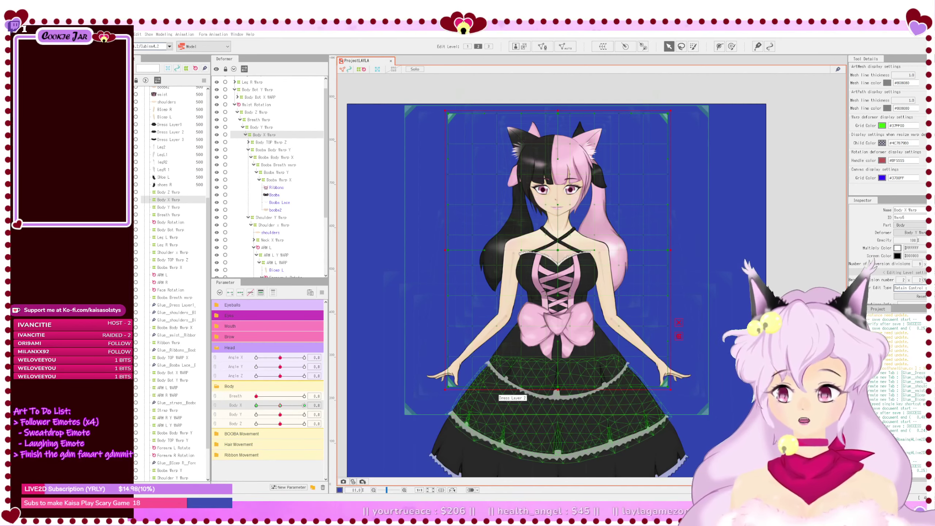
Step: Preview the character with Body Y at -10 and the deformers hidden, and return Body Y to 0
drag(280, 414, 254, 417)
click(363, 421)
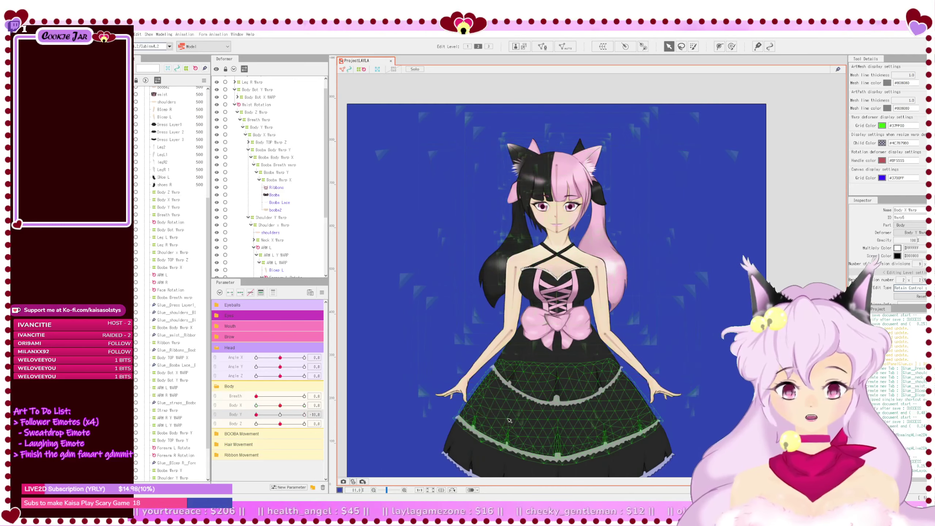
click(364, 70)
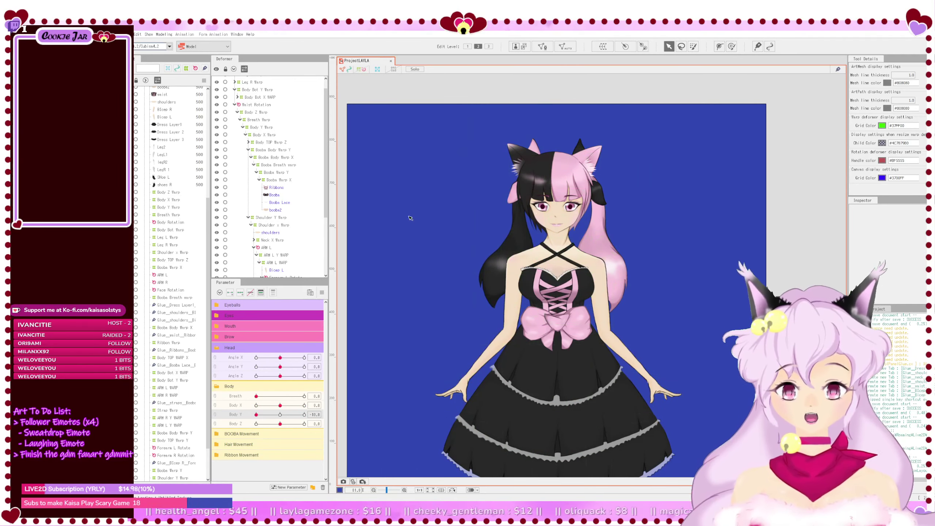
click(280, 414)
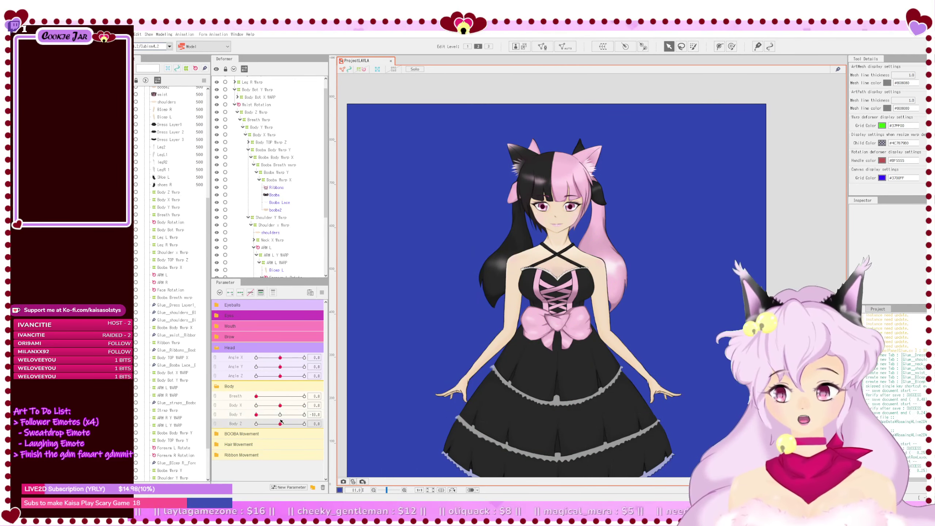
Step: Show the deformers and compare the Body Y, Body X and Shoulder X warp grids over the character
click(269, 127)
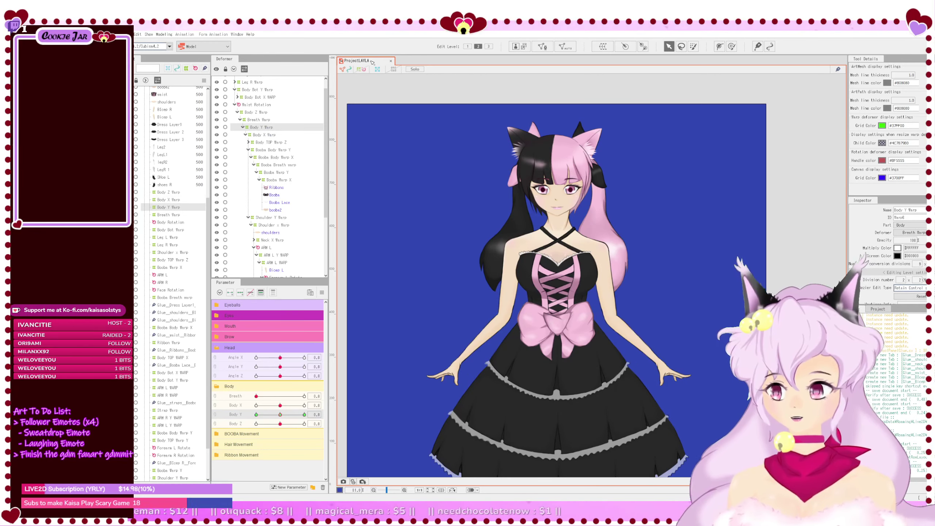
click(364, 70)
click(270, 135)
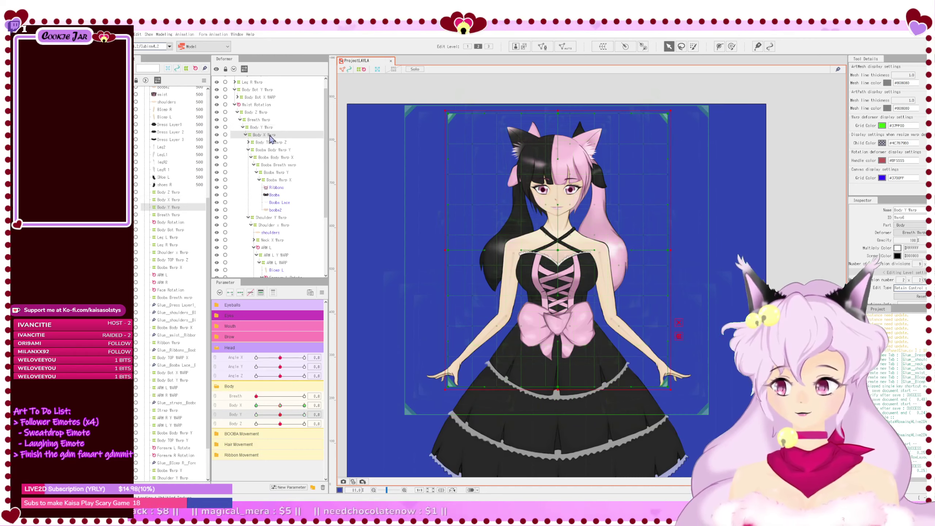
click(270, 128)
click(270, 133)
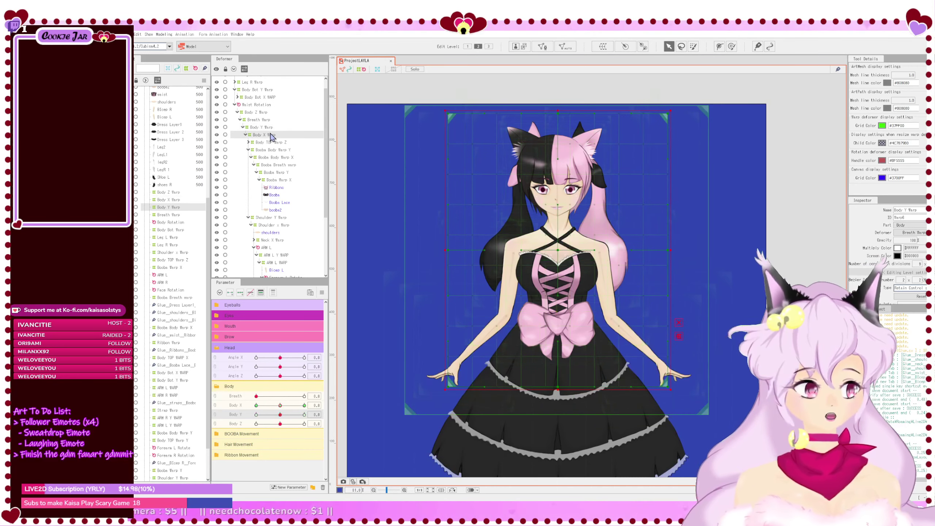
click(267, 127)
click(282, 229)
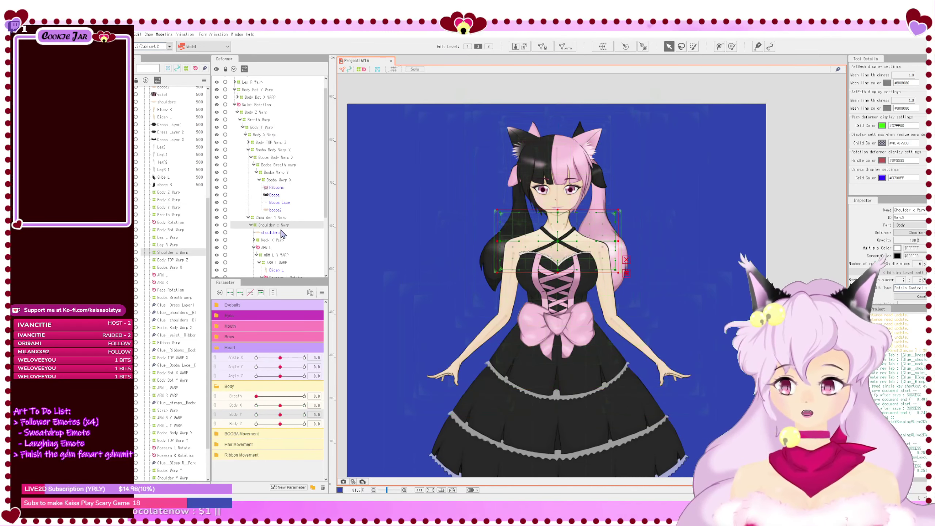
click(263, 127)
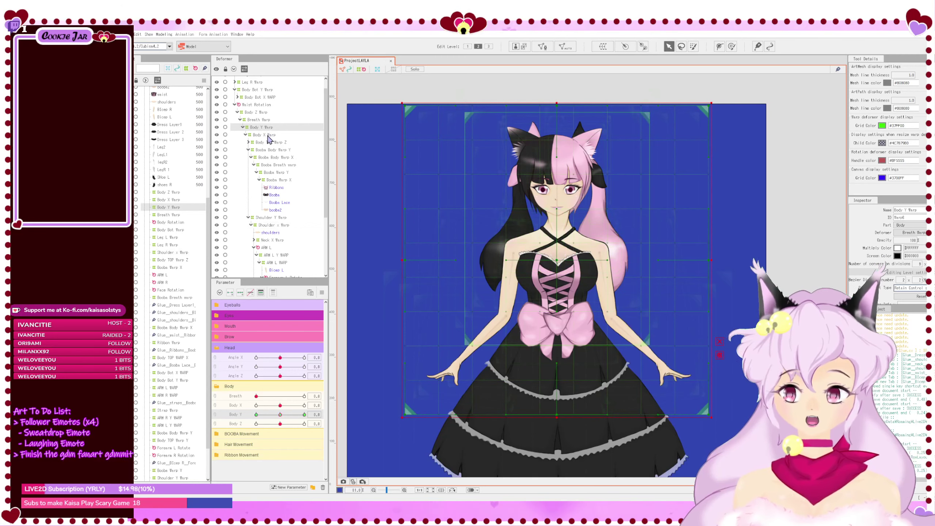
click(411, 260)
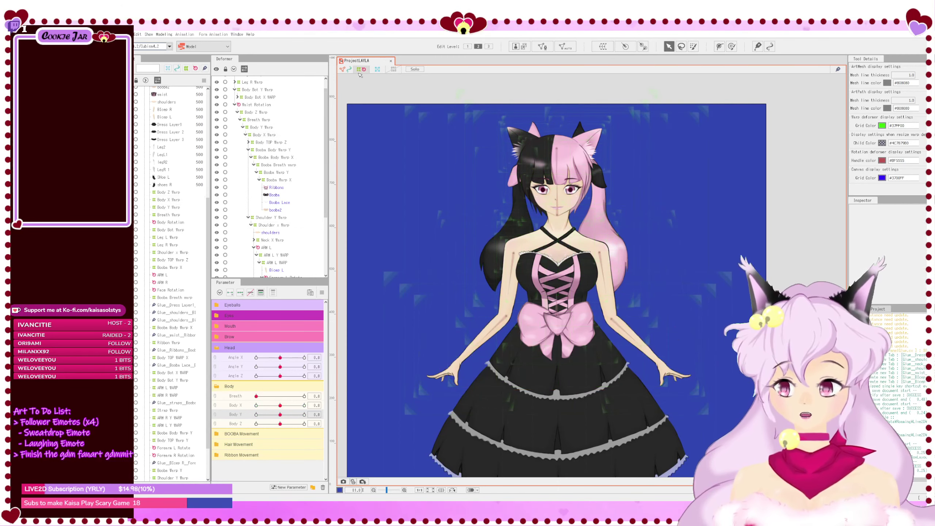
Step: Set Body Y to -10 and examine the shape of the Body Y warp deformer around the whole figure
click(361, 70)
drag(279, 415, 244, 420)
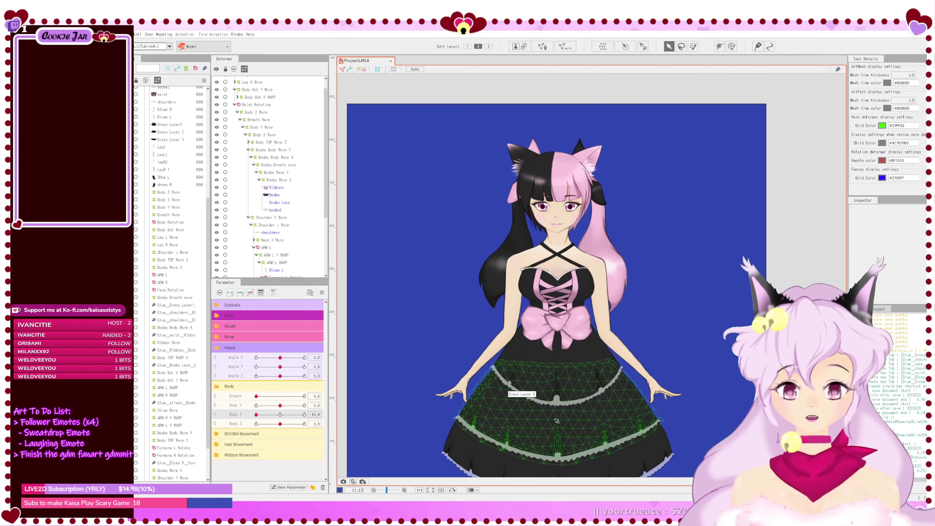
scroll(555, 379, down, 3)
drag(555, 380, 558, 343)
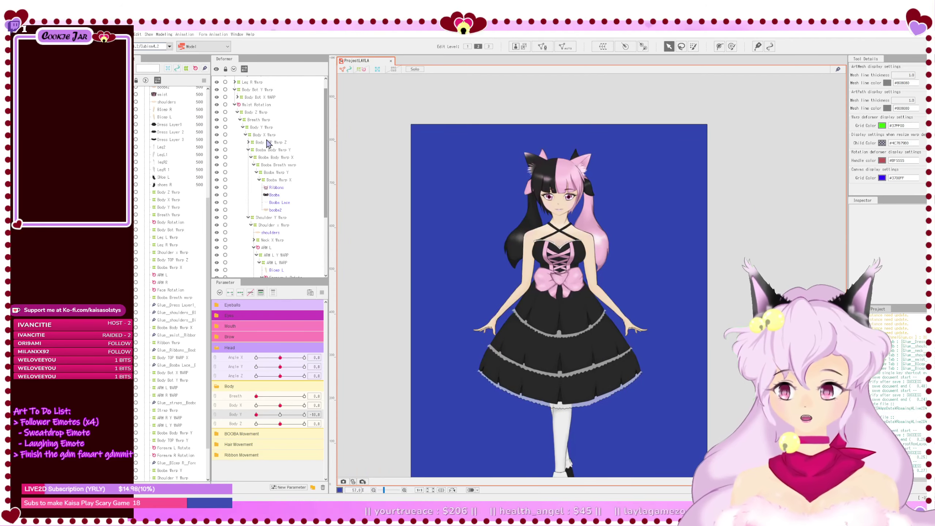
click(262, 127)
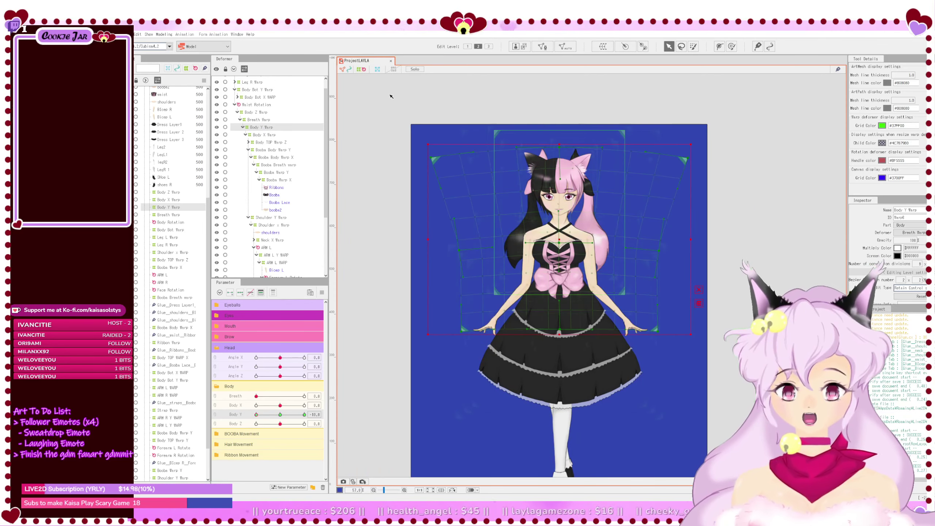
scroll(524, 241, up, 3)
drag(523, 239, 497, 215)
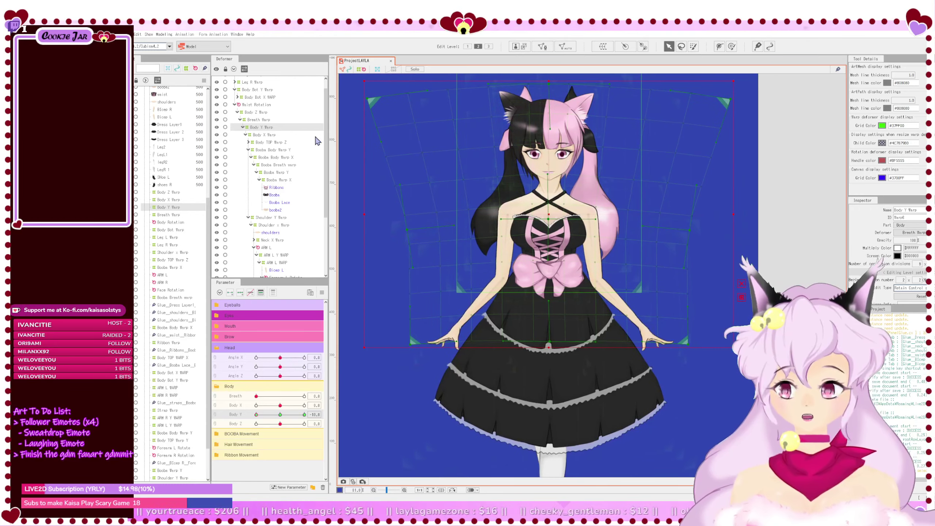
Step: Select the Body Bot Y warp deformer, hide the Ribbon1 bow mesh and turn off the deformer's bounding box
click(262, 90)
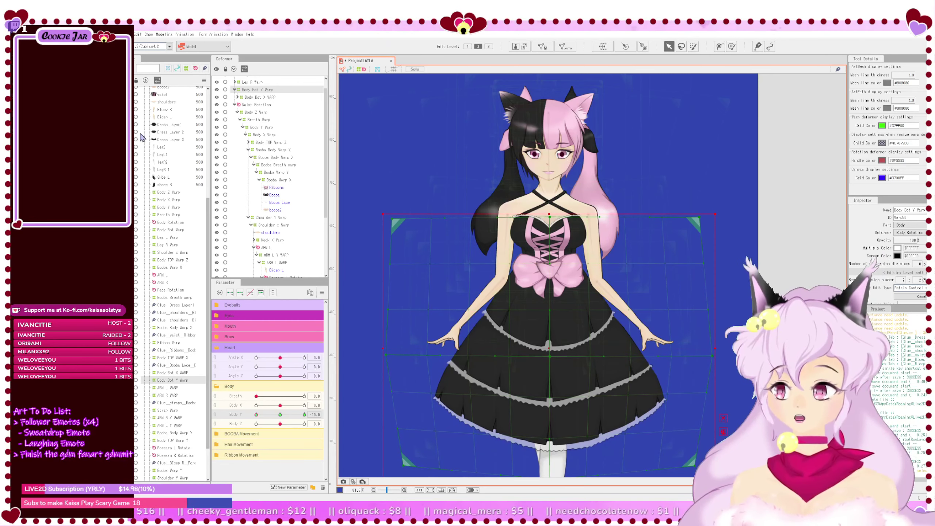
scroll(181, 236, up, 4)
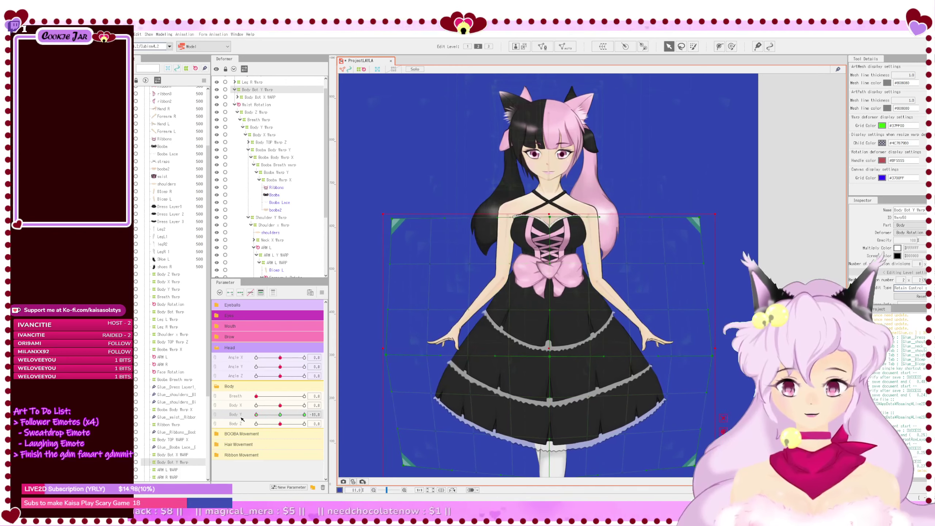
scroll(154, 184, up, 4)
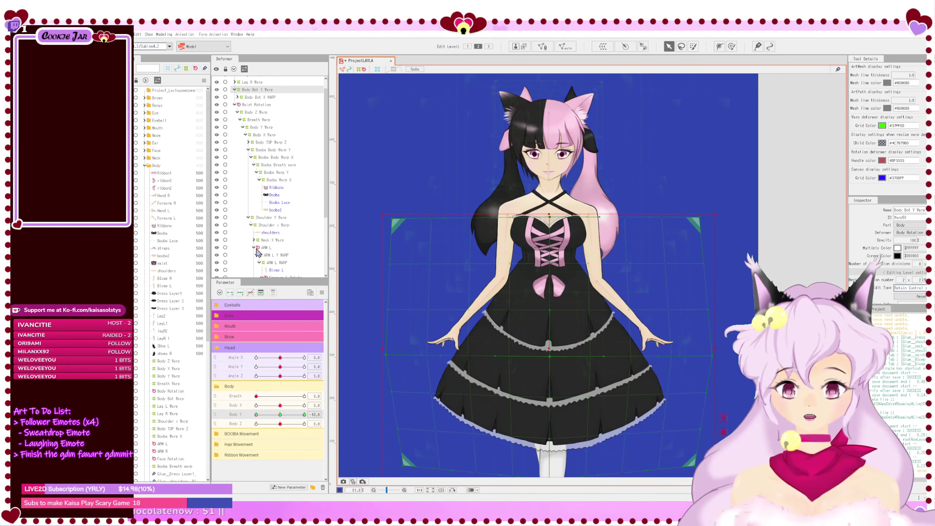
mouse_move(256, 416)
mouse_down()
mouse_move(304, 416)
mouse_move(248, 421)
mouse_up()
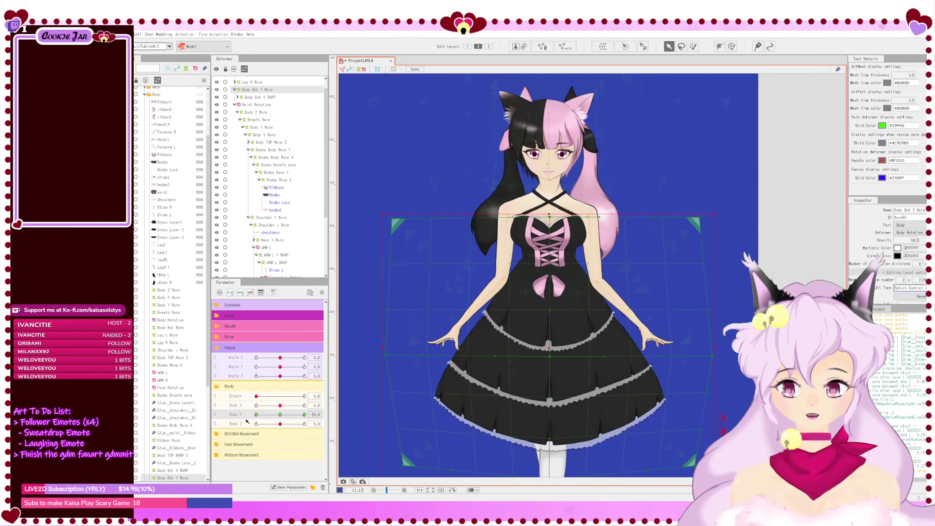
click(723, 419)
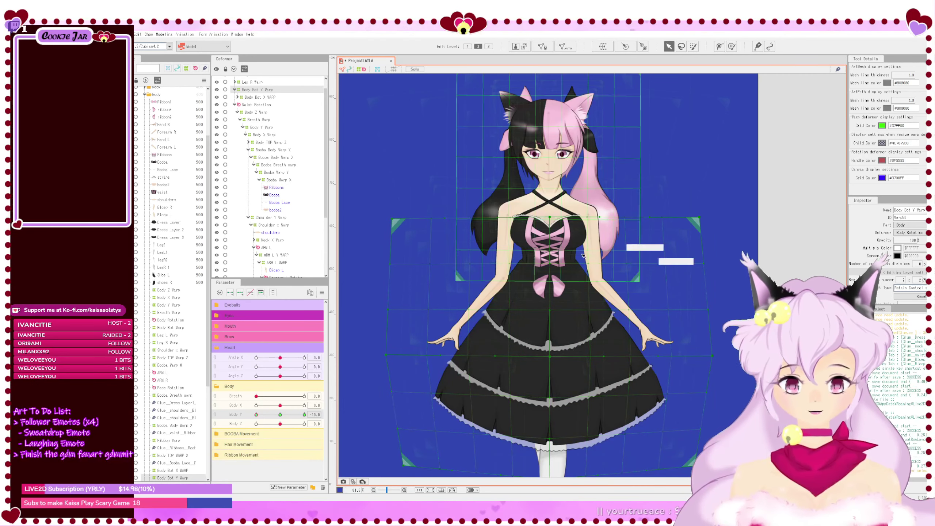
Step: With Body Y at 10, raise the central control point of the Body Bot Y warp slightly
drag(501, 343, 502, 294)
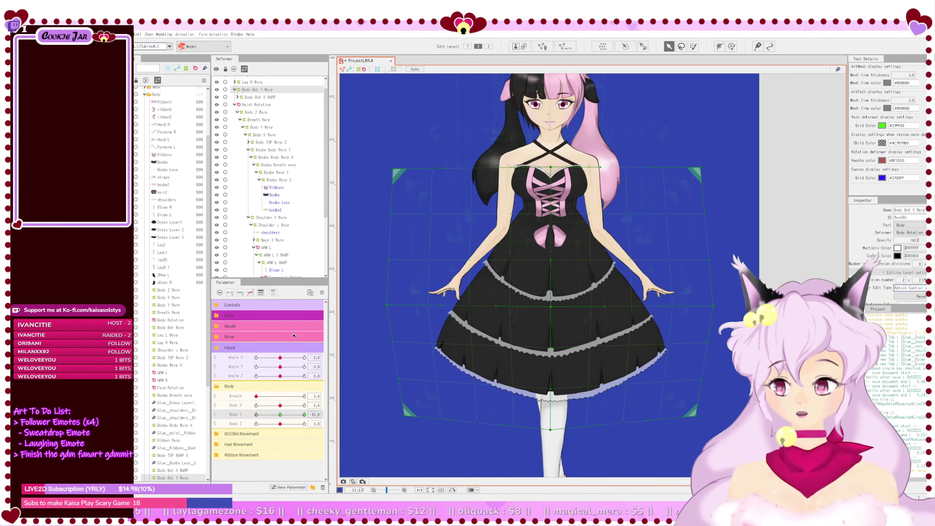
drag(255, 414, 305, 415)
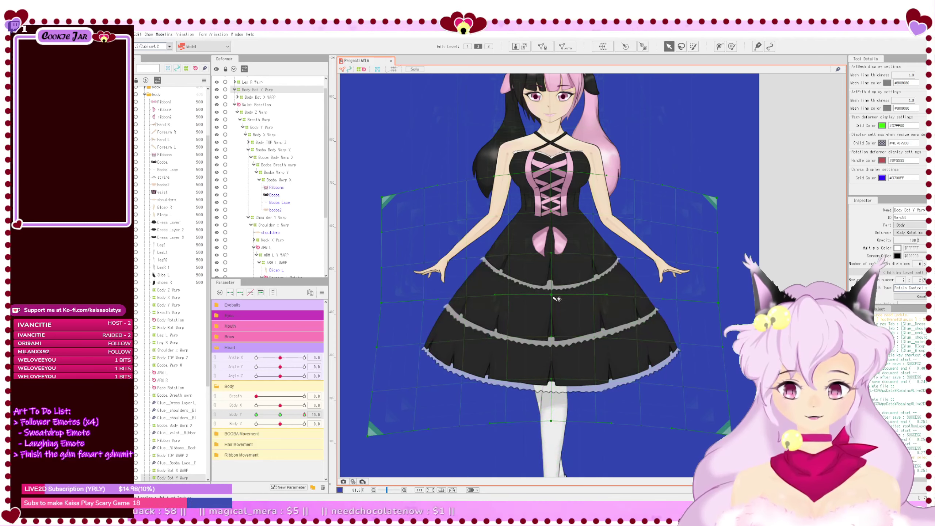
drag(553, 291, 553, 286)
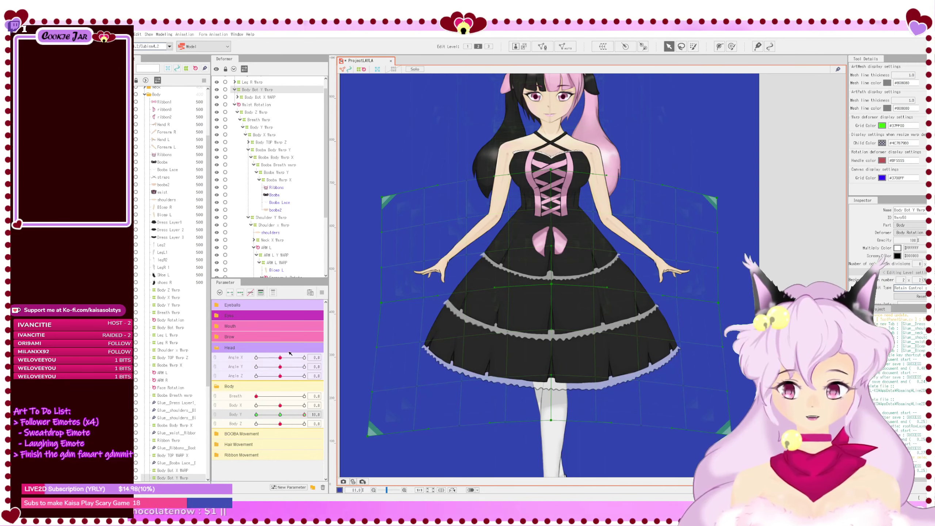
Step: With Body Y at -10, pull the middle control points on both sides of the Body Bot Y warp slightly inward
drag(305, 415, 227, 413)
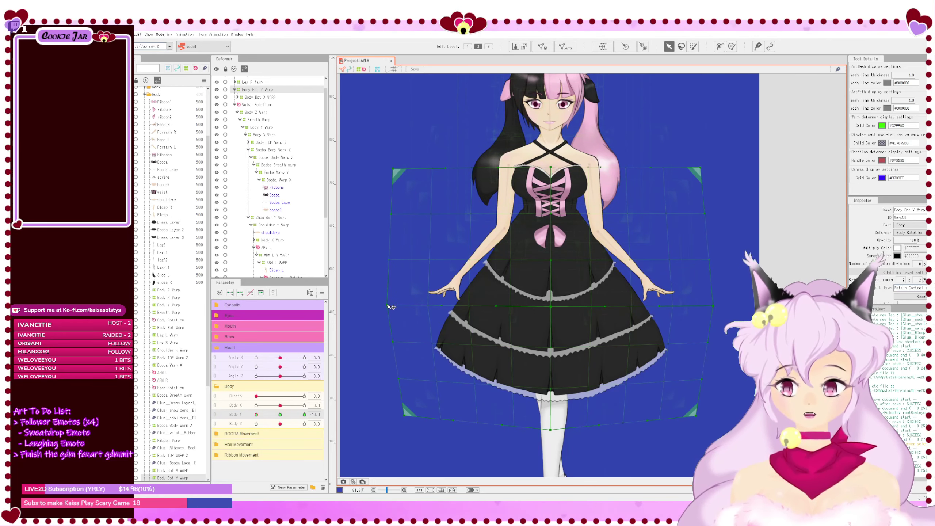
drag(391, 307, 399, 304)
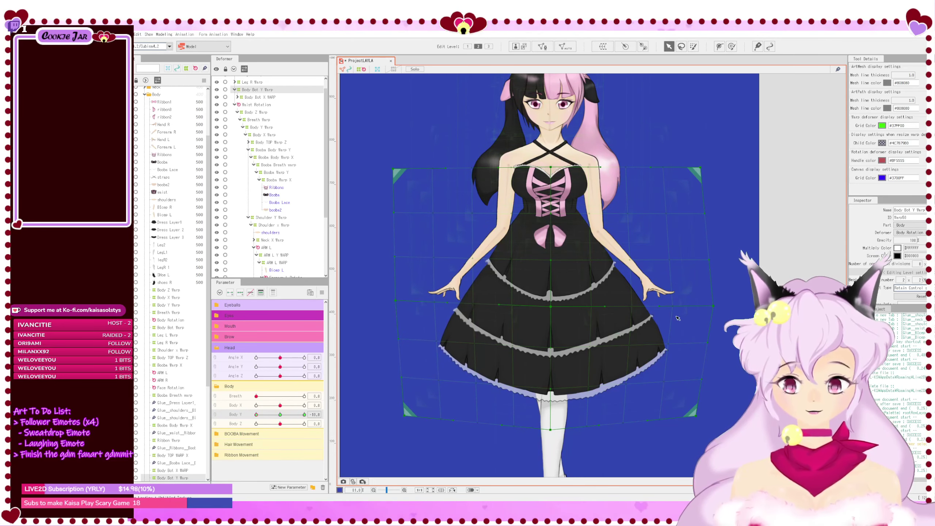
drag(718, 311, 711, 310)
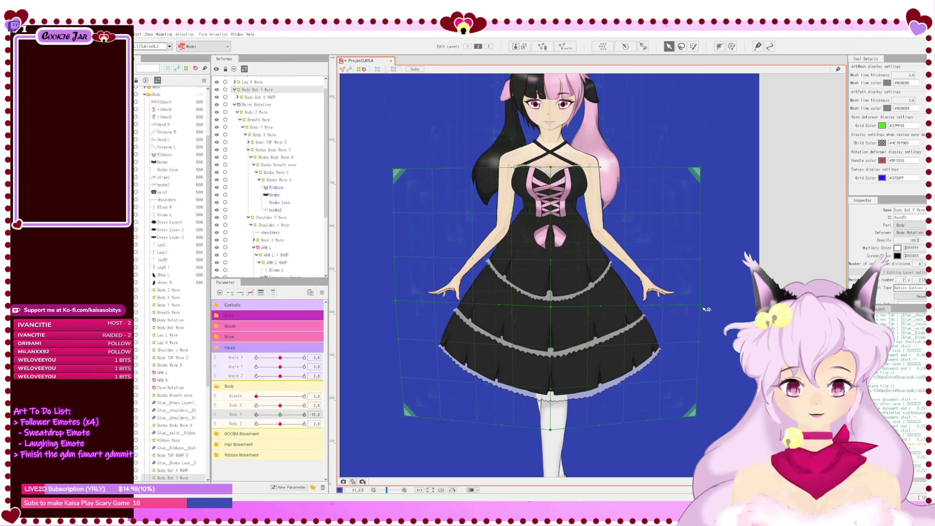
Step: Check the skirt's deformation between Body Y -10 and 0, and leave Body Y at 0
scroll(706, 310, down, 3)
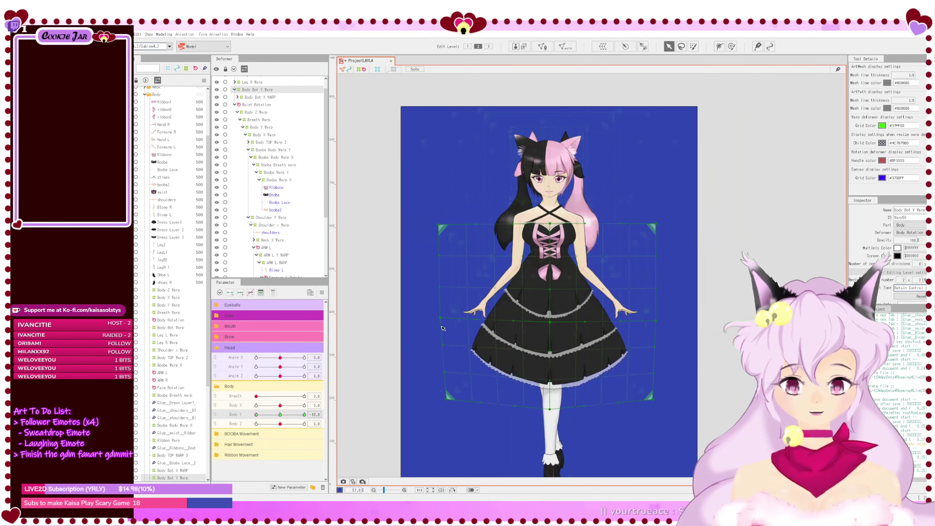
drag(255, 417, 236, 417)
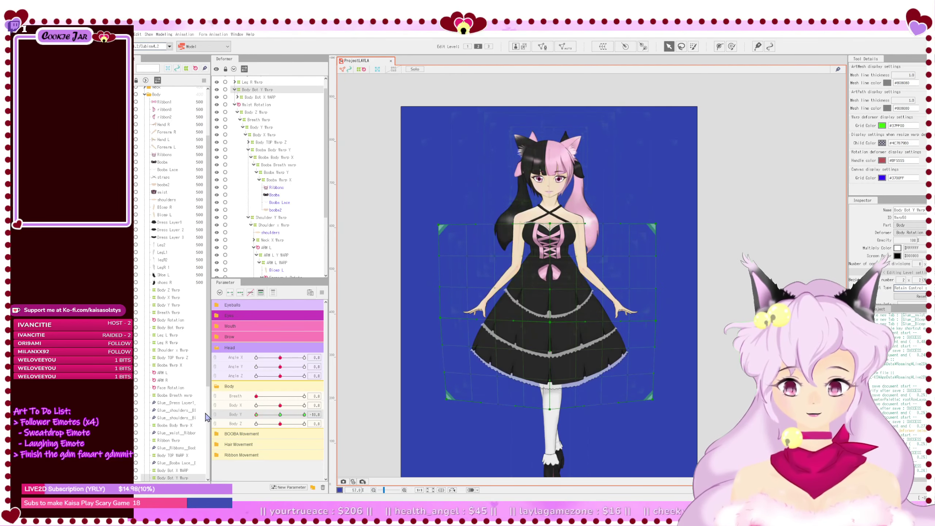
click(281, 407)
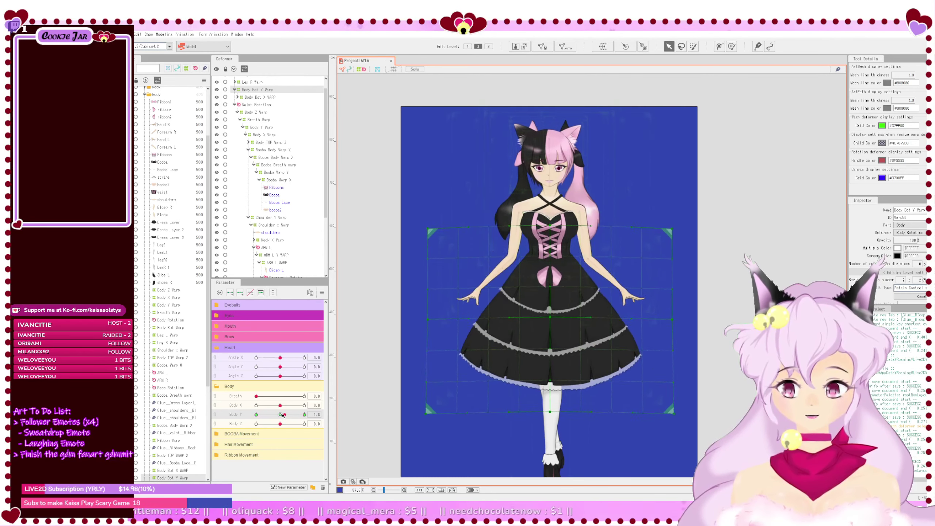
click(285, 415)
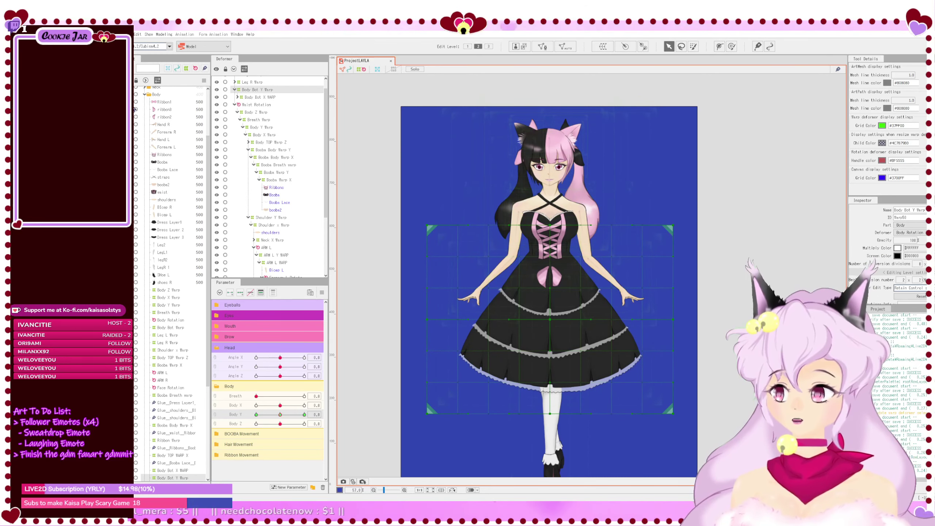
Step: Show the Ribbon1 bow mesh again, clear the selection and test the bow's motion down to Body Y -10
click(129, 102)
click(461, 77)
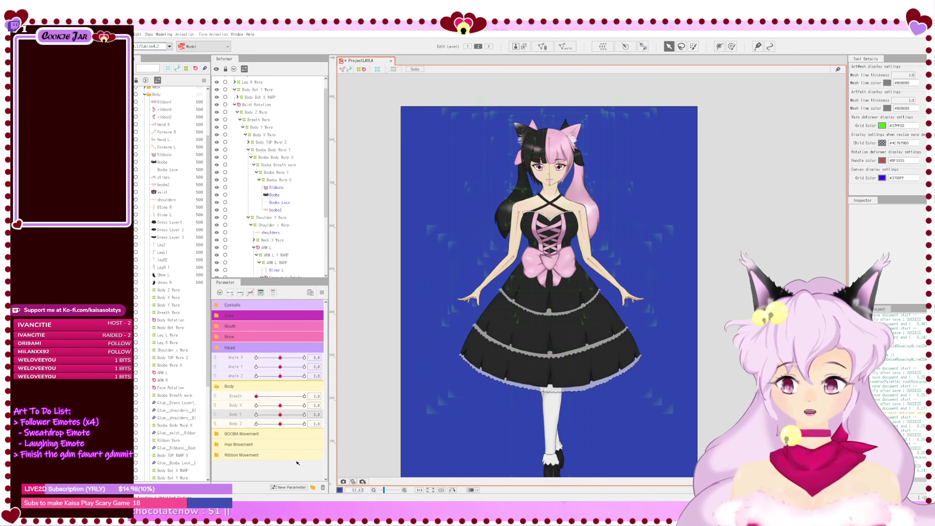
drag(282, 415, 227, 418)
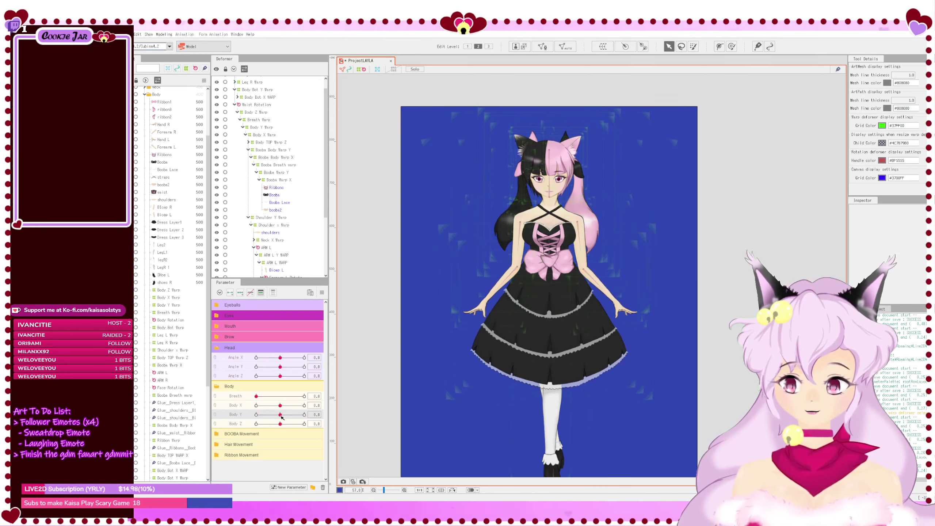
Step: Select the bow's Ribbon Warp deformer, set Body Y to 10 and try raising its central control point
click(543, 266)
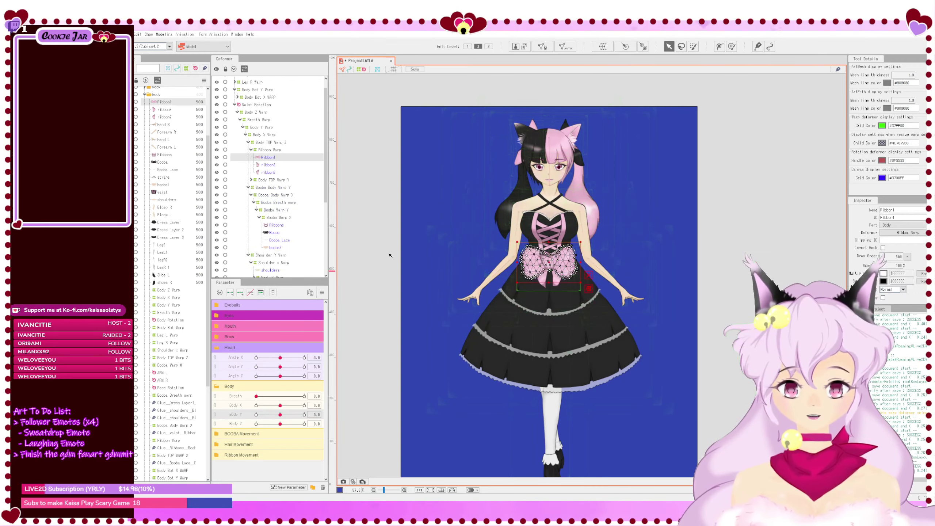
scroll(318, 232, up, 2)
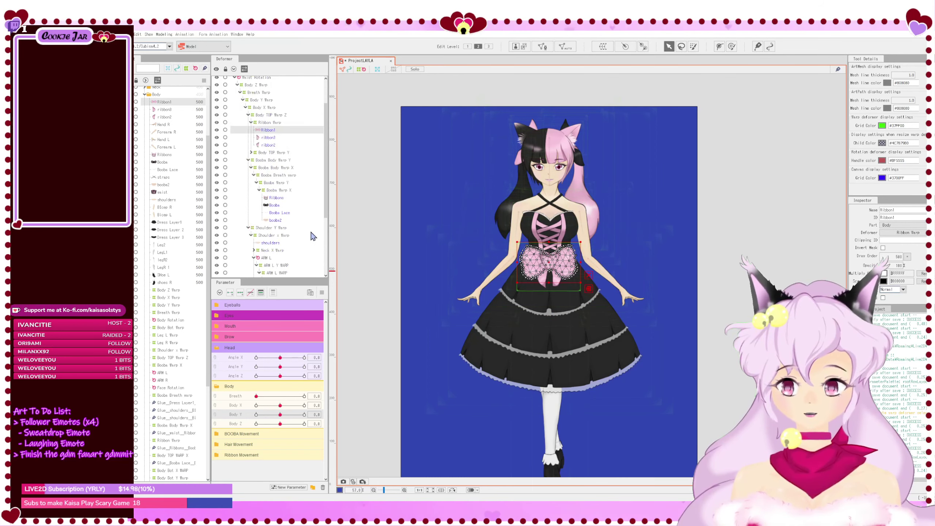
click(274, 163)
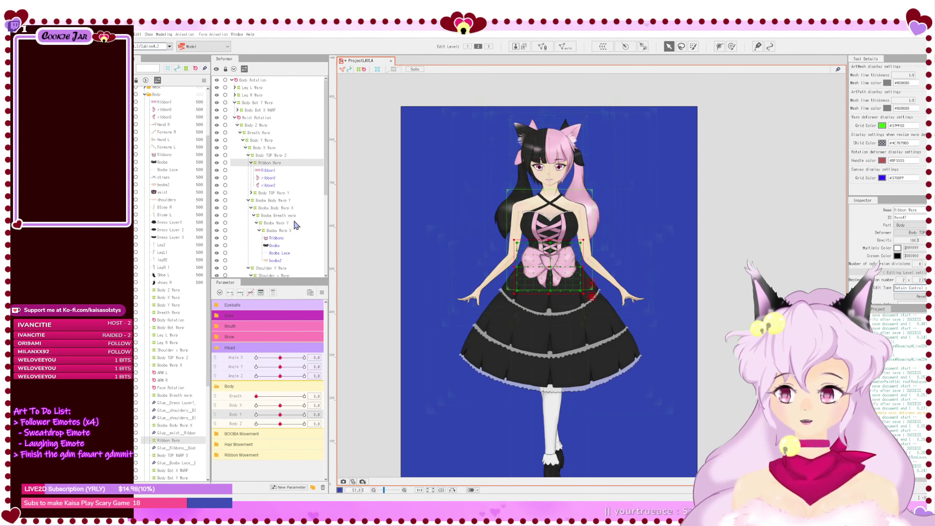
click(251, 163)
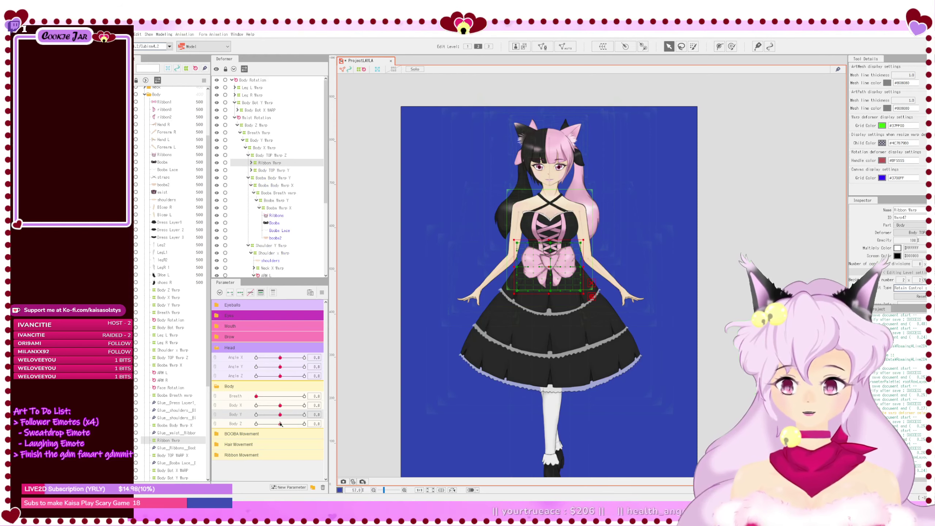
drag(281, 415, 320, 422)
scroll(574, 250, up, 3)
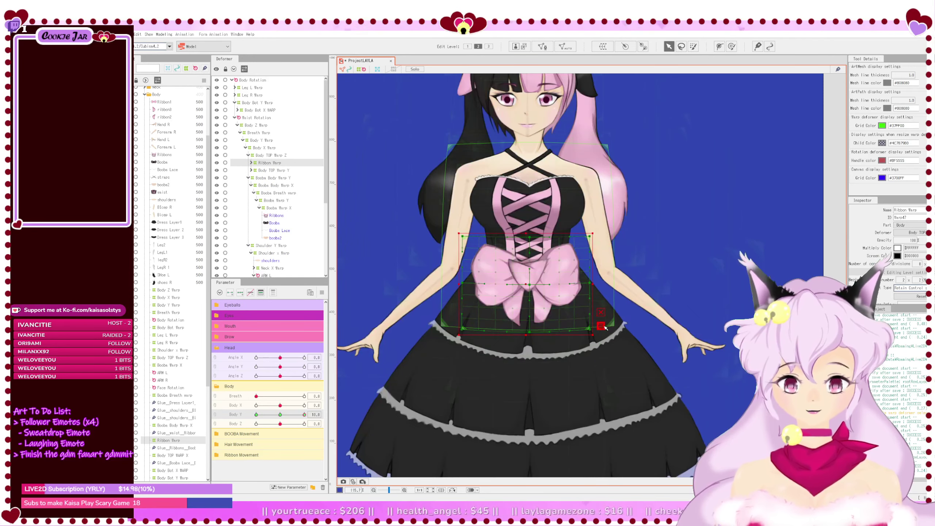
drag(531, 285, 531, 275)
key(ctrl+z)
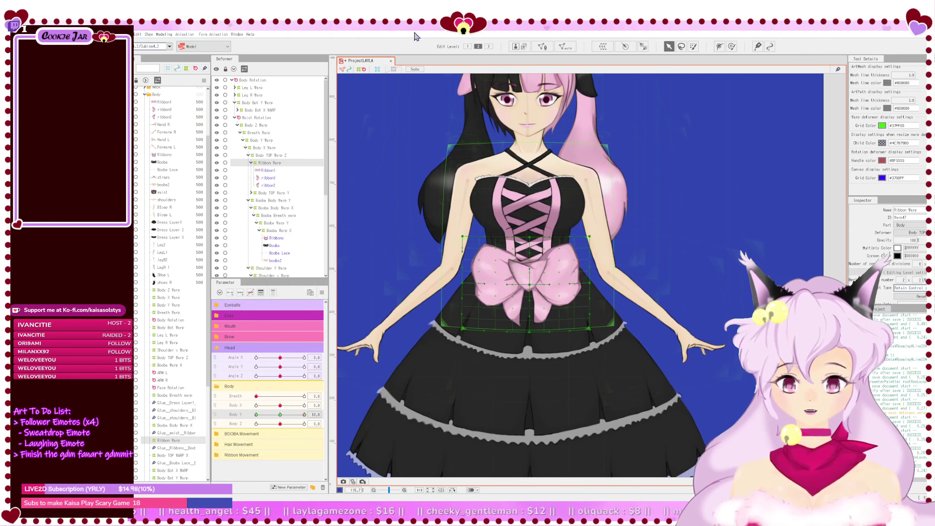
Step: With Body Y at 10, raise the Ribbon Warp's central control point slightly using the canvas grid, and clear the selection
drag(539, 322, 563, 305)
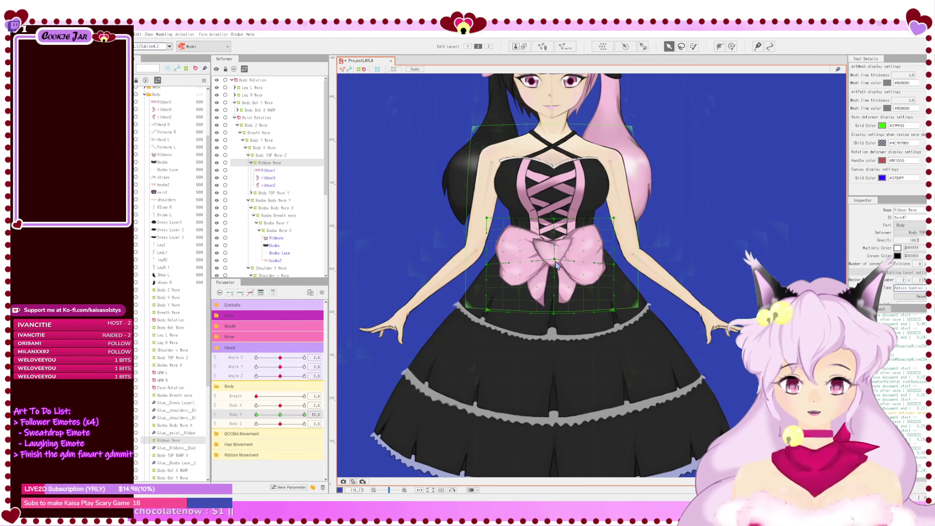
click(395, 69)
scroll(568, 270, up, 3)
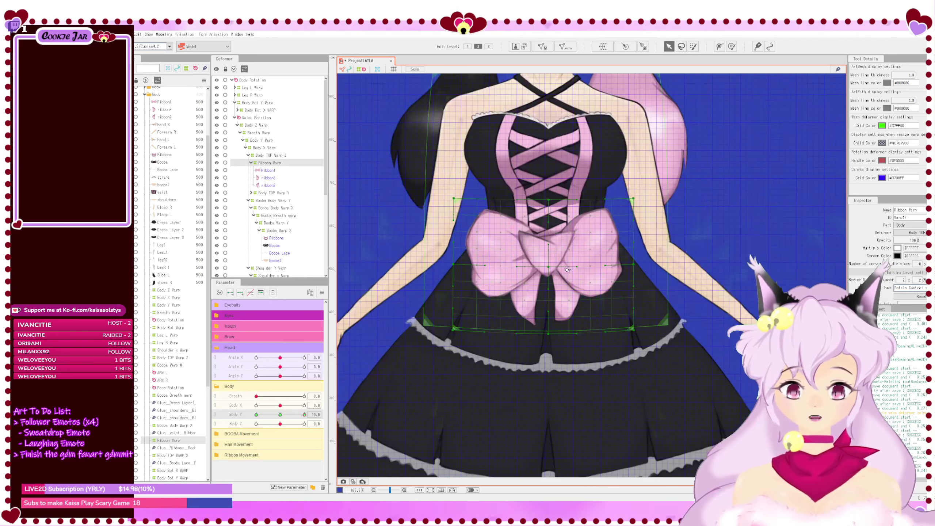
drag(553, 269, 552, 260)
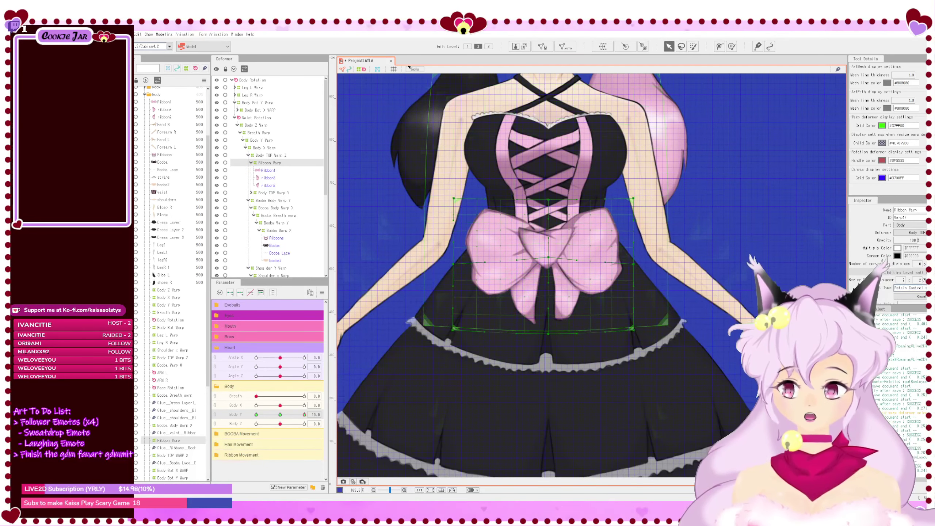
click(394, 69)
scroll(526, 359, down, 4)
click(577, 373)
drag(578, 377, 587, 351)
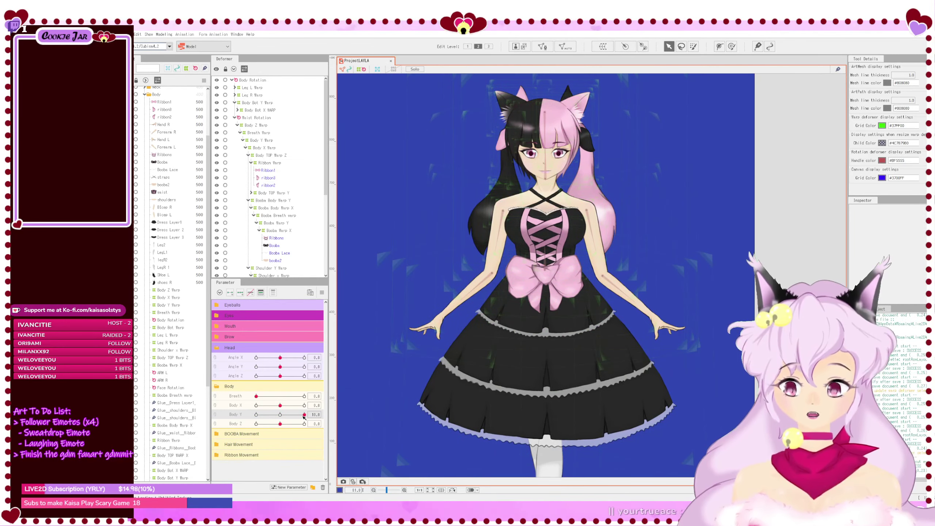
Step: With Body Y at -10, lower the Ribbon Warp's central control point slightly and clear the selection
drag(305, 415, 256, 414)
click(273, 163)
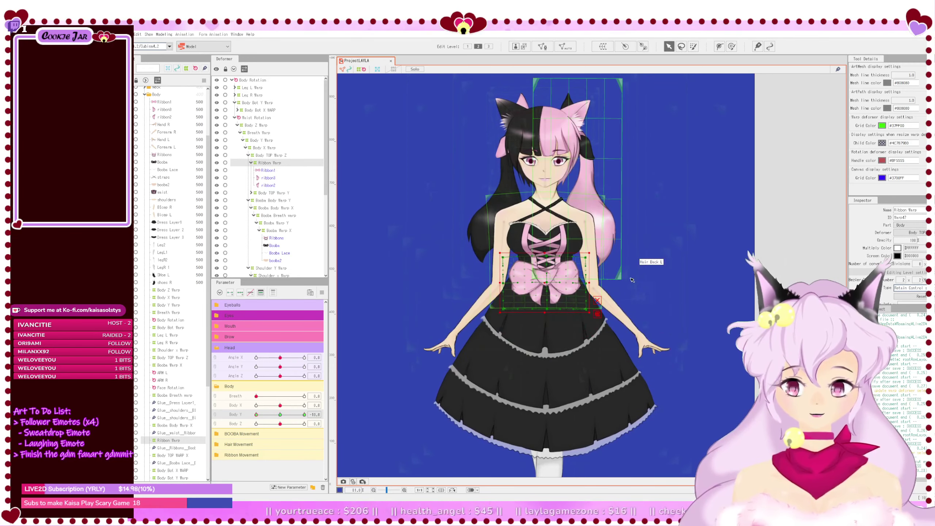
scroll(597, 295, up, 3)
scroll(547, 284, up, 3)
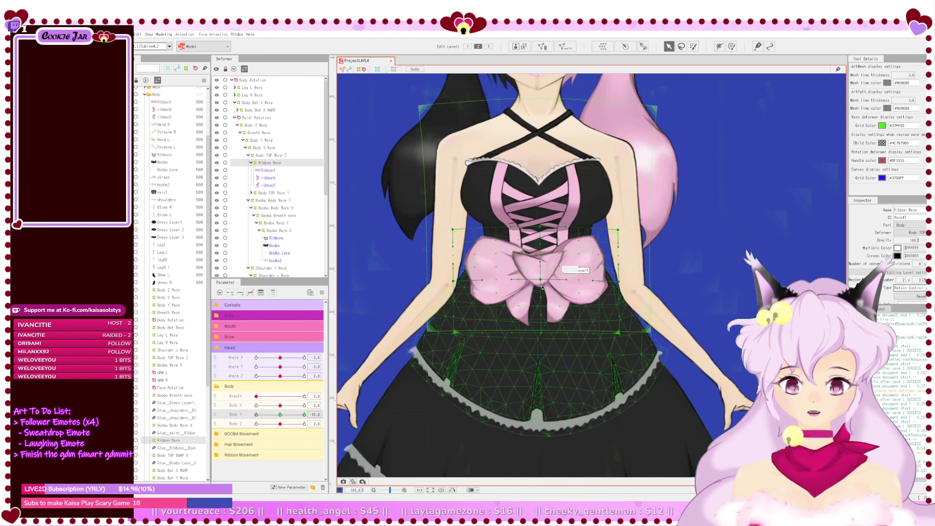
drag(543, 282, 543, 295)
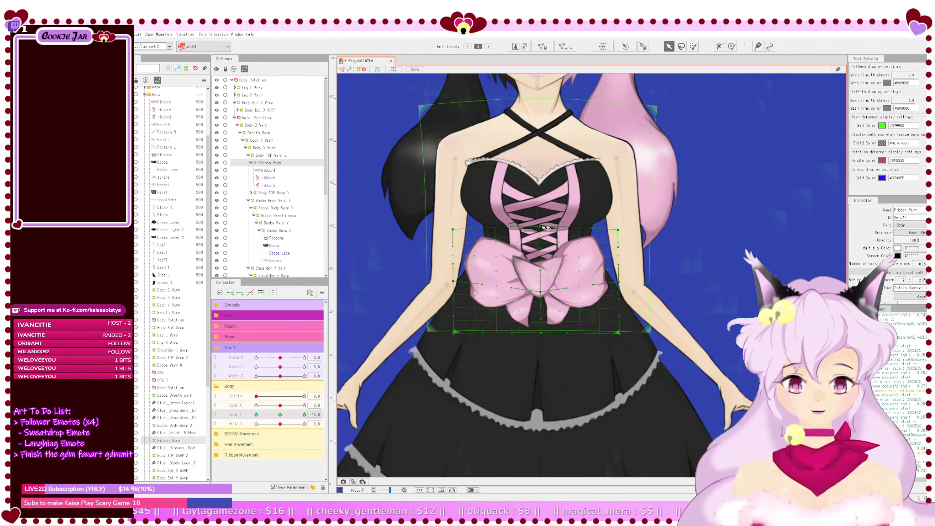
key(ctrl+z)
key(ctrl+z)
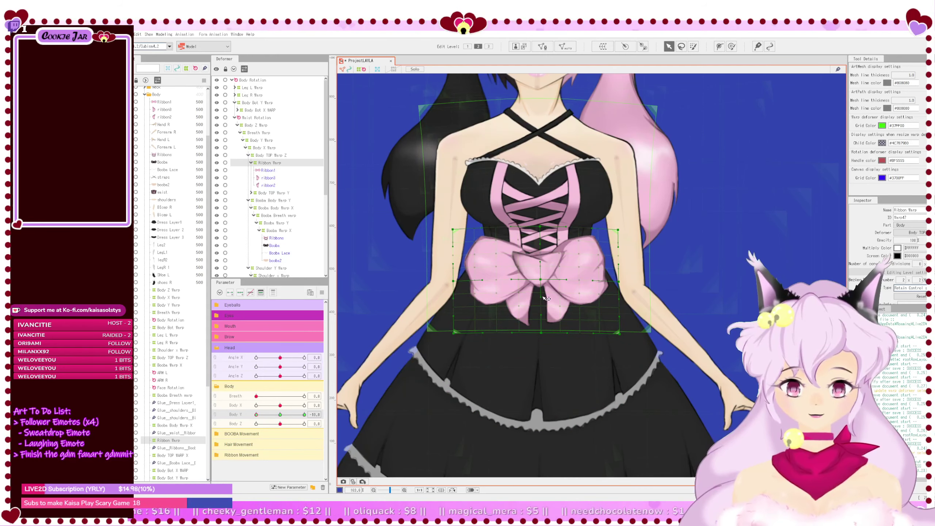
drag(544, 282, 545, 292)
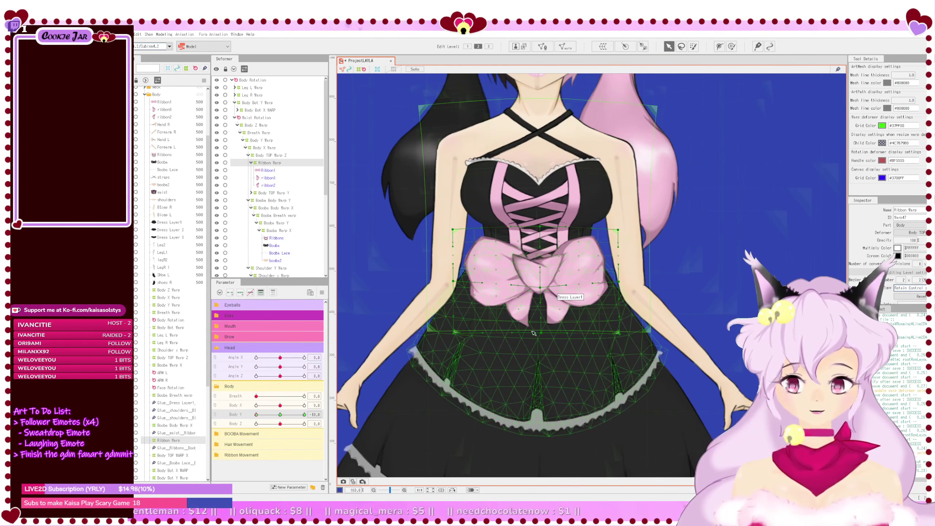
click(384, 366)
Step: Save the project and check the bow's motion between Body Y 10 and -10, leaving Body Y at -10
drag(256, 415, 306, 416)
key(ctrl+s)
scroll(451, 403, down, 5)
drag(451, 403, 503, 339)
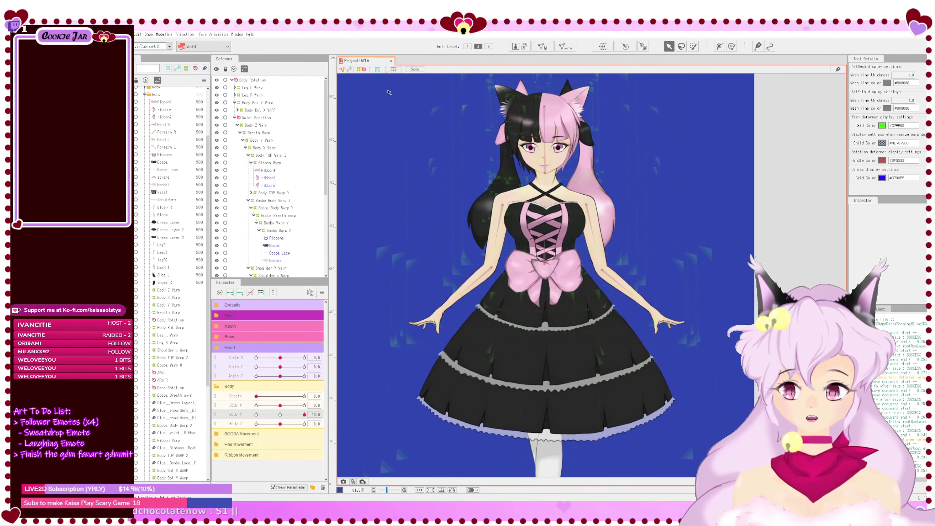
click(393, 69)
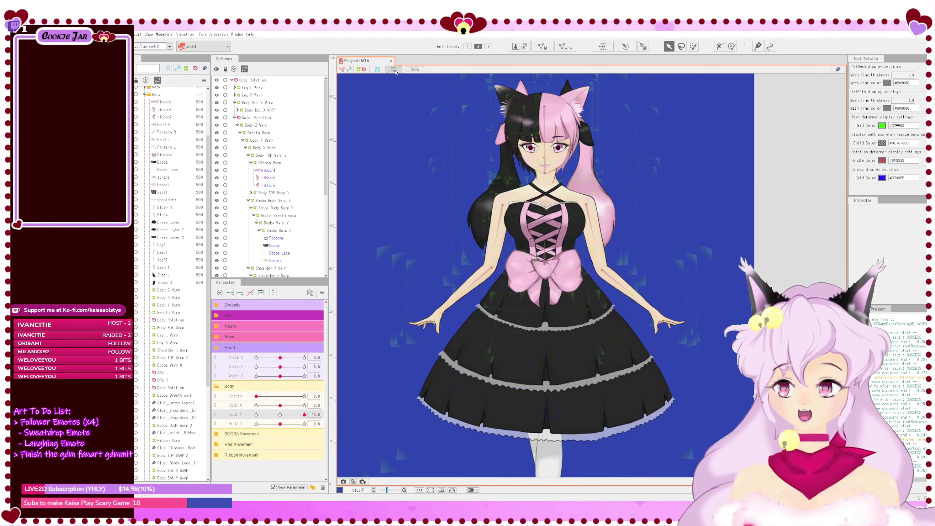
drag(308, 416, 256, 425)
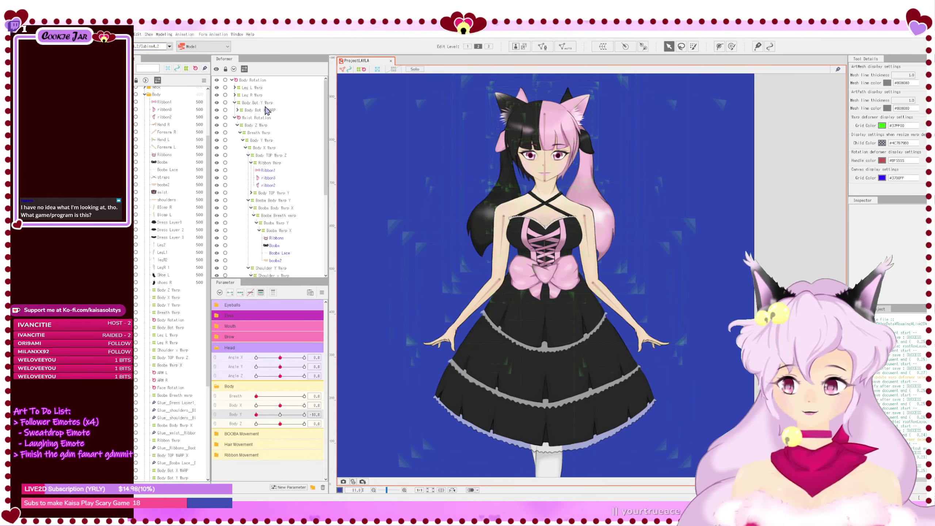
Step: Look through the Body Bot X and Body X warps, select the Body Y Warp at Body Y -10 and show the canvas grid
click(271, 111)
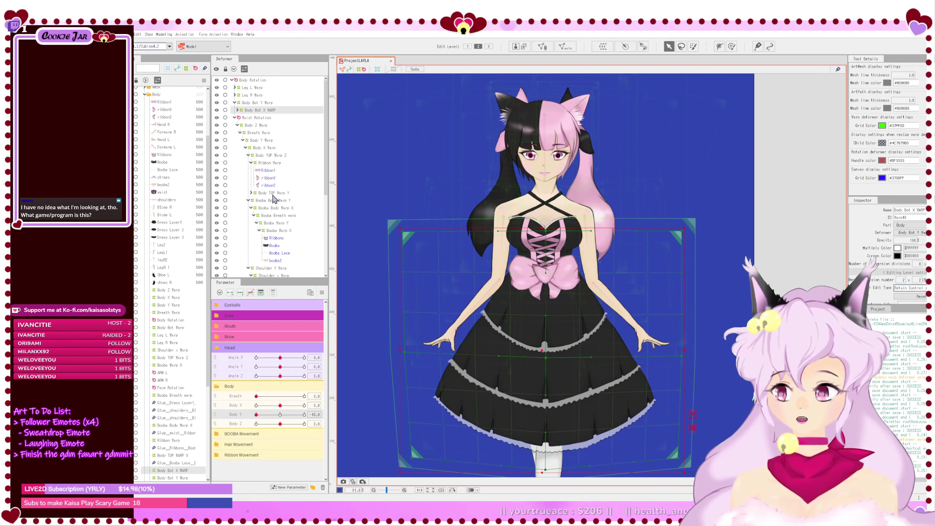
click(264, 148)
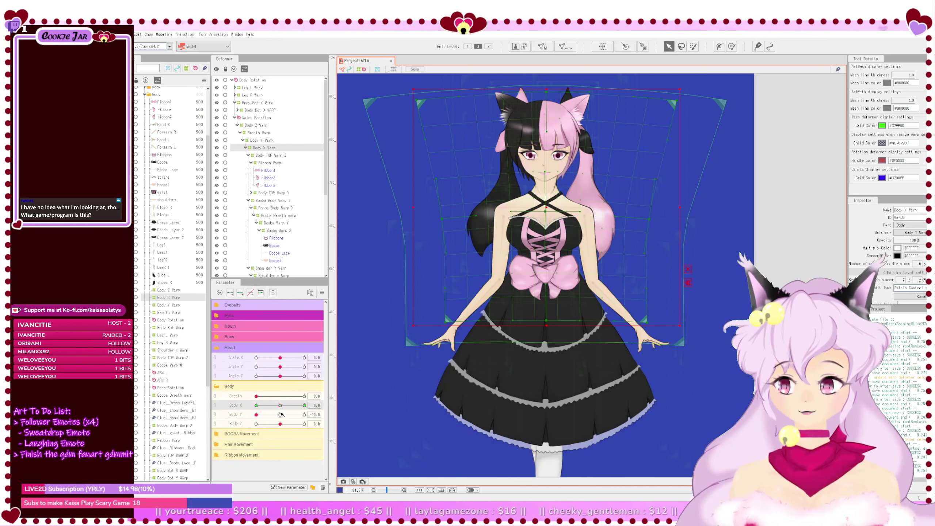
right_click(255, 409)
click(265, 147)
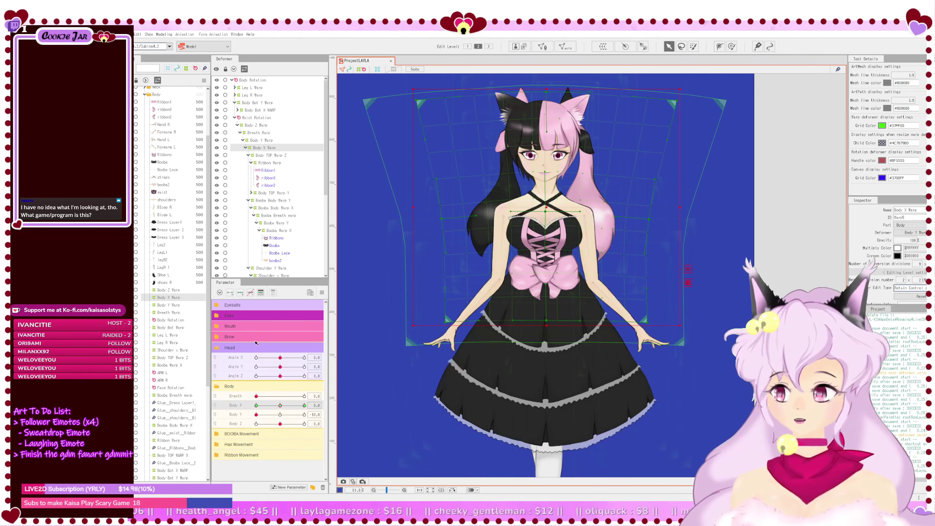
click(261, 140)
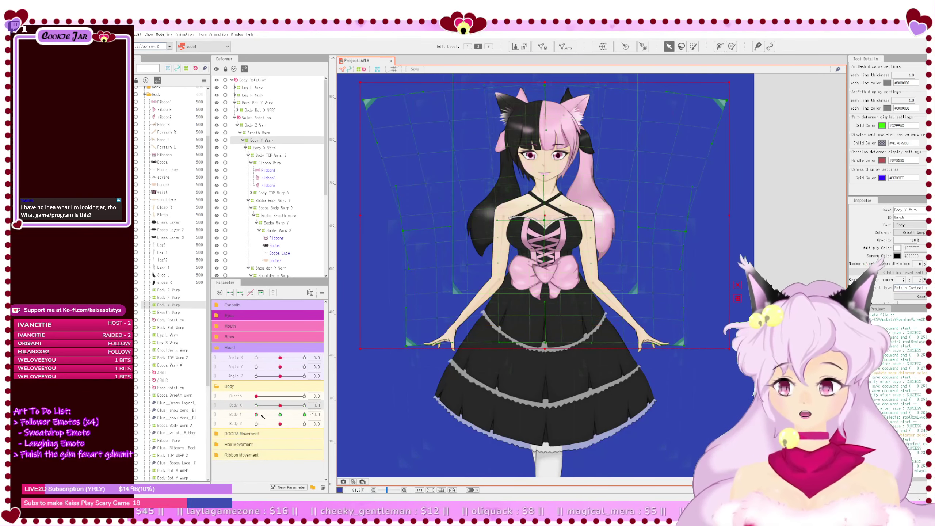
drag(262, 416, 230, 417)
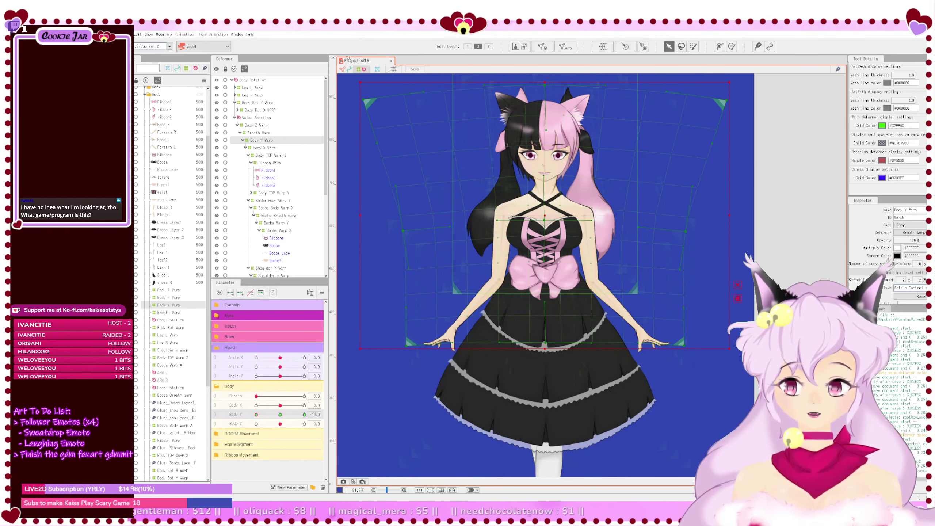
click(393, 69)
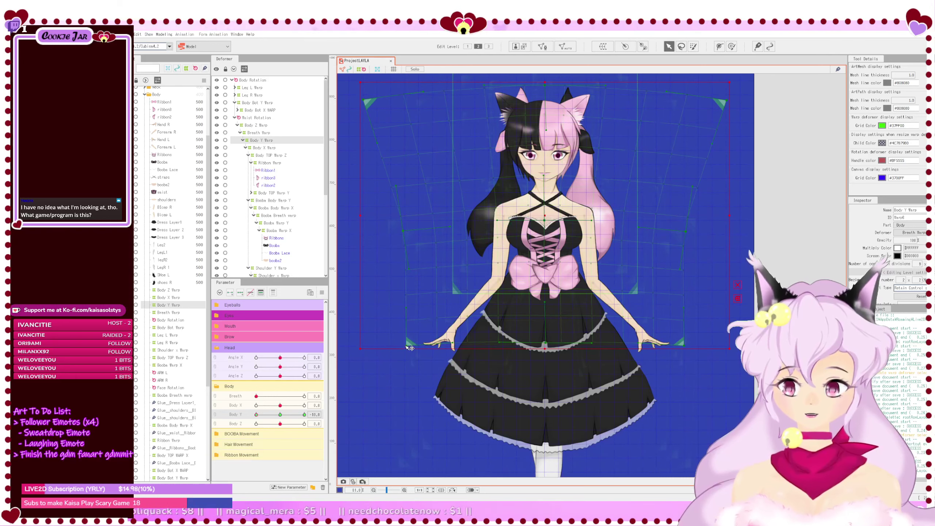
Step: With Body Y at -10, move both lower corners of the Body Y Warp horizontally outward by a similar amount
drag(411, 347, 396, 333)
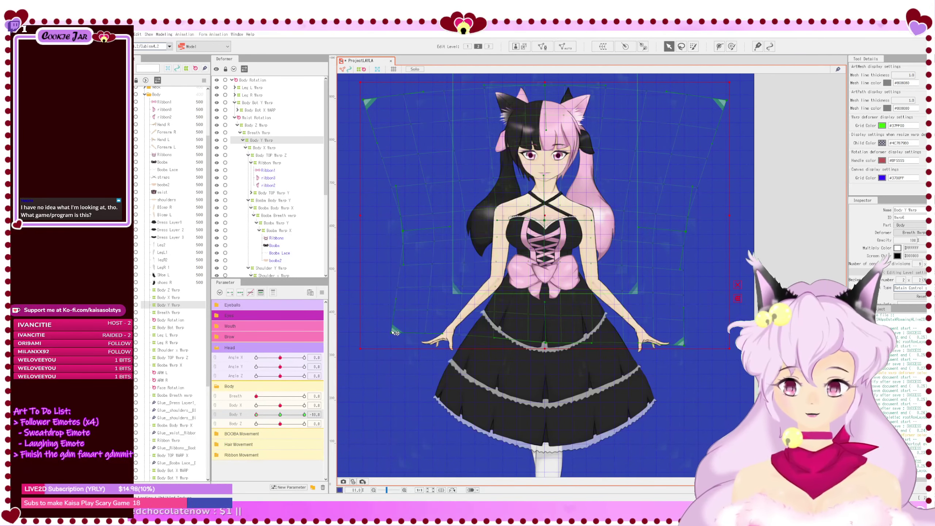
key(ctrl+z)
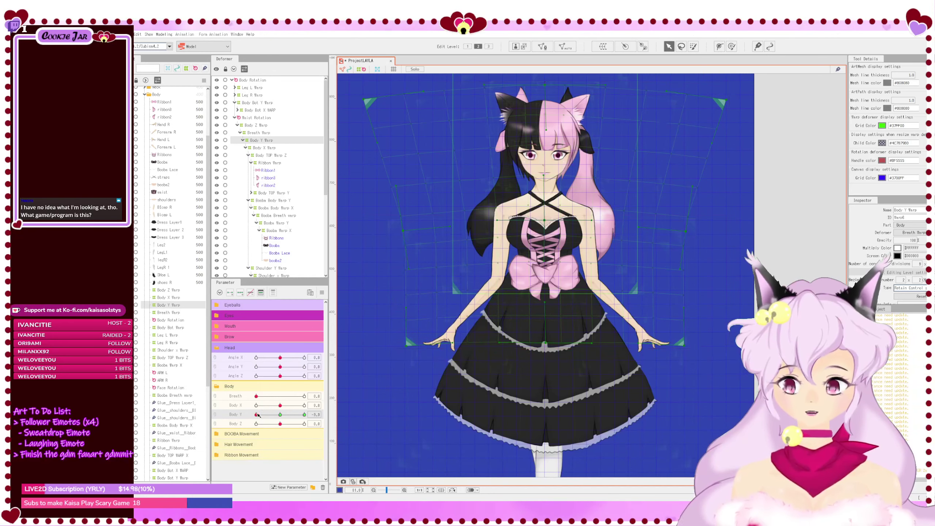
drag(276, 415, 256, 415)
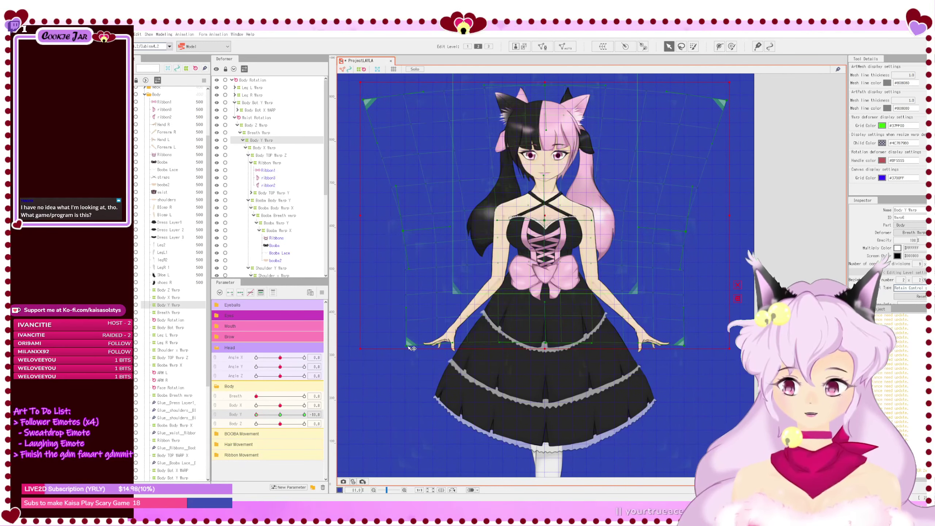
drag(412, 348, 396, 348)
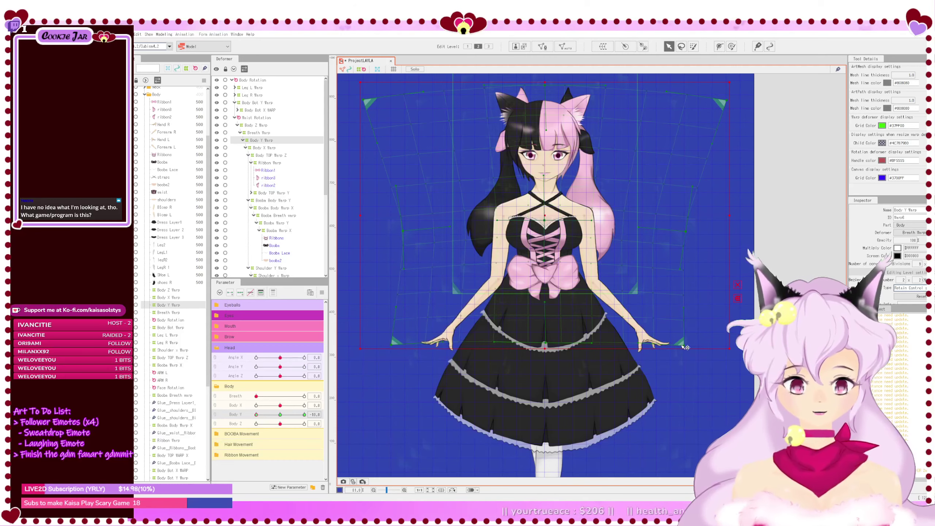
drag(684, 345, 698, 347)
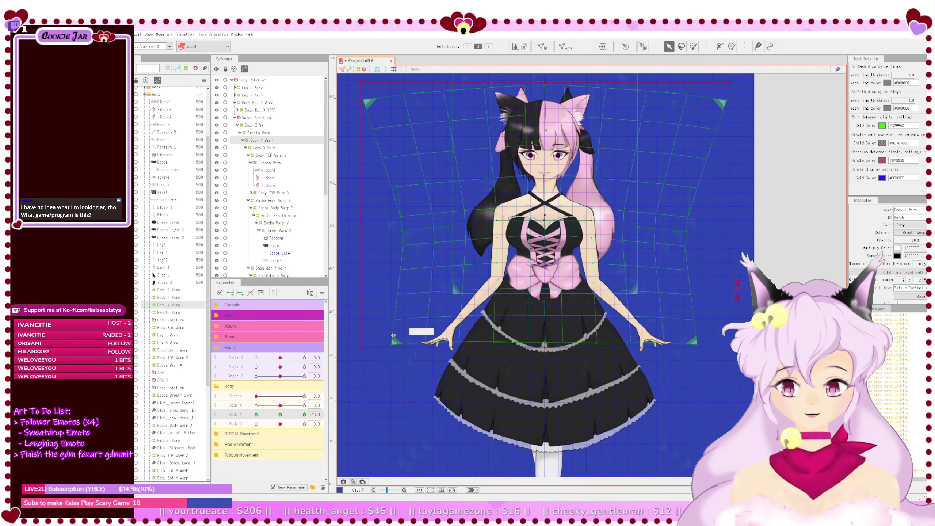
drag(256, 414, 222, 421)
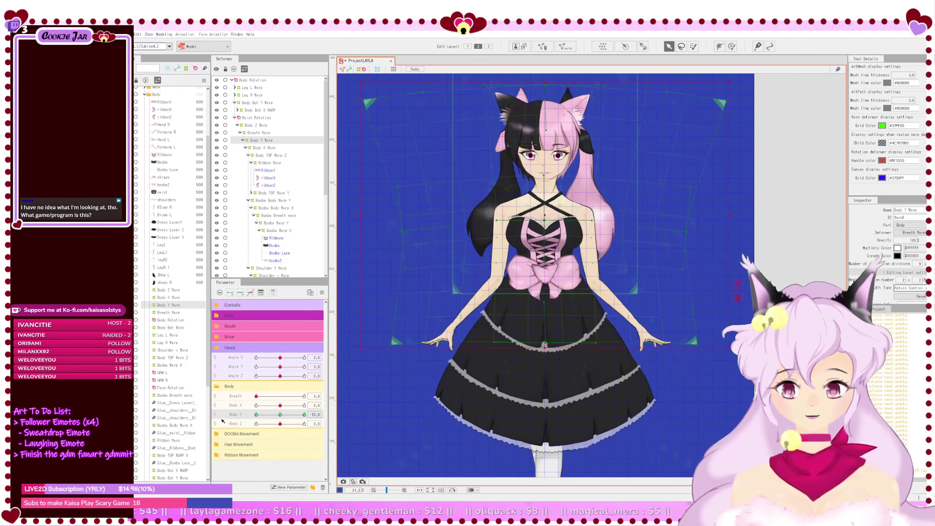
Step: At Body Y -10, pull the middle control points on both side edges of the Body Y Warp slightly outward
drag(433, 166, 452, 223)
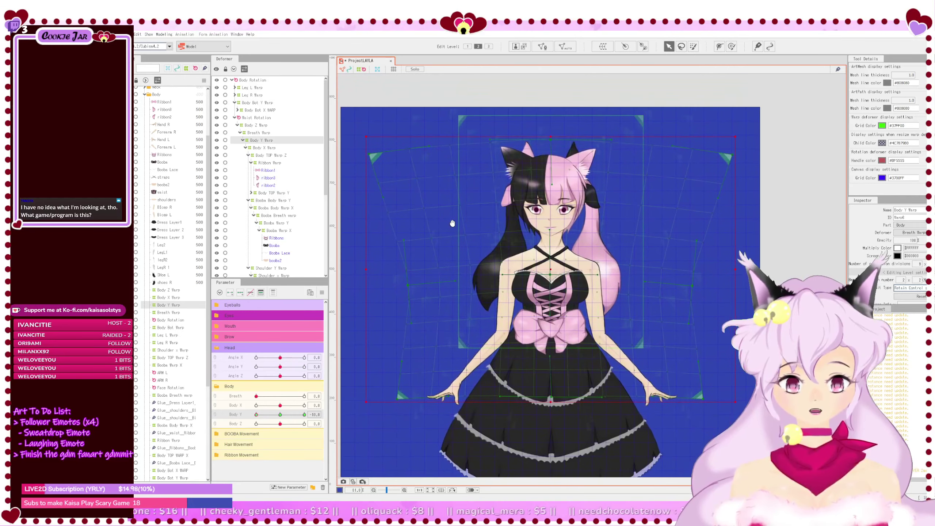
drag(409, 288, 403, 293)
key(ctrl+z)
drag(699, 290, 711, 292)
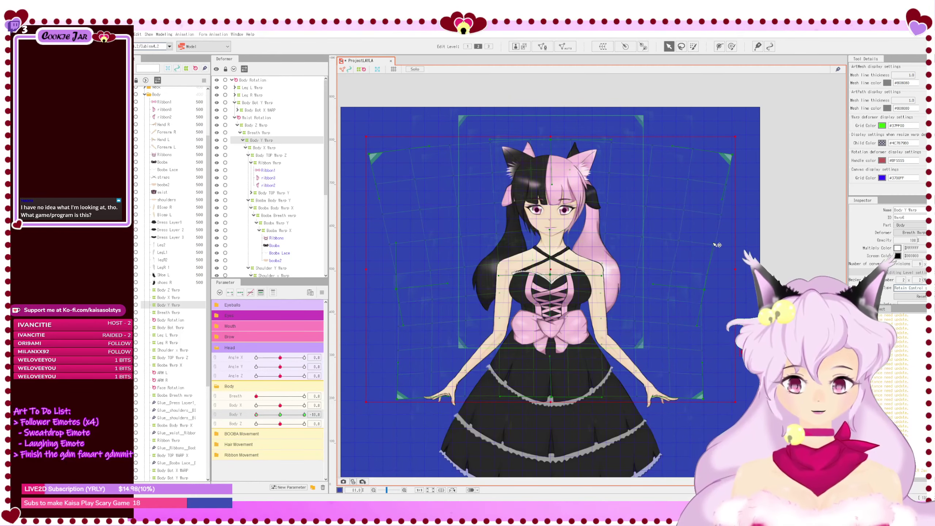
drag(397, 244, 386, 243)
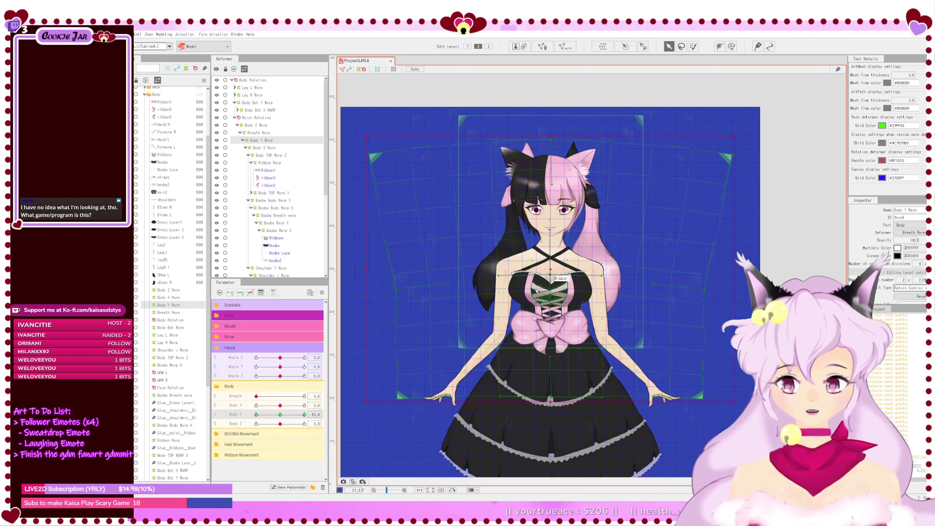
Step: Select the chest's Booba Body Warp Y, delete its Body Y keys and return Body Y to -10
click(285, 200)
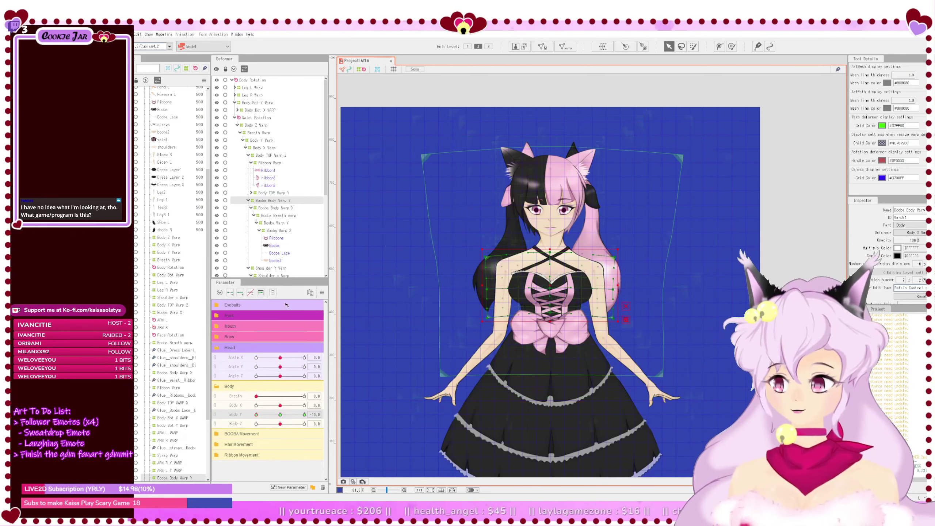
click(281, 415)
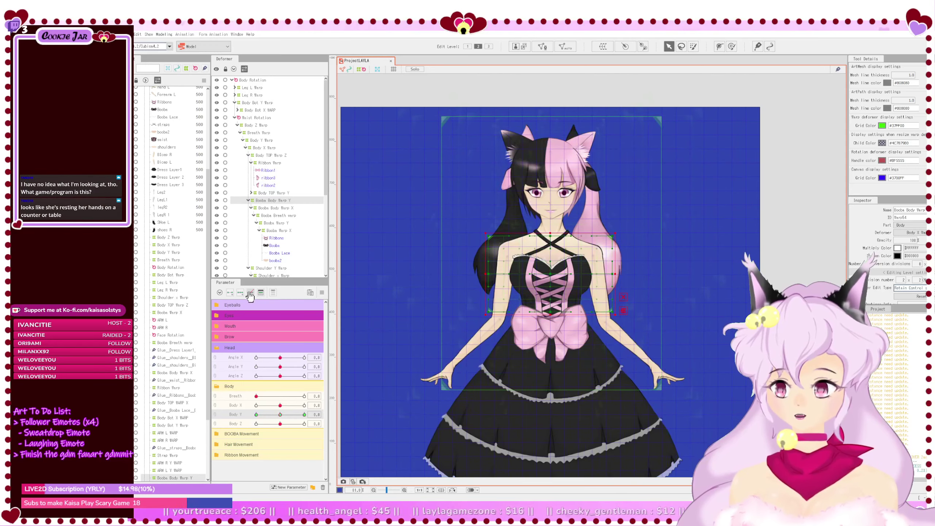
drag(281, 415, 256, 415)
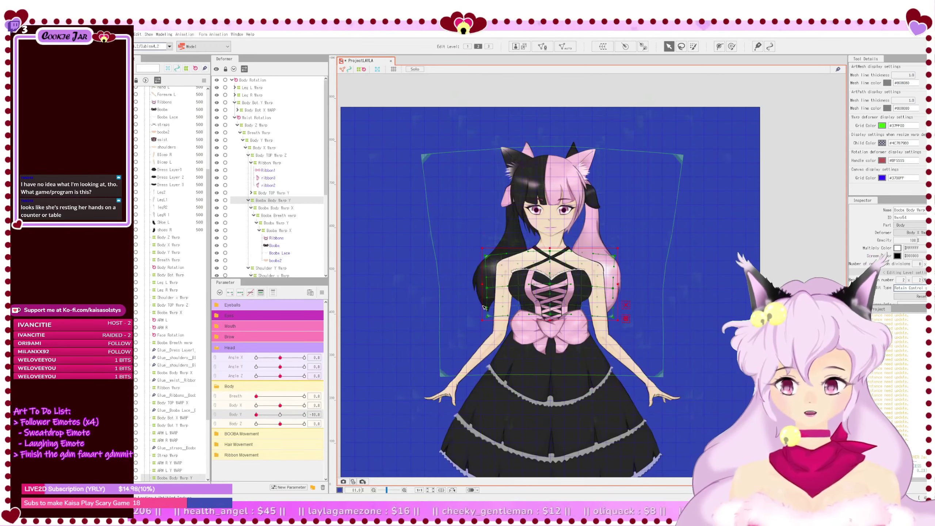
Step: Try moving the chest warp's centre, one upper corner and the lower middle control point at Body Y -10, undoing each change
scroll(529, 293, up, 2)
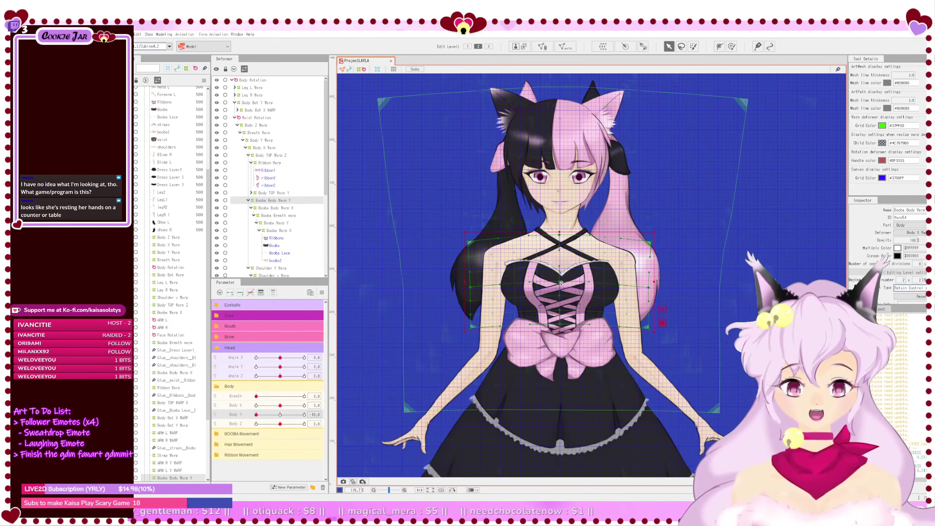
click(664, 313)
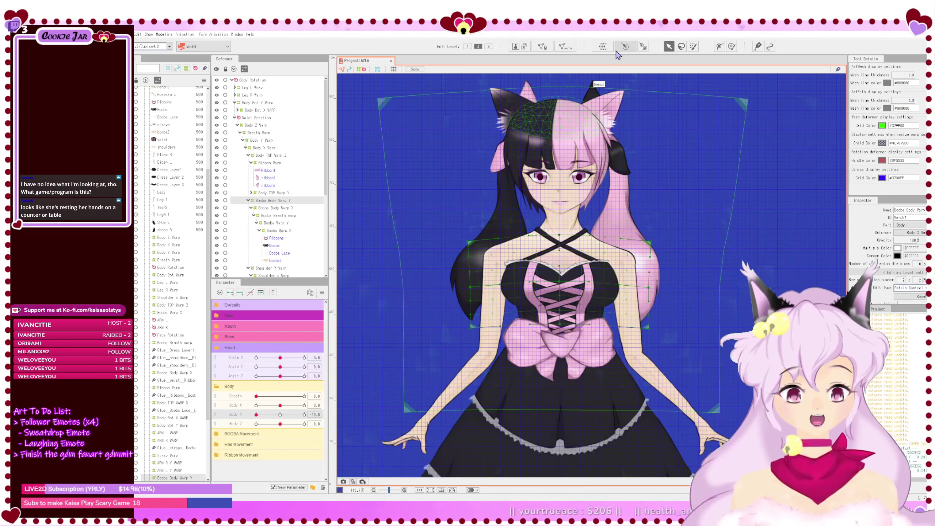
scroll(552, 295, up, 3)
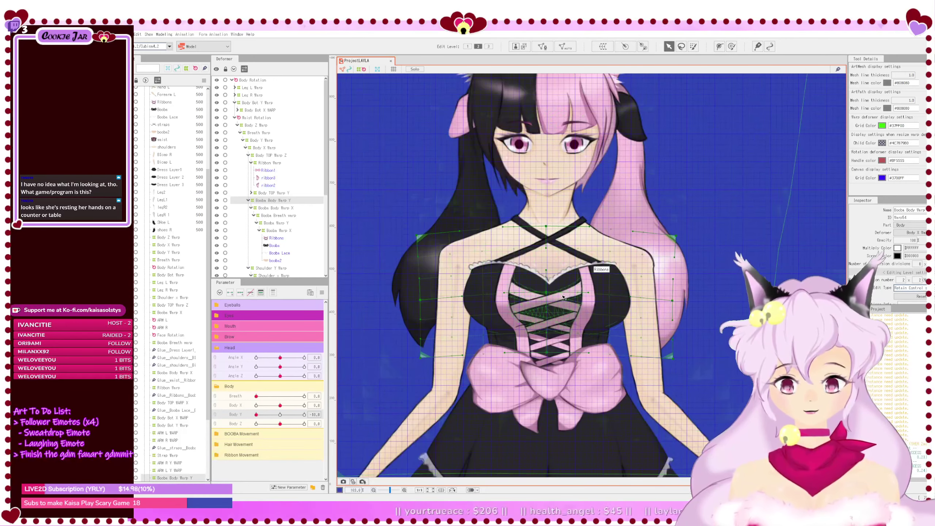
drag(548, 293, 550, 304)
key(ctrl+z)
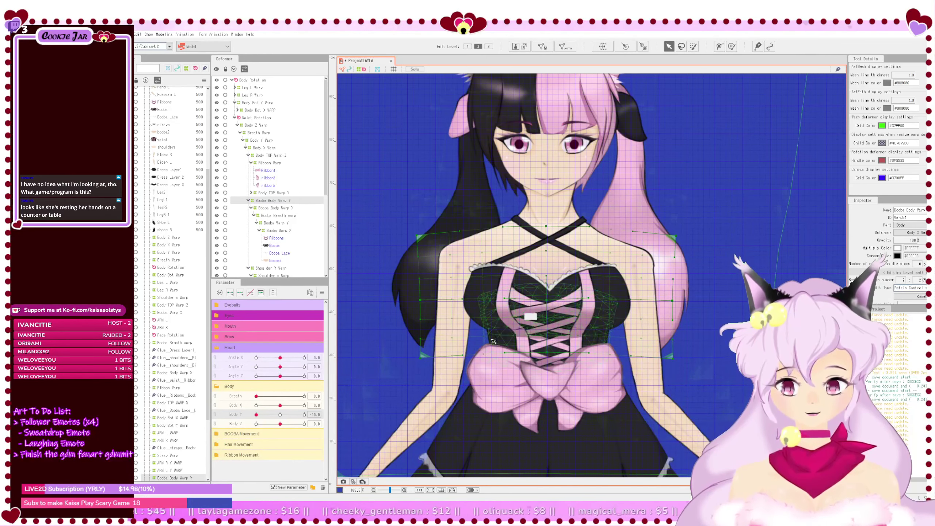
drag(422, 238, 427, 225)
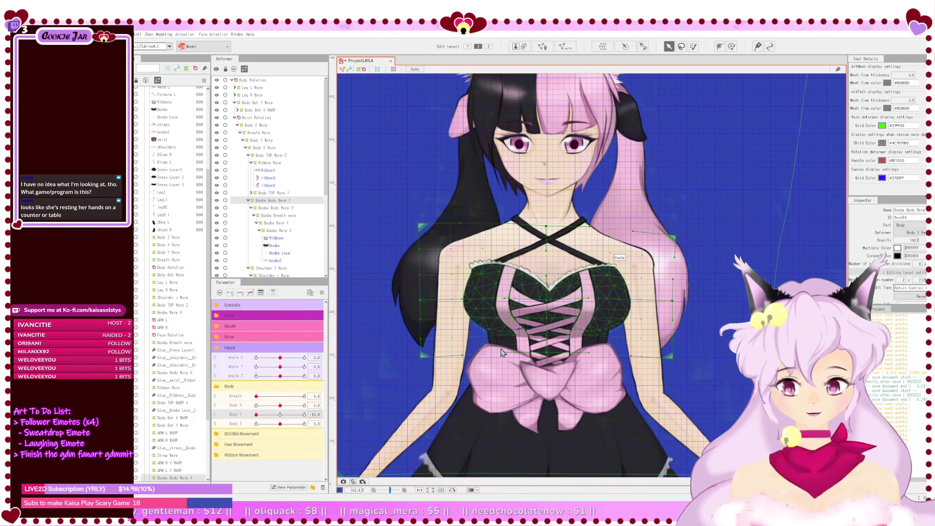
key(ctrl+z)
drag(552, 355, 553, 366)
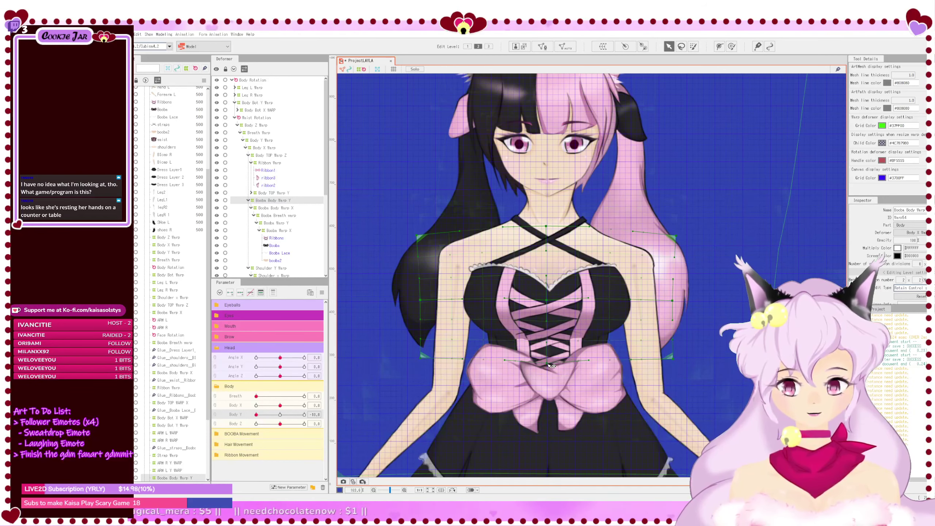
key(ctrl+z)
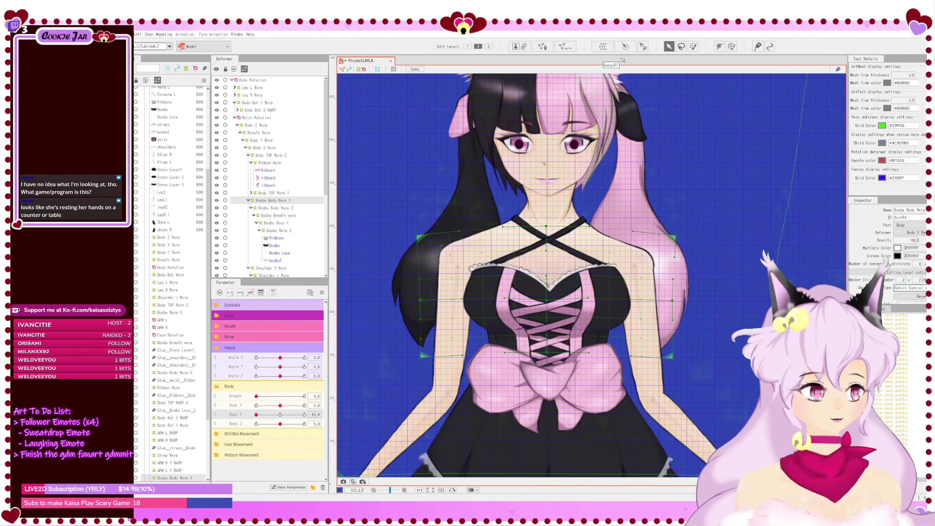
Step: Raise the centre control point of the chest warp slightly with Body Y at -10
drag(660, 248, 668, 237)
drag(554, 289, 554, 282)
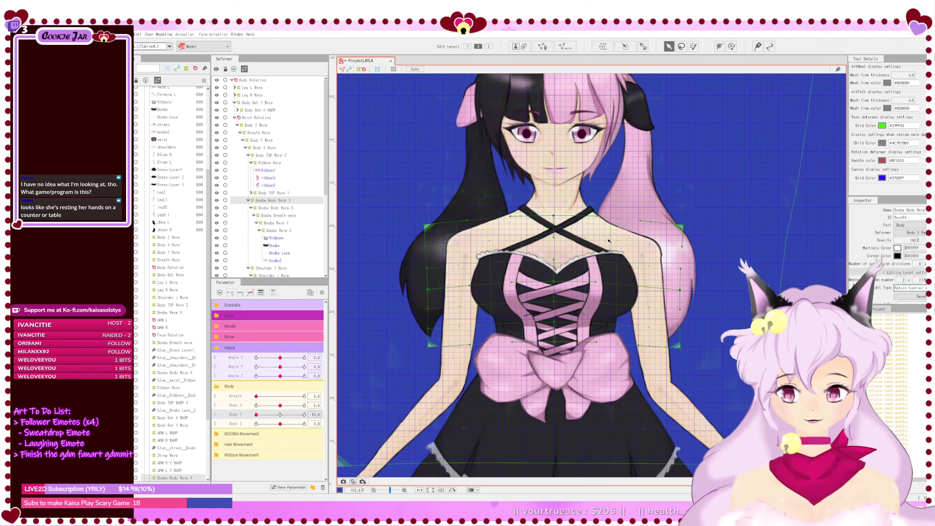
drag(578, 244, 577, 260)
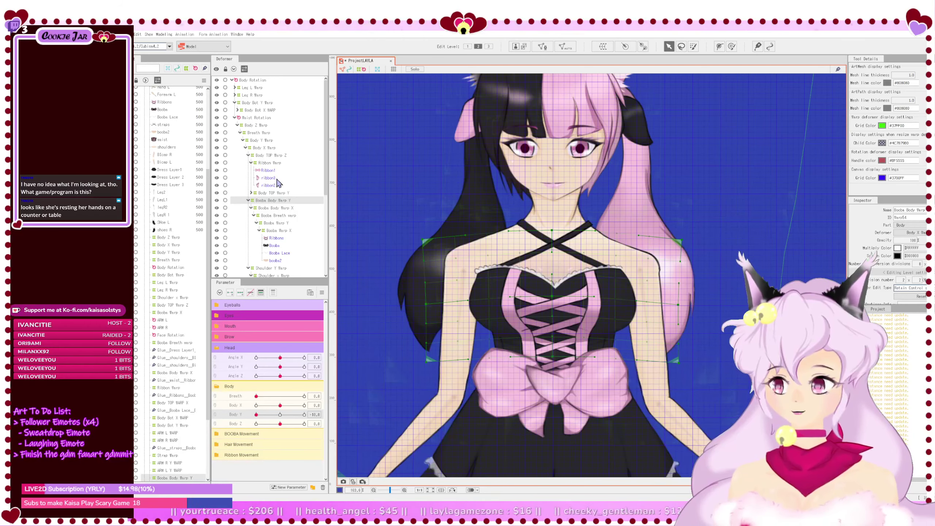
Step: Select the Body Y Warp, reset its form at Body Y -10 to the undeformed rectangular grid and hide its bounding box
click(267, 140)
scroll(508, 313, down, 2)
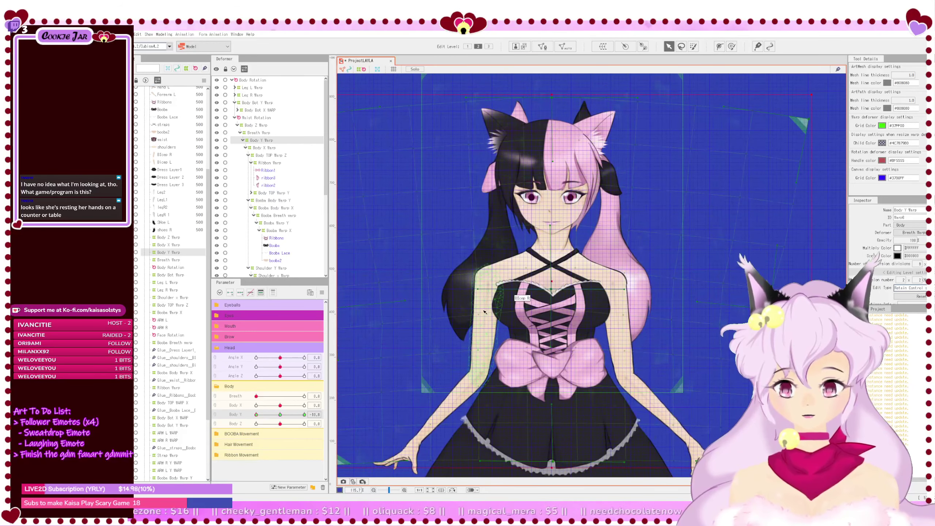
scroll(552, 295, down, 2)
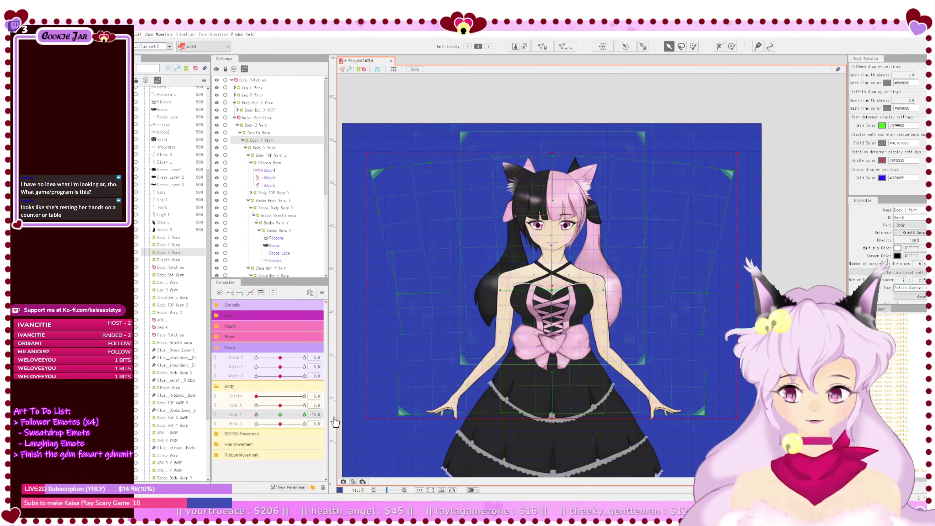
key(Delete)
key(ctrl+z)
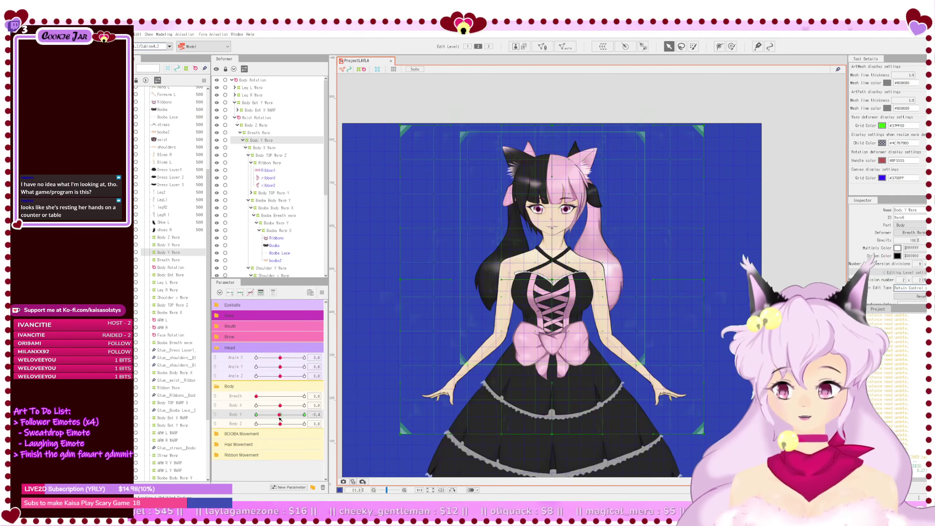
key(ctrl+z)
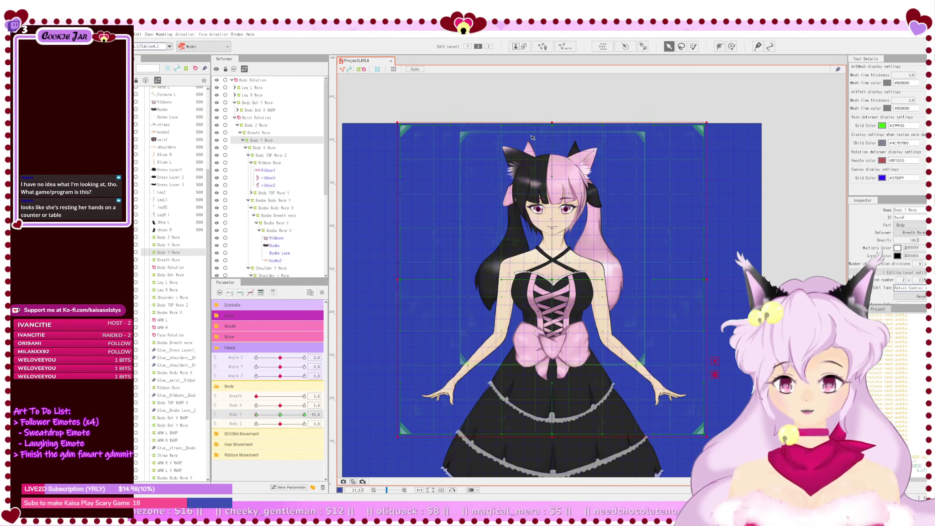
click(715, 362)
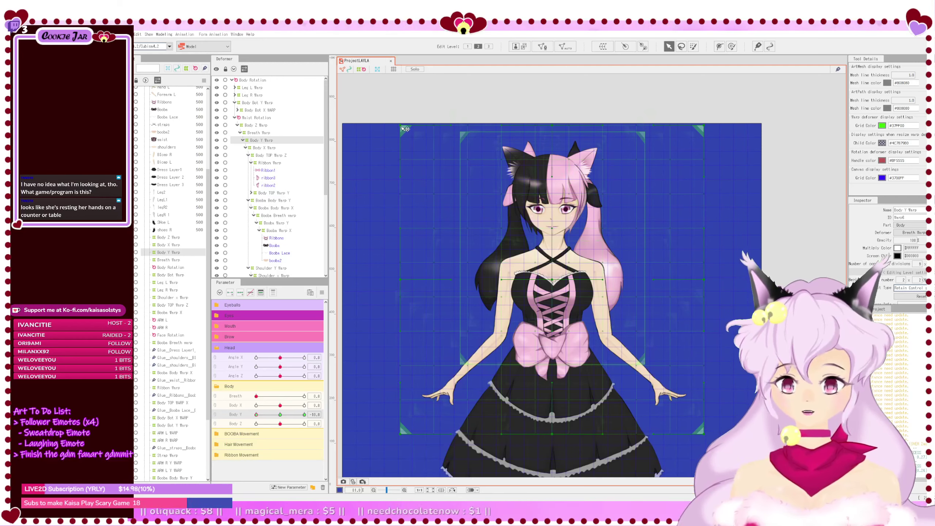
Step: At Body Y -10, move both upper corners of the Body Y Warp outward and down and lower its top middle point
drag(405, 128, 388, 154)
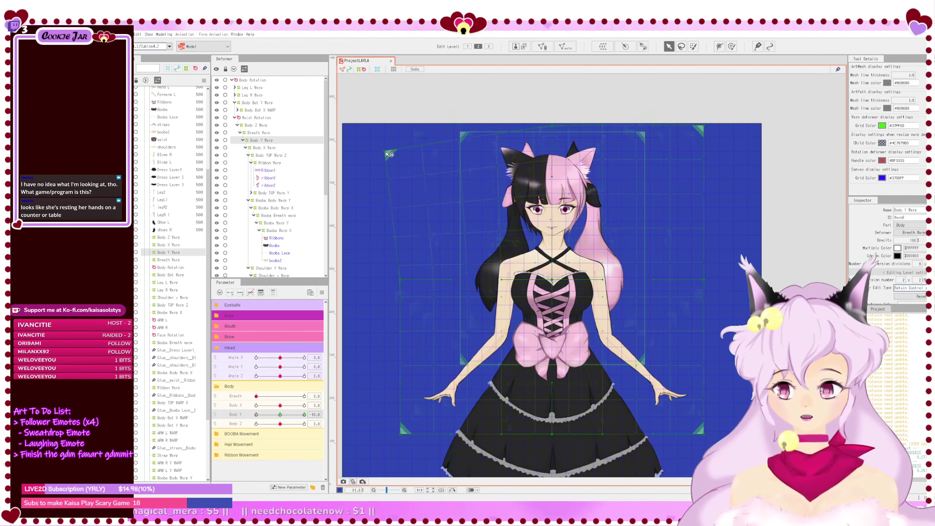
drag(704, 128, 708, 150)
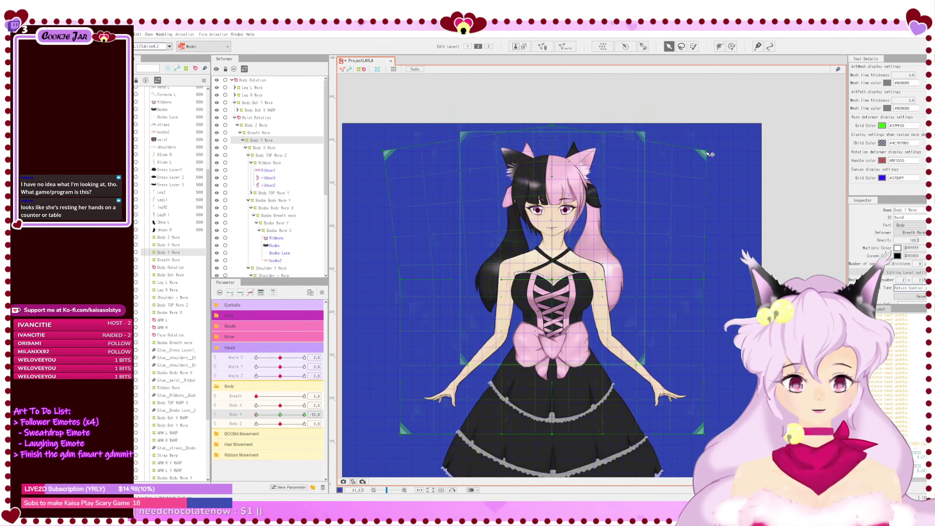
drag(553, 126, 554, 155)
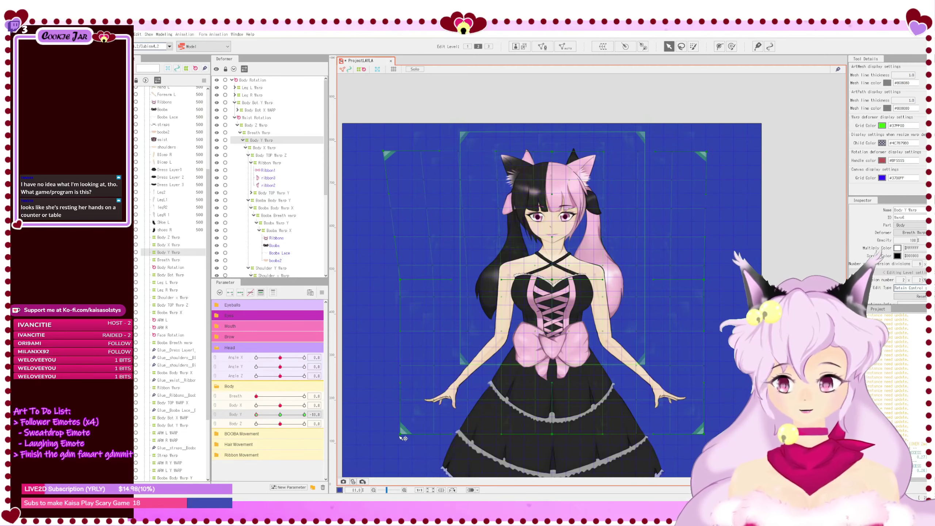
Step: Pull both lower corners of the Body Y Warp inward and up, and lower its upper corners and centre point slightly
drag(403, 437, 417, 419)
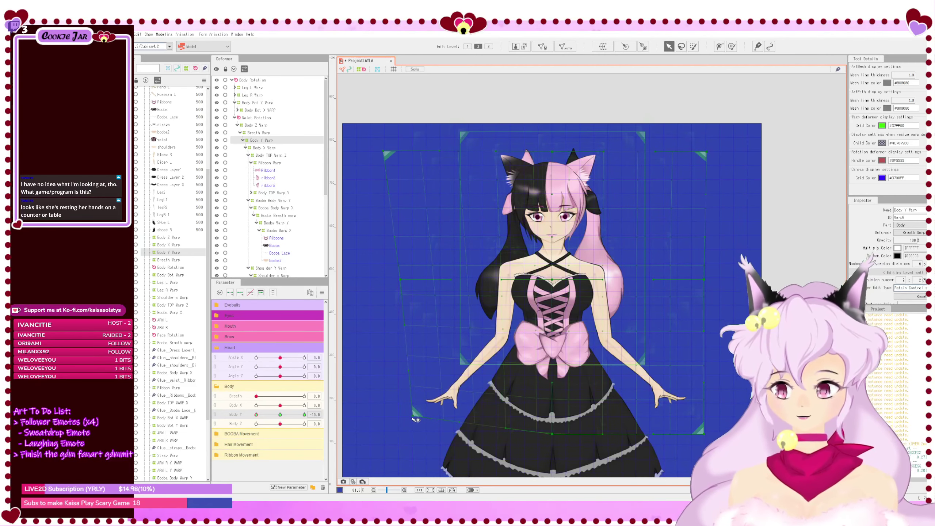
drag(709, 439, 697, 423)
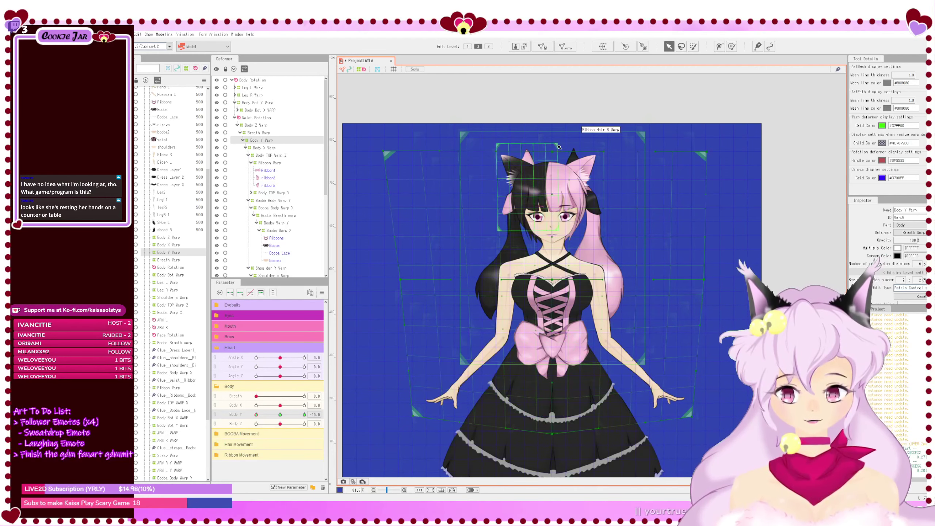
drag(389, 155, 389, 170)
drag(710, 152, 710, 170)
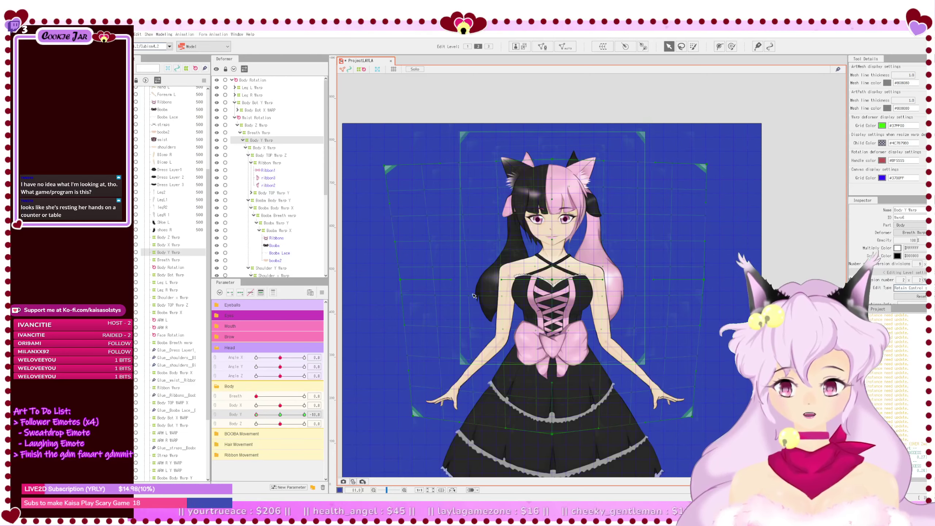
drag(553, 280, 557, 297)
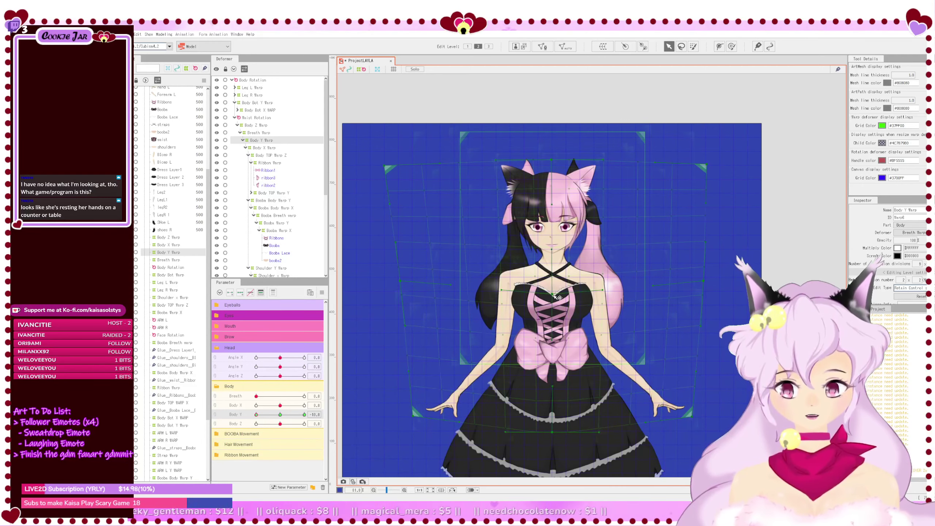
Step: Preview the Body Y movement down to -10 on the full character, with the canvas grid hidden and the warp deselected
drag(266, 418, 238, 423)
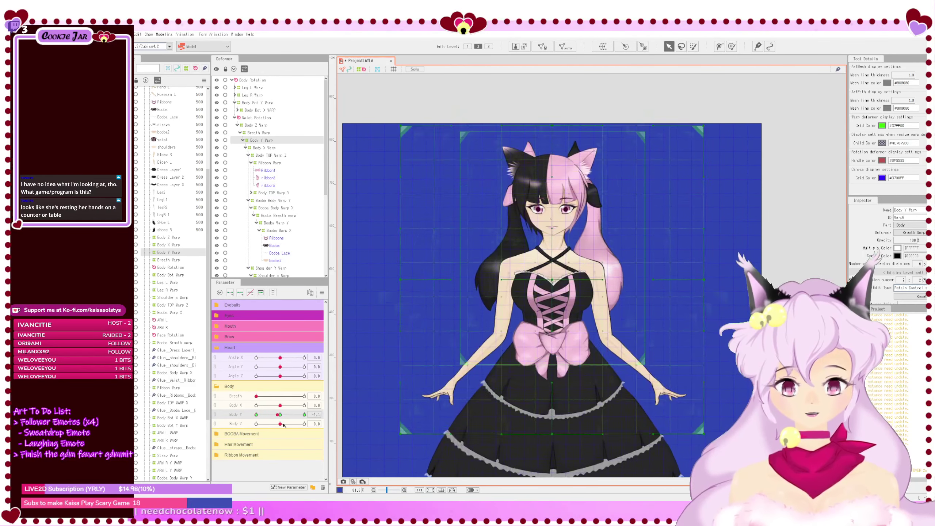
scroll(538, 280, down, 3)
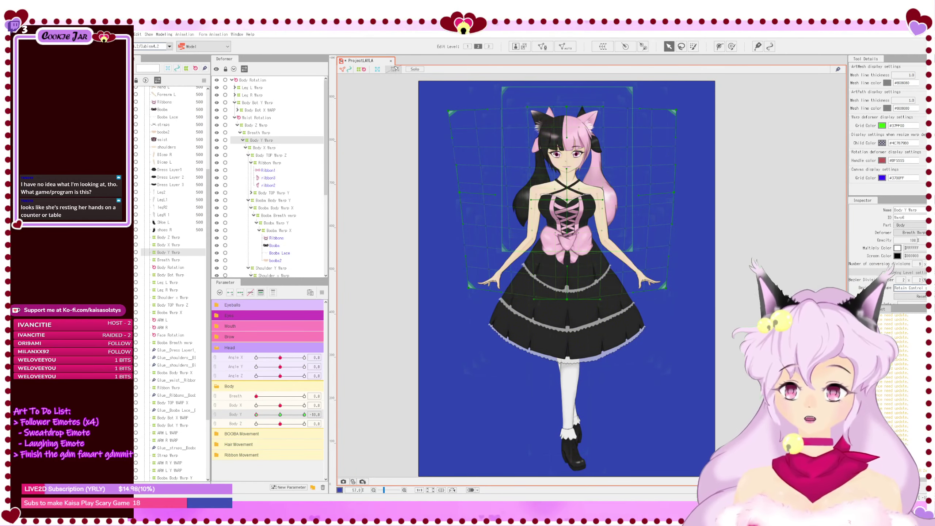
click(338, 293)
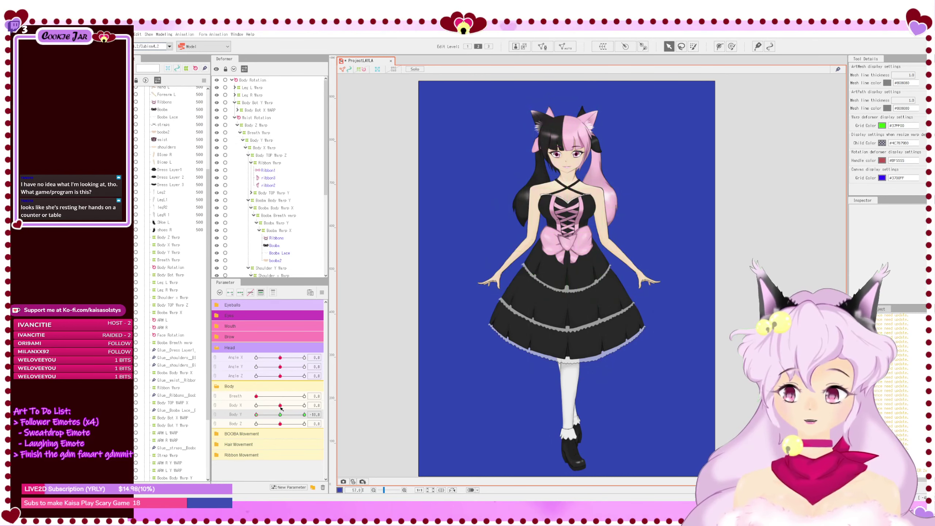
Step: Test Body X at -10, return it to 0, select the Body X Warp and delete its Body X keys
drag(281, 406, 236, 408)
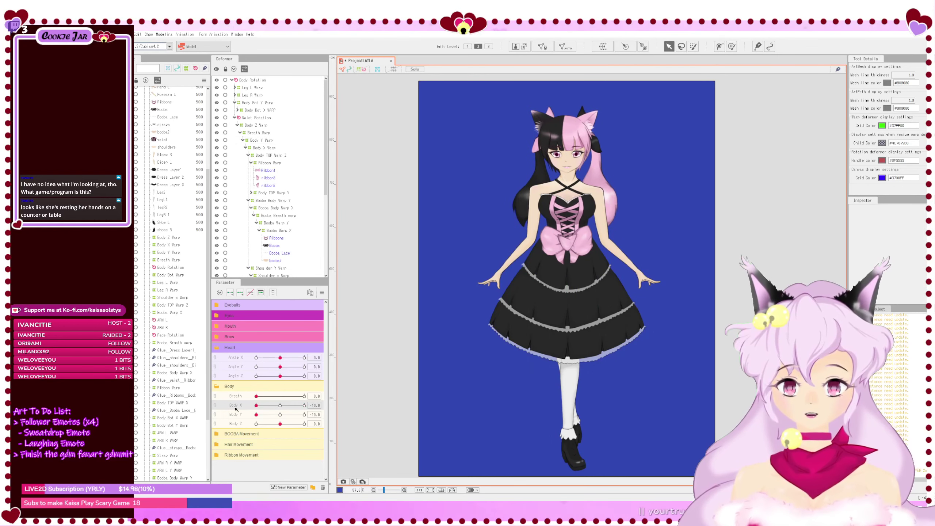
click(359, 411)
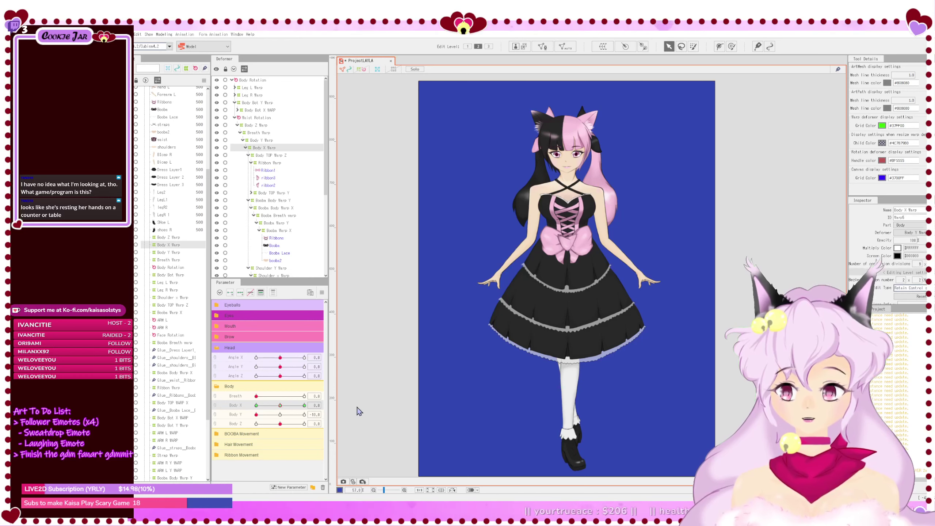
click(250, 294)
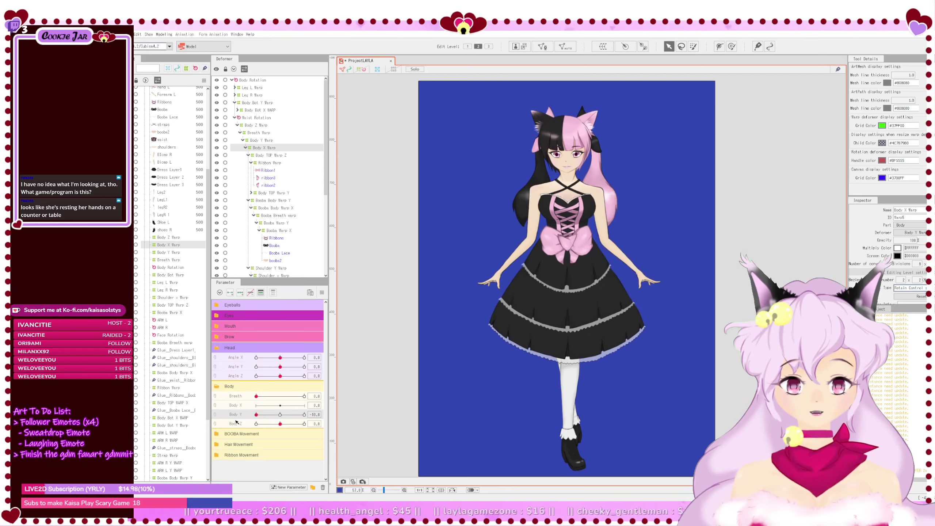
Step: Check the character's full Body Y movement between -10 and 10, leaving Body Y at 0
drag(236, 421, 316, 424)
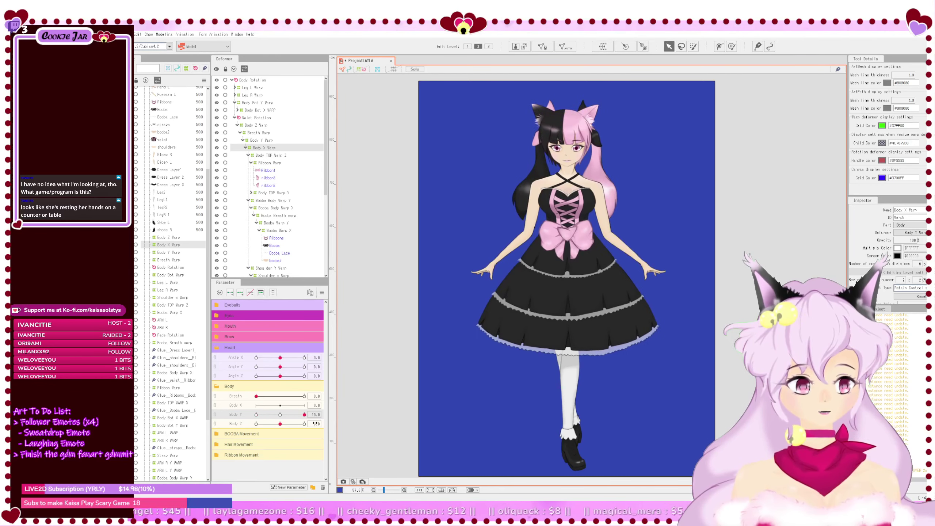
click(280, 415)
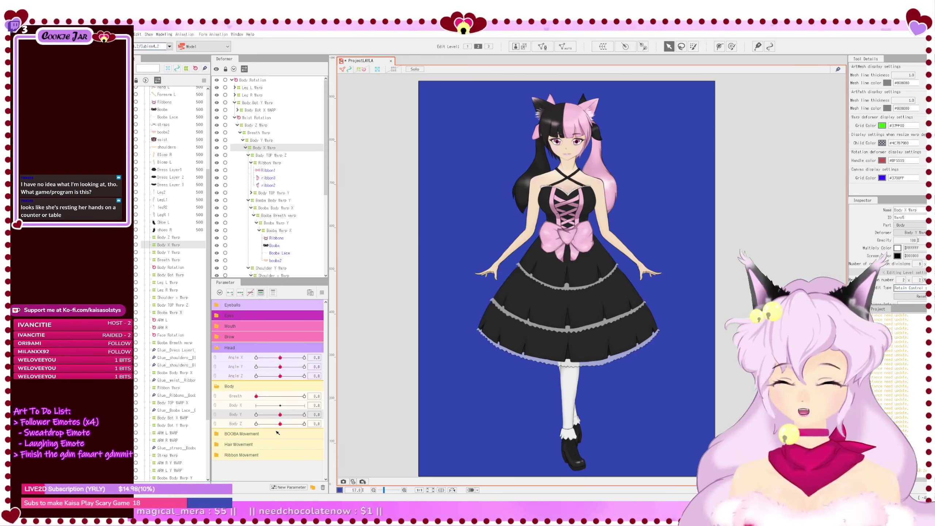
drag(281, 419, 243, 415)
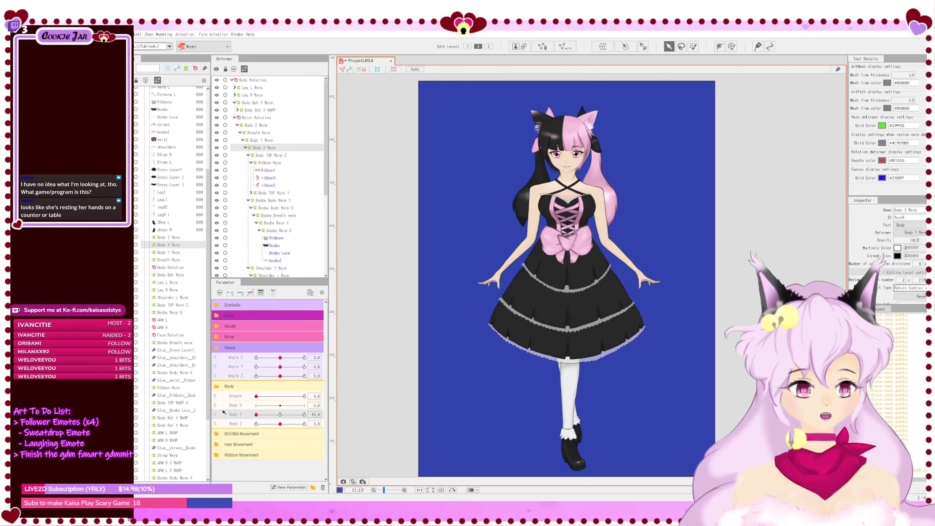
drag(277, 417, 317, 422)
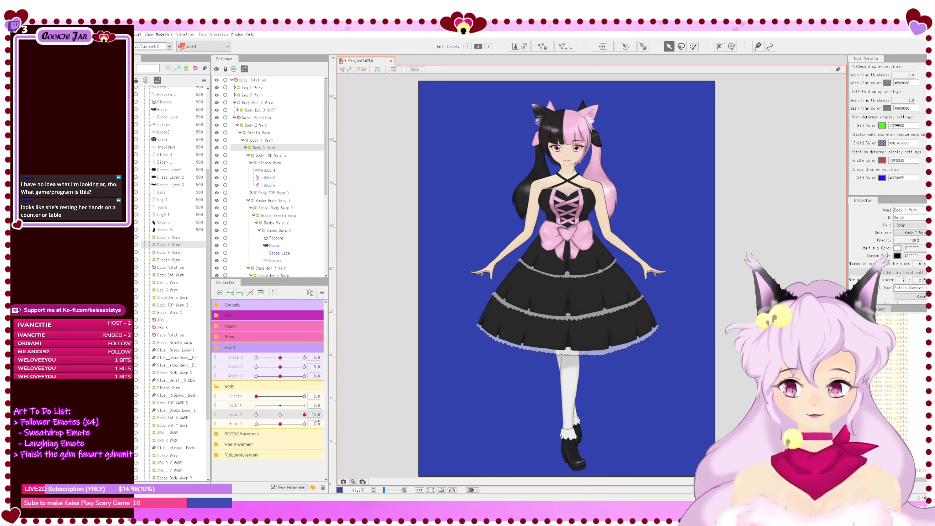
click(279, 414)
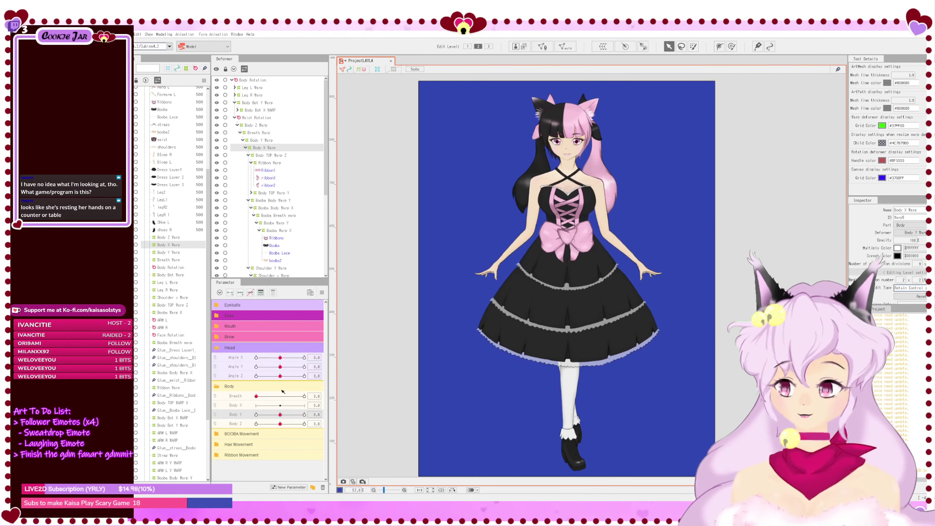
Step: With the Ribbon Warp selected and Body Y at -10, show the canvas grid and raise the warp's centre point slightly
click(274, 165)
drag(281, 414, 213, 420)
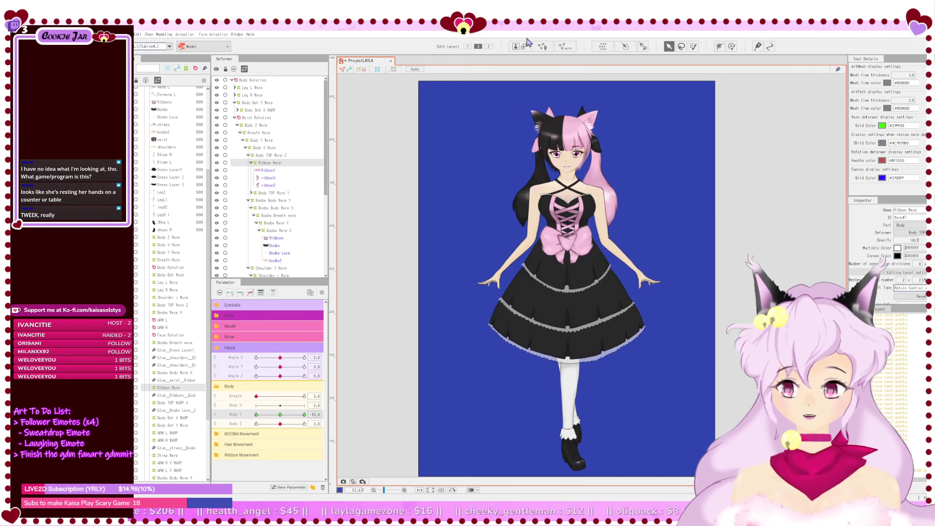
click(367, 70)
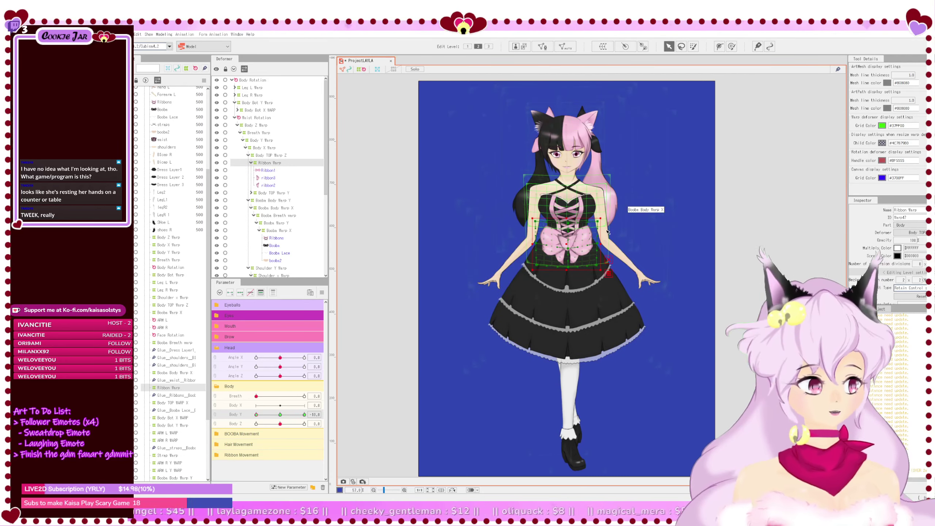
scroll(605, 229, up, 2)
drag(606, 246, 660, 289)
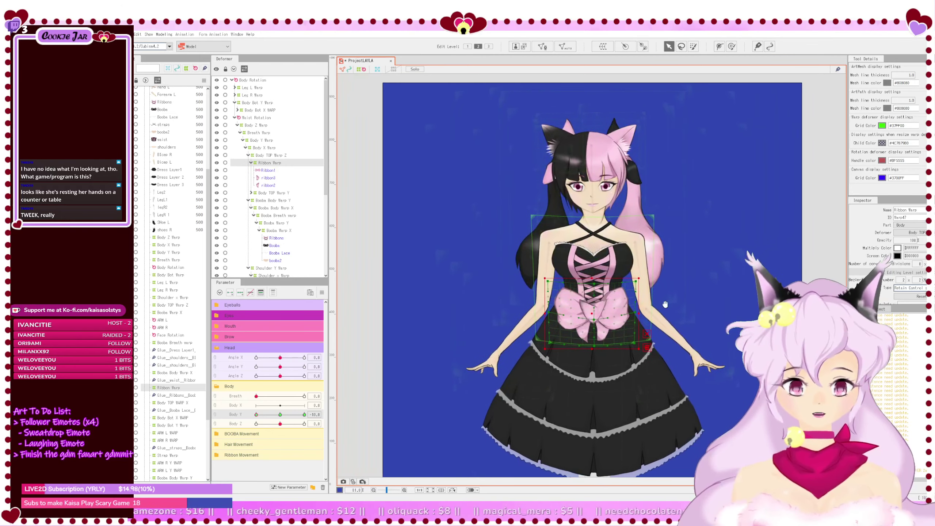
scroll(643, 296, up, 3)
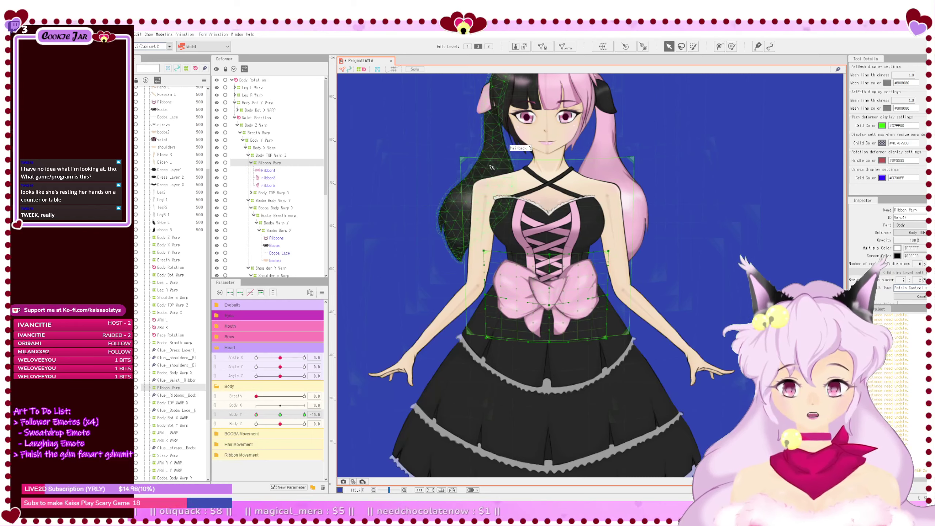
click(398, 77)
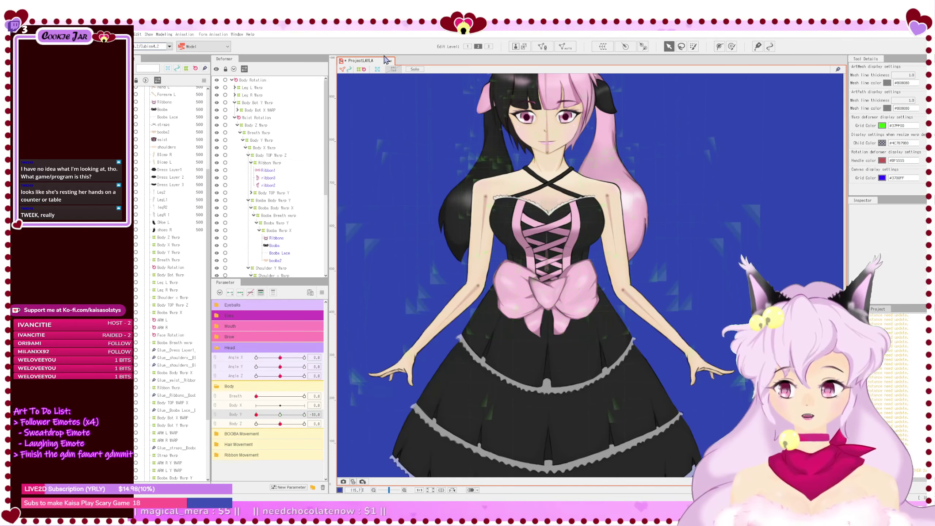
click(289, 171)
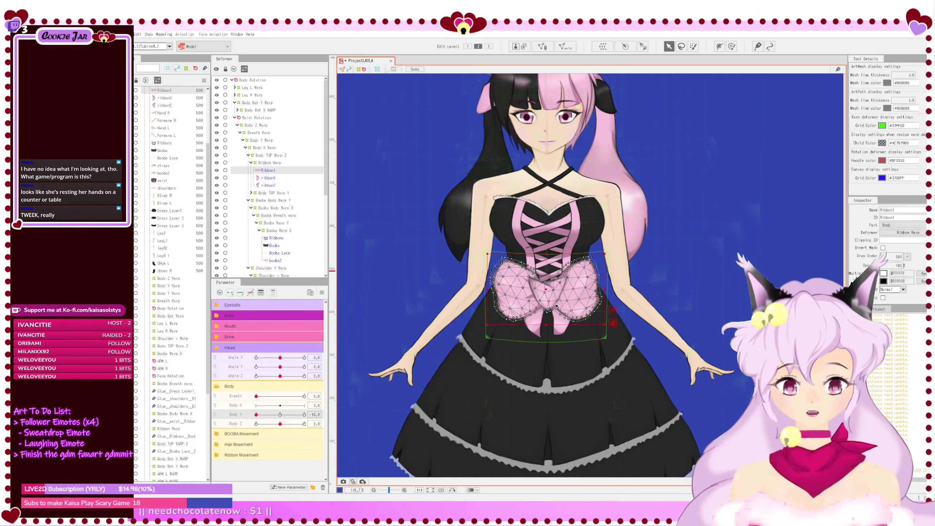
click(294, 163)
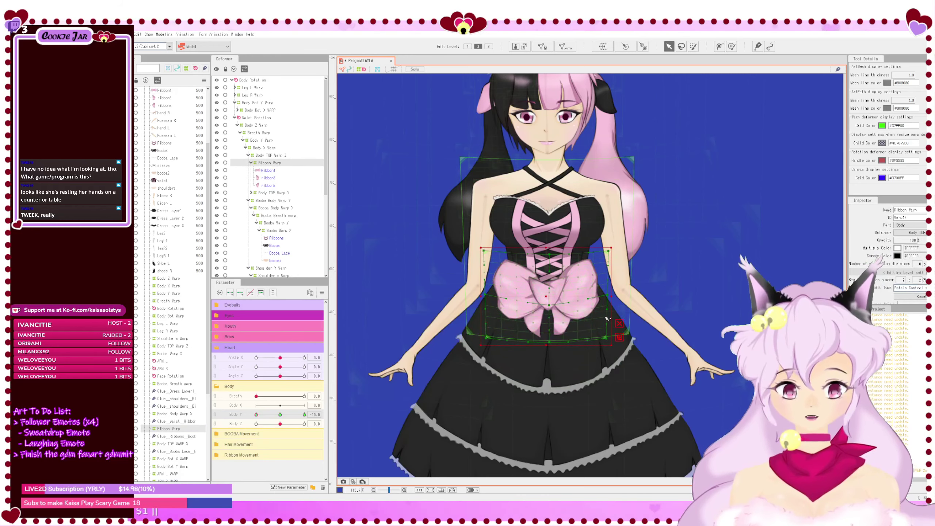
scroll(552, 306, up, 3)
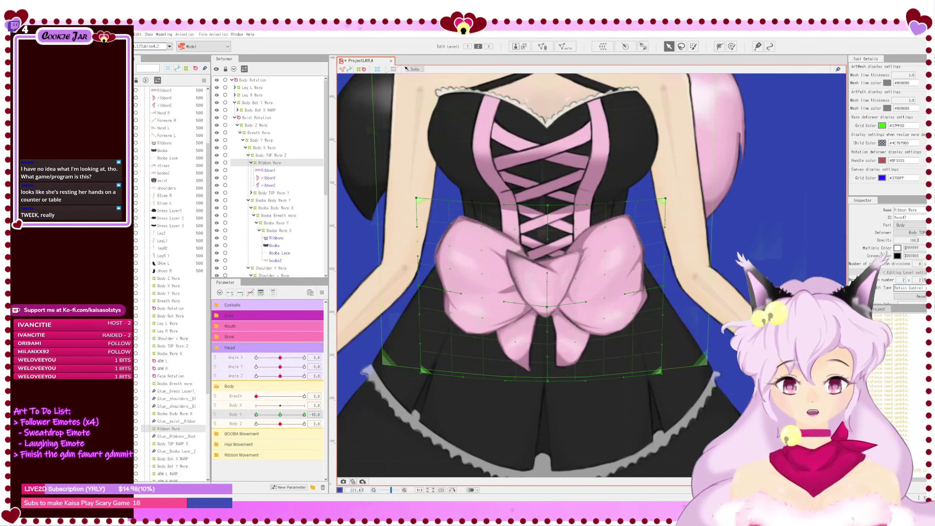
click(393, 69)
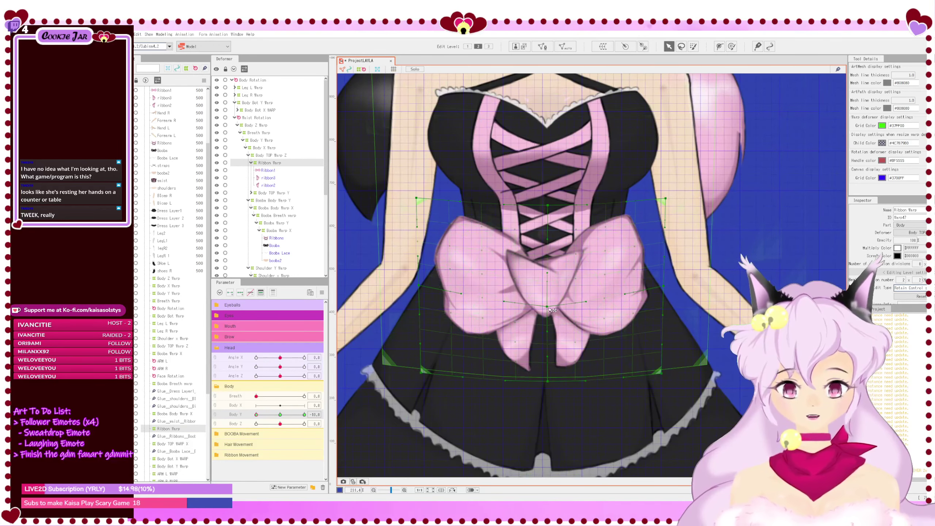
drag(552, 310, 553, 306)
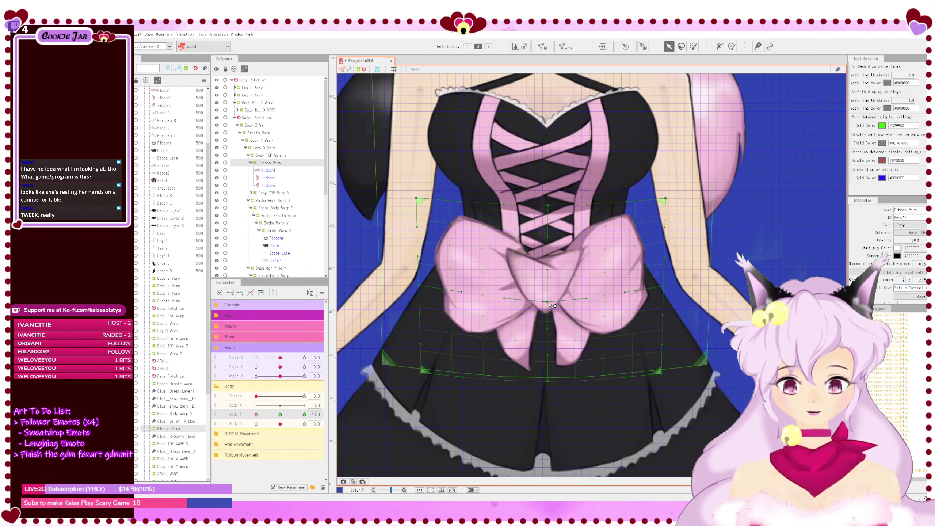
scroll(553, 306, down, 4)
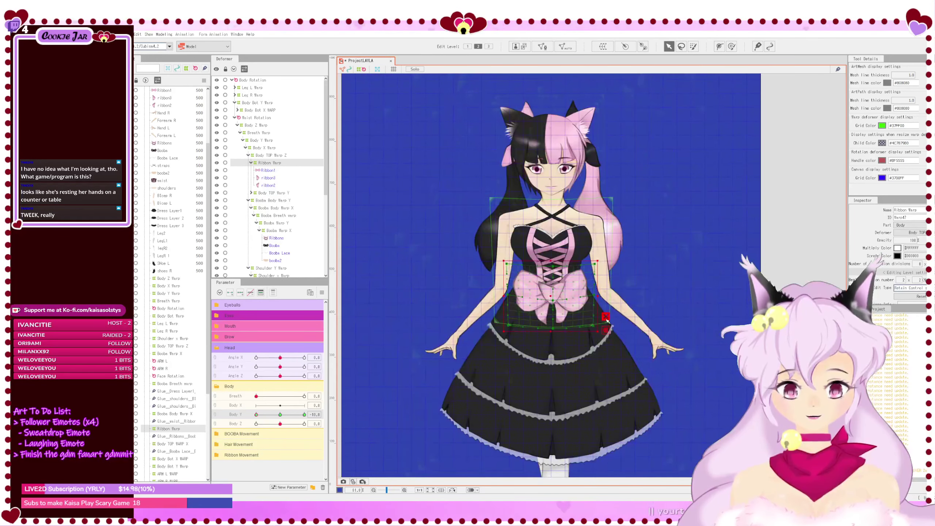
Step: Hide the canvas grid and check the waist bow through the Body Y movement, leaving Body Y at -10
click(392, 69)
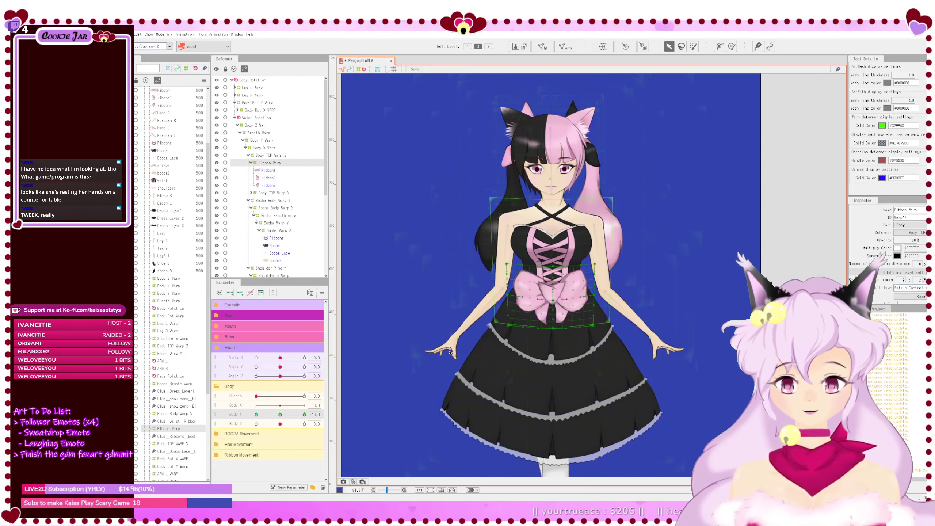
click(465, 340)
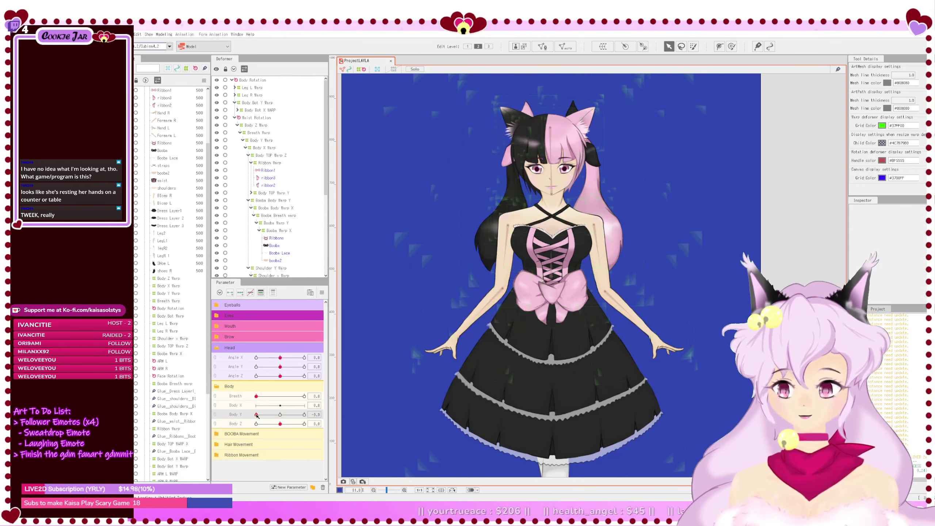
mouse_move(256, 415)
mouse_down()
mouse_move(304, 415)
mouse_move(256, 415)
mouse_up()
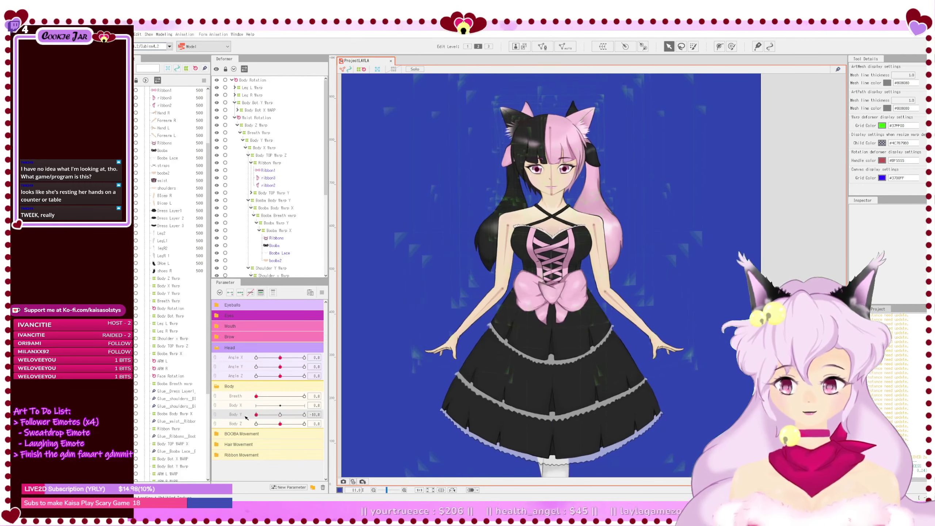
click(274, 164)
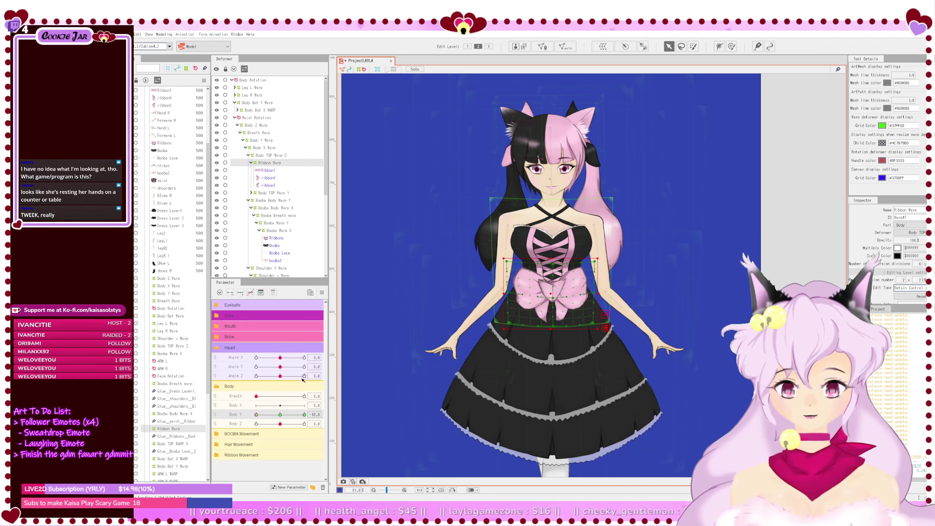
drag(256, 415, 222, 408)
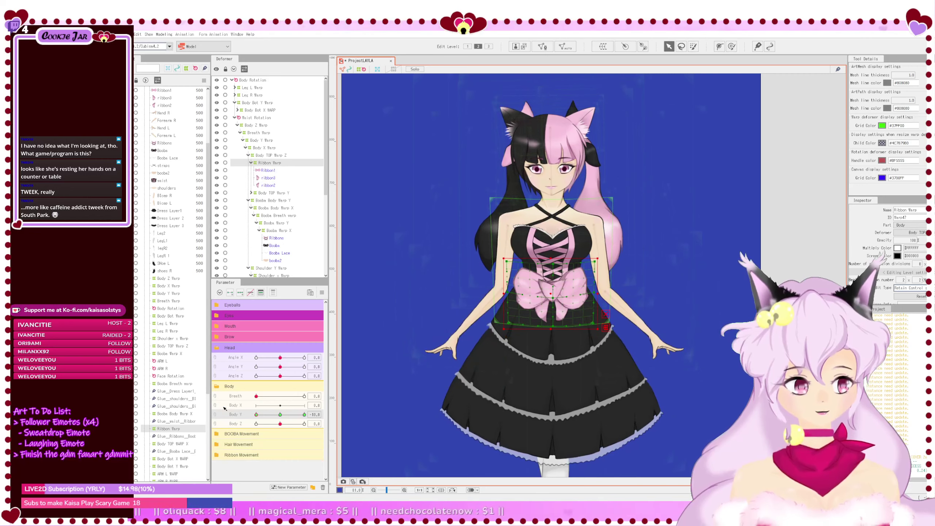
drag(489, 358, 493, 344)
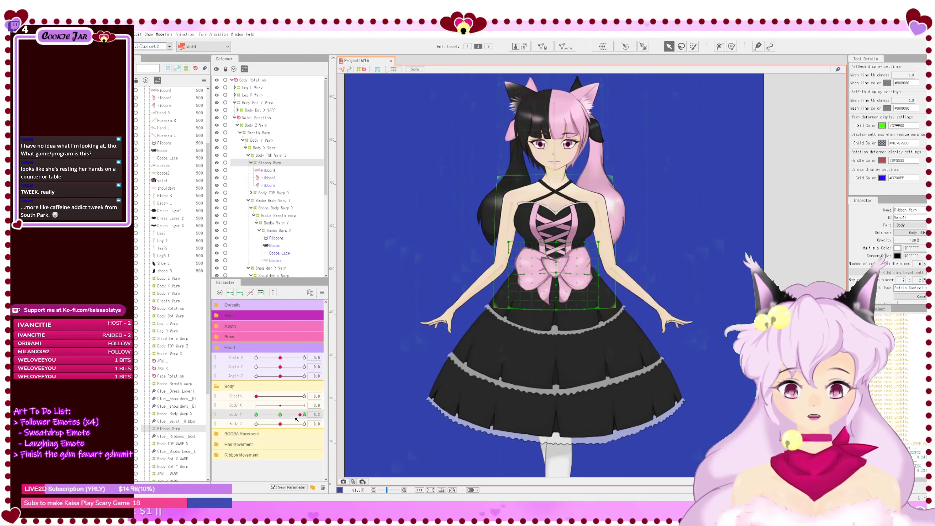
mouse_move(255, 414)
mouse_down()
mouse_move(304, 414)
mouse_move(254, 412)
mouse_up()
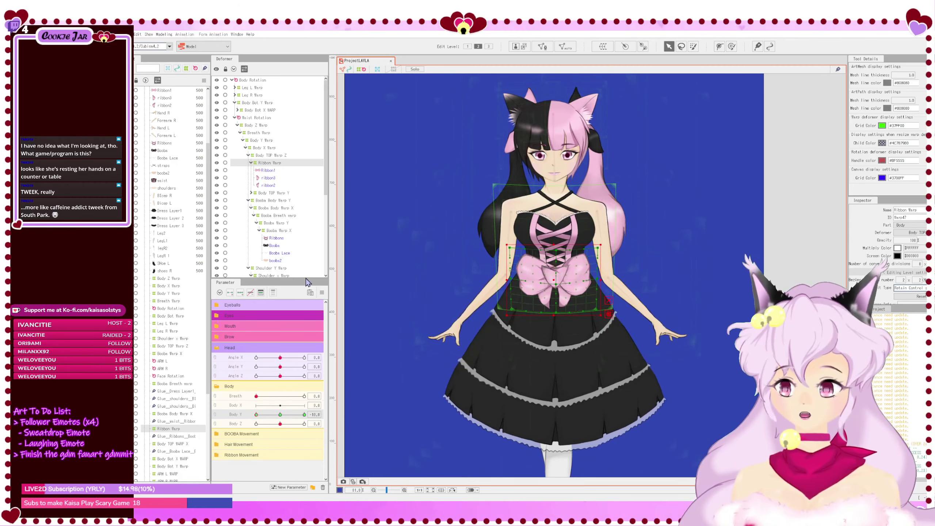
Step: At Body Y -10, show the canvas grid and pull the Body Y Warp's middle side points slightly inward and up
scroll(502, 198, down, 2)
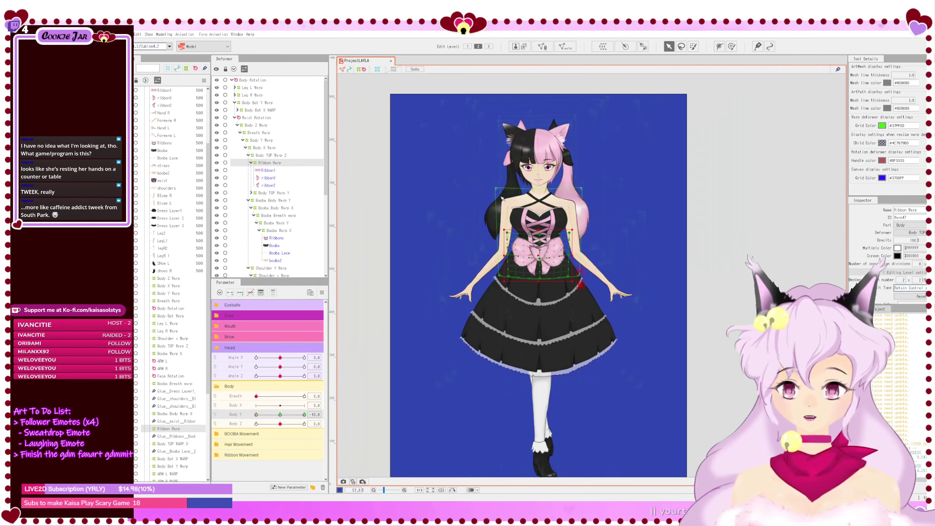
scroll(501, 197, up, 2)
click(267, 148)
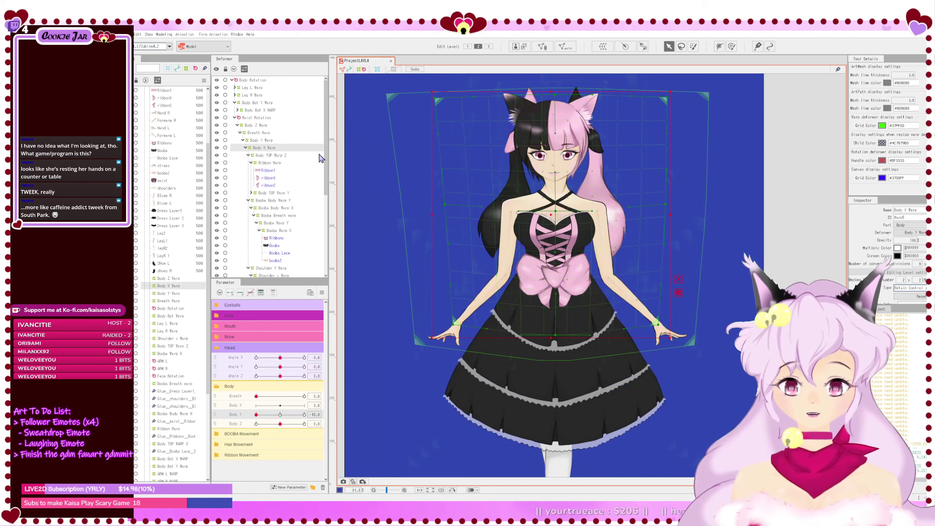
click(269, 140)
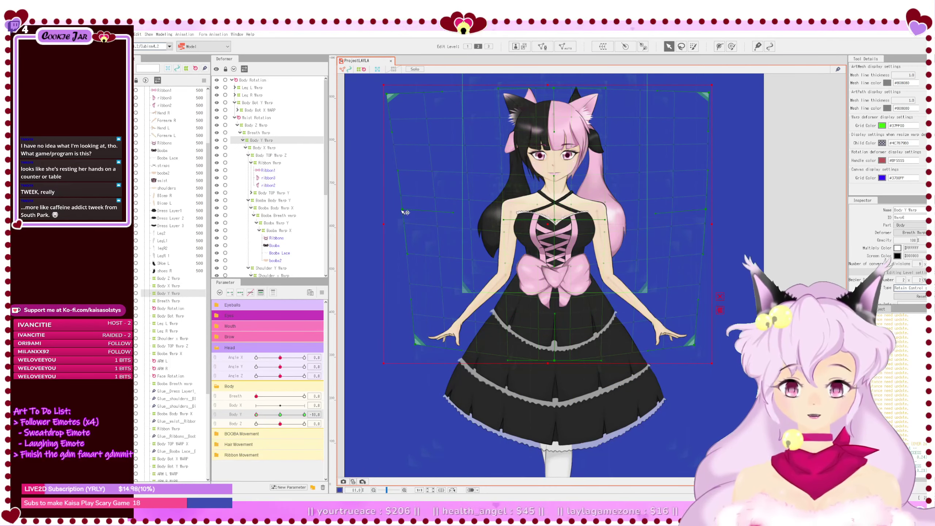
click(393, 70)
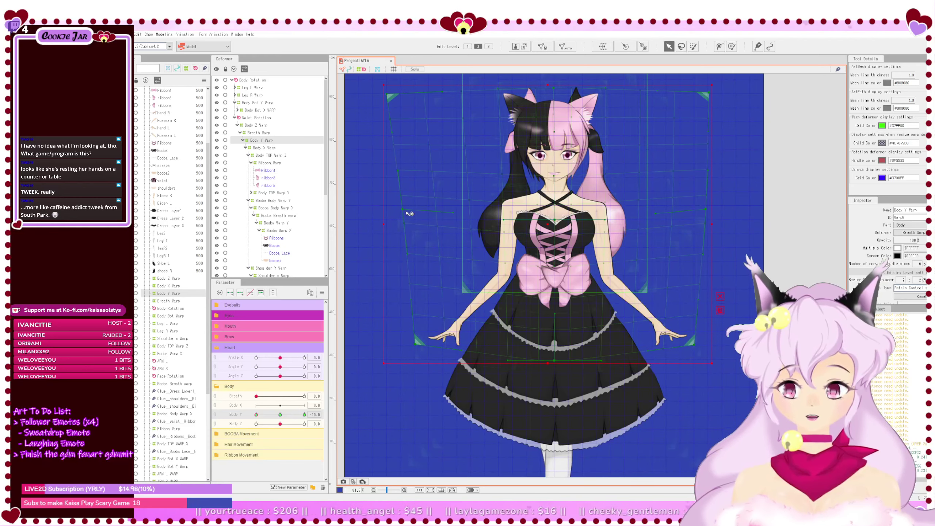
mouse_move(411, 214)
mouse_down()
mouse_move(429, 213)
mouse_move(415, 205)
mouse_up()
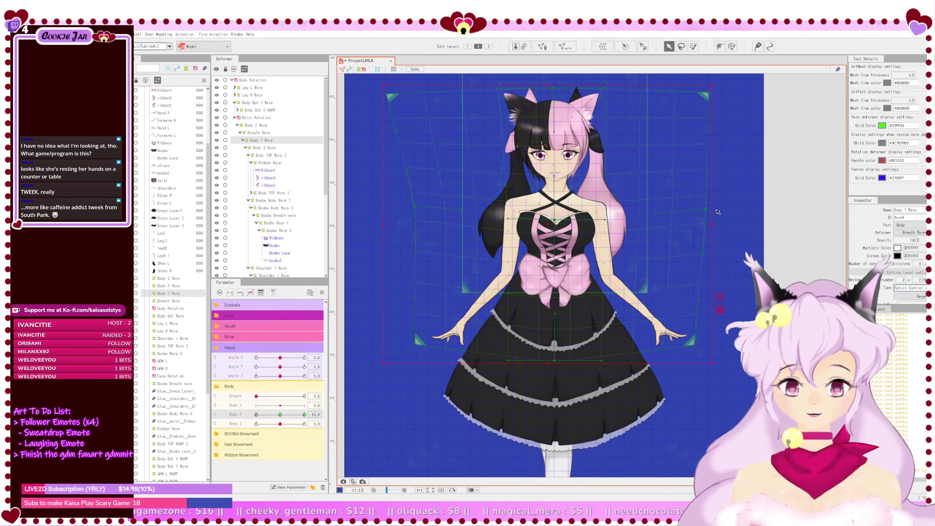
drag(712, 213, 702, 209)
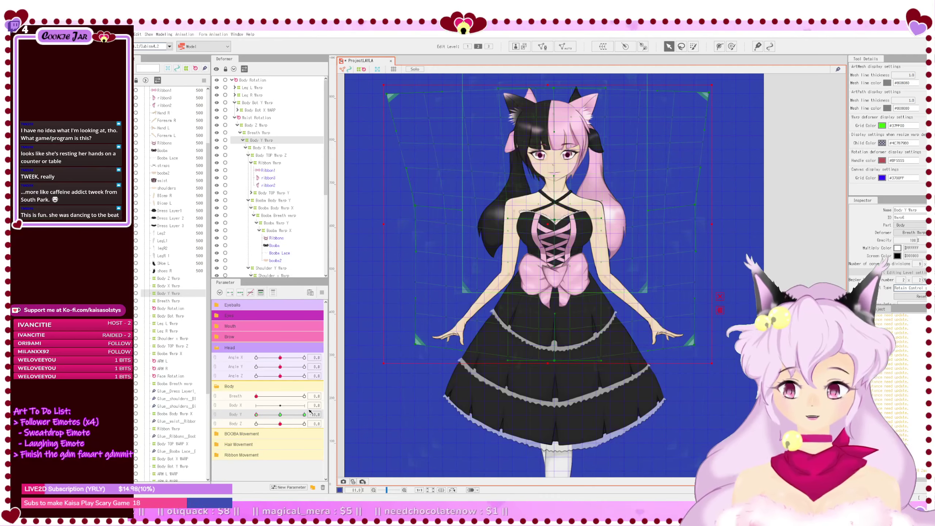
Step: Check the Body Y movement with the Body Y Warp and Booba Body Warp Y selected, returning Body Y to 0
mouse_move(258, 415)
mouse_down()
mouse_move(297, 415)
mouse_move(241, 419)
mouse_up()
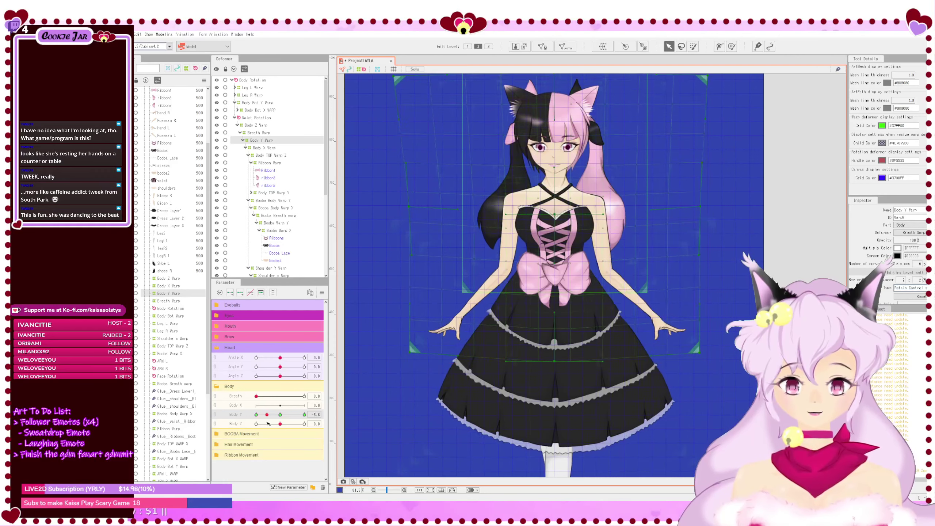
drag(230, 419, 296, 420)
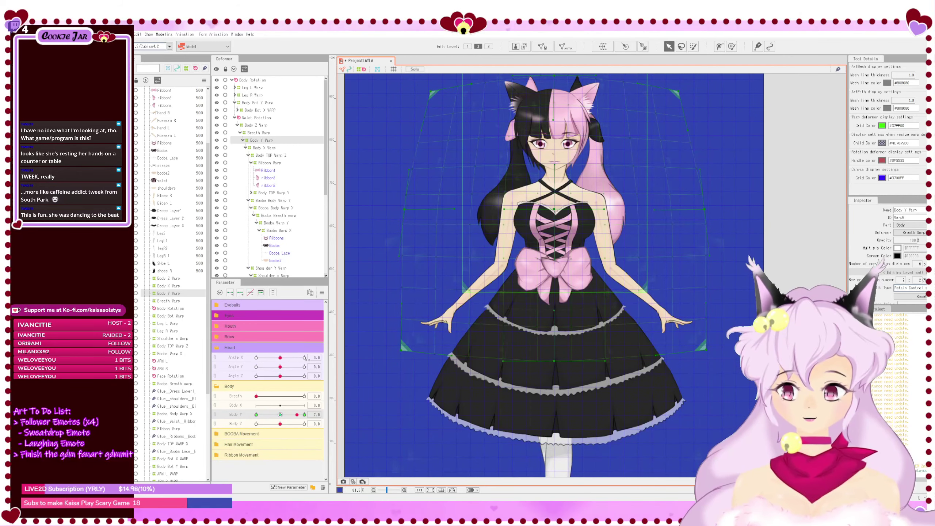
click(281, 415)
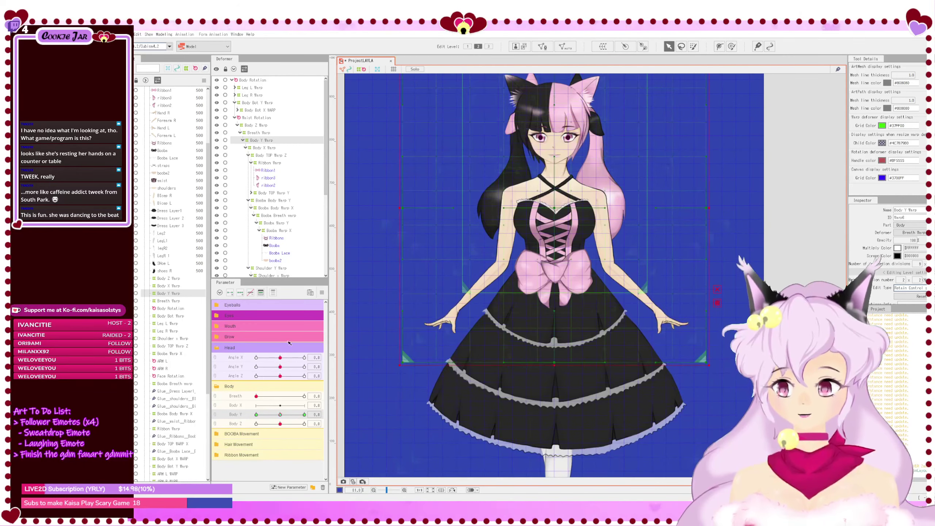
click(288, 206)
drag(281, 415, 226, 416)
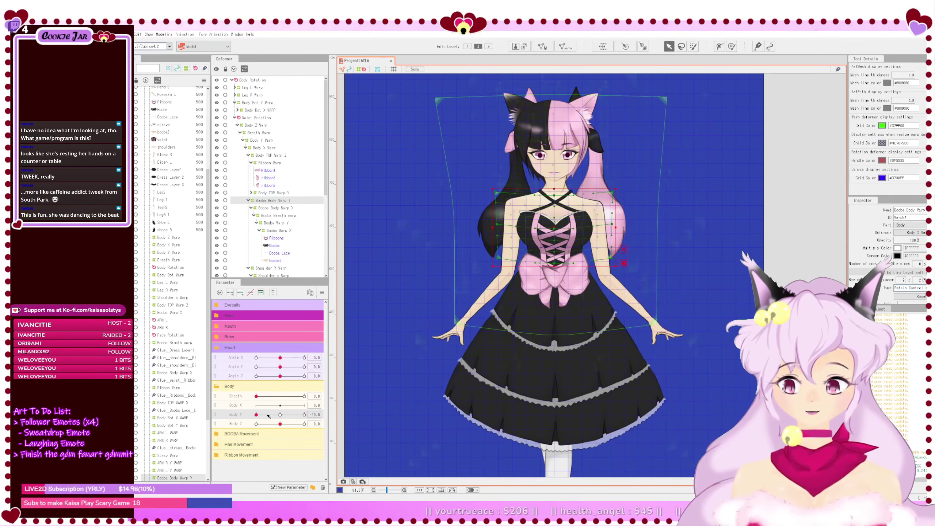
click(280, 415)
Step: Deselect the warp, hide the canvas grid and delete the Booba Warp Y deformer from the chest hierarchy
click(681, 266)
scroll(568, 268, down, 4)
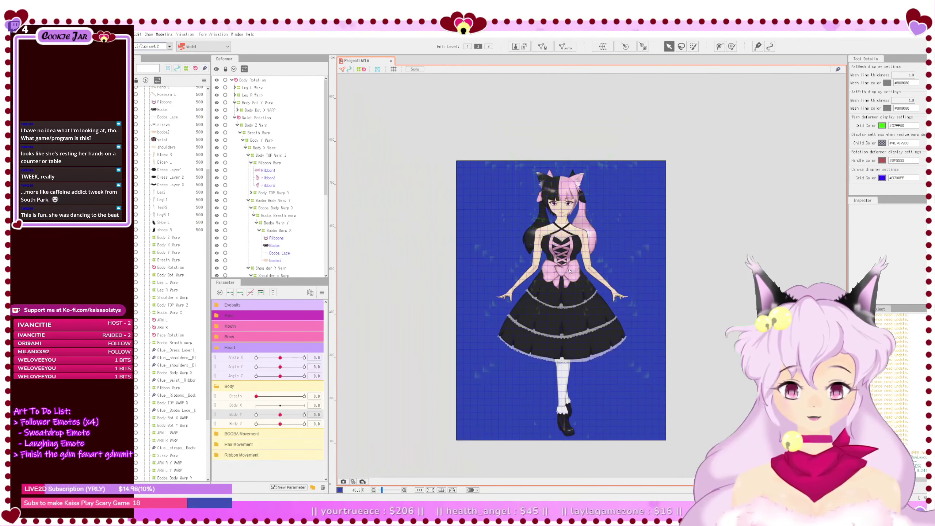
scroll(568, 268, up, 2)
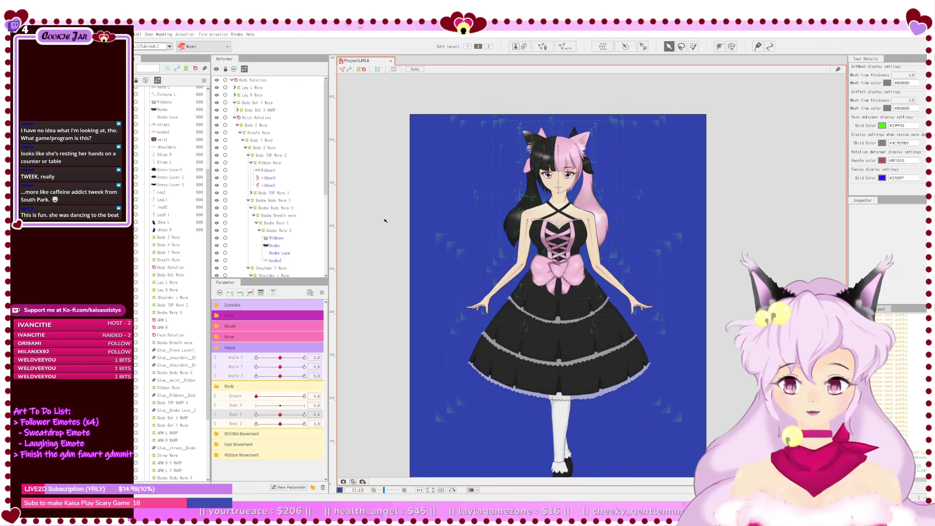
click(281, 223)
key(Delete)
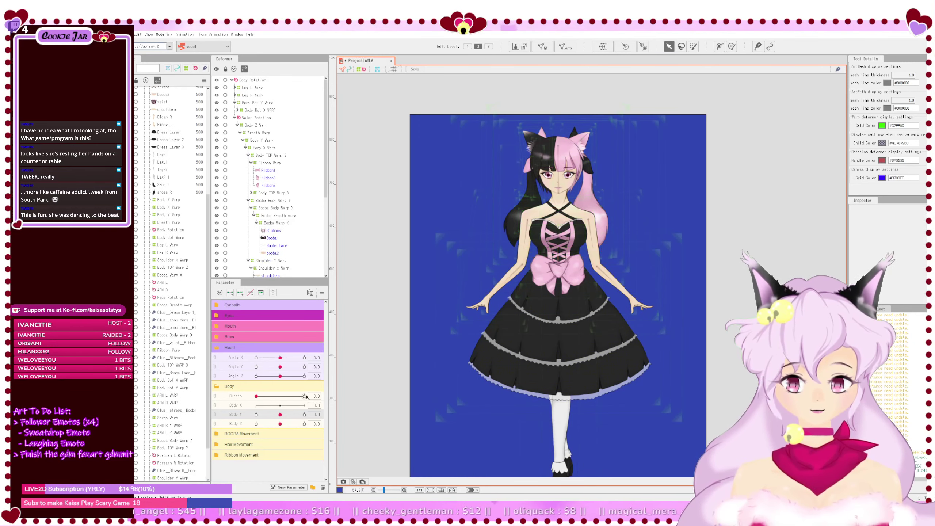
Step: Preview the Body Y movement at -10 on the full character and up close, and return Body Y to 0
drag(281, 414, 254, 424)
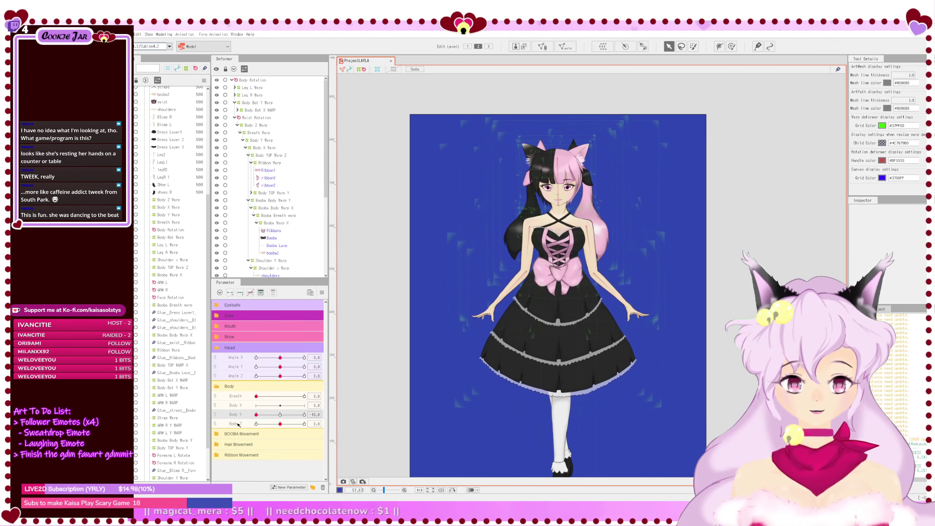
scroll(522, 310, up, 3)
scroll(523, 310, down, 4)
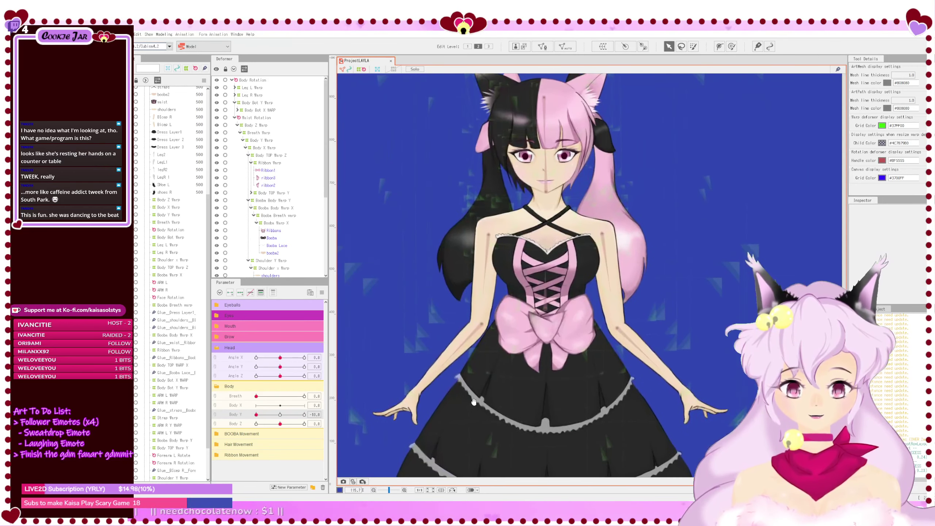
scroll(509, 369, up, 1)
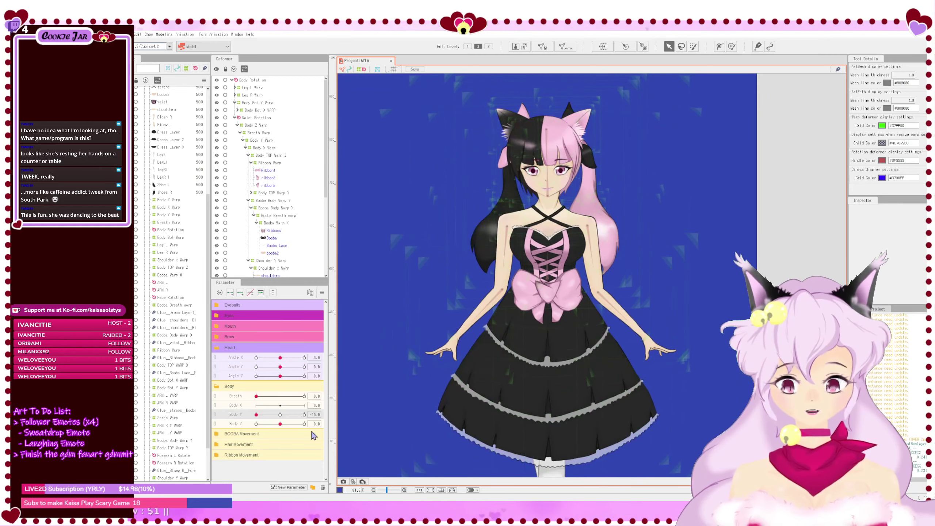
click(280, 415)
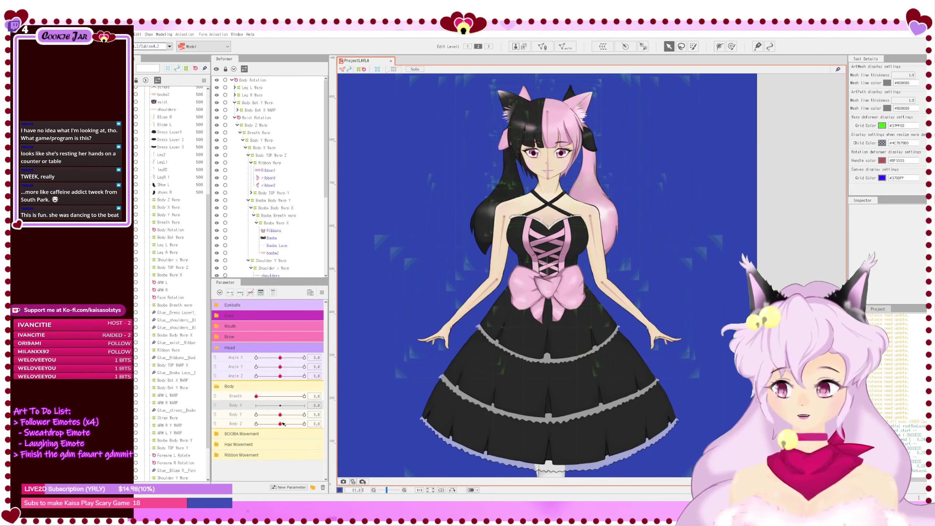
Step: Add three keys on Body X to the Body X Warp and set Body X to 10
click(268, 148)
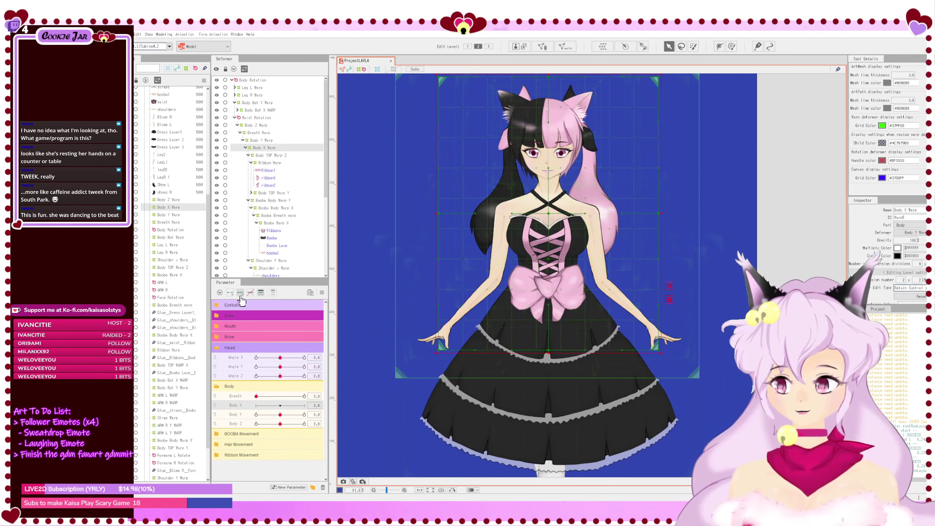
click(304, 406)
drag(477, 358, 474, 425)
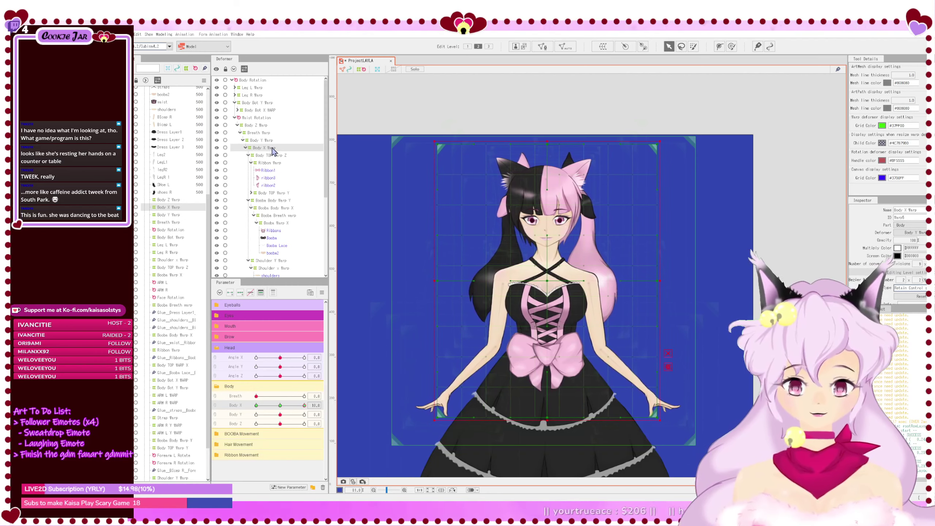
Step: Nudge all points in the right half of the Body X Warp slightly to the left
drag(551, 120, 729, 444)
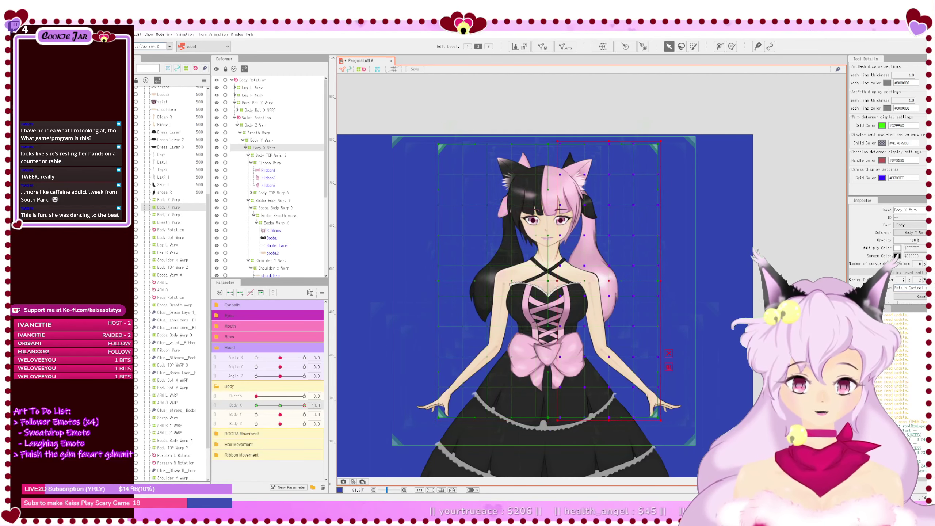
key(Left)
key(Left)
key(Left)
key(Left)
key(Left)
key(Left)
key(Left)
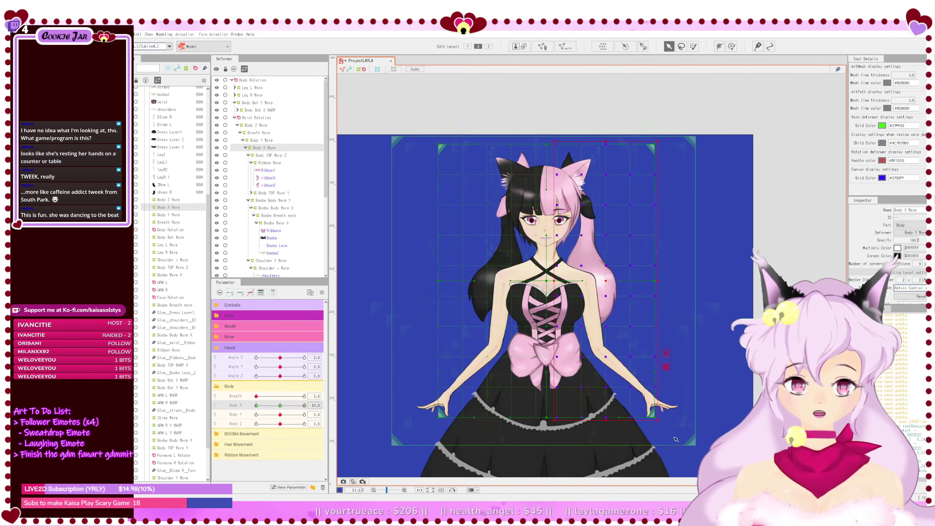
Step: Nudge the four rightmost point columns of the Body X Warp further left, leaving out the column nearest the centre
drag(567, 104, 702, 461)
key(Left)
key(Left)
key(Left)
key(Left)
key(Left)
key(Left)
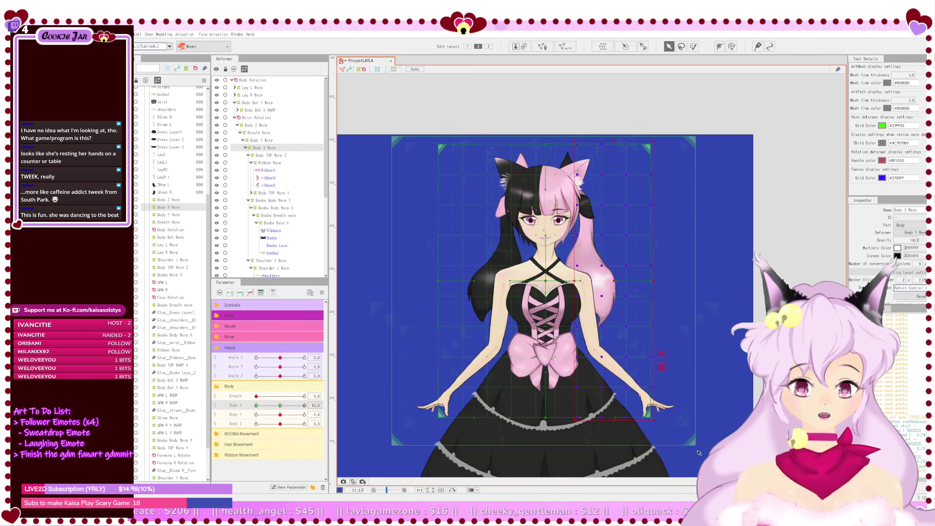
key(Left)
key(Left)
key(Left)
key(Left)
key(Left)
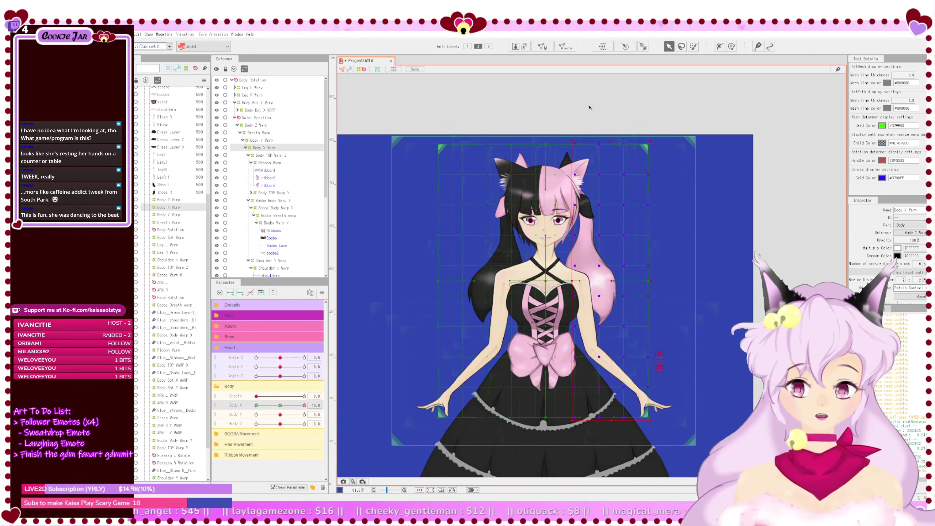
Step: Shift the three rightmost point columns of the Body X Warp left, followed by the outer two
drag(583, 111, 690, 466)
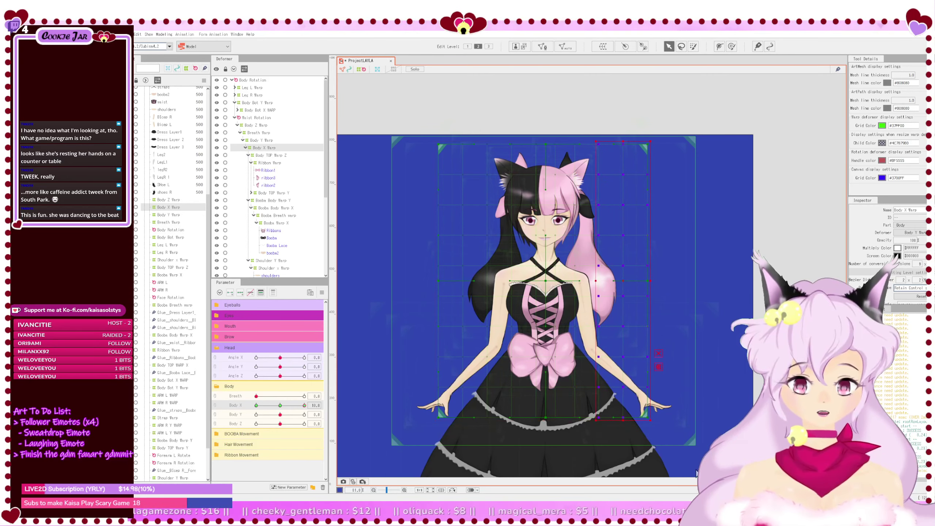
key(Left)
key(Left)
key(Left)
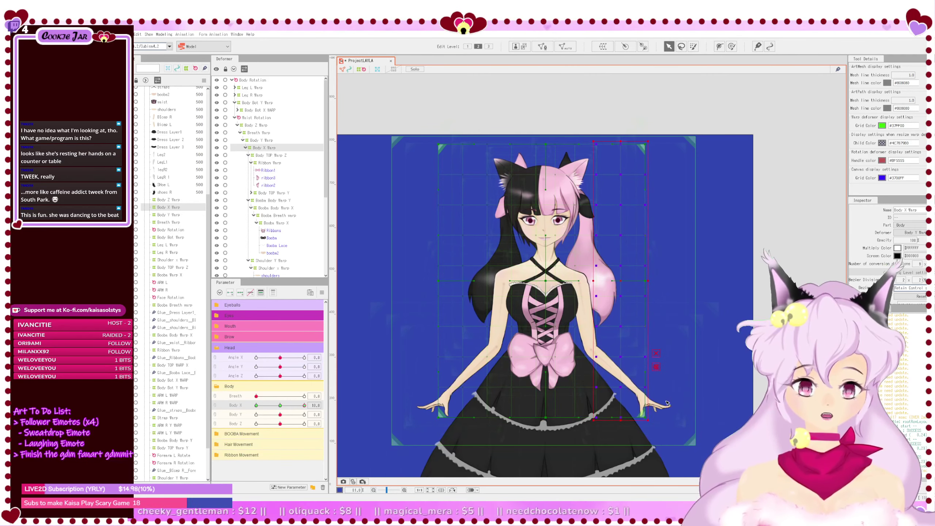
key(Left)
key(Left)
key(Left)
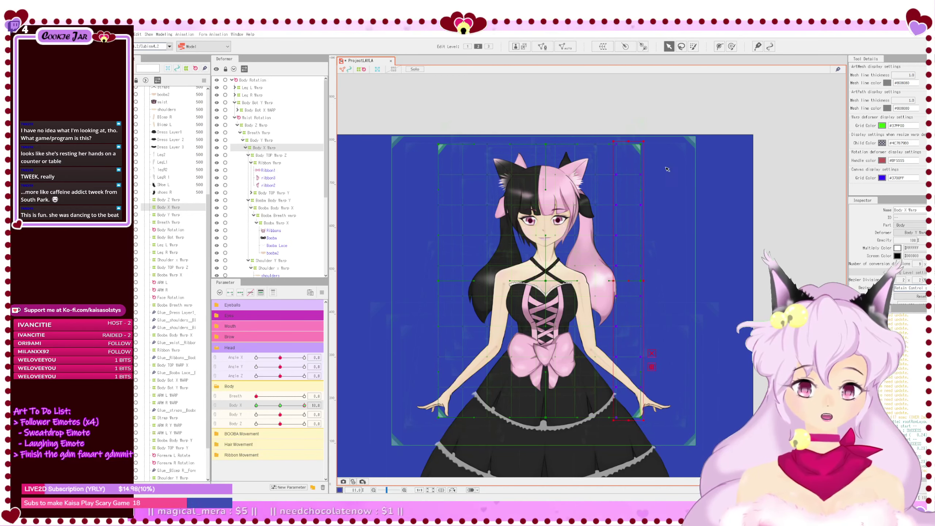
Step: Move the rightmost edge column of the Body X Warp slightly further left
drag(627, 97, 670, 453)
key(Left)
key(Left)
key(Left)
key(Left)
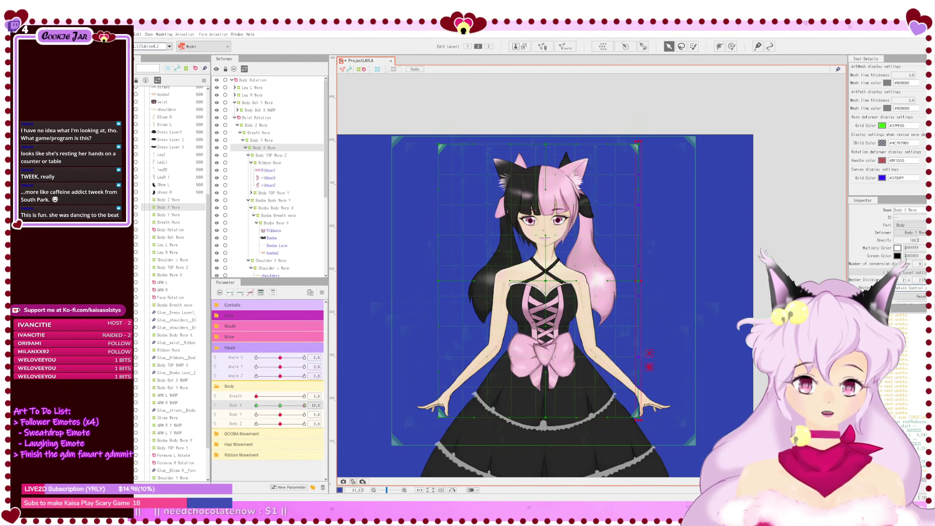
key(Left)
key(Left)
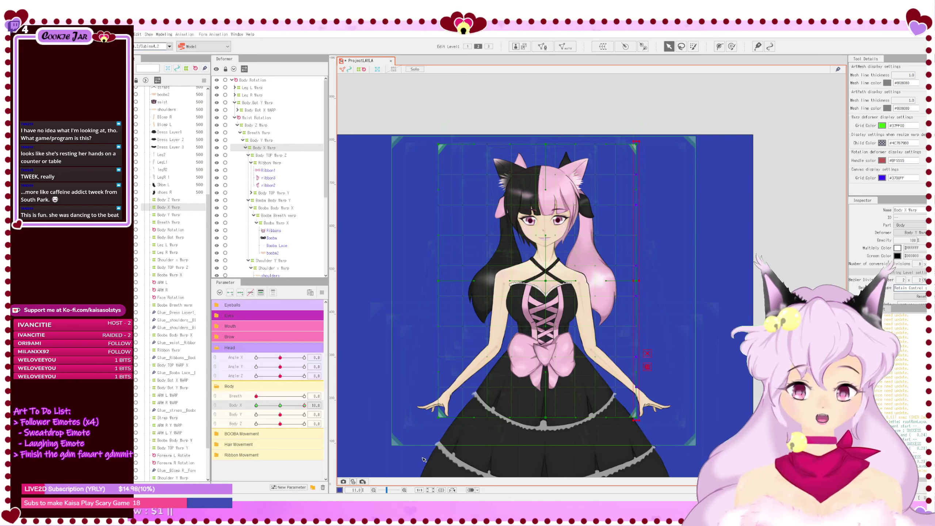
Step: Select all points in the left half of the Body X Warp and nudge them left
drag(415, 124, 439, 159)
drag(521, 459, 538, 461)
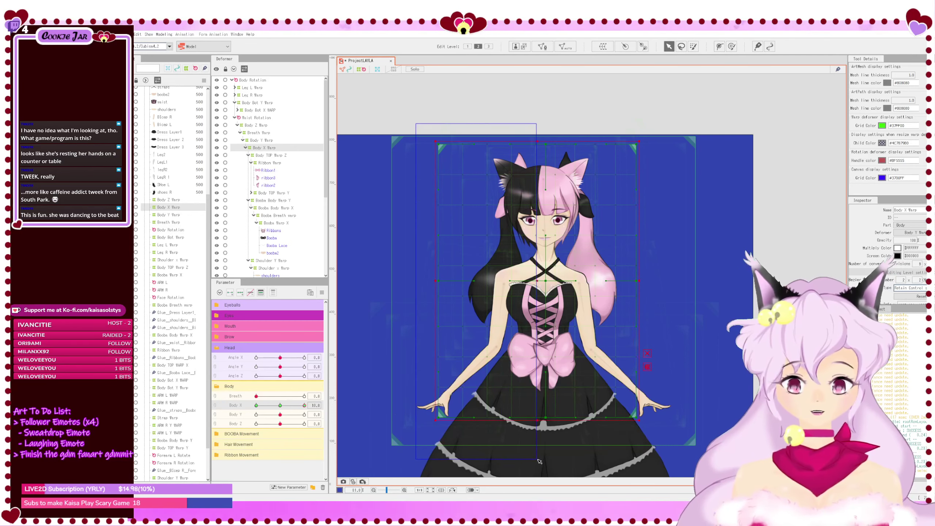
key(Left)
key(Left)
key(Left)
key(Left)
key(Left)
key(Left)
key(Left)
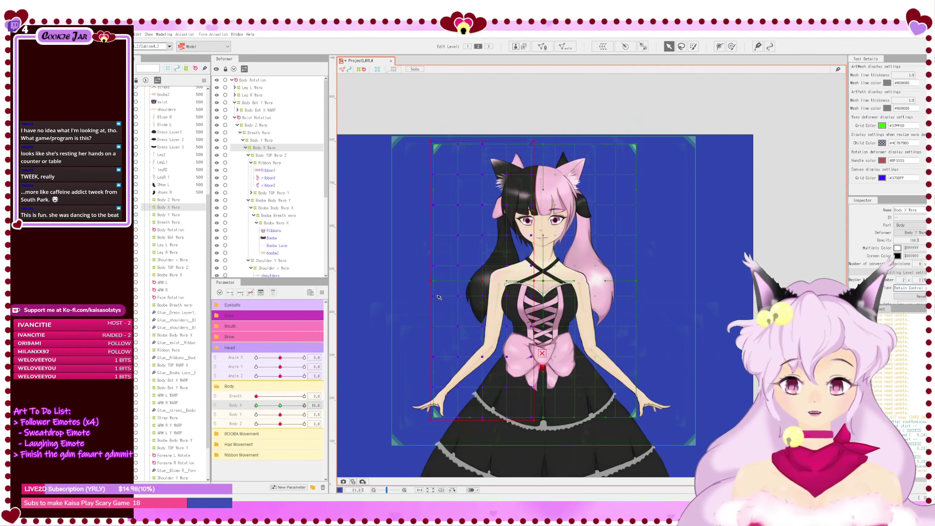
Step: Nudge the four leftmost point columns of the Body X Warp further left
drag(411, 87, 516, 461)
key(Left)
key(Left)
key(Left)
key(Left)
key(Left)
key(Left)
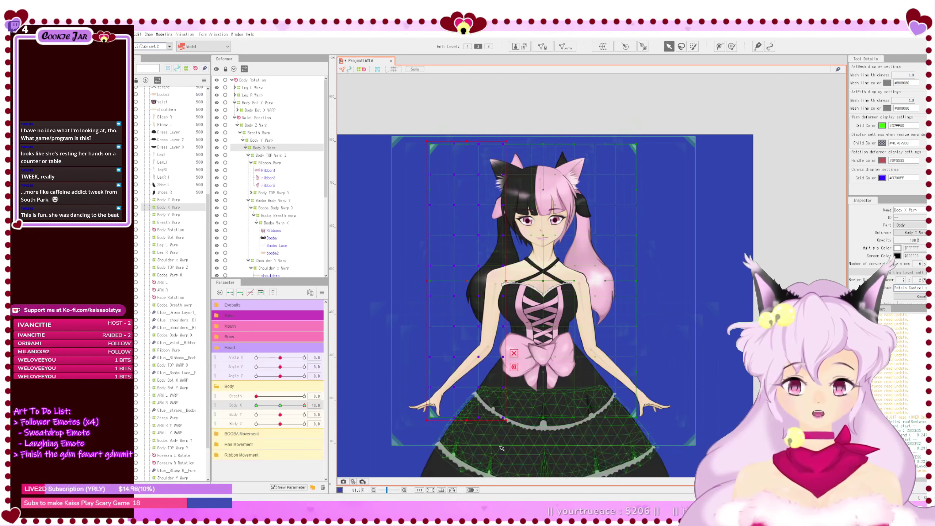
Step: Nudge the three leftmost point columns of the Body X Warp outward to the left
drag(407, 115, 493, 457)
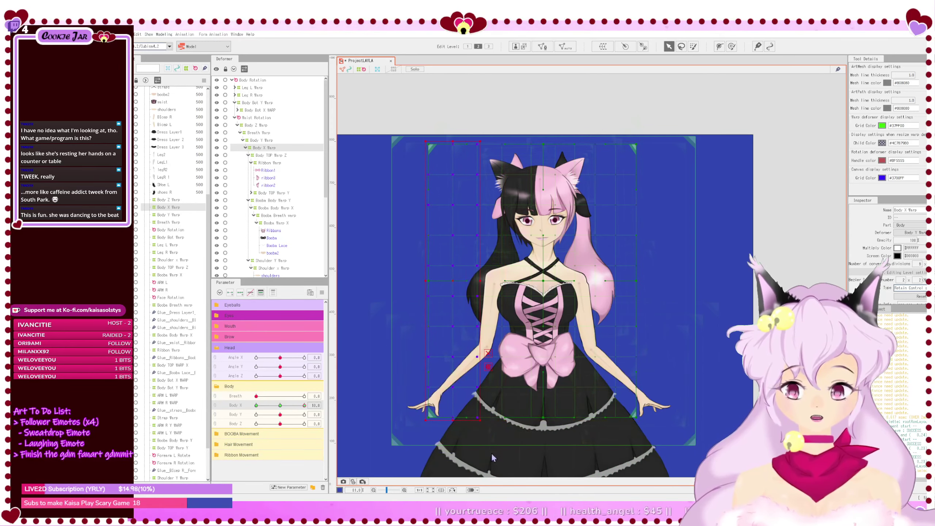
key(Left)
key(Left)
key(Left)
key(Left)
key(Left)
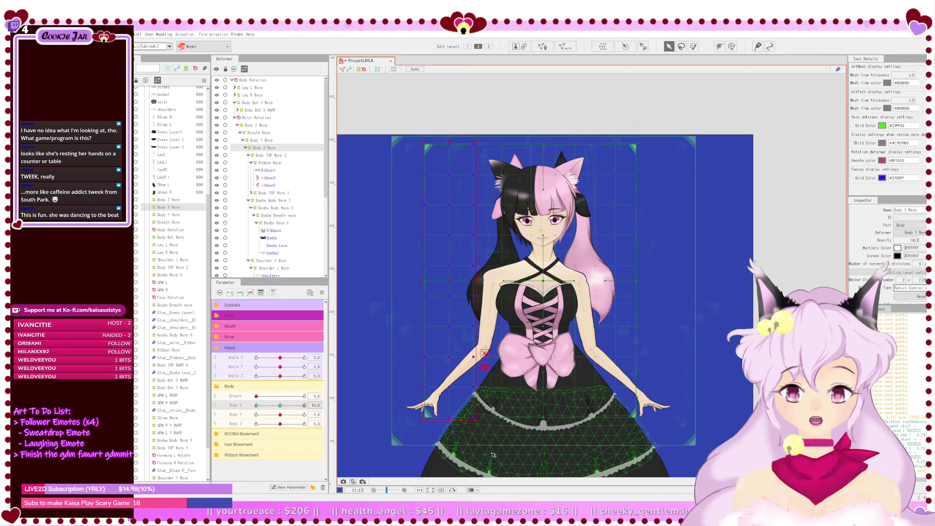
Step: Shift the two leftmost point columns of the Body X Warp outward, followed by the left edge column alone
drag(419, 128, 463, 441)
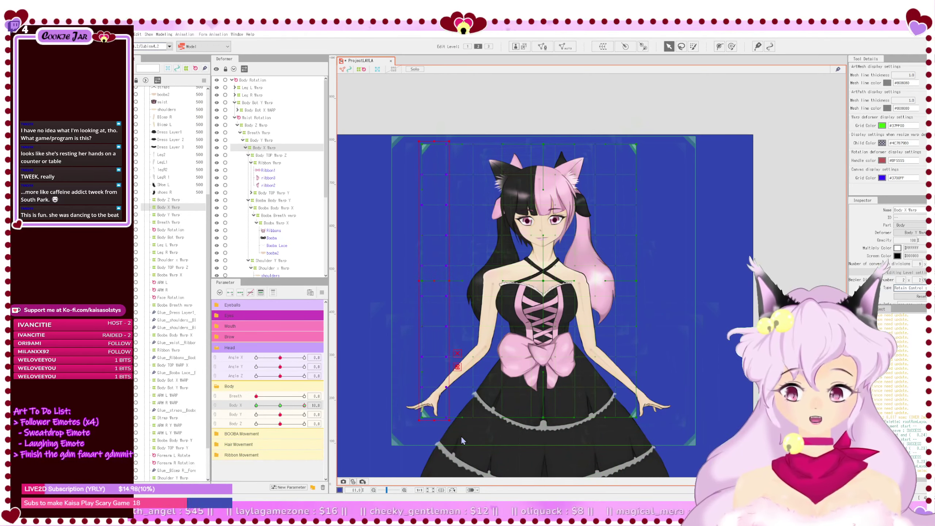
drag(405, 114, 435, 499)
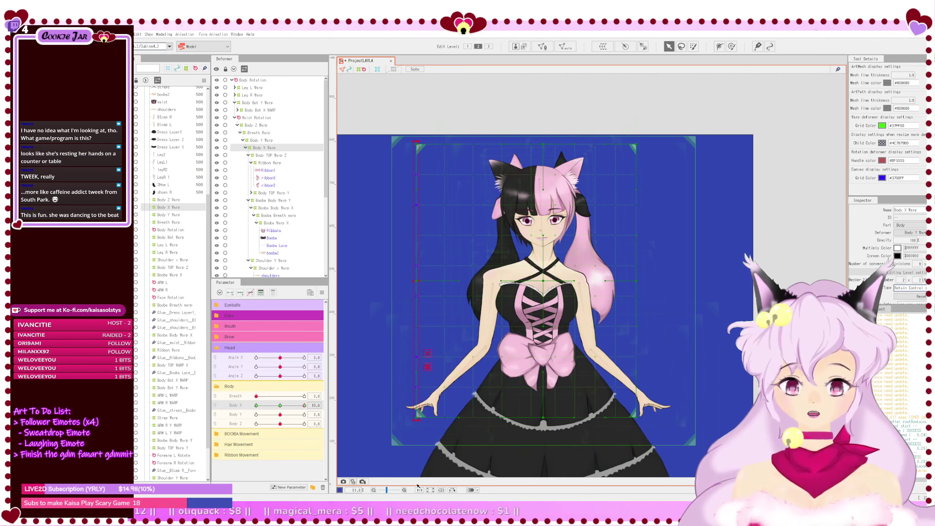
key(Left)
key(Left)
key(Left)
Step: Reselect the whole Body X Warp and nudge it right to recentre the character's body
click(294, 147)
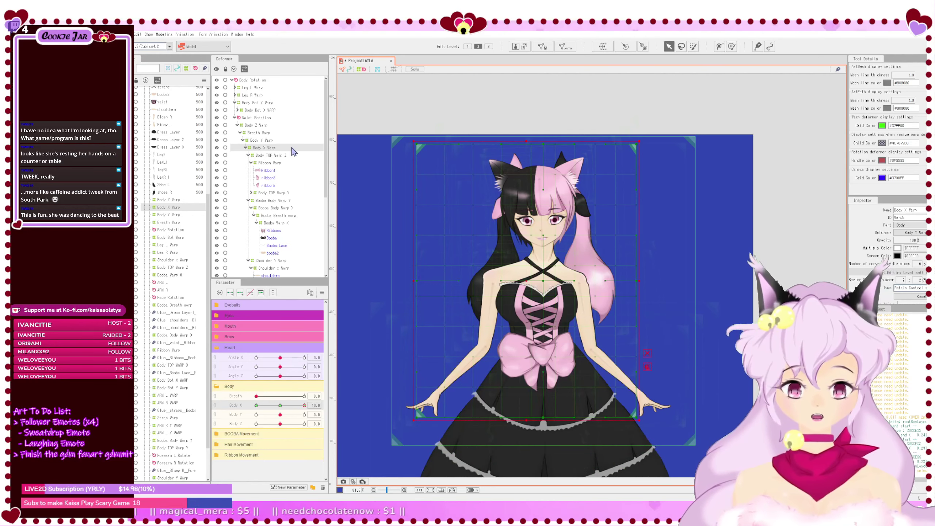
key(Right)
key(Right)
key(Right)
key(Right)
key(Right)
key(Right)
key(Right)
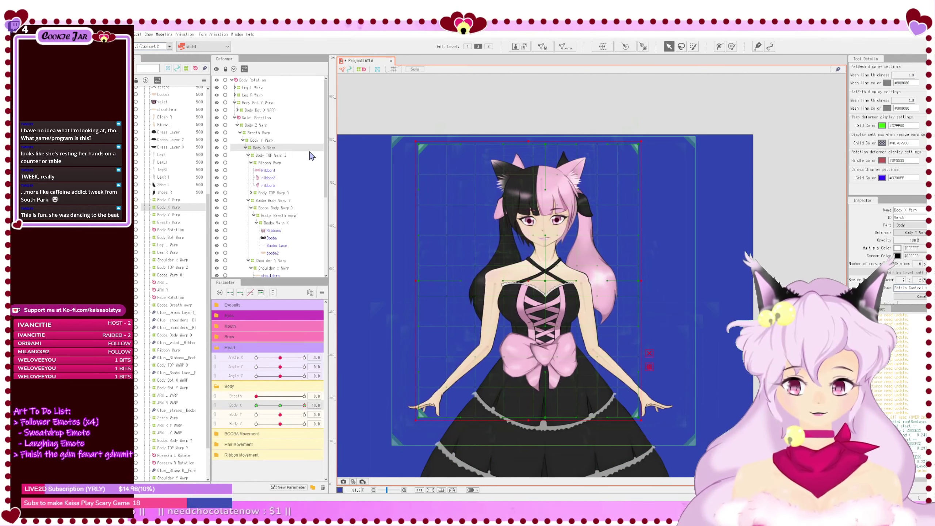
key(Right)
key(Right)
key(Right)
key(Right)
key(Right)
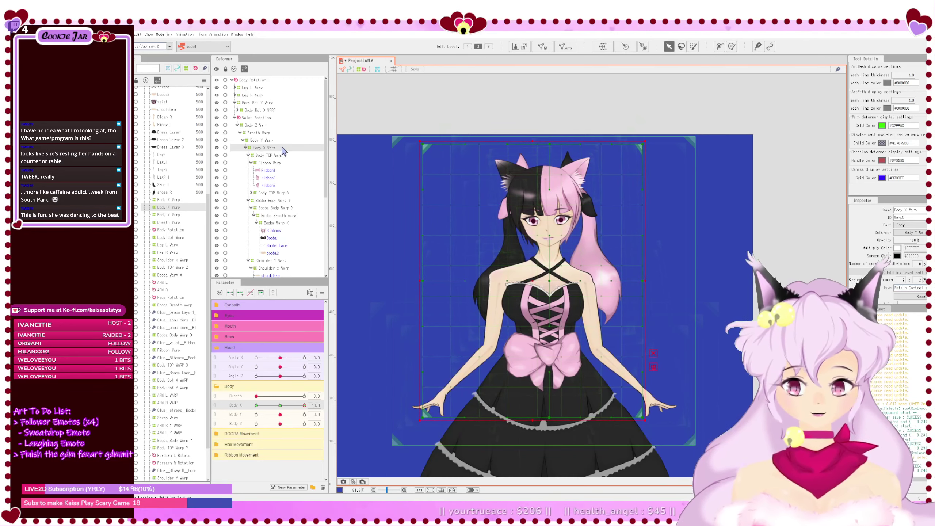
Step: Hide the large waist bow's art mesh, reselect the Body X Warp and show the canvas grid
scroll(155, 115, up, 1)
scroll(154, 115, up, 5)
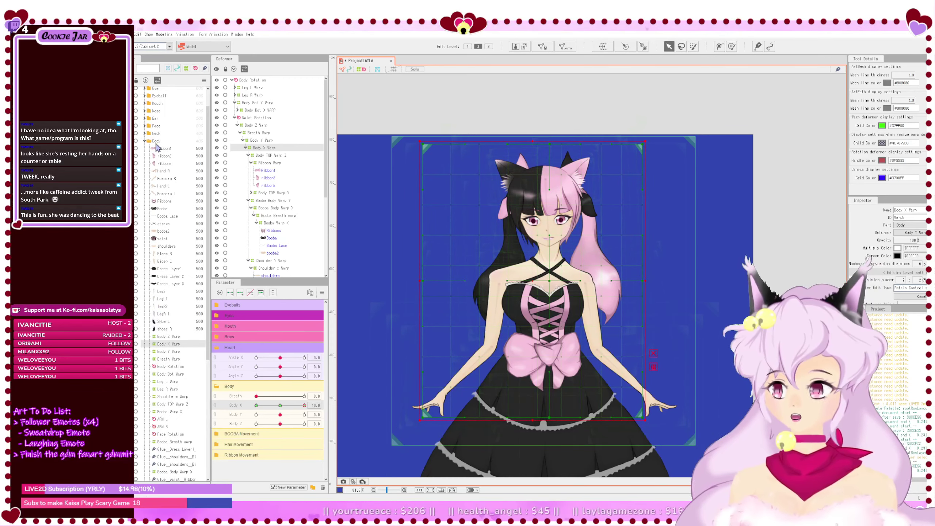
click(127, 149)
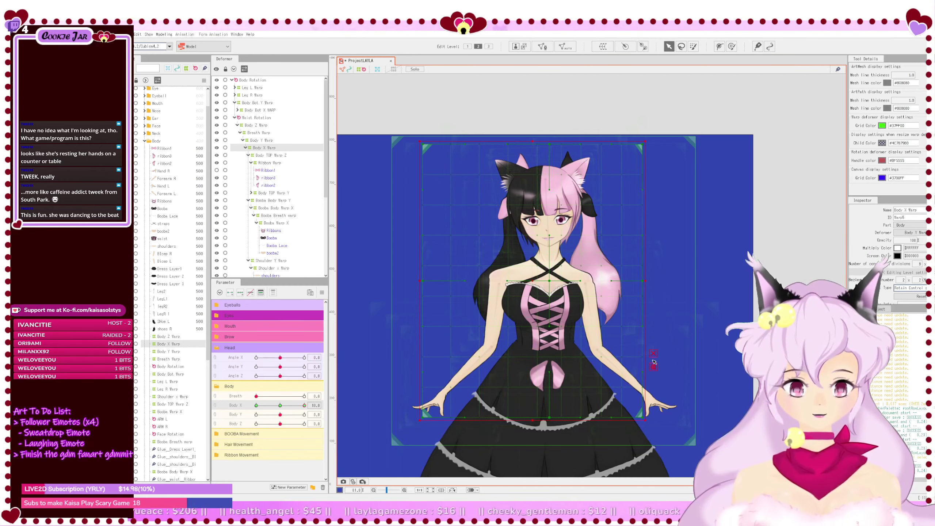
click(654, 361)
scroll(259, 155, up, 7)
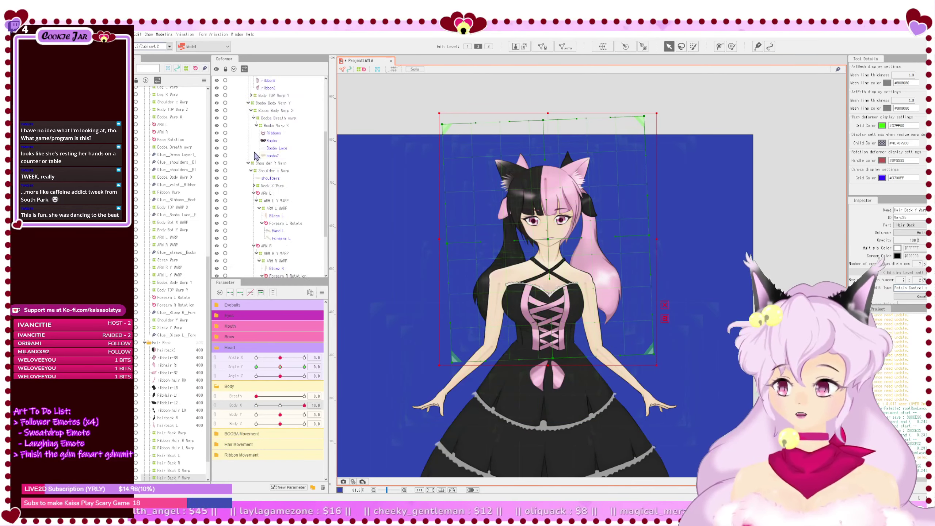
click(270, 148)
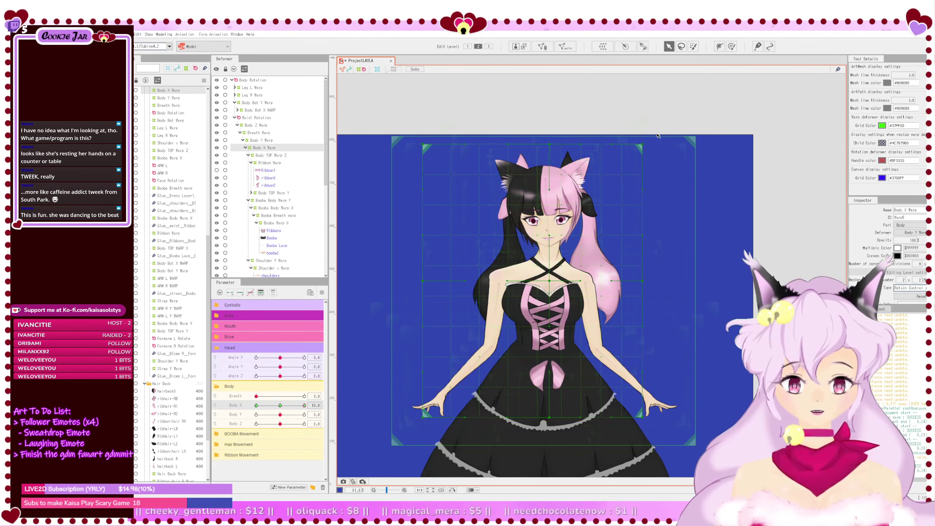
click(394, 69)
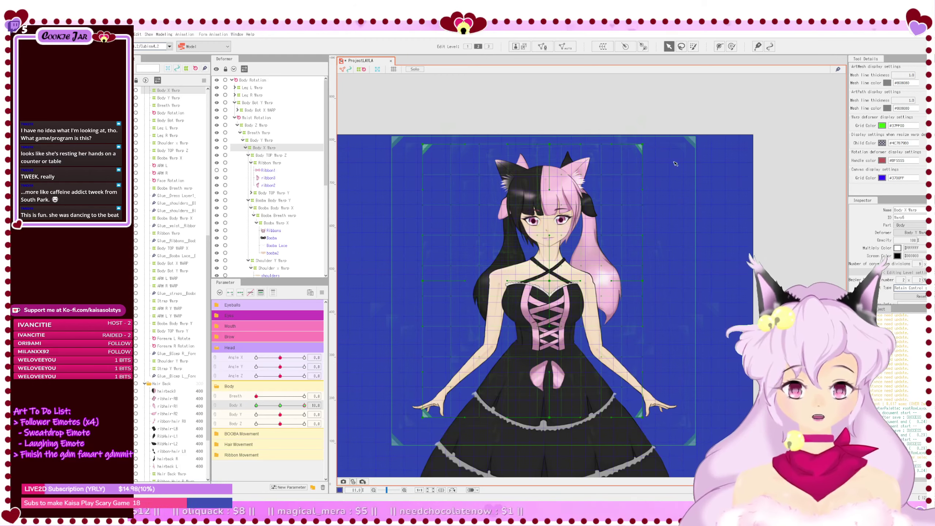
Step: Pull the Body X Warp's left corners outward vertically and its right corners inward for perspective, and return Body X to 0
drag(641, 147, 645, 164)
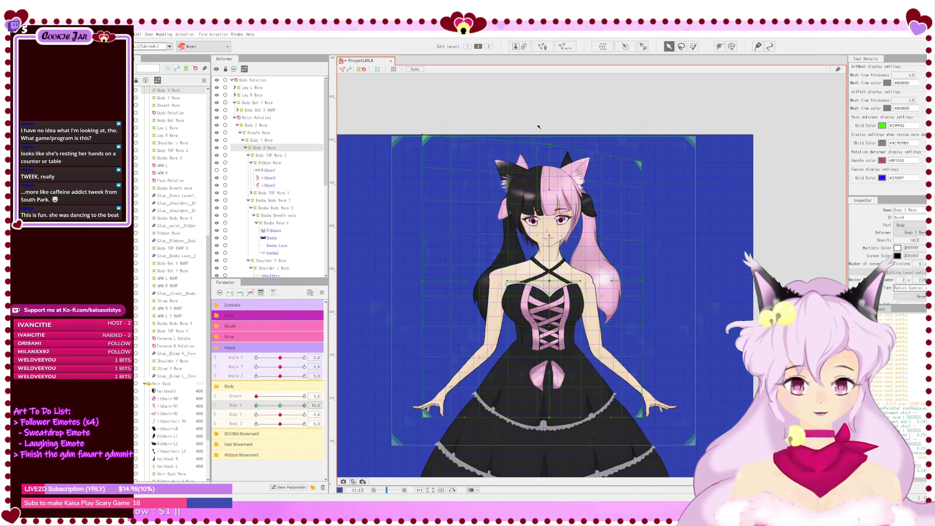
drag(423, 136, 423, 130)
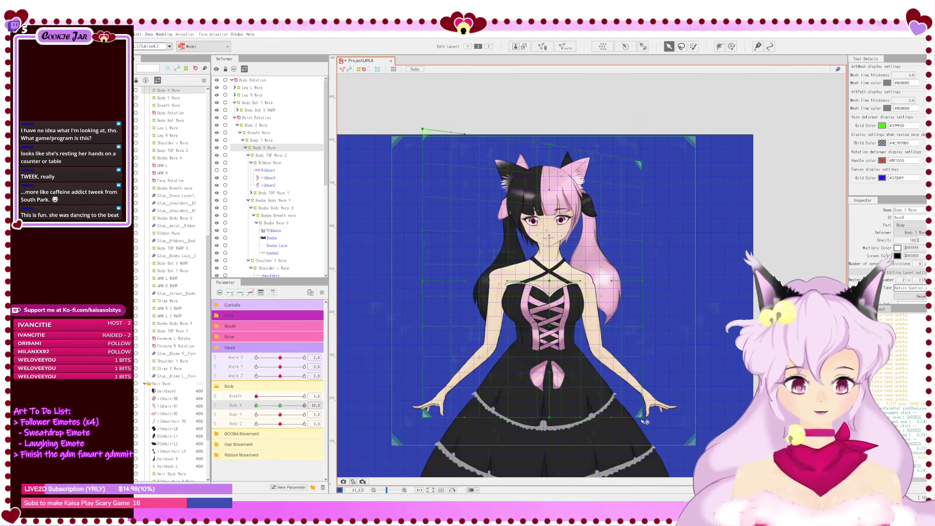
drag(643, 419, 643, 403)
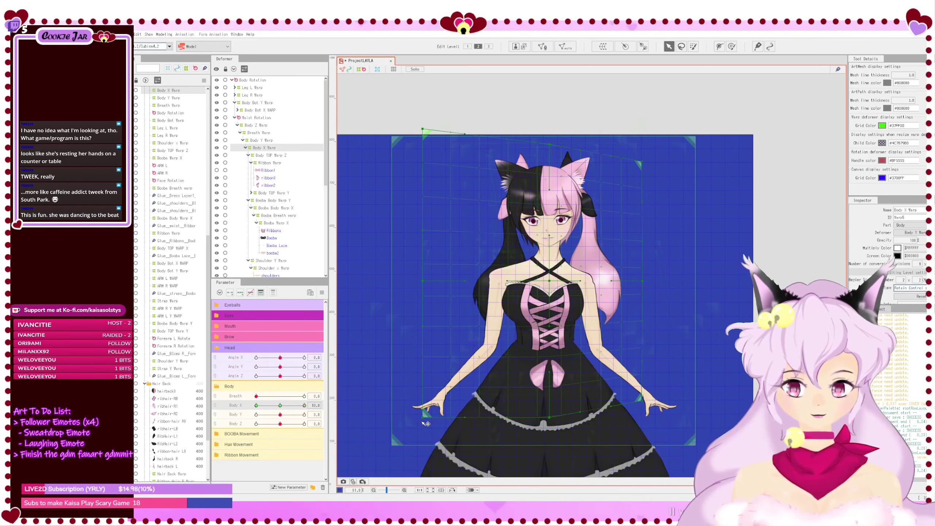
drag(429, 420, 429, 438)
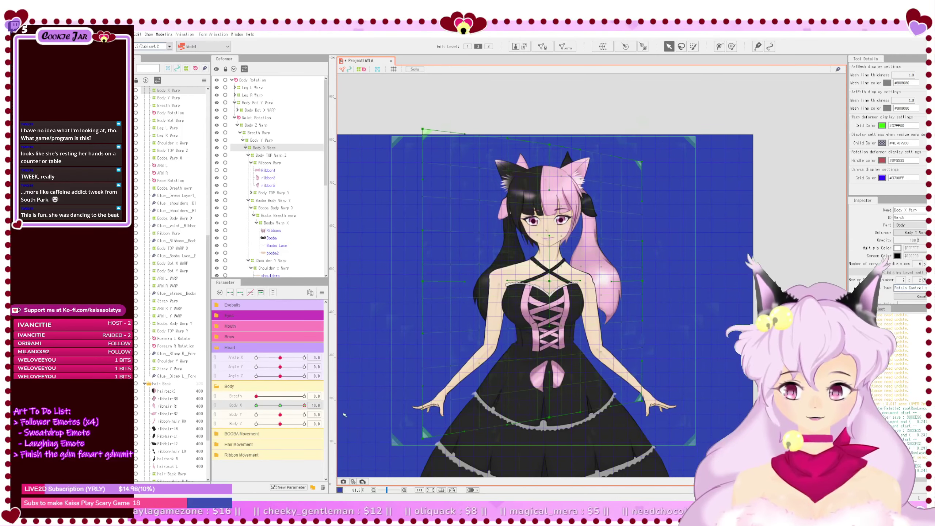
drag(304, 405, 282, 405)
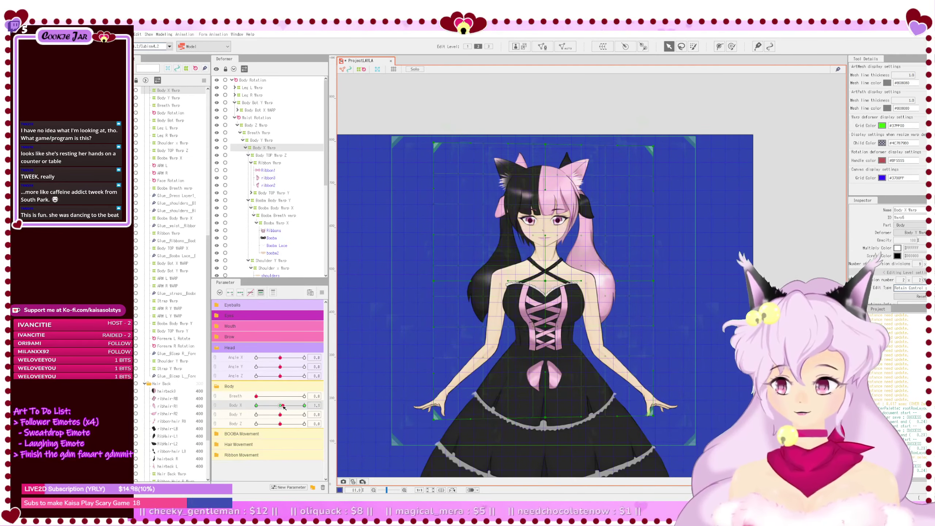
click(280, 405)
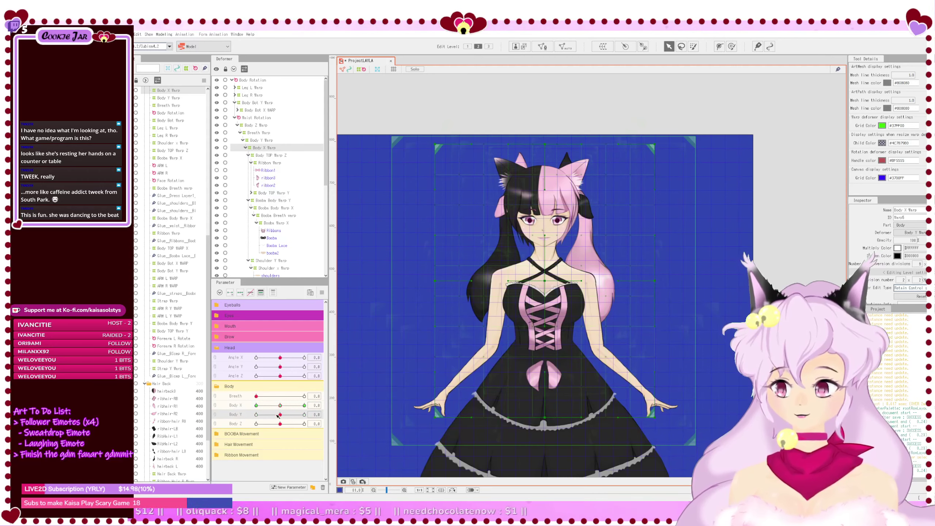
Step: Select the deformers keyed to Body Y, narrow the selection to the Shoulder Y Warp and delete it
click(343, 417)
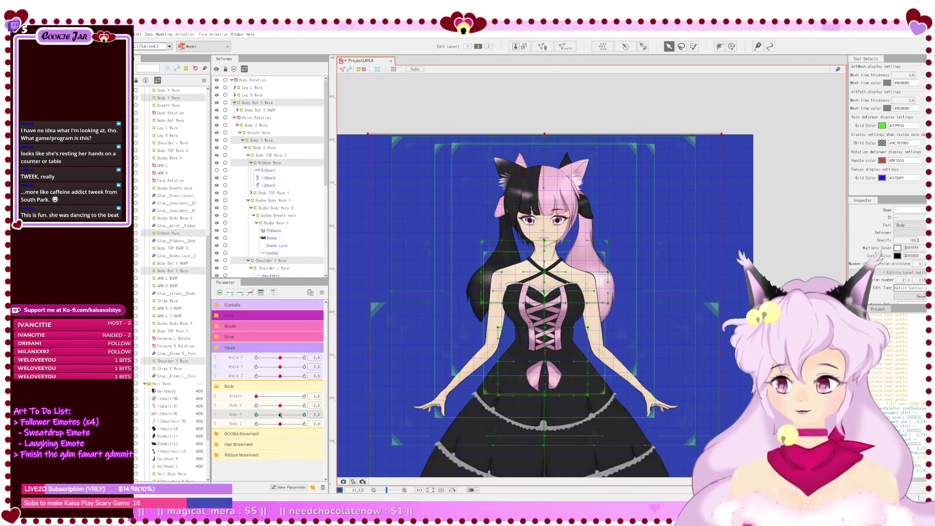
click(279, 262)
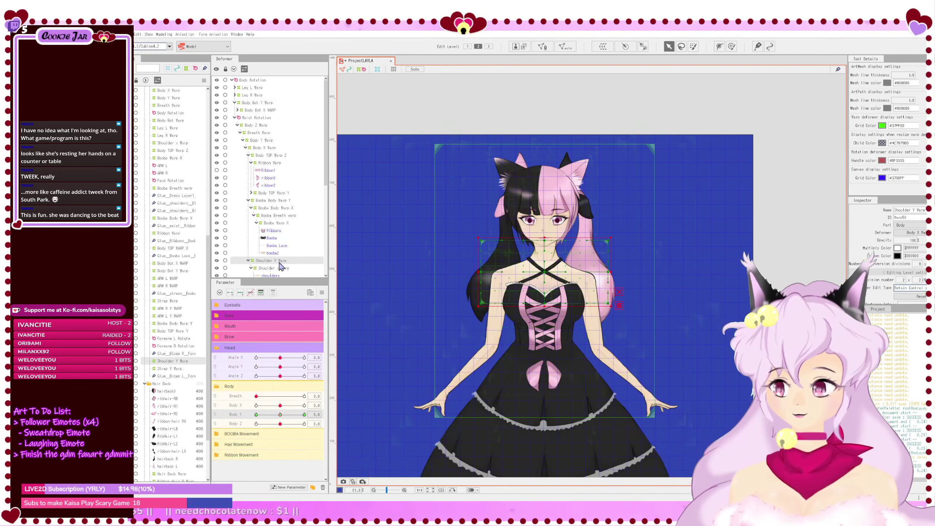
key(Delete)
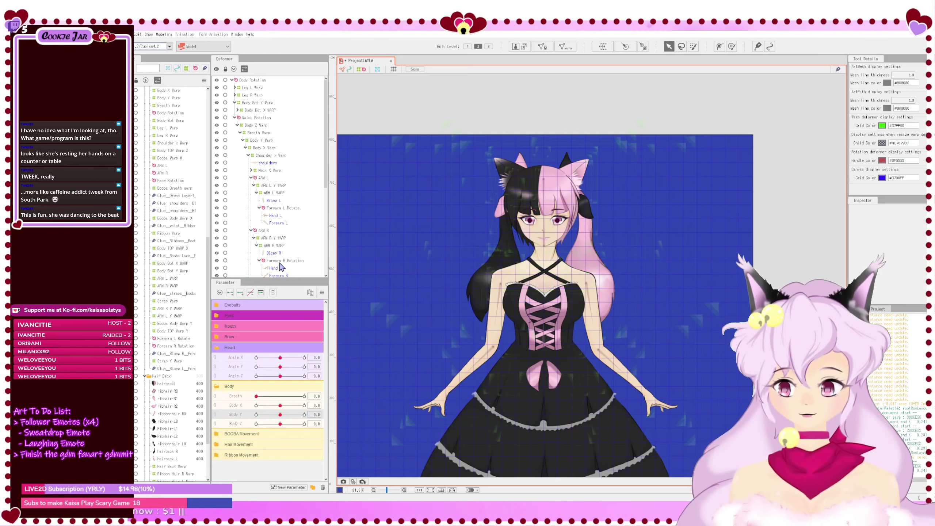
Step: Preview the Body Y and Body X movement and check how the Shoulder X Warp sits within the Body X Warp
drag(280, 414, 238, 418)
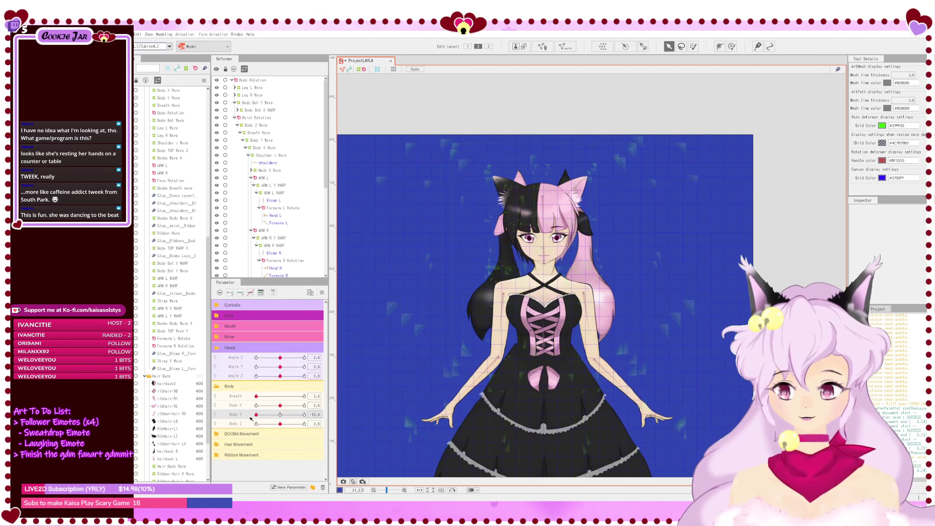
click(281, 416)
drag(281, 406, 316, 412)
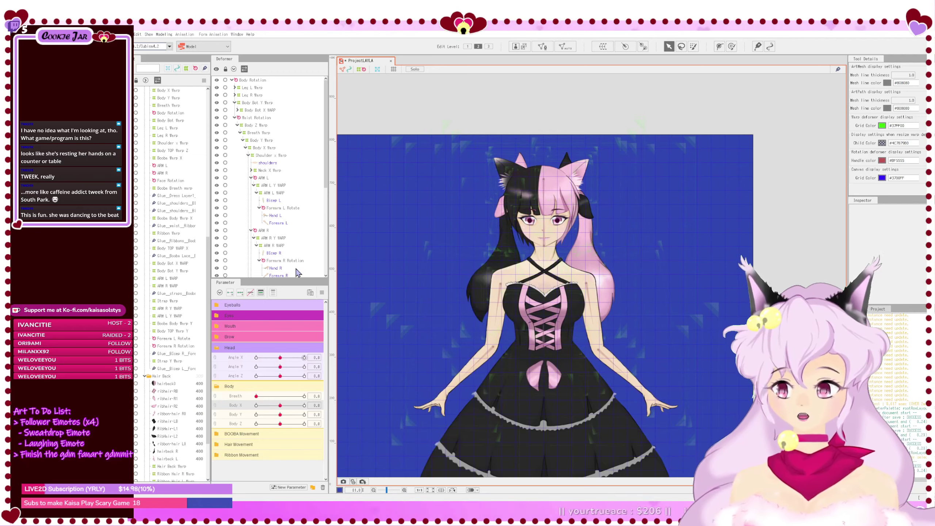
click(282, 156)
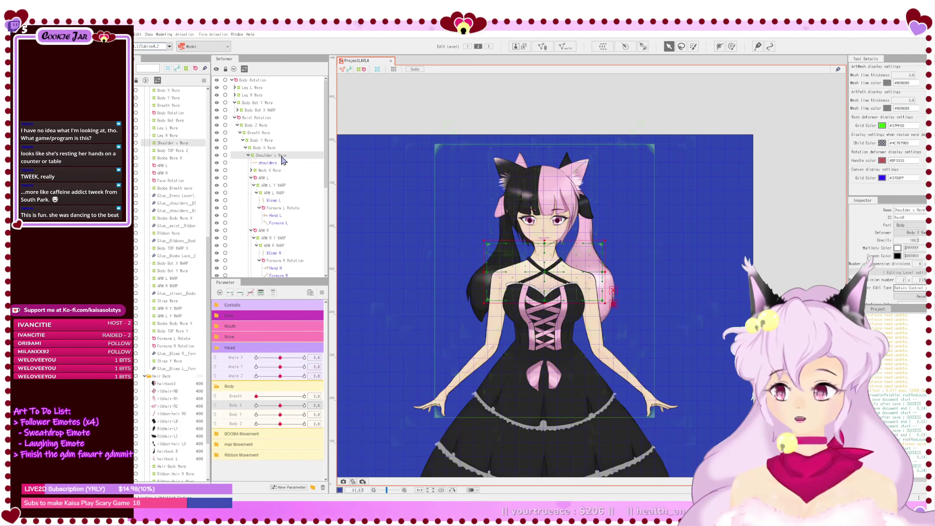
click(271, 148)
click(277, 156)
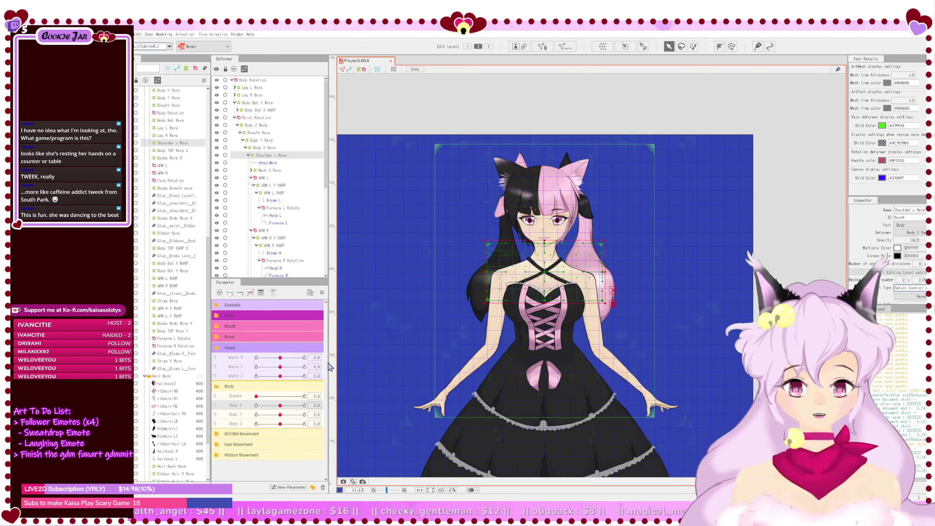
drag(281, 405, 268, 406)
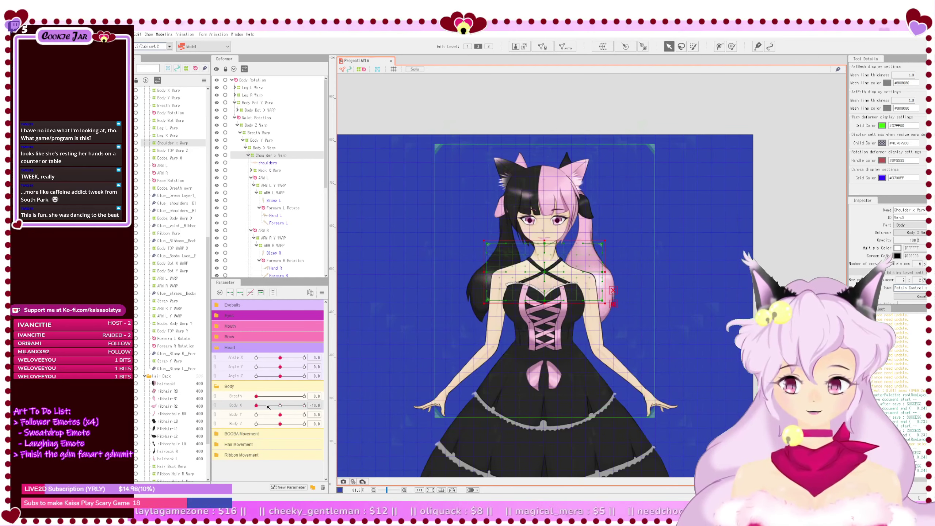
key(Escape)
Step: Preview the Breath, Body Y and Body Z movement, returning the parameters to 0
drag(257, 397, 354, 419)
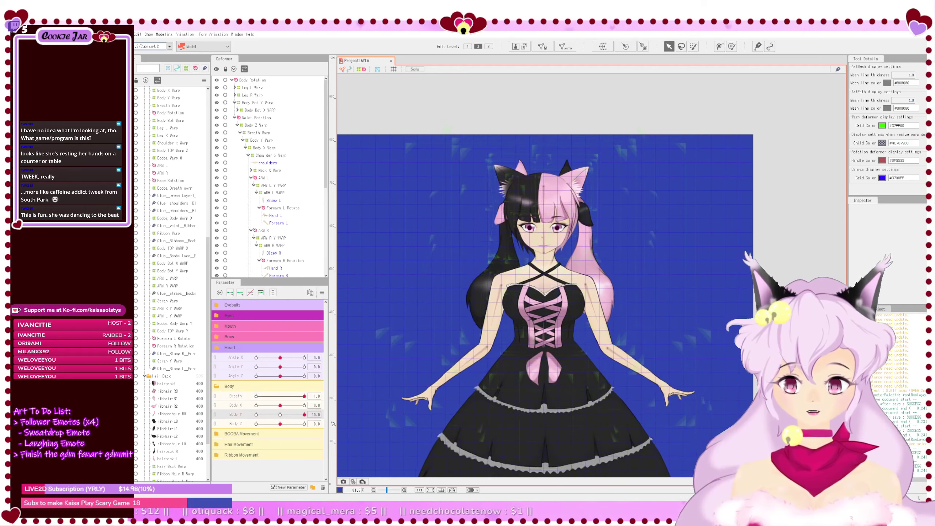
drag(280, 414, 256, 425)
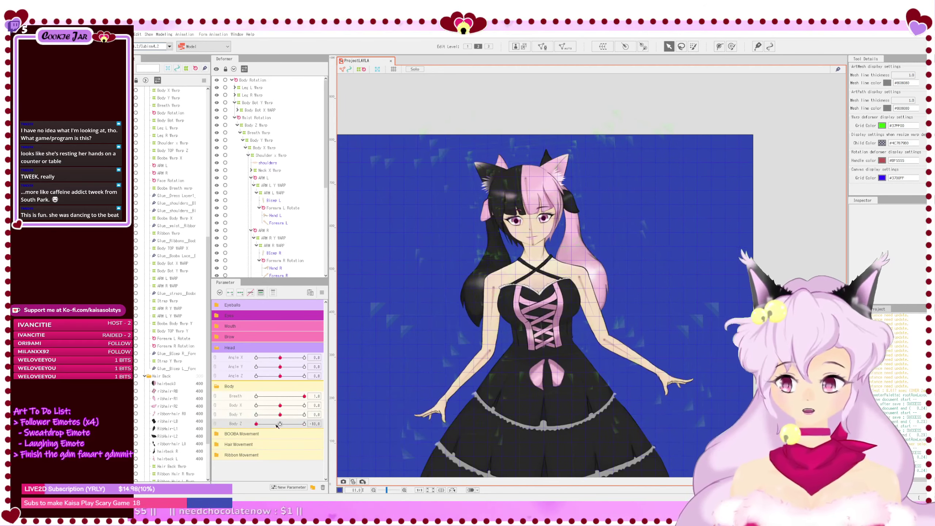
click(280, 424)
drag(304, 397, 255, 402)
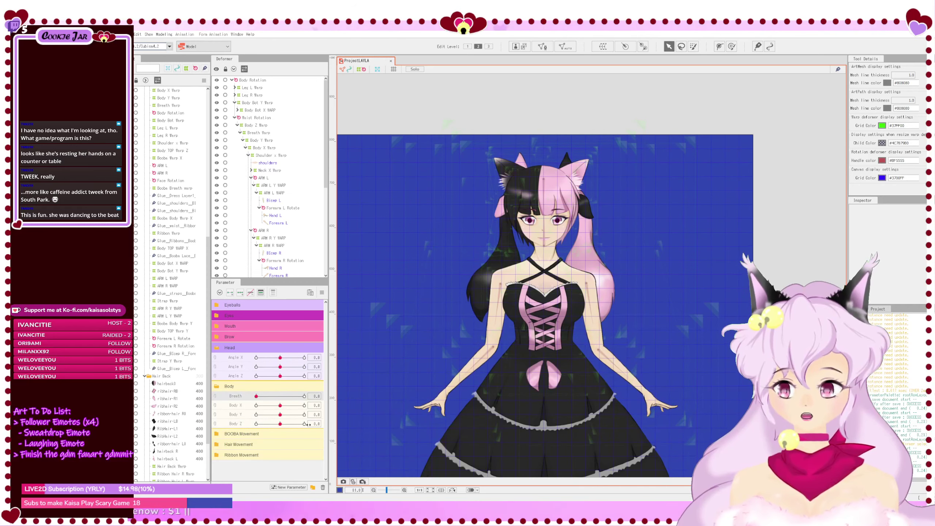
Step: Hide the canvas grid, set Body X to 10 and select the Shoulder X Warp for a closer view
click(394, 69)
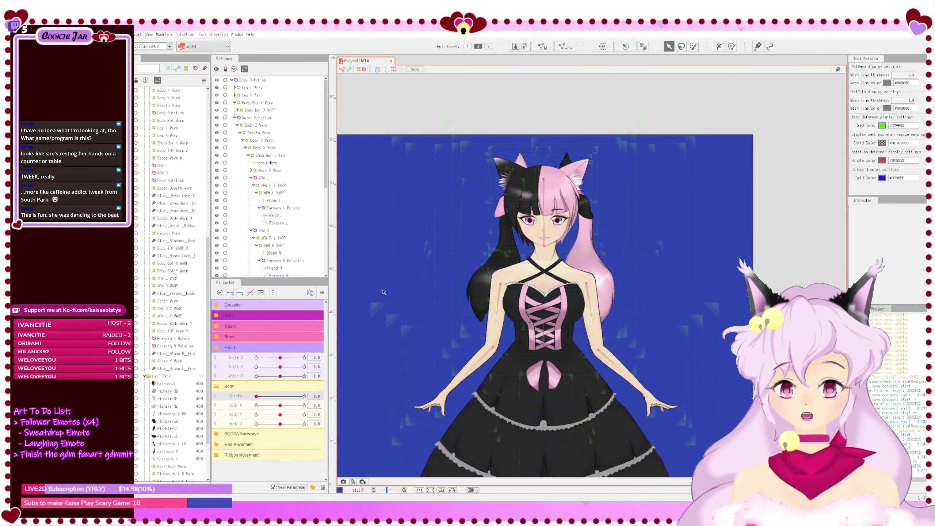
drag(280, 406, 363, 418)
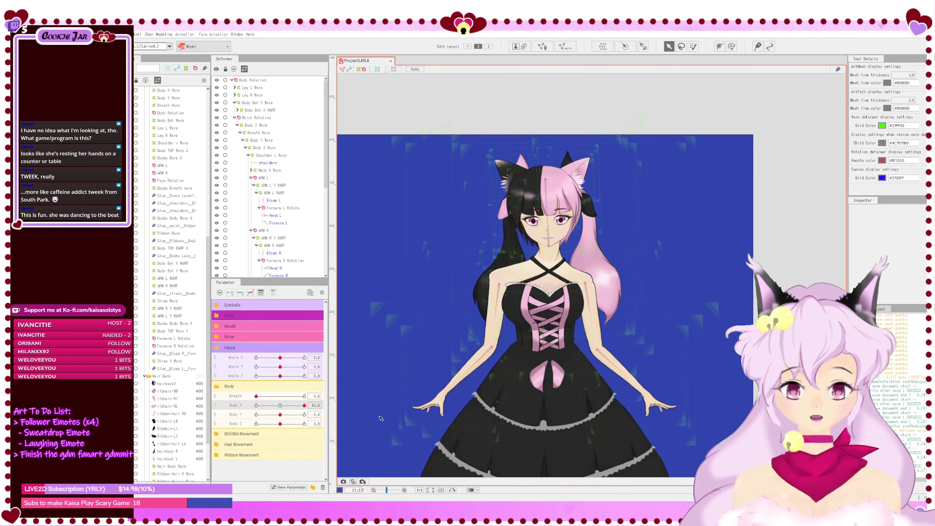
click(271, 147)
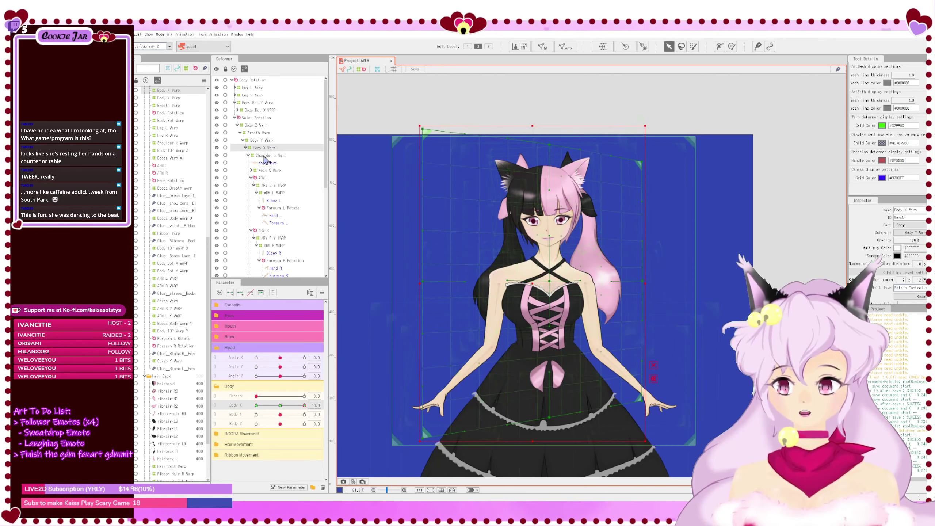
click(266, 155)
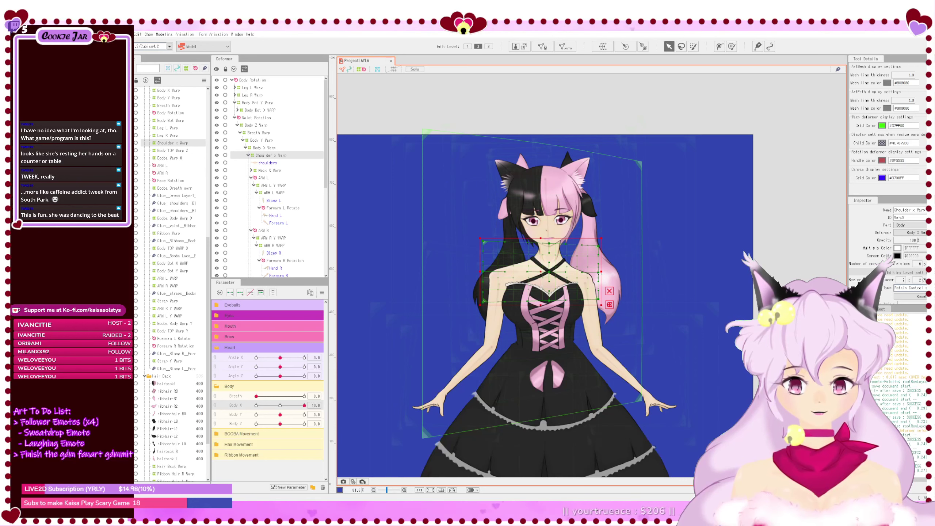
scroll(569, 250, up, 4)
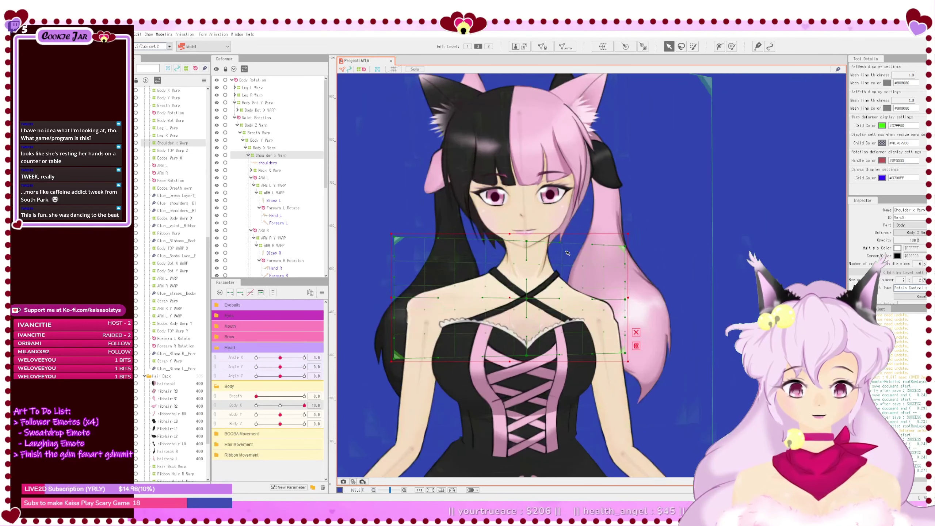
scroll(568, 252, down, 2)
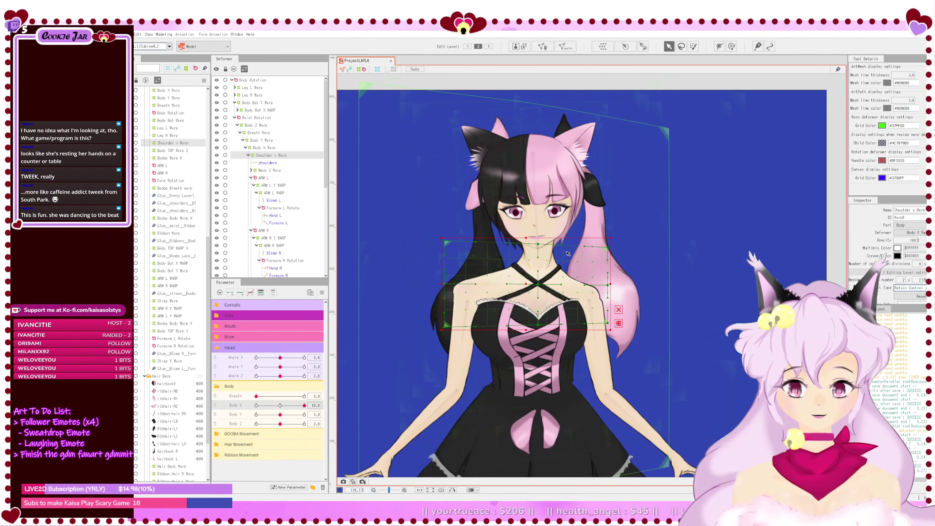
Step: Try to reshape the side edges of the Shoulder X Warp at Body X 10, and undo the edits
click(619, 310)
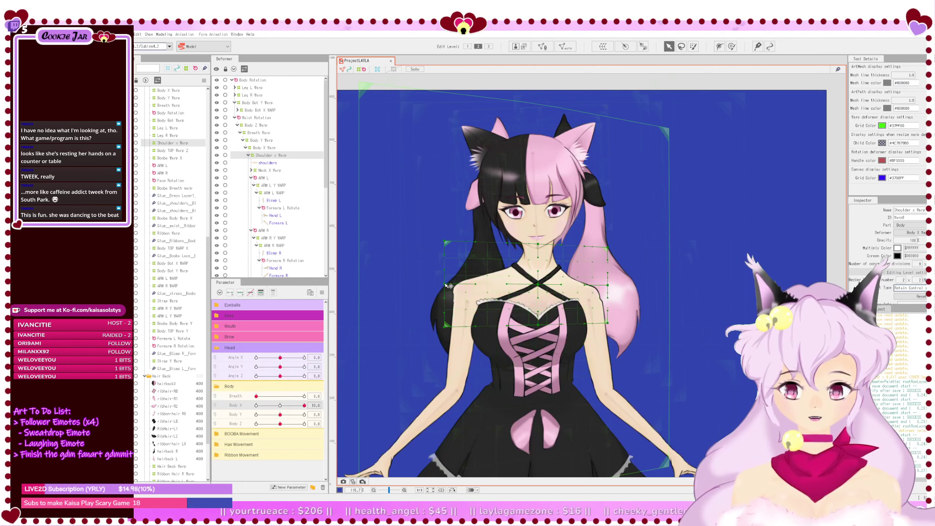
click(456, 344)
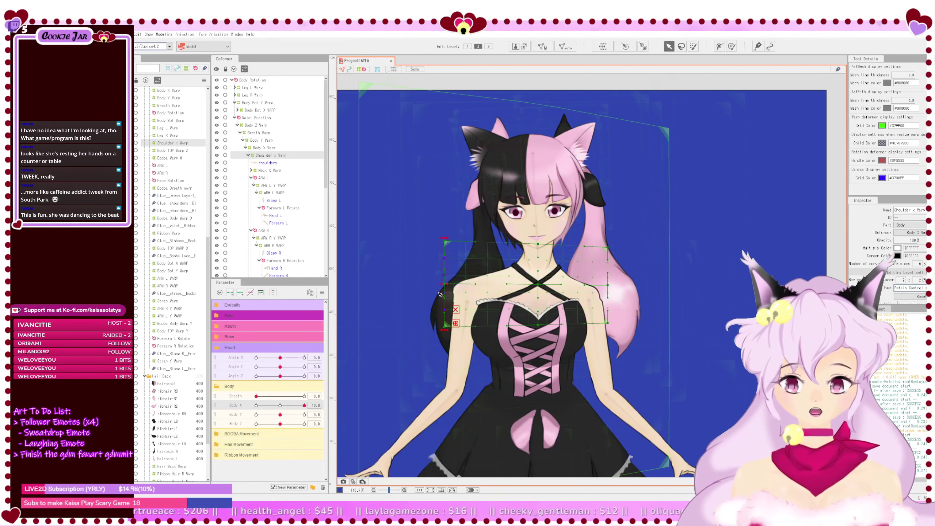
click(456, 310)
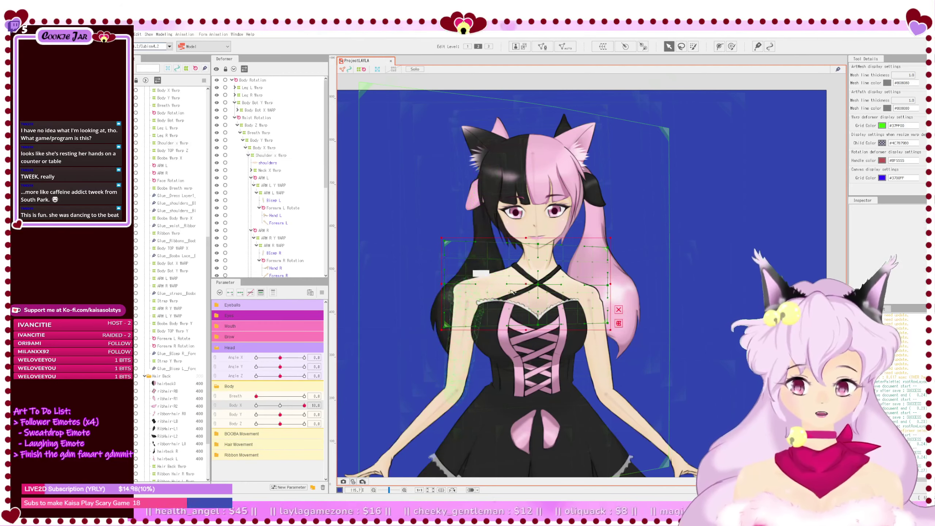
click(609, 287)
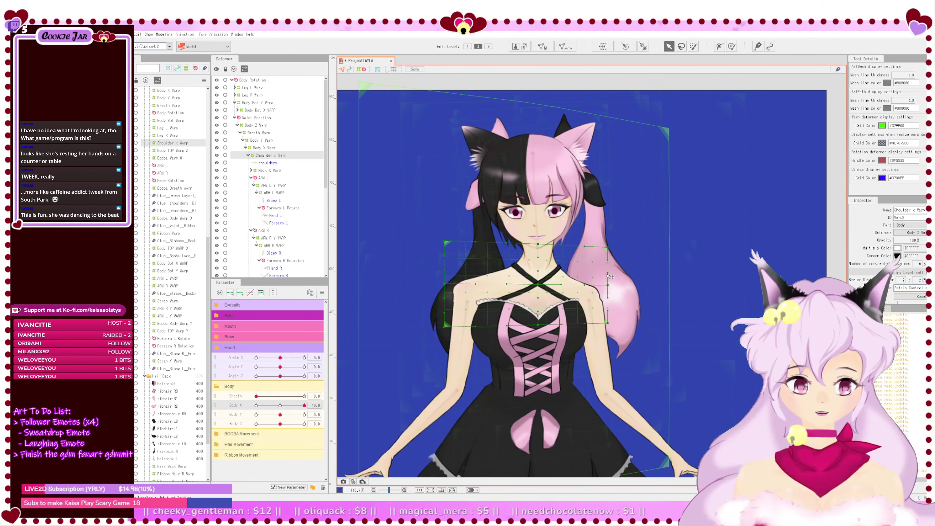
drag(607, 275, 606, 275)
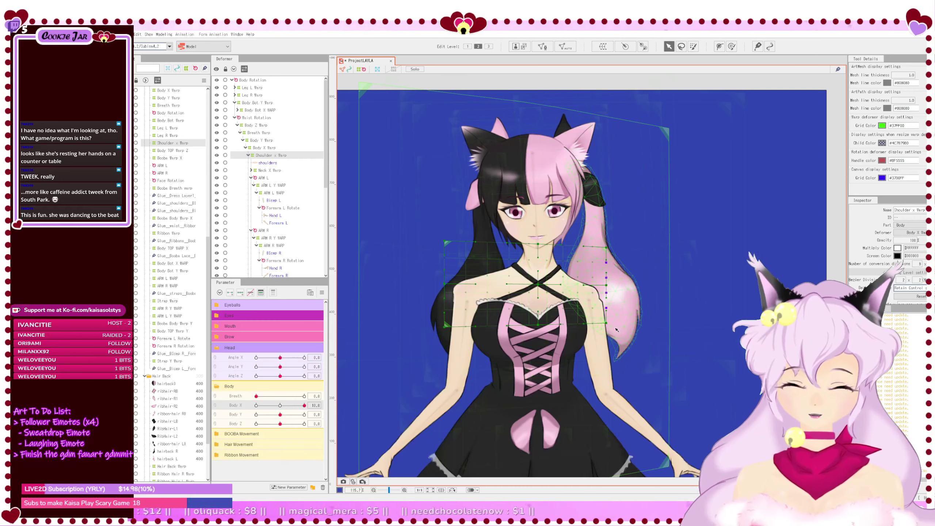
key(ctrl+z)
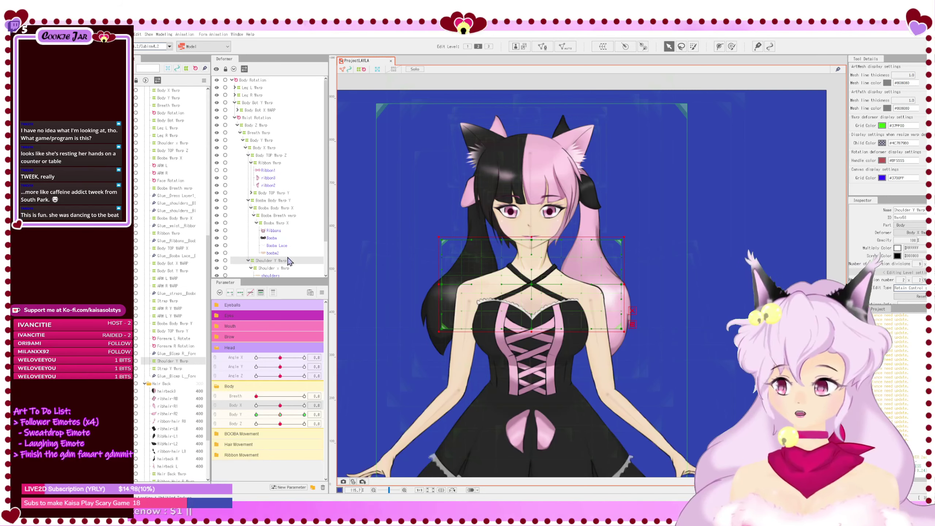
Step: Save the project and delete the restored Shoulder Y Warp again
key(ctrl+s)
key(Delete)
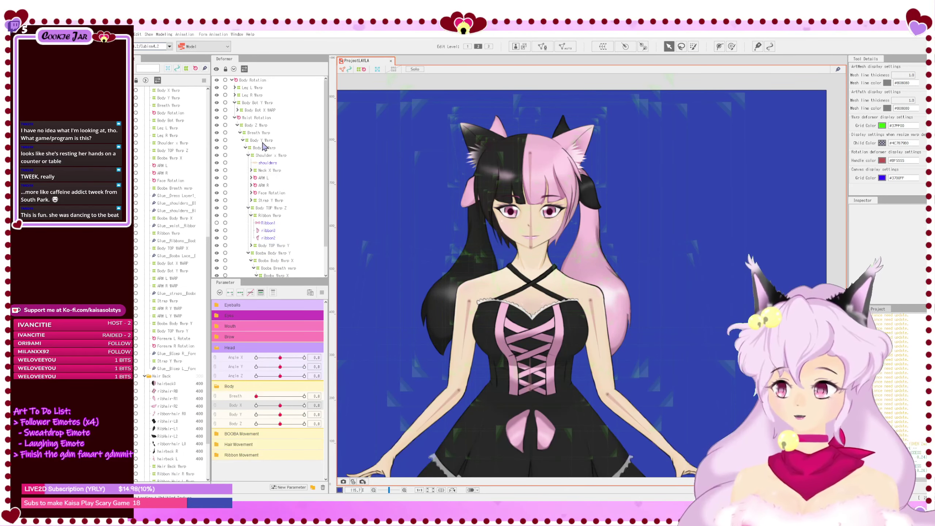
Step: Select the Body X Warp and examine the upper body's turn at Body X 10
click(270, 148)
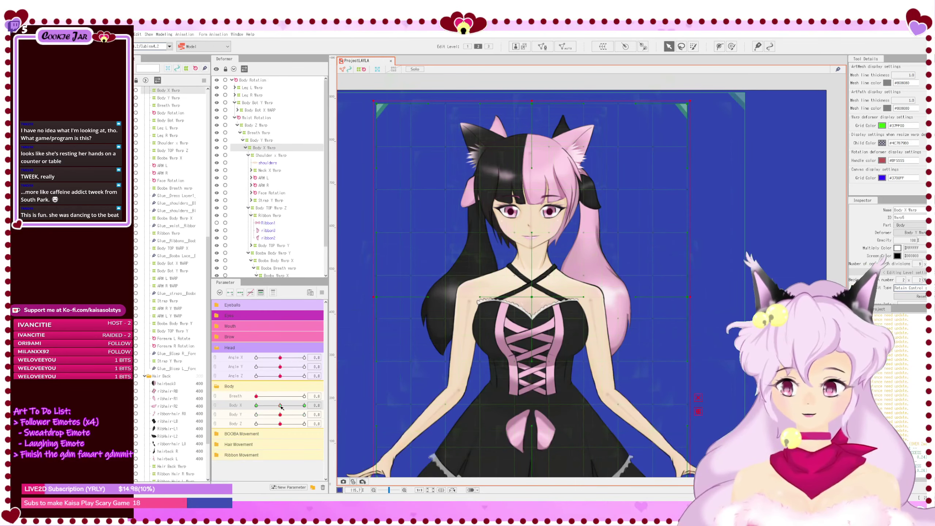
drag(281, 406, 304, 406)
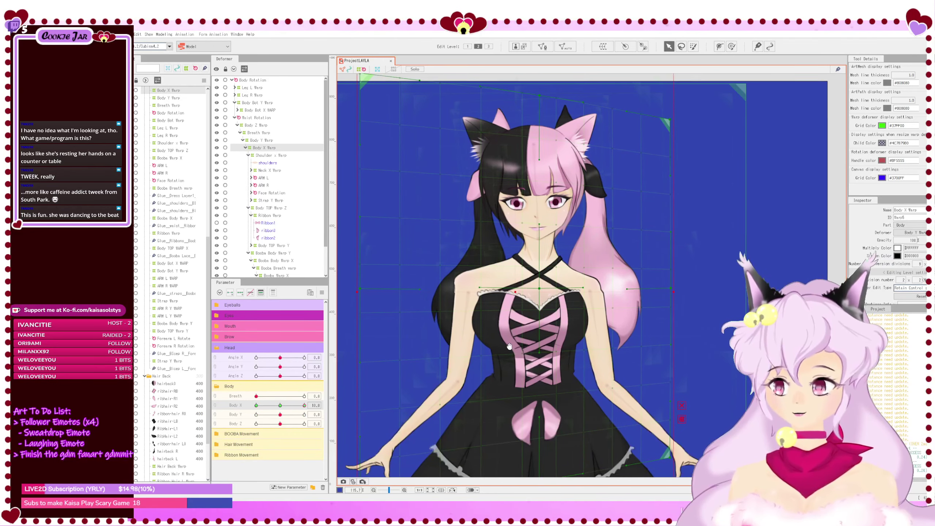
drag(510, 347, 512, 326)
scroll(281, 180, down, 2)
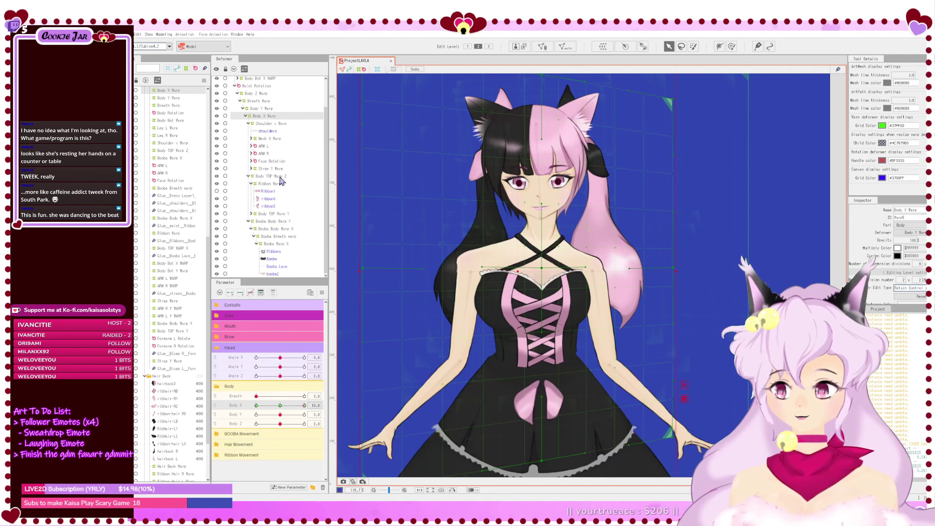
scroll(283, 181, up, 2)
Step: Delete the ARM L Y WARP and ARM R Y WARP deformers while keeping the arm warps inside them
click(607, 291)
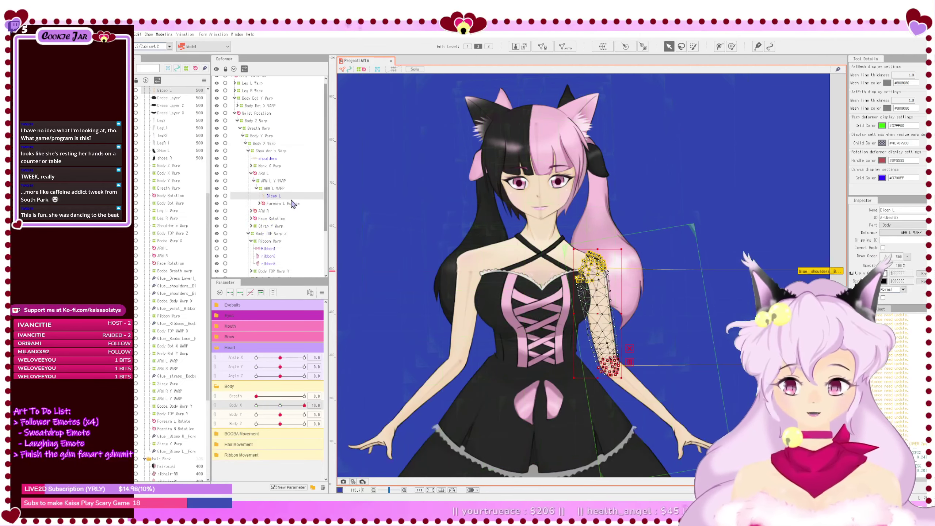
click(281, 181)
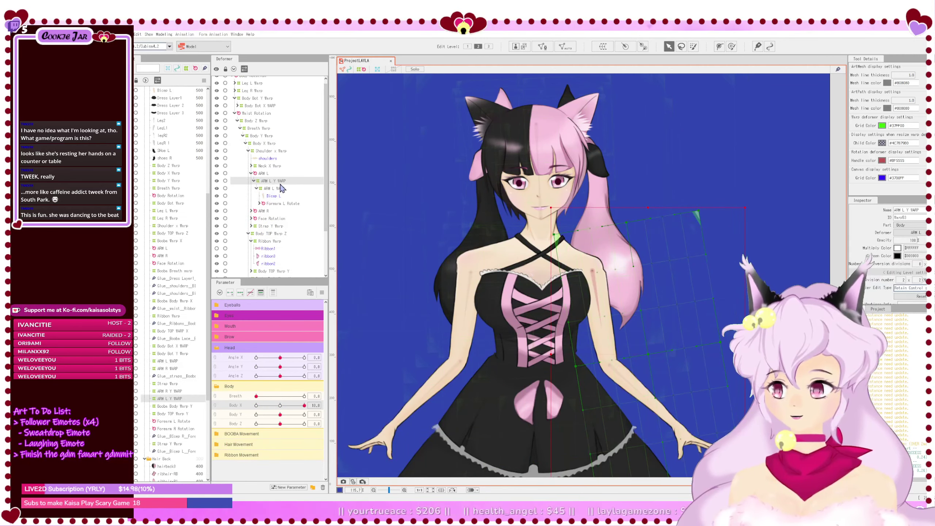
key(Delete)
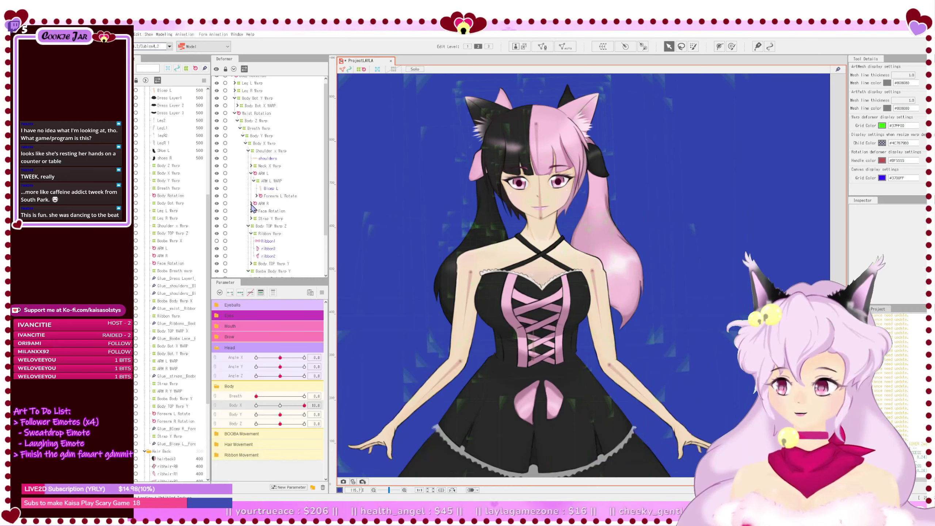
click(251, 204)
click(275, 211)
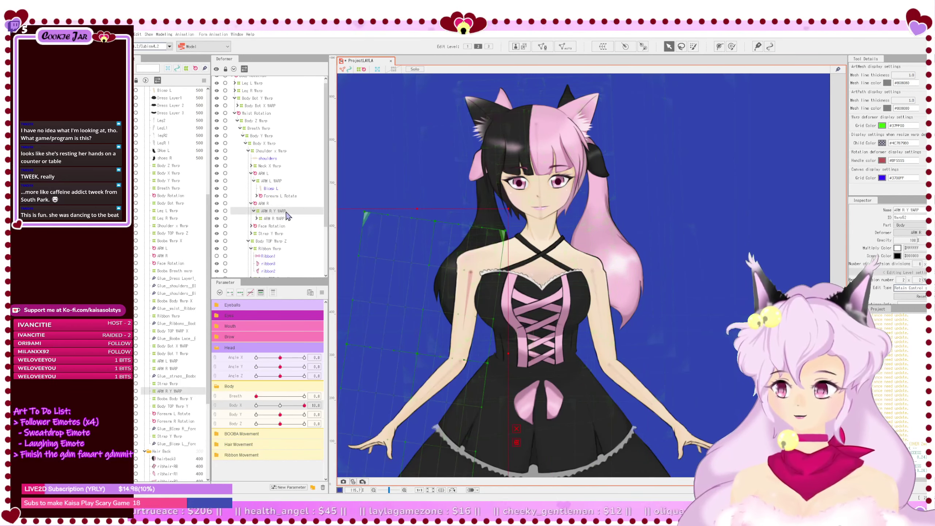
key(Delete)
Step: Add three Body X keys to the ARM L WARP and narrow the warp slightly at Body X 10
click(271, 180)
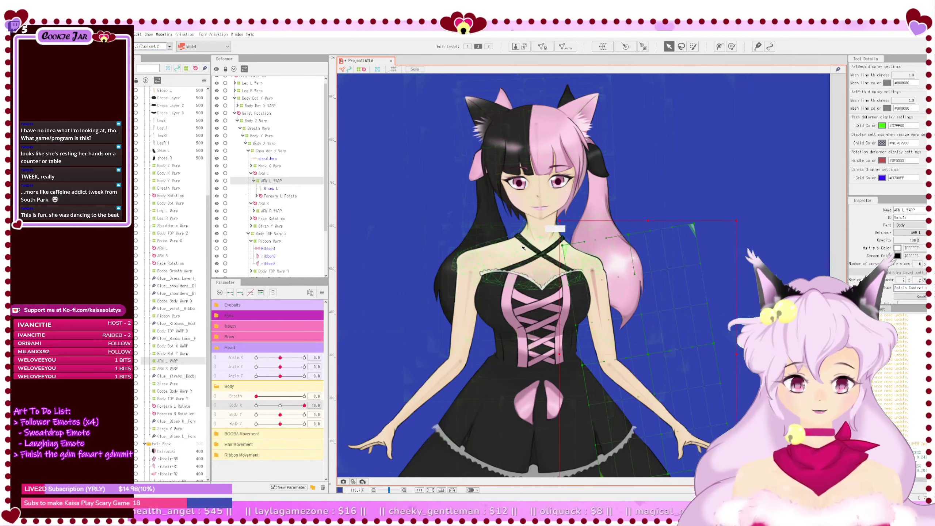
click(240, 292)
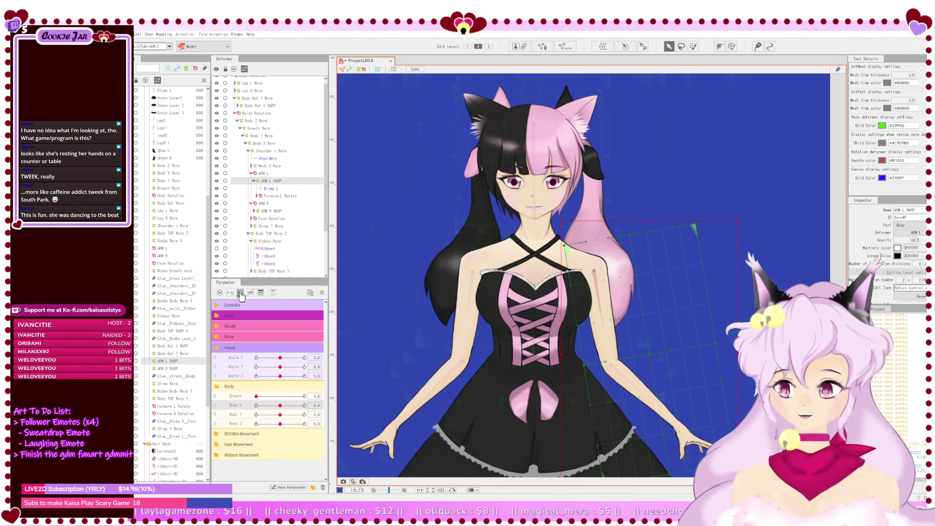
drag(281, 406, 304, 405)
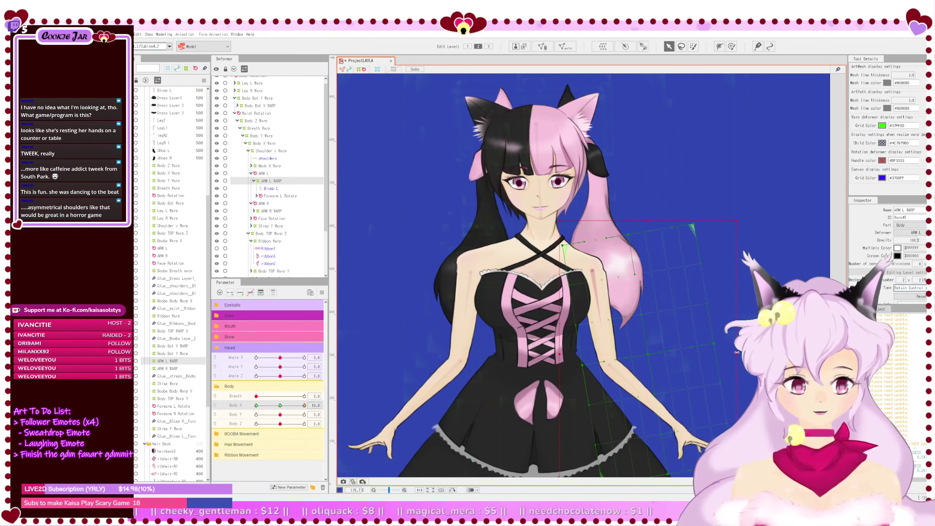
drag(732, 352, 729, 352)
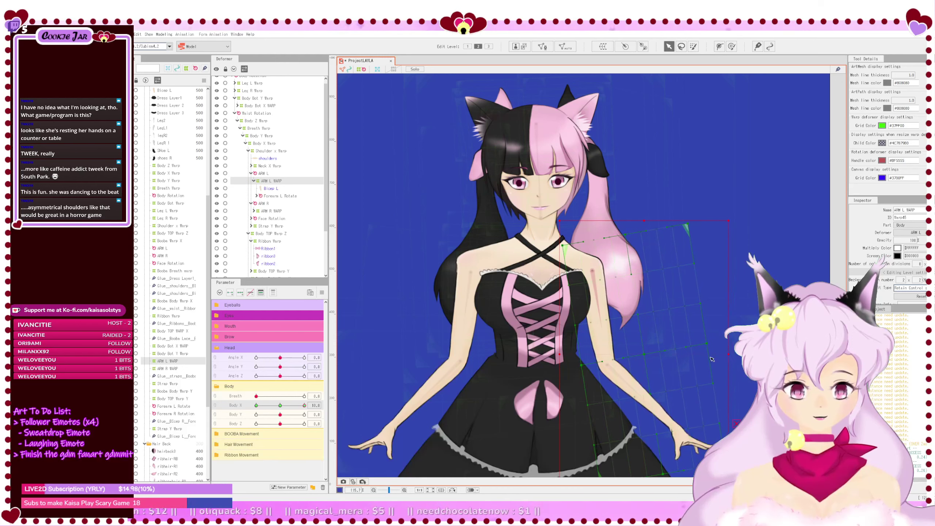
Step: Add three Body X keys to the ARM R WARP and widen the warp outward at Body X 10
click(273, 211)
click(281, 406)
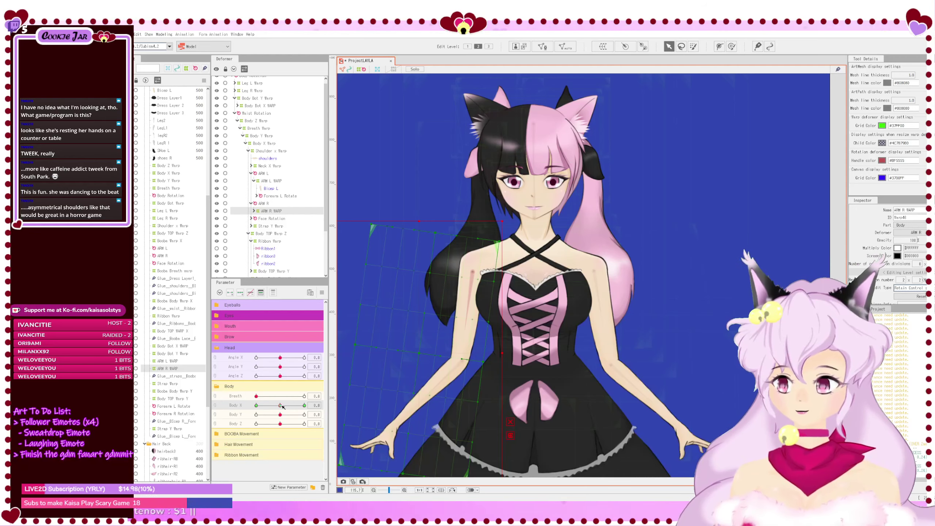
click(304, 405)
drag(461, 391, 544, 365)
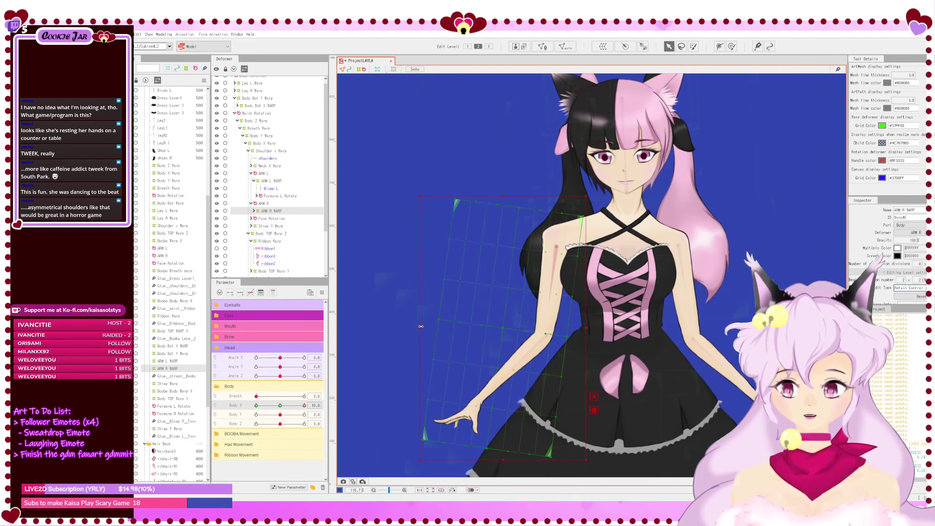
drag(420, 327, 410, 327)
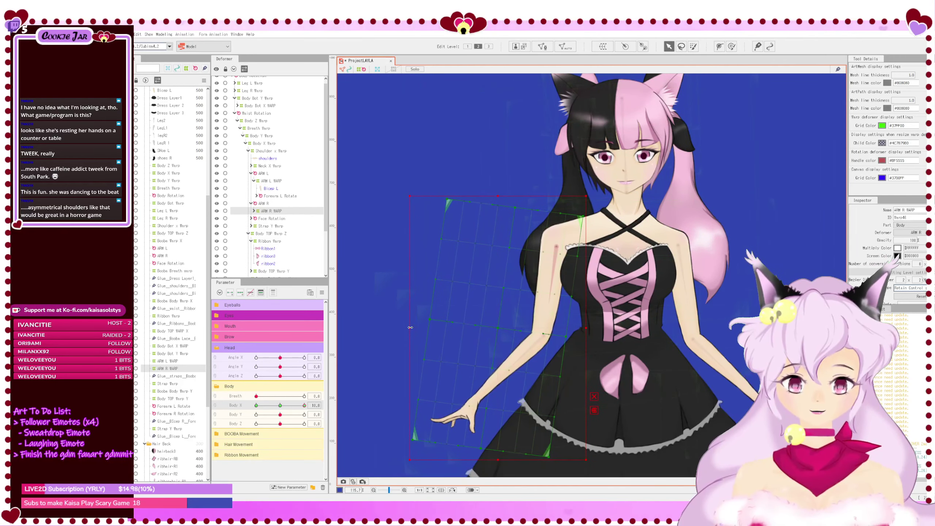
Step: Save the project and check the arms' turn at Body X 10
drag(641, 352, 591, 359)
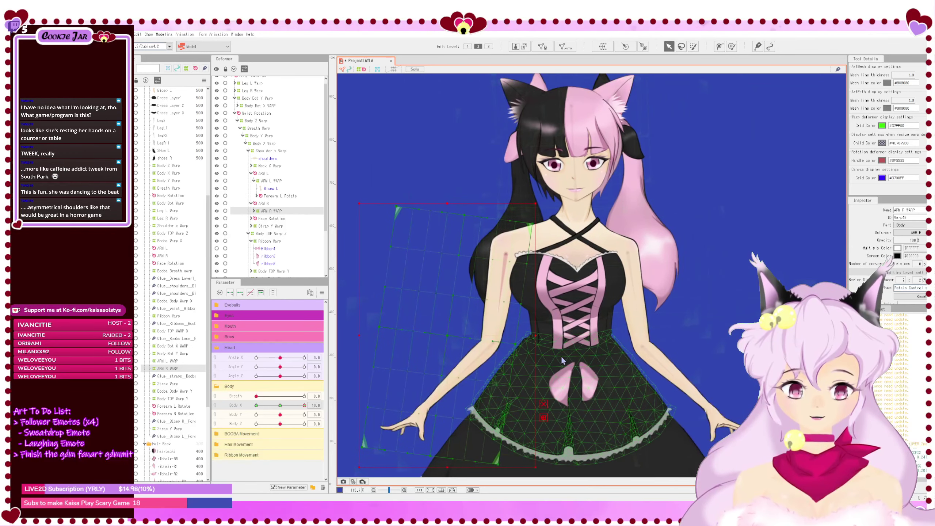
key(ctrl+s)
scroll(558, 356, down, 2)
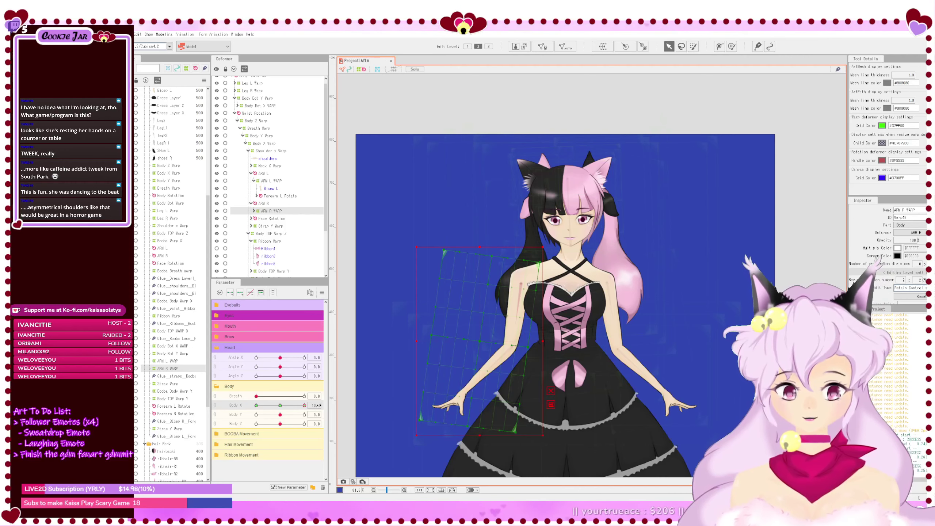
mouse_move(305, 406)
mouse_down()
mouse_move(248, 404)
mouse_move(304, 405)
mouse_up()
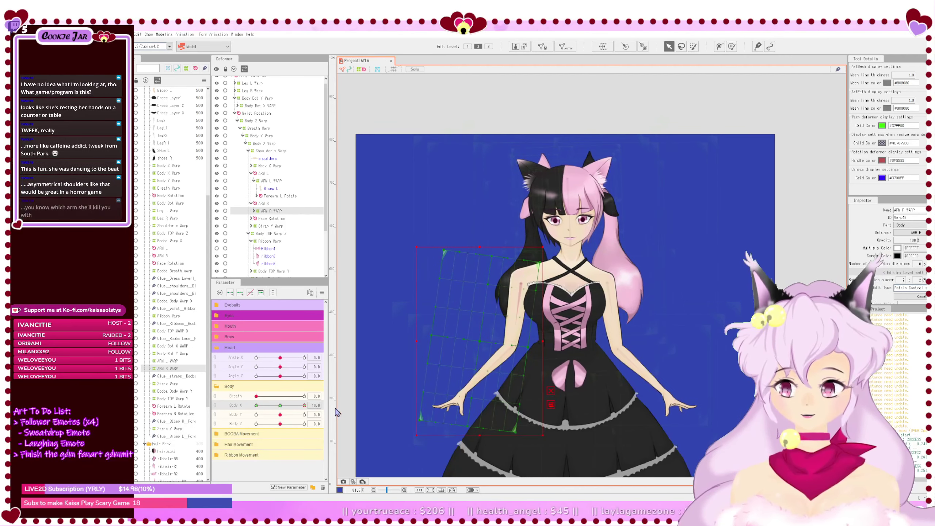
scroll(641, 256, up, 3)
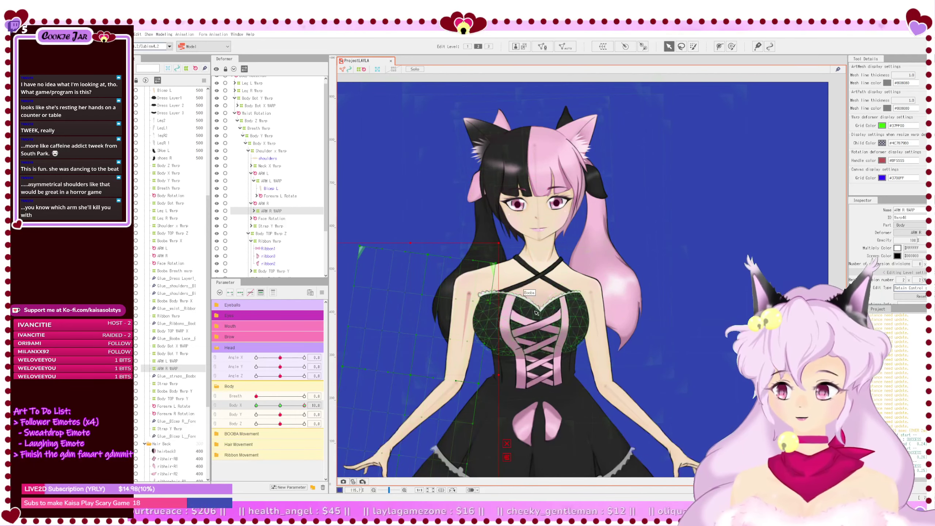
Step: Return Body X to 0 and delete the Booba Body Warp Y and Booba Body Warp X deformers while keeping their contents
click(563, 335)
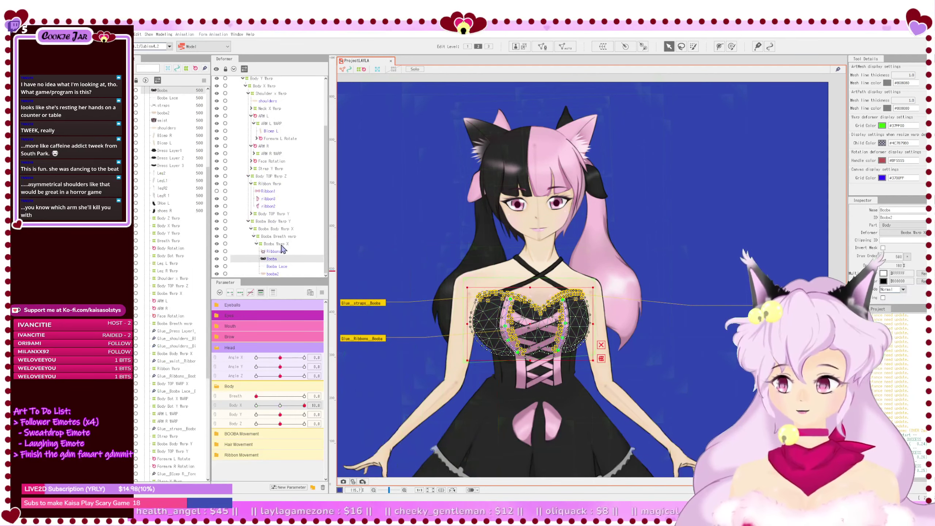
click(286, 222)
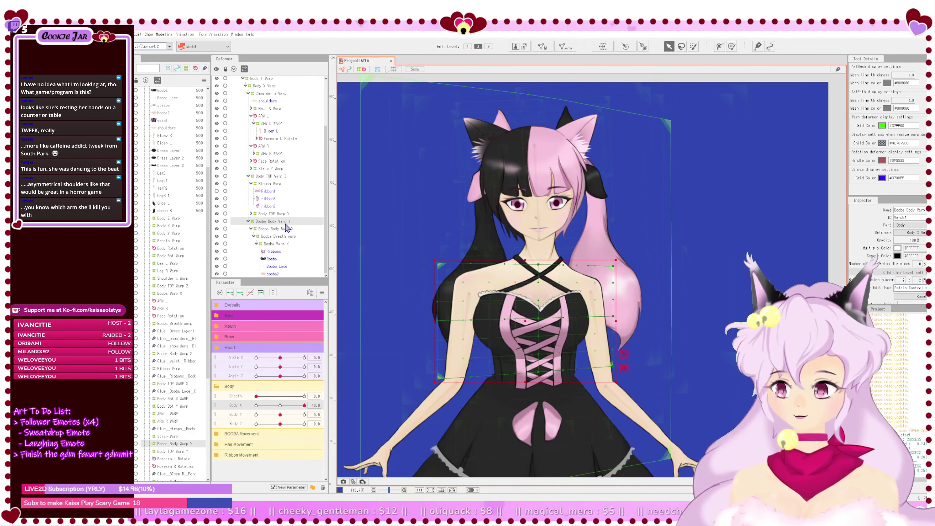
click(281, 405)
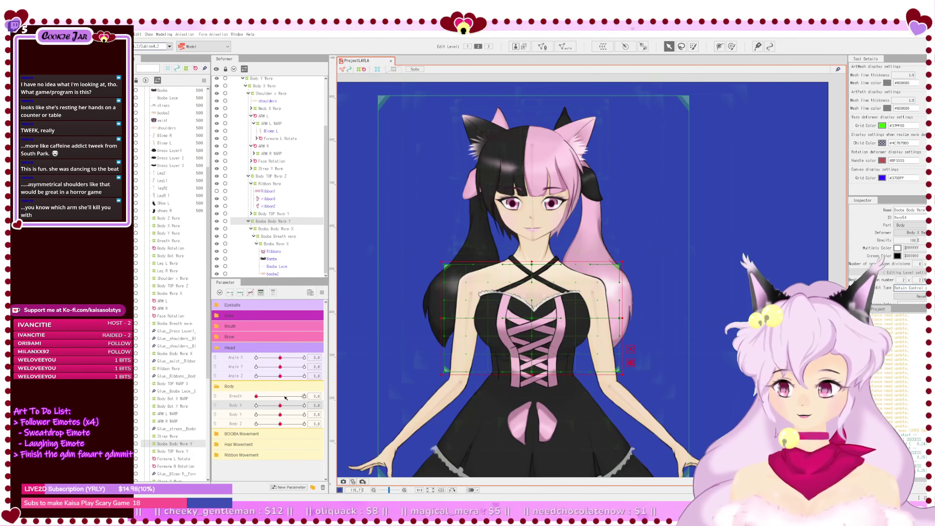
click(281, 414)
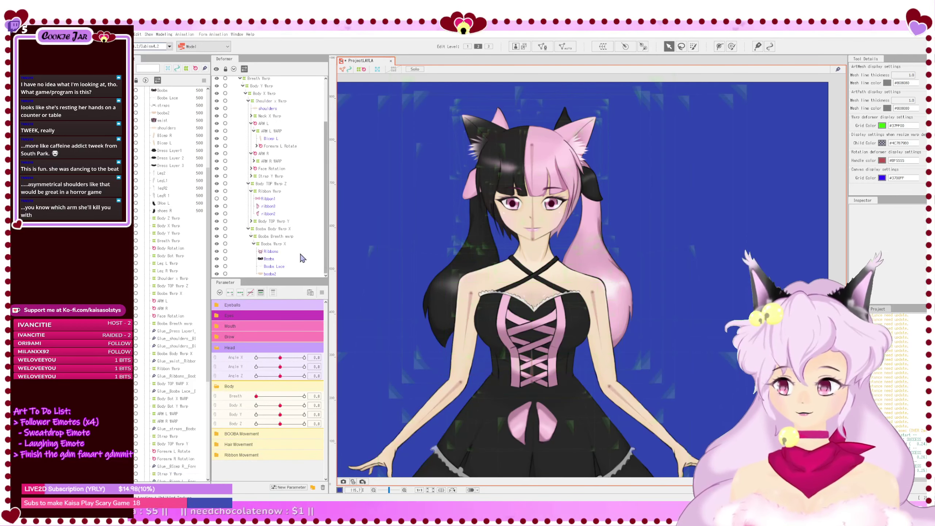
key(Delete)
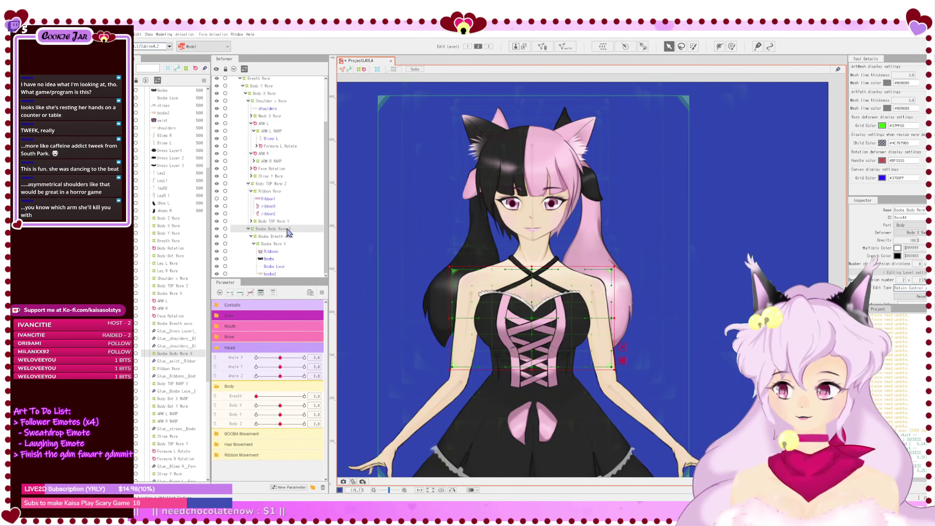
click(282, 408)
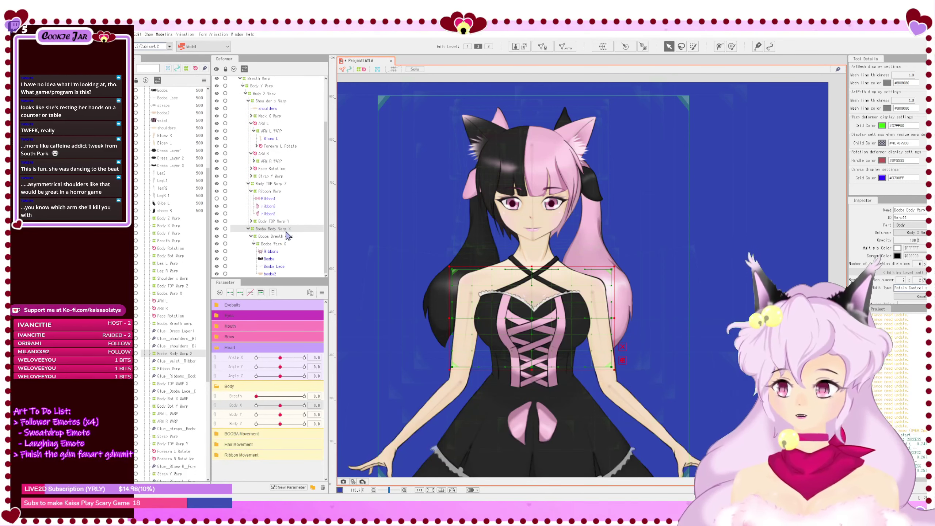
key(Delete)
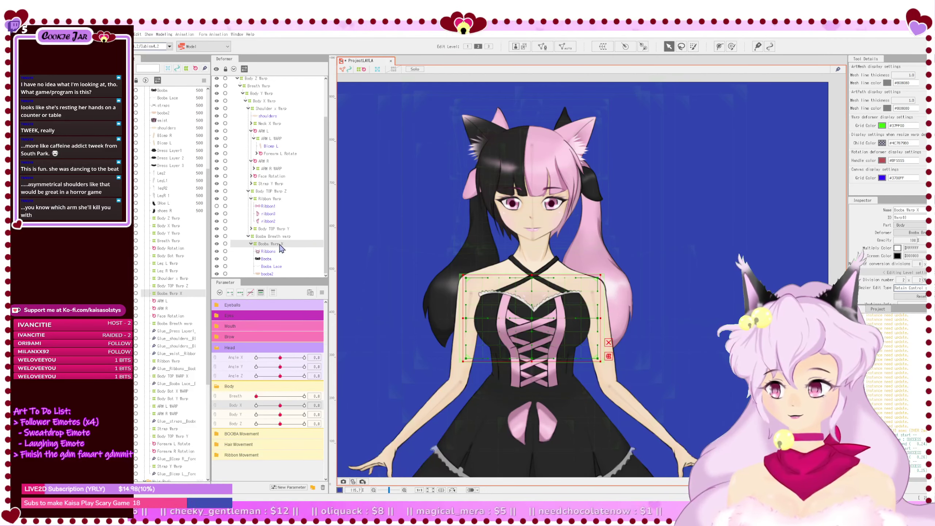
Step: Add three Body X keys to the Booba Warp X and set Body X to 10
drag(280, 405, 273, 409)
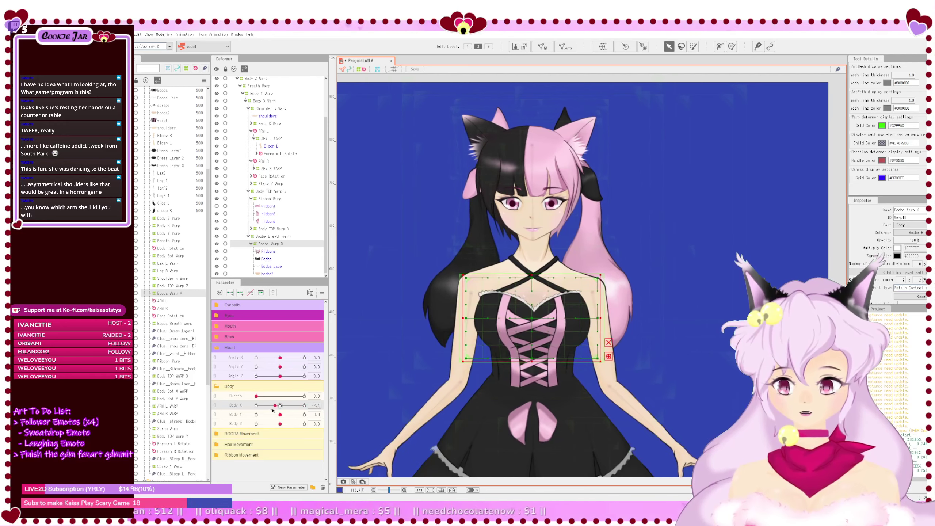
click(240, 293)
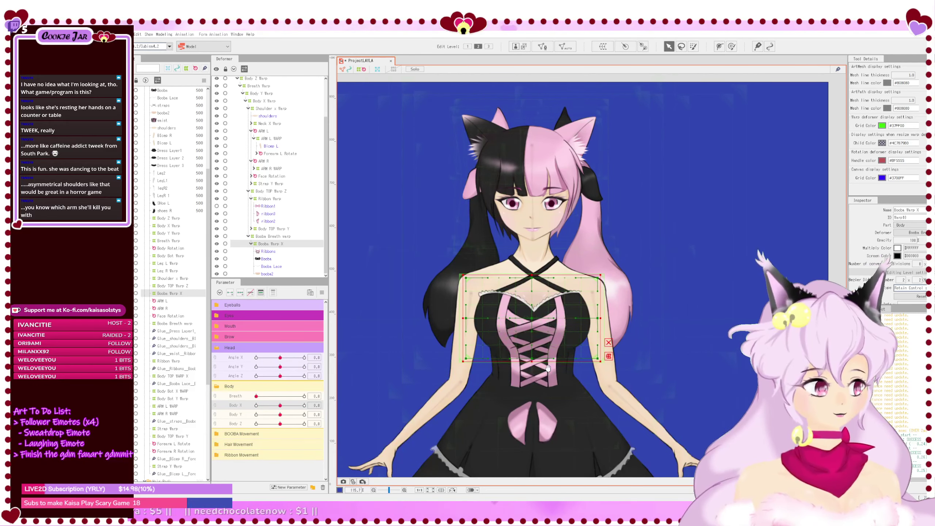
drag(548, 368, 604, 343)
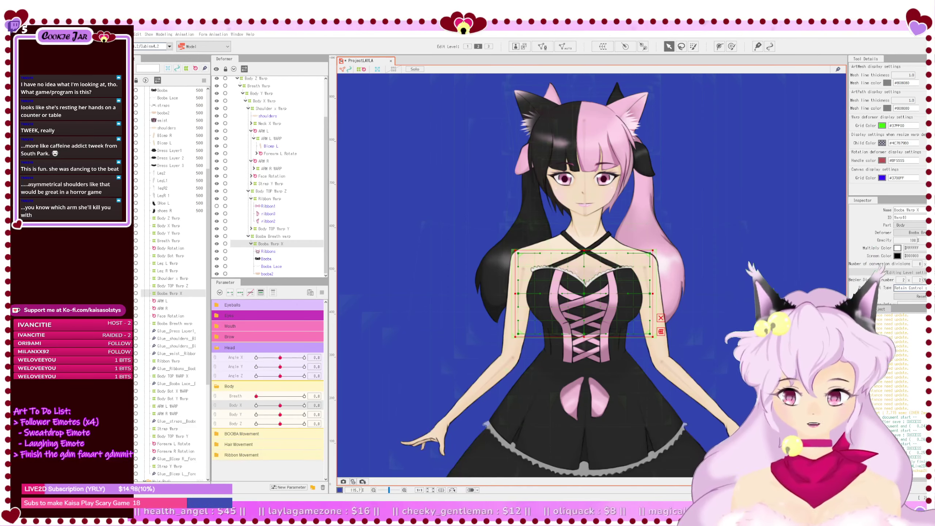
click(304, 405)
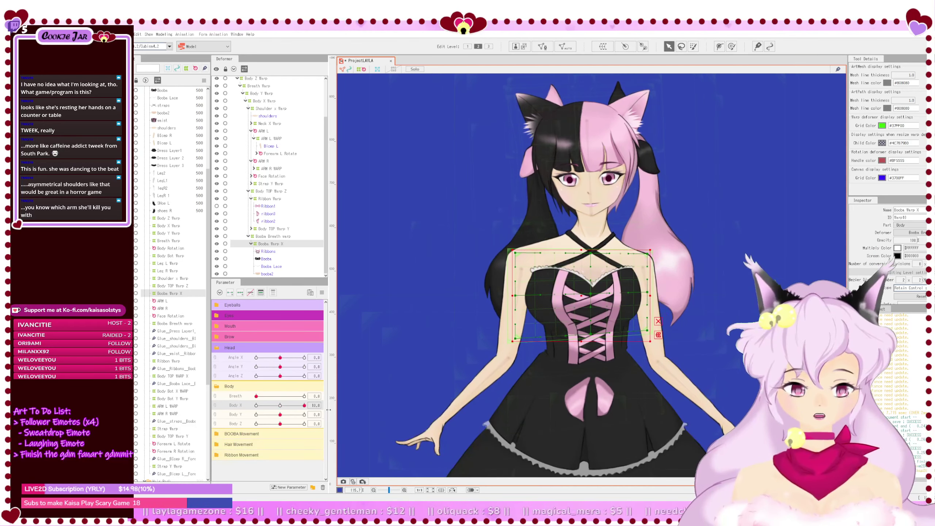
drag(305, 405, 349, 414)
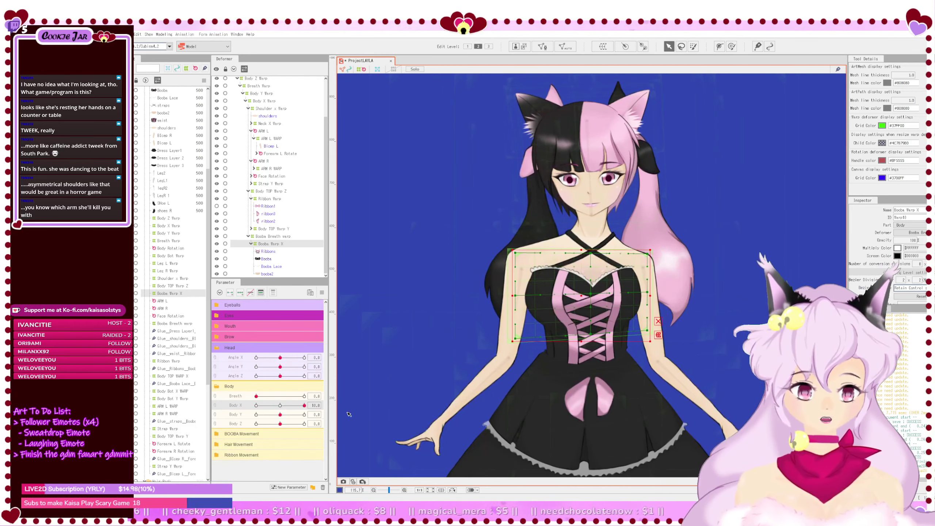
click(280, 405)
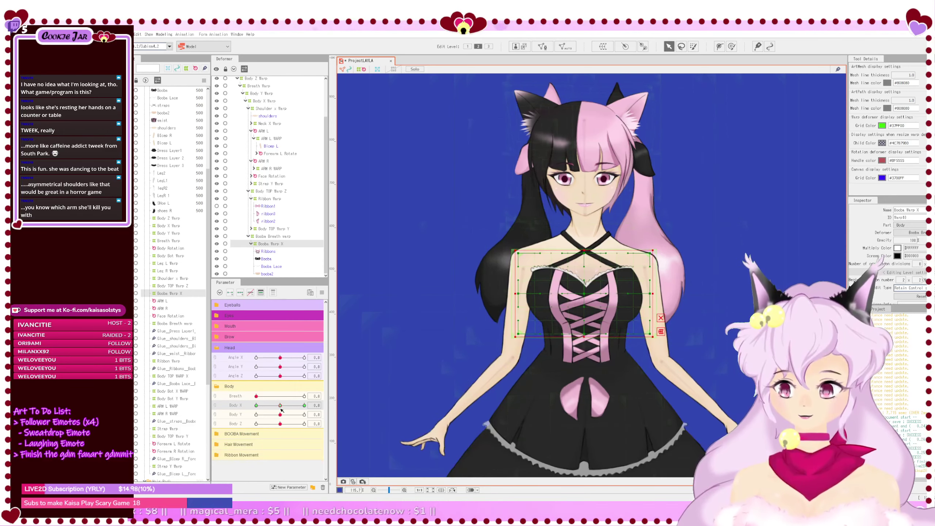
click(304, 405)
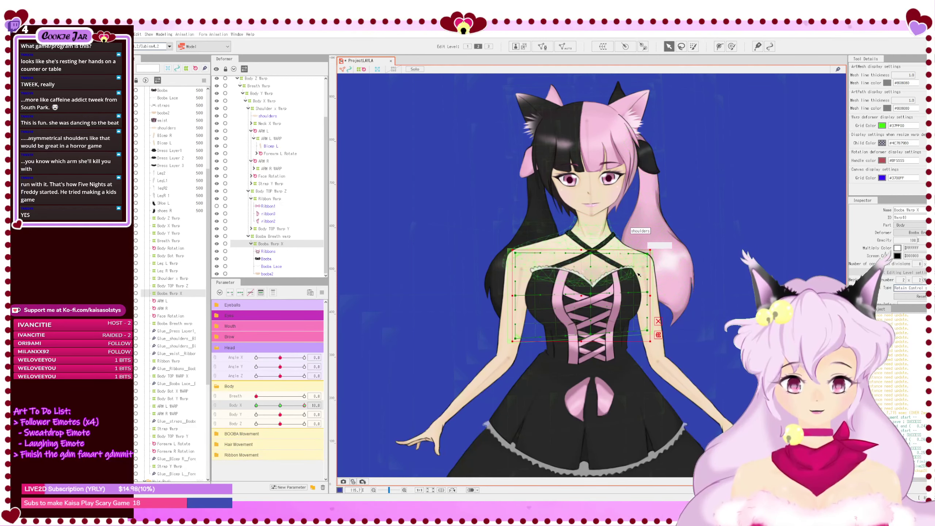
Step: Shift the centre point of the Booba Warp X slightly in the turning direction at Body X 10 and save the project
drag(601, 245, 685, 381)
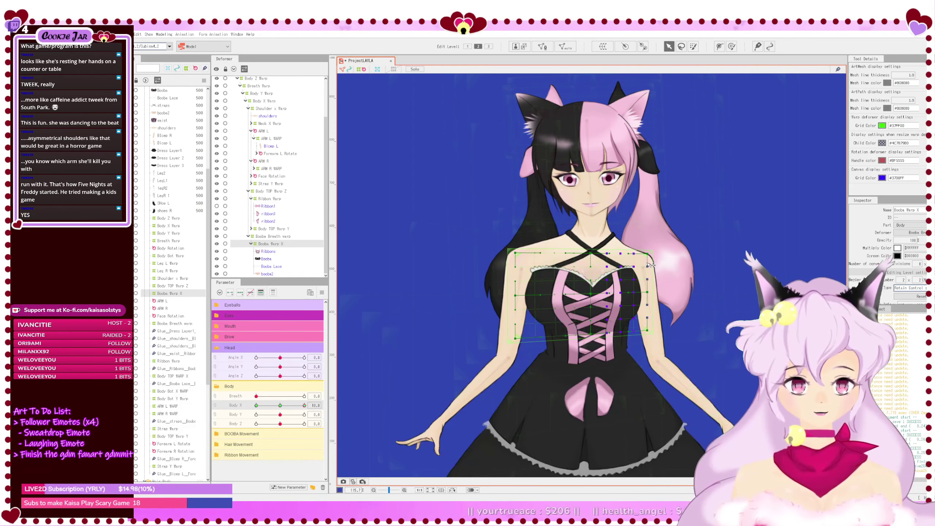
scroll(651, 283, up, 2)
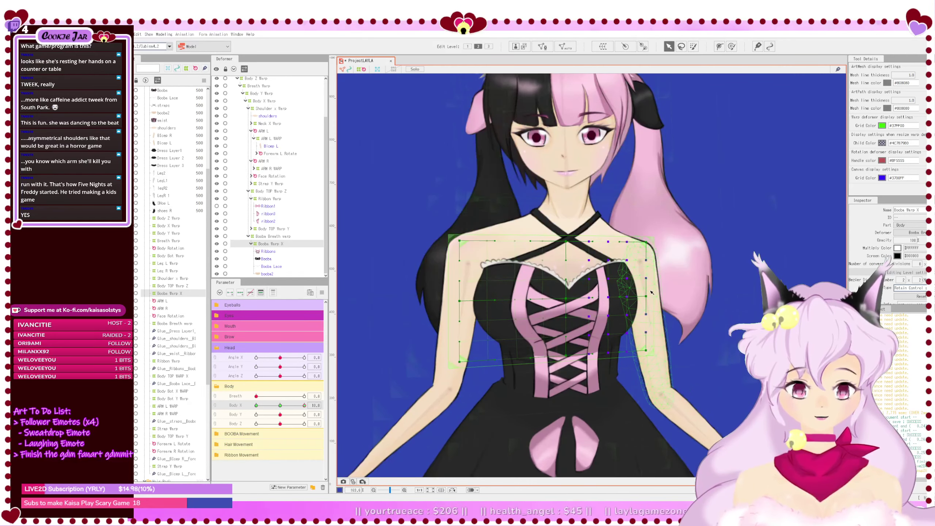
click(649, 295)
click(647, 300)
drag(647, 297, 651, 297)
drag(569, 305, 583, 302)
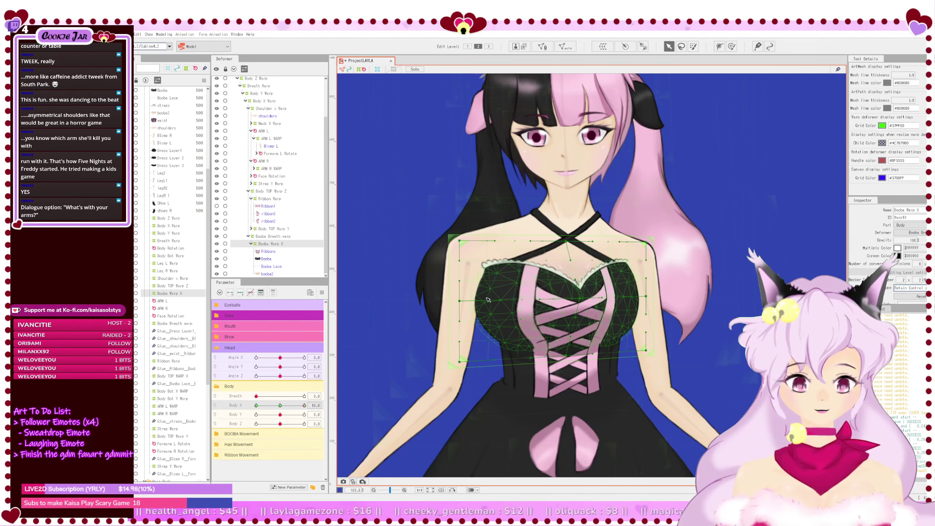
drag(460, 301, 467, 301)
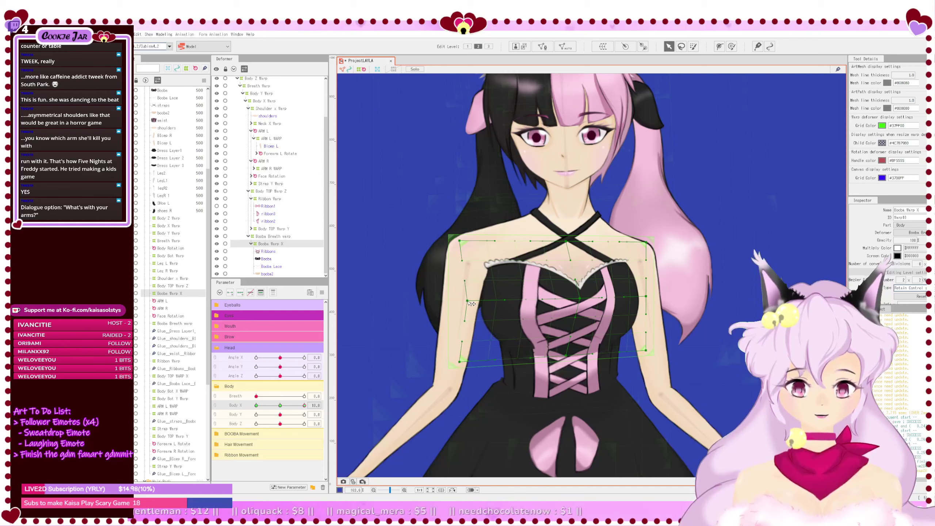
click(527, 301)
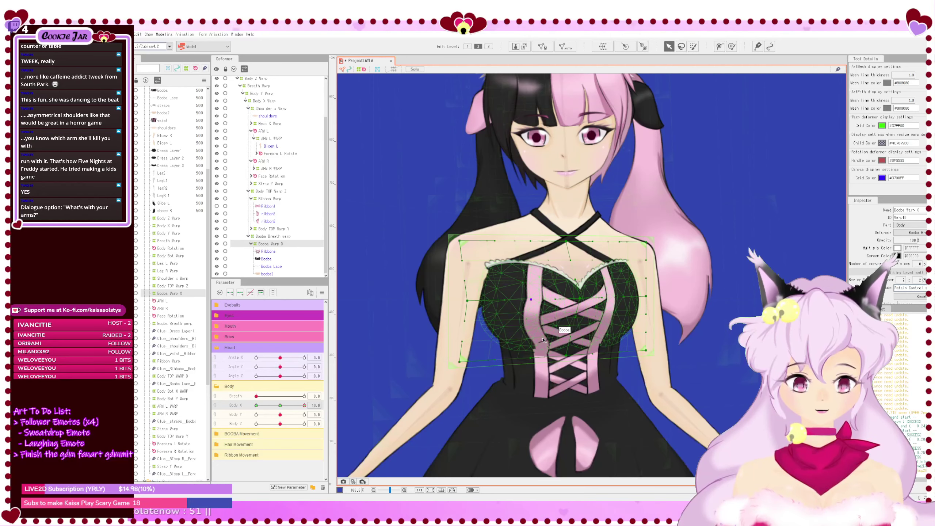
key(ctrl+z)
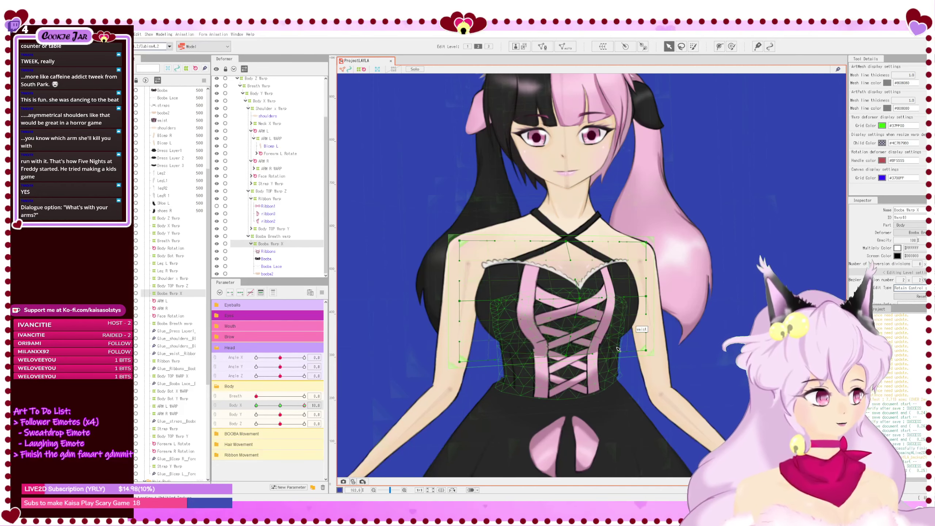
key(ctrl+s)
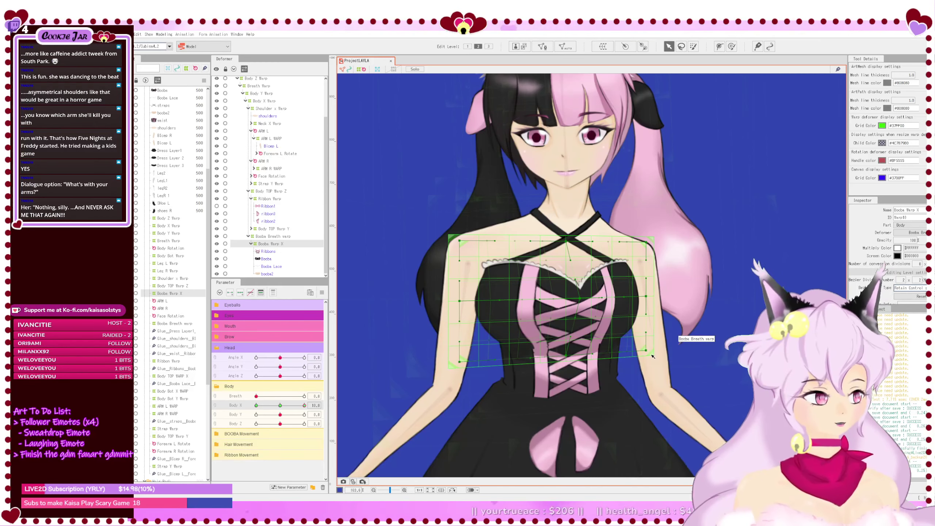
Step: Compare the chest with and without the centre shift, and check its turn between Body X 0 and 10
key(ctrl+z)
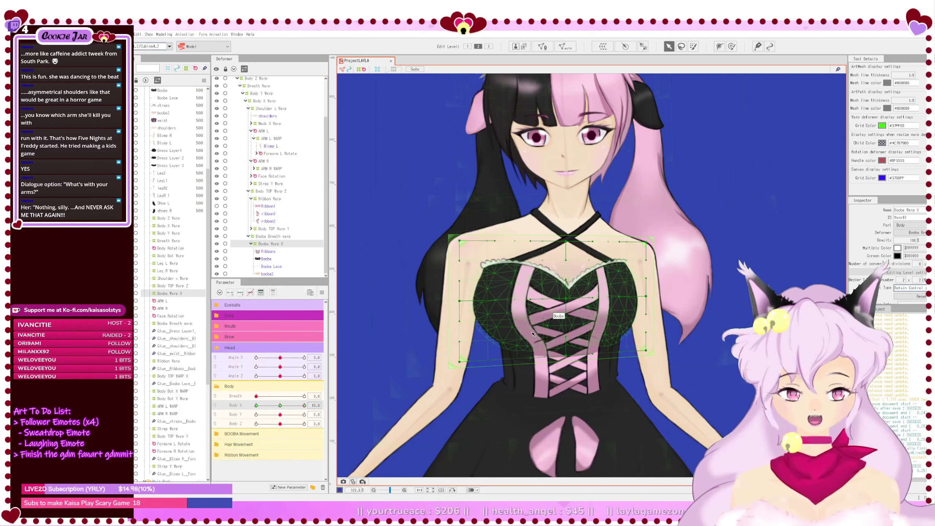
mouse_move(566, 351)
mouse_down()
mouse_move(583, 363)
mouse_move(572, 359)
mouse_up()
key(ctrl+y)
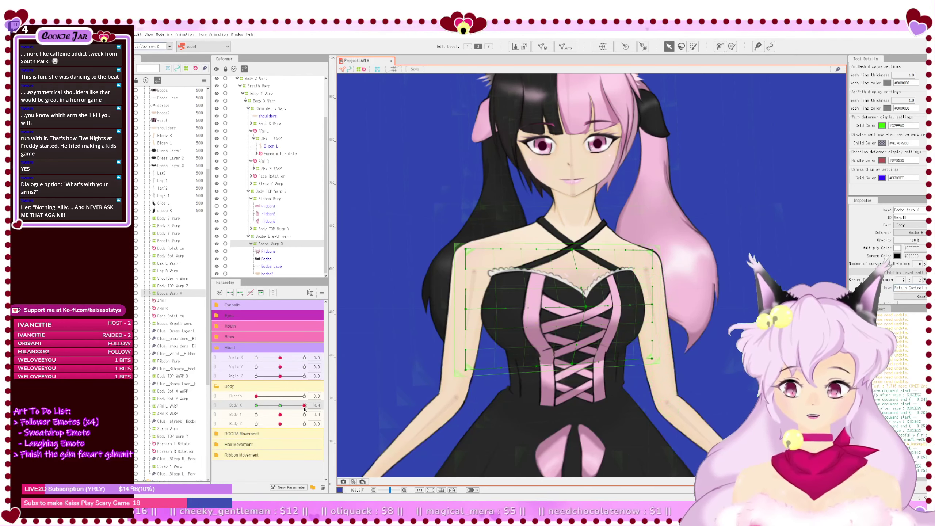
drag(304, 408, 334, 418)
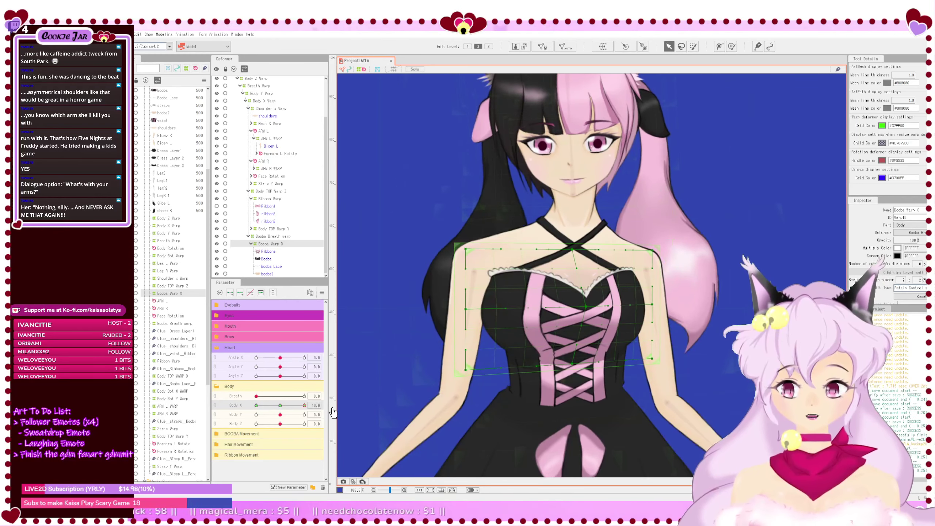
click(279, 406)
drag(278, 406, 344, 412)
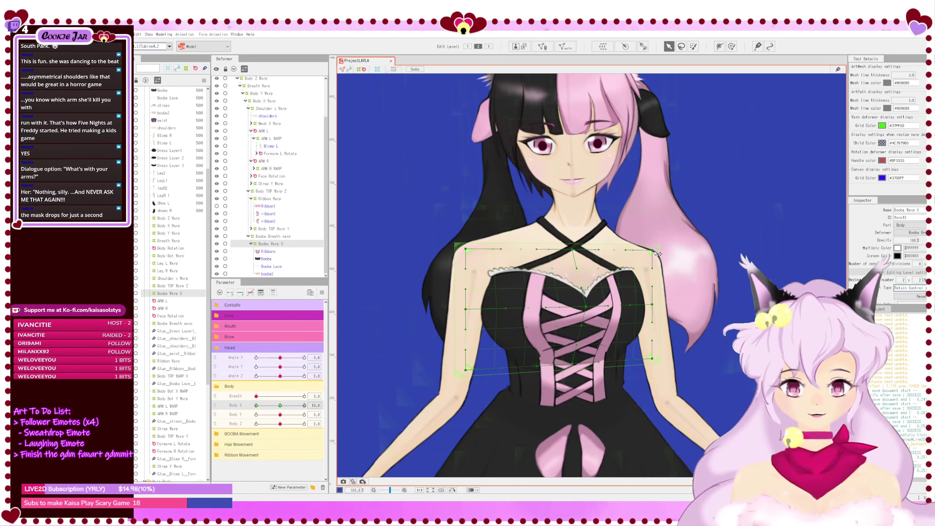
Step: Try pulling the far-side corners and the near-side middle point of the Booba Warp X inward at Body X 10
drag(655, 254, 650, 255)
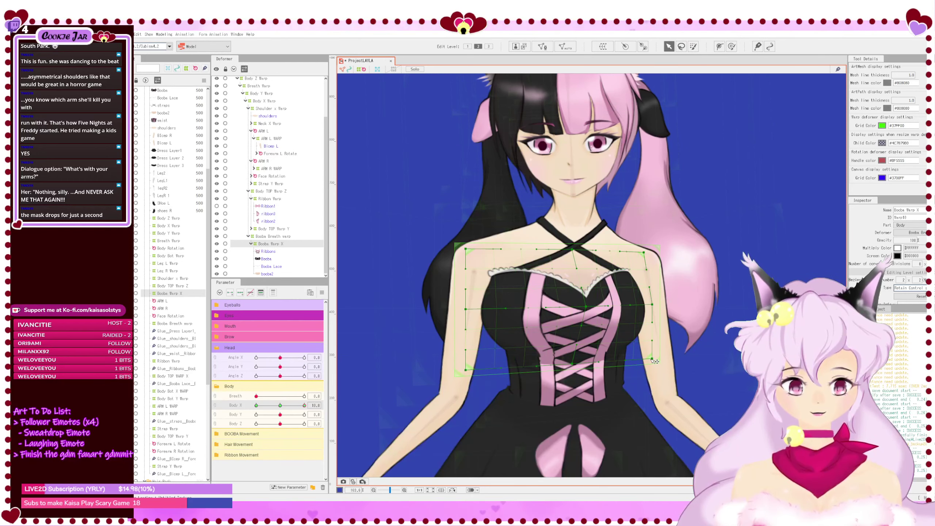
drag(654, 361, 650, 362)
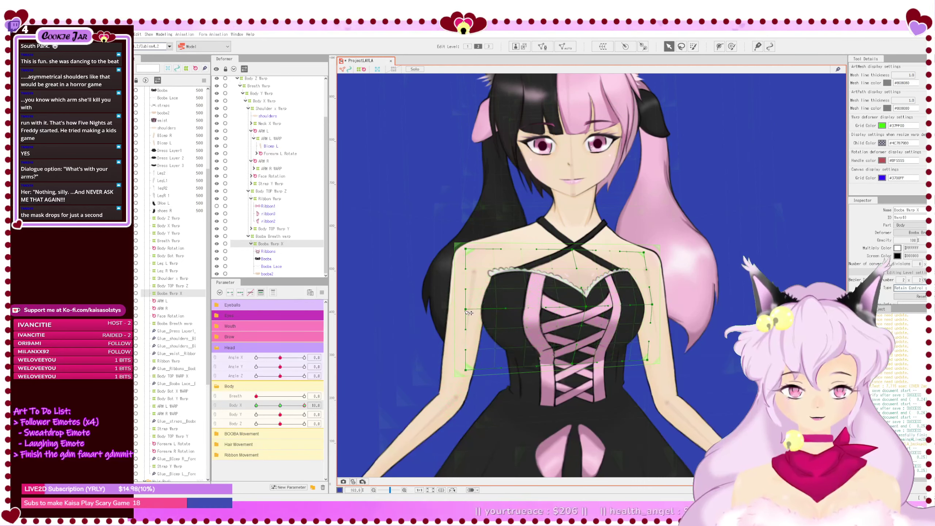
drag(466, 310, 471, 311)
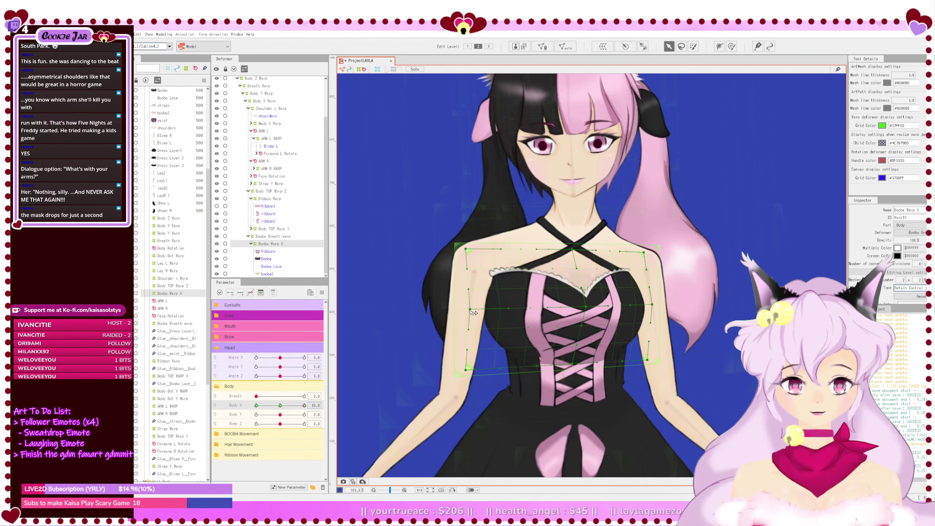
Step: Compare the chest with and without the inward point shifts by undoing and redoing them
key(ctrl+z)
key(ctrl+z)
key(ctrl+z)
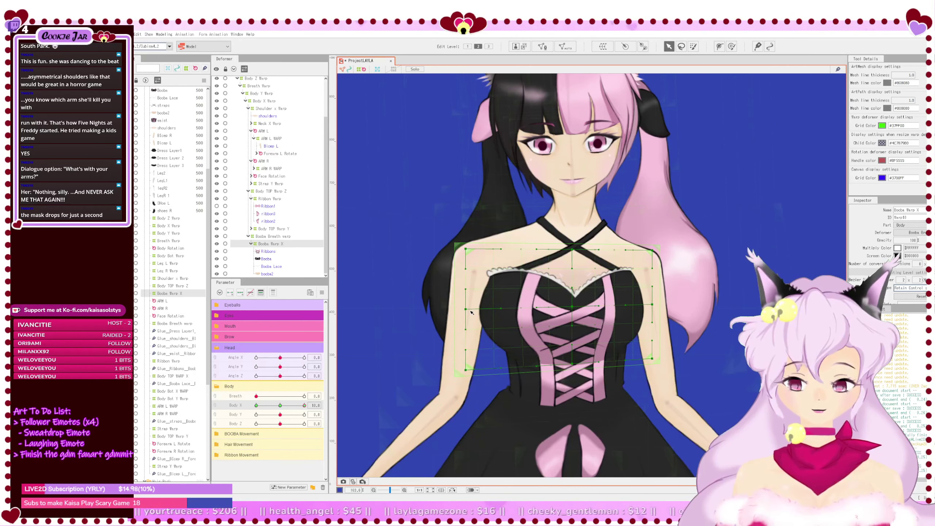
key(ctrl+y)
key(ctrl+y)
key(ctrl+y)
key(ctrl+y)
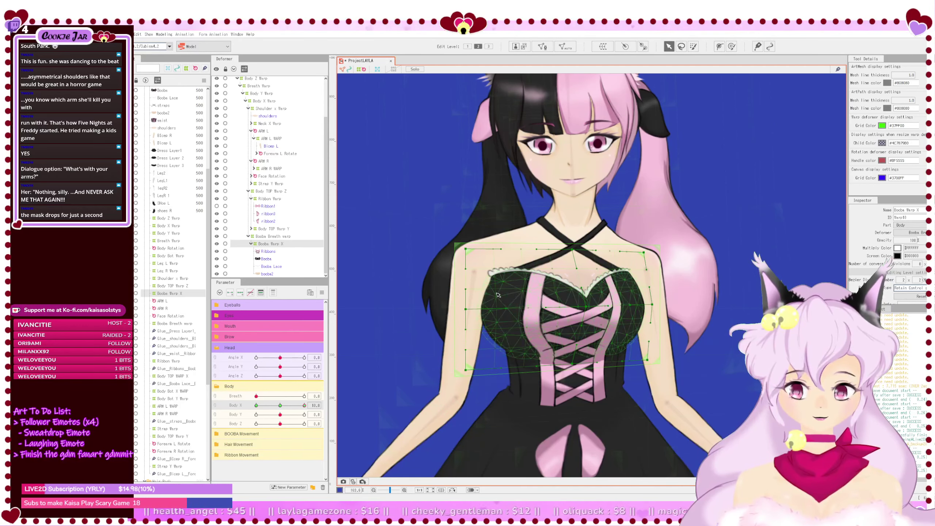
Step: Try moving the whole near-side edge of the Booba Warp X slightly inward in the turning direction at Body X 10
drag(452, 260, 478, 359)
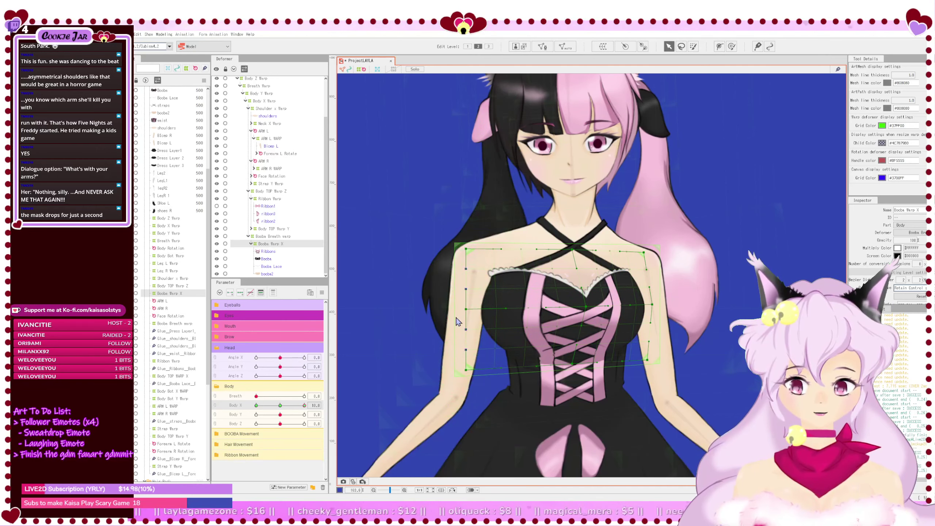
key(Right)
key(Right)
key(Right)
key(Right)
key(Right)
key(Right)
key(Right)
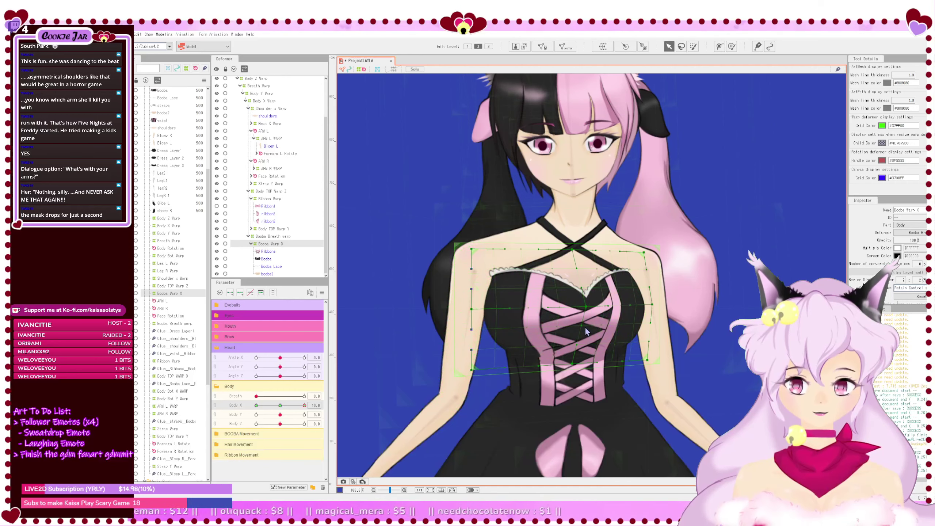
key(Right)
key(Right)
key(Right)
key(Right)
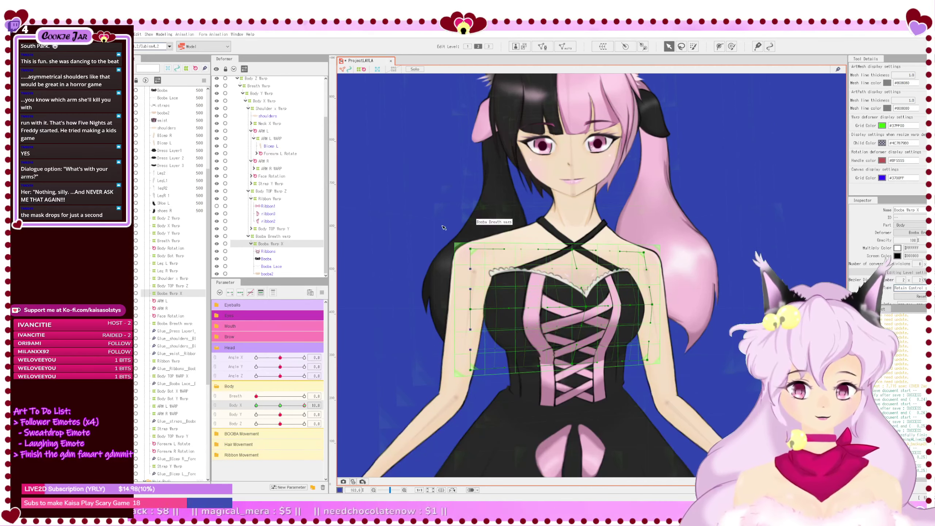
Step: Try raising the near-side upper corner of the Booba Warp X and shifting its centre point further in the turning direction
drag(472, 250, 471, 240)
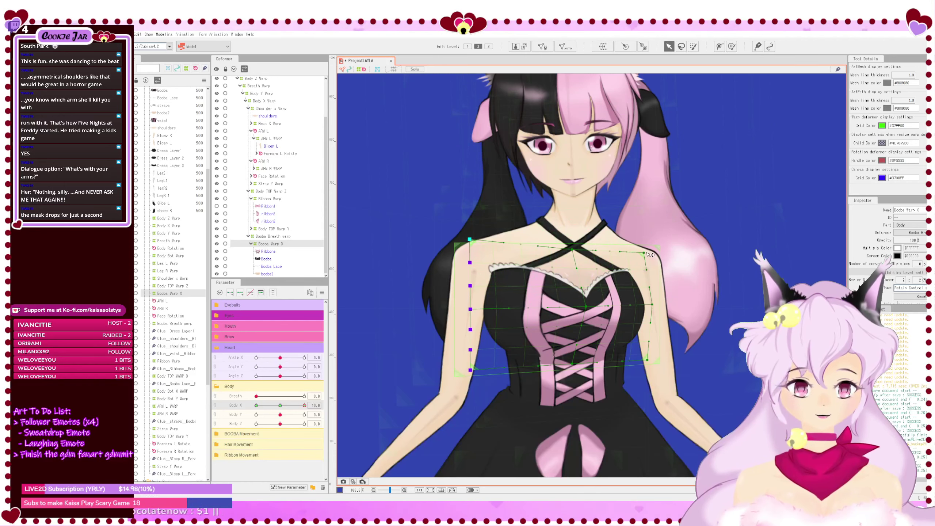
drag(650, 254, 645, 254)
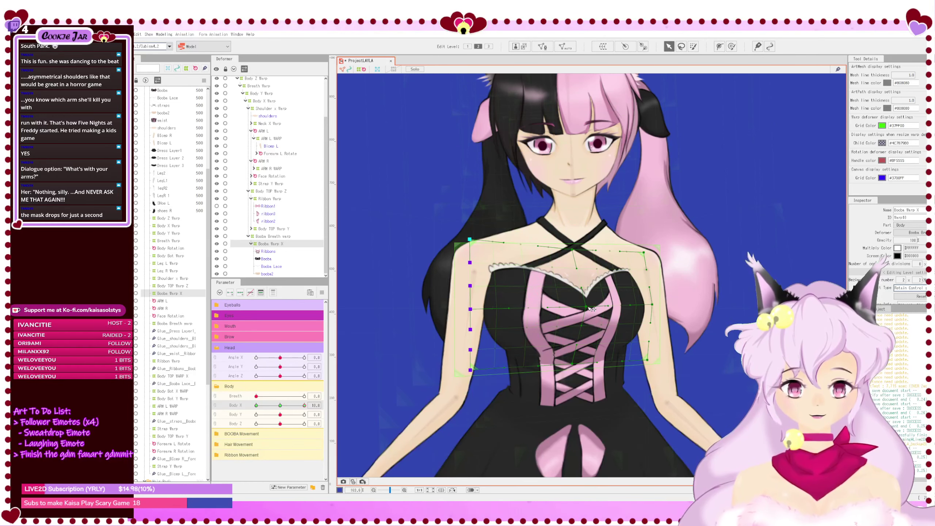
drag(592, 309, 603, 309)
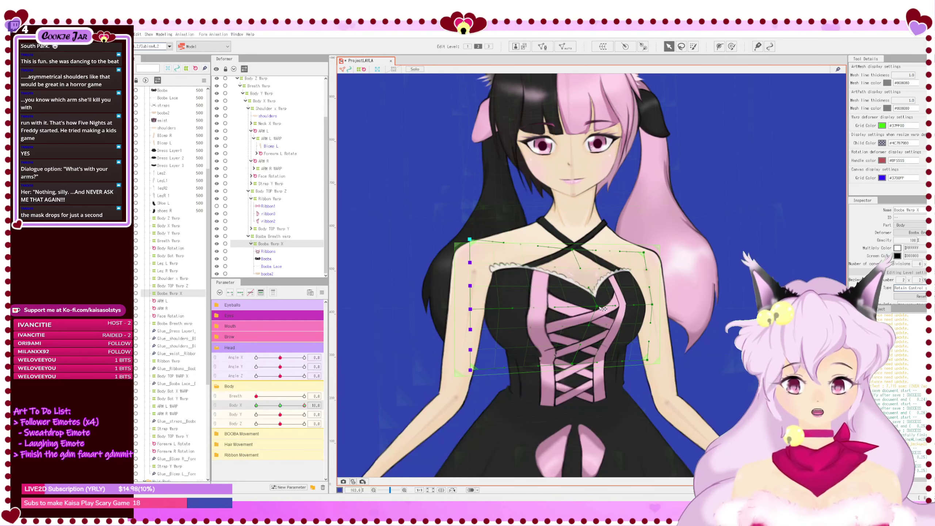
scroll(600, 307, down, 4)
scroll(599, 307, up, 4)
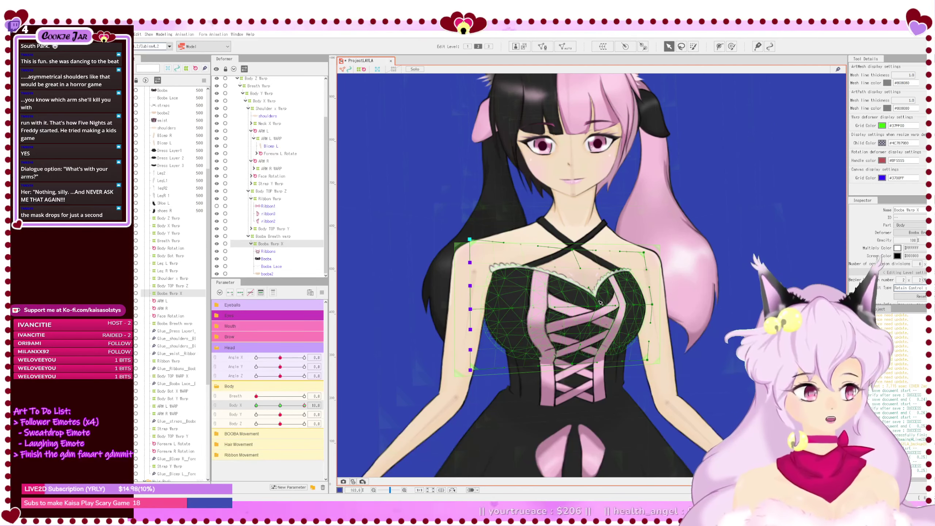
scroll(601, 303, down, 2)
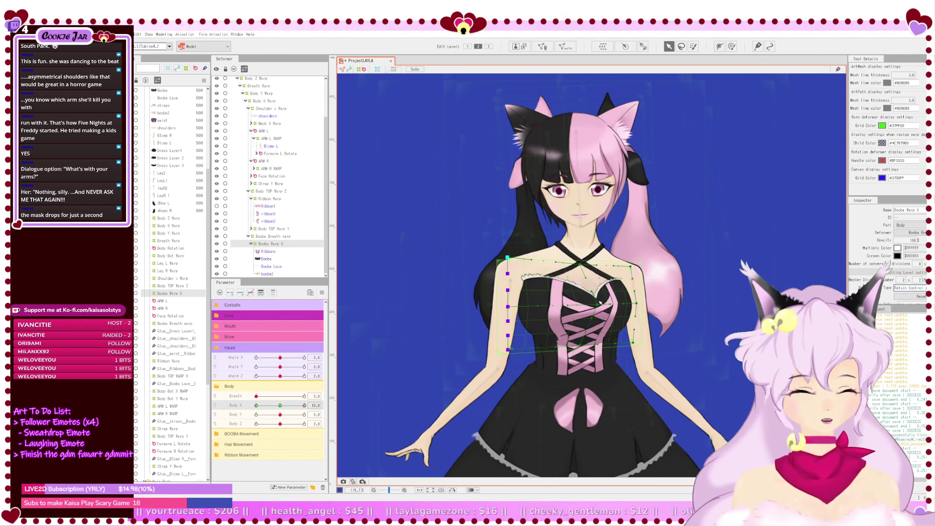
scroll(600, 303, up, 2)
scroll(529, 330, up, 2)
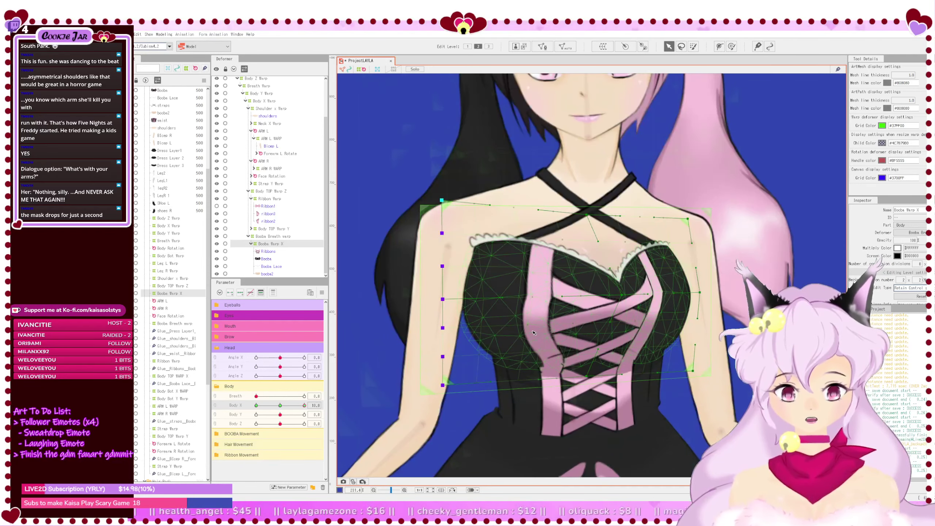
drag(527, 325, 534, 324)
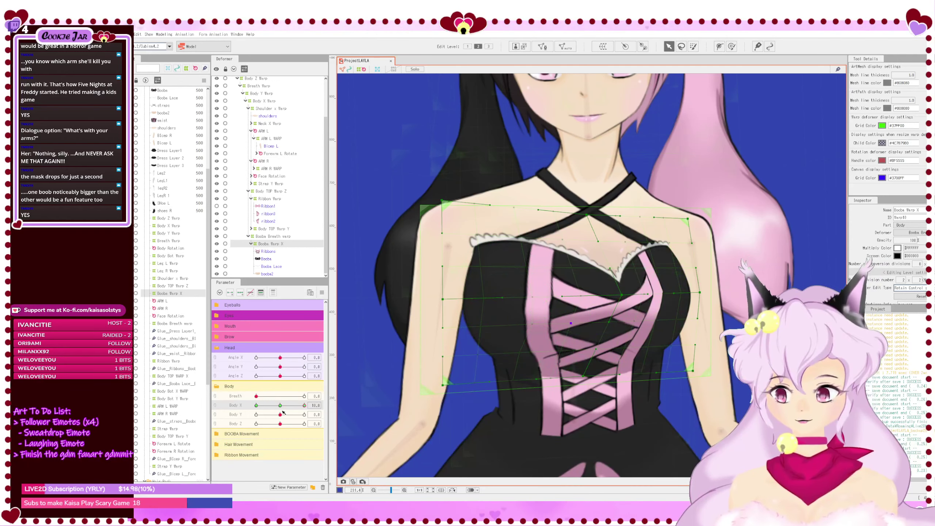
Step: Clear the Body X keys of the Booba Warp X, add three fresh keys and set Body X to 10
click(256, 405)
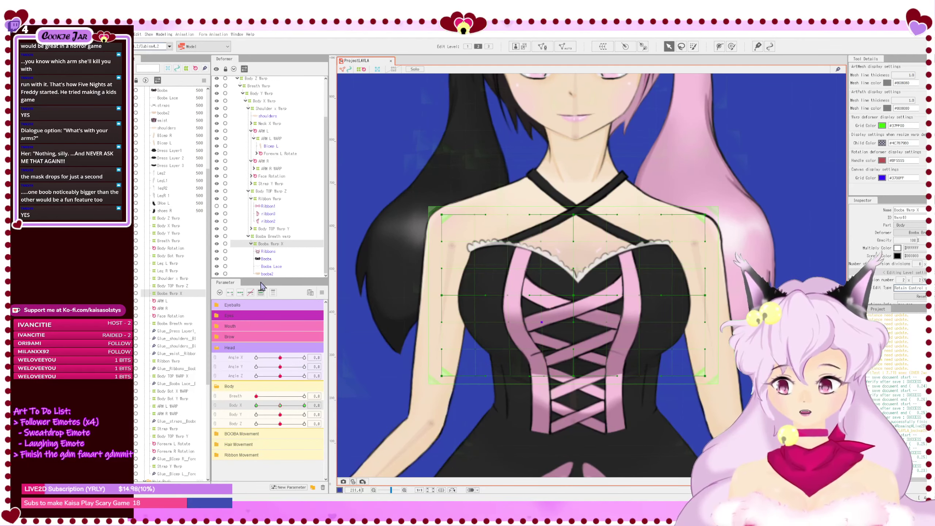
click(304, 405)
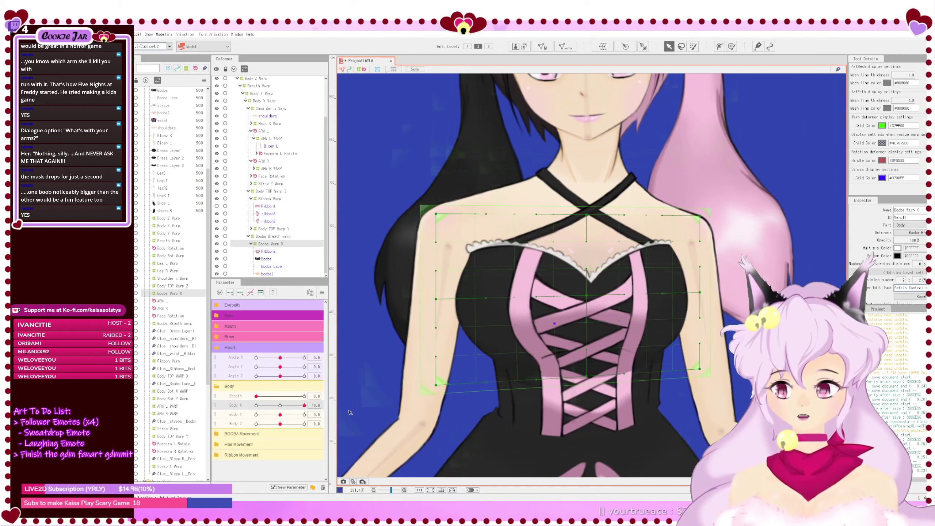
click(280, 405)
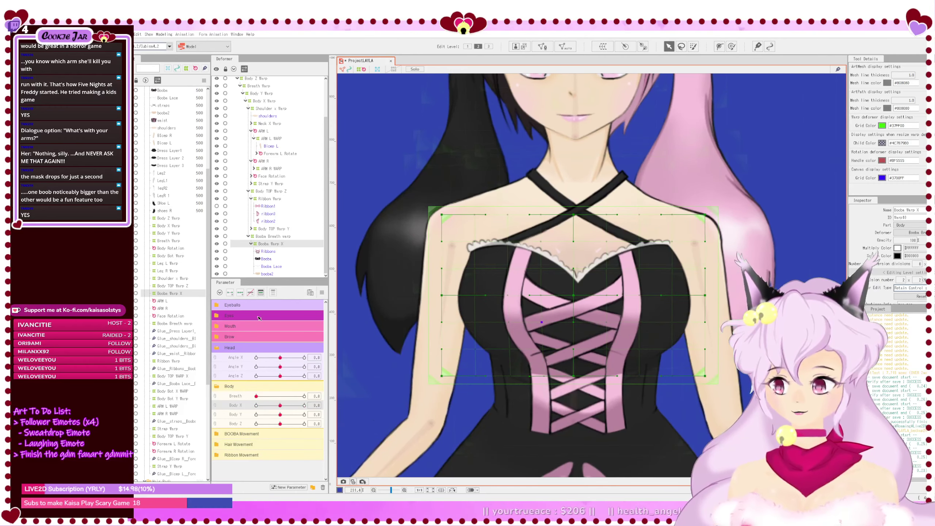
click(305, 405)
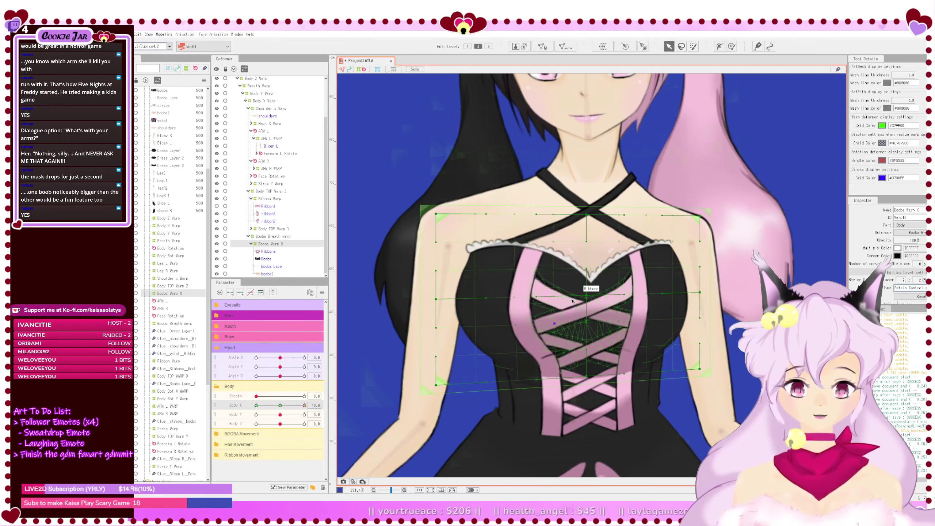
Step: Shift the whole Booba Warp X slightly in the turning direction at Body X 10, checking it against Body X 0
scroll(586, 292, down, 3)
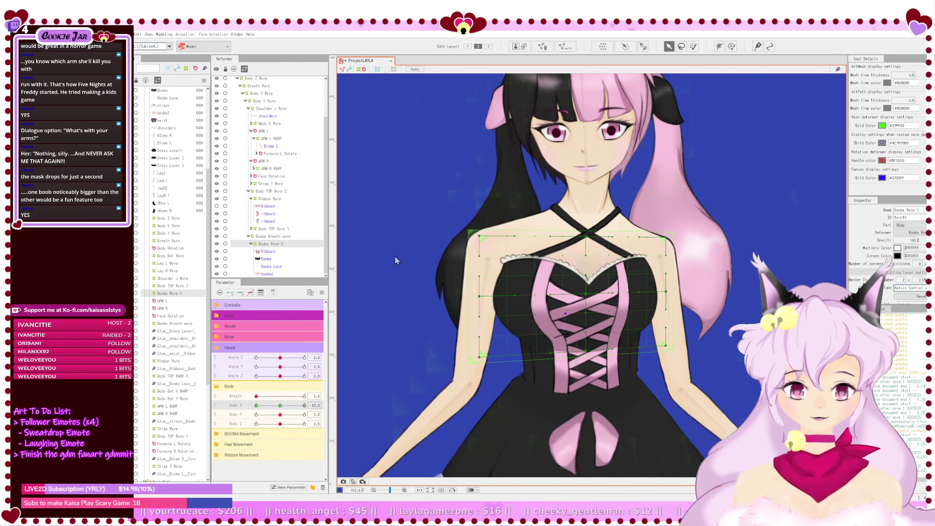
click(282, 405)
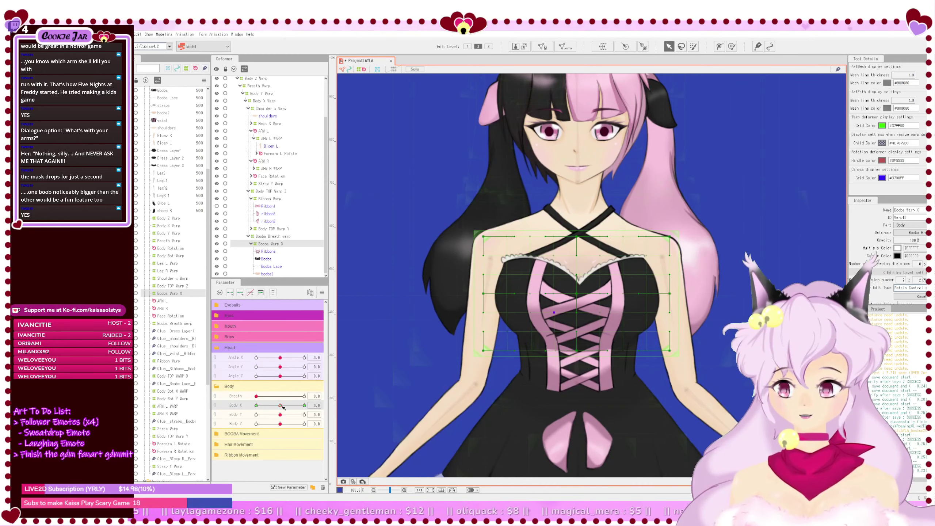
click(304, 406)
click(286, 244)
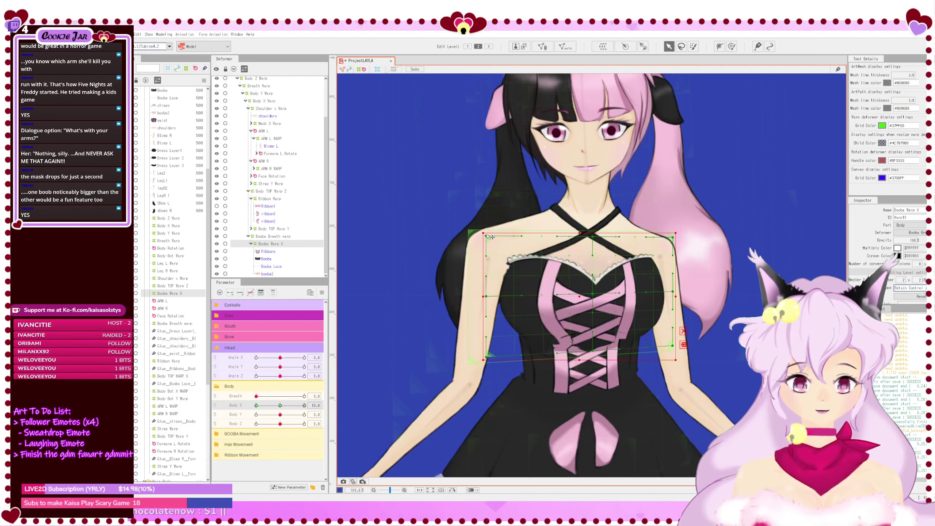
Step: Give the Booba Warp X perspective by spreading its near-side corners vertically and drawing its far-side corners closer together
drag(490, 236, 488, 227)
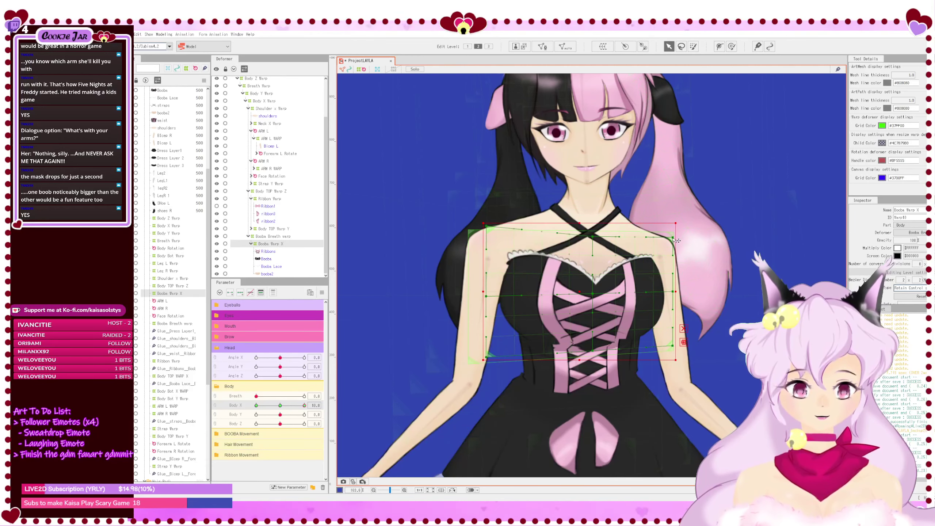
drag(676, 240, 677, 247)
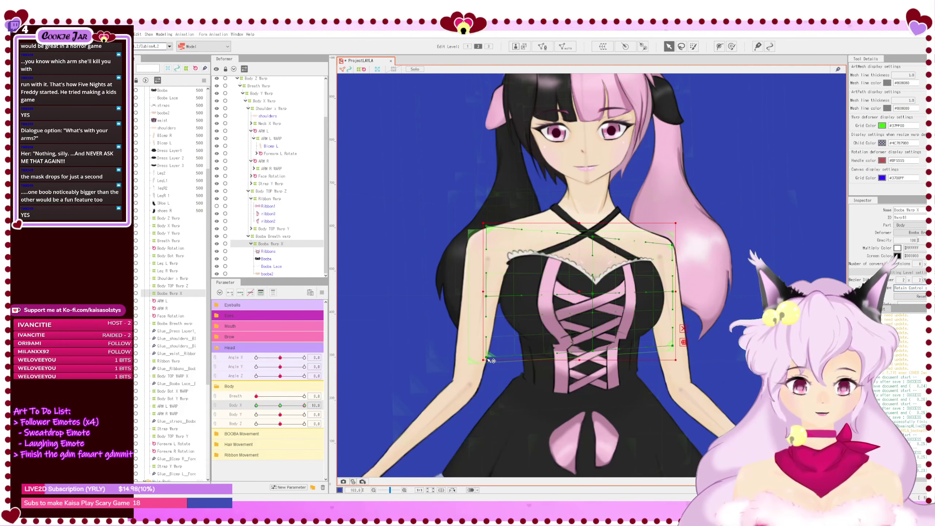
drag(491, 361, 492, 370)
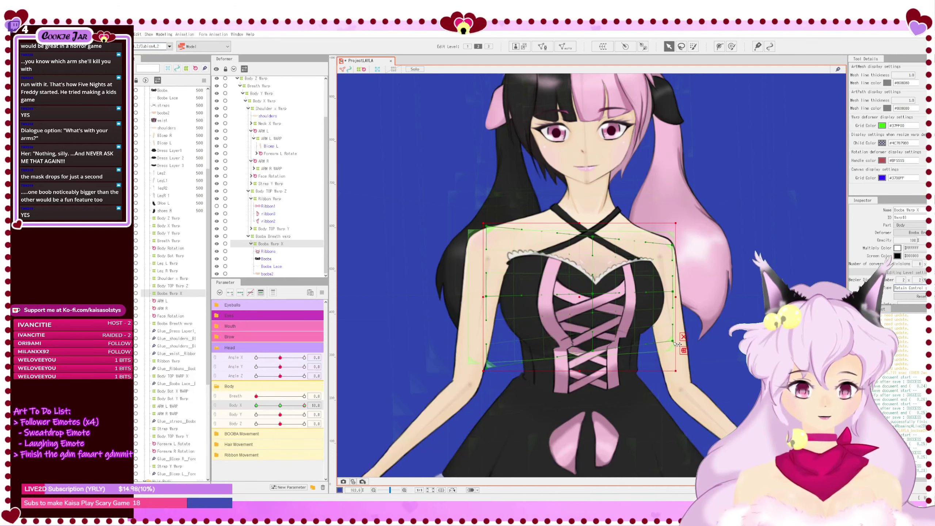
drag(675, 343, 674, 339)
Step: Show the canvas grid, level the middle row of the Booba Warp X and shift its centre point further in the turning direction
click(393, 70)
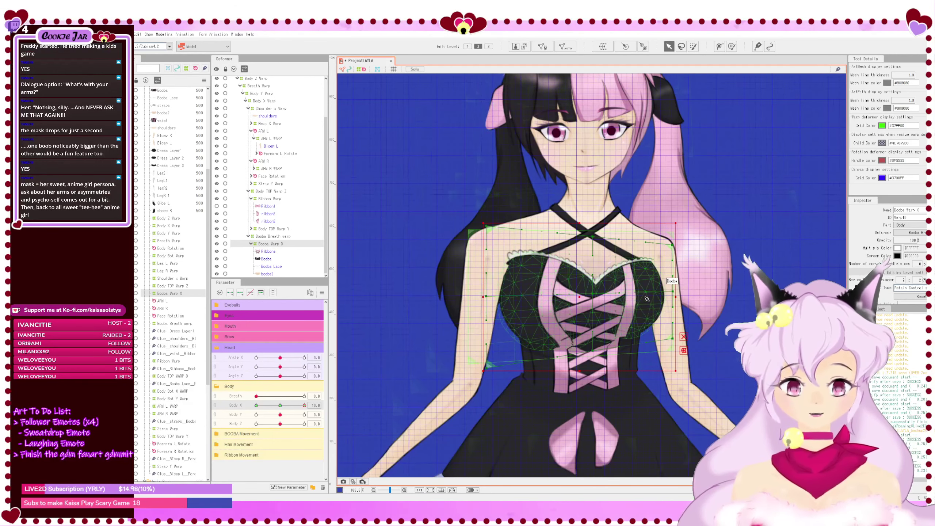
scroll(647, 299, up, 2)
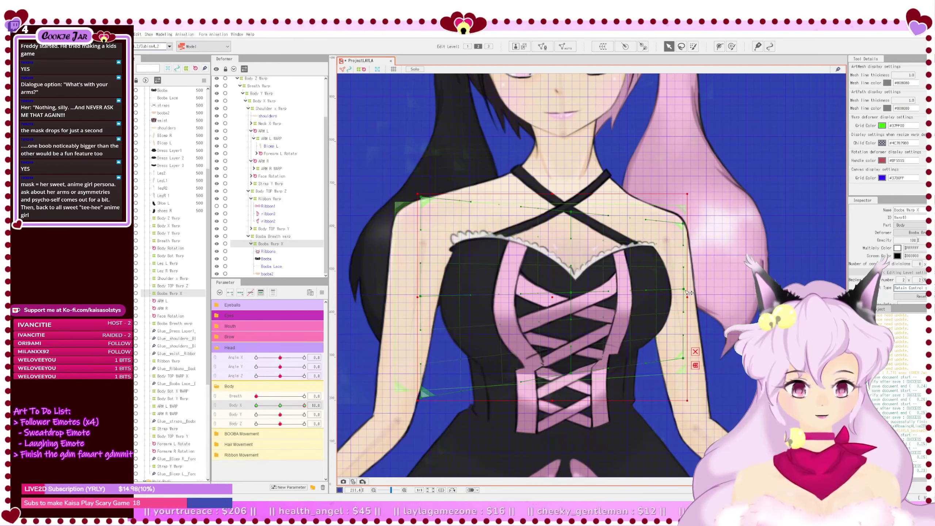
drag(686, 291, 684, 291)
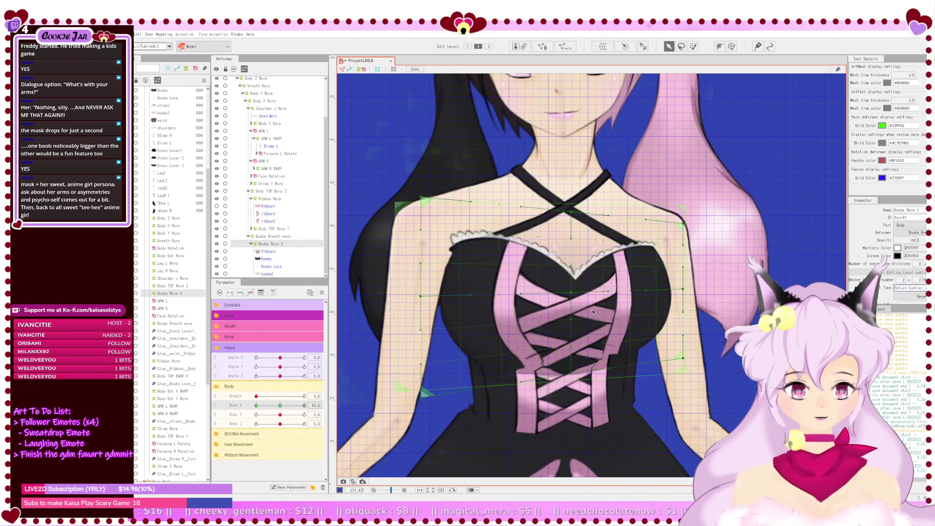
click(575, 294)
drag(575, 294, 595, 294)
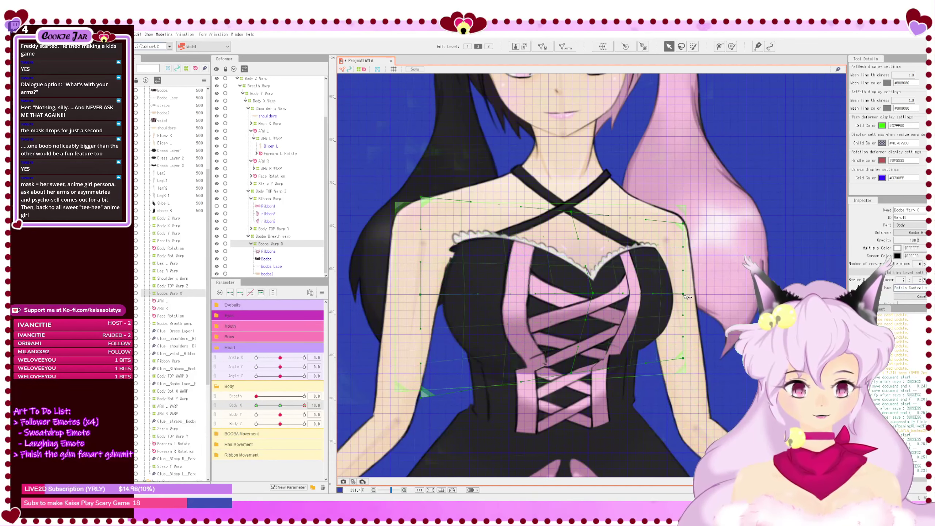
scroll(687, 297, down, 2)
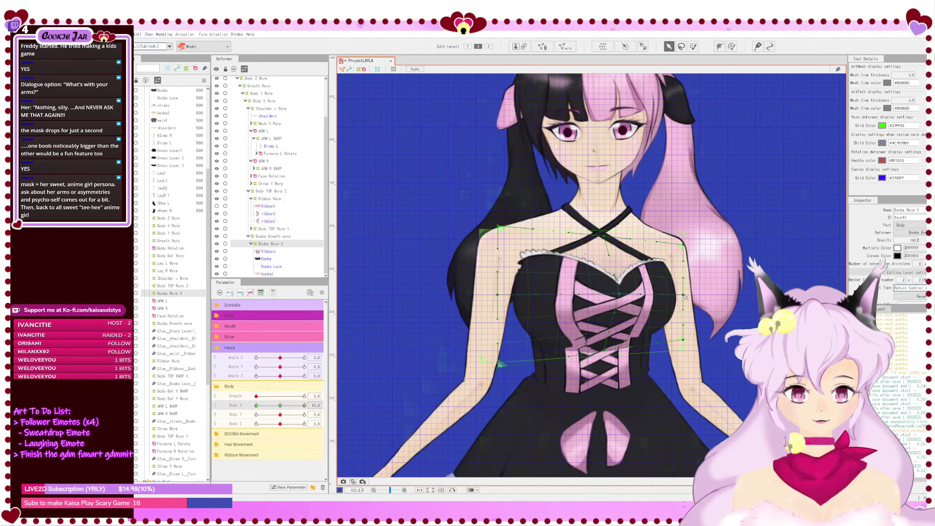
drag(685, 296, 671, 309)
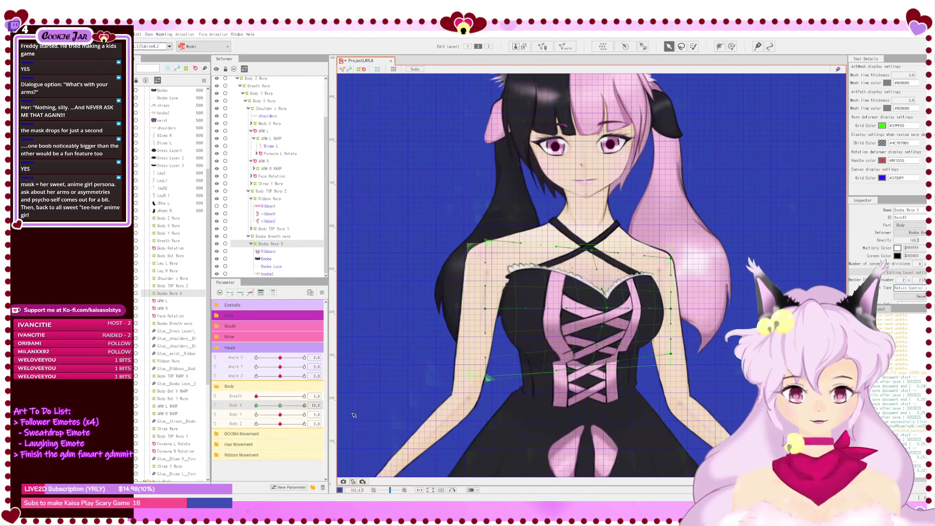
scroll(528, 275, up, 2)
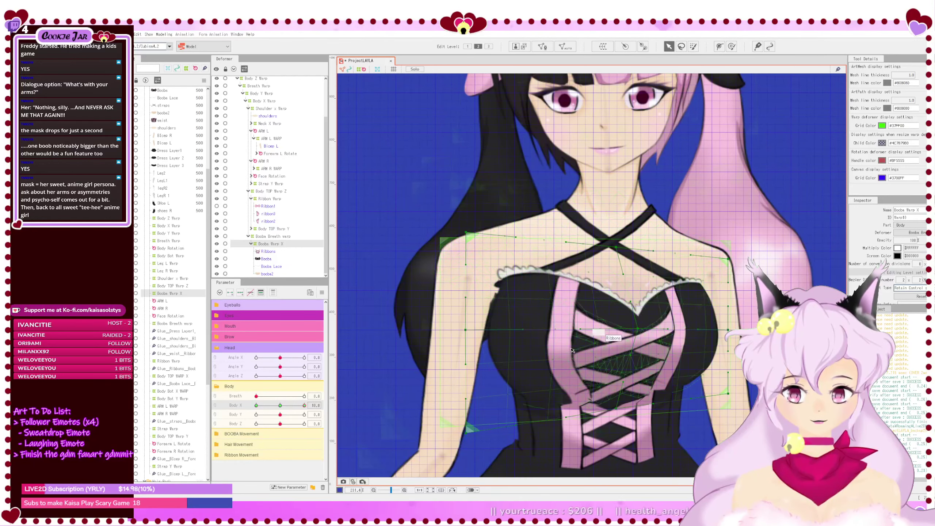
drag(698, 390, 662, 386)
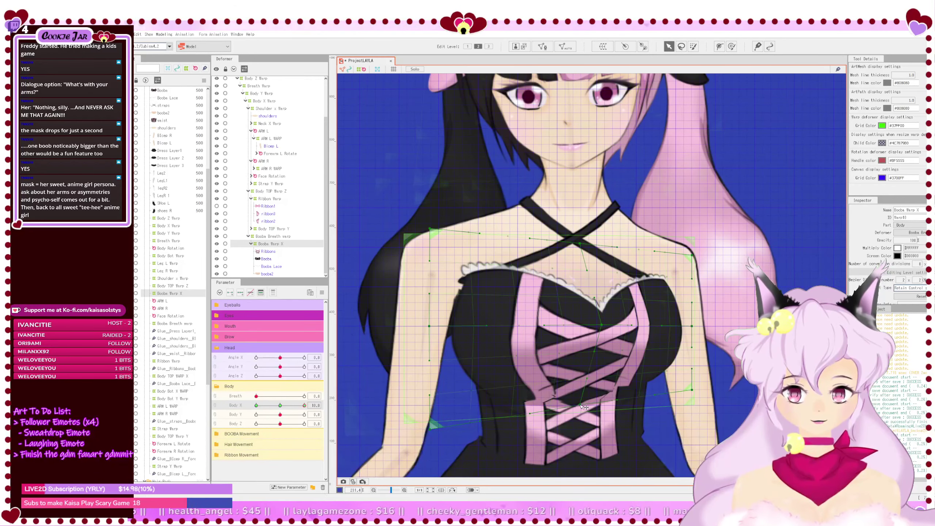
scroll(585, 407, down, 3)
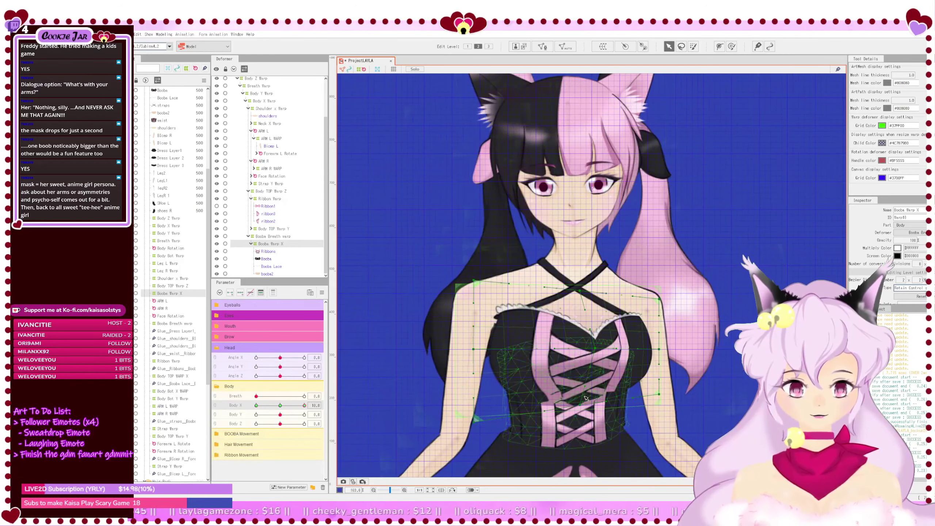
scroll(593, 311, up, 3)
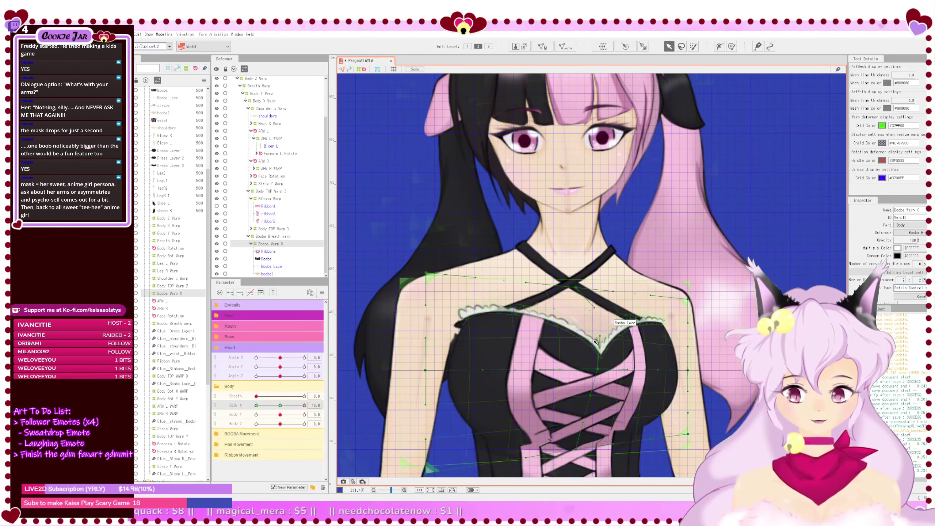
Step: Undo the recent perspective and shift edits of the Booba Warp X at Body X 10
scroll(544, 335, down, 3)
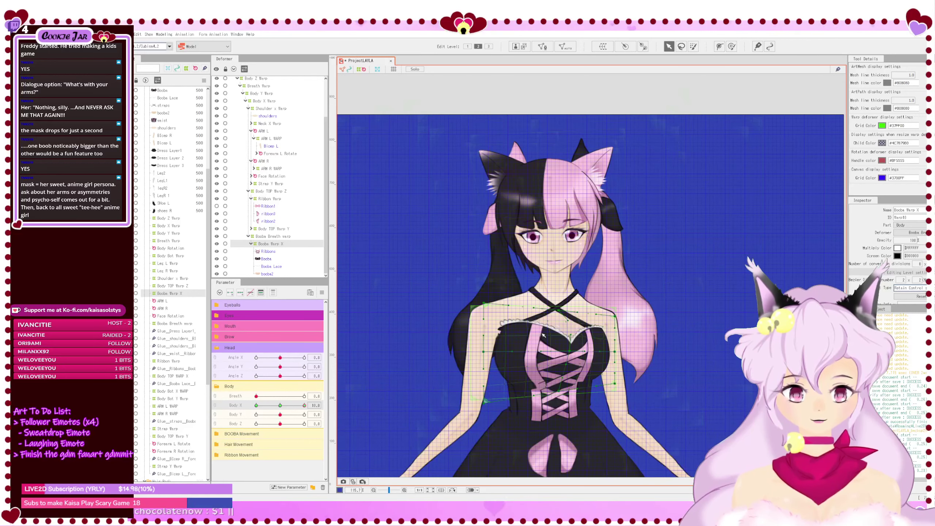
key(ctrl+z)
key(ctrl+z)
key(ctrl+z)
key(ctrl+z)
key(ctrl+z)
key(ctrl+z)
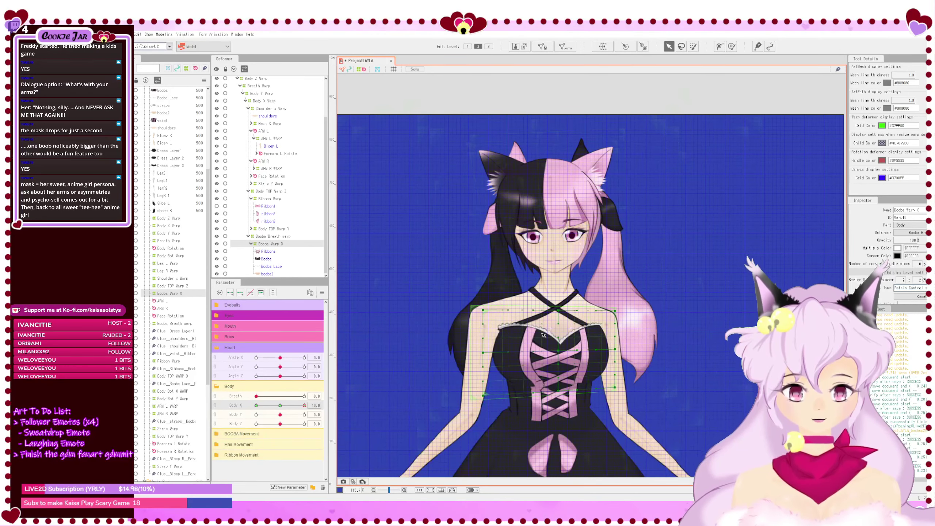
Step: Hide the canvas grid, then return Body X to 0 and clear the Booba Warp X's Body X keys
click(396, 71)
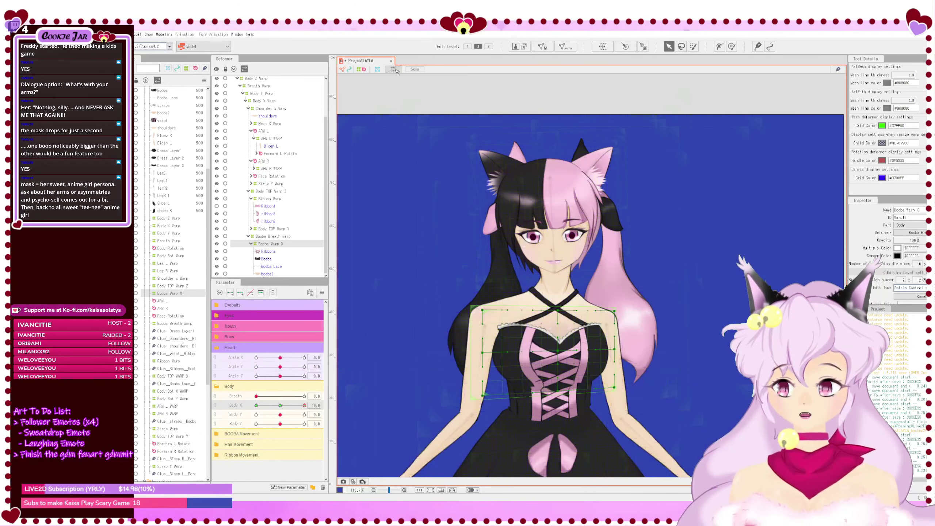
click(277, 406)
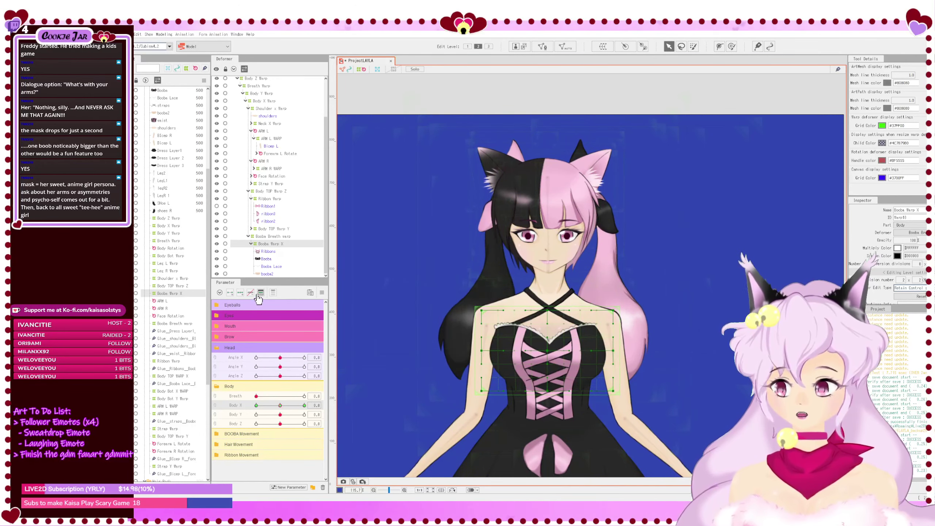
Step: Select the Body X Warp and preview the turn between Body X 0 and 10, finishing at 0
click(265, 100)
drag(280, 405, 306, 406)
mouse_move(681, 253)
mouse_down()
mouse_move(691, 226)
mouse_move(688, 238)
mouse_up()
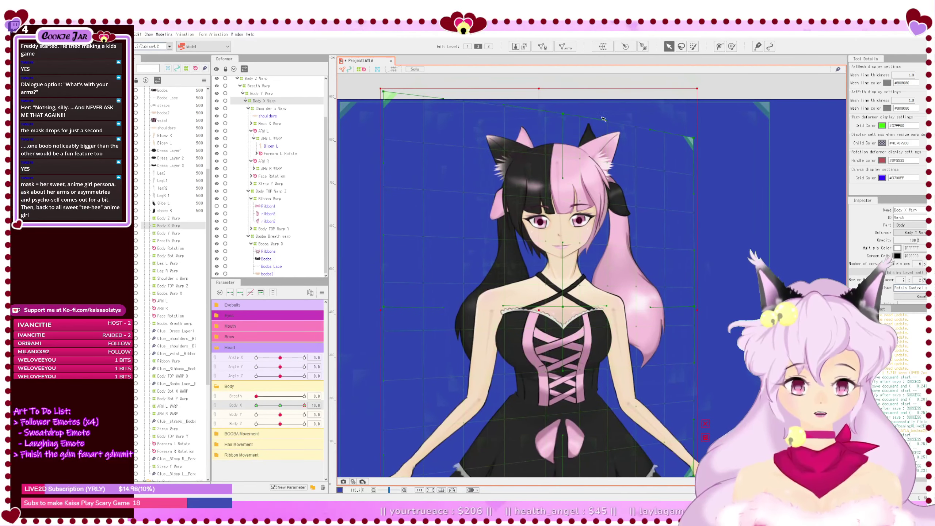
click(255, 406)
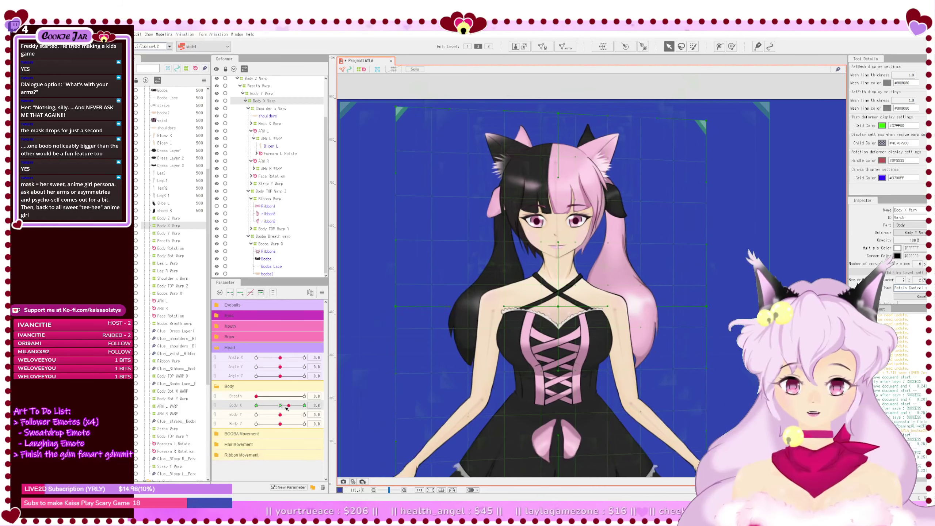
drag(254, 407, 352, 415)
scroll(423, 332, down, 3)
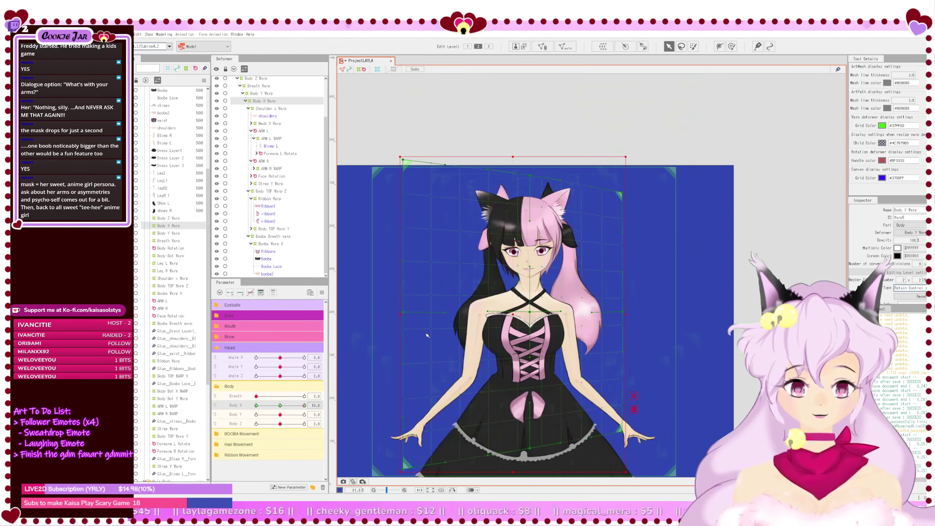
mouse_move(440, 322)
mouse_down()
mouse_move(465, 307)
mouse_move(455, 311)
mouse_up()
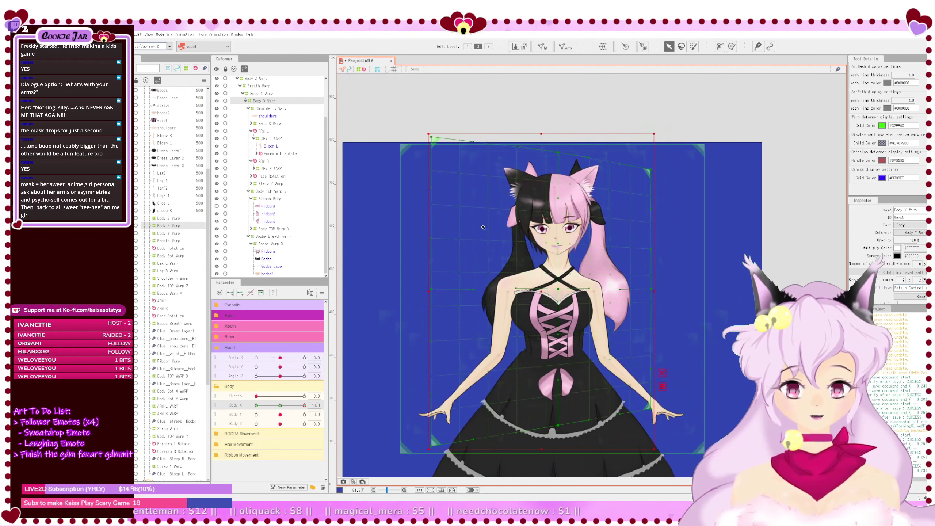
click(280, 405)
Step: Tidy the deformer tree under the Body X Warp by collapsing the Shoulder x Warp and Ribbon Warp branches
scroll(264, 118, up, 2)
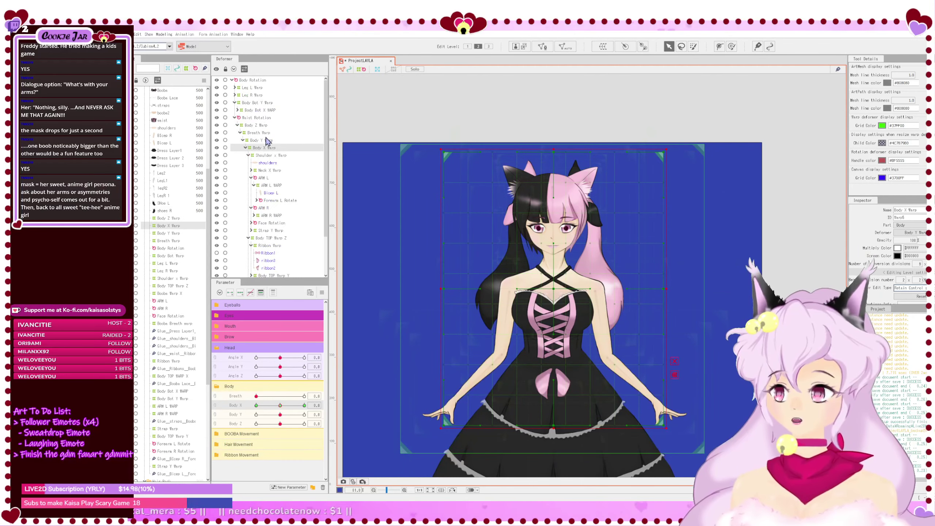
click(249, 156)
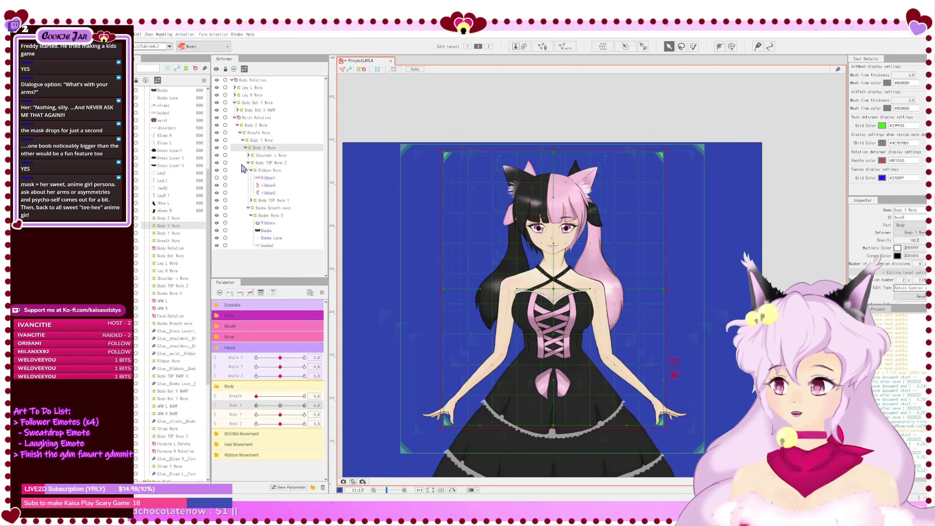
click(248, 162)
click(248, 171)
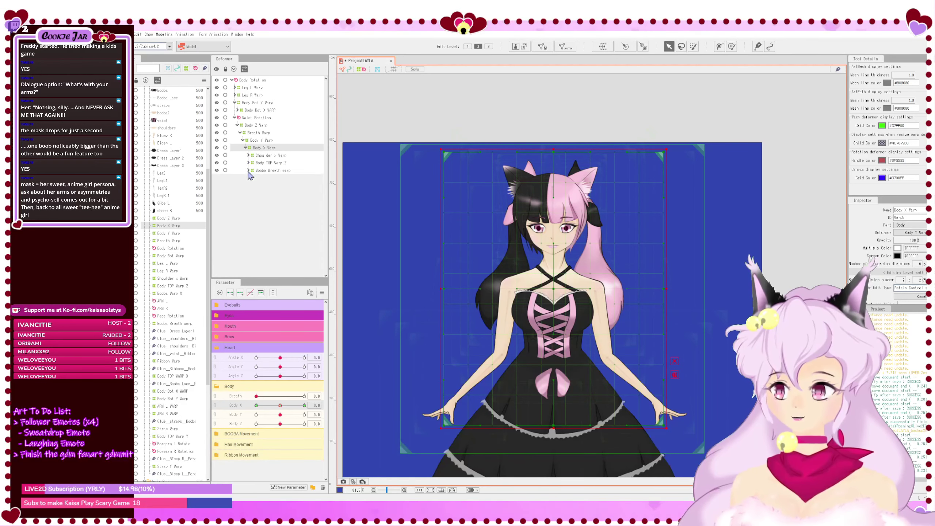
click(249, 171)
click(250, 163)
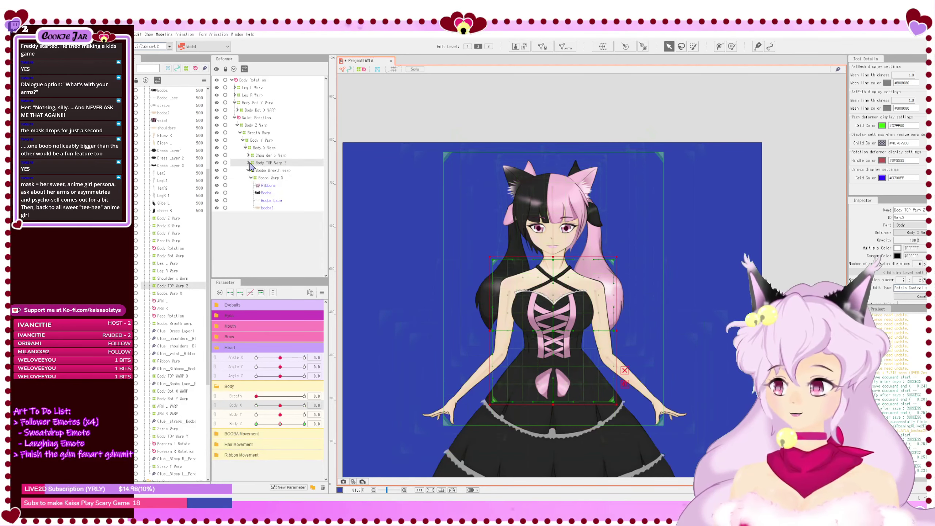
click(248, 162)
click(254, 171)
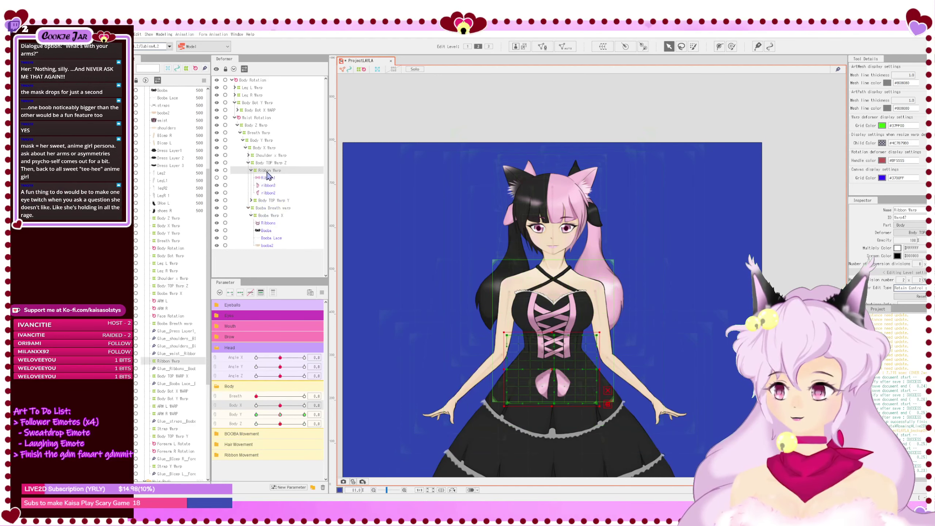
click(251, 171)
Step: Delete the Body TOP Warp Y deformer under Body TOP Warp Z, keeping its child warp
click(273, 178)
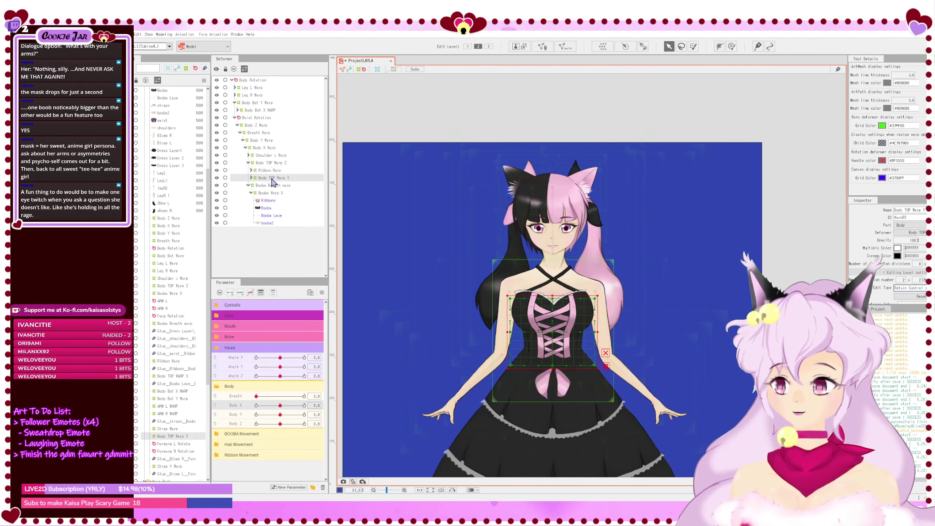
click(251, 178)
key(Delete)
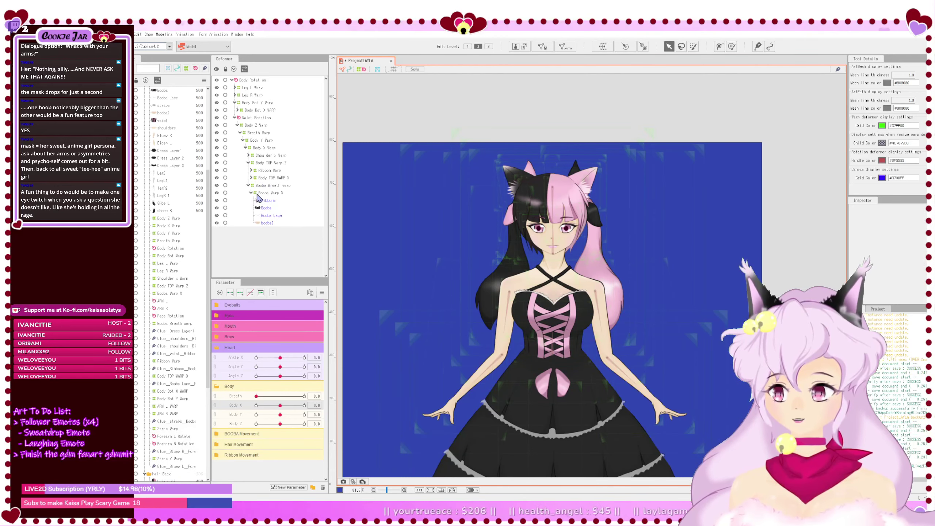
Step: Collapse the Booba Warp X and Booba Breath warp branches and save the project
click(257, 194)
click(251, 193)
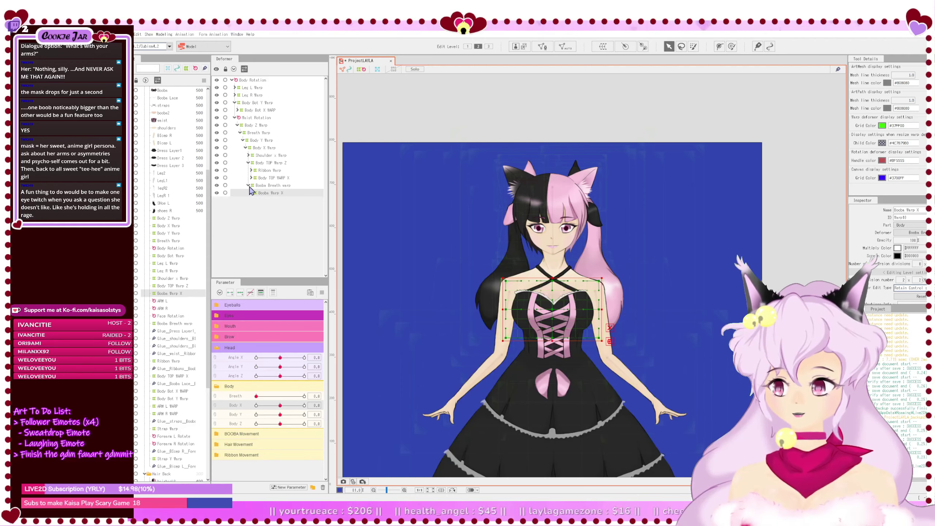
click(249, 185)
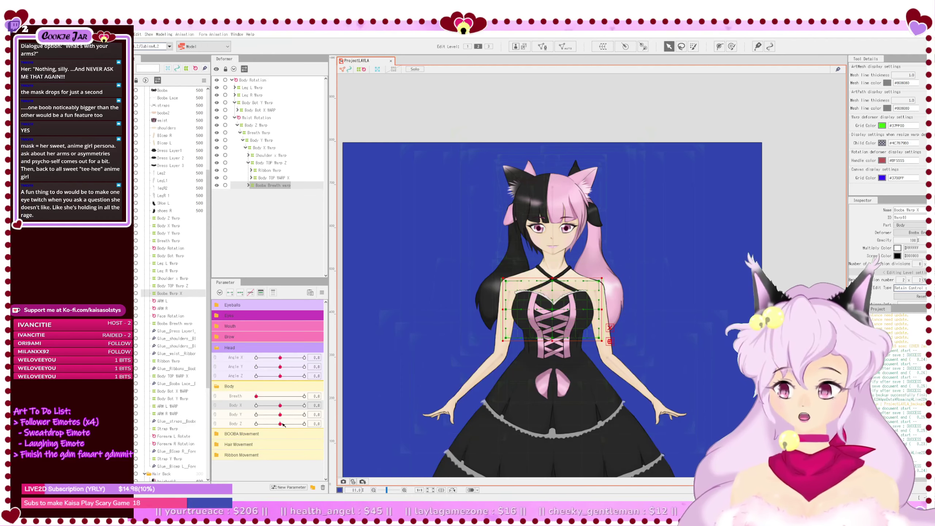
Step: Check the whole body's turn by moving Body X between 0 and 10, finishing at 0
mouse_move(280, 414)
mouse_down()
mouse_move(305, 416)
mouse_move(256, 416)
mouse_move(280, 416)
mouse_up()
drag(280, 406, 325, 415)
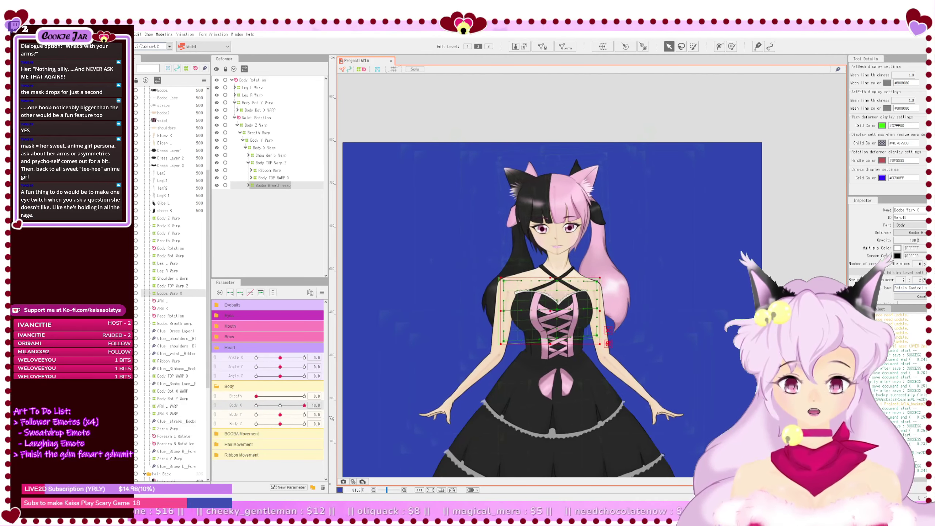
mouse_move(304, 405)
mouse_down()
mouse_move(277, 405)
mouse_move(297, 412)
mouse_up()
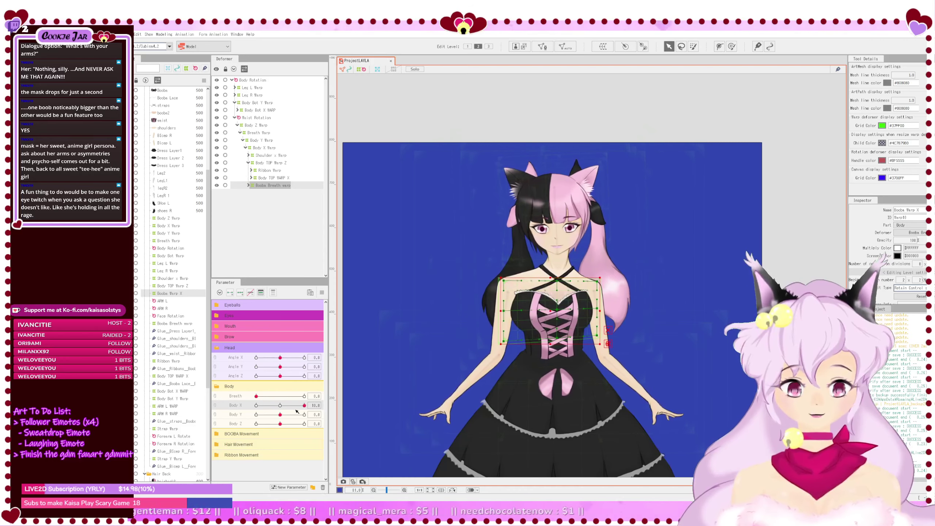
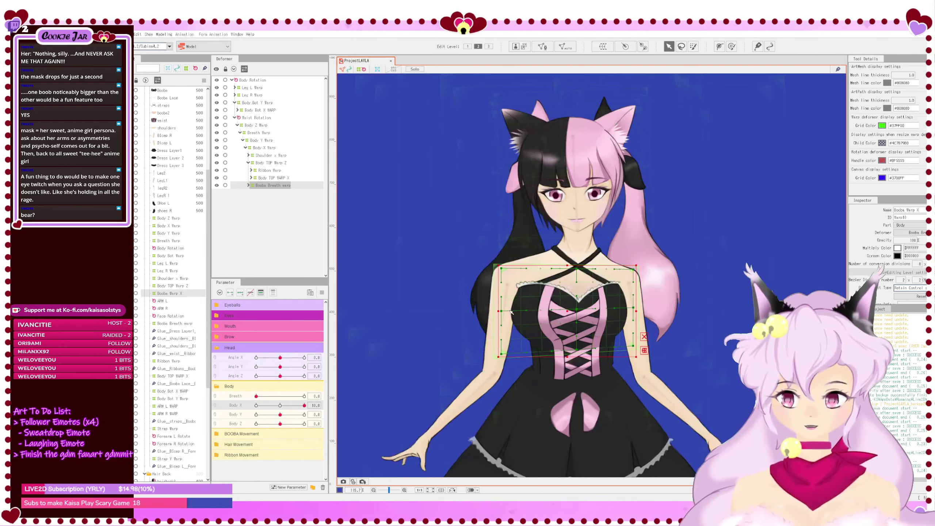
scroll(513, 312, up, 2)
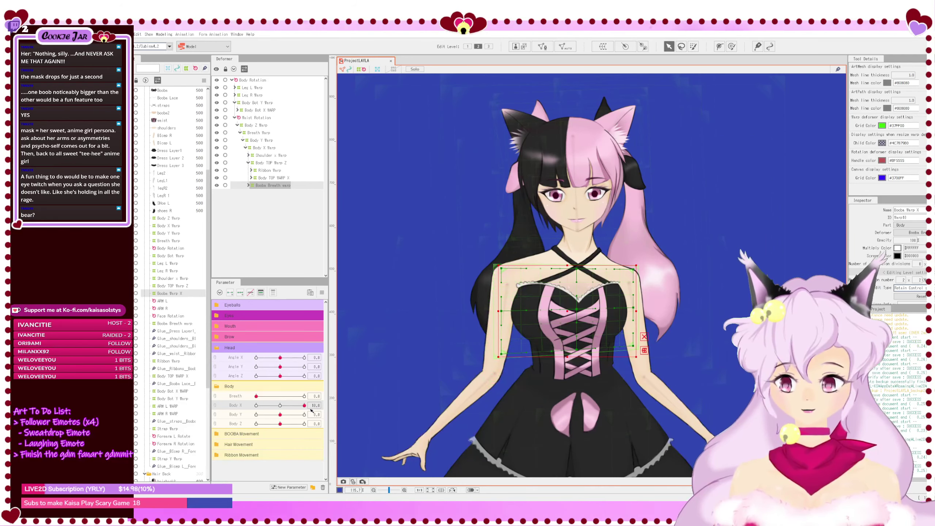
drag(305, 406, 273, 408)
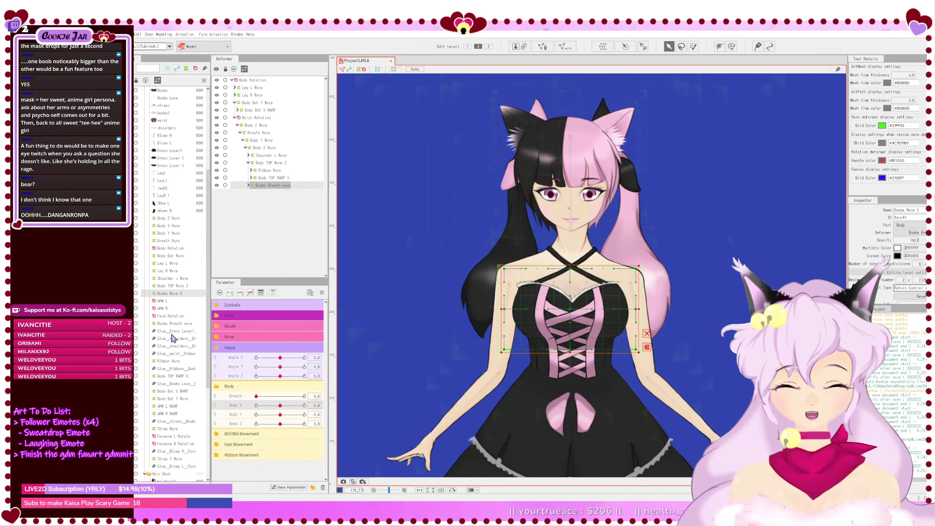
drag(281, 405, 313, 412)
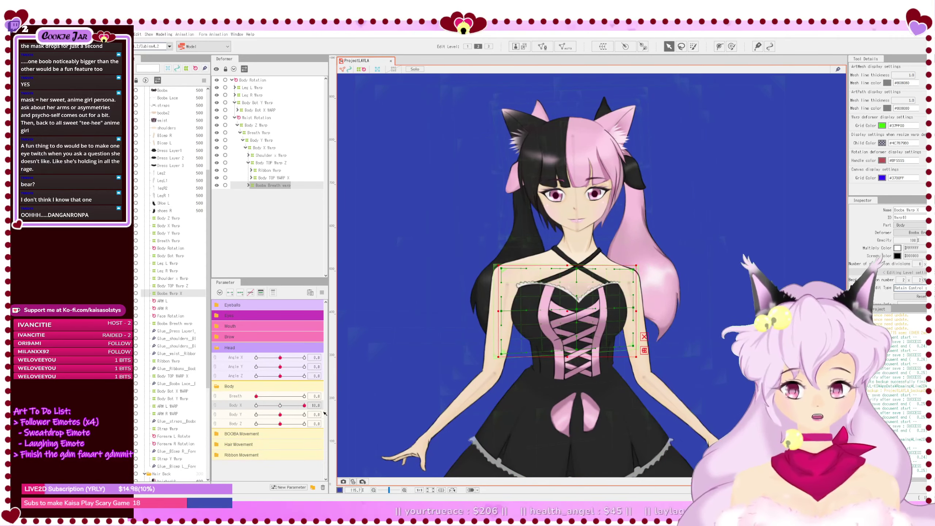
click(281, 405)
Step: Rename the Body TOP WARP X deformer, which holds the waist mesh, to Waist Warp and save the project
click(275, 177)
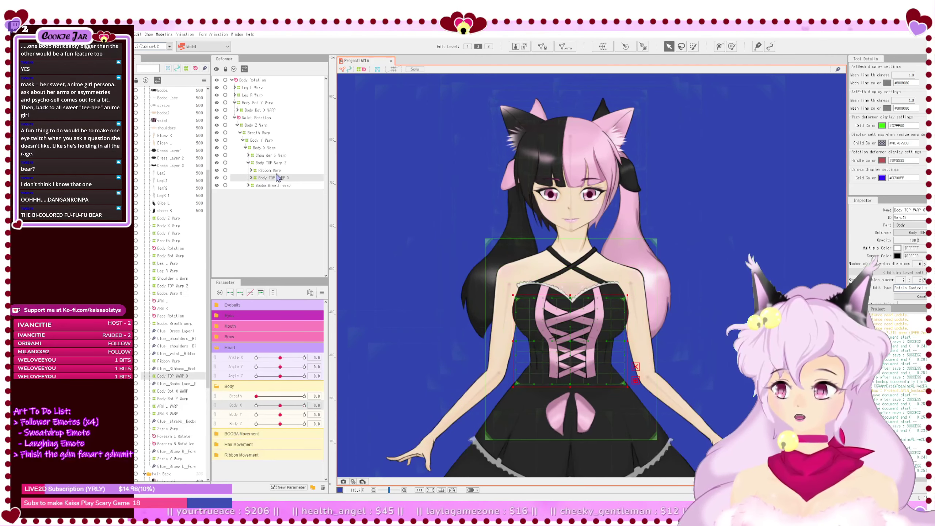
click(251, 178)
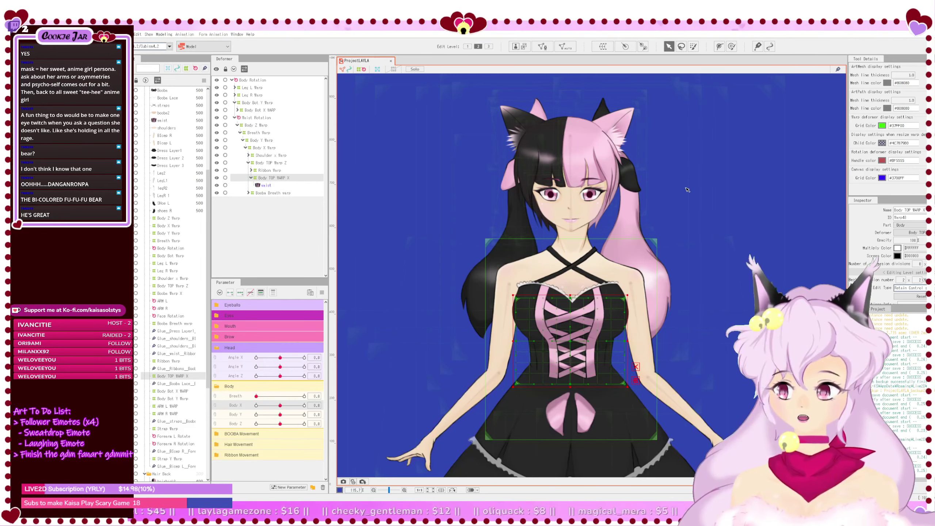
click(269, 165)
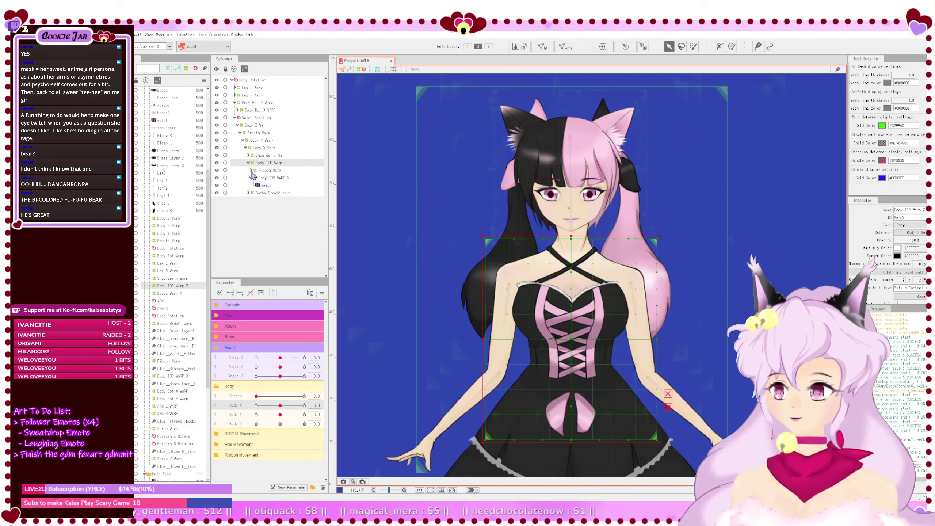
click(266, 178)
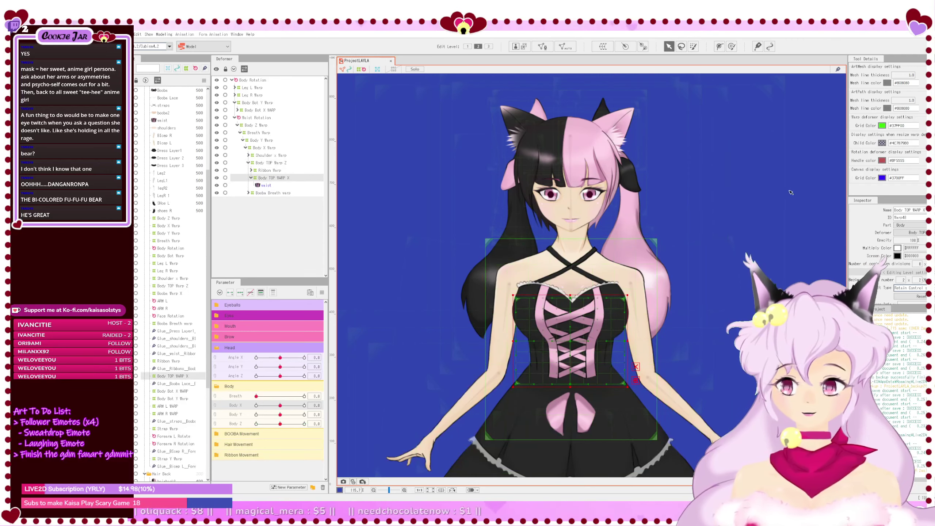
double_click(924, 210)
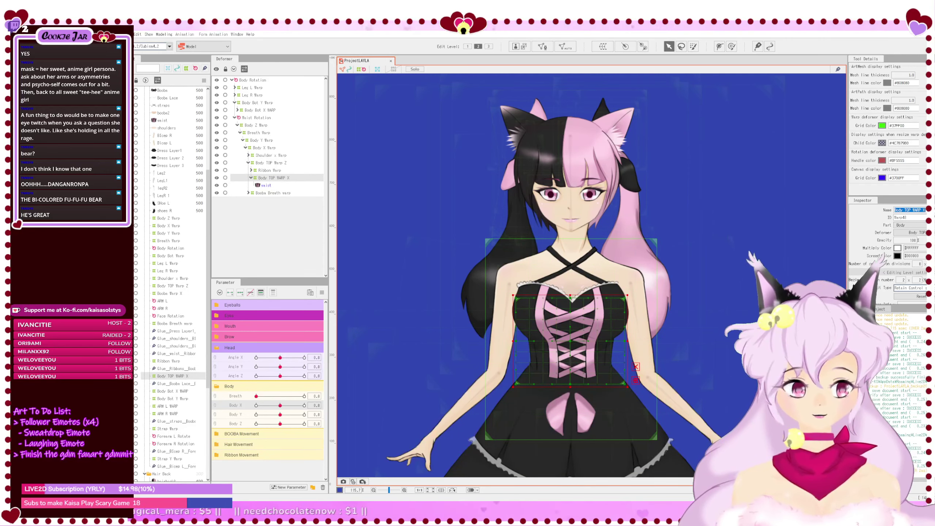
text(Wait)
key(BackSpace)
text(st Warp)
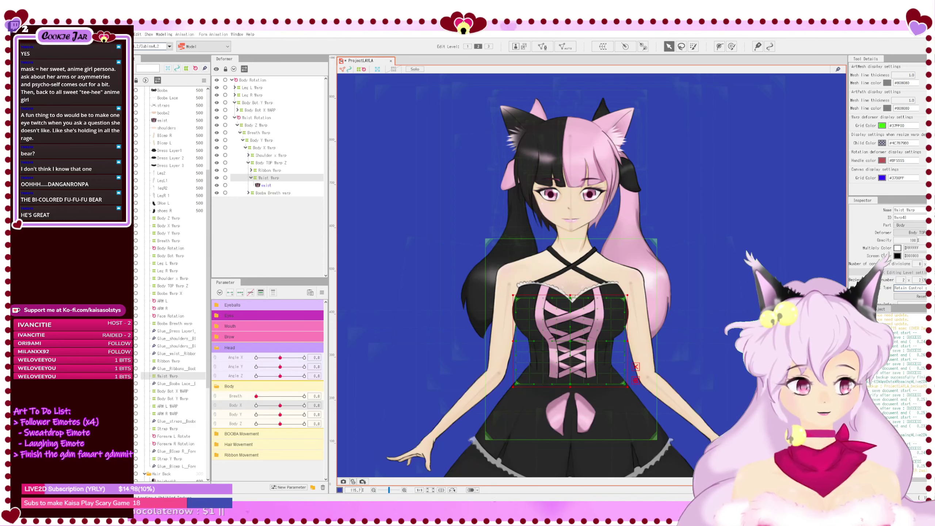
key(ctrl+s)
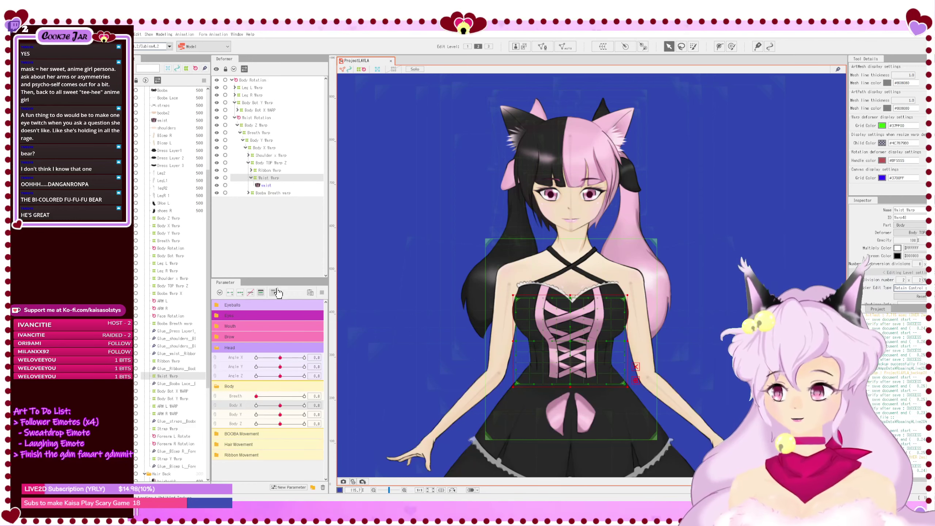
Step: Inspect the Ribbon Warp's parameter keys and the ribbon parts nested inside it
click(271, 171)
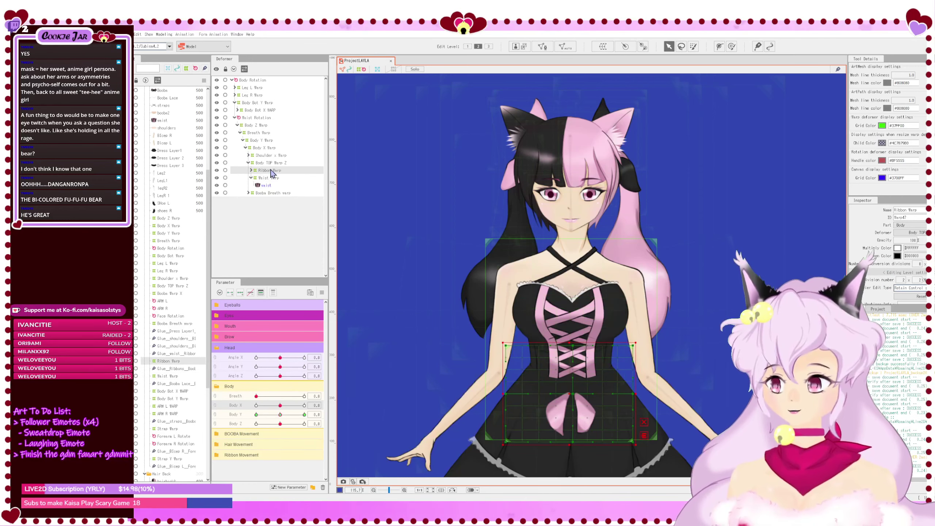
click(250, 170)
click(251, 171)
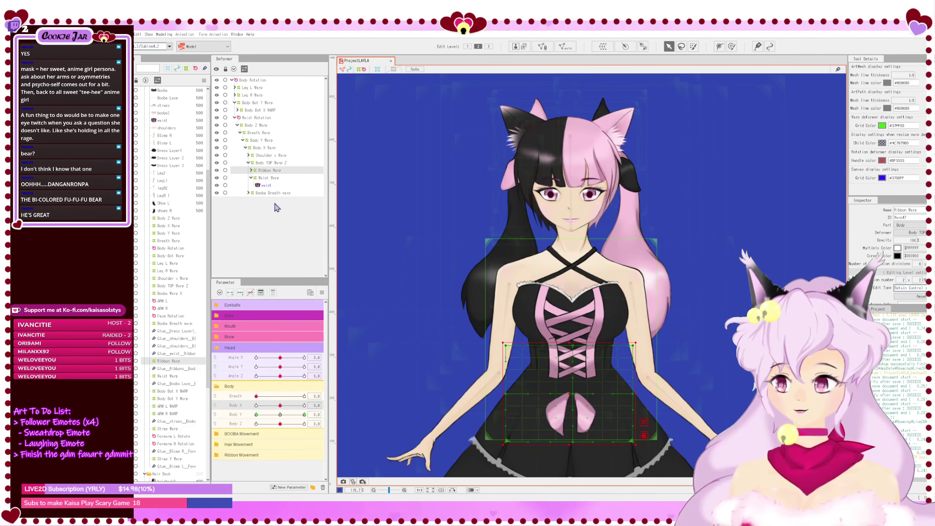
Step: Inspect Body TOP Warp Z at Body Z 10, along with the Waist Warp and the dress layers nested under Body Bot Y Warp
click(272, 164)
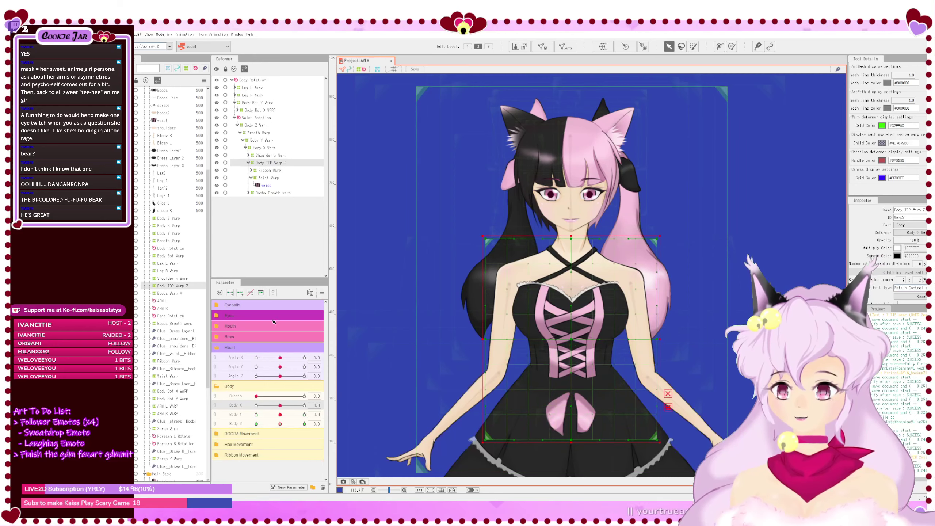
drag(280, 425, 322, 440)
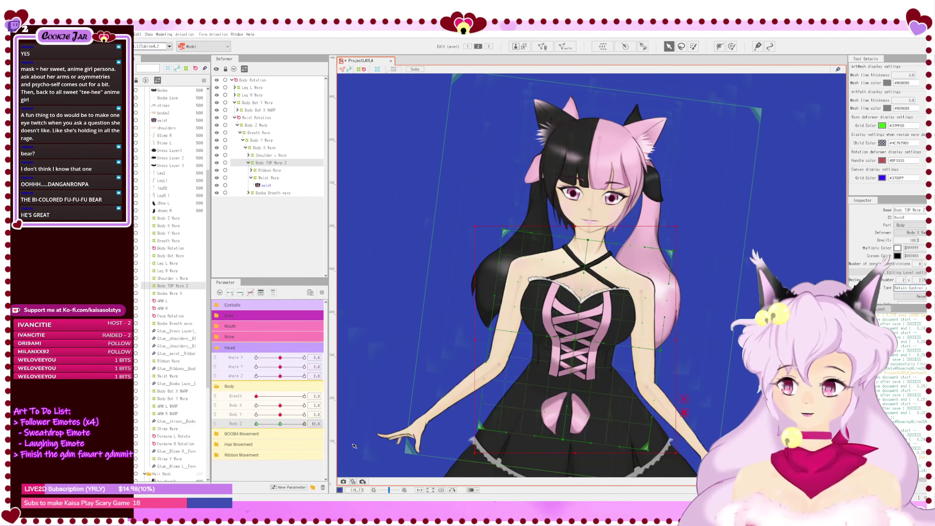
click(237, 111)
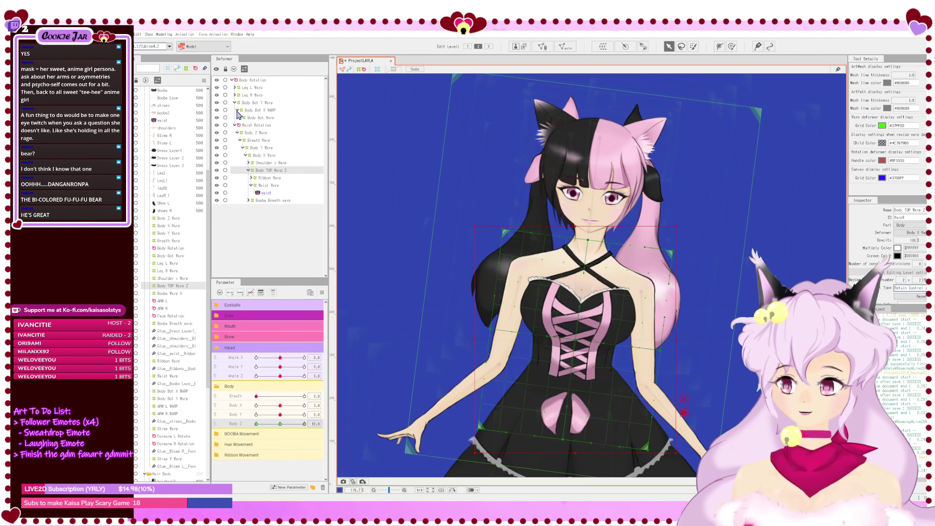
click(240, 118)
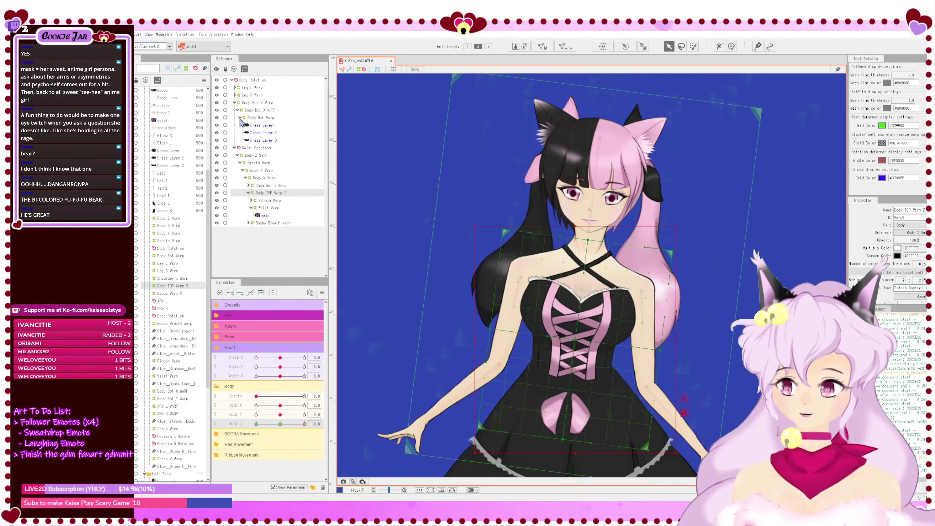
click(258, 103)
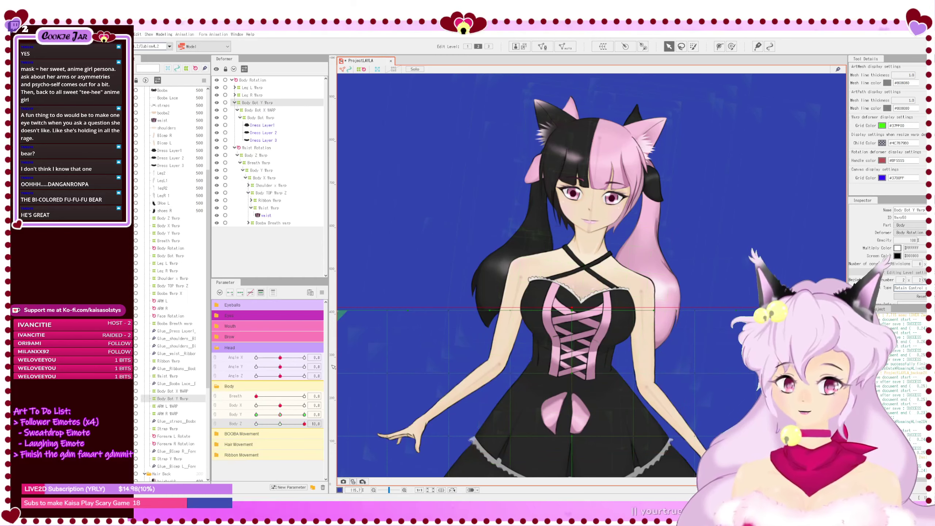
click(270, 193)
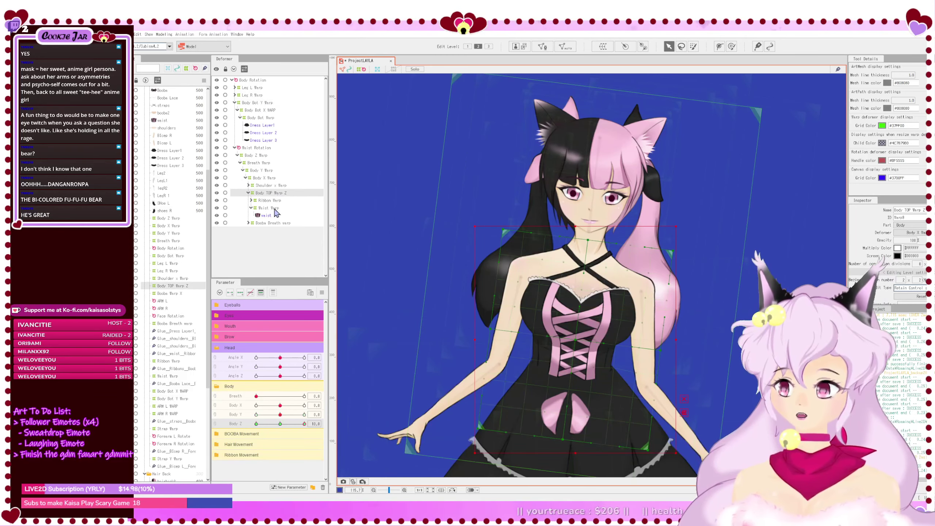
click(274, 209)
Step: Check the Waist Warp at Body Z -10 and Body X -10, return both parameters to 0 and save the project
drag(305, 424, 256, 424)
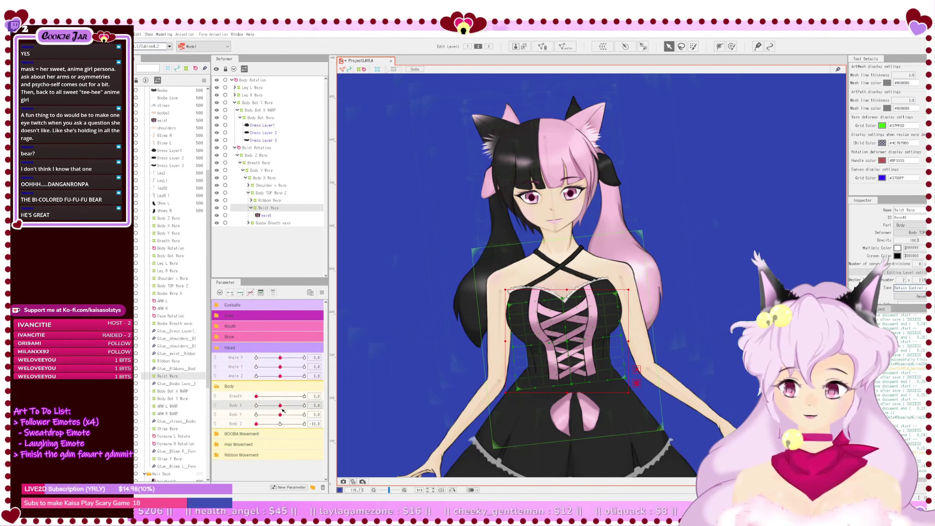
click(281, 424)
drag(280, 406, 236, 407)
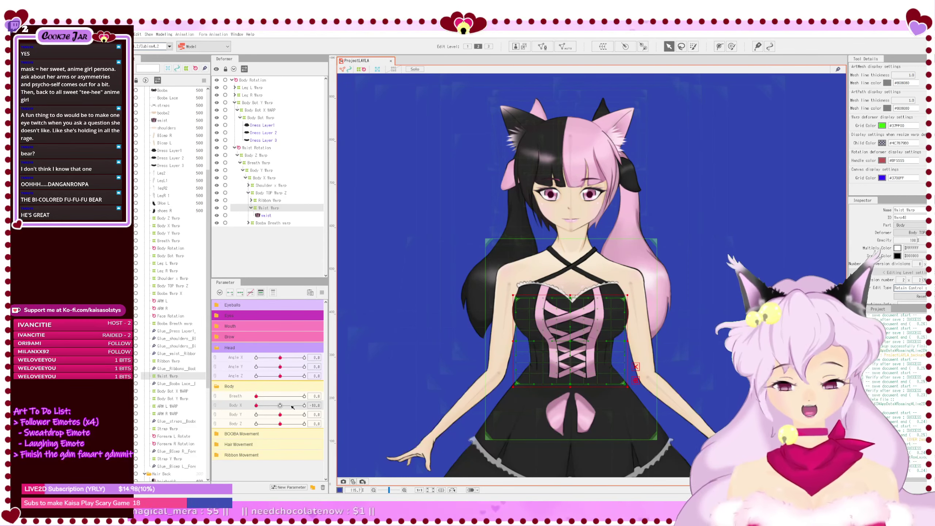
click(280, 405)
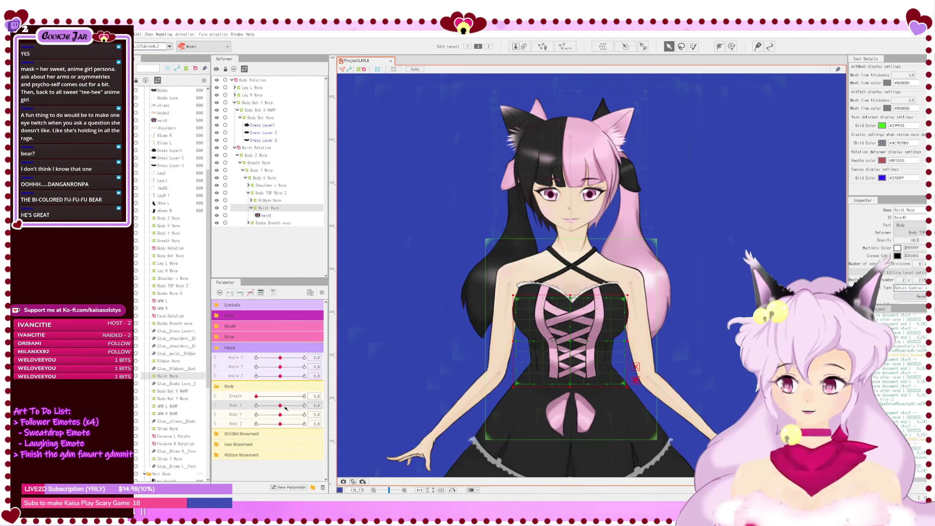
key(ctrl+s)
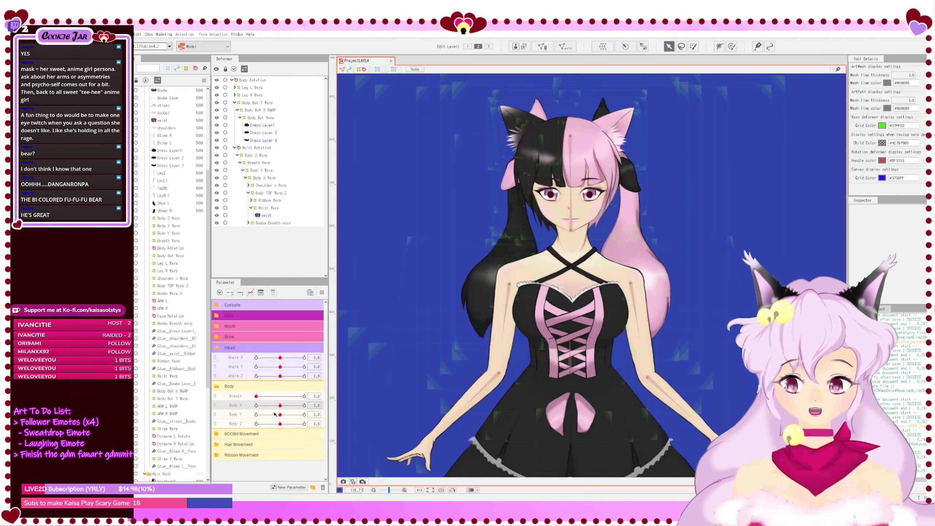
Step: At Body X 10, collapse the Body Bot Y Warp and Body TOP Warp Z branches and expand the Booba Breath warp down to Booba Warp X's contents
drag(280, 406, 304, 405)
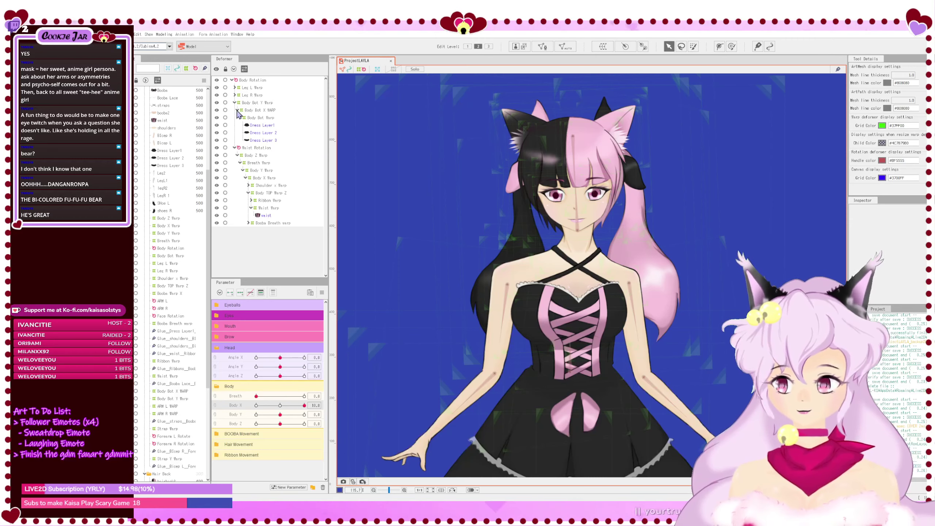
click(234, 102)
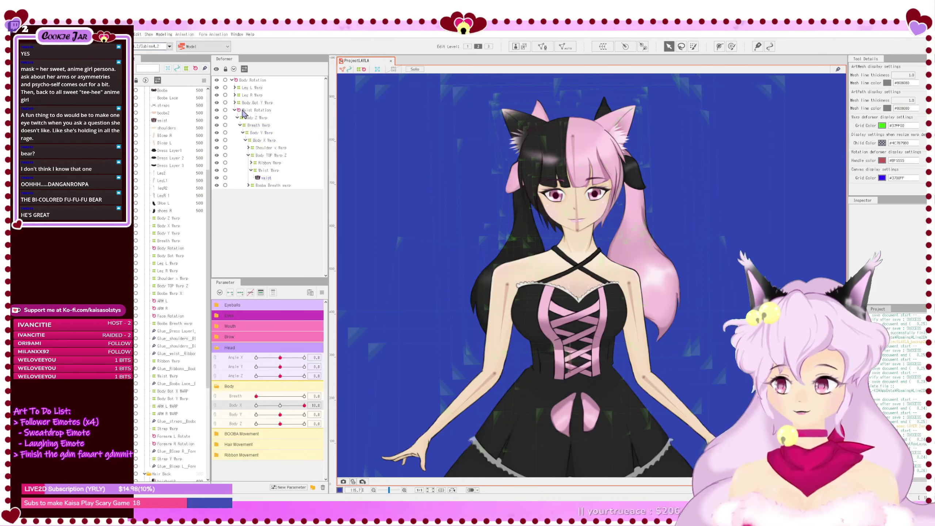
click(274, 148)
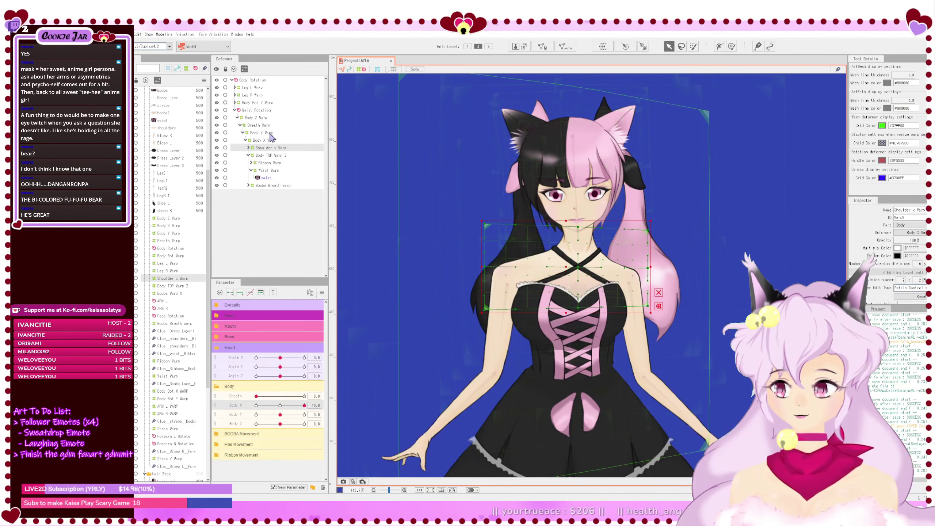
click(255, 157)
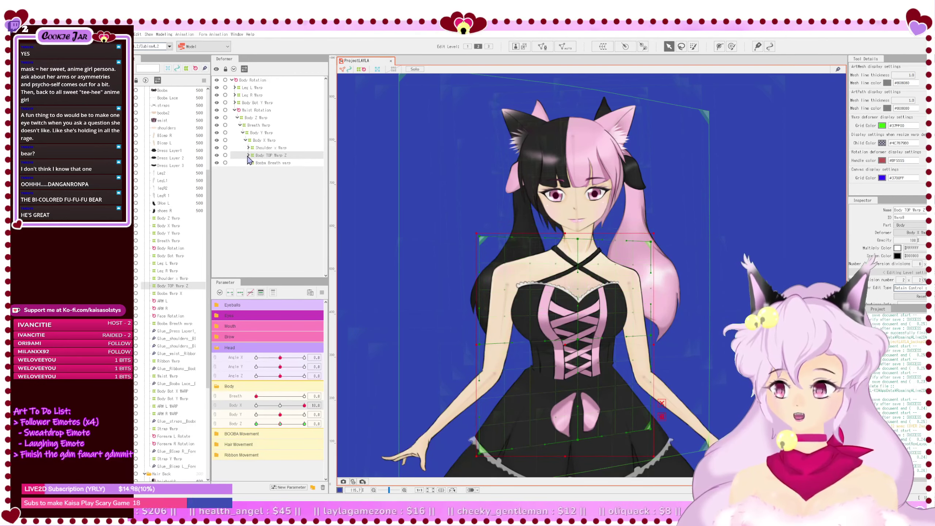
click(248, 155)
click(255, 163)
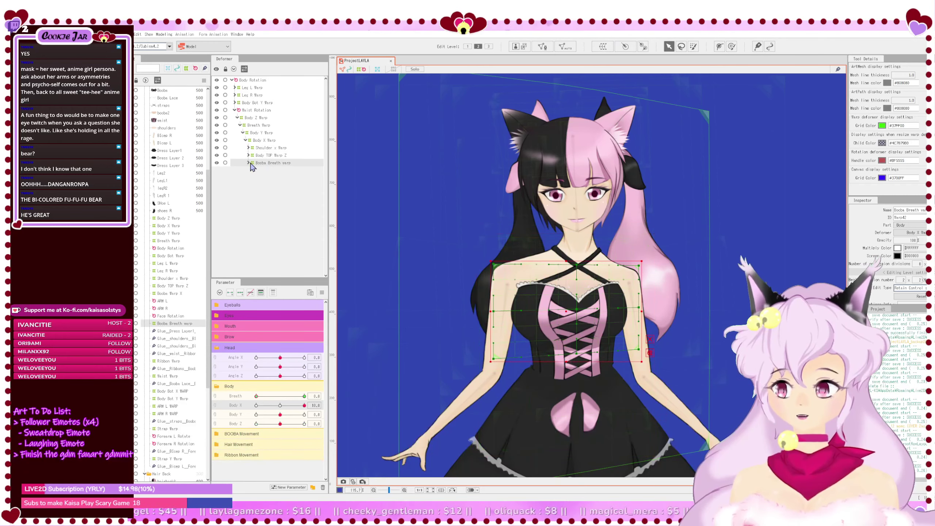
click(249, 163)
click(255, 170)
click(251, 170)
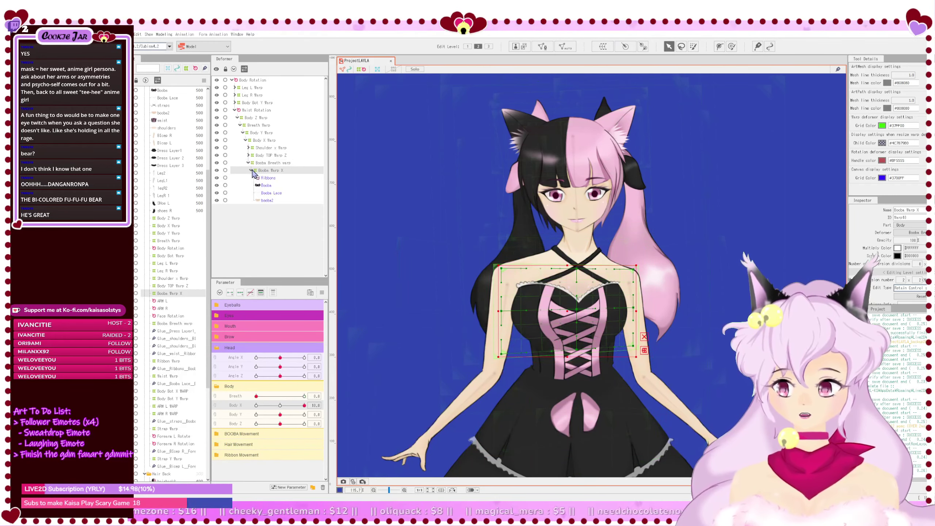
Step: Add three Body X keys to Booba Warp X and set Body X to 10 for shaping
click(280, 405)
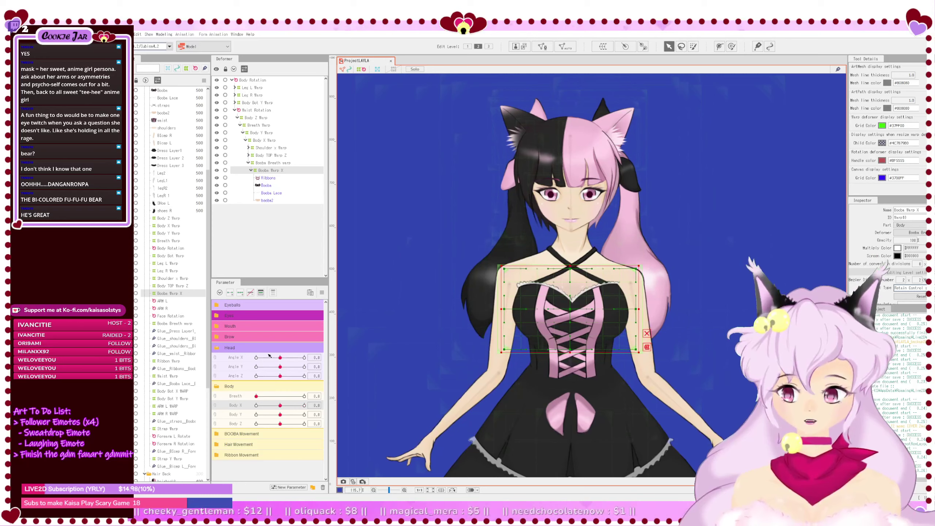
click(240, 292)
click(304, 405)
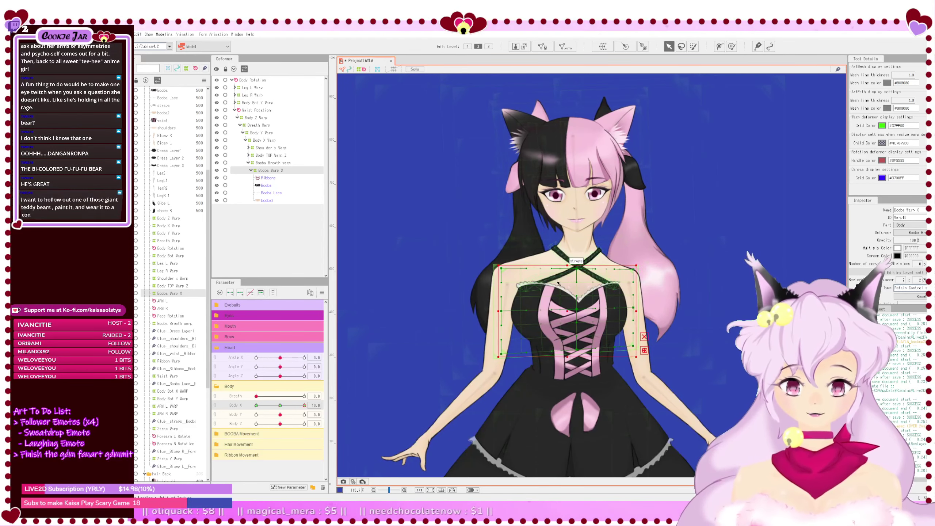
Step: Try shifting the centre control point of Booba Warp X sideways toward the pink-haired side, with and without the grid shown, undoing each attempt
scroll(588, 300, up, 2)
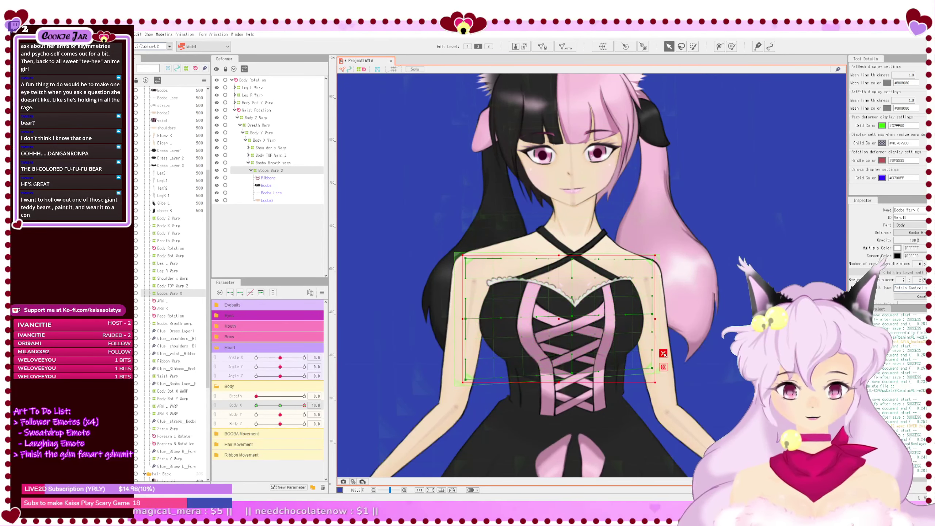
drag(577, 326, 596, 318)
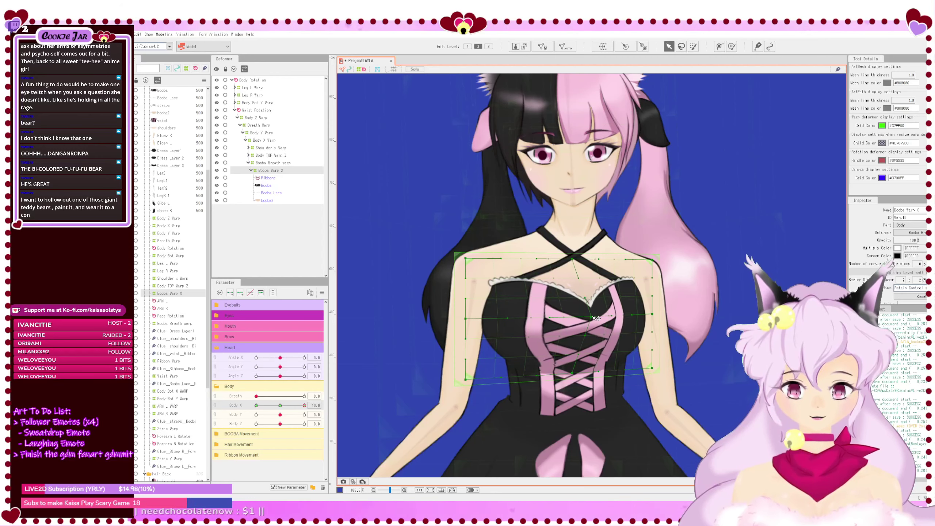
key(ctrl+z)
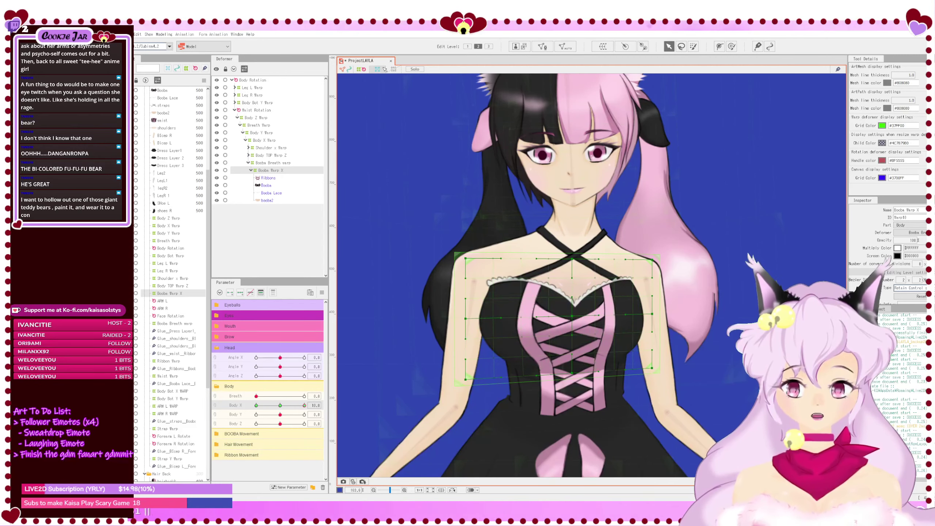
click(393, 70)
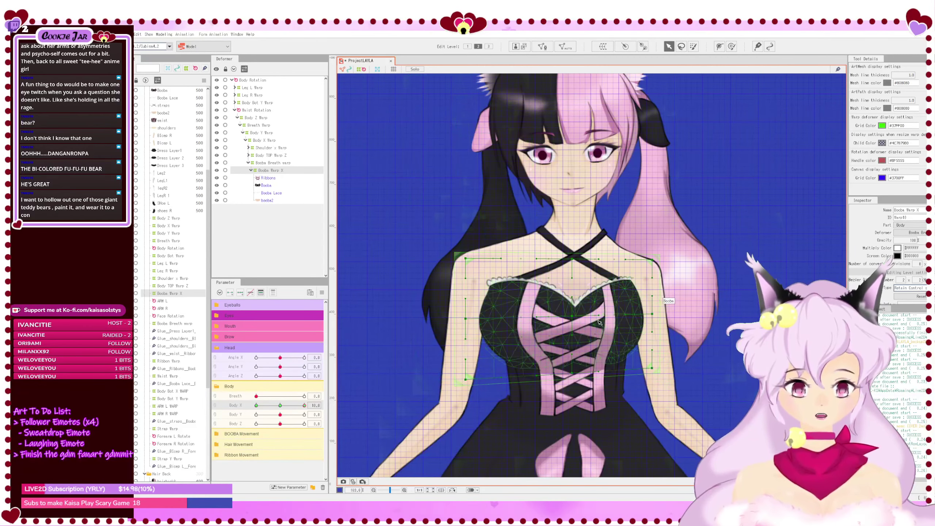
drag(574, 318, 599, 316)
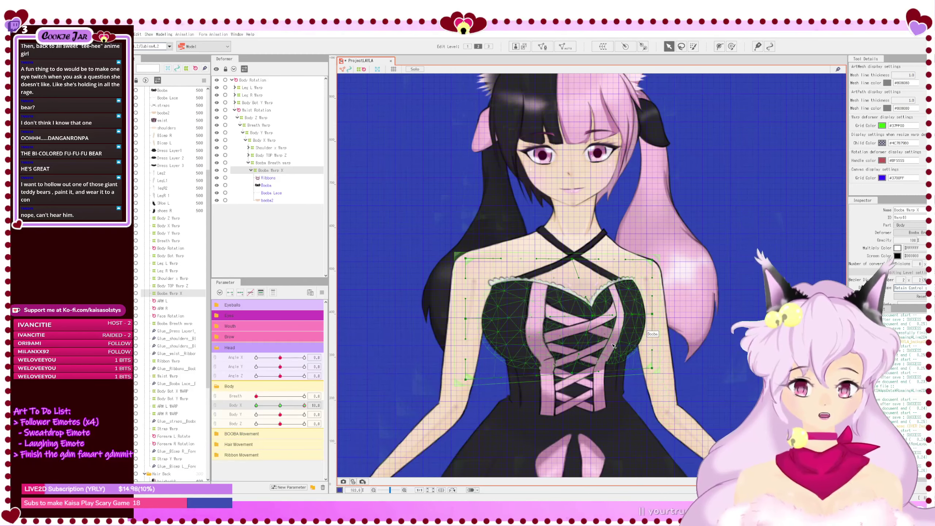
key(ctrl+z)
drag(575, 319, 586, 320)
key(ctrl+z)
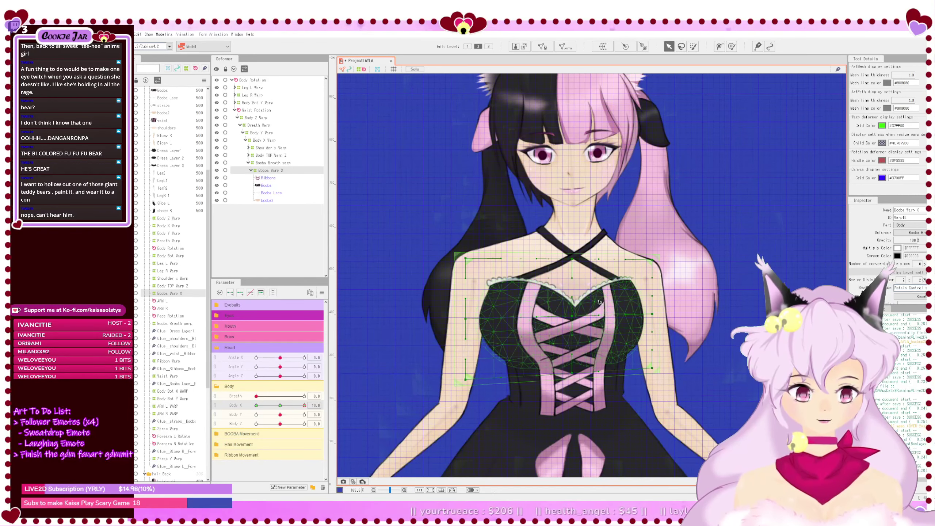
click(393, 69)
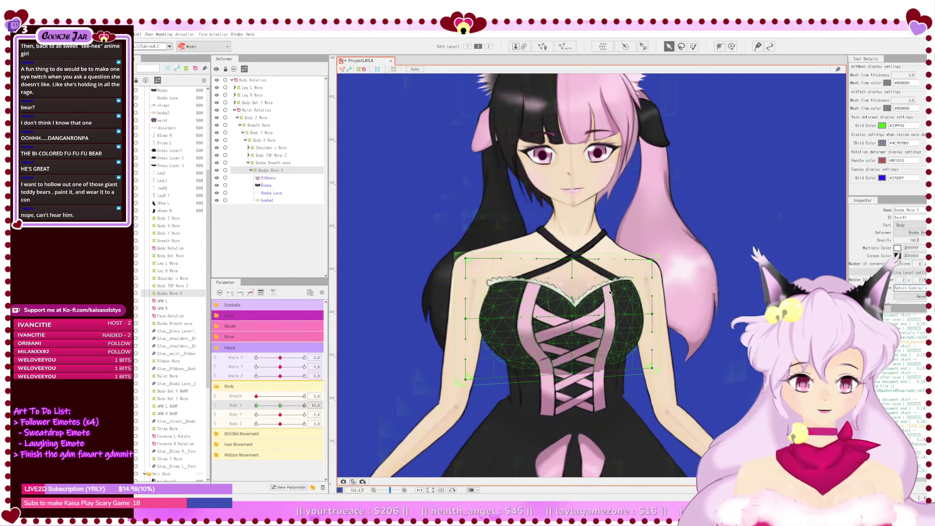
Step: Shift the control point columns on the pink-haired half of Booba Warp X slightly inward at Body X 10
drag(581, 239, 696, 383)
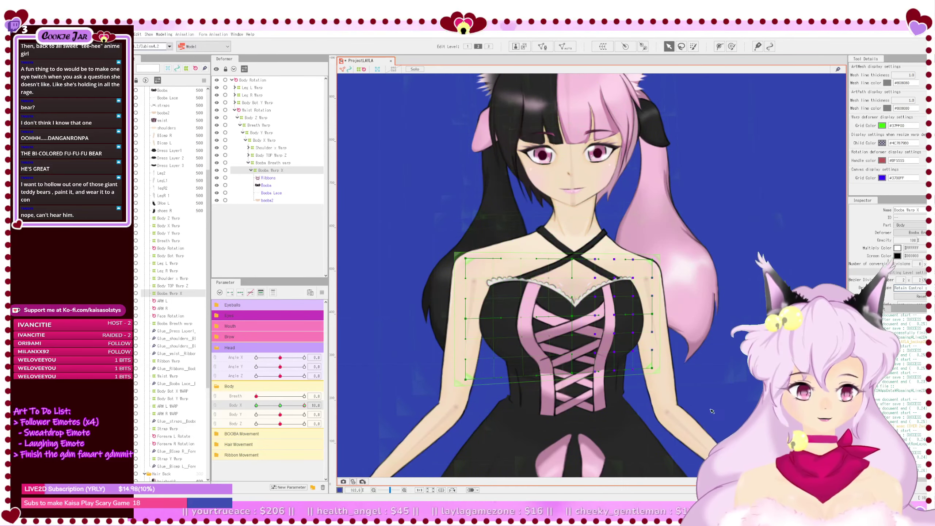
drag(614, 261, 693, 379)
drag(632, 260, 679, 381)
drag(650, 260, 648, 260)
drag(632, 231, 652, 280)
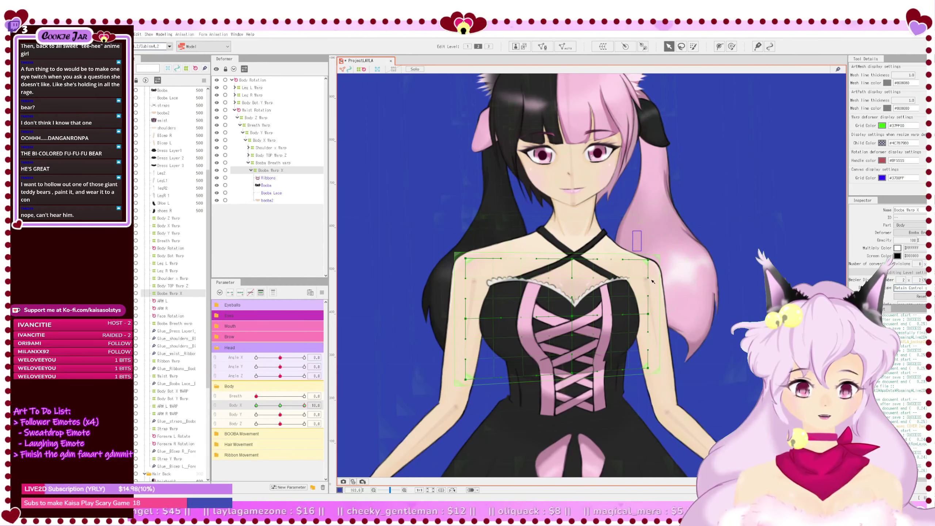
Step: Nudge the control point columns on the black-haired half of Booba Warp X gradually outward at Body X 10, selecting fewer columns each time
drag(468, 237, 559, 399)
drag(433, 223, 570, 412)
key(Left)
key(Left)
key(Left)
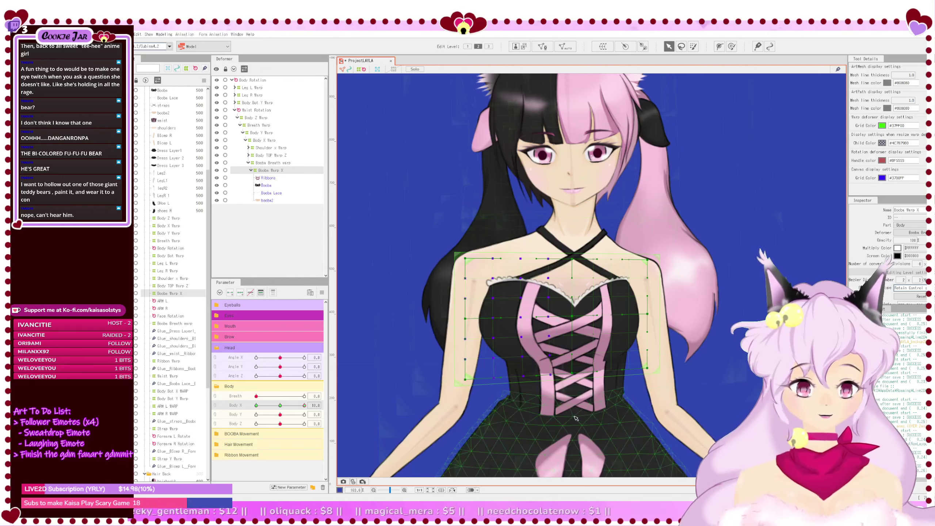
key(Left)
key(Left)
key(Left)
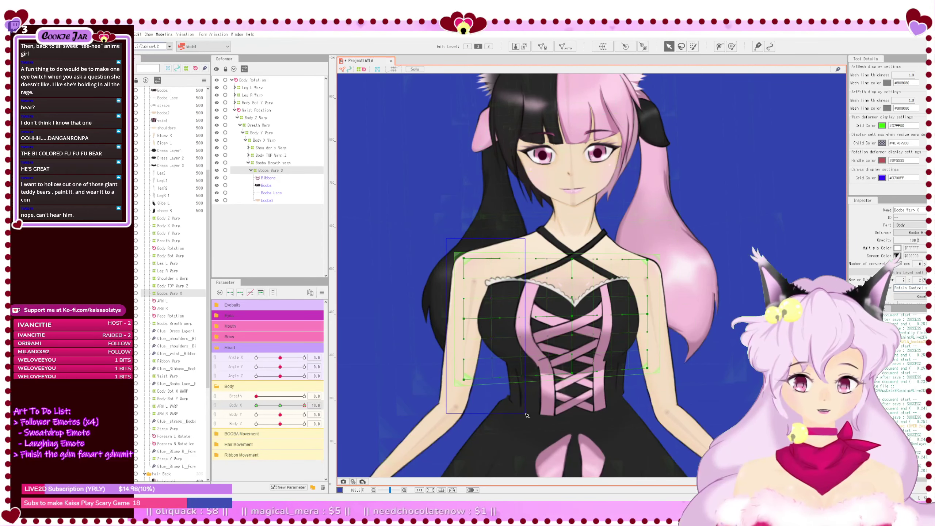
key(Left)
drag(497, 406, 497, 407)
key(Left)
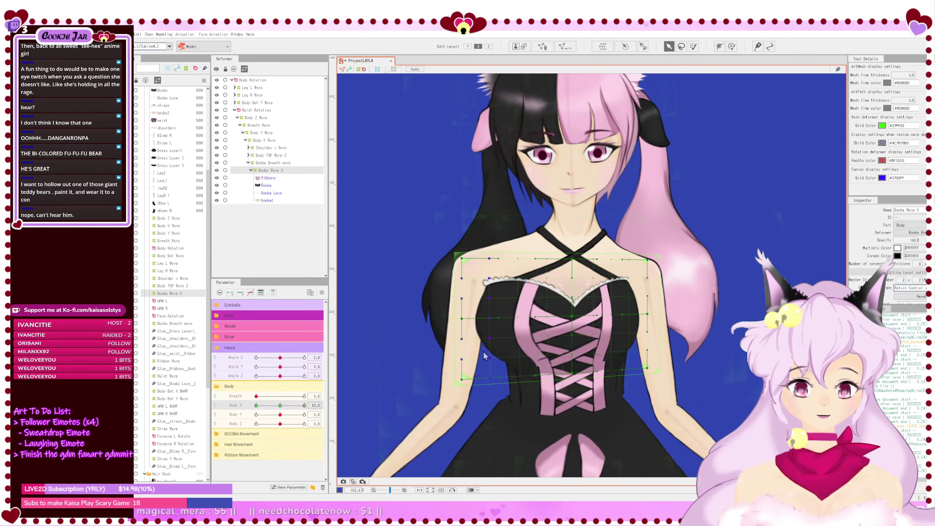
drag(430, 216, 474, 425)
key(Left)
key(Left)
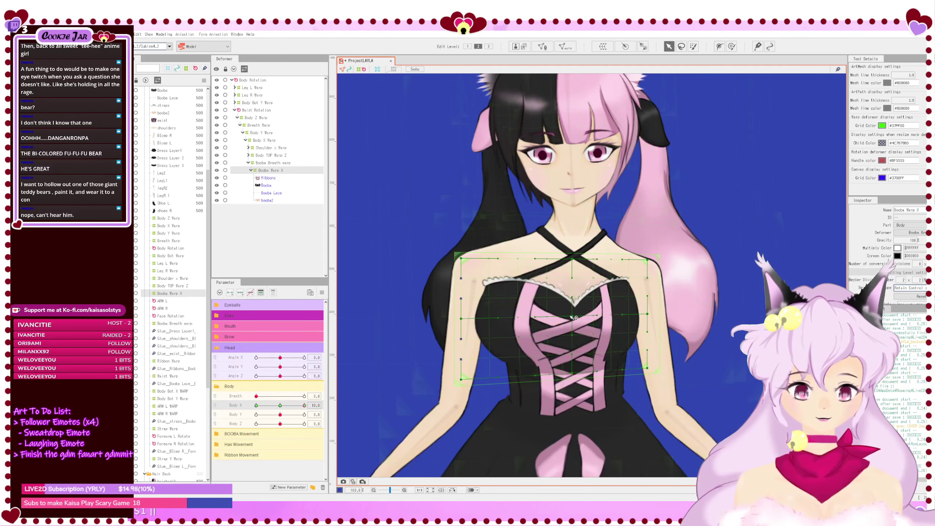
Step: Shift the centre of the Booba Warp X deformer towards the pink-haired side and adjust its outer corners for the maximum Body X pose
click(393, 69)
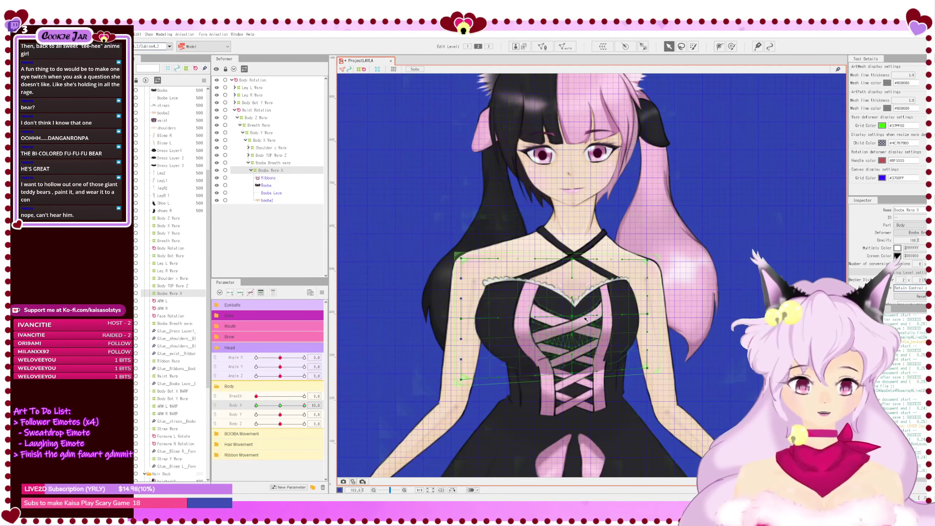
drag(574, 317, 591, 320)
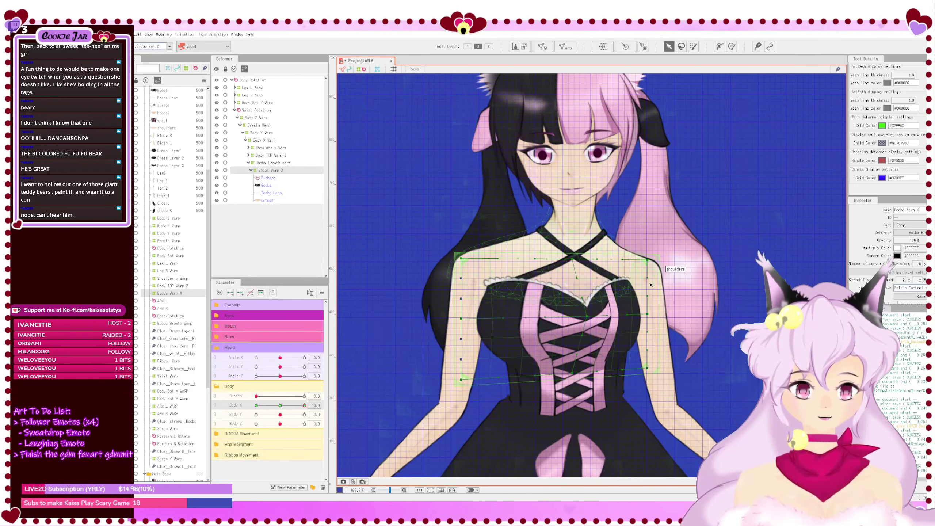
drag(647, 261, 650, 269)
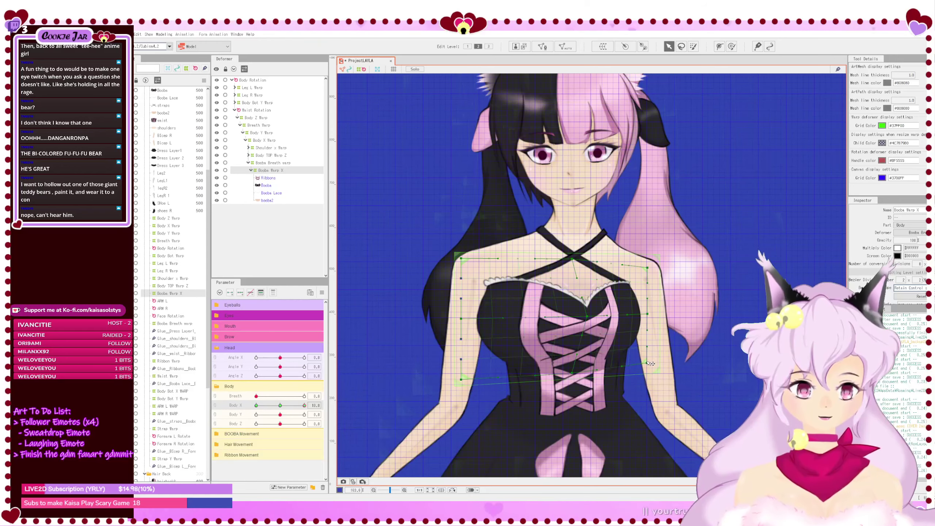
drag(466, 260, 467, 253)
drag(466, 383, 467, 386)
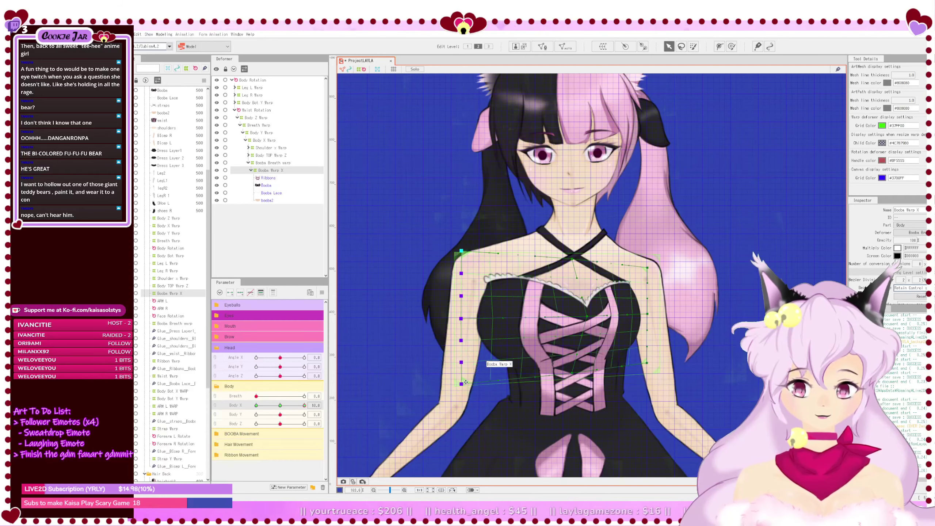
Step: Move the Booba Warp X edge on the black-haired side inward towards the chest and save the project
scroll(495, 348, up, 3)
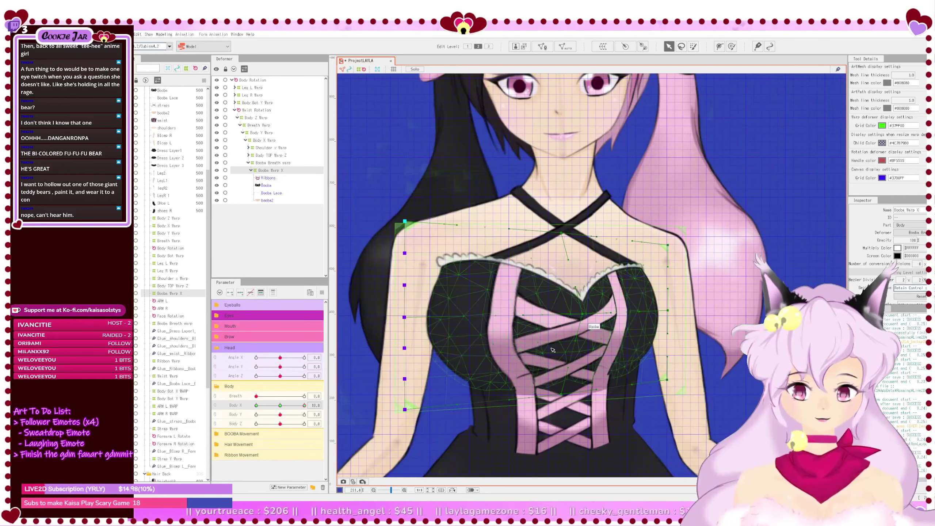
drag(495, 345, 497, 346)
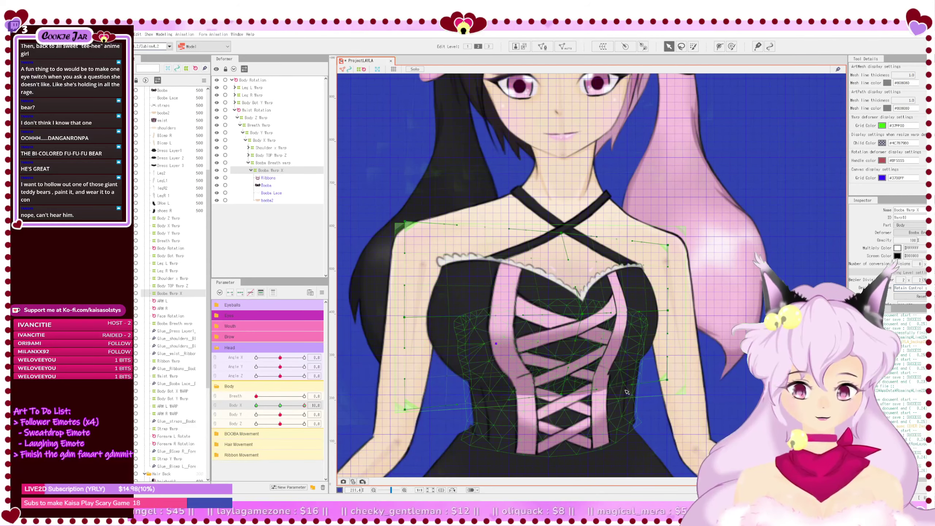
mouse_move(562, 395)
mouse_down()
mouse_move(571, 395)
mouse_move(562, 395)
mouse_up()
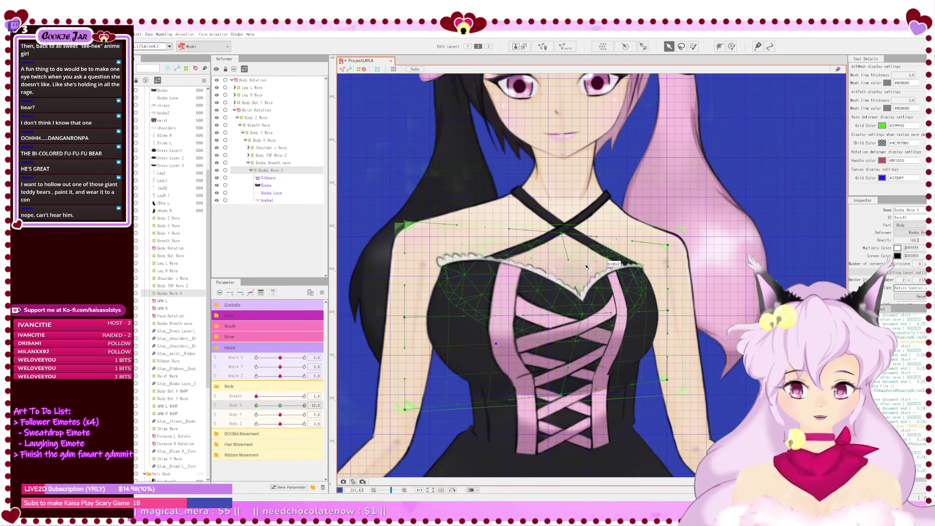
drag(568, 259, 569, 260)
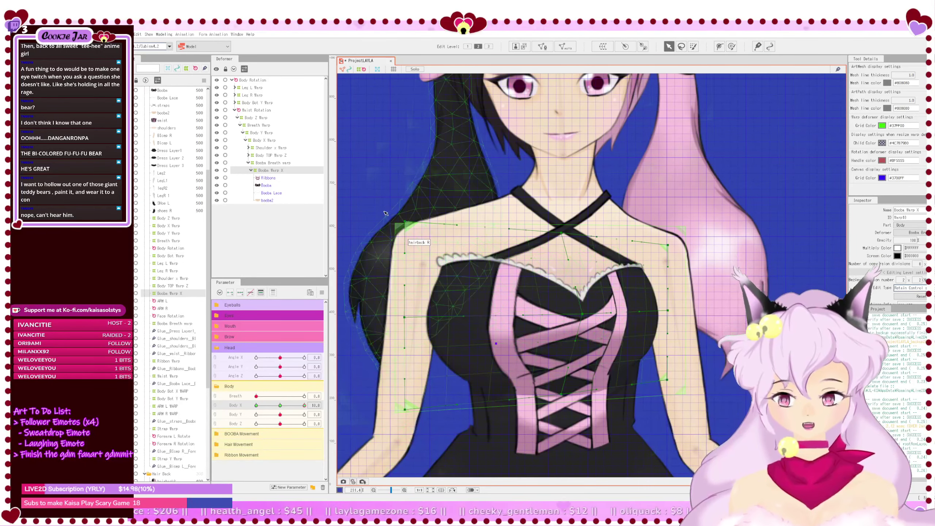
drag(427, 446, 452, 442)
key(shift+Right)
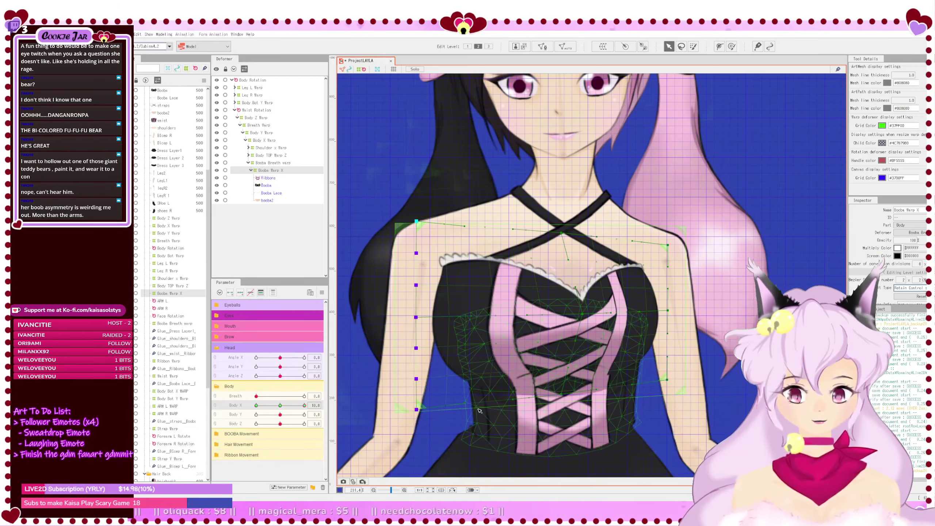
click(426, 412)
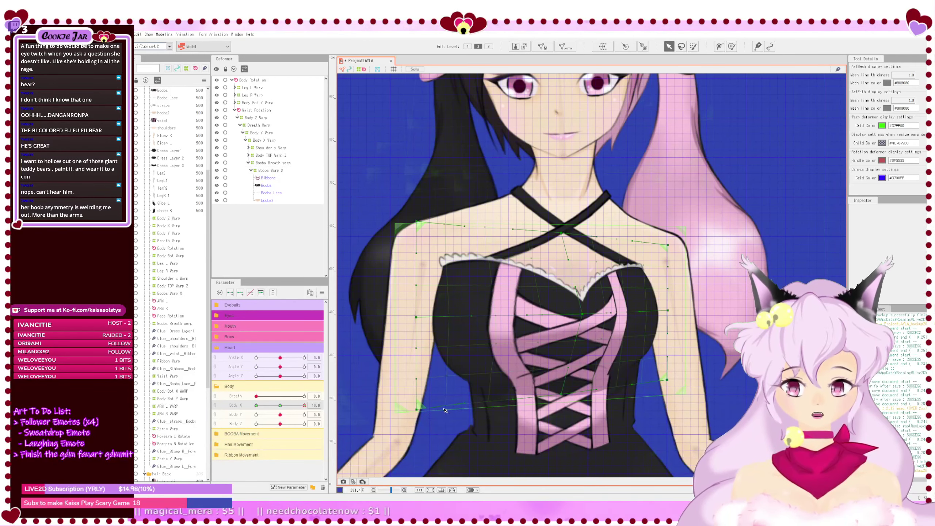
key(ctrl+s)
Step: Examine the reshaped torso and the Booba Warp X, Waist Warp and Body TOP Warp Z deformers
click(593, 425)
scroll(587, 422, down, 3)
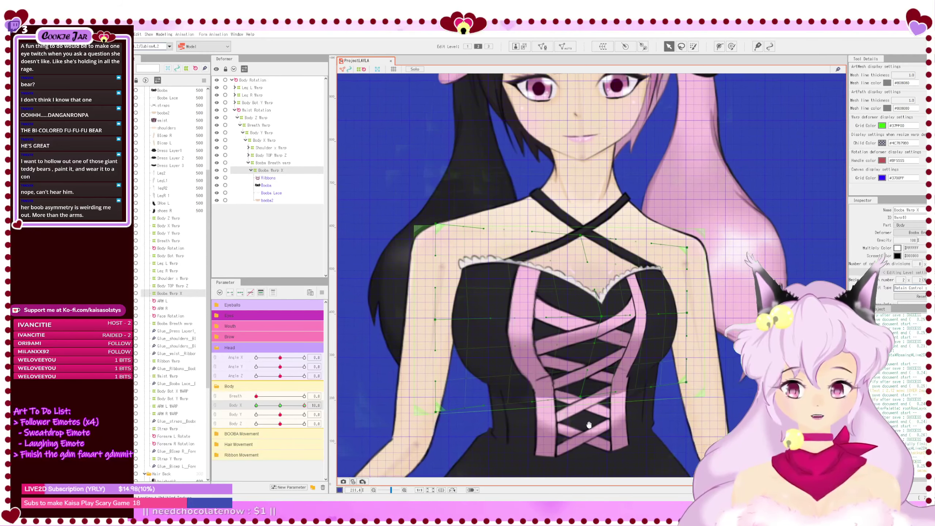
drag(583, 419, 571, 402)
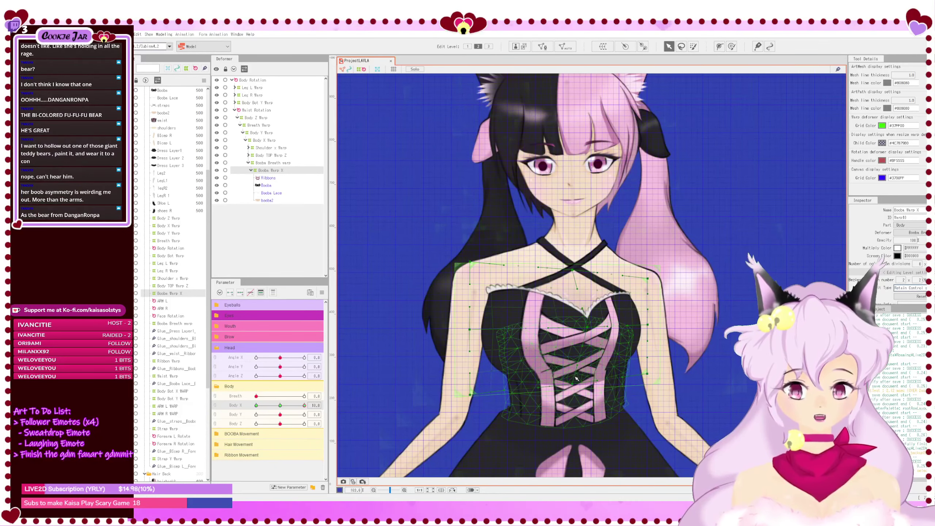
scroll(576, 378, up, 3)
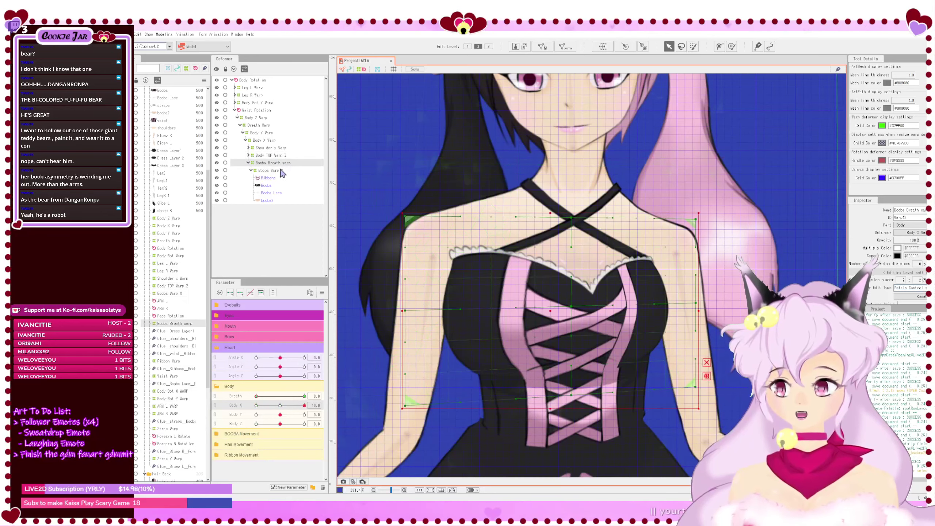
click(277, 171)
click(252, 171)
click(249, 156)
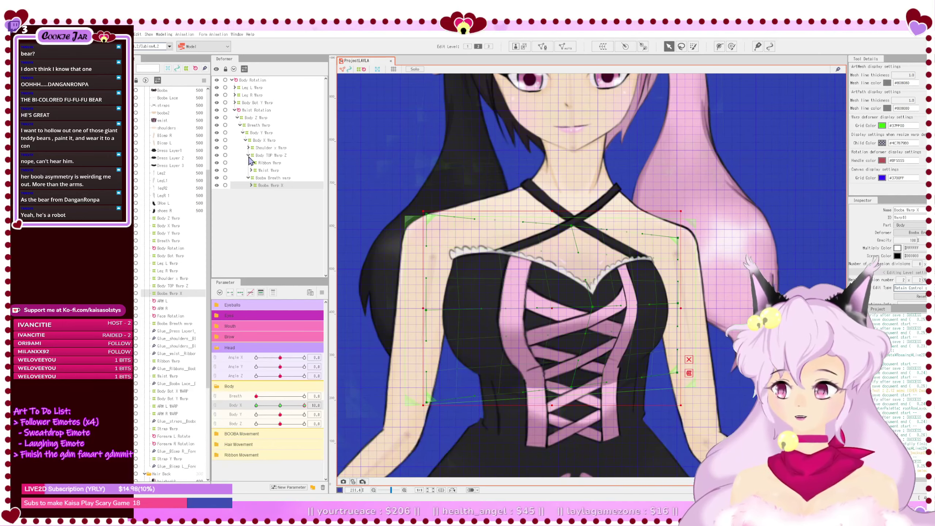
click(251, 170)
click(267, 171)
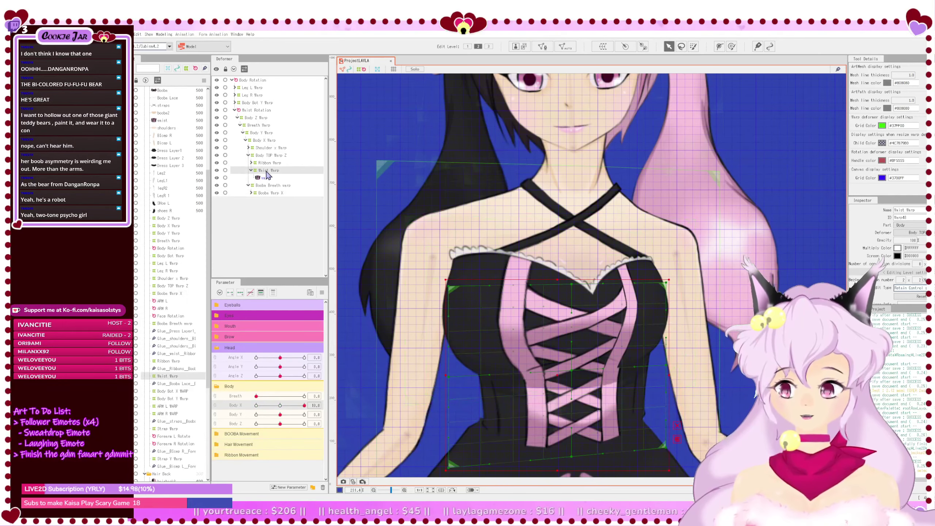
click(274, 157)
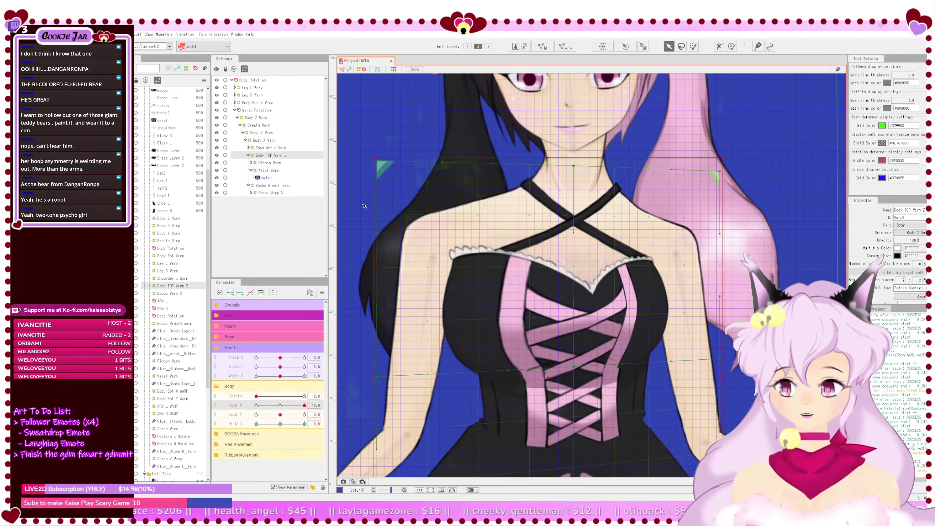
Step: Return Body X to 0 and rename the Body TOP Warp Z deformer as Body TOP Warp
scroll(438, 252, down, 3)
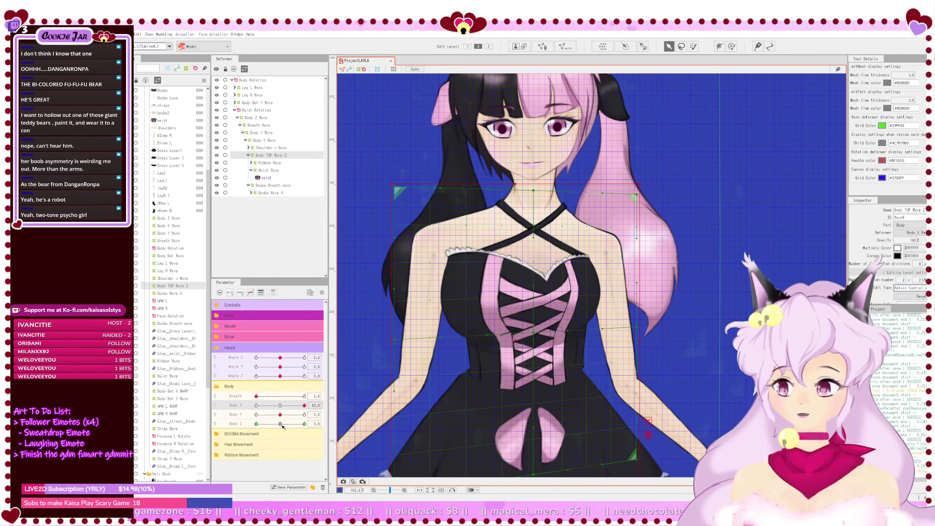
drag(304, 405, 280, 405)
click(923, 210)
click(924, 210)
key(BackSpace)
key(BackSpace)
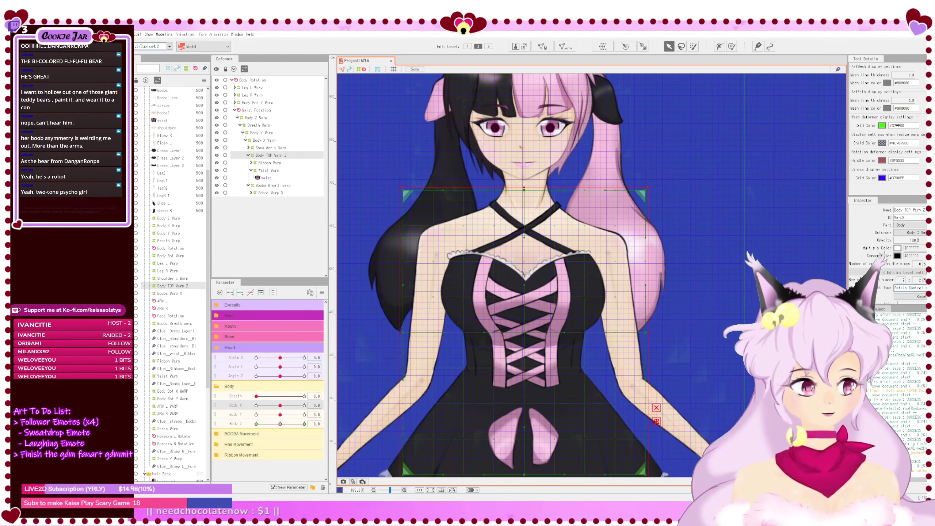
key(Return)
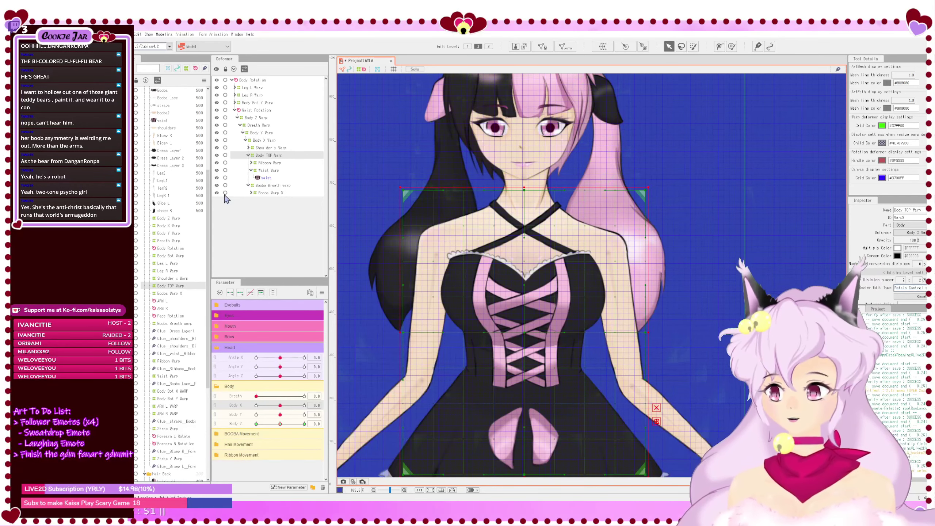
click(251, 170)
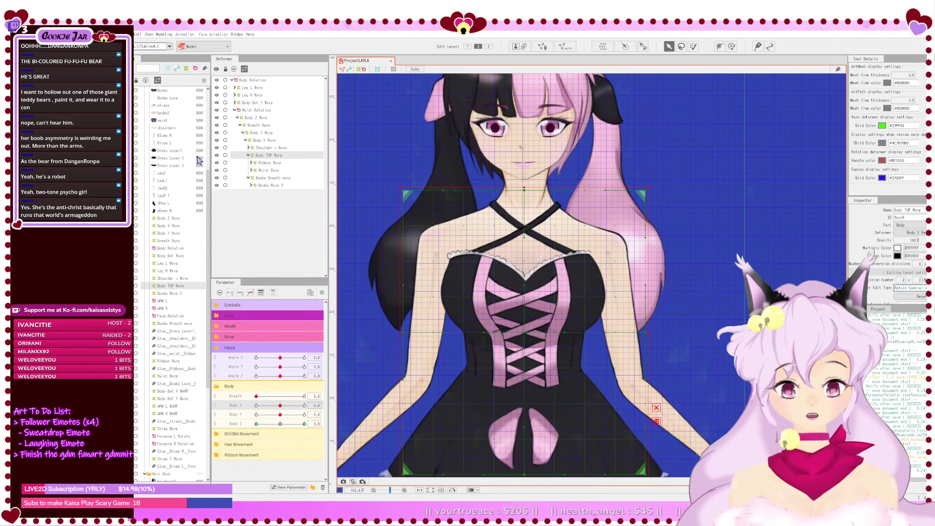
Step: Rename the Booba Warp X deformer as Booba Warp after testing the Body X movement
drag(447, 253, 476, 251)
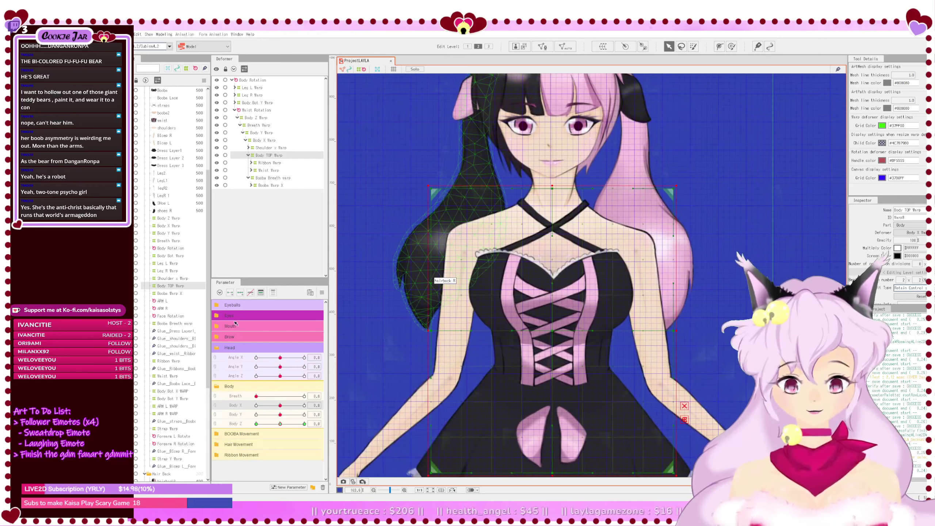
drag(280, 405, 216, 404)
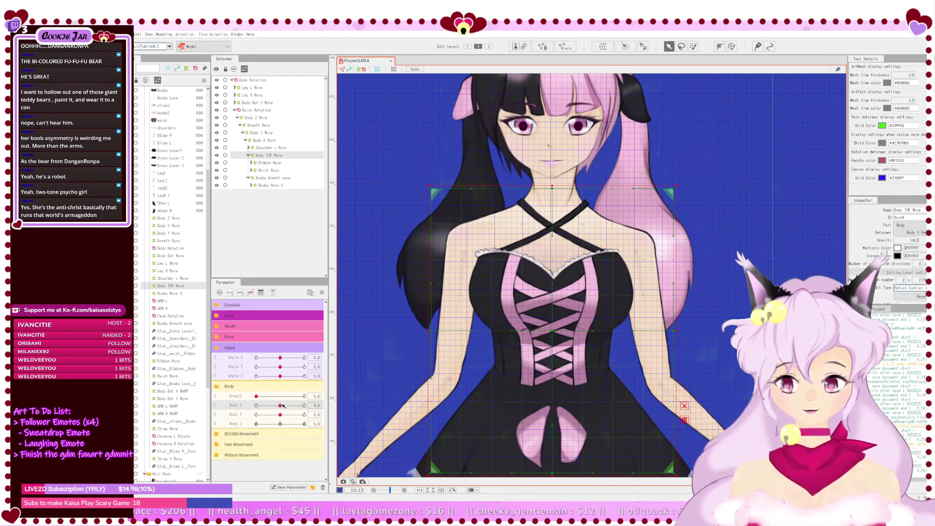
click(281, 186)
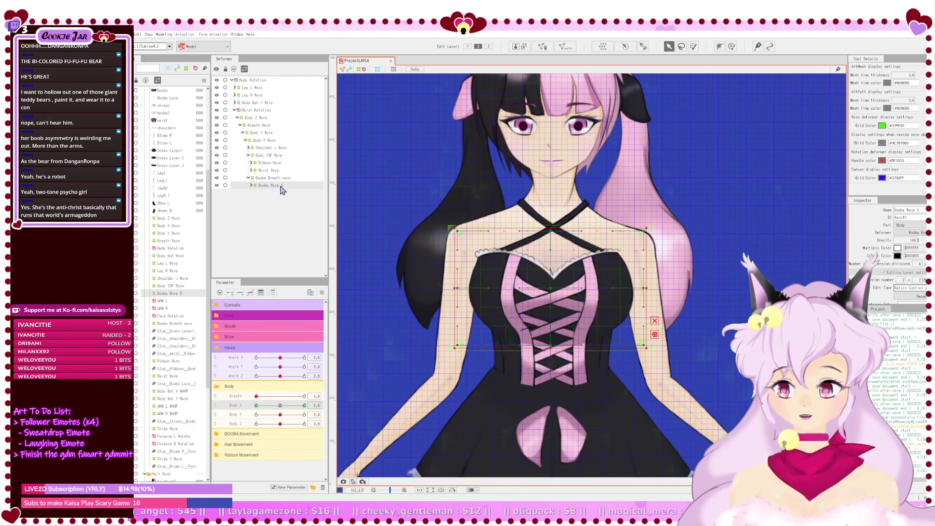
click(251, 186)
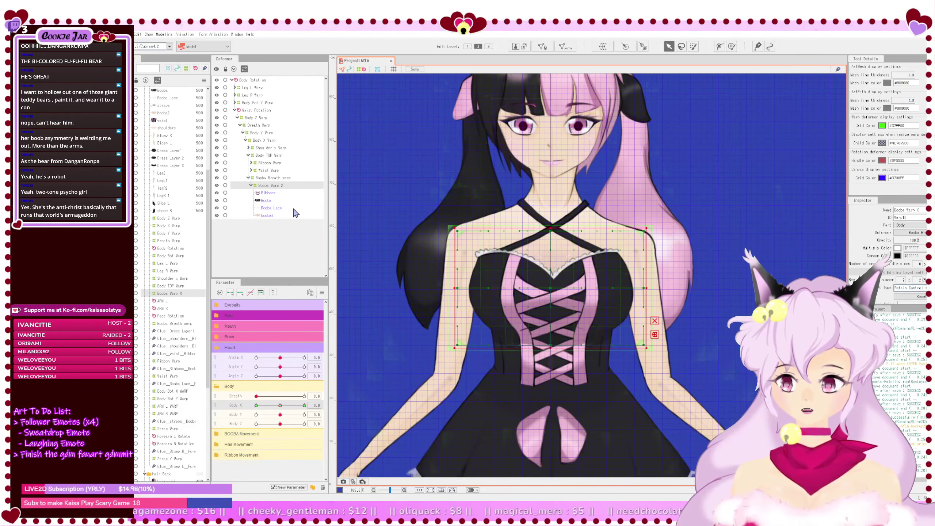
double_click(919, 211)
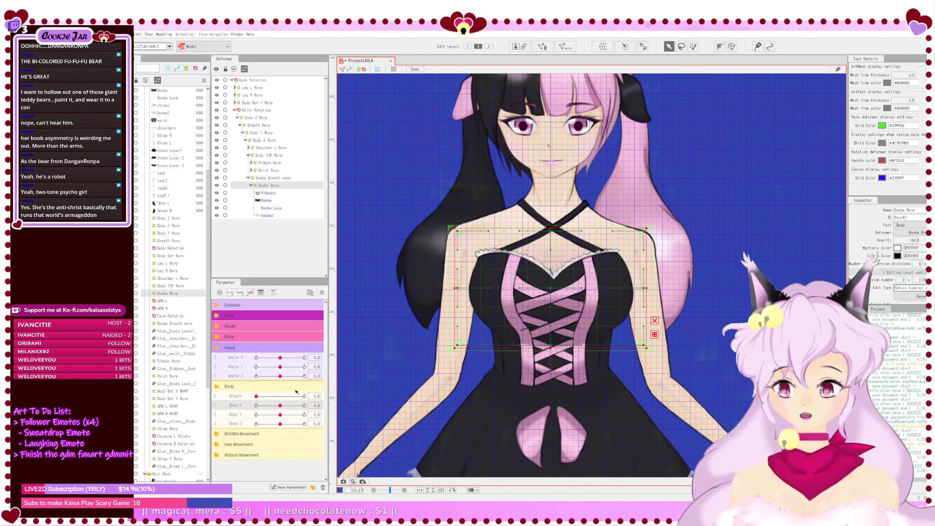
Step: Check how the Booba Breath warp deformer responds to the Breath and Body X parameters
click(280, 171)
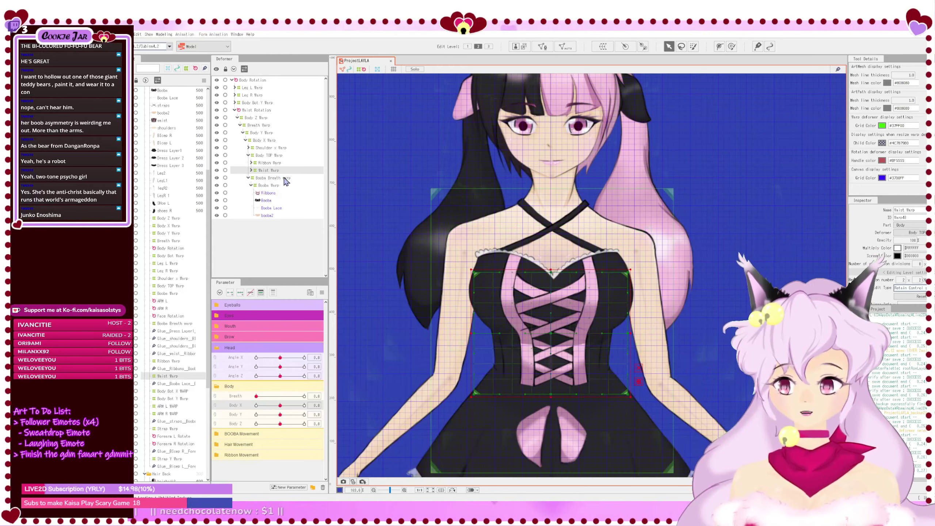
click(285, 179)
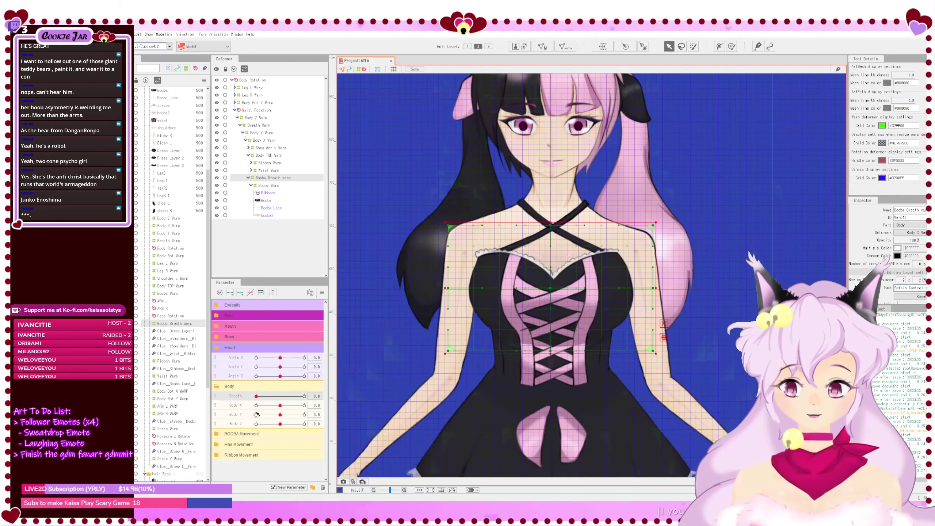
mouse_move(256, 396)
mouse_down()
mouse_move(305, 396)
mouse_move(240, 396)
mouse_up()
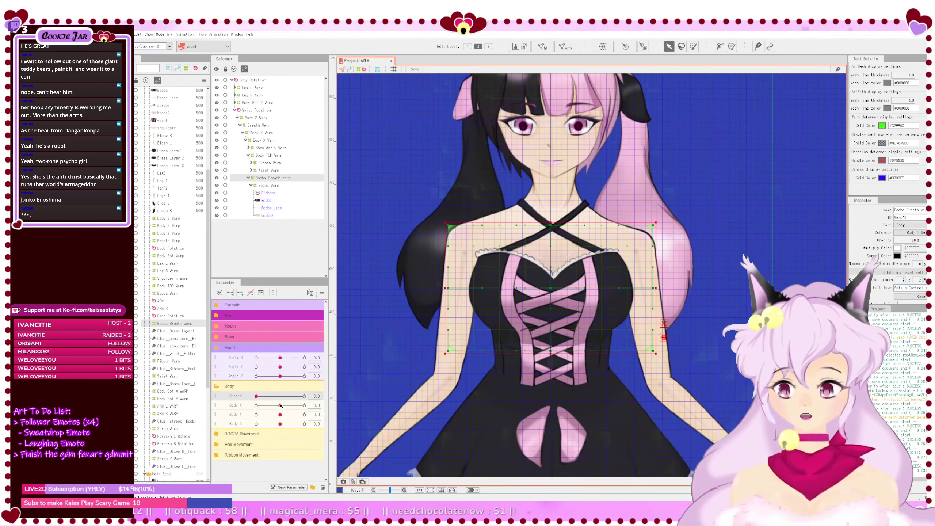
drag(281, 405, 318, 413)
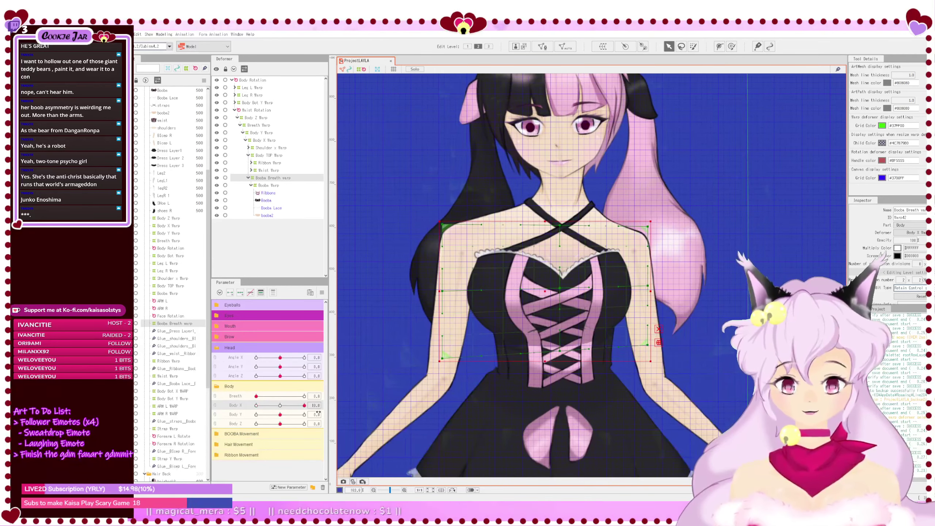
click(281, 406)
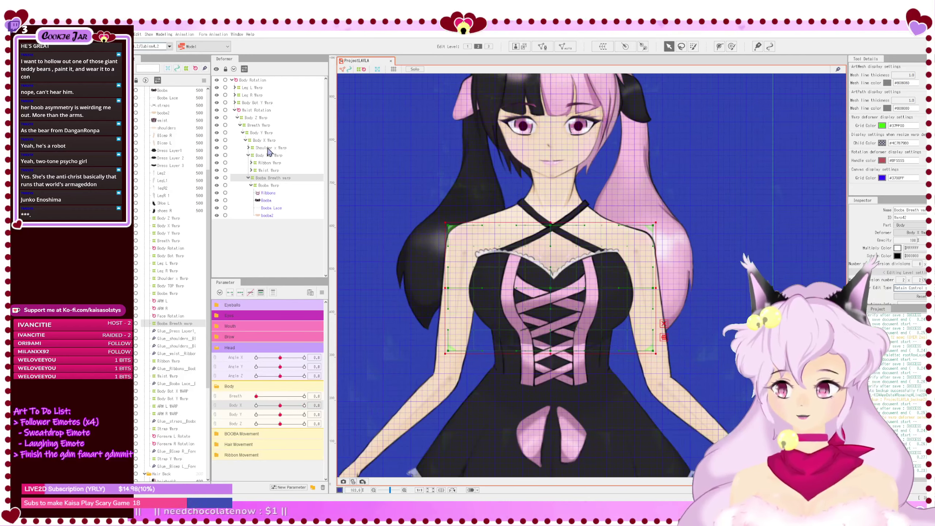
click(249, 178)
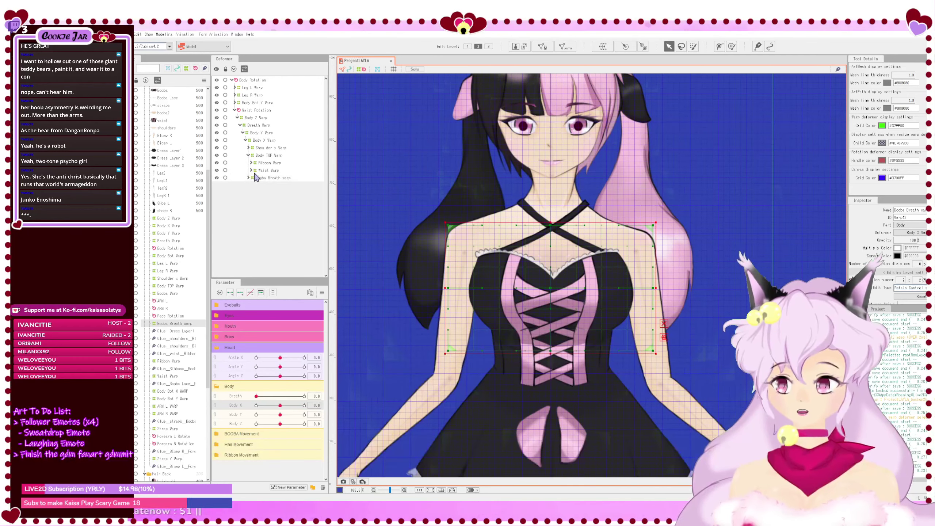
Step: Preview the Body X Warp deformer on the full figure with Body X at its maximum
click(268, 141)
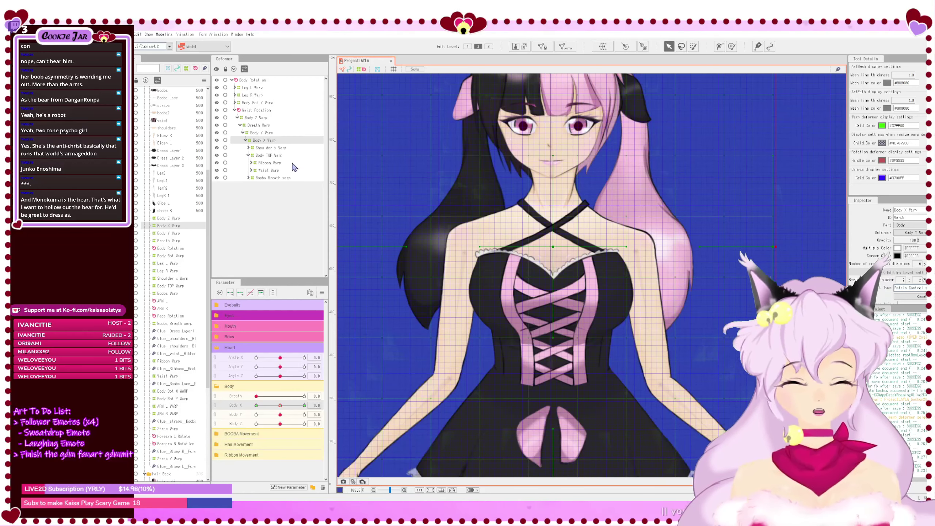
drag(280, 406, 338, 415)
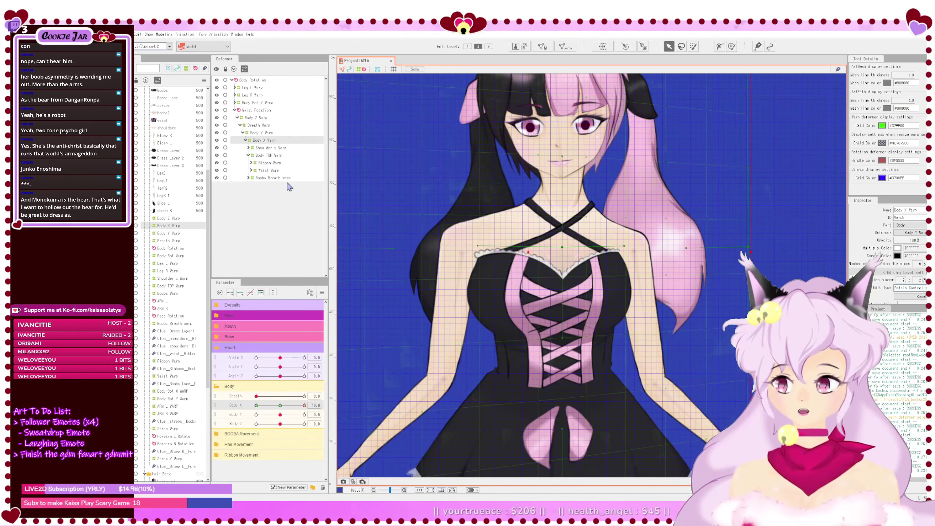
scroll(453, 212, down, 2)
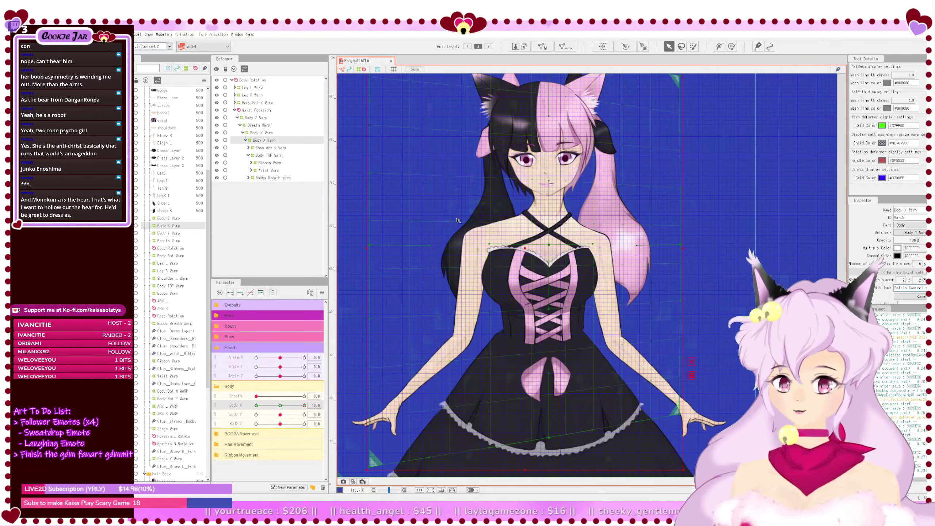
scroll(330, 222, down, 1)
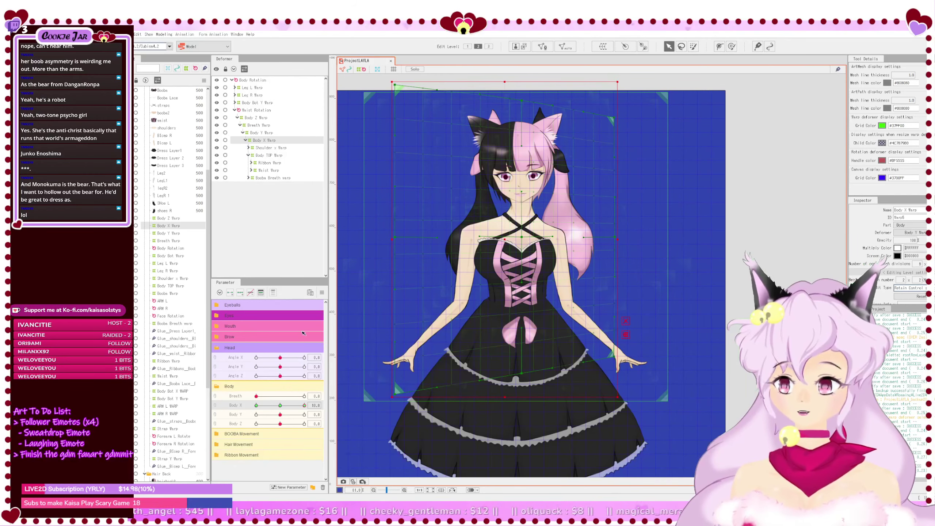
Step: Test the Body X Warp at the minimum and maximum of Body X, and return the parameter to 0
click(256, 405)
click(304, 405)
drag(304, 406, 280, 408)
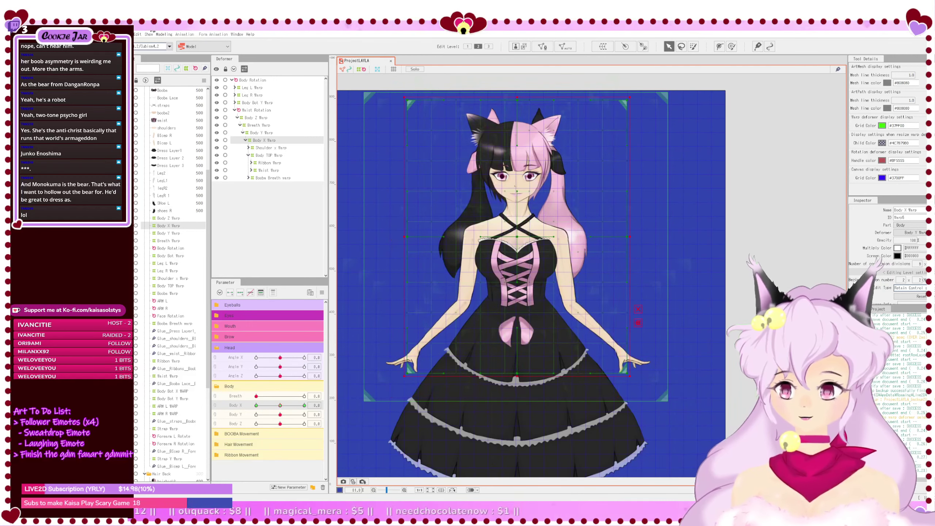
Step: Open the recent model Kaisa_model_v2 as a reference and view the deformers directly under its Body Rotation
click(129, 35)
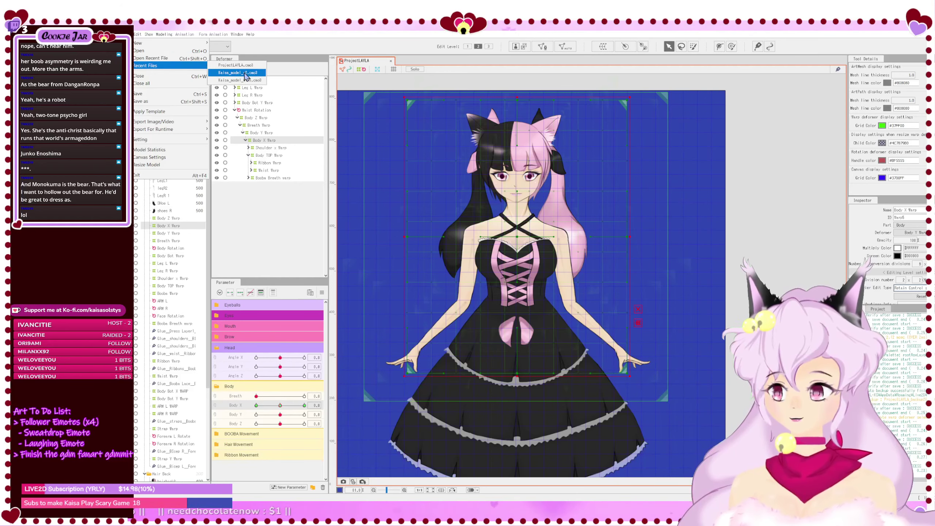
click(299, 168)
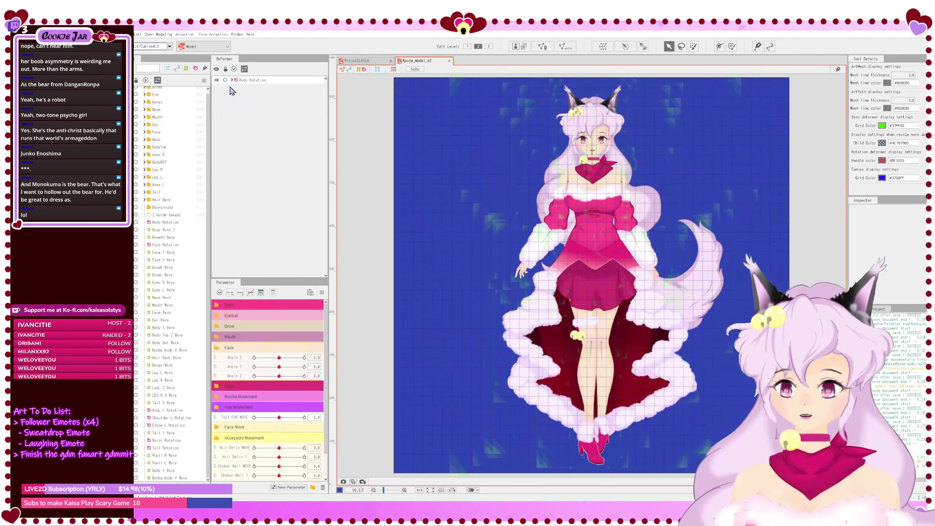
click(232, 80)
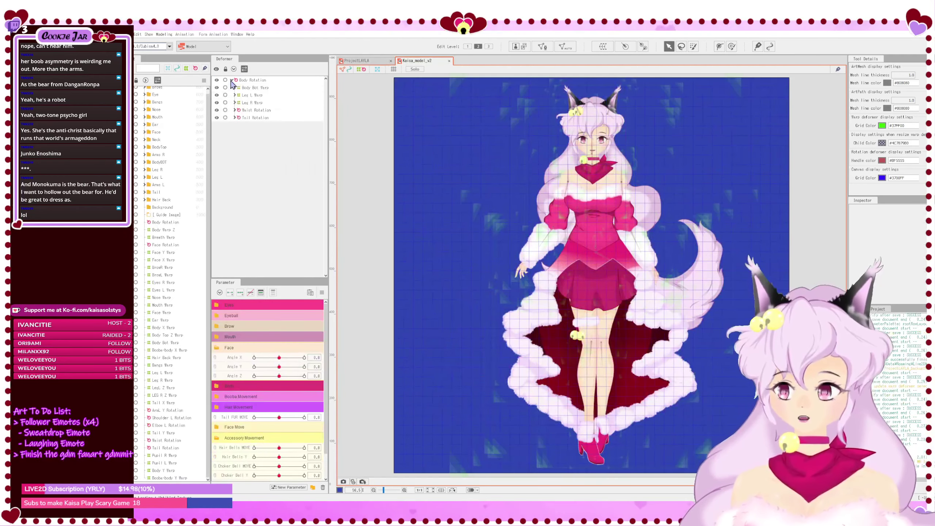
click(250, 89)
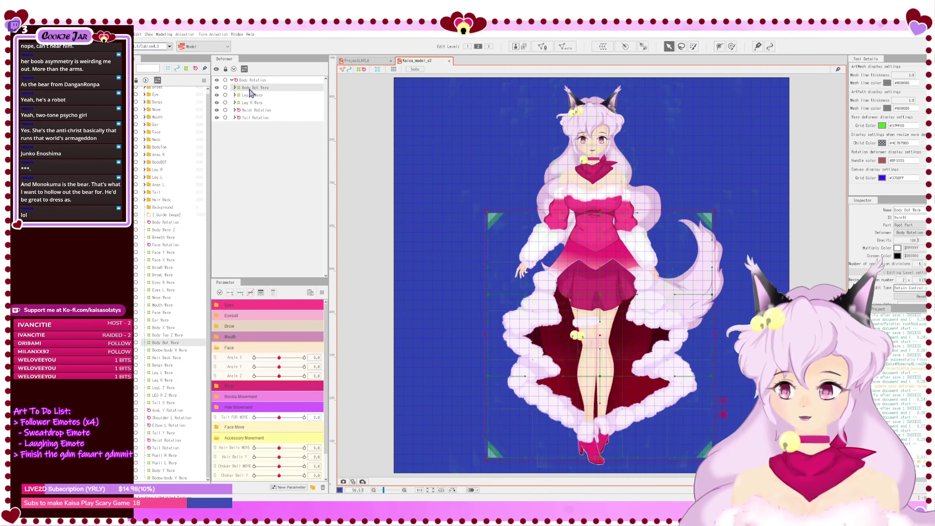
click(250, 111)
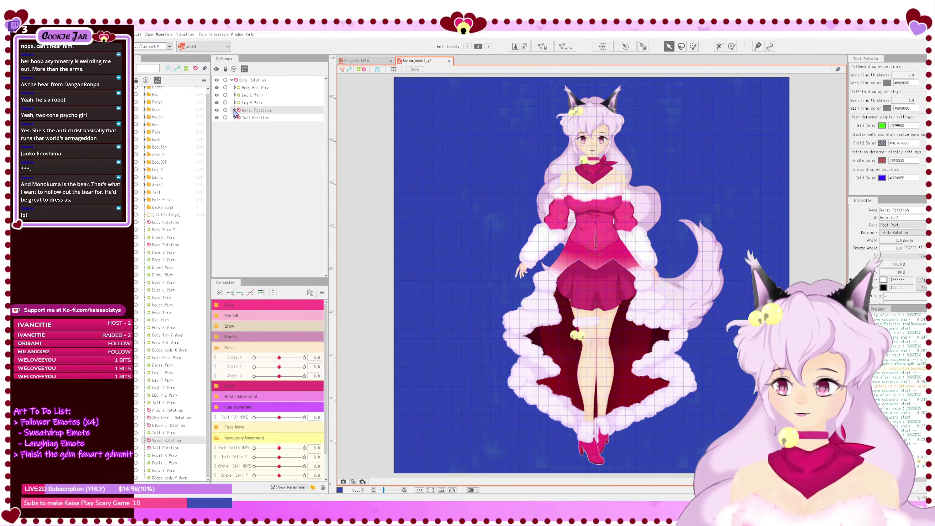
Step: Examine the reference model's deformer nesting from Waist Rotation through the Body Z, Breath, Body Y and Body X warps to Body Top Z Warp
click(235, 110)
click(237, 117)
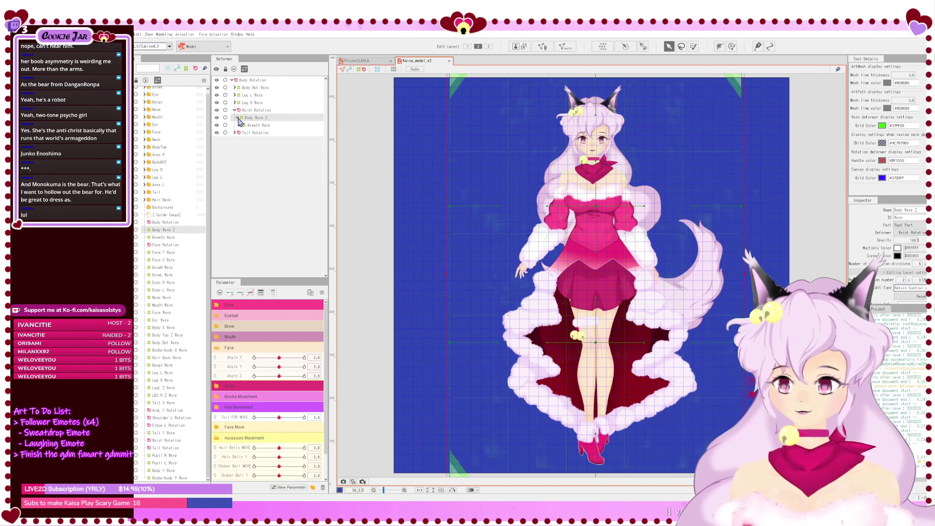
click(242, 125)
click(240, 126)
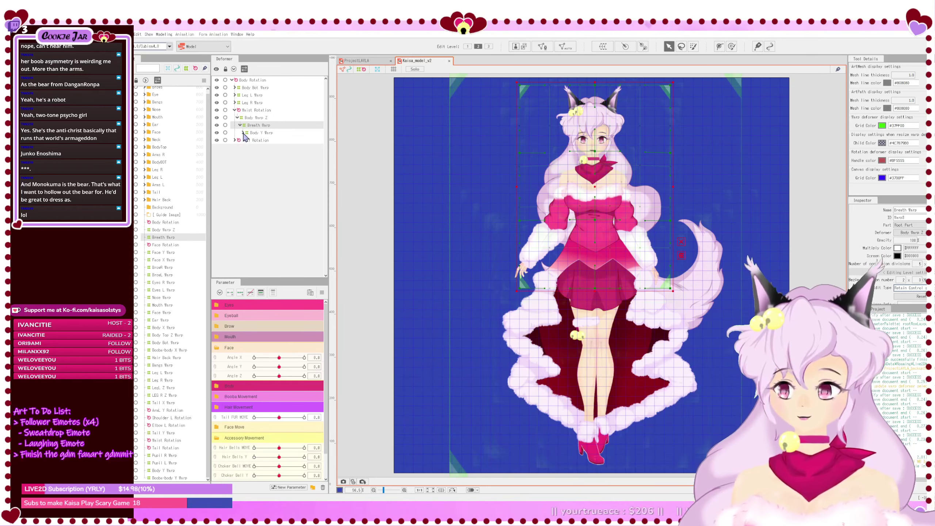
click(243, 132)
click(246, 141)
click(272, 155)
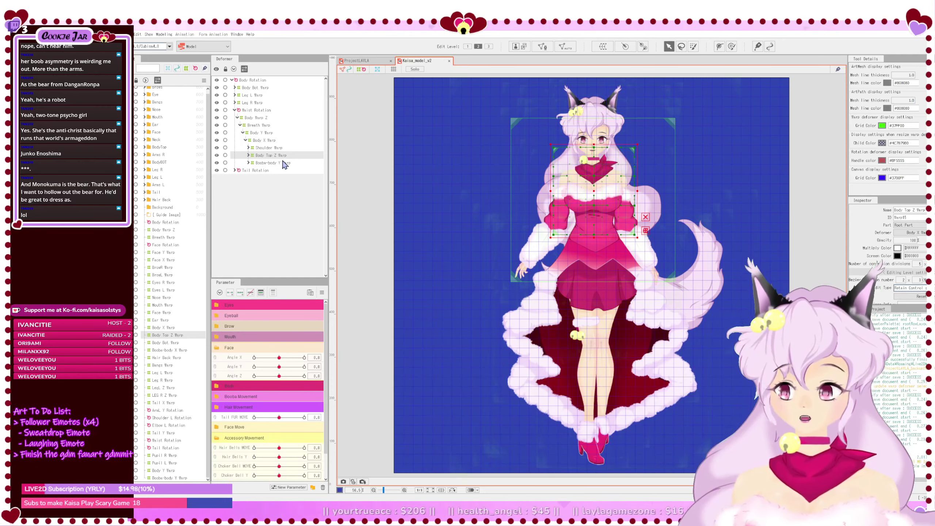
click(249, 156)
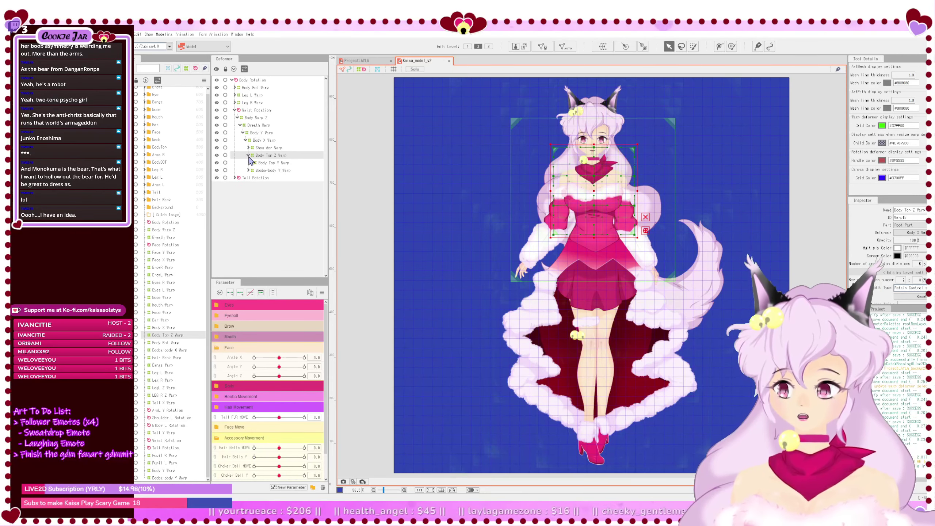
click(248, 155)
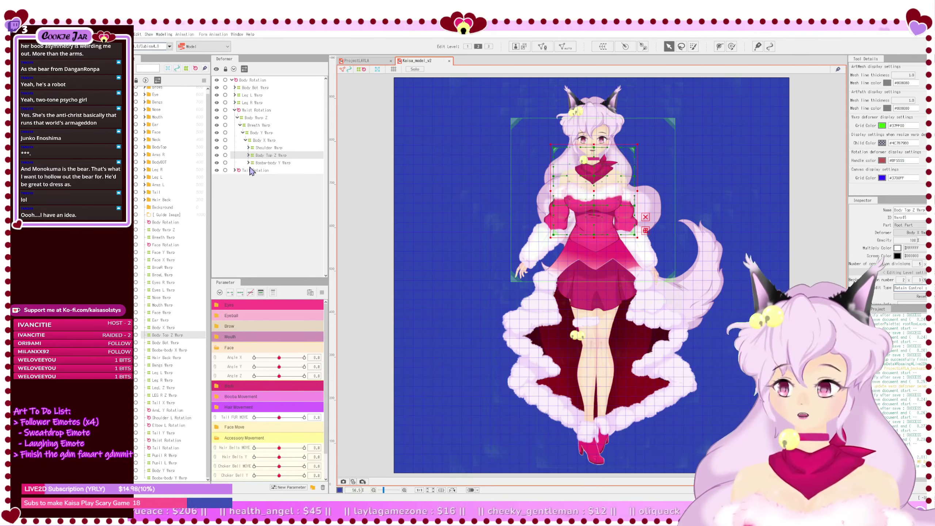
Step: Check what Body Bot Warp contains, collapse Waist Rotation, and view Body Bot Warp's extent on the reference figure
click(235, 87)
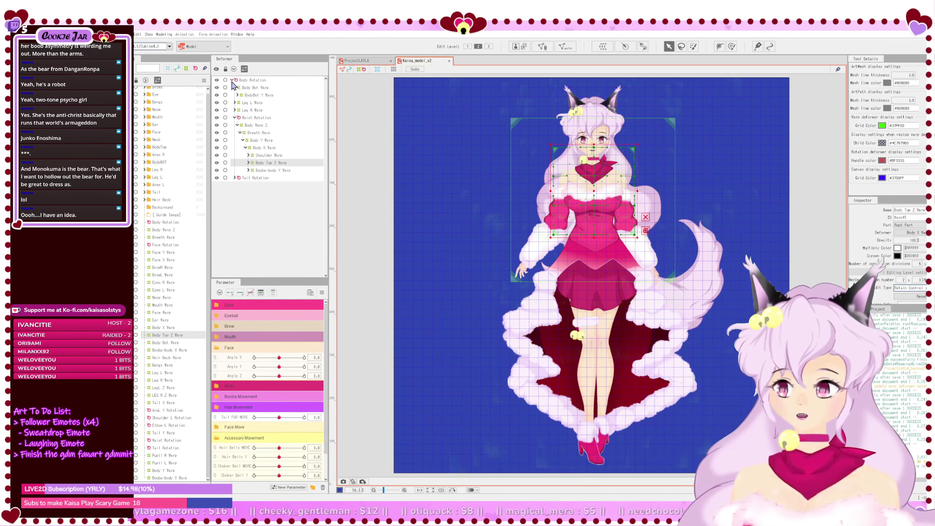
click(234, 88)
click(236, 110)
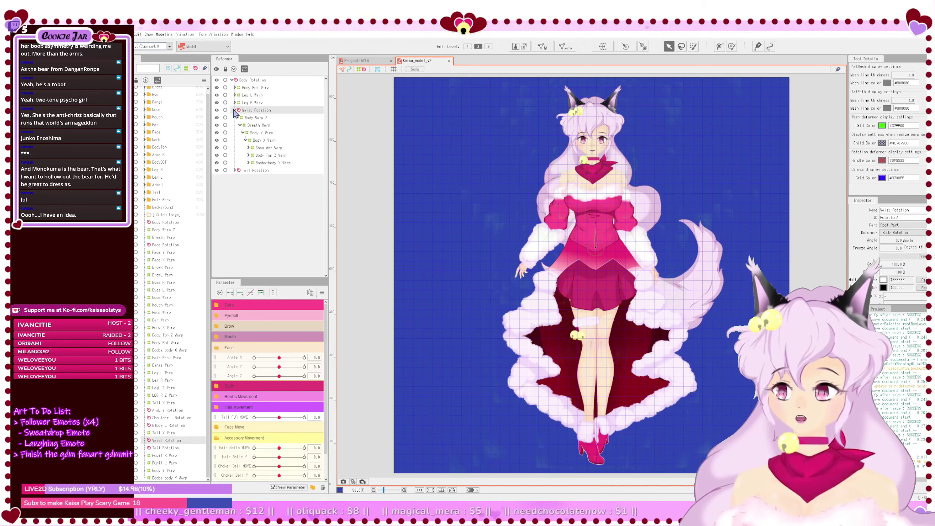
click(235, 110)
click(256, 88)
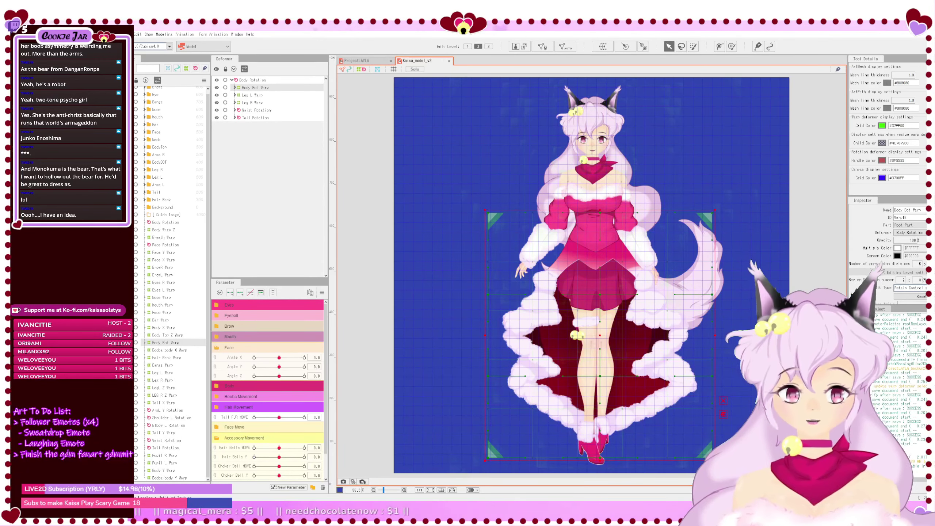
Step: Arrange ProjectLAYLA and Kaisa_model_v2 side by side, giving ProjectLAYLA slightly more width
drag(858, 98, 913, 74)
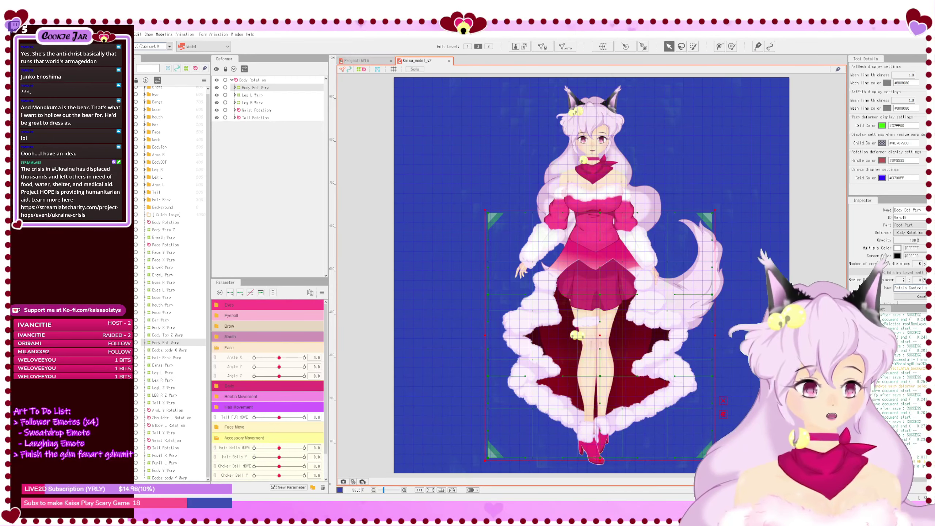
drag(850, 59, 846, 89)
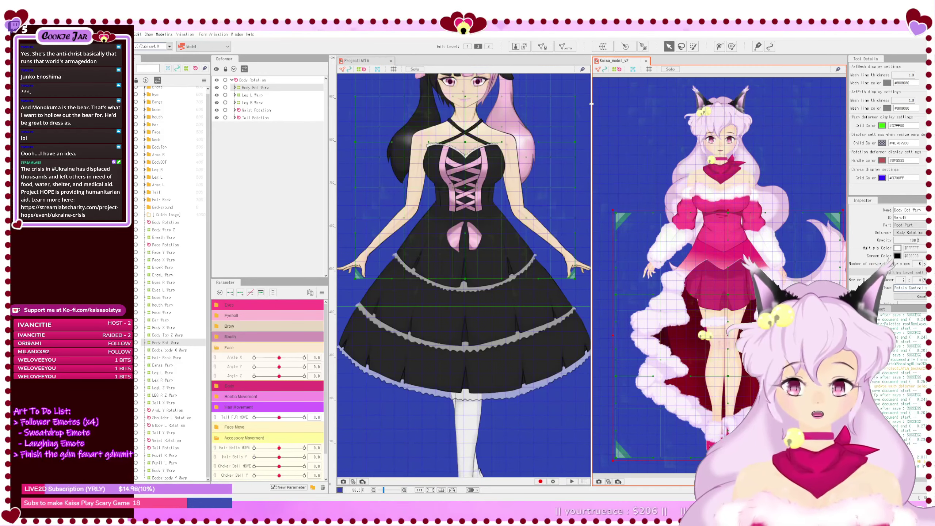
drag(591, 104, 611, 104)
Step: Compare the contents of Body Bot Warp in Kaisa_model_v2 with the top-level body deformers in ProjectLAYLA
click(234, 87)
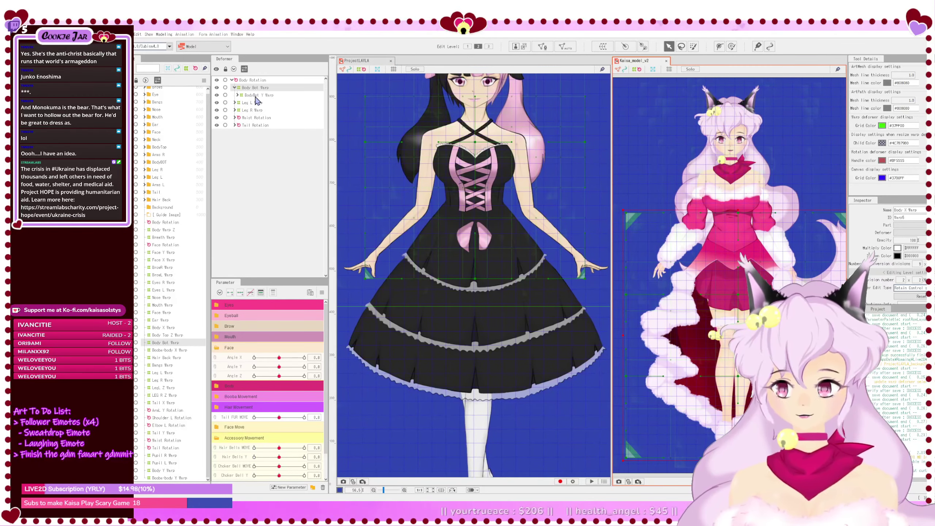
click(381, 58)
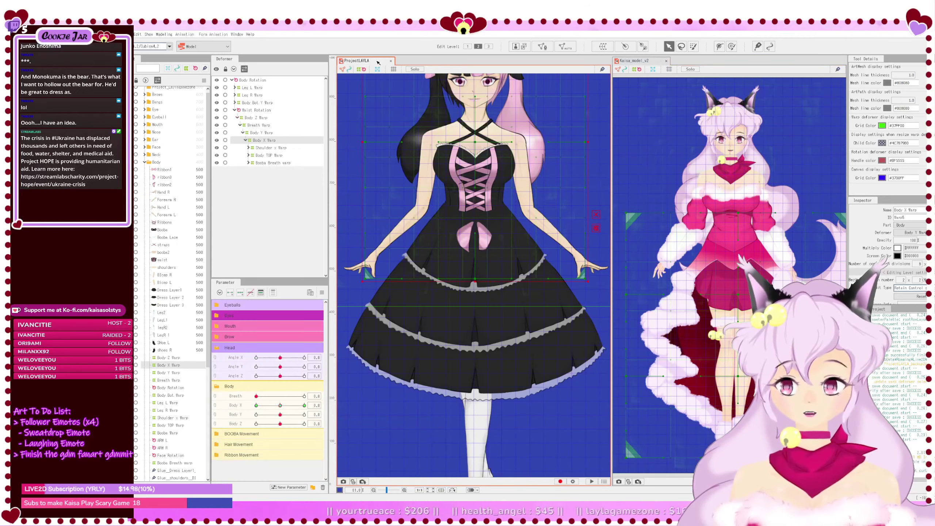
click(235, 110)
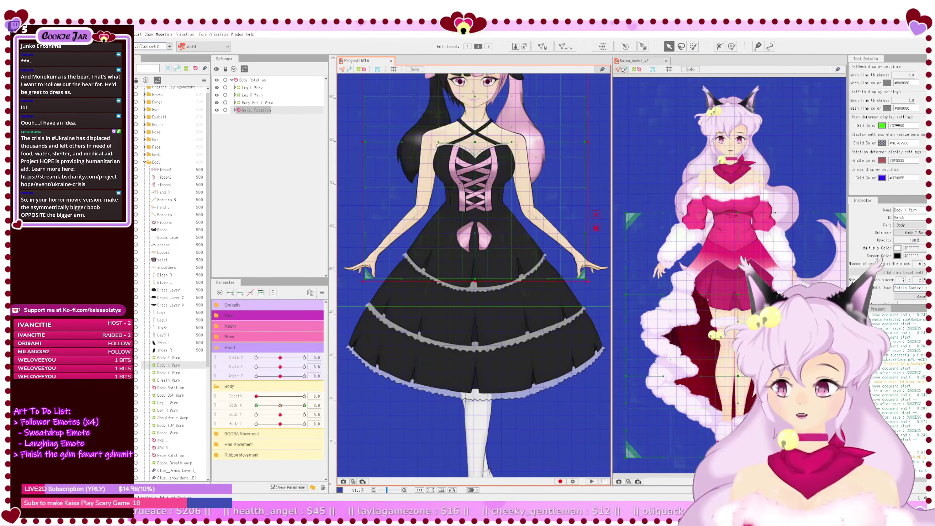
click(632, 65)
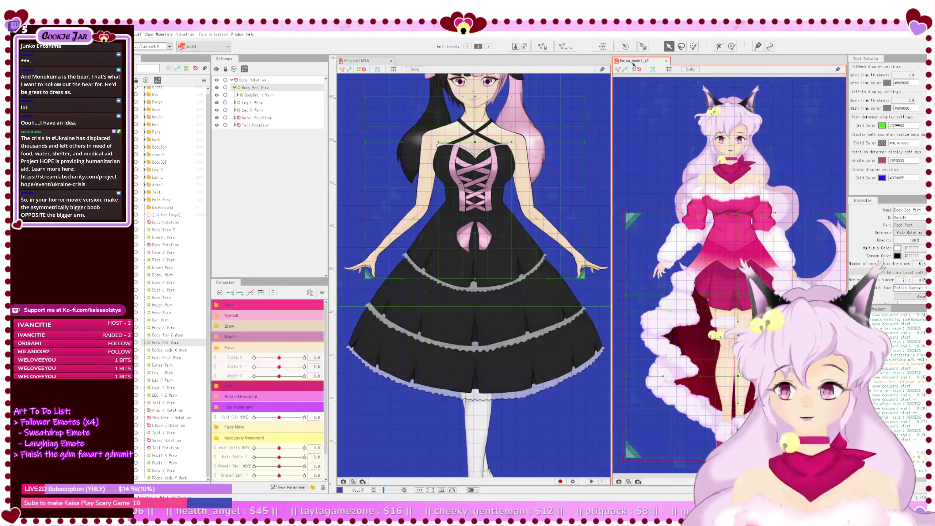
Step: Examine how the BodyBot Y and BodyBot X warps are nested inside the reference model's Body Bot Warp
click(238, 95)
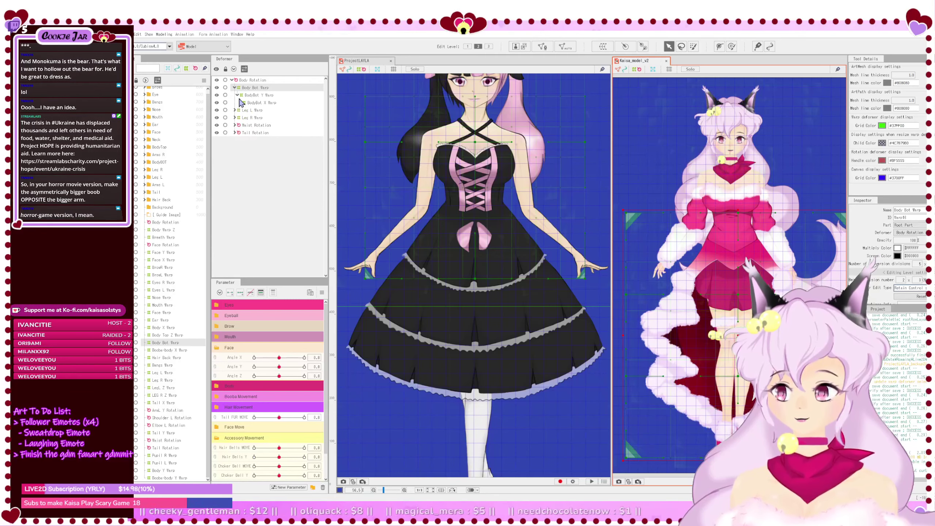
click(238, 94)
click(235, 88)
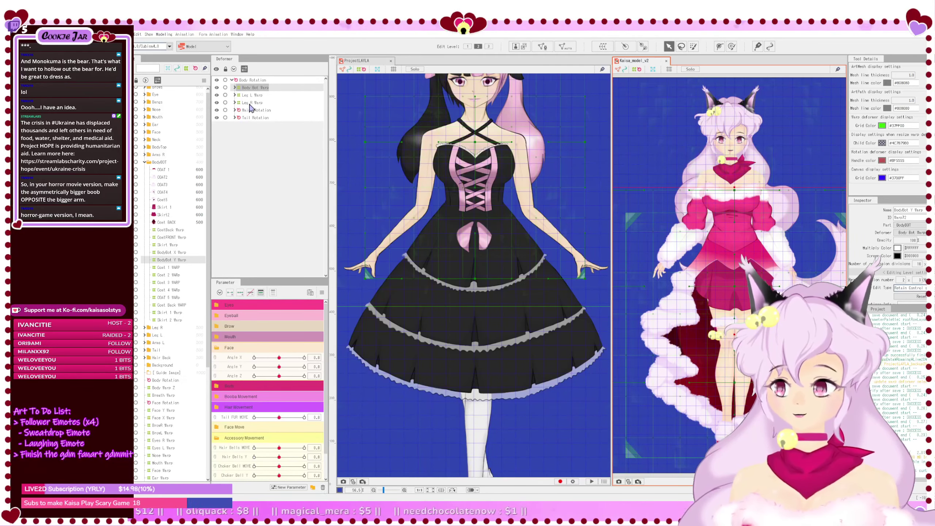
click(234, 87)
Step: Filter the parameters by selected deformer to check which ones drive Body Bot Warp, BodyBot Y Warp and BodyBot X Warp
click(272, 293)
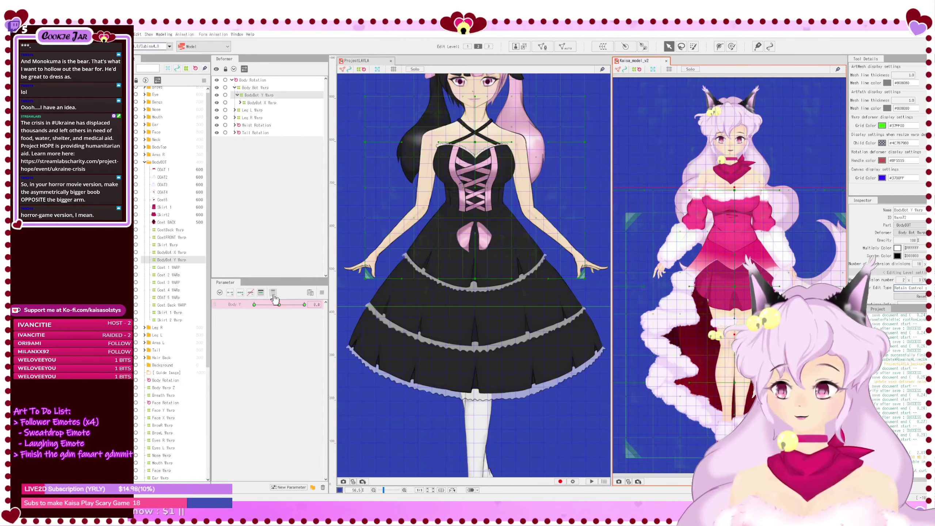
click(264, 88)
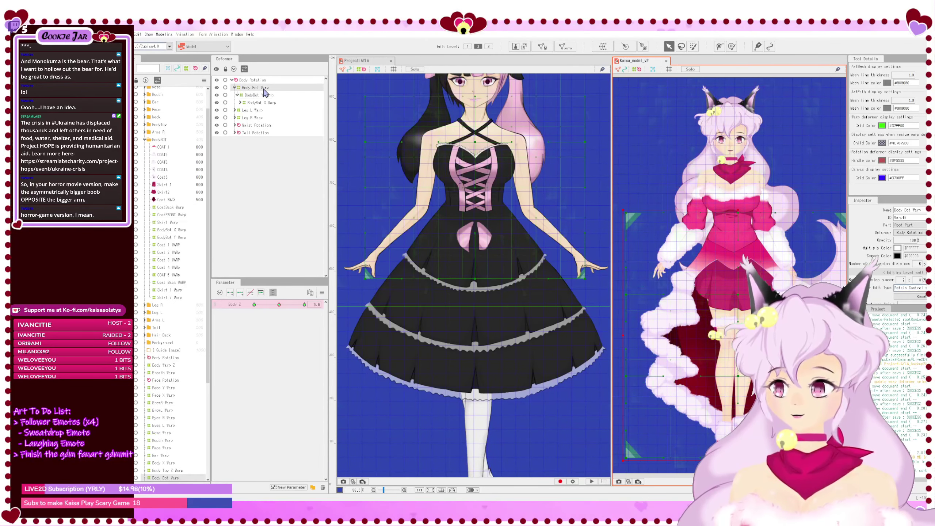
click(266, 93)
click(265, 88)
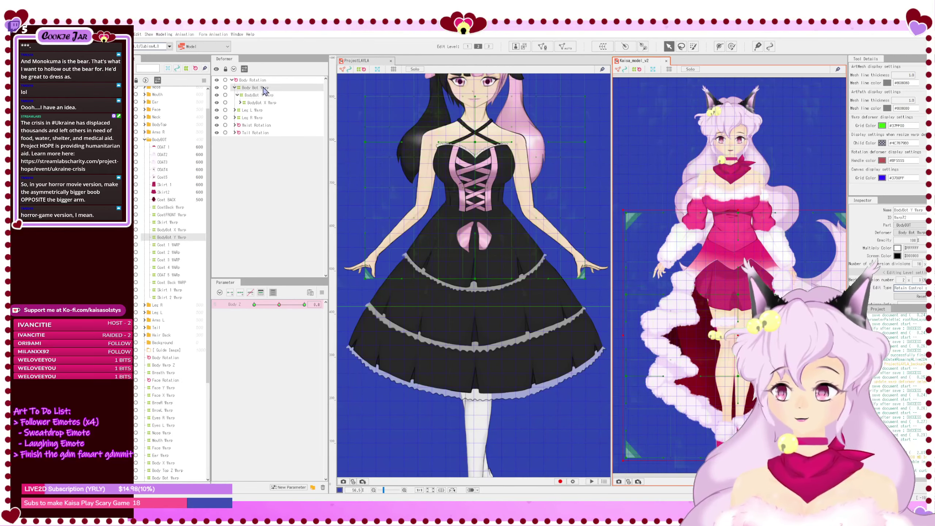
click(268, 95)
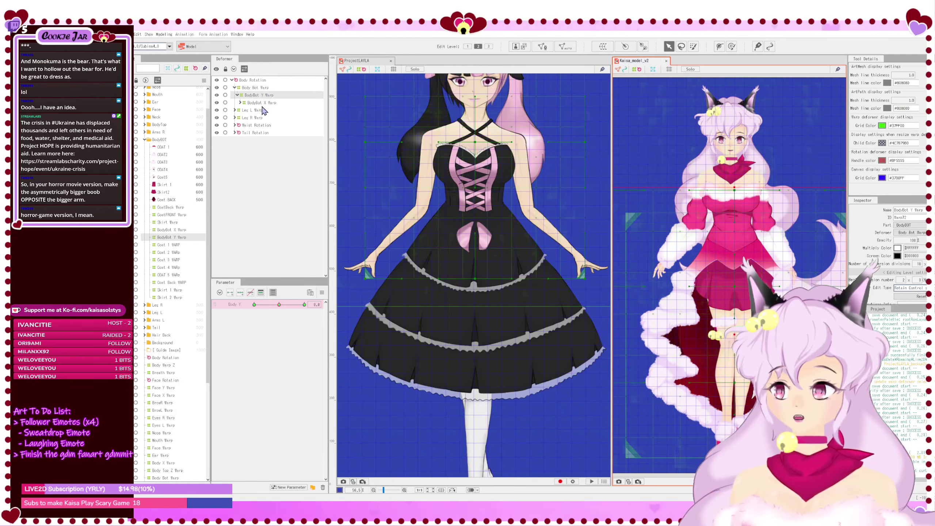
click(273, 293)
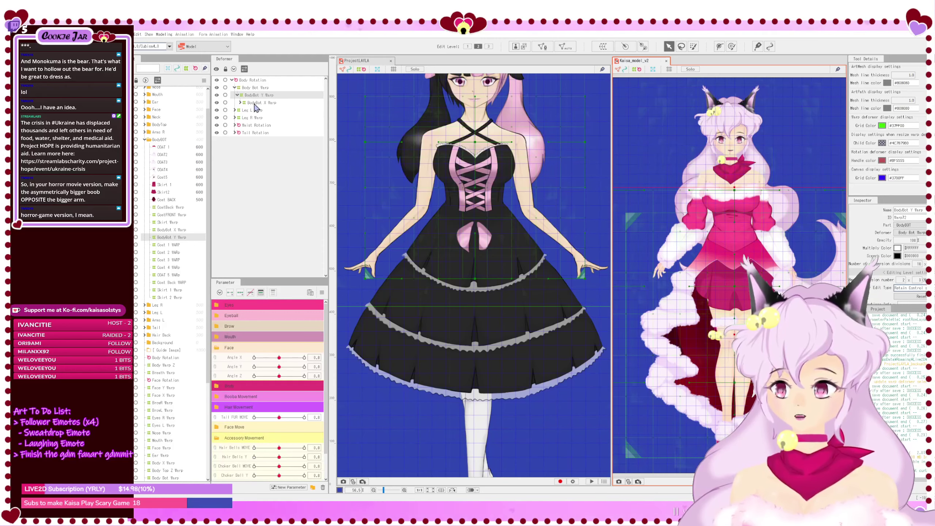
click(247, 104)
click(273, 293)
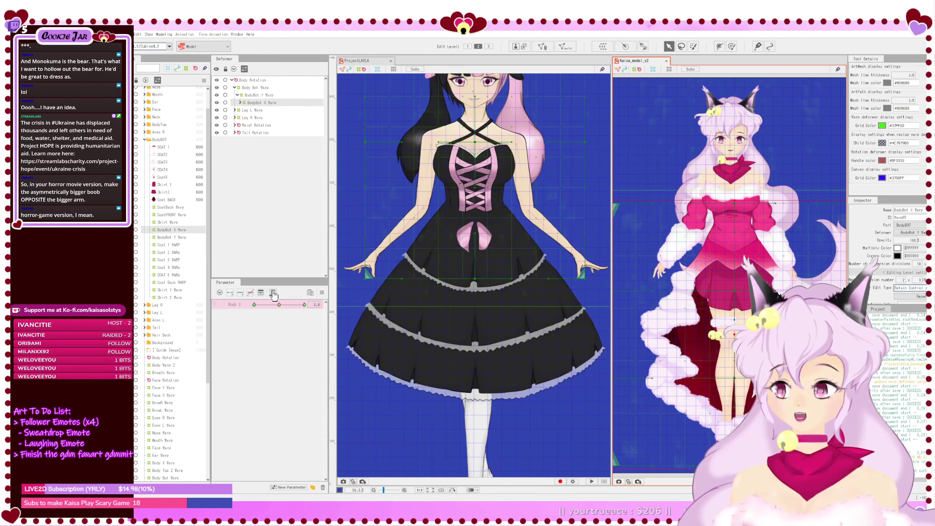
Step: Inspect the coat and skirt deformers inside BodyBot X Warp, and collapse the Body Bot Warp branch
click(240, 104)
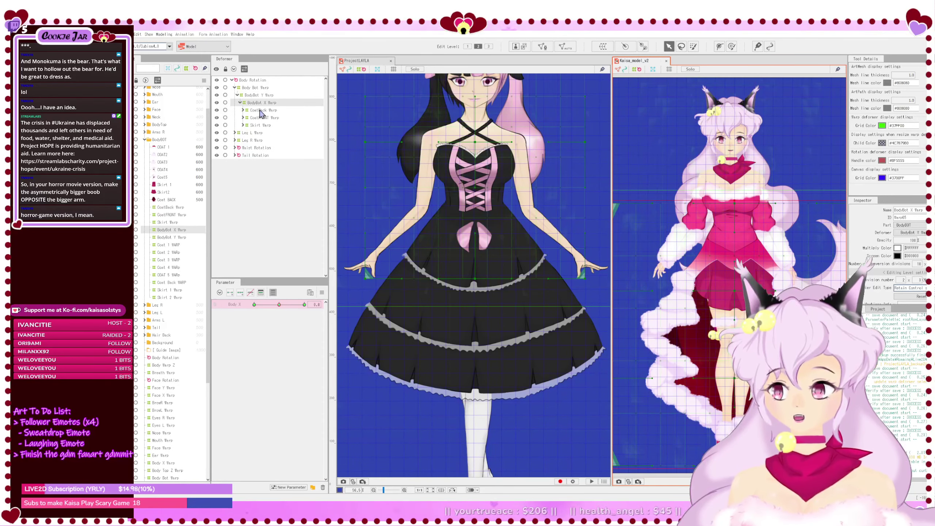
click(257, 111)
click(240, 103)
click(236, 95)
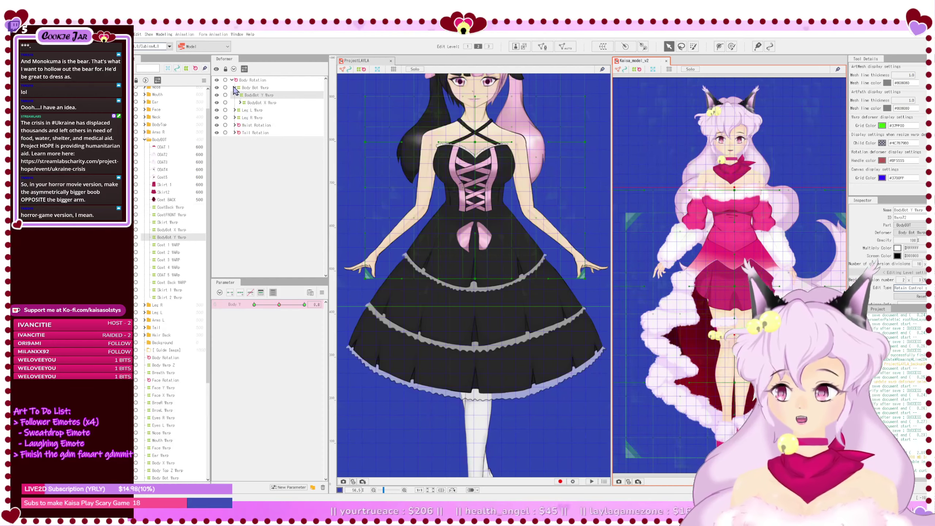
click(234, 88)
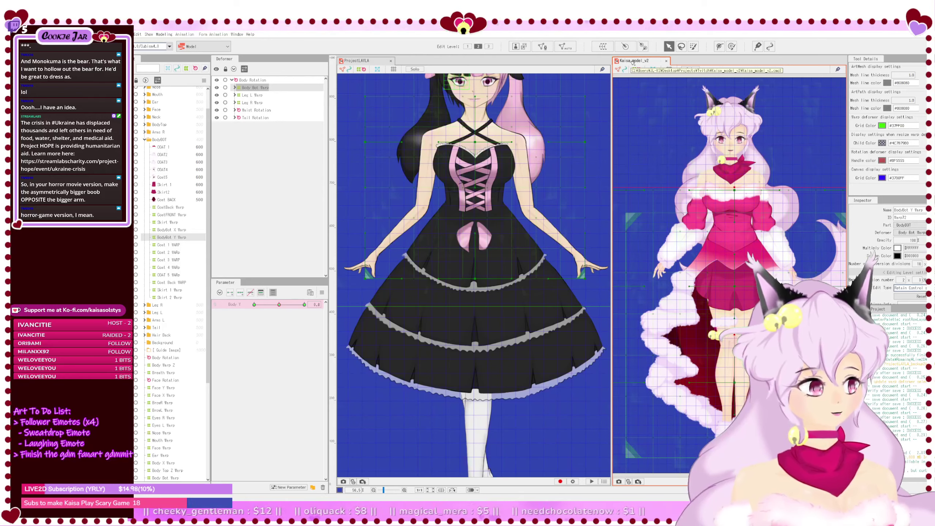
Step: Close Kaisa_model_v2 and show all of ProjectLAYLA's parameters again with the figure's upper body framed
click(666, 61)
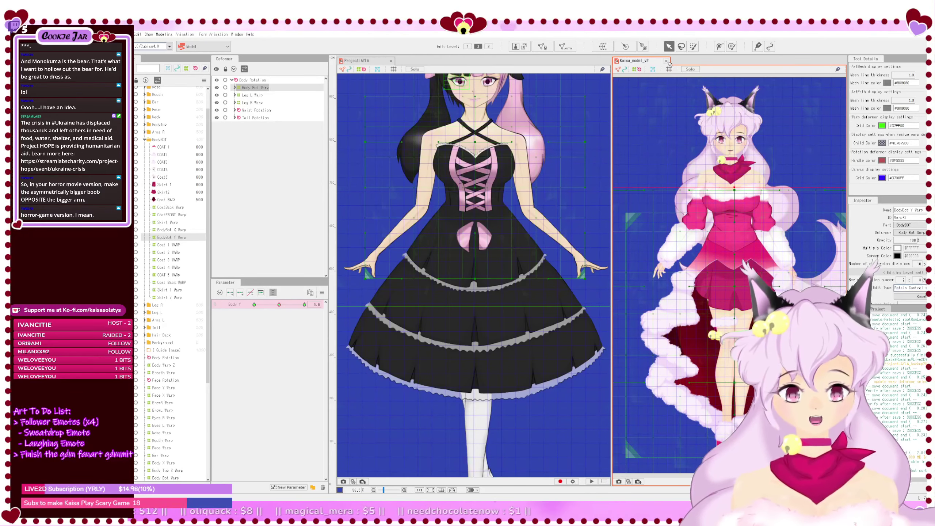
scroll(598, 148, up, 2)
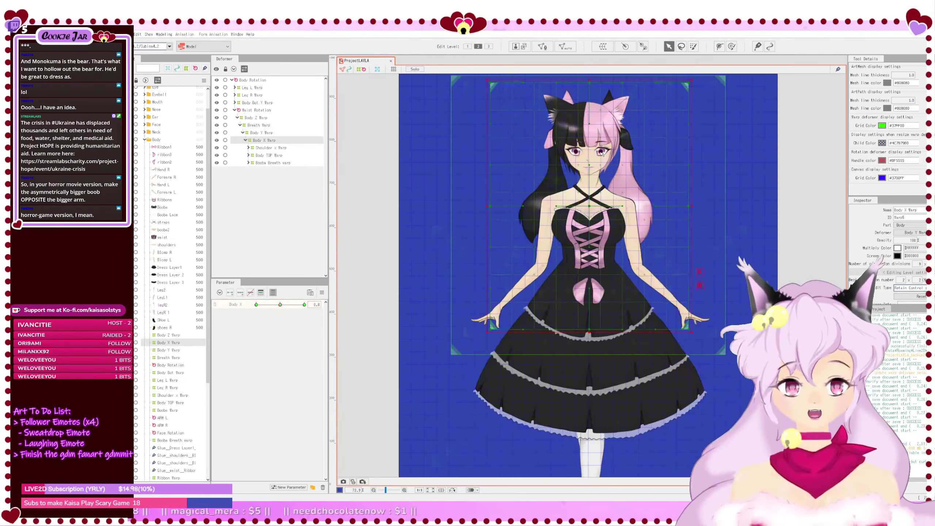
drag(609, 162, 608, 191)
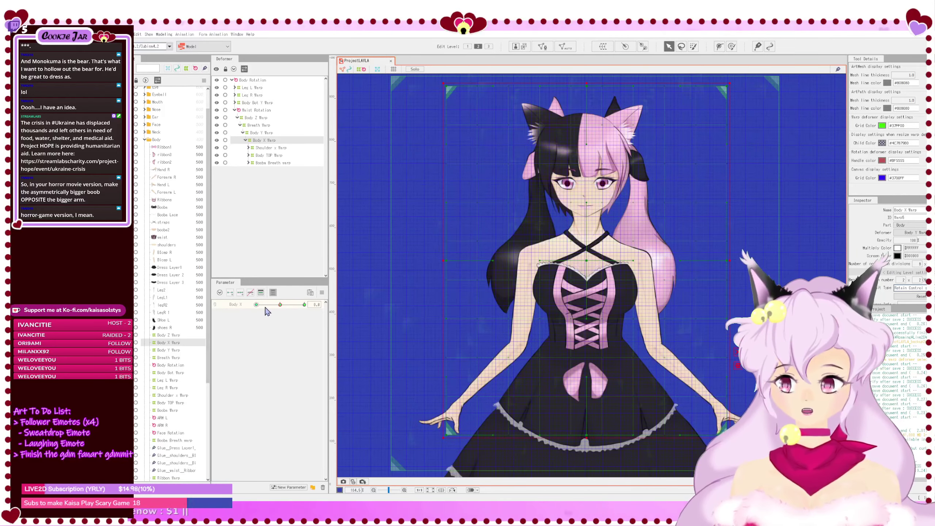
click(273, 293)
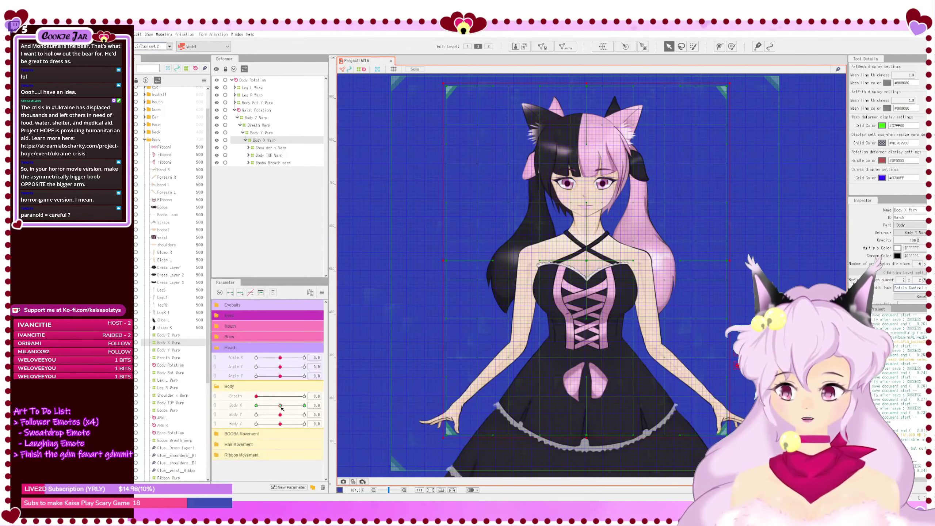
Step: Compare the figure's pose between Body X 0 and 10 with Body X Warp selected
drag(280, 405, 321, 411)
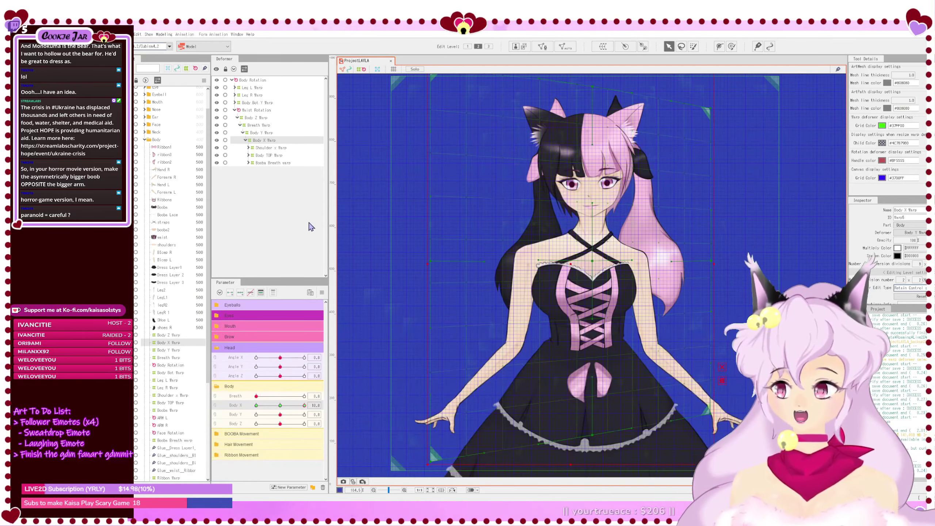
scroll(497, 281, down, 2)
scroll(497, 282, up, 2)
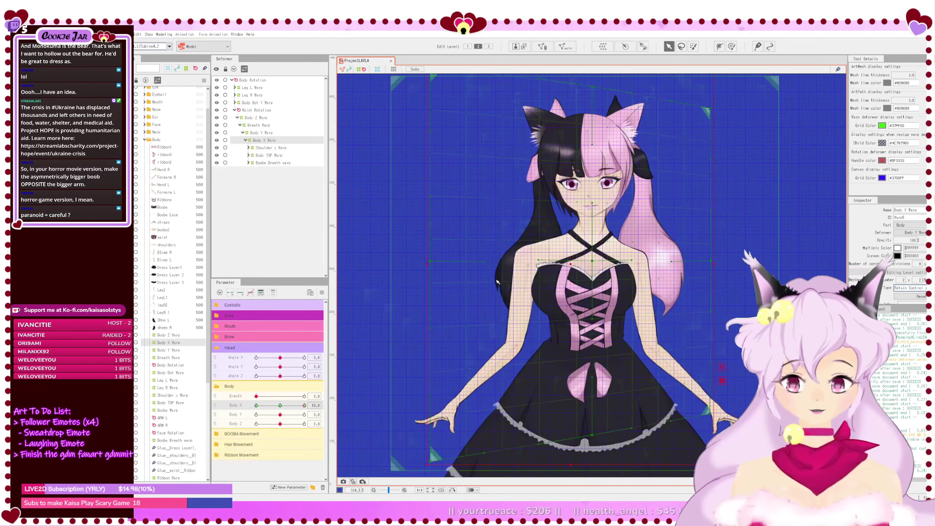
drag(498, 281, 496, 289)
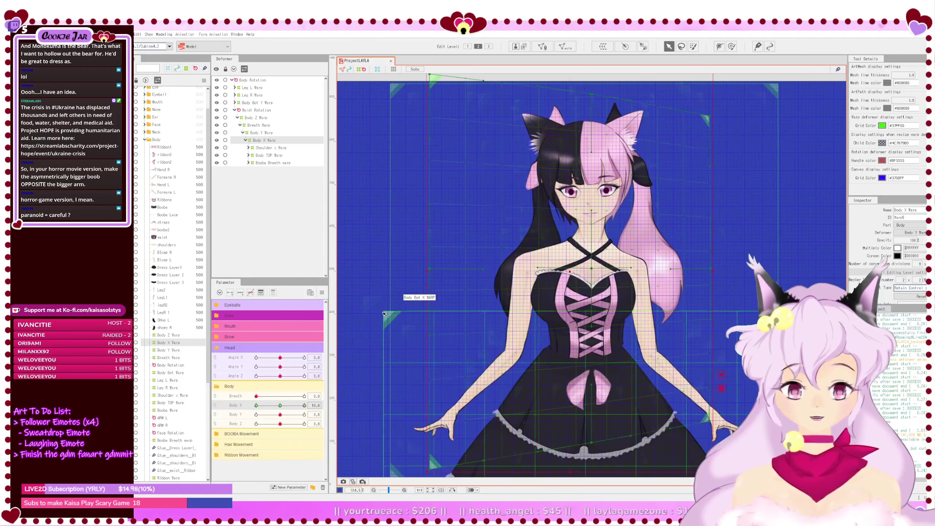
click(280, 405)
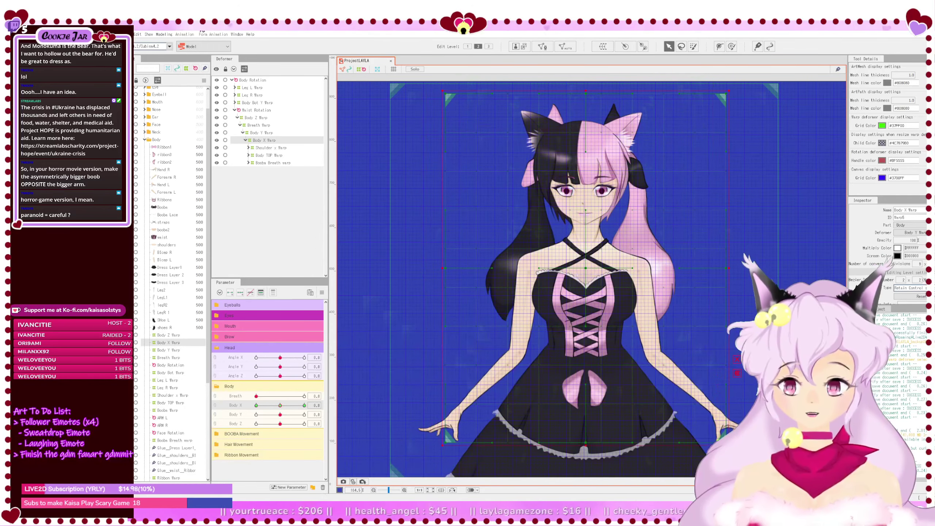
click(137, 34)
click(350, 36)
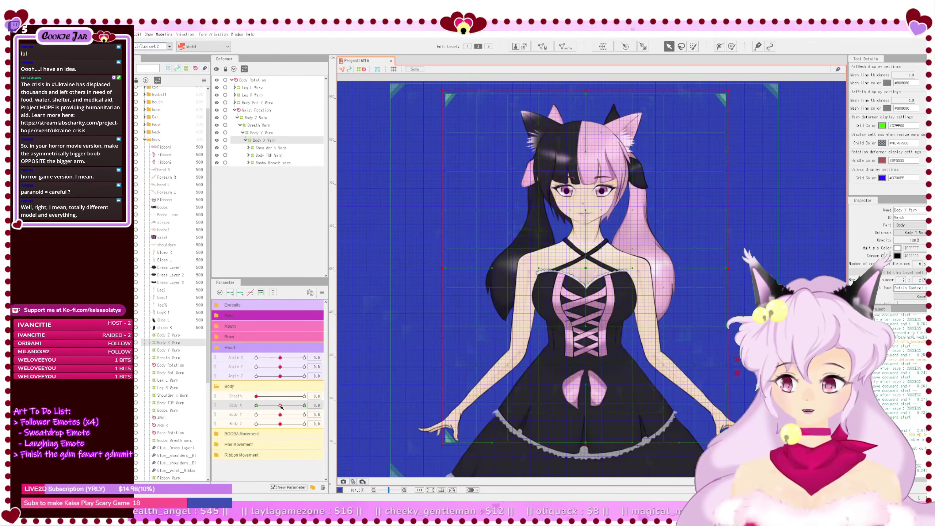
drag(280, 405, 316, 411)
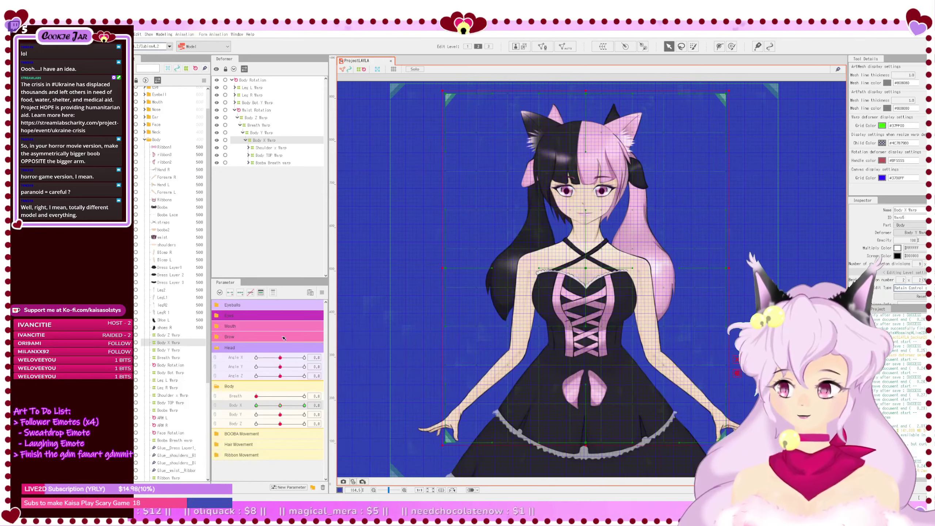
Step: Key Body TOP Warp to Body X, set Body X to 10, and hide the canvas grid
click(275, 155)
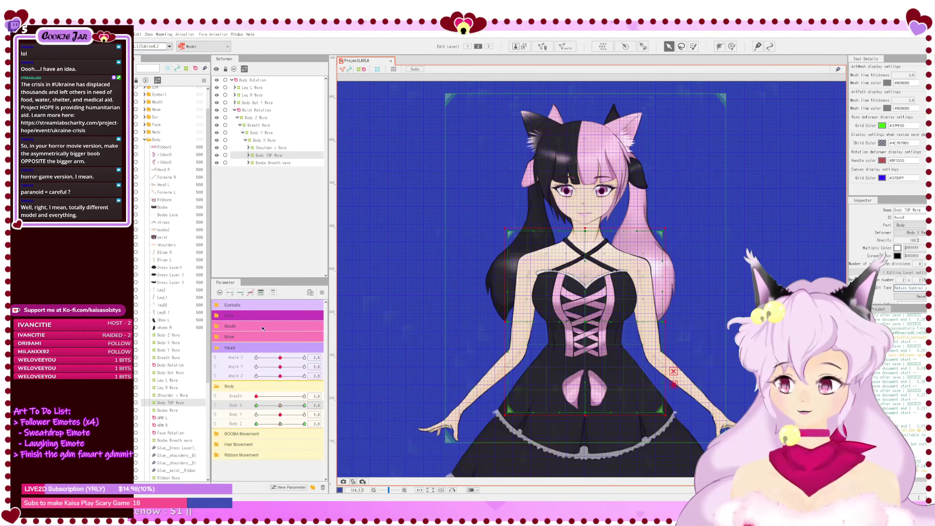
drag(283, 405, 305, 405)
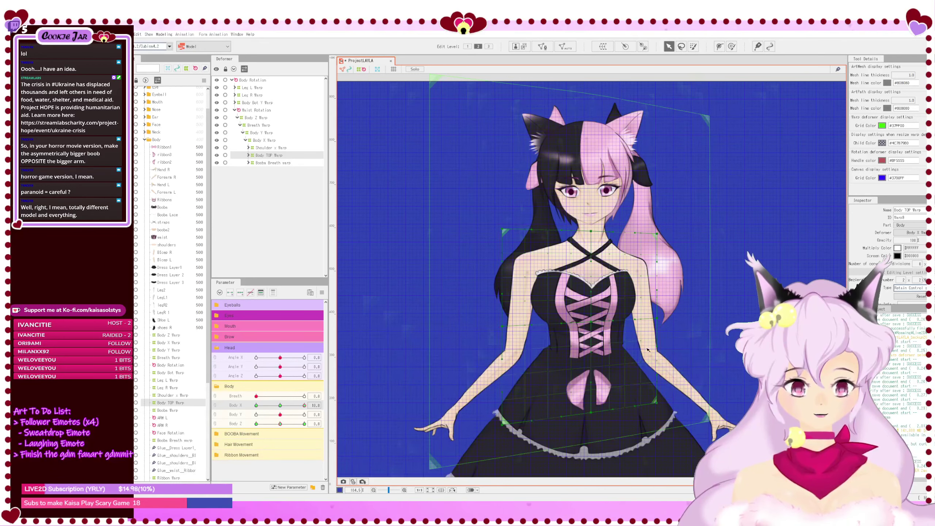
scroll(626, 320, up, 3)
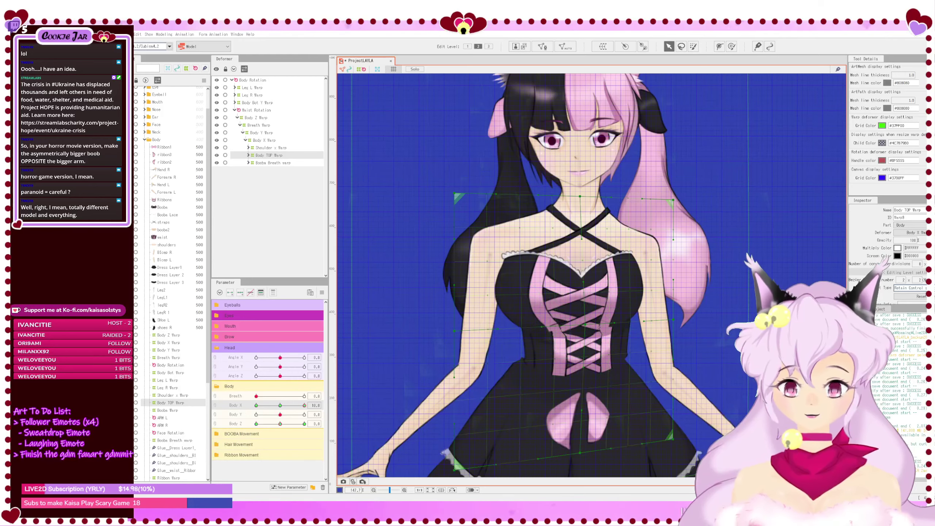
click(513, 335)
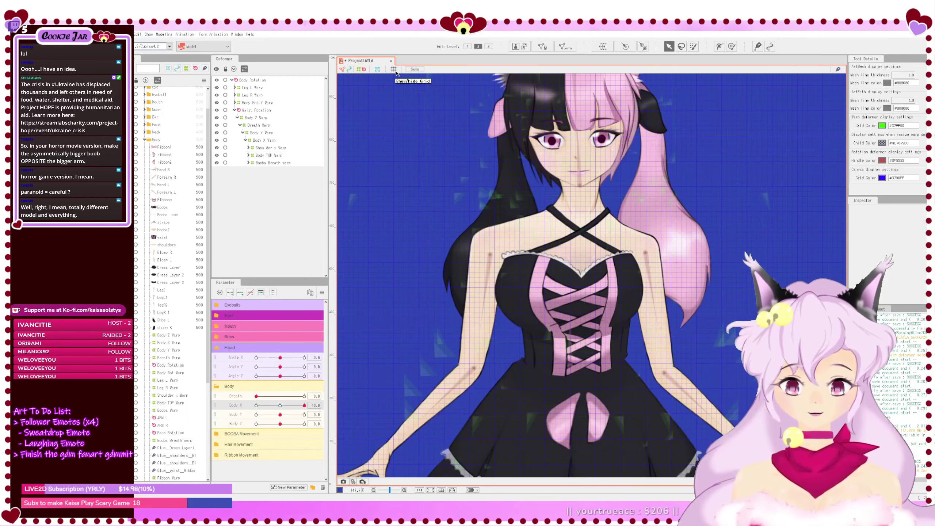
key(ctrl+z)
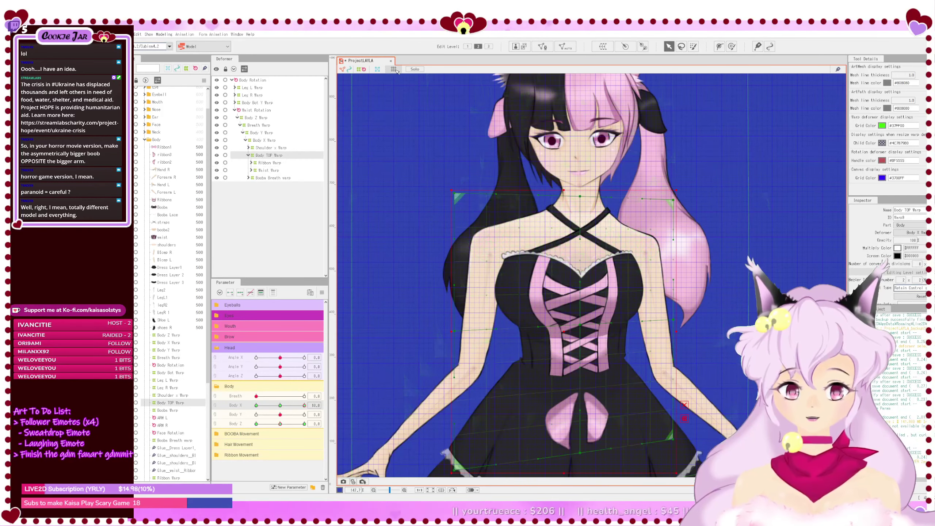
click(394, 69)
Step: Try to squeeze the right-hand control point columns of Body TOP Warp inward at Body X 10, comparing against the neutral pose
drag(593, 180, 697, 459)
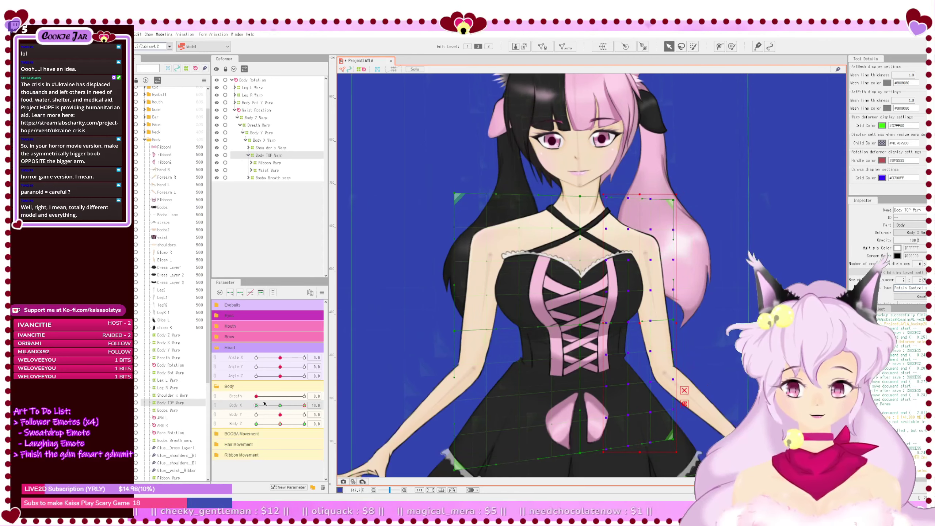
click(280, 405)
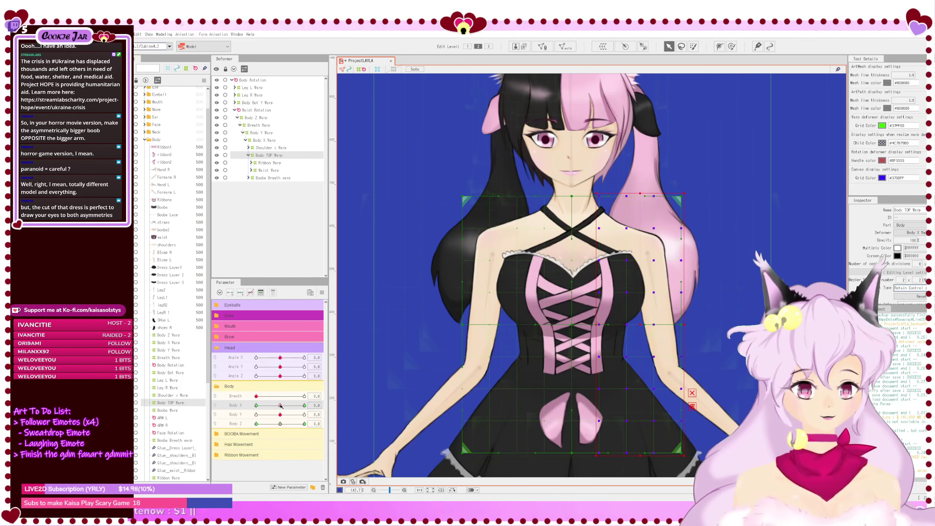
click(304, 405)
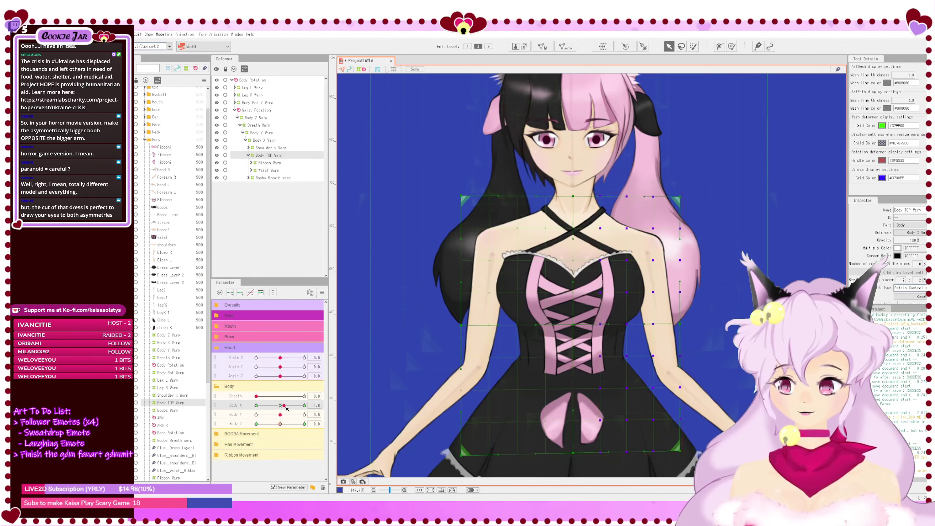
drag(315, 411, 344, 416)
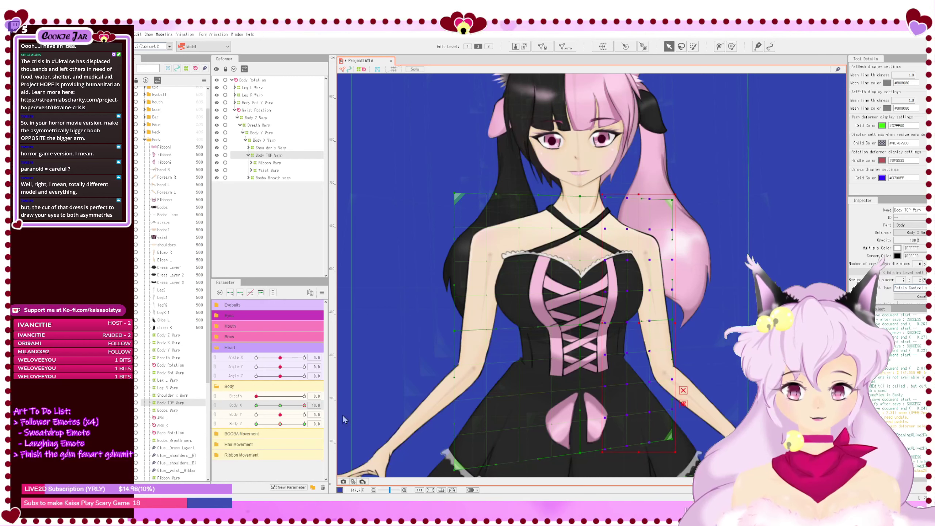
drag(620, 181, 708, 462)
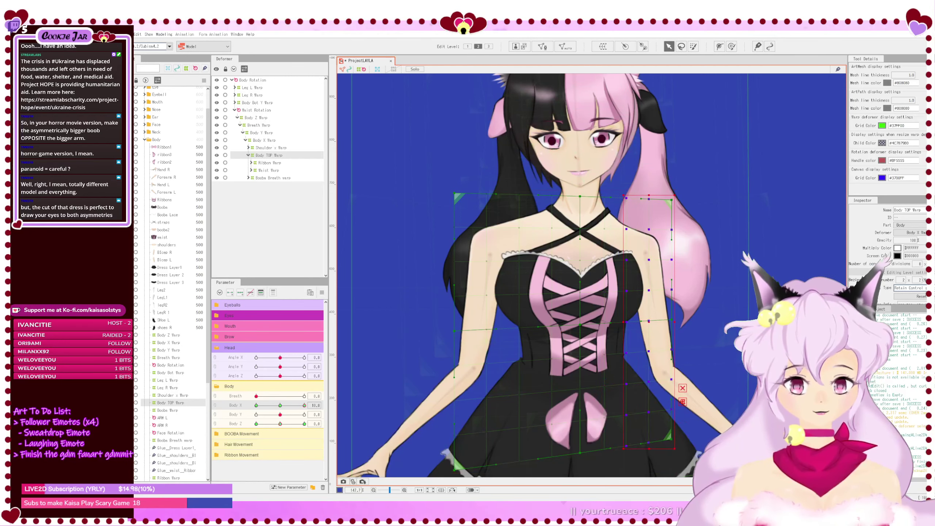
drag(663, 378, 662, 377)
mouse_move(716, 461)
mouse_down()
mouse_move(668, 170)
mouse_move(635, 176)
mouse_move(699, 458)
mouse_up()
drag(669, 379, 667, 380)
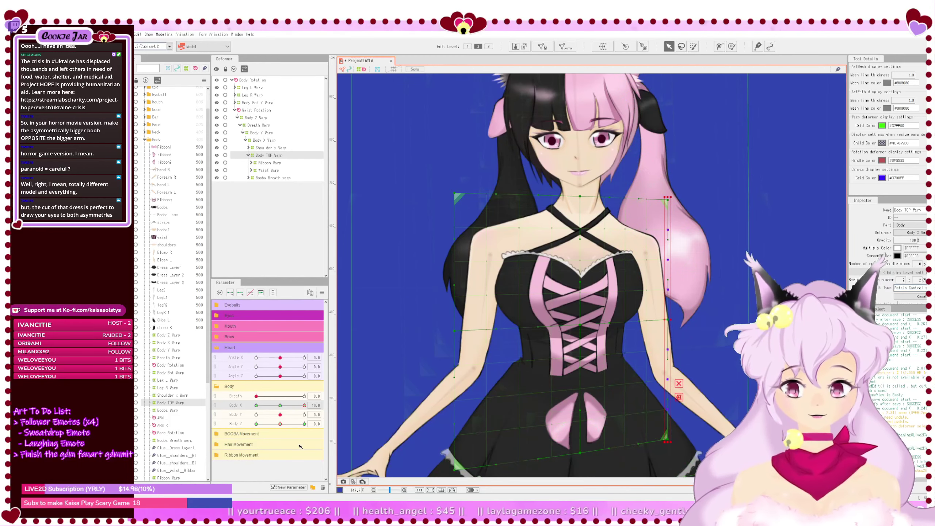
Step: Reset Body TOP Warp's Body X keys and, at Body X 10, nudge its right-hand point columns progressively inward, narrowing the selection toward the outer edge
click(280, 405)
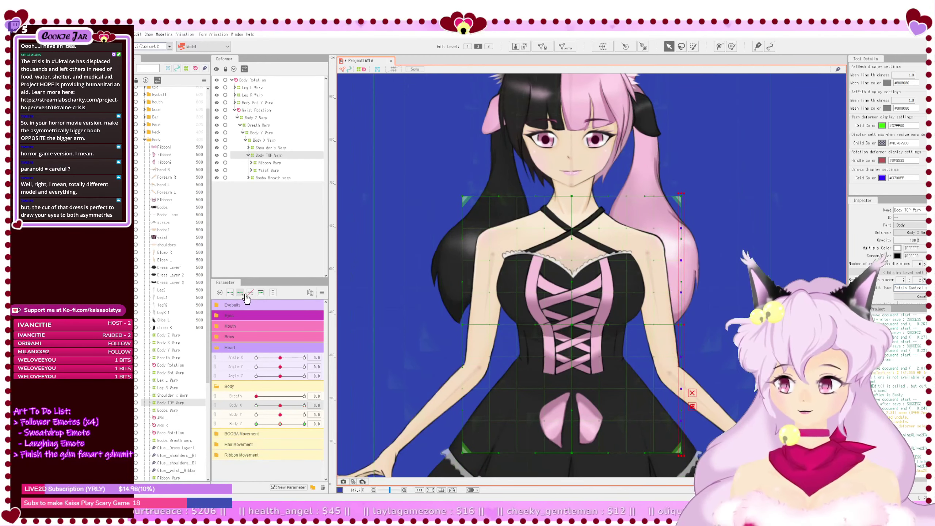
click(304, 405)
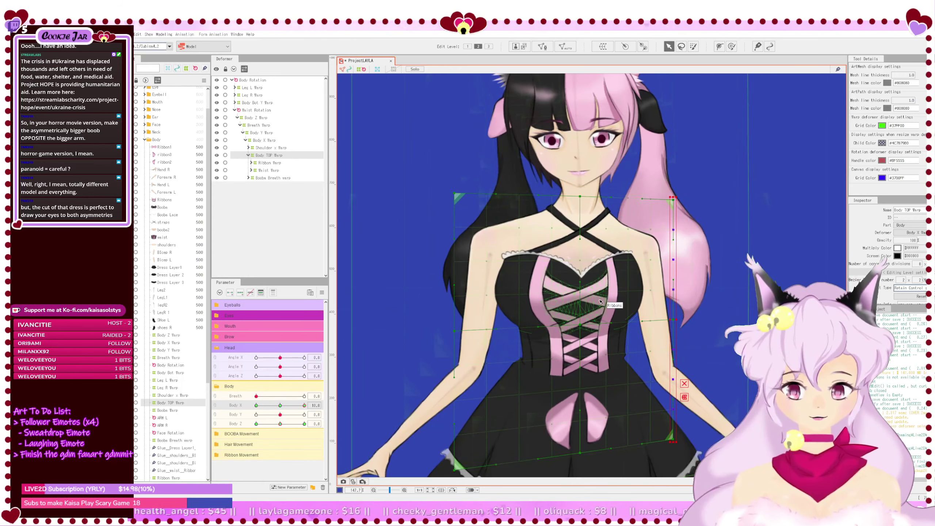
drag(592, 177, 716, 459)
key(Left)
key(Left)
key(Left)
key(Left)
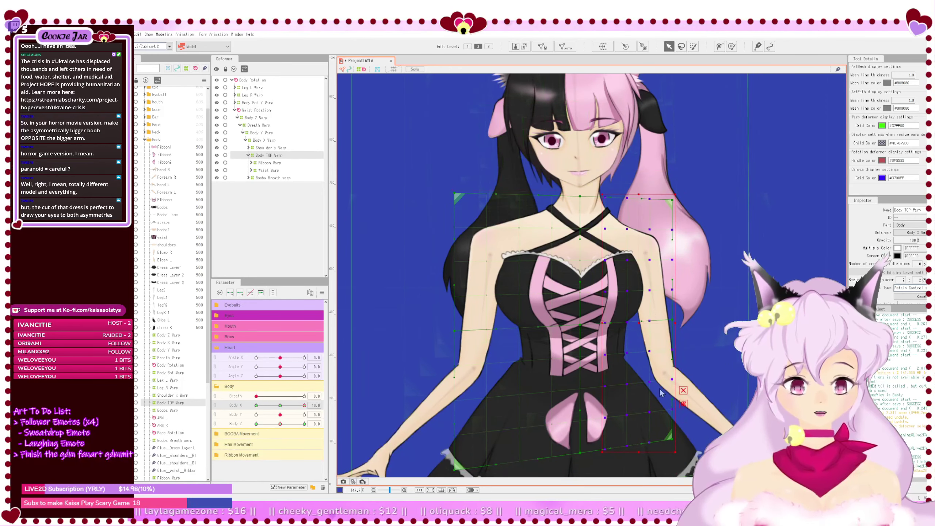
drag(614, 173, 707, 456)
key(Left)
key(Left)
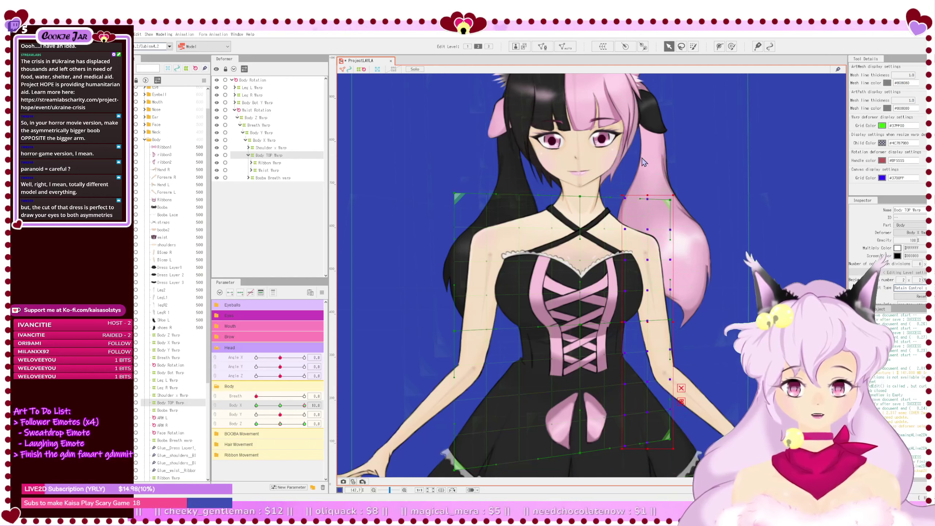
drag(636, 170, 700, 456)
key(Left)
key(Left)
key(Left)
drag(660, 166, 700, 456)
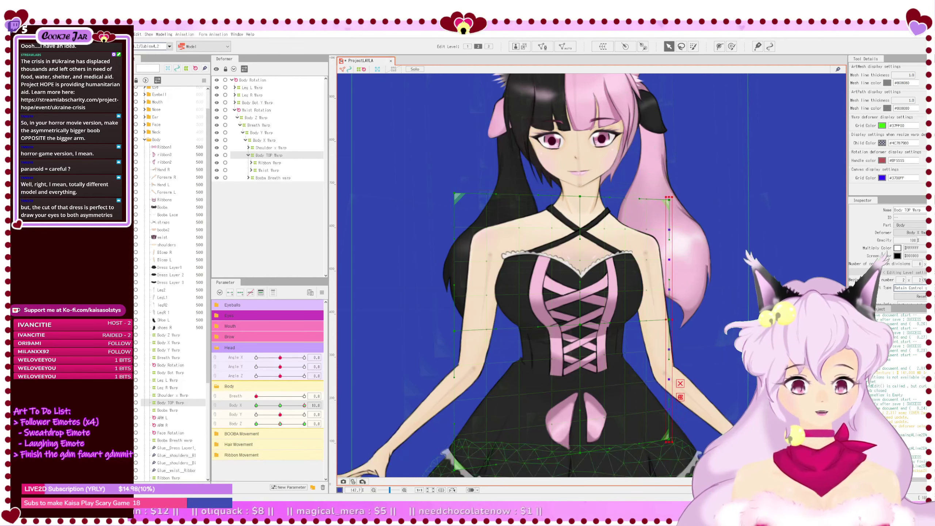
key(Left)
key(Left)
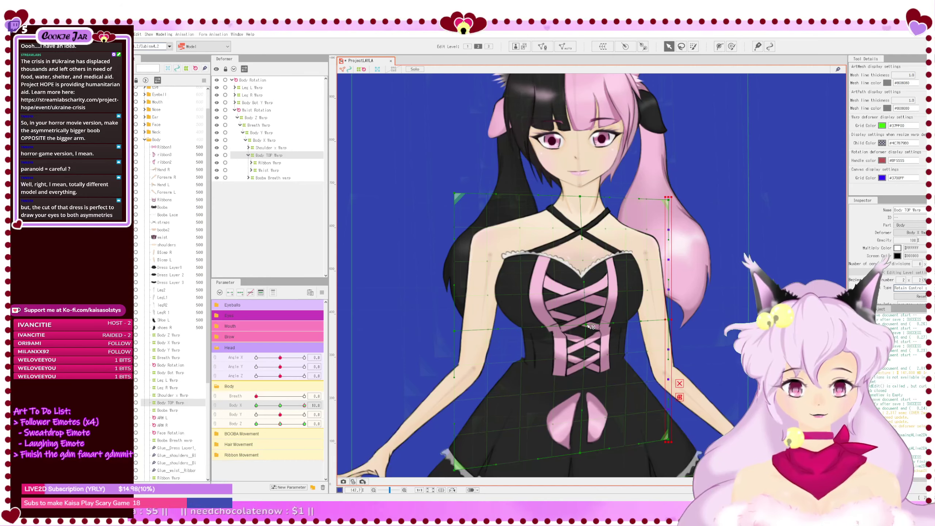
Step: Save ProjectLAYLA and open the reference model Kaisa_model_v2
key(ctrl+z)
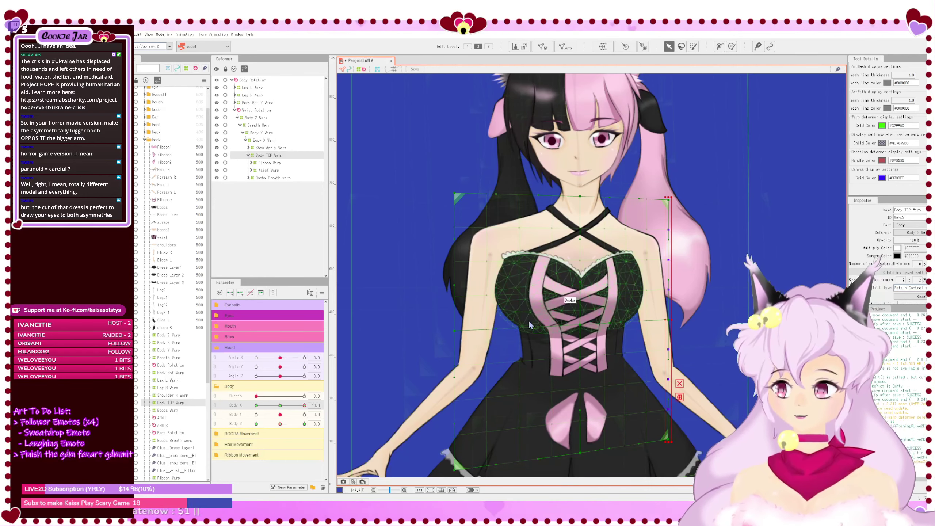
key(ctrl+s)
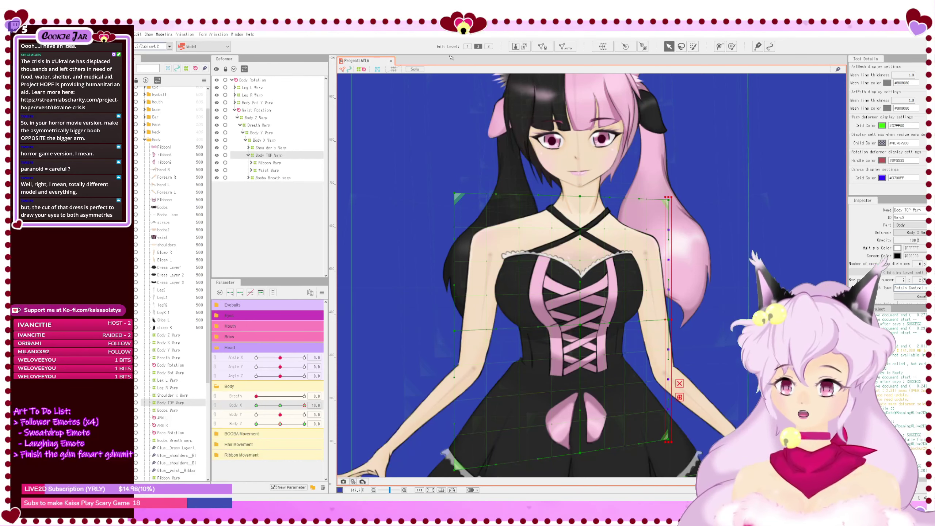
click(128, 34)
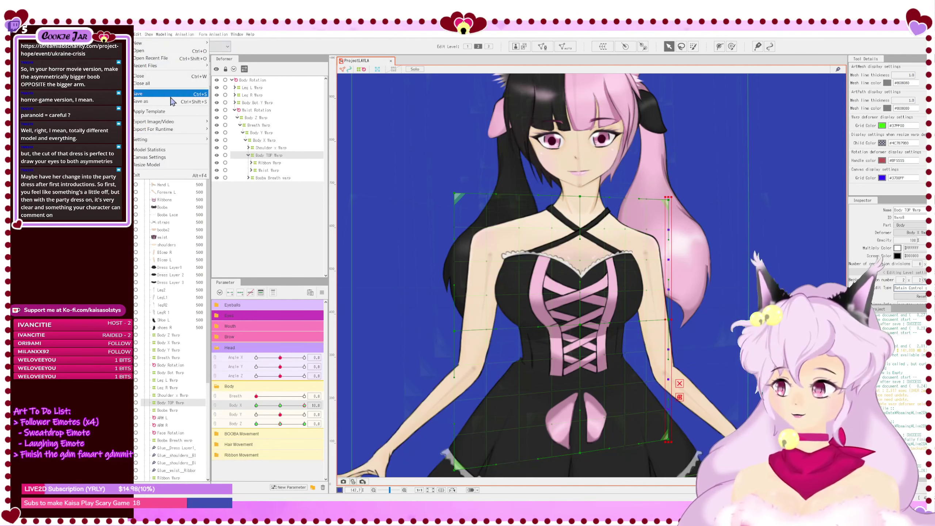
mouse_move(178, 65)
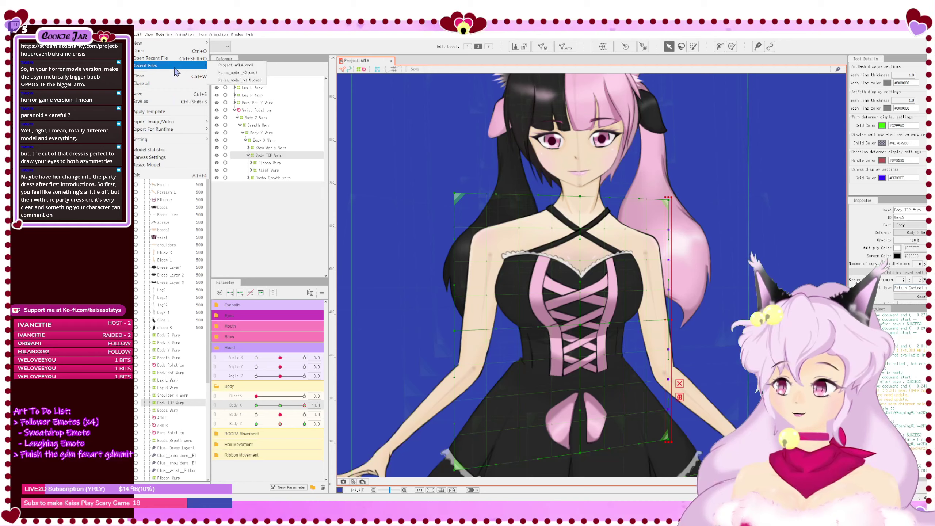
click(228, 73)
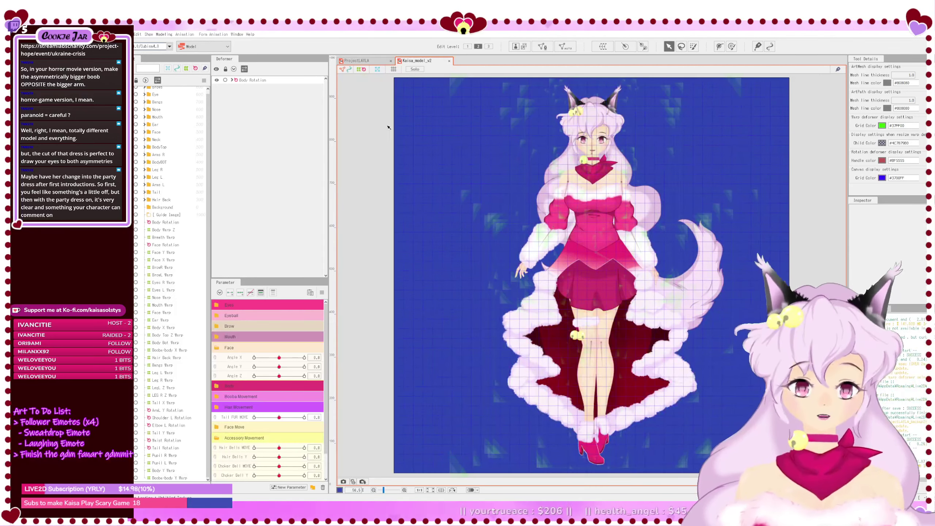
Step: Locate the fur trim's mesh in the reference model's deformer hierarchy, select Body Top Z Warp, and show the Body parameters
click(593, 194)
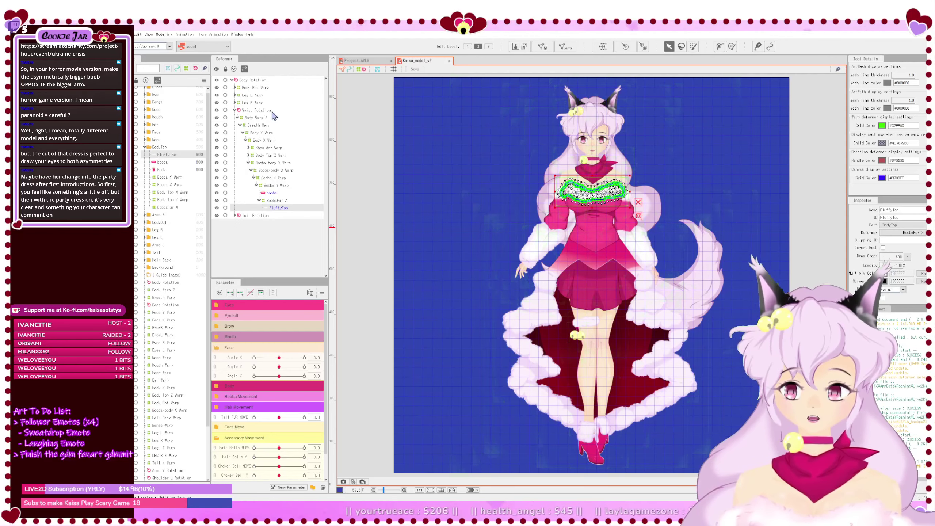
click(248, 163)
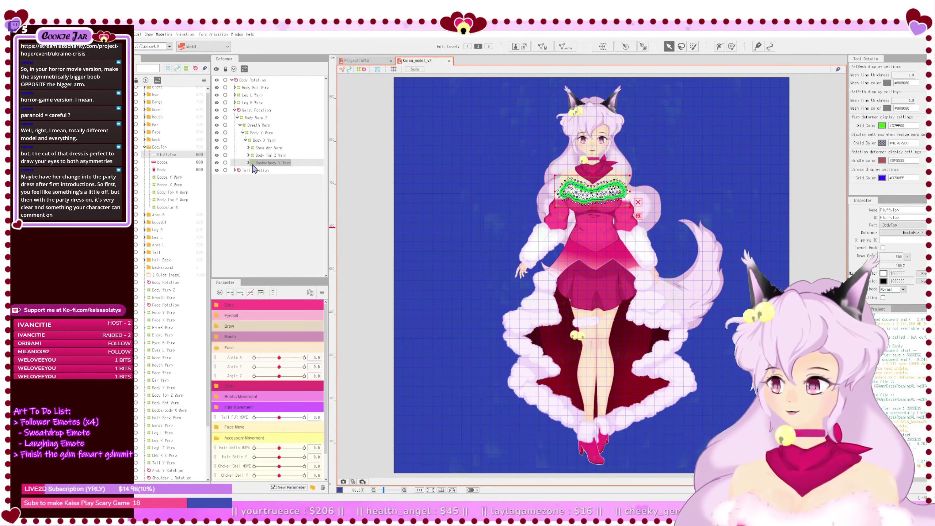
click(265, 160)
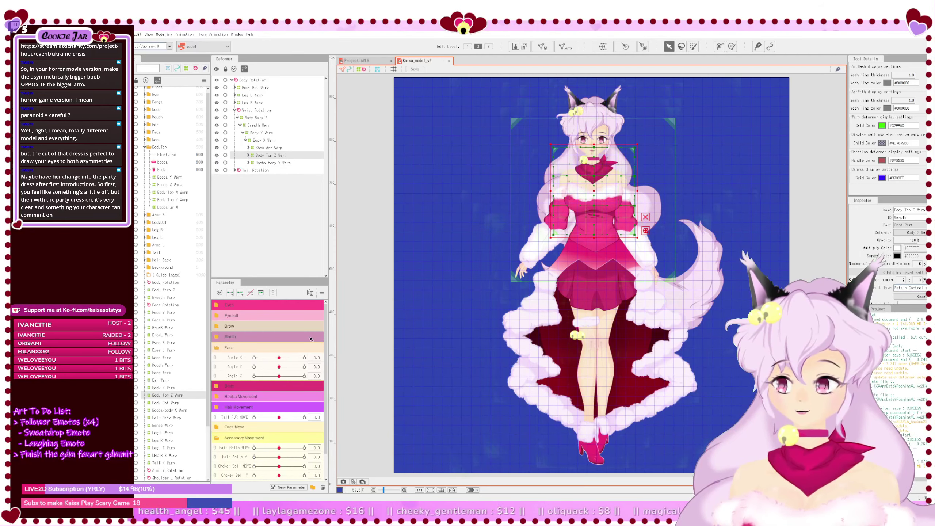
click(228, 345)
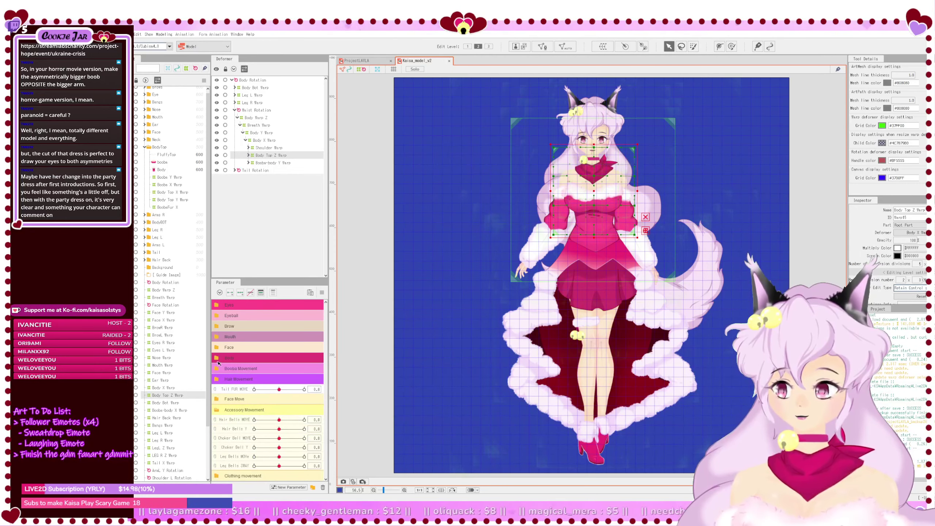
click(229, 359)
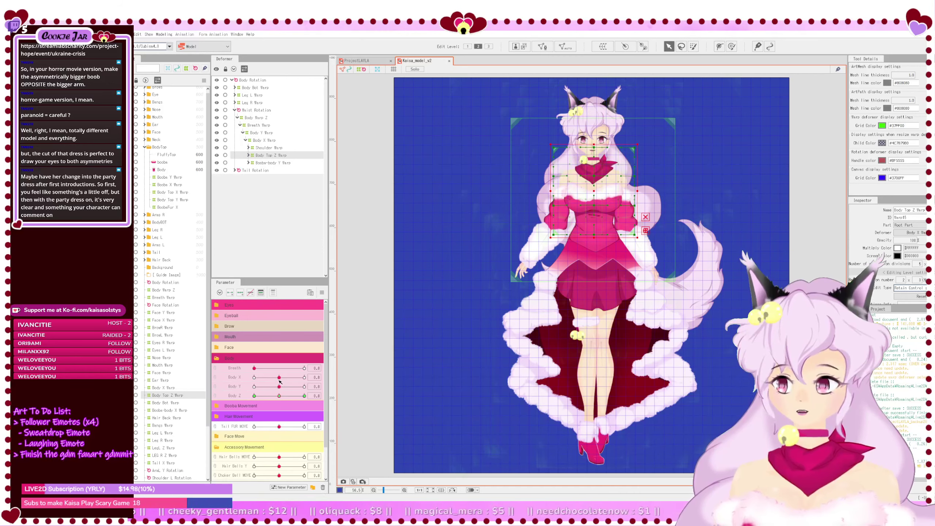
Step: Examine which Body parameters drive Booba-body Y Warp and the nested Body Top Y and X warps, scrubbing Body X on Body Top X Warp
click(275, 163)
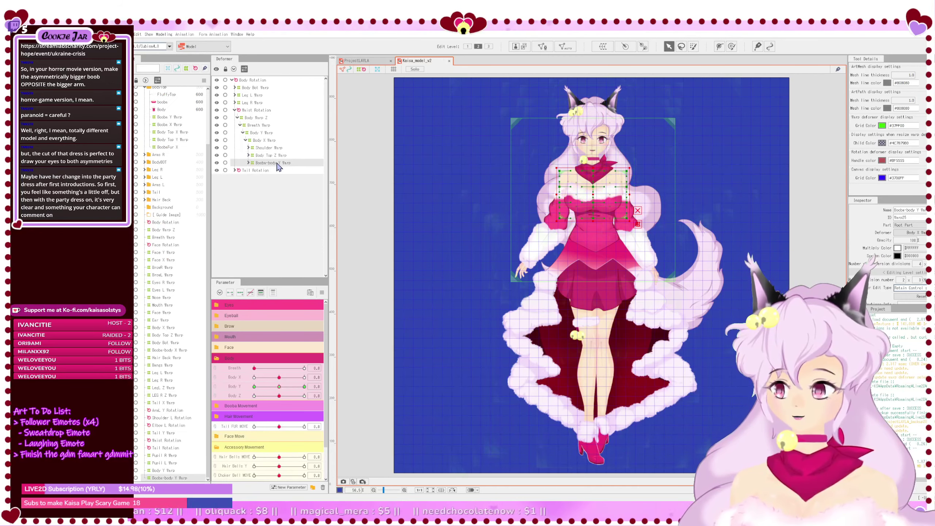
click(249, 155)
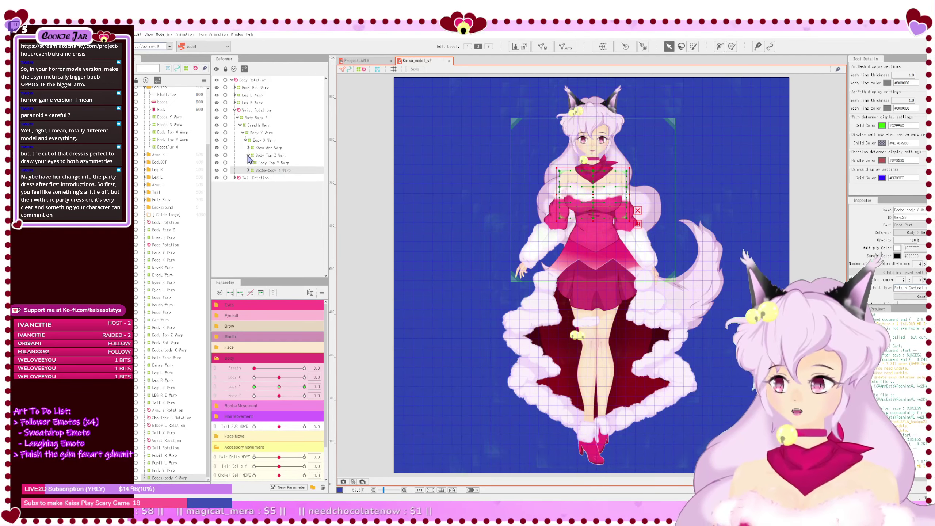
click(260, 163)
click(250, 163)
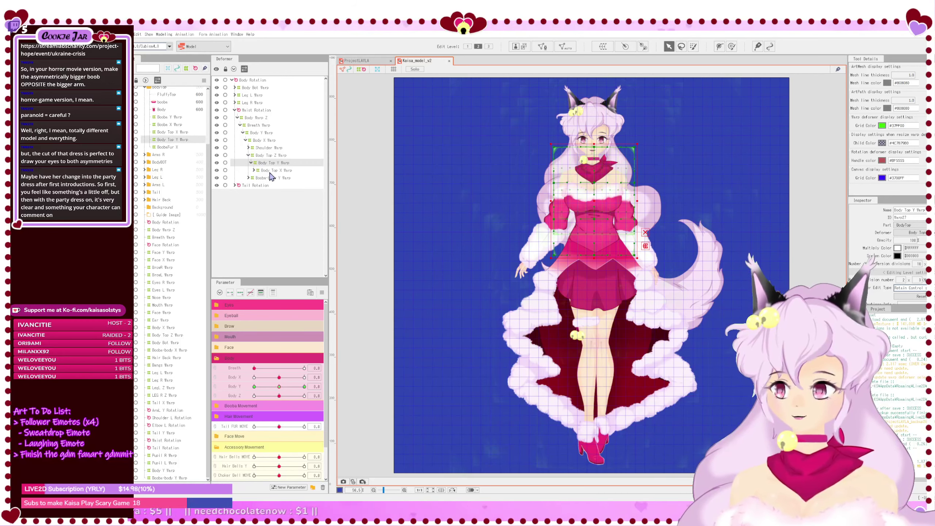
click(276, 171)
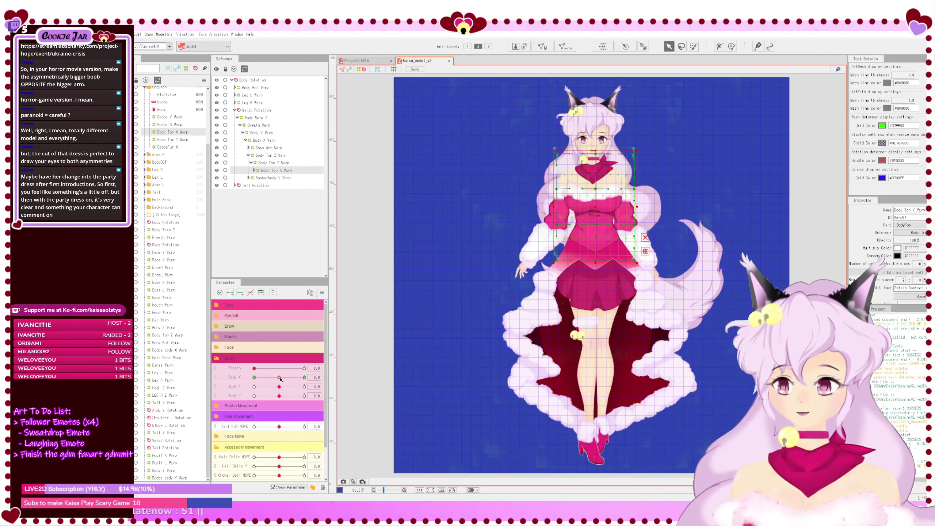
mouse_move(279, 379)
mouse_down()
mouse_move(324, 387)
mouse_move(280, 380)
mouse_up()
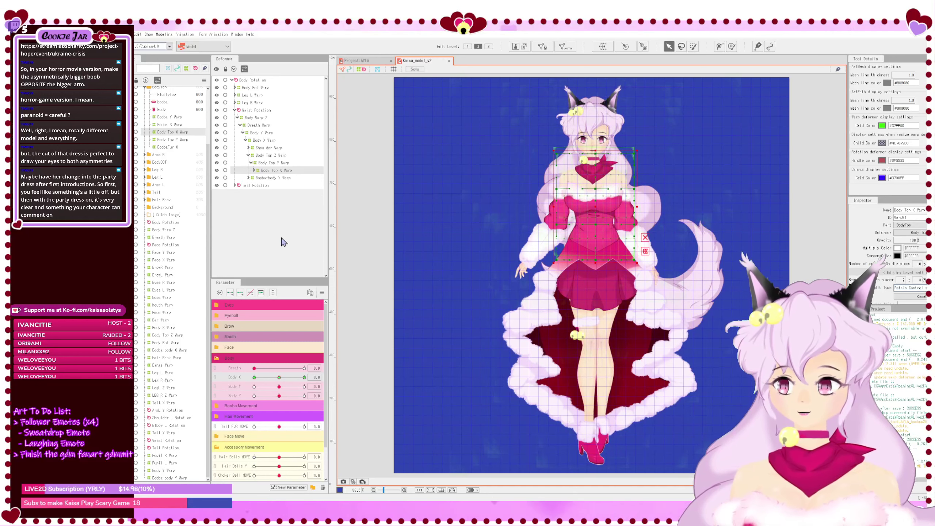
Step: Examine Booba-body X Warp's deformation by moving Body X to 10 and back to 0
click(259, 178)
click(248, 178)
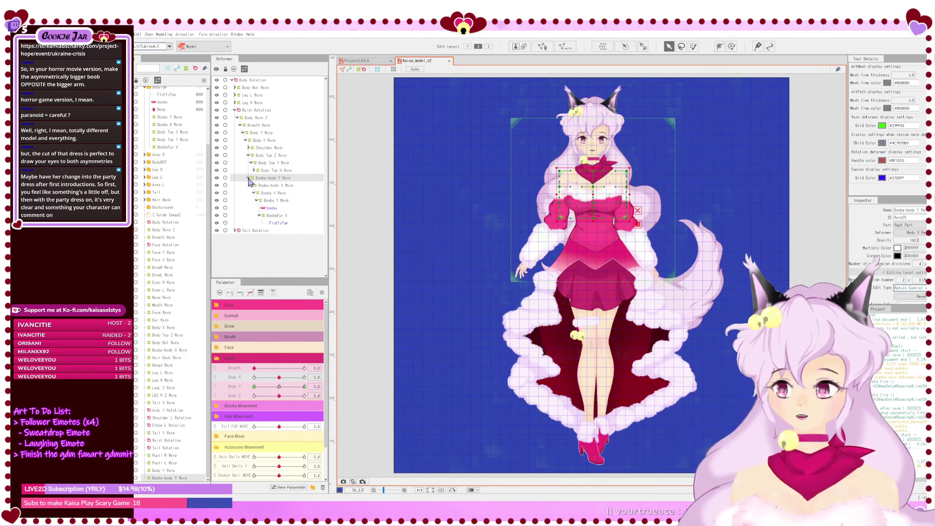
click(275, 186)
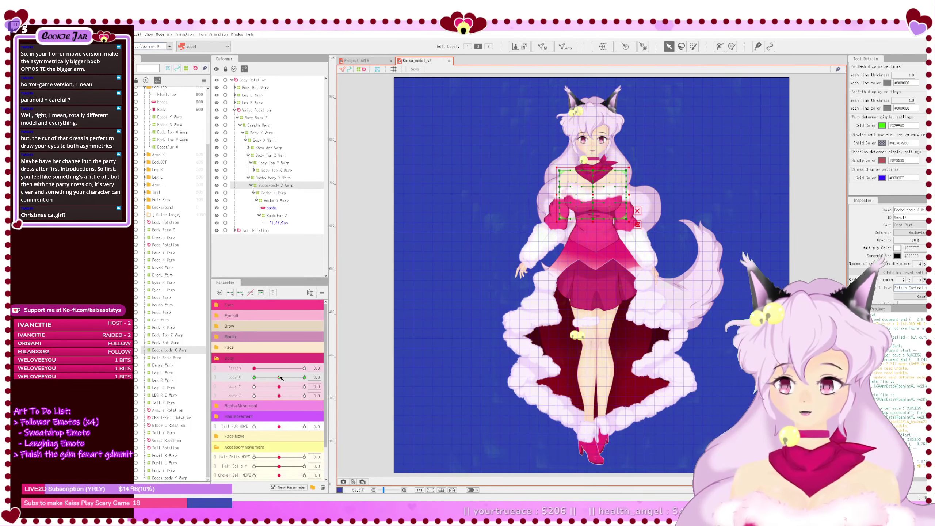
drag(280, 378, 326, 387)
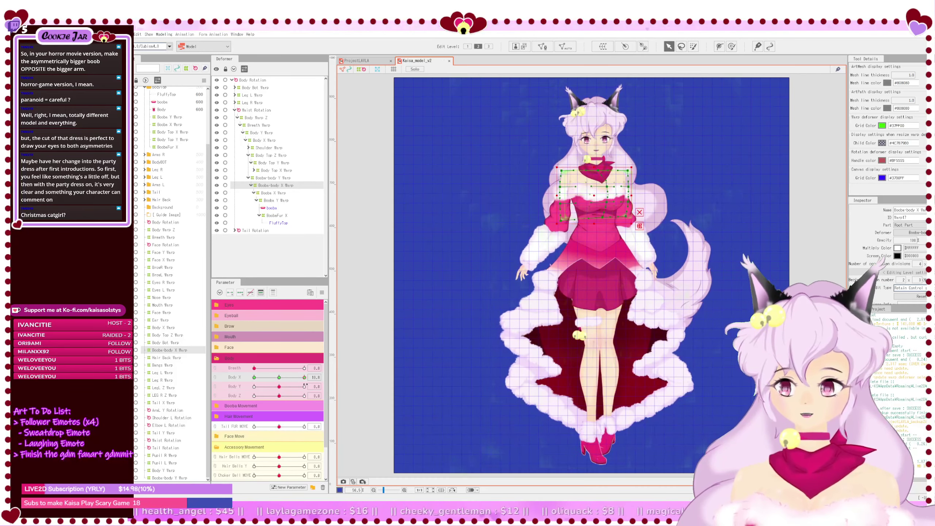
drag(305, 385, 280, 381)
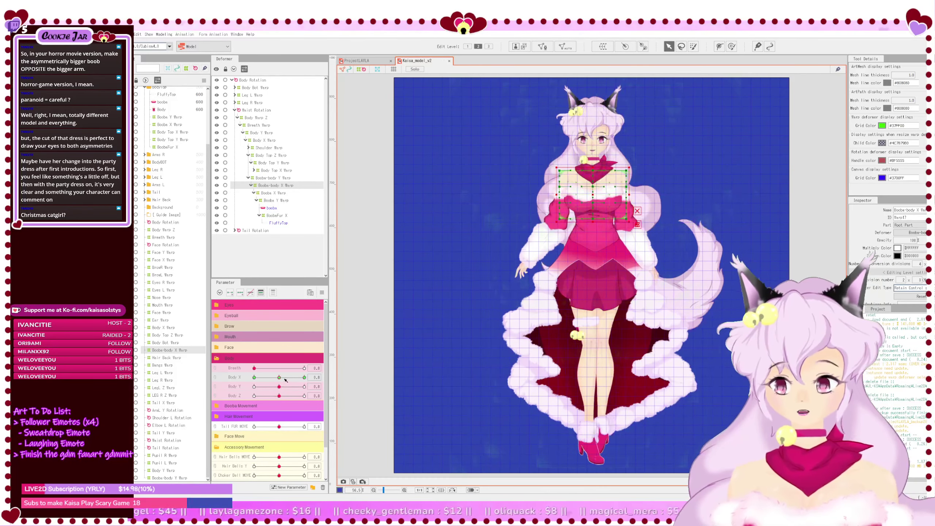
Step: Return to ProjectLAYLA and, with Body X at 10, compare Body X Warp, the shoulder warp and Body TOP Warp
click(376, 63)
drag(305, 405, 281, 404)
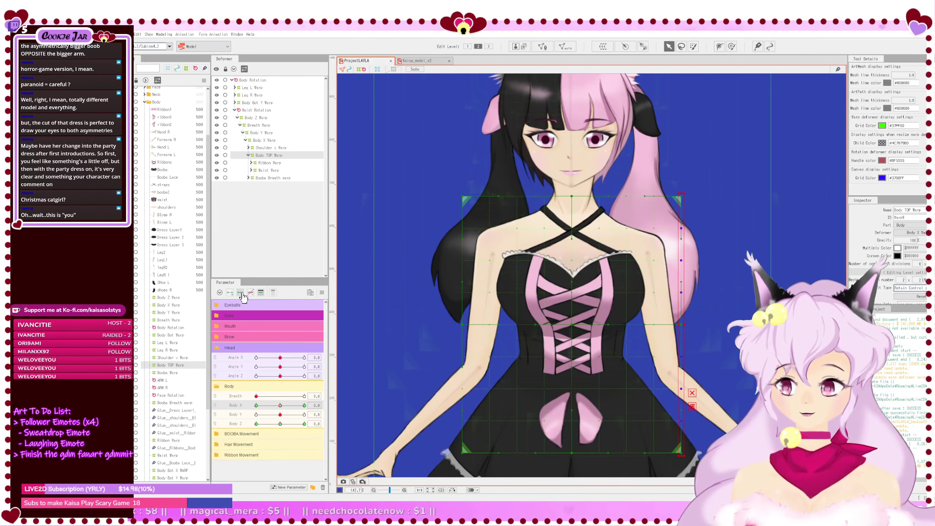
scroll(490, 321, down, 2)
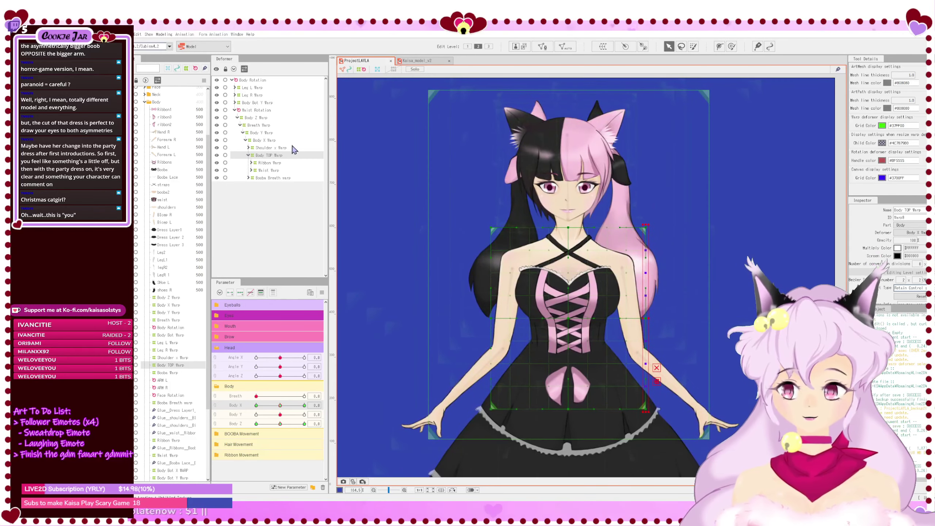
click(280, 140)
drag(280, 405, 381, 420)
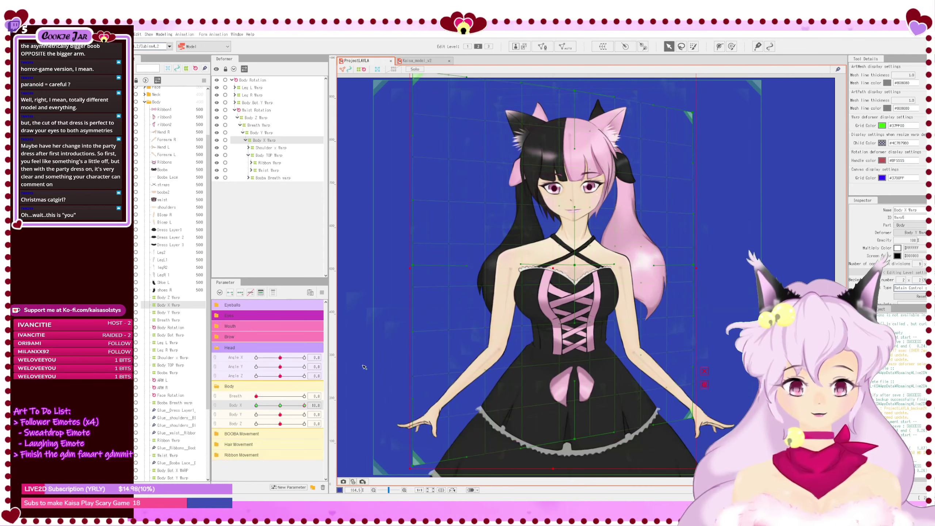
click(277, 148)
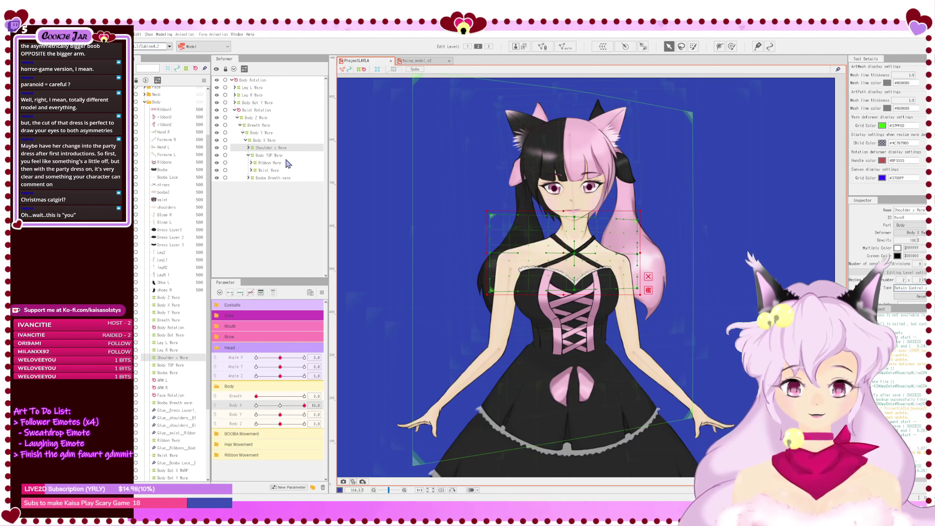
click(271, 156)
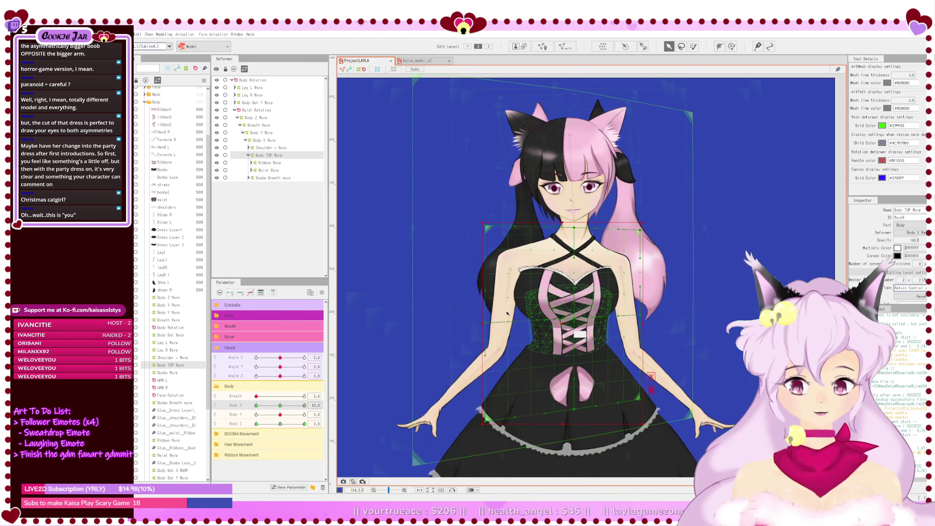
Step: Return to Kaisa_model_v2 and examine how Body Top X Warp, nested under the Z and Y warps, deforms along Body X
click(416, 60)
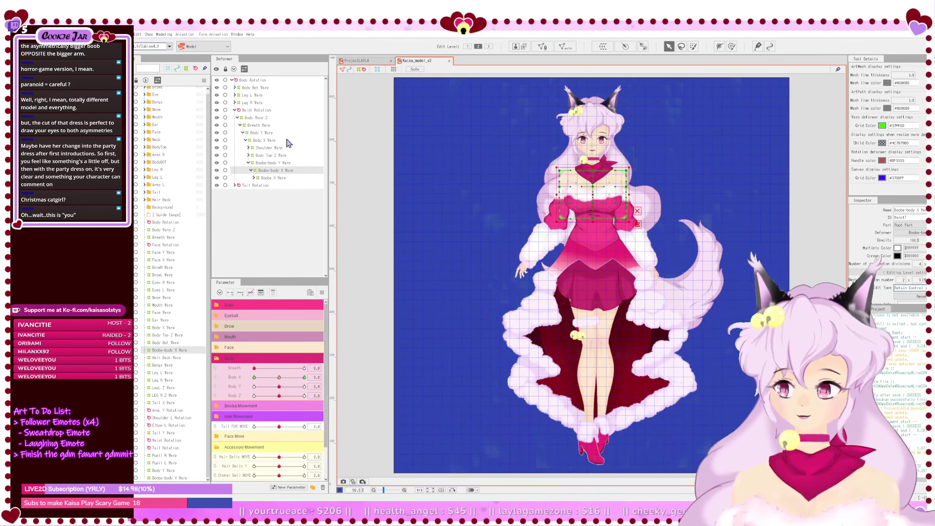
click(264, 140)
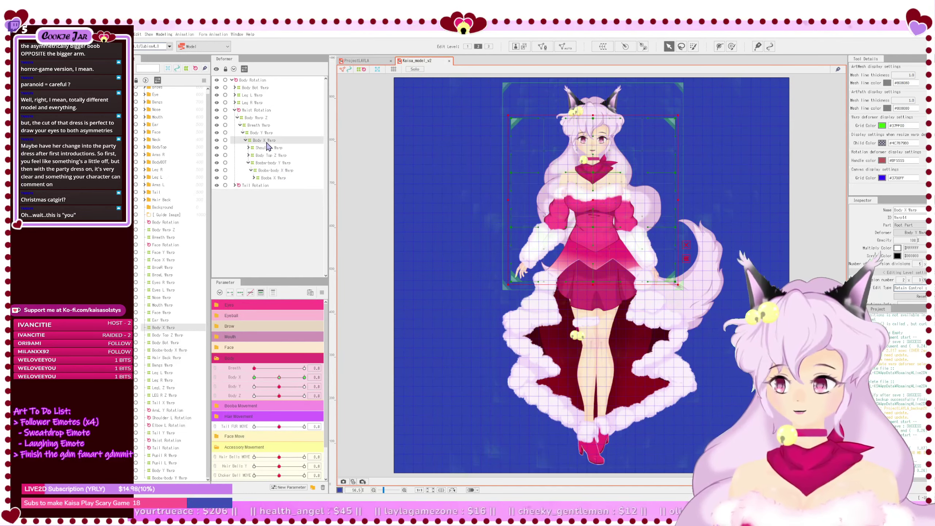
click(250, 156)
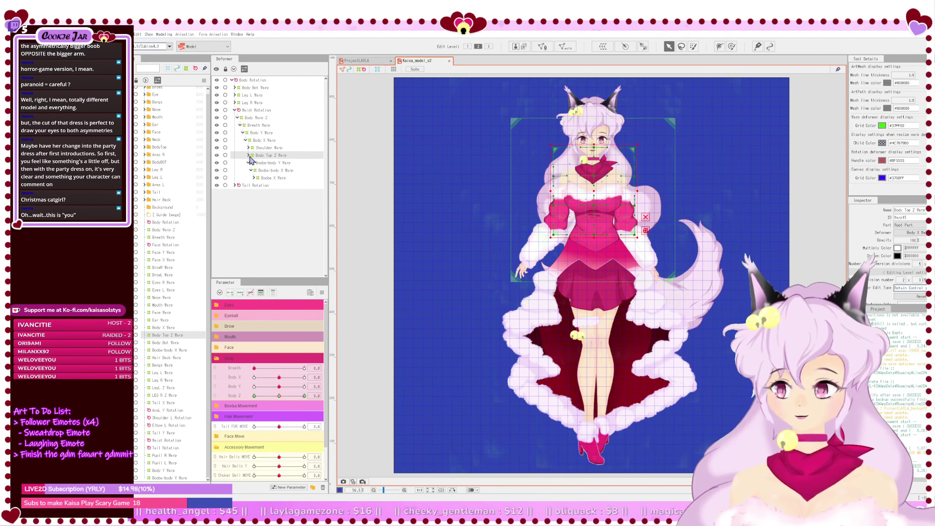
click(249, 156)
click(254, 163)
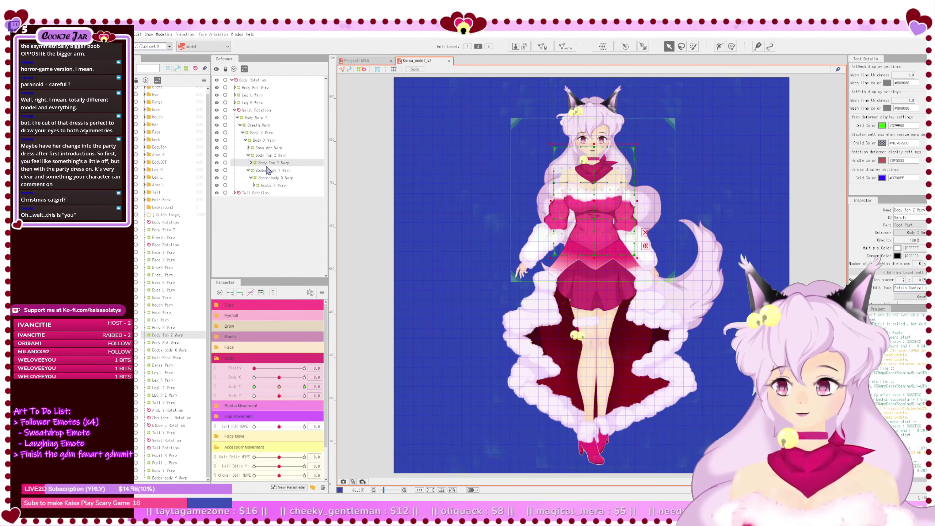
click(251, 162)
click(275, 171)
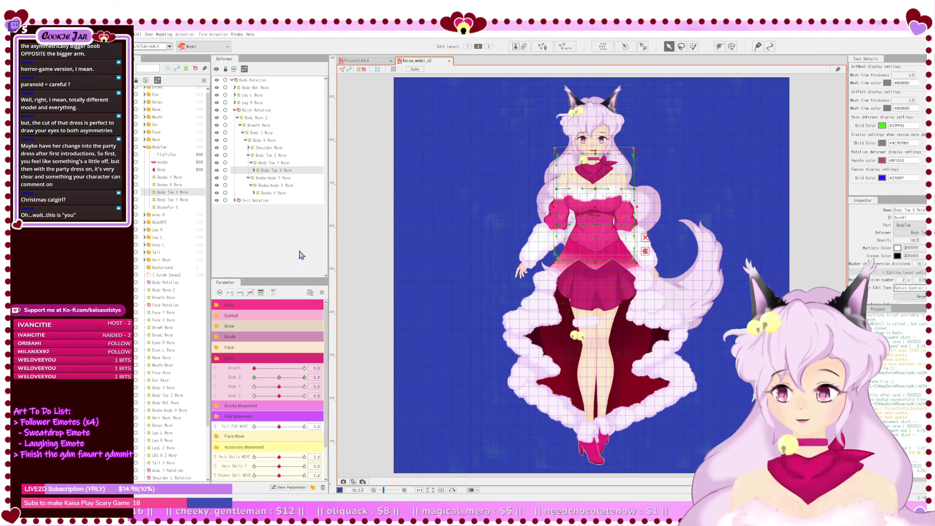
mouse_move(279, 378)
mouse_down()
mouse_move(316, 379)
mouse_move(250, 380)
mouse_move(298, 381)
mouse_move(254, 381)
mouse_move(294, 381)
mouse_move(263, 381)
mouse_up()
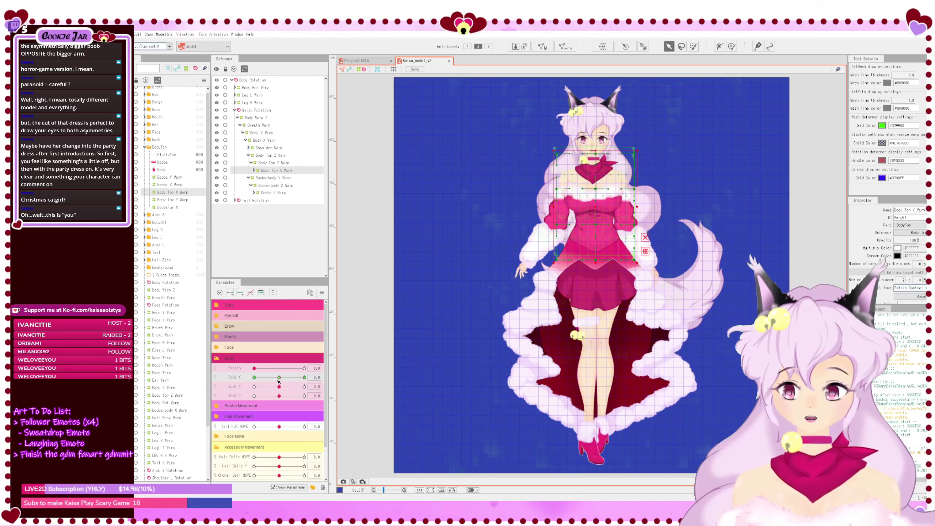
mouse_move(279, 378)
mouse_down()
mouse_move(312, 382)
mouse_move(284, 381)
mouse_up()
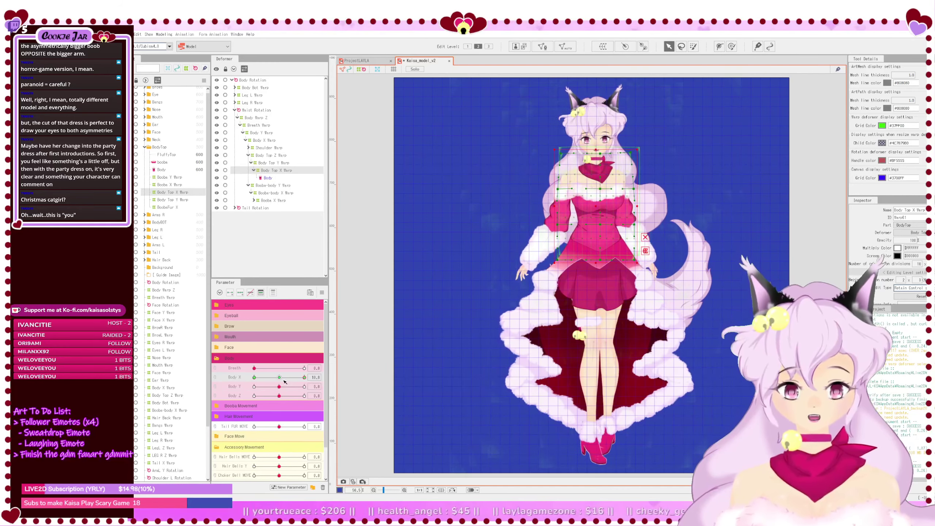
Step: In ProjectLAYLA, try pulling Body TOP Warp's lower-left corner outward at Body X 10, checking the torso with nothing selected
click(381, 63)
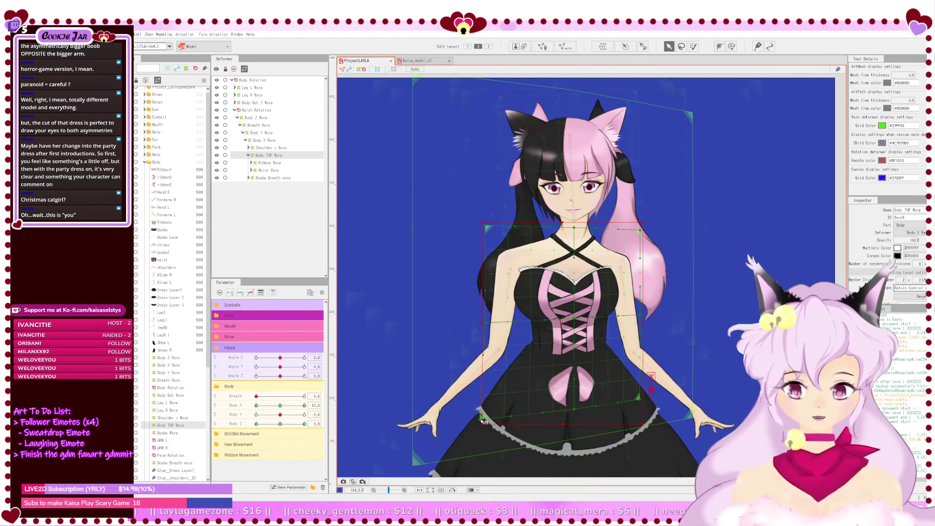
drag(473, 419, 472, 417)
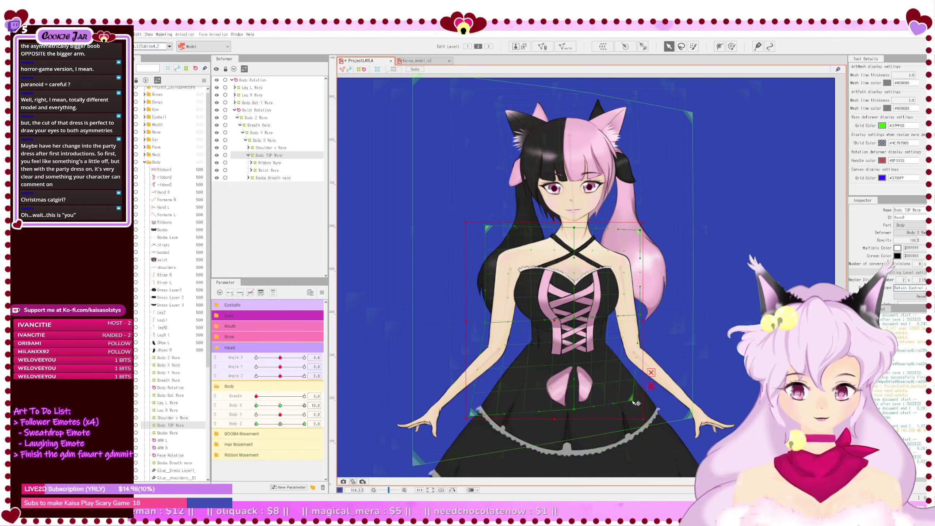
click(490, 368)
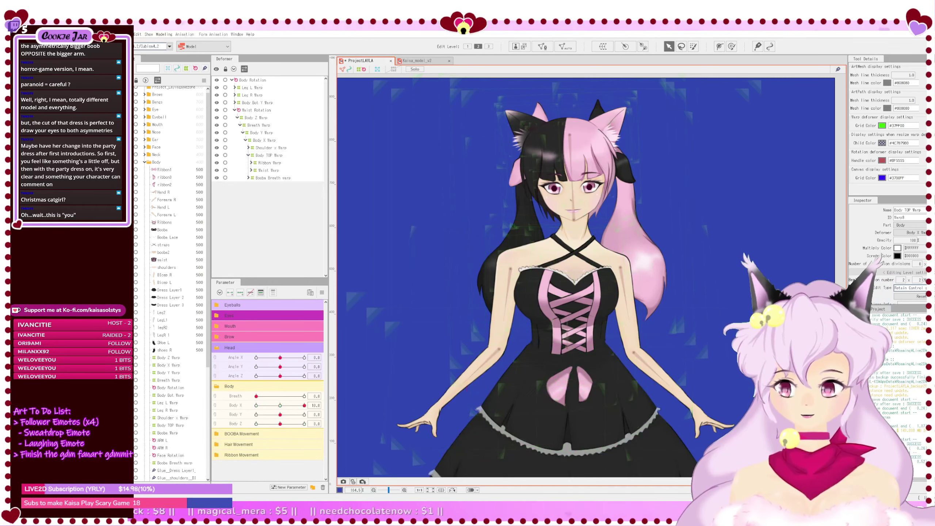
scroll(556, 383, down, 3)
scroll(567, 387, up, 3)
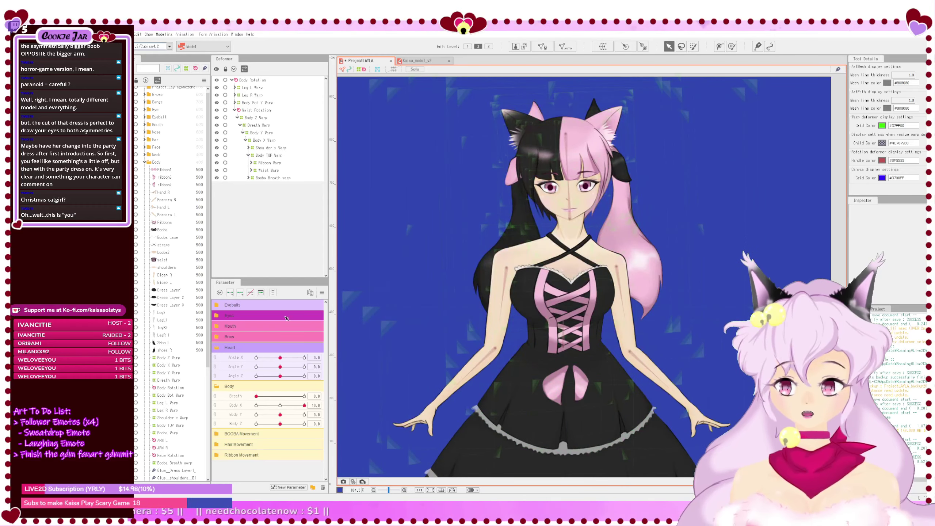
Step: Show the waist ribbon bow and reset Body TOP Warp's Body X keys with Body X at 0
click(268, 141)
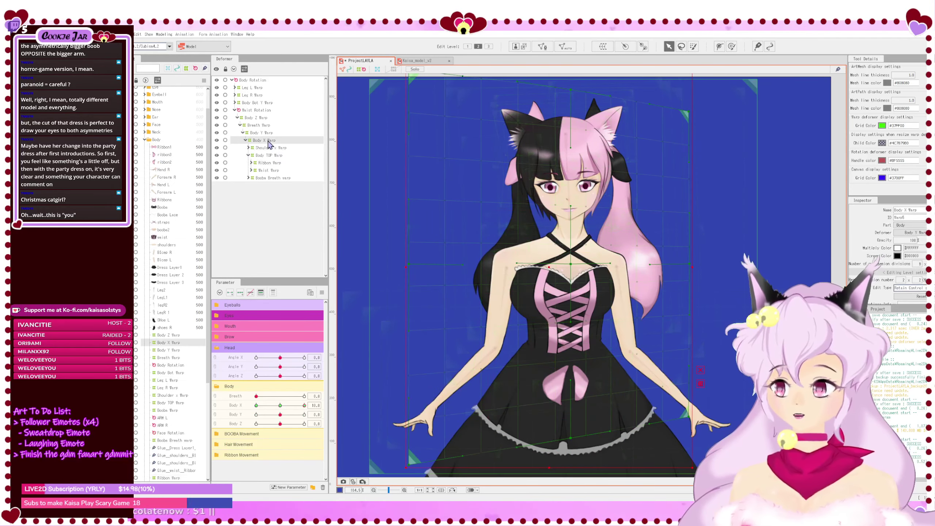
click(268, 155)
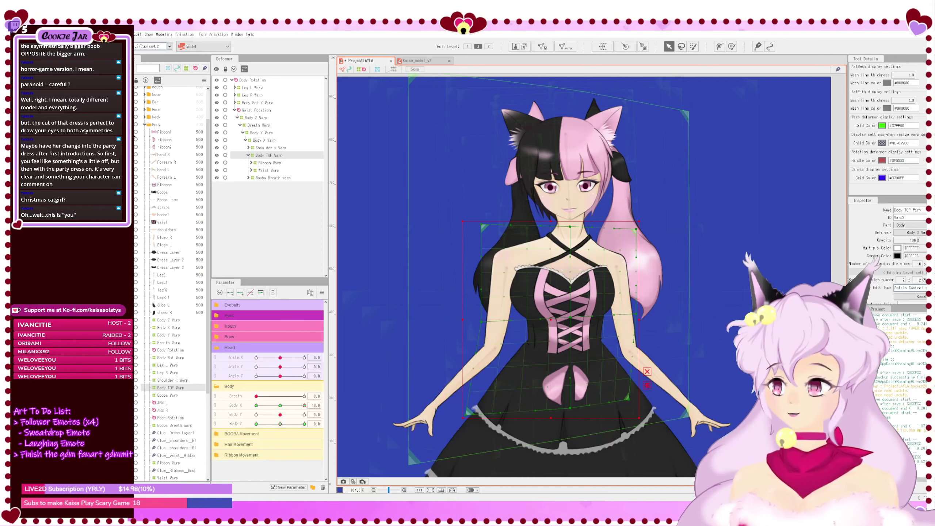
click(127, 132)
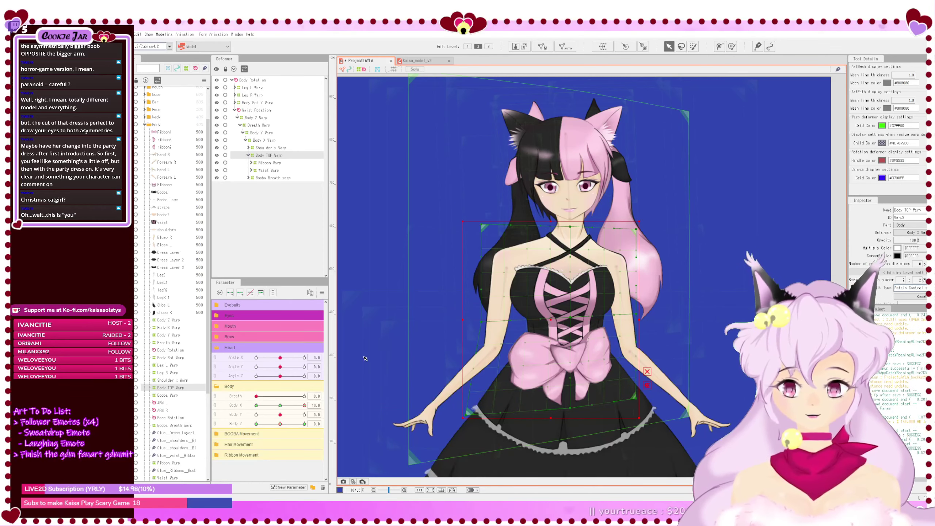
click(250, 293)
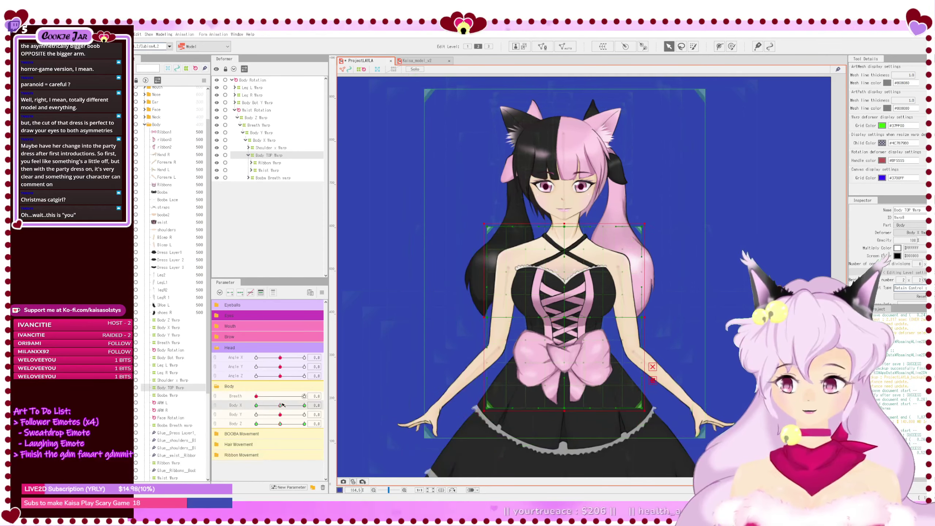
click(241, 293)
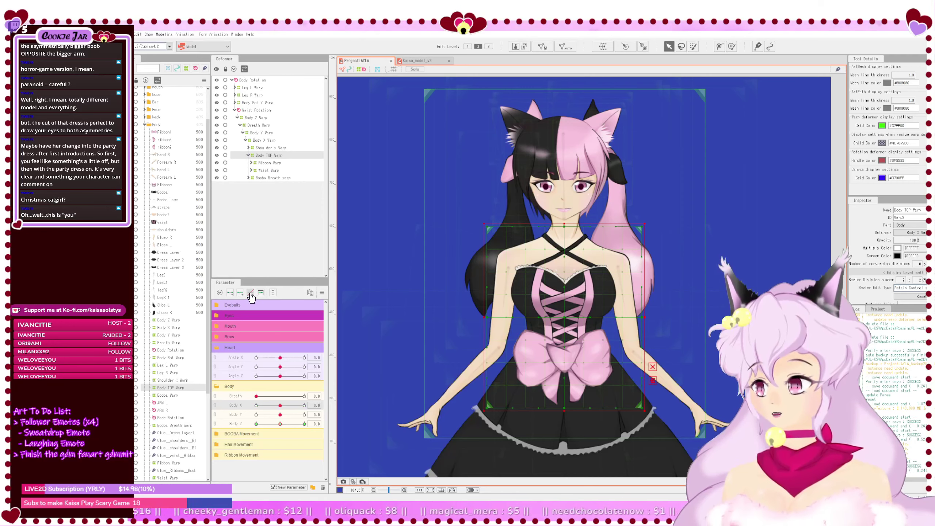
Step: Add three Body X keys to Waist Warp and, at Body X 10 with the waist ribbon hidden, shift its bottom corners leftward
click(268, 171)
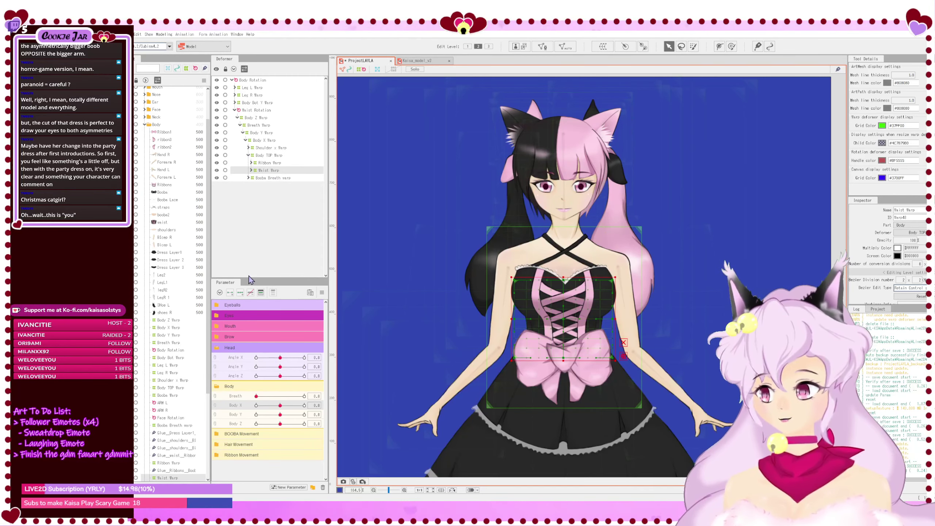
drag(280, 405, 310, 405)
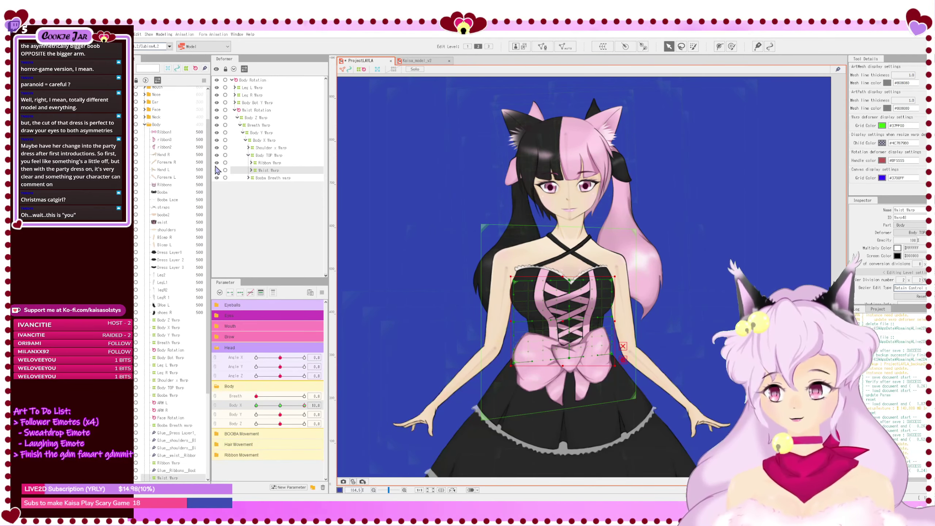
click(128, 132)
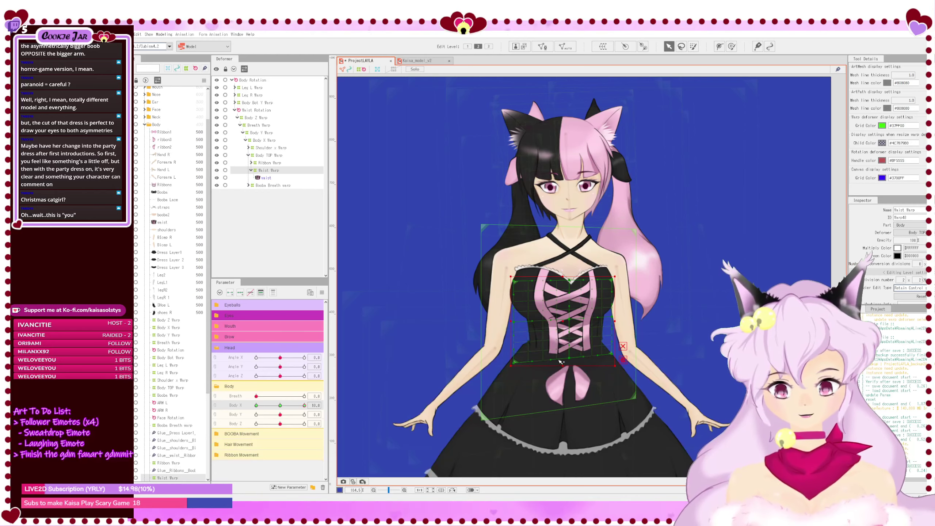
scroll(581, 356, up, 2)
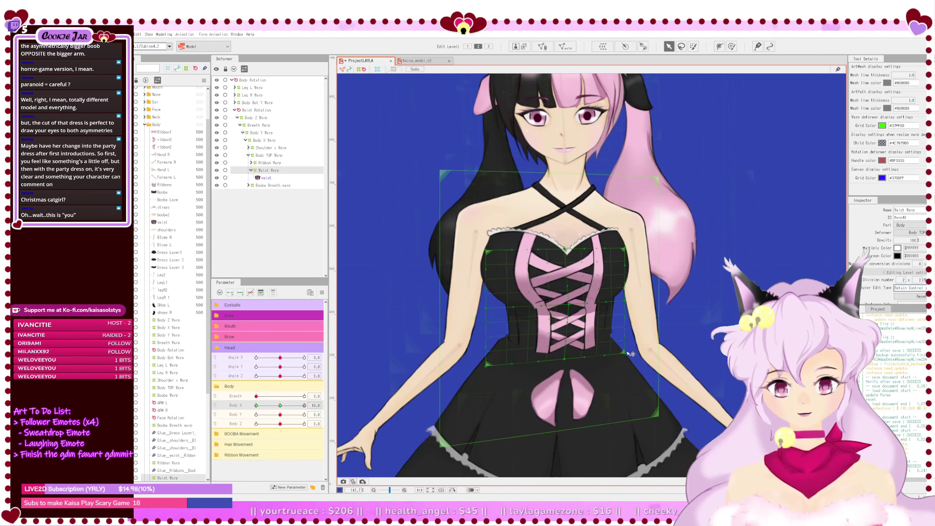
drag(626, 353, 618, 354)
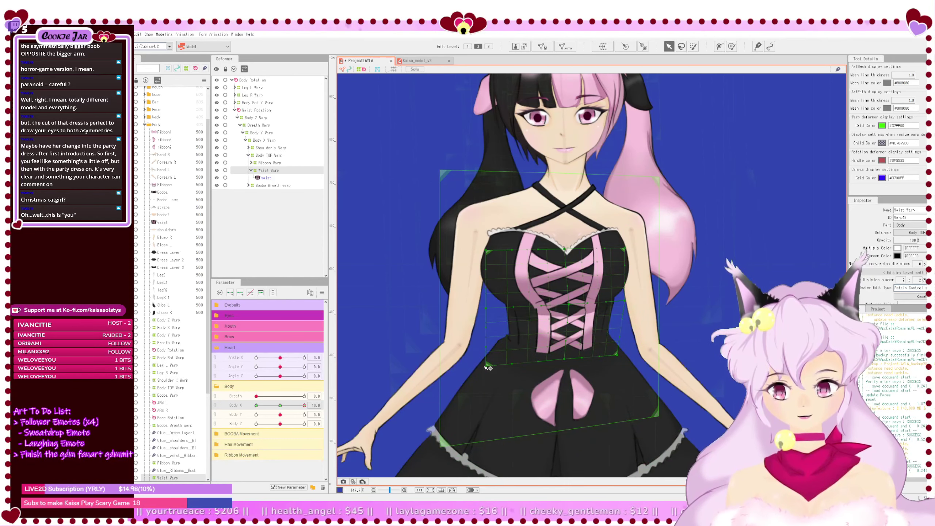
drag(488, 368, 475, 365)
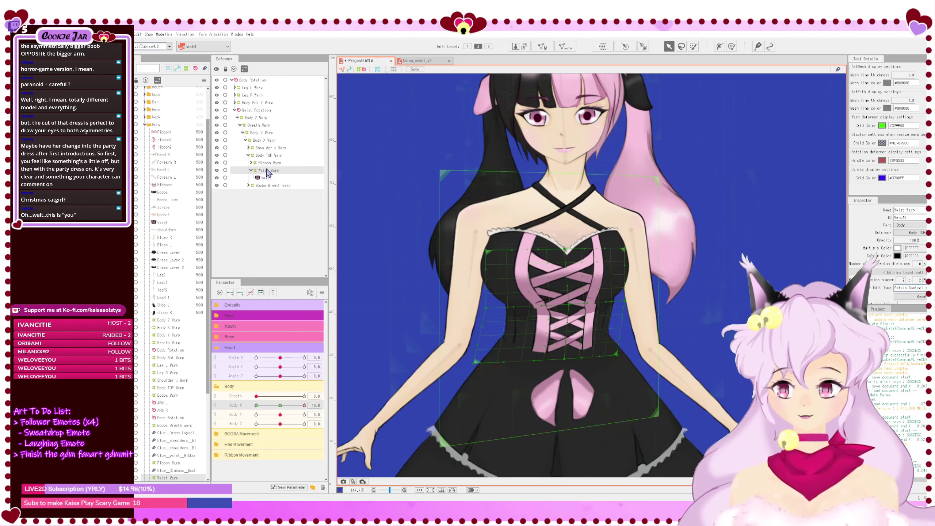
Step: Select Booba Warp, nested under the Booba Breath warp, and add three Body X keys with Body X at 0
click(269, 186)
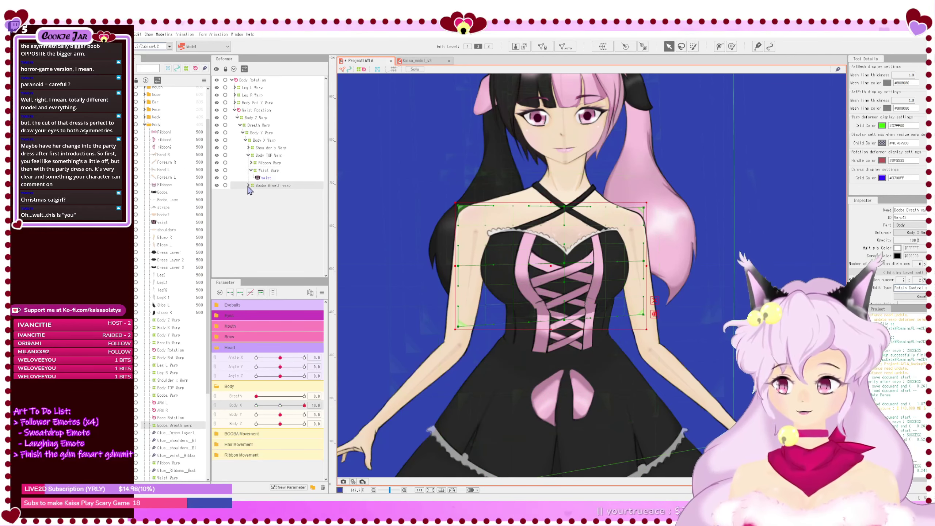
click(248, 185)
click(269, 193)
drag(304, 405, 280, 406)
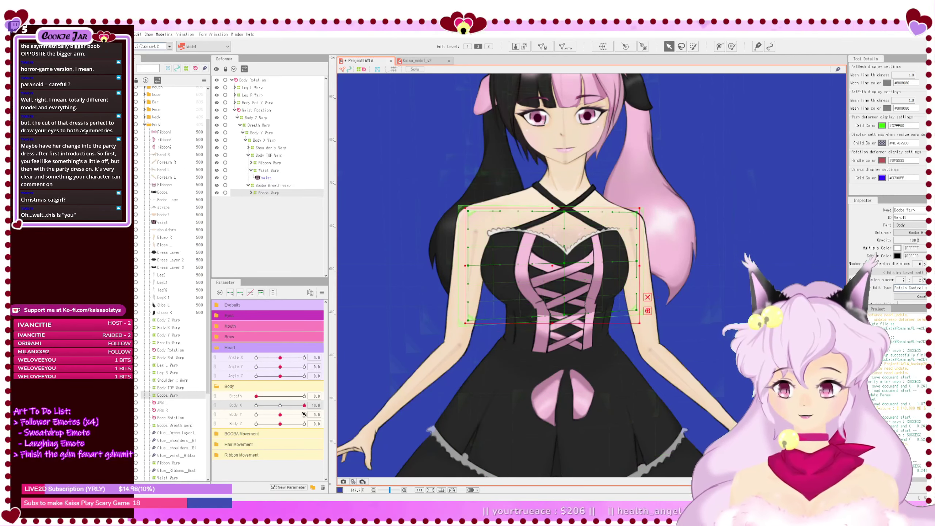
click(240, 292)
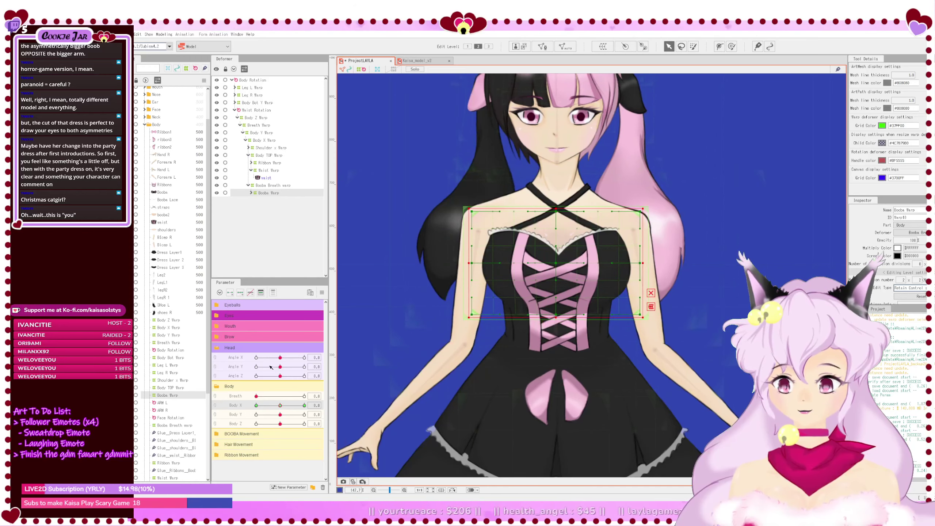
Step: At Body X 10, move Booba Warp's centre point right and nudge its left column of points slightly inward
drag(280, 406, 305, 405)
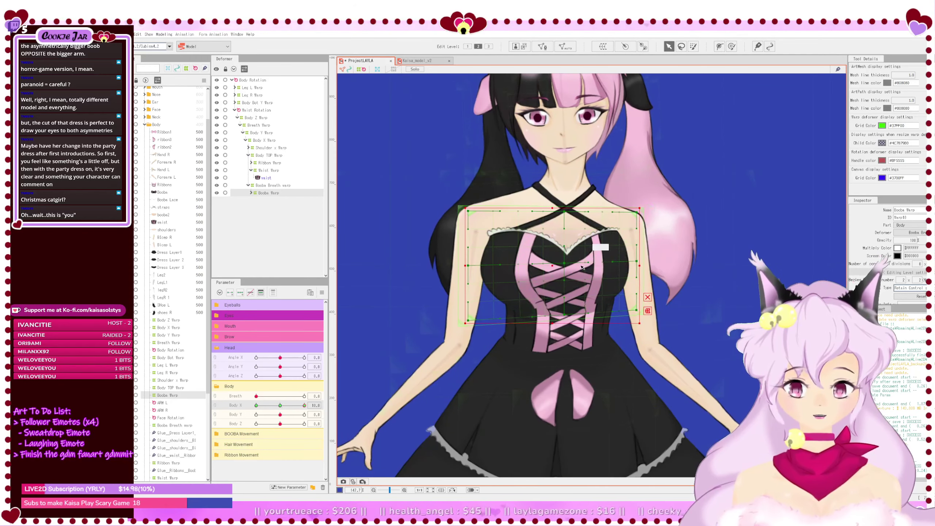
click(648, 297)
drag(567, 265, 577, 266)
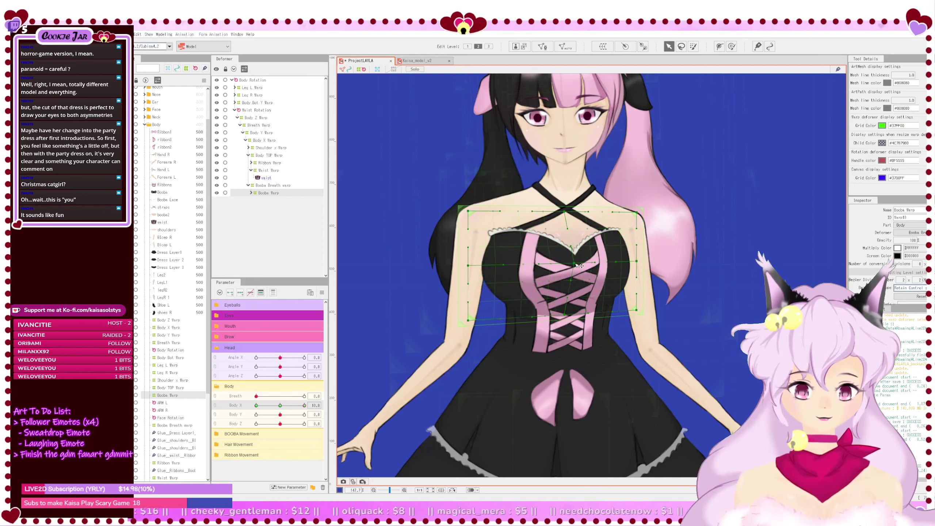
key(ctrl+z)
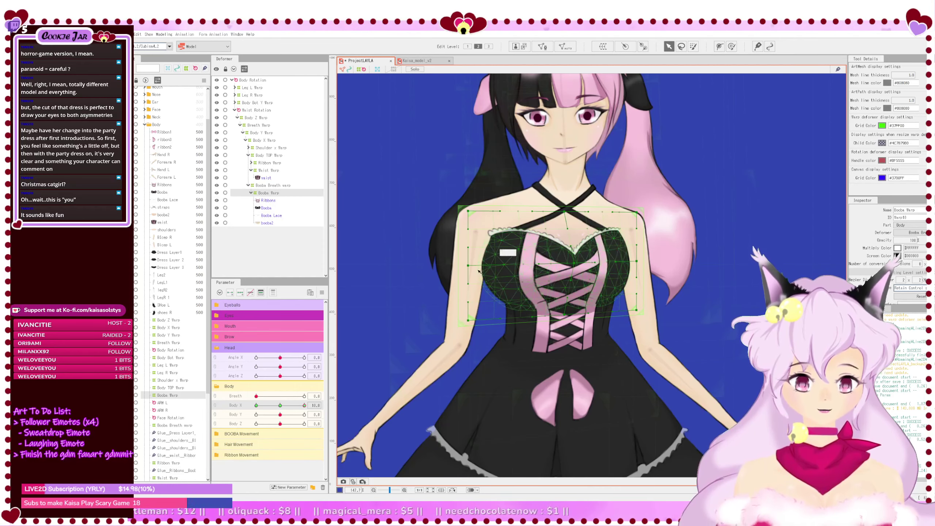
drag(458, 201, 480, 354)
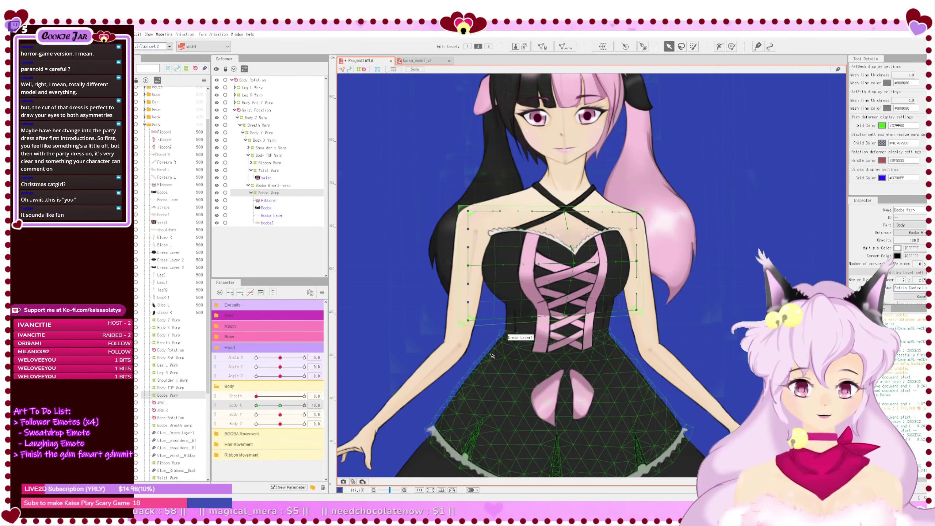
key(Right)
key(Right)
key(Right)
key(Right)
key(Right)
key(Right)
key(Right)
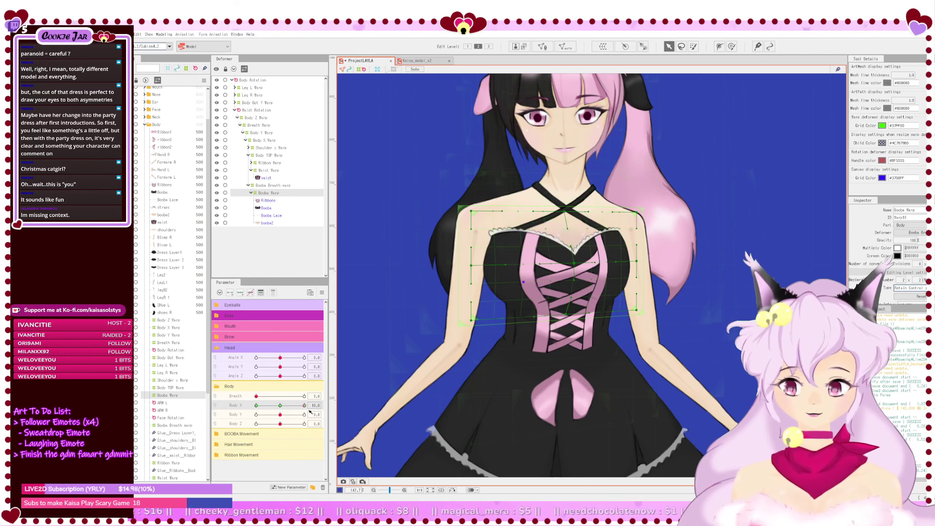
Step: Sweep Body X back and forth between 0 and 10 to check how the bust and torso move
drag(303, 405, 271, 406)
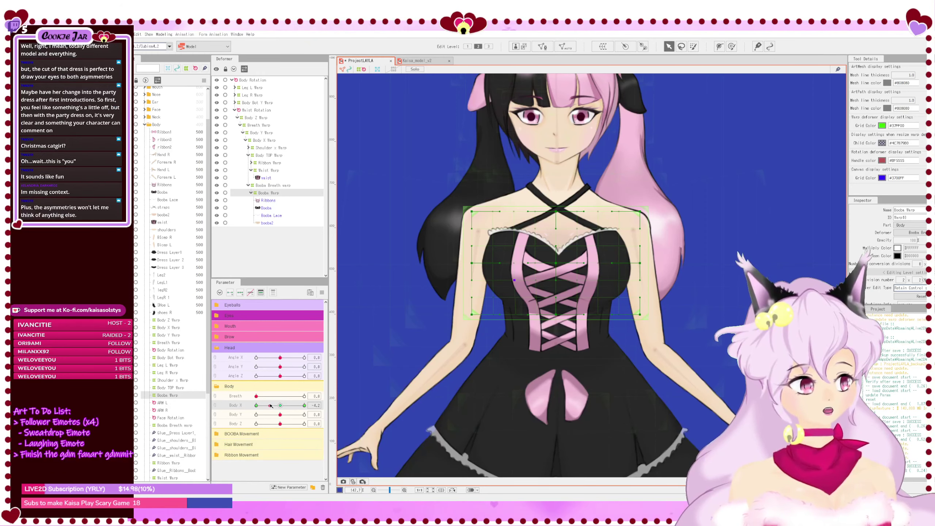
drag(270, 405, 305, 406)
scroll(491, 364, down, 4)
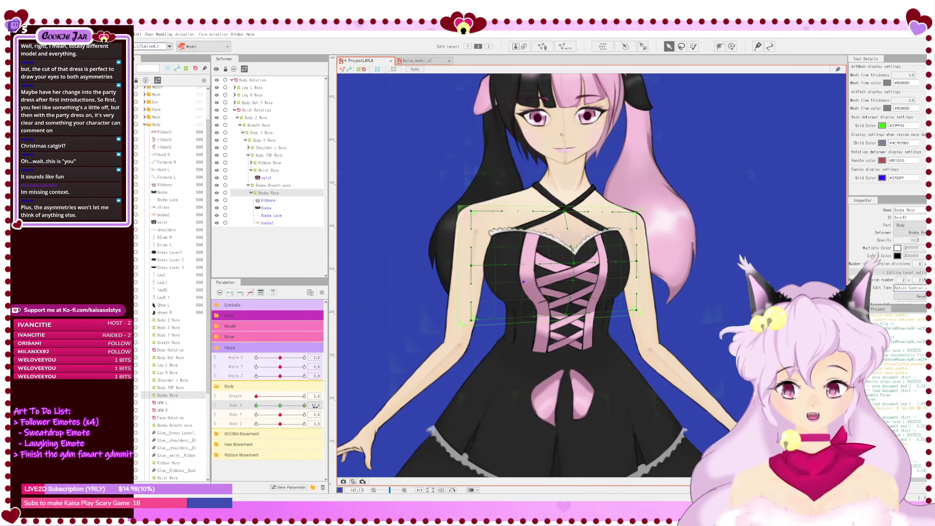
scroll(490, 364, up, 4)
scroll(490, 364, down, 4)
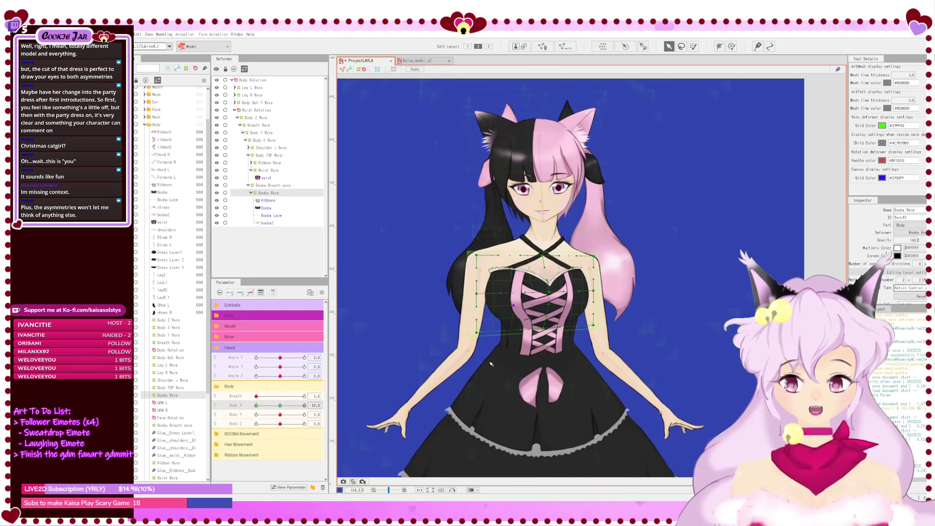
drag(490, 363, 511, 364)
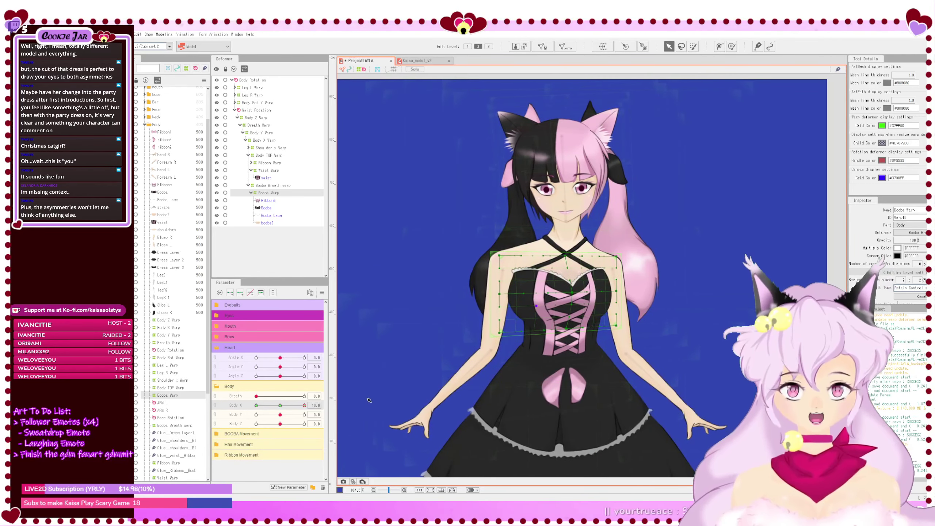
click(280, 405)
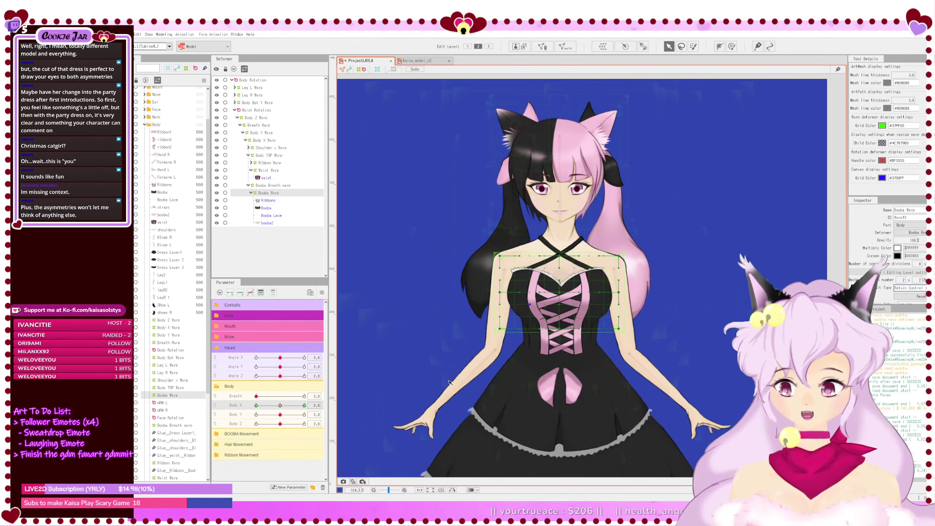
Step: Select ARM R WARP and, at Body X 10, enlarge it slightly by pulling its lower-left bounding corner outward
click(477, 374)
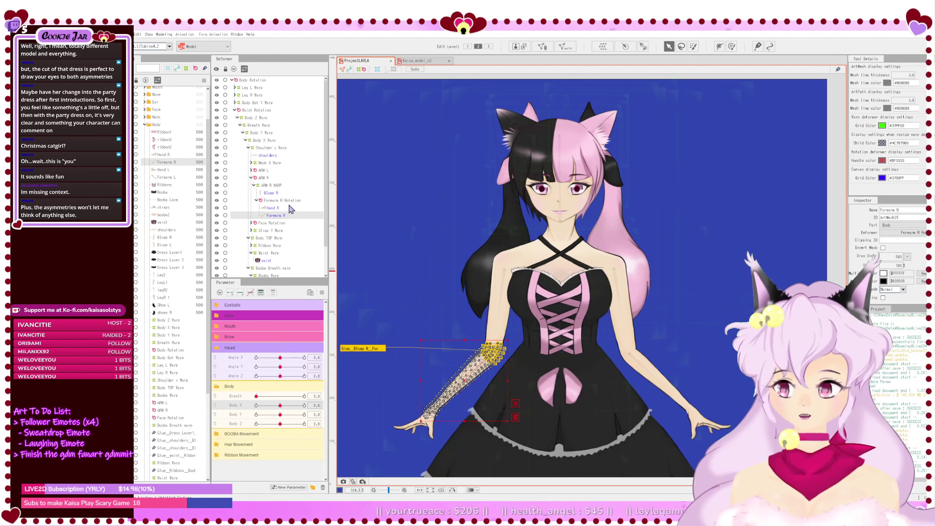
click(272, 186)
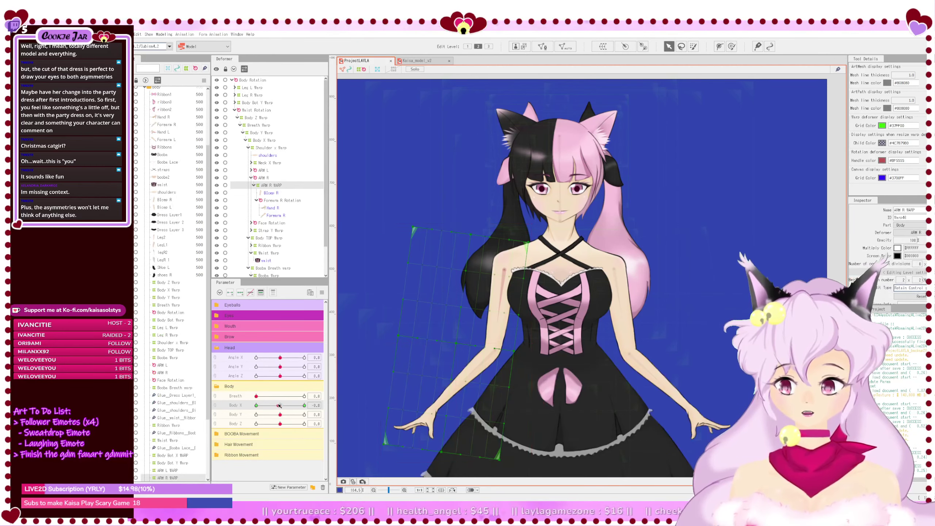
drag(278, 405, 304, 405)
drag(553, 409, 564, 363)
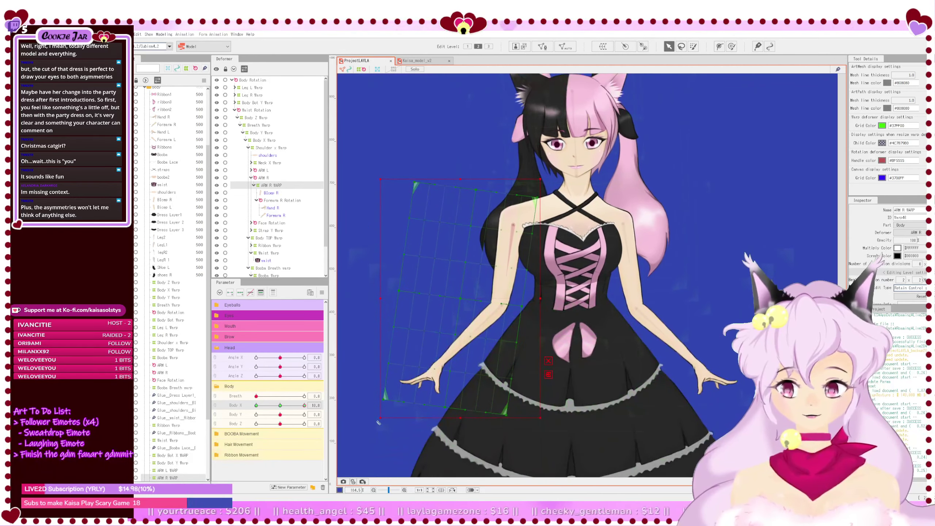
drag(379, 423, 371, 429)
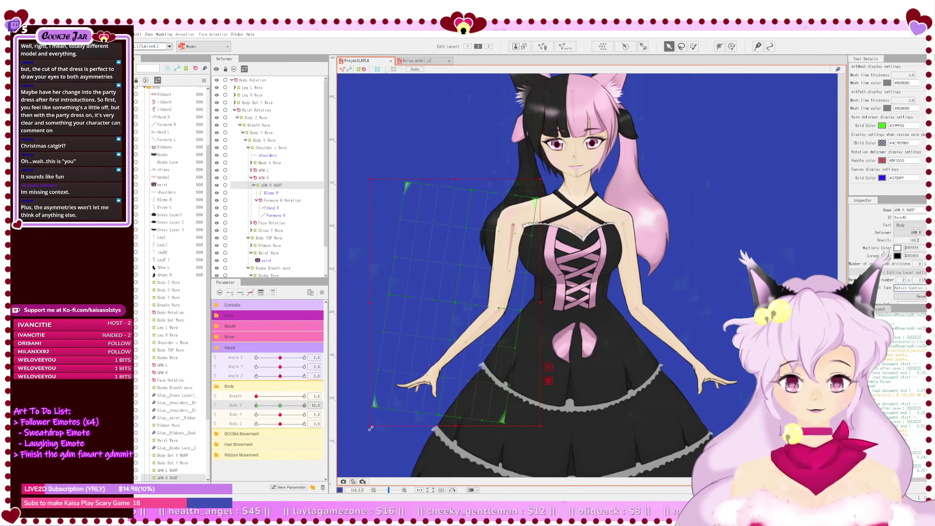
Step: Nudge the enlarged ARM R WARP slightly right toward the shoulder at Body X 10
key(Right)
key(Right)
key(Right)
key(Right)
key(Right)
key(Right)
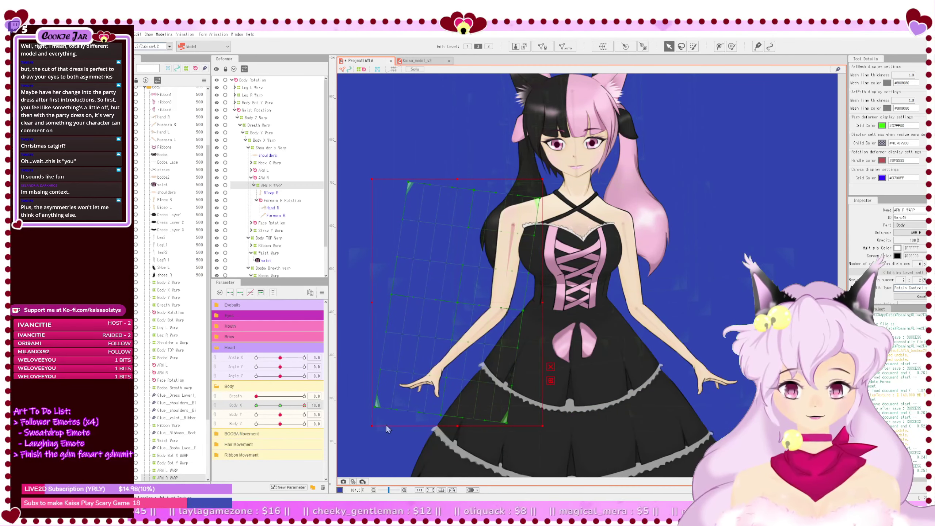
key(Right)
key(Right)
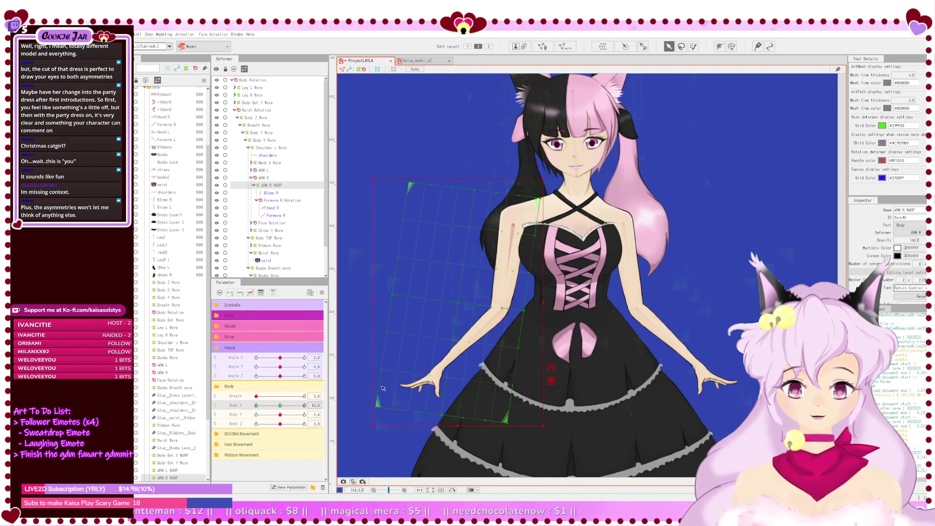
Step: Select ARM L WARP and, after undoing trial resizes, shrink it slightly from its lower-left bounding corner at Body X 10
click(252, 170)
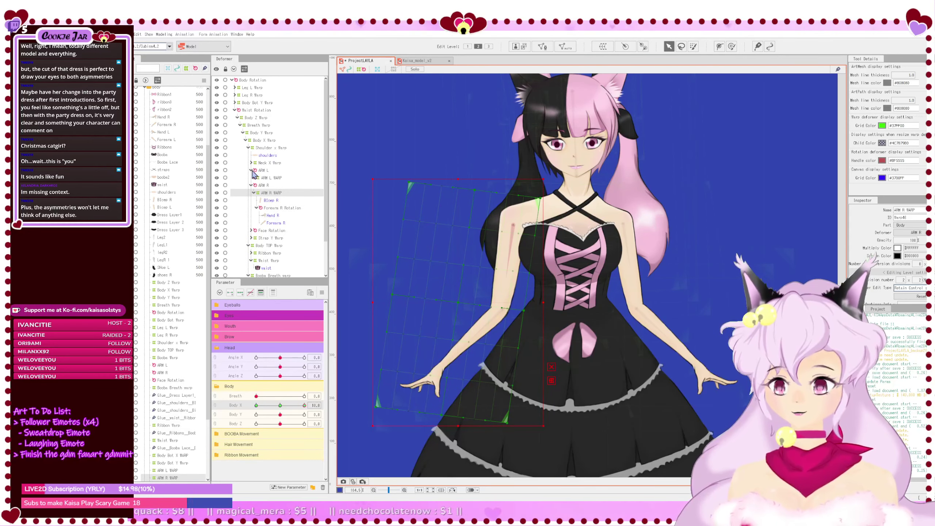
click(268, 178)
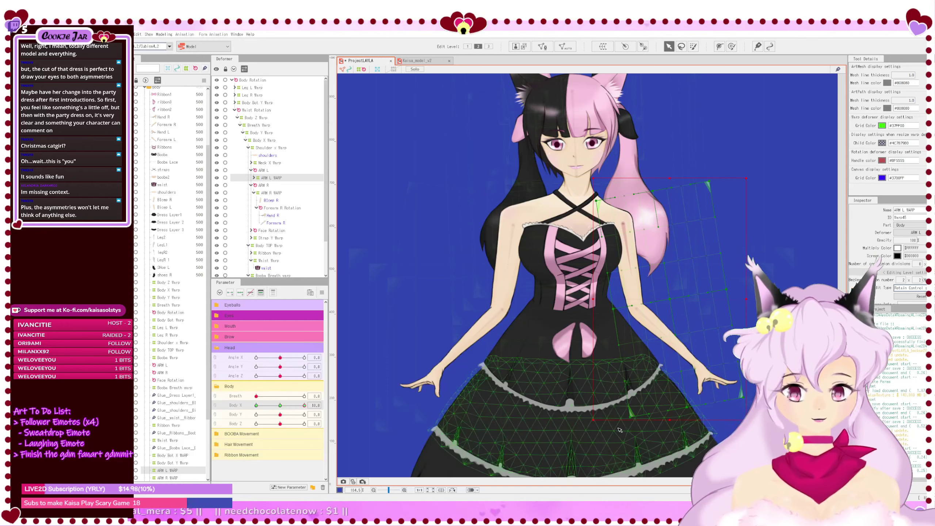
drag(594, 421, 590, 425)
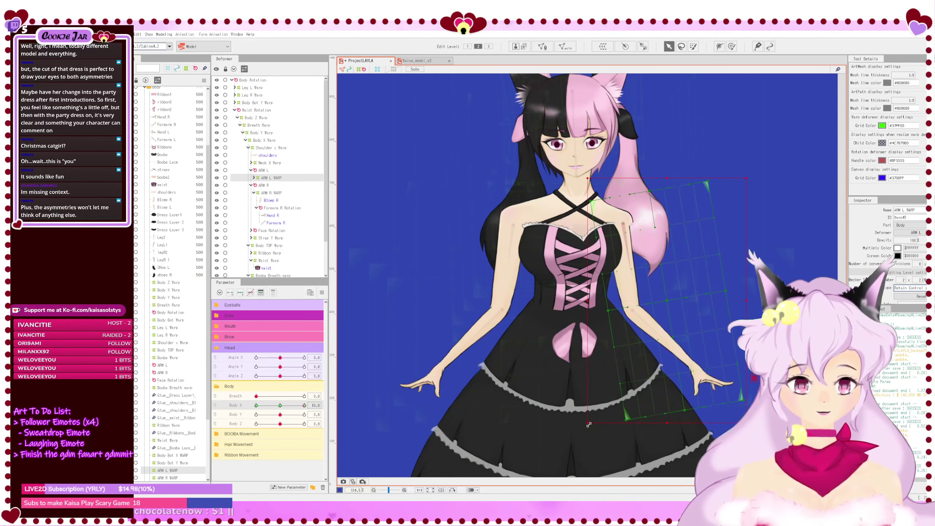
key(ctrl+z)
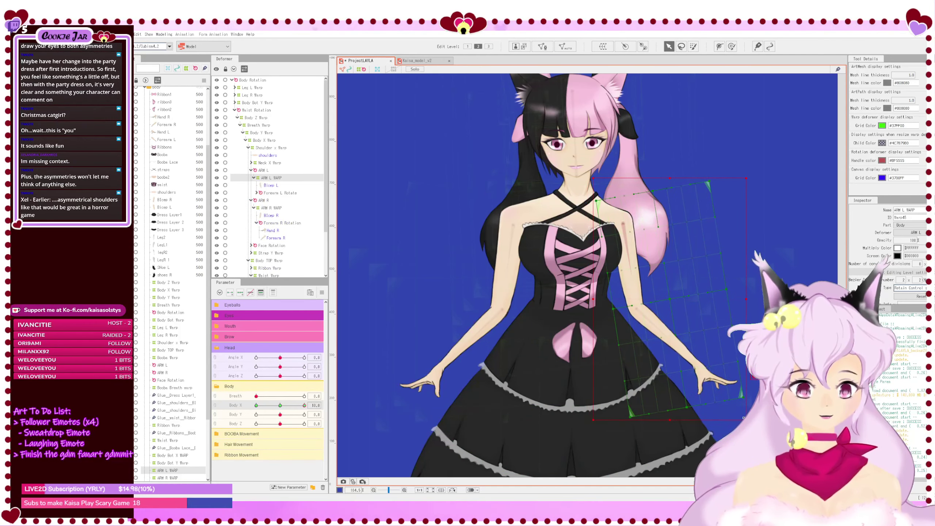
drag(744, 418, 738, 412)
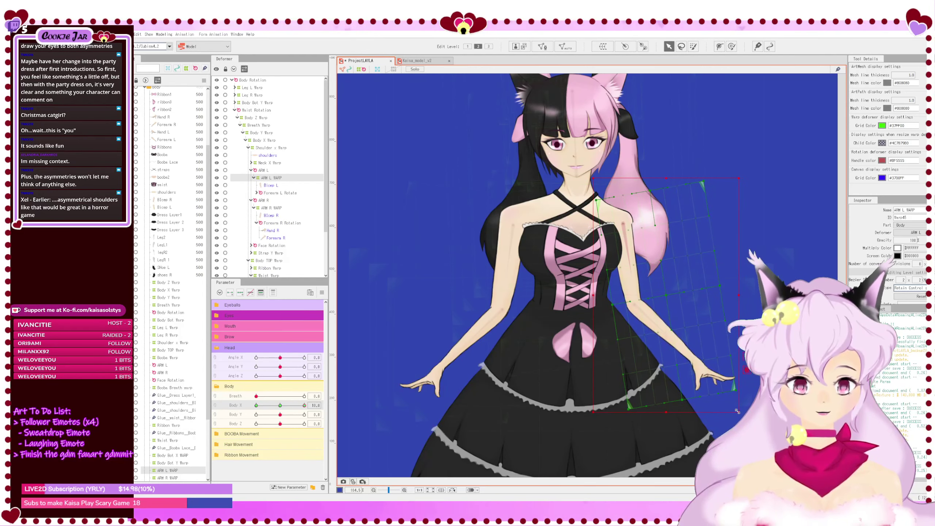
key(ctrl+z)
drag(592, 419, 598, 411)
Step: Undo the trial resizes of ARM L WARP and shrink it further from its lower-right bounding corner at Body X 10
drag(745, 179, 731, 187)
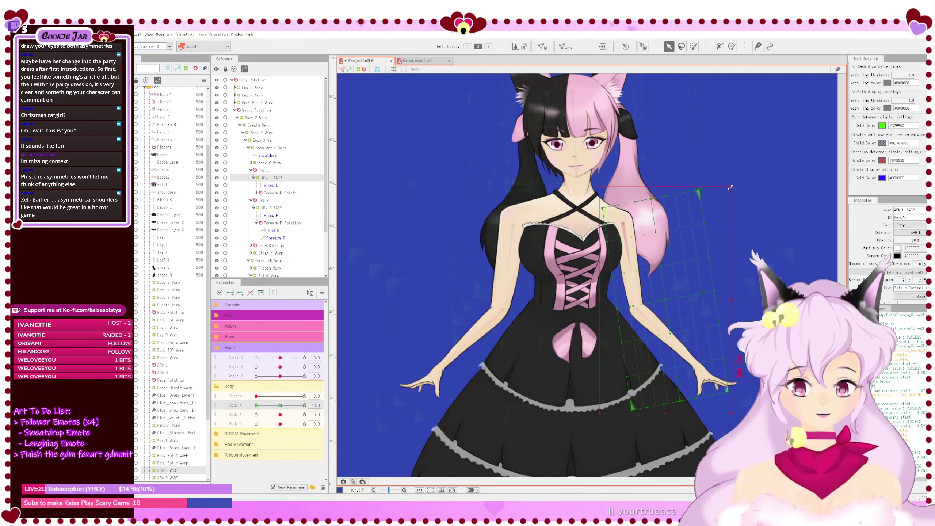
key(ctrl+z)
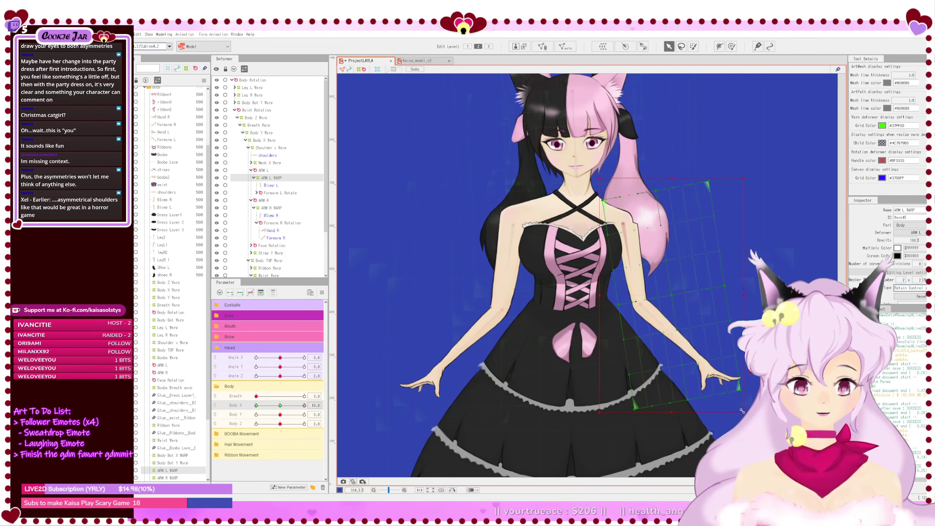
drag(742, 411, 724, 395)
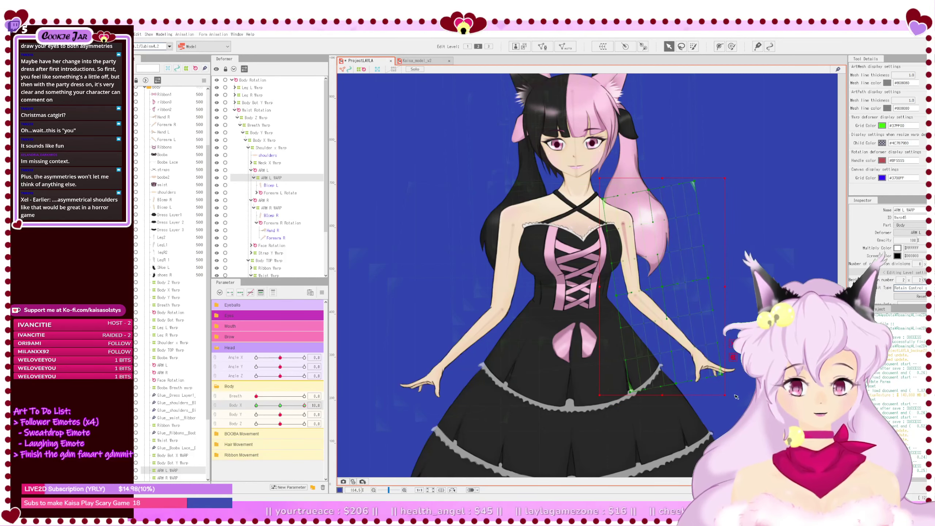
key(ctrl+z)
drag(745, 411, 725, 396)
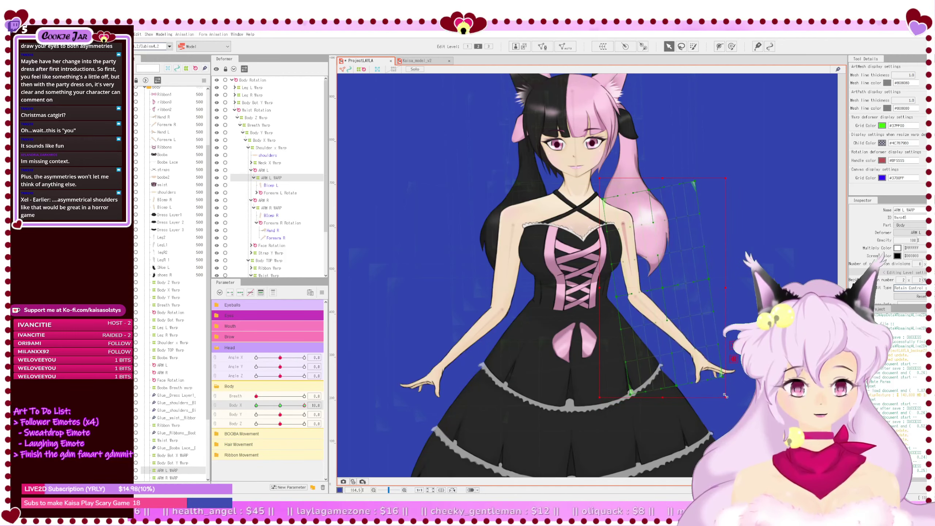
scroll(726, 396, up, 3)
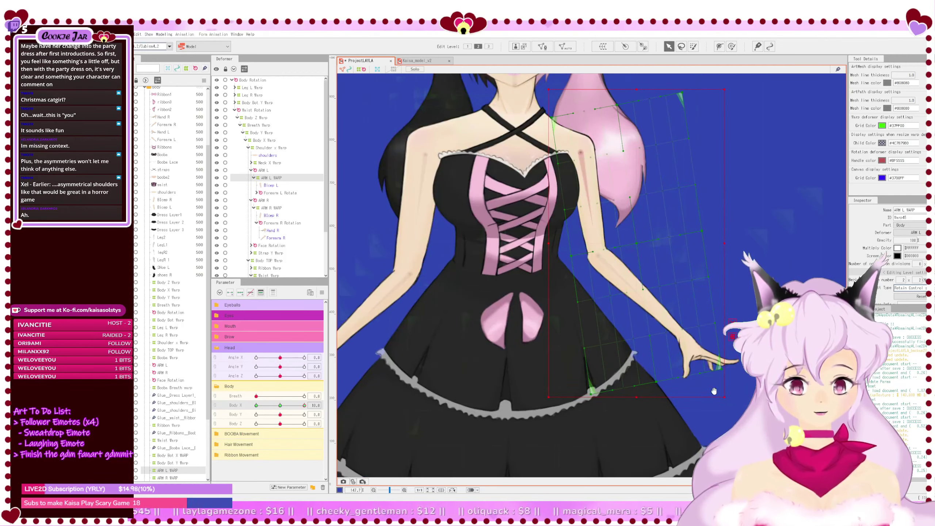
Step: Undo the last resize of ARM L WARP and shrink it inward again from its lower-right bounding corner at Body X 10
scroll(727, 398, down, 3)
key(ctrl+z)
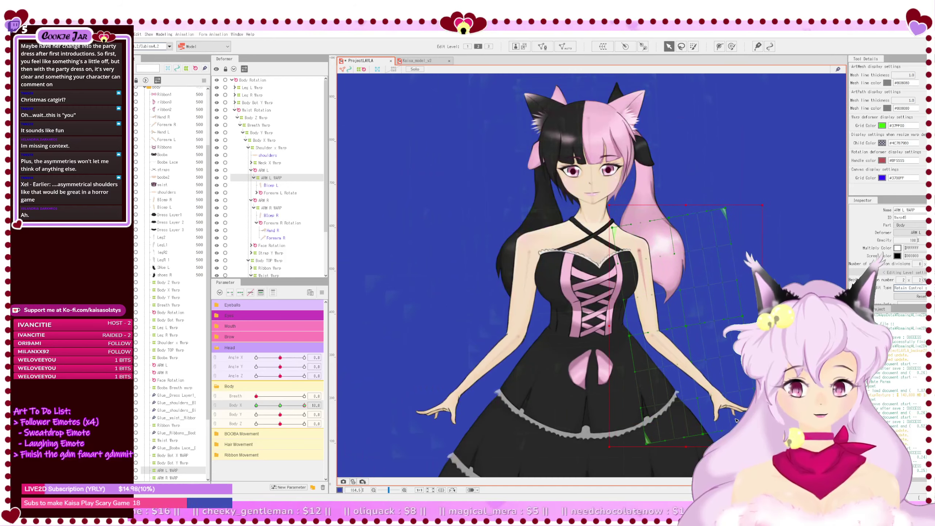
drag(763, 446, 751, 431)
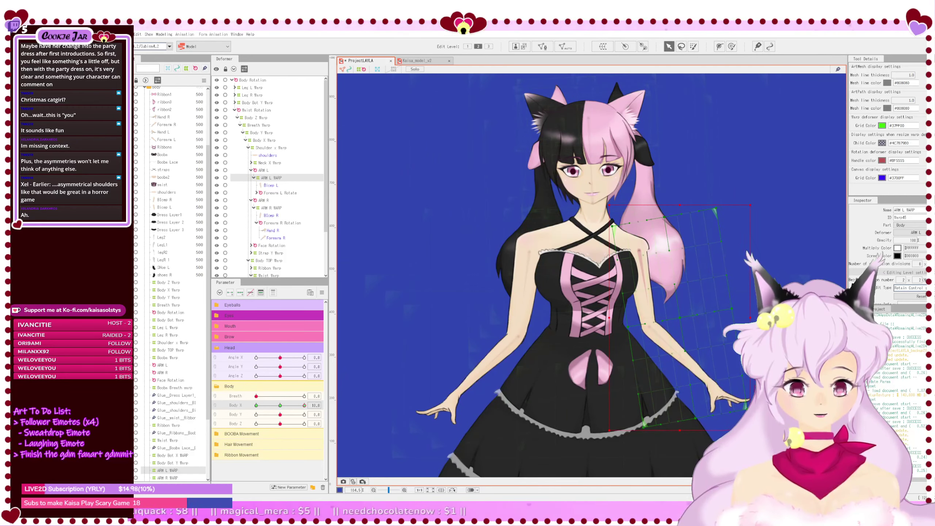
Step: Nudge the shrunken ARM L WARP slightly right at Body X 10
key(Right)
key(Right)
key(Right)
key(Right)
key(Right)
key(Right)
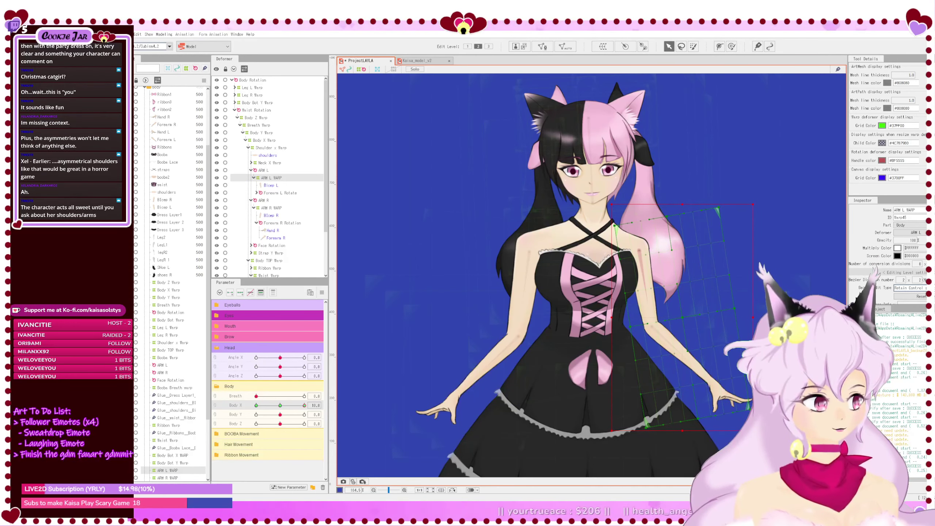
mouse_move(657, 394)
mouse_down()
mouse_move(682, 377)
mouse_move(689, 386)
mouse_move(663, 386)
mouse_up()
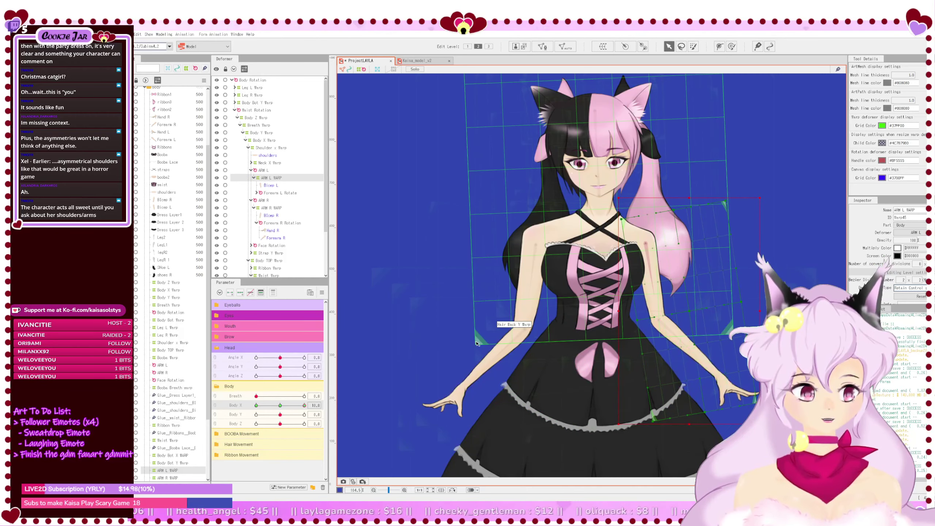
Step: Deselect the arm deformer, then save the project with Body X kept at 10
click(474, 341)
scroll(473, 342, down, 2)
key(ctrl+s)
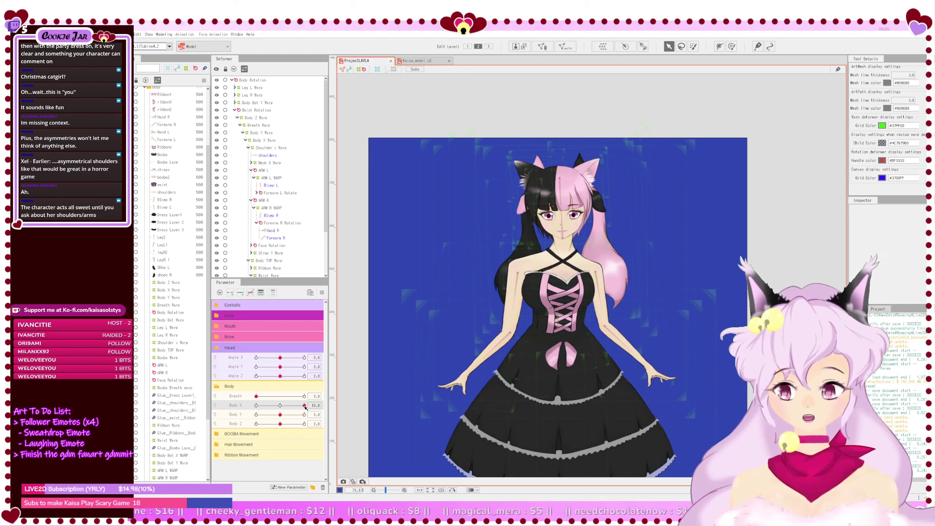
drag(306, 408, 321, 392)
Step: Add three Body X keyforms to Shoulder x Warp and set Body X to 10
click(271, 147)
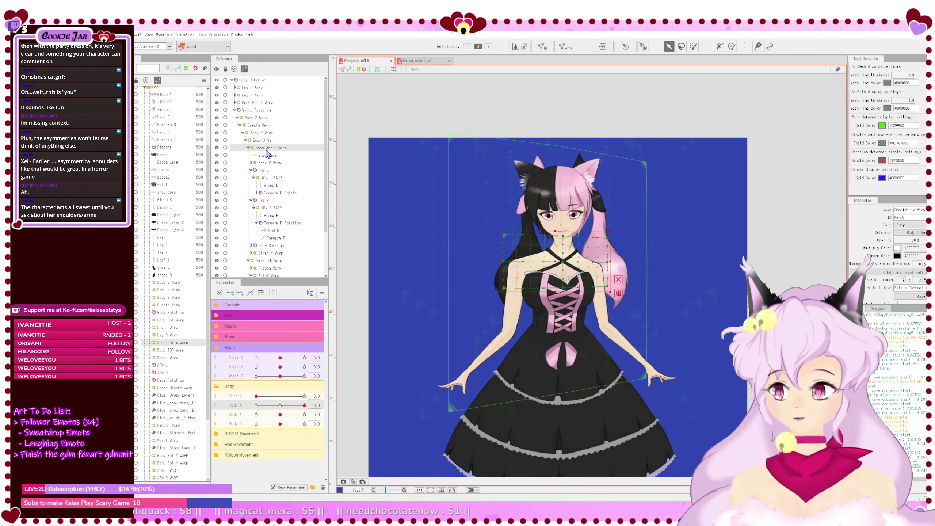
click(251, 293)
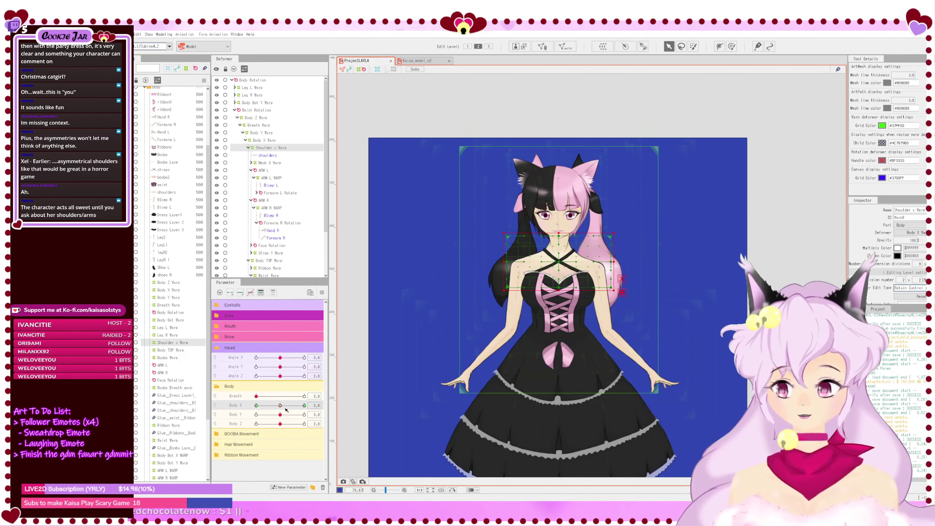
drag(281, 407, 307, 405)
Step: Undo the trial edits of Shoulder x Warp and pull its lower-left corner slightly down and outward at Body X 10
scroll(528, 265, up, 2)
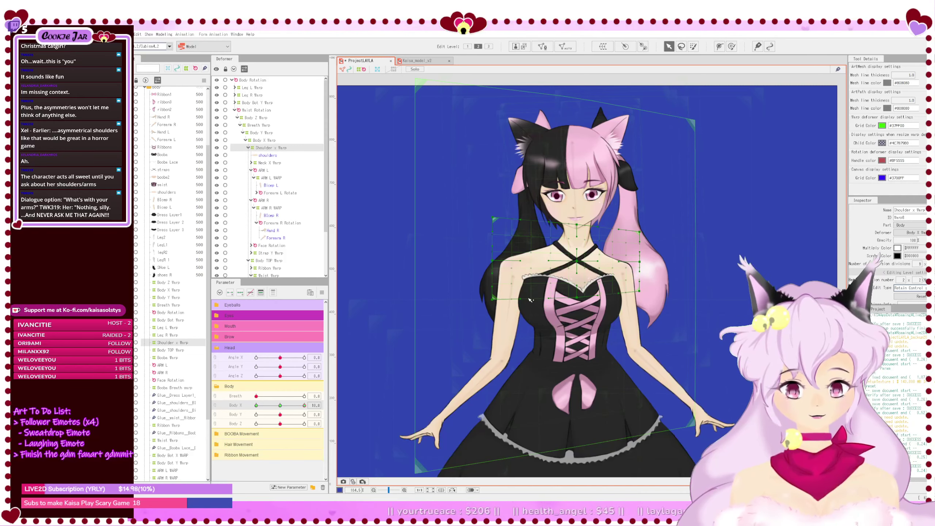
key(ctrl+z)
key(ctrl+z)
drag(494, 305, 493, 307)
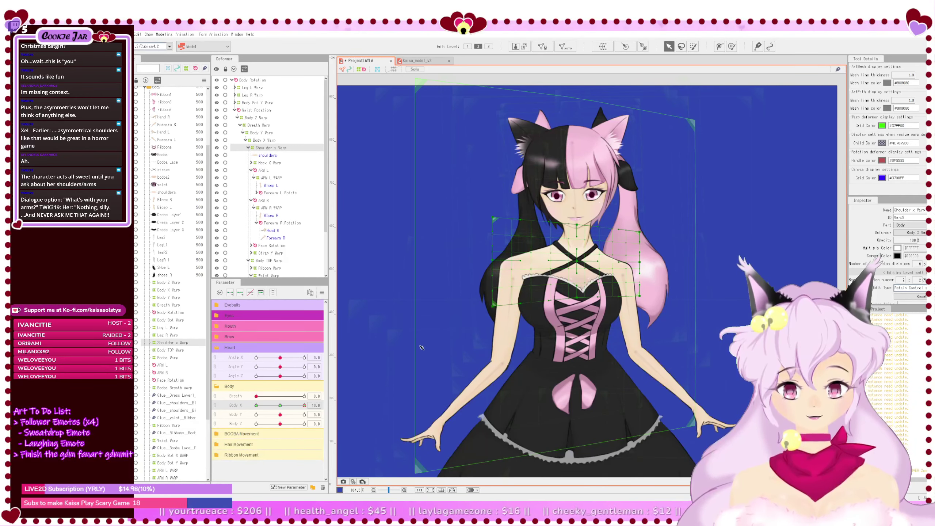
scroll(600, 346, down, 3)
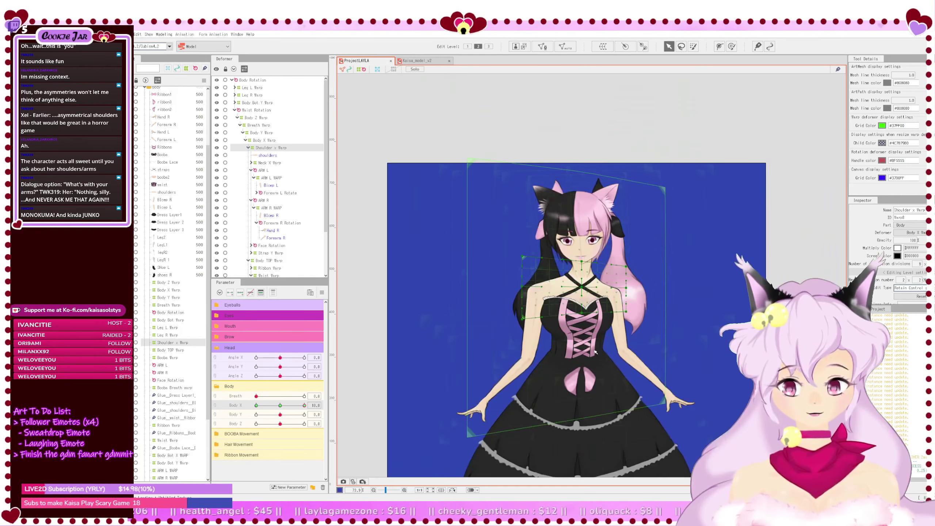
Step: Remove the Body X keyforms from ARM L WARP, ARM R WARP and Shoulder x Warp, and scrub Body X to check the motion
click(645, 373)
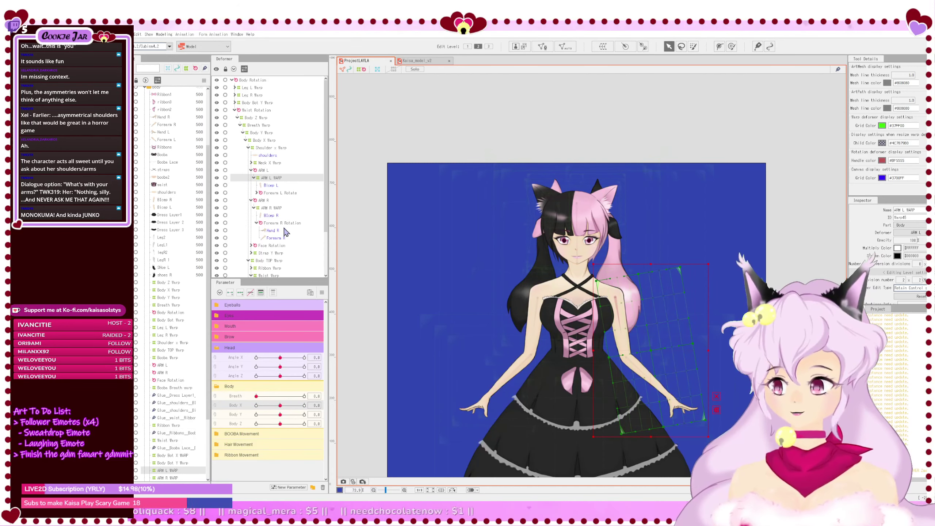
click(278, 209)
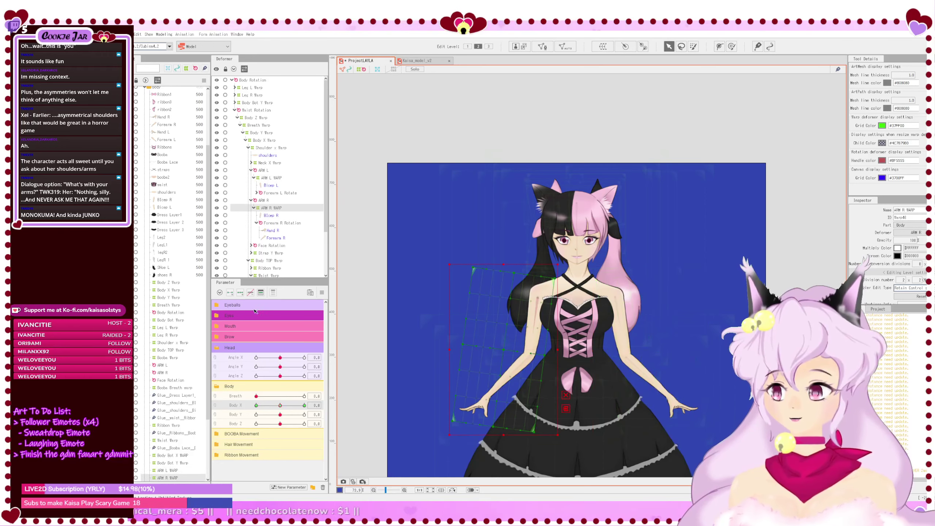
click(271, 148)
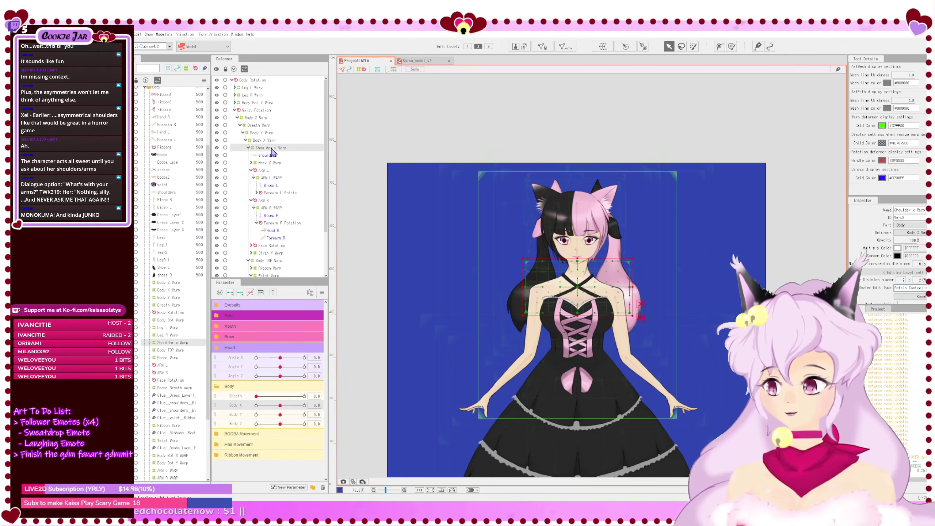
drag(281, 405, 337, 418)
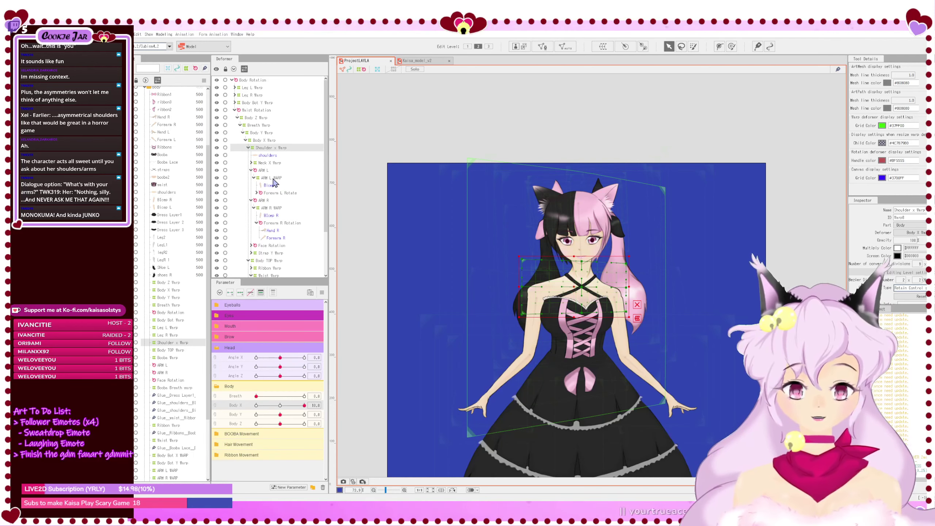
drag(304, 405, 282, 405)
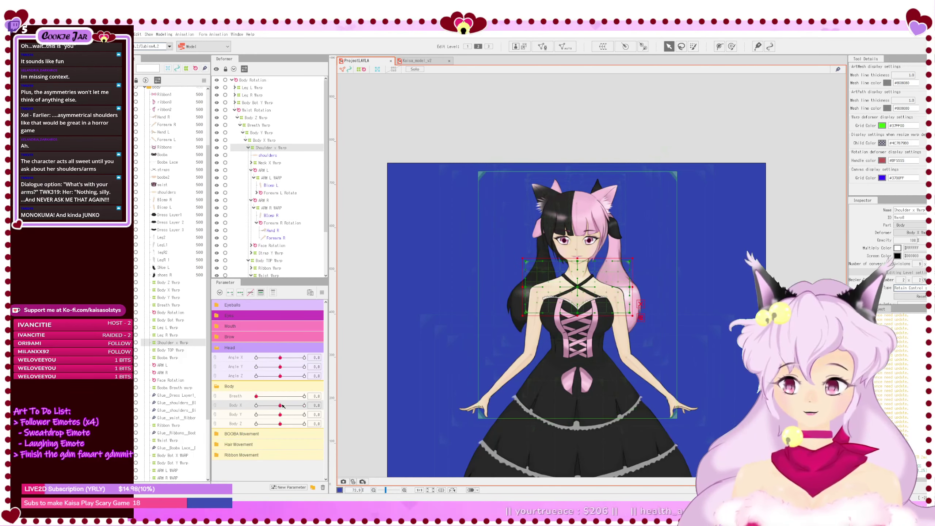
Step: Undo the keyform removals and the preceding shoulder and arm warp edits, back to the Booba Warp shaping
key(ctrl+z)
key(ctrl+z)
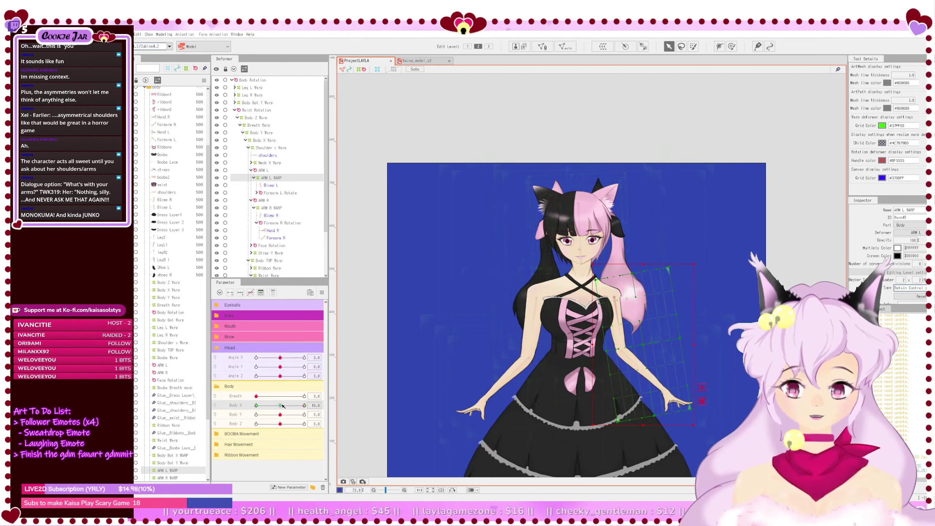
key(ctrl+z)
key(ctrl+z)
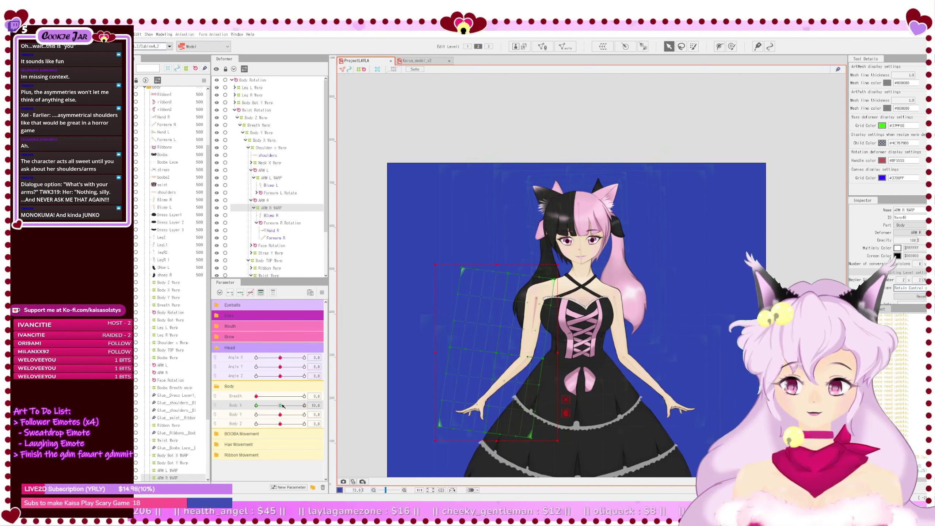
key(ctrl+z)
key(ctrl+z)
key(ctrl+z)
key(ctrl+z)
key(ctrl+z)
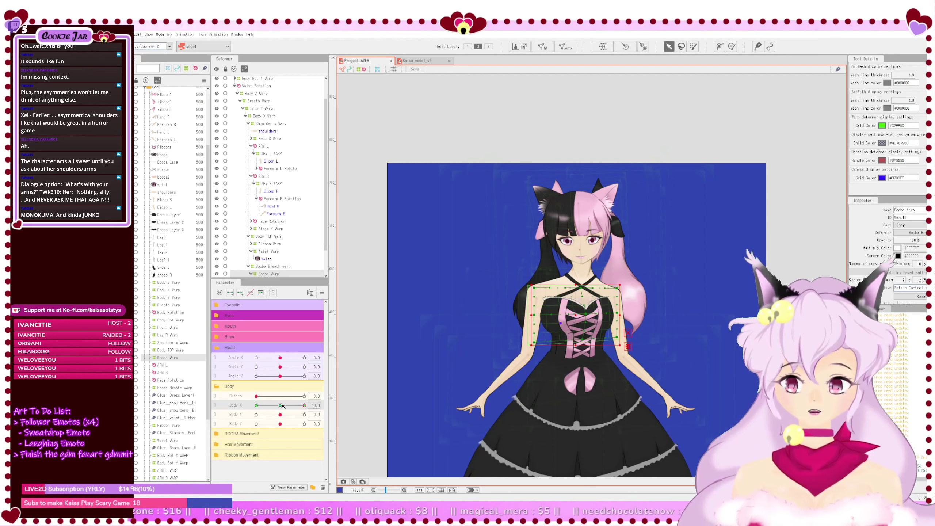
Step: Select Booba Warp and nudge it slightly right at Body X 10
mouse_move(305, 407)
mouse_down()
mouse_move(296, 409)
mouse_move(305, 407)
mouse_up()
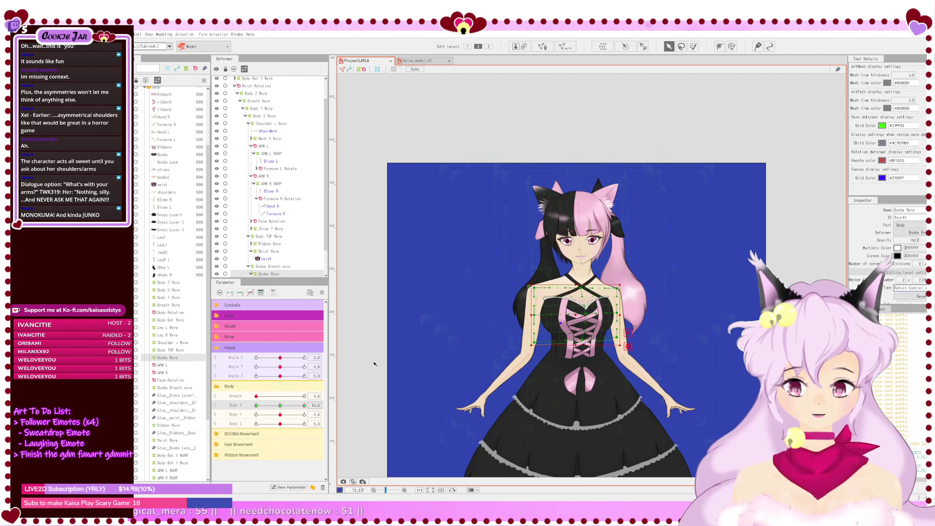
scroll(295, 252, down, 2)
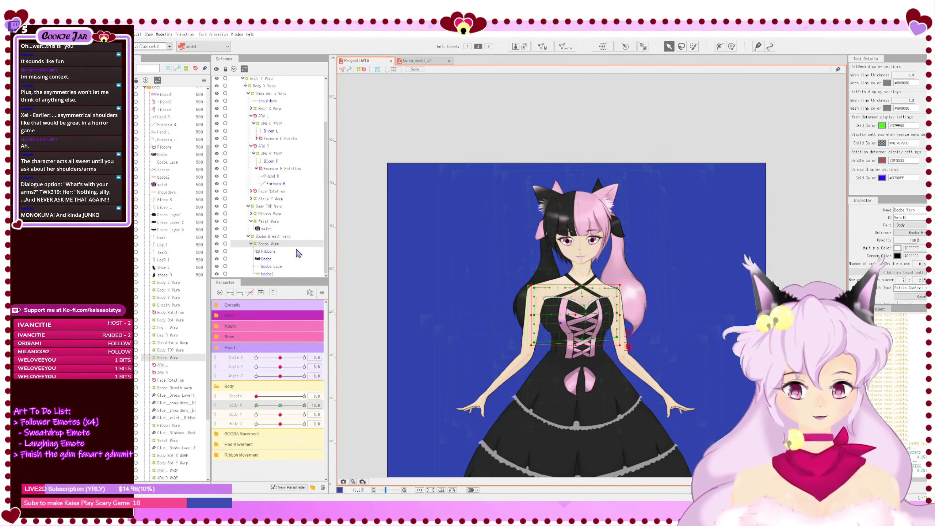
click(284, 236)
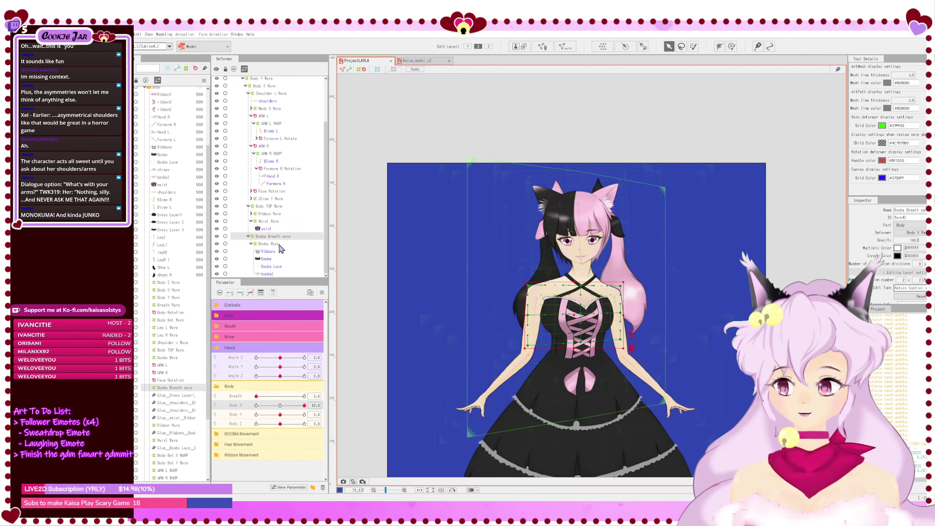
click(280, 244)
scroll(567, 362, up, 3)
drag(567, 362, 556, 366)
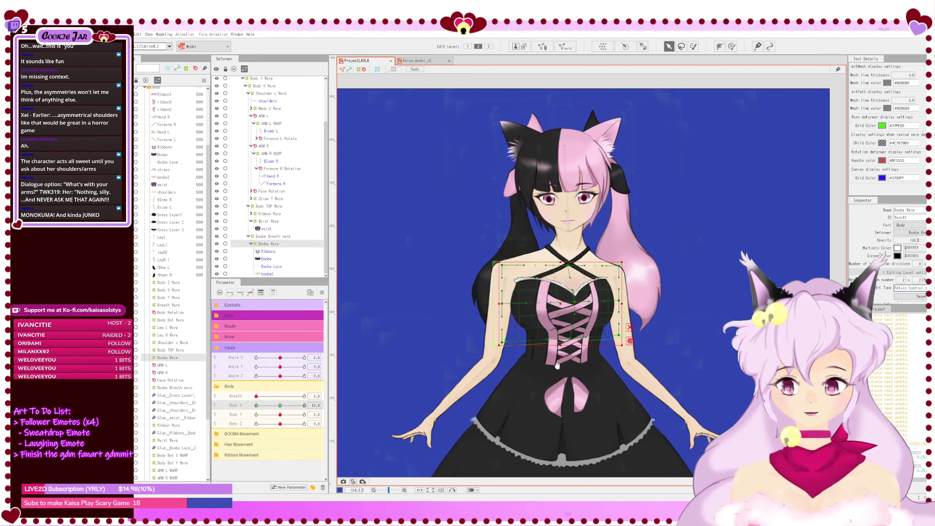
key(Right)
key(Right)
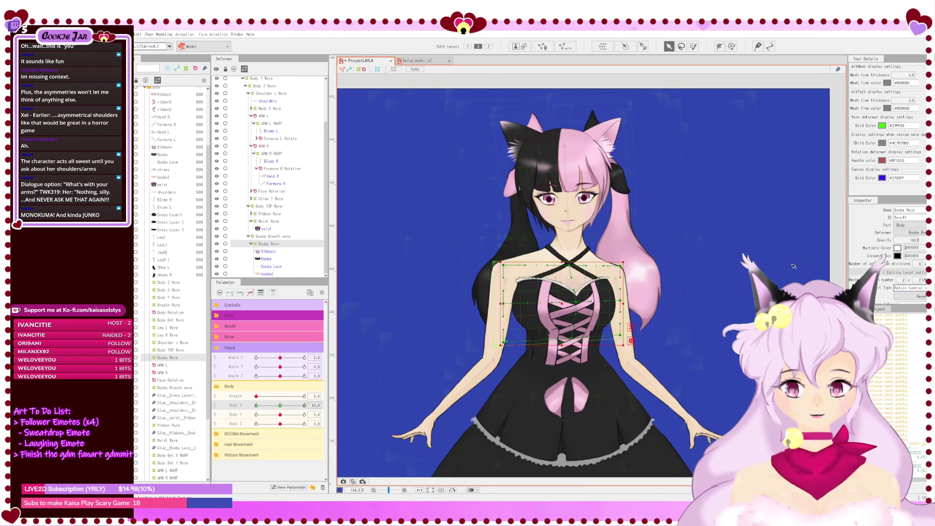
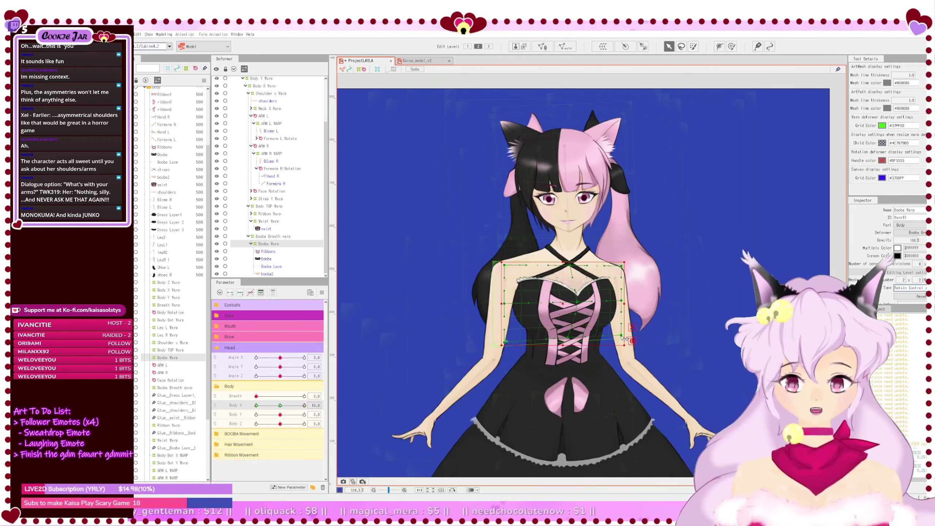
Step: Pull the lower-right control point of Booba Warp slightly inward at Body X 10 and check the Body X pose
scroll(626, 339, up, 2)
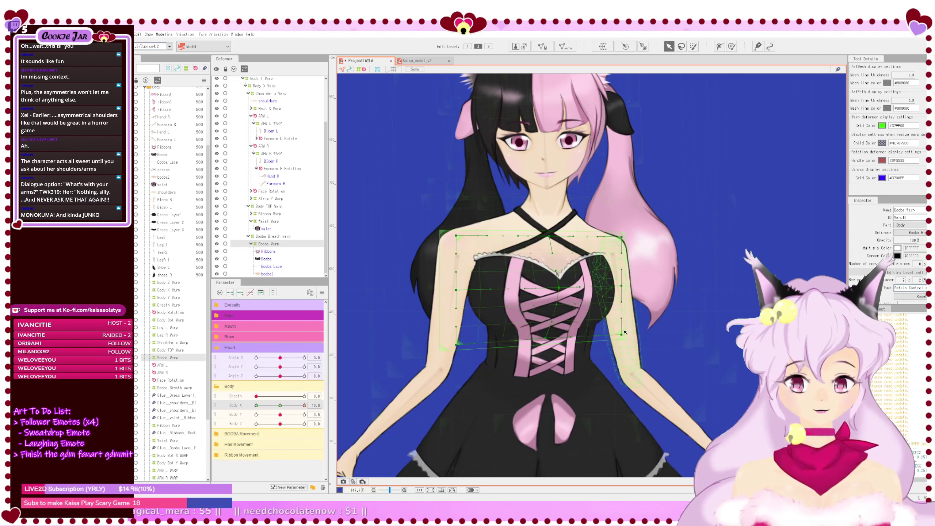
drag(624, 336, 618, 333)
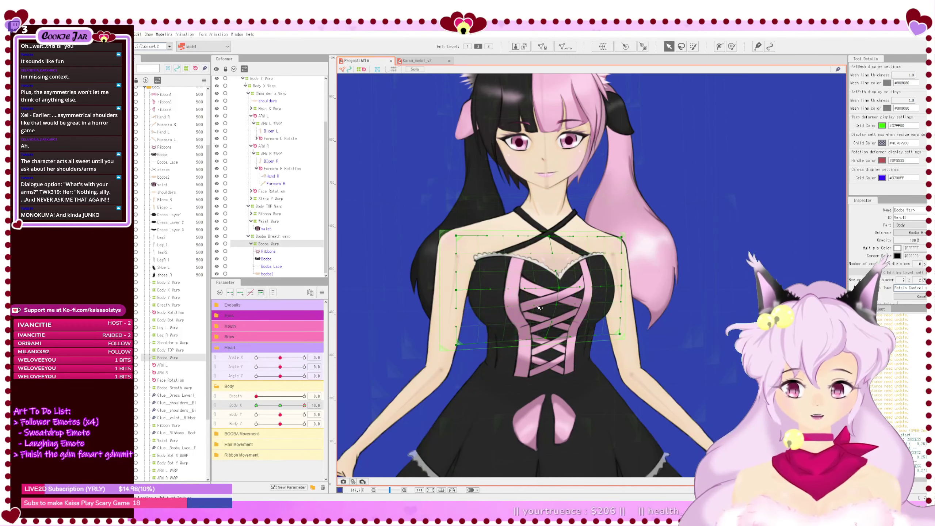
mouse_move(305, 406)
mouse_down()
mouse_move(266, 407)
mouse_move(308, 409)
mouse_up()
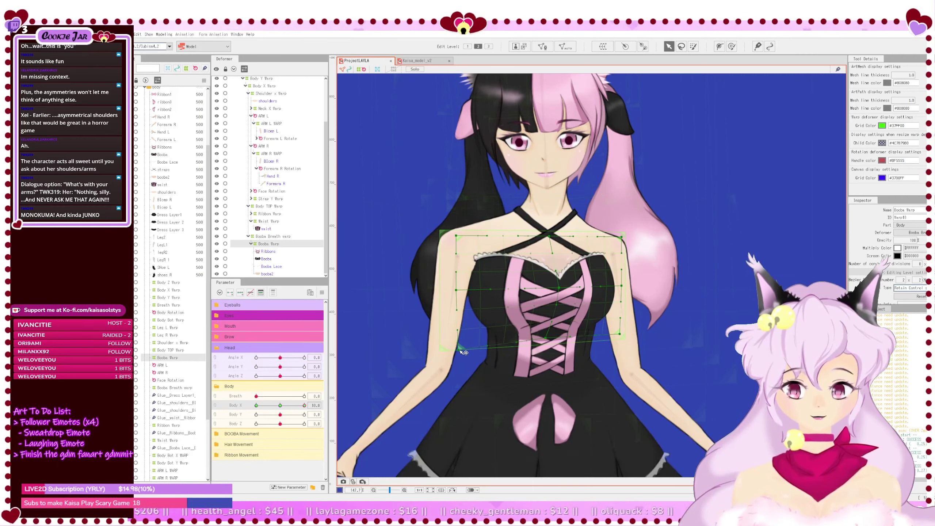
Step: Adjust the left-side control points of Booba Warp at Body X 10, raising the upper-left one slightly and undoing the excess change
click(460, 351)
drag(459, 238, 461, 234)
key(ctrl+z)
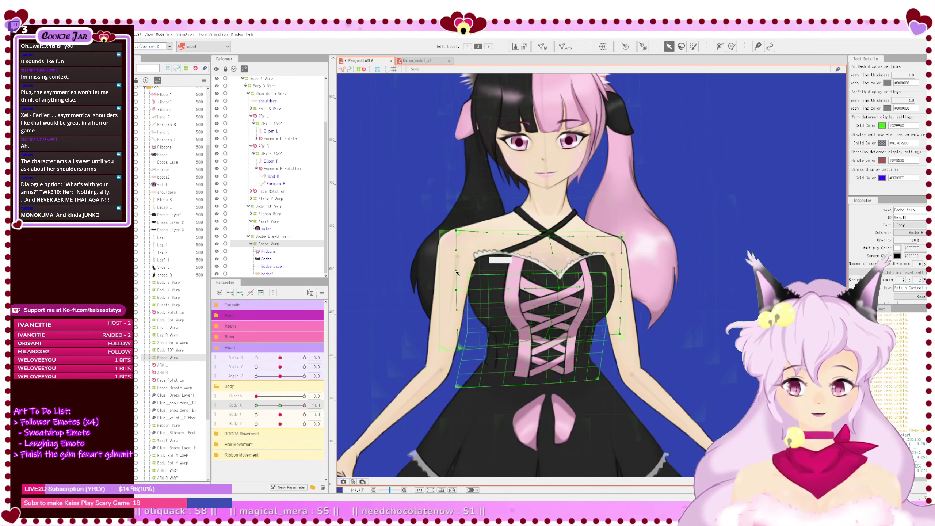
scroll(438, 251, down, 3)
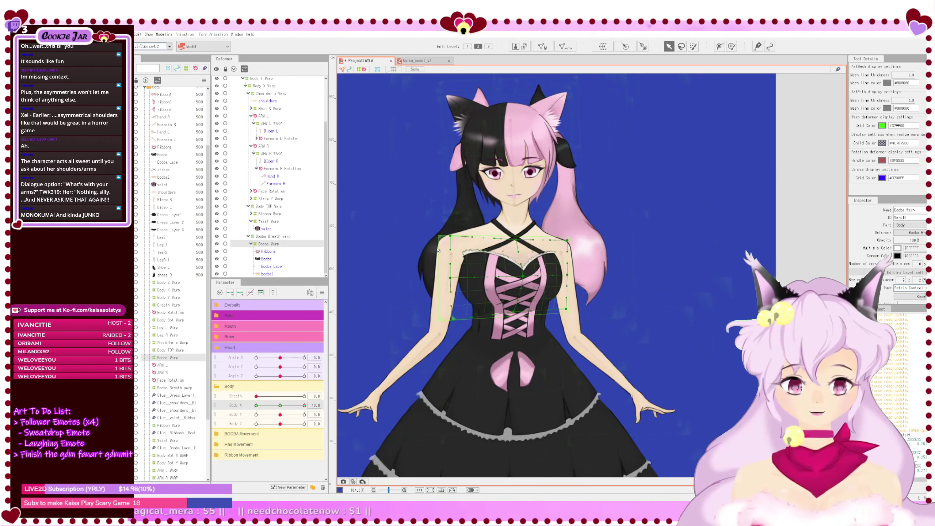
drag(477, 270, 476, 265)
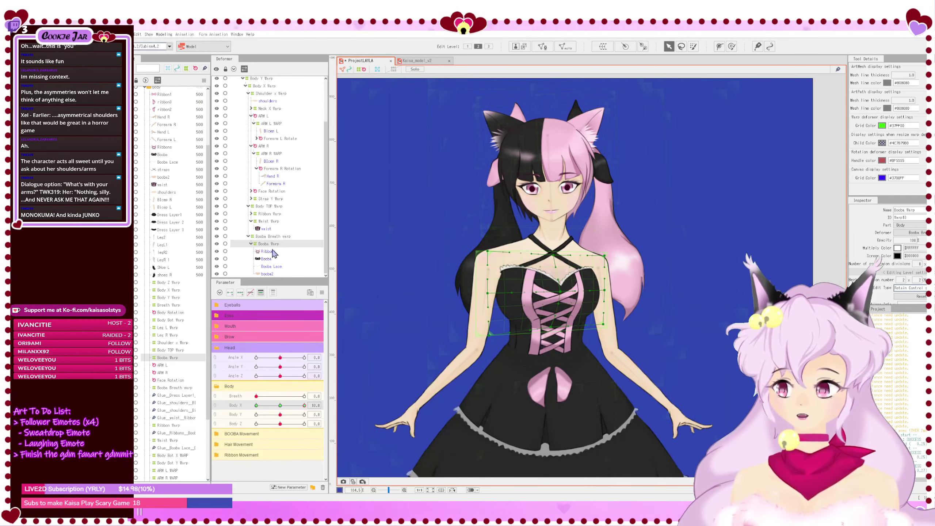
Step: Select Shoulder x Warp at Body X 0, collapse its branch, add three Body X keyforms and set Body X to 10
click(280, 405)
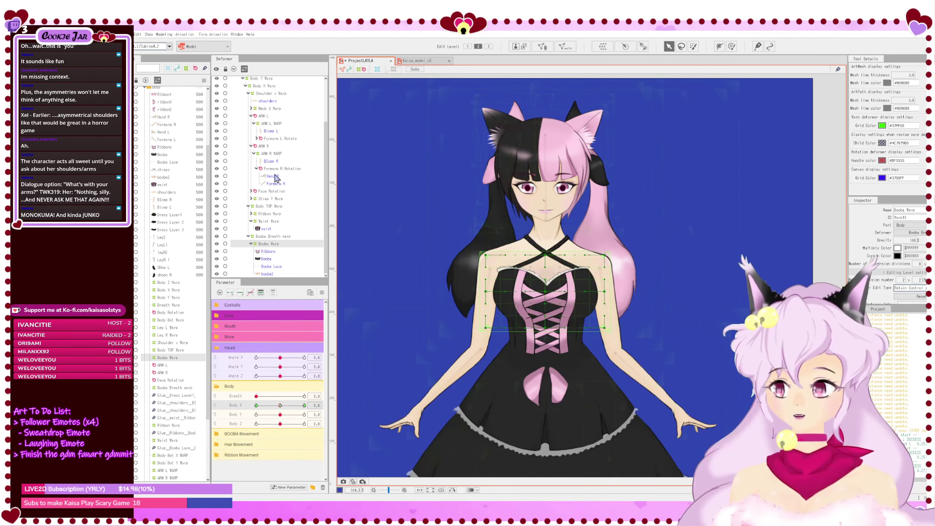
scroll(277, 136, up, 2)
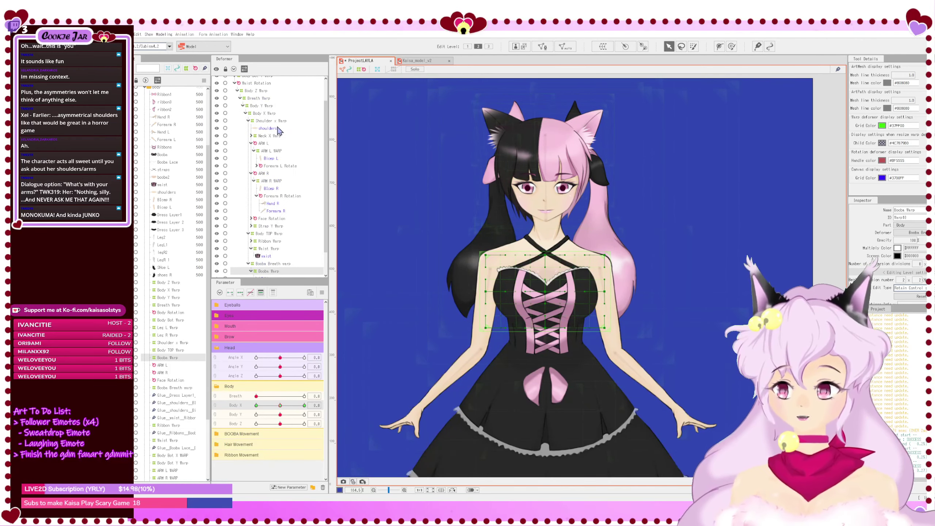
click(280, 122)
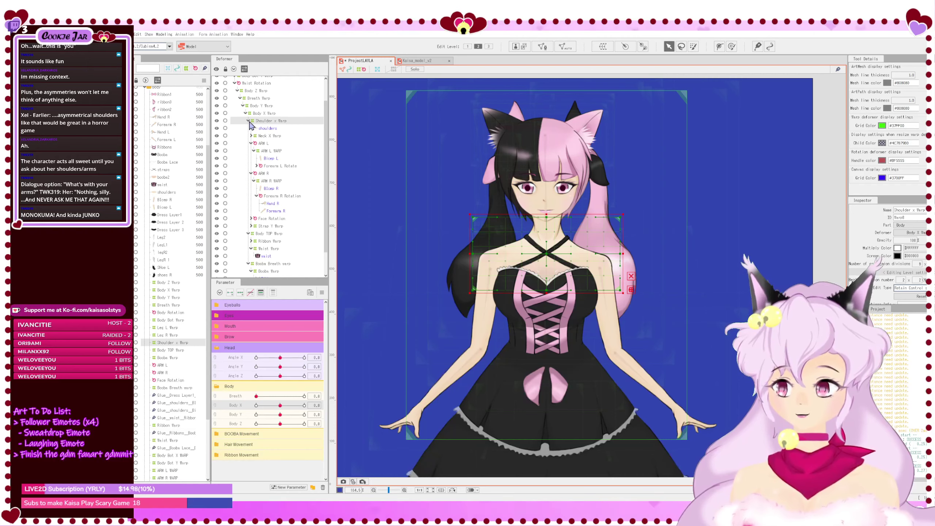
click(248, 121)
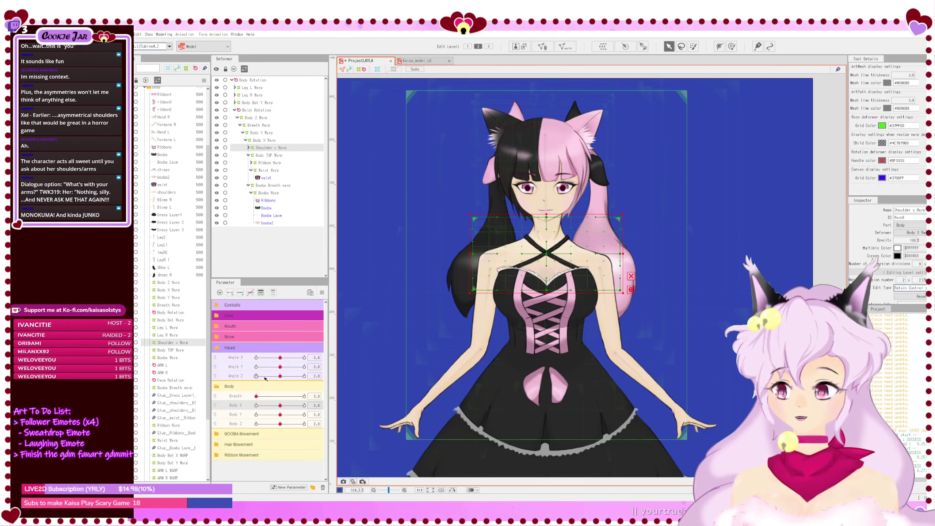
drag(279, 405, 304, 405)
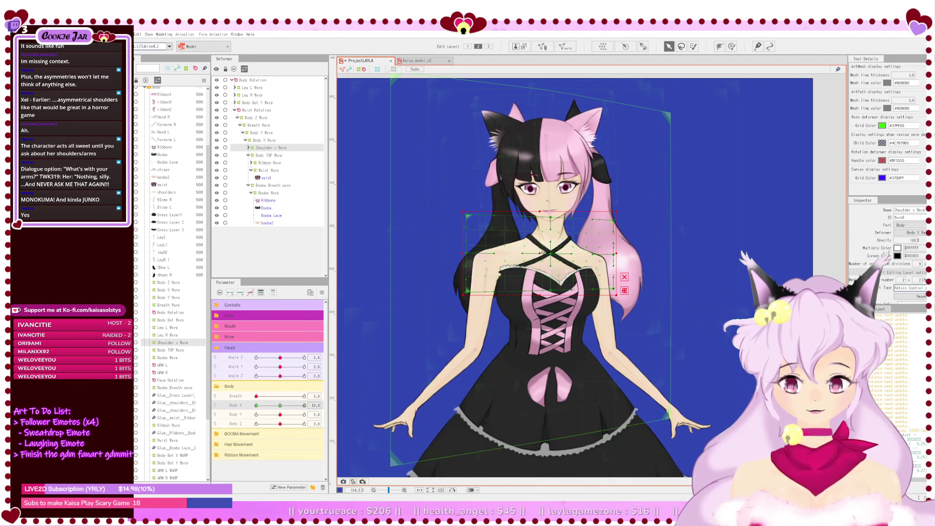
Step: Nudge the character-left half of Shoulder x Warp's control points inward toward the neck in successive selections at Body X 10
click(625, 278)
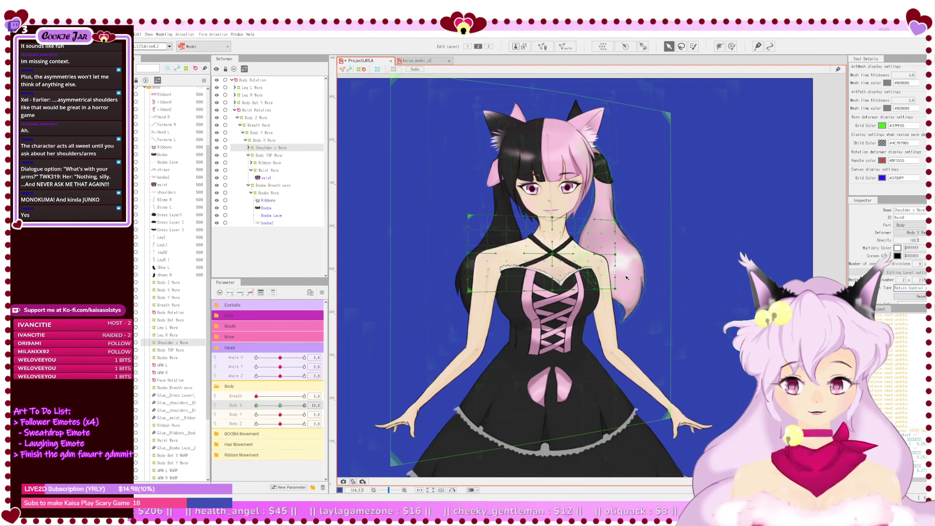
drag(555, 205, 648, 331)
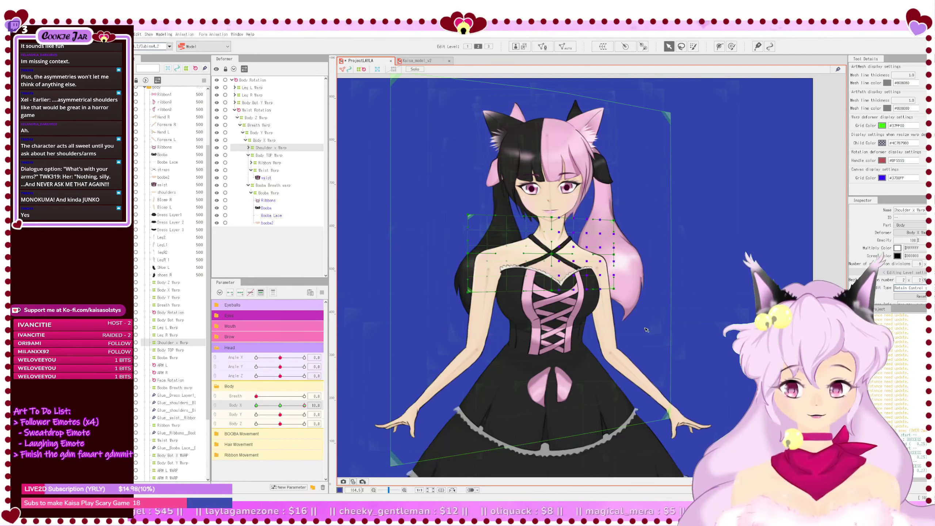
drag(562, 204, 658, 346)
key(Left)
key(Left)
key(Left)
key(Left)
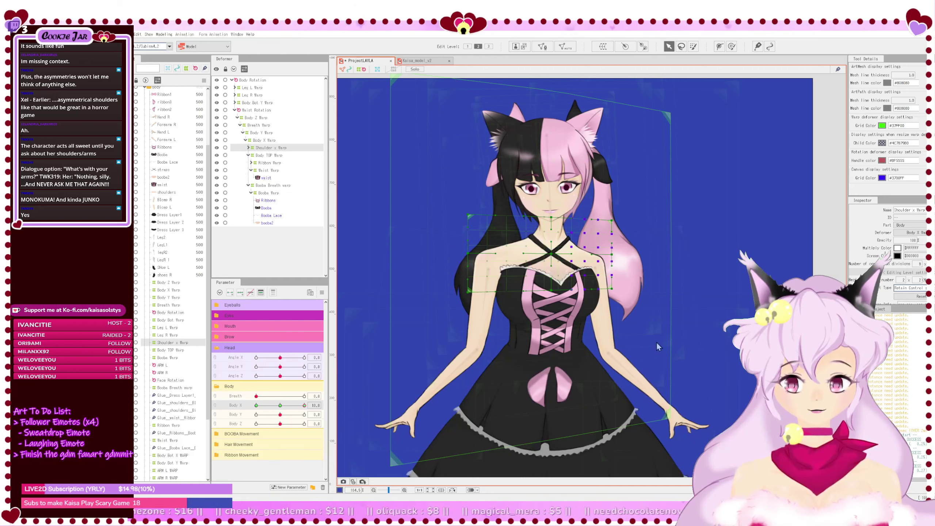
Step: Nudge the outer control point columns beside the pink ponytail further inward on Shoulder x Warp, then move the centre point and undo that move
drag(580, 201, 662, 371)
key(Left)
key(Left)
key(Left)
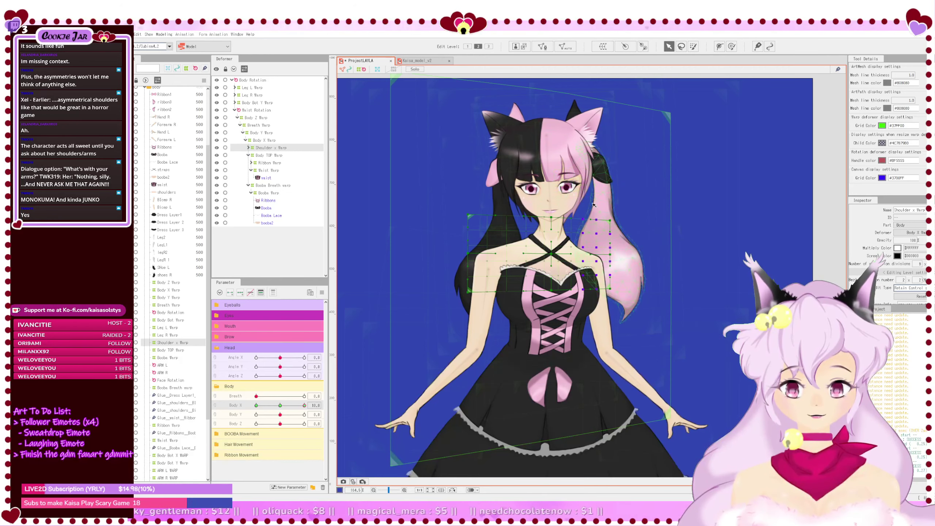
drag(590, 205, 631, 299)
key(Left)
drag(601, 204, 643, 344)
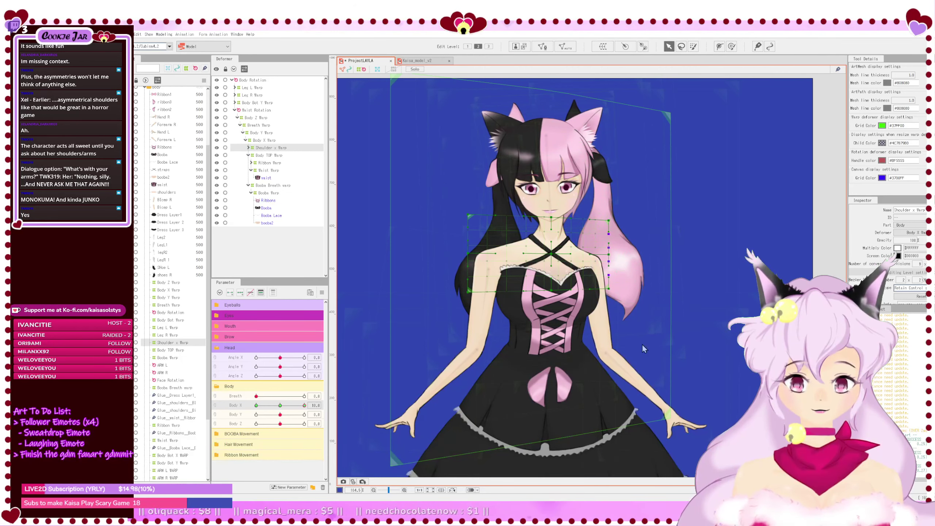
key(Left)
key(Left)
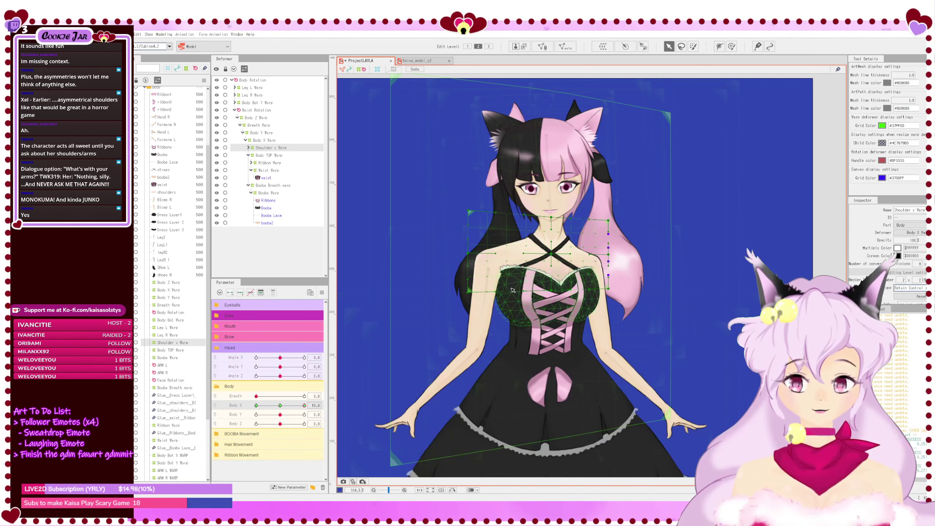
scroll(531, 280, up, 3)
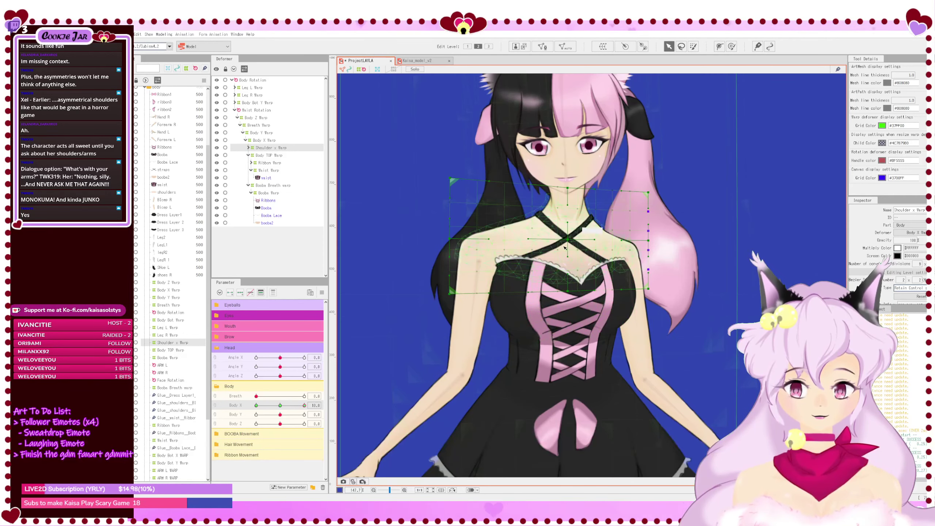
mouse_move(568, 239)
mouse_down()
mouse_move(575, 257)
mouse_move(569, 239)
mouse_up()
key(ctrl+z)
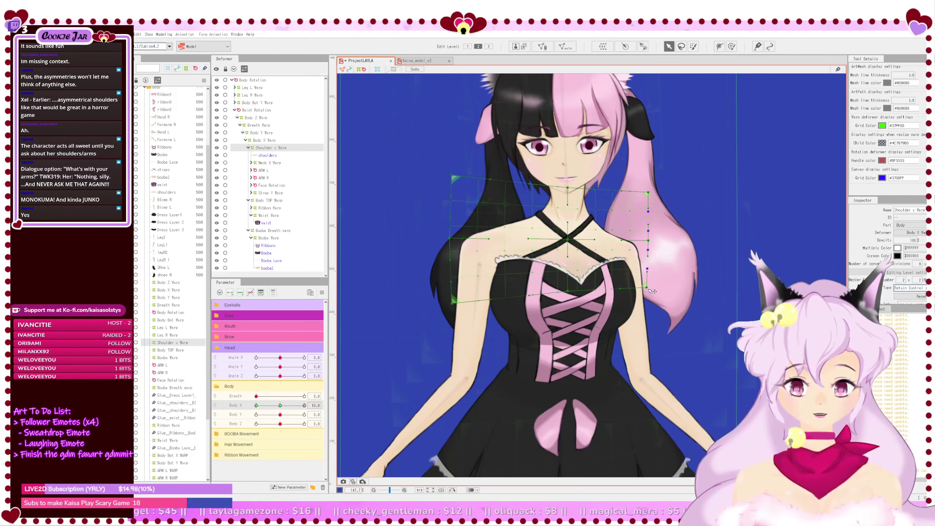
Step: Deselect Shoulder x Warp and hide the deformer overlays to show the whole dressed figure
scroll(653, 292, down, 3)
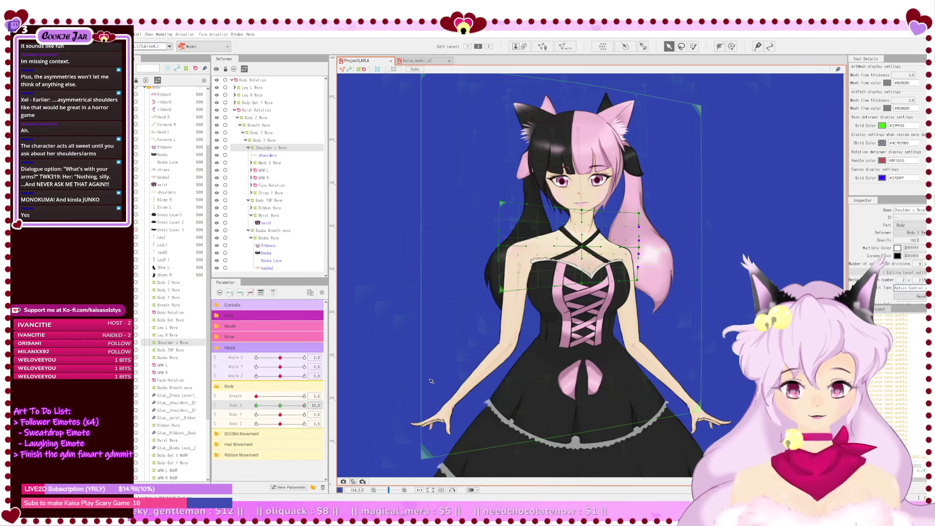
click(432, 381)
scroll(518, 384, down, 3)
drag(519, 385, 568, 296)
scroll(568, 296, up, 2)
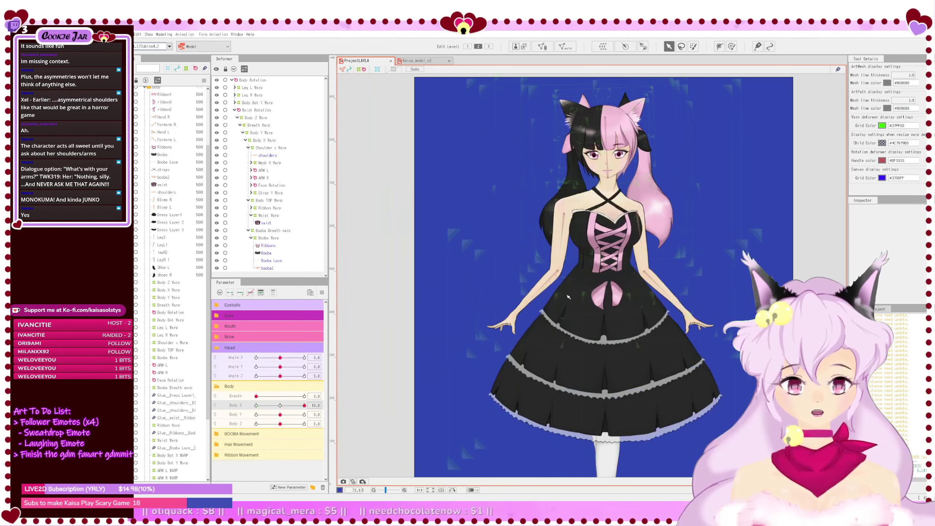
click(363, 69)
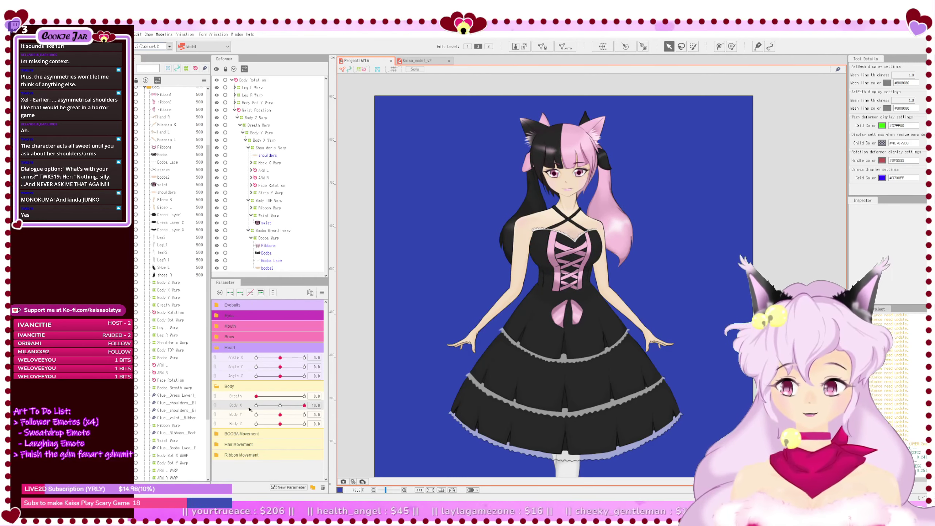
Step: Link Body X with Body Y, preview the combined body poses including both at 10, return them to 0 and unlink them
click(280, 406)
click(215, 407)
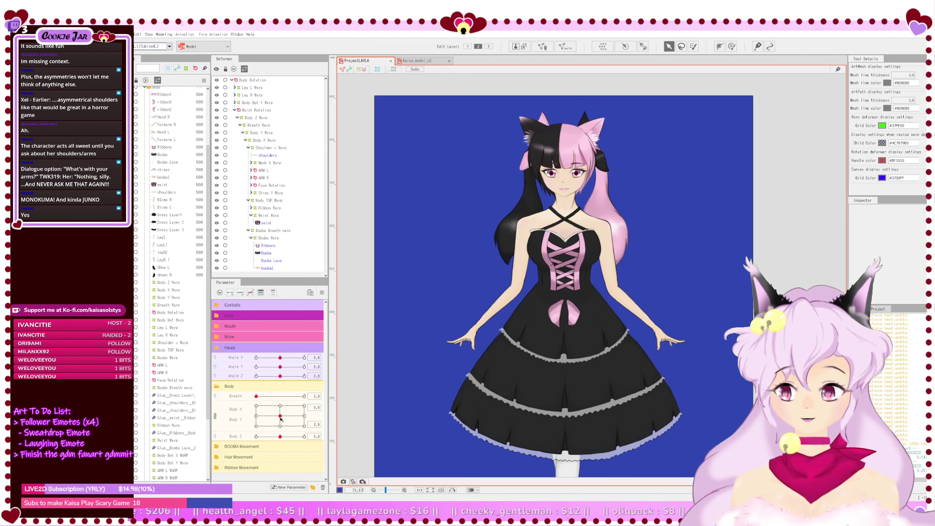
drag(280, 416, 307, 436)
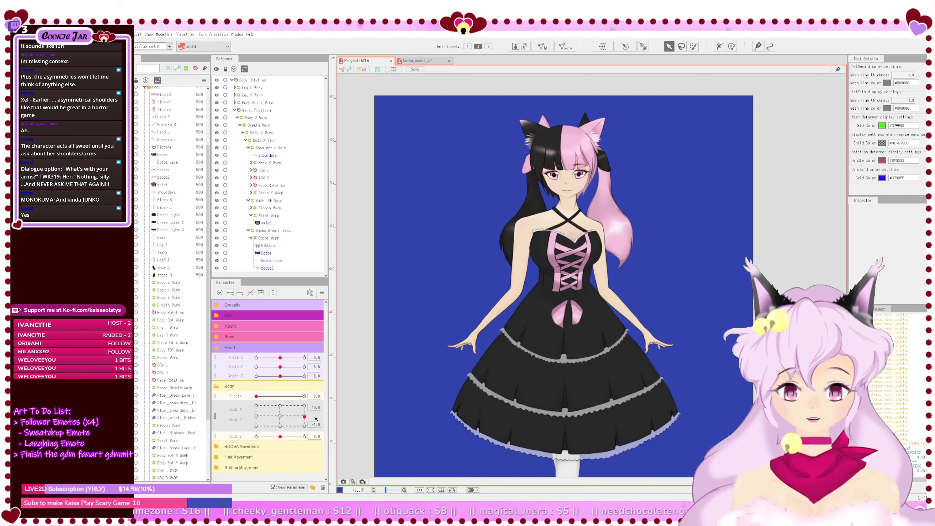
drag(312, 434, 315, 397)
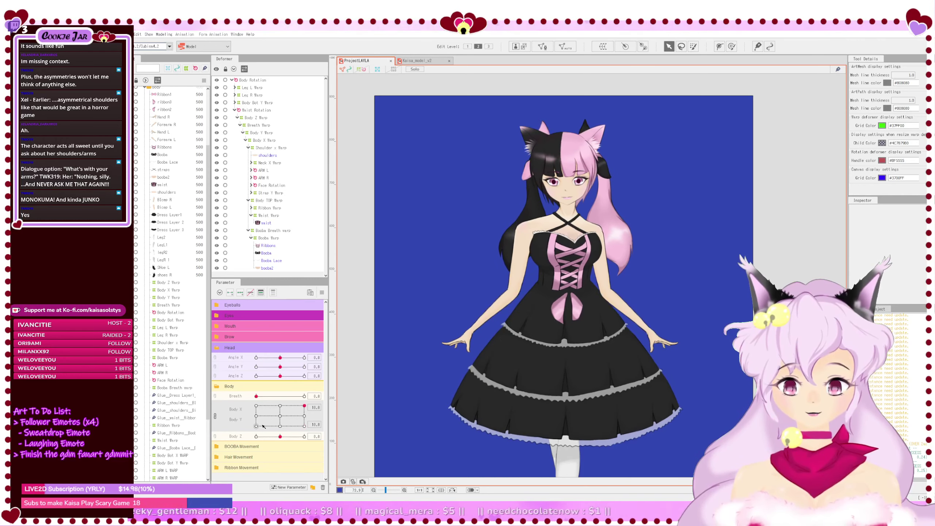
click(278, 404)
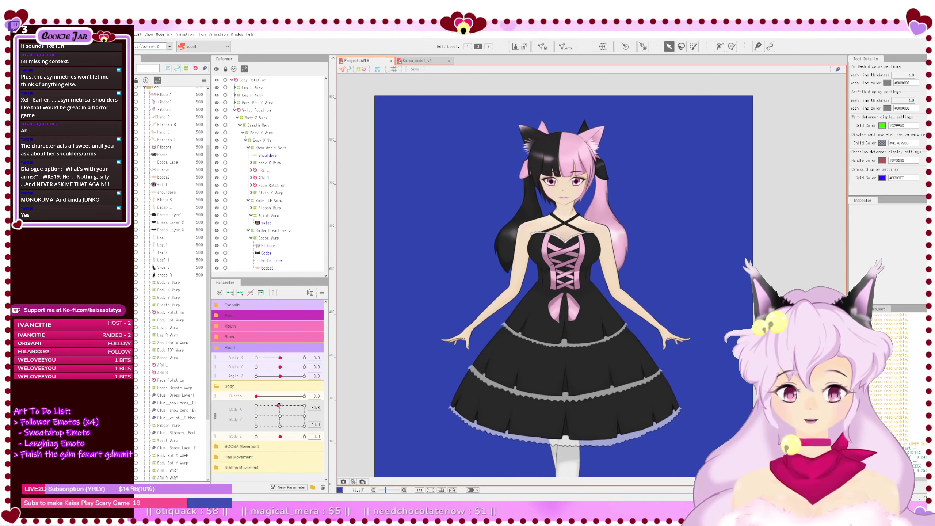
drag(279, 404, 319, 417)
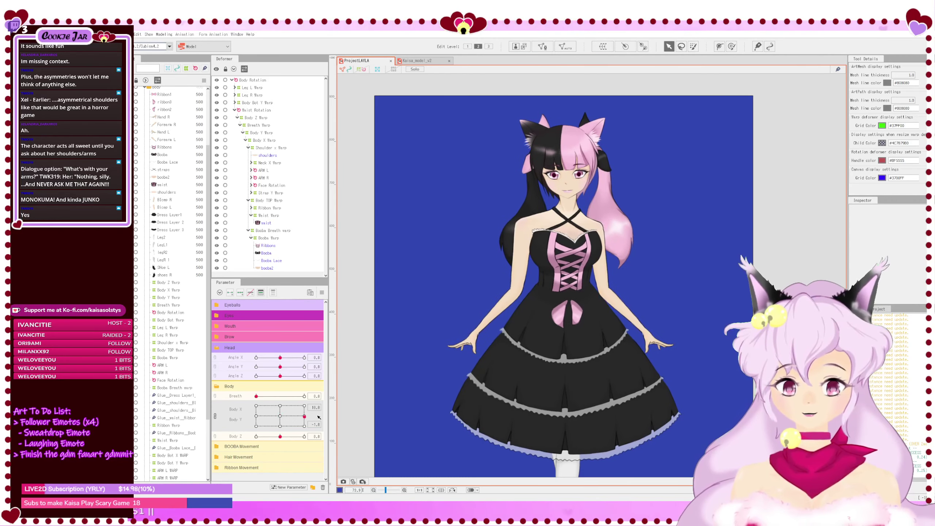
click(281, 417)
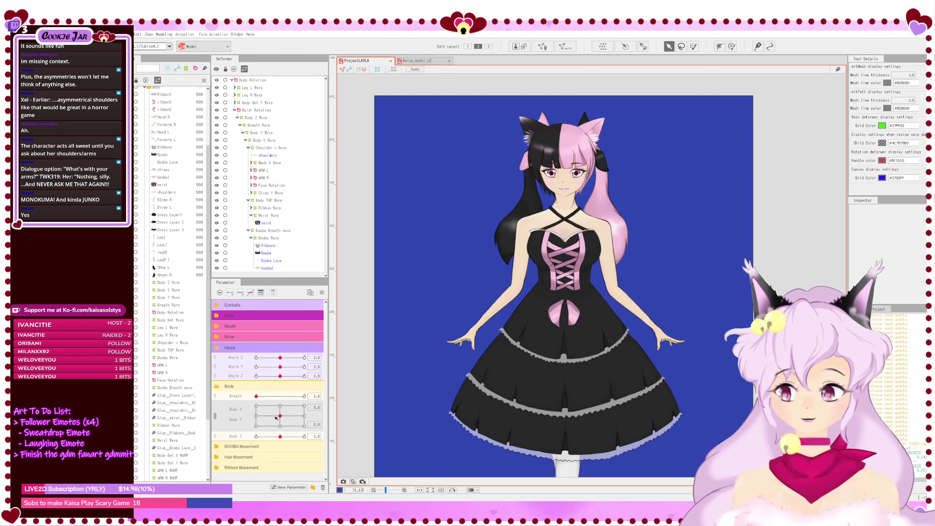
click(216, 417)
click(283, 406)
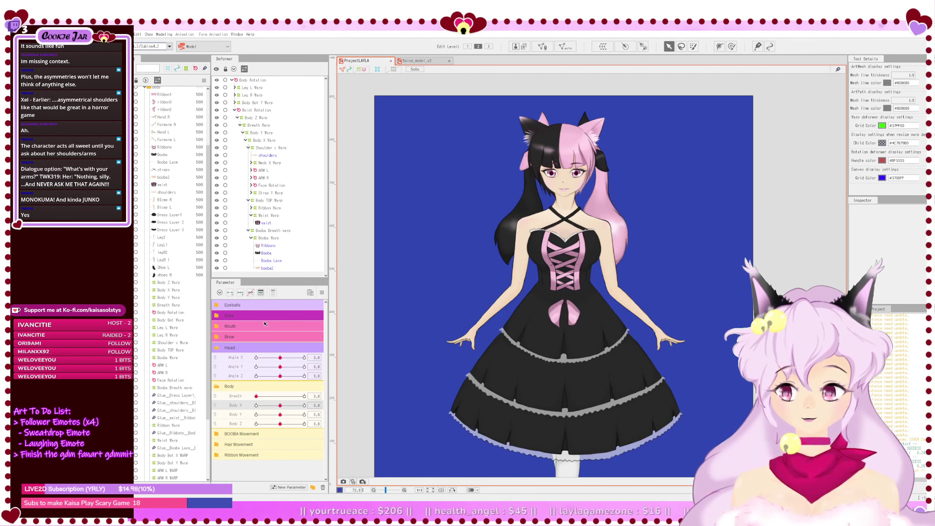
Step: Select the deformers keyed to Body X, exclude Body X Warp, and delete the Body X keyforms from the shoulder, arm, waist and bust warps
click(272, 140)
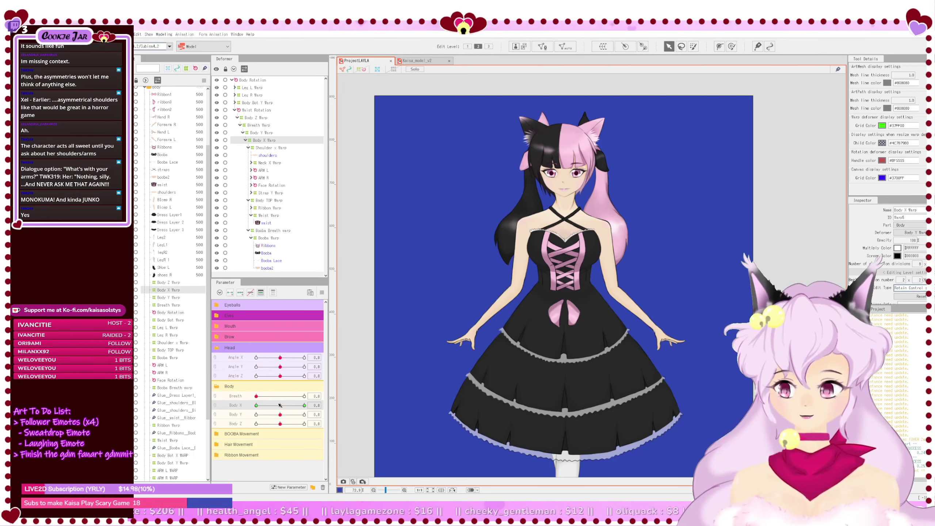
click(351, 410)
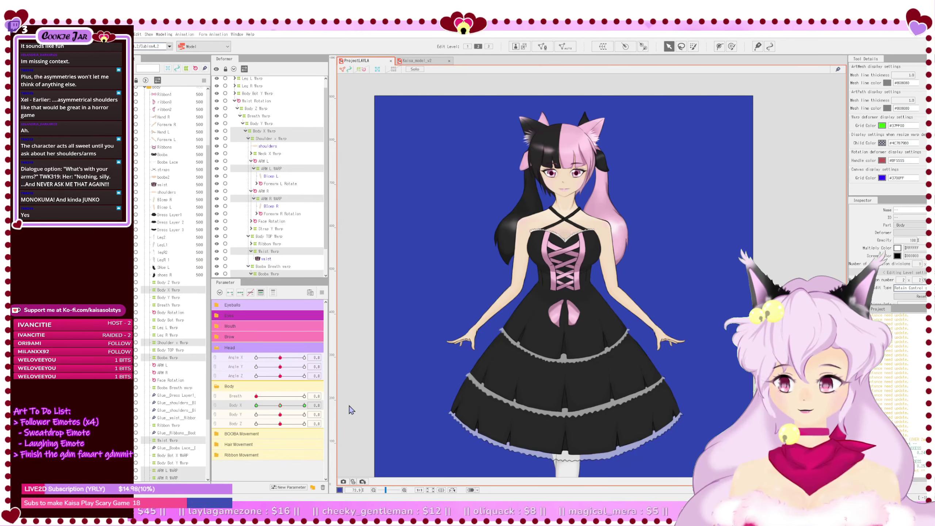
ctrl+click(273, 132)
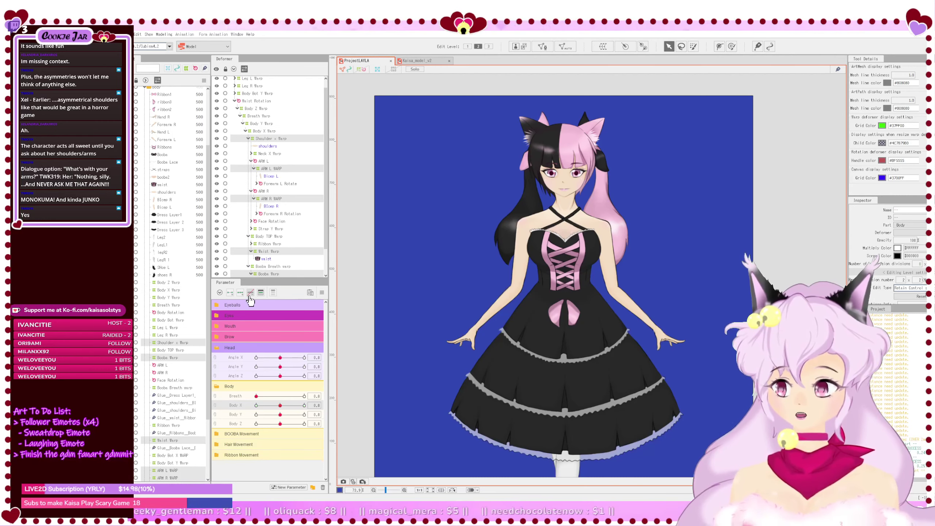
Step: Select Body X Warp and preview its movement across Body X up to 10
click(282, 132)
drag(281, 405, 346, 412)
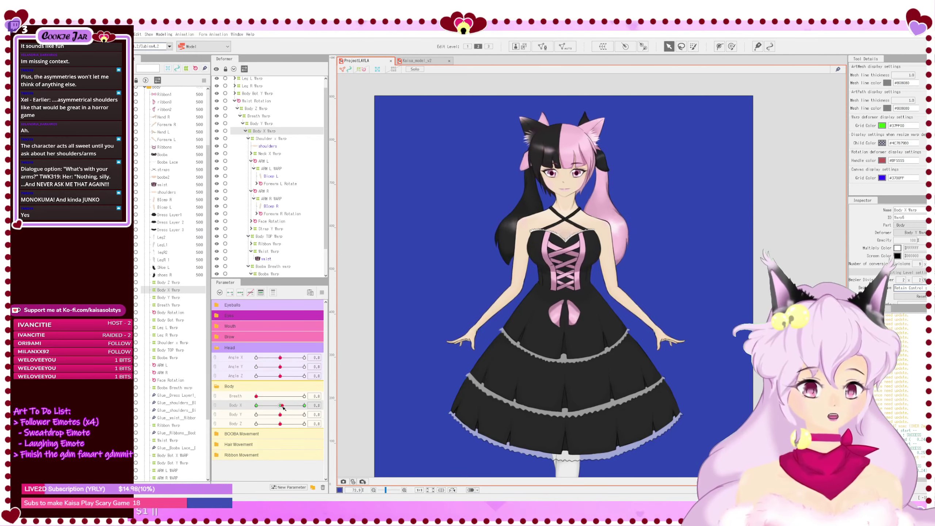
drag(304, 405, 374, 416)
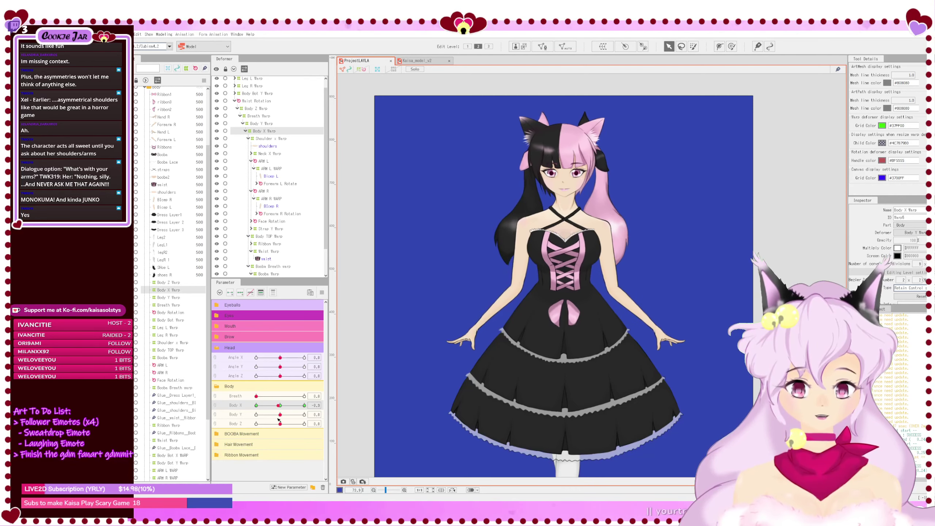
drag(366, 421, 304, 419)
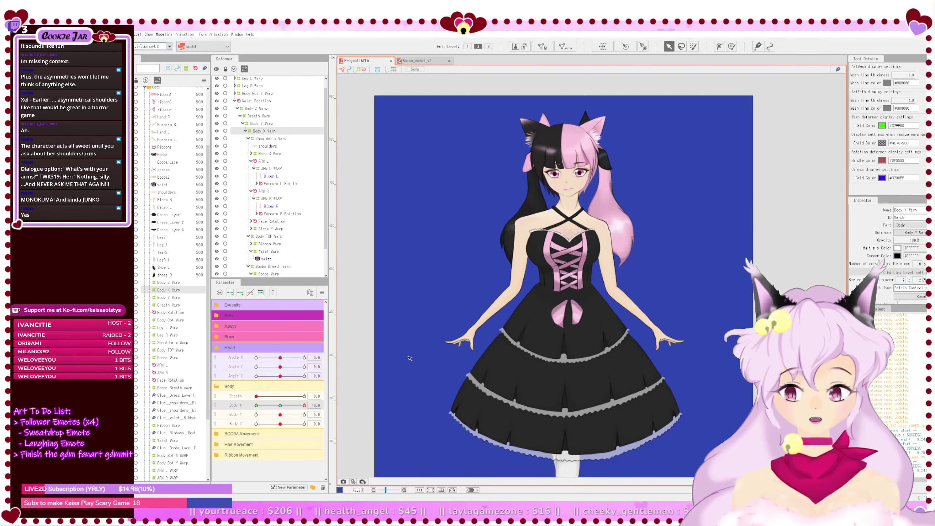
Step: Select Shoulder x Warp at Body X 0, add three Body X keyforms and set Body X to 10
click(292, 139)
click(280, 405)
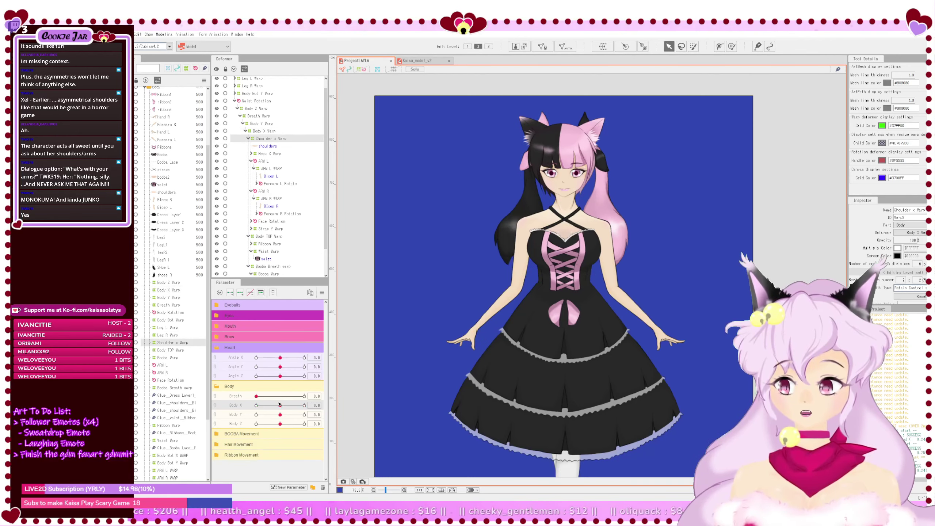
click(241, 293)
scroll(541, 200, up, 2)
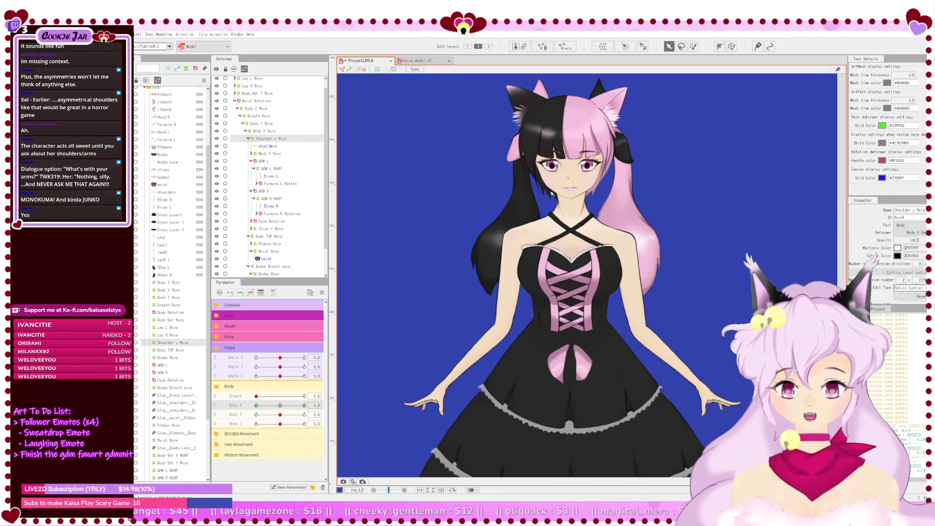
drag(280, 405, 304, 405)
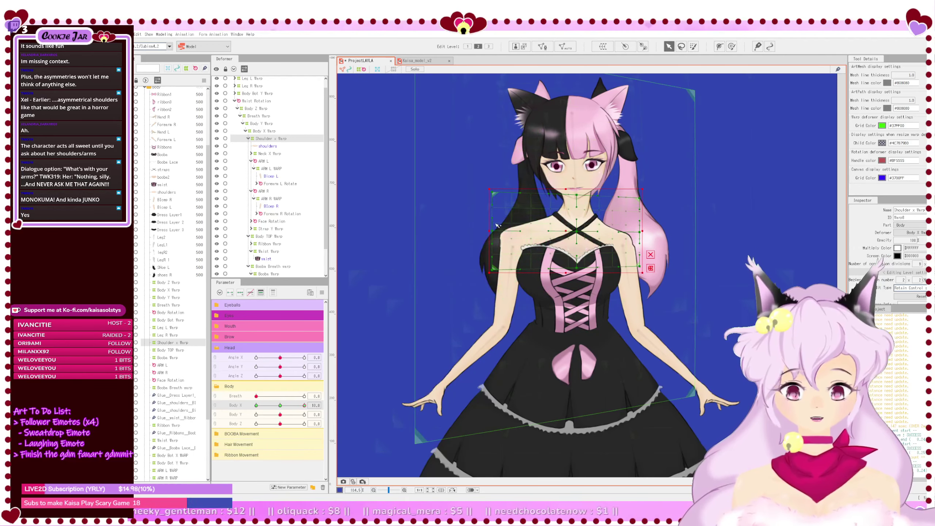
Step: Undo a resize of Shoulder x Warp, then select the control points beside the black ponytail and nudge them slightly inward at Body X 10
drag(489, 231, 505, 233)
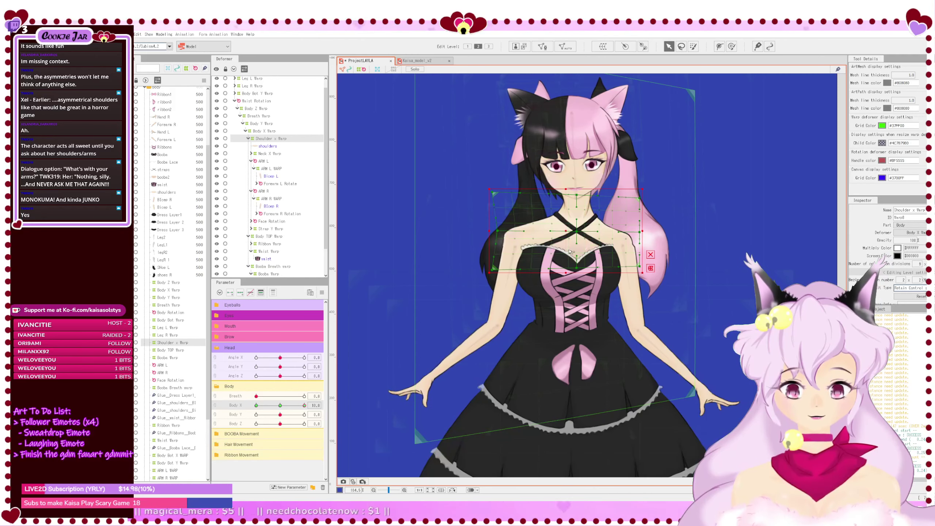
key(ctrl+z)
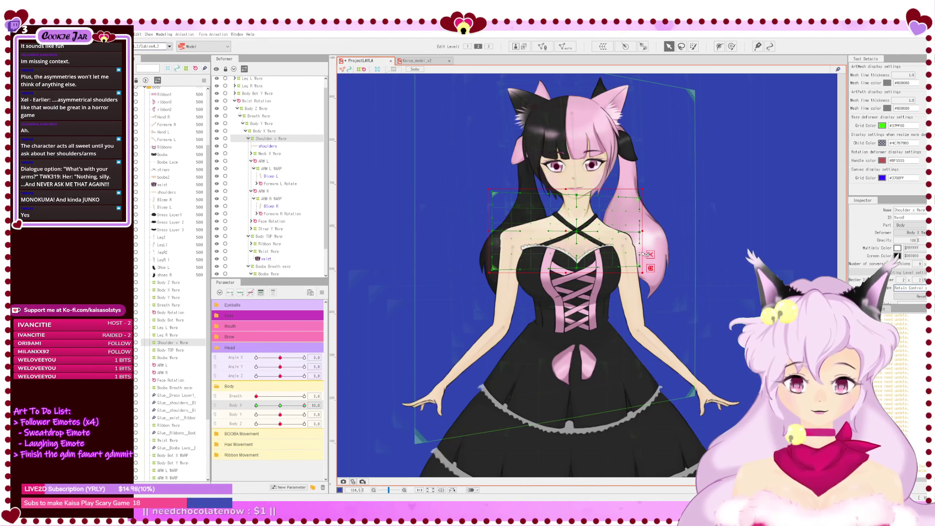
click(653, 257)
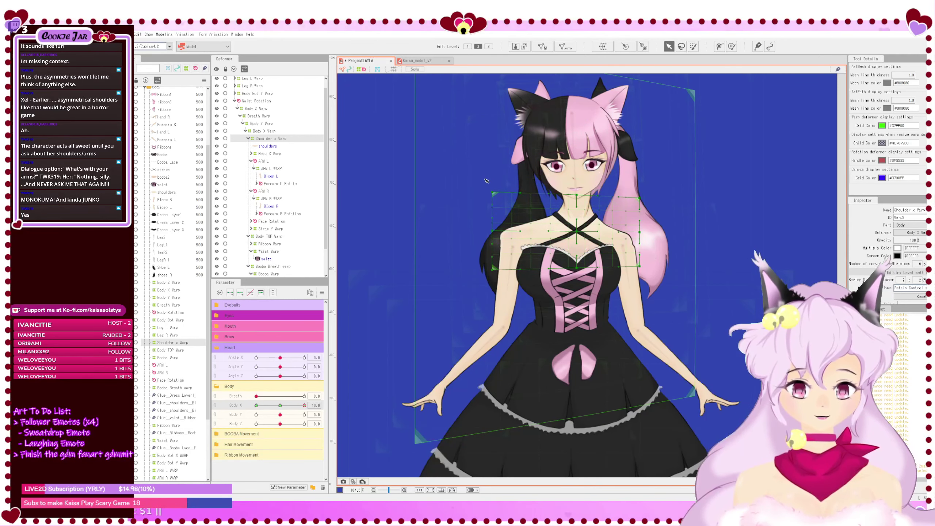
drag(479, 124, 513, 295)
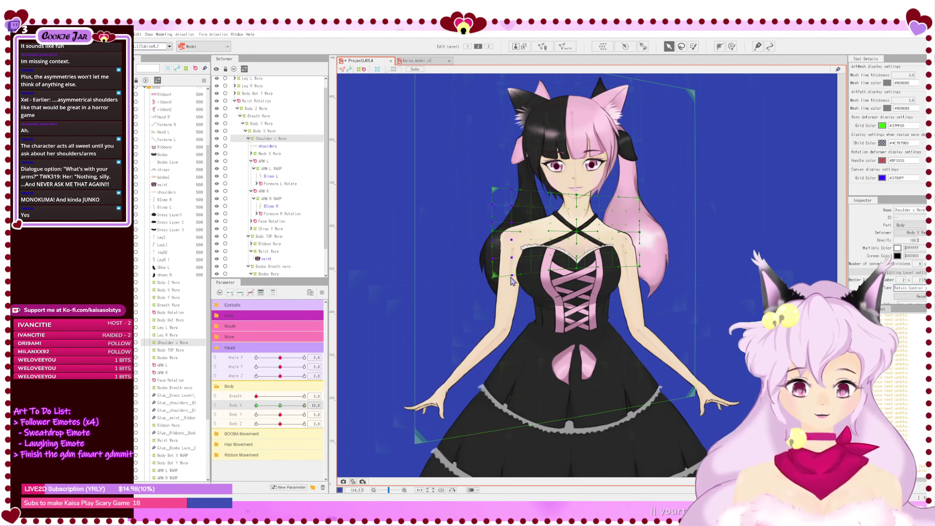
key(Right)
key(Right)
key(Right)
key(Right)
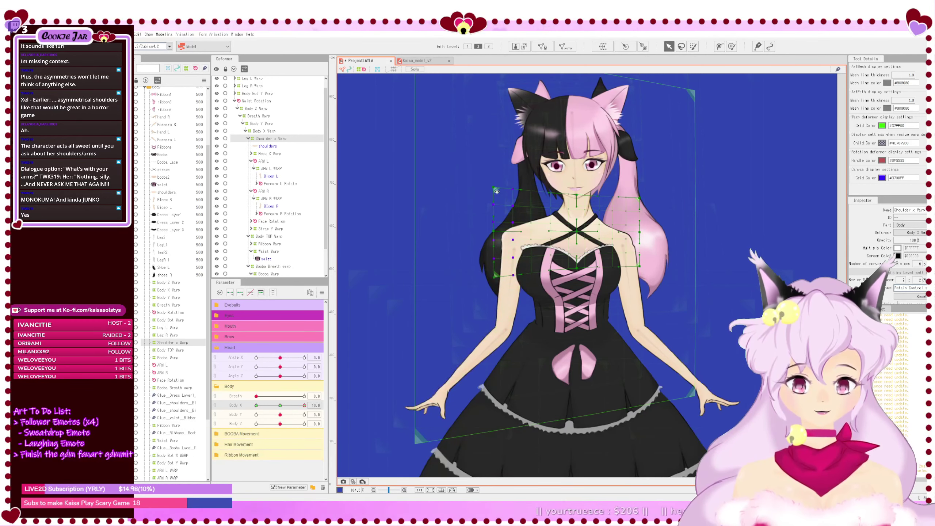
Step: Try raising the upper corner point of Shoulder x Warp beside the black ponytail, undo it and return Body X to 0
drag(495, 188, 495, 180)
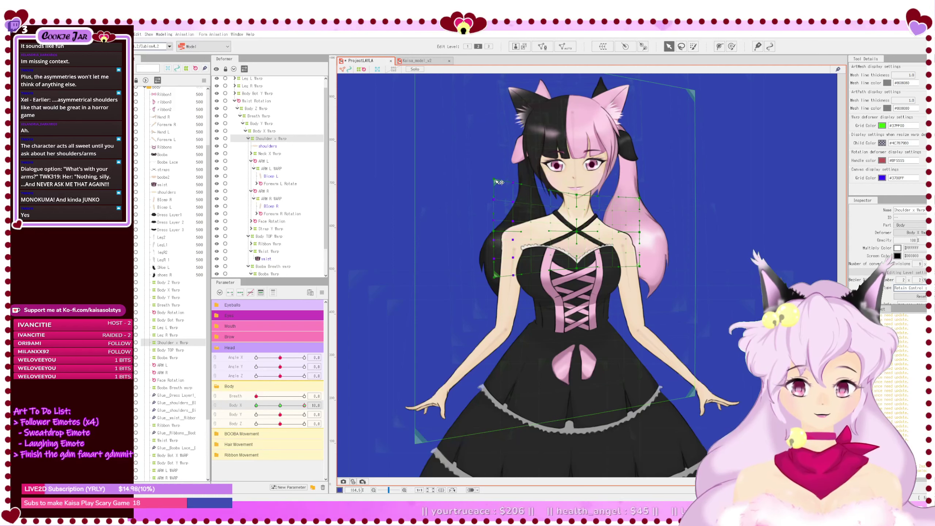
key(ctrl+z)
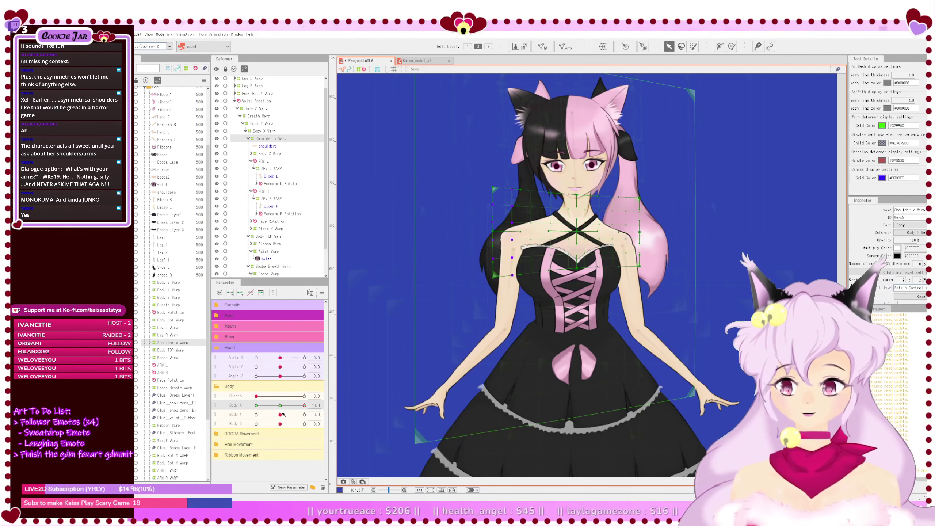
click(280, 405)
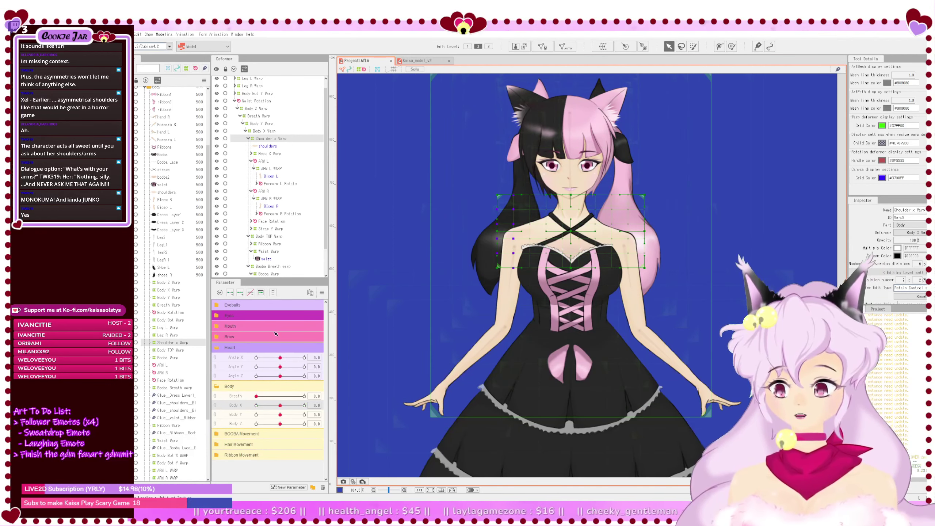
Step: Preview Shoulder x Warp's movement by sweeping Body X between 0 and 10
drag(279, 406, 318, 412)
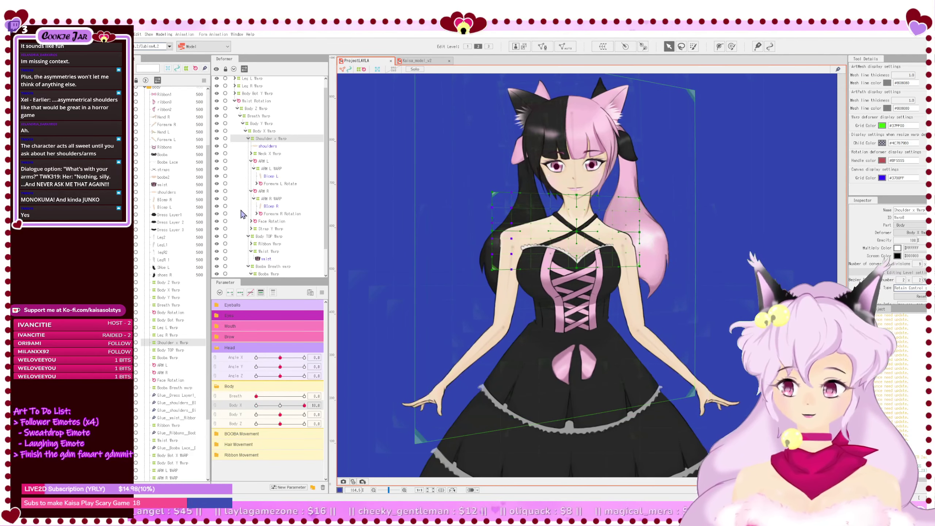
click(279, 405)
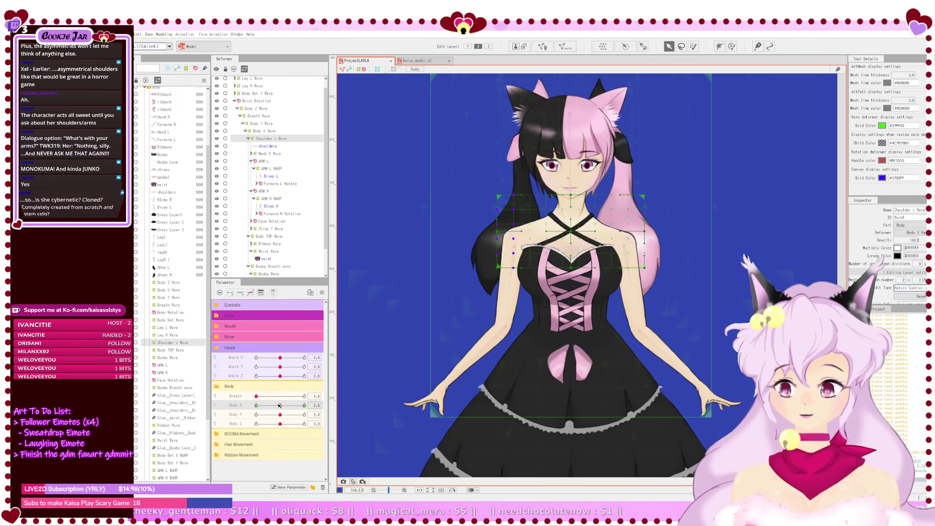
drag(280, 405, 356, 415)
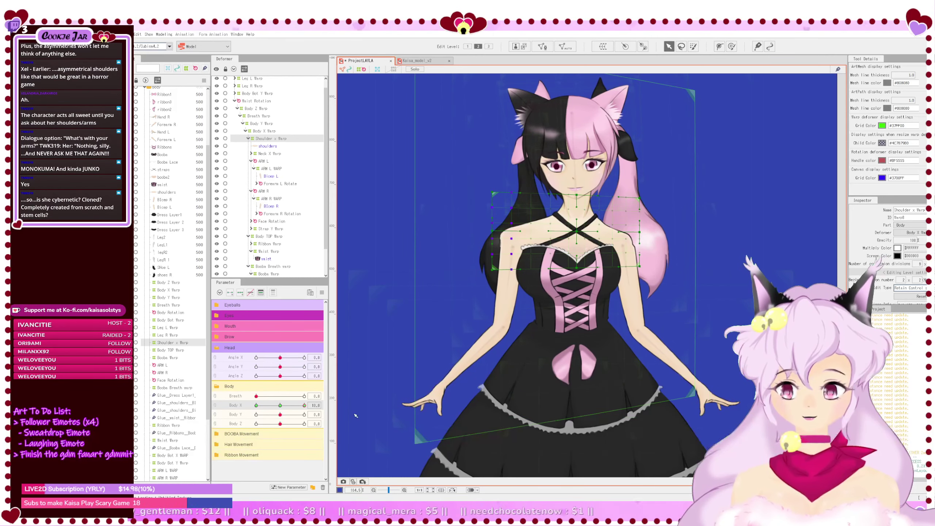
Step: Add three Body X keyforms to ARM L WARP and shrink it slightly from its lower outer corner at Body X 10
click(273, 169)
click(281, 405)
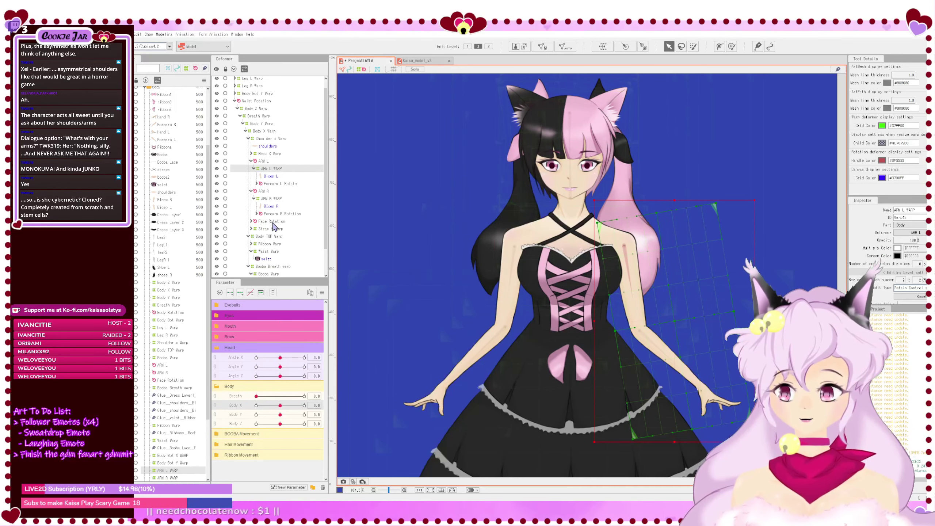
key(ctrl+z)
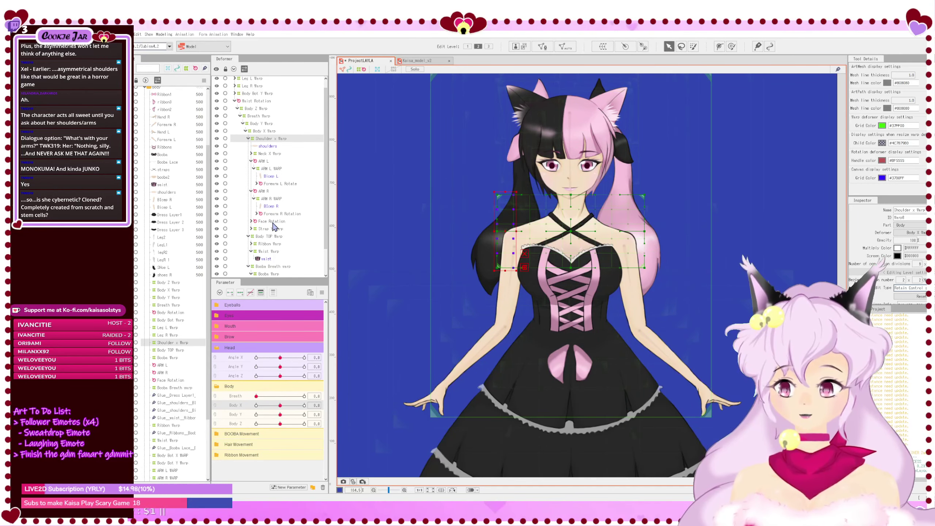
click(273, 170)
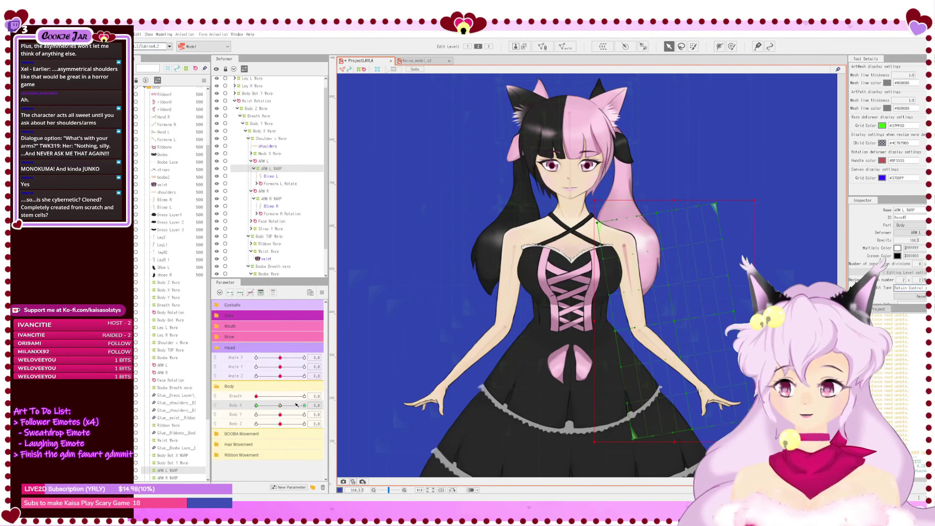
drag(281, 406, 304, 405)
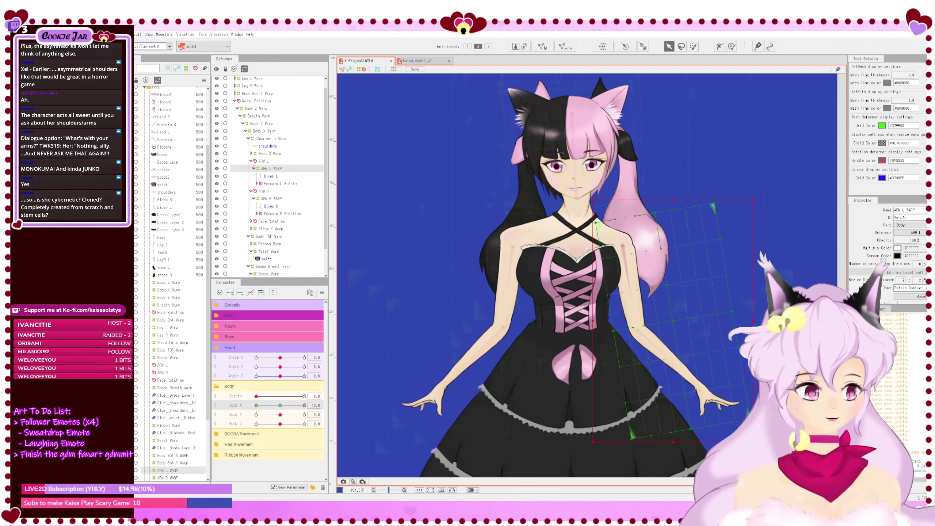
drag(753, 442, 745, 430)
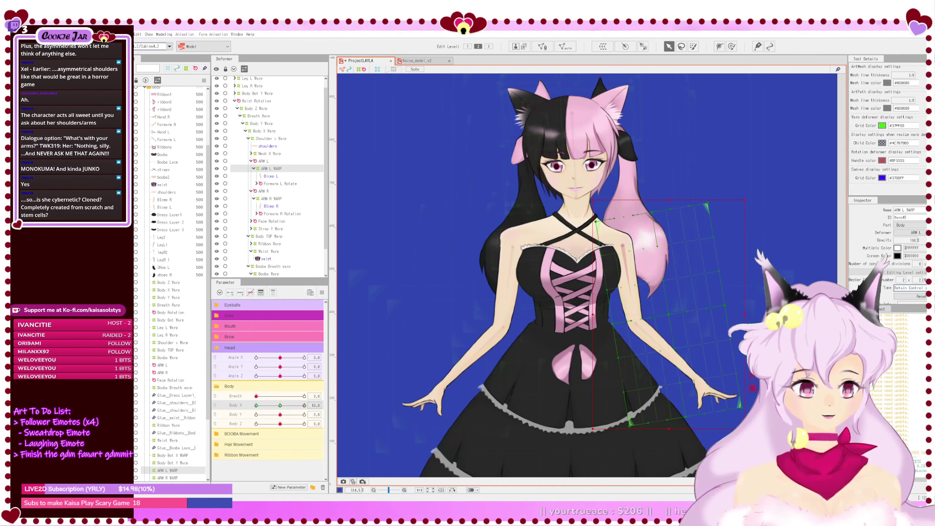
Step: Add three Body X keyforms to ARM R WARP and enlarge it slightly from its lower outer corner at Body X 10
click(271, 199)
click(251, 292)
click(240, 293)
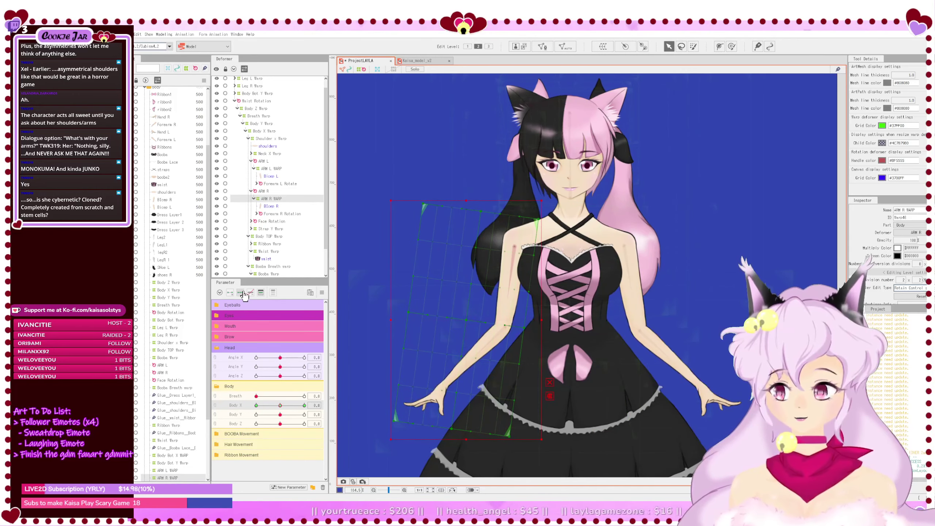
drag(281, 405, 305, 406)
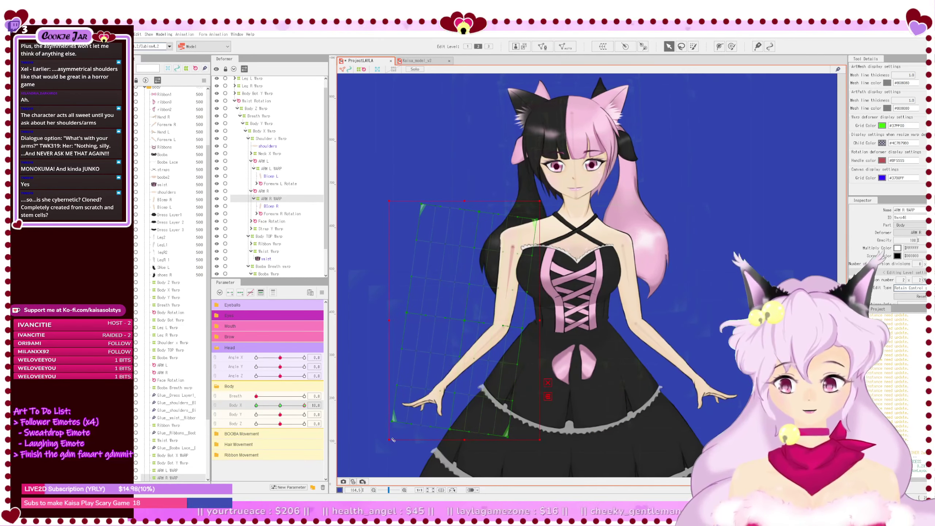
drag(389, 439, 375, 454)
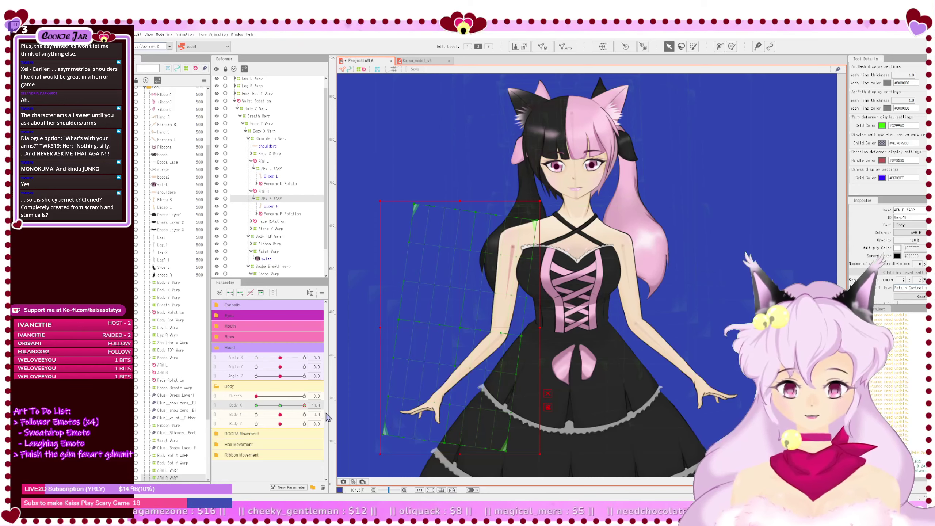
Step: Clear the selection, preview the arm movement across Body X and examine the skirt and waist closely
key(Escape)
drag(306, 408, 367, 418)
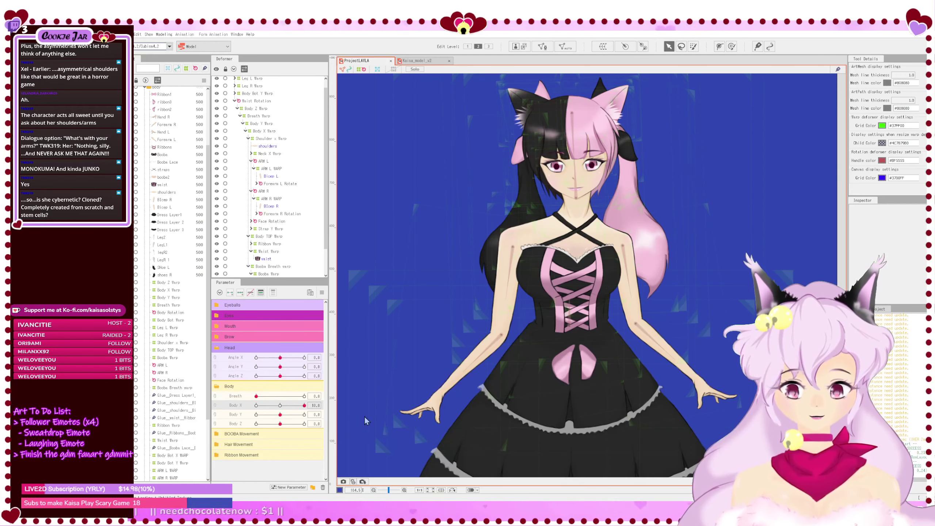
scroll(587, 393, down, 2)
scroll(588, 393, up, 4)
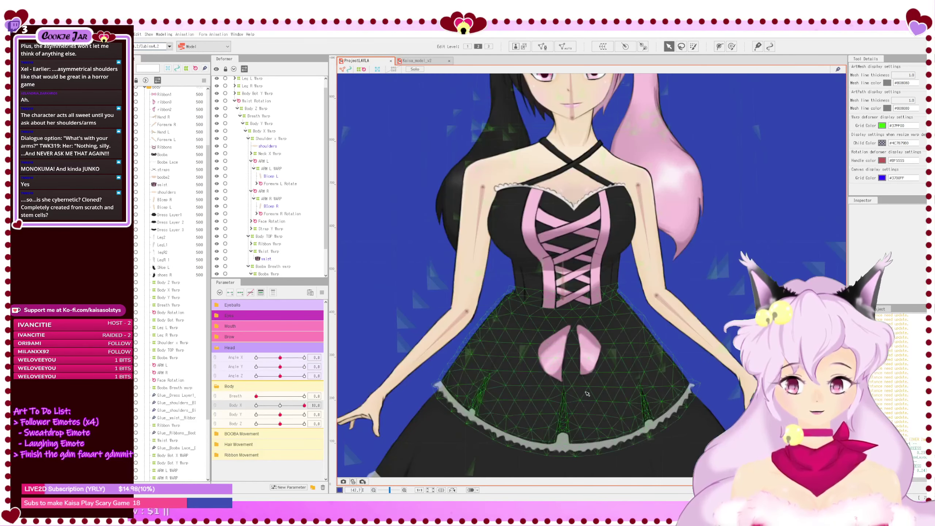
scroll(532, 321, down, 2)
click(532, 321)
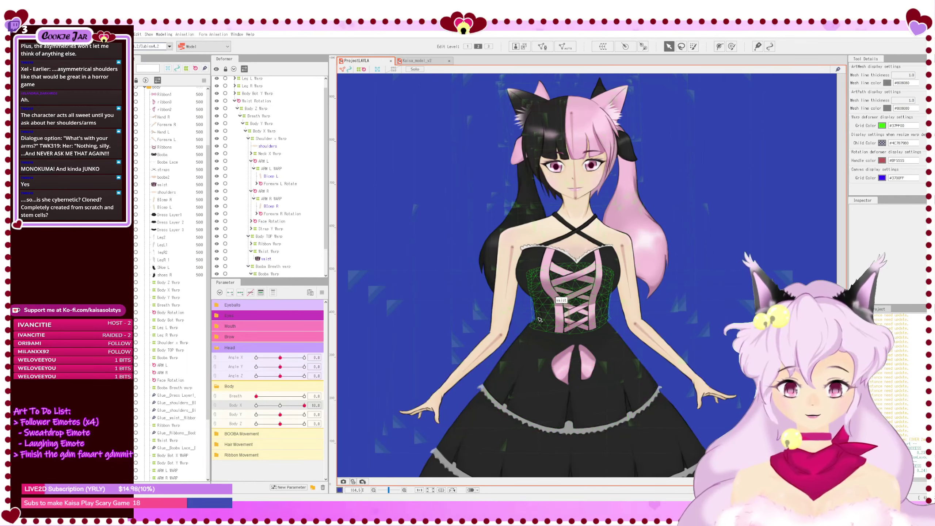
Step: Examine Waist Warp, Ribbon Warp and Body TOP Warp at Body X 10, including the parts inside Ribbon Warp
click(269, 252)
click(271, 236)
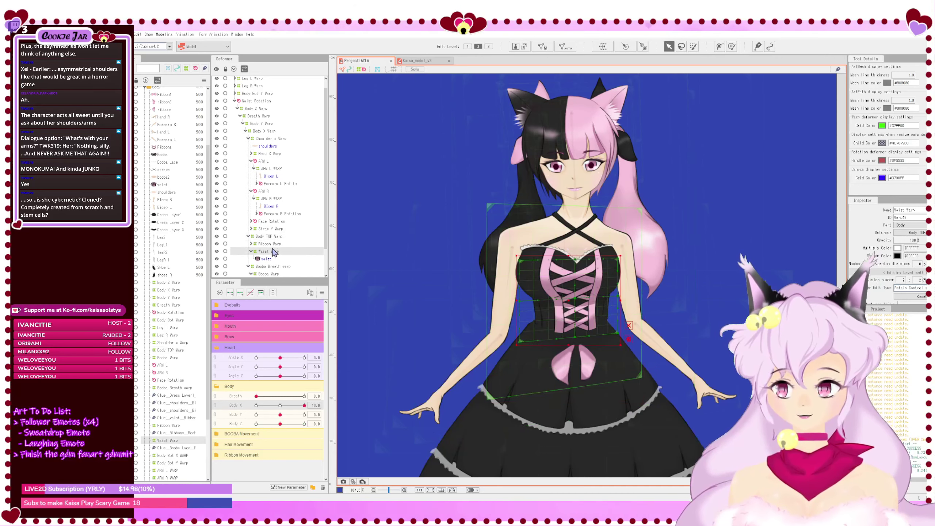
click(274, 244)
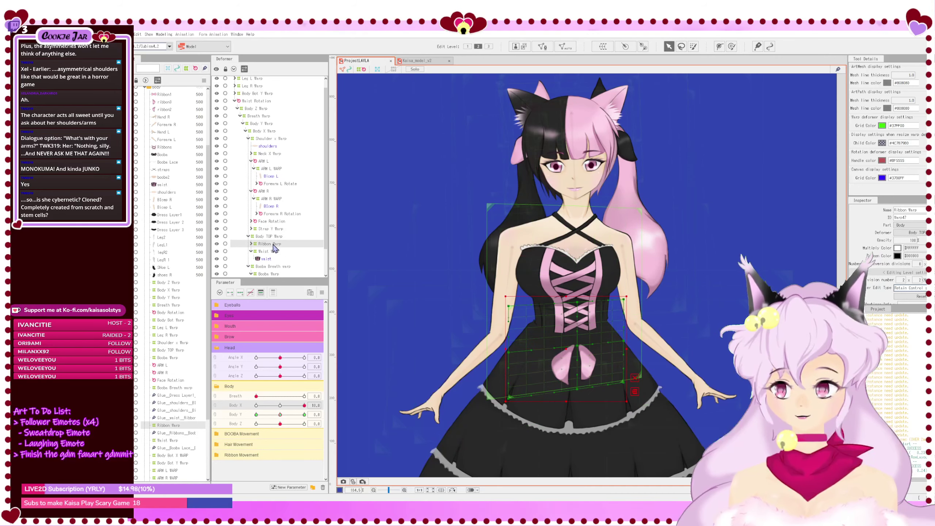
click(269, 237)
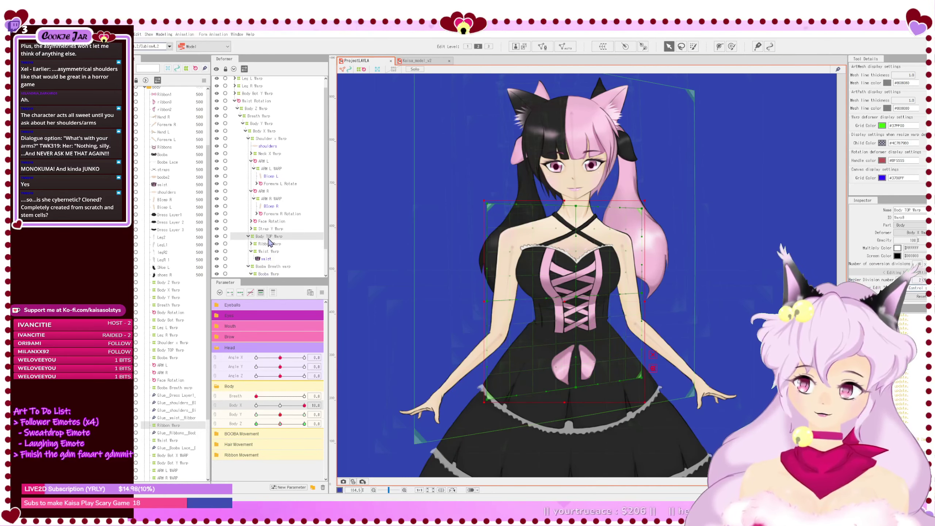
click(270, 245)
click(250, 244)
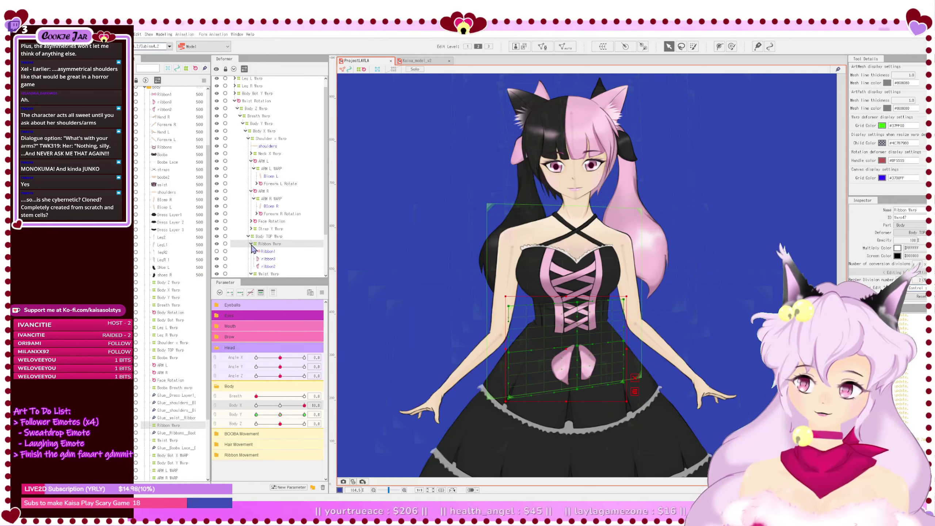
click(250, 244)
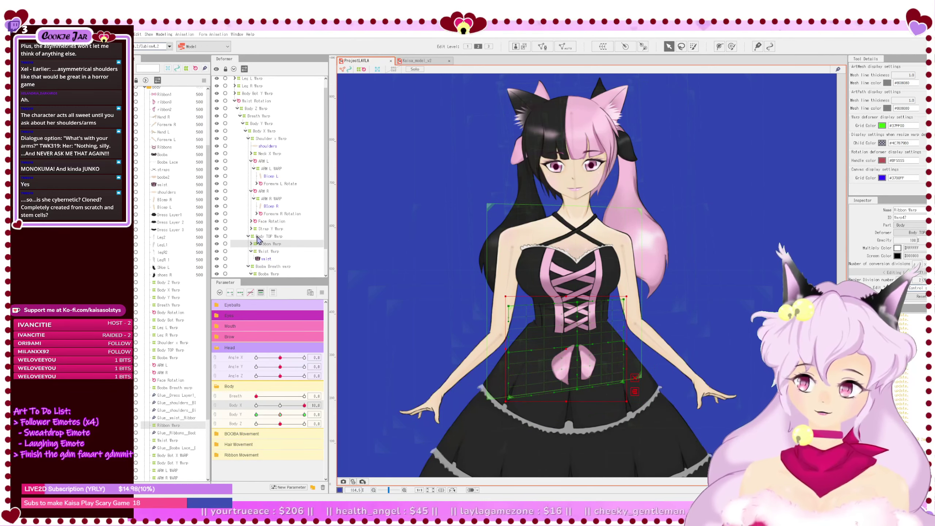
Step: Expand Strap Y Warp, select its Strap Warp and preview the straps across Body X, ending at 0
click(250, 228)
click(270, 237)
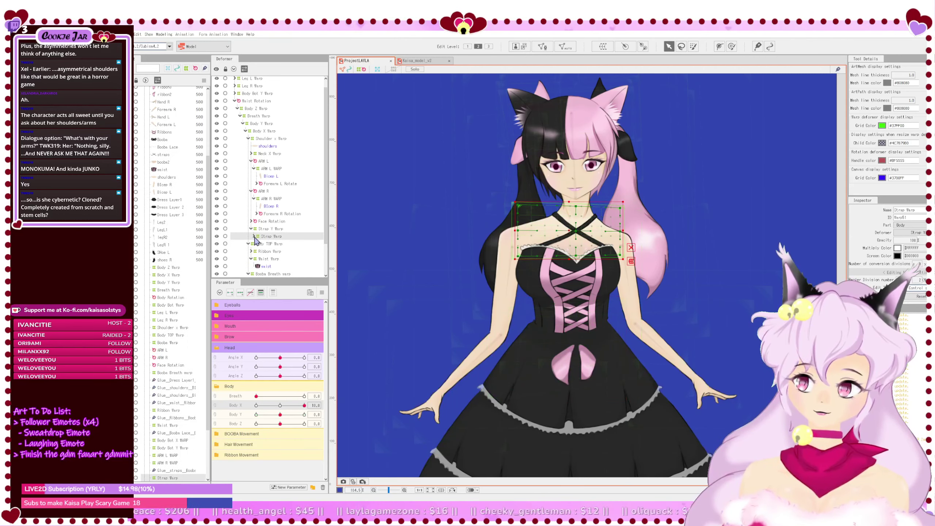
click(254, 237)
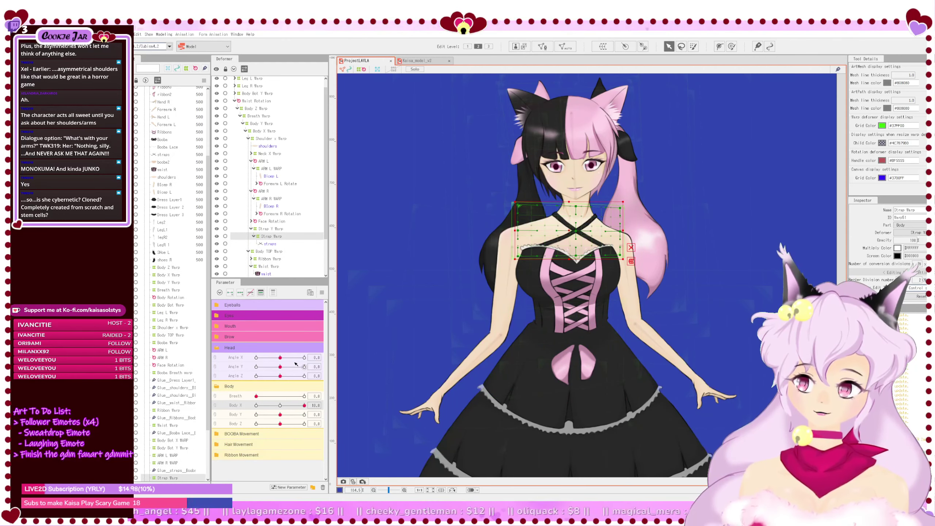
click(280, 405)
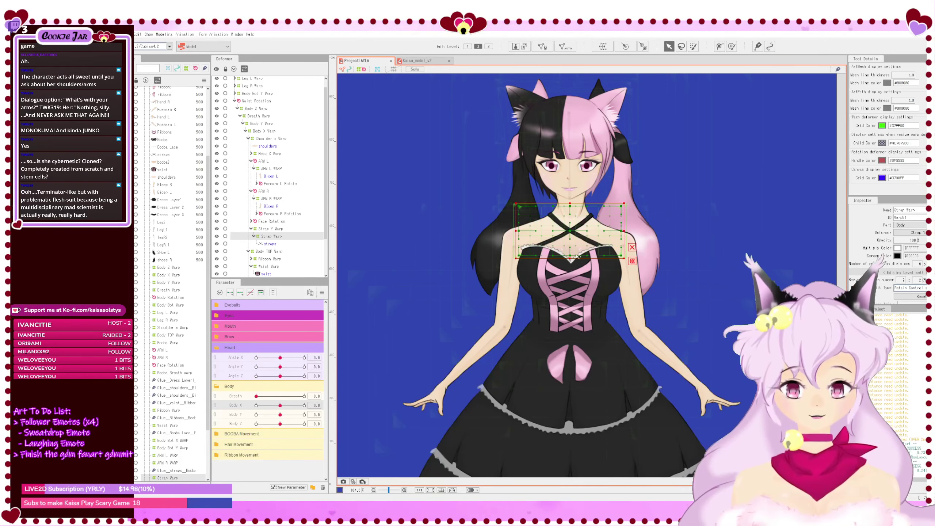
drag(280, 405, 243, 409)
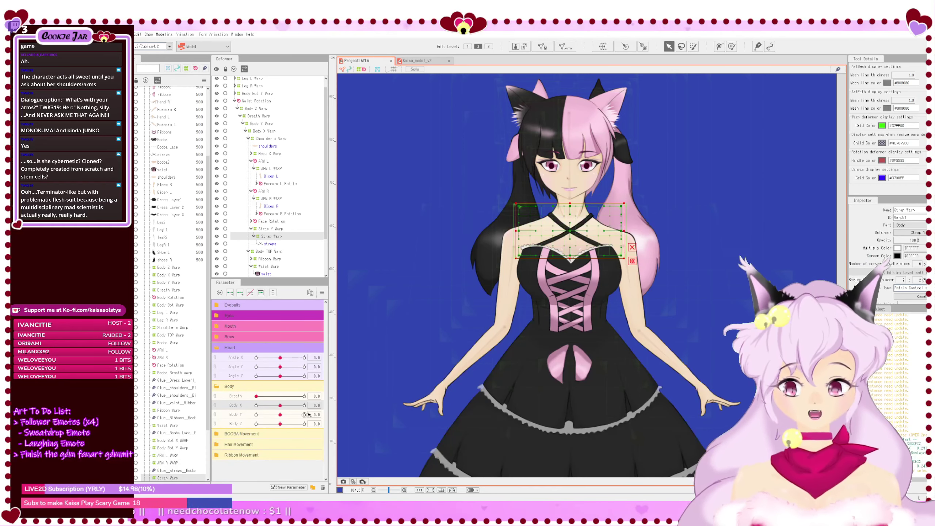
mouse_move(281, 405)
mouse_down()
mouse_move(321, 411)
mouse_move(281, 416)
mouse_move(305, 413)
mouse_move(288, 408)
mouse_up()
click(280, 406)
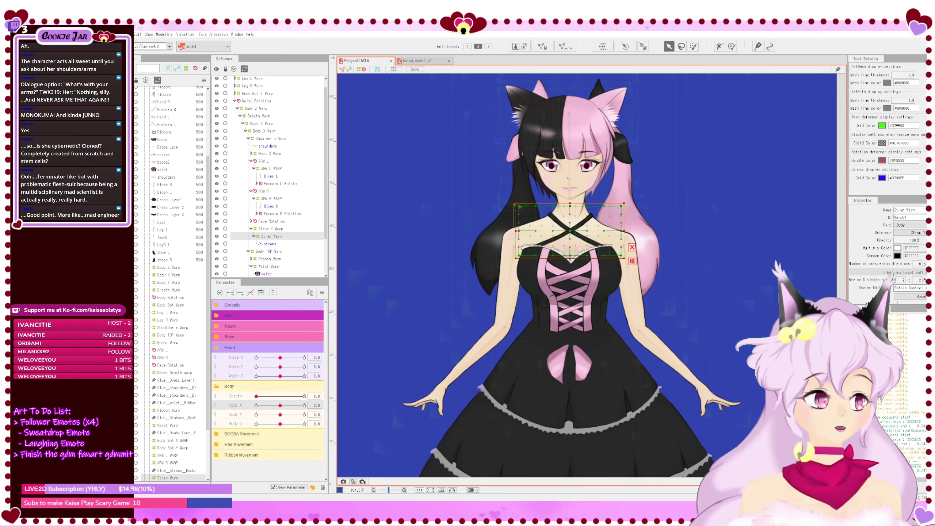
Step: Switch to the character's layered artwork in Photoshop, activate the Move tool and locate the dress and shoulder layers
key(alt+Tab)
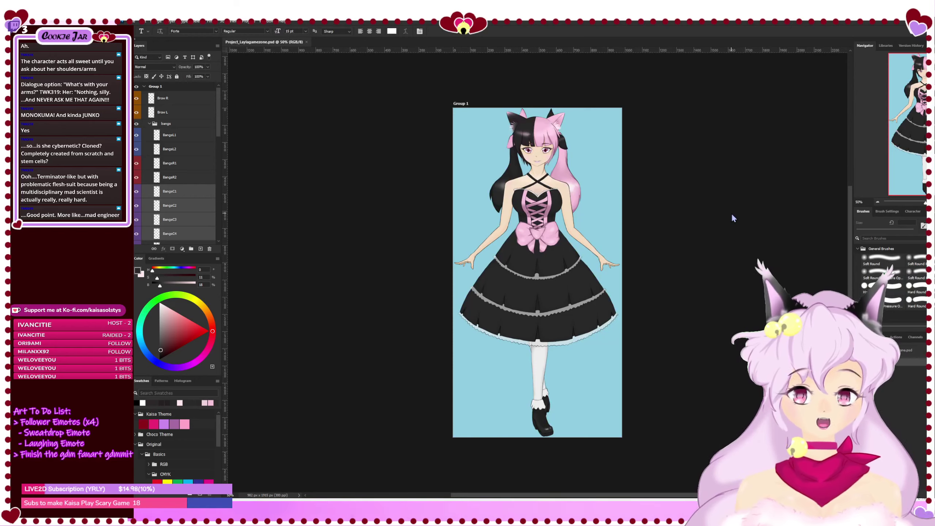
key(v)
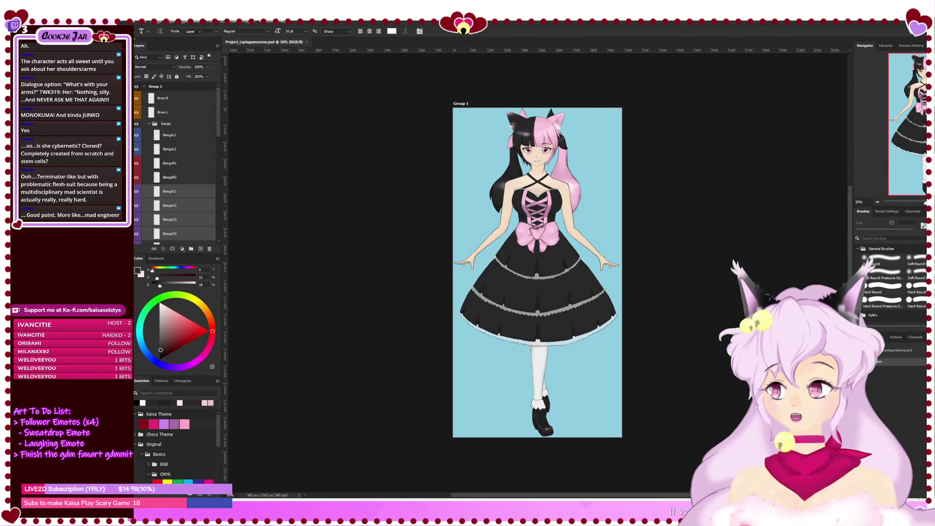
scroll(617, 171, up, 1)
scroll(617, 172, down, 1)
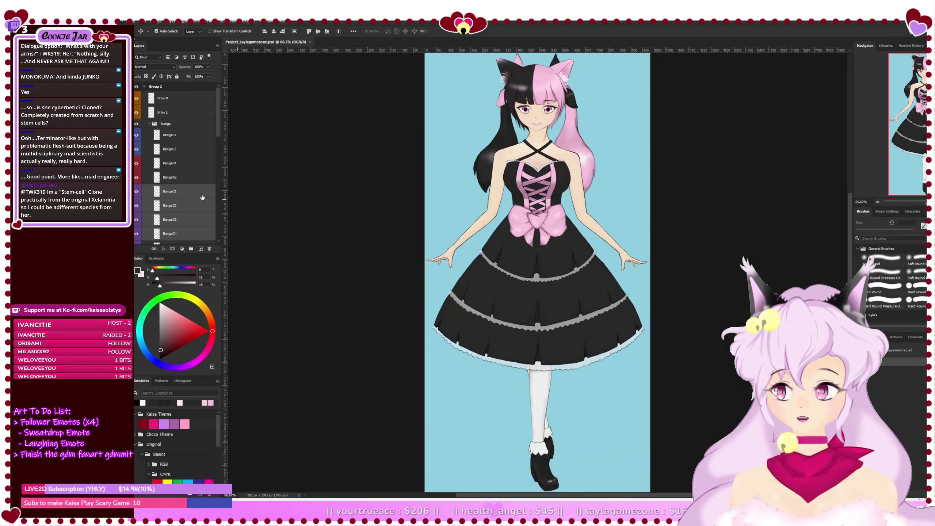
scroll(202, 198, down, 10)
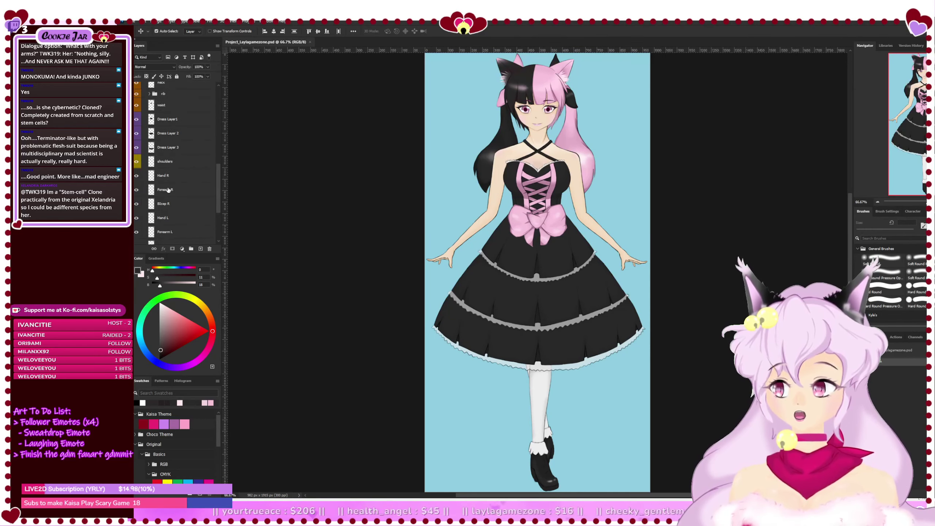
Step: Hide and show the Dress Layer1 and shoulders layers to check what each one contains
click(173, 120)
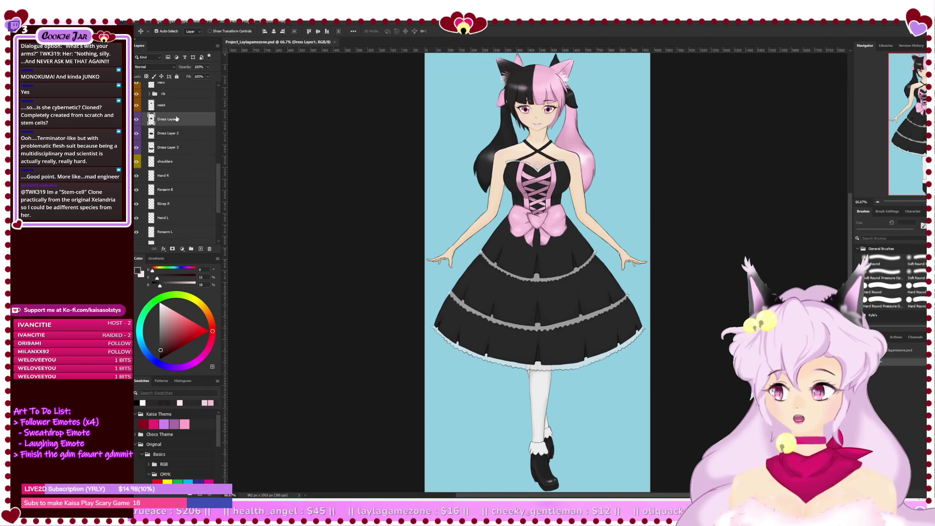
click(137, 121)
click(136, 122)
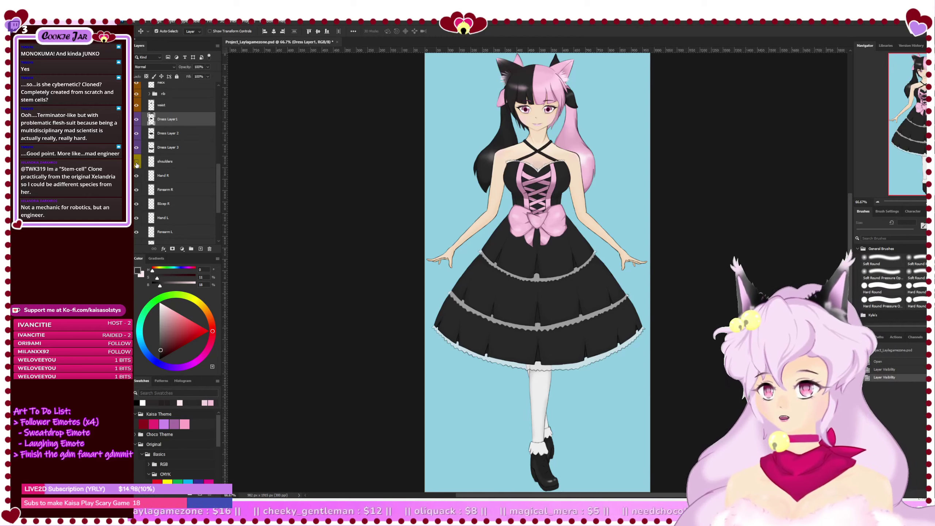
click(137, 162)
click(137, 163)
Step: Look through the layer list and select the straps layer crossing the character's chest
click(175, 166)
scroll(180, 166, up, 5)
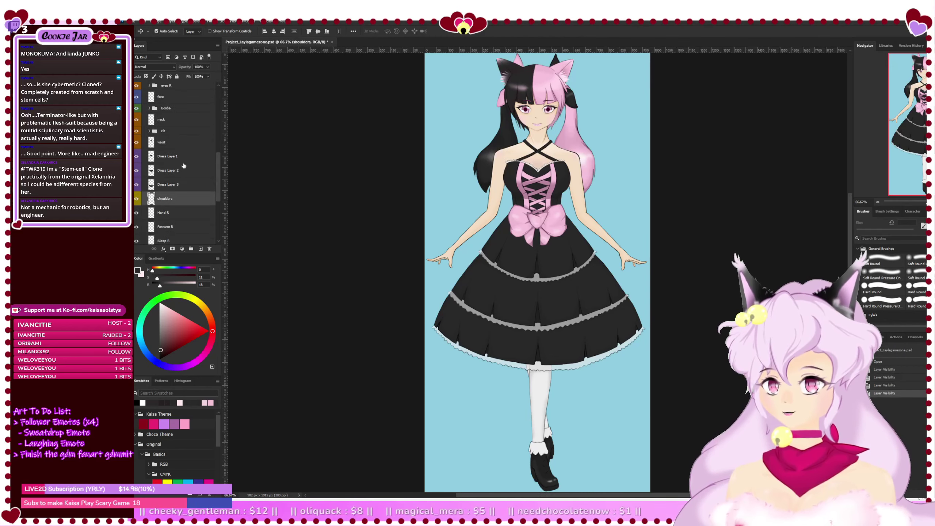
scroll(184, 166, up, 3)
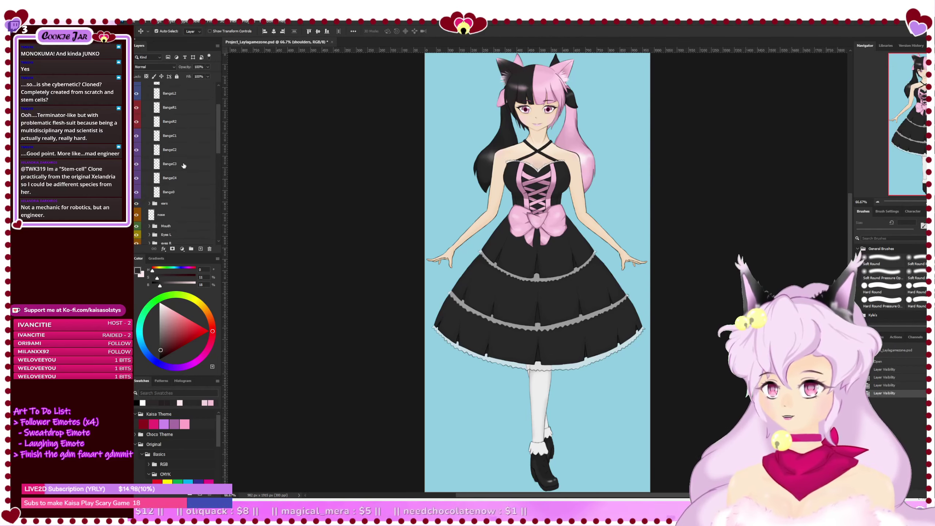
scroll(184, 165, up, 3)
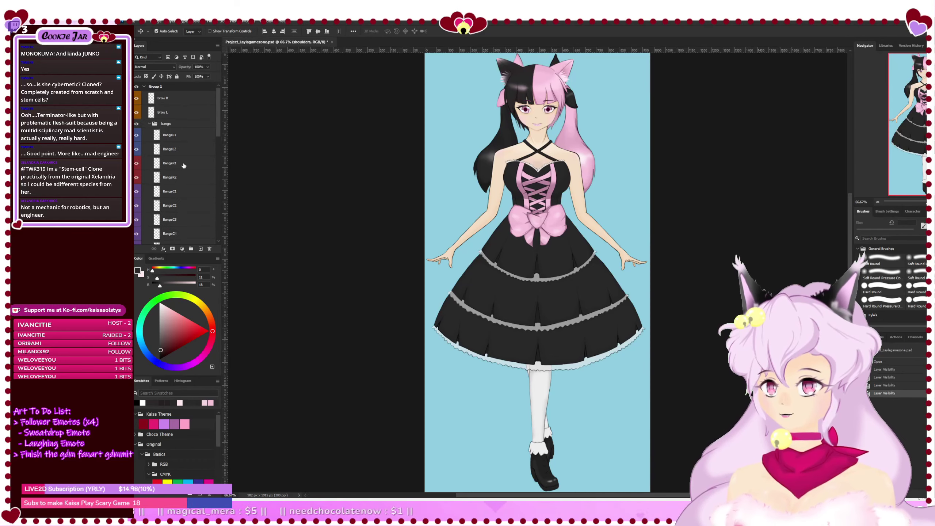
scroll(184, 166, down, 10)
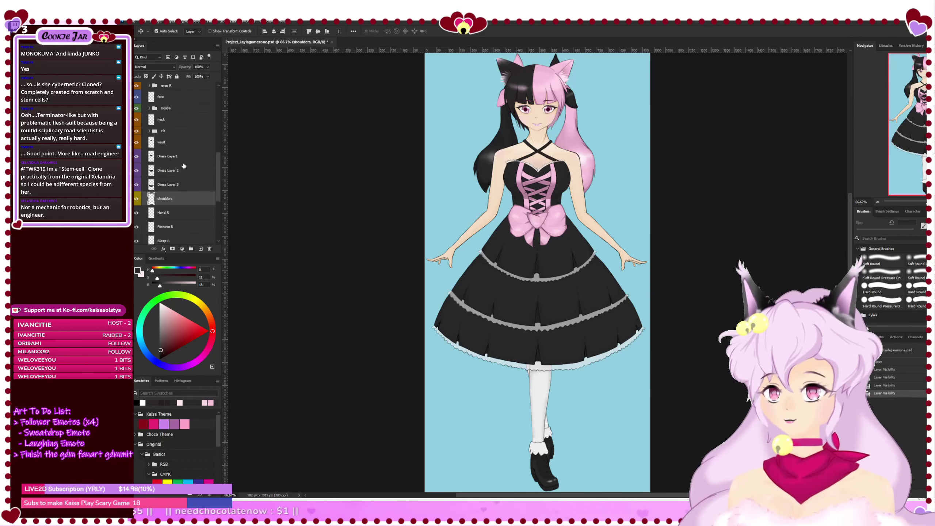
click(538, 154)
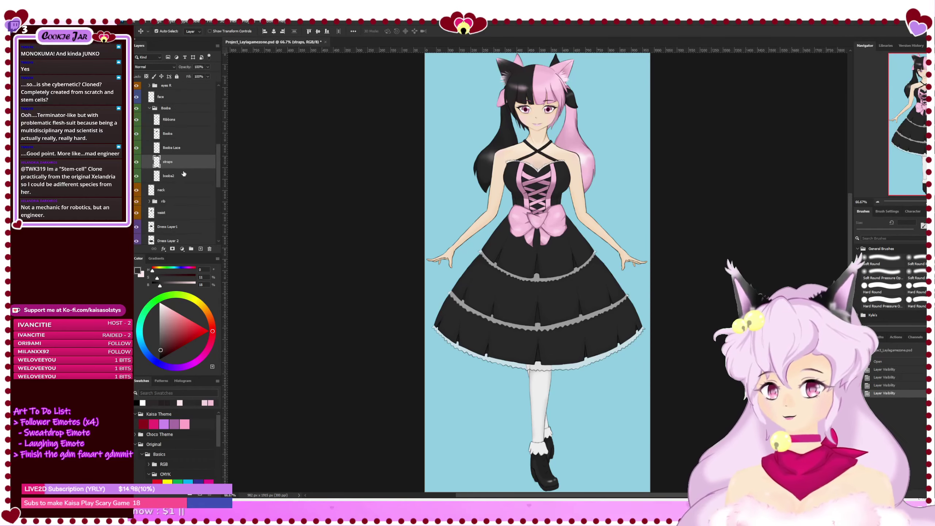
Step: Look through the artwork's layer list and hide and show the waist layer to check what it contains
scroll(189, 168, down, 2)
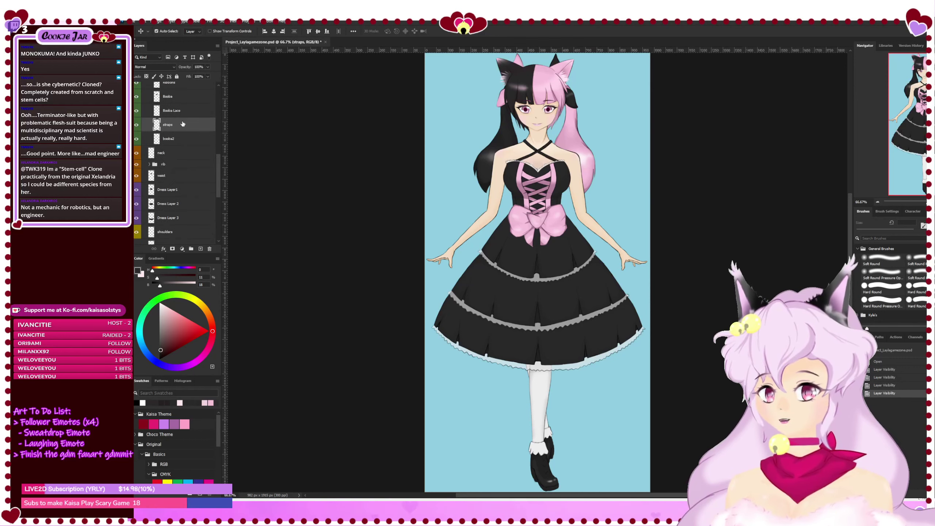
scroll(184, 122, down, 2)
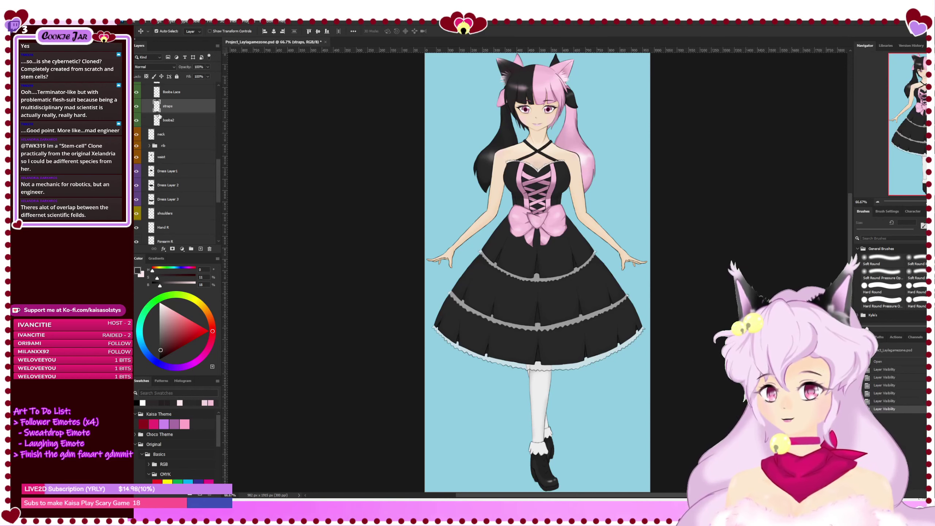
scroll(186, 110, down, 6)
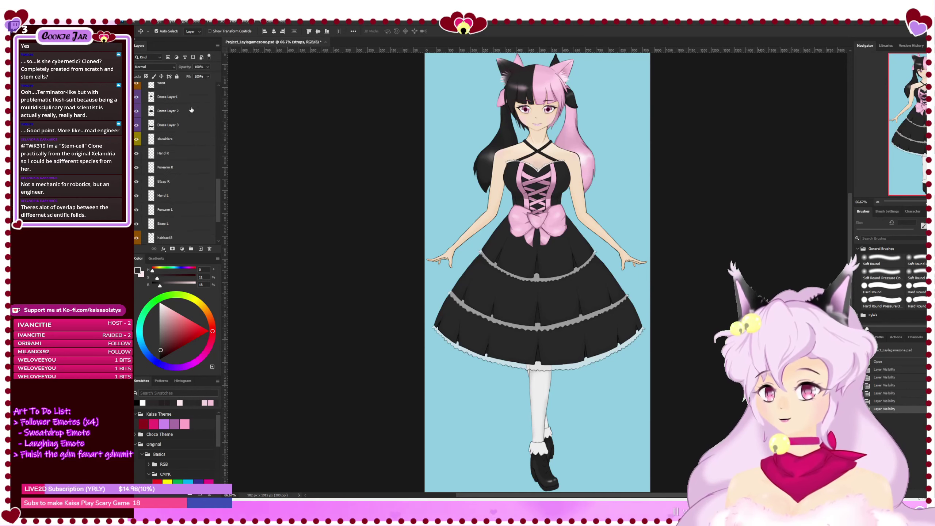
scroll(192, 109, down, 2)
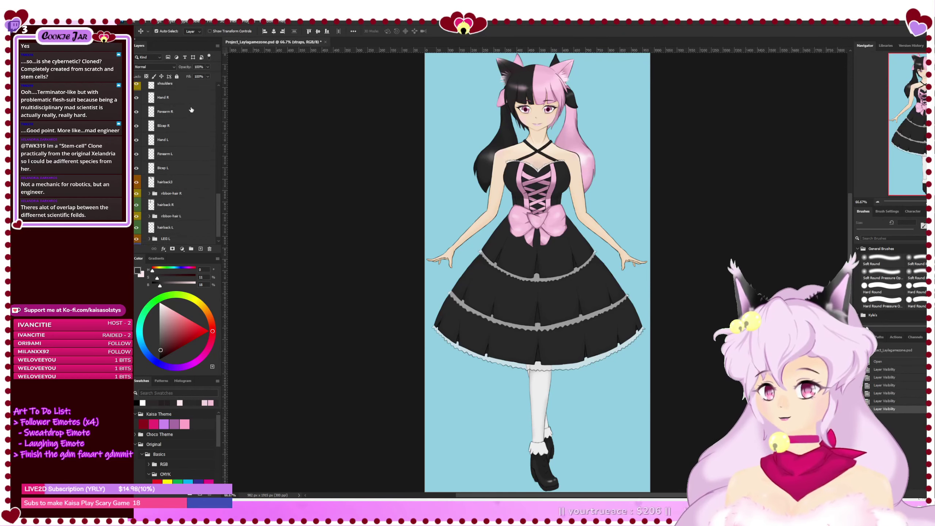
scroll(192, 110, up, 3)
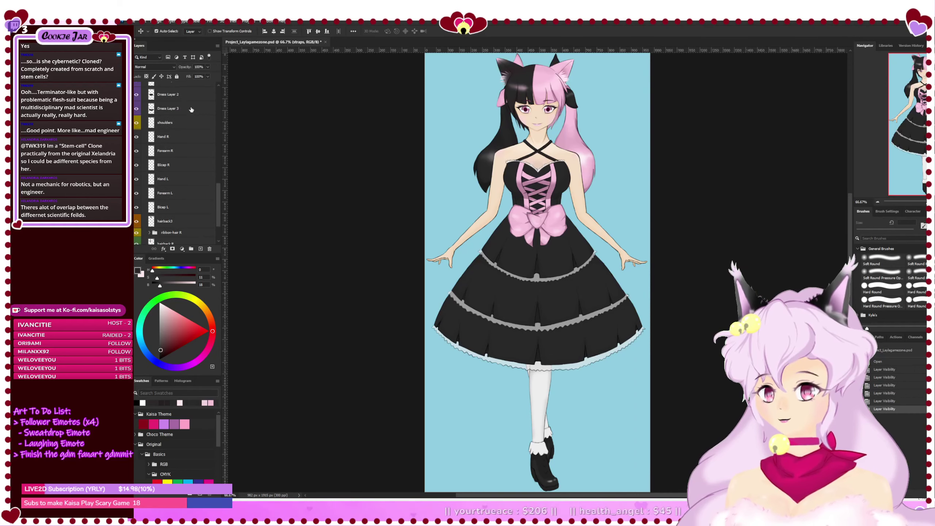
scroll(192, 110, up, 6)
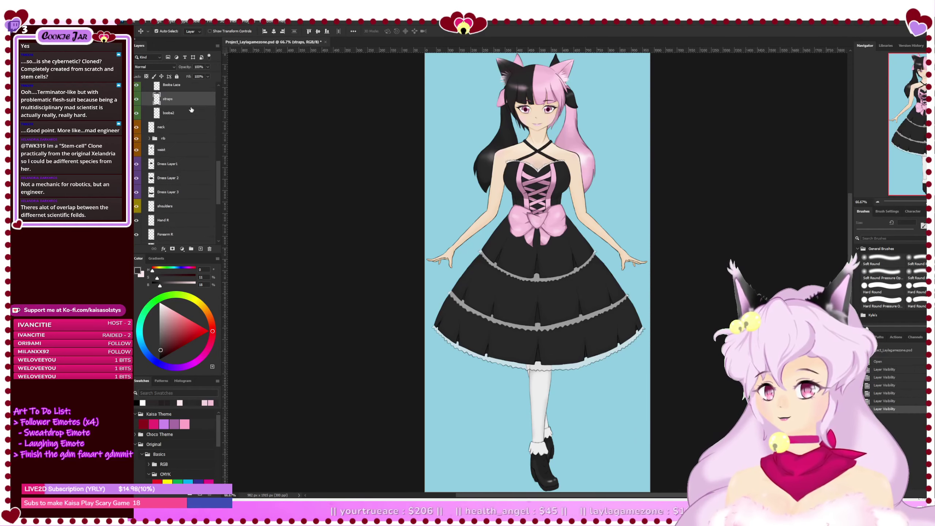
click(135, 153)
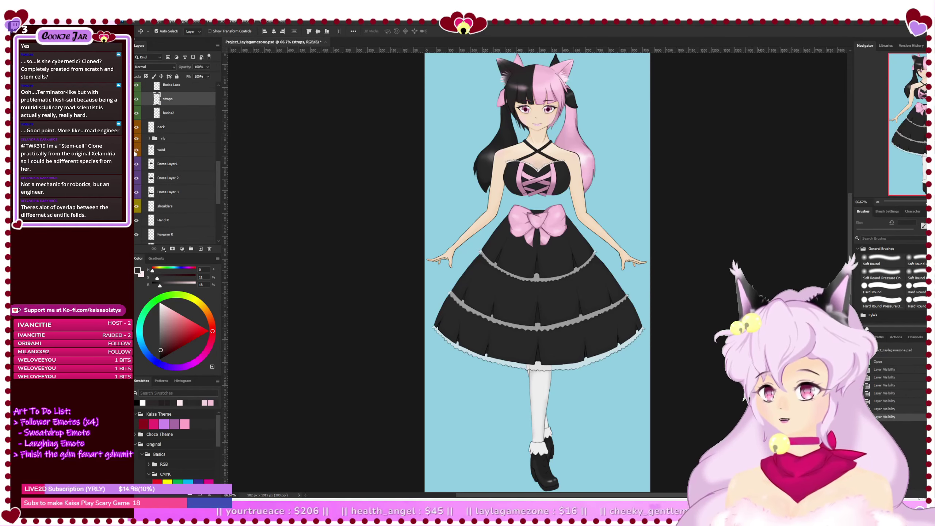
click(135, 153)
scroll(168, 152, up, 3)
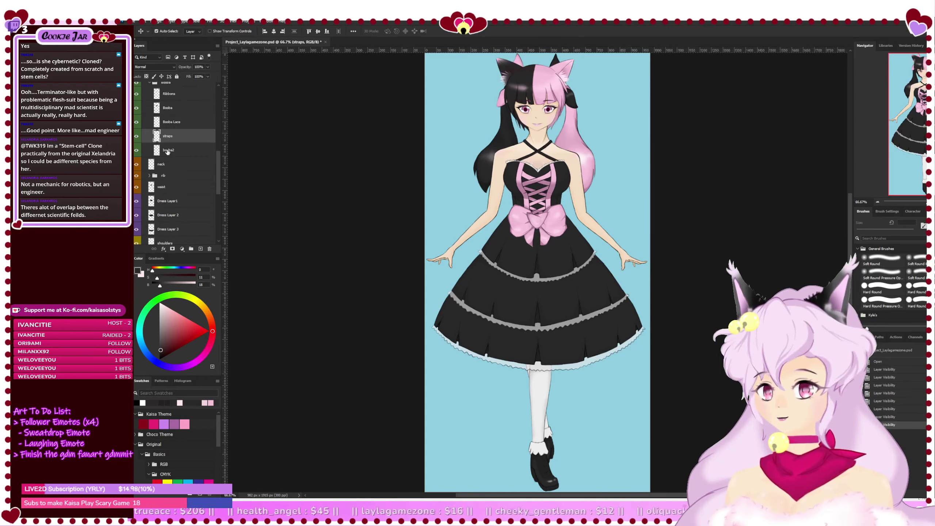
Step: Try moving the shoulders layer into the Booba group beneath booba2, checking the waist and shoulders layers by hiding and showing them
click(185, 243)
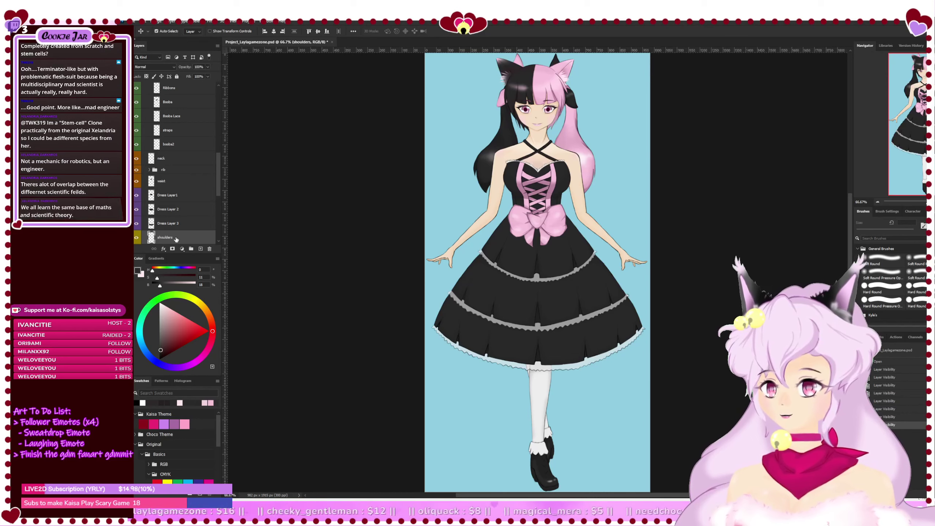
click(136, 181)
click(136, 182)
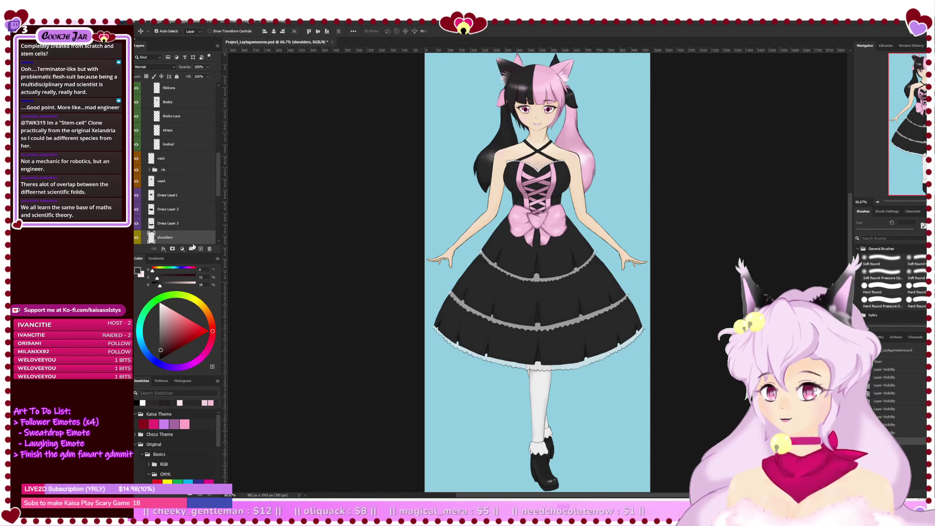
drag(190, 217, 189, 151)
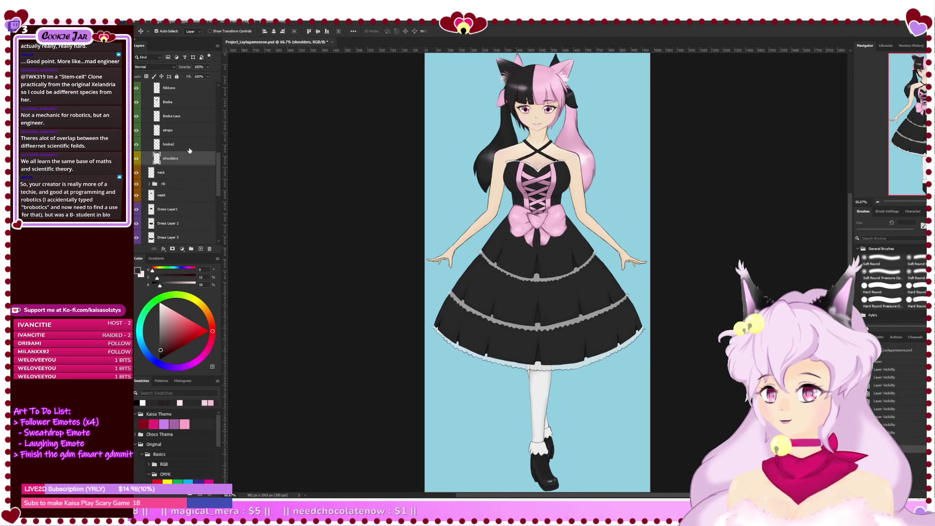
click(136, 159)
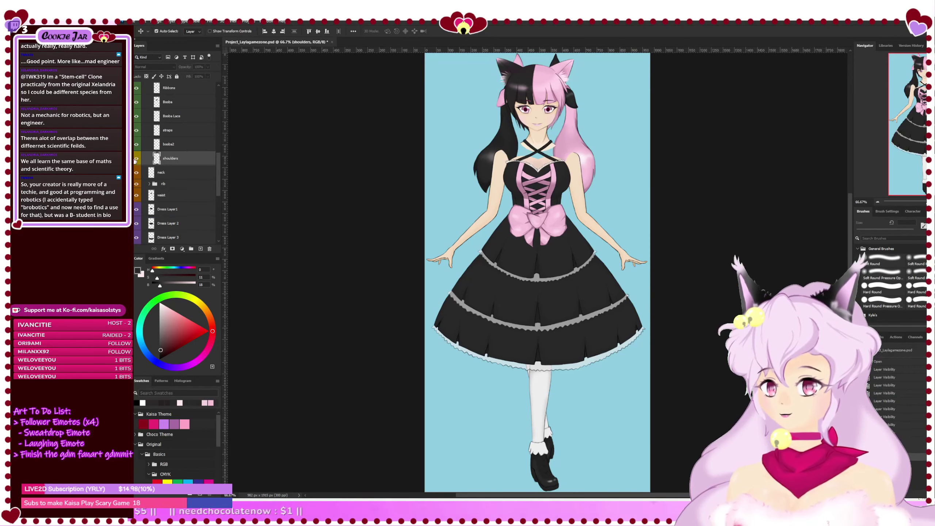
click(136, 159)
Step: Try merging the straps layer down into the shoulders layer, undo the merge and return straps above booba2
drag(182, 141, 179, 149)
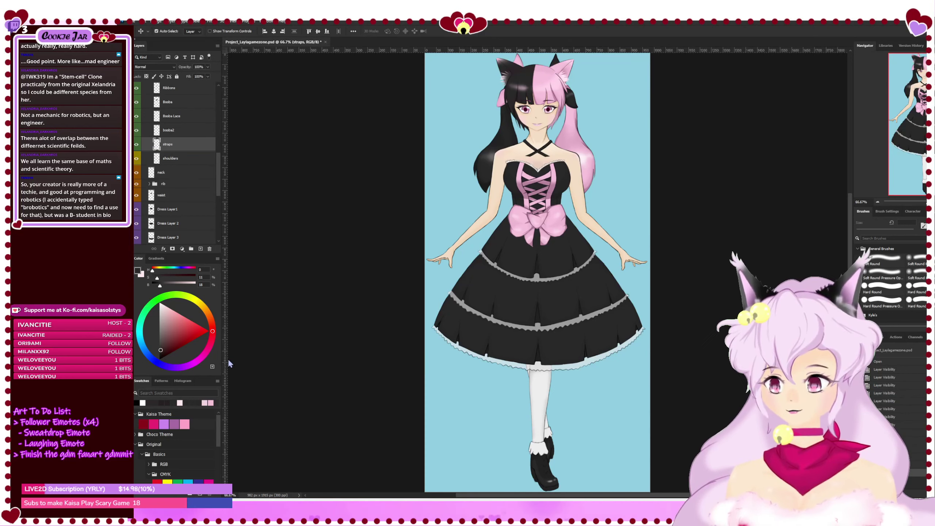
key(ctrl+e)
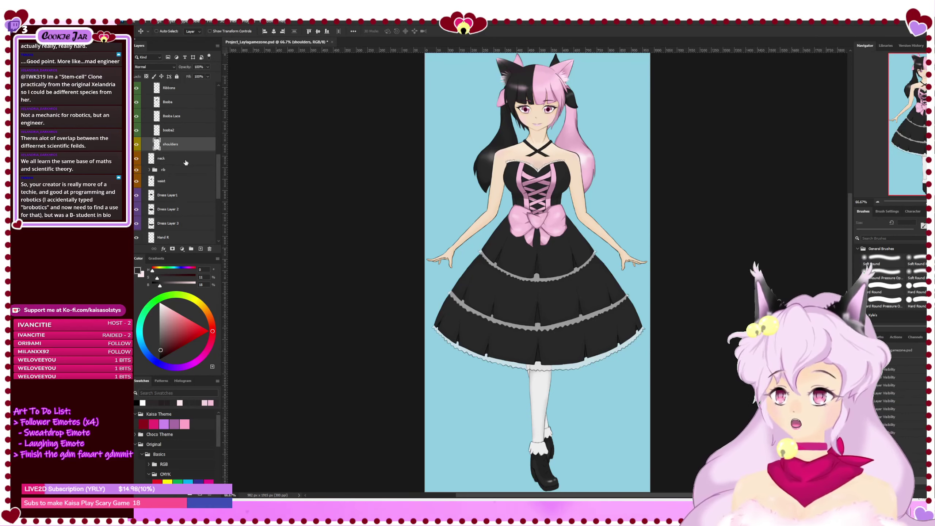
key(ctrl+z)
drag(181, 146, 180, 127)
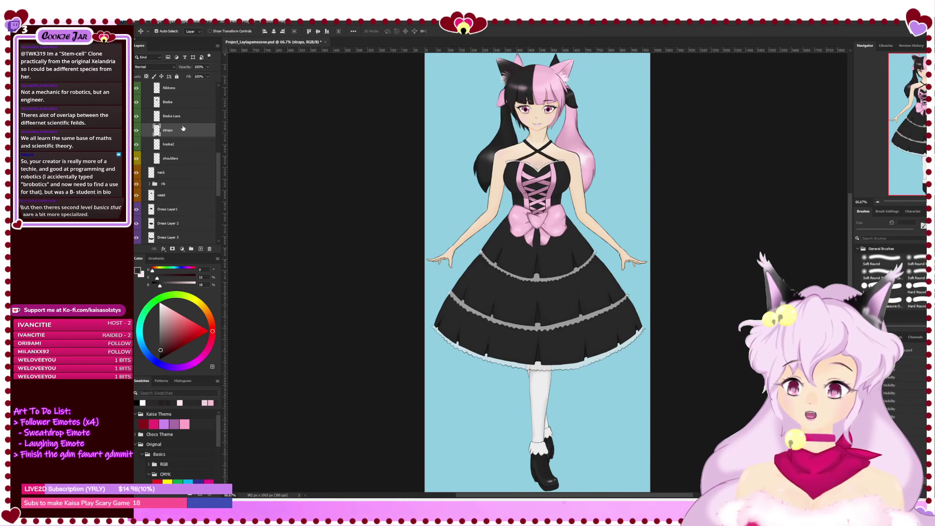
Step: Take the shoulders layer out of the Booba group, revert the artwork to its opened state in the history and save it
click(179, 158)
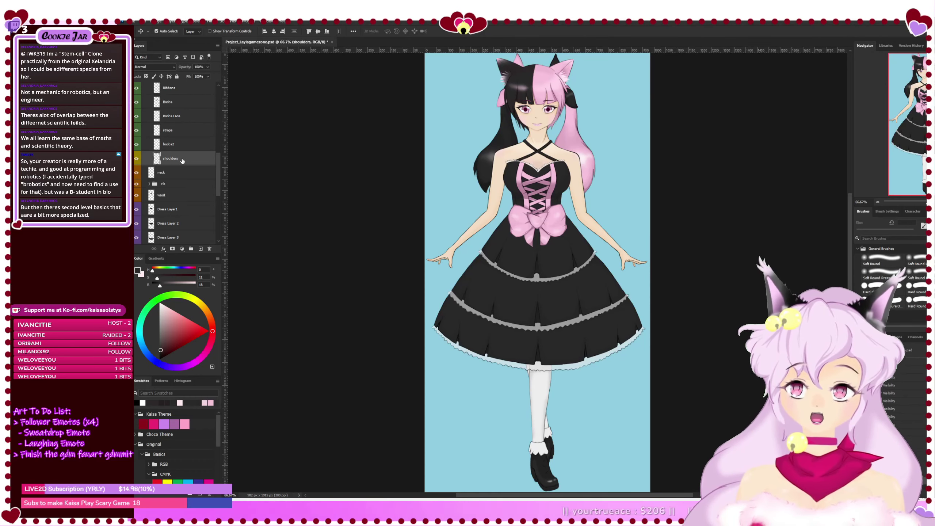
drag(182, 161, 187, 236)
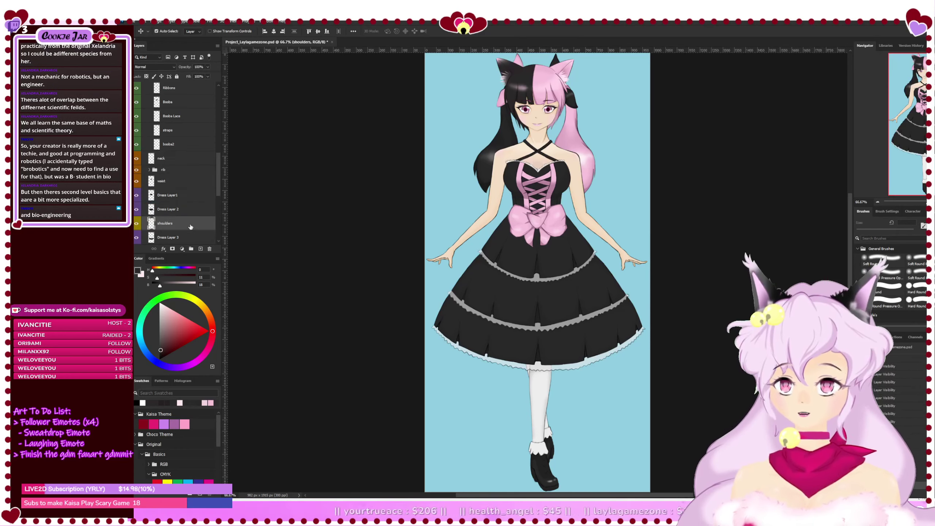
click(921, 350)
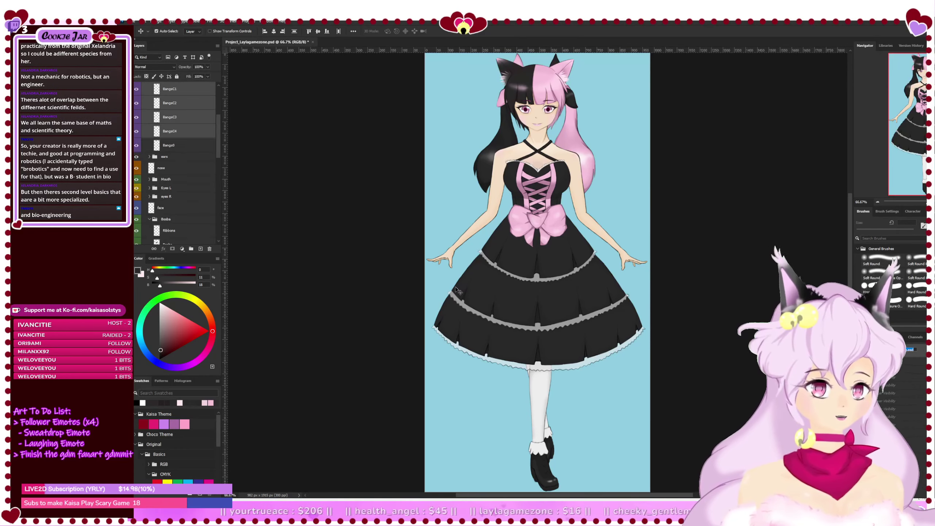
scroll(195, 150, up, 3)
key(ctrl+s)
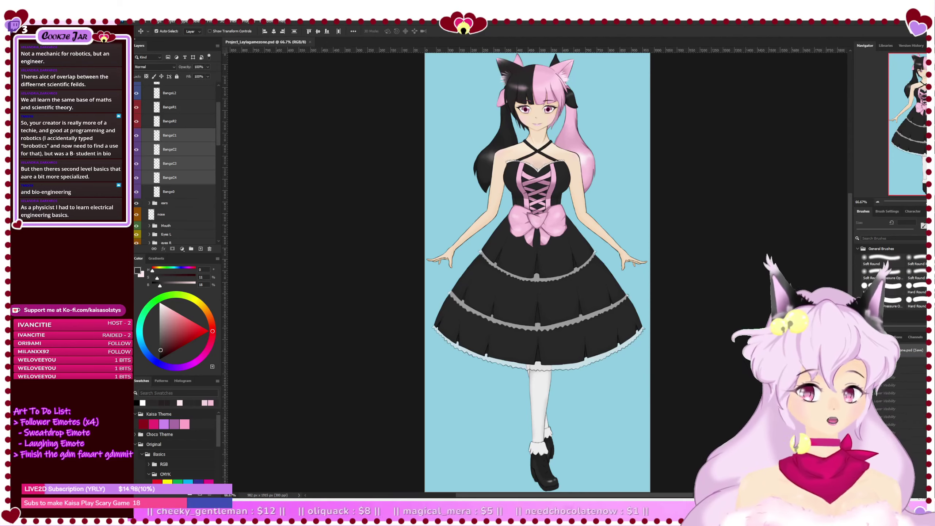
Step: Bring up the artwork version with the Group 1 artboard and hide and show Dress Layer1 to check what it covers
key(ctrl+q)
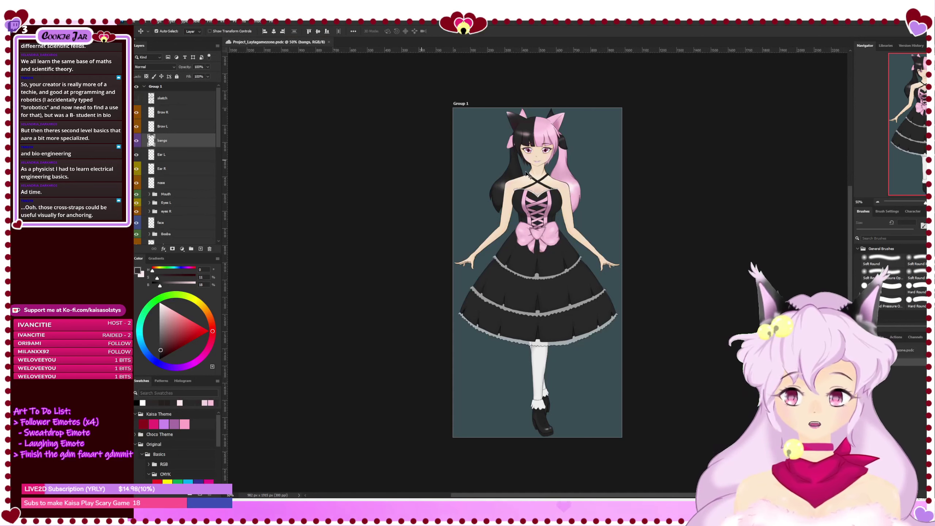
scroll(408, 181, up, 1)
scroll(161, 189, down, 7)
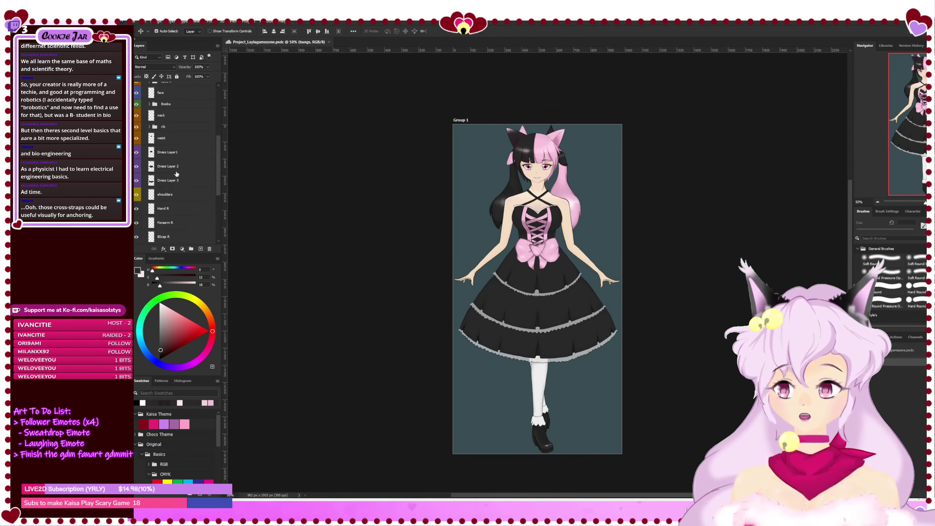
click(177, 158)
click(137, 159)
click(137, 160)
click(137, 160)
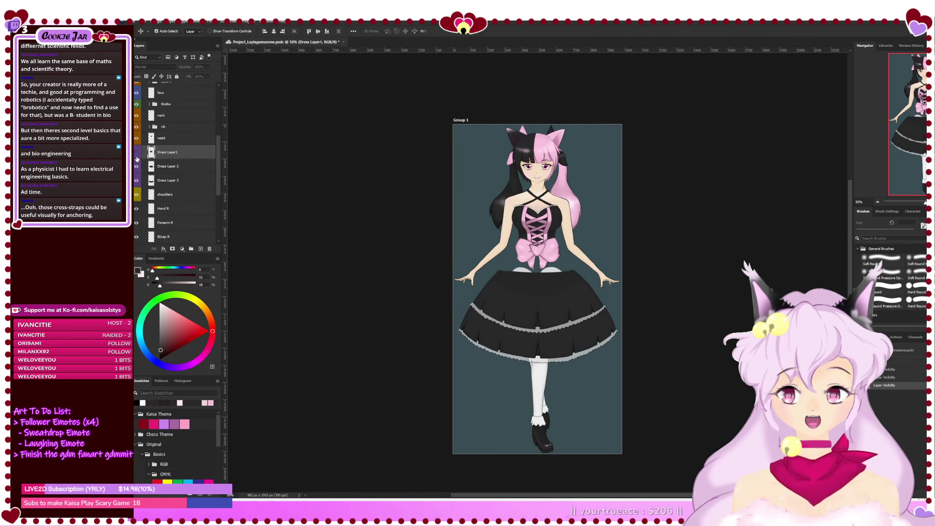
click(137, 159)
click(137, 159)
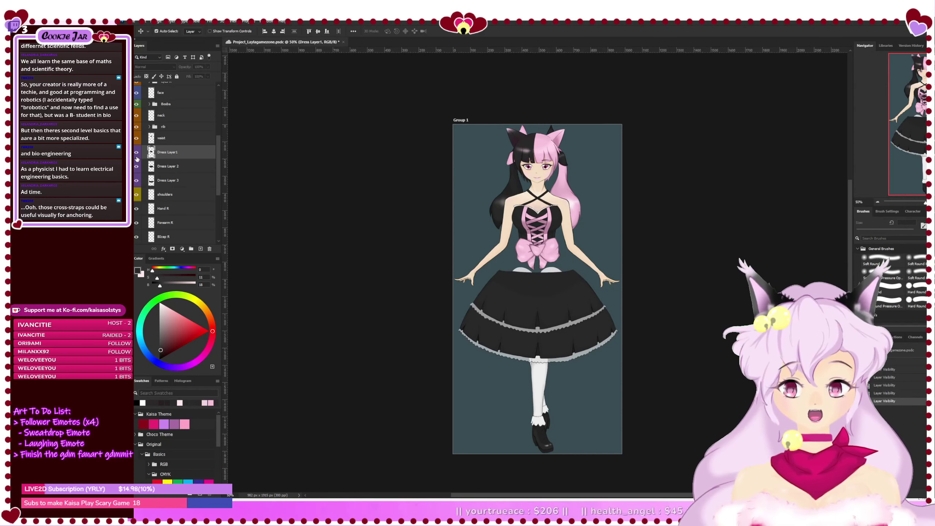
click(137, 159)
scroll(485, 265, up, 2)
scroll(543, 273, down, 1)
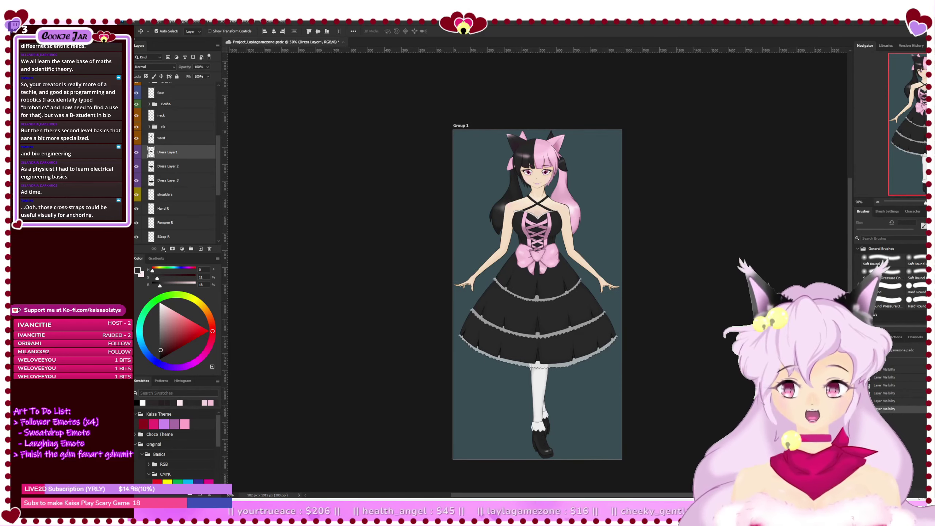
Step: Switch back to the Live2D model, select the Dress Layer1 mesh on the skirt and examine its mesh around the waist
key(alt+Tab)
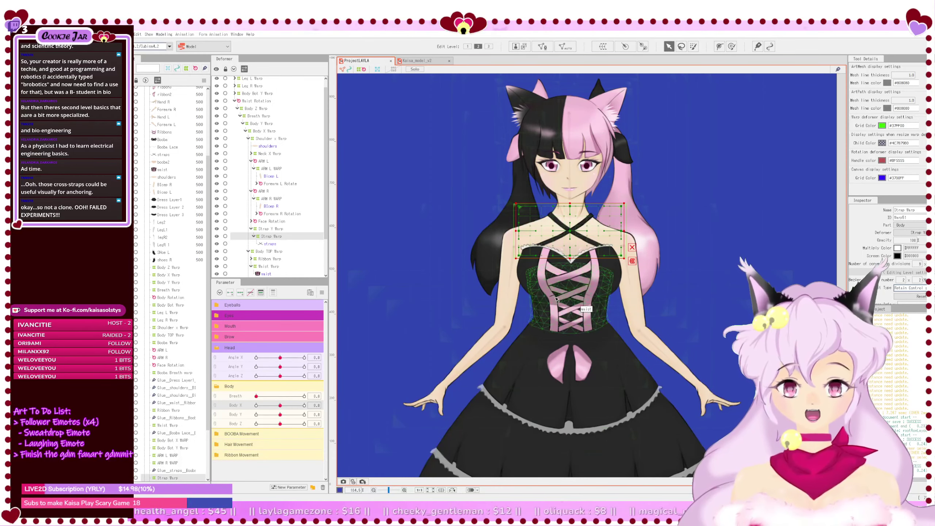
scroll(545, 314, down, 3)
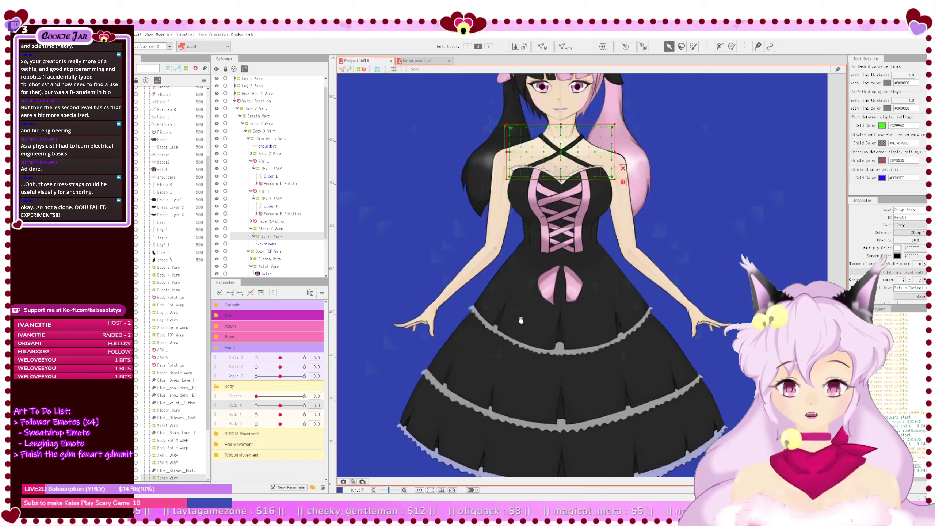
click(535, 332)
scroll(536, 332, up, 5)
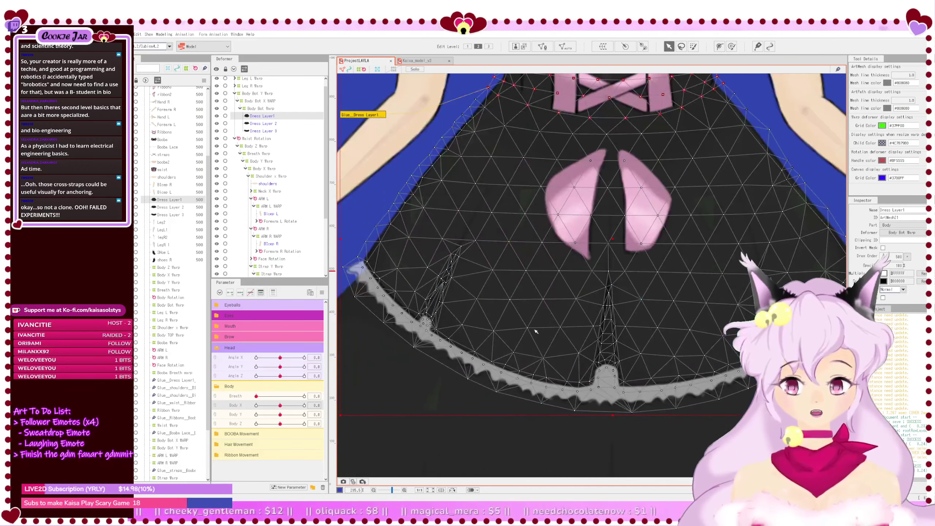
scroll(536, 332, down, 3)
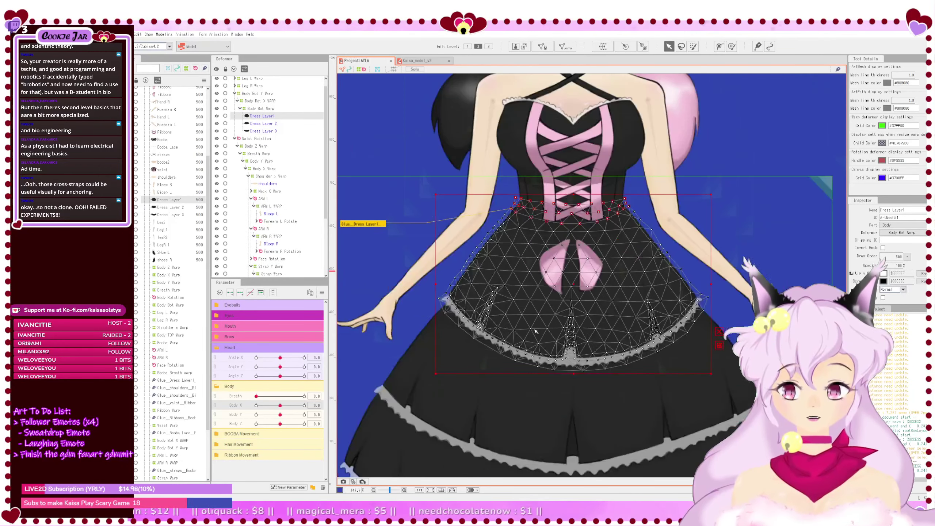
scroll(536, 332, up, 2)
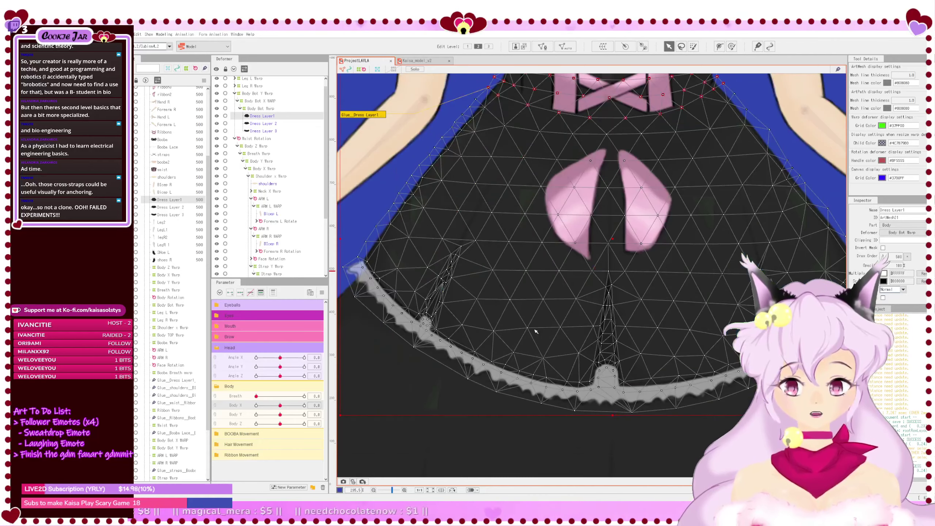
scroll(536, 332, down, 2)
scroll(541, 470, down, 2)
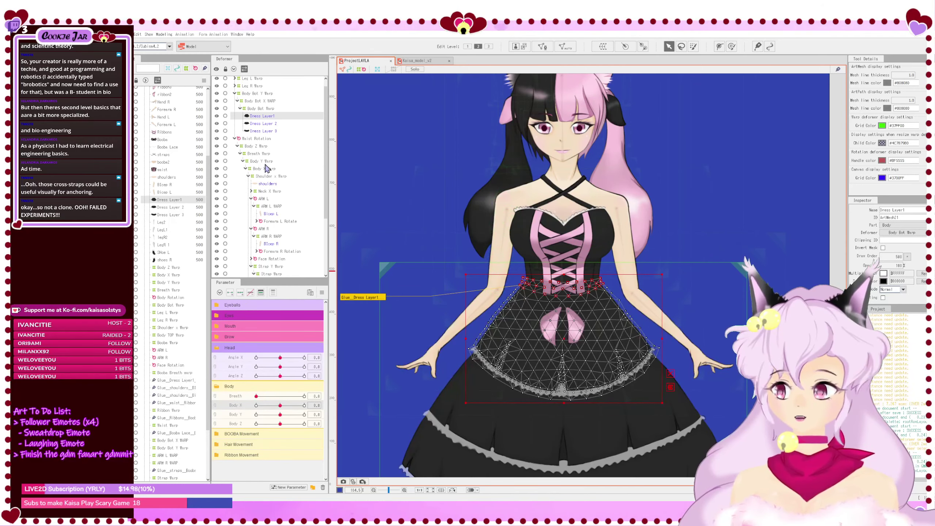
Step: Select the Body X Warp deformer, show the hidden waist bow part and set Body X to its maximum to preview the turned body
click(262, 168)
scroll(473, 208, down, 2)
scroll(473, 209, up, 4)
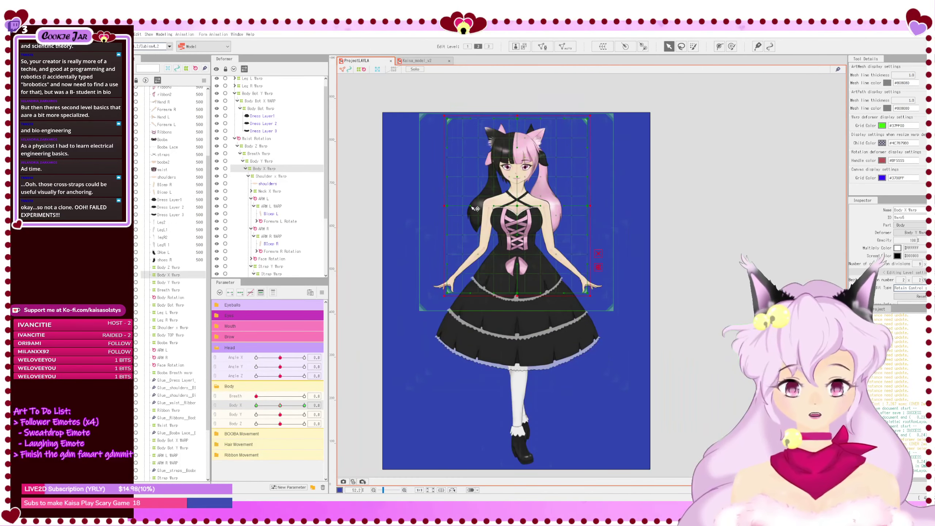
drag(494, 236, 477, 244)
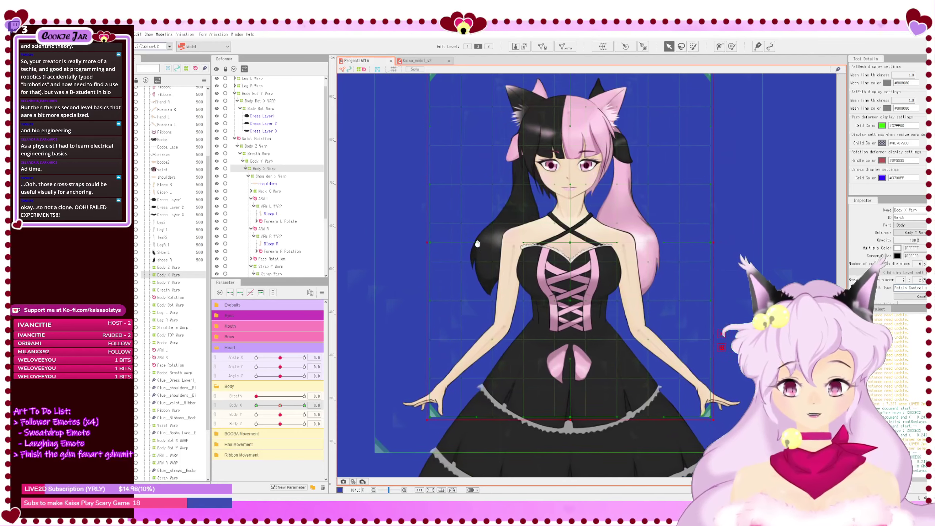
scroll(152, 111, up, 4)
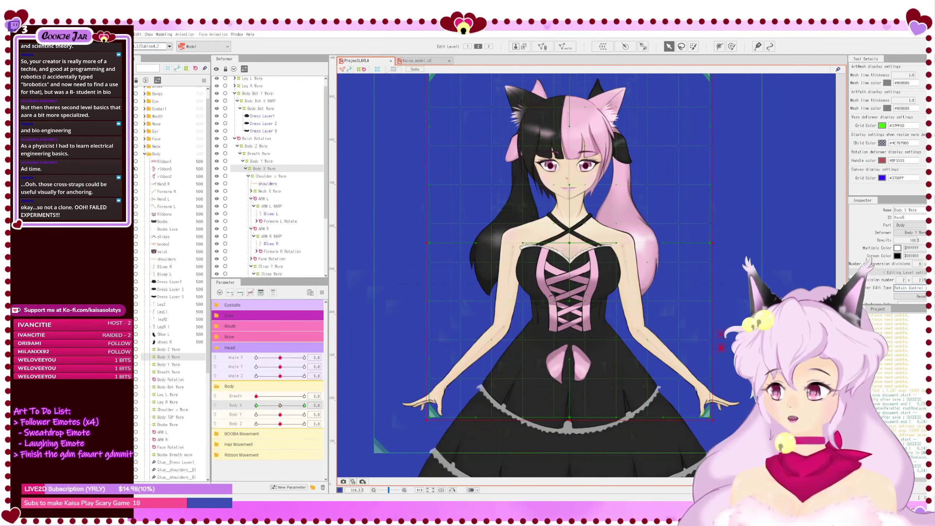
click(128, 161)
drag(282, 407, 365, 415)
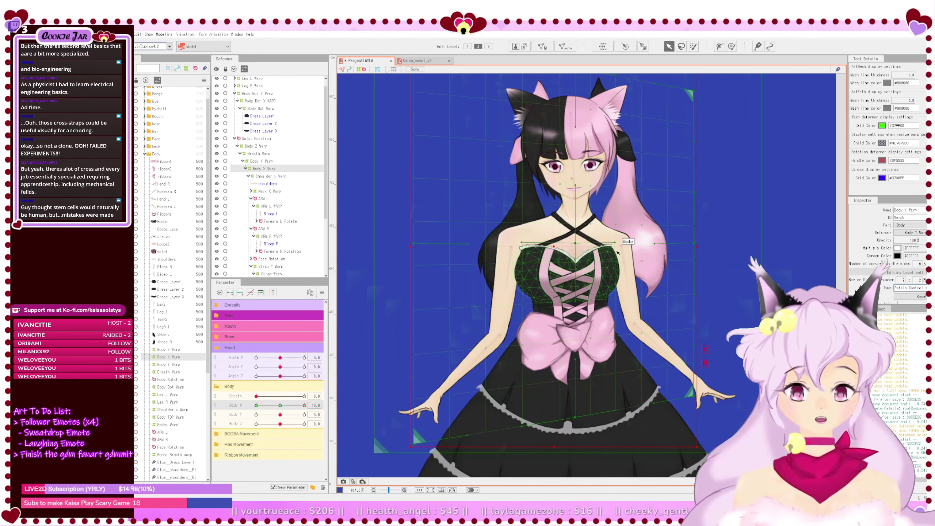
drag(626, 225, 623, 251)
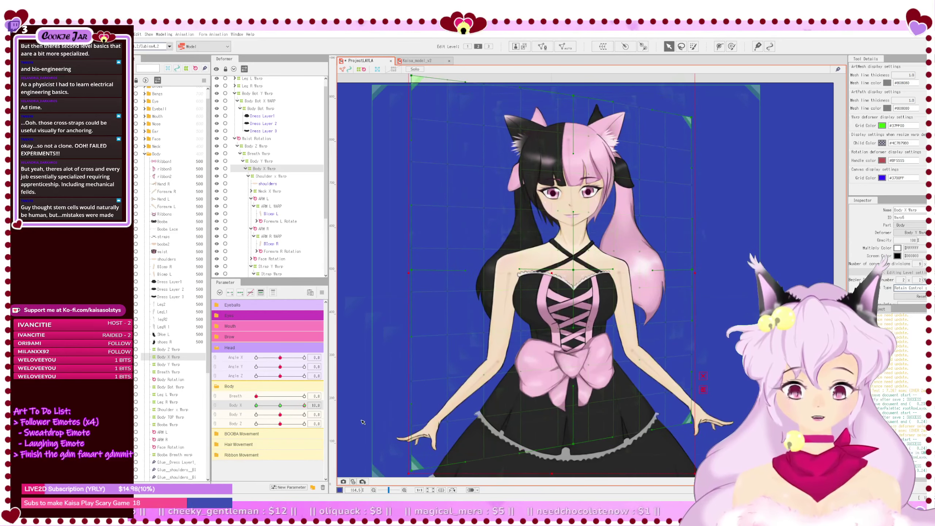
Step: Return Body X to its neutral value and select the shoulders and straps meshes together to examine how they overlap
drag(304, 406, 281, 406)
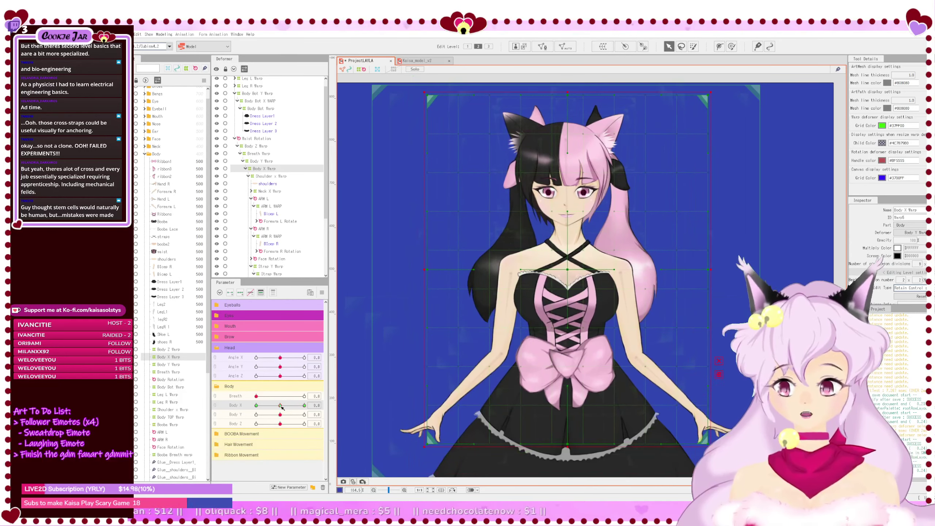
scroll(588, 231, up, 5)
click(587, 231)
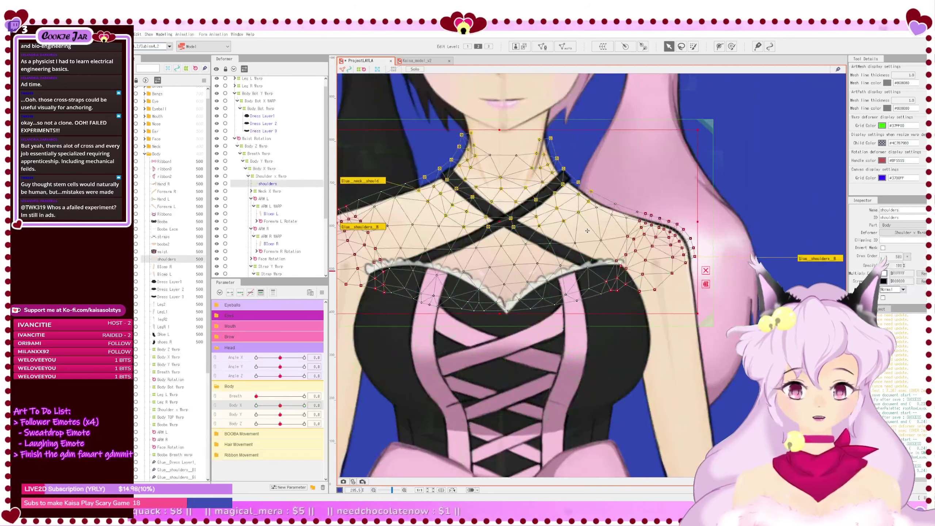
ctrl+click(530, 231)
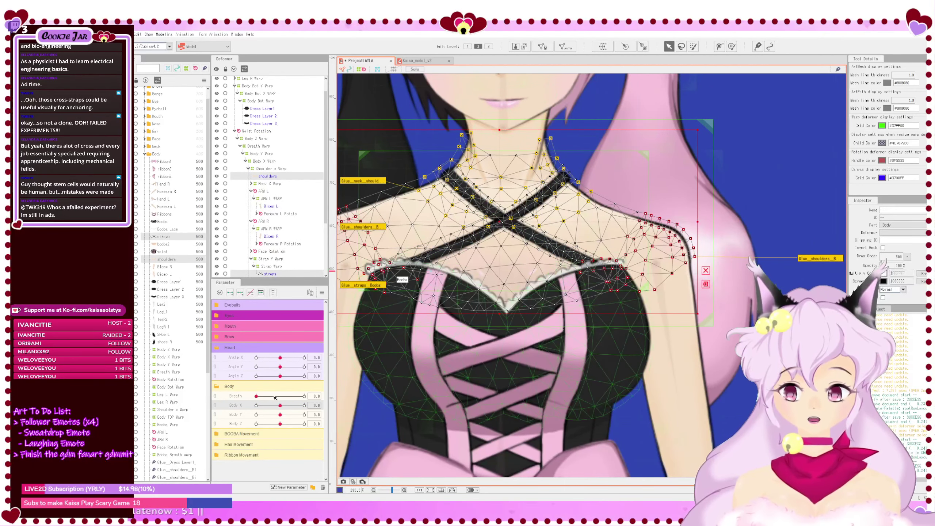
Step: Set Body X to its minimum, clear the mesh selection and save the model
drag(281, 405, 242, 406)
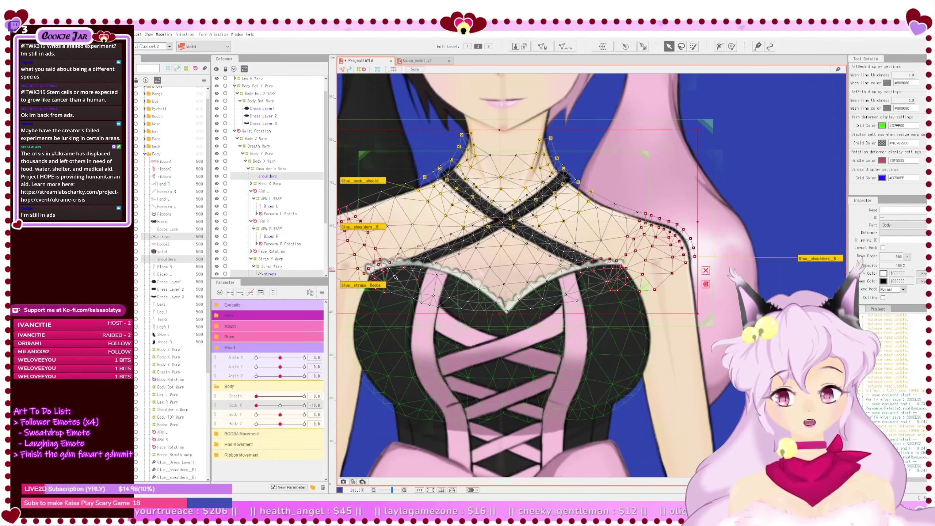
click(706, 271)
scroll(558, 306, down, 4)
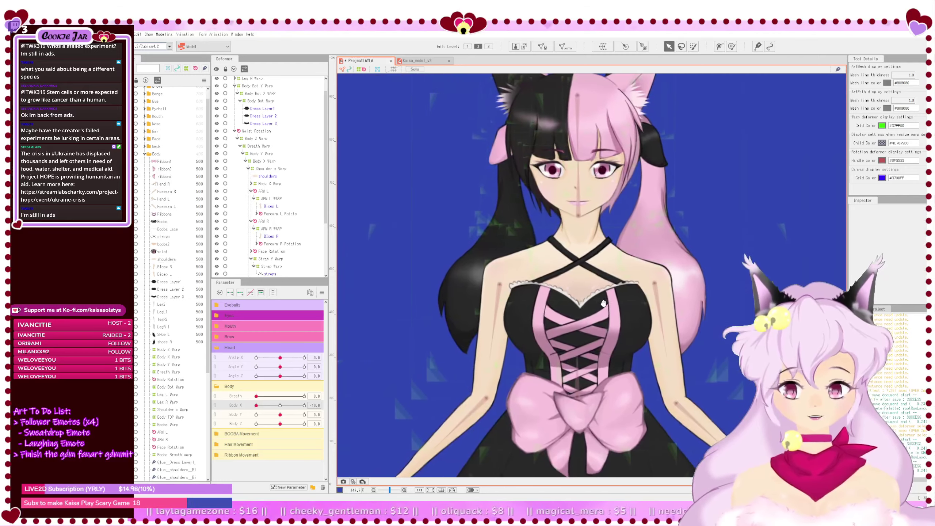
key(ctrl+s)
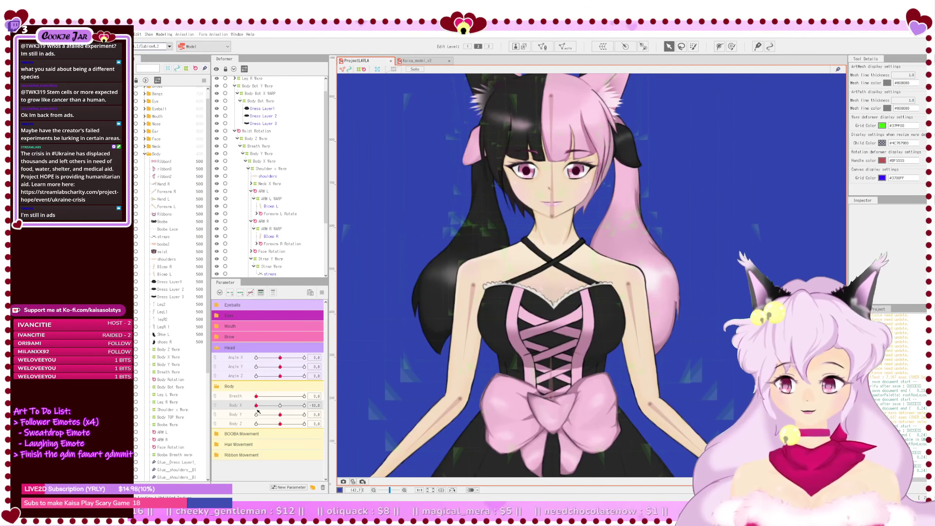
Step: Set Body X to its maximum and inspect the Shoulder x Warp and Body X Warp grids in the turned pose
drag(281, 412, 345, 411)
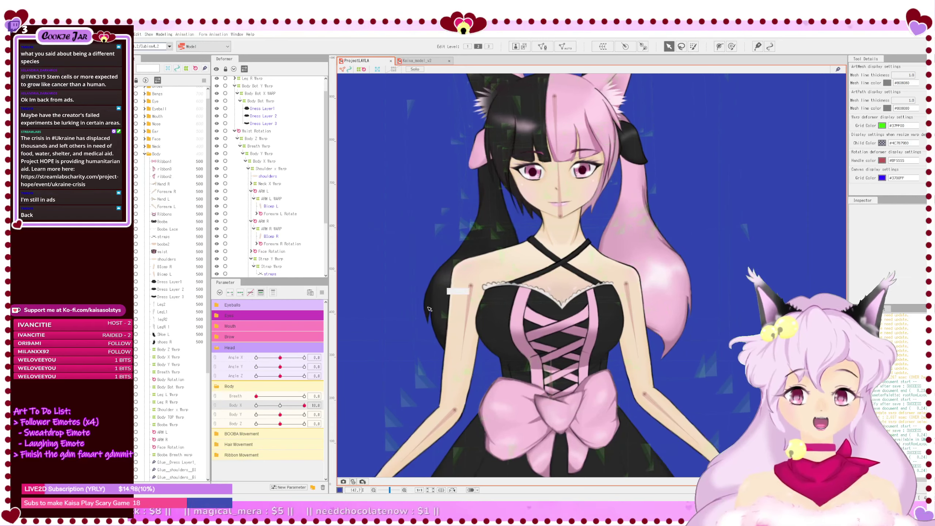
scroll(430, 308, down, 3)
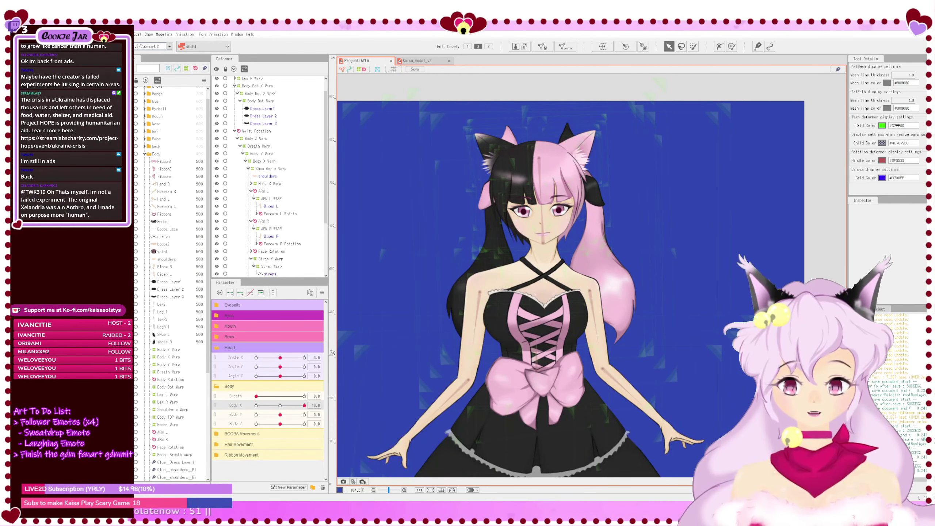
click(274, 169)
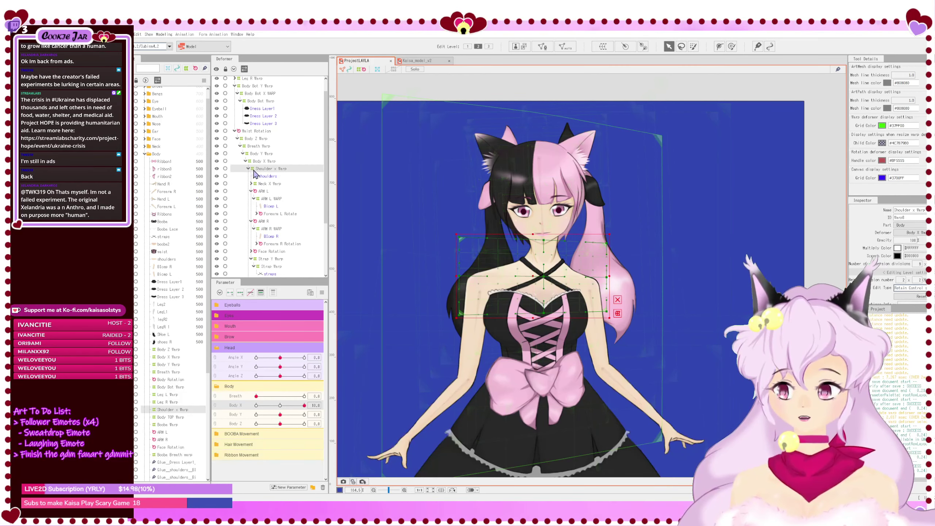
scroll(260, 133, up, 1)
click(281, 177)
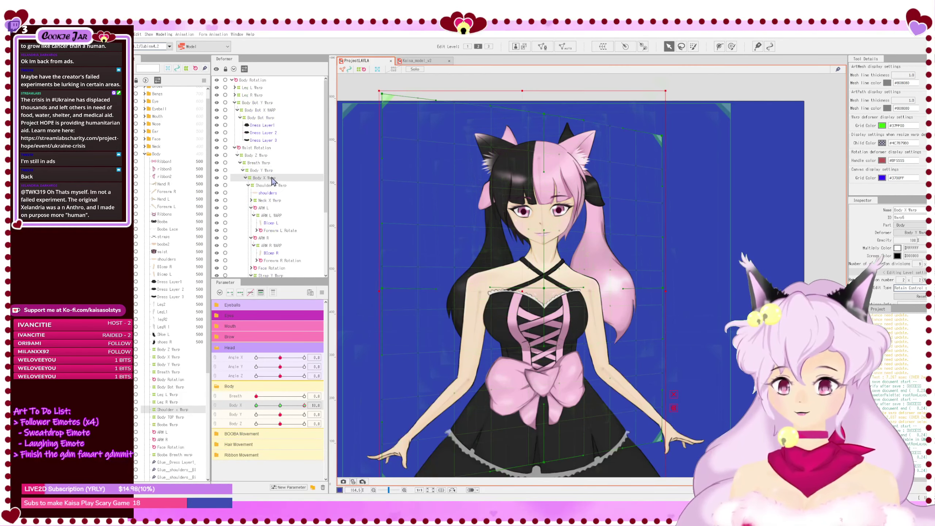
Step: Compare the Body X Warp between the neutral and maximum Body X poses, checking the chest, waist and skirt
drag(305, 408, 283, 409)
scroll(501, 407, down, 2)
drag(506, 412, 506, 391)
scroll(505, 391, up, 2)
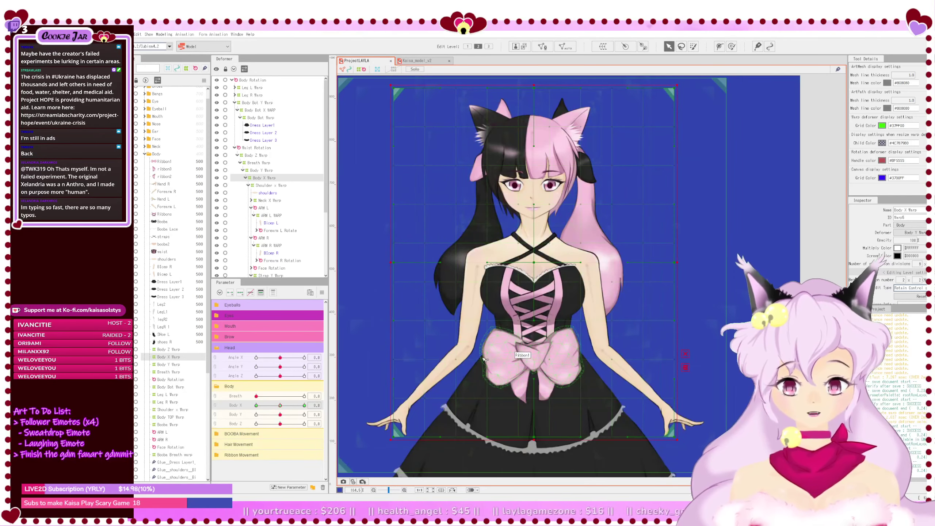
drag(281, 406, 314, 410)
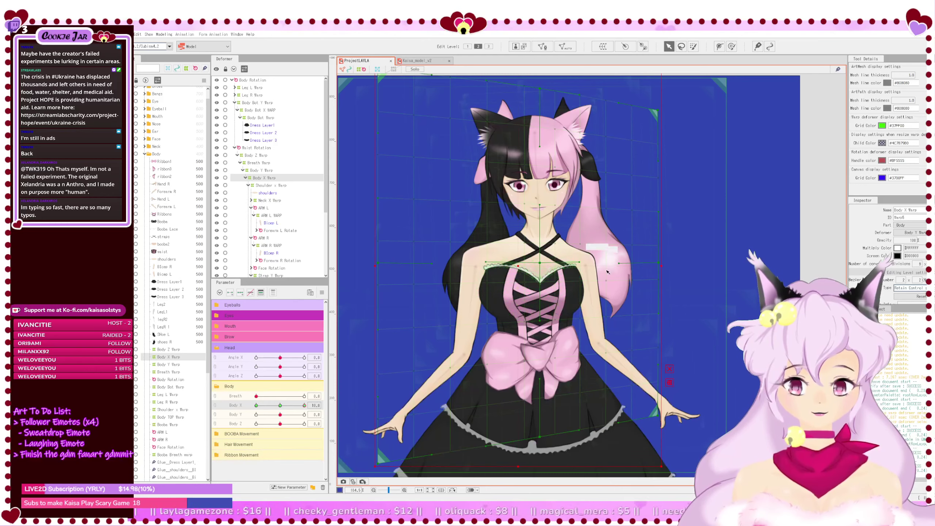
Step: Try shifting the Body X Warp's chest and shoulder area sideways at maximum Body X, and undo the moves
drag(541, 264, 553, 264)
key(ctrl+z)
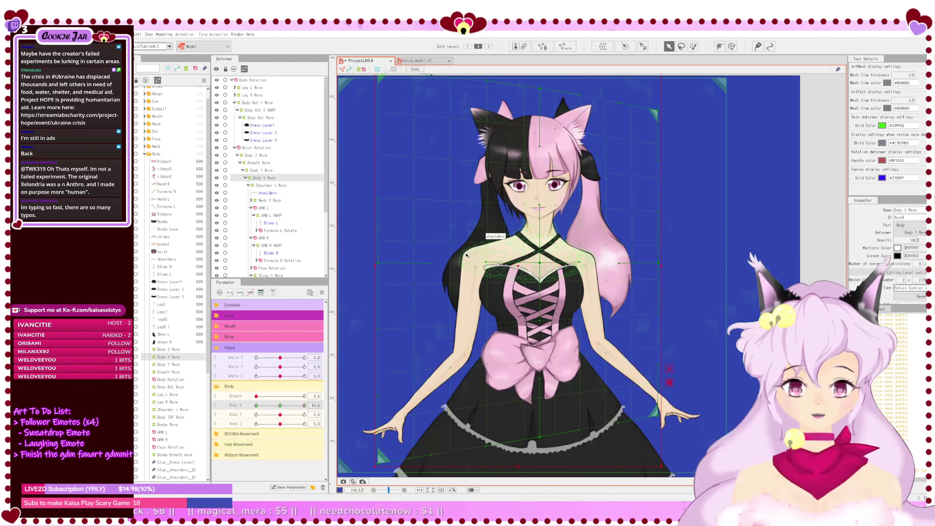
drag(466, 255, 478, 262)
key(ctrl+z)
key(ctrl+z)
scroll(482, 263, down, 3)
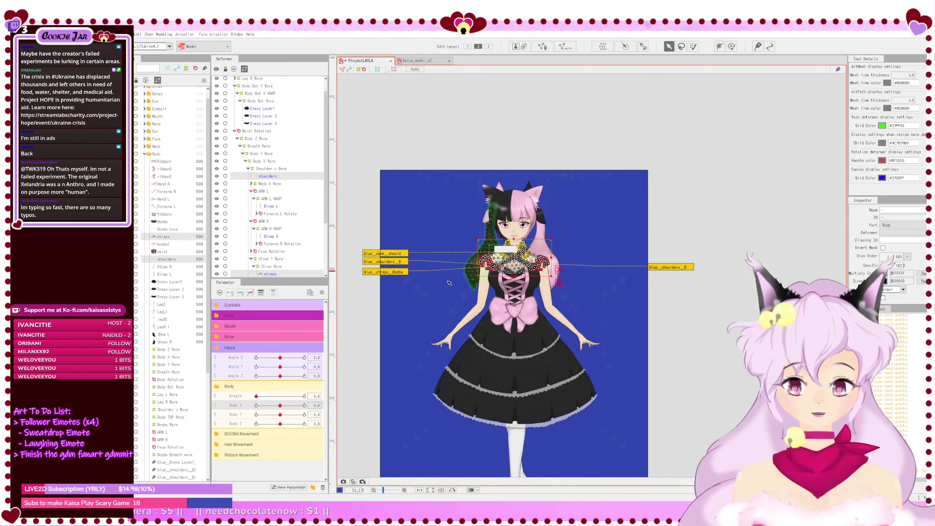
Step: Step back through the history to the ARM R WARP edits, save the model and return to the shoulders and straps selection
mouse_move(396, 332)
mouse_down()
mouse_move(409, 332)
mouse_move(379, 336)
mouse_up()
scroll(405, 337, up, 2)
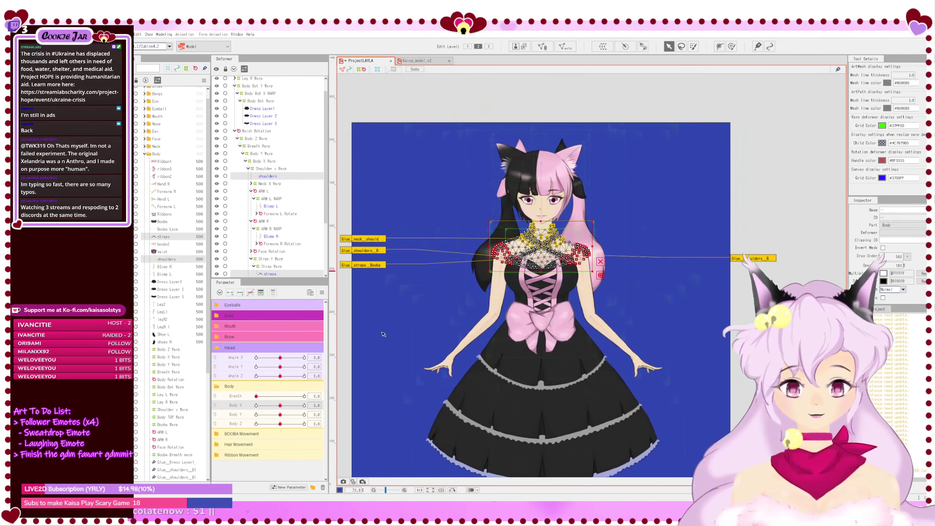
key(ctrl+z)
key(ctrl+z)
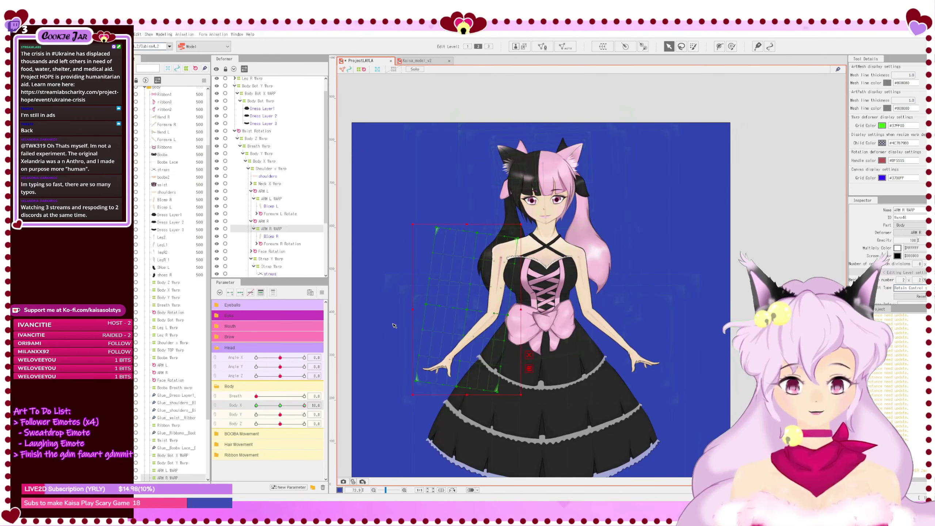
key(ctrl+z)
key(ctrl+s)
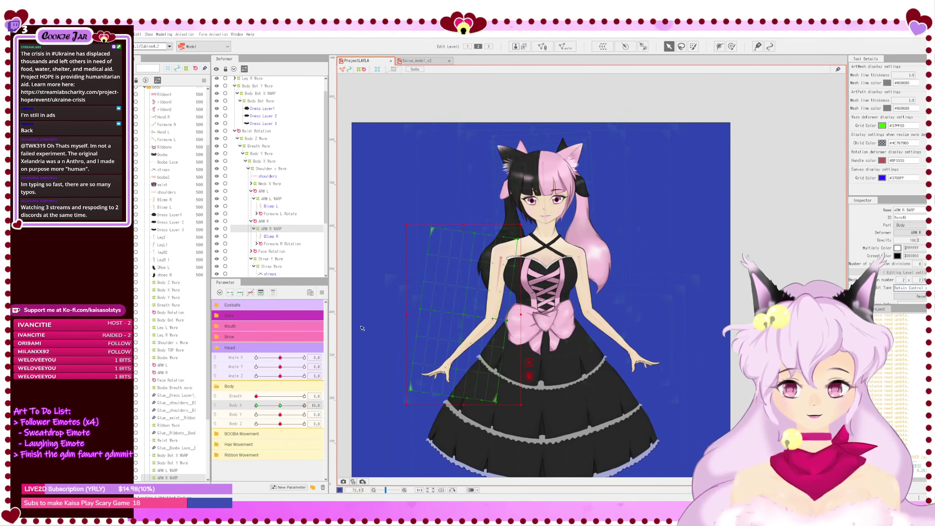
key(ctrl+z)
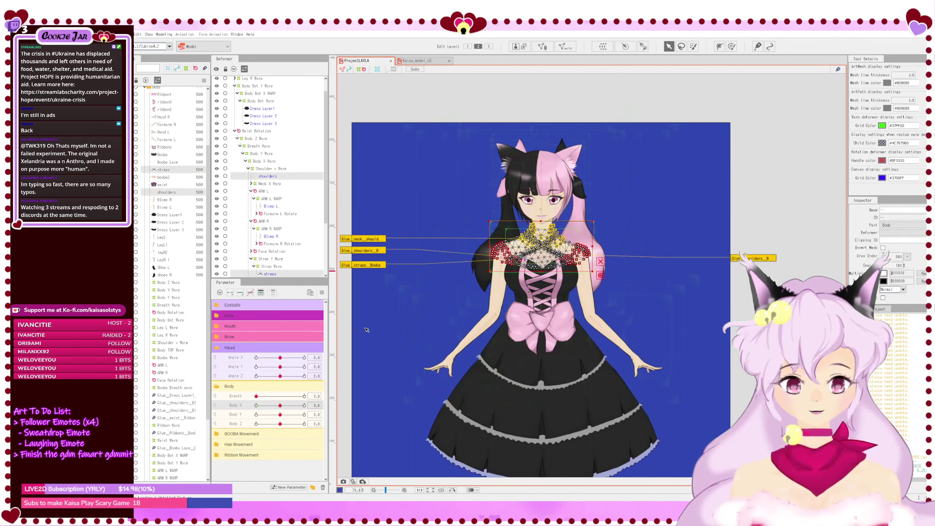
Step: With Body X at its minimum, select the Body X Warp and nudge the control points over the character's black-haired half inward
click(434, 341)
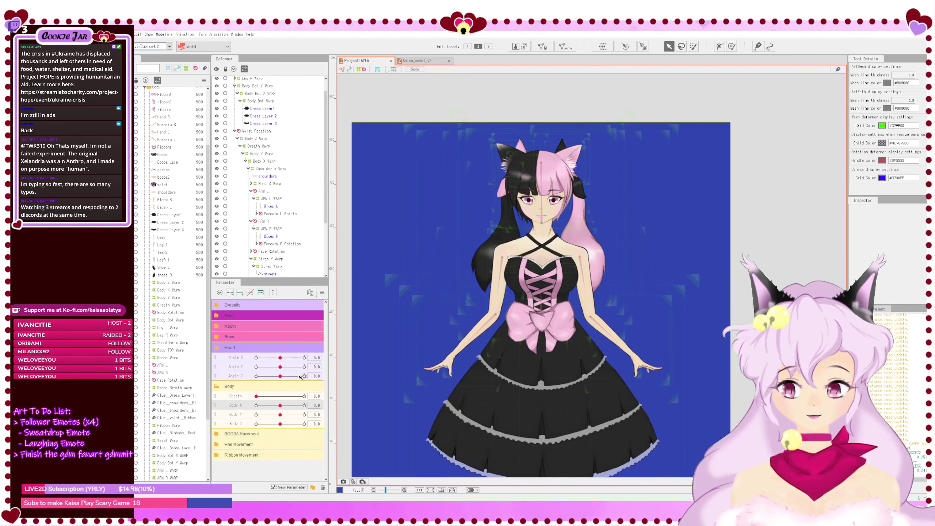
click(277, 161)
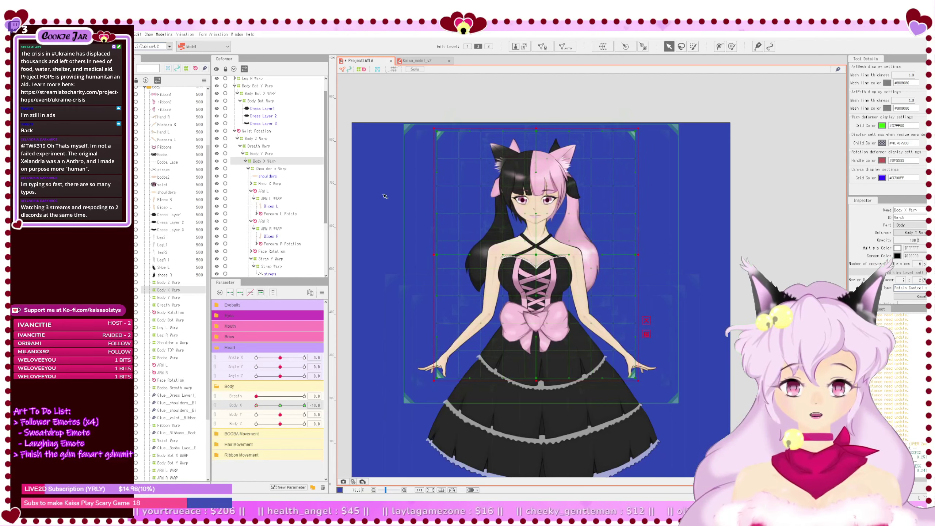
drag(423, 112, 530, 435)
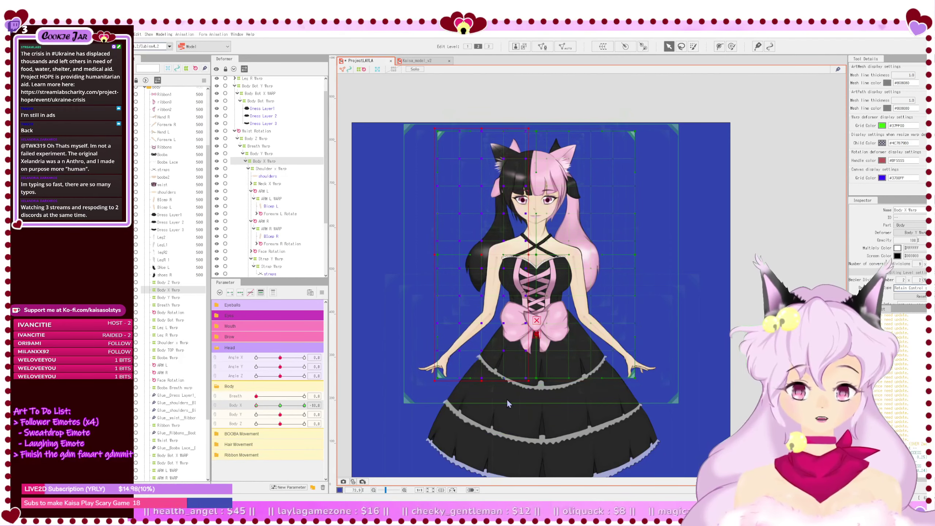
key(Right)
key(Right)
key(Right)
key(Right)
key(Right)
key(Right)
drag(430, 117, 516, 405)
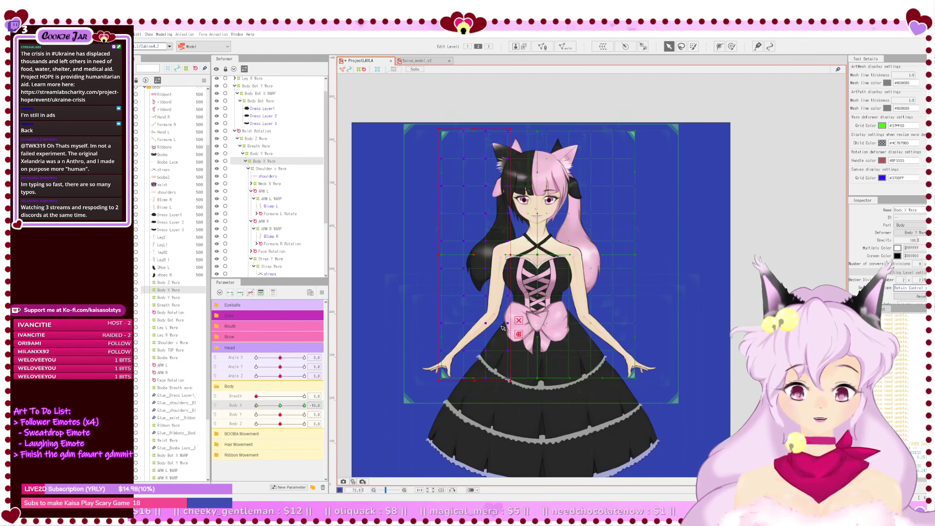
Step: Shift the left-side control-point columns of Body X Warp progressively inward to the right at Body X -10
drag(431, 111, 499, 401)
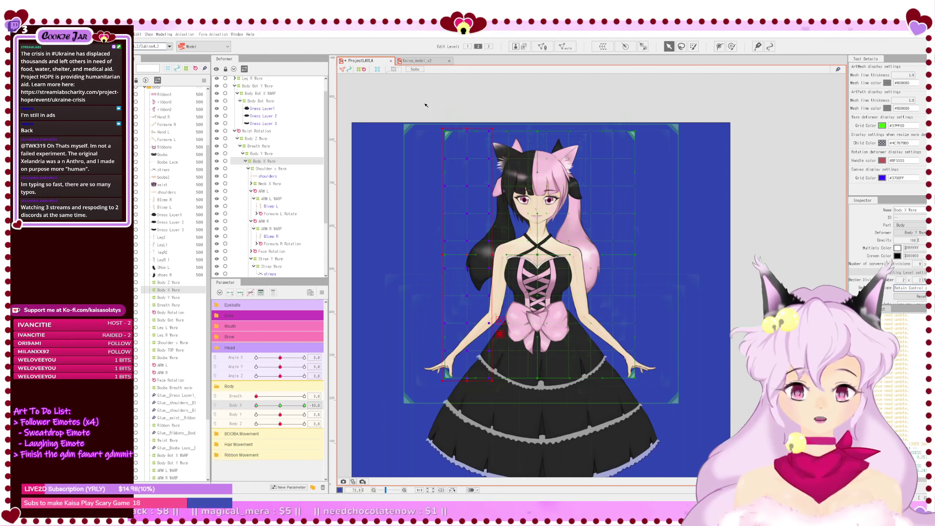
drag(426, 106, 496, 467)
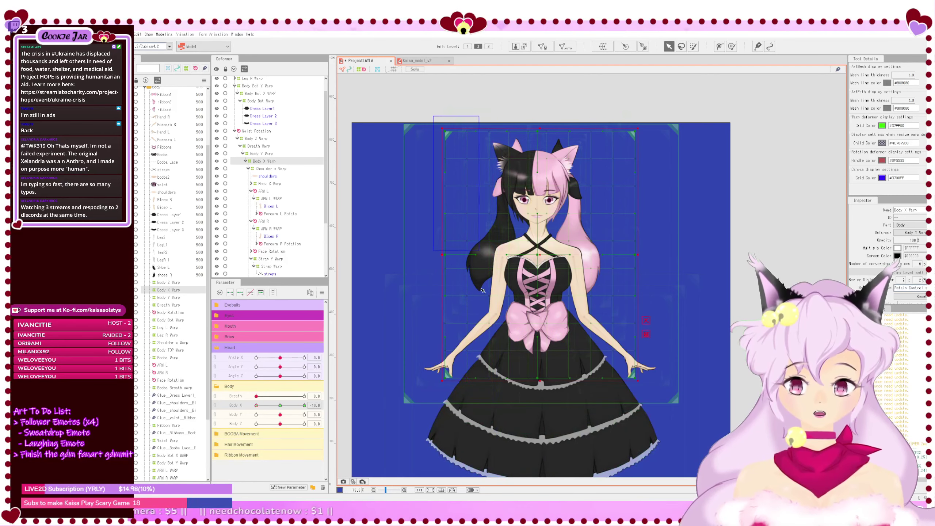
drag(482, 291, 470, 391)
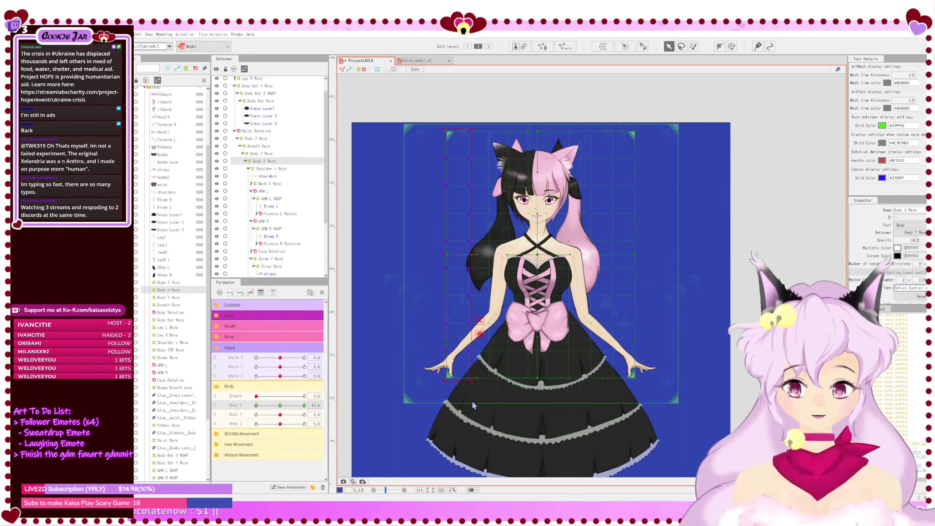
drag(436, 114, 459, 411)
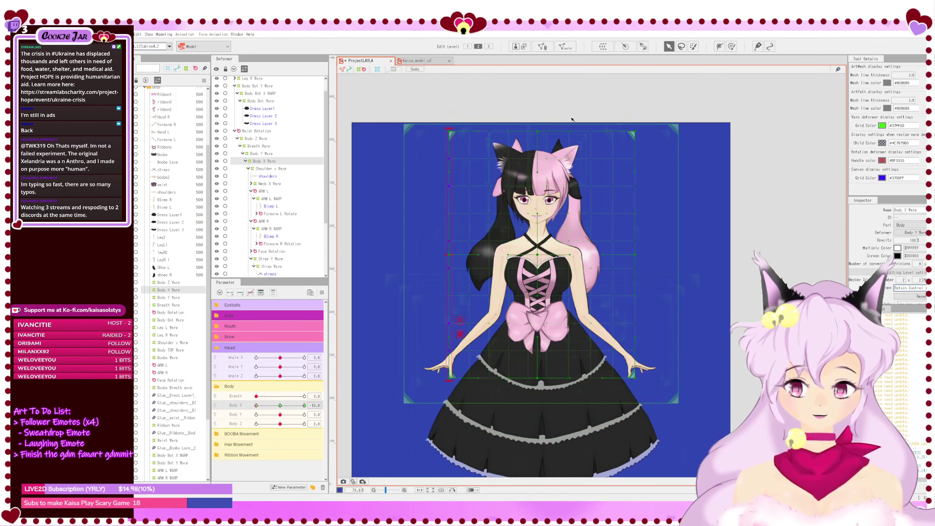
Step: Nudge the centre and right-half control points of Body X Warp to the right at Body X -10
drag(536, 111, 665, 499)
key(Right)
key(Right)
key(Right)
key(Right)
key(Right)
key(Right)
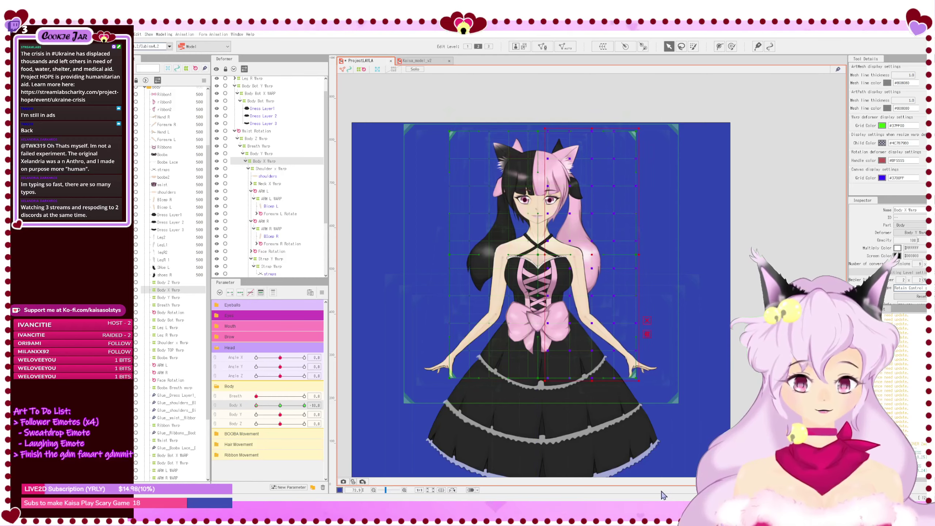
key(Right)
Step: Shift the outer right-side columns of Body X Warp progressively further outward, ending with the outermost column
drag(557, 110, 696, 416)
key(Right)
key(Right)
key(Right)
key(Right)
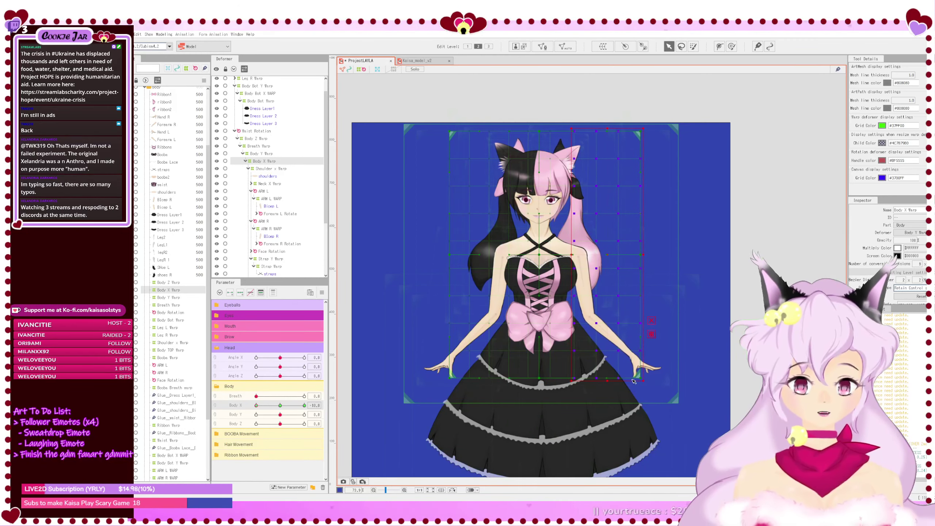
drag(579, 107, 670, 423)
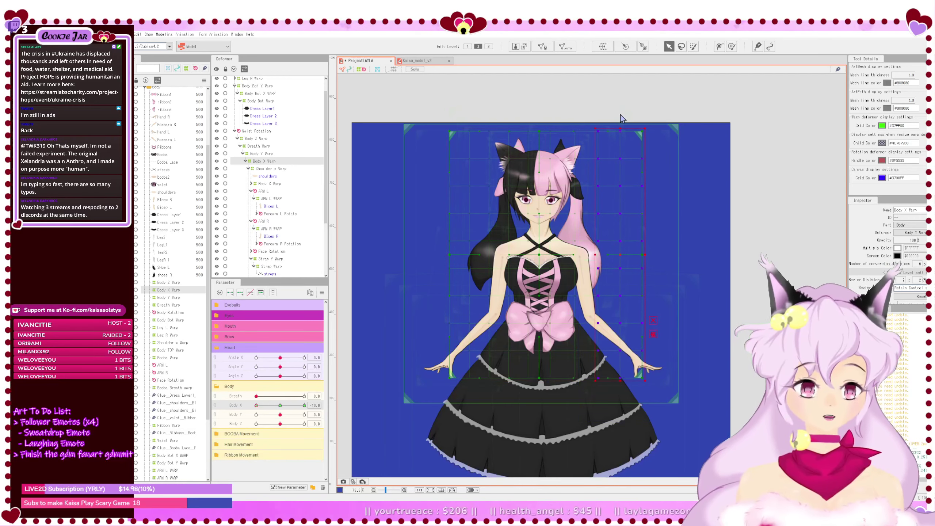
drag(614, 113, 690, 431)
drag(628, 92, 669, 366)
Step: Show the canvas grid and skew Body X Warp at Body X -10 so its left edge is shorter than its right, then preview Body X 10
scroll(677, 406, up, 2)
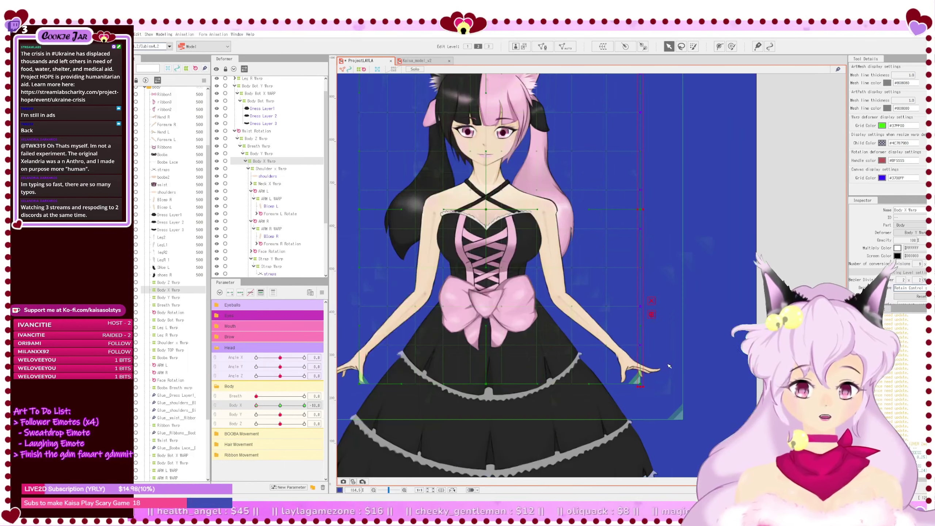
drag(700, 400, 699, 401)
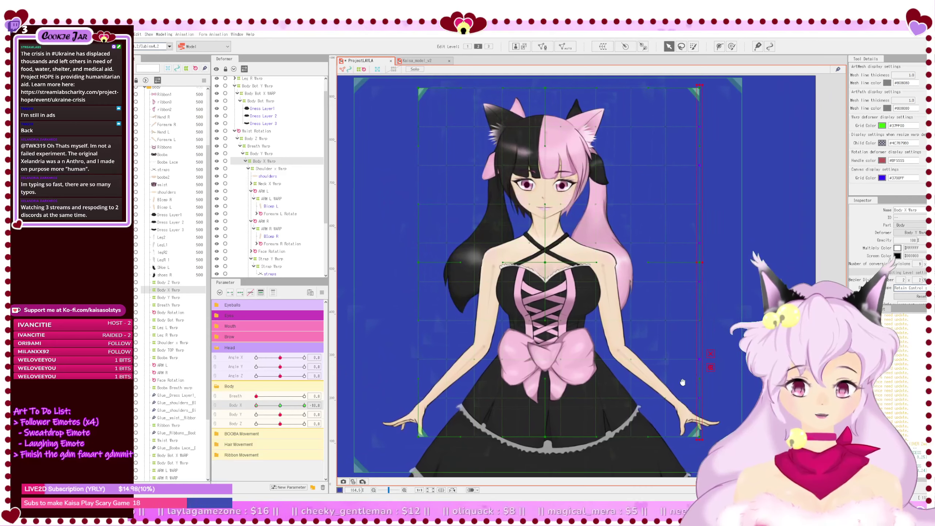
mouse_move(257, 405)
mouse_down()
mouse_move(329, 417)
mouse_move(254, 406)
mouse_up()
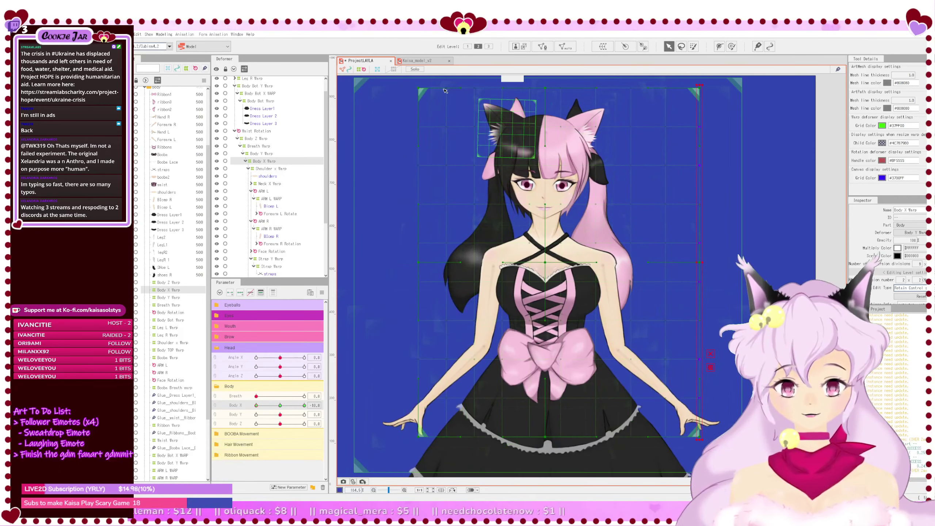
click(394, 70)
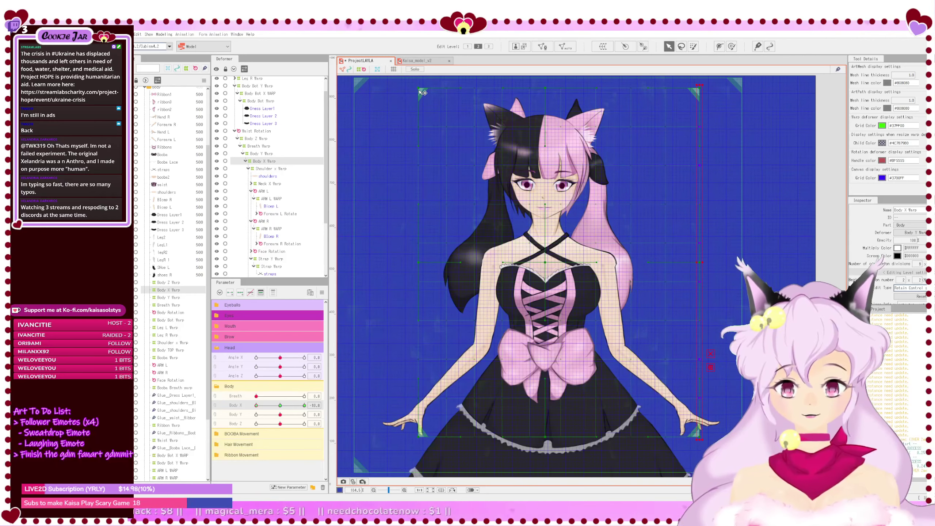
click(709, 356)
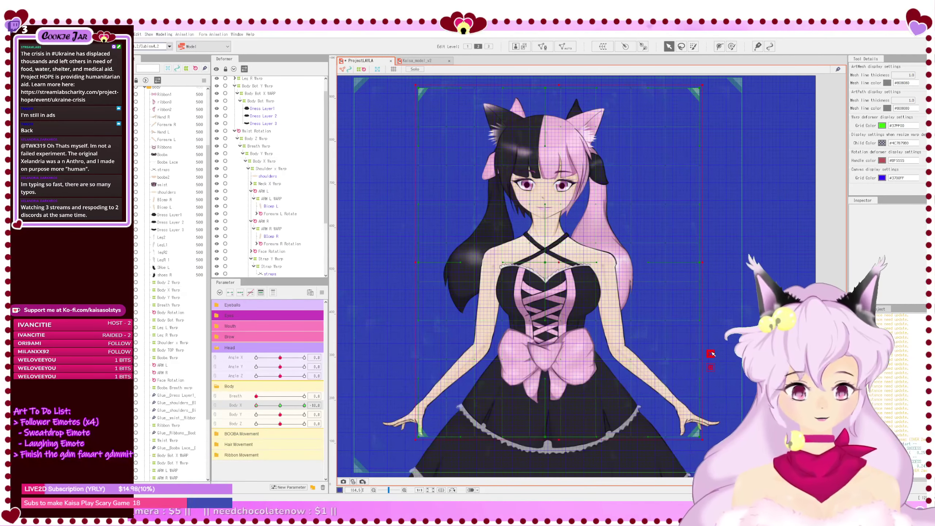
click(423, 90)
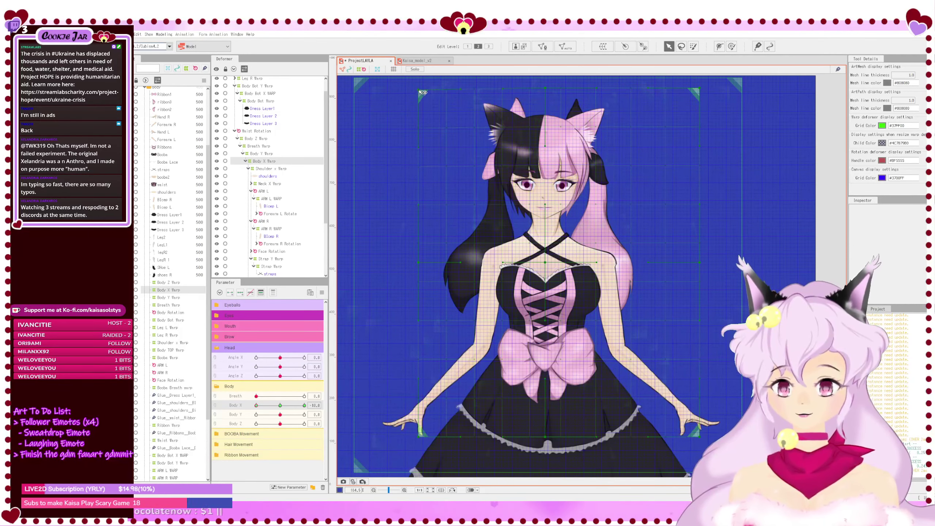
drag(419, 88, 419, 94)
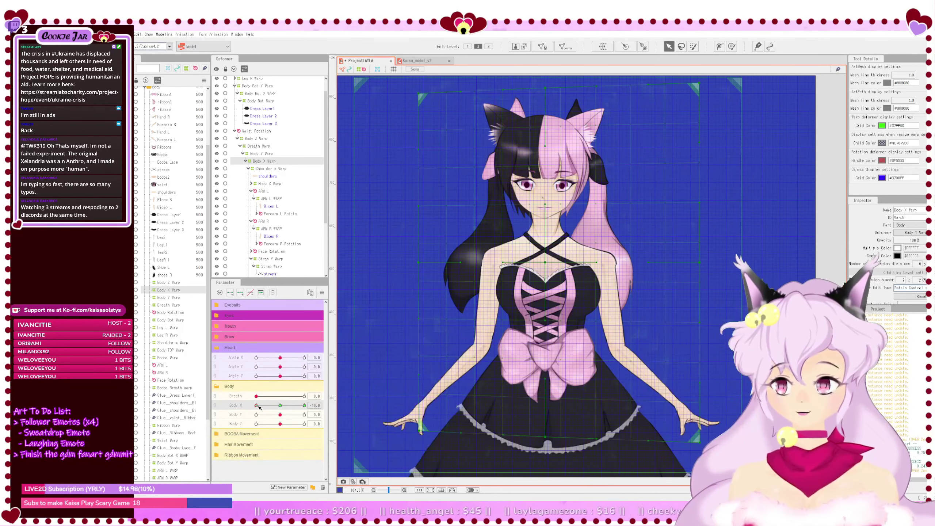
drag(259, 407, 225, 408)
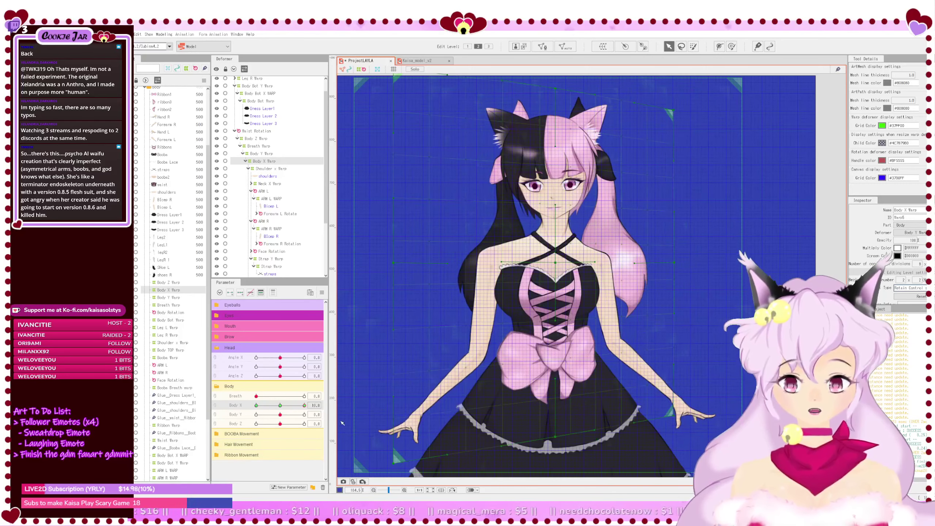
Step: At Body X -10, shrink ARM R WARP slightly from its lower-left corner
click(272, 229)
click(280, 405)
click(256, 405)
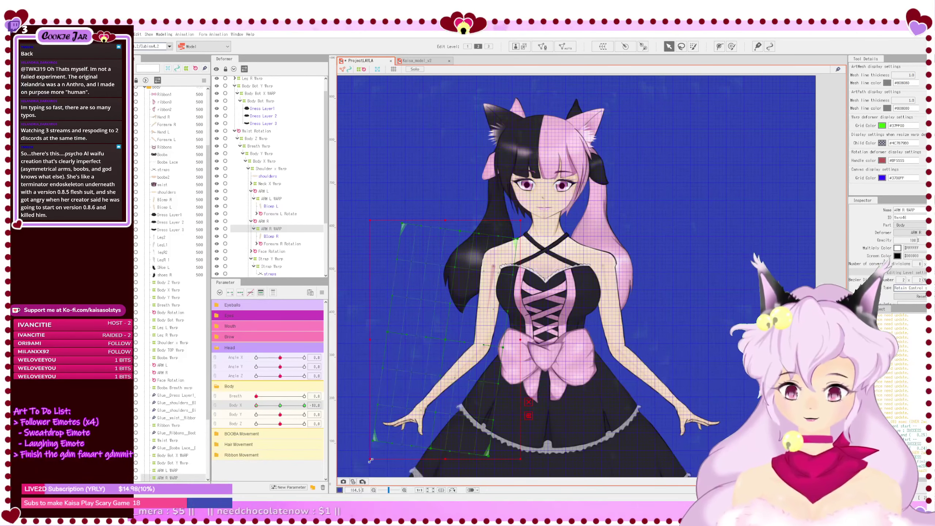
drag(370, 461, 381, 456)
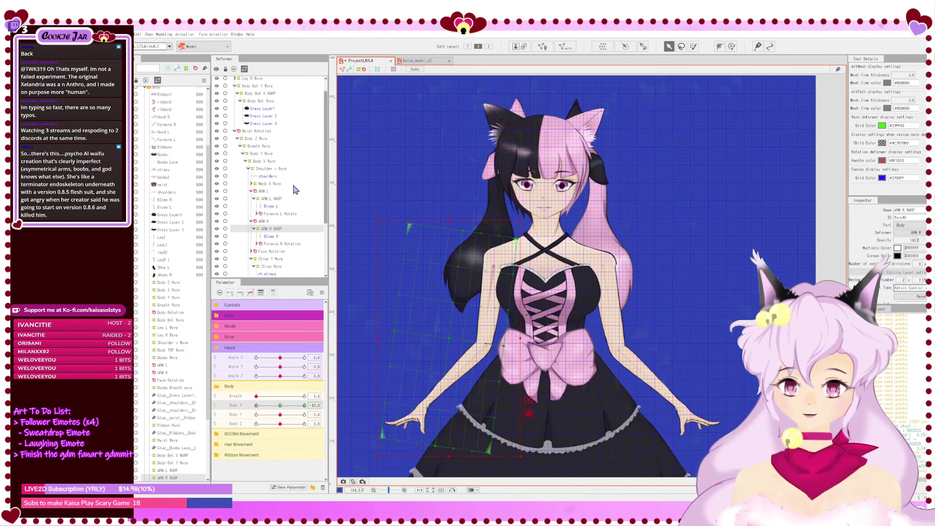
Step: Hide the canvas grid and enlarge ARM L WARP slightly from its lower-right corner at Body X -10
click(281, 199)
click(393, 69)
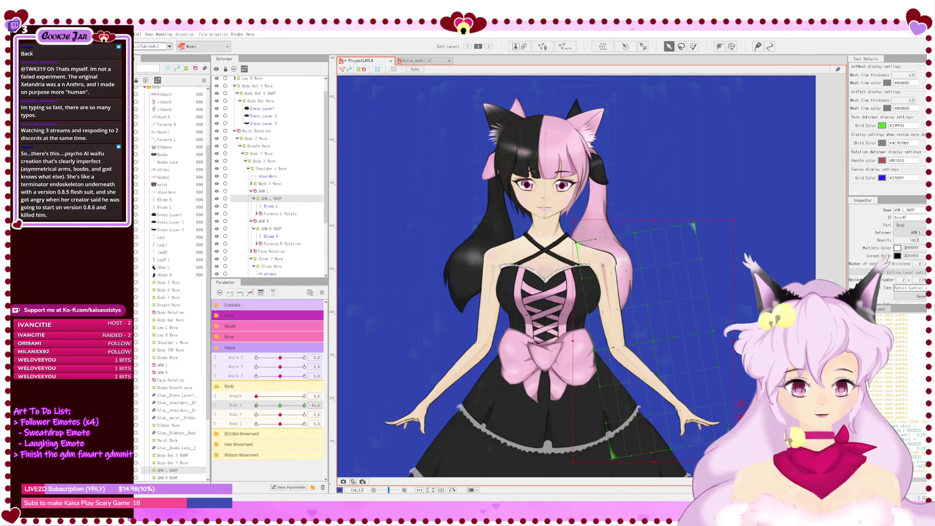
drag(734, 462, 743, 476)
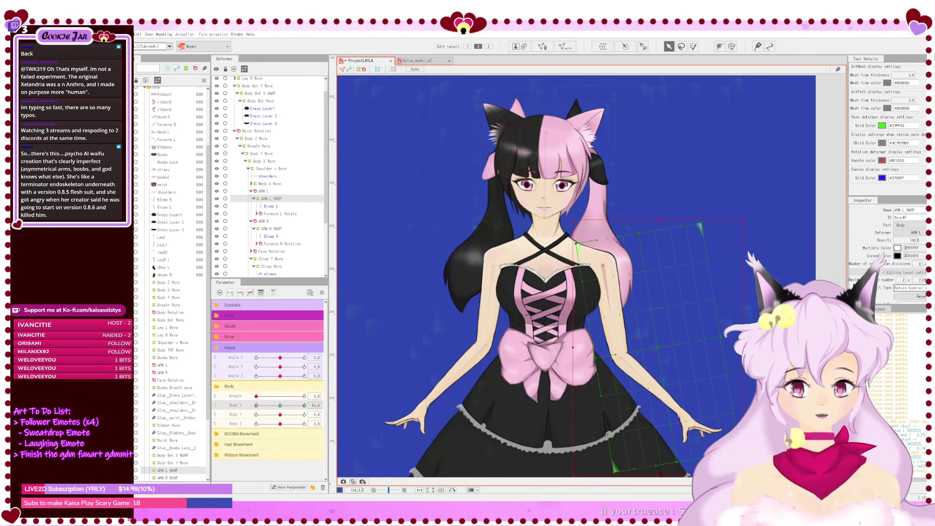
Step: Compare the arm across Body X values and shrink ARM R WARP further from its lower-left corner at Body X -10
click(276, 405)
click(277, 229)
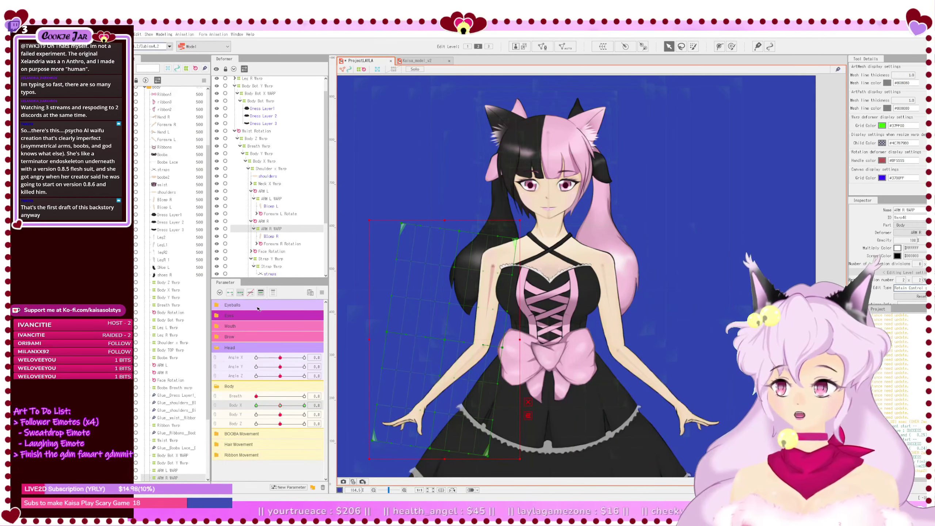
click(305, 405)
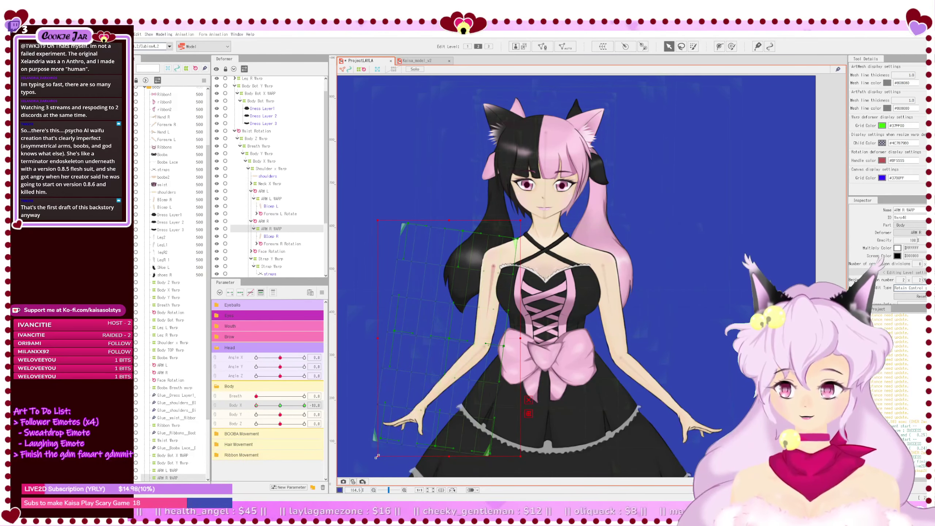
drag(377, 457, 389, 447)
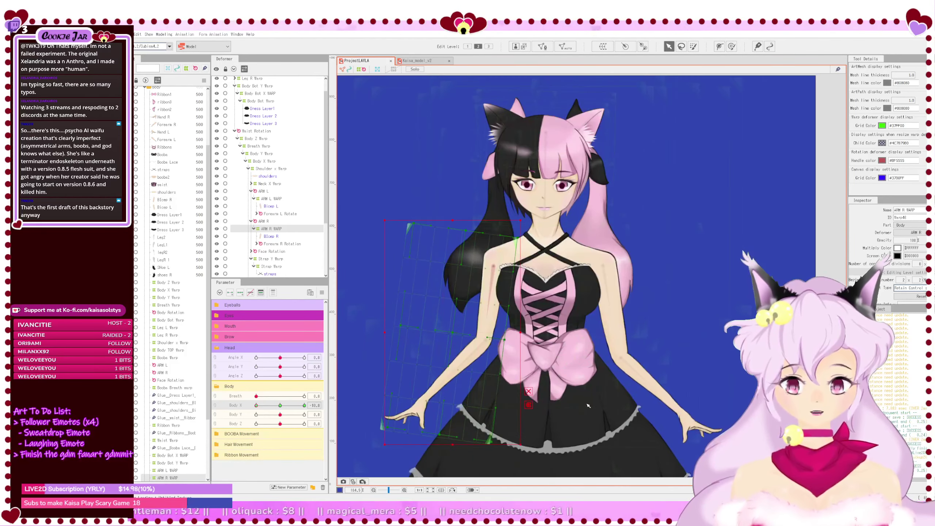
Step: At Body X 10, revert the skewed shape of Body X Warp to an upright rectangle
click(304, 405)
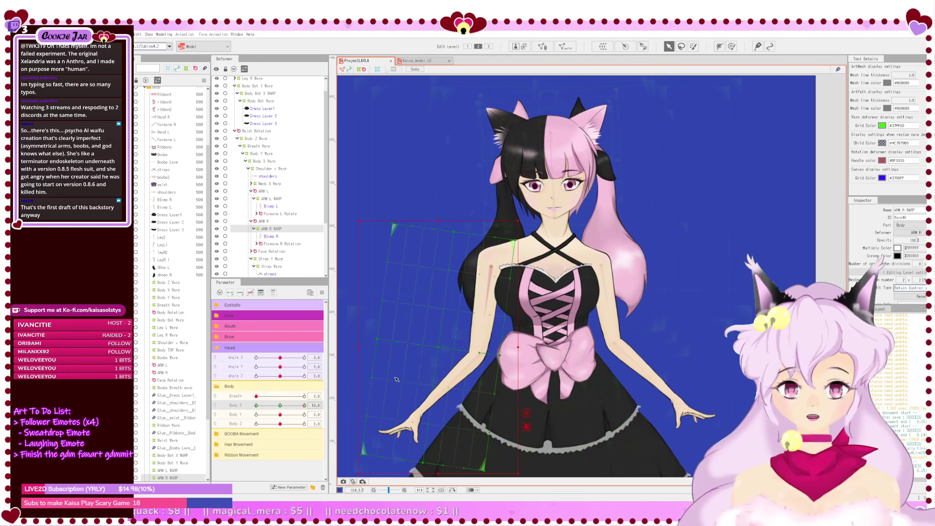
click(280, 153)
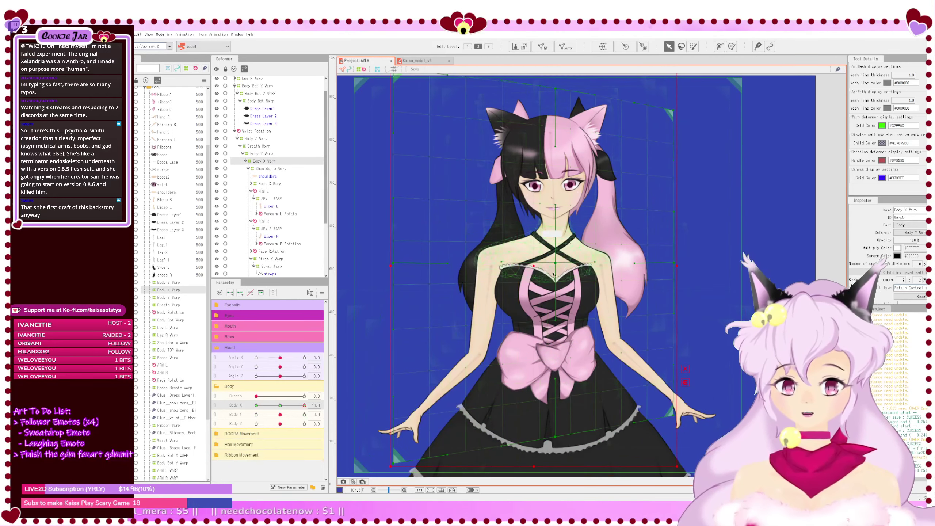
scroll(560, 278, down, 2)
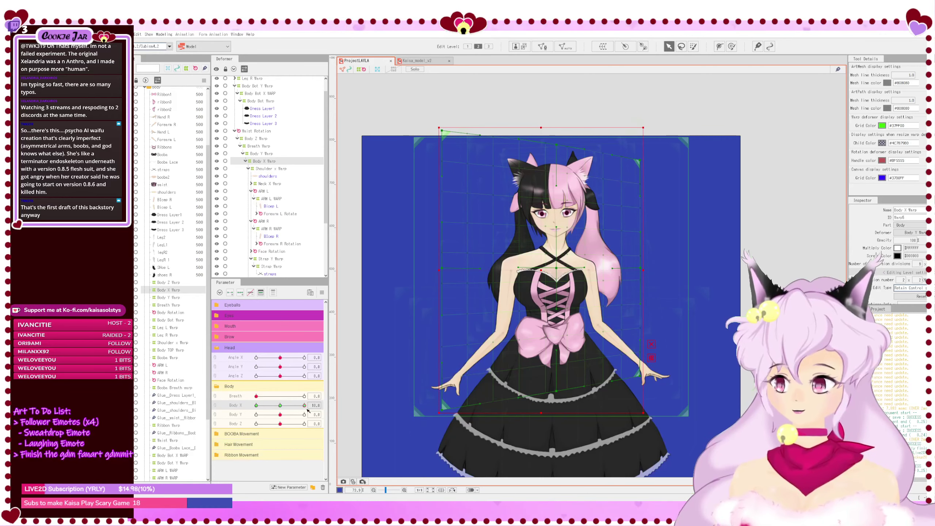
key(ctrl+z)
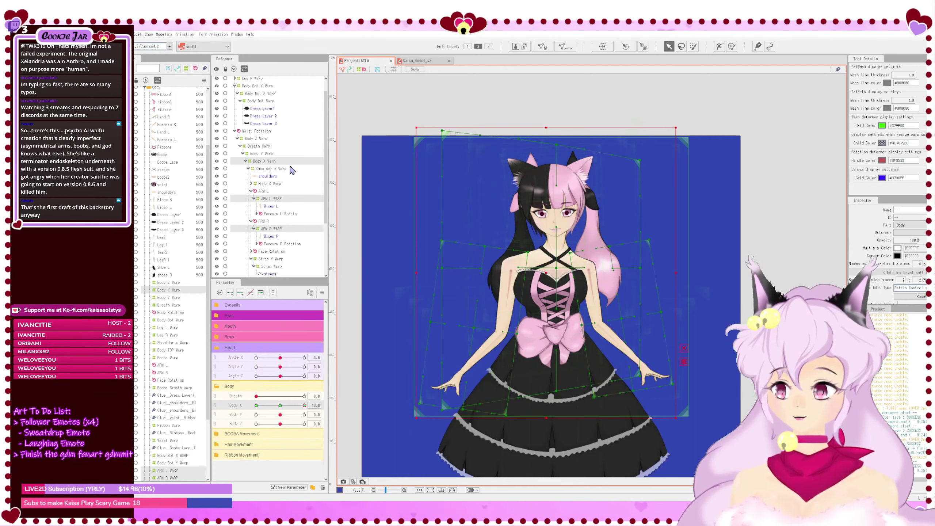
scroll(292, 169, up, 2)
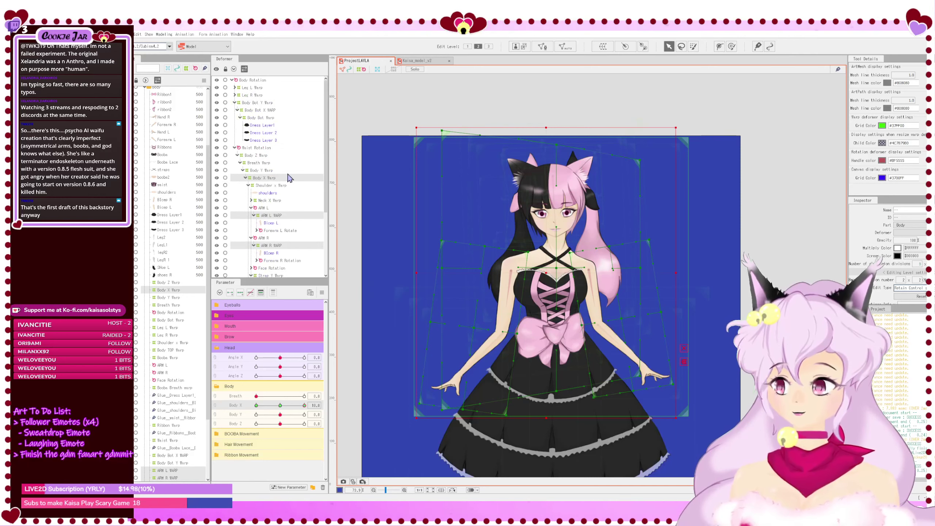
click(290, 178)
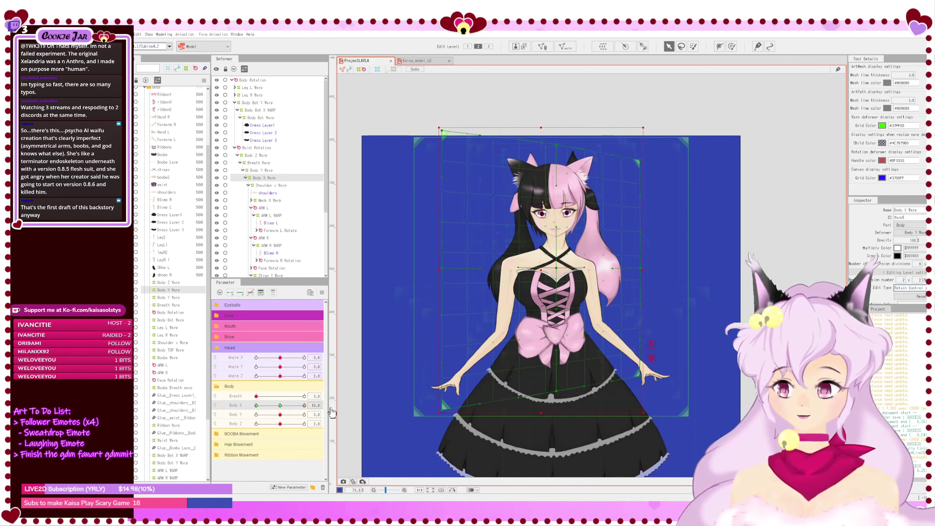
key(ctrl+z)
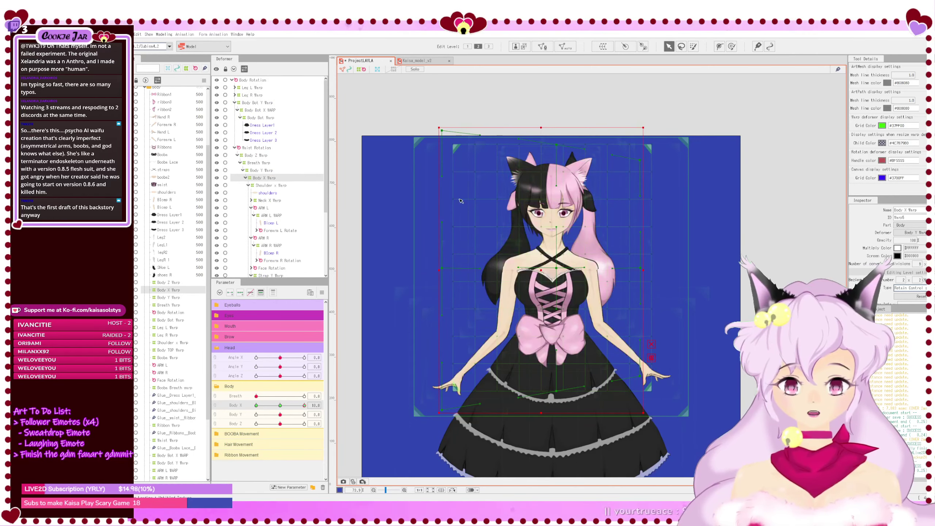
Step: Try nudging the control points of Body X Warp slightly to the right at Body X 10
mouse_move(305, 406)
mouse_down()
mouse_move(281, 407)
mouse_move(305, 407)
mouse_up()
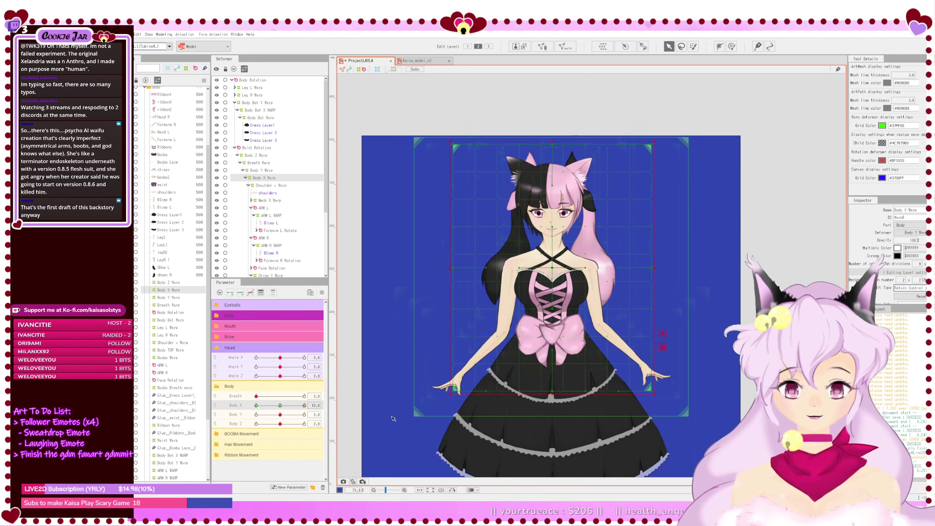
key(Right)
key(Right)
key(Right)
key(Right)
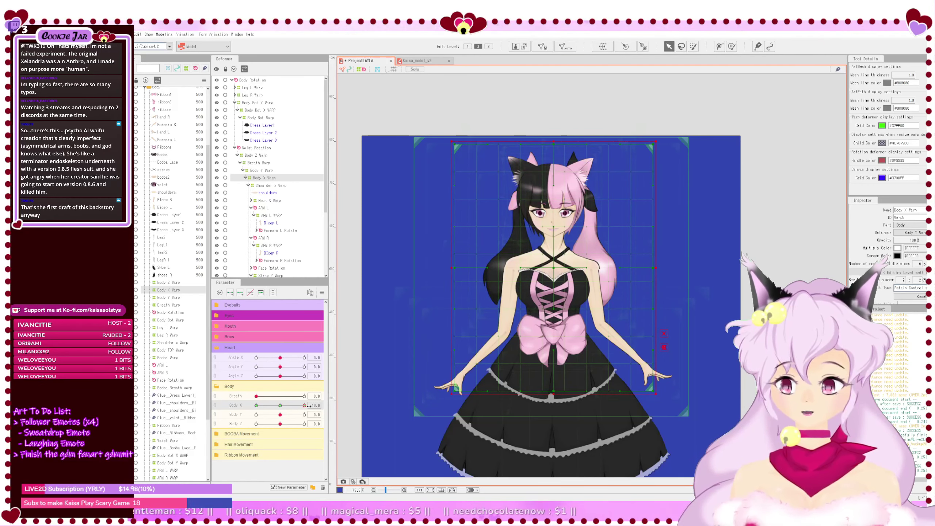
Step: Revert Body X Warp, ARM L WARP and ARM R WARP to their undeformed shapes at Body X 10, leaving only Body X Warp selected
key(ctrl+z)
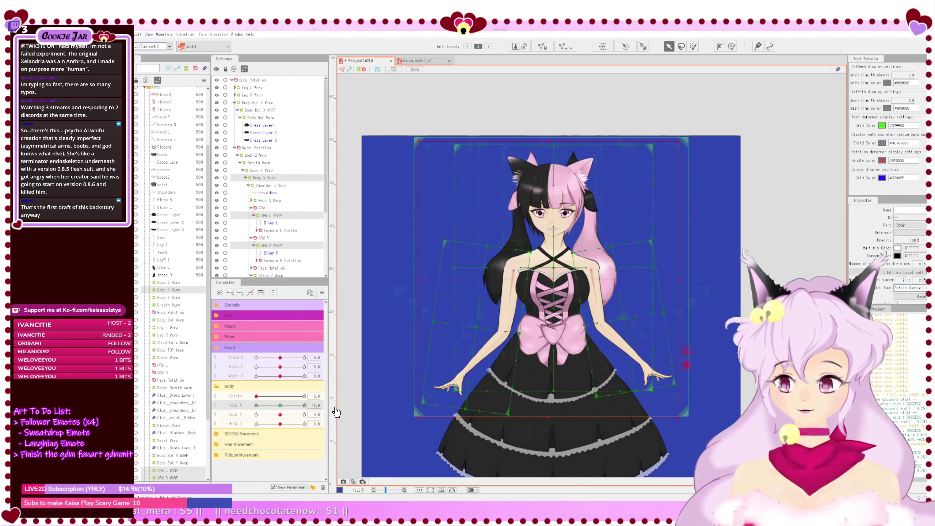
key(ctrl+z)
key(ctrl+z)
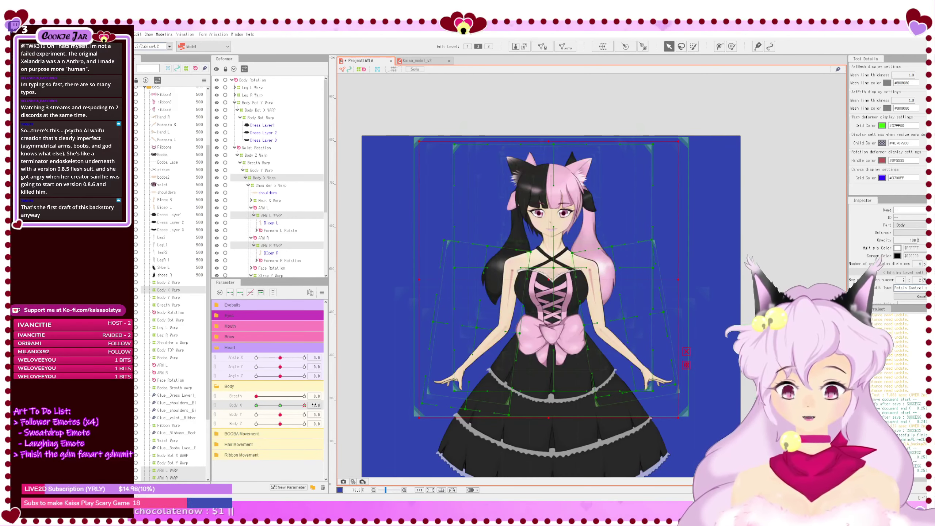
drag(303, 406, 336, 413)
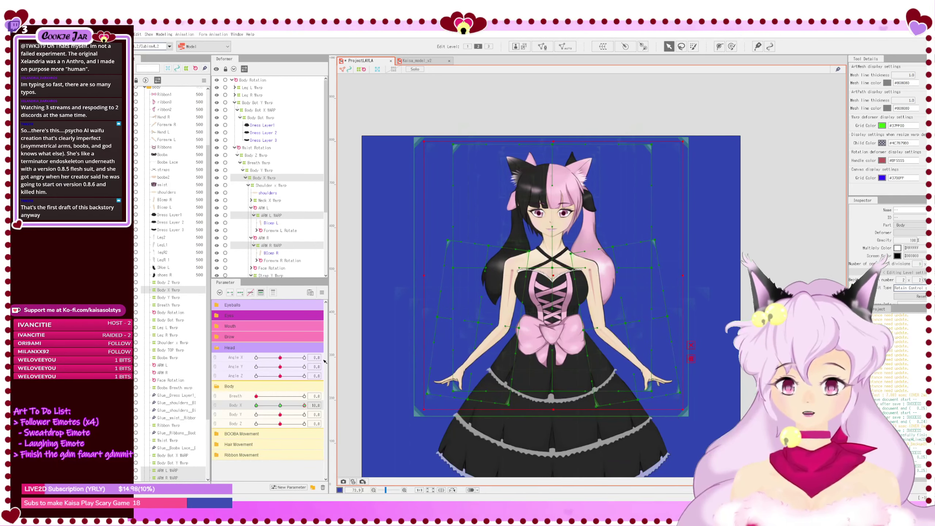
click(289, 178)
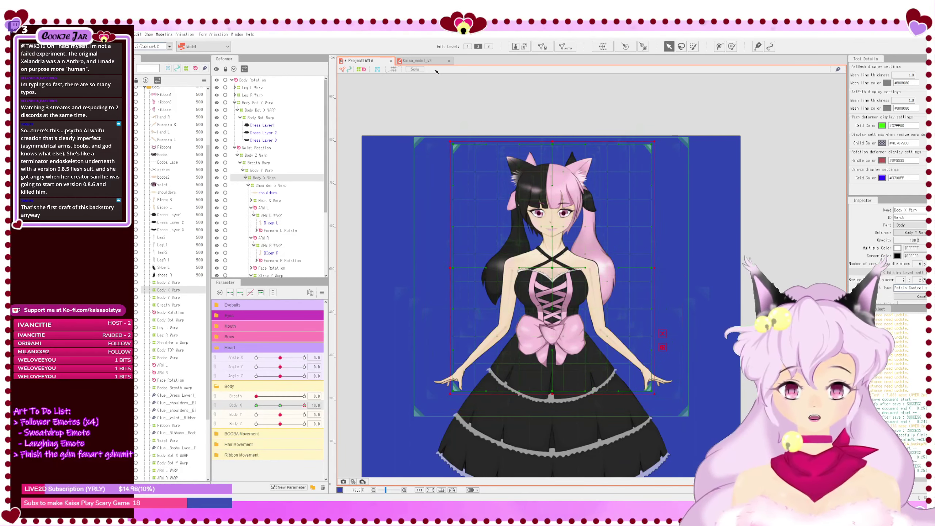
Step: At Body X 10, nudge the control point columns of Body X Warp on the character's pink-haired side progressively inward to the left
click(393, 70)
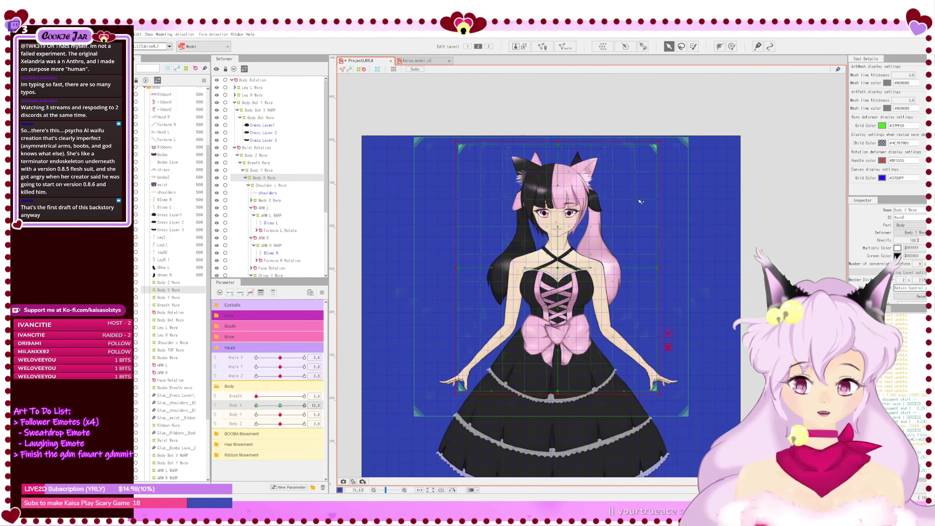
scroll(642, 201, up, 2)
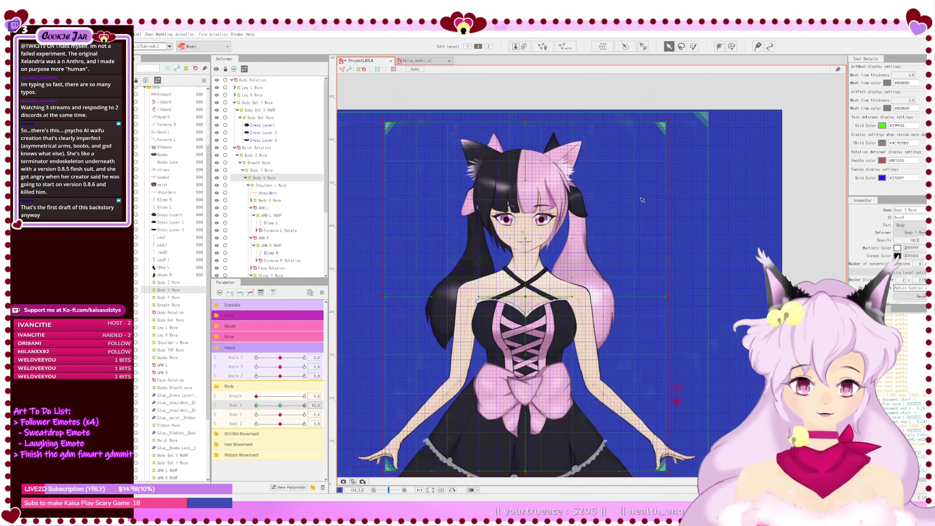
drag(687, 234, 708, 215)
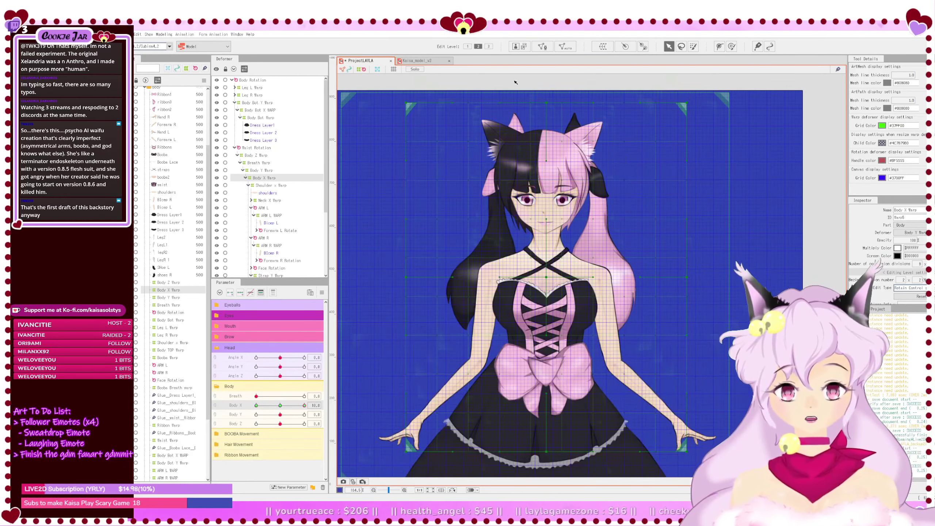
drag(541, 90, 773, 422)
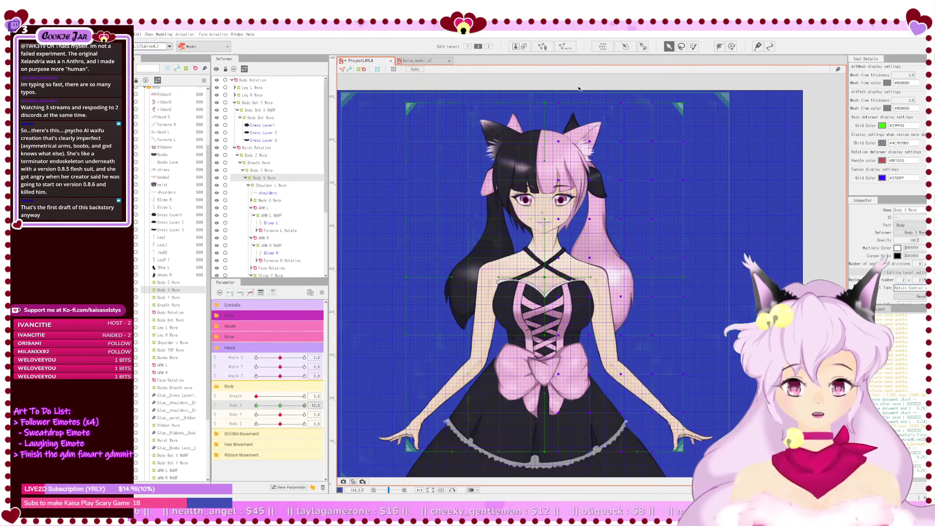
drag(577, 87, 728, 471)
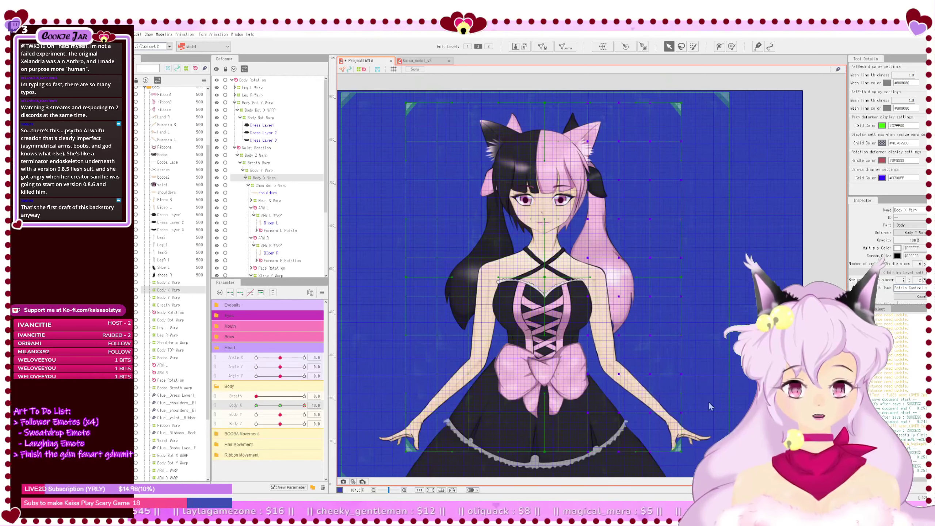
key(Left)
key(Left)
drag(600, 84, 733, 466)
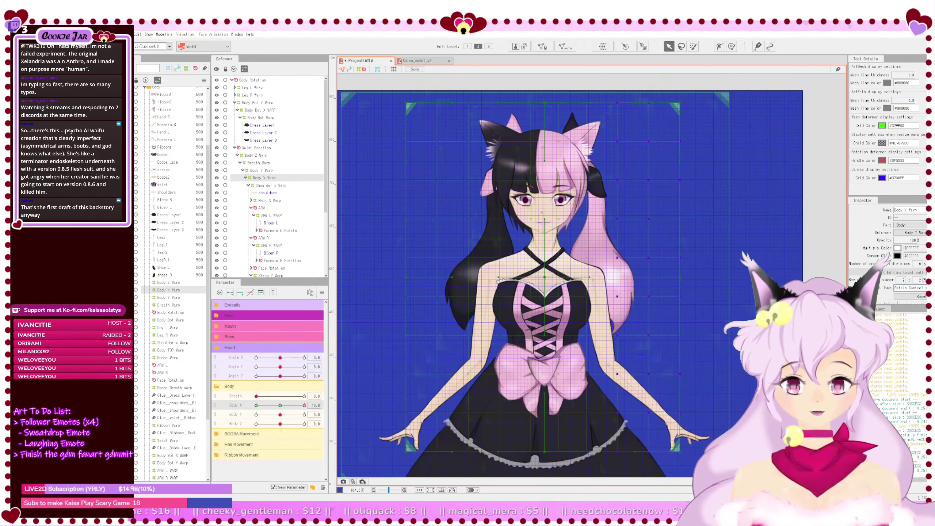
key(Left)
key(Left)
key(Left)
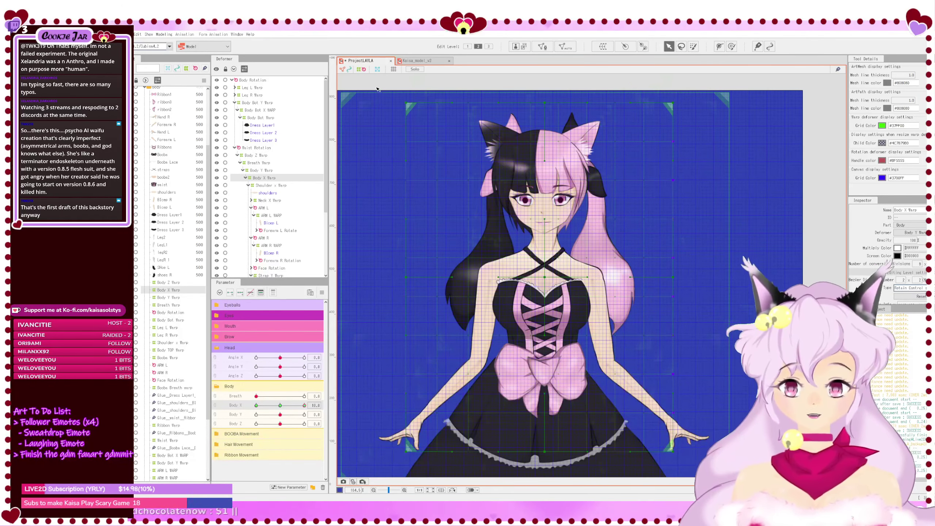
Step: Nudge the black-haired side of Body X Warp outward to the left, widening that half at Body X 10, and check the slider movement
drag(543, 494, 542, 492)
key(Left)
key(Left)
key(Left)
key(Left)
key(Left)
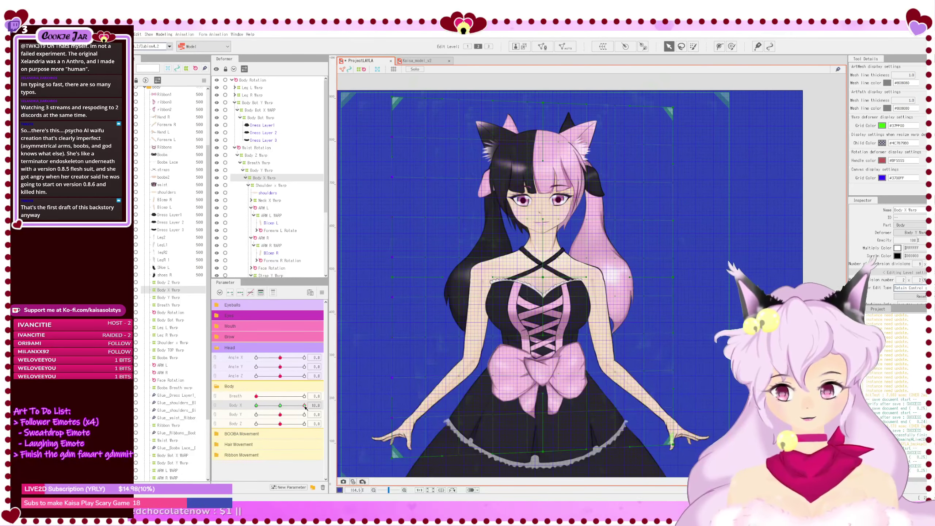
drag(306, 407, 358, 416)
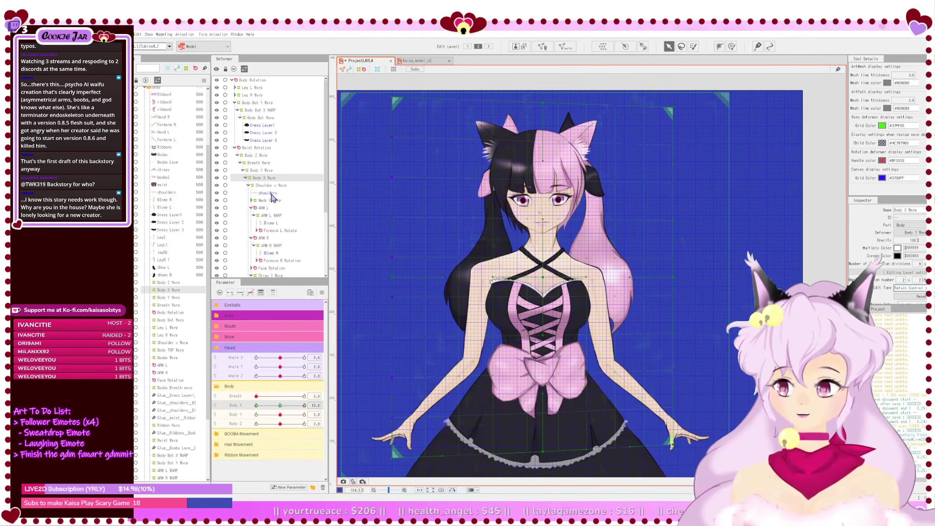
Step: At Body X 10, shrink ARM L WARP and enlarge ARM R WARP slightly from their lower outer corners, and save the model
click(270, 215)
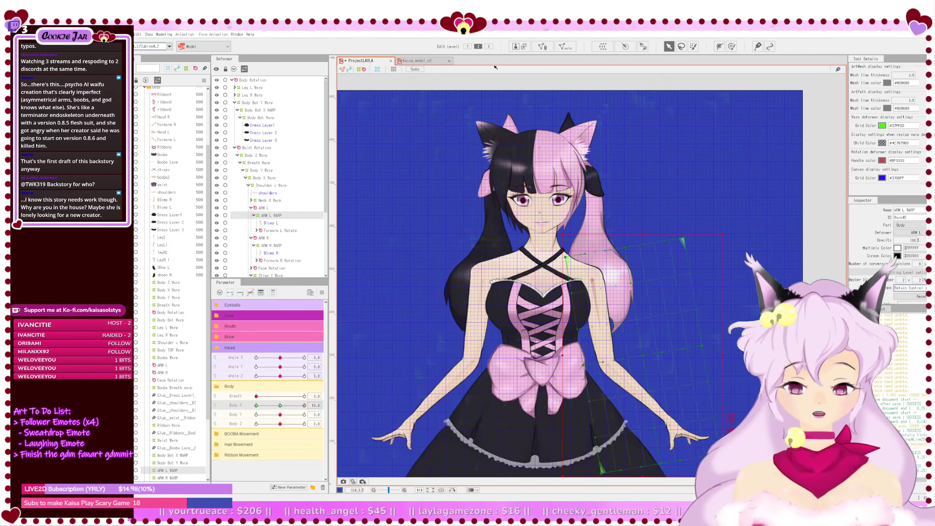
click(397, 70)
drag(560, 336, 571, 290)
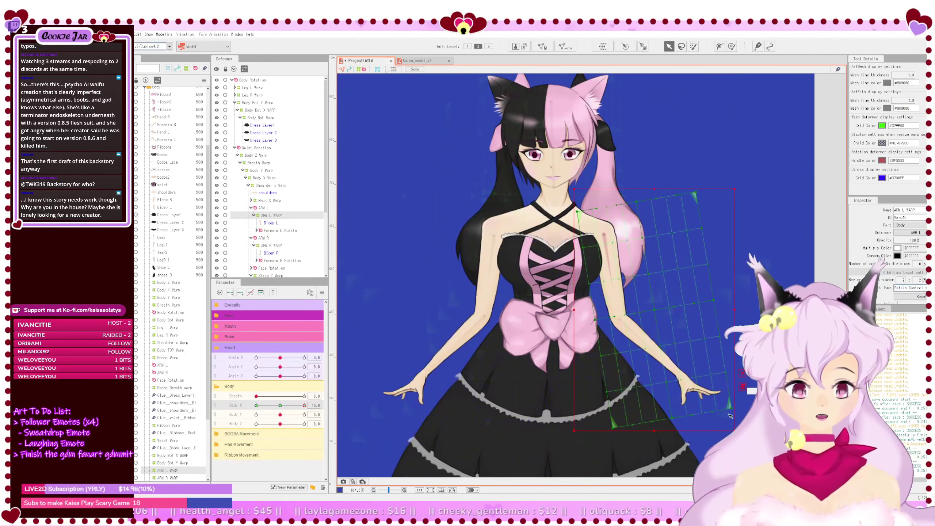
drag(735, 430, 731, 428)
click(272, 246)
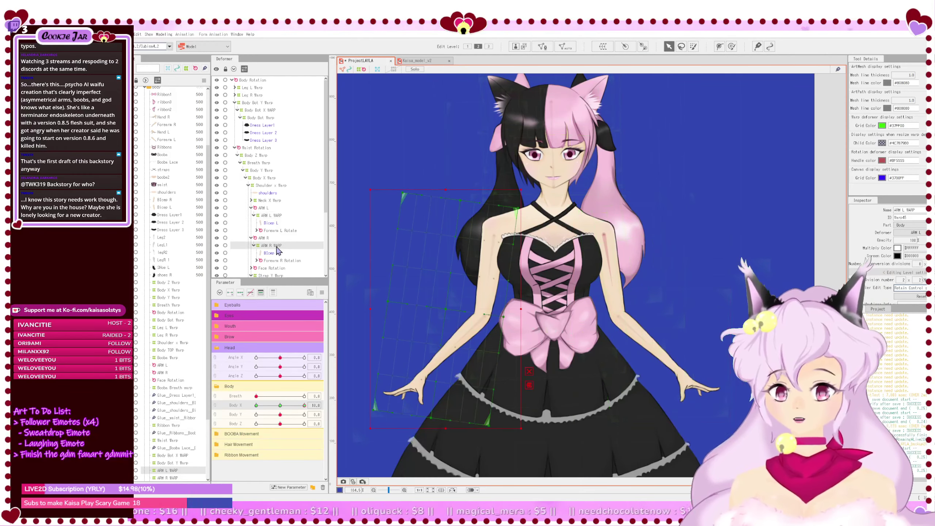
drag(369, 428, 365, 434)
drag(593, 166, 609, 198)
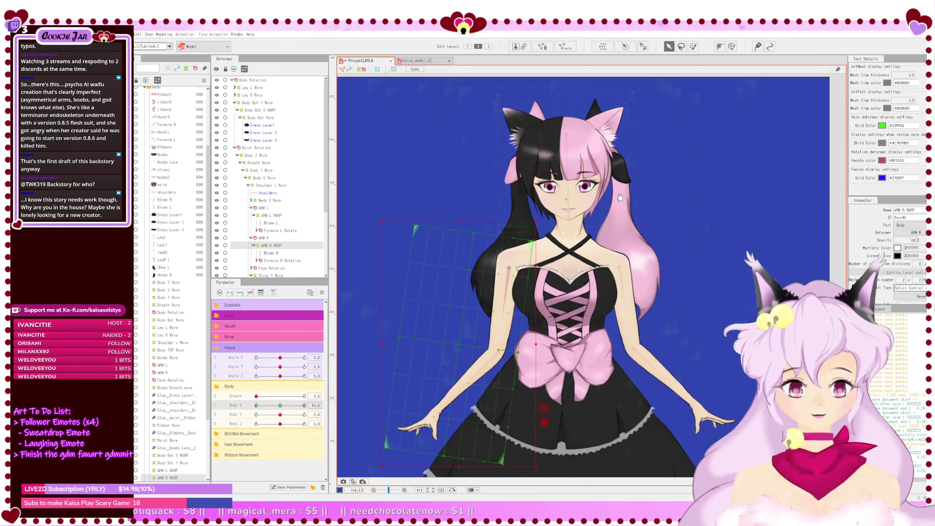
key(ctrl+s)
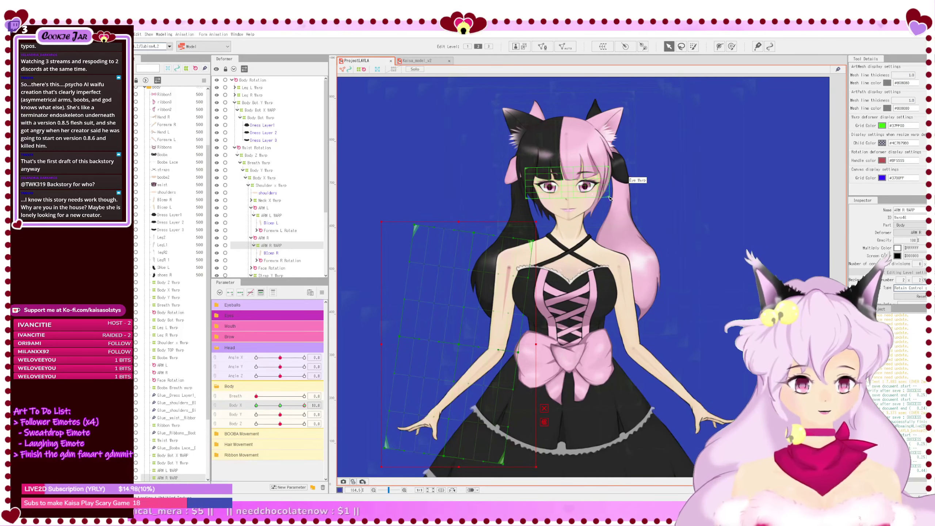
Step: Examine how the upper body of Kaisa_model_v2 turns across Body X values as a reference, and return to ProjectLAYLA
click(426, 63)
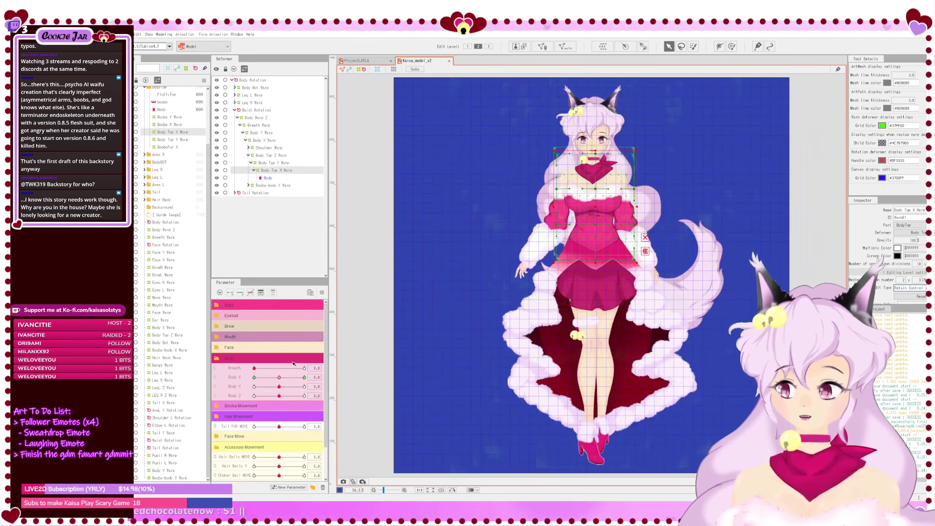
drag(312, 387, 234, 378)
click(393, 70)
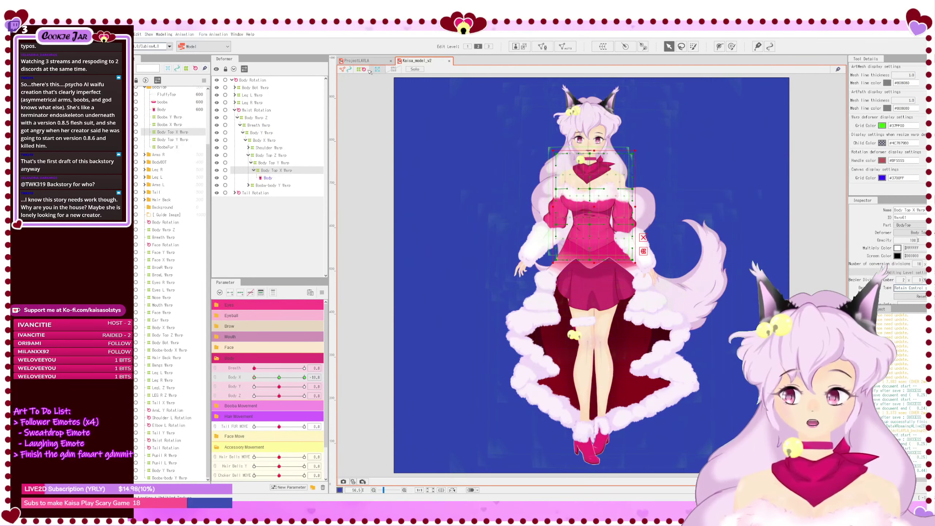
click(362, 69)
click(650, 132)
scroll(649, 131, up, 4)
drag(625, 140, 677, 185)
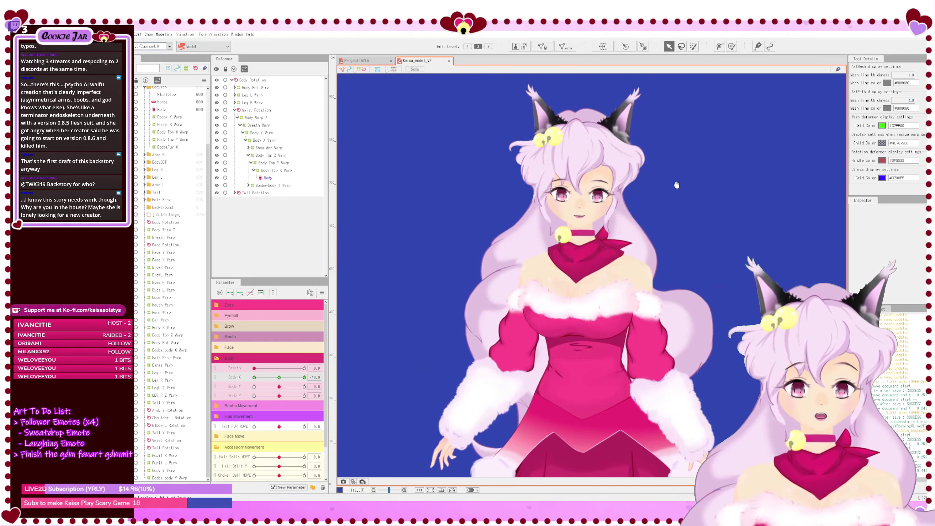
drag(254, 377, 191, 389)
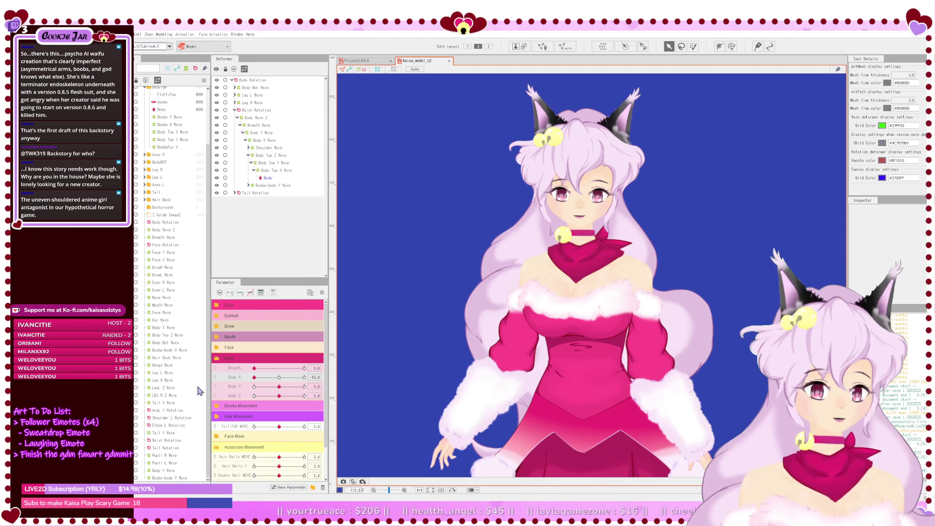
drag(254, 377, 335, 391)
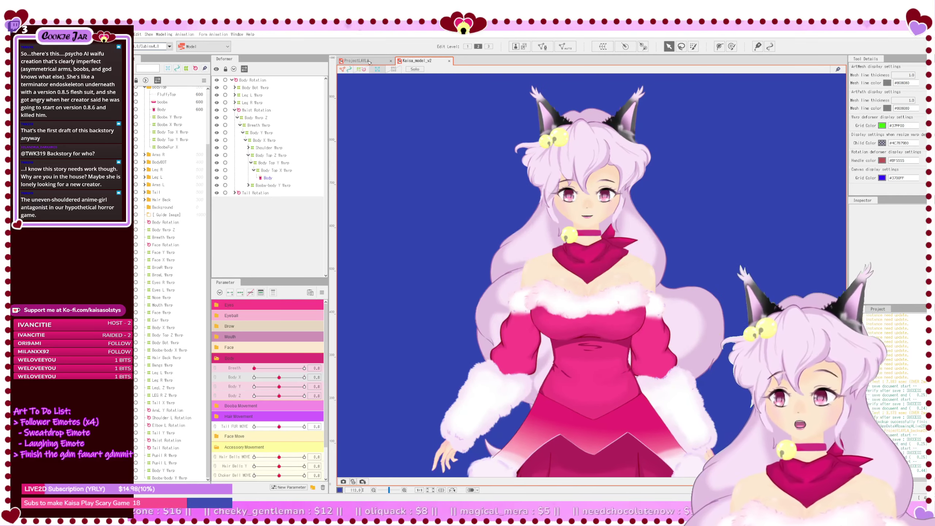
click(368, 61)
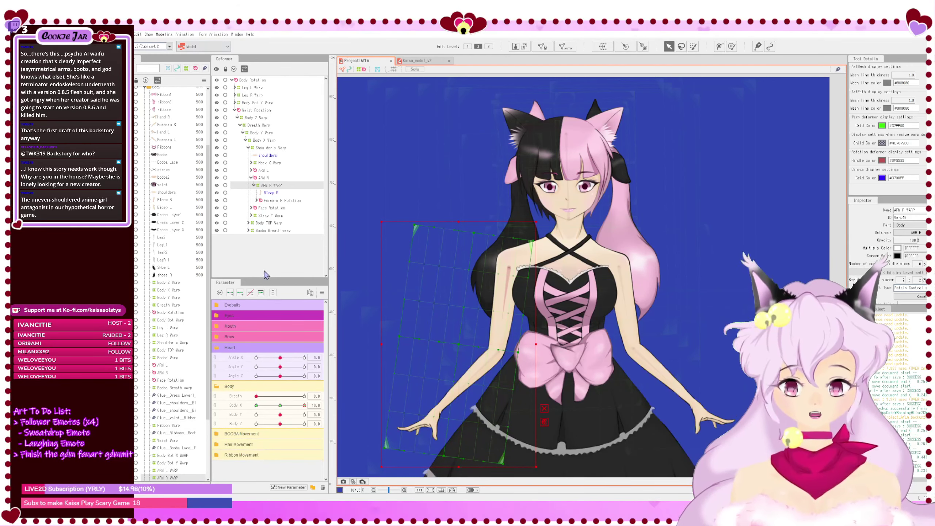
Step: Add Body X keyforms to Shoulder x Warp and preview its shape at Body X 10, -10 and 0
drag(306, 405, 284, 404)
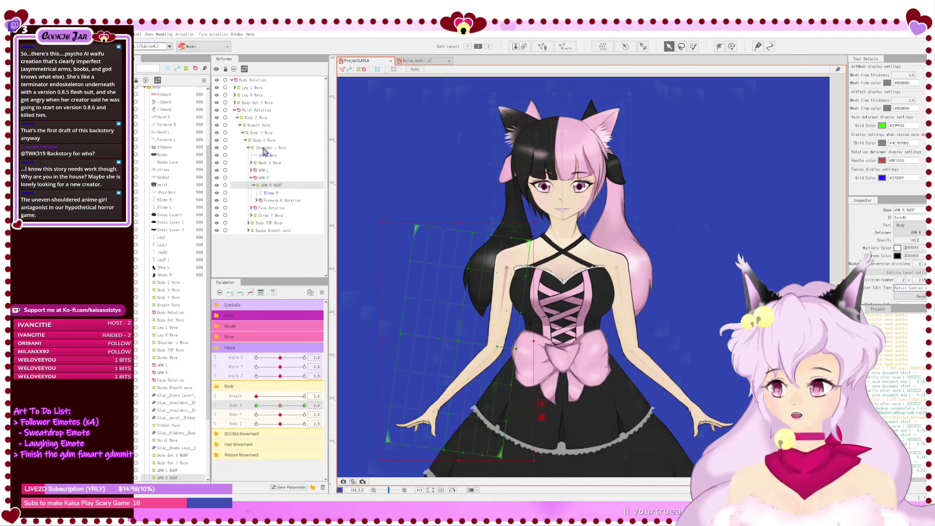
click(263, 147)
click(251, 177)
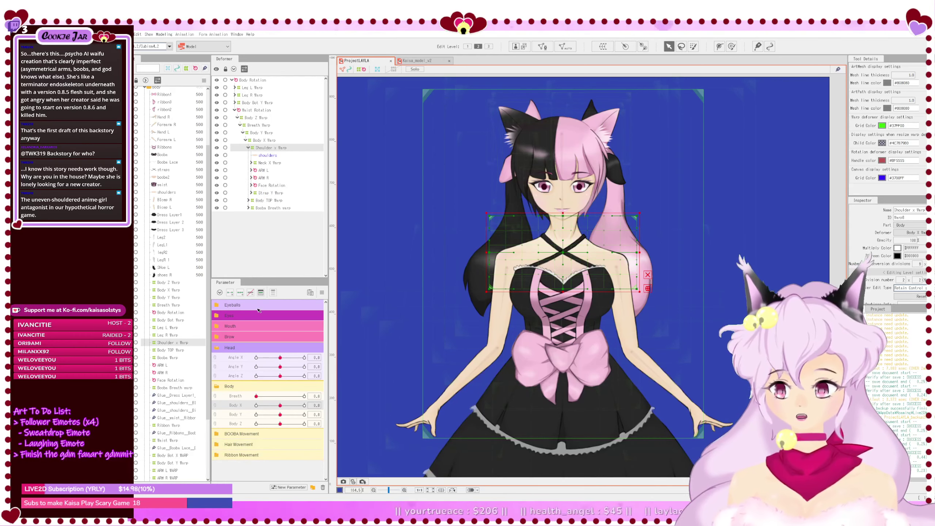
drag(282, 405, 354, 415)
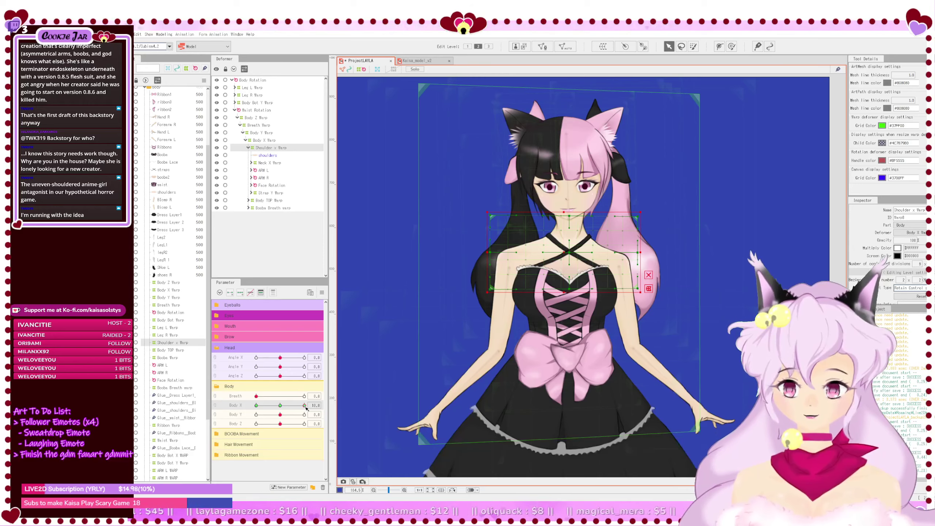
drag(307, 408, 332, 403)
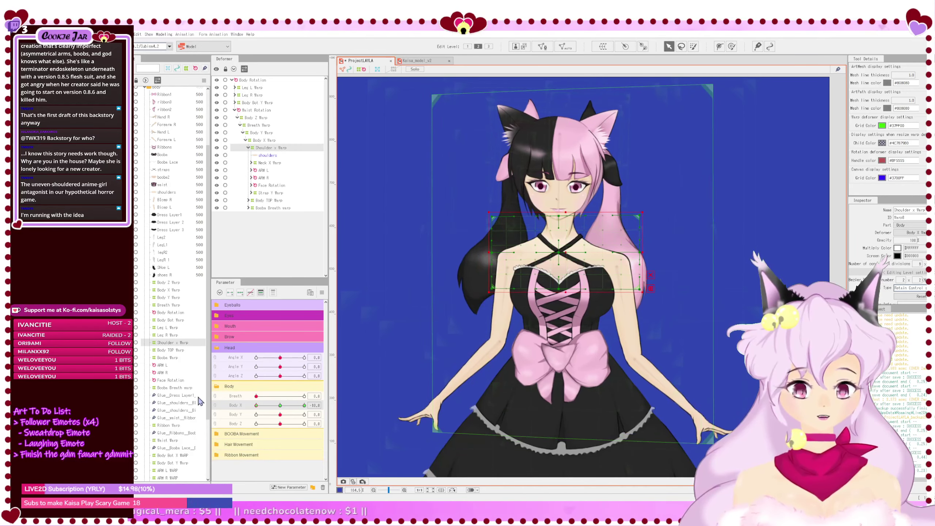
click(281, 405)
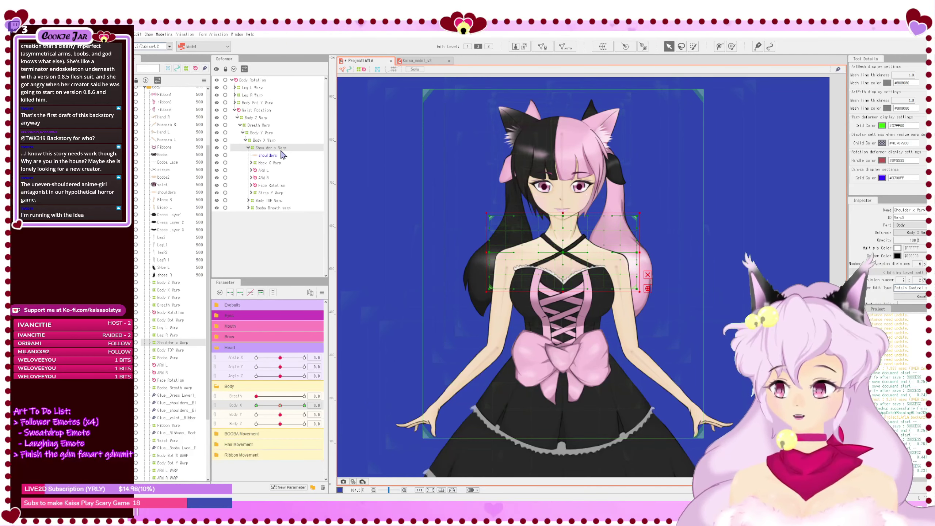
Step: Select Booba Warp by way of the Booba mesh and add three Body X keyforms to it
click(162, 155)
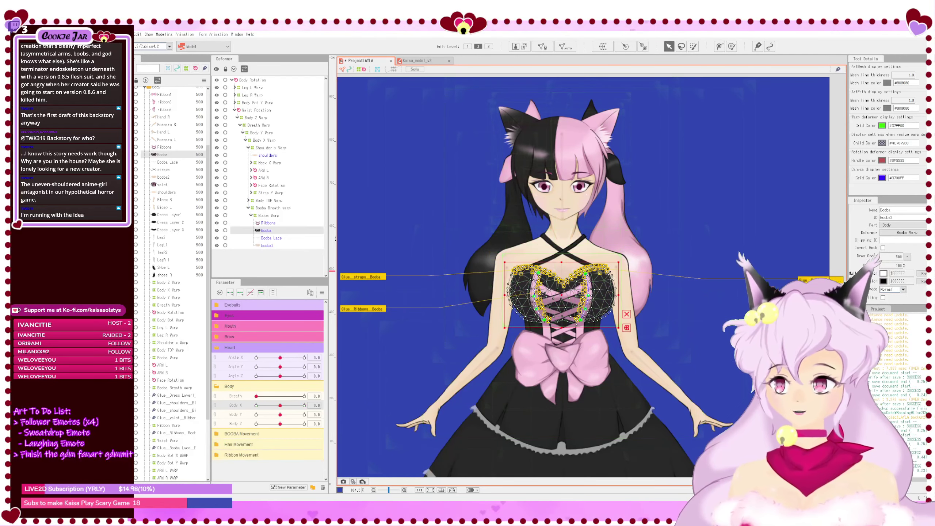
click(269, 215)
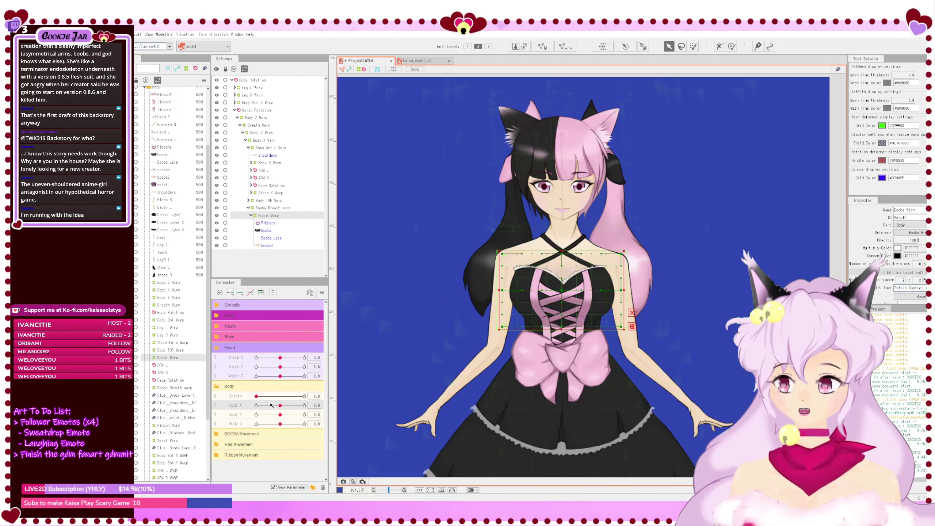
click(240, 293)
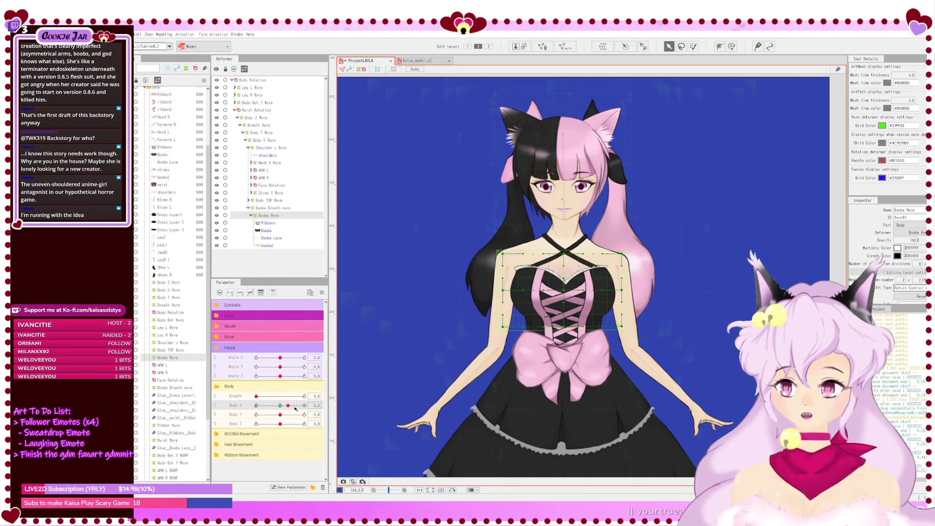
Step: Try moving the centre control point of Booba Warp slightly to the right at Body X 10
click(568, 291)
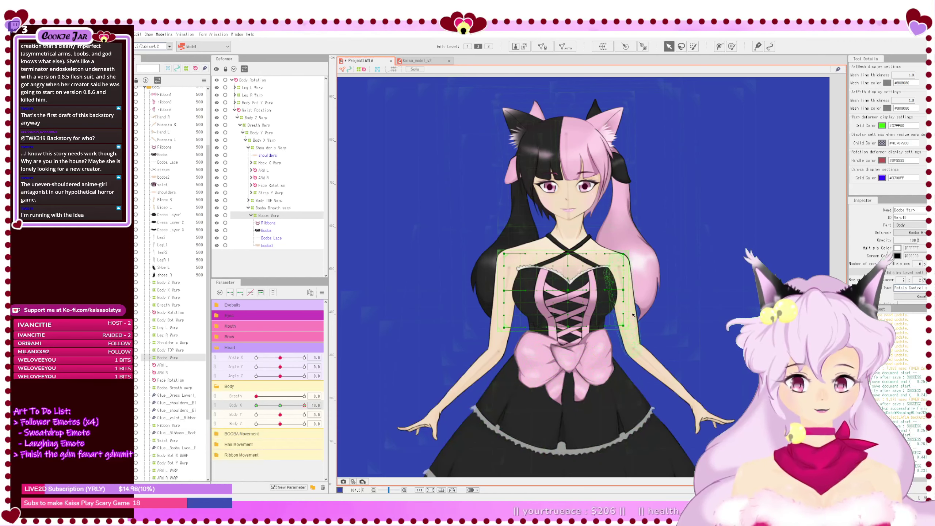
drag(574, 291, 578, 292)
key(ctrl+z)
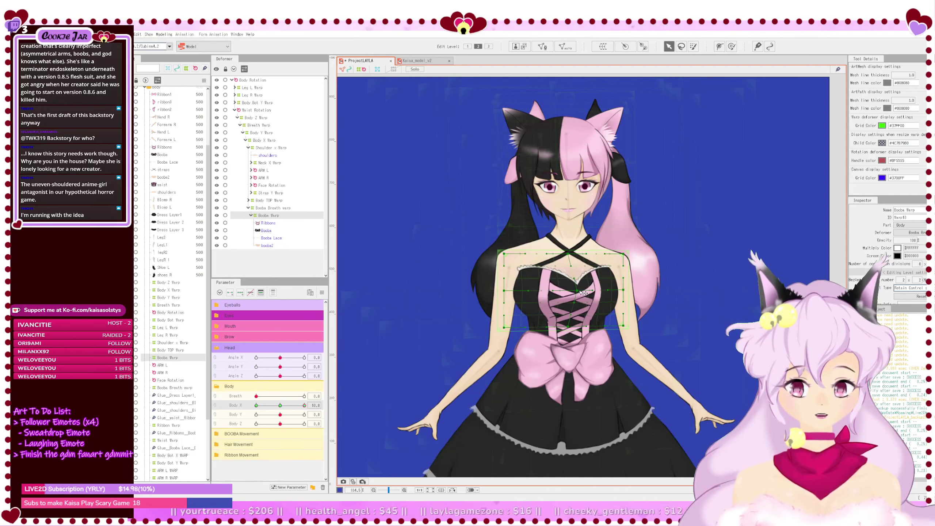
Step: Shift the centre control point of Booba Warp a little to the right at Body X 10
scroll(582, 294, up, 3)
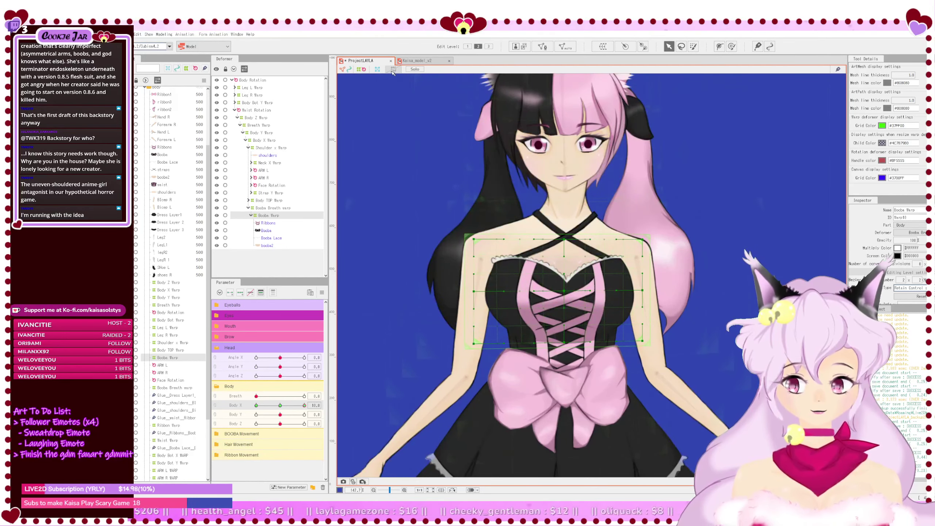
drag(565, 297, 576, 294)
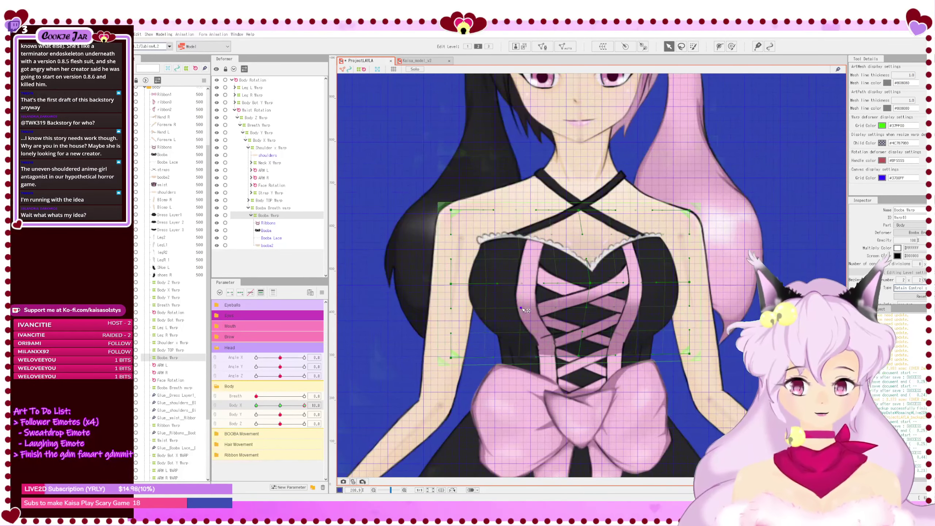
click(394, 69)
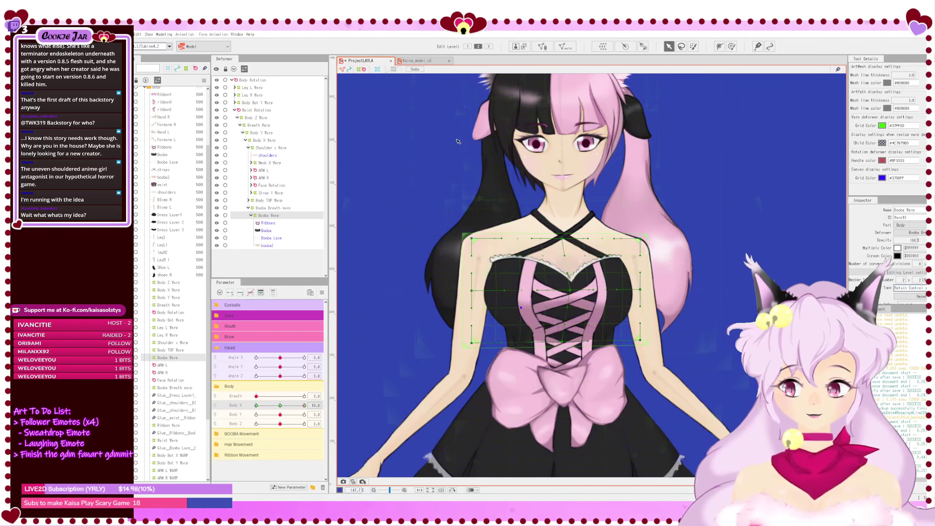
scroll(540, 328, up, 3)
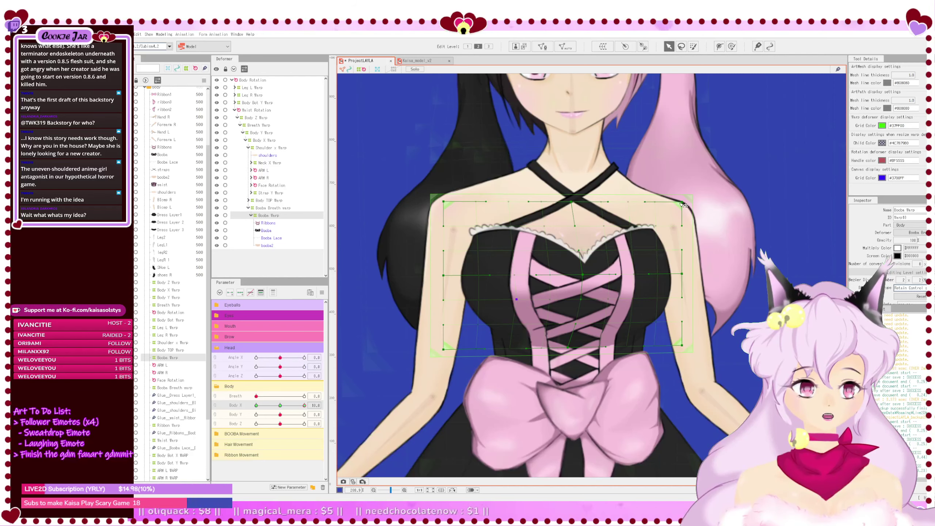
drag(678, 204, 674, 203)
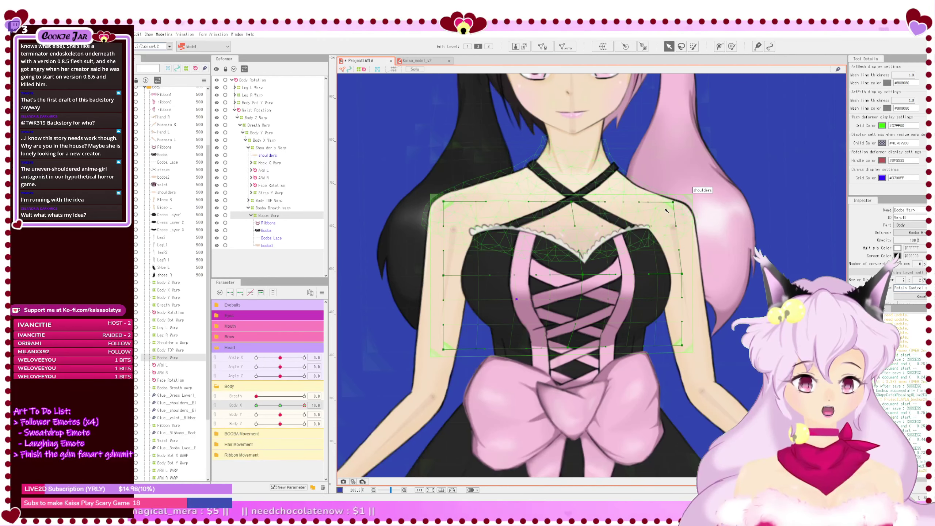
key(ctrl+z)
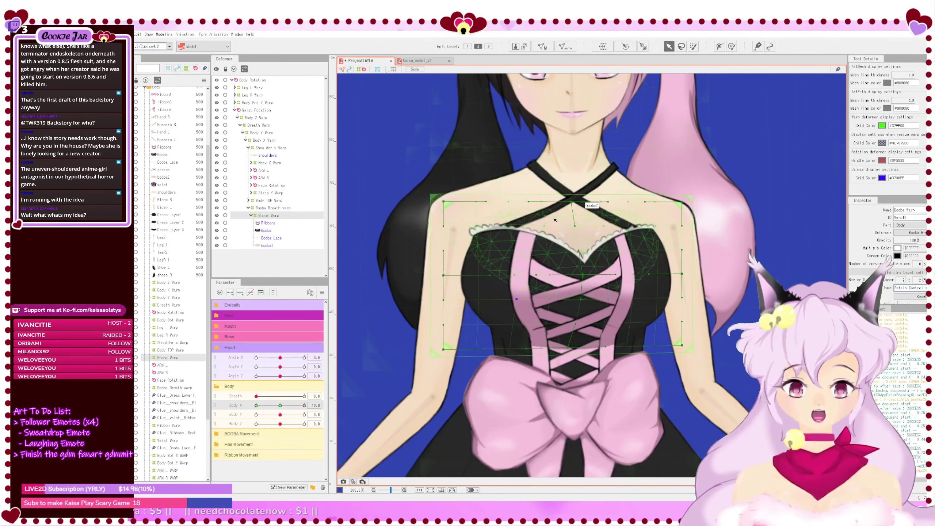
Step: Nudge the Booba Warp control points to the right at Body X 10, in progressively smaller groups of upper rows
click(270, 217)
drag(413, 174, 725, 341)
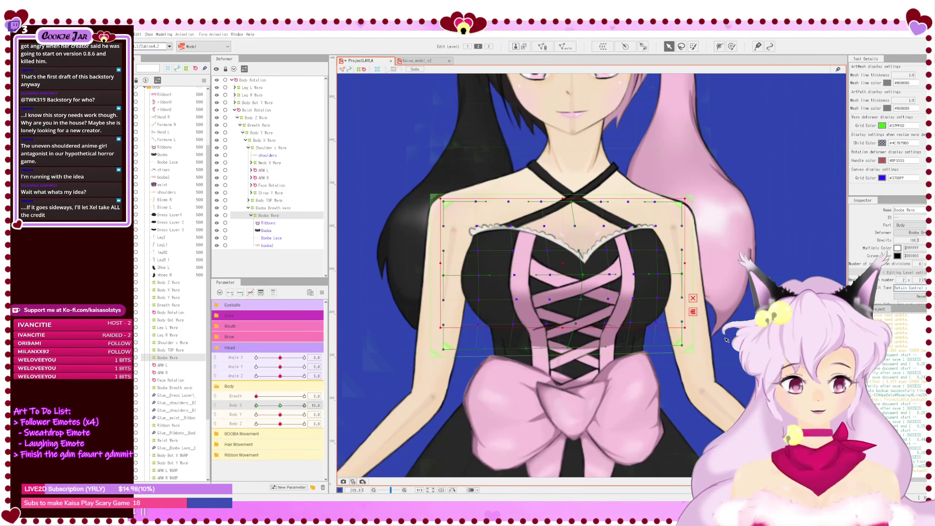
key(Right)
key(Right)
key(Right)
drag(428, 172, 718, 313)
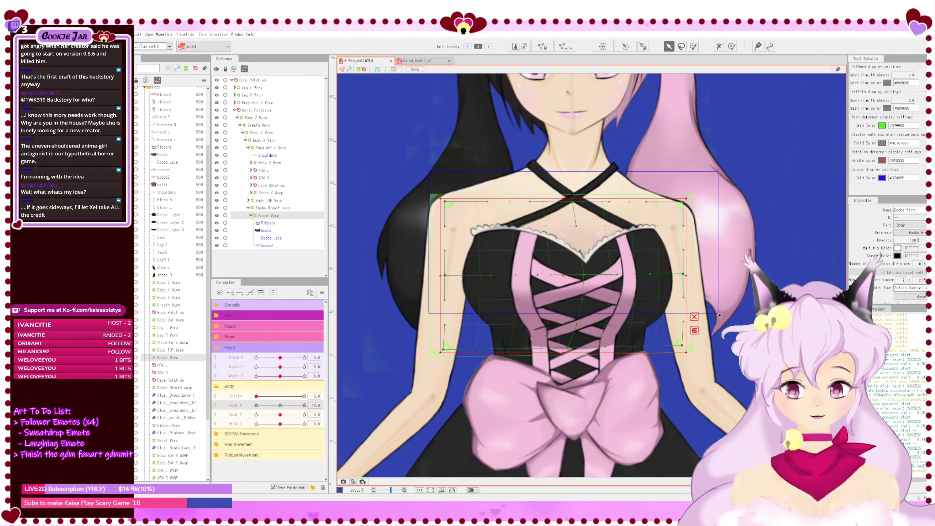
key(Right)
key(Right)
key(Right)
drag(429, 173, 724, 293)
key(Right)
key(Right)
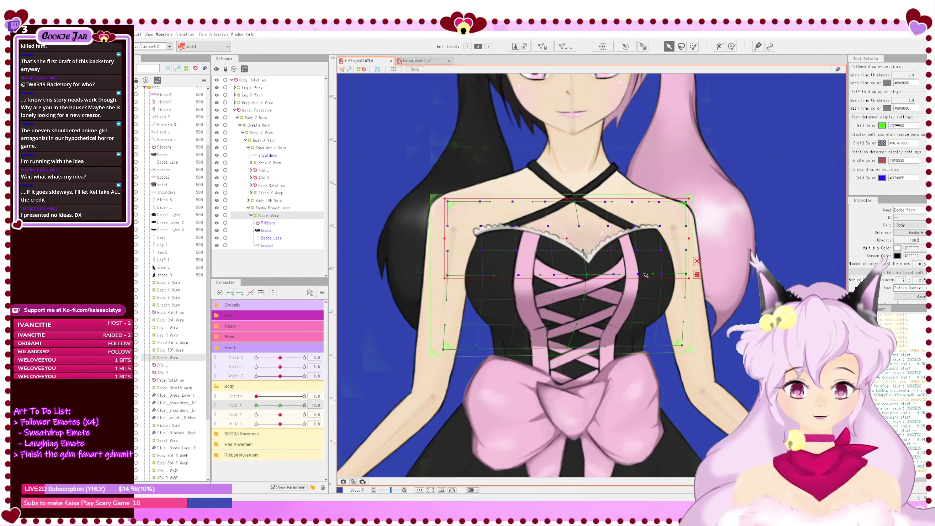
drag(427, 184, 722, 269)
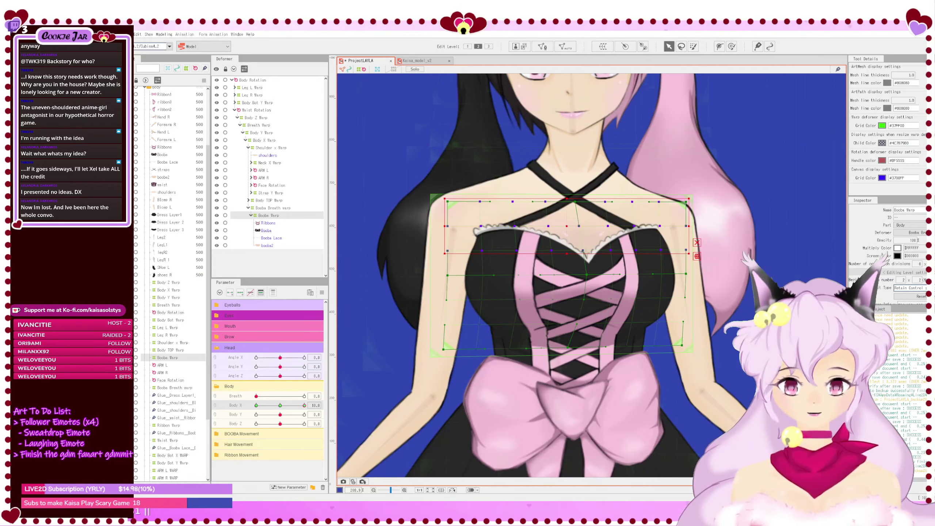
Step: Fine-tune the inner and lower-centre control points of Booba Warp slightly to the left at Body X 10
scroll(646, 352, down, 3)
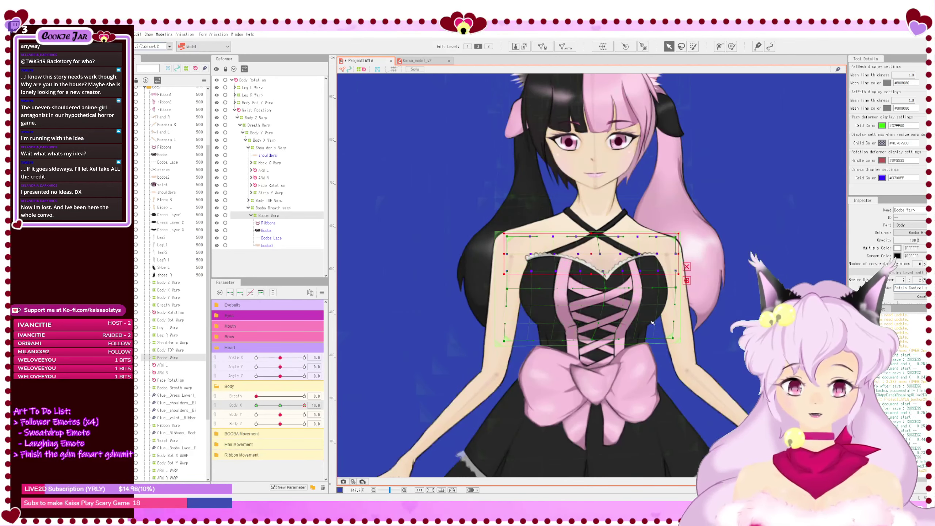
scroll(645, 353, up, 3)
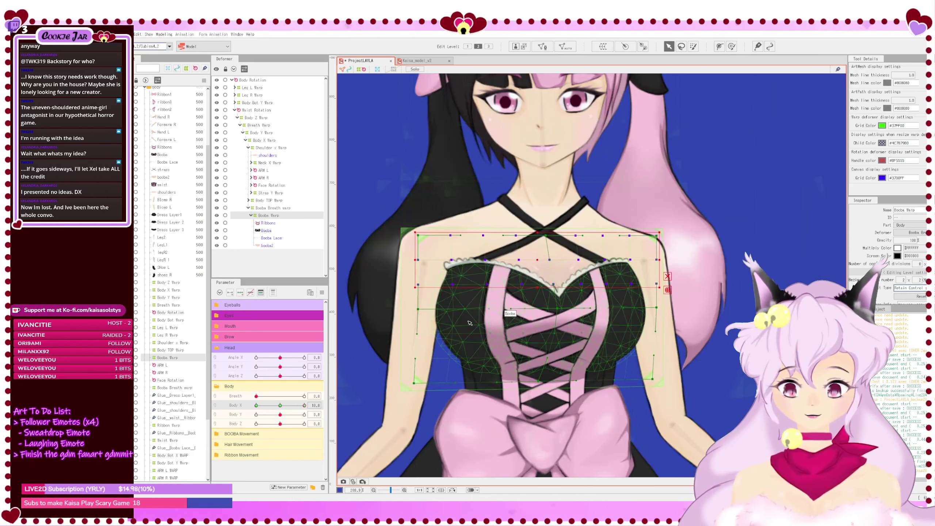
click(489, 335)
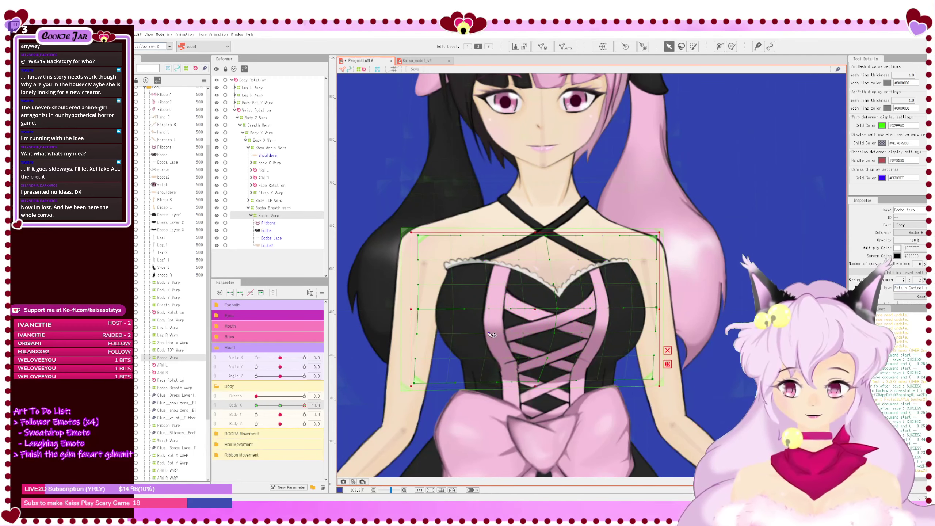
drag(524, 334, 521, 334)
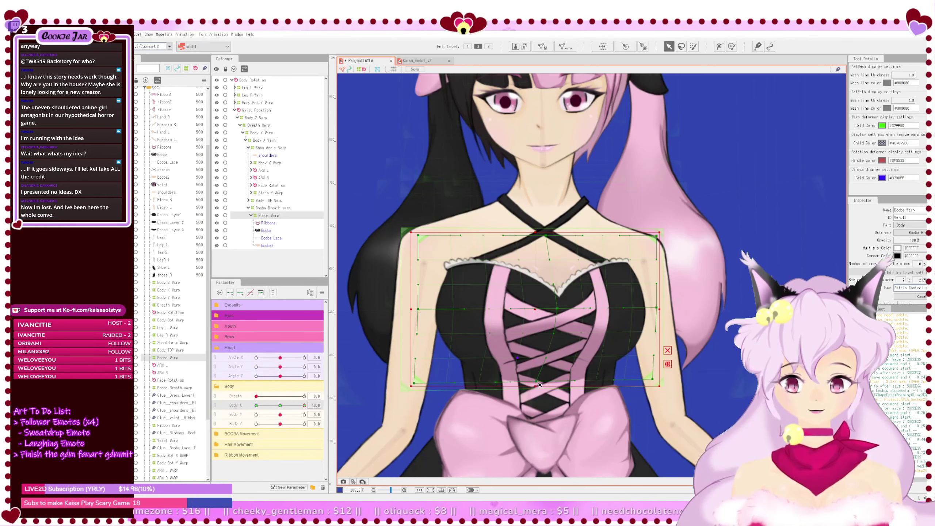
drag(539, 382, 537, 382)
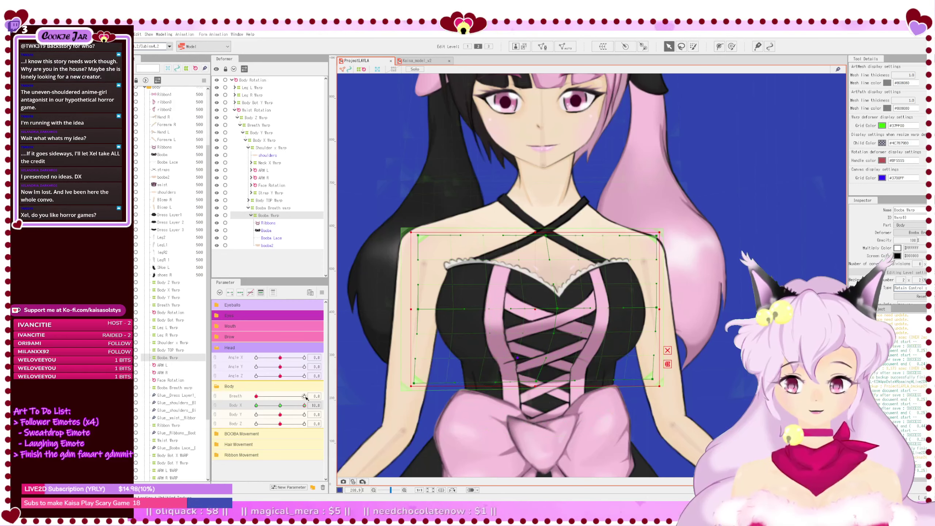
Step: Check the chest shape at Body X 10, hiding and showing the Booba mesh for comparison
drag(305, 407, 361, 406)
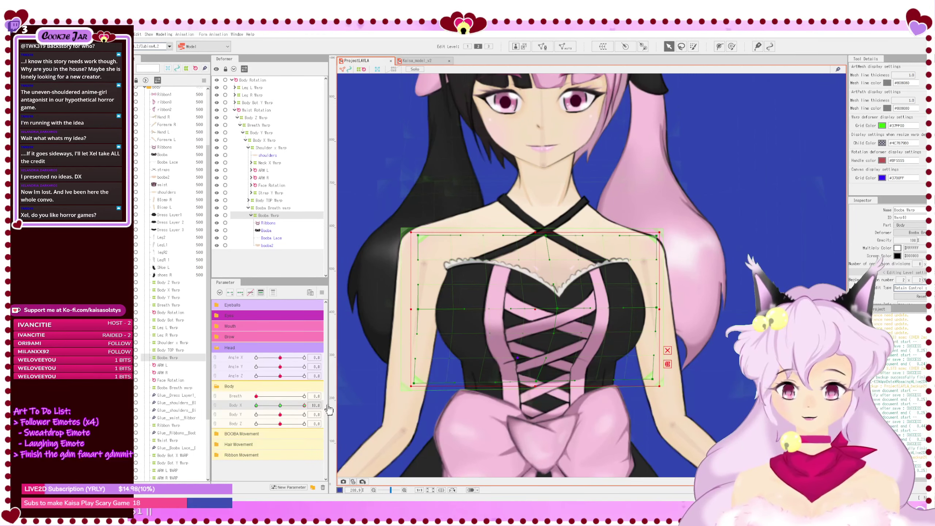
click(216, 230)
click(217, 231)
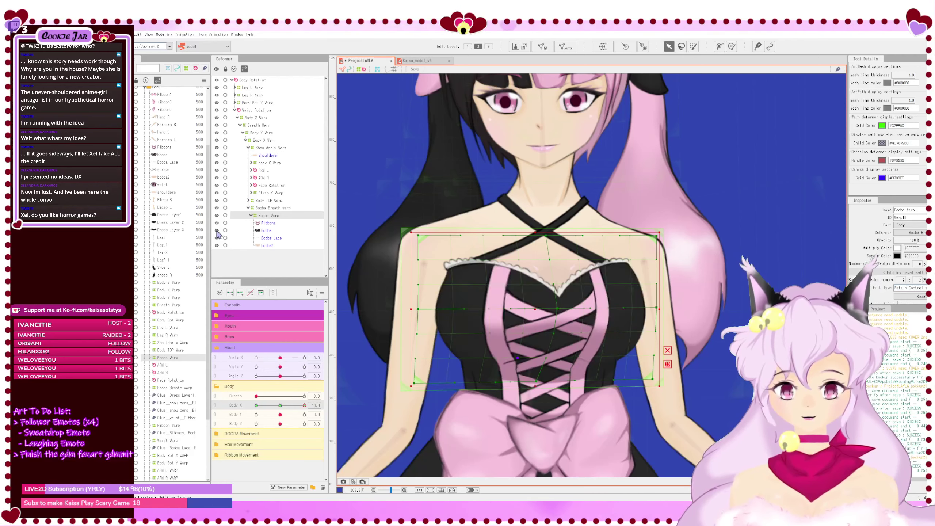
click(216, 230)
click(216, 231)
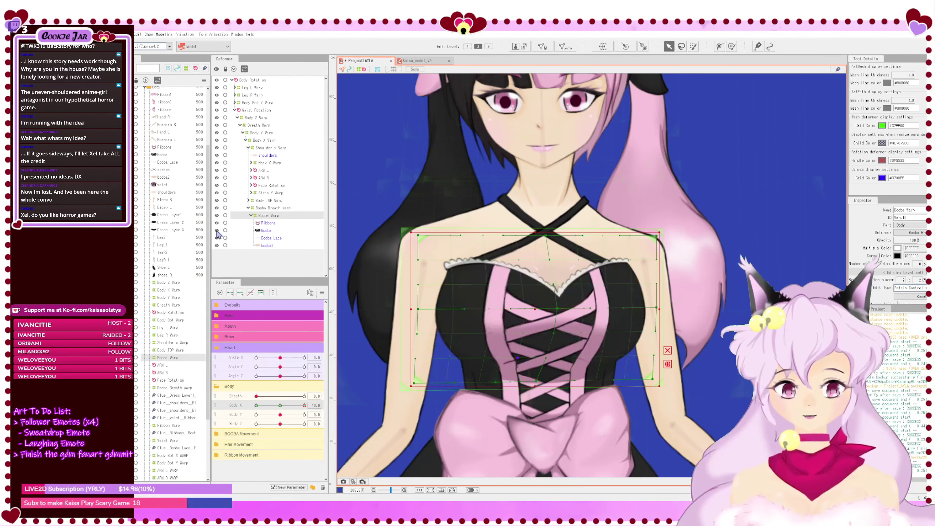
Step: Examine the Booba and Booba Lace meshes and the dress below them at Body X 0
mouse_move(304, 406)
mouse_down()
mouse_move(256, 406)
mouse_move(298, 405)
mouse_up()
click(305, 405)
click(281, 405)
click(265, 231)
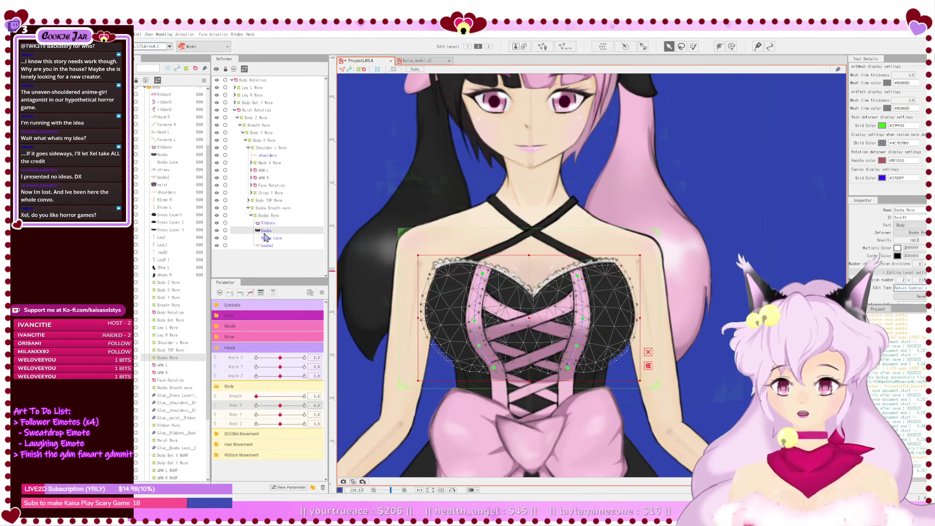
click(265, 239)
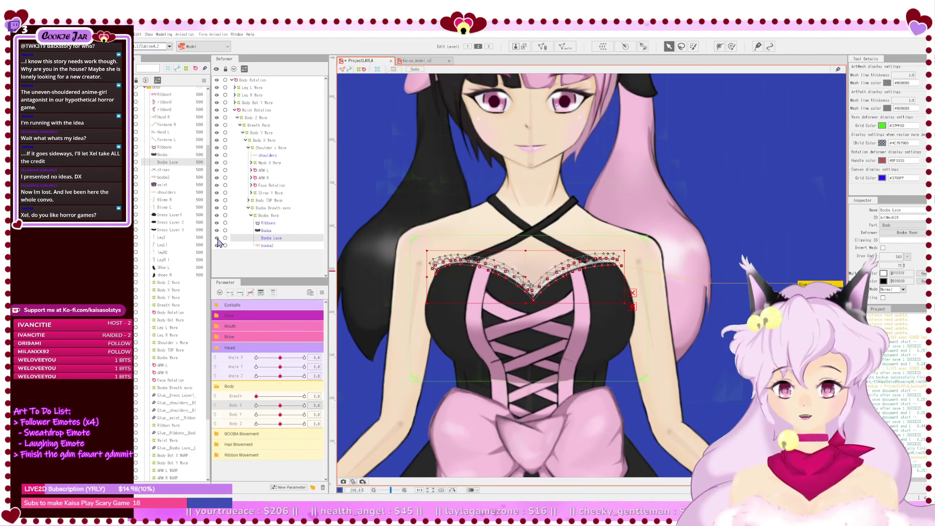
drag(501, 425, 485, 252)
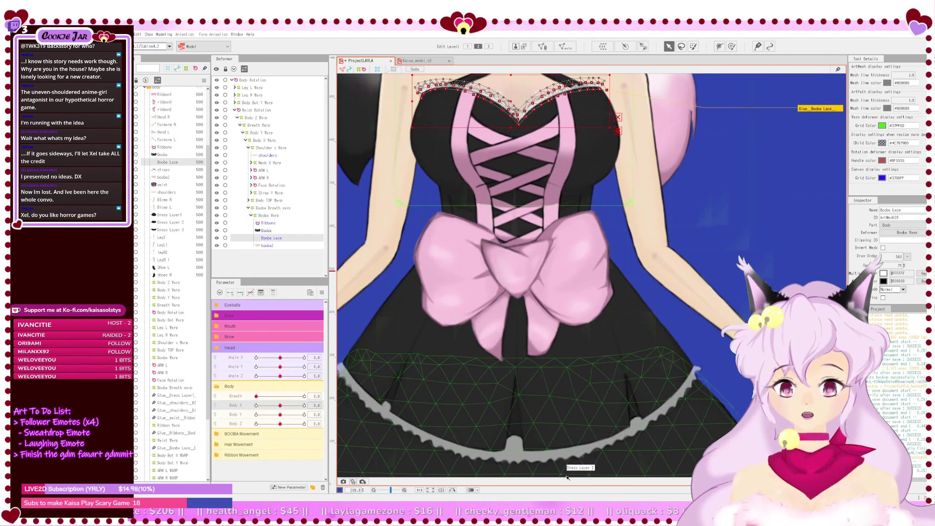
drag(449, 213, 487, 390)
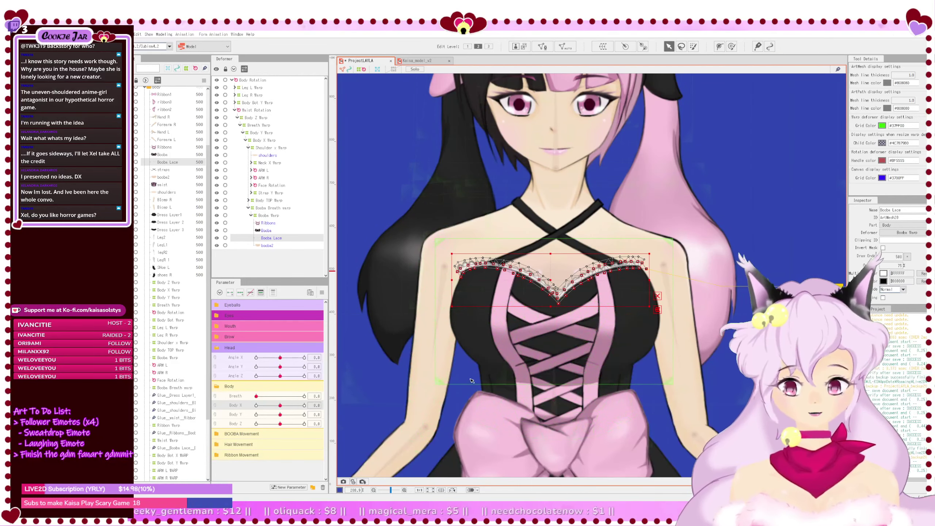
Step: Return Body X to 10, reselect Booba Warp and save the project
drag(281, 405, 385, 412)
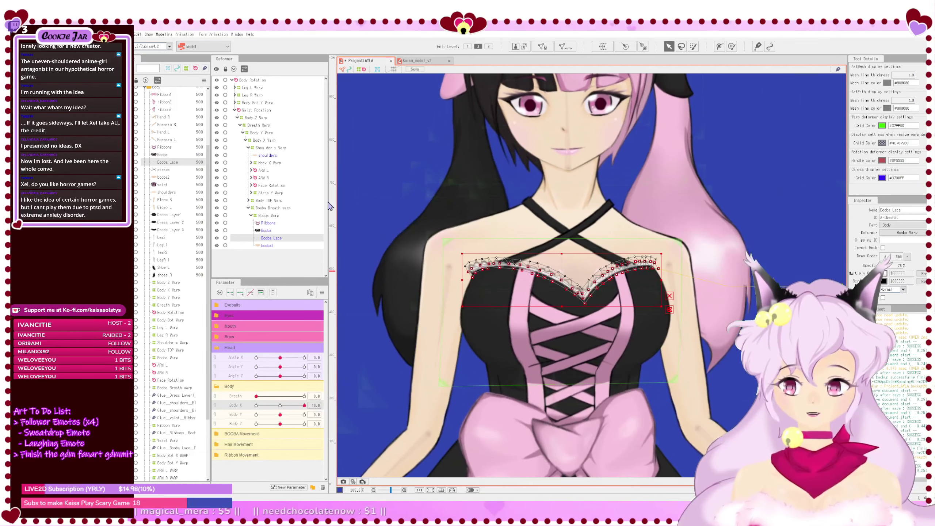
click(269, 216)
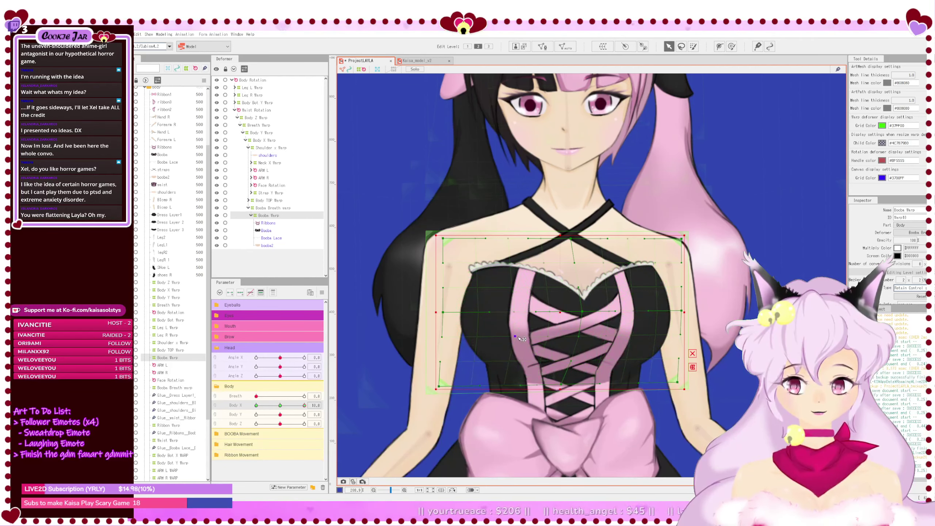
key(ctrl+s)
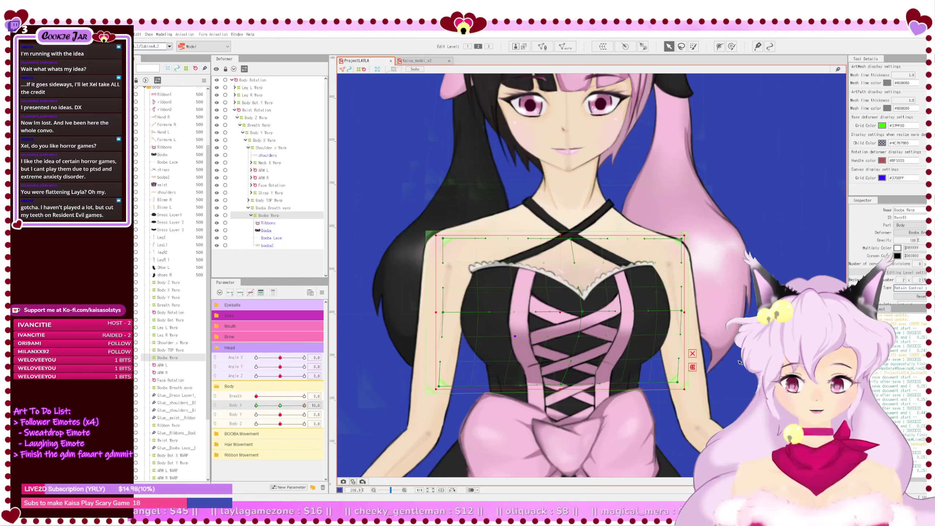
Step: Preview the head turn at Angle X 30 combined with Body X 10, and reset Angle X to 0
drag(558, 167, 558, 217)
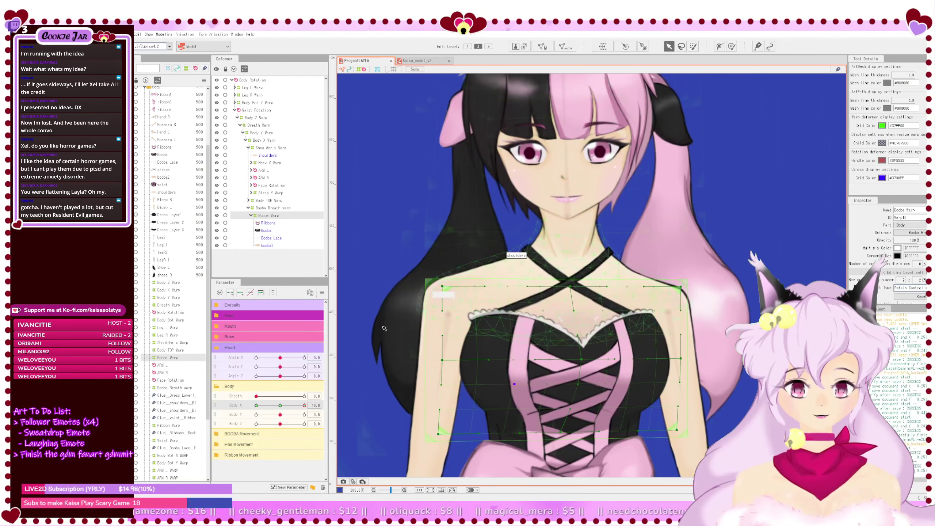
drag(281, 357, 325, 364)
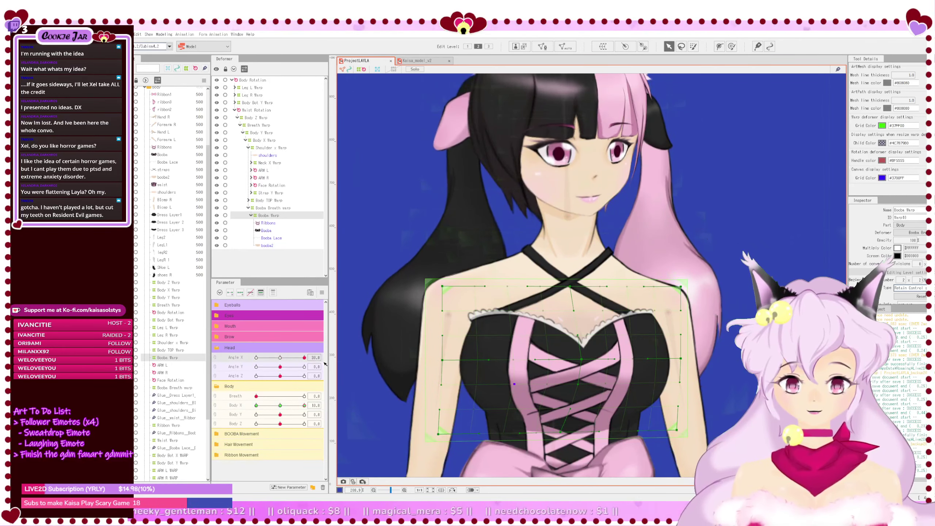
scroll(510, 333, down, 3)
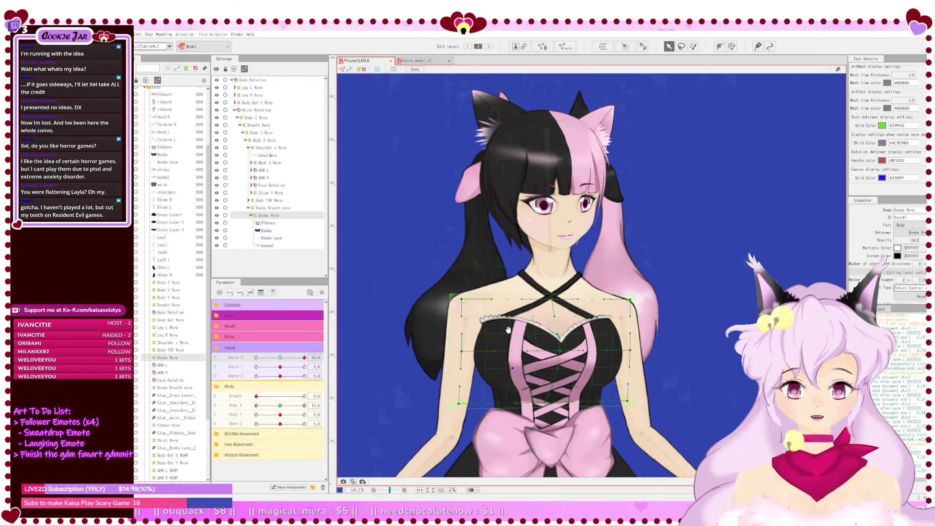
drag(509, 330, 518, 332)
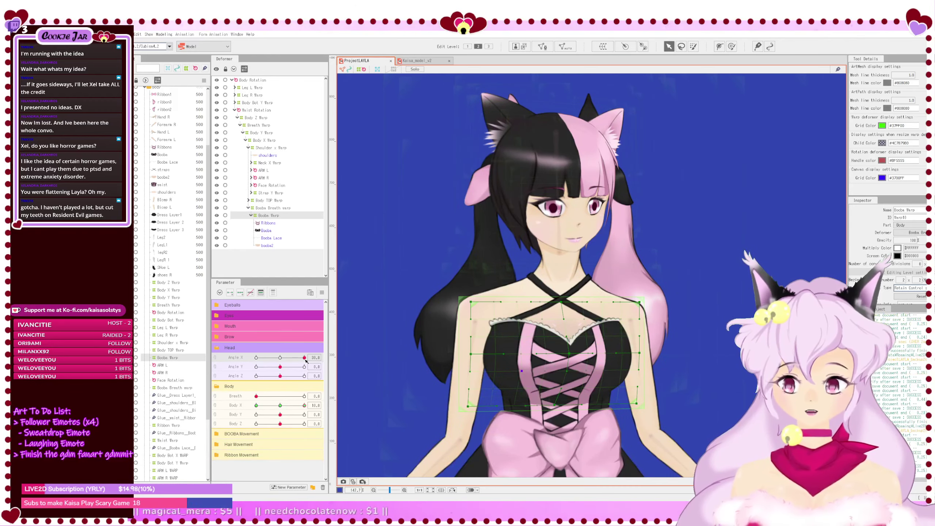
drag(305, 358, 285, 370)
click(281, 359)
click(215, 359)
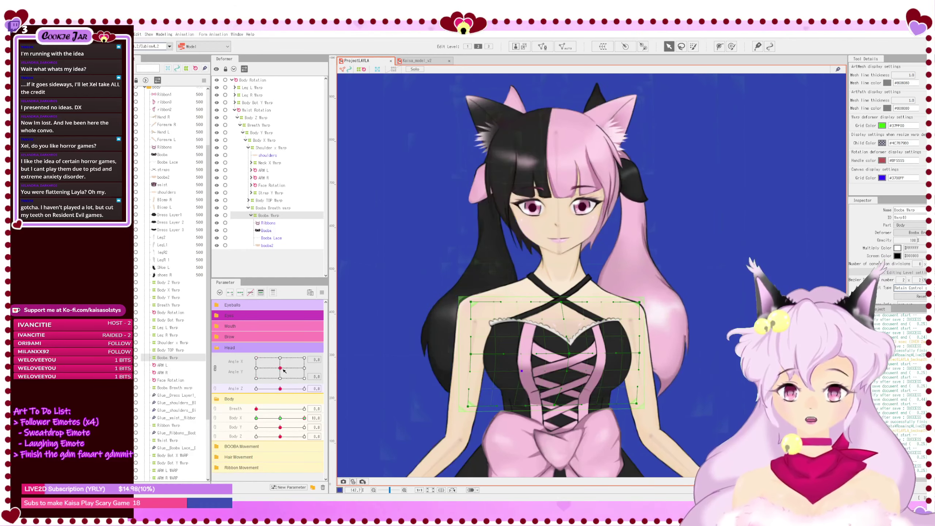
click(215, 368)
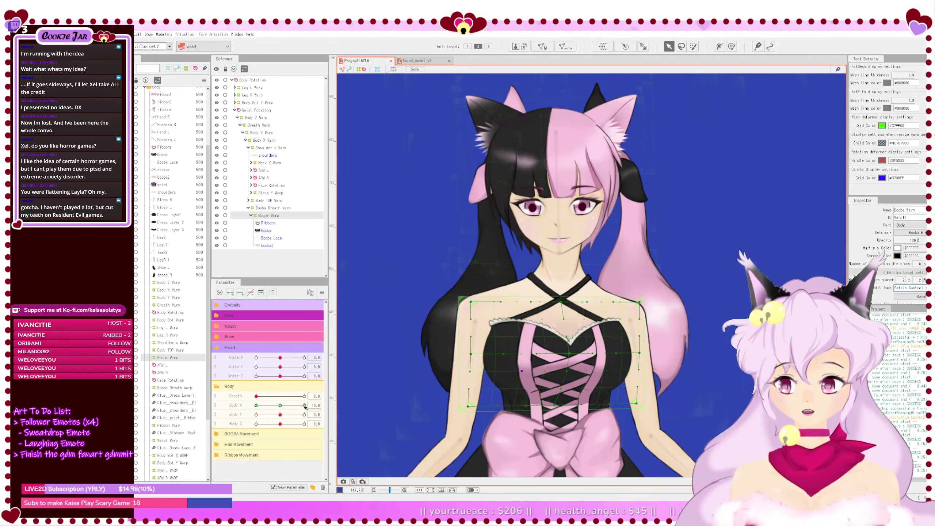
Step: Set Body X to -10 and move the centre control point of Booba Warp slightly to the left
drag(305, 406, 240, 402)
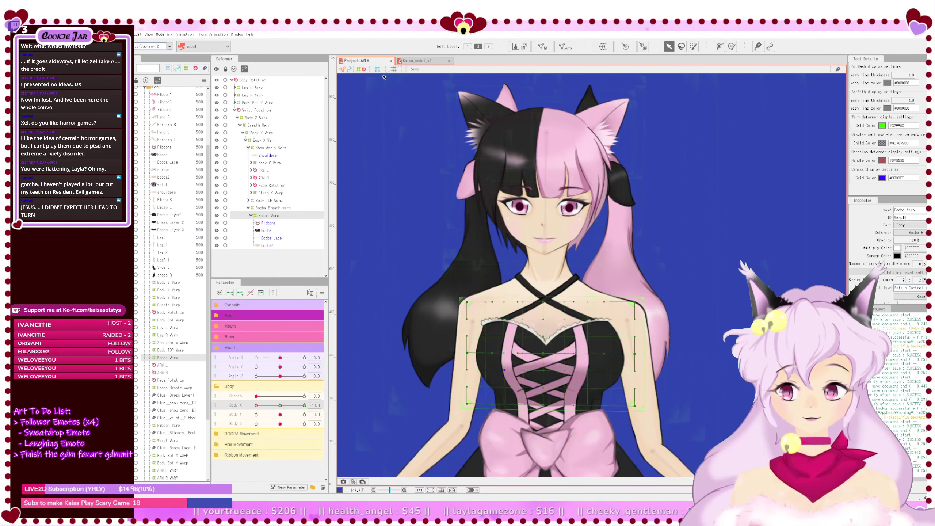
scroll(527, 302, up, 2)
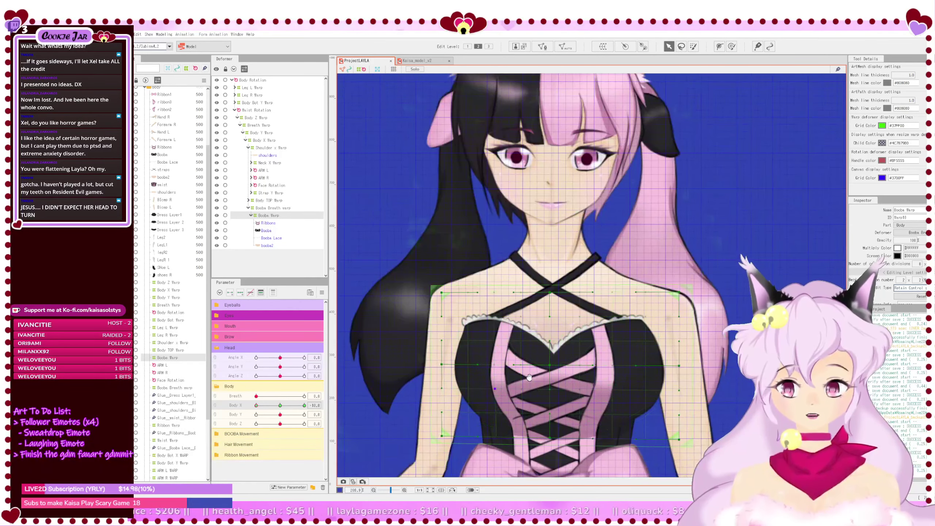
drag(528, 378, 534, 326)
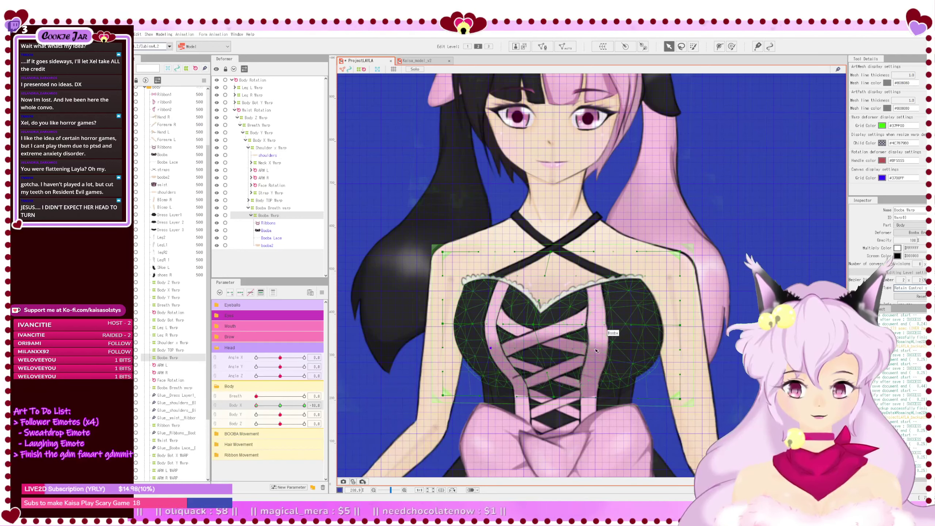
click(395, 72)
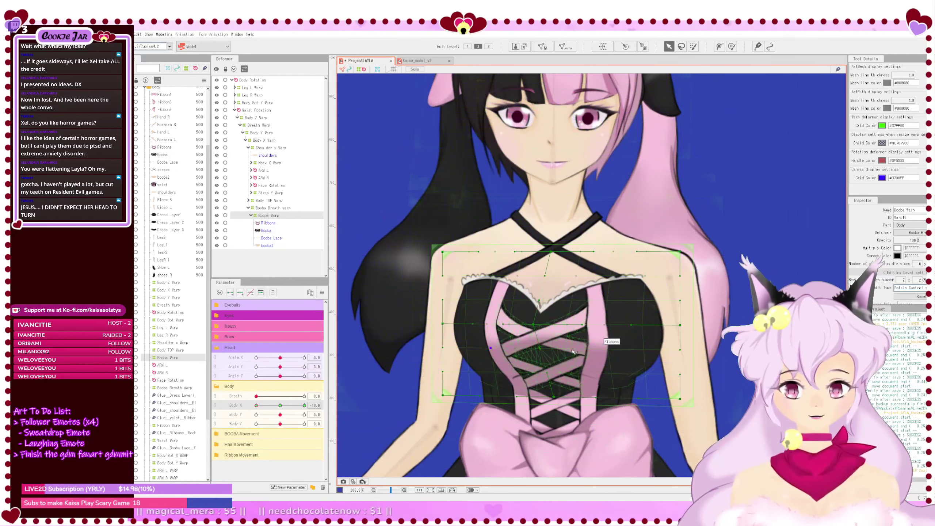
Step: Fine-tune the control points just beside the centre of Booba Warp slightly leftward at Body X -10 and save the project
drag(607, 351, 605, 351)
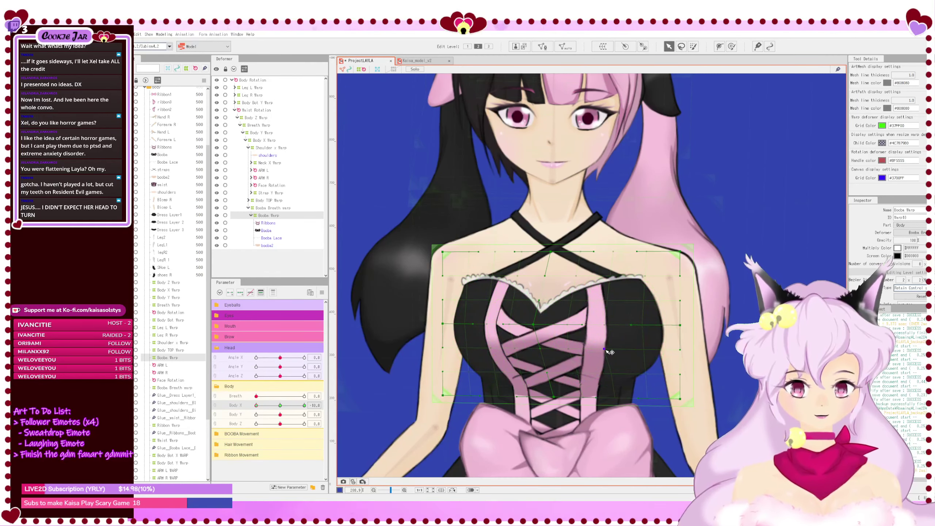
click(602, 325)
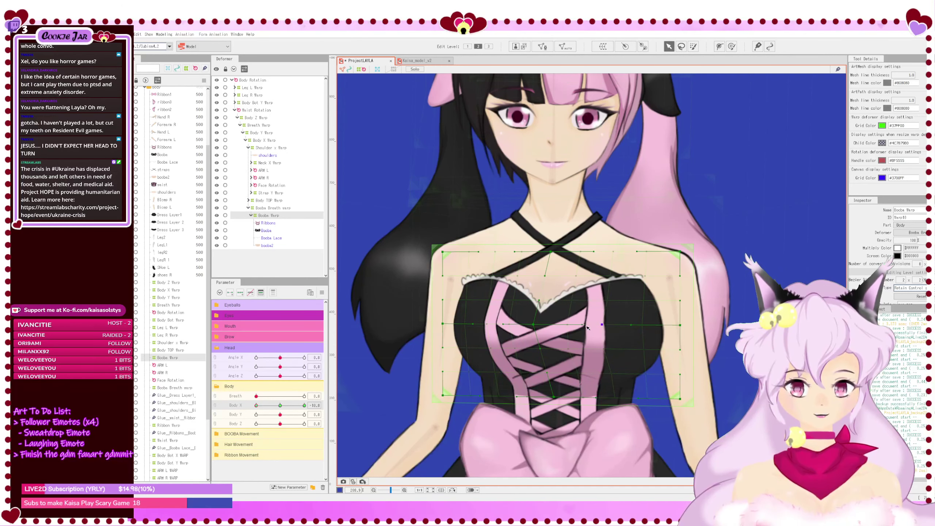
scroll(590, 327, up, 2)
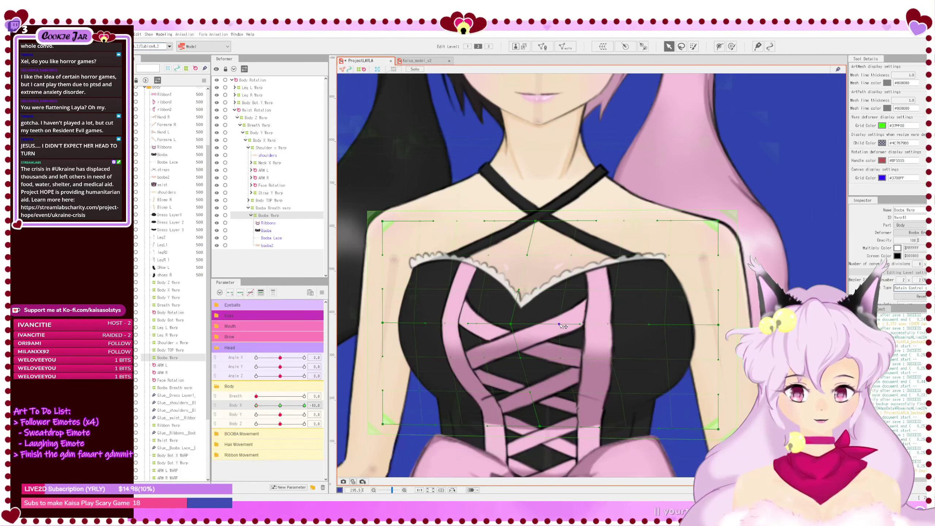
drag(560, 325, 560, 324)
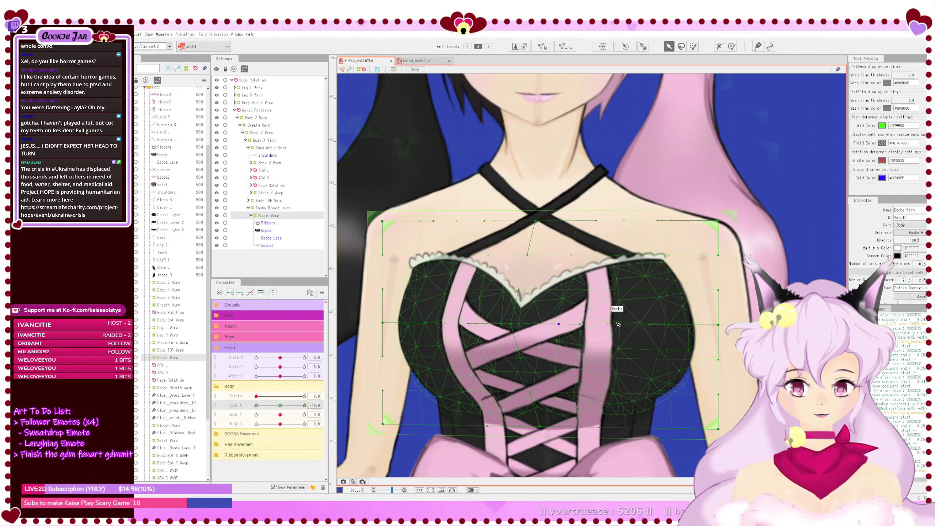
drag(568, 291, 555, 290)
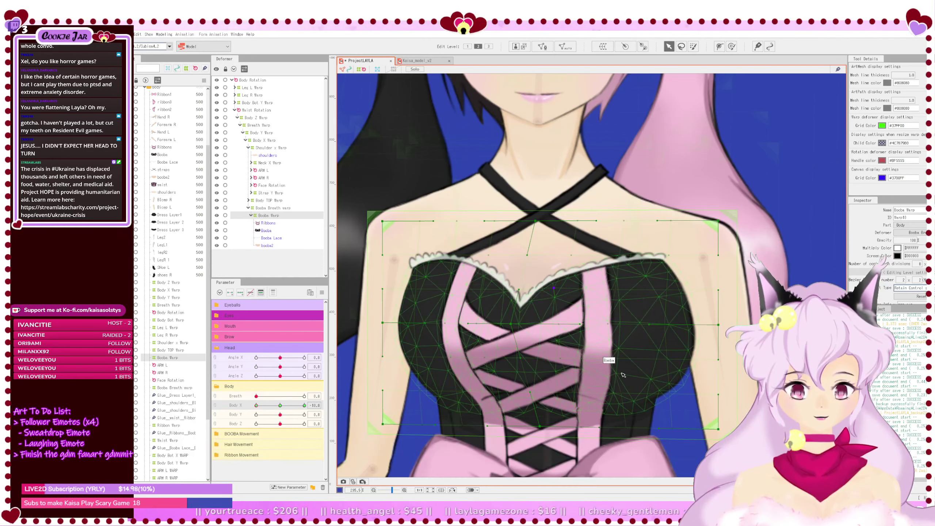
scroll(620, 401, down, 2)
drag(620, 400, 610, 370)
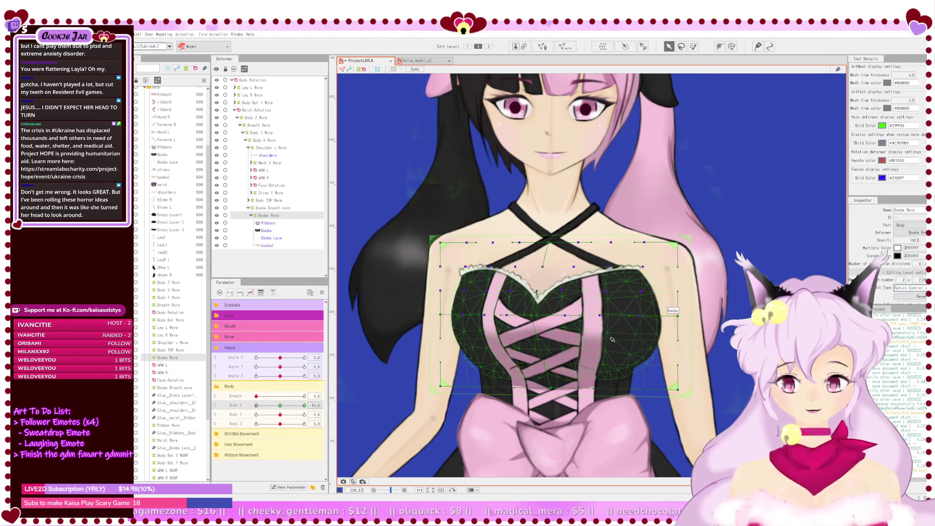
click(383, 387)
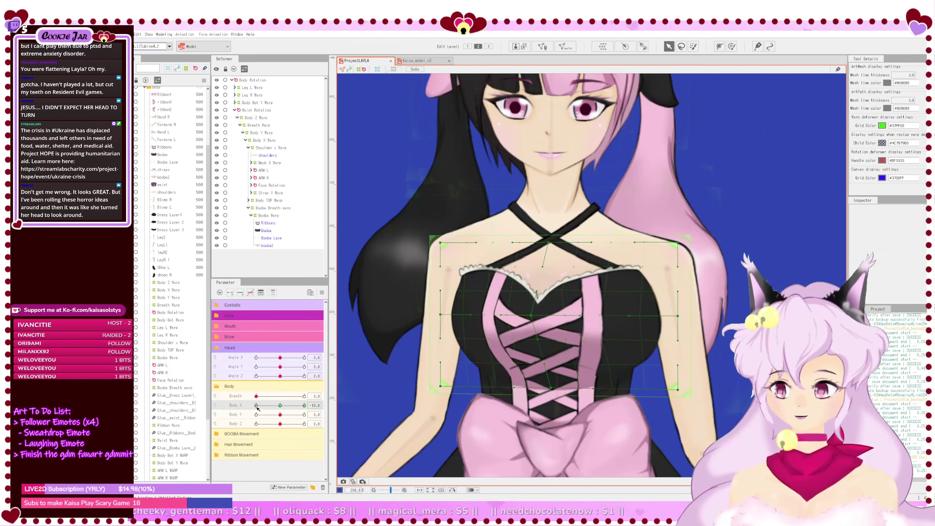
Step: Compare the chest shape at Body X 10 and Body X -10
drag(257, 406, 341, 416)
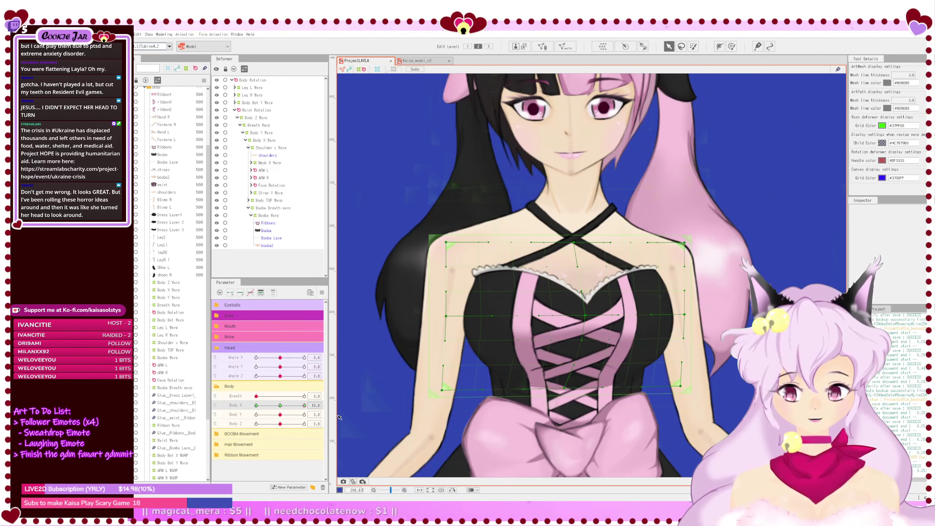
mouse_move(305, 405)
mouse_down()
mouse_move(223, 406)
mouse_move(310, 412)
mouse_up()
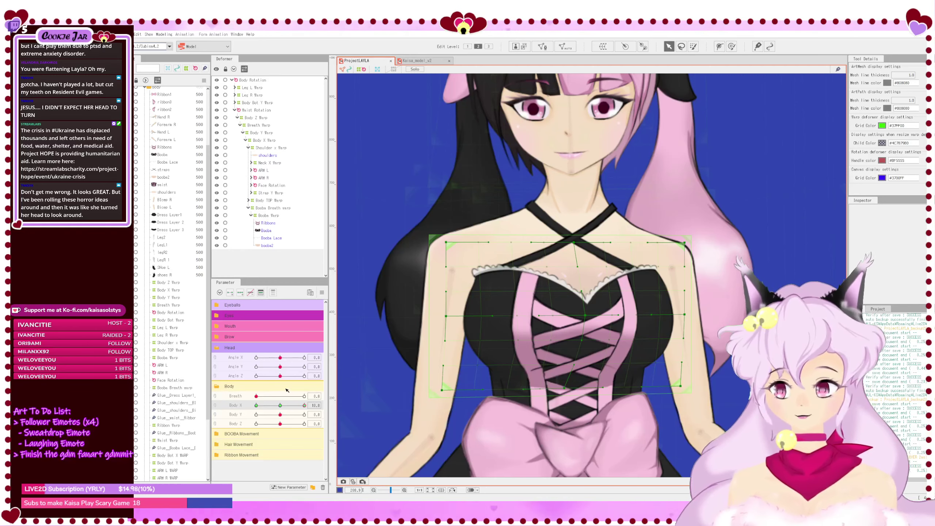
drag(306, 406, 256, 406)
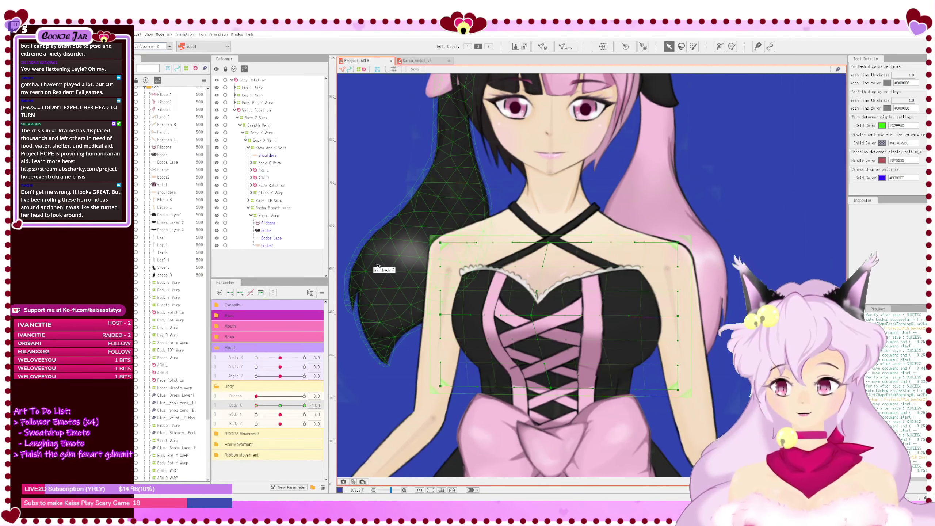
Step: Nudge the upper rows of Booba Warp's control points left at Body X -10 and compare the pose with Body X 10
drag(425, 221, 707, 375)
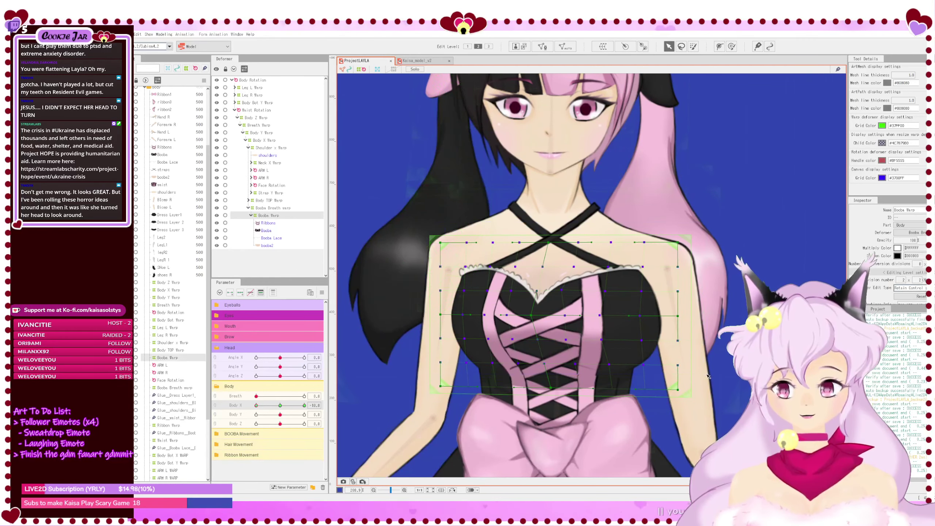
key(Left)
key(Left)
key(Left)
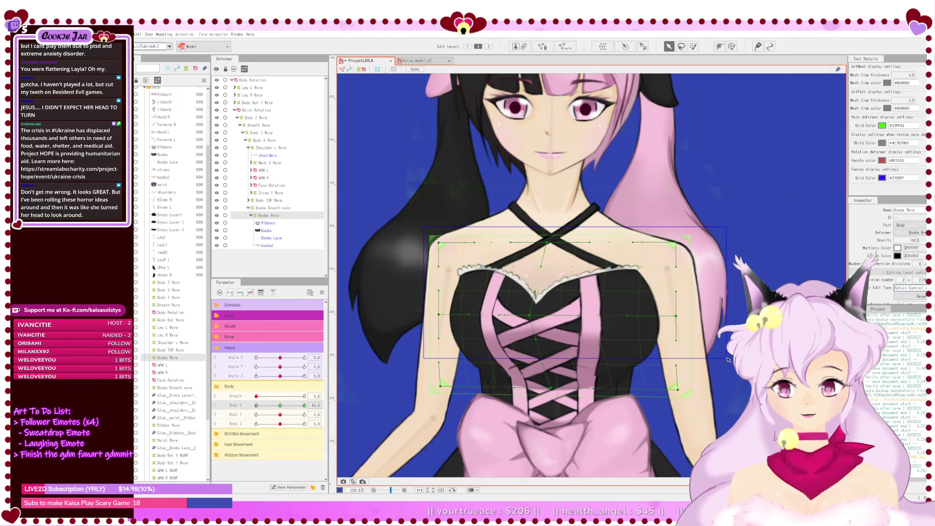
drag(421, 217, 722, 331)
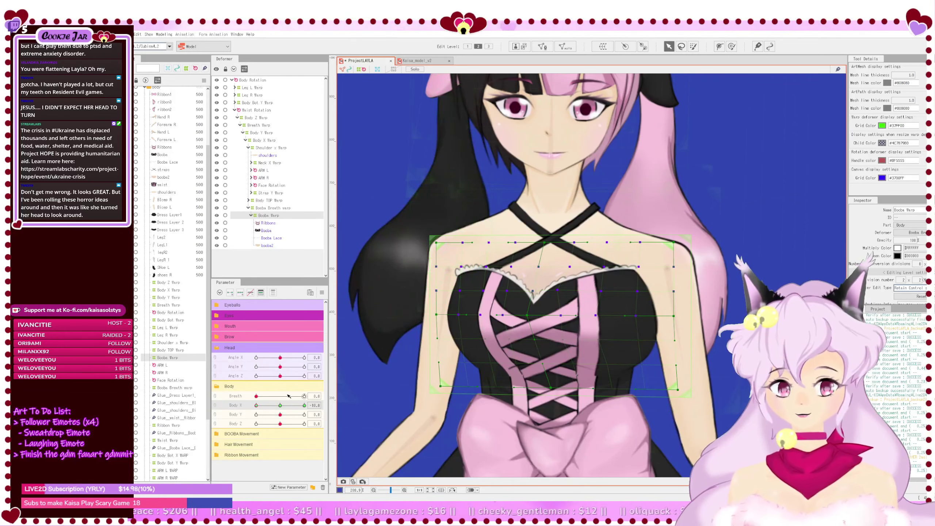
drag(257, 406, 307, 406)
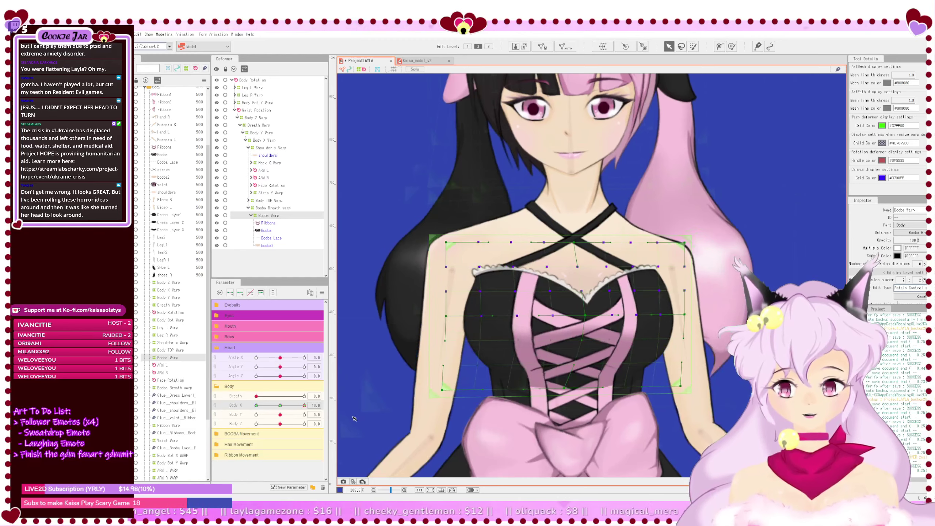
click(256, 405)
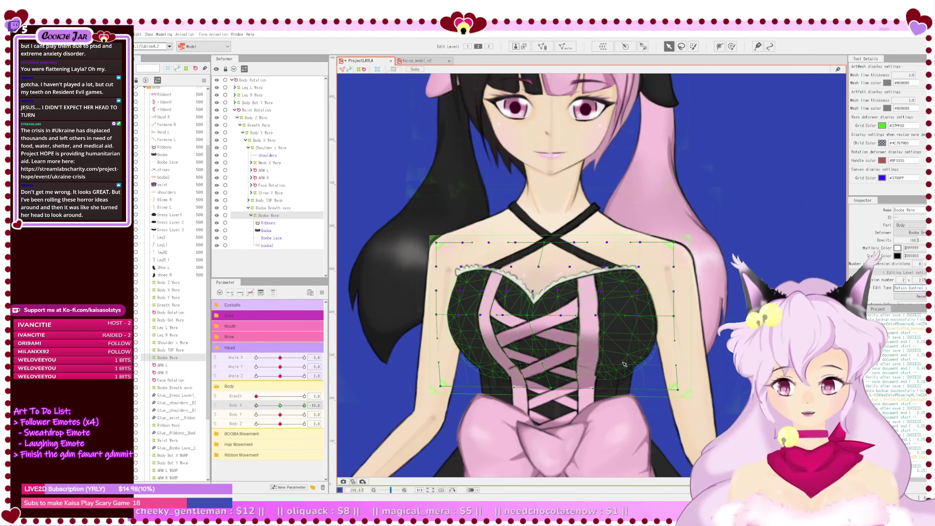
Step: Move the control points in the lower middle of Booba Warp slightly to the right at Body X -10
drag(528, 322, 532, 342)
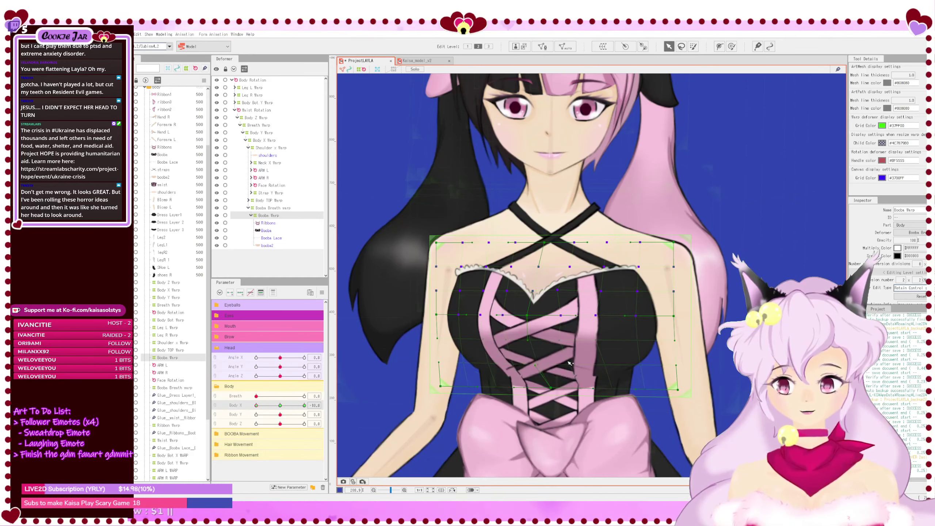
click(564, 341)
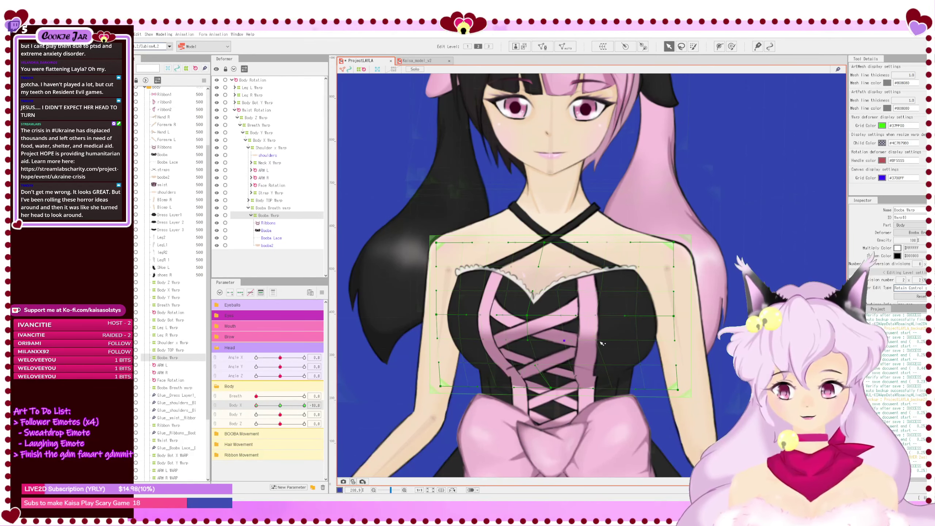
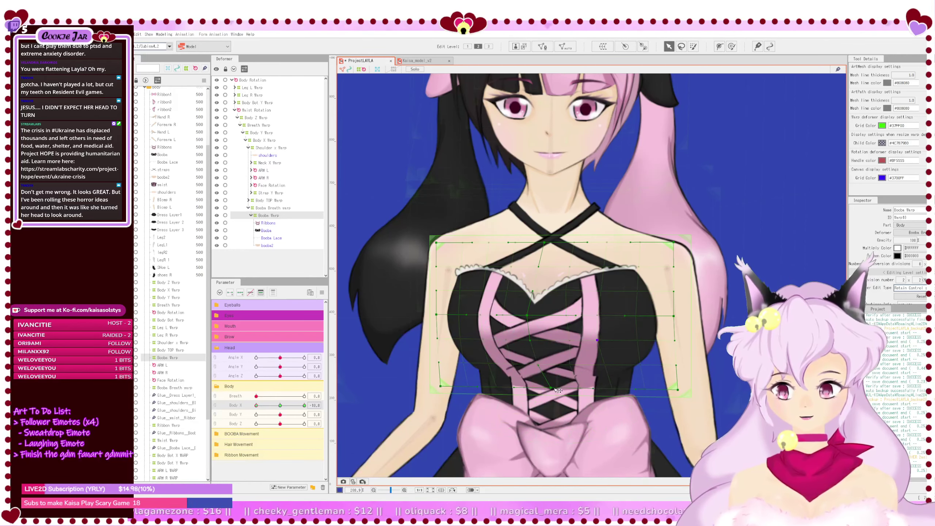
drag(551, 388, 560, 391)
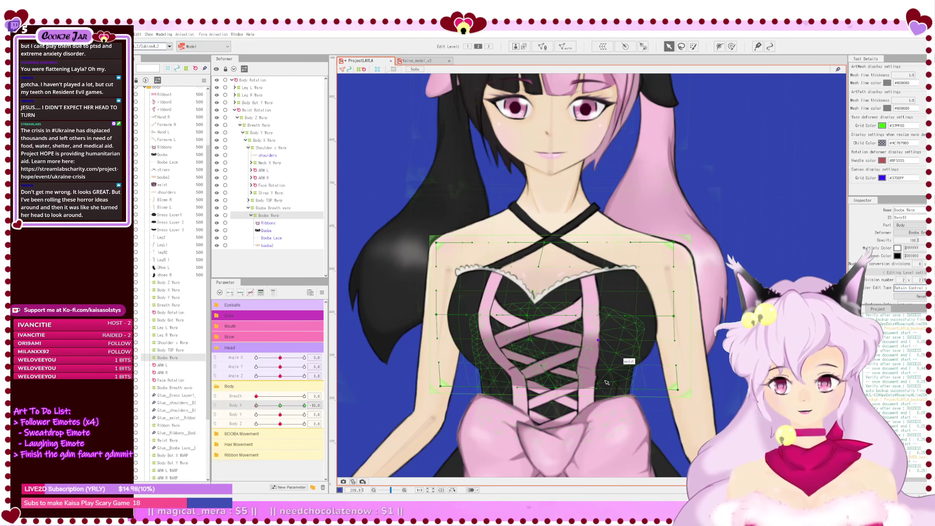
scroll(579, 378, up, 3)
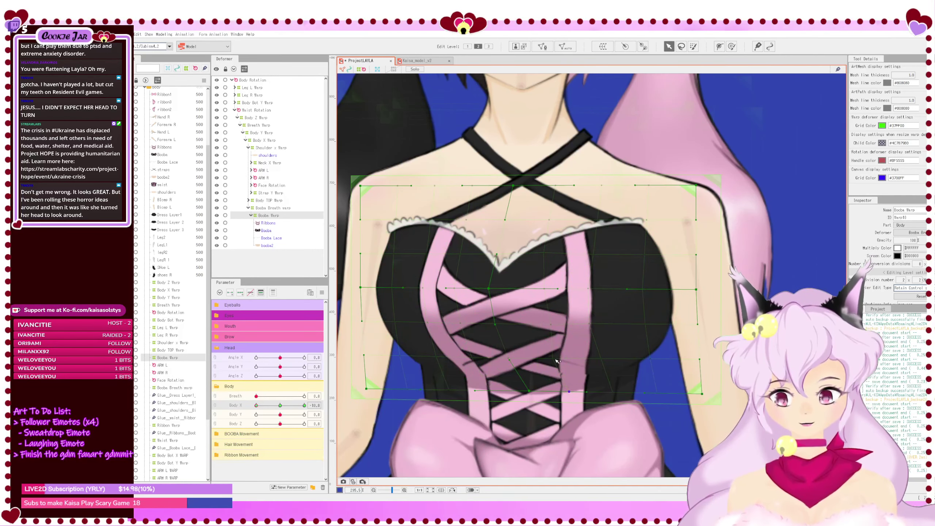
drag(556, 359, 560, 360)
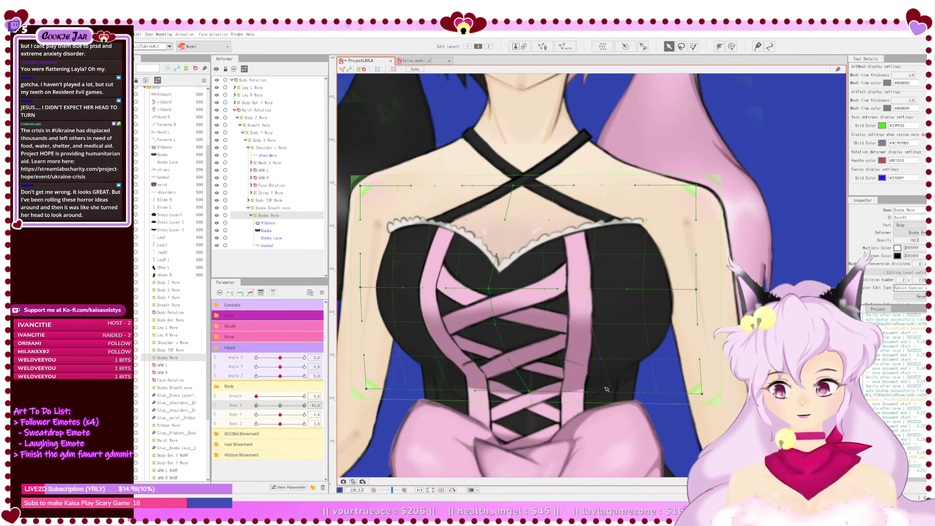
Step: Save the project and preview the full body while sweeping Body X away from -10
scroll(595, 393, down, 3)
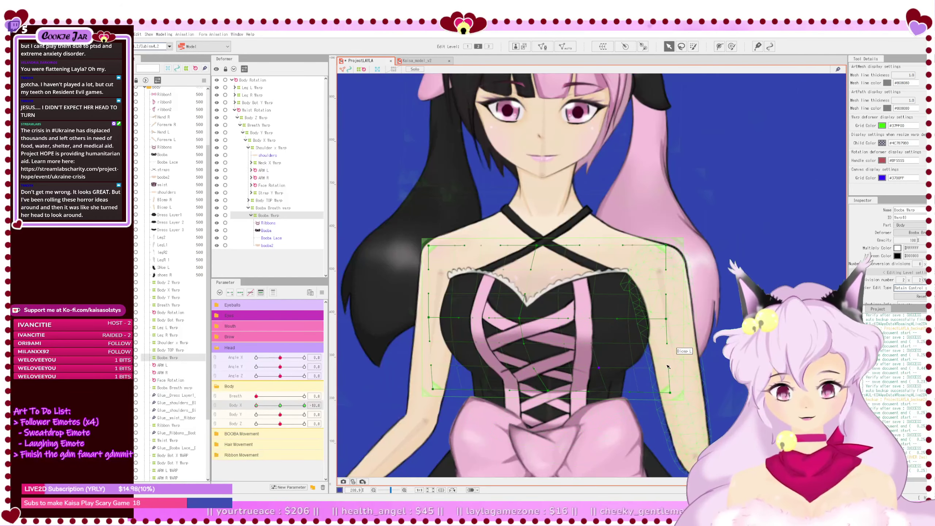
click(668, 367)
key(ctrl+s)
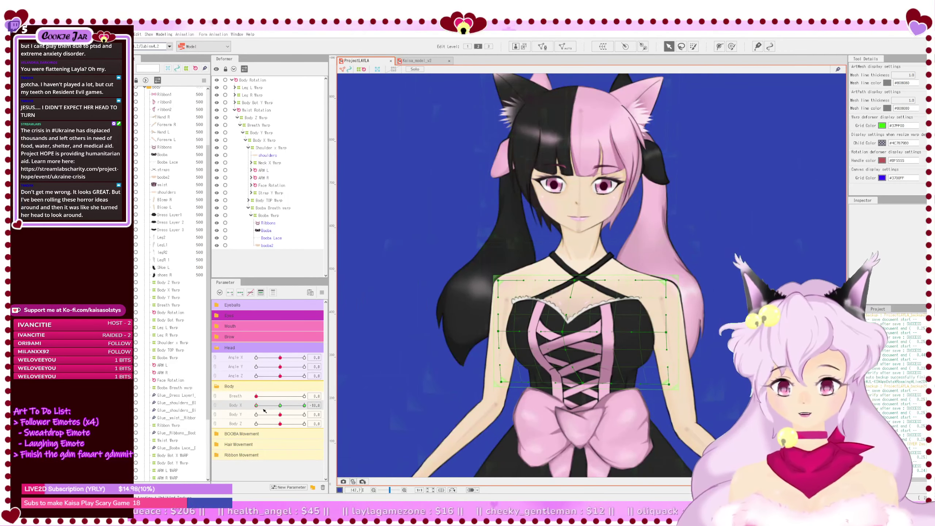
drag(256, 405, 305, 405)
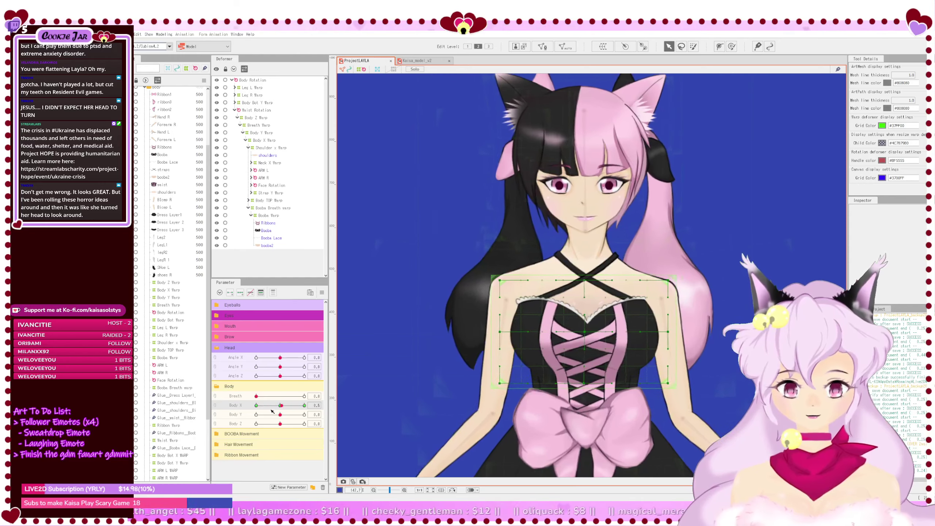
Step: Select Waist Warp under Body TOP Warp and try nudging its upper control points left at Body X -10
click(276, 217)
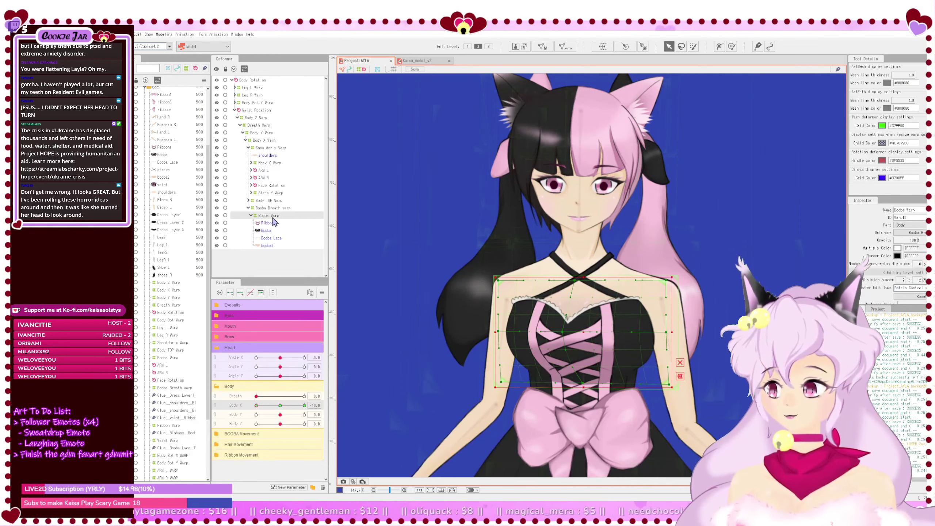
click(250, 216)
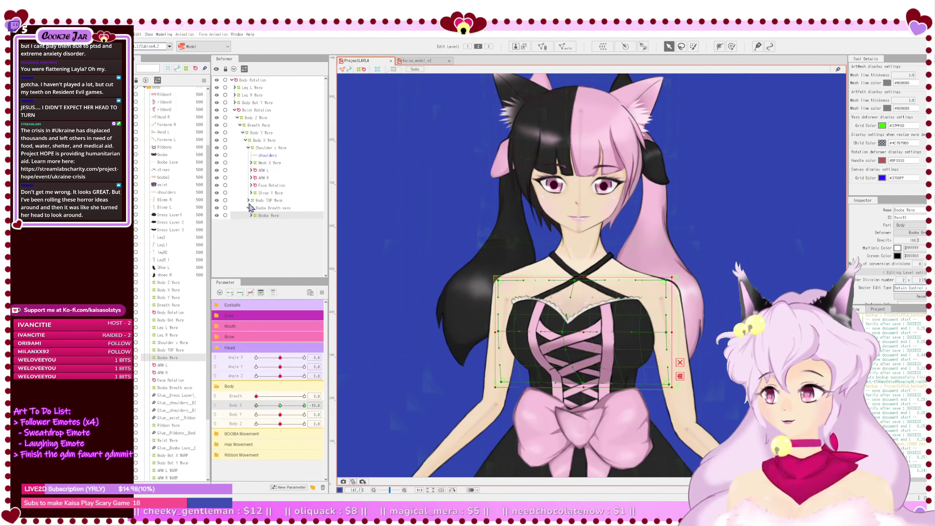
click(248, 200)
click(279, 223)
click(275, 216)
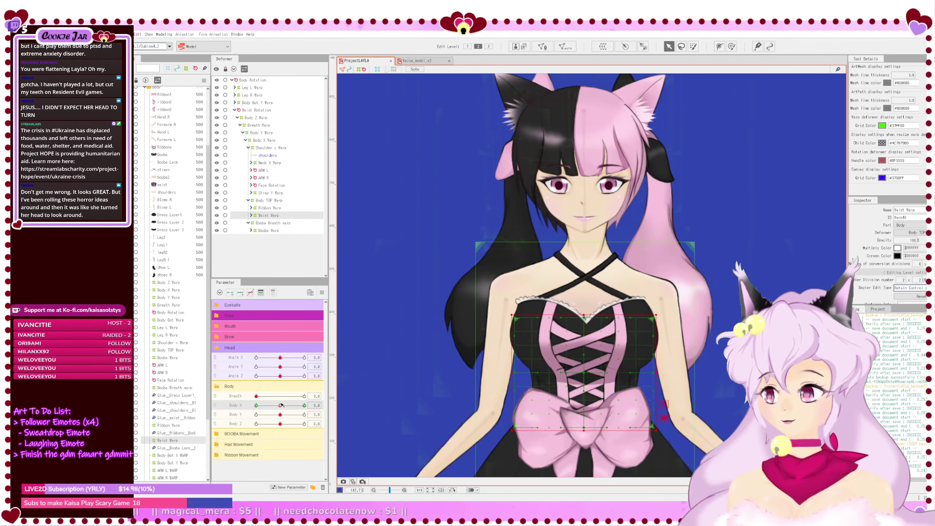
drag(280, 405, 256, 405)
scroll(637, 373, up, 2)
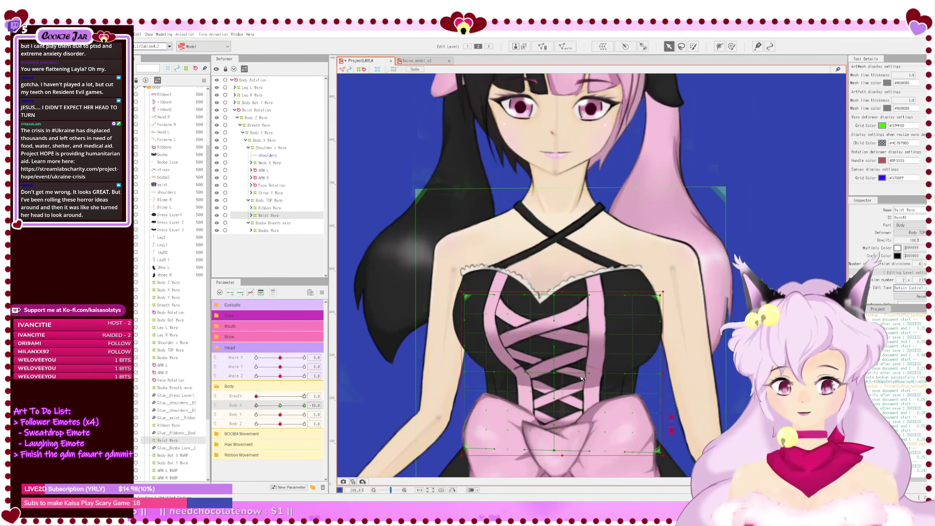
drag(446, 274, 708, 381)
key(Left)
key(Left)
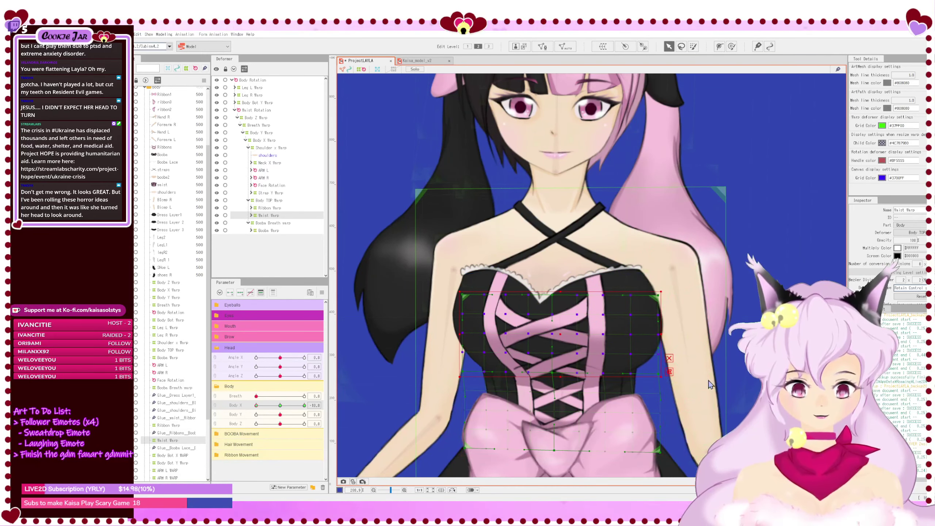
drag(440, 270, 681, 346)
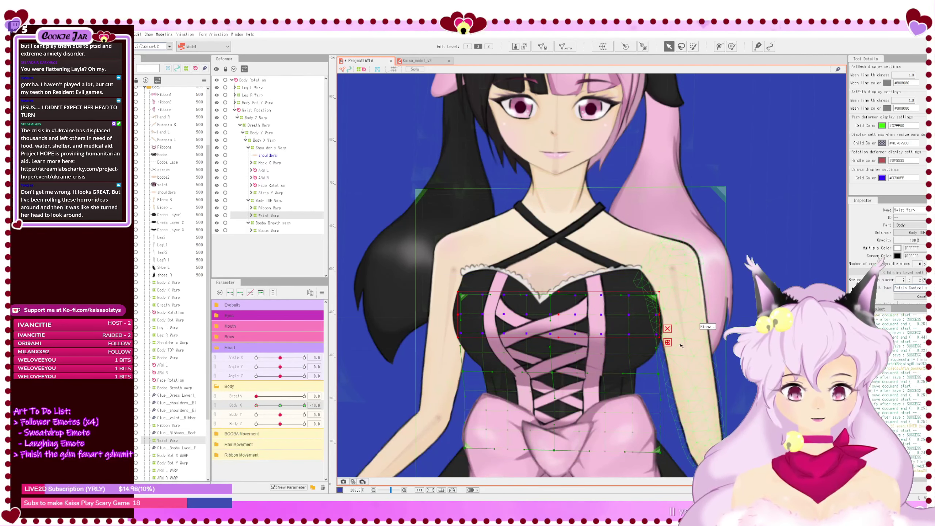
Step: Nudge the upper control points of Waist Warp back to the right at Body X -10
drag(442, 274, 670, 364)
key(Right)
key(Right)
key(Right)
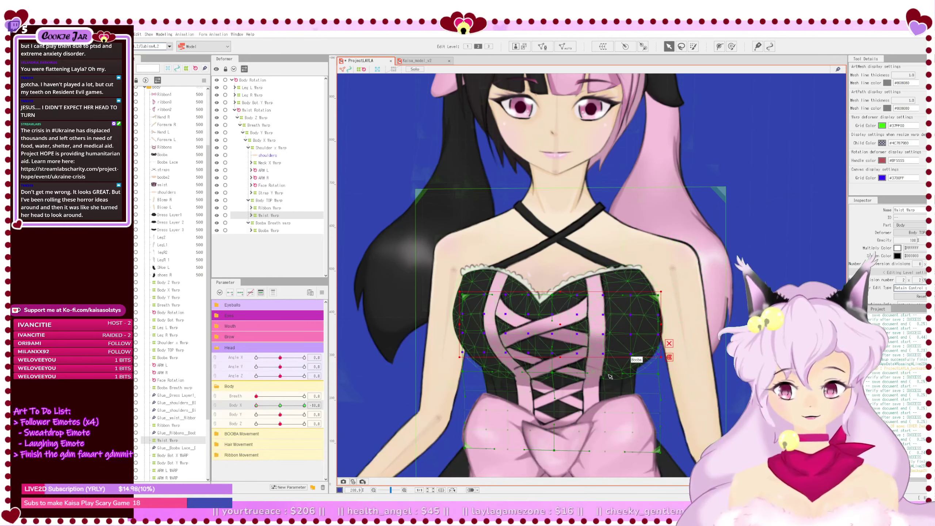
click(559, 404)
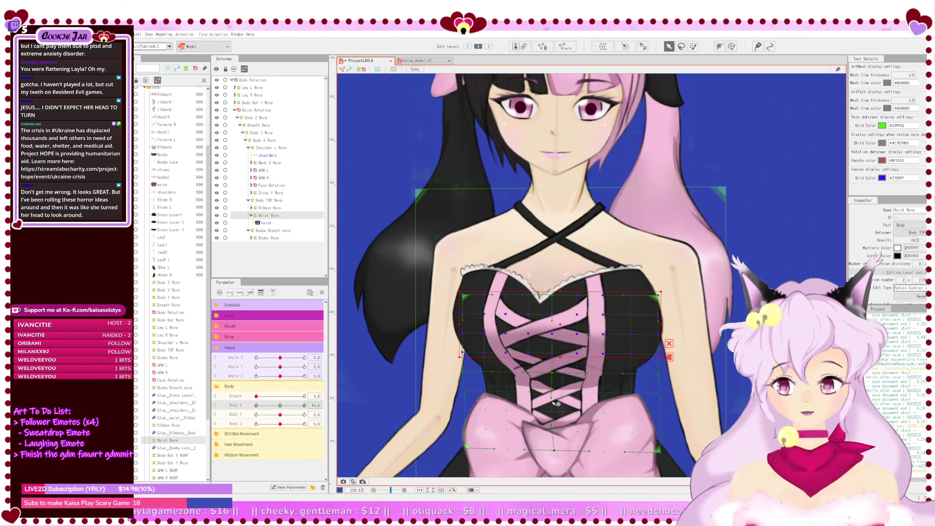
drag(450, 272, 681, 387)
key(Right)
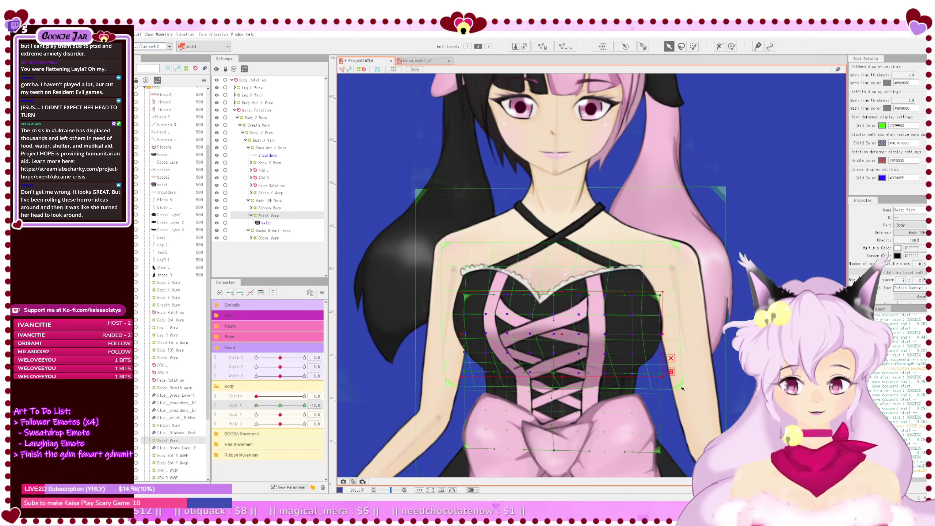
Step: Select Booba Warp and nudge the control points along its left edge slightly inward at Body X -10
scroll(583, 387, up, 2)
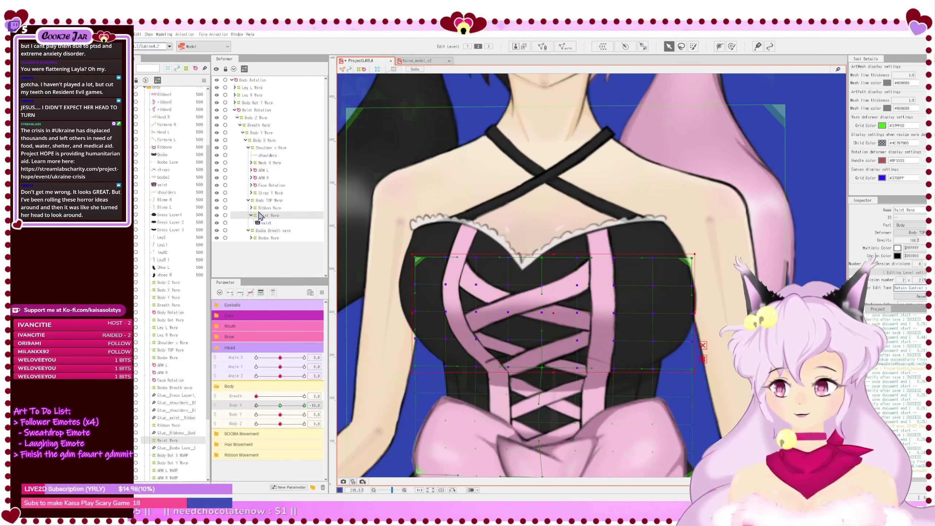
click(270, 237)
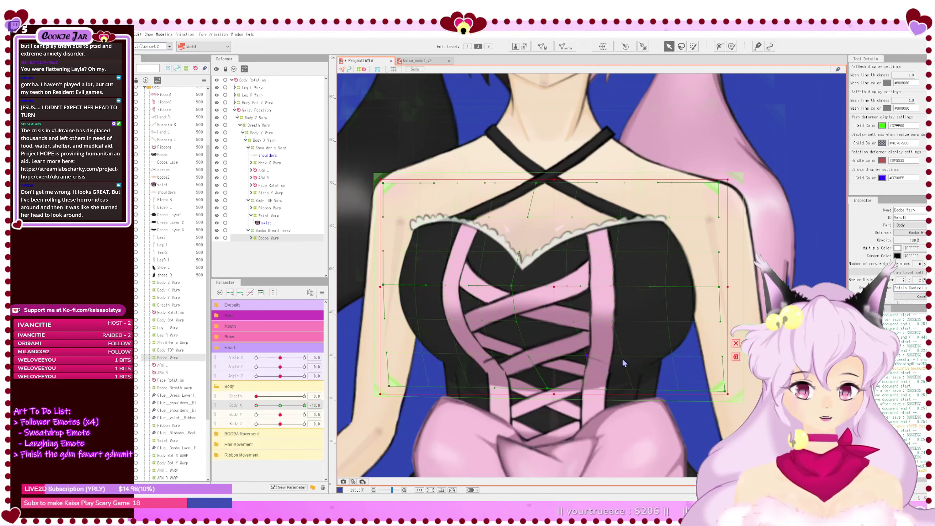
key(ctrl+z)
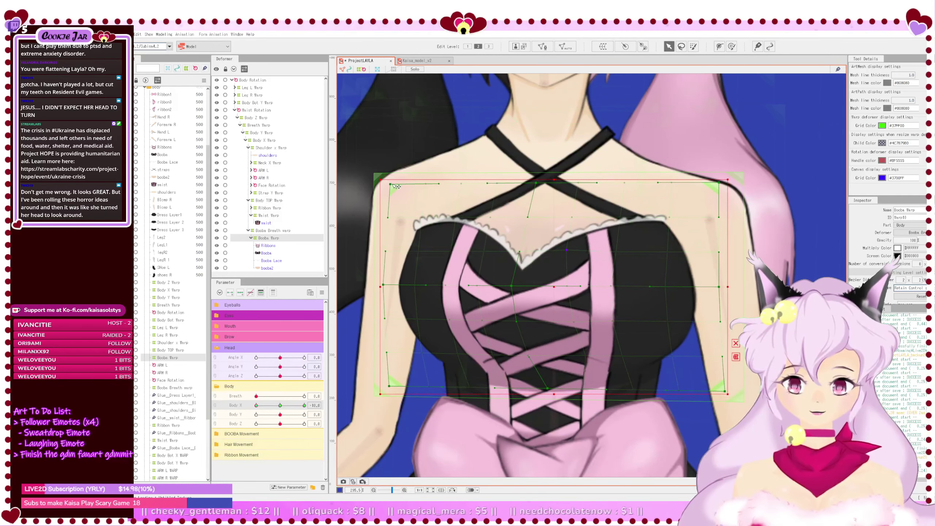
drag(387, 185, 396, 187)
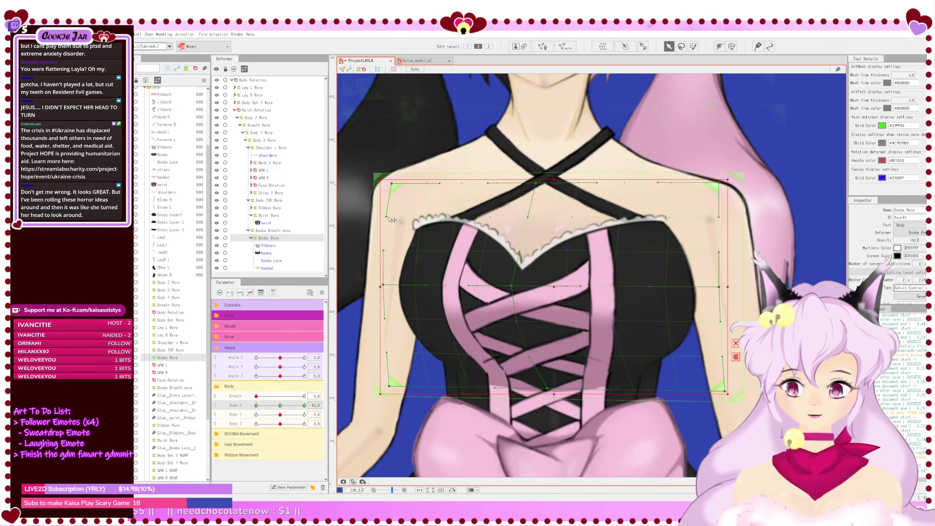
drag(389, 220, 391, 221)
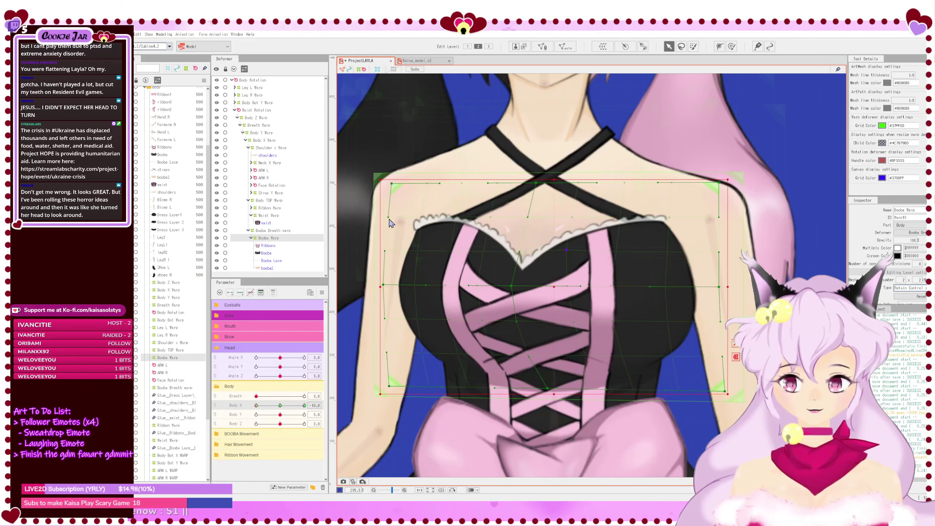
drag(385, 253, 387, 253)
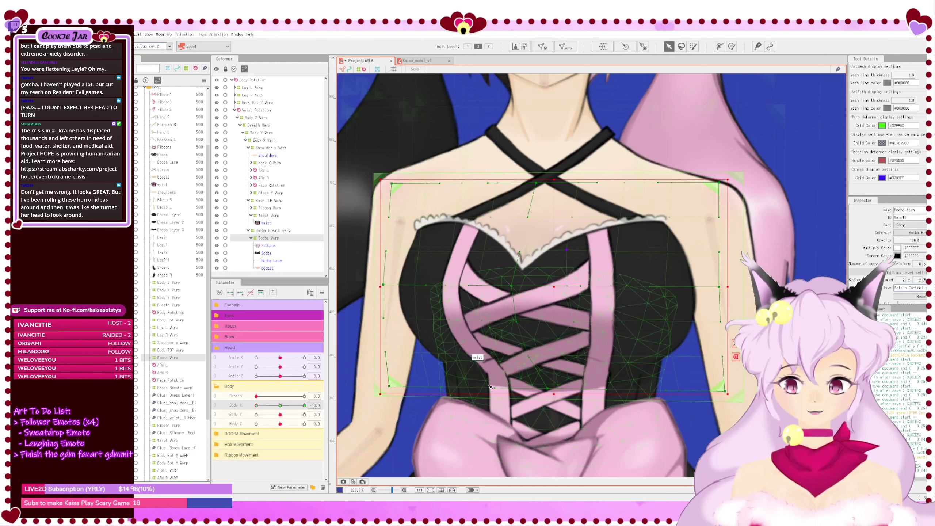
drag(395, 389, 402, 388)
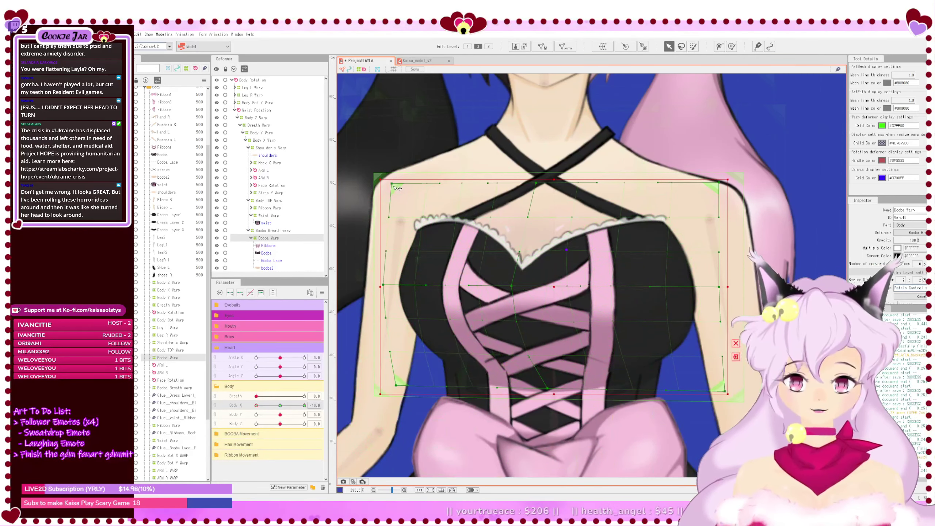
Step: Save the project and preview the chest while sweeping Body X between -10 and 10
scroll(604, 244, down, 3)
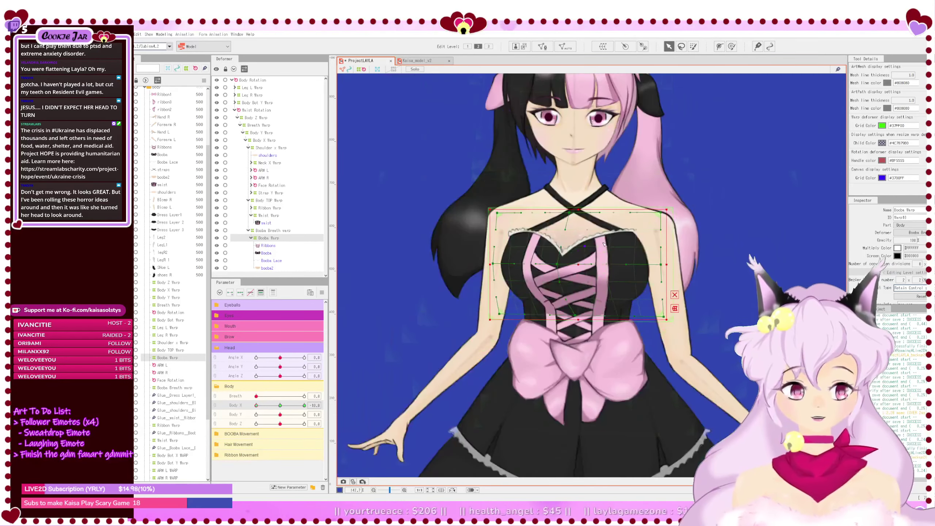
drag(618, 245, 607, 297)
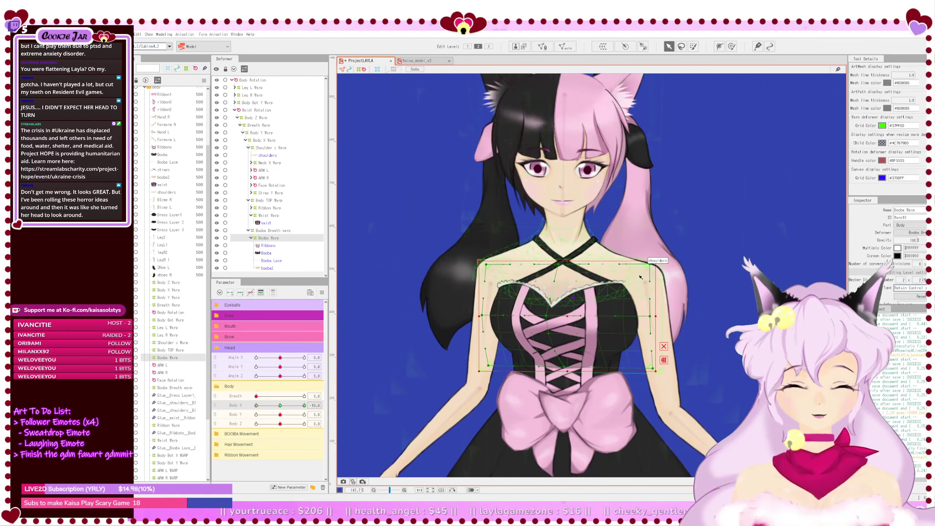
scroll(656, 275, up, 2)
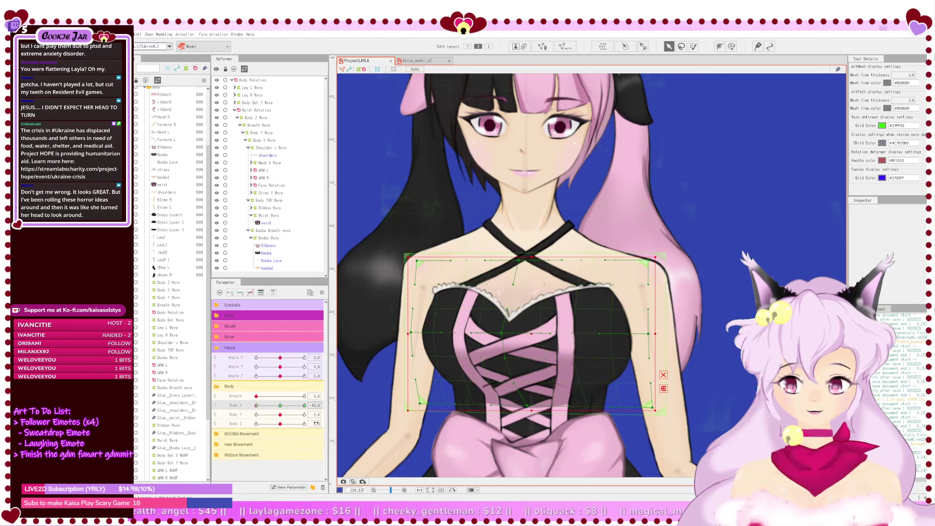
drag(257, 406, 382, 421)
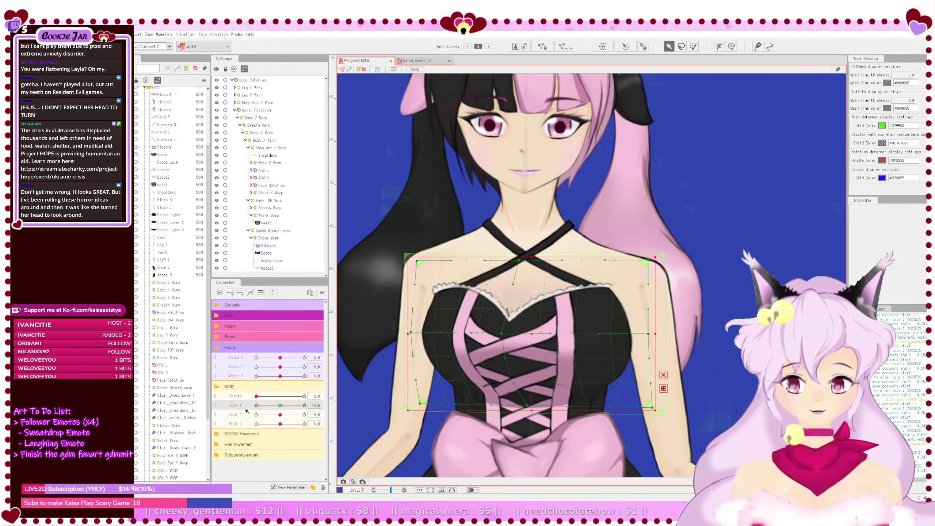
drag(426, 416, 208, 408)
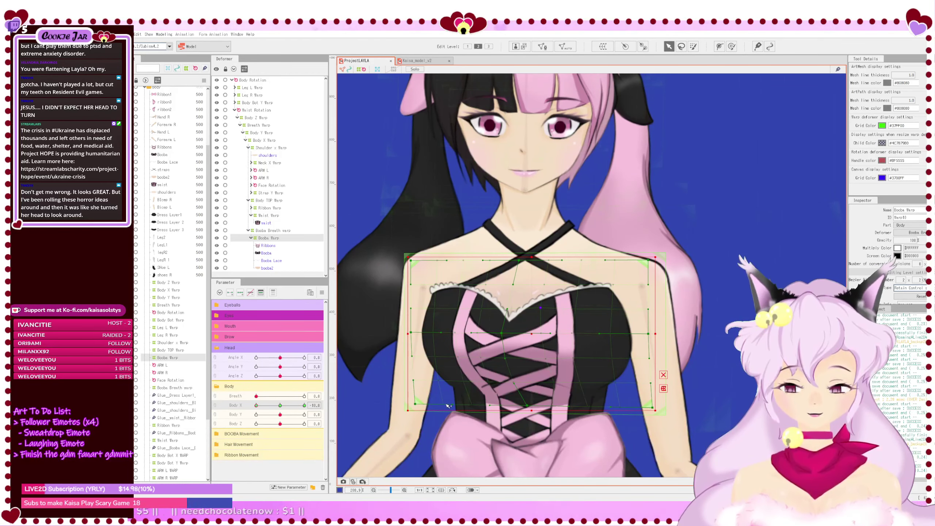
drag(256, 406, 364, 416)
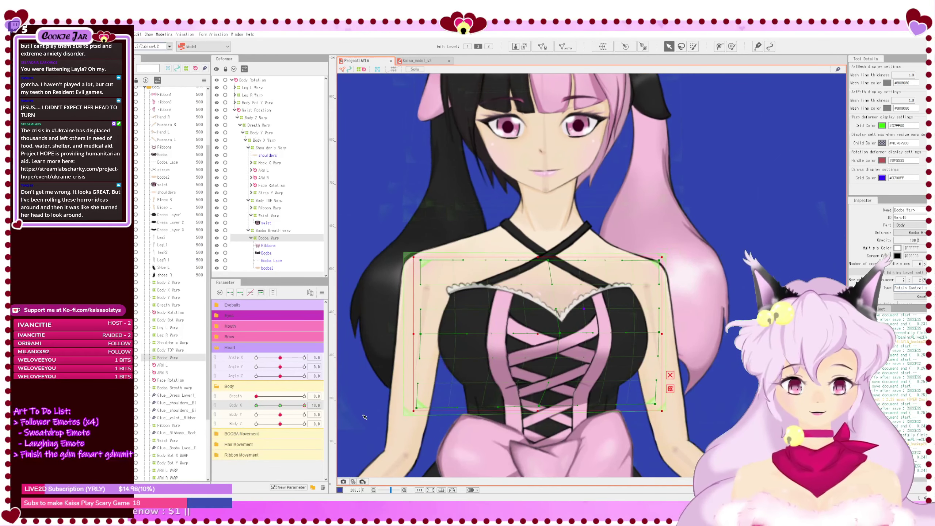
click(257, 405)
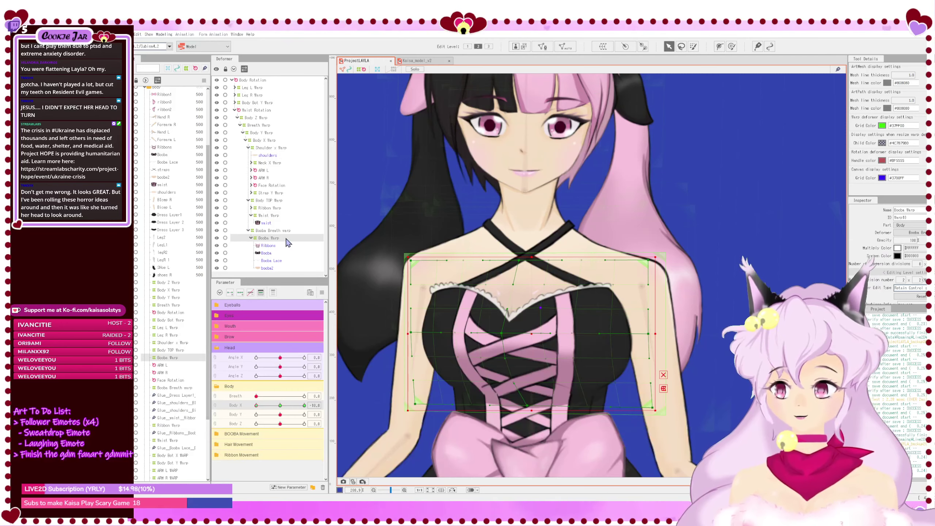
Step: Nudge the whole Booba Warp slightly to the left at Body X -10 and deselect its control points
key(Left)
key(Left)
key(Left)
key(Left)
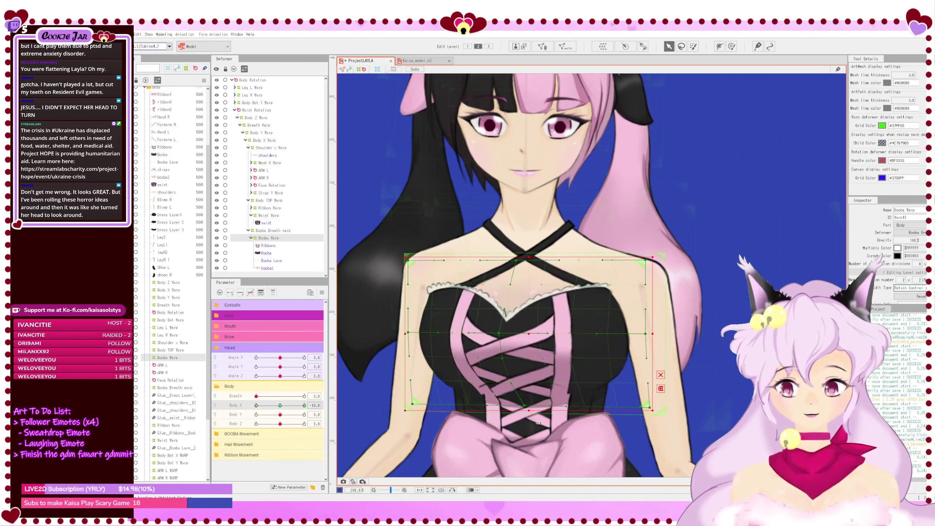
click(661, 375)
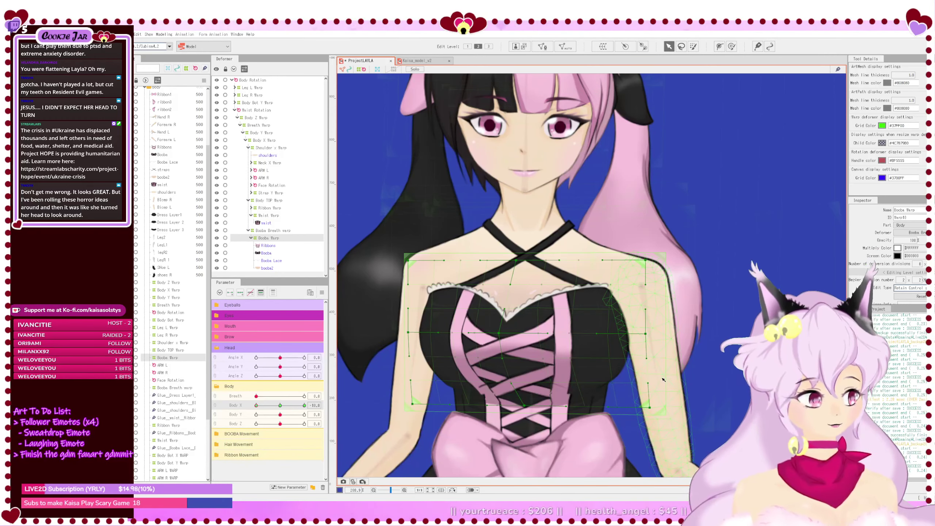
drag(662, 386, 687, 383)
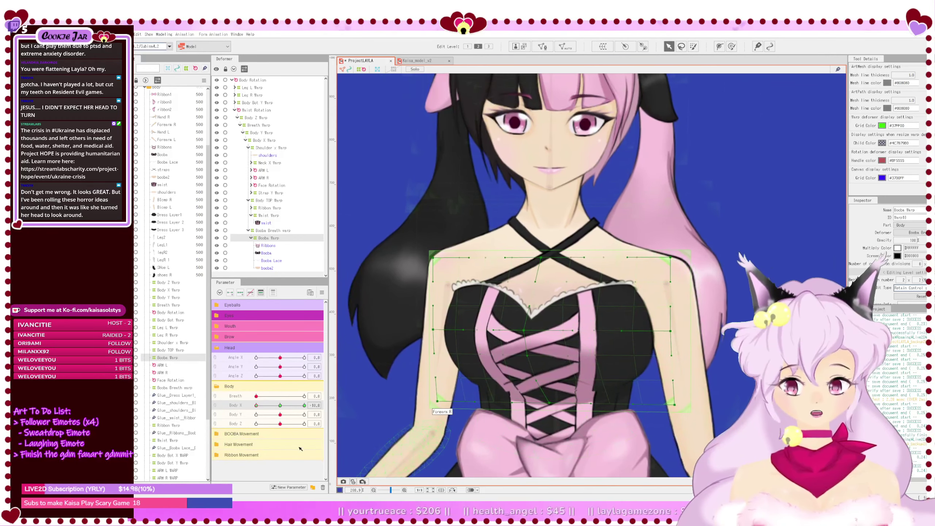
Step: Try combining the head's Angle X and Angle Y parameters, and separate them again
mouse_move(280, 356)
mouse_down()
mouse_move(291, 357)
mouse_move(273, 358)
mouse_move(323, 363)
mouse_move(231, 367)
mouse_move(309, 377)
mouse_move(251, 359)
mouse_move(288, 387)
mouse_move(272, 366)
mouse_move(280, 369)
mouse_up()
click(280, 367)
click(215, 359)
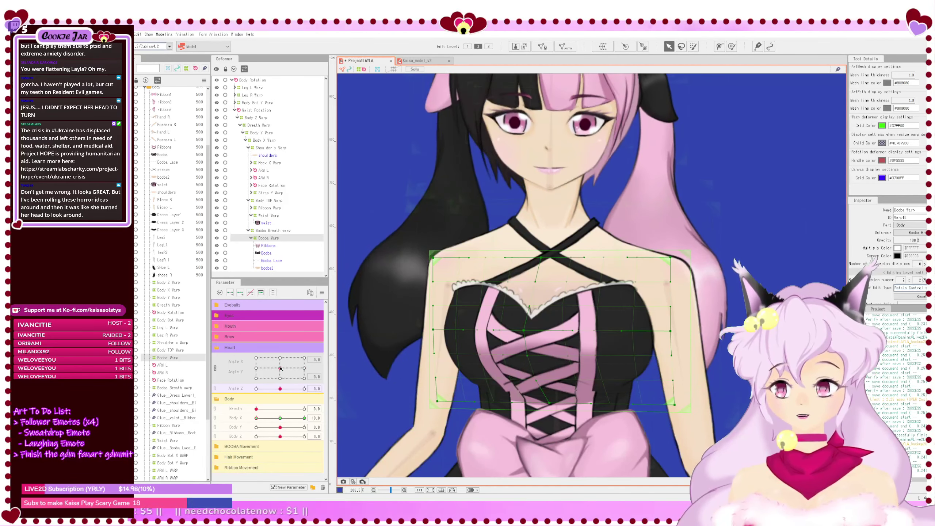
click(215, 369)
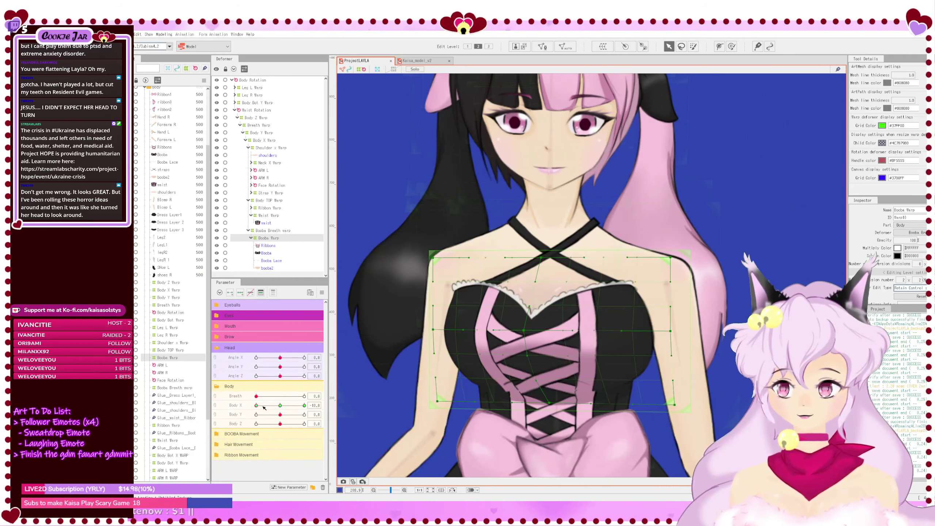
Step: Return Body X to 0, save the project, and combine Body Y with Body Z for a full-body preview
click(281, 406)
key(ctrl+s)
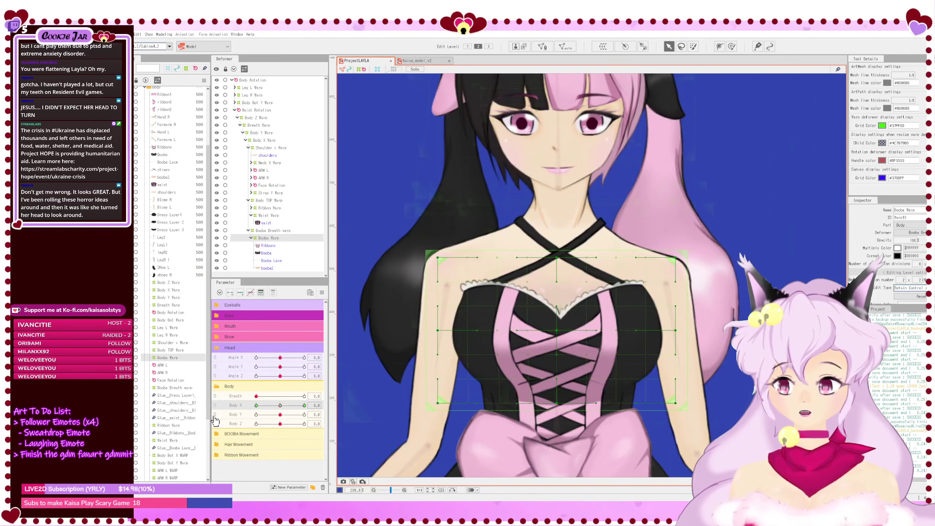
click(216, 419)
scroll(530, 363, down, 5)
click(485, 410)
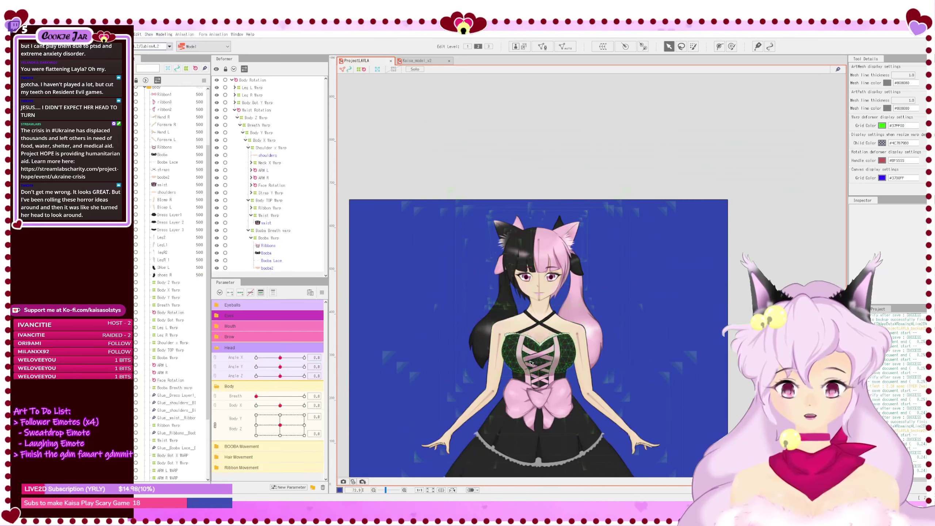
drag(484, 410, 495, 293)
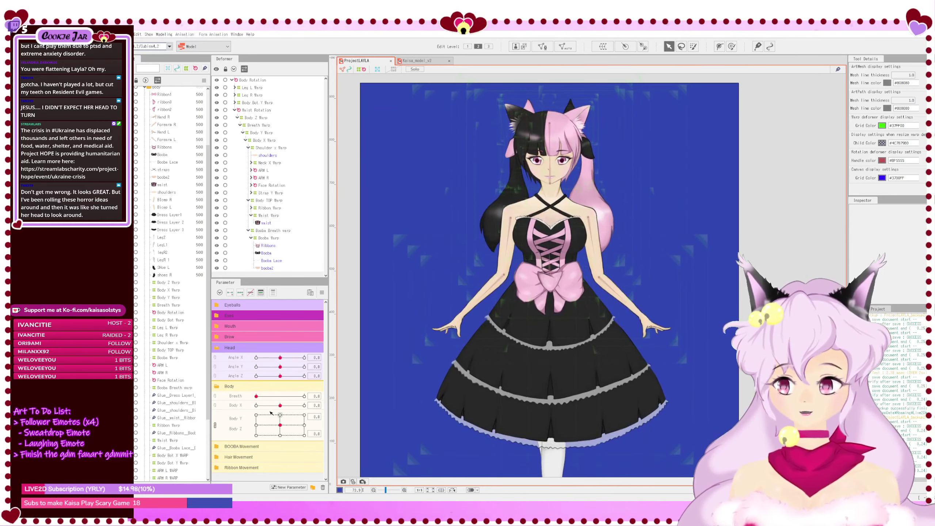
mouse_move(280, 425)
mouse_down()
mouse_move(294, 439)
mouse_move(234, 430)
mouse_move(324, 413)
mouse_move(201, 401)
mouse_move(282, 427)
mouse_up()
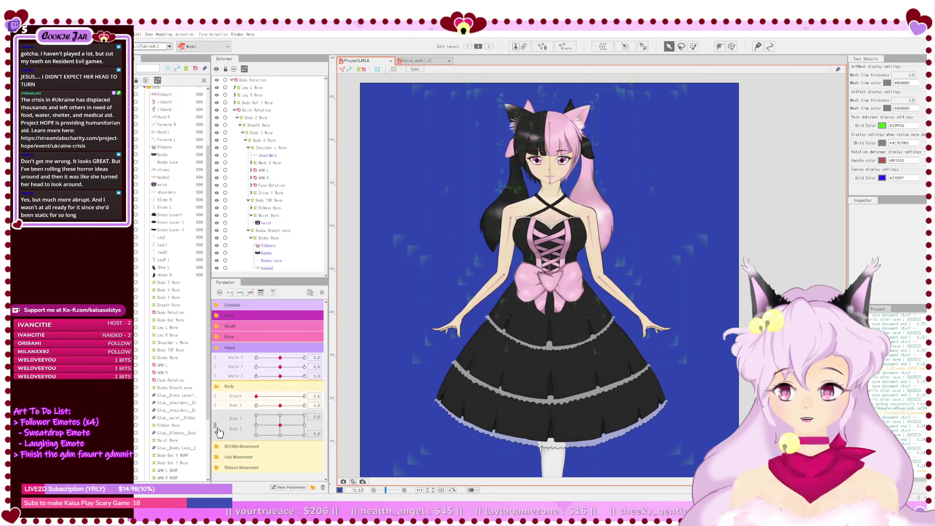
Step: Preview the body with separate Body Y and Body Z parameters while moving Body X to -10
click(534, 225)
scroll(534, 223, up, 5)
scroll(535, 224, down, 4)
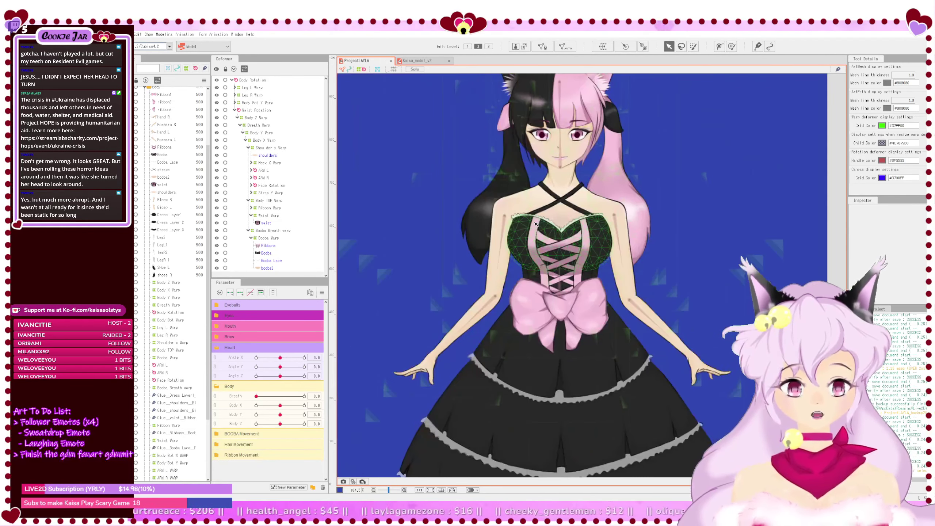
drag(280, 405, 256, 405)
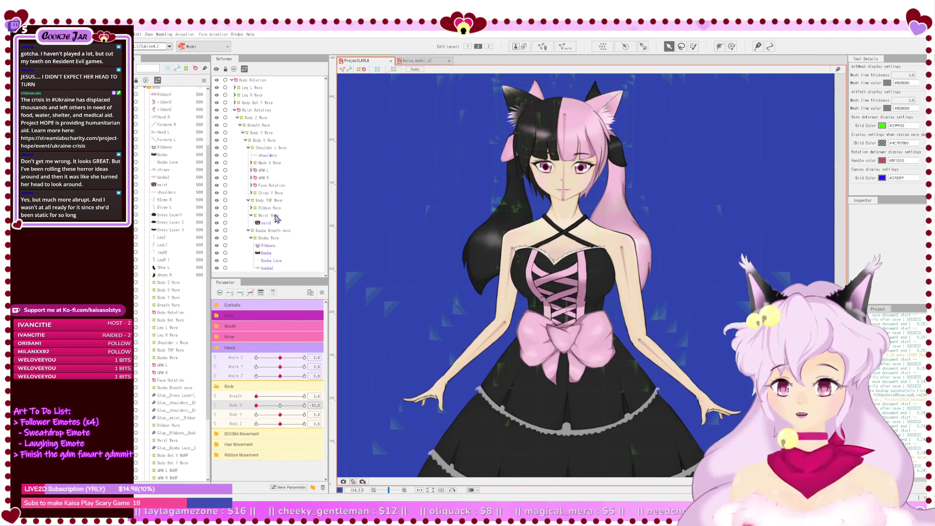
Step: Select Waist Warp and try nudging its centre control point slightly right at Body X 10
click(277, 215)
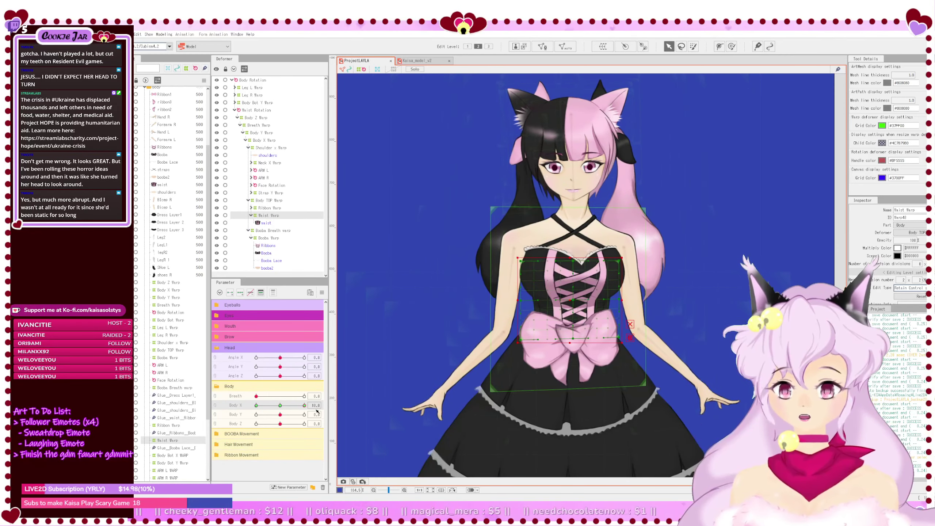
drag(268, 404, 305, 405)
scroll(596, 324, up, 4)
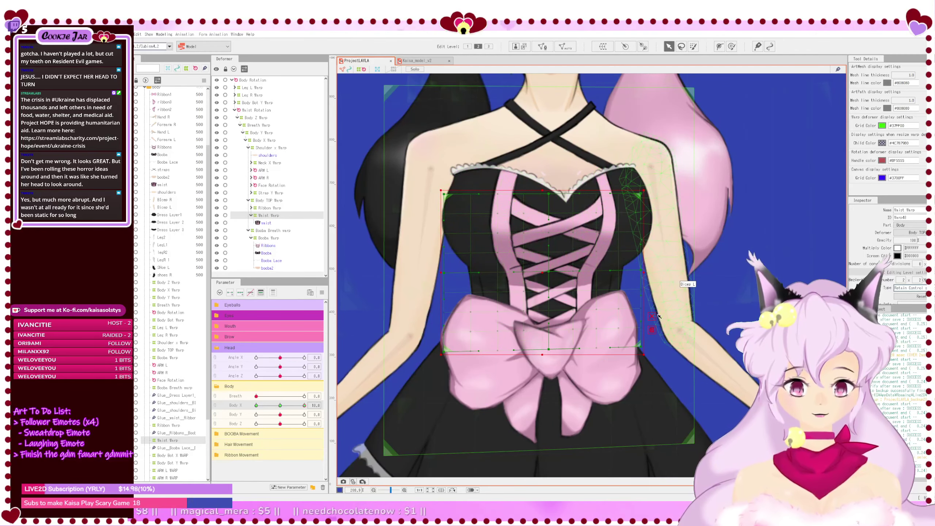
click(549, 272)
drag(552, 273, 555, 272)
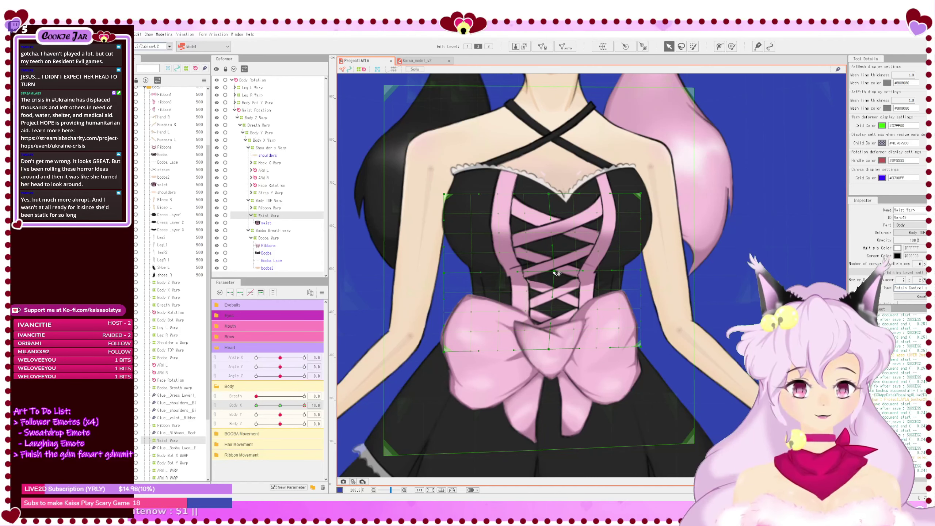
key(ctrl+z)
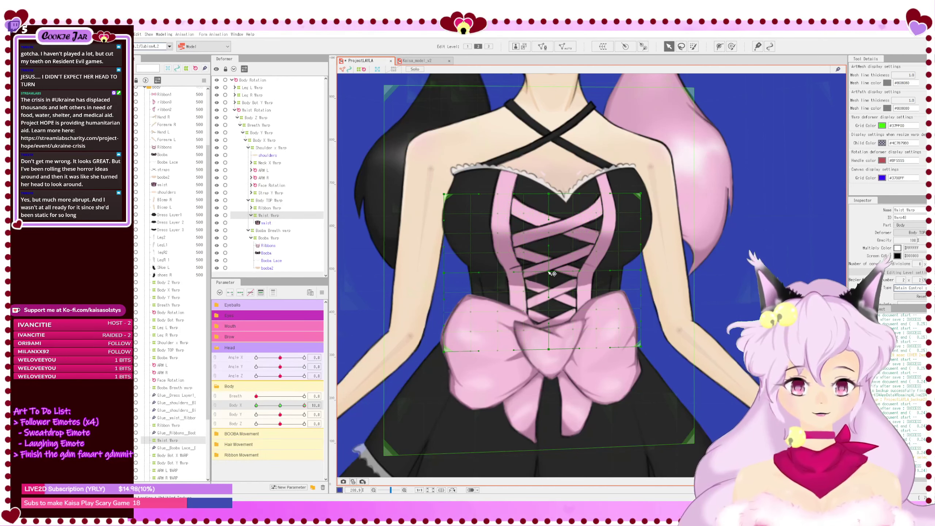
drag(553, 273, 555, 273)
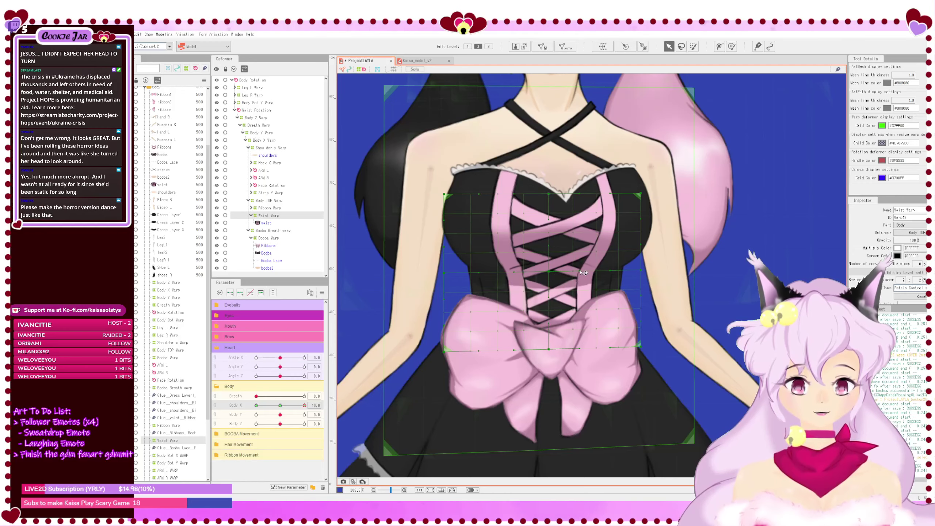
Step: Save the project and preview the full body, sweeping Body Y at Body X 10 and moving Body X to -10
scroll(581, 289, down, 5)
drag(581, 289, 576, 303)
click(639, 300)
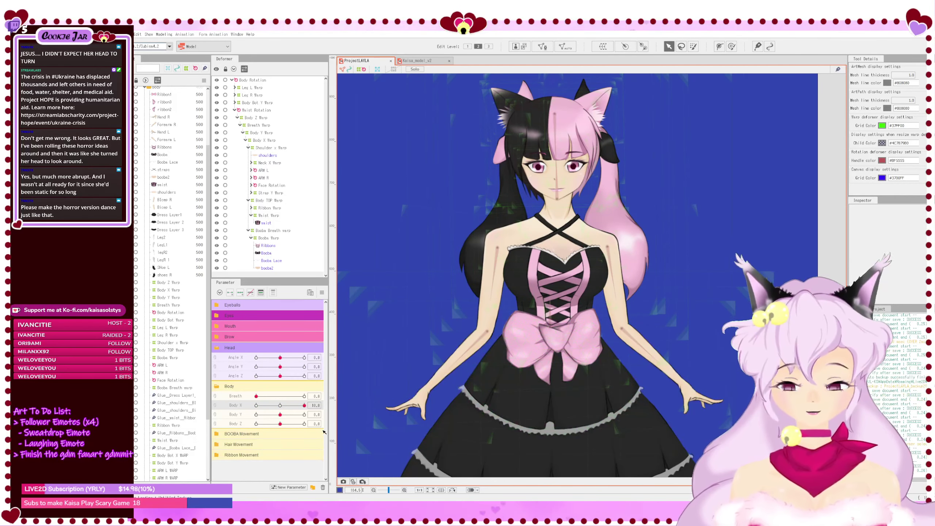
click(304, 414)
click(256, 414)
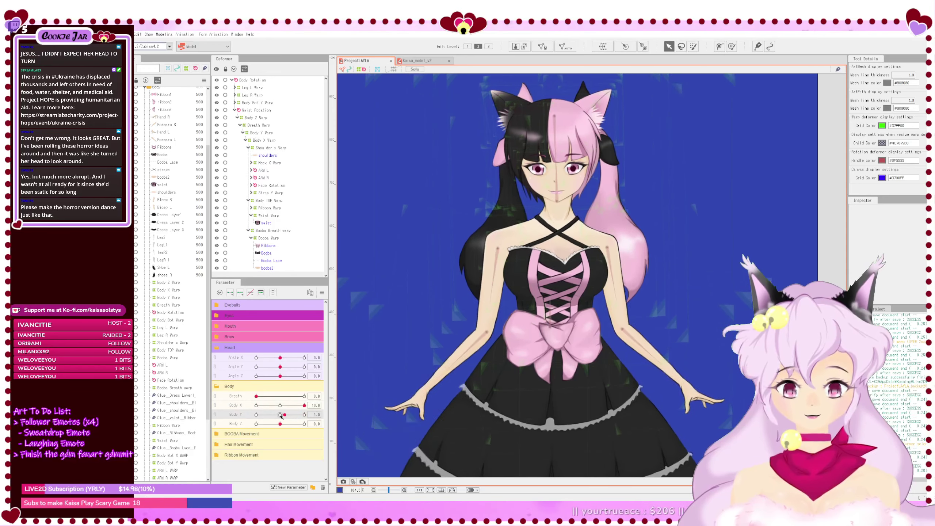
drag(255, 414, 323, 414)
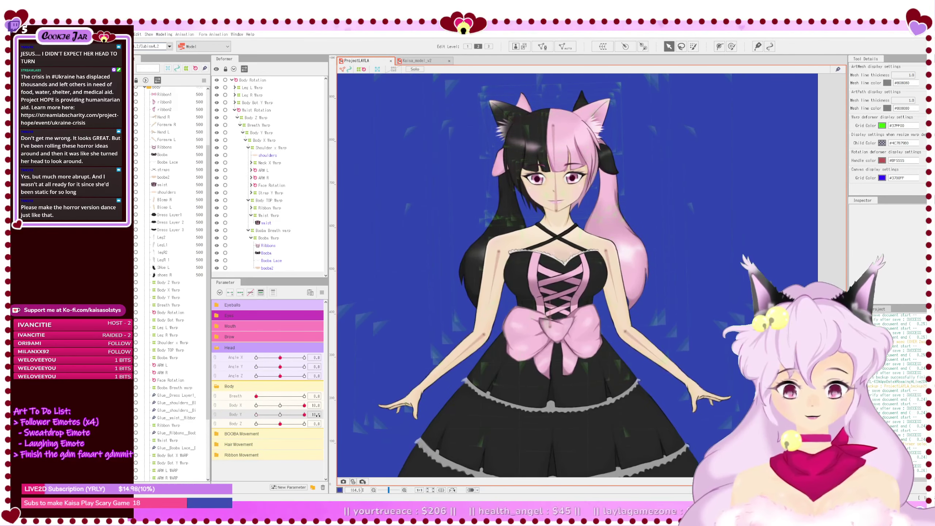
click(280, 414)
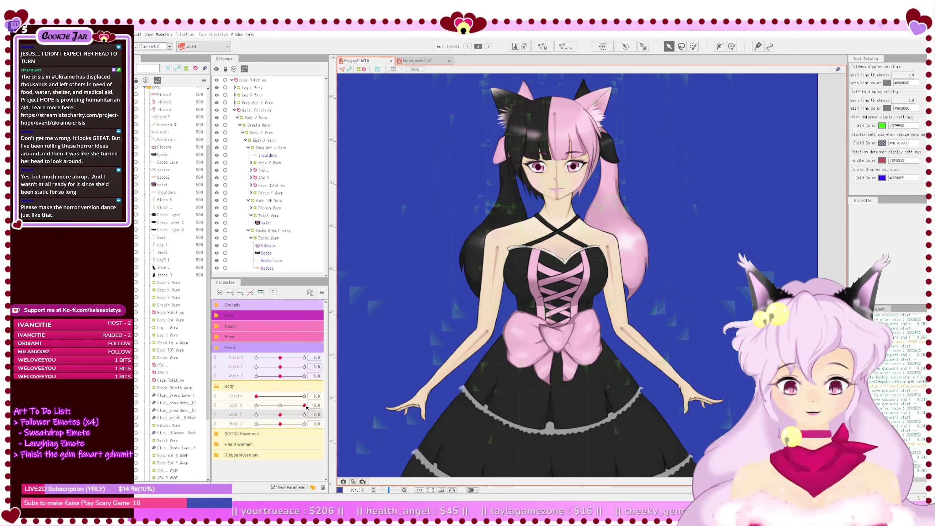
drag(305, 406, 239, 406)
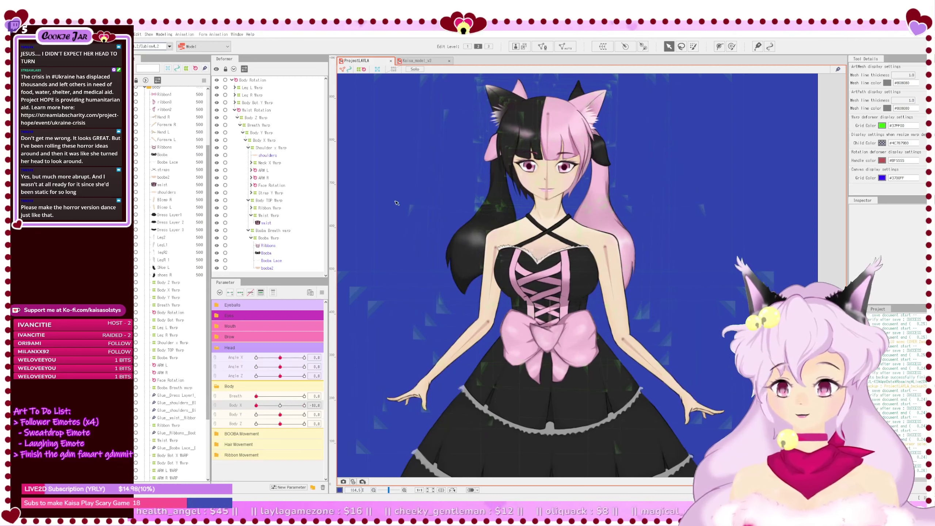
Step: Undo the last arm warp change at Body X -10 and inspect Body X Warp and Shoulder x Warp separately
click(256, 406)
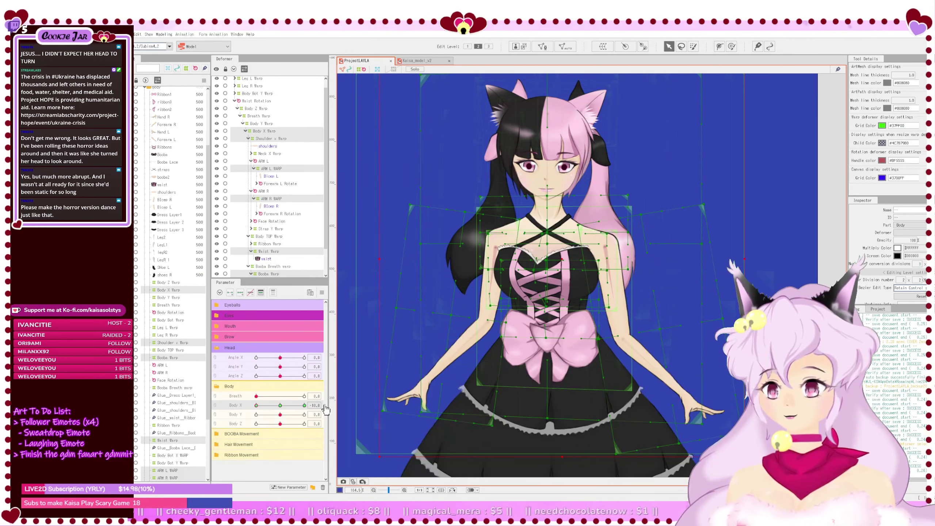
click(279, 131)
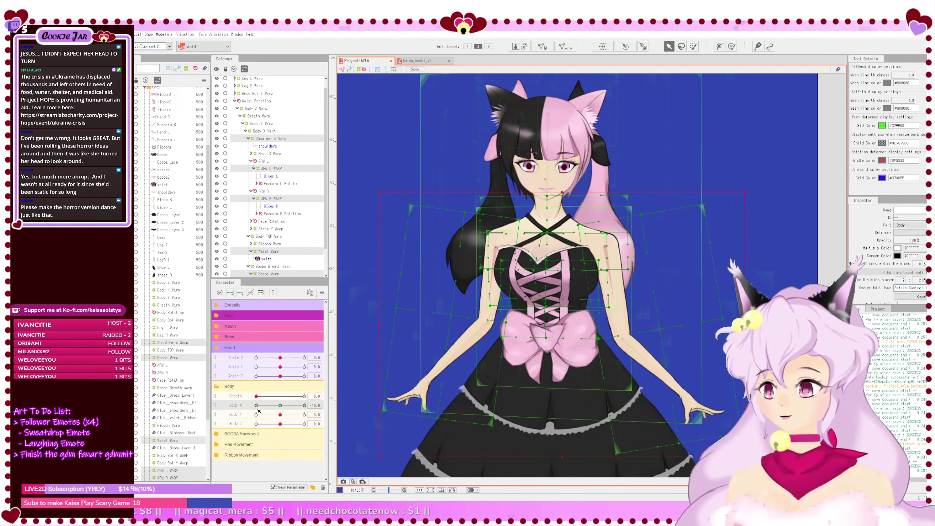
key(ctrl+z)
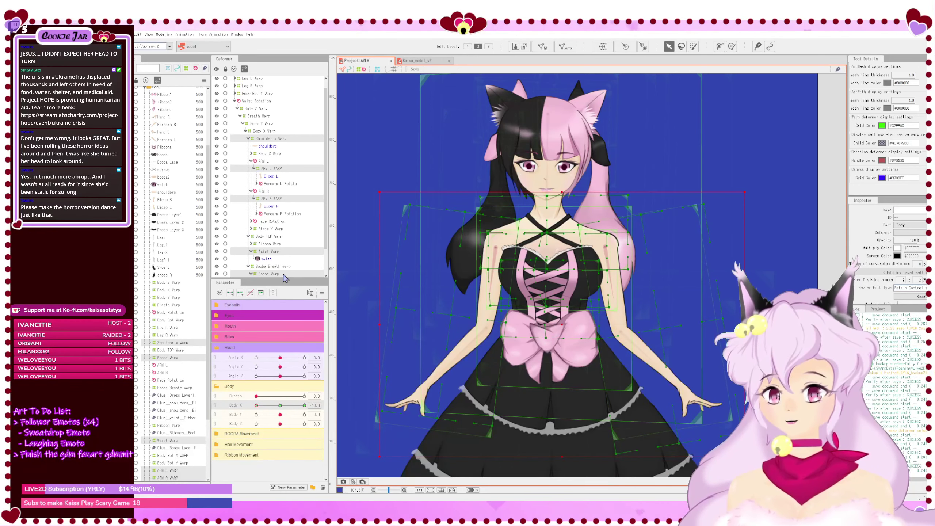
drag(256, 405, 217, 402)
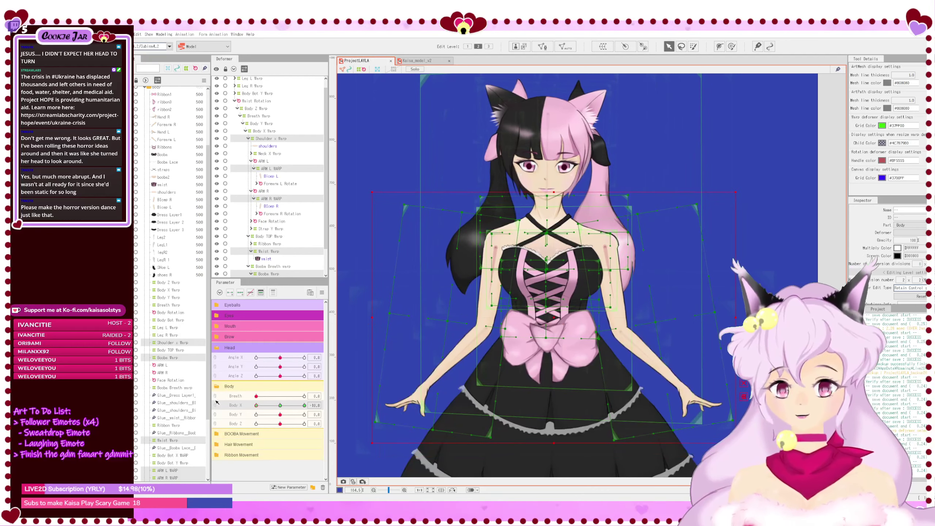
click(275, 132)
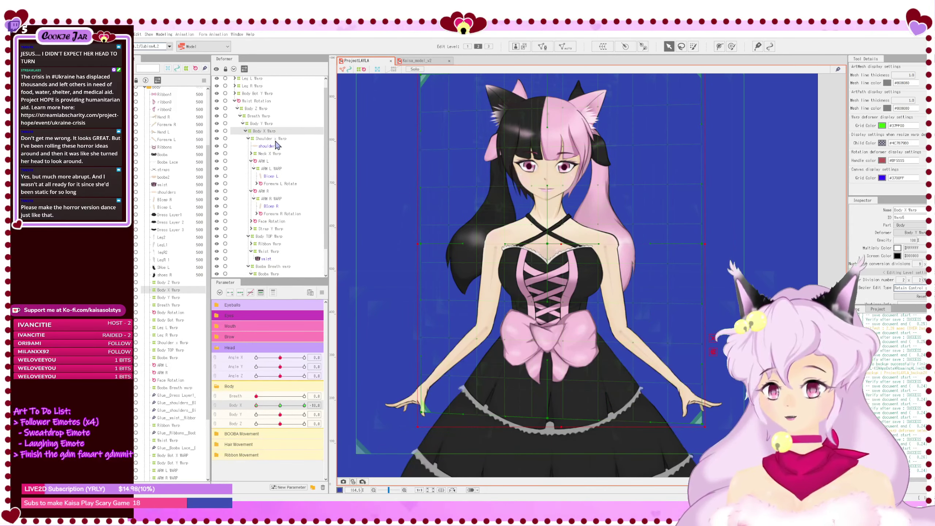
click(275, 139)
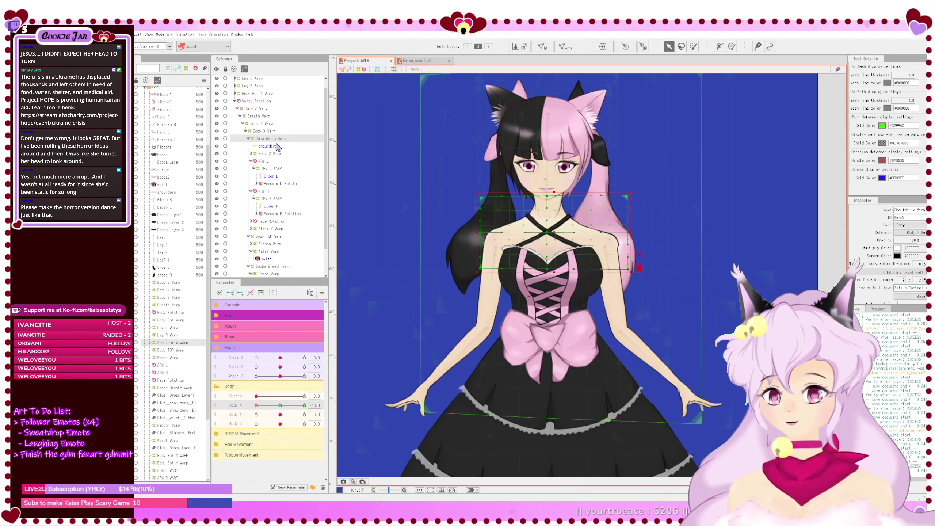
Step: Undo the latest changes to the Body X deformers at Body X -10 and save the project
key(ctrl+z)
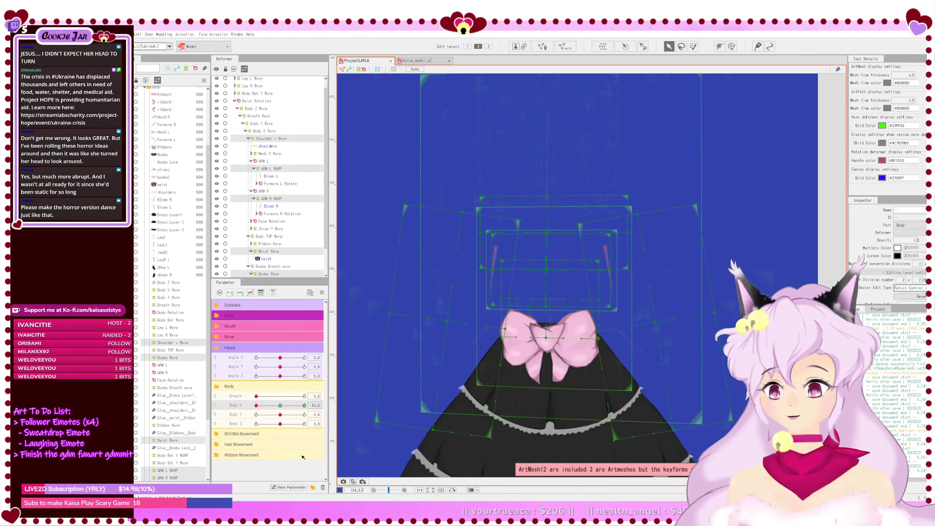
key(ctrl+z)
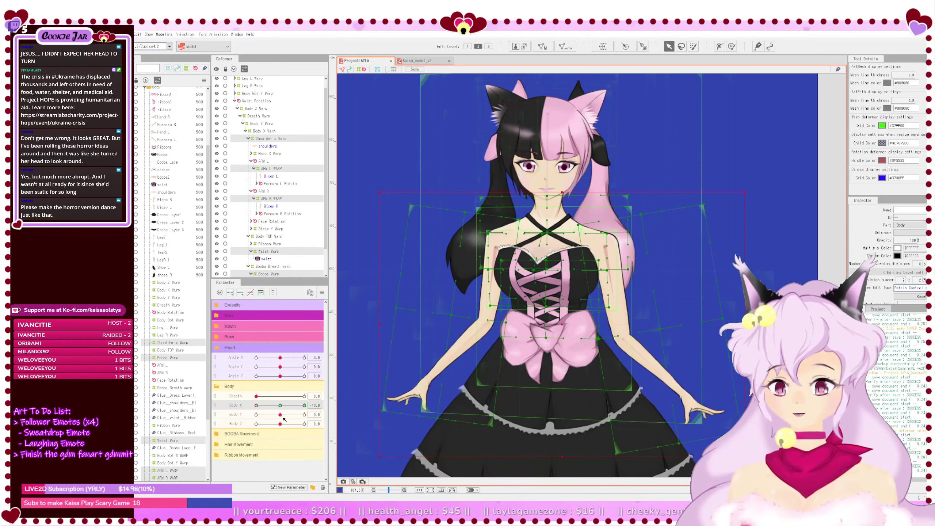
key(ctrl+z)
key(ctrl+z)
key(ctrl+s)
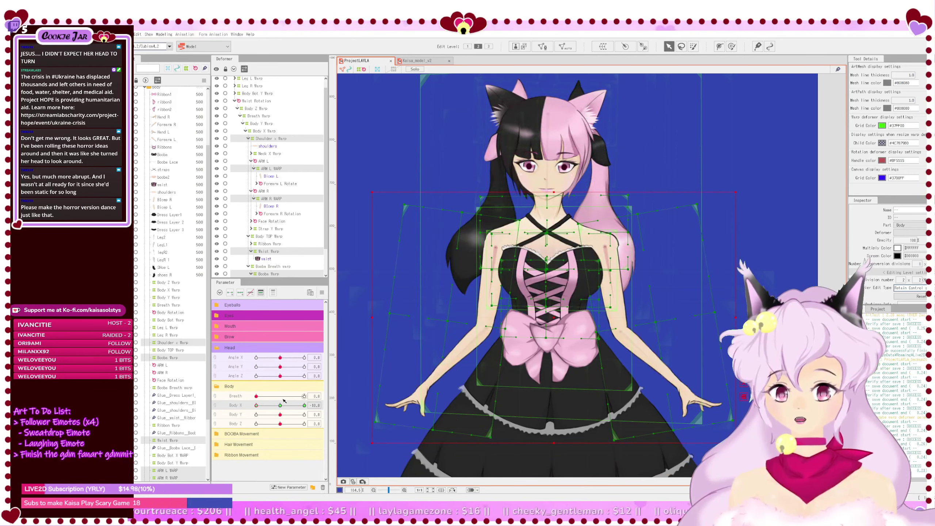
Step: At Body X -10, enlarge ARM L WARP slightly and shrink ARM R WARP slightly from their lower outer corners
click(290, 170)
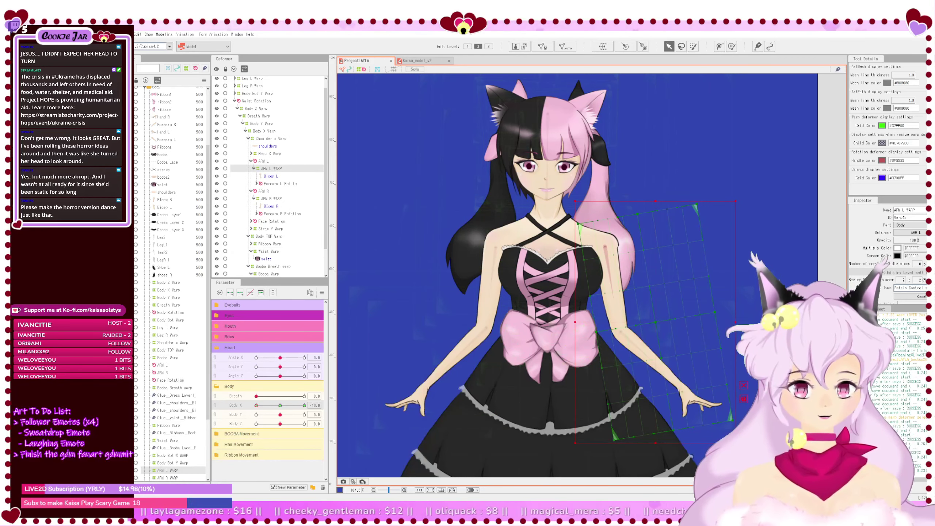
drag(736, 444, 743, 455)
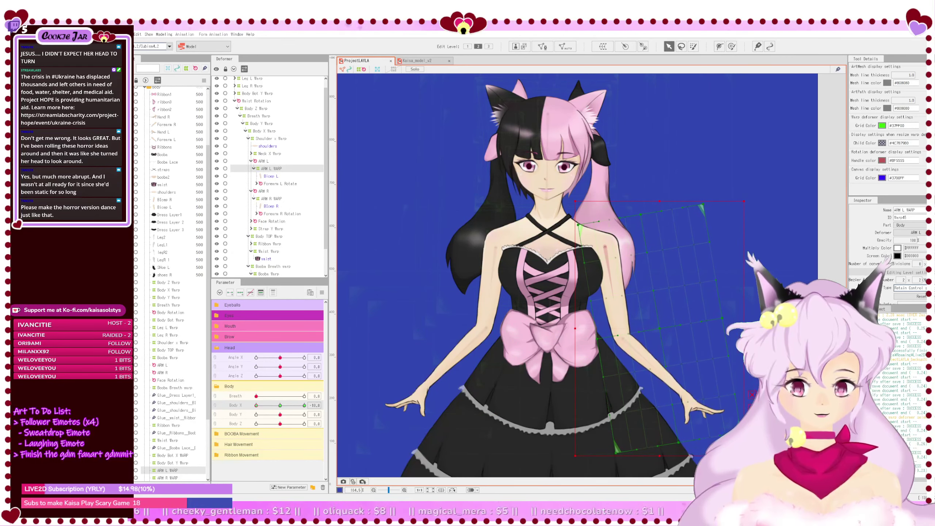
click(274, 199)
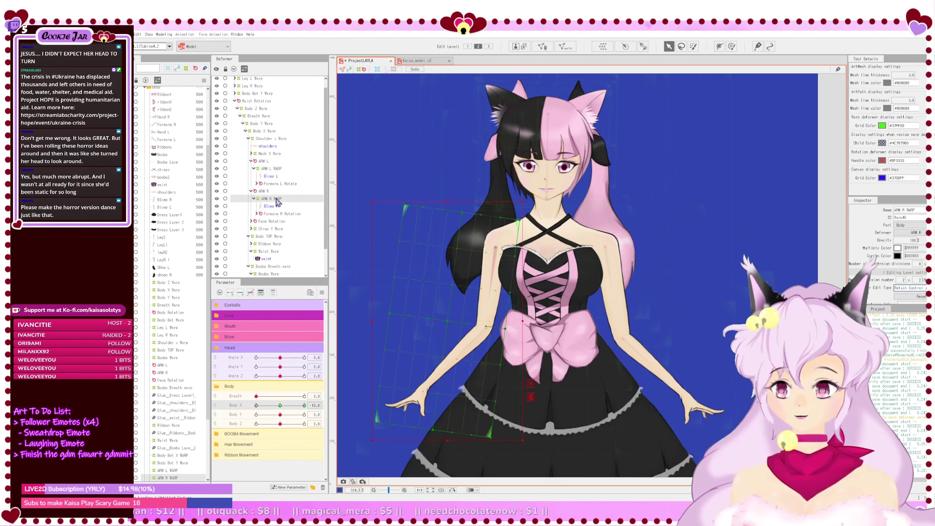
drag(371, 440, 381, 432)
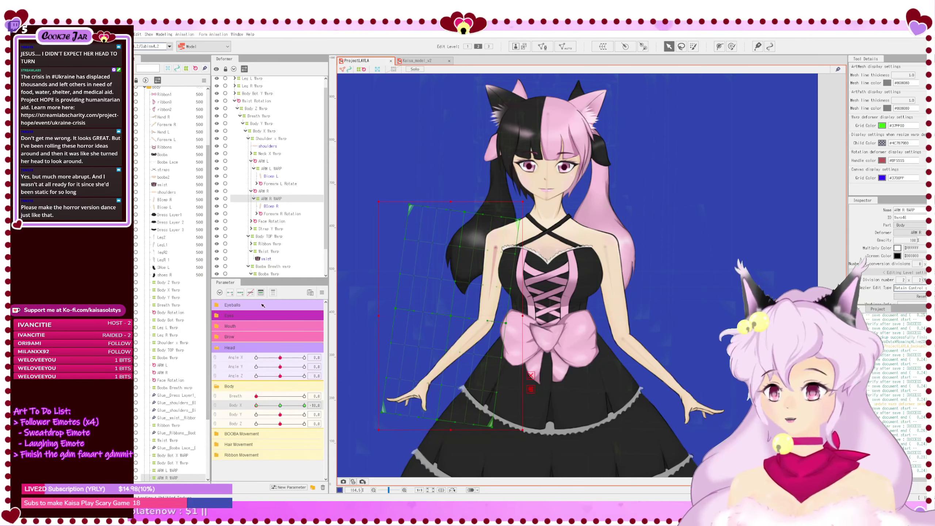
Step: At Body X 10, tilt the vertical handle of Shoulder x Warp's centre control point slightly and save the project
click(349, 405)
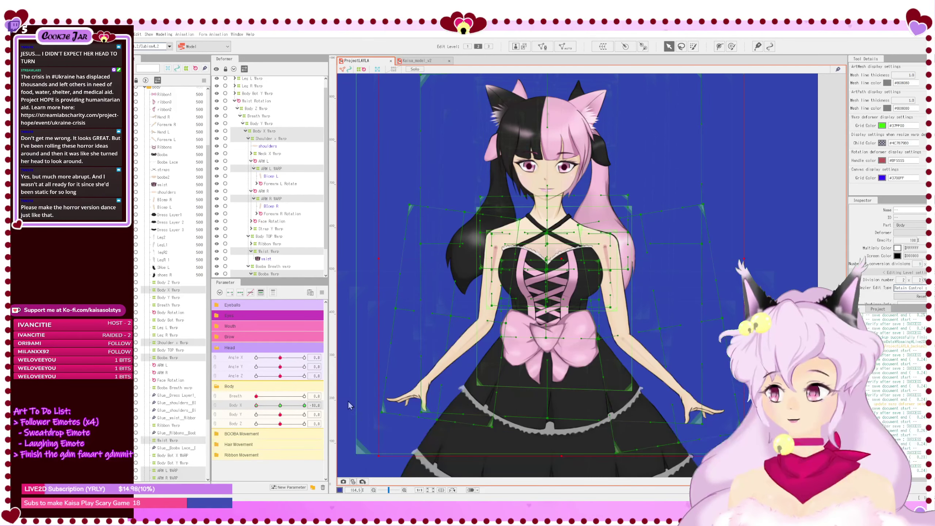
click(276, 139)
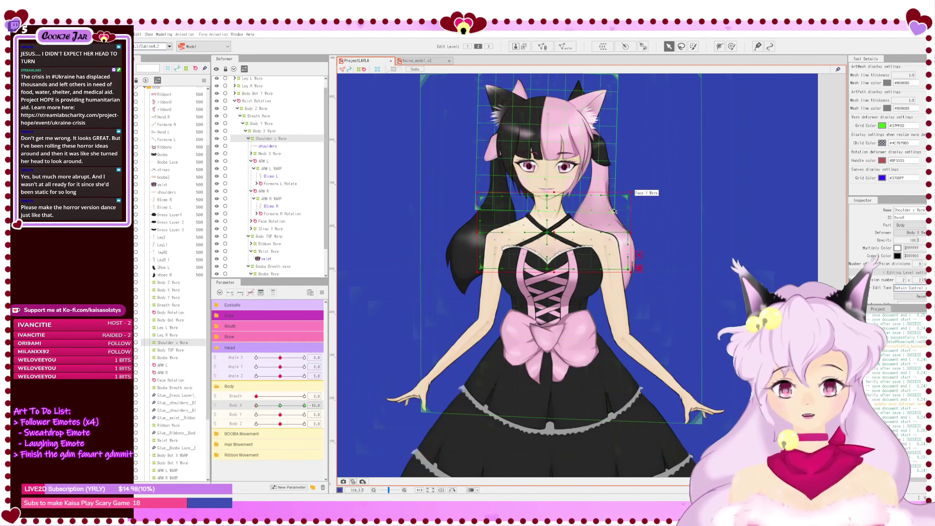
scroll(623, 206, up, 3)
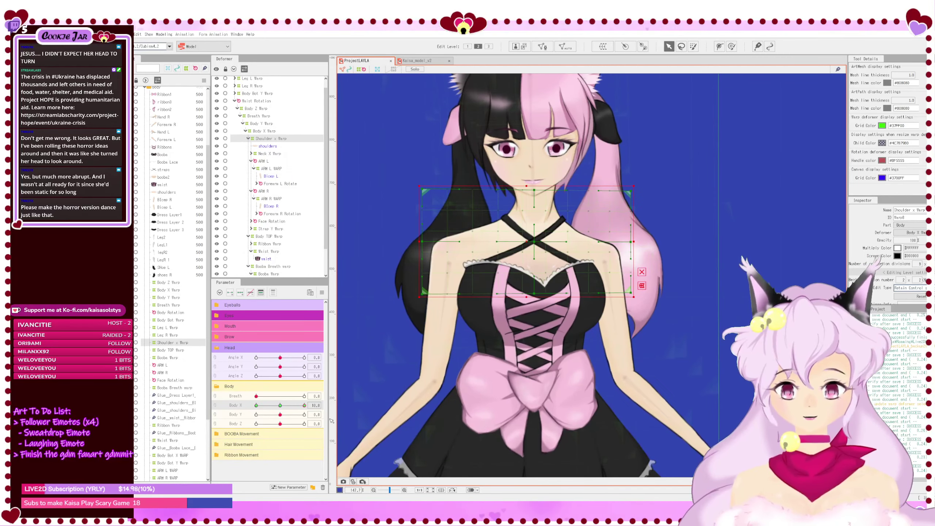
drag(242, 414, 334, 424)
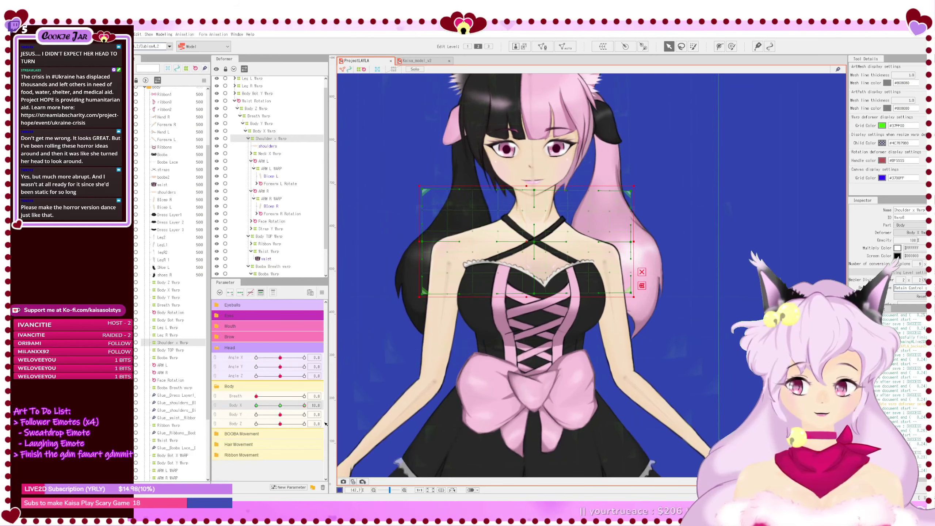
click(256, 405)
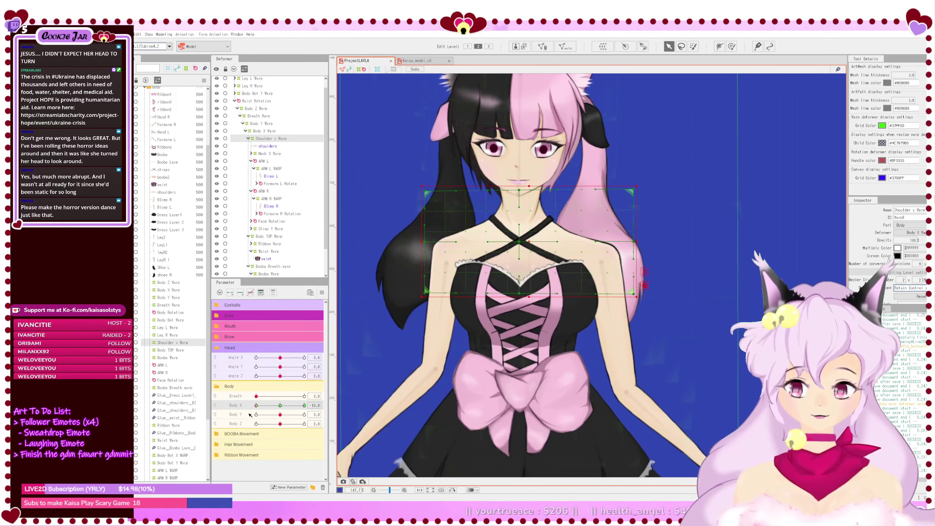
click(305, 405)
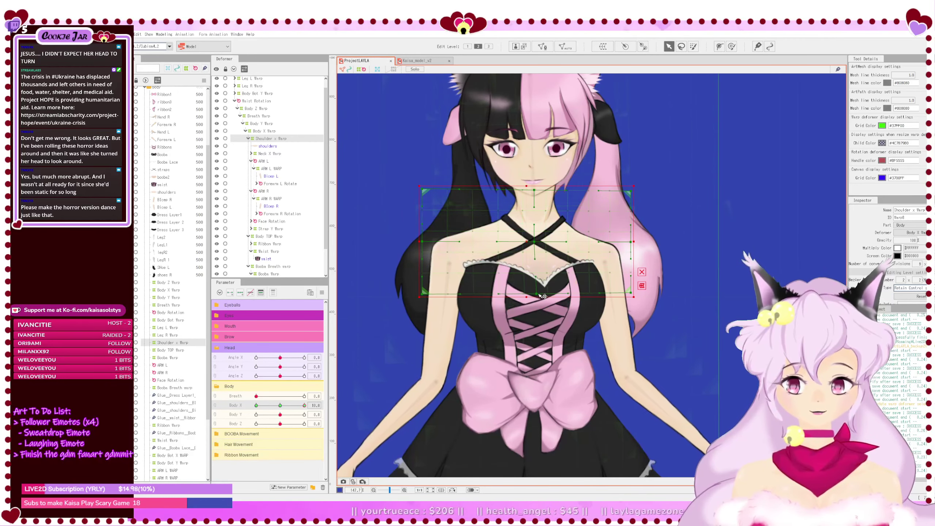
drag(540, 296, 544, 295)
key(ctrl+z)
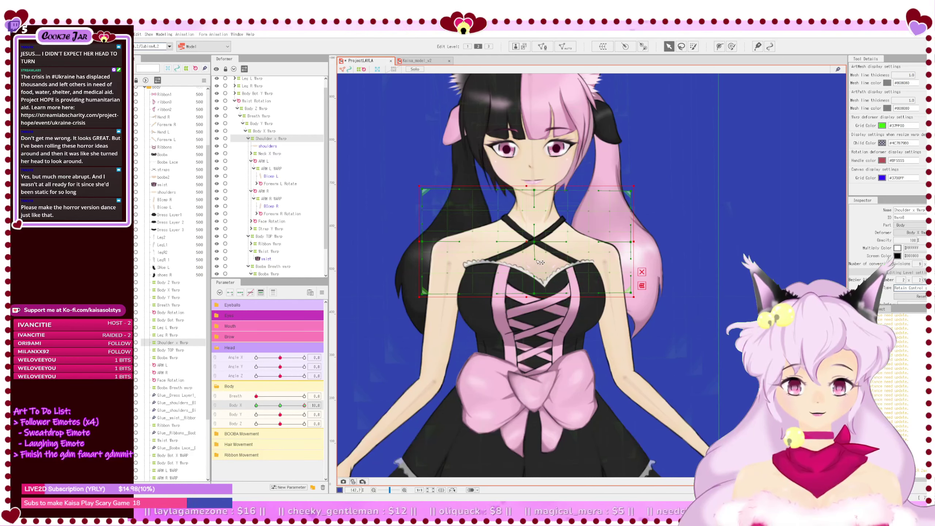
drag(536, 260, 548, 262)
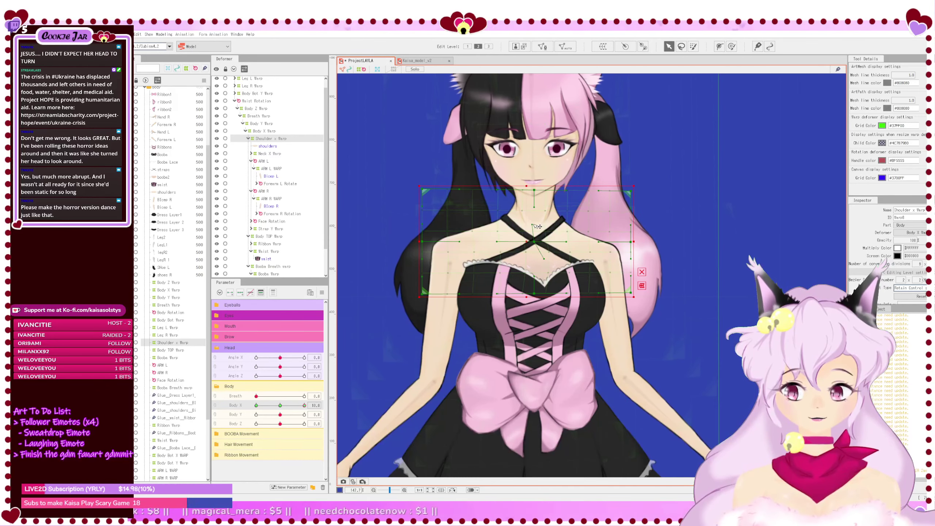
key(ctrl+s)
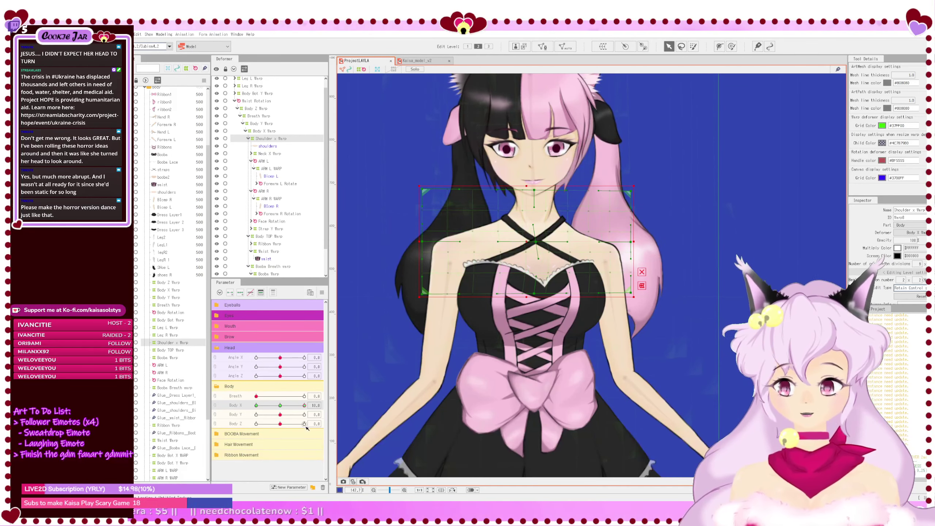
Step: Preview the shoulders at Body X -10 while sweeping Body Y, and return Body Y to 0
drag(304, 406, 254, 405)
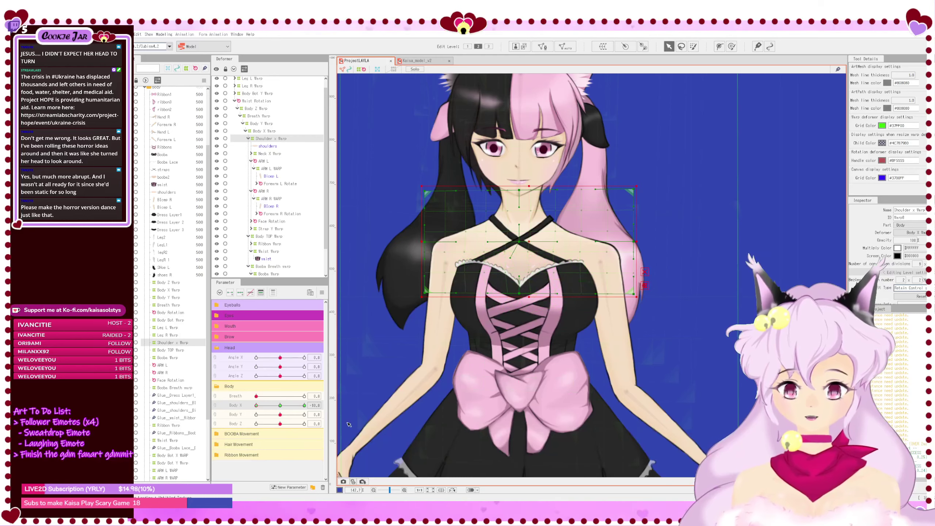
drag(279, 415, 306, 414)
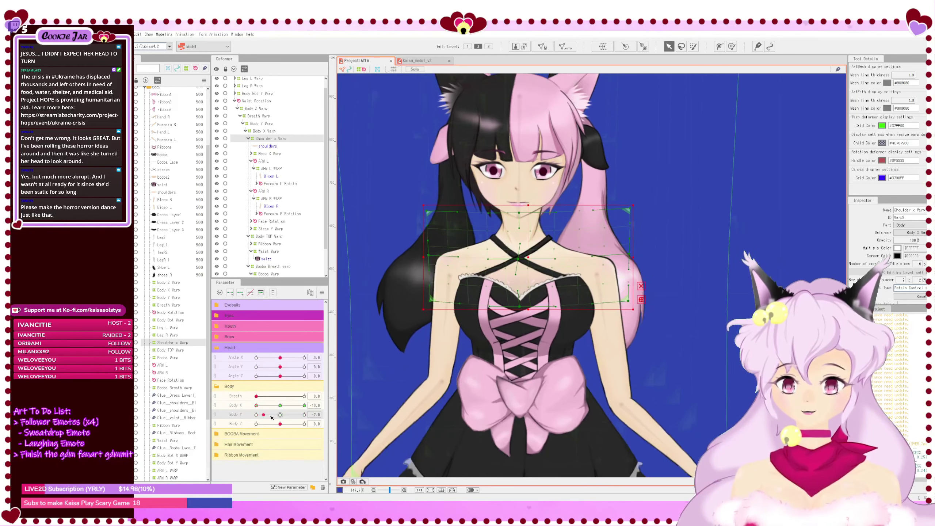
click(278, 416)
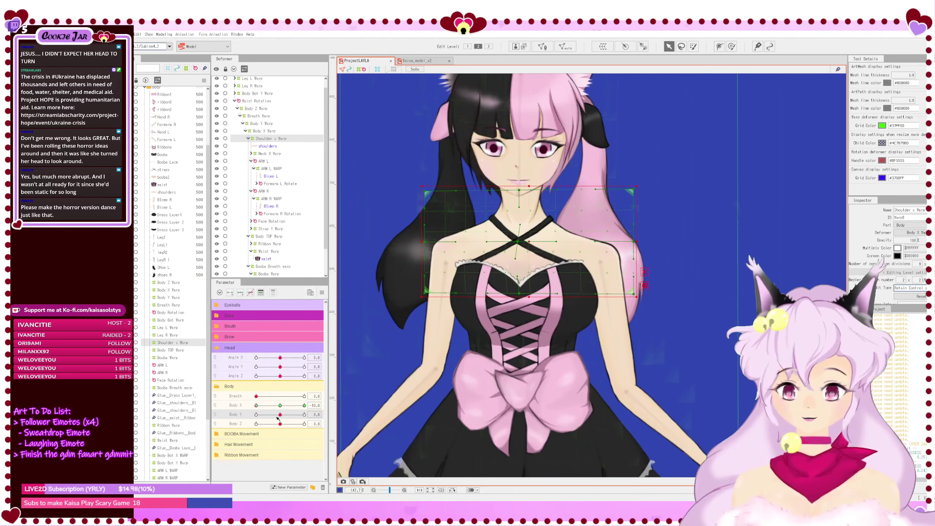
mouse_move(256, 406)
mouse_down()
mouse_move(310, 408)
mouse_move(256, 405)
mouse_up()
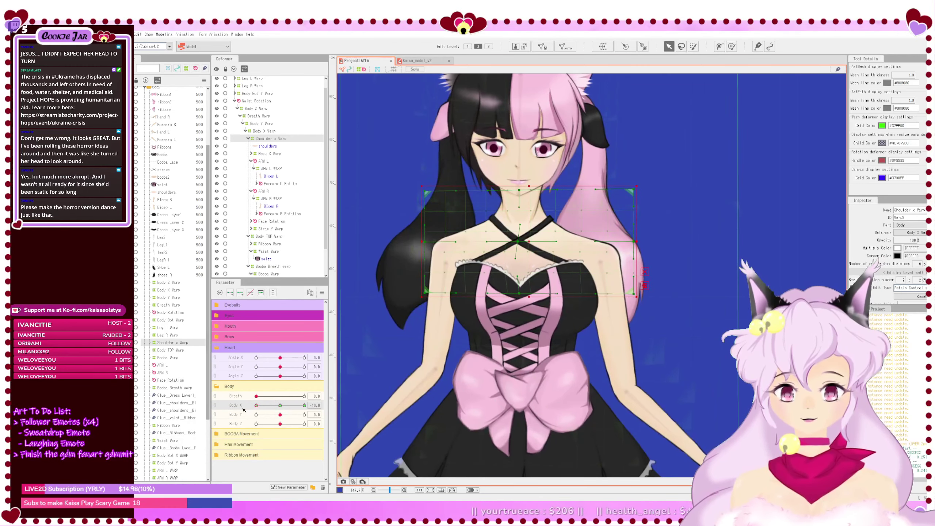
Step: Select the upper control points of Shoulder x Warp at Body X -10 and nudge them slightly right
scroll(469, 370, down, 3)
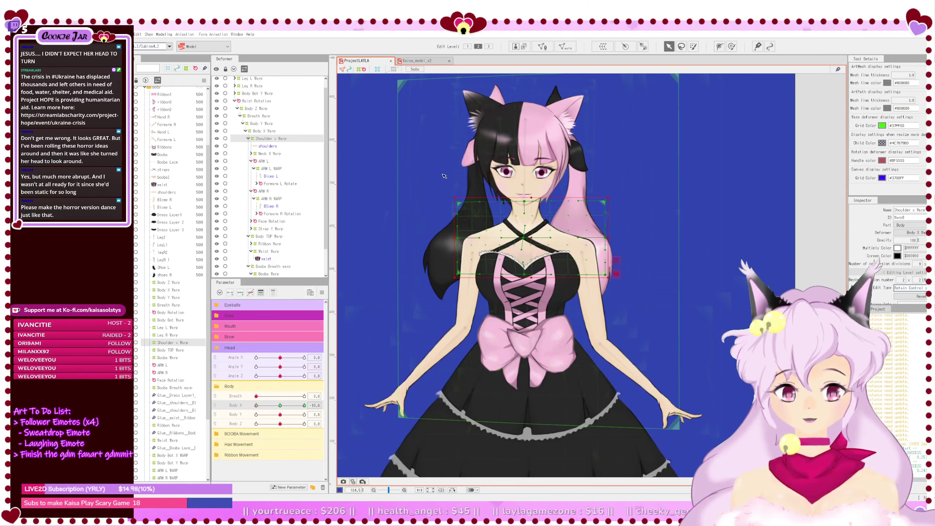
drag(621, 239, 633, 236)
key(Right)
key(Right)
key(Right)
key(Right)
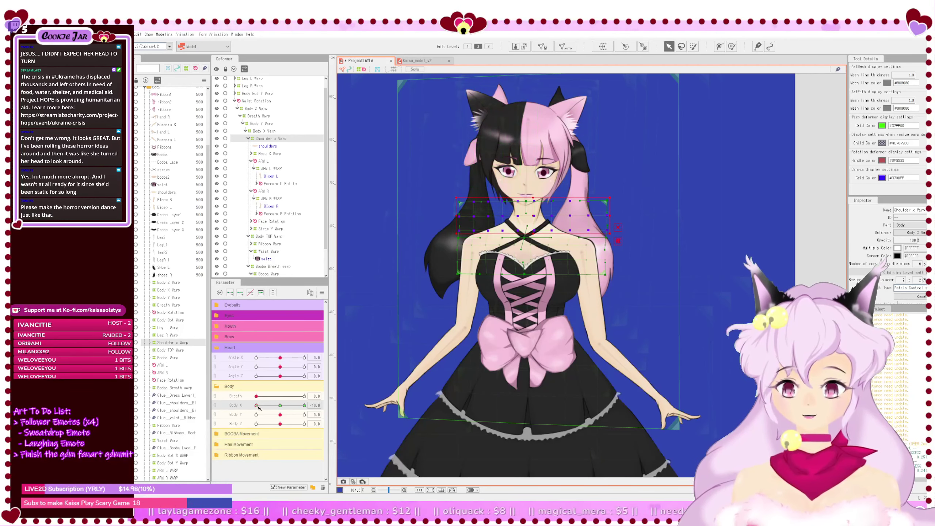
Step: Preview the shoulders by sweeping Body X between -10 and 10, including with Body Y at 10, and return Body Y to 0
drag(257, 405, 306, 406)
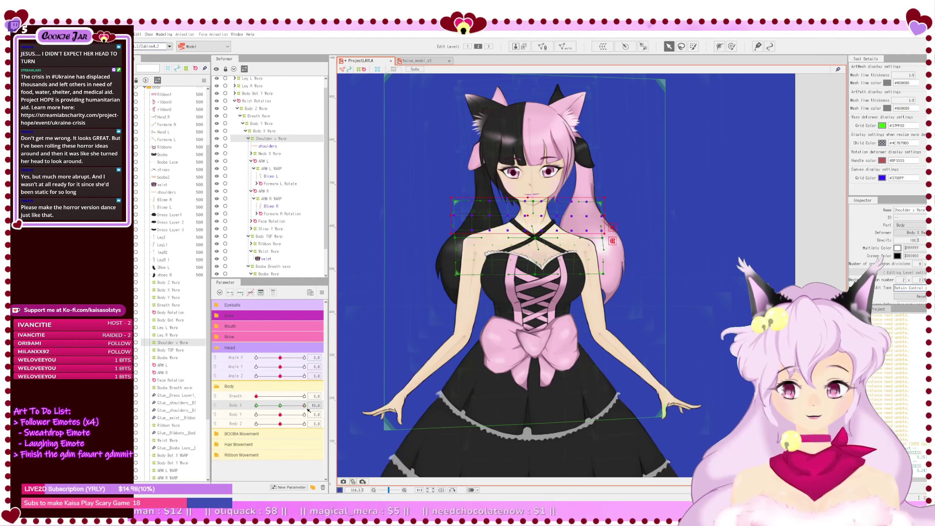
drag(304, 405, 361, 413)
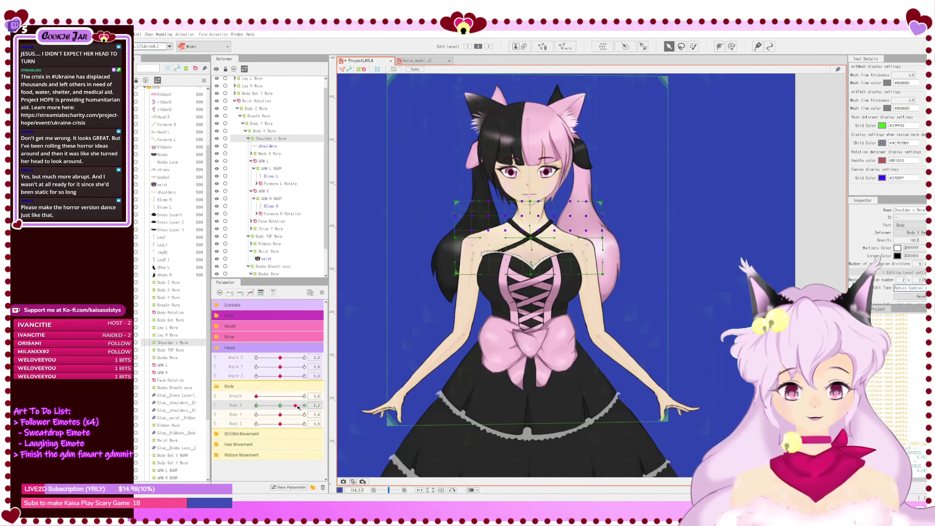
drag(303, 407, 357, 426)
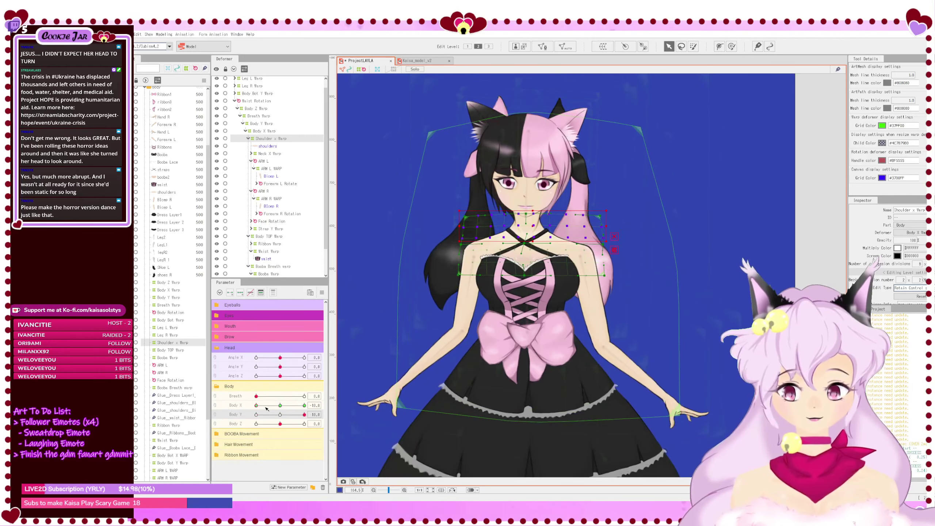
mouse_move(267, 408)
mouse_down()
mouse_move(330, 411)
mouse_move(253, 416)
mouse_move(334, 422)
mouse_move(280, 416)
mouse_up()
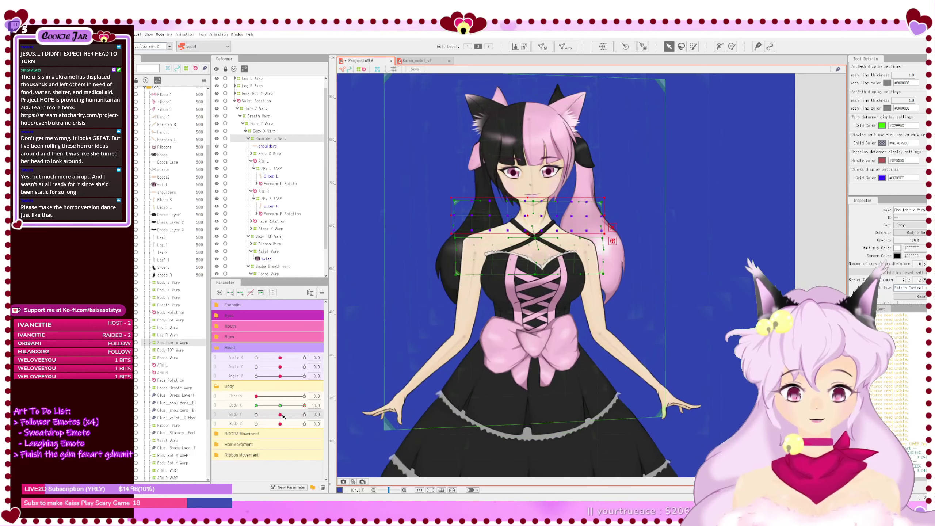
Step: Shrink ARM L WARP slightly from its lower outer corner at Body X 10 and check the pose at Body Y -10
click(273, 168)
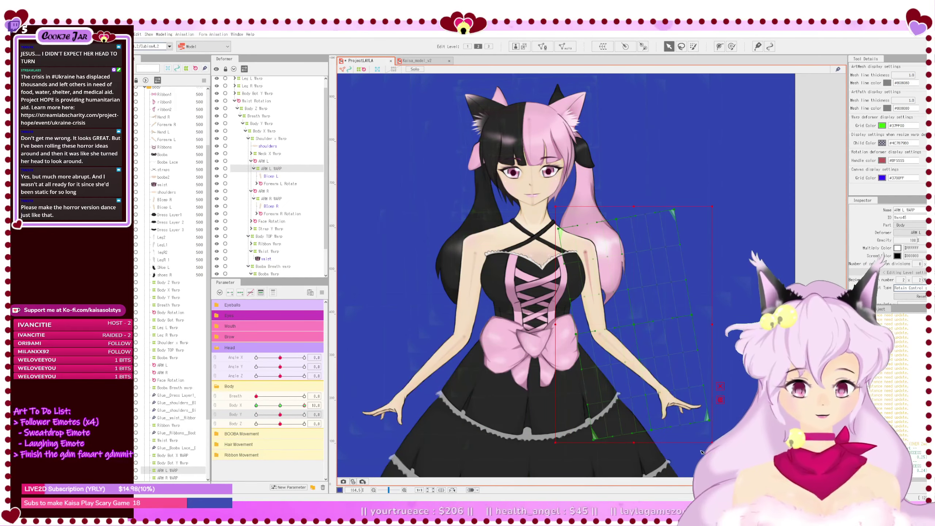
drag(711, 442, 709, 440)
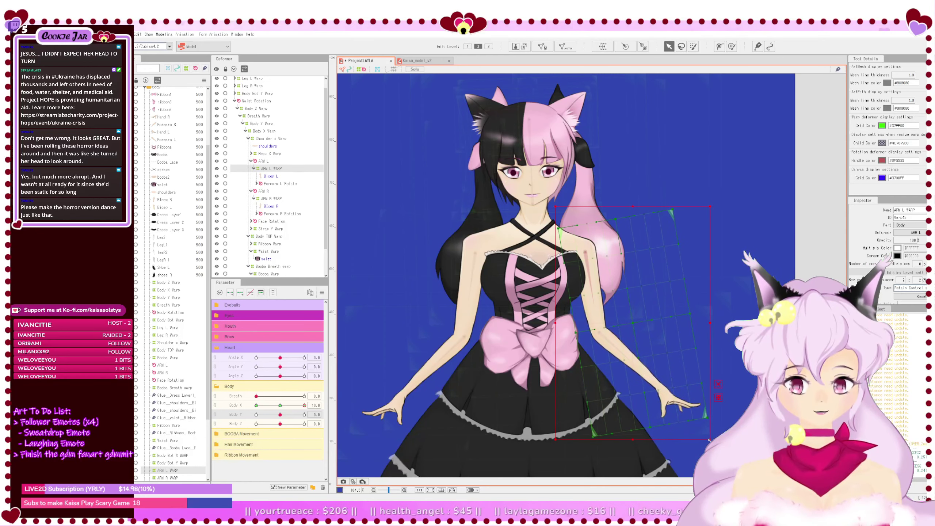
drag(280, 415, 237, 414)
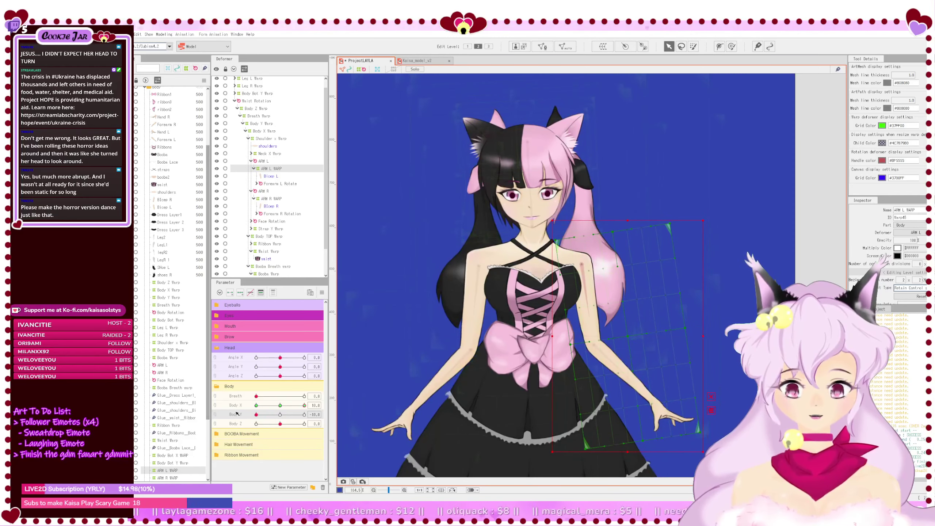
Step: Return Body Y to 0, select the objects keyed to Body X, and preview Shoulder x Warp from Body X 0 to 10
click(281, 414)
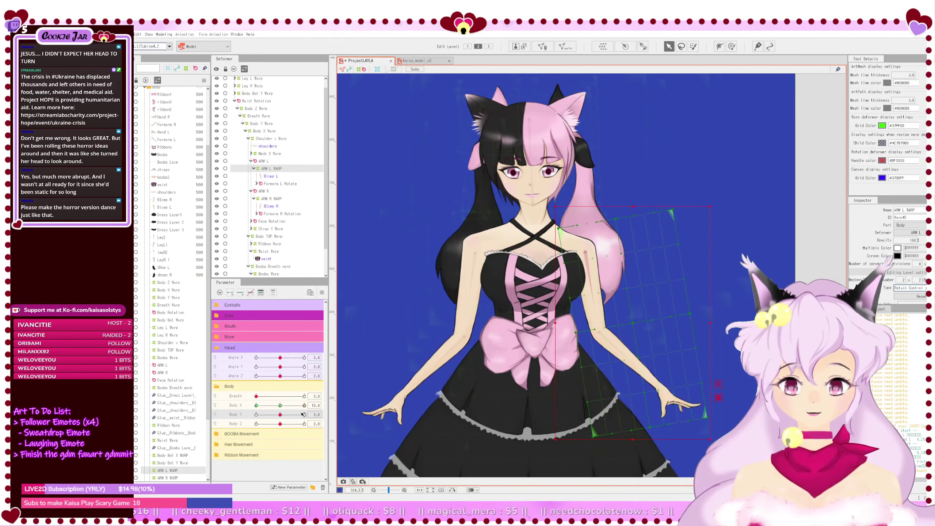
click(278, 139)
click(280, 406)
right_click(280, 406)
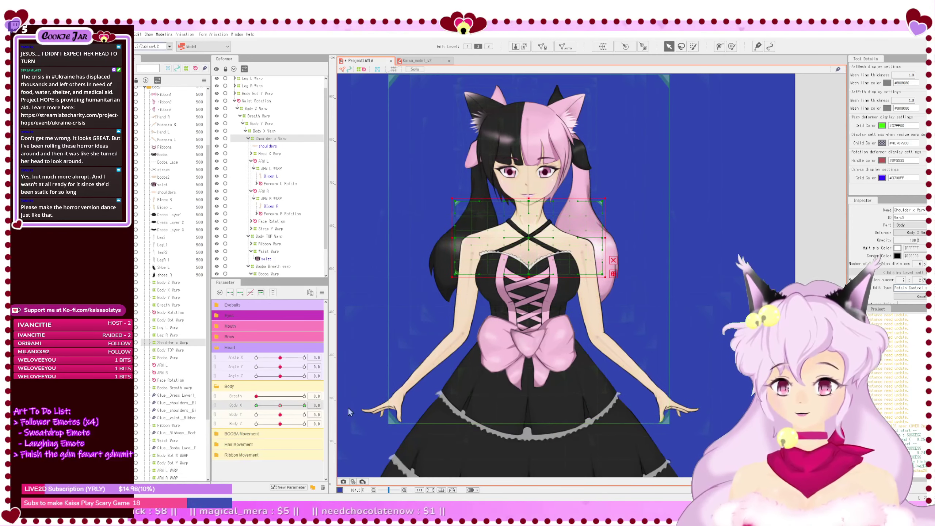
click(347, 407)
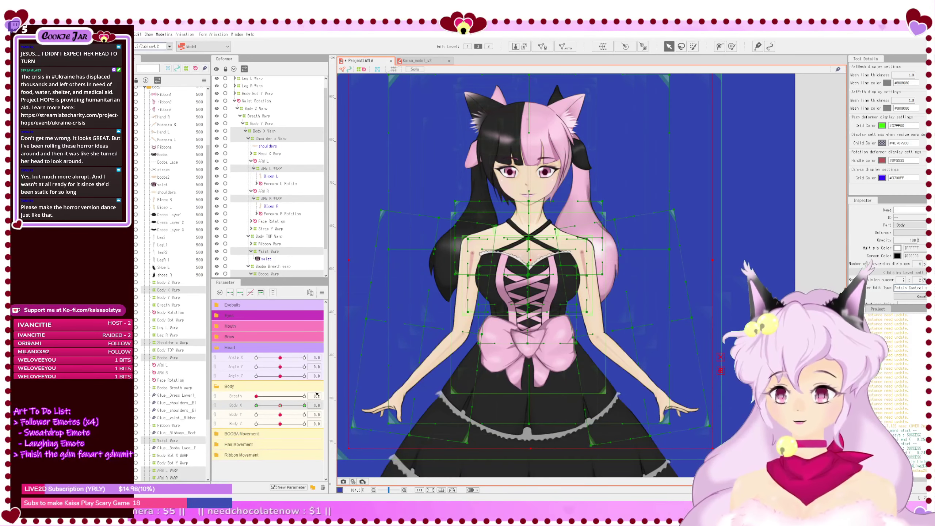
click(286, 141)
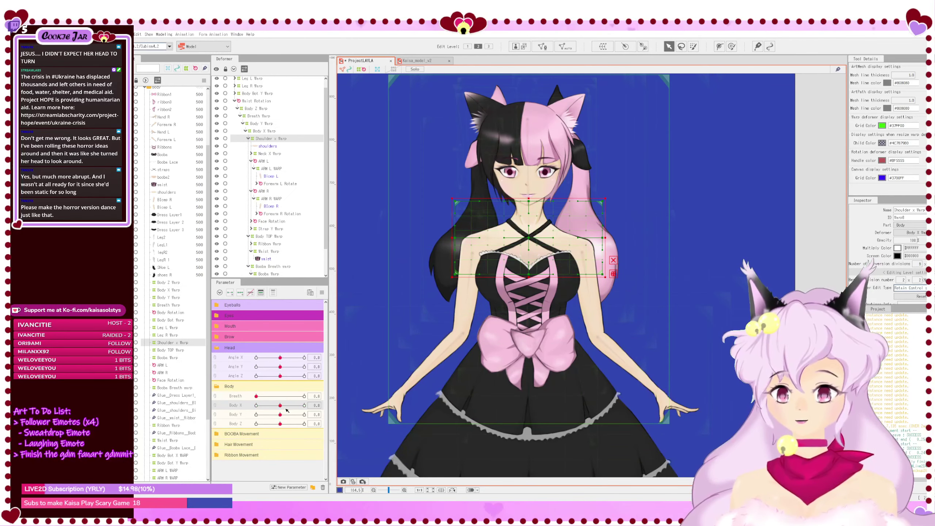
drag(287, 409, 330, 412)
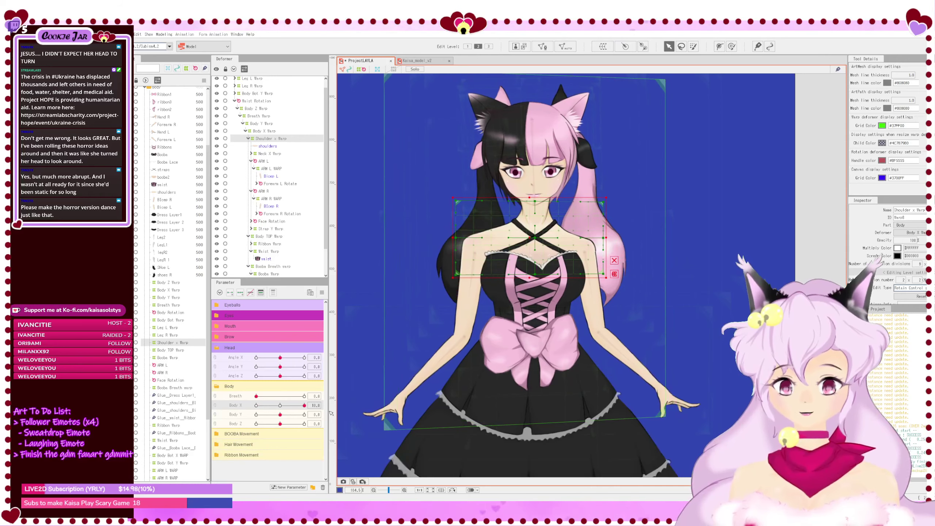
Step: Enlarge ARM L WARP slightly from its lower outer corner at Body X 10 and return Body X to 0
click(271, 199)
click(272, 168)
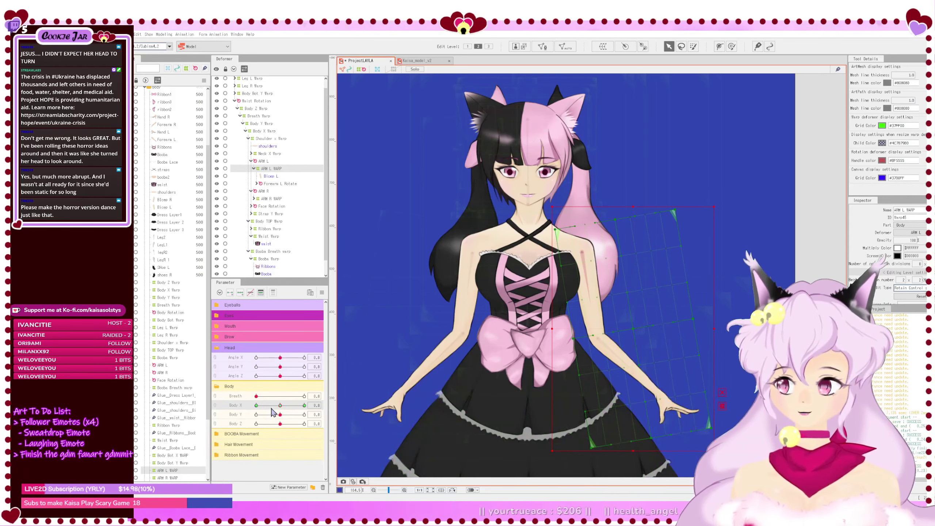
drag(280, 405, 305, 405)
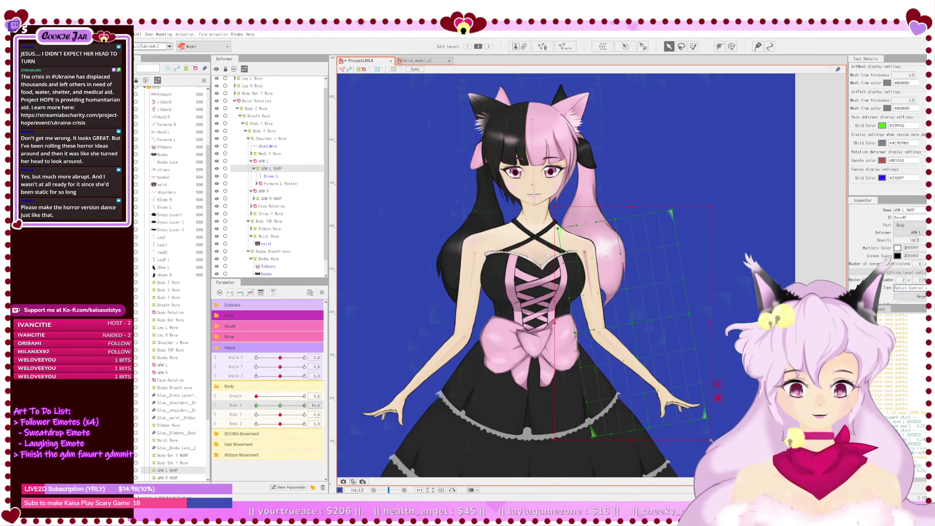
drag(711, 440, 712, 443)
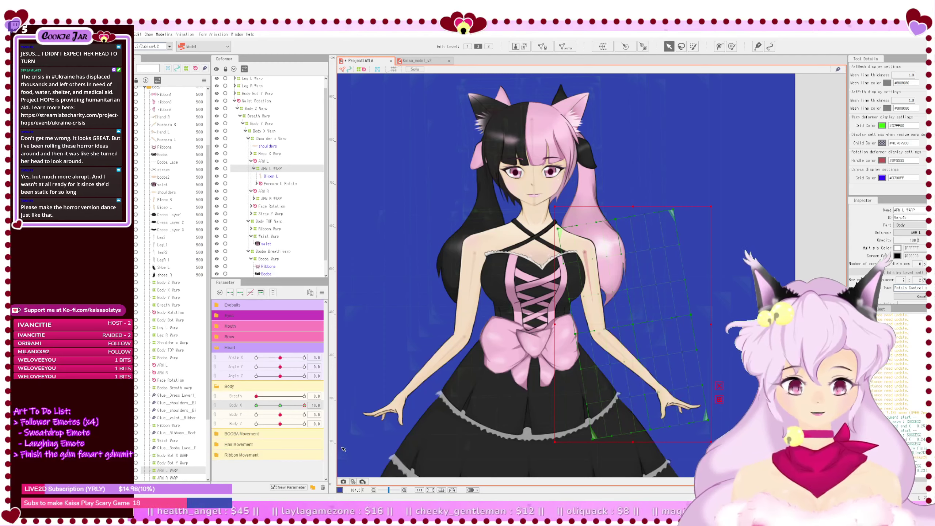
drag(302, 411, 281, 408)
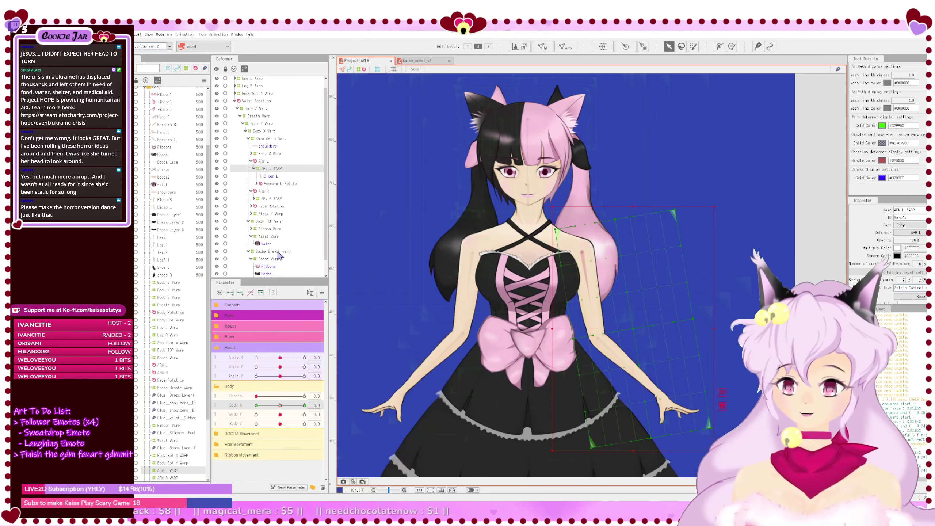
Step: Hide the bounding box of Booba Warp at Body X -10 and shift its central control points slightly left
click(269, 259)
drag(283, 407, 248, 407)
scroll(534, 244, up, 3)
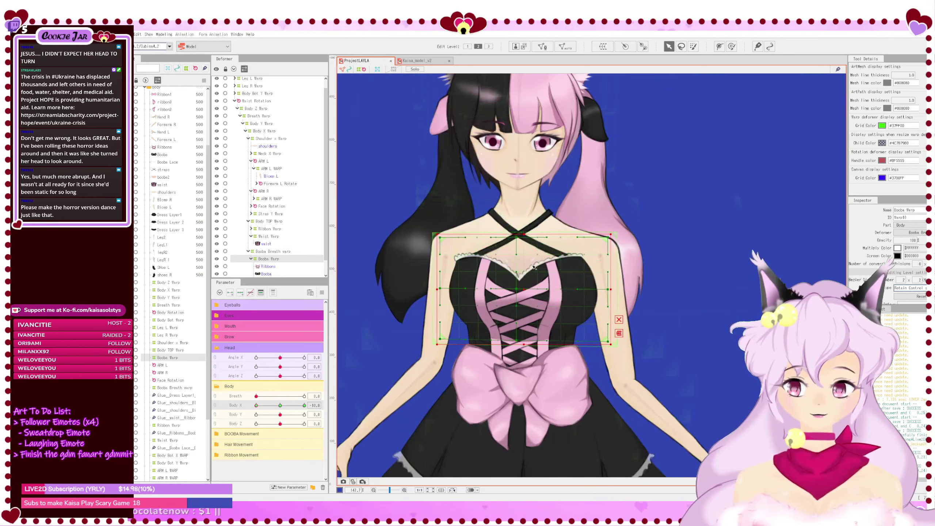
click(620, 321)
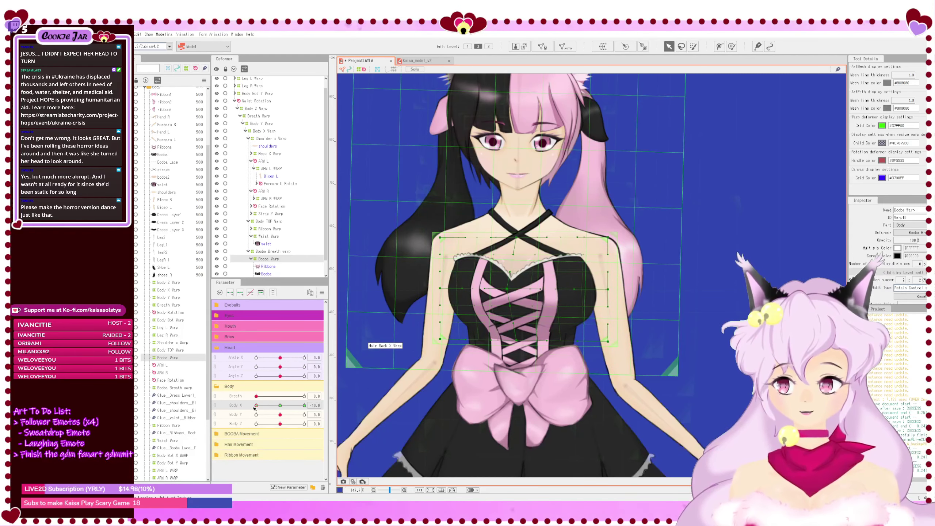
Step: Preview the chest by sweeping Body X between -10 and 10, and return Body X to -10
drag(256, 405, 210, 408)
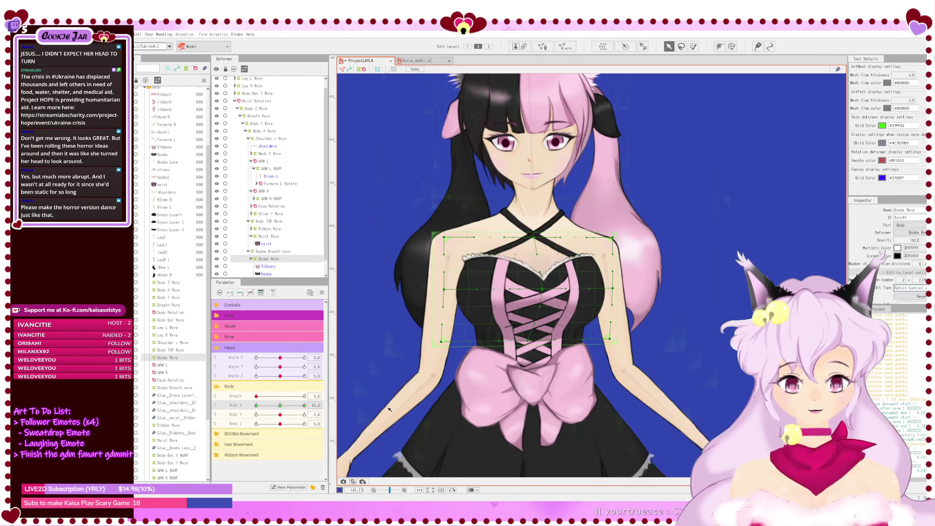
drag(256, 405, 342, 408)
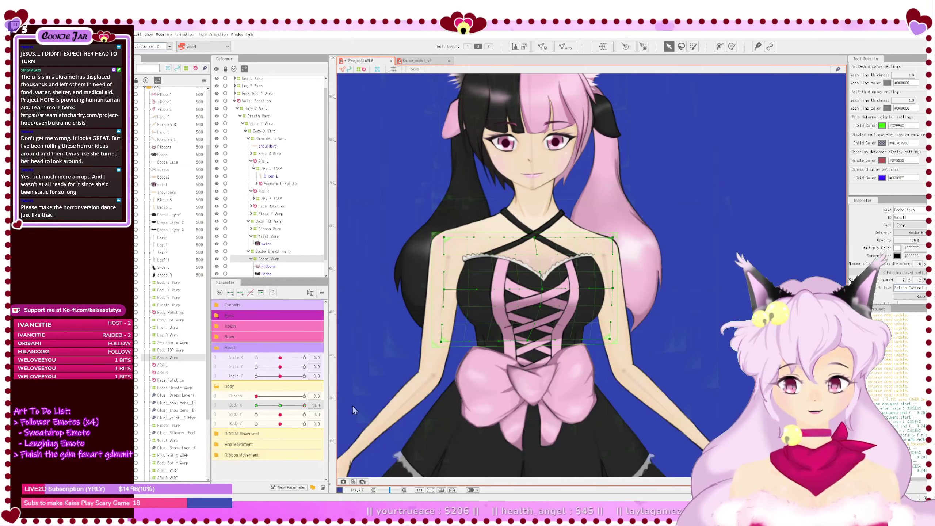
drag(353, 405, 252, 406)
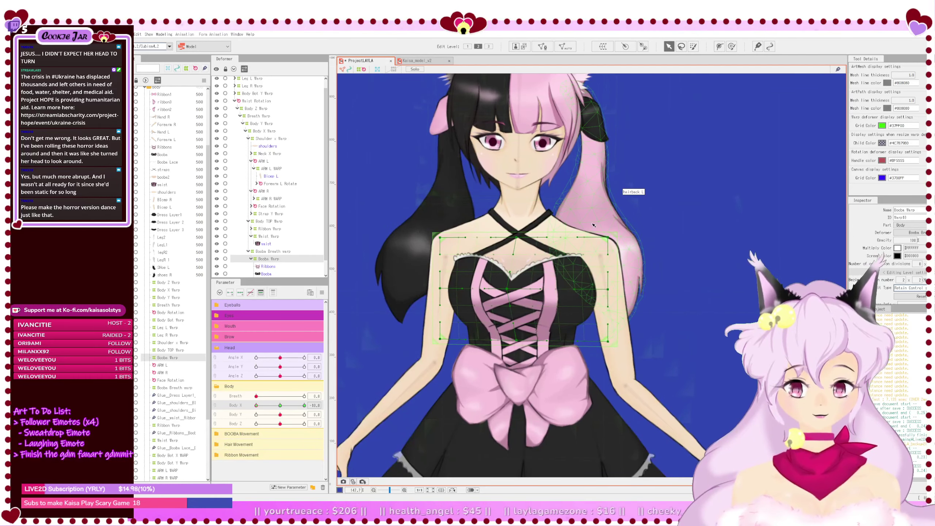
Step: Select the right column of Booba Warp's control points at Body X -10 and nudge it slightly left
drag(593, 224, 628, 374)
key(Left)
key(Left)
key(Left)
key(Left)
key(Left)
key(Left)
key(Left)
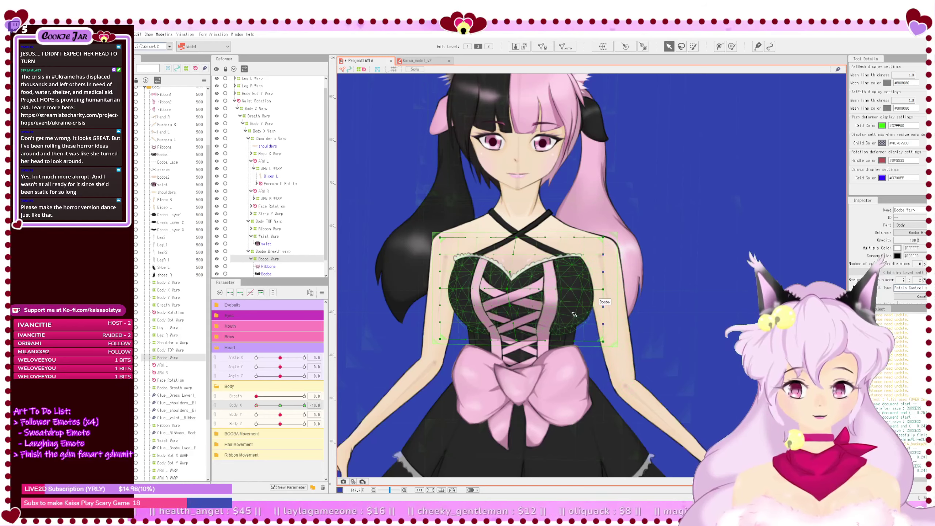
Step: Nudge Booba Warp's inner control point right of centre slightly left and fine-tune the point at the bottom centre
scroll(560, 291, up, 3)
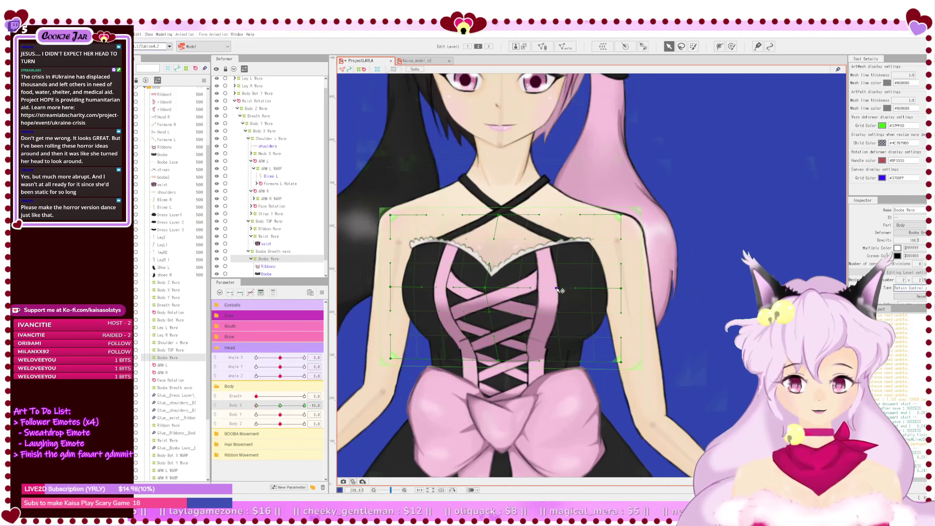
click(556, 289)
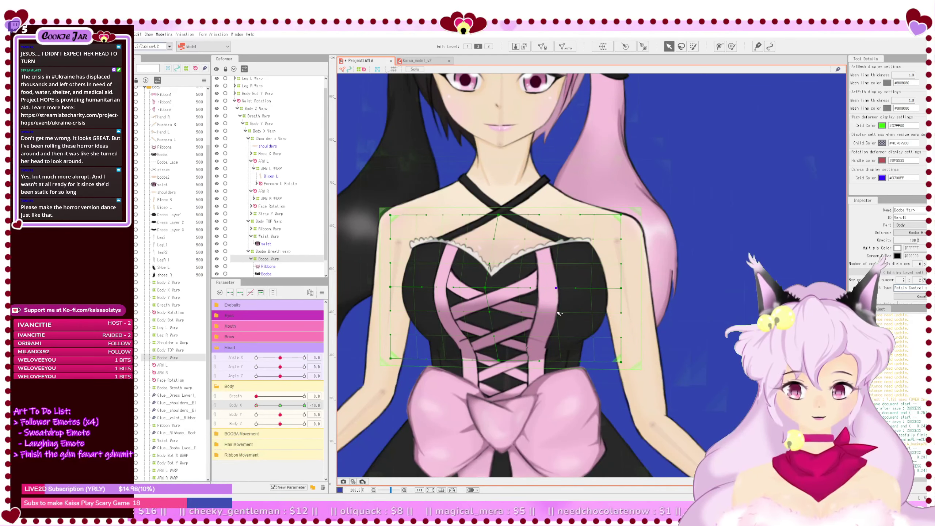
key(Left)
key(Left)
key(Left)
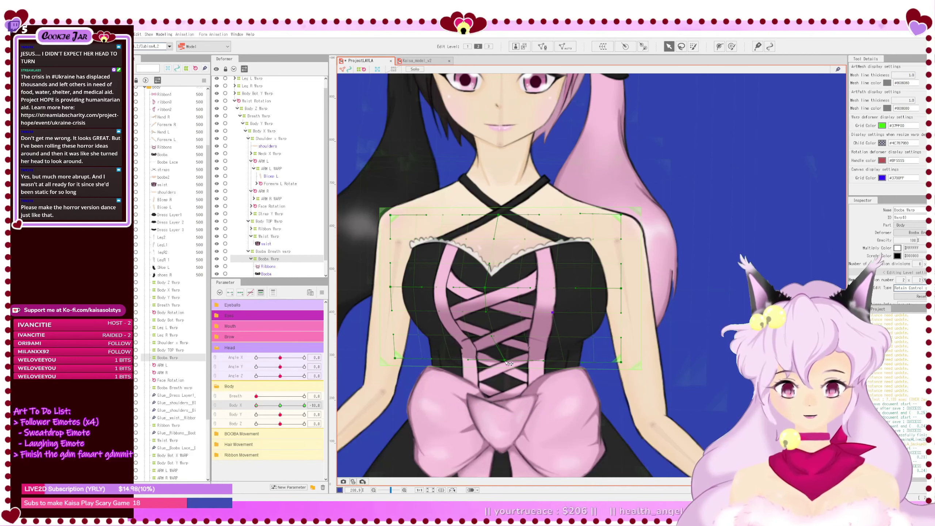
drag(508, 364, 507, 363)
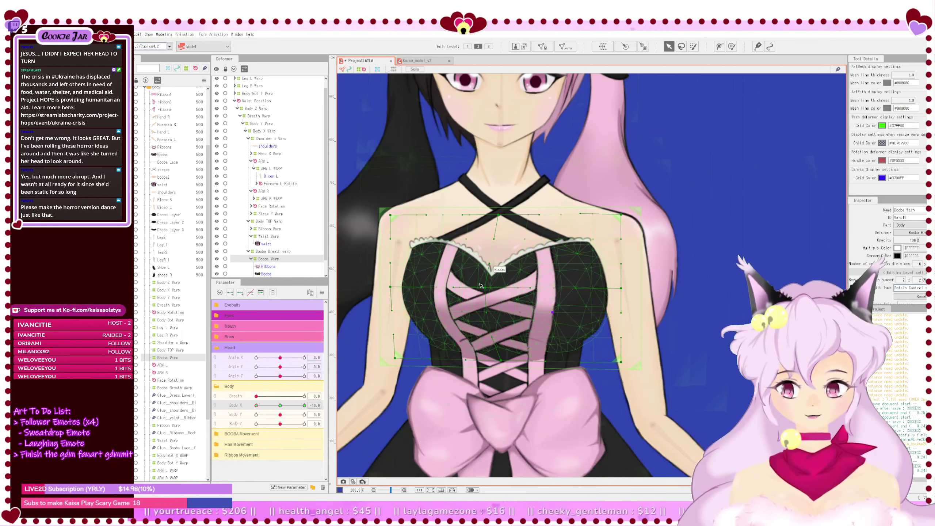
Step: Move the upper-left corner point of Booba Warp slightly inward at Body X -10
scroll(522, 295, down, 2)
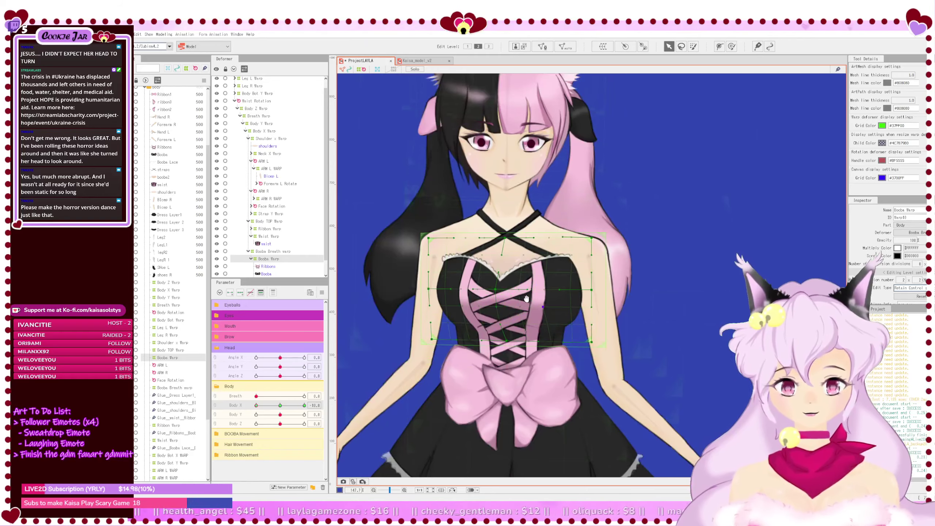
drag(527, 298, 568, 331)
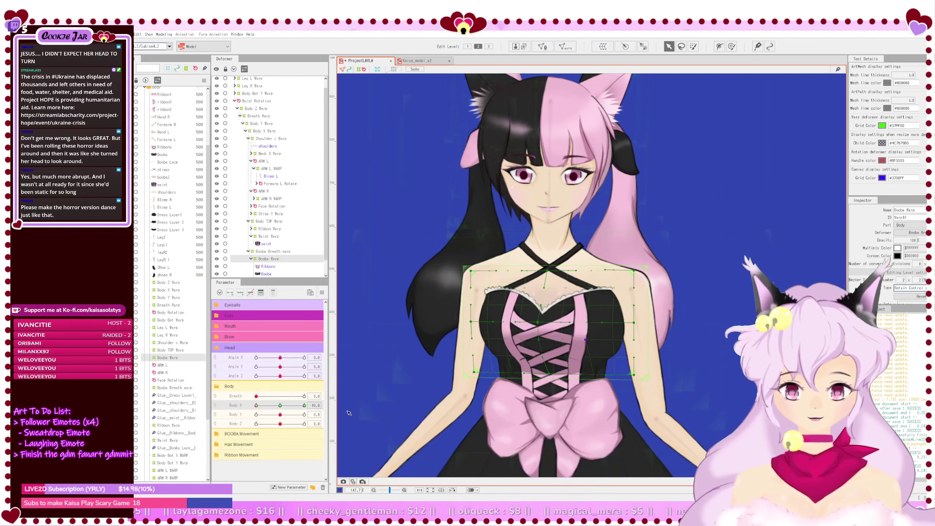
mouse_move(258, 404)
mouse_down()
mouse_move(319, 414)
mouse_move(256, 405)
mouse_up()
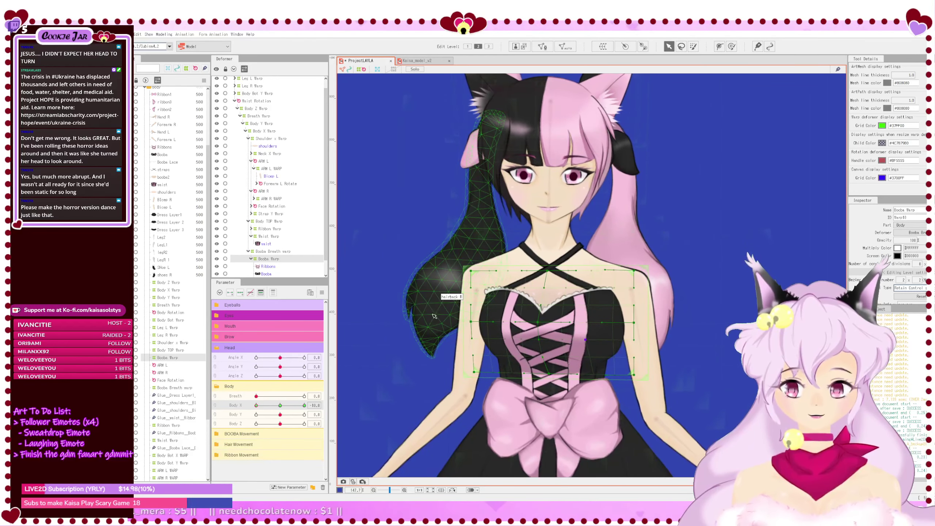
drag(478, 273, 483, 273)
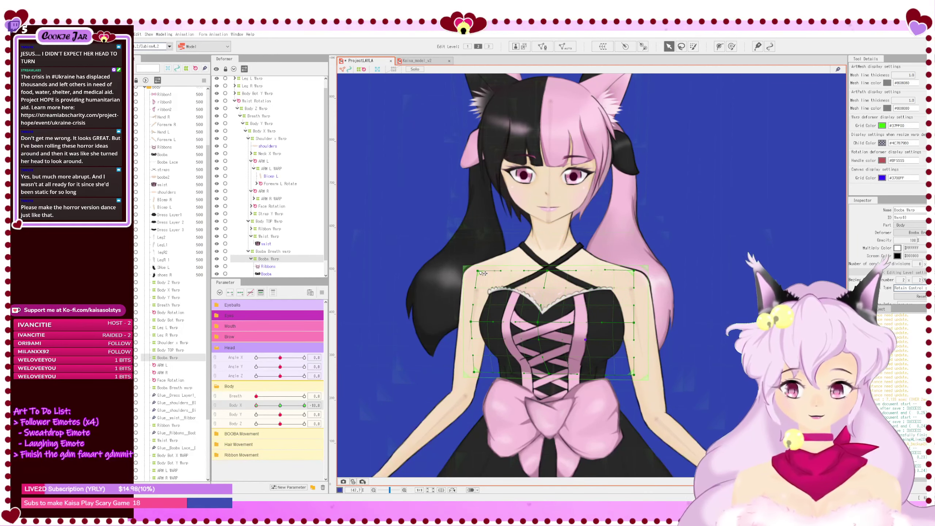
drag(479, 272, 475, 273)
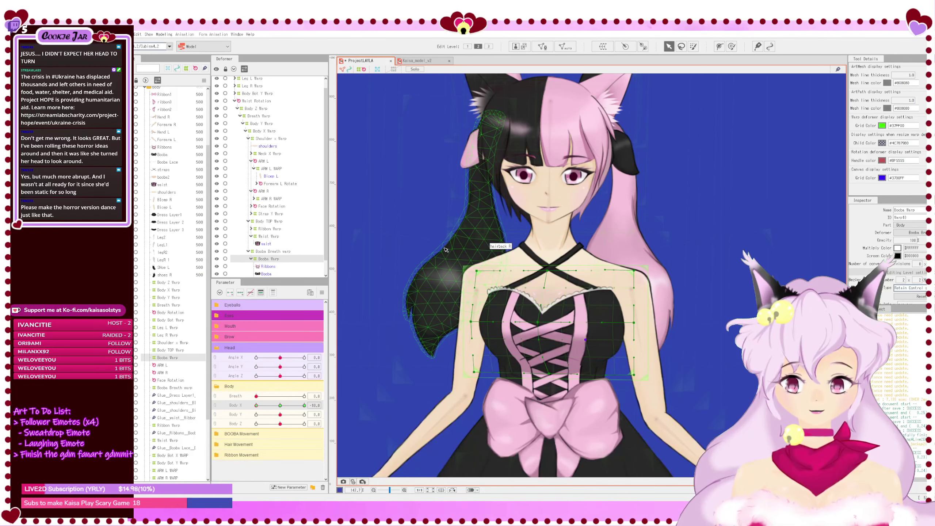
Step: Shift Booba Warp's upper and middle control points slightly left at Body X -10 and compare the chest with Body X 10
drag(444, 244, 677, 370)
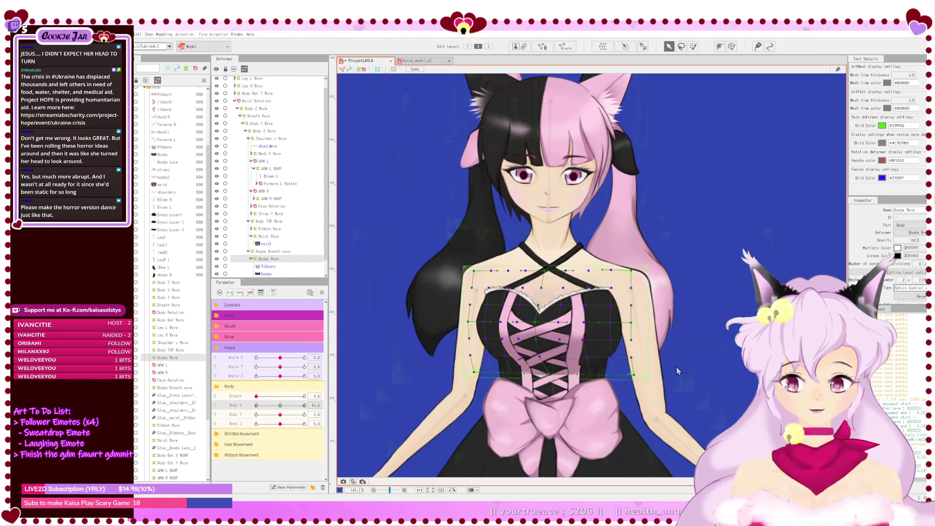
drag(257, 406, 312, 411)
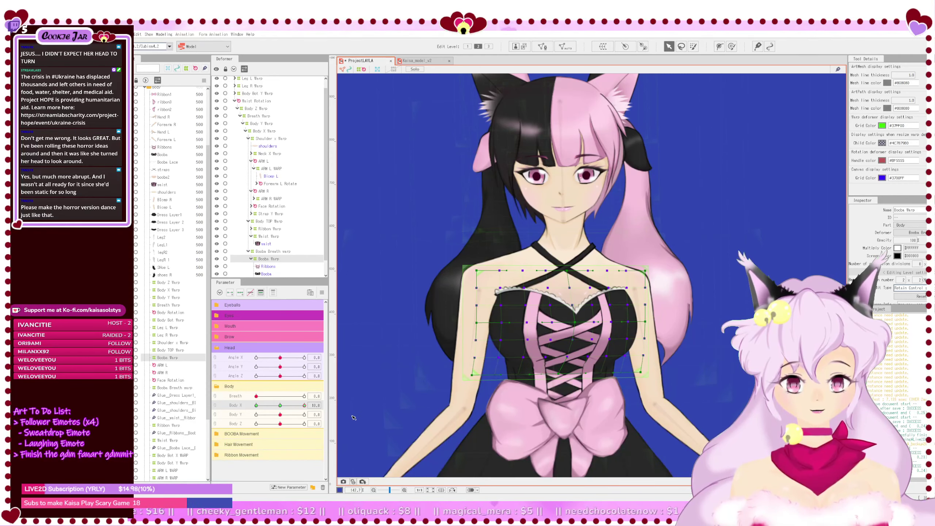
drag(304, 405, 219, 404)
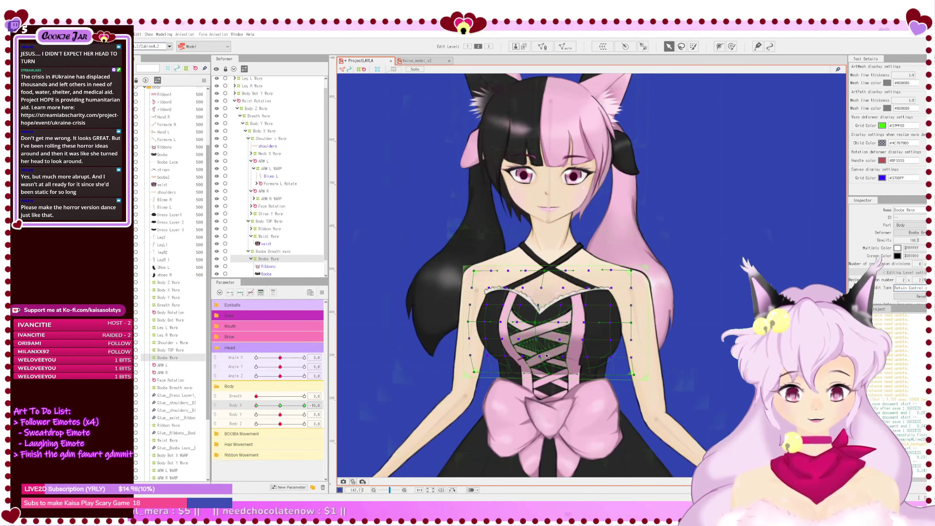
Step: Move Booba Warp's lower-left corner point slightly inward at Body X -10 and its lower-right corner point inward at Body X 10
scroll(547, 356, up, 2)
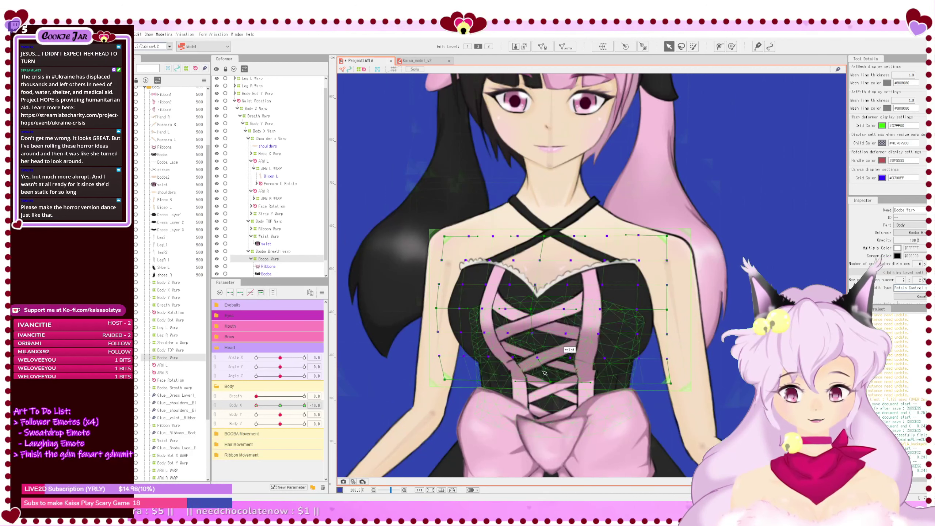
click(446, 381)
drag(449, 383, 455, 383)
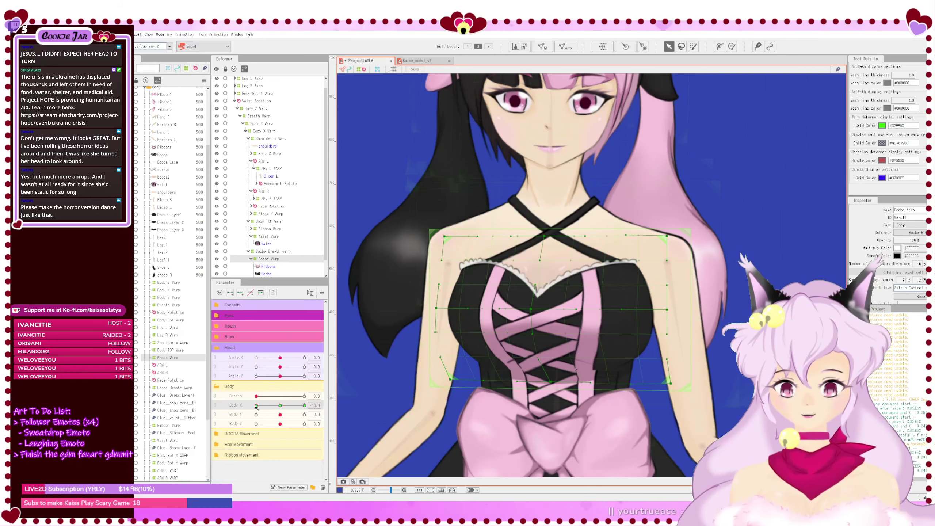
drag(256, 405, 402, 417)
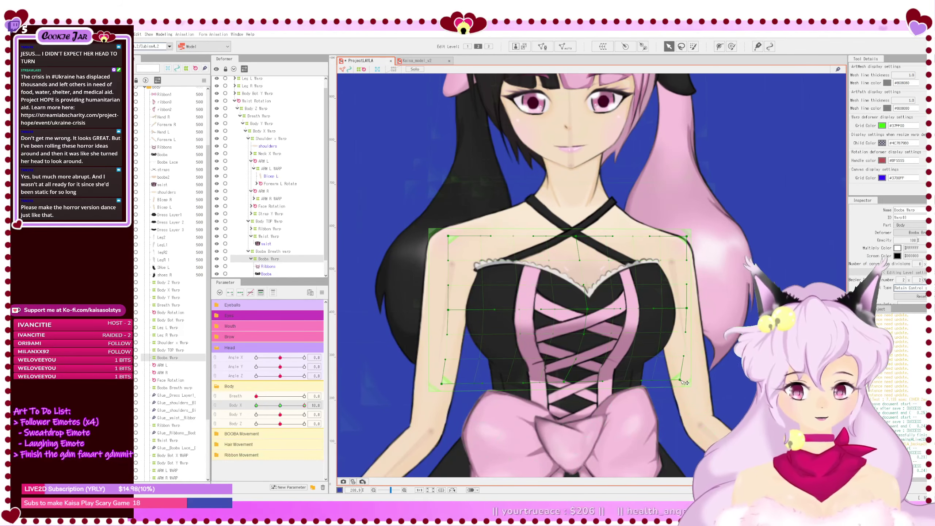
drag(681, 381, 678, 381)
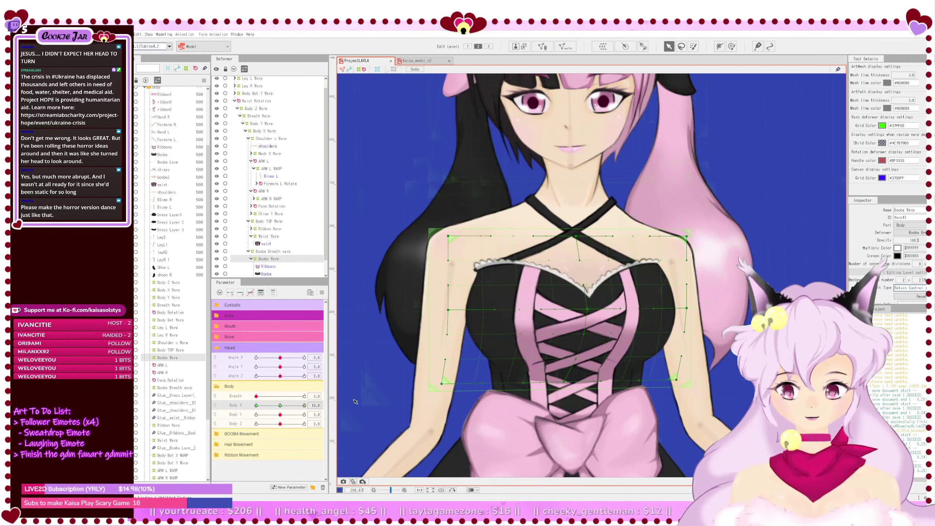
Step: Check the reshaped chest by sweeping Body X repeatedly between 10 and -10, ending at -10
drag(304, 405, 224, 403)
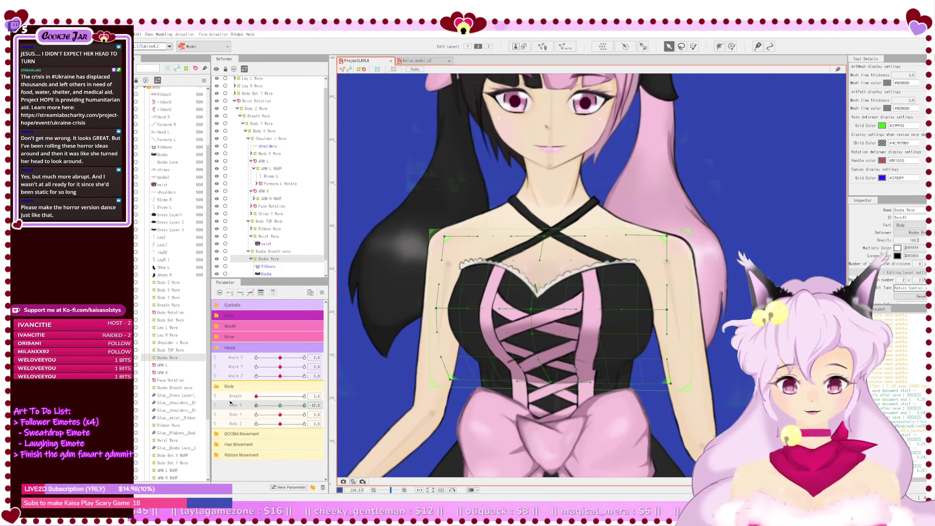
drag(205, 401, 132, 405)
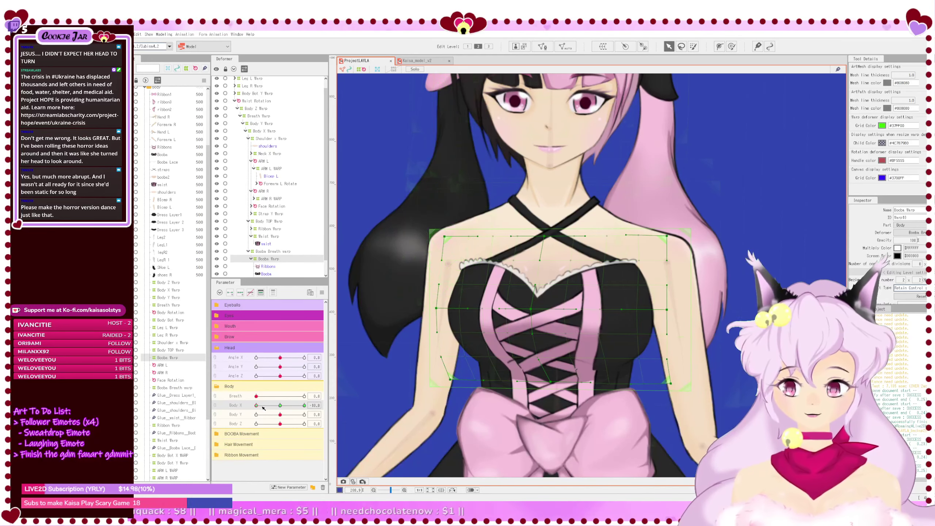
drag(256, 405, 323, 412)
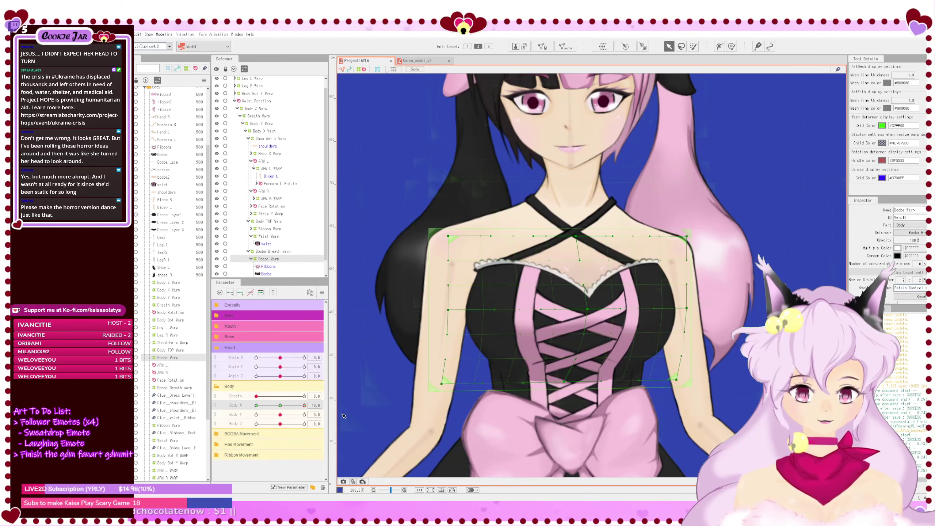
drag(343, 416, 145, 400)
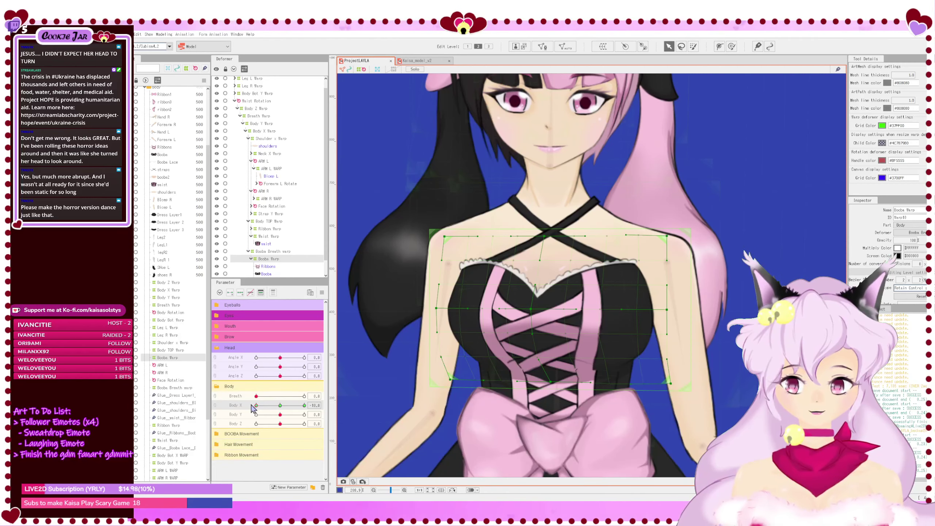
Step: Sweep Body X between -10 and 10 to check the chest shape at both extremes
drag(256, 405, 321, 407)
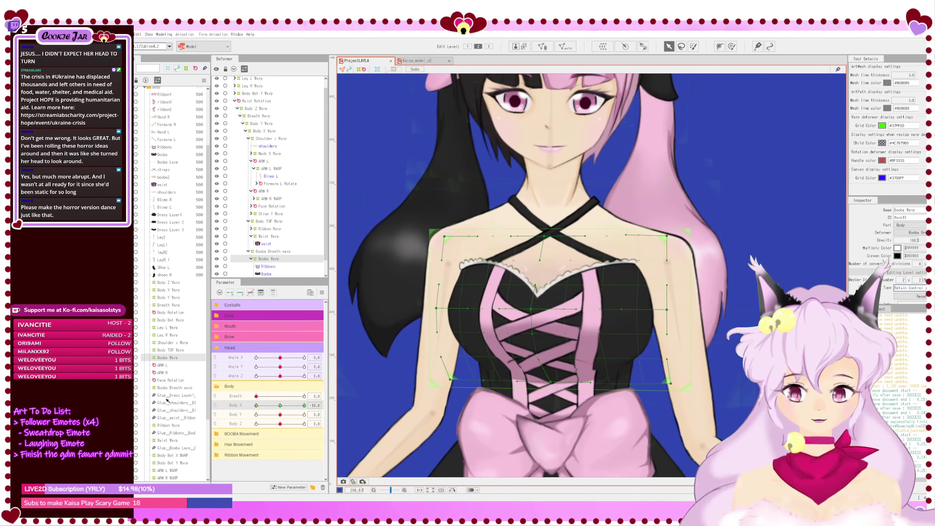
drag(317, 403, 194, 393)
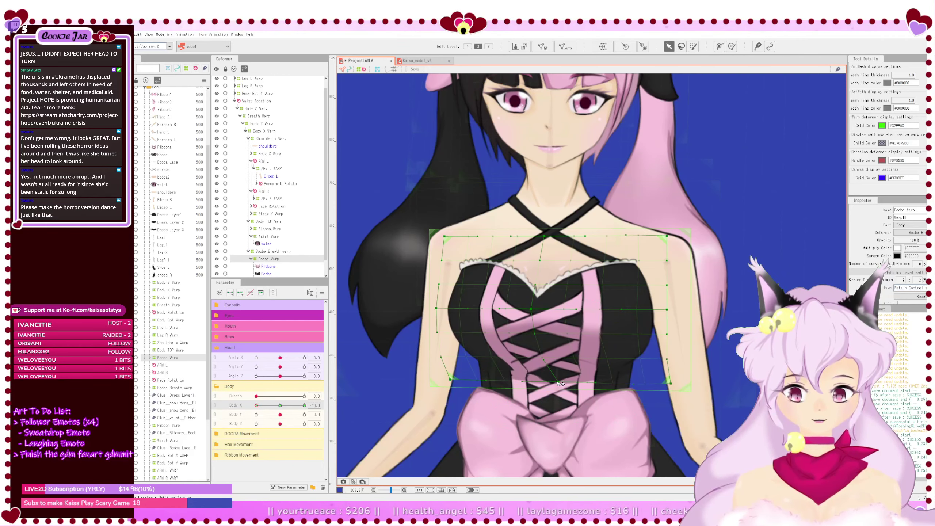
drag(559, 383, 555, 384)
click(305, 405)
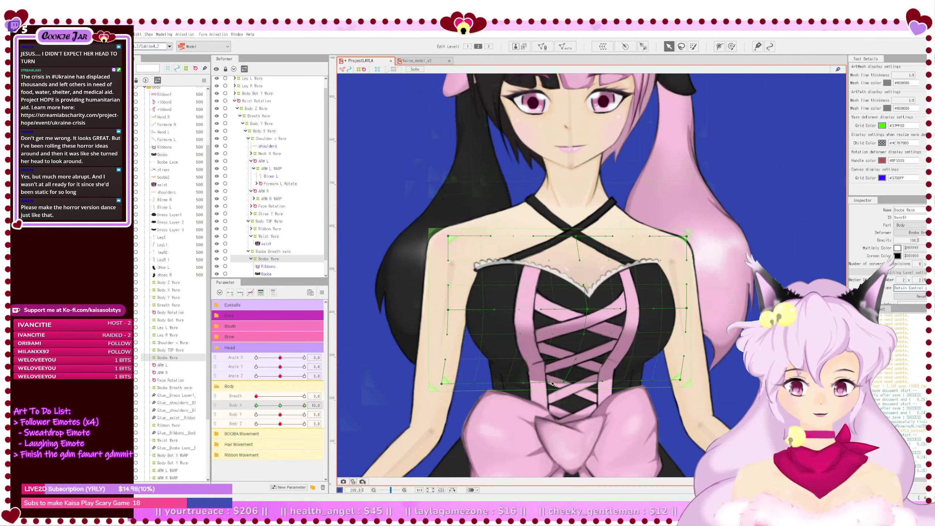
Step: Compare the recent Booba Warp point edits by undoing and redoing them, undo them at Body X -10, and save the model
key(ctrl+y)
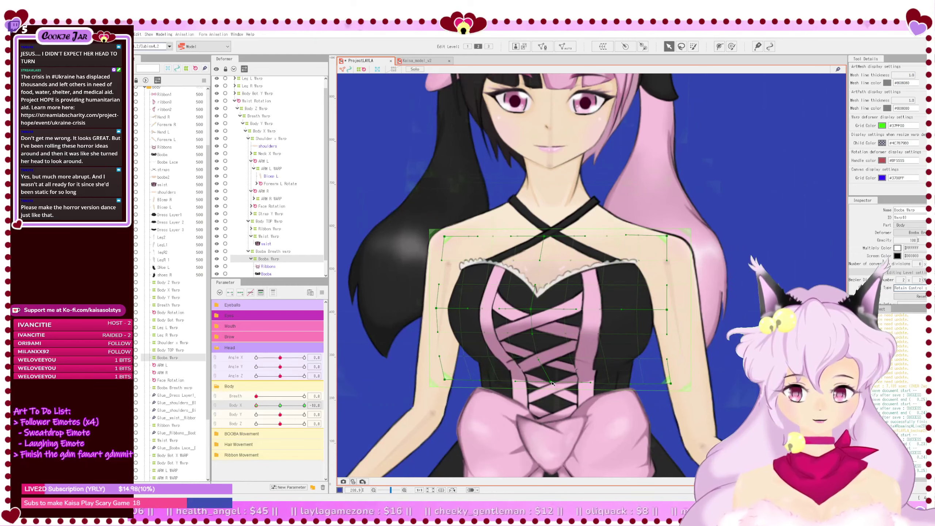
key(ctrl+z)
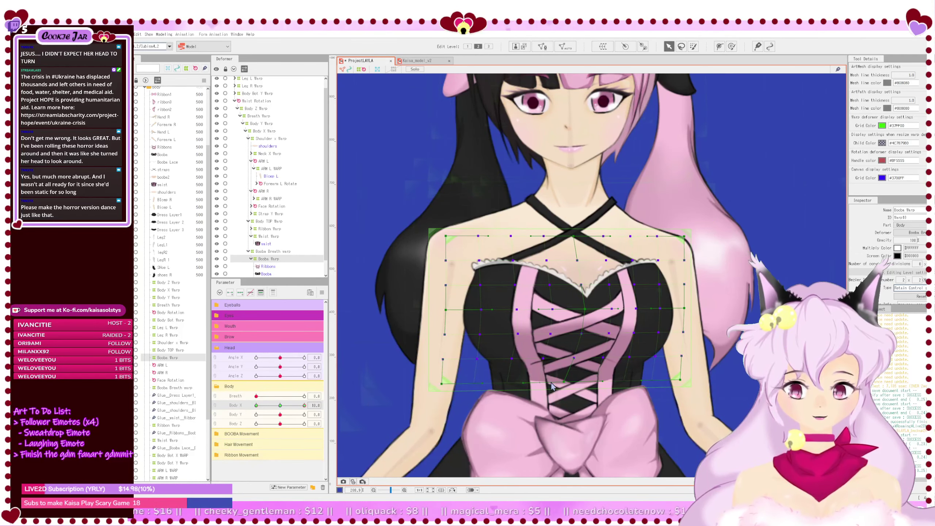
key(ctrl+y)
key(ctrl+z)
key(ctrl+z)
key(ctrl+z)
key(ctrl+z)
key(ctrl+z)
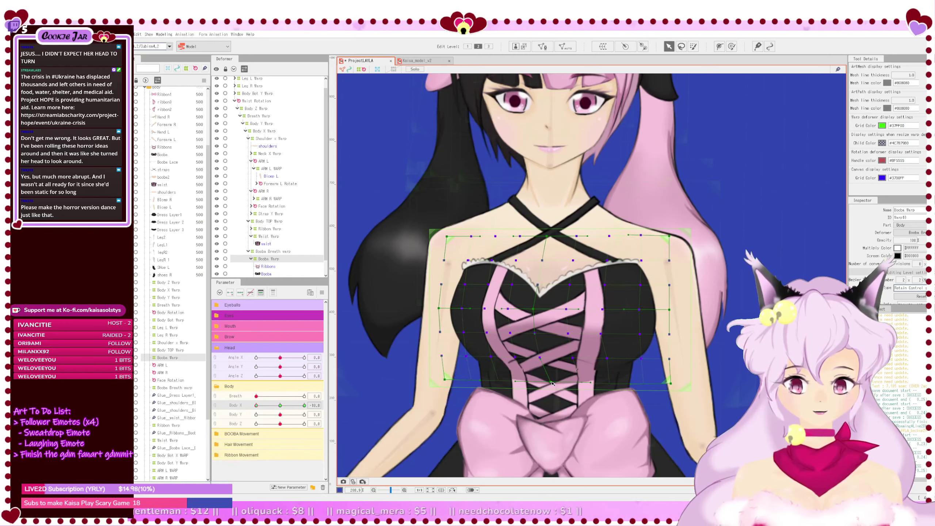
key(ctrl+z)
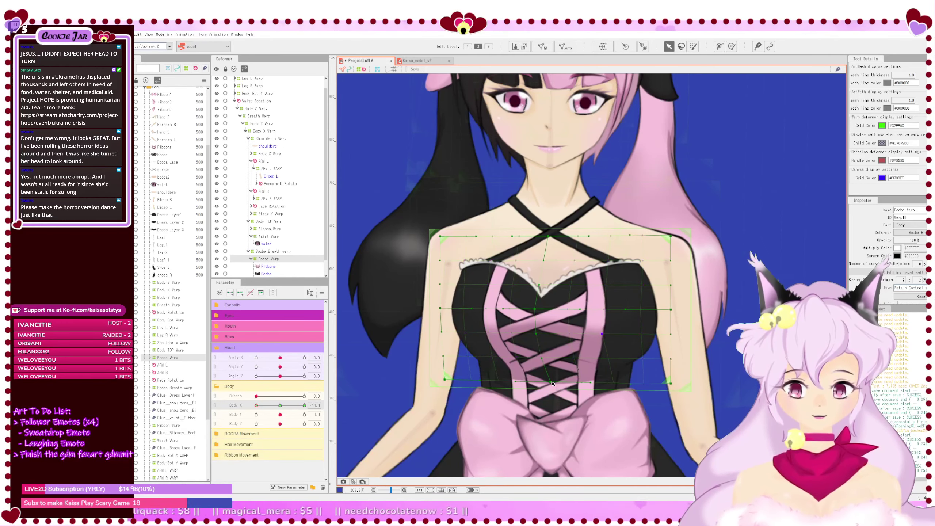
key(ctrl+s)
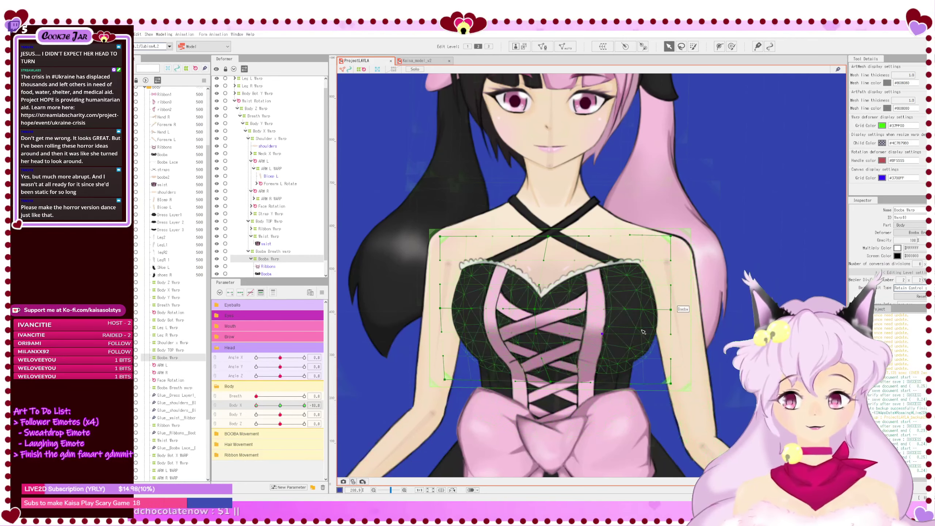
Step: Move the middle deform path point on the Booba mesh's right ribbon slightly outward and return Body X to 0
click(611, 364)
scroll(611, 364, up, 3)
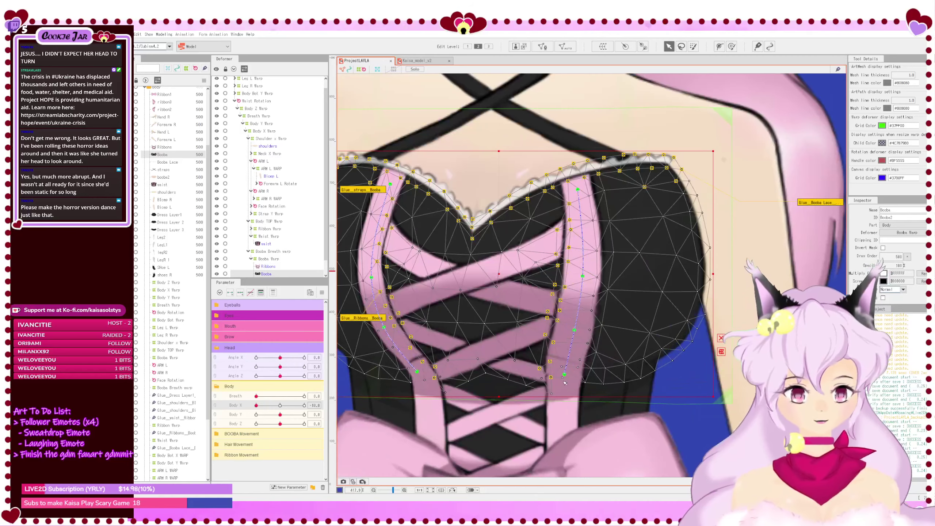
drag(582, 277, 604, 287)
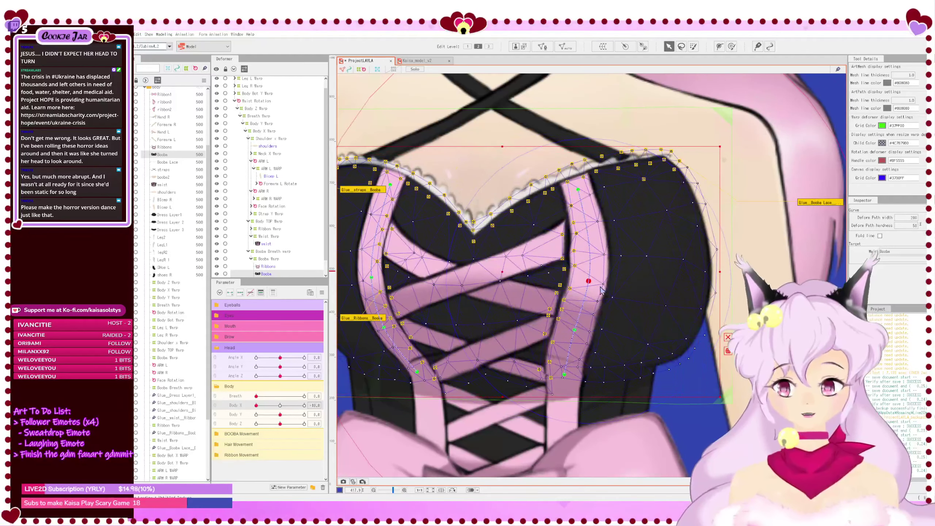
scroll(602, 291, down, 3)
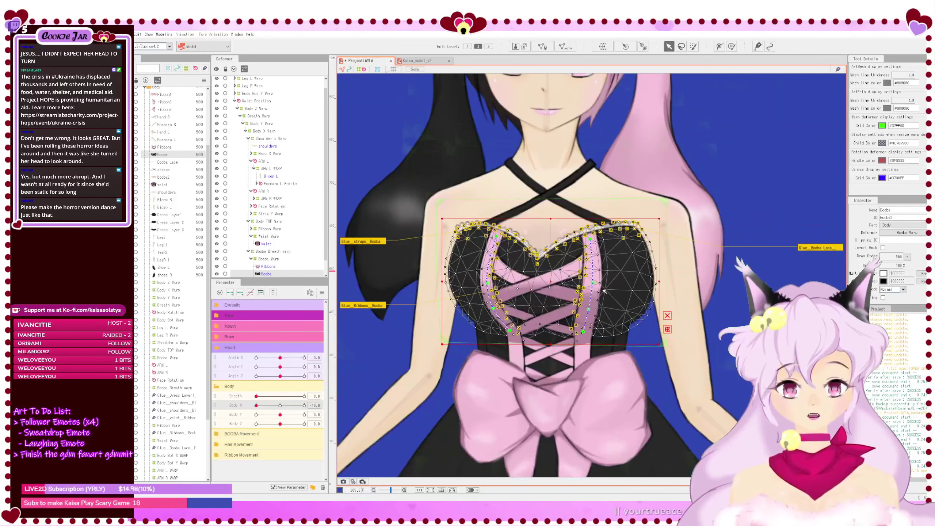
click(612, 358)
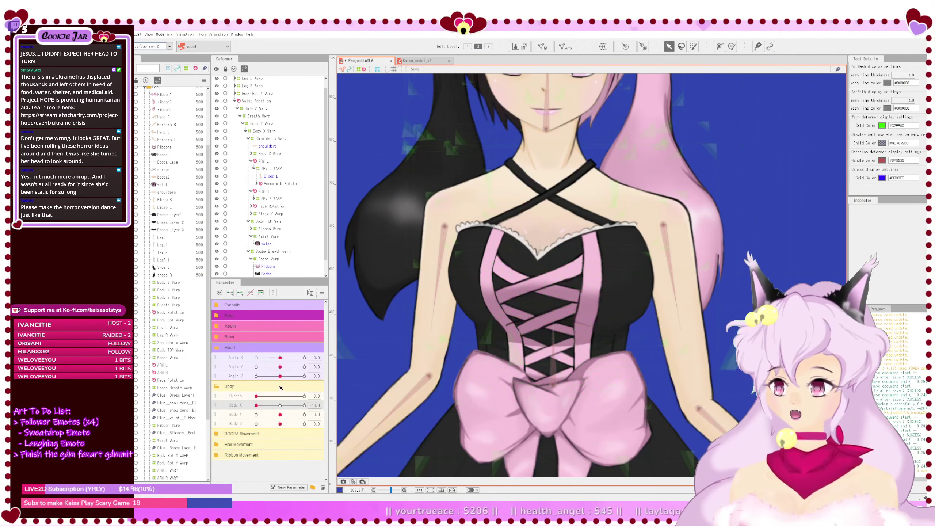
drag(253, 406, 280, 407)
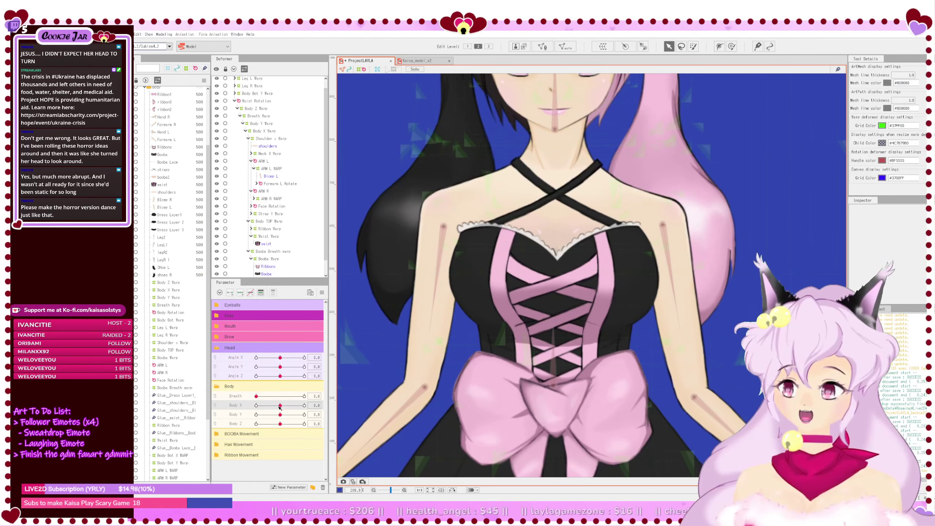
Step: Examine the chest mesh in Kaisa_model_v2 while testing Body X, and return to ProjectLAYLA
click(418, 62)
click(612, 331)
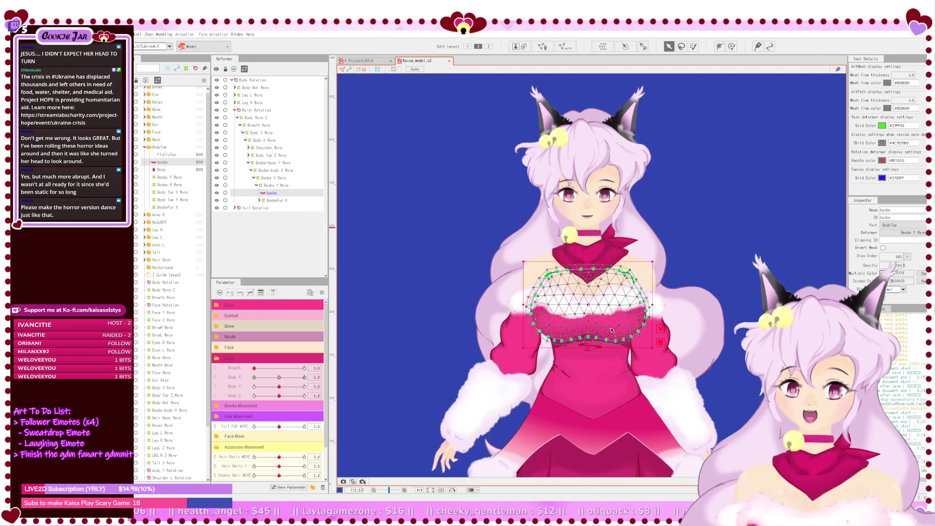
drag(279, 377, 246, 379)
click(281, 379)
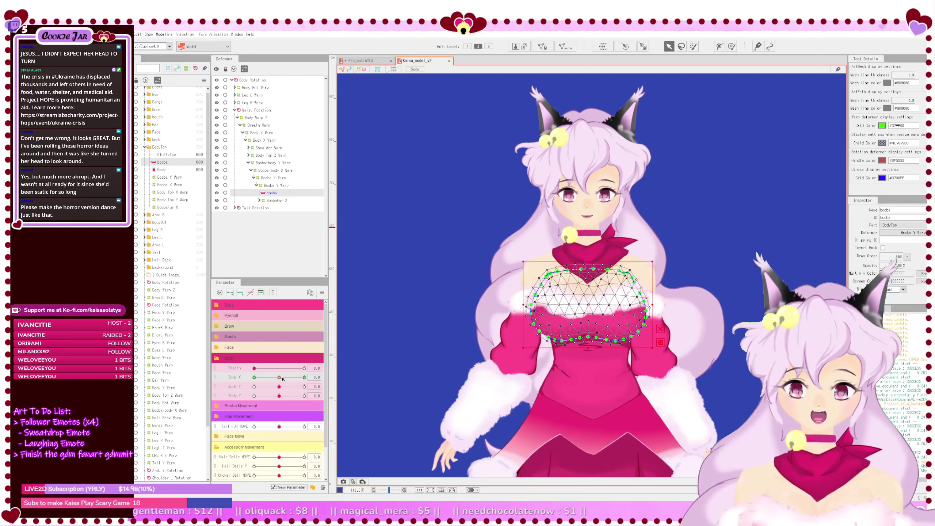
click(362, 61)
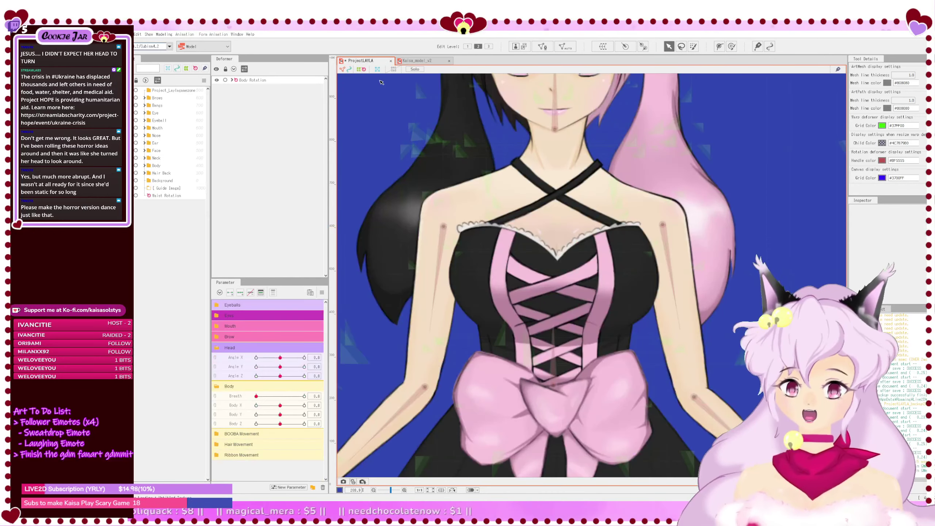
Step: Add a four-point deform path along the left outer edge of the Booba mesh and align its points with the chest outline
click(489, 260)
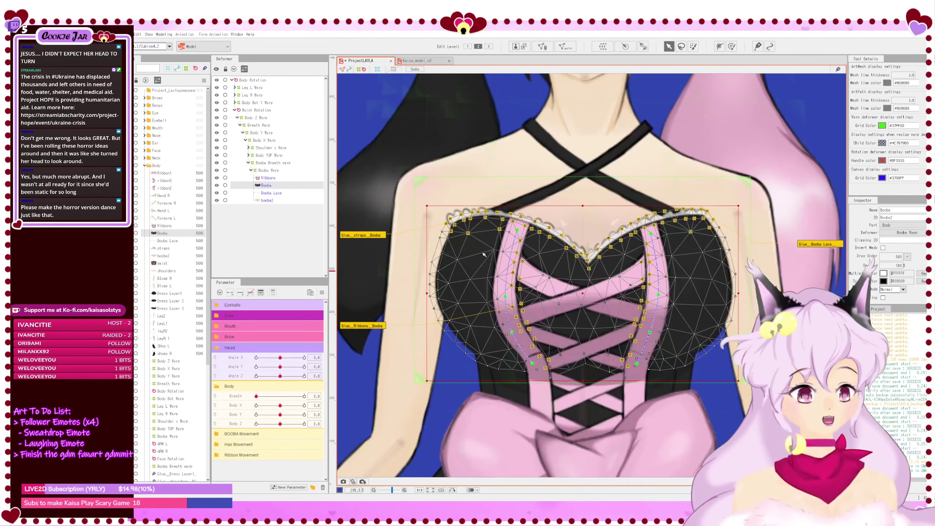
scroll(482, 253, up, 3)
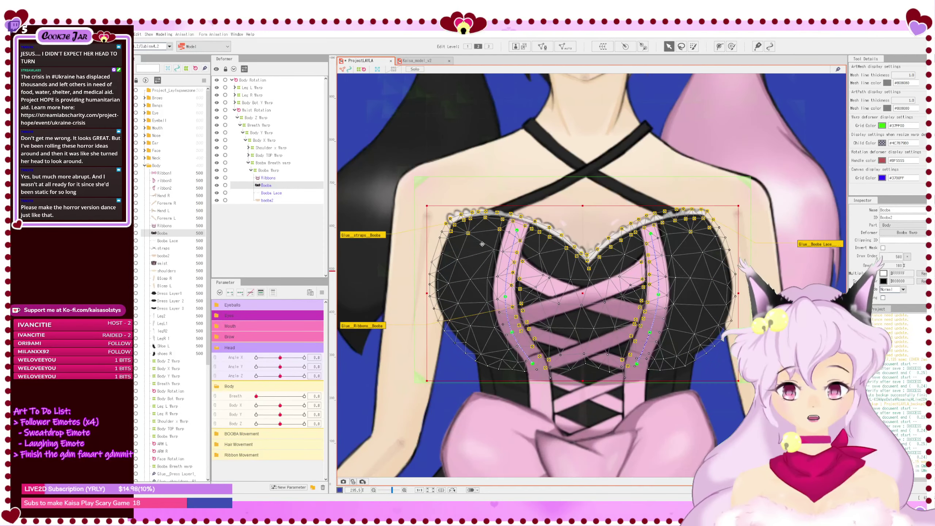
click(719, 47)
click(450, 227)
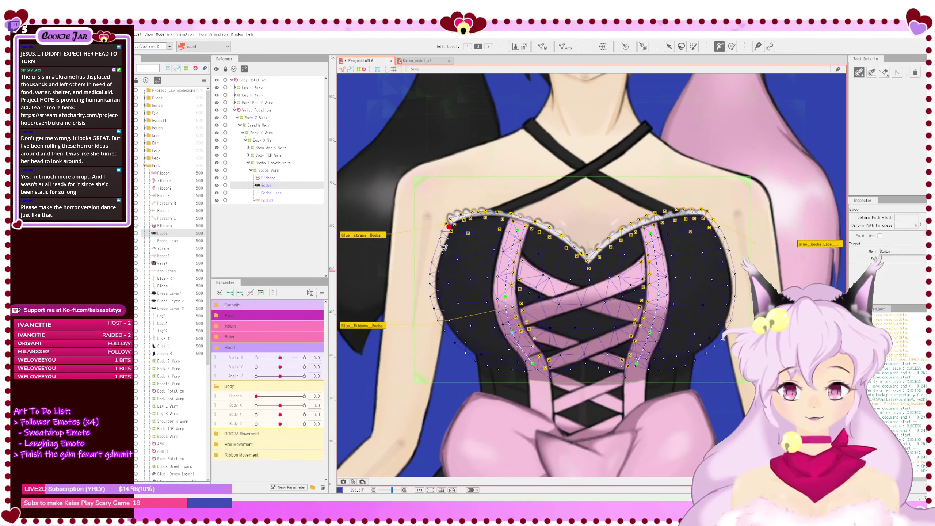
click(476, 354)
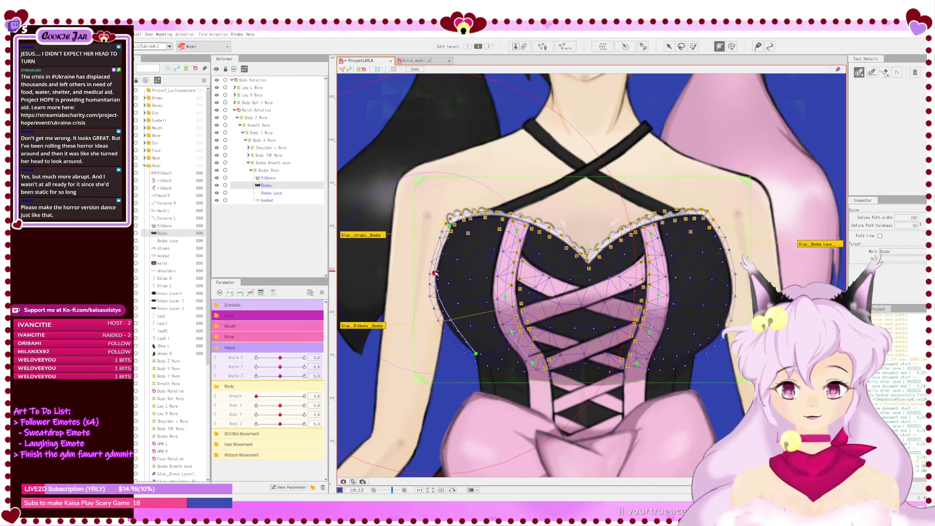
click(448, 315)
drag(448, 315, 442, 320)
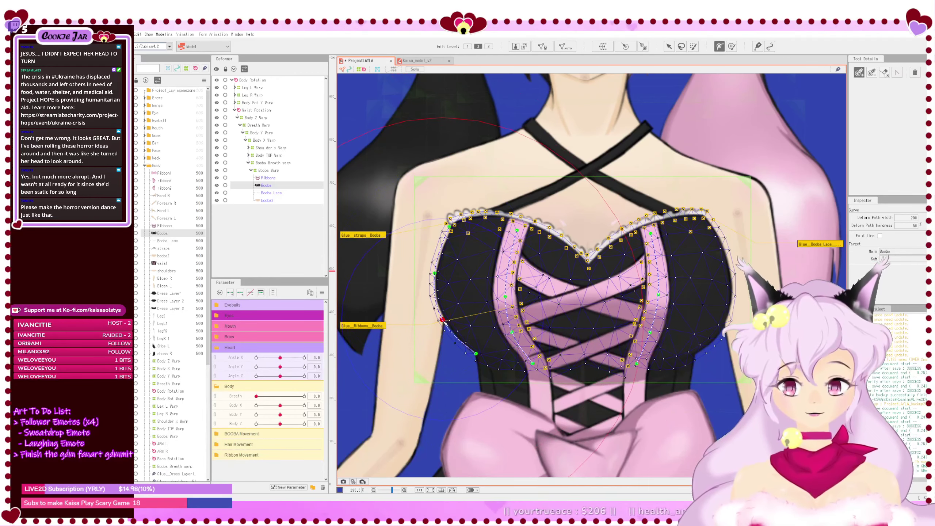
click(436, 273)
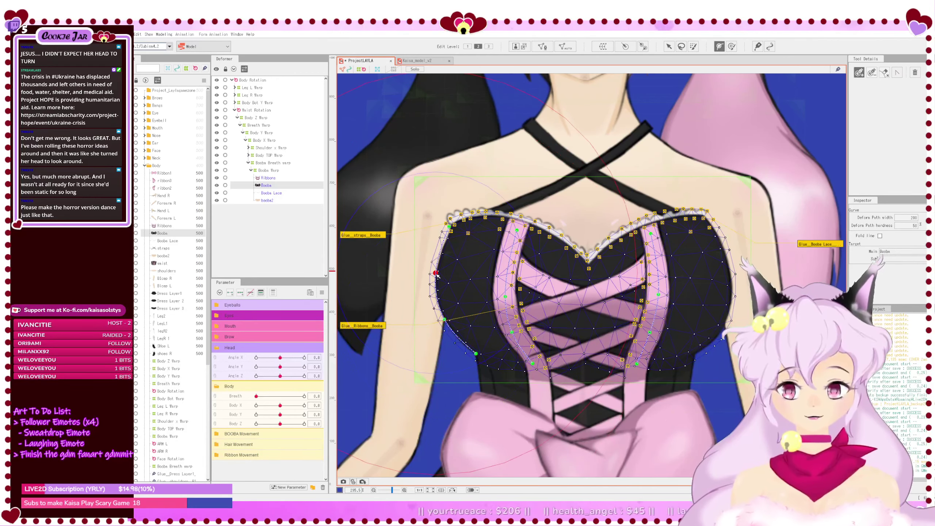
click(450, 229)
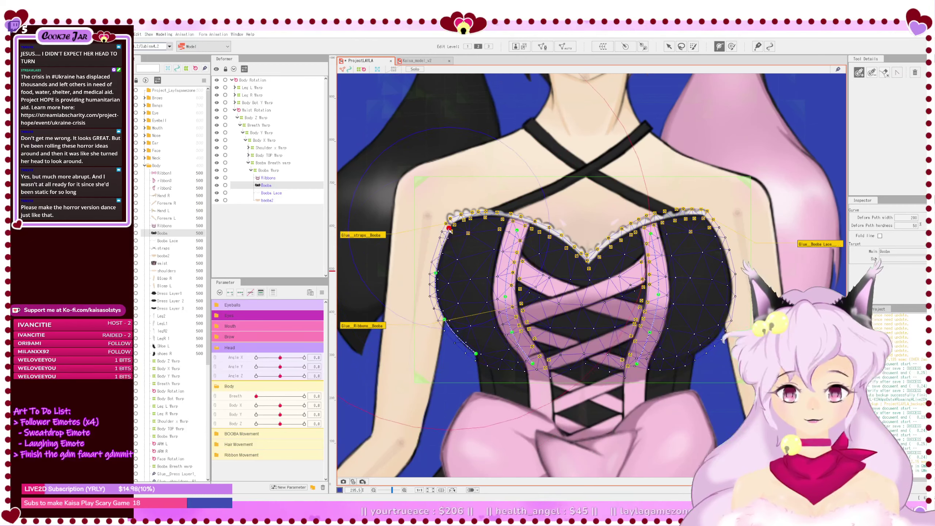
Step: Add a matching four-point deform path along the right outer edge of the Booba mesh
click(737, 233)
click(709, 219)
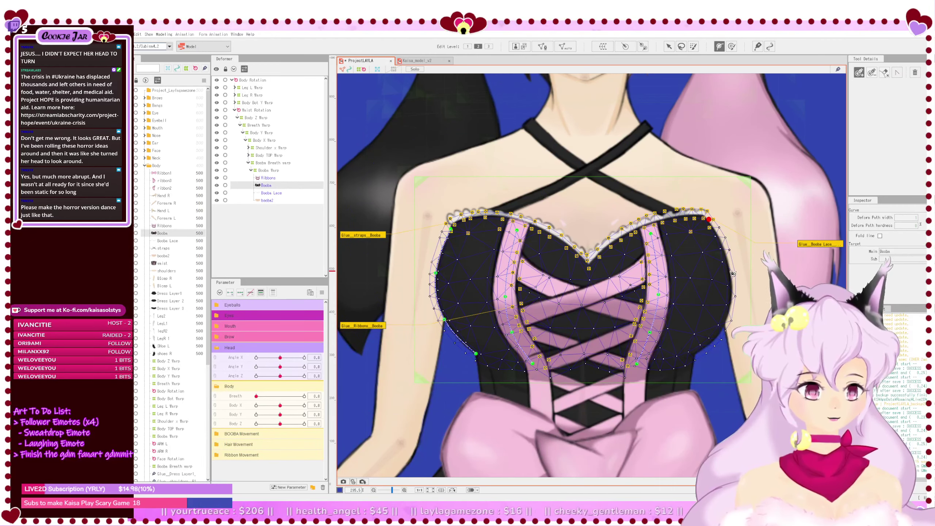
click(681, 361)
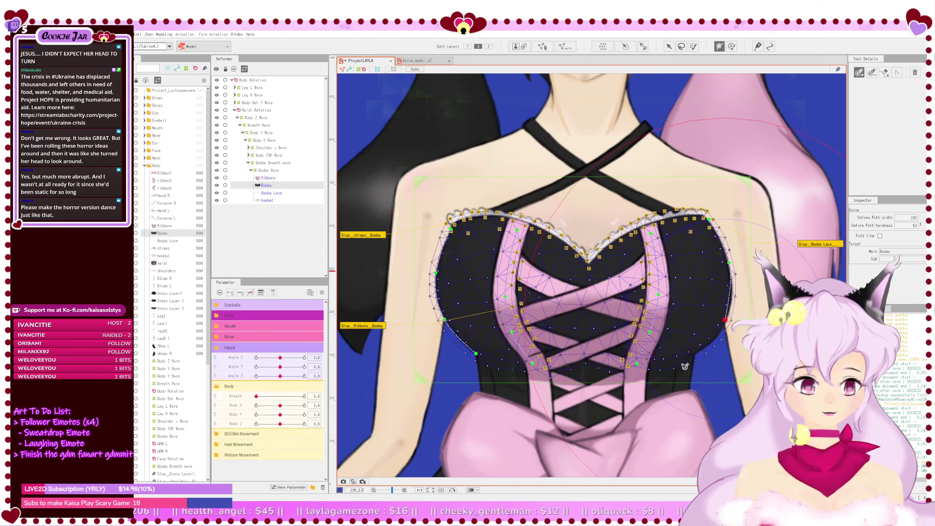
click(726, 321)
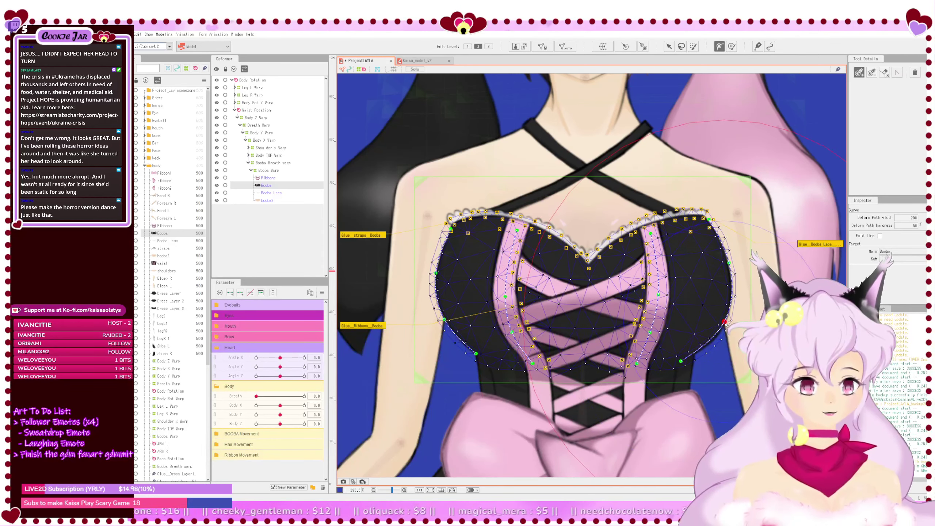
click(736, 339)
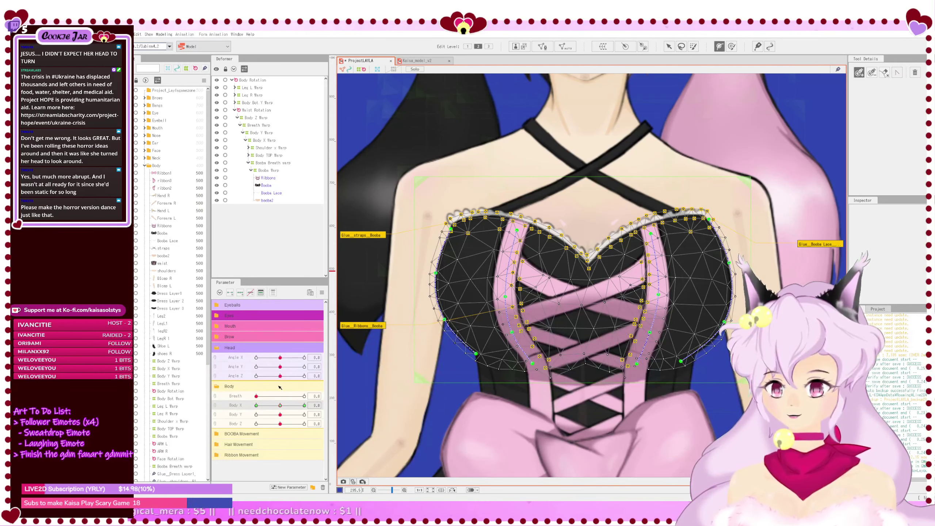
Step: Check the Booba mesh at Body X -10, return Body X to 0, and save the model
drag(280, 405, 256, 406)
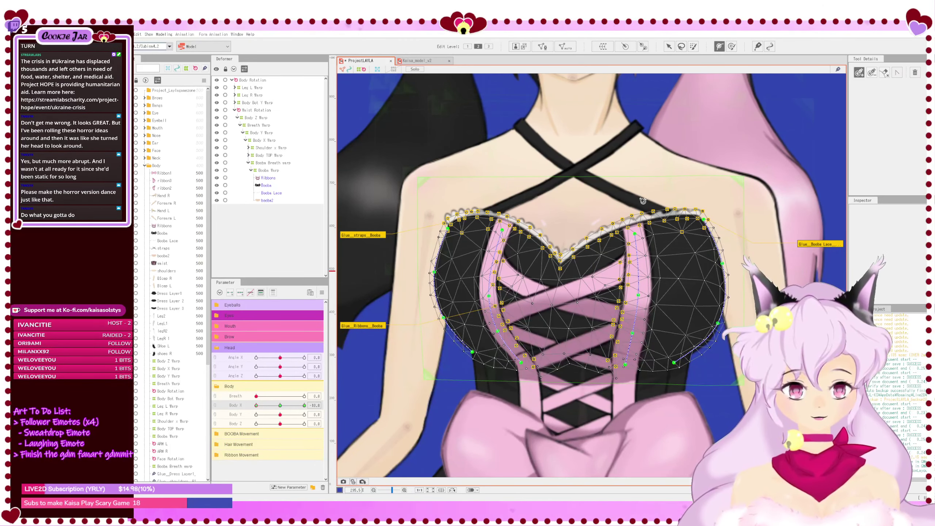
key(v)
key(ctrl+s)
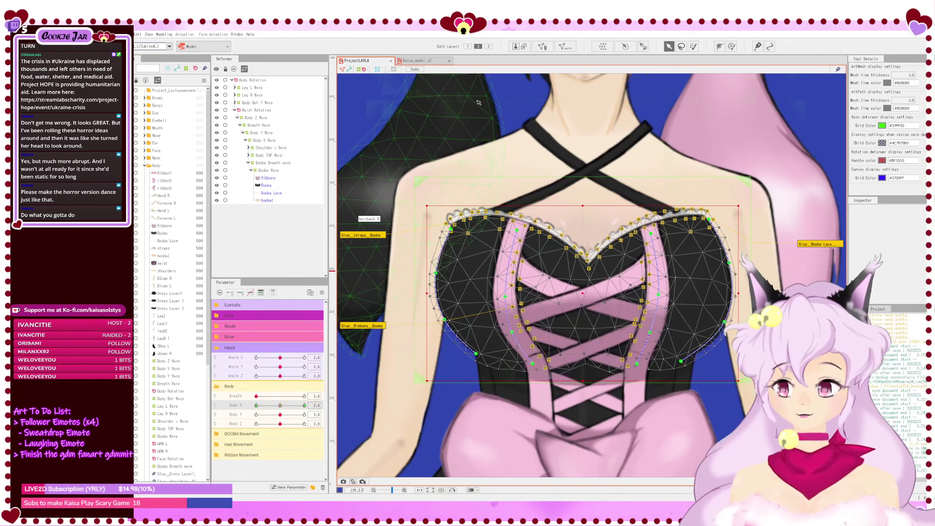
Step: Add a vertical three-point deform path down the centre of the Booba mesh, from below the neckline to its lower edge
click(719, 47)
click(589, 277)
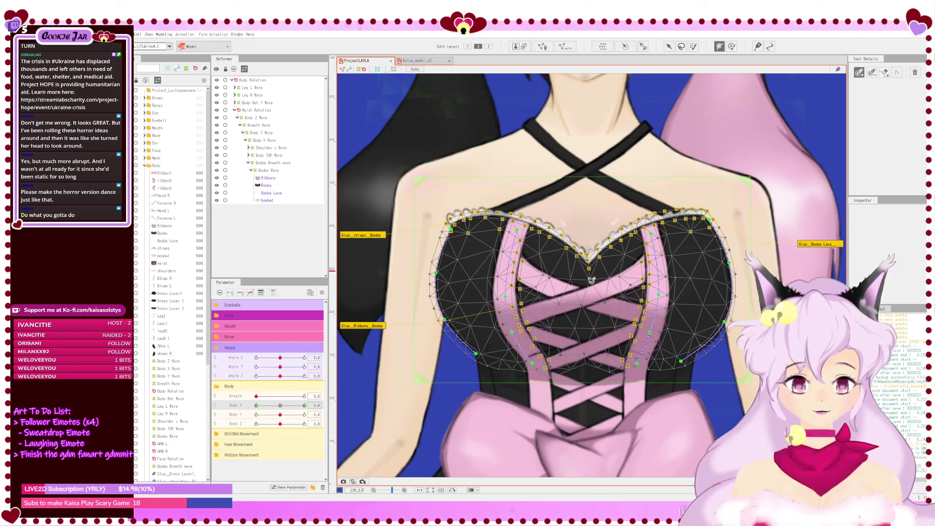
click(587, 360)
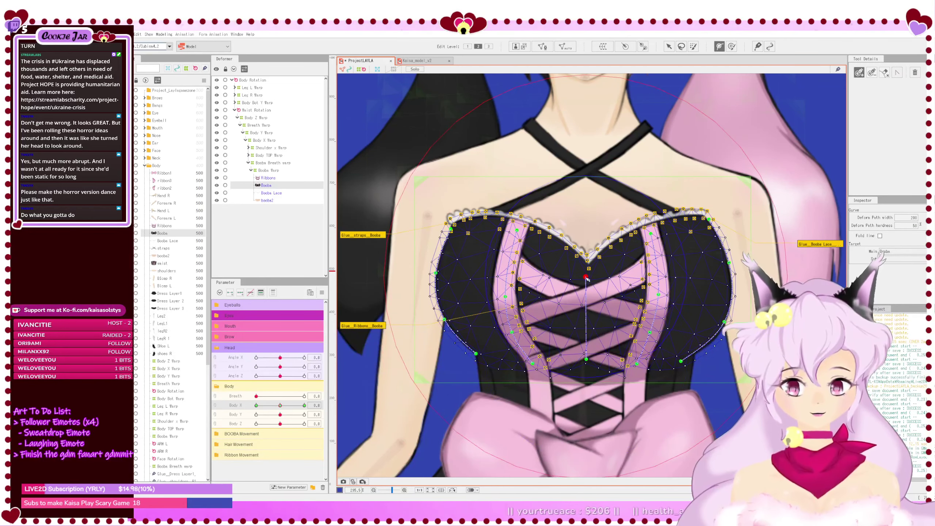
click(587, 320)
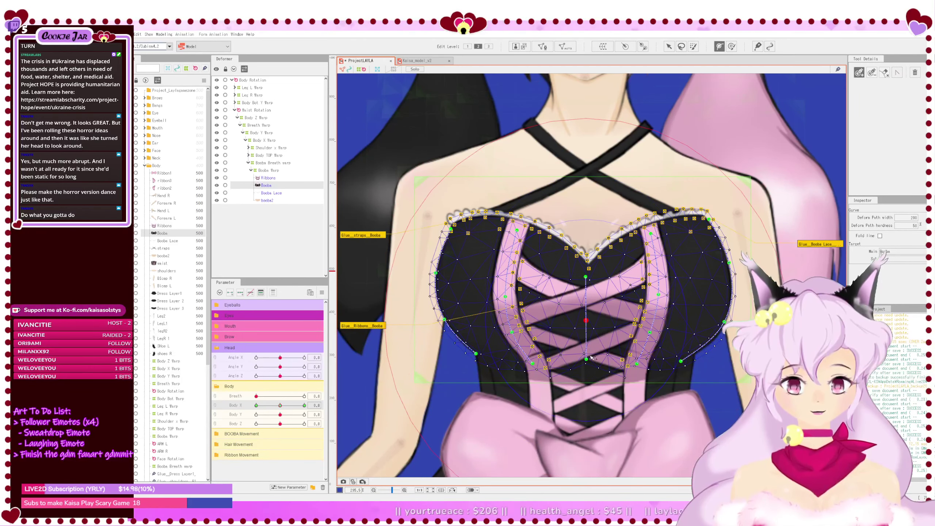
click(669, 46)
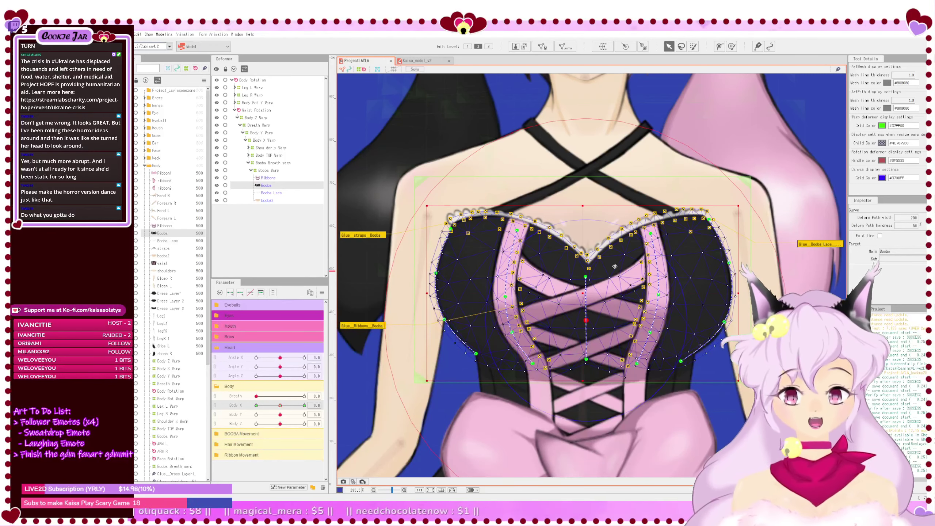
scroll(593, 302, down, 5)
scroll(617, 269, up, 4)
drag(608, 283, 583, 301)
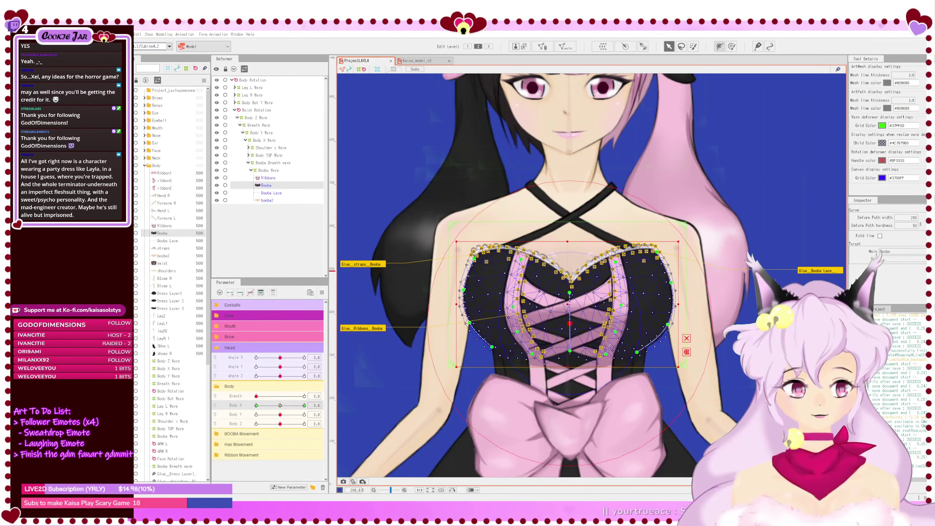
click(721, 49)
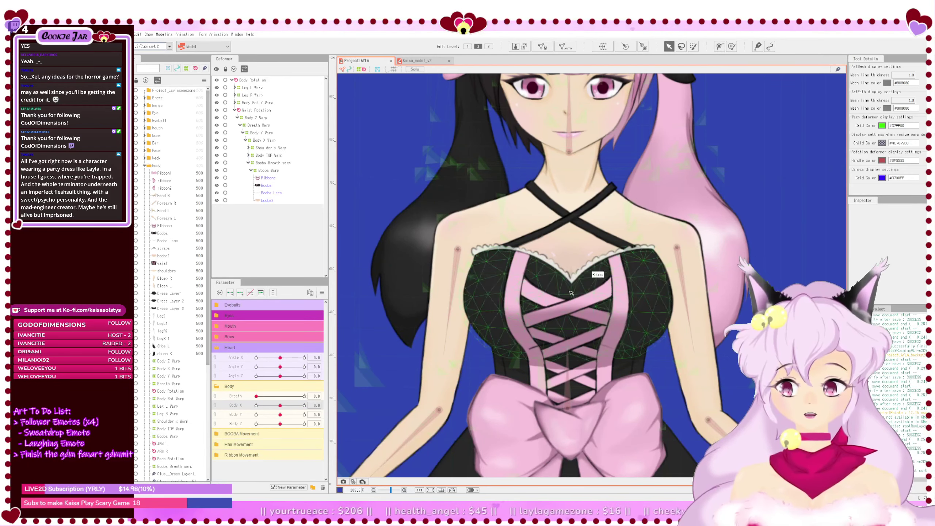
Step: Try pulling a point of the left outer deform path outward on the Booba mesh, and undo the move
click(493, 319)
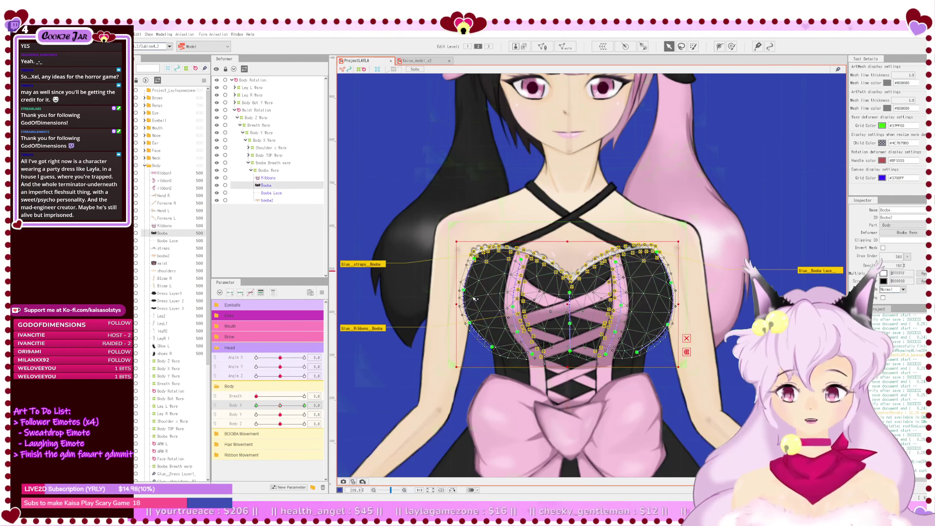
drag(463, 291, 425, 292)
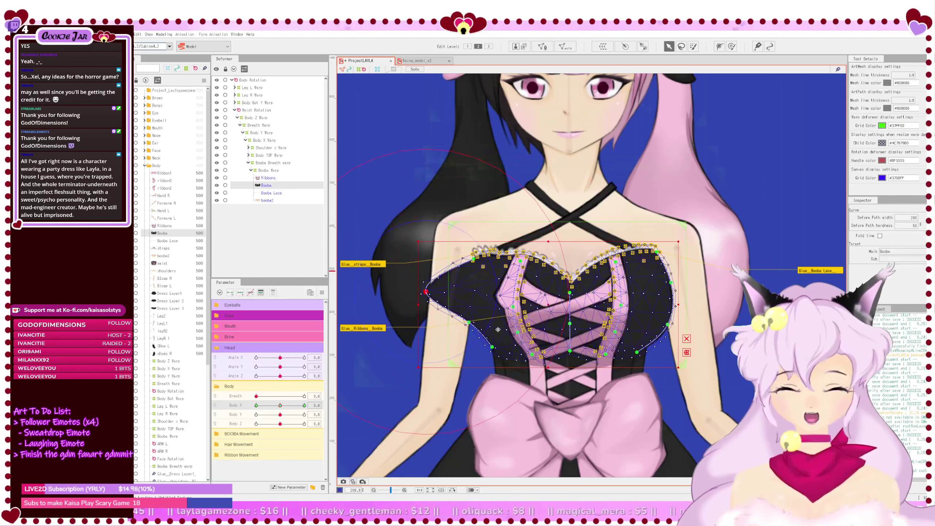
key(ctrl+z)
scroll(533, 335, up, 2)
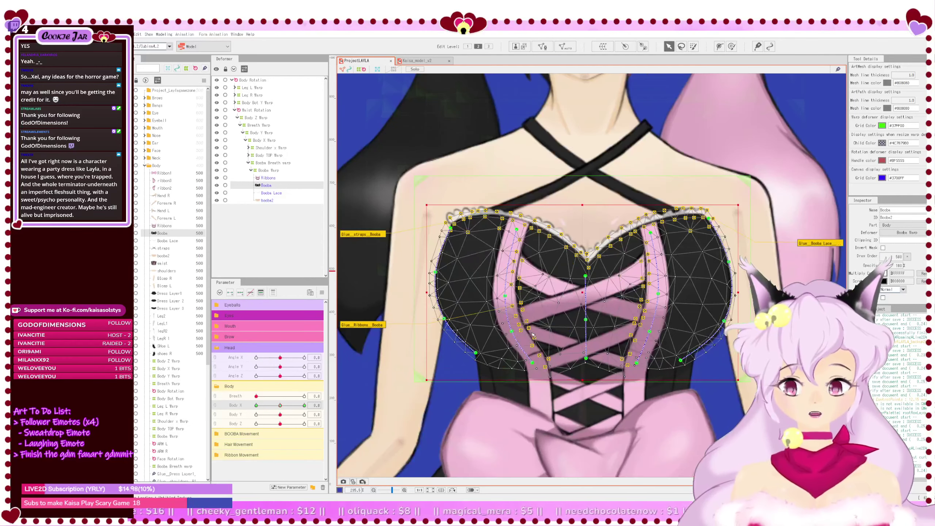
Step: At Body X -10, shift the two middle points of the Booba mesh's left outer deform path slightly outward and raise the left ribbon path's lowest point
drag(487, 353, 470, 378)
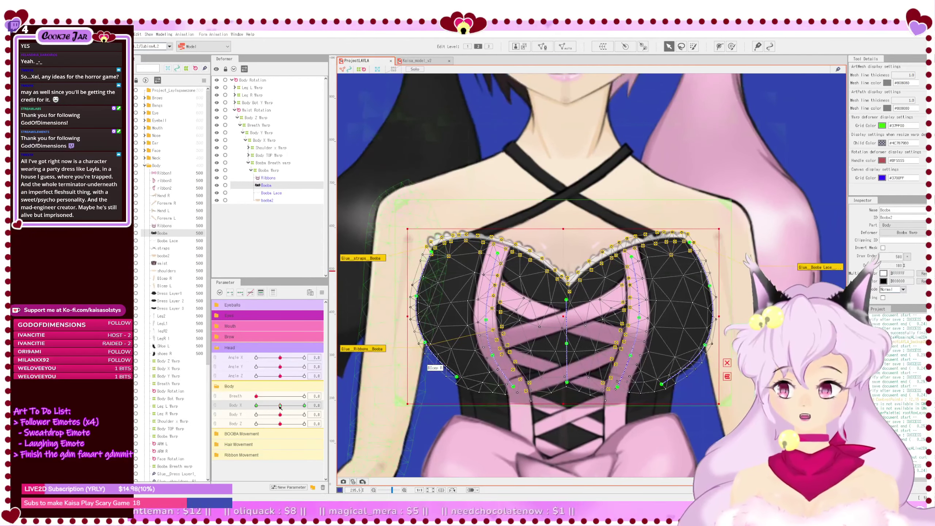
drag(299, 404, 227, 405)
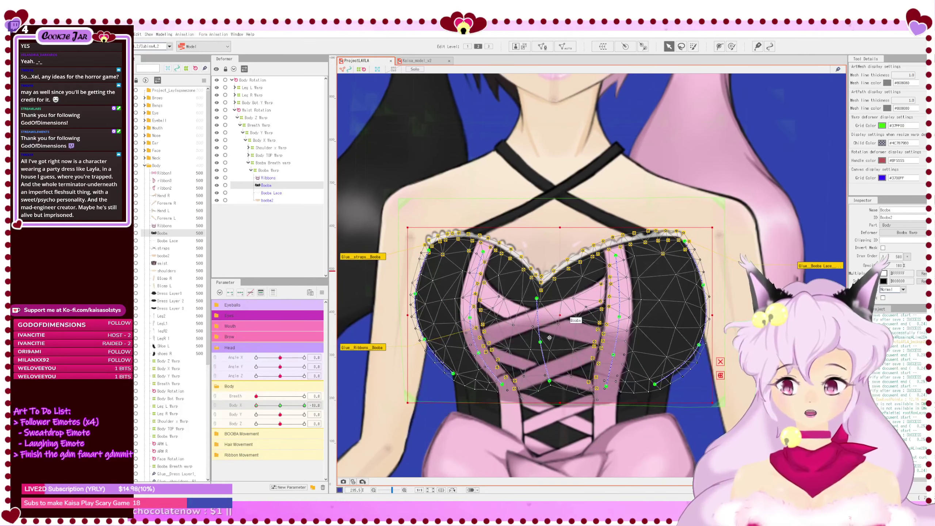
scroll(550, 337, down, 1)
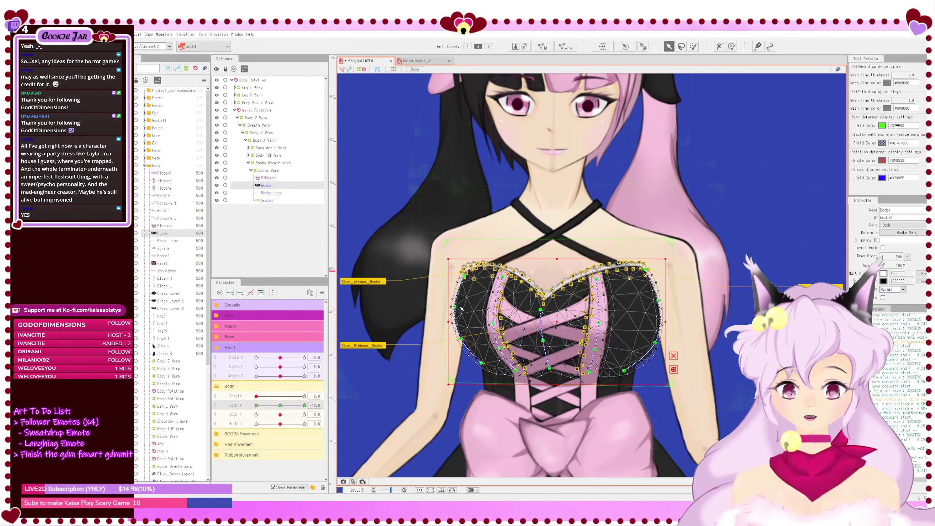
drag(455, 307, 452, 307)
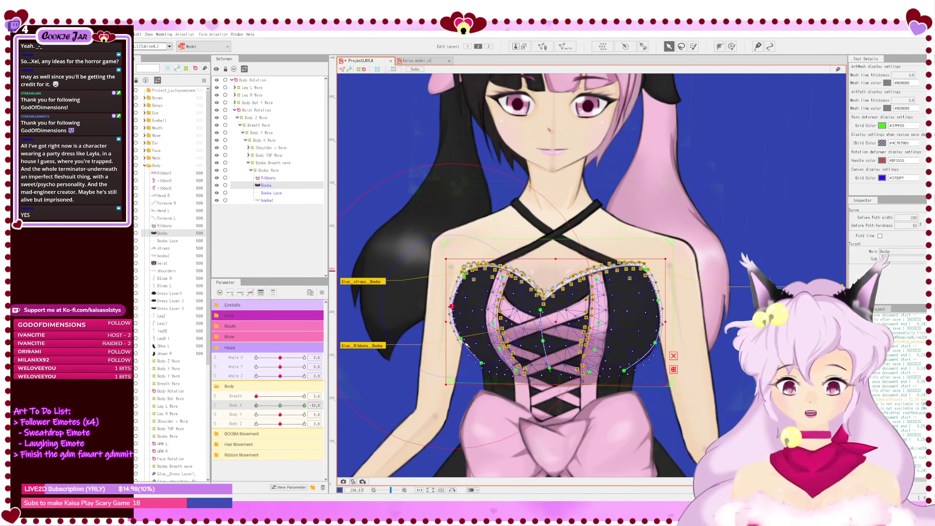
drag(462, 340, 459, 340)
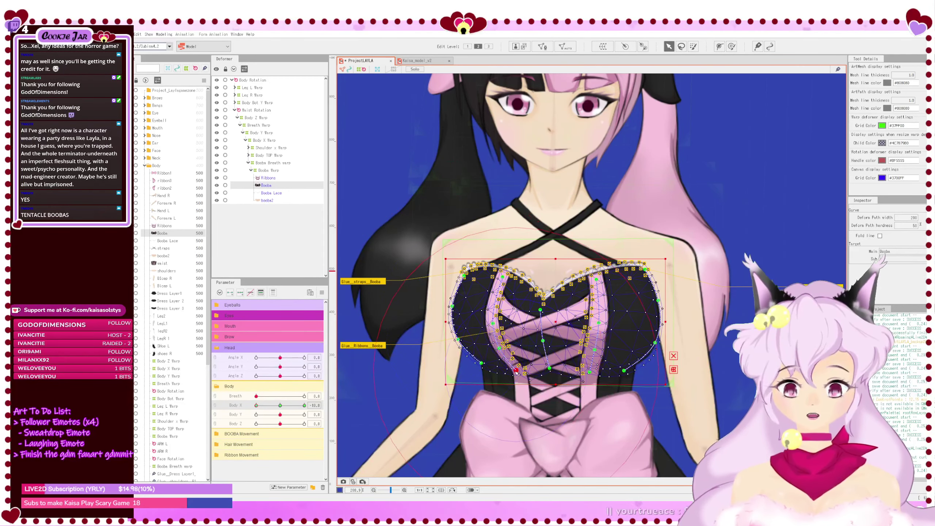
drag(517, 371, 516, 367)
Step: Try raising the lowest point of the Booba mesh's centre deform path, and undo the latest point edits
scroll(525, 365, up, 2)
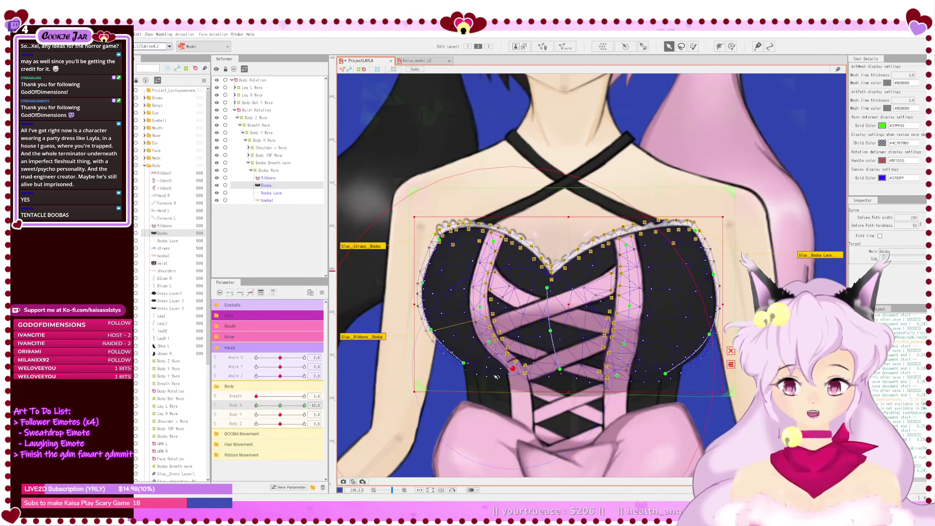
click(464, 365)
mouse_move(561, 370)
mouse_down()
mouse_move(563, 354)
mouse_move(580, 343)
mouse_move(560, 362)
mouse_up()
key(ctrl+z)
key(ctrl+z)
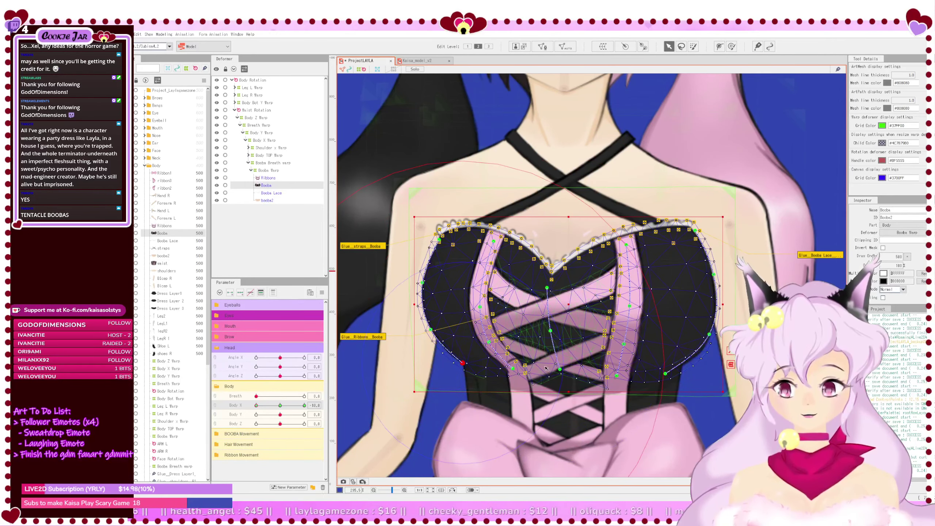
Step: Reposition the points of the Booba mesh's deform path along the right ribbon to smooth its curve at Body X -10
click(615, 376)
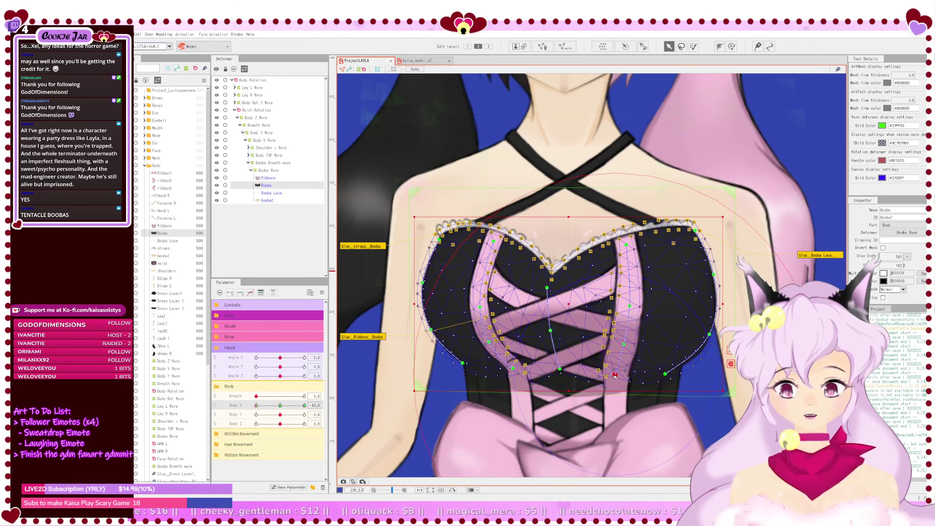
drag(616, 376, 626, 306)
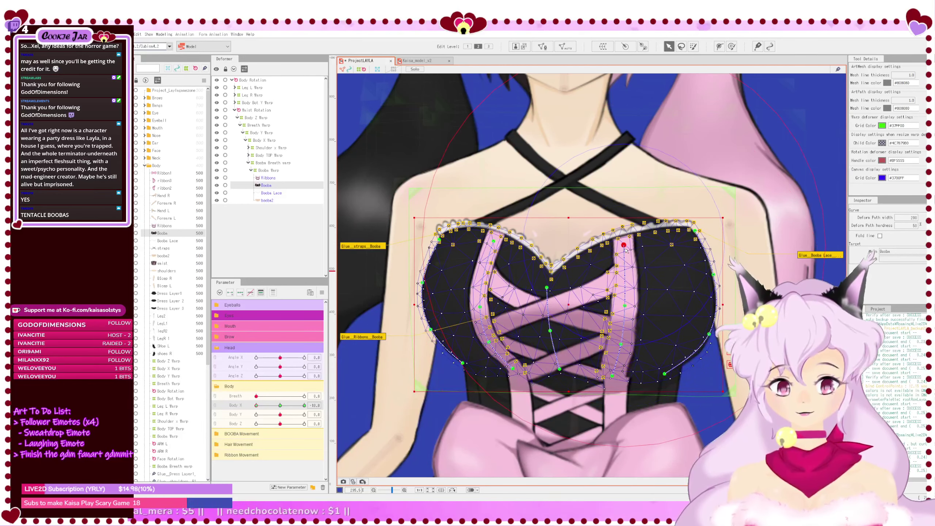
click(642, 258)
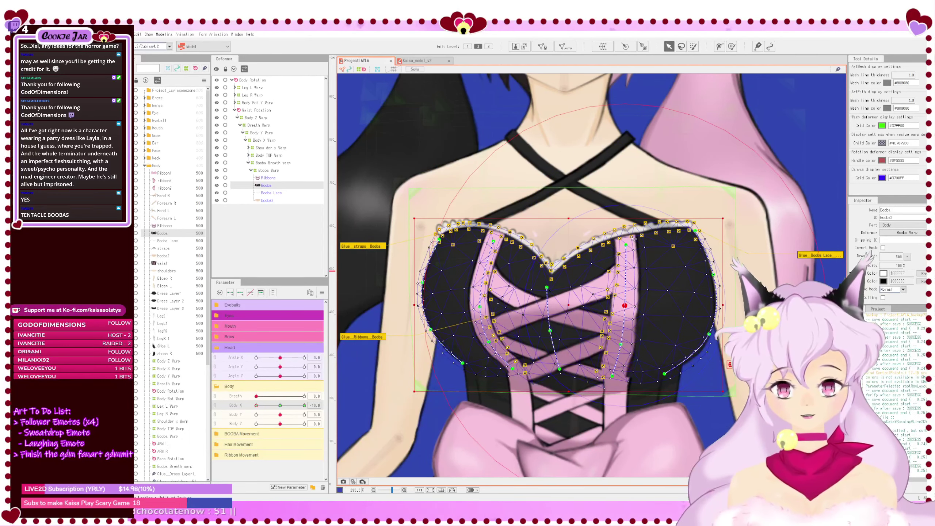
drag(624, 305, 626, 306)
drag(621, 344, 624, 345)
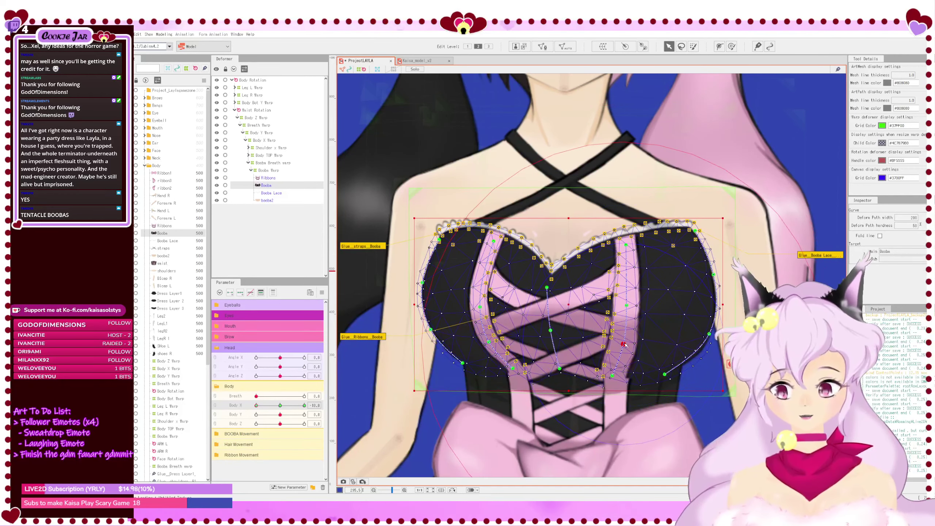
click(612, 376)
drag(613, 376, 620, 376)
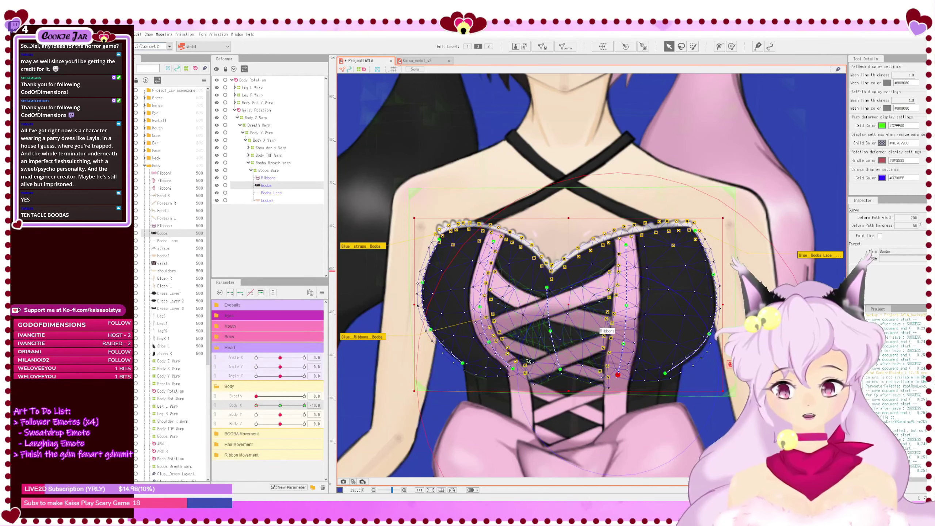
Step: Nudge the upper points of the Booba mesh's right outer deform path slightly inward at Body X -10
click(706, 334)
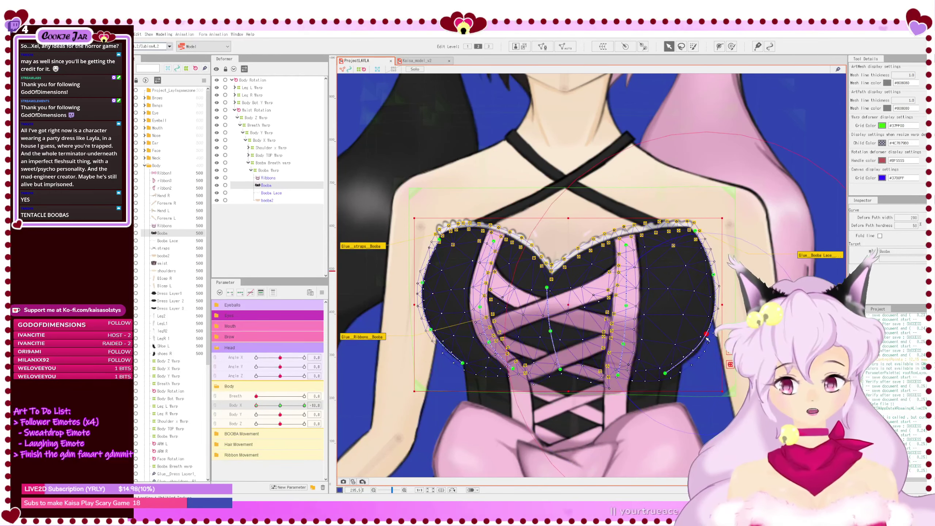
drag(713, 274, 710, 274)
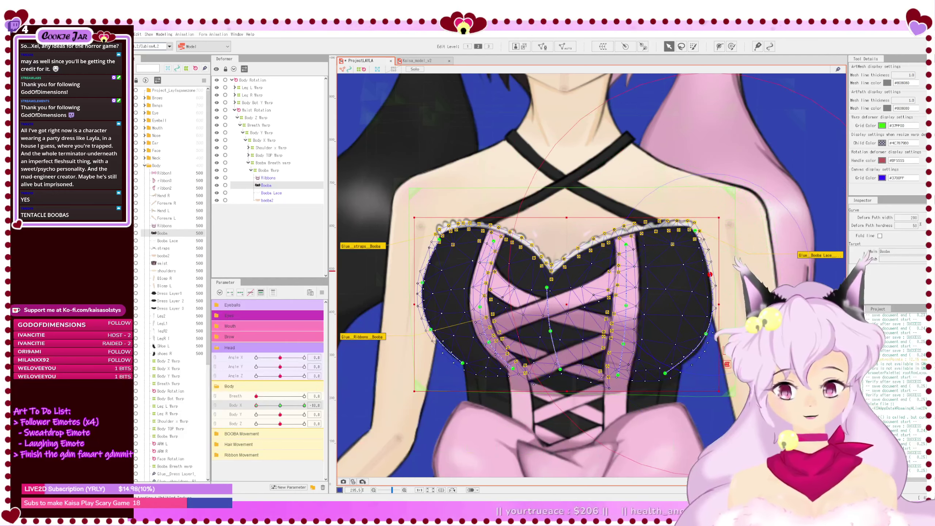
drag(695, 231, 694, 231)
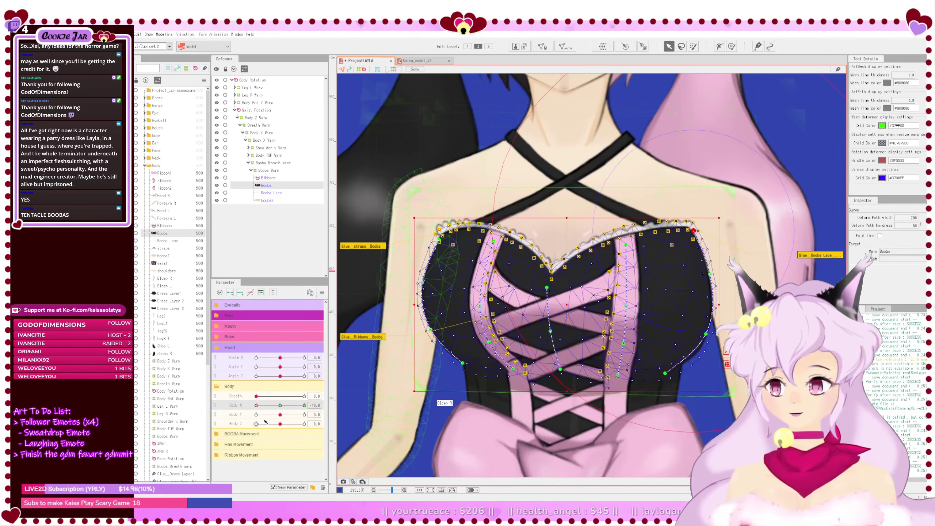
Step: Check the chest deformation across Body X from -10 to 10 and return Body X to 0
click(258, 406)
drag(260, 406, 304, 405)
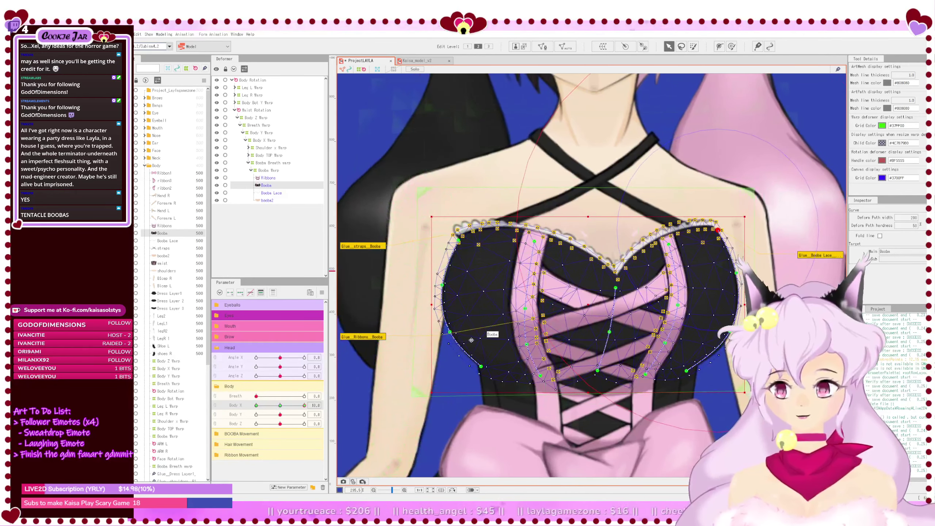
click(280, 405)
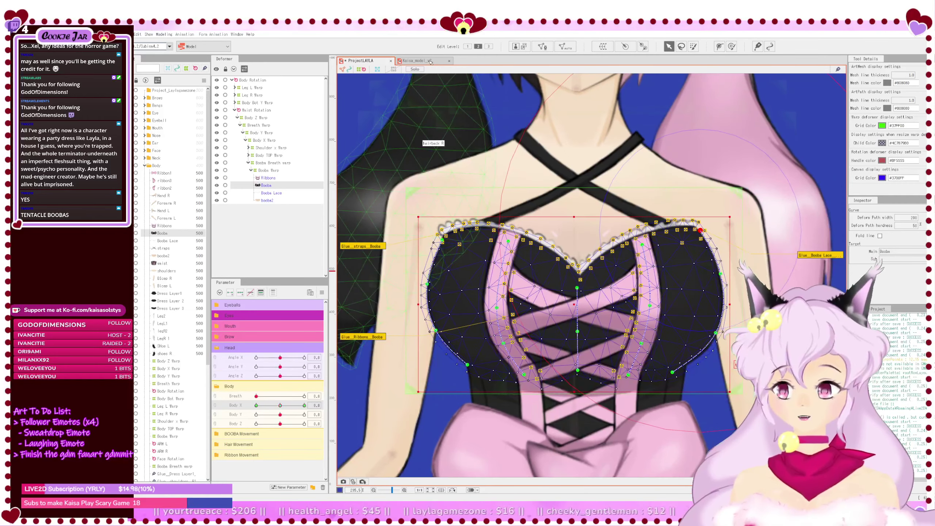
Step: Examine how the chest mesh and its Body X warp deformers are nested in Kaisa_model_v2, and return to the ProjectLAYLA model
click(417, 61)
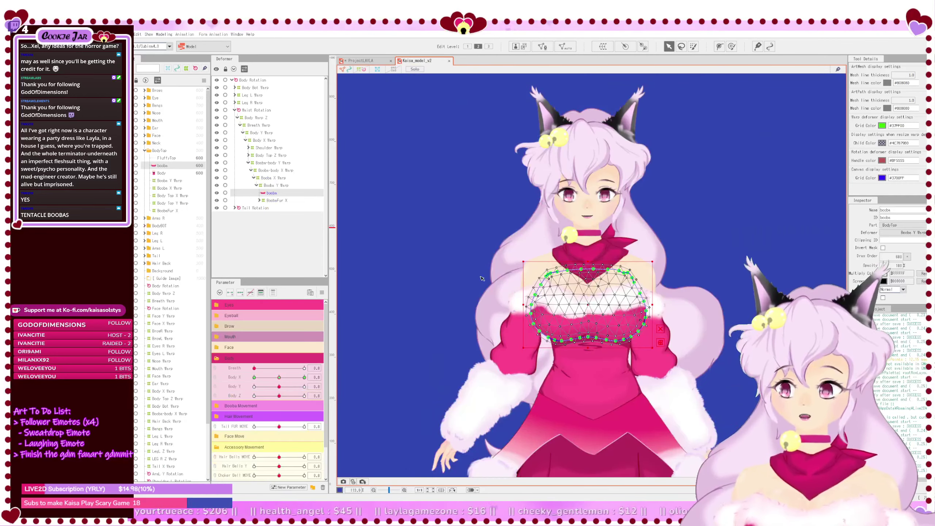
right_click(281, 378)
click(352, 378)
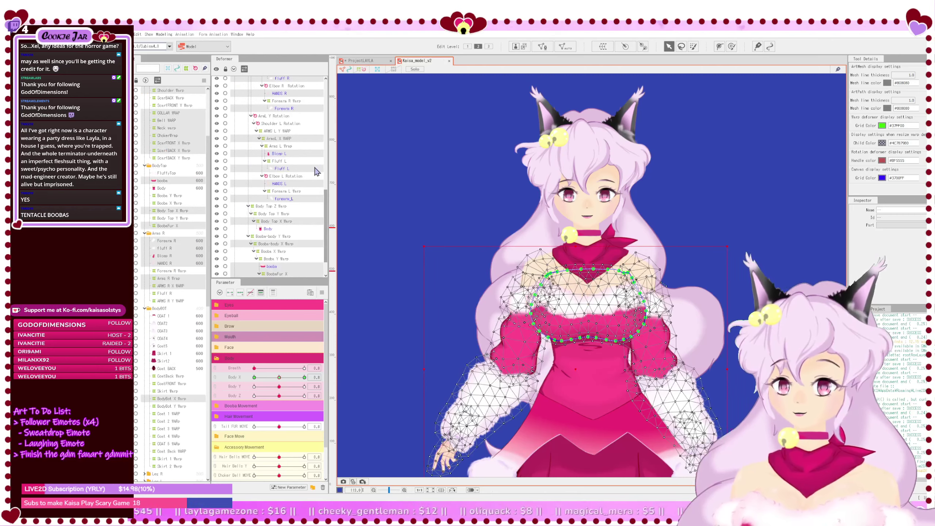
scroll(291, 255, down, 2)
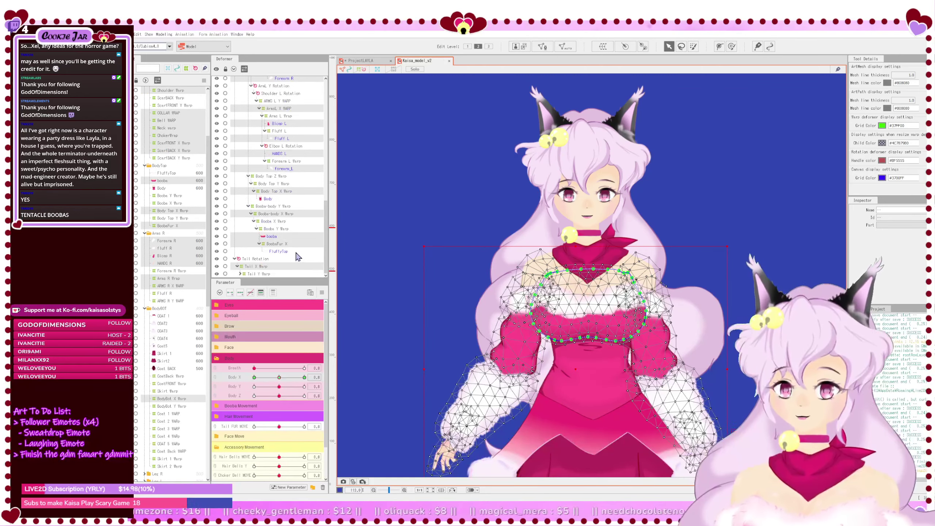
click(283, 236)
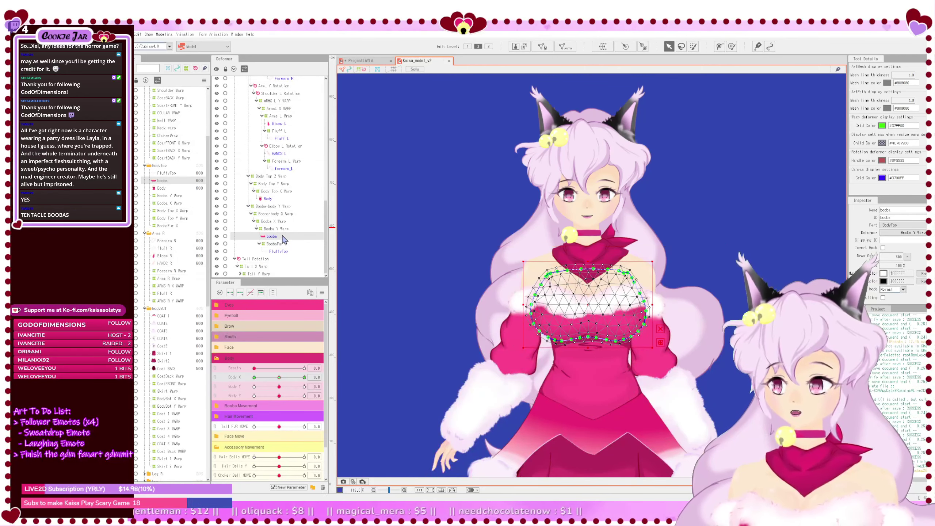
click(282, 221)
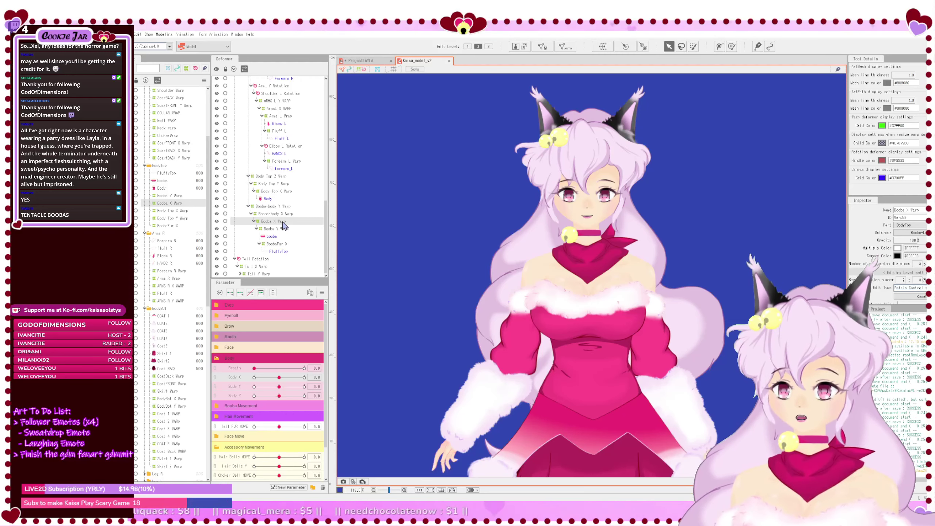
click(287, 214)
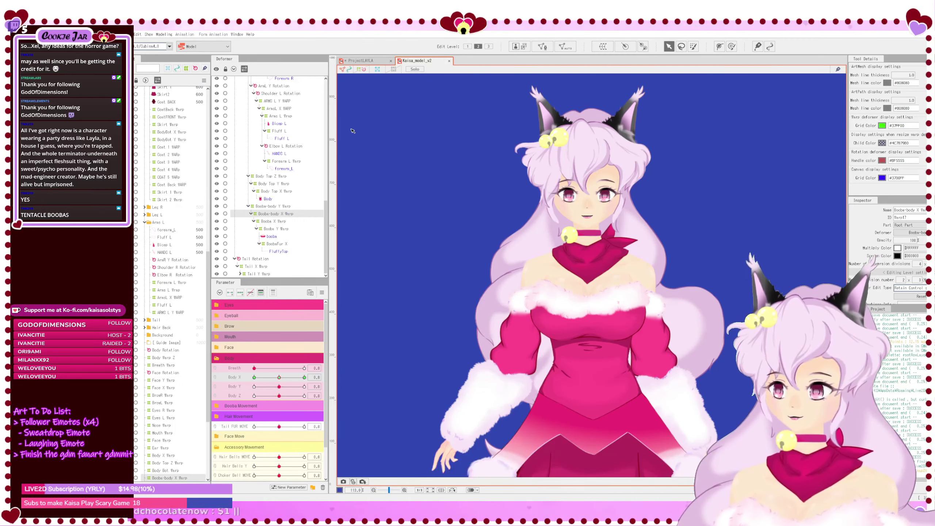
click(381, 63)
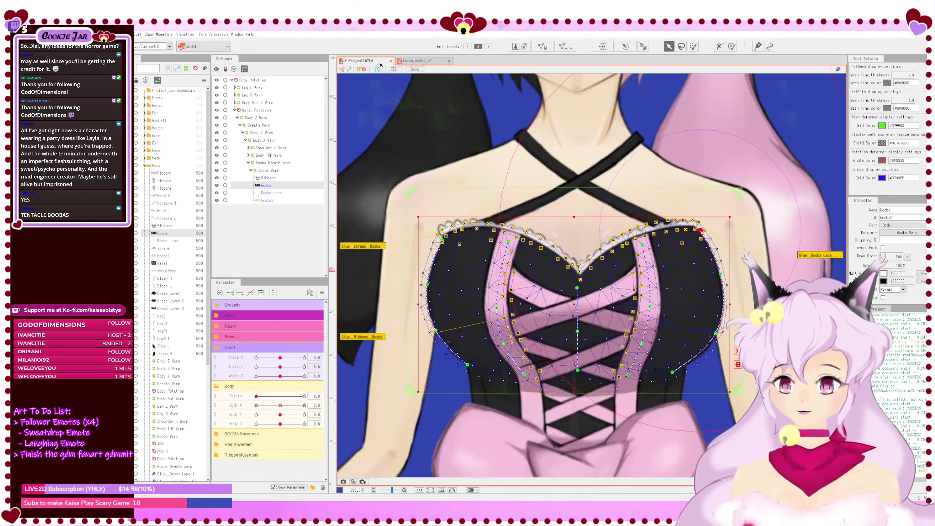
Step: Rename the Booba Warp deformer to Booba-Body X Warp
click(270, 170)
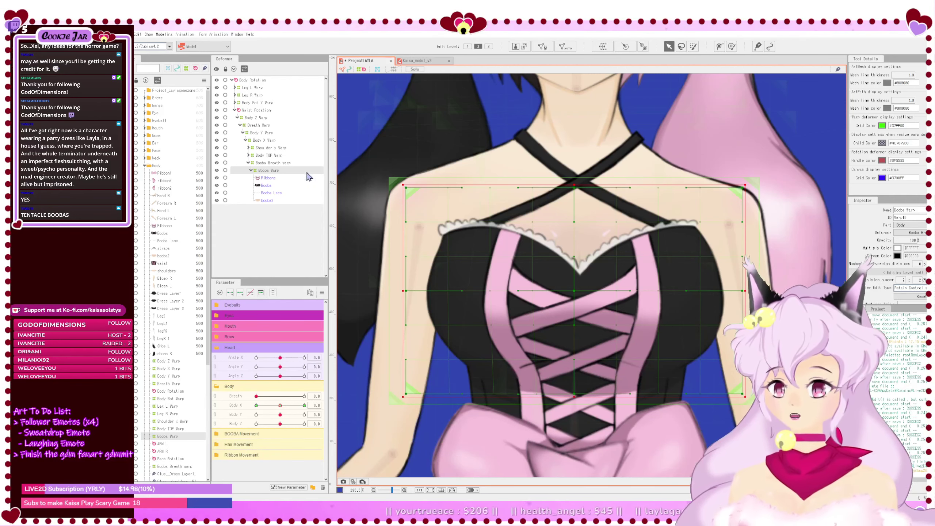
triple_click(906, 208)
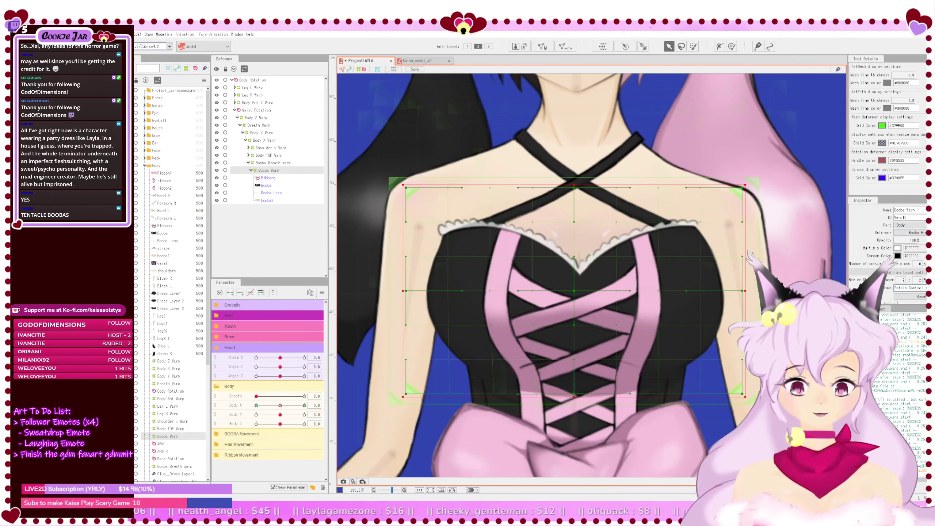
text(-Body X)
key(Return)
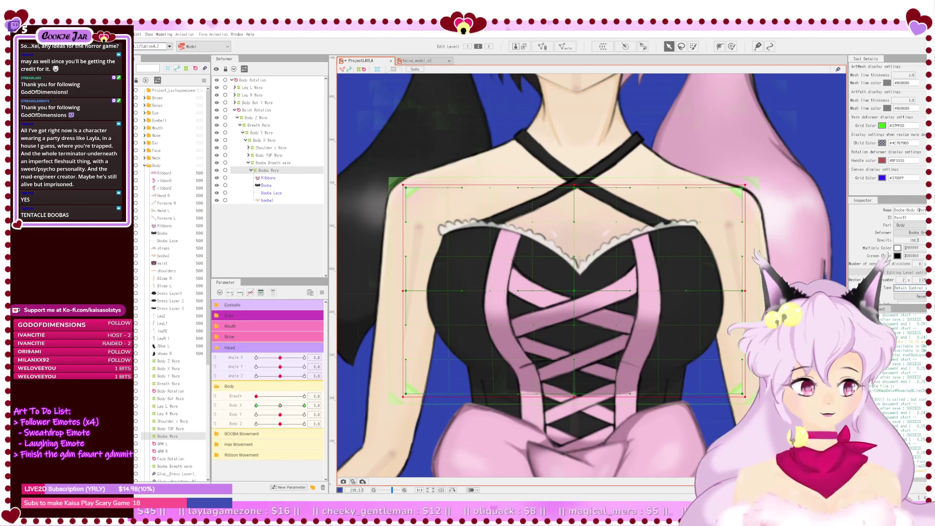
Step: Create a warp deformer named Booba Warp around the Ribbons, Booba, Booba Lace and booba2 meshes, nested under Booba-Body X Warp
click(268, 178)
shift+click(267, 201)
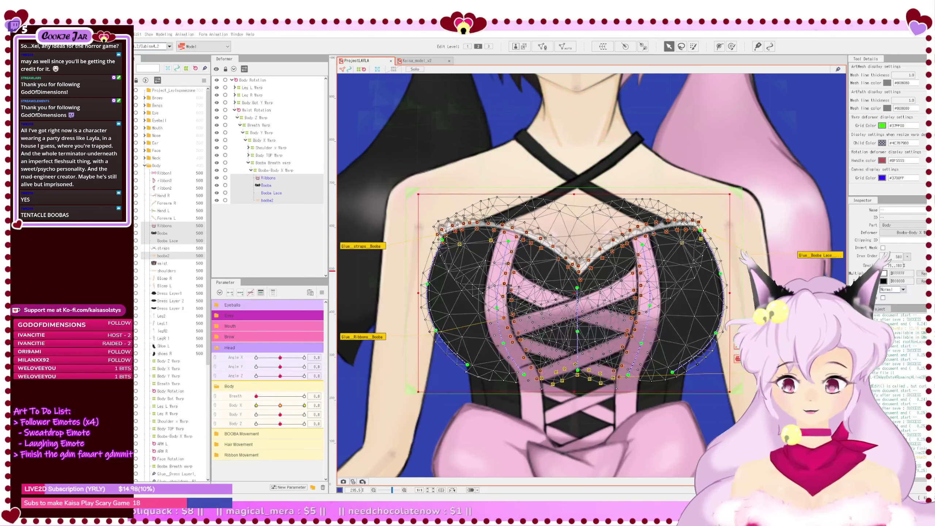
click(668, 384)
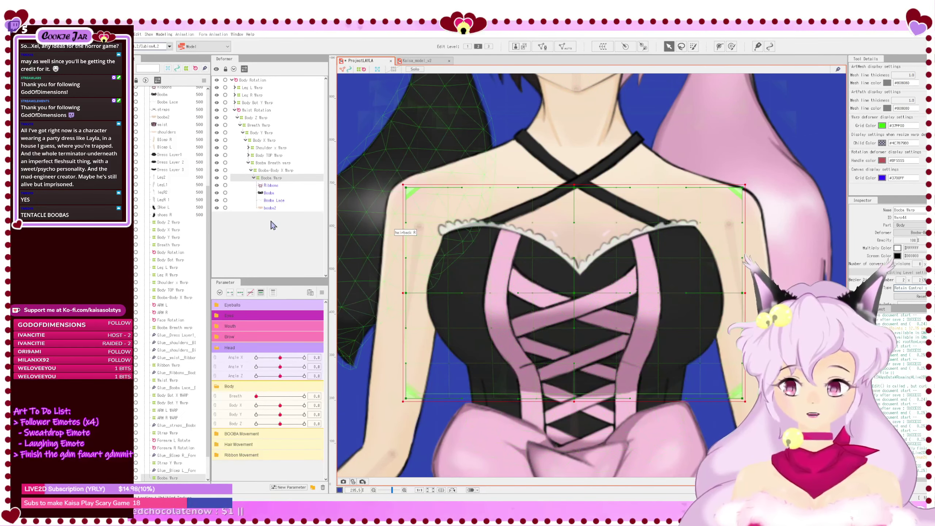
Step: Collapse Booba Warp in the deformer hierarchy, select Booba-Body X Warp and set Body X to -10
click(254, 178)
click(278, 171)
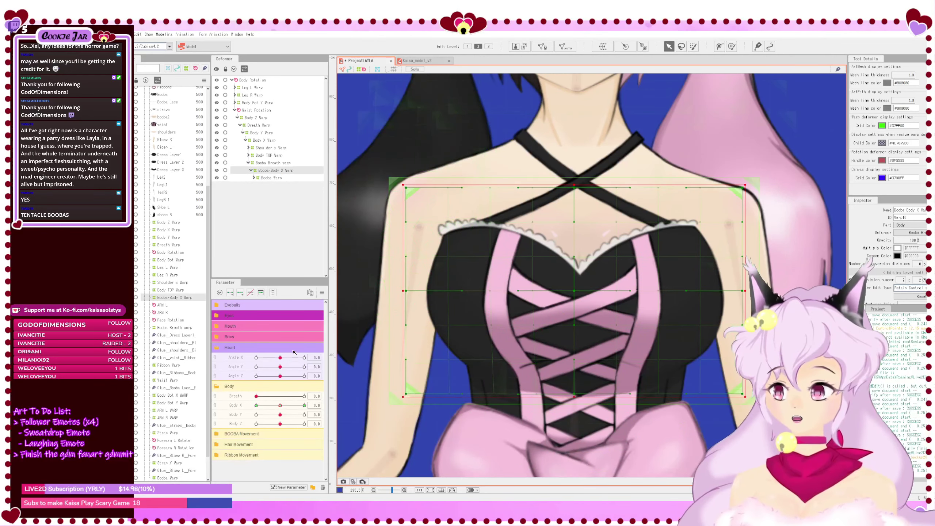
drag(280, 405, 232, 409)
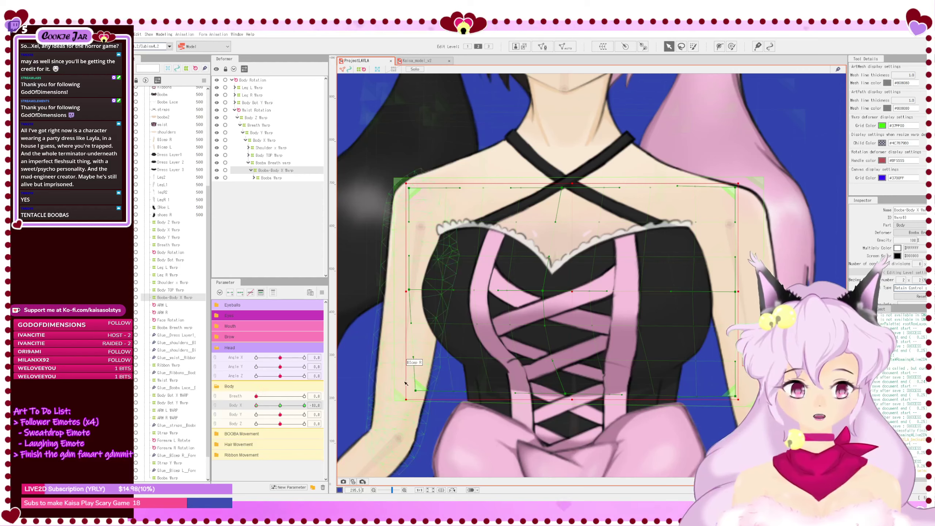
Step: Try shifting the centre point of Booba Warp at Body X -10, undo the shift and save the model
click(518, 310)
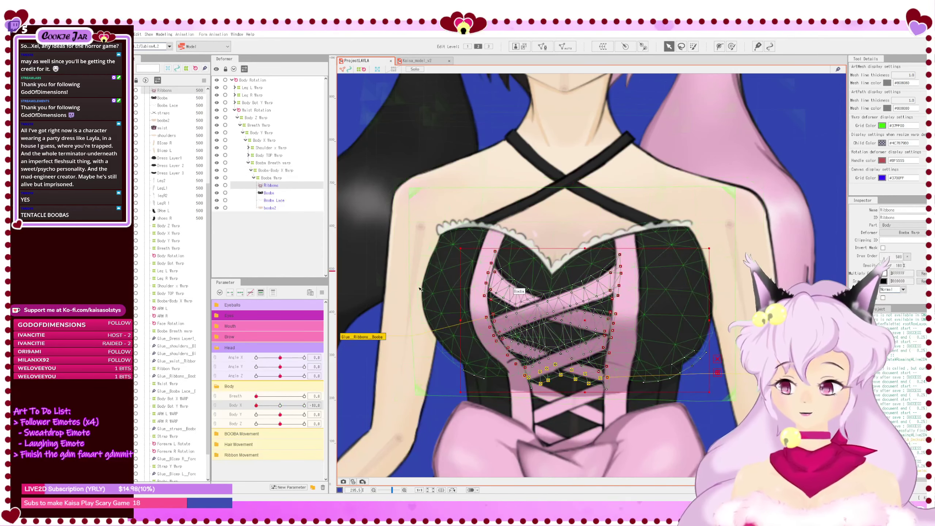
click(279, 178)
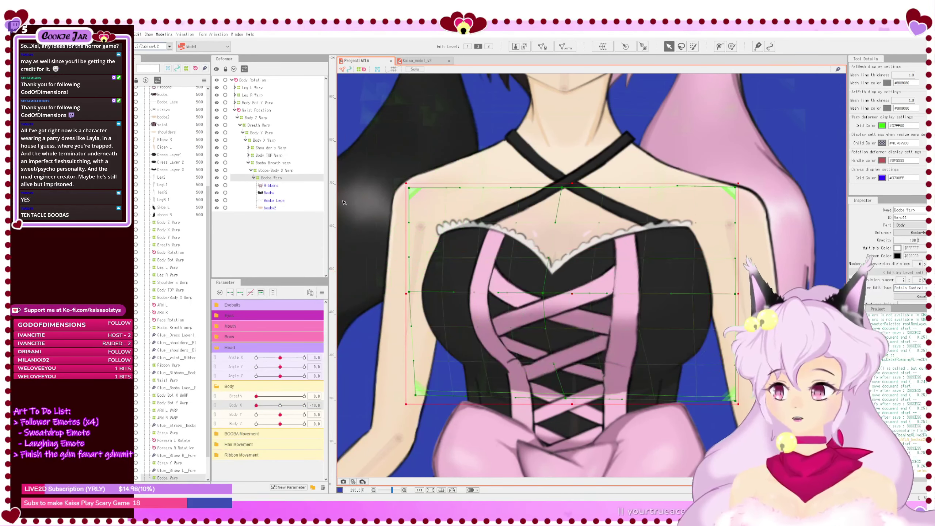
drag(545, 294, 539, 293)
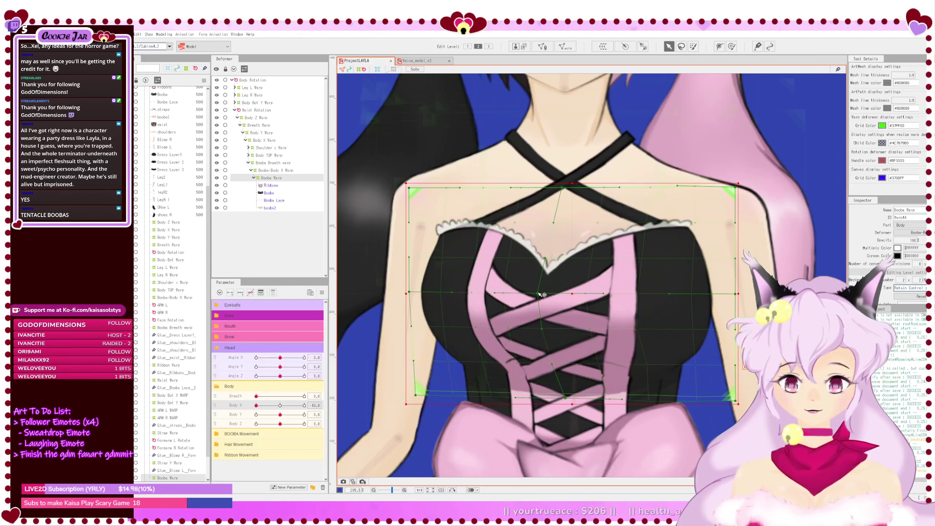
key(ctrl+z)
key(ctrl+s)
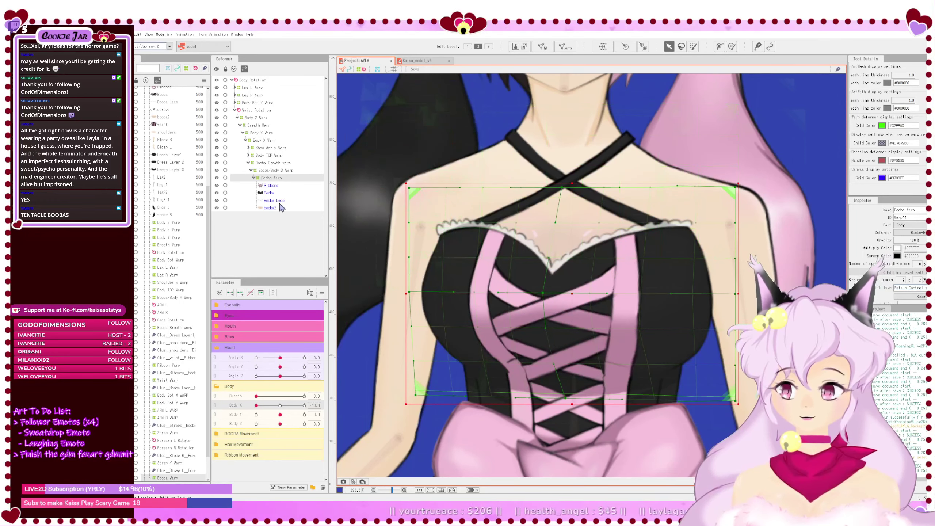
Step: At Body X -10, nudge the Booba mesh's deform path point at the lower end of a ribbon strip slightly away from the centre lacing
click(276, 187)
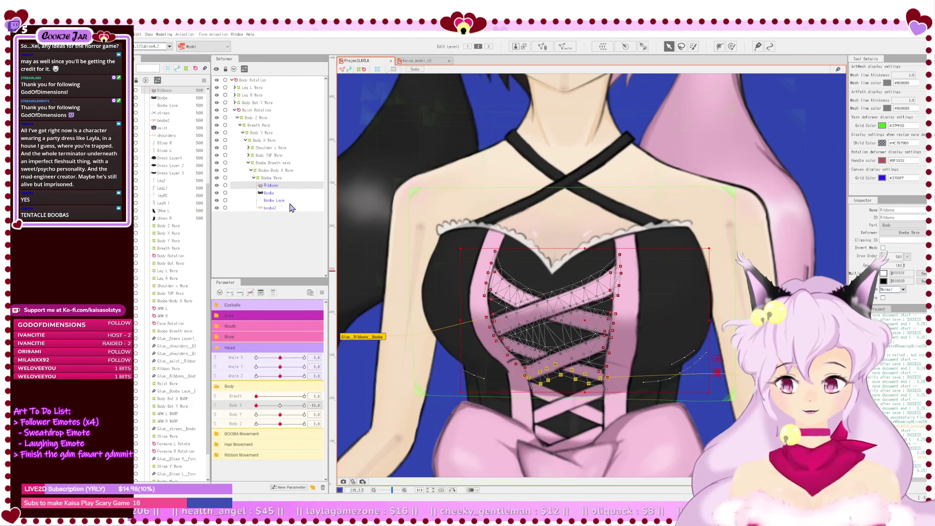
click(275, 178)
click(274, 173)
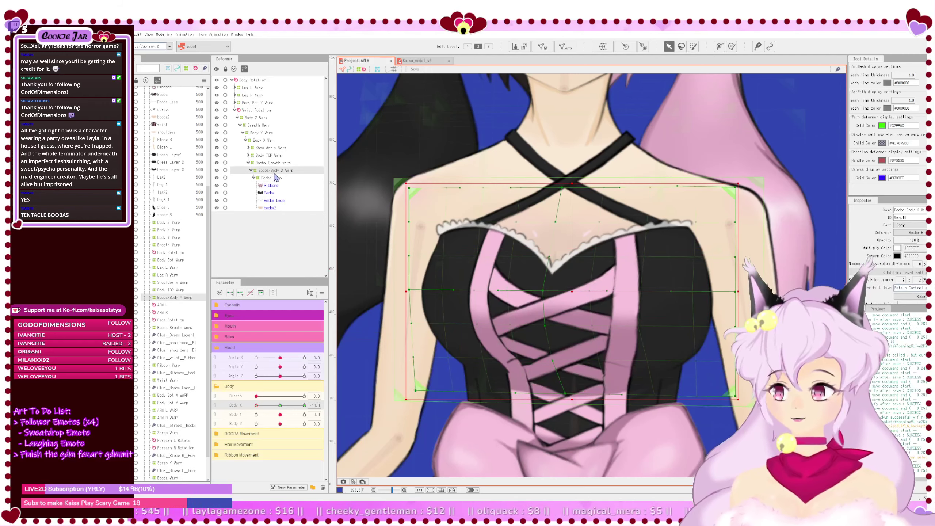
click(277, 194)
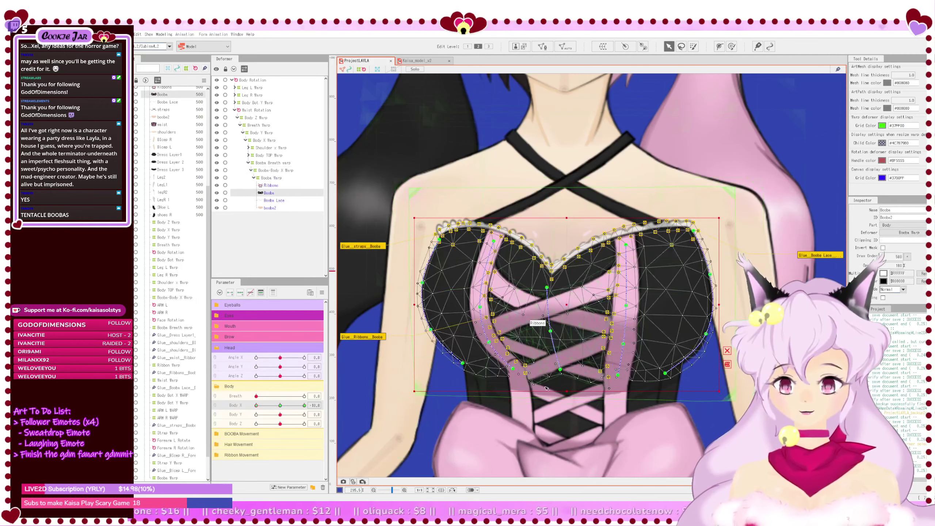
scroll(546, 398, up, 2)
drag(500, 357, 498, 357)
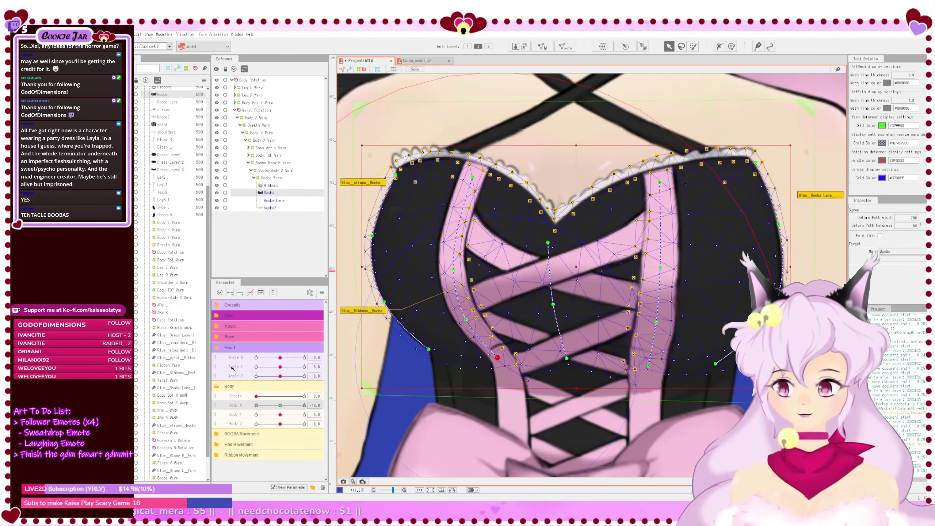
Step: Try shifting the middle point of the Booba mesh's central deform path at Body X 10, and undo it
drag(256, 405, 304, 405)
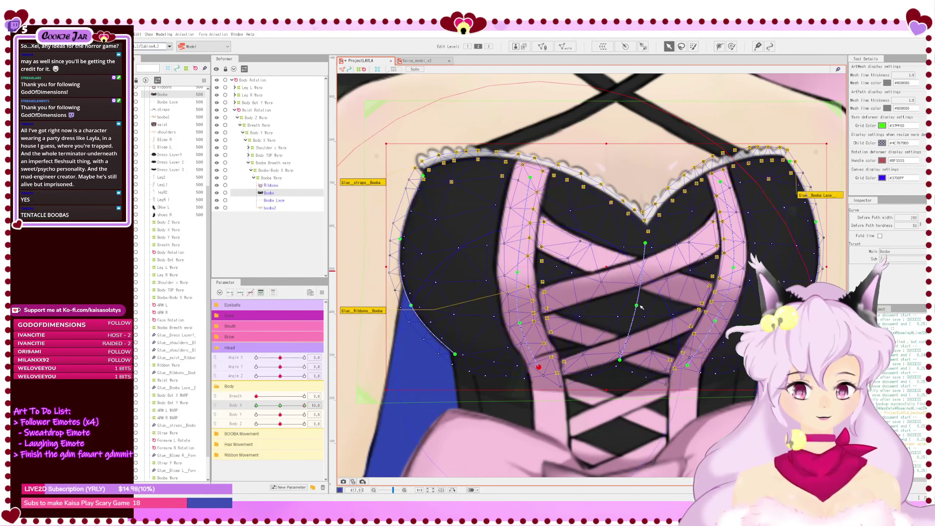
drag(637, 305, 645, 306)
key(ctrl+z)
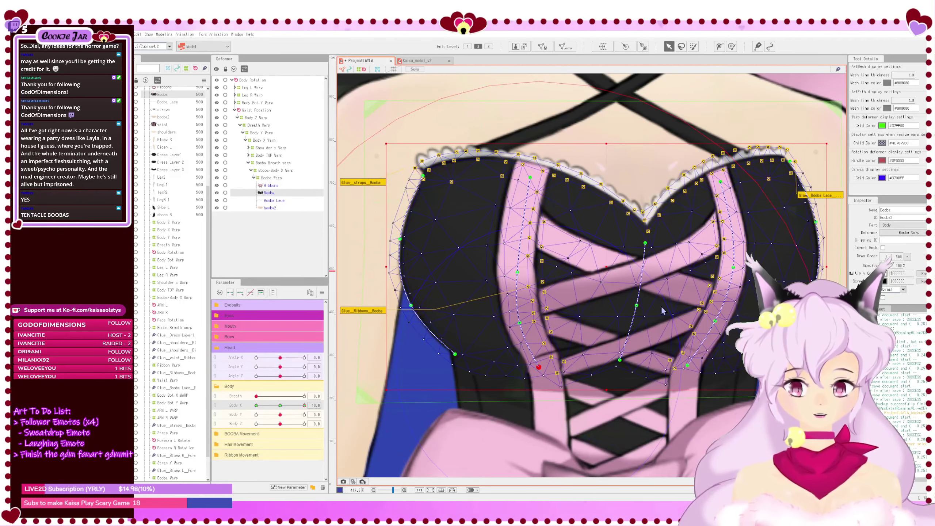
scroll(662, 311, down, 4)
scroll(446, 312, up, 2)
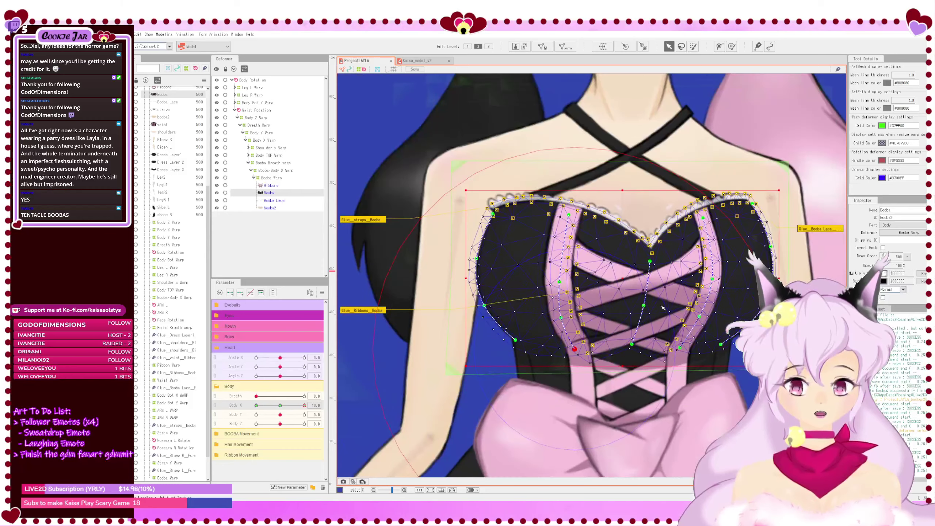
Step: Return Body X to 0 and delete the central deform path from the Booba mesh
click(282, 405)
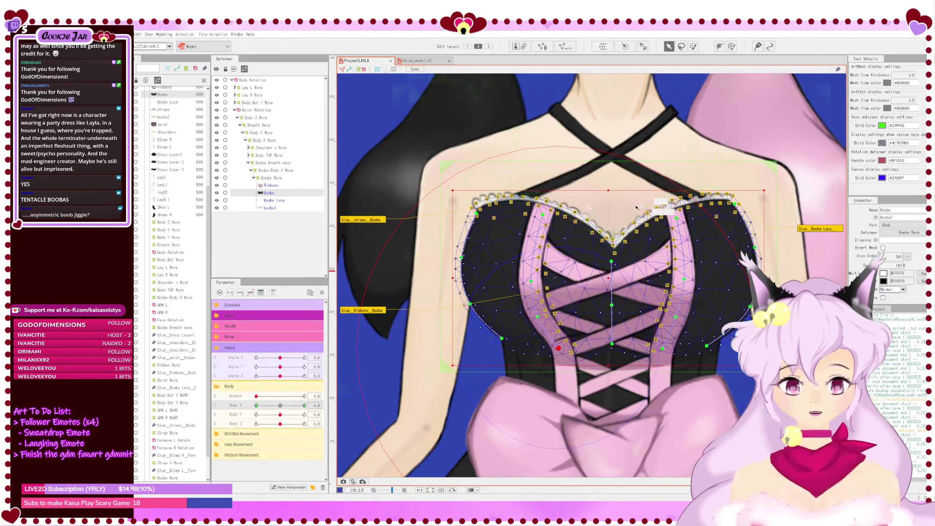
click(719, 47)
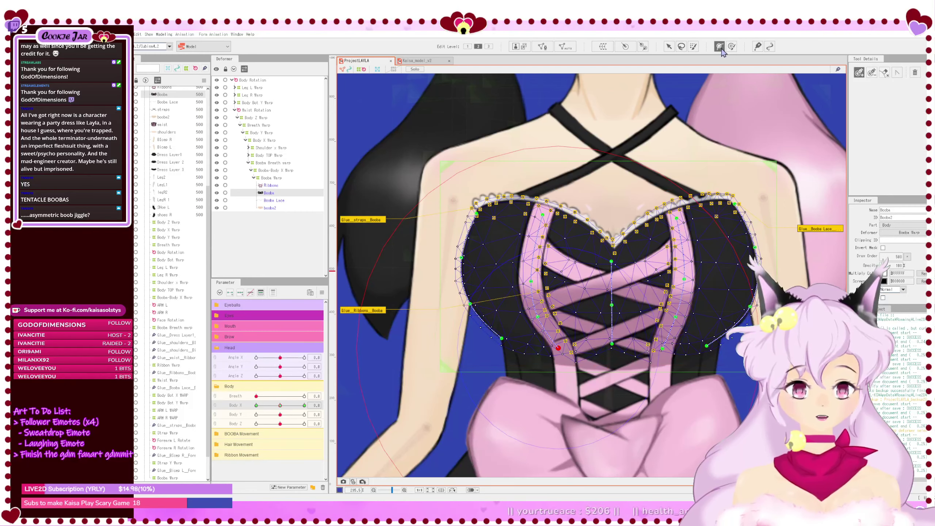
click(669, 46)
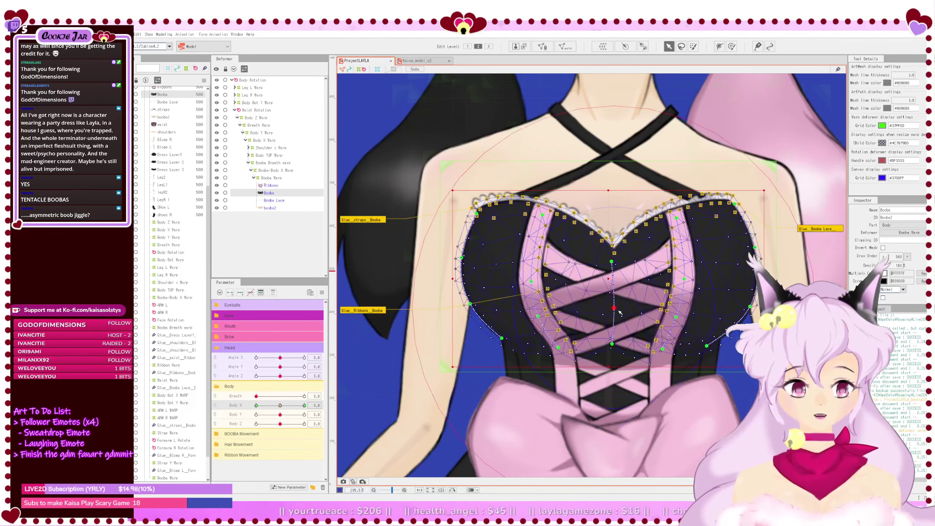
key(ctrl+z)
key(ctrl+z)
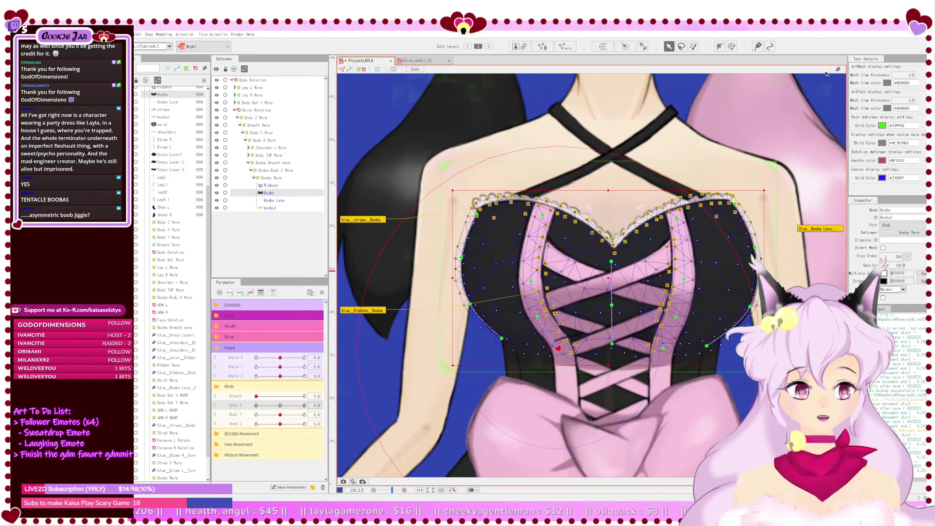
click(719, 47)
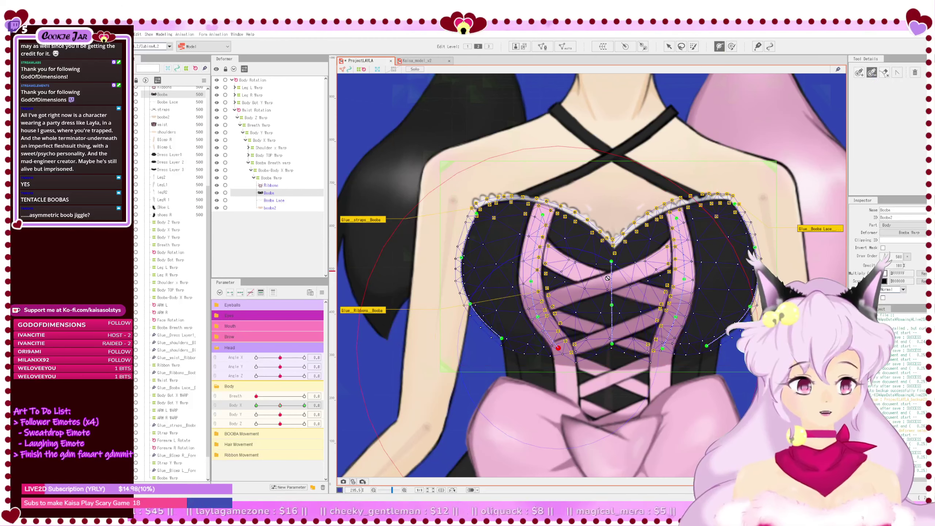
click(612, 262)
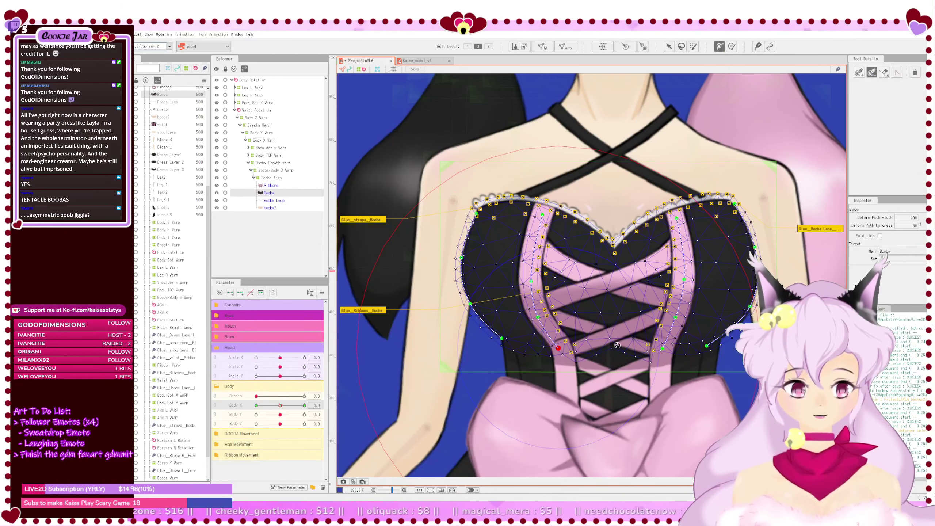
Step: Add a vertical three-point deform path down the centre of the Ribbons mesh
click(271, 186)
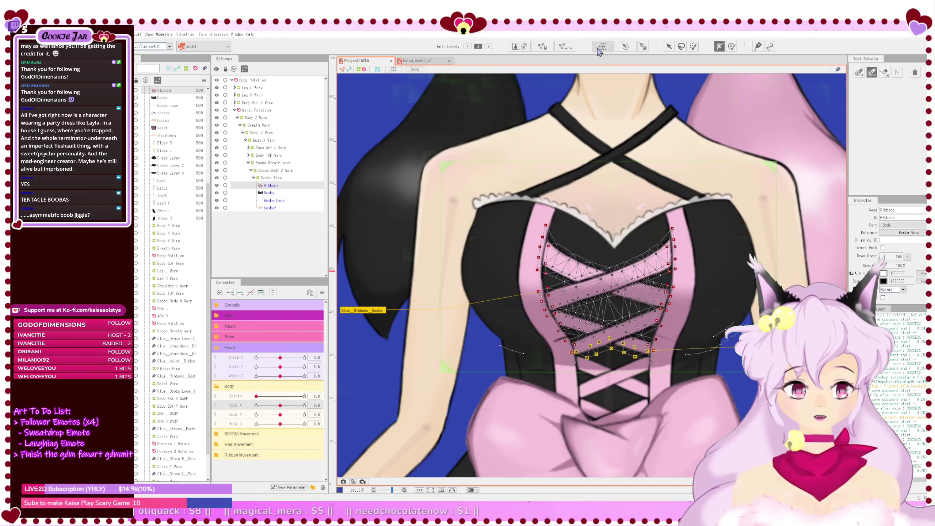
click(694, 47)
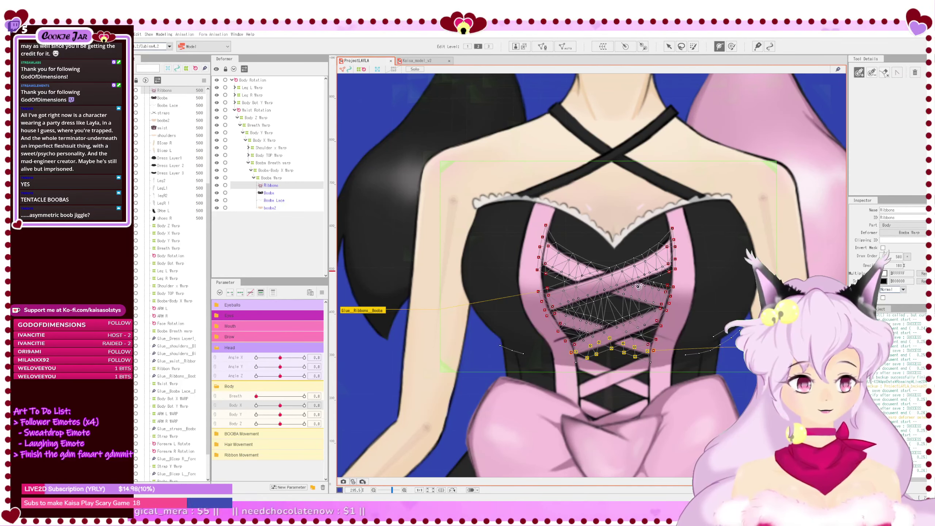
click(611, 270)
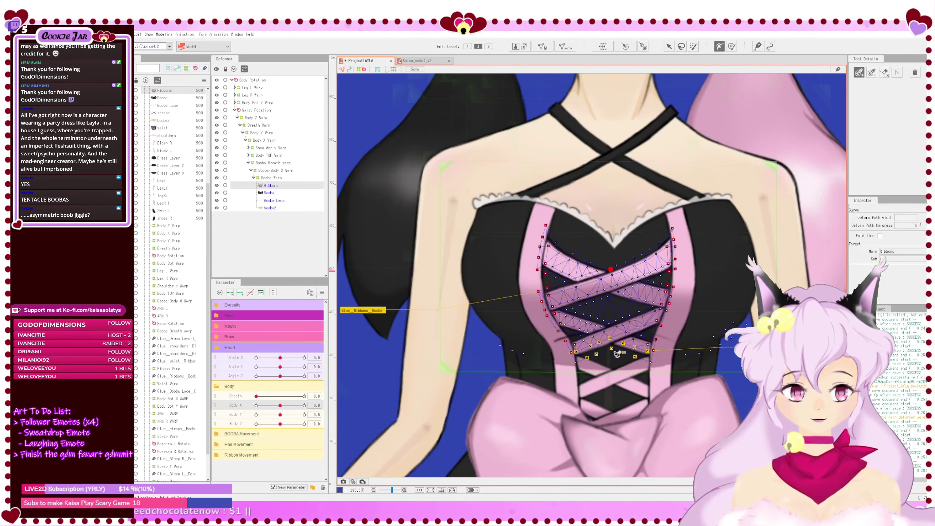
click(612, 354)
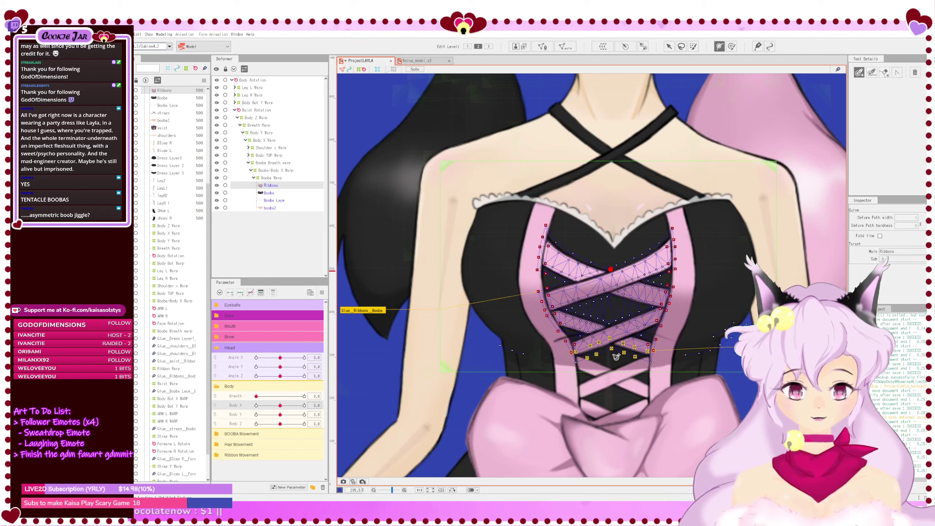
click(611, 307)
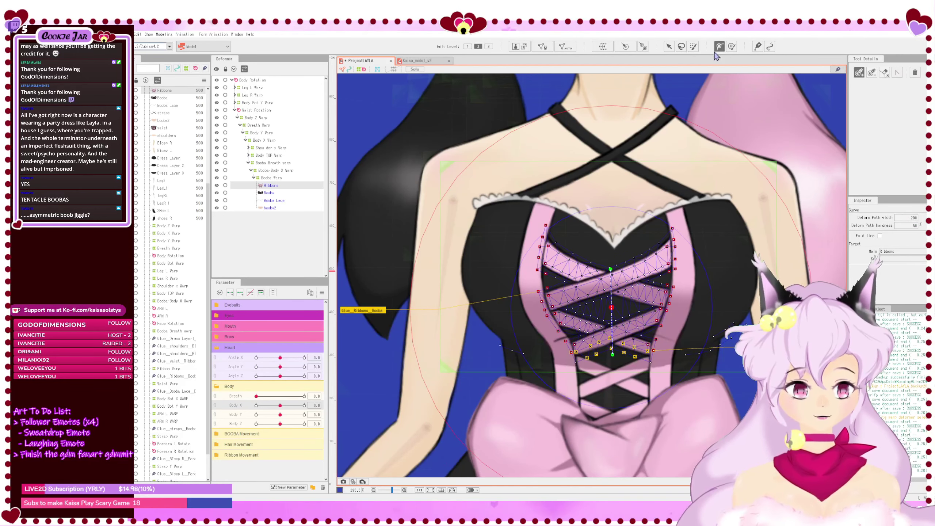
click(669, 46)
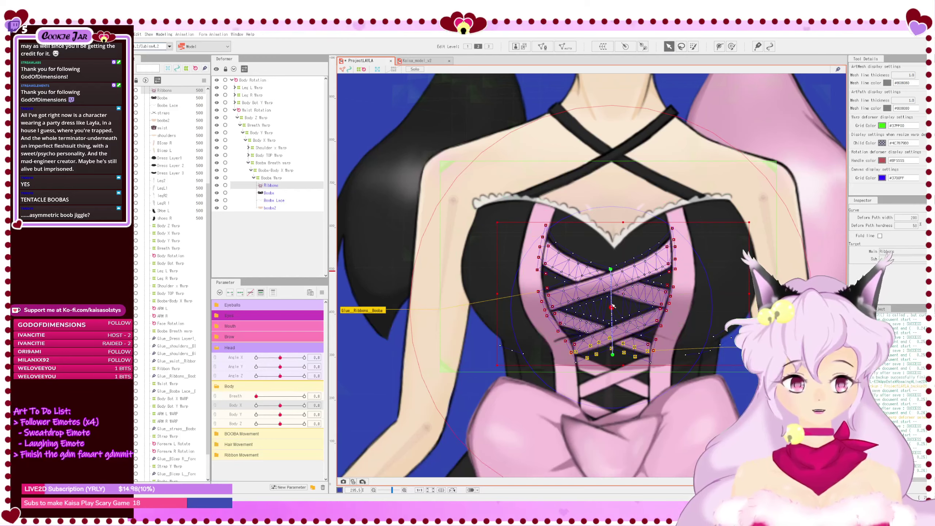
Step: Undo the deform path on the Ribbons mesh
drag(612, 306, 651, 283)
key(ctrl+z)
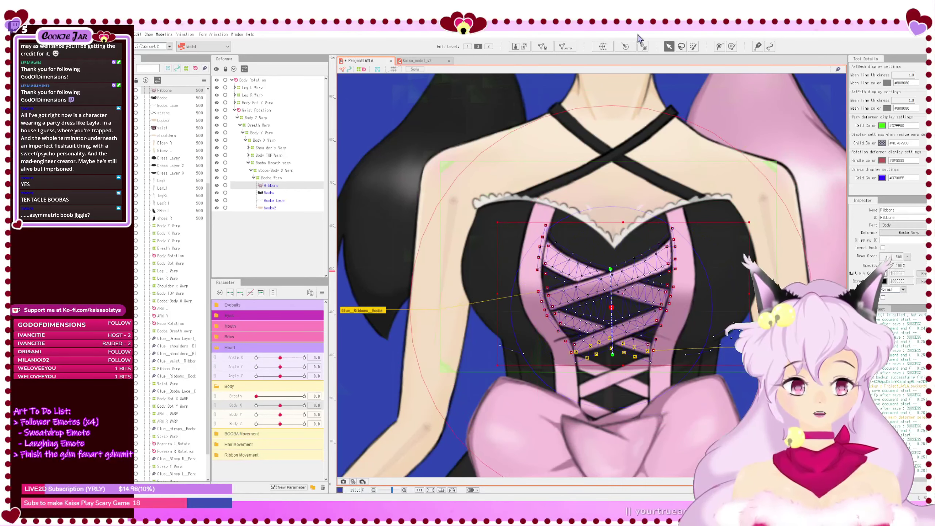
click(719, 47)
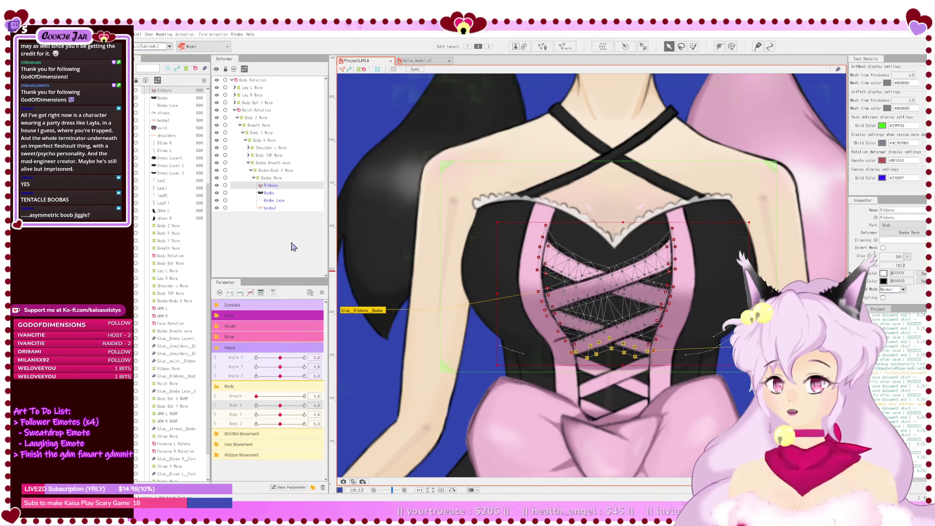
Step: Select the Booba mesh and preview its shape at the Body X minimum, returning the parameter to 0
click(275, 178)
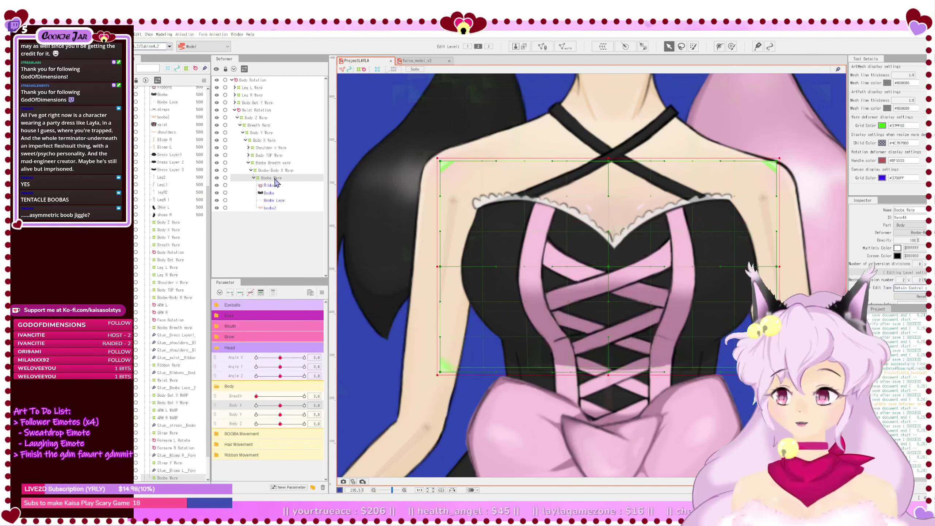
click(269, 192)
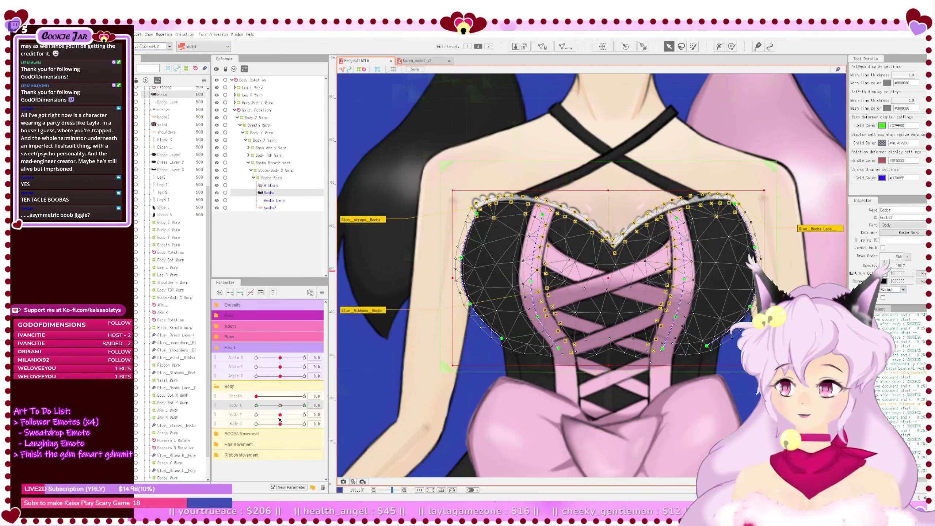
drag(280, 406, 240, 407)
drag(239, 406, 192, 403)
scroll(486, 389, down, 2)
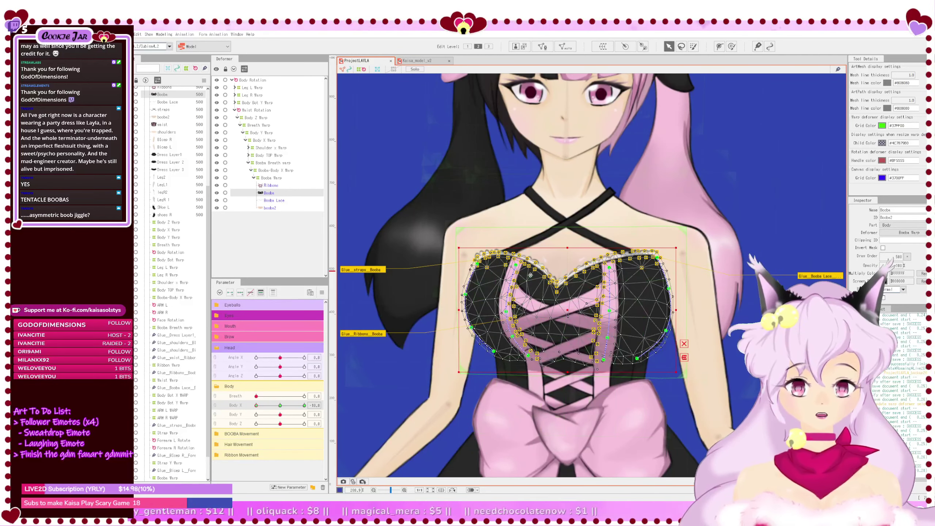
click(280, 405)
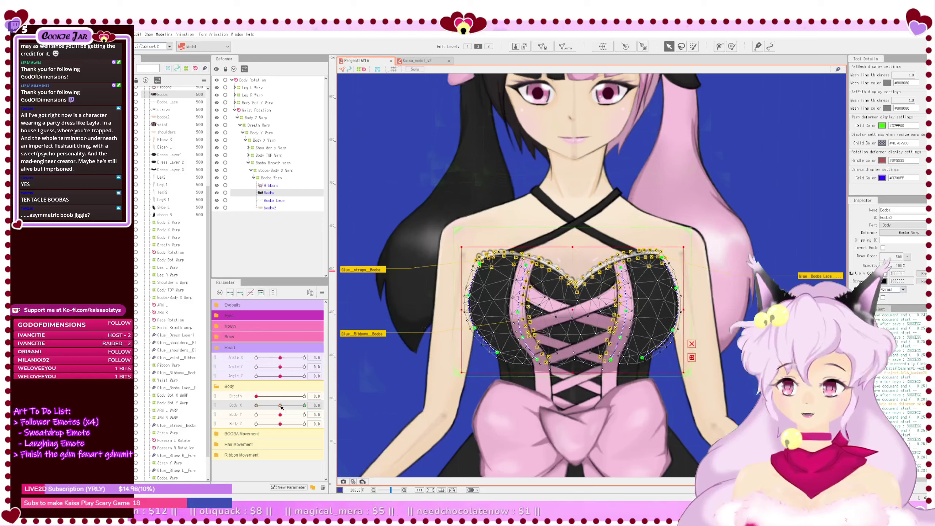
Step: Start a deform path on the Booba mesh with a point at the outer upper corner of the left cup
click(719, 46)
scroll(558, 301, up, 4)
drag(558, 301, 616, 215)
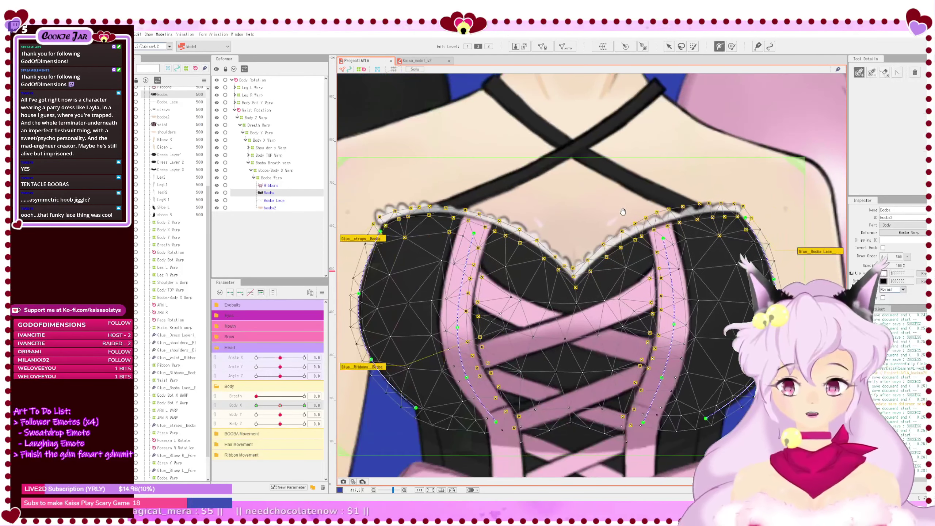
click(380, 231)
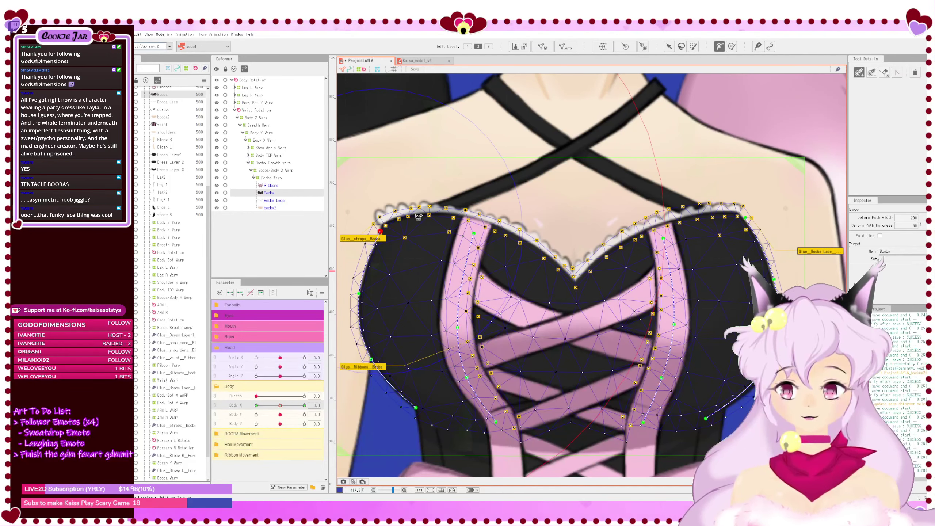
Step: Examine the booba mesh's deform path in Kaisa_model_v2 as a reference and return to the ProjectLAYLA model
click(422, 60)
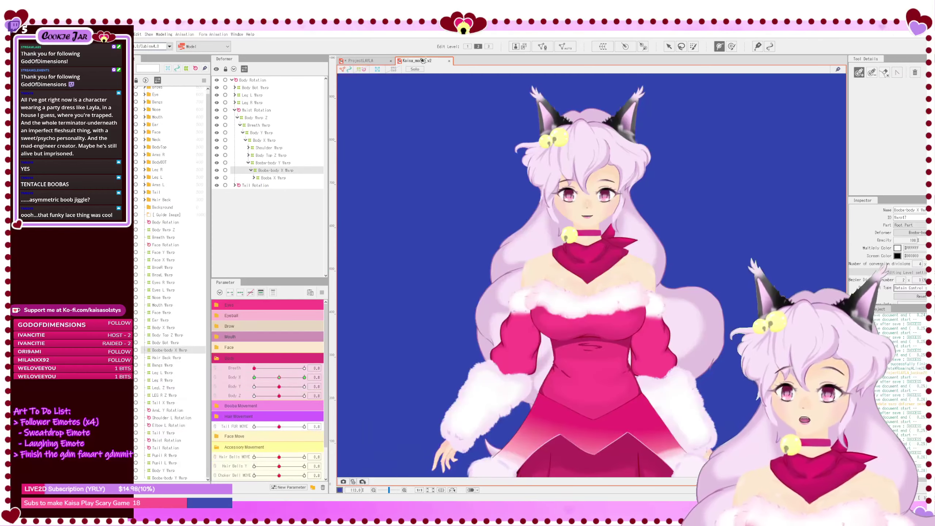
click(669, 46)
click(630, 333)
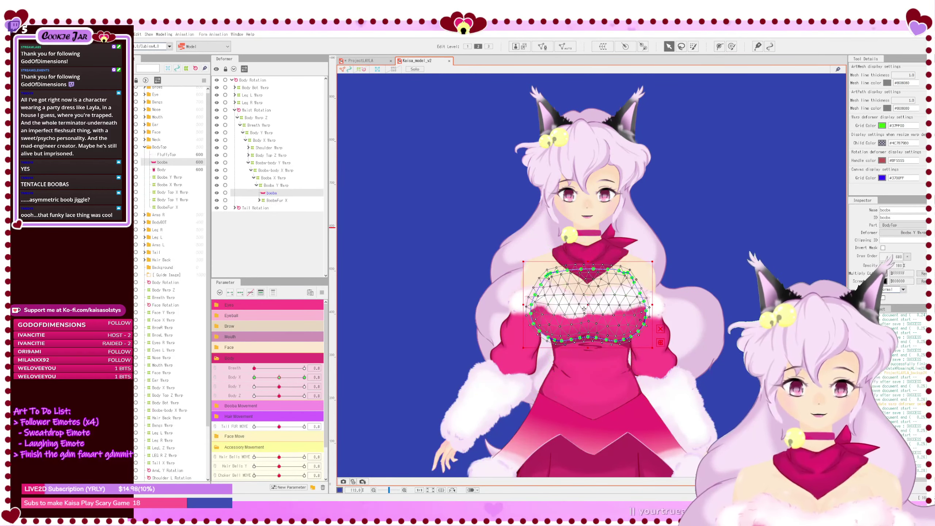
click(718, 46)
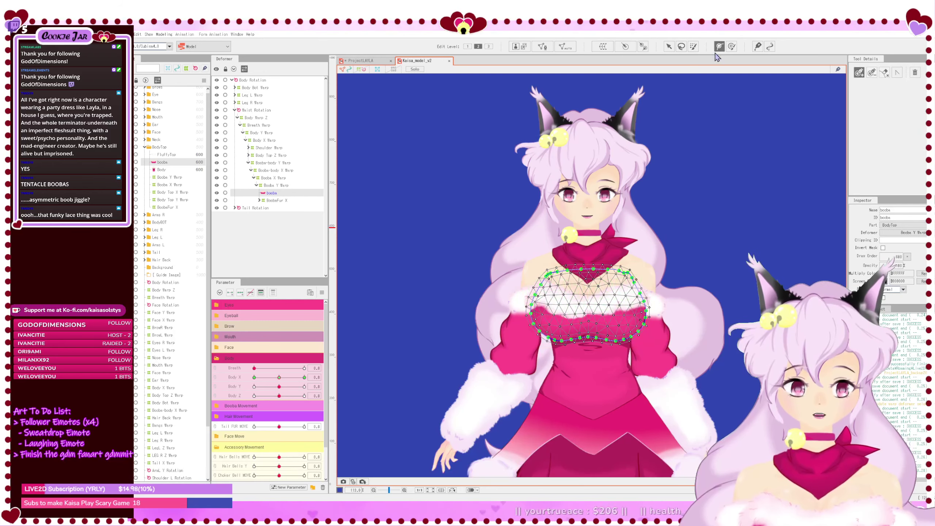
click(362, 60)
Step: Add deform path points along the lower edge of the left cup, continuing to the bodice's lower centre
scroll(478, 301, down, 3)
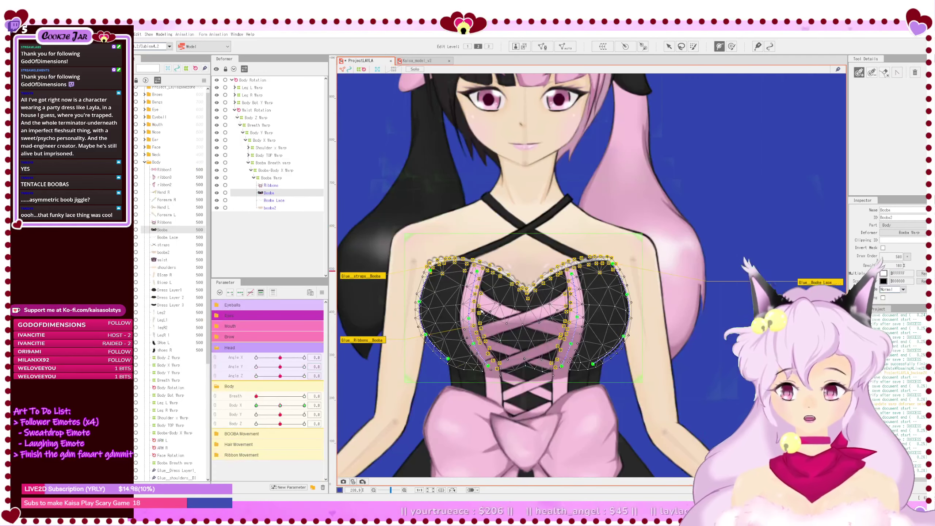
scroll(478, 301, up, 4)
scroll(478, 301, down, 2)
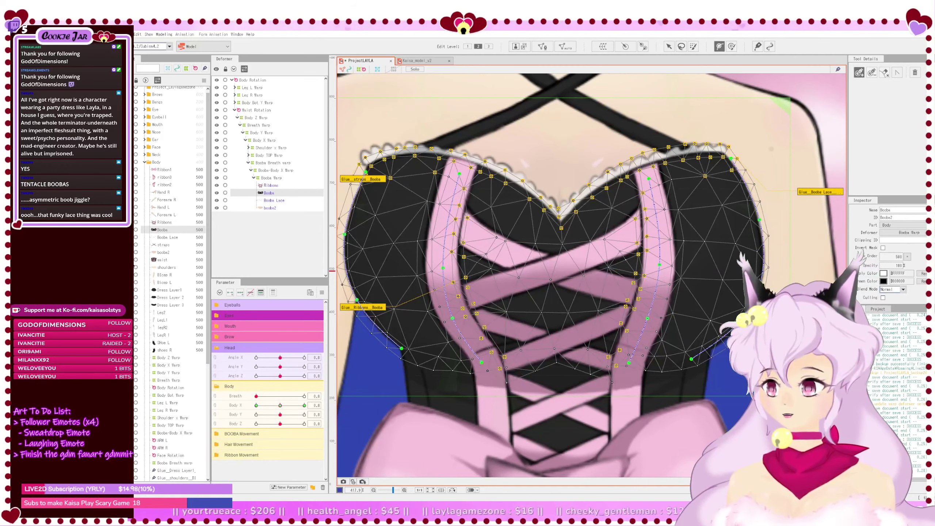
click(128, 260)
click(401, 348)
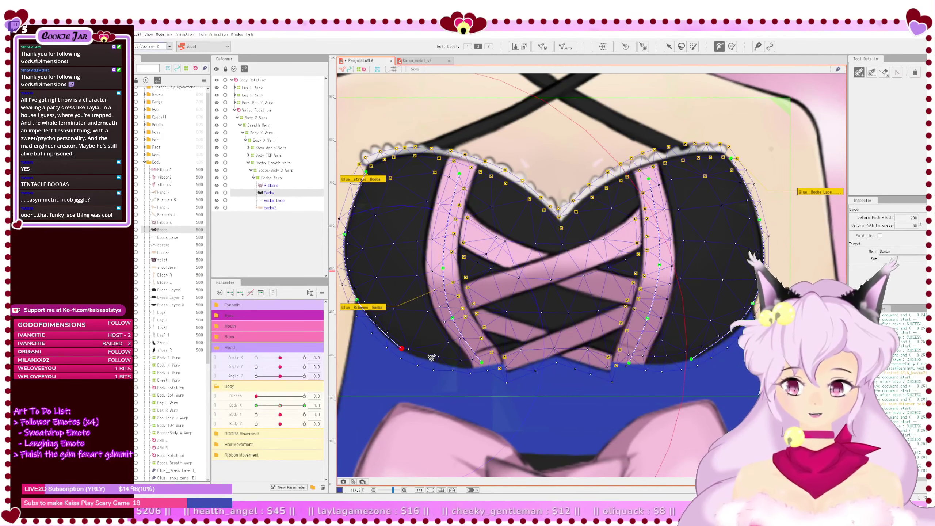
click(438, 359)
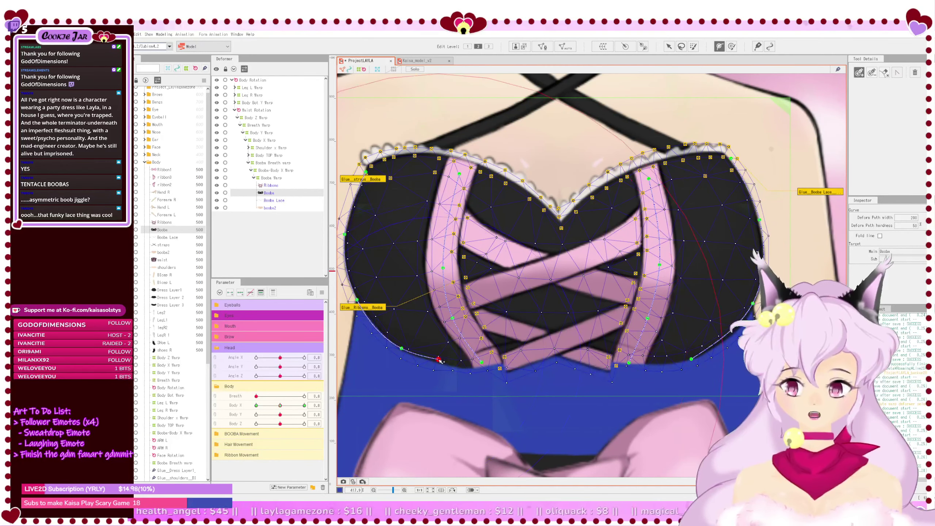
click(468, 365)
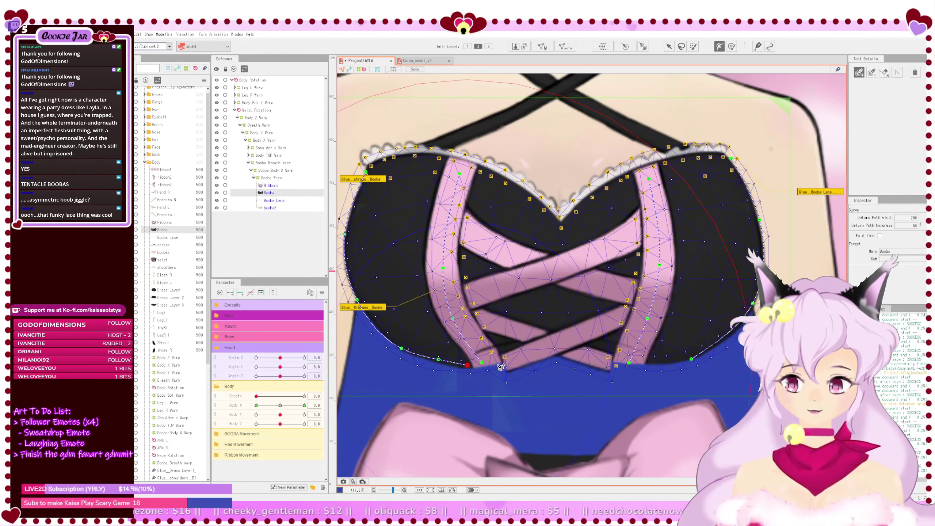
click(552, 355)
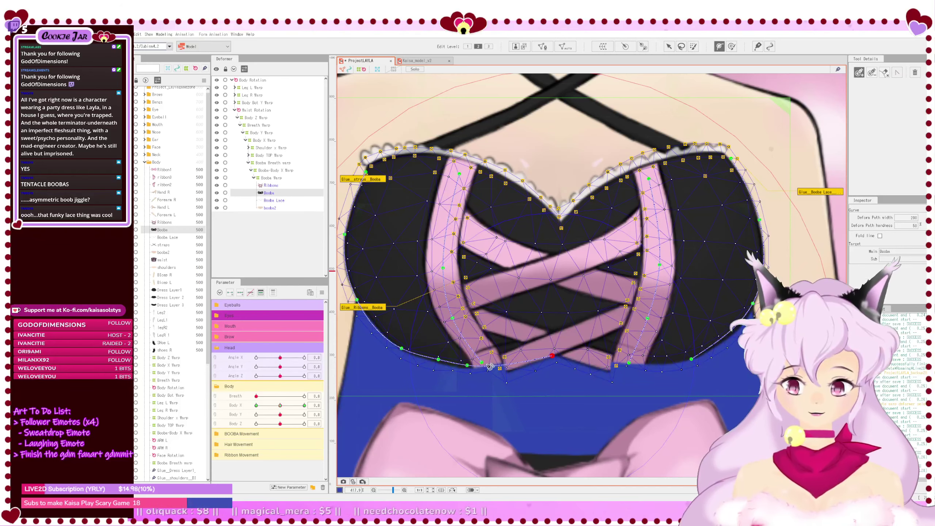
Step: Smooth the path under the left cup and extend it from the lower centre along the right cup's bottom edge
click(438, 362)
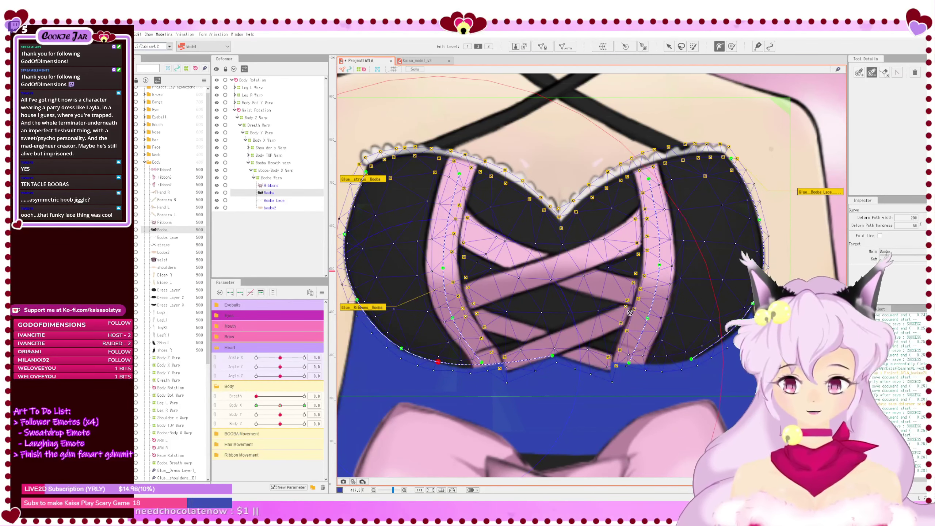
click(860, 73)
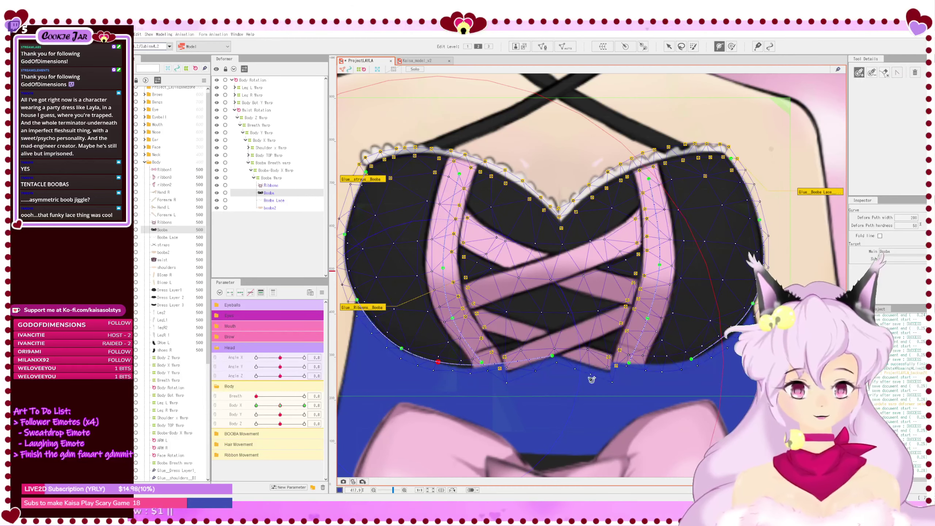
click(555, 355)
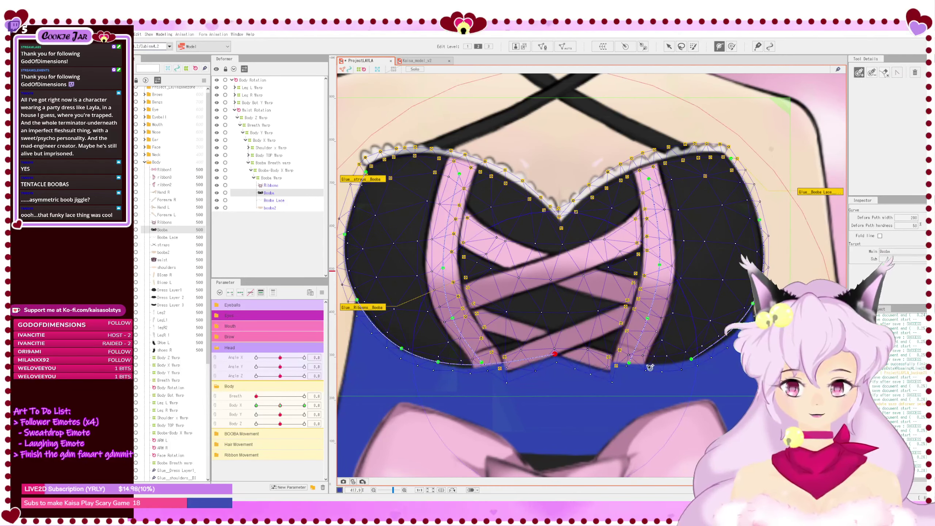
click(692, 359)
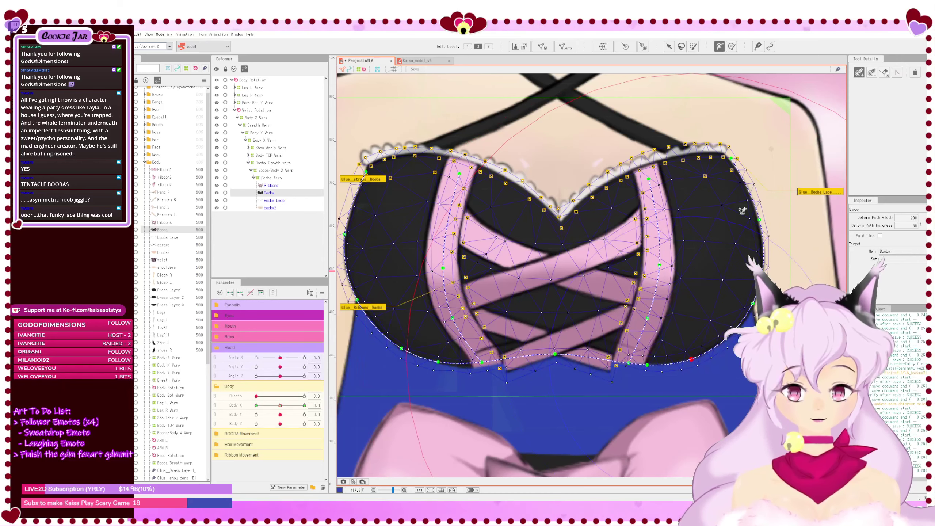
Step: Close the Booba deform path along the neckline, from the right outer corner through the centre dip to the left outer corner
click(731, 158)
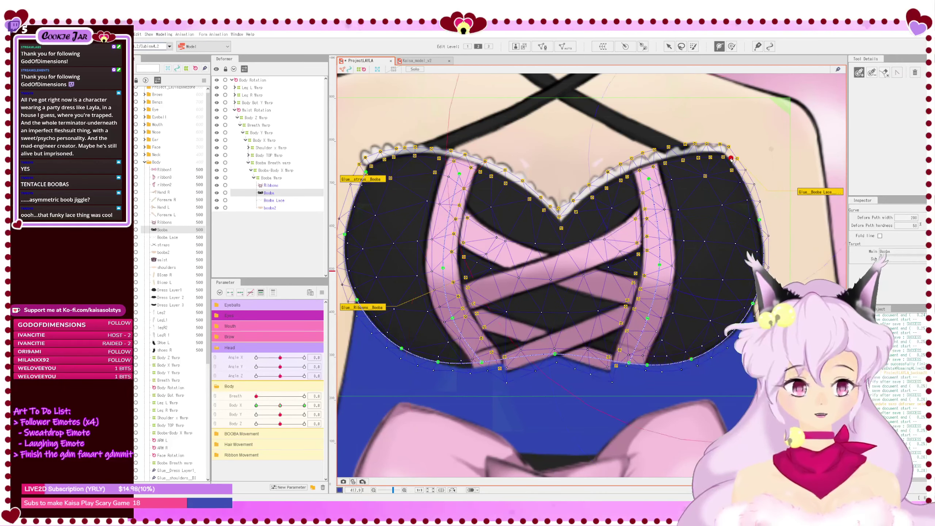
click(665, 160)
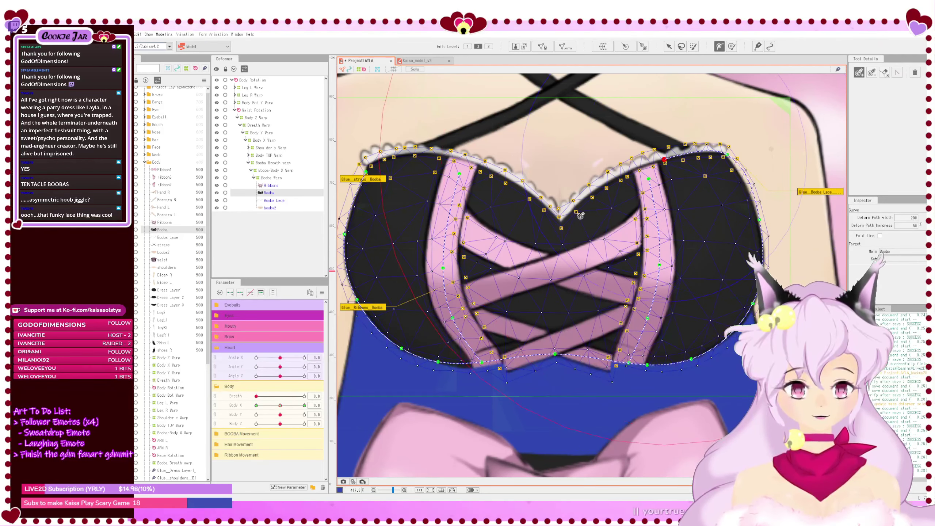
click(563, 223)
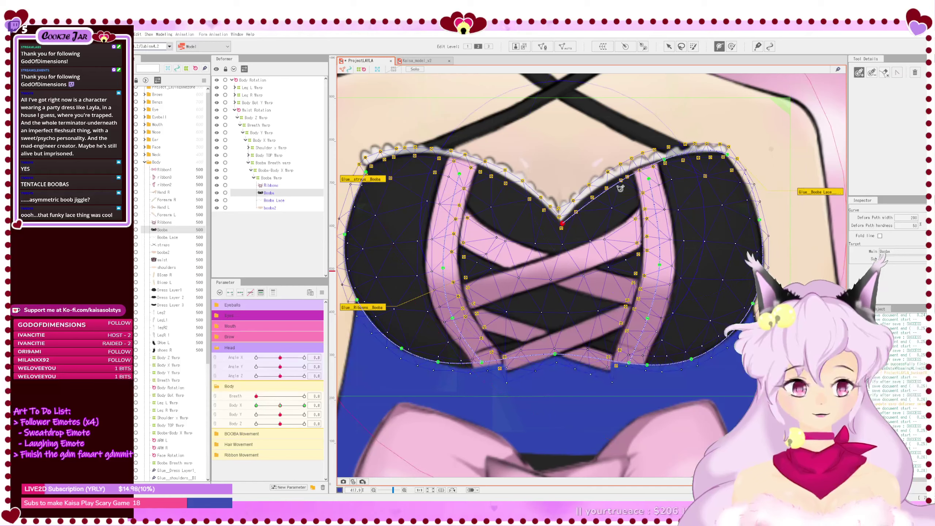
click(486, 169)
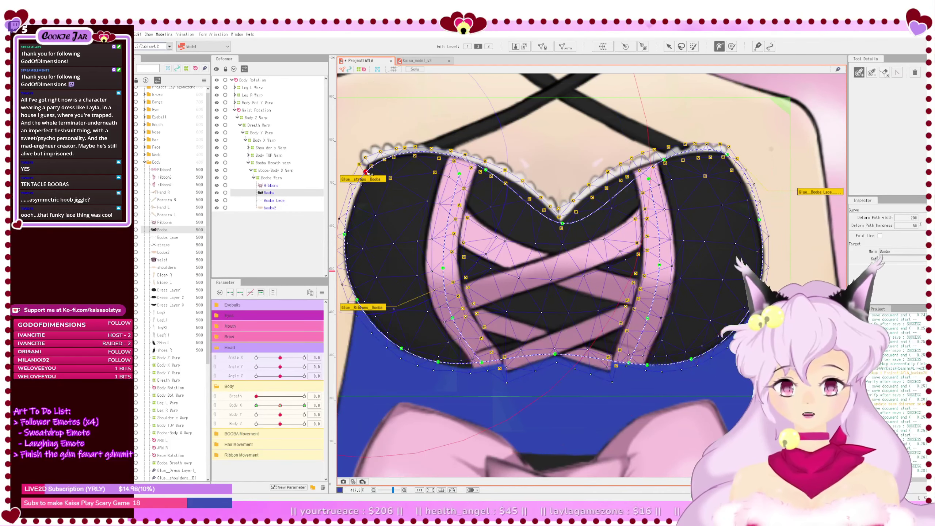
click(367, 168)
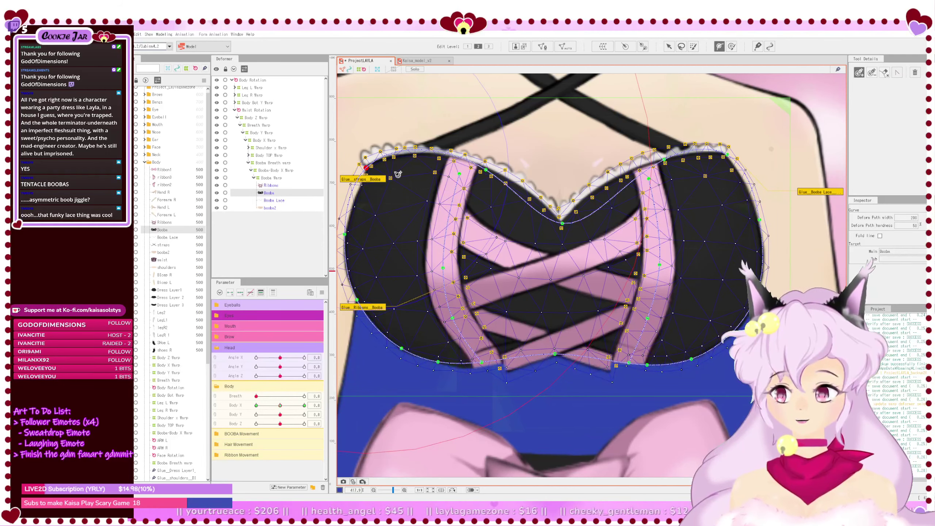
Step: Add intermediate deform path points on both sides of the neckline so the curve follows the lace edge
click(421, 153)
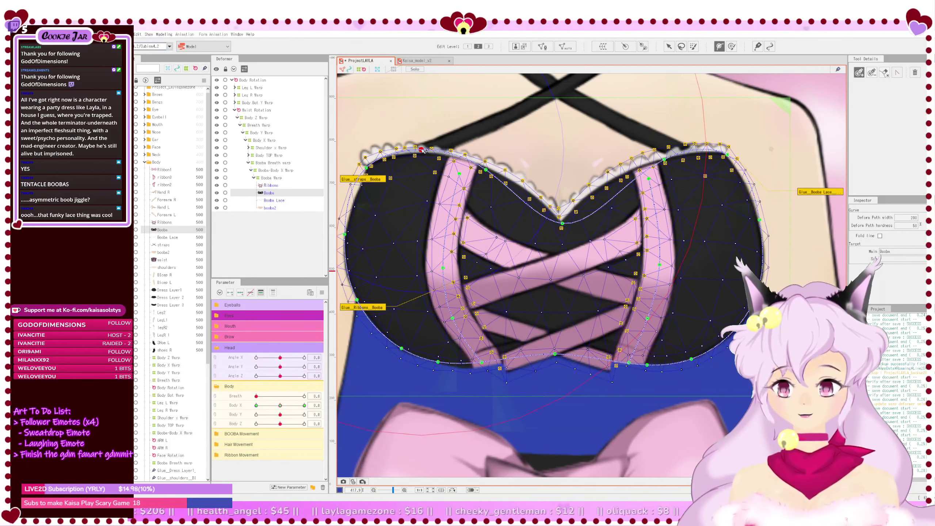
click(530, 197)
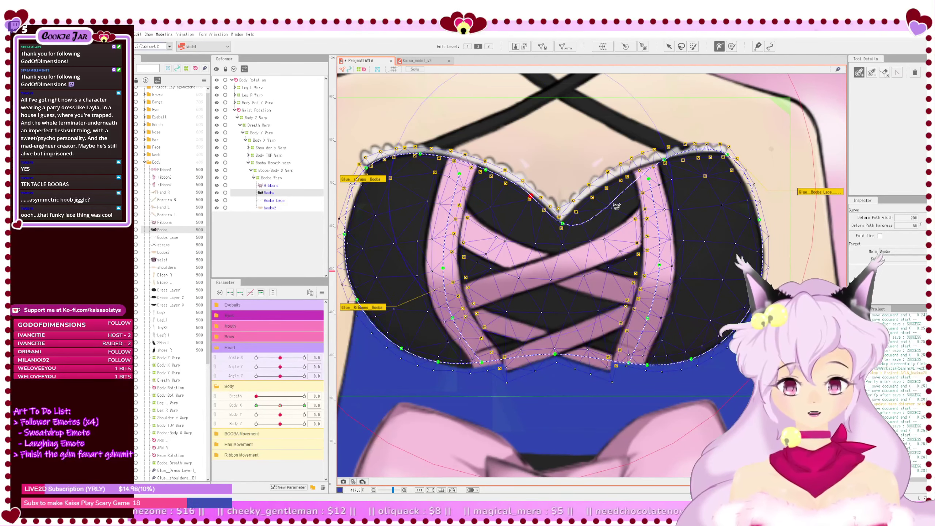
click(592, 193)
drag(592, 193, 586, 202)
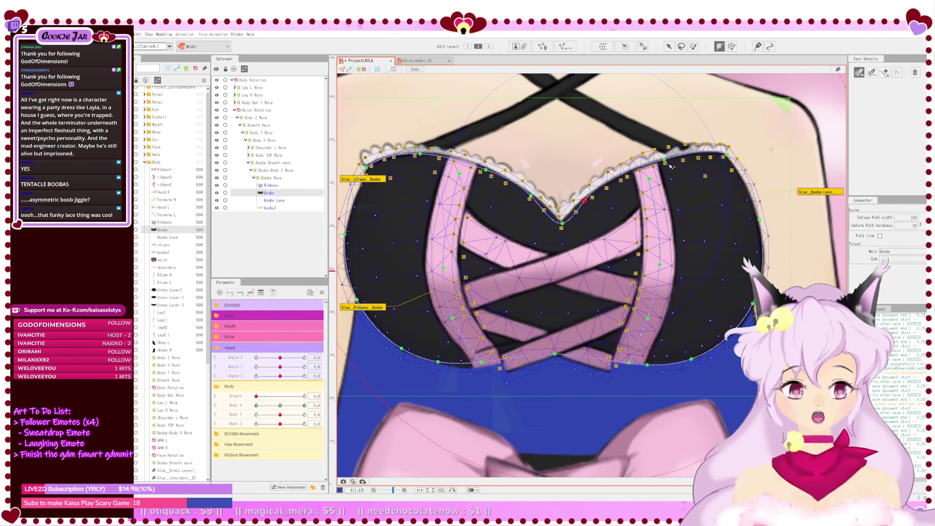
click(628, 173)
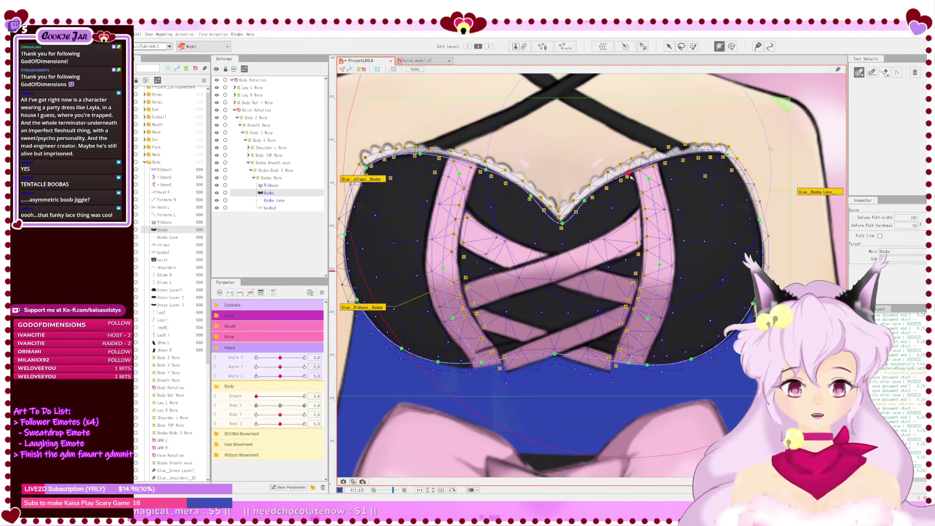
click(589, 198)
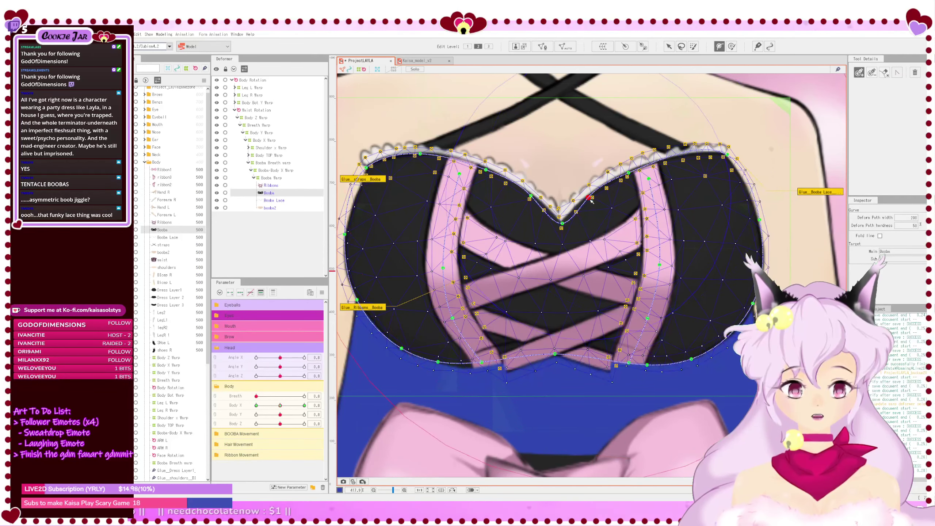
Step: Adjust the deform path points on the right half of the neckline, from the centre dip to the outer corner
click(563, 223)
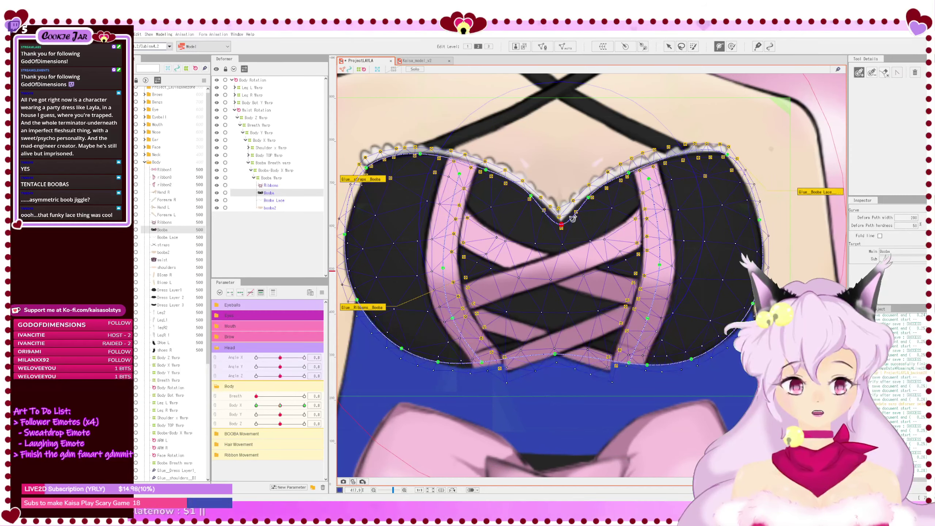
click(591, 198)
click(623, 177)
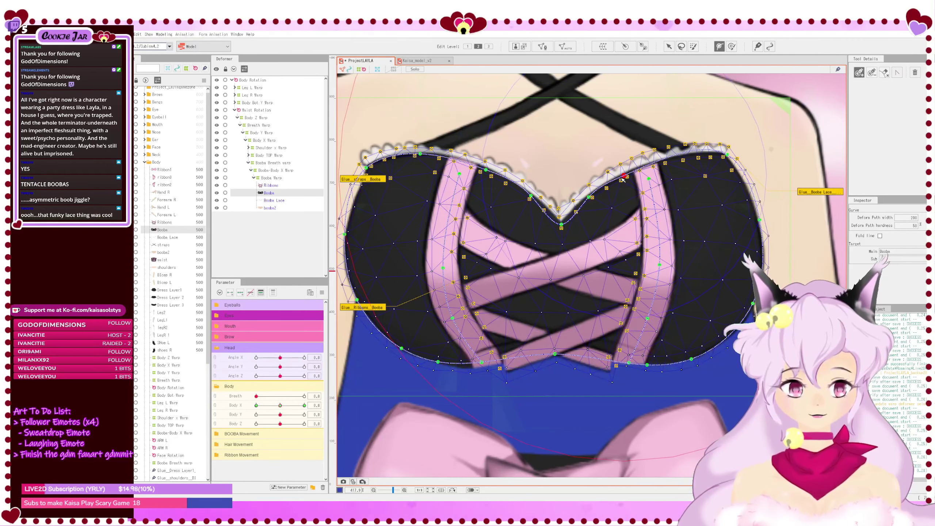
click(725, 156)
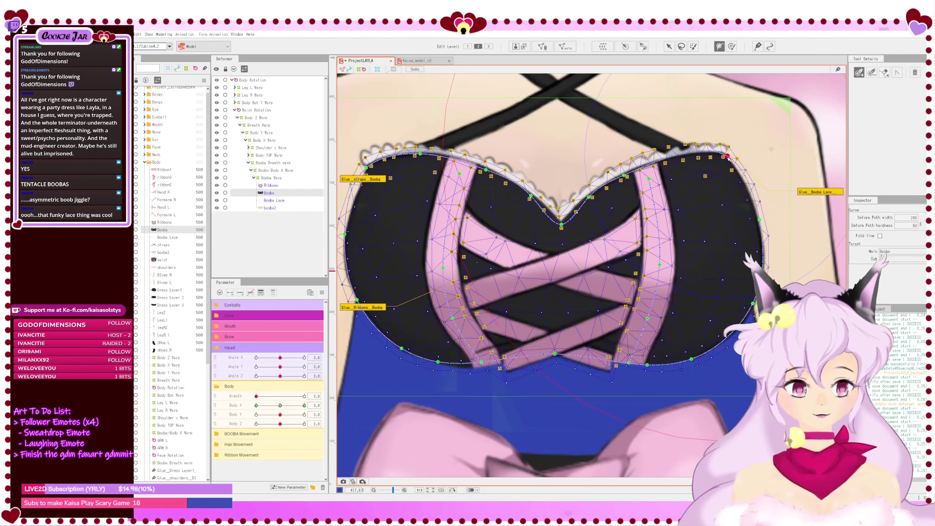
click(692, 156)
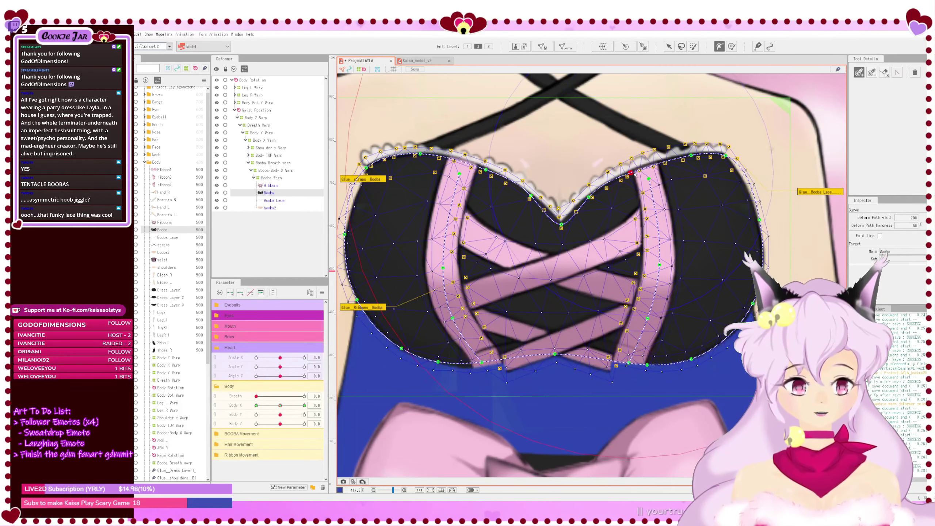
click(588, 199)
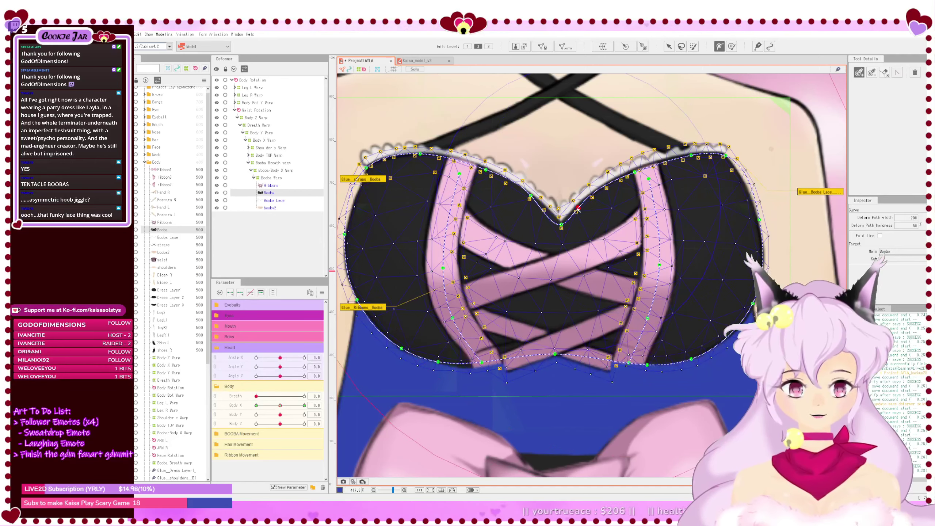
click(630, 171)
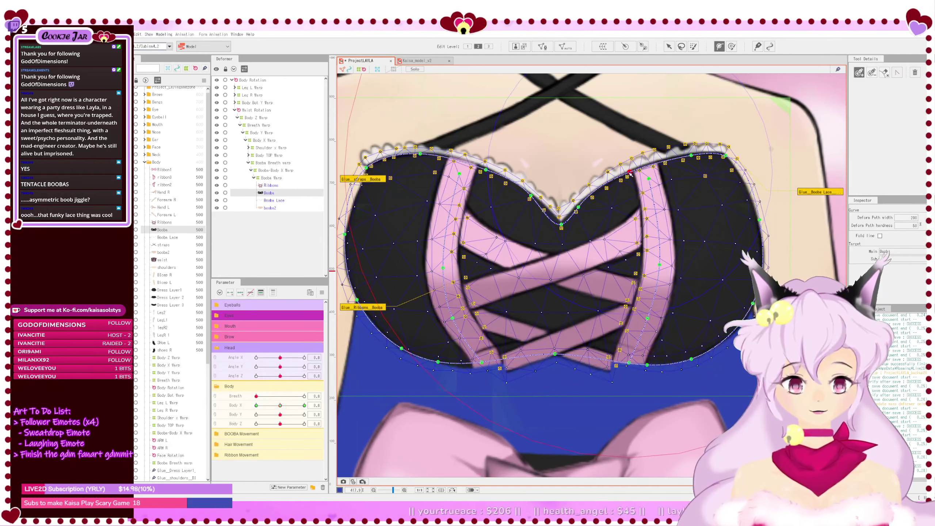
Step: Move the deform path points on the left half of the neckline closer to the centre dip and left strap
click(530, 198)
drag(532, 197, 542, 208)
click(482, 169)
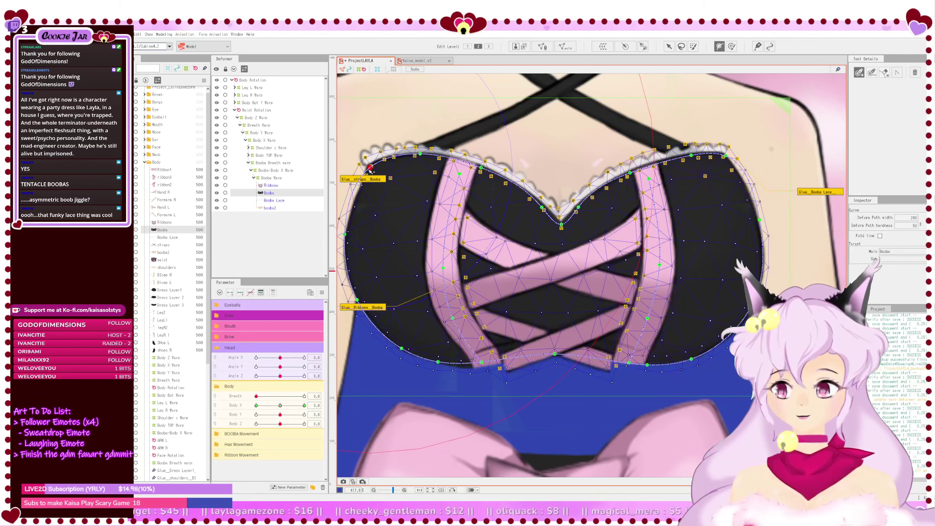
Step: Lower the deform path point on the left cup's outer edge and add another point above it
click(354, 218)
drag(354, 219, 346, 241)
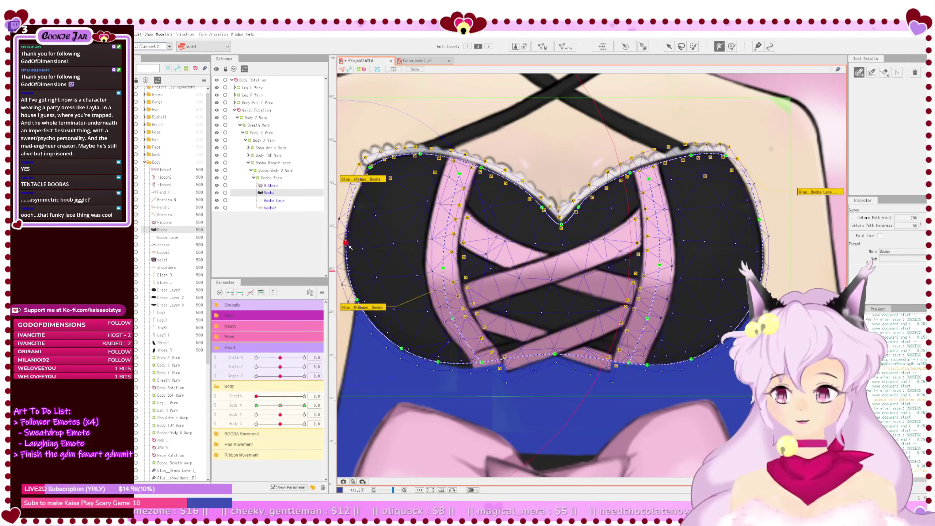
click(353, 196)
drag(354, 197, 356, 196)
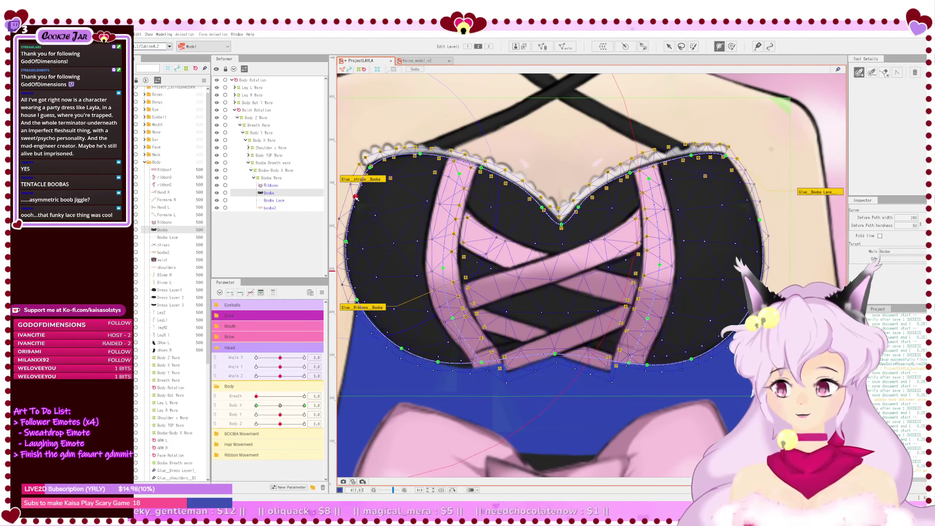
Step: Add a deform path point below the right outer corner and adjust the neighbouring points along the right cup's edge
click(742, 179)
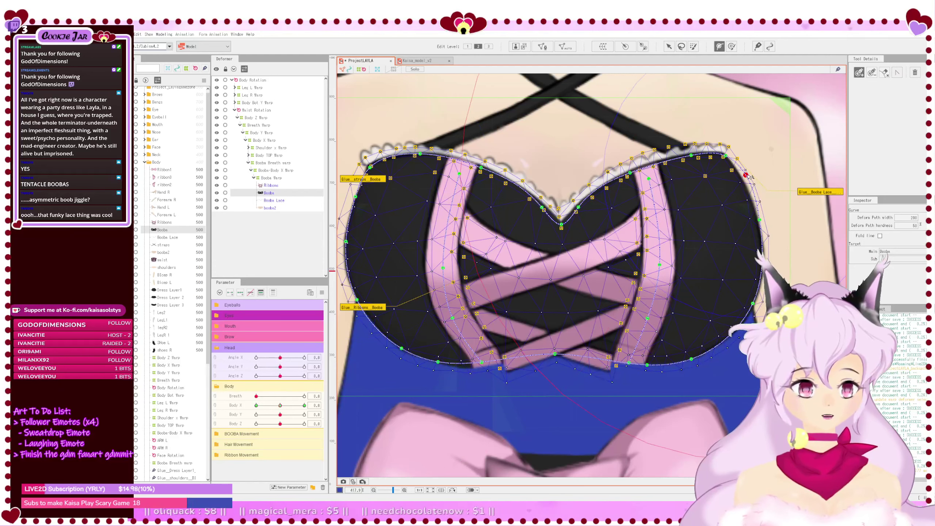
click(684, 156)
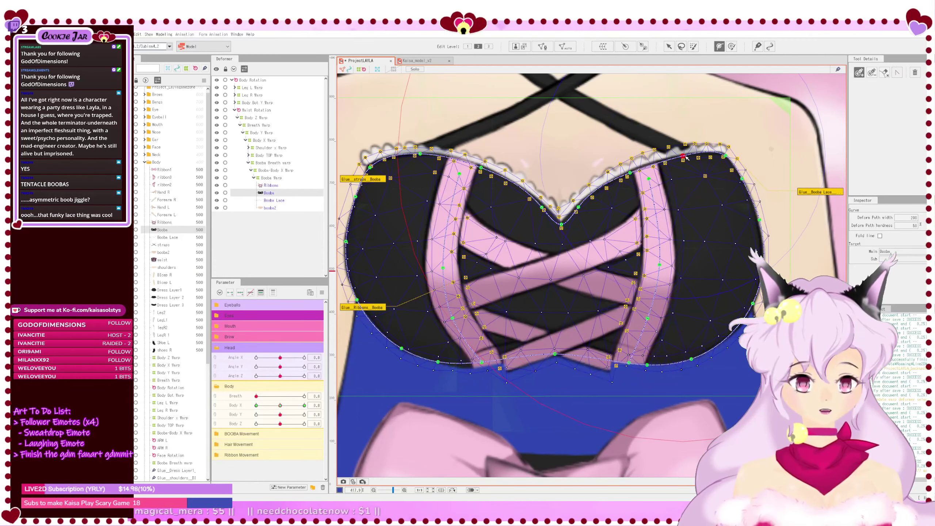
click(722, 156)
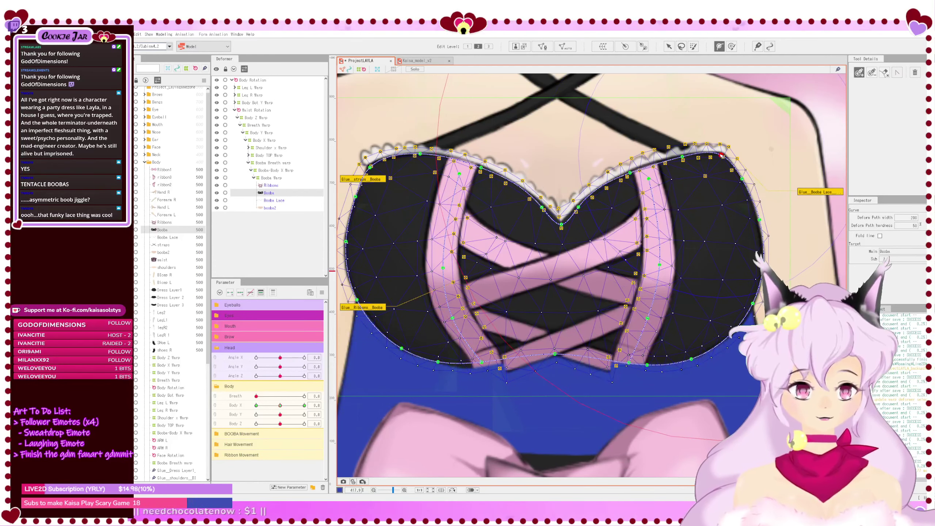
click(756, 221)
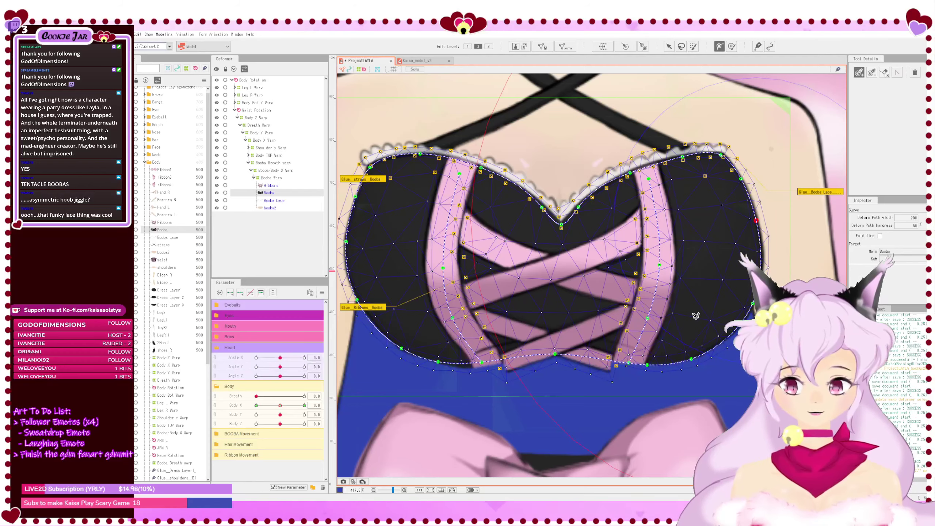
Step: Open the Booba mesh for editing and rework the vertices along the right cup's outer edge
scroll(696, 316, up, 2)
scroll(695, 315, down, 2)
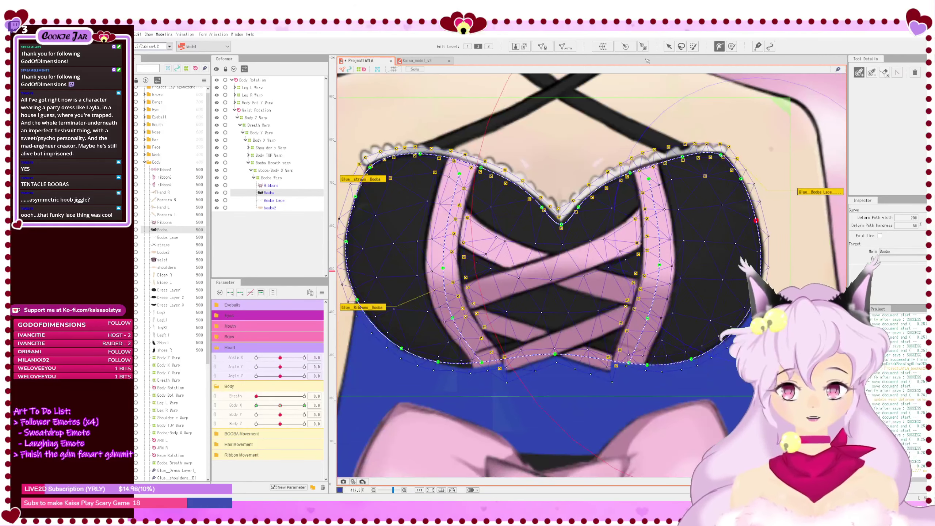
click(543, 47)
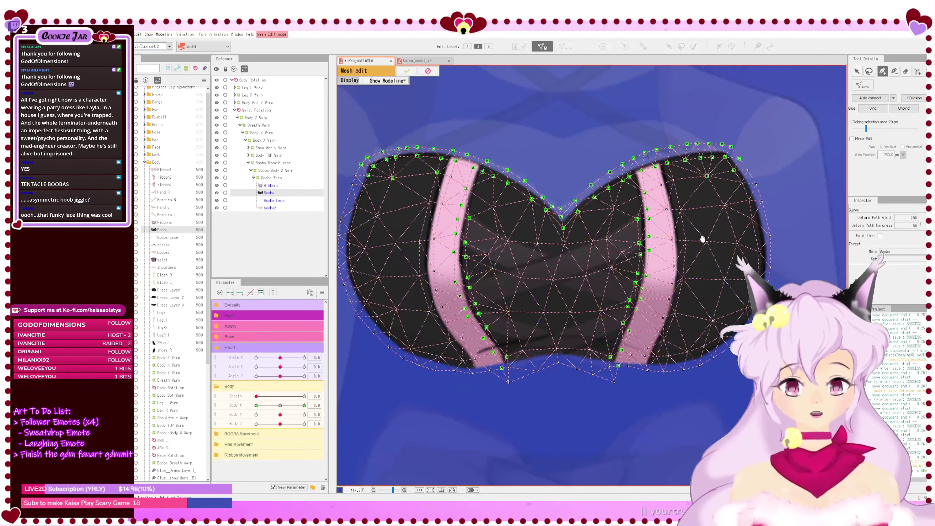
drag(702, 239, 718, 240)
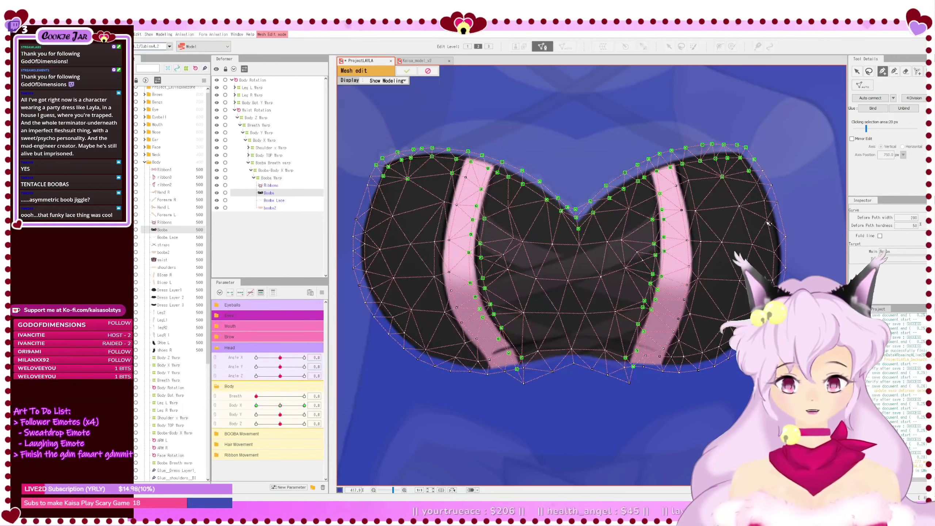
drag(776, 244, 711, 252)
drag(685, 289, 811, 272)
drag(747, 263, 718, 264)
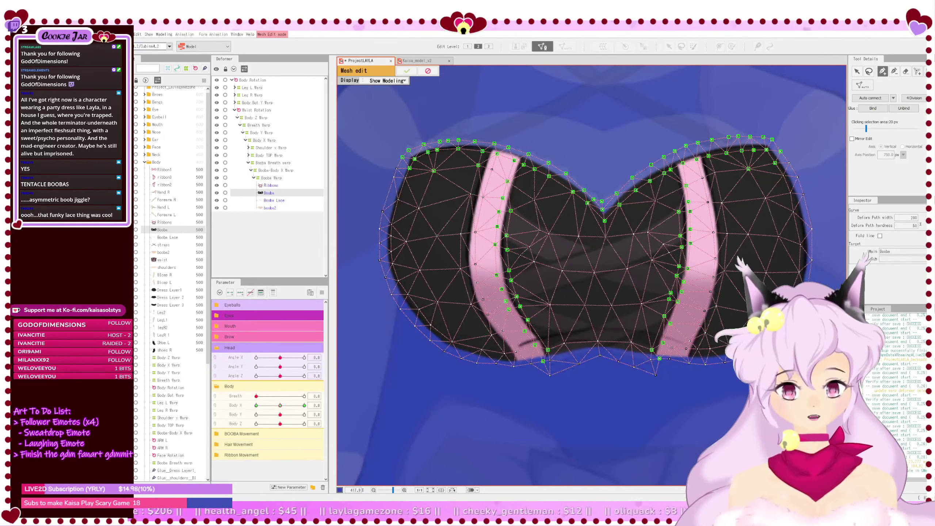
scroll(825, 281, up, 2)
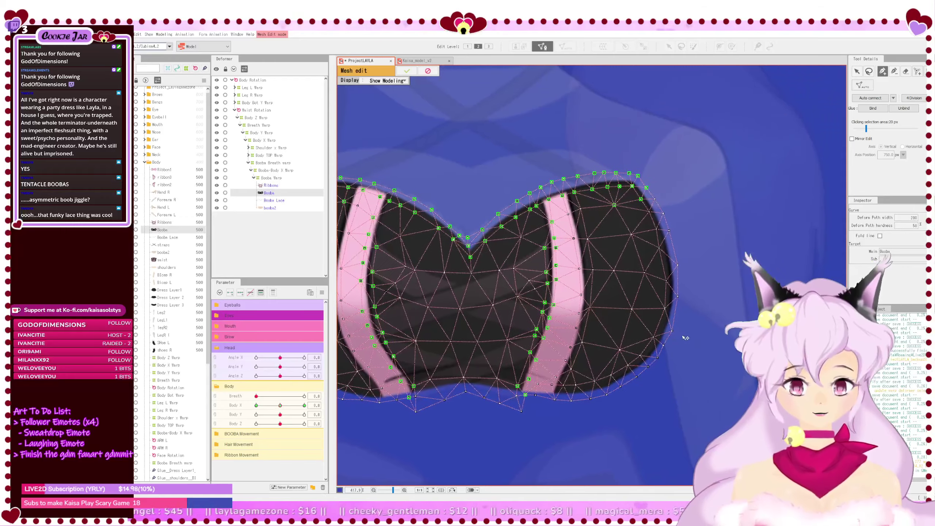
scroll(824, 281, down, 2)
drag(824, 281, 790, 287)
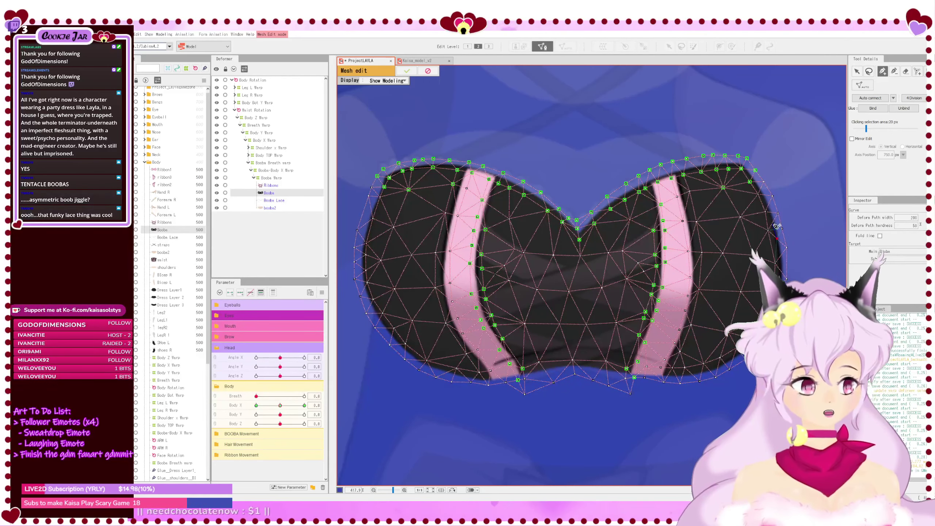
click(895, 72)
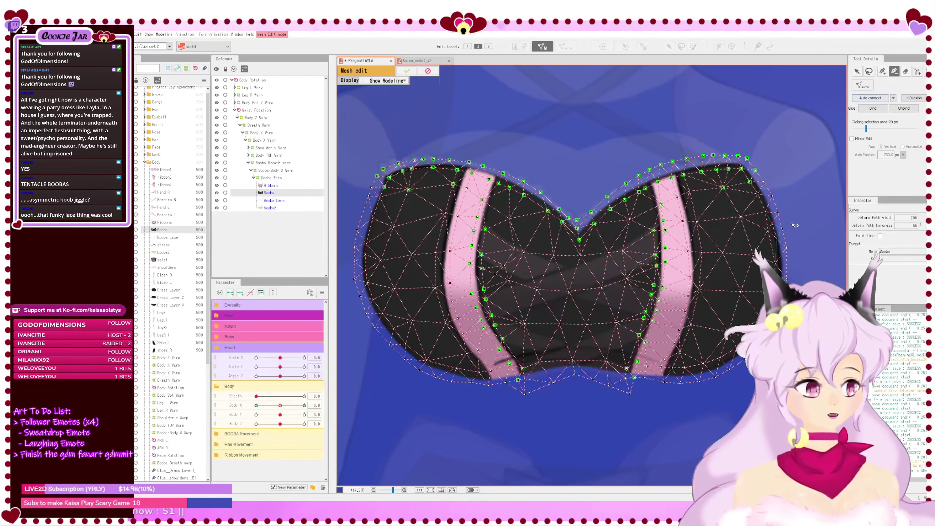
click(777, 238)
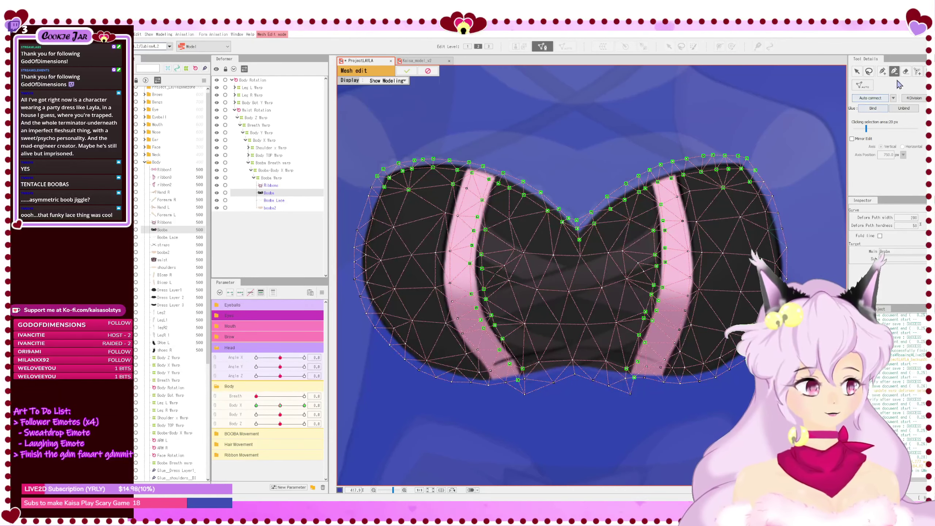
click(882, 72)
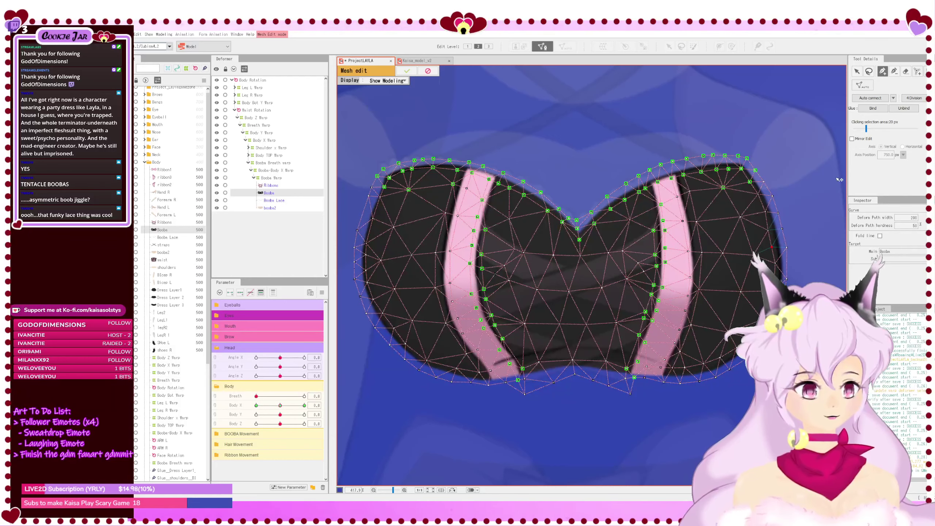
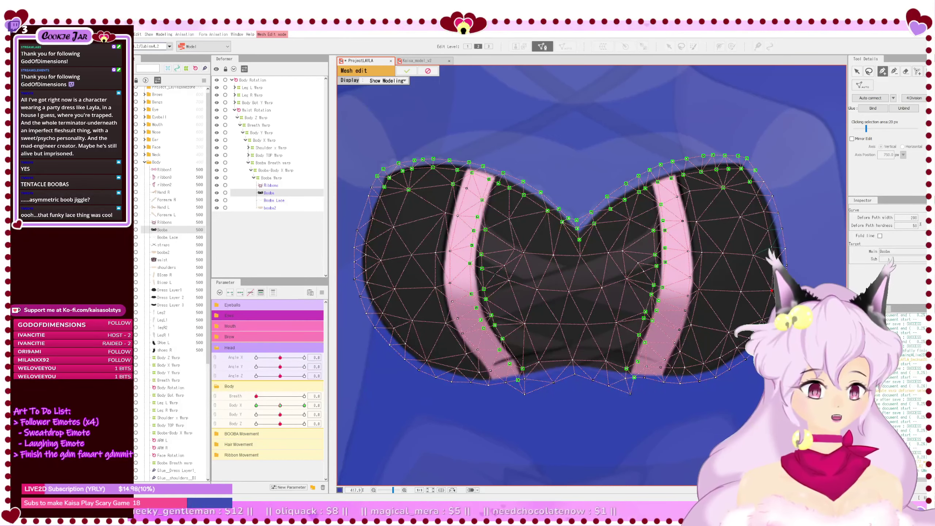
Step: Check the mesh's lower edge beside the lacing and apply the mesh edits
click(894, 71)
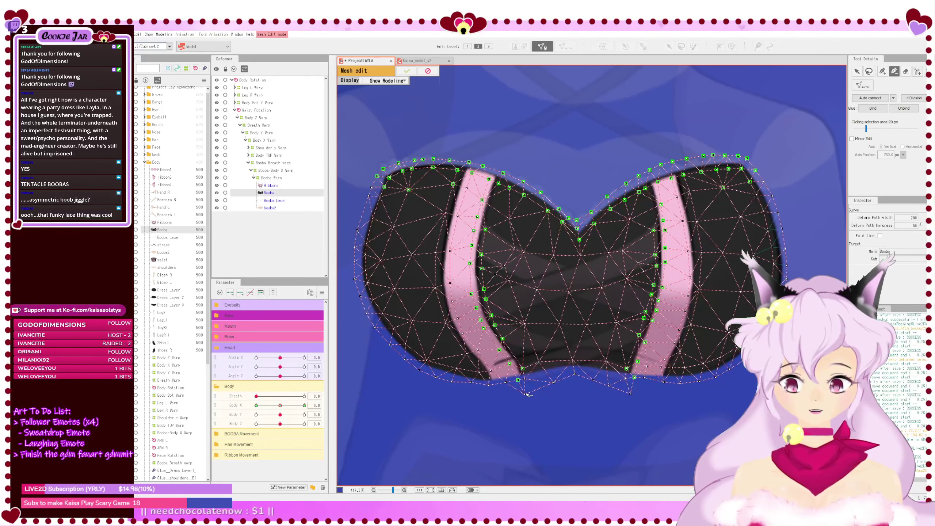
scroll(534, 394, up, 3)
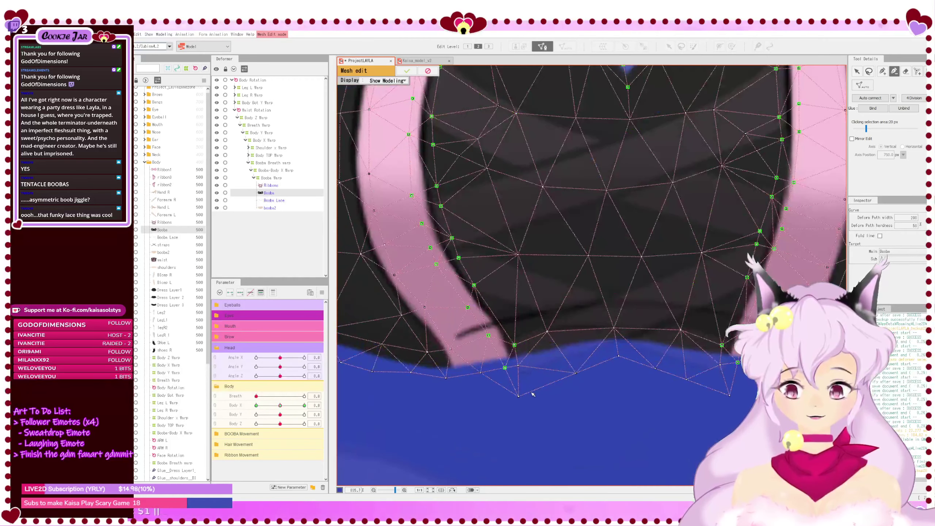
scroll(533, 394, down, 3)
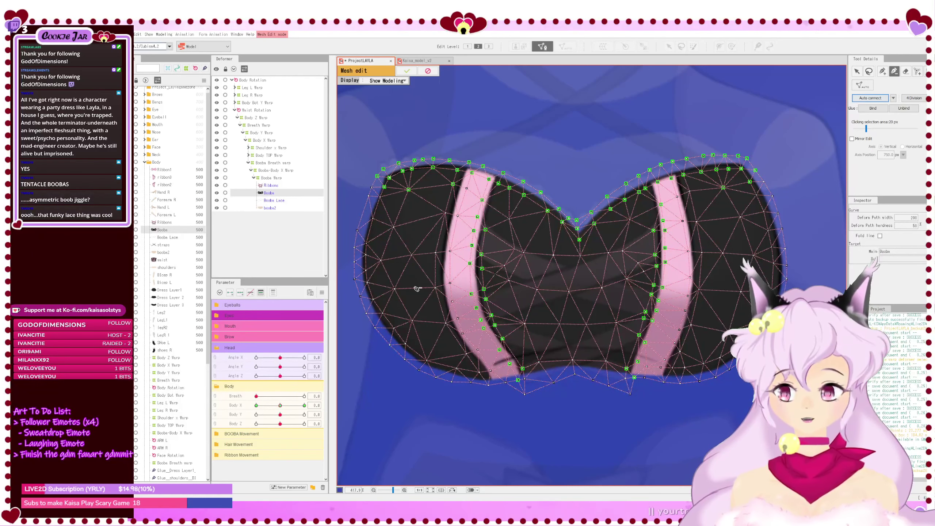
click(412, 71)
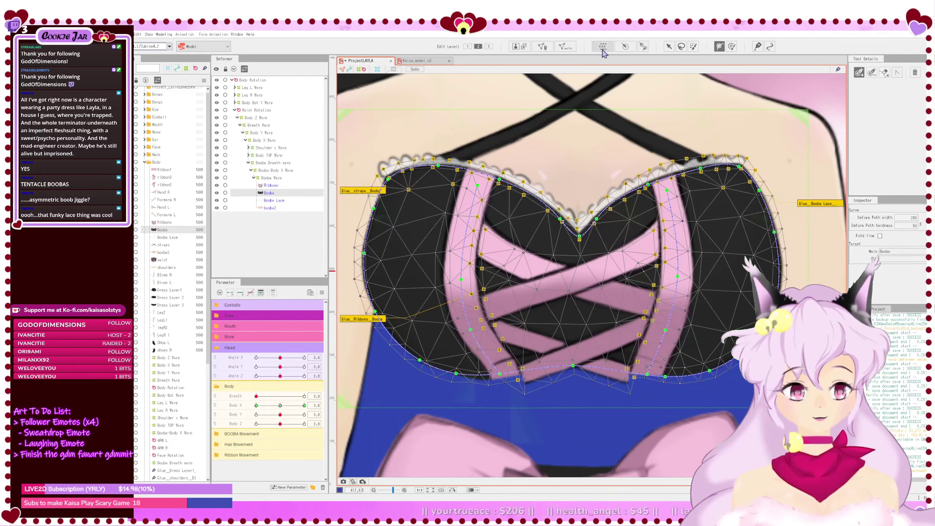
Step: Examine how the Ribbons and Booba meshes line up along the bodice's lower edge by selecting each in turn
click(670, 48)
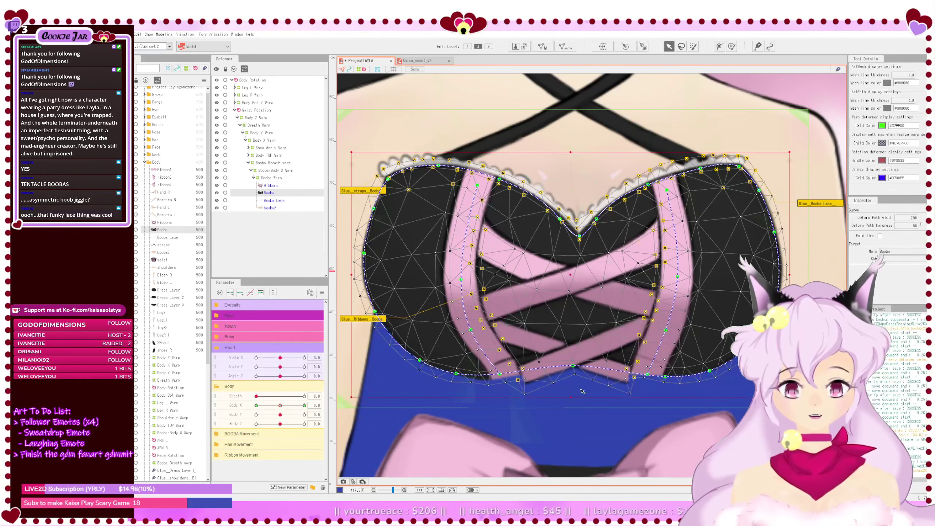
click(589, 362)
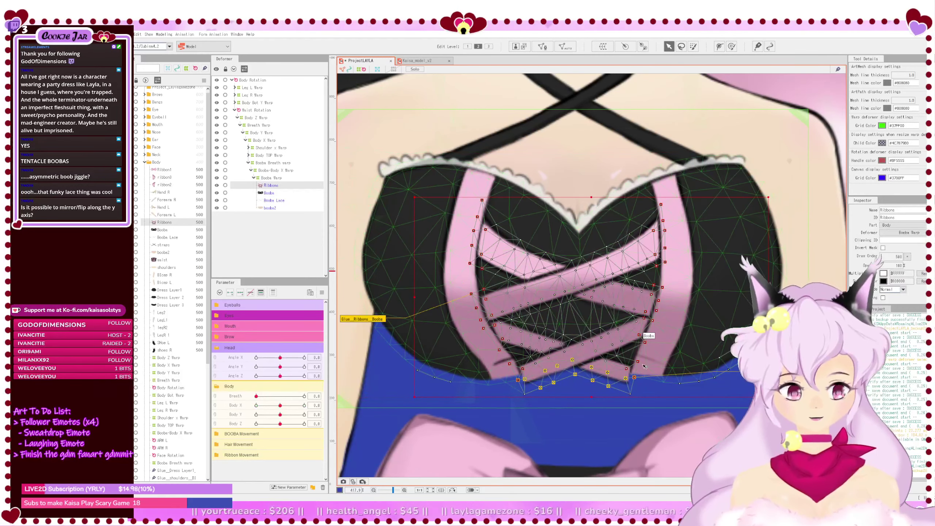
click(665, 342)
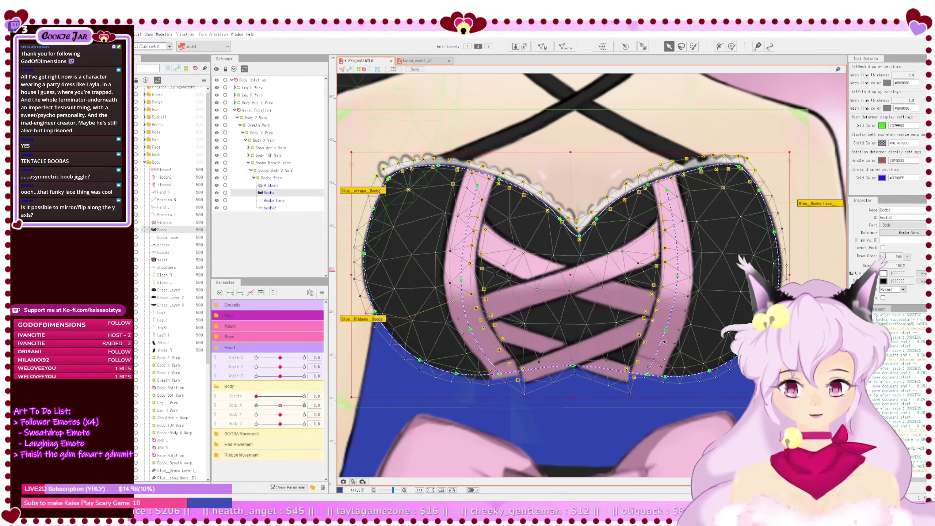
scroll(665, 343, up, 5)
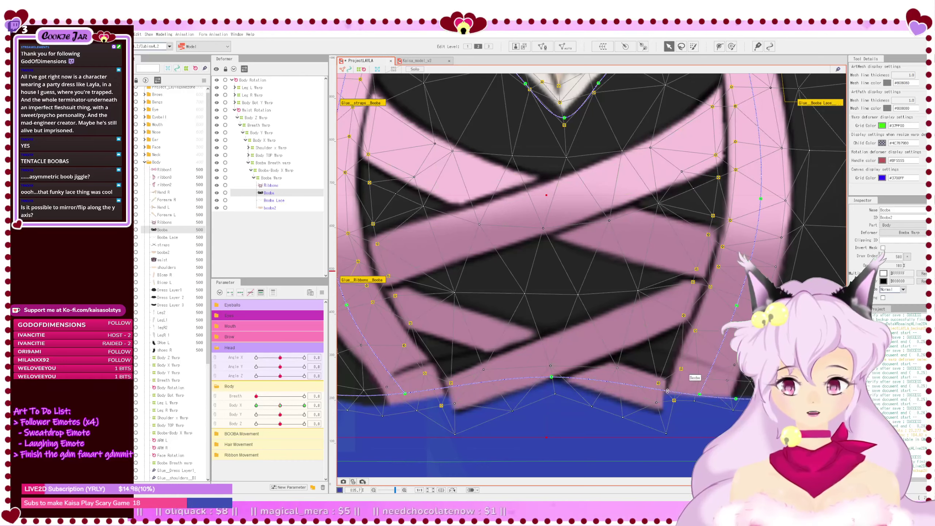
scroll(669, 393, down, 2)
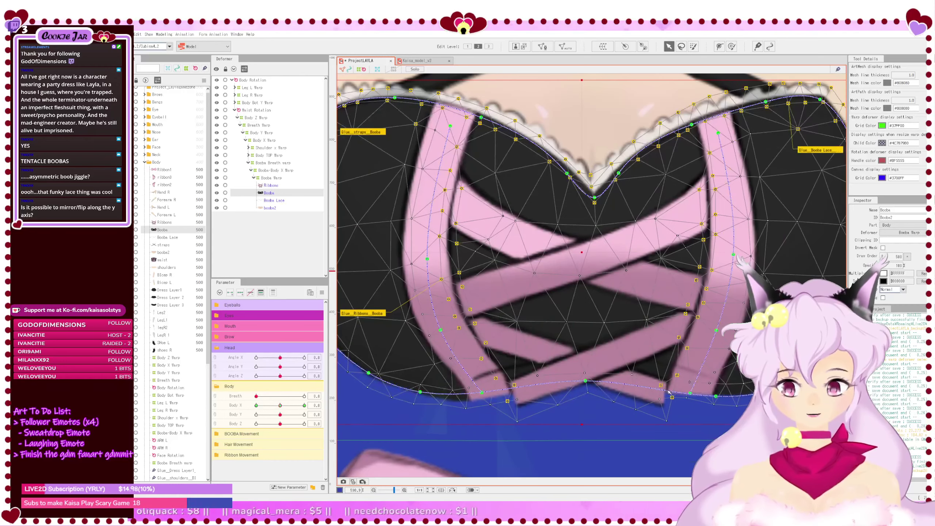
click(626, 412)
click(625, 372)
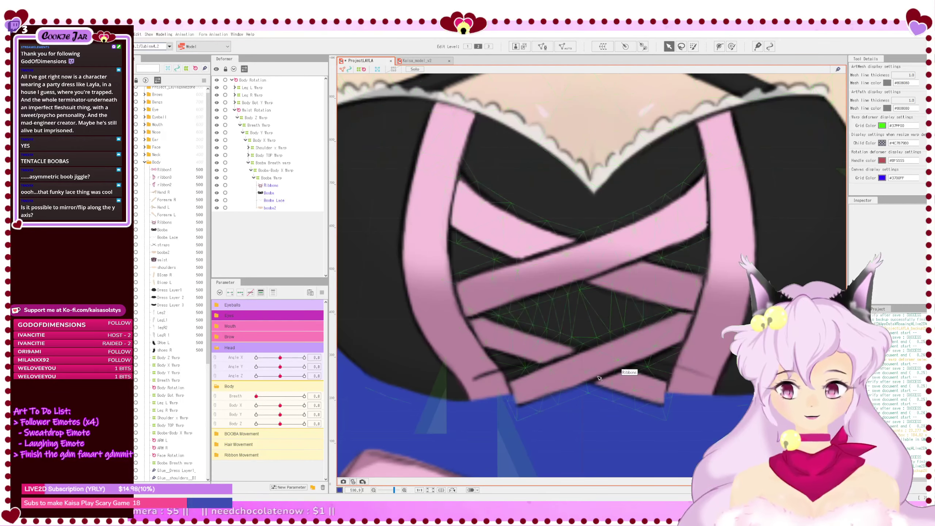
click(710, 353)
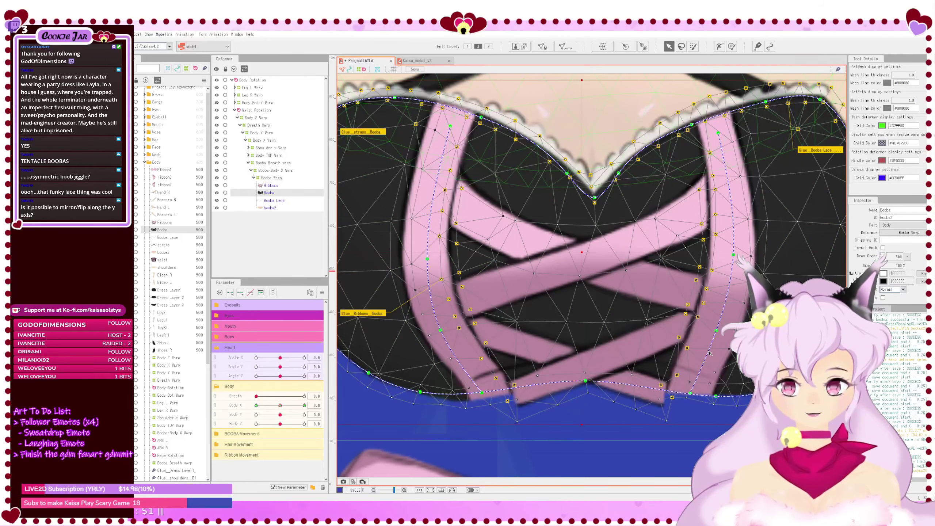
click(589, 437)
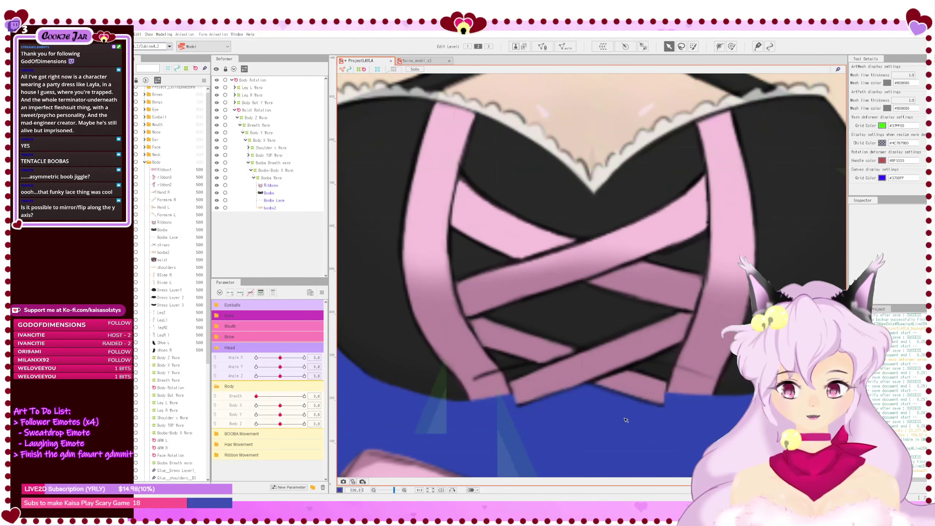
Step: Preview the bust and lacing while turning Body X down to its minimum
scroll(626, 420, down, 2)
scroll(626, 420, up, 1)
drag(633, 399, 573, 351)
scroll(624, 385, down, 3)
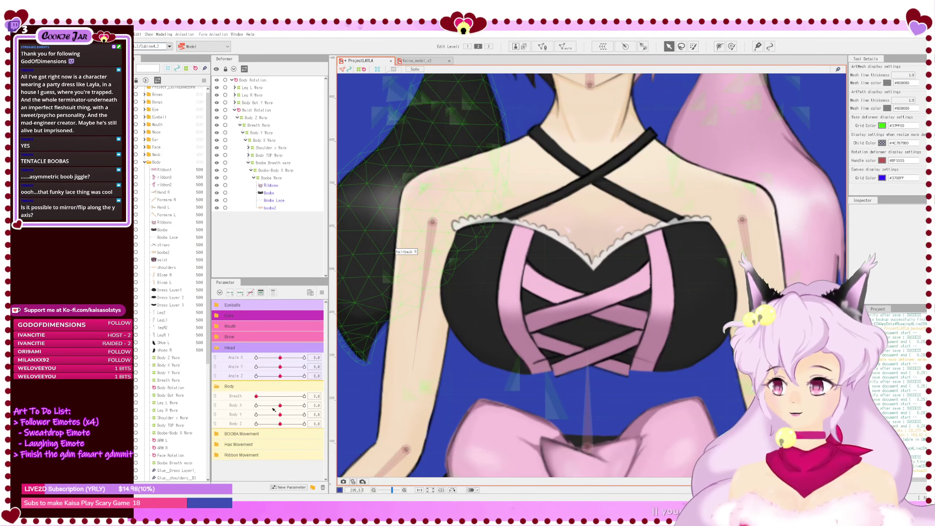
drag(274, 405, 243, 410)
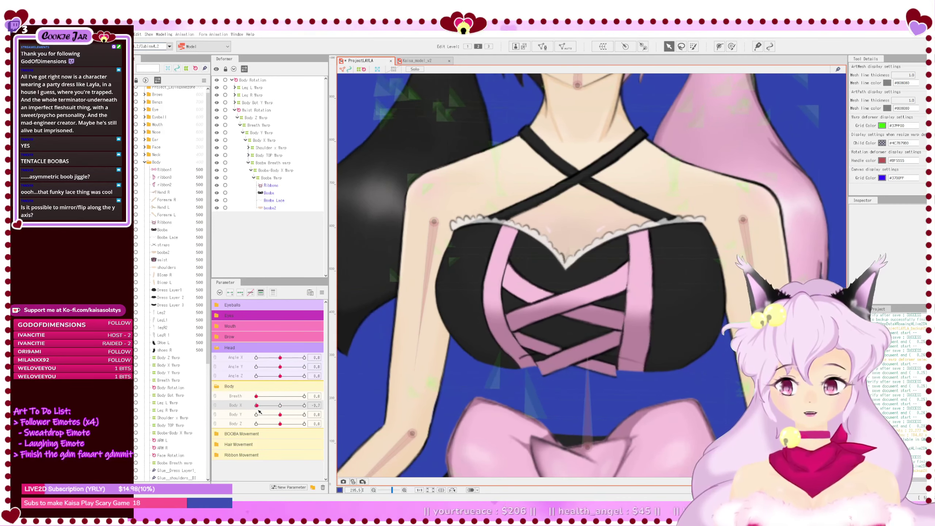
drag(259, 411, 253, 411)
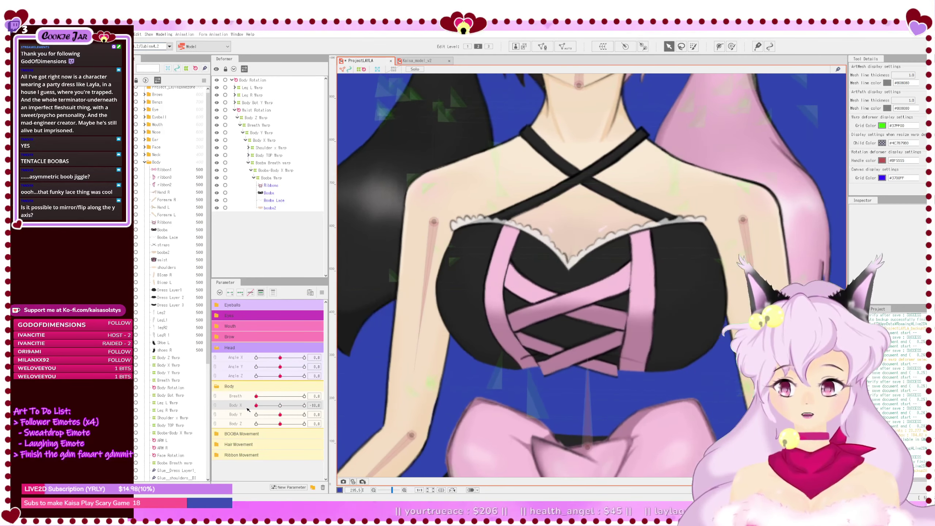
Step: Switch to the Glue tool and select Glue_Ribbons_Booba for editing along the lacing
click(757, 47)
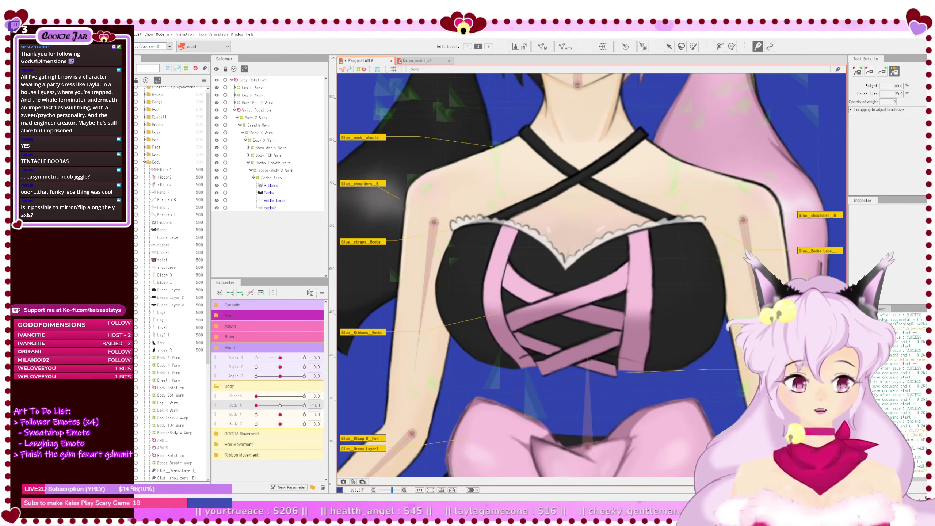
click(820, 369)
click(641, 241)
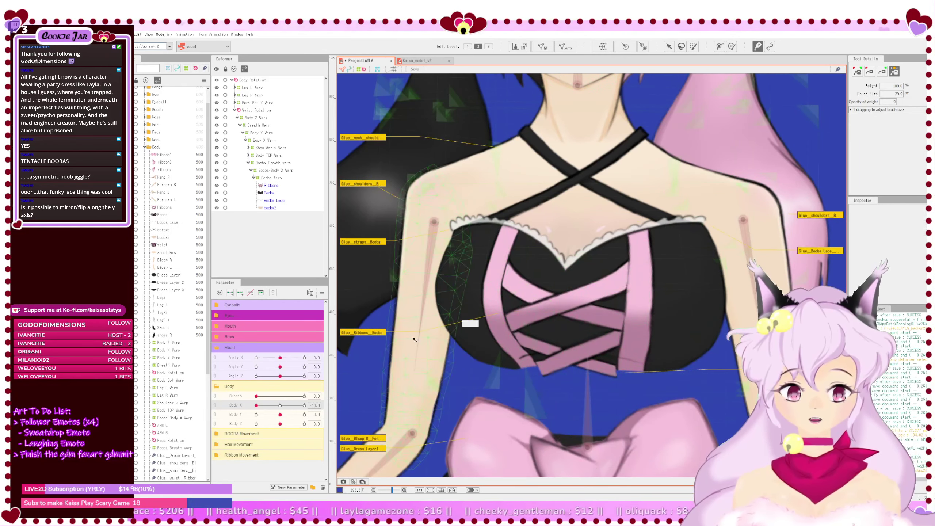
click(374, 334)
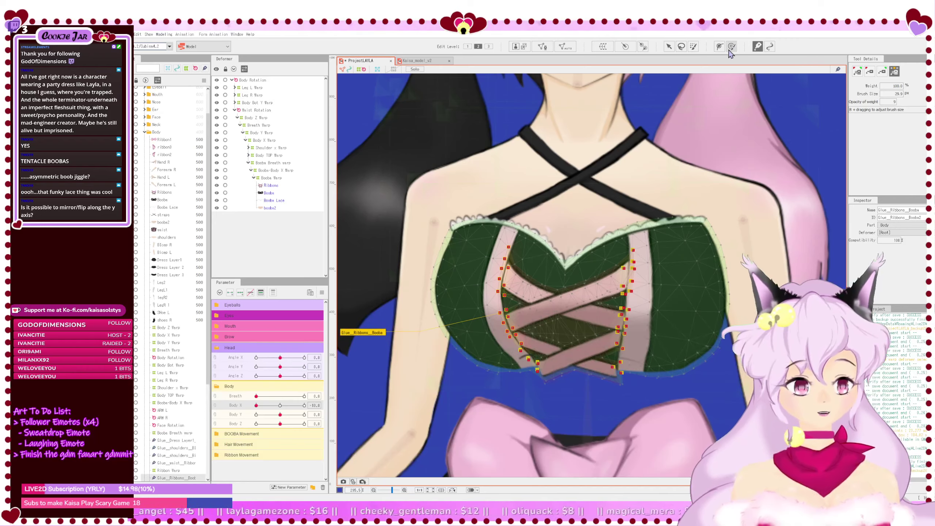
scroll(602, 317, up, 2)
scroll(602, 316, up, 1)
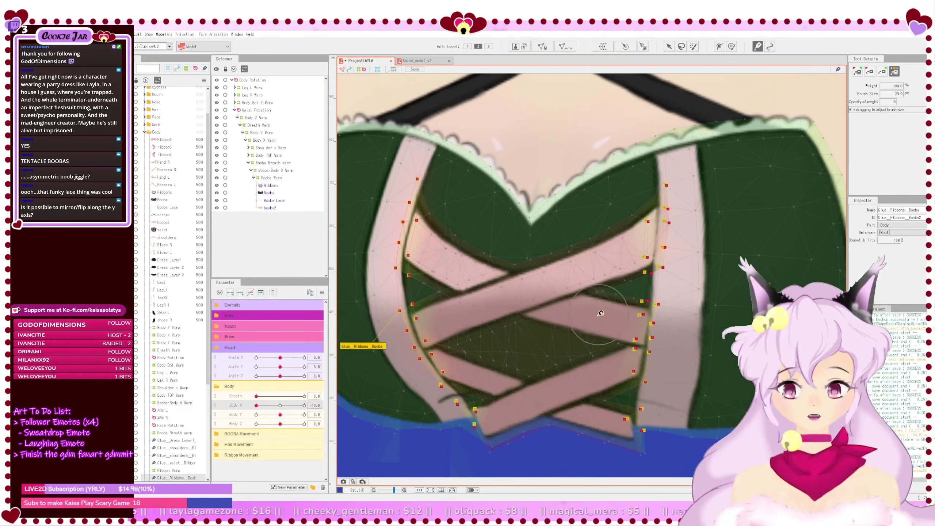
Step: Brush along both ribbon edges to adjust the Glue_Ribbons_Booba weights and pull the paired vertices together
click(869, 73)
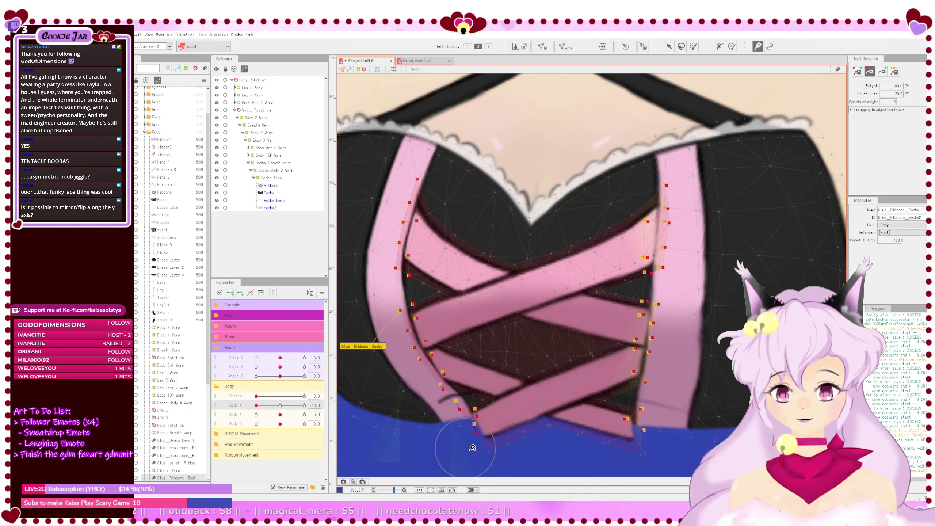
mouse_move(669, 206)
mouse_down()
mouse_move(653, 263)
mouse_move(659, 198)
mouse_move(636, 391)
mouse_up()
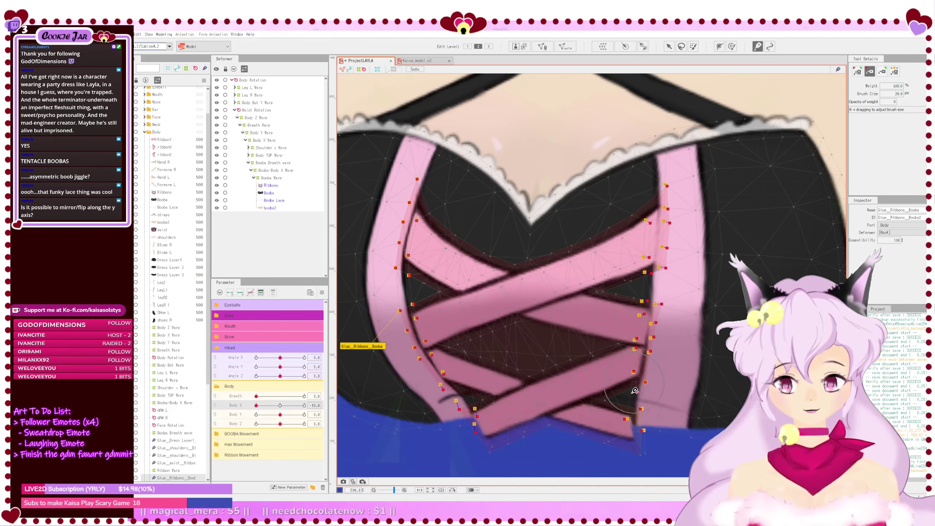
scroll(633, 409, down, 2)
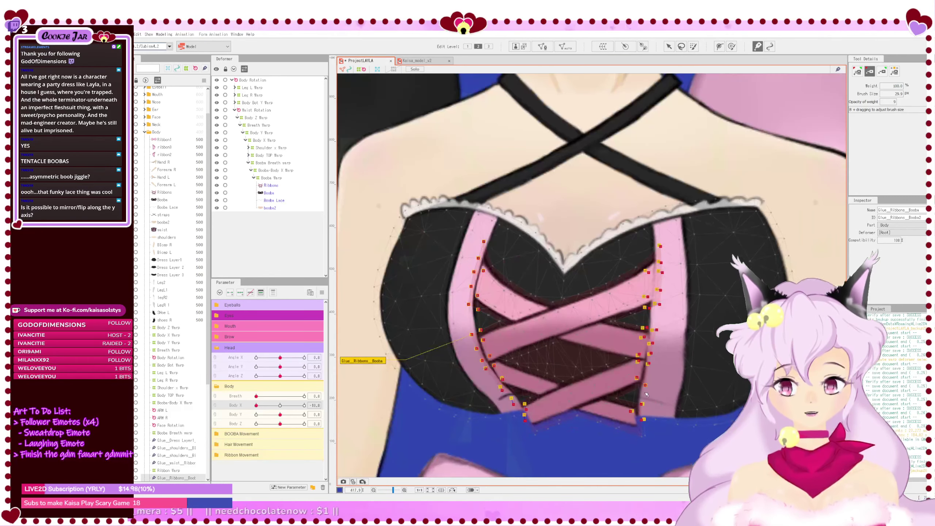
click(883, 73)
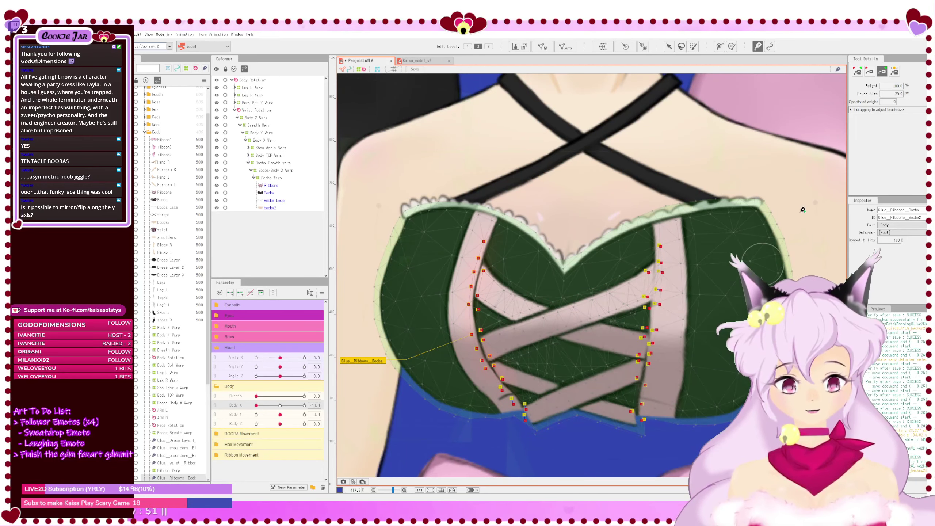
click(894, 72)
mouse_move(481, 264)
mouse_down()
mouse_move(473, 301)
mouse_move(515, 410)
mouse_move(593, 423)
mouse_move(635, 405)
mouse_move(662, 272)
mouse_move(641, 439)
mouse_move(663, 280)
mouse_move(647, 337)
mouse_move(642, 425)
mouse_move(519, 424)
mouse_move(617, 432)
mouse_up()
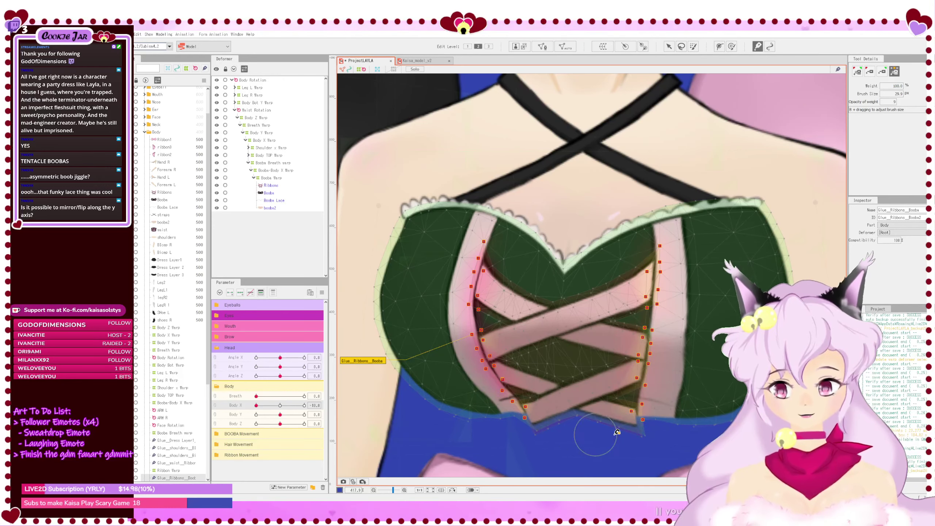
Step: Show the hidden bodice artwork below the bust again, leave glue editing and save the project
click(128, 230)
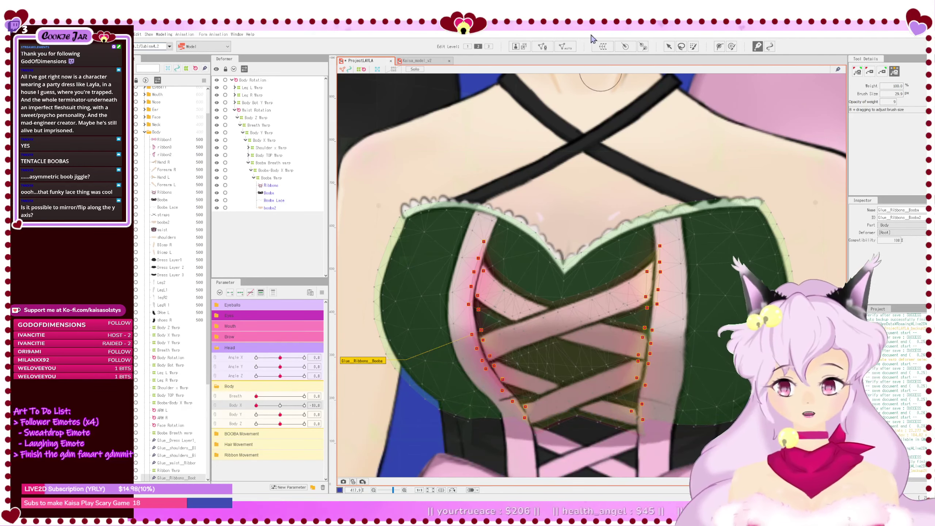
click(669, 46)
click(663, 350)
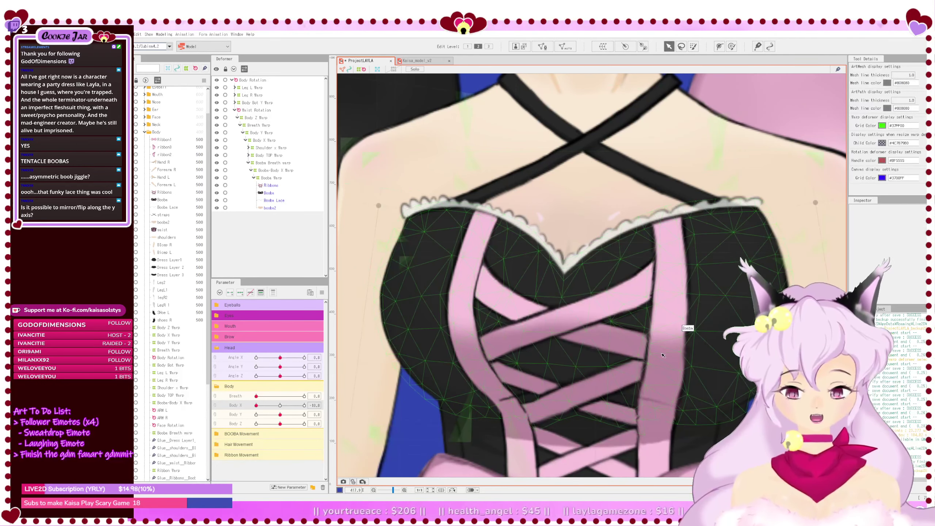
Step: Preview the upper body by switching Body X repeatedly between its minimum, center and maximum
scroll(688, 404, down, 5)
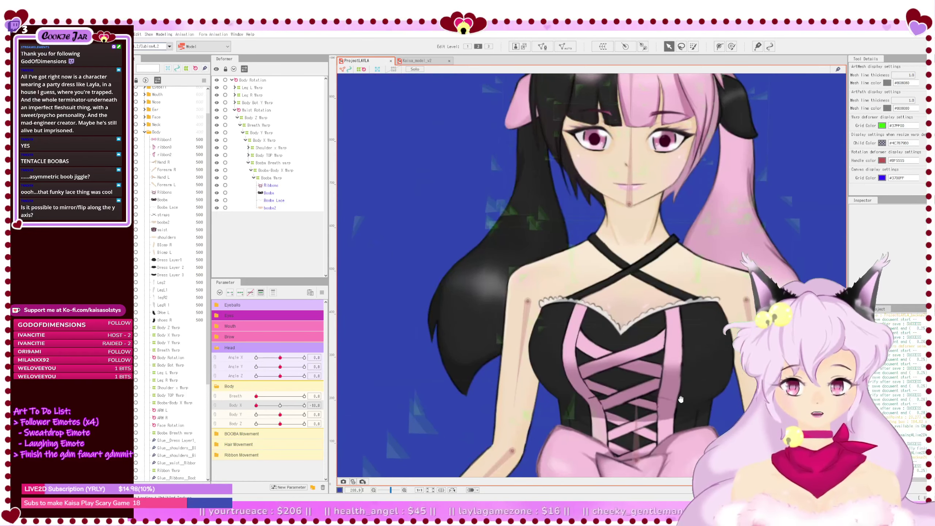
scroll(681, 400, down, 2)
scroll(615, 380, down, 1)
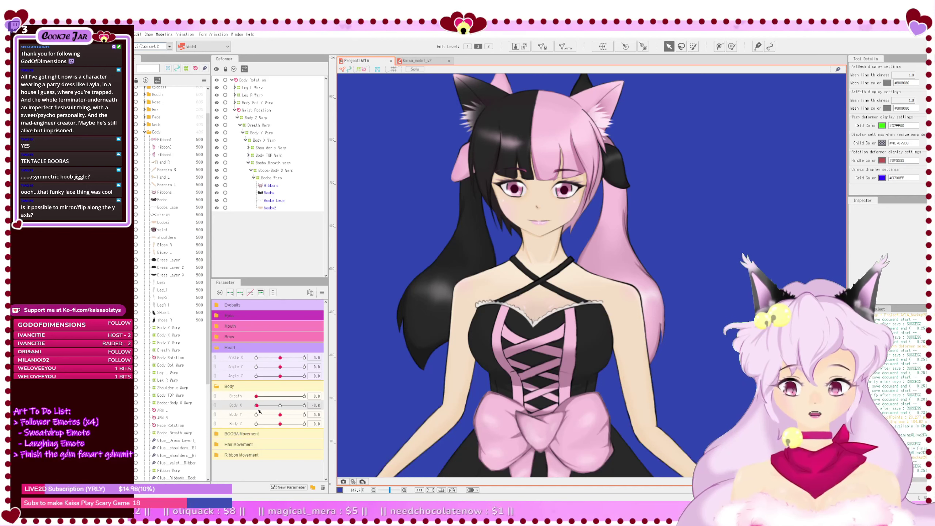
mouse_move(216, 414)
mouse_down()
mouse_move(360, 416)
mouse_move(232, 422)
mouse_up()
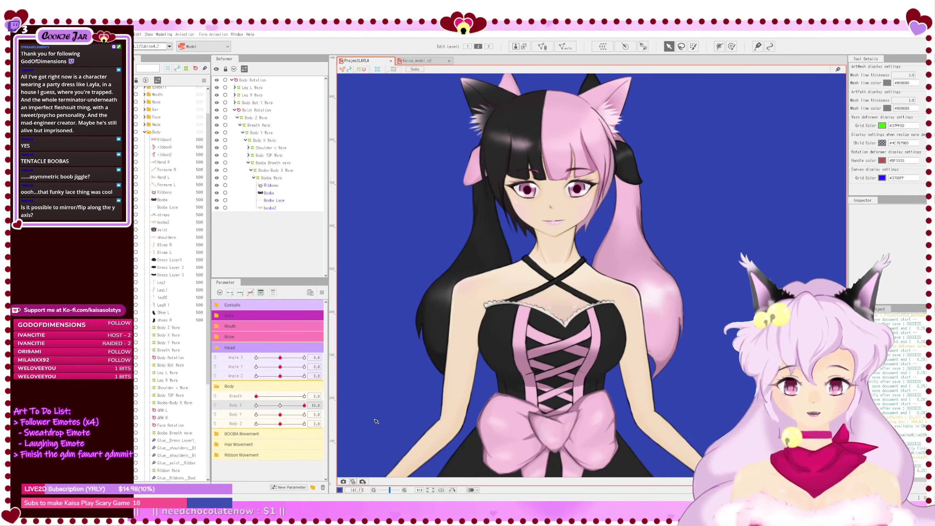
drag(259, 419, 284, 408)
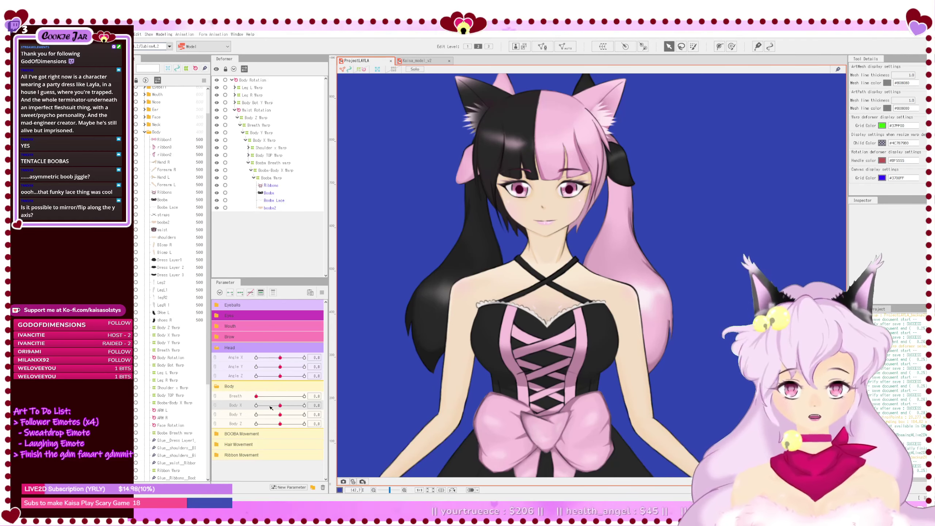
drag(271, 407, 373, 419)
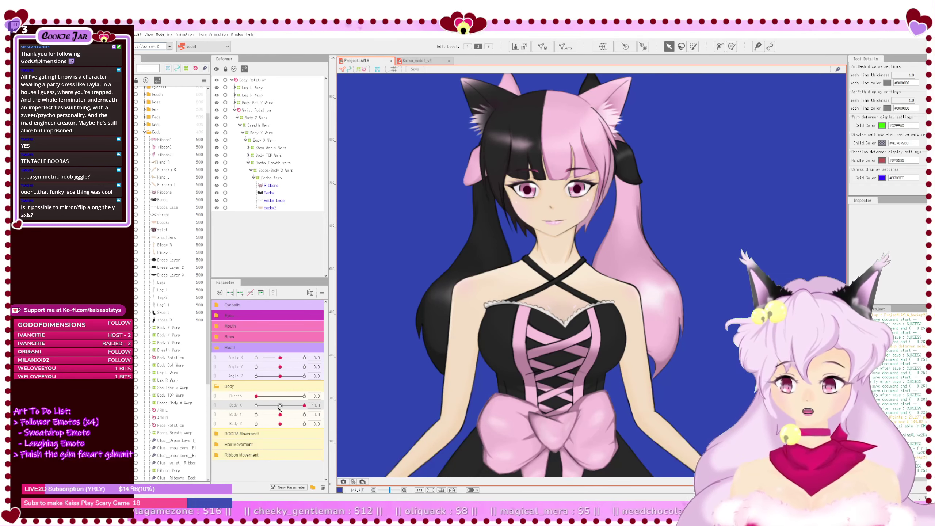
click(280, 406)
click(256, 406)
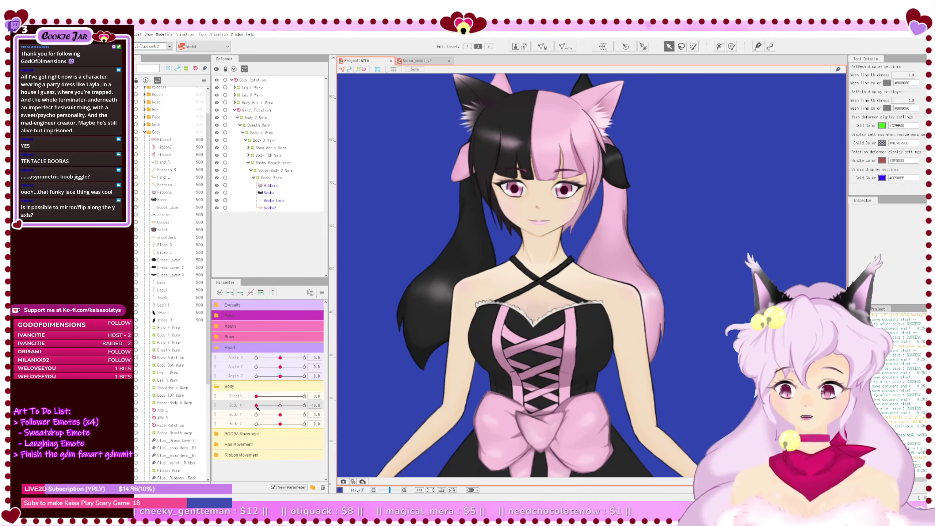
click(304, 406)
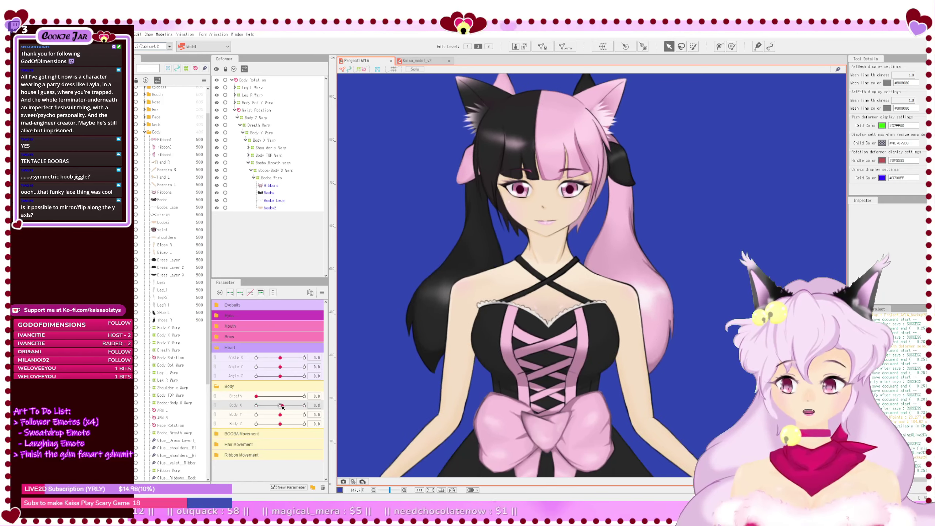
click(256, 405)
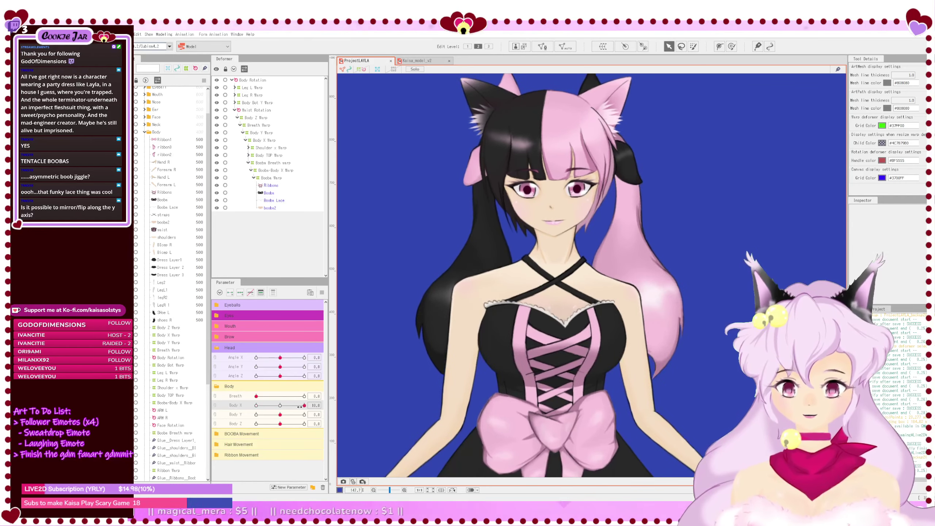
click(280, 405)
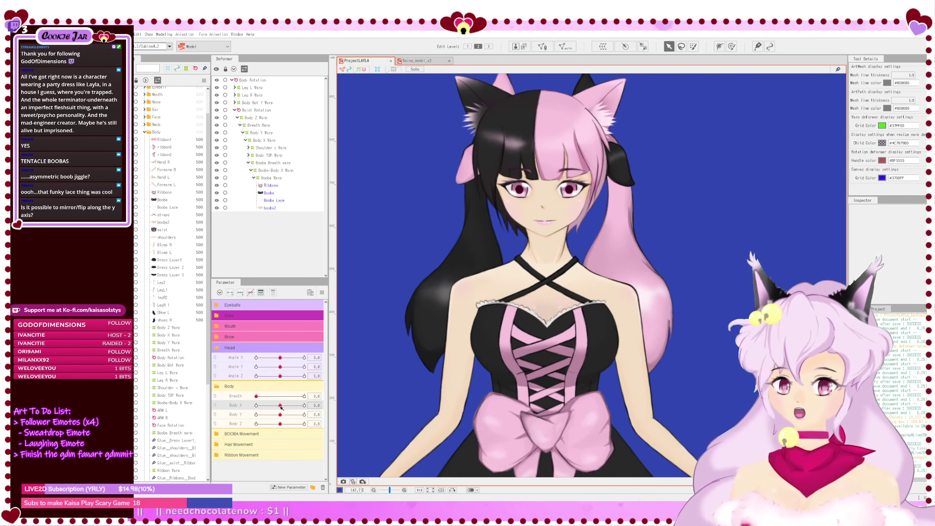
click(256, 405)
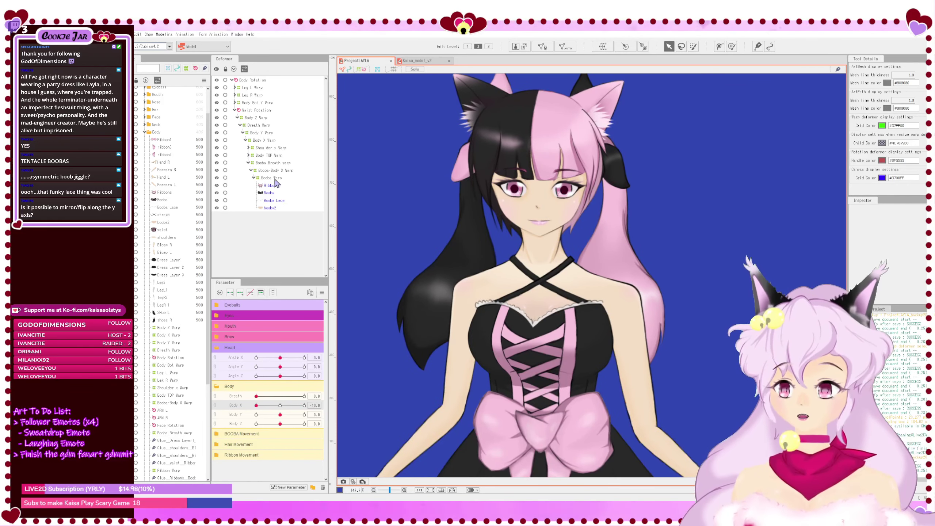
Step: Select the Booba mesh at the Body X minimum and nudge the left cup's upper outer deform path point slightly outward
click(274, 178)
click(277, 171)
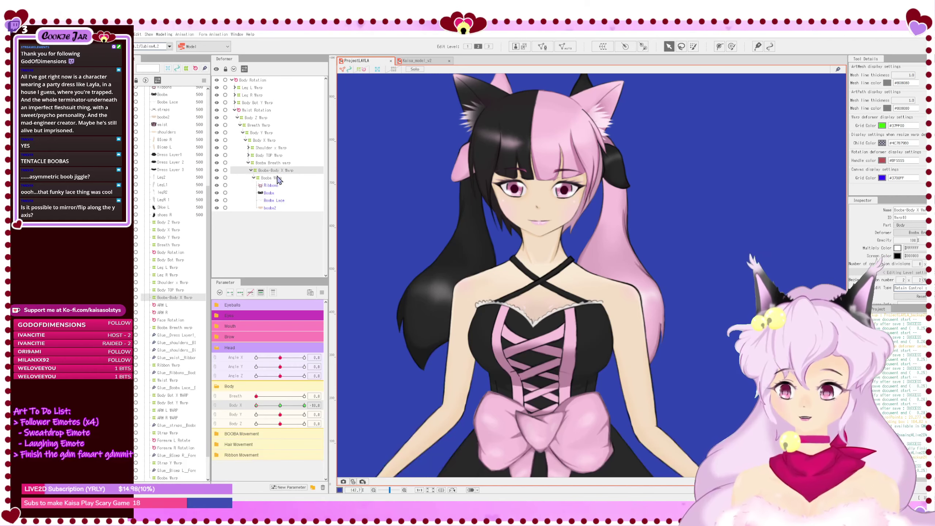
click(277, 178)
click(274, 192)
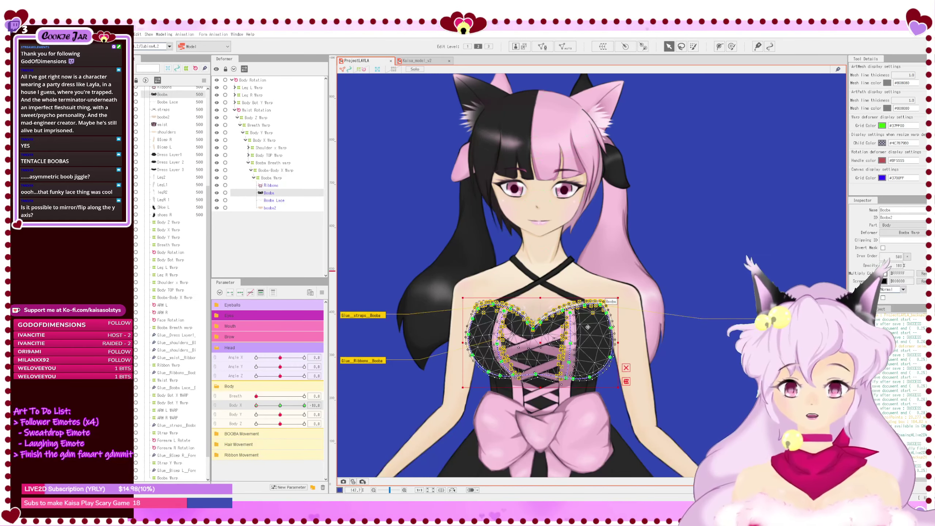
scroll(533, 406, up, 2)
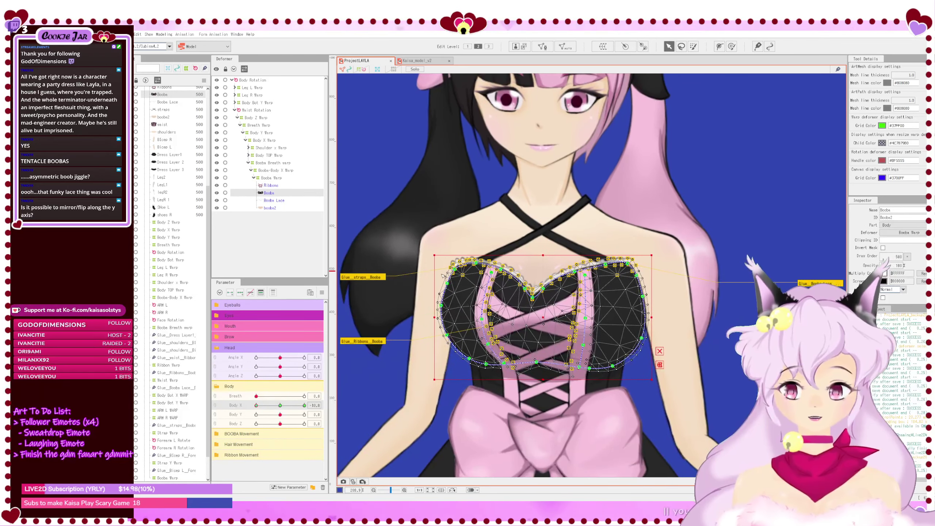
drag(448, 283, 441, 283)
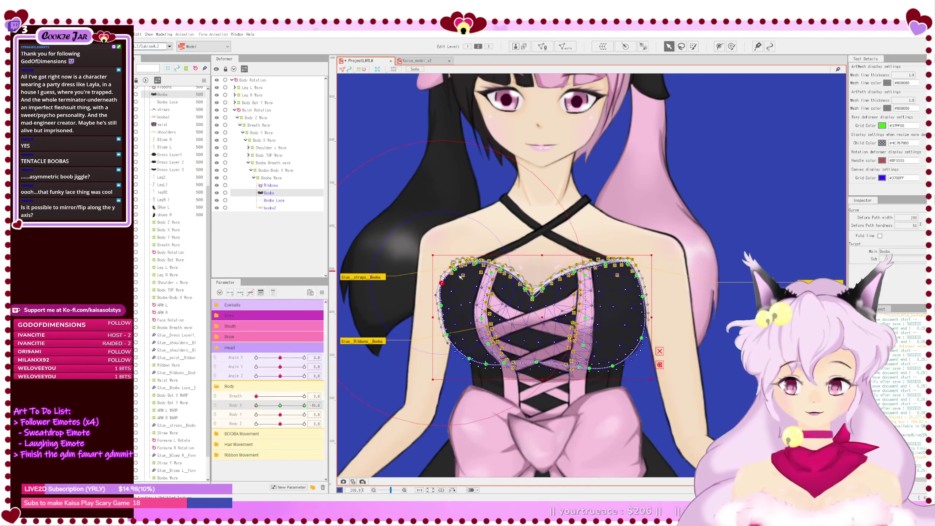
click(457, 269)
key(v)
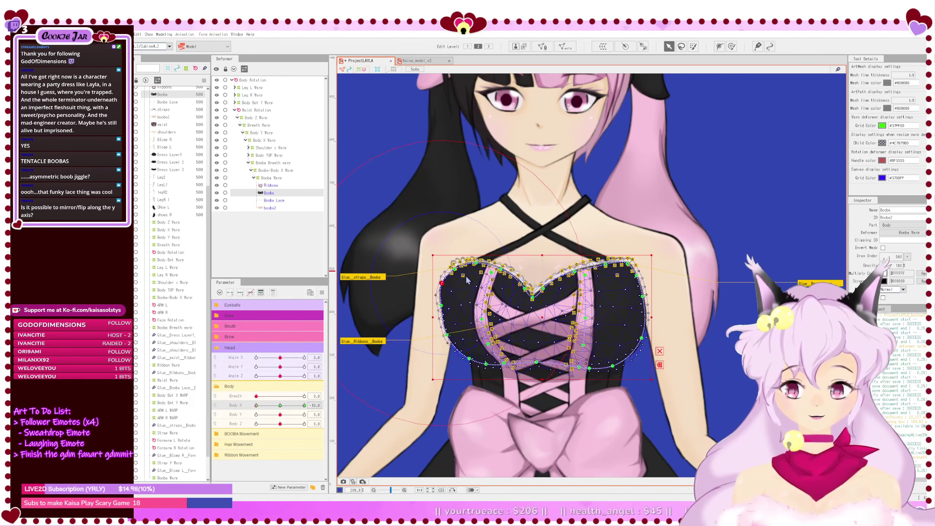
Step: Select the Booba-Body X Warp, display its grid and inspect it at the Body X minimum
click(278, 178)
click(279, 170)
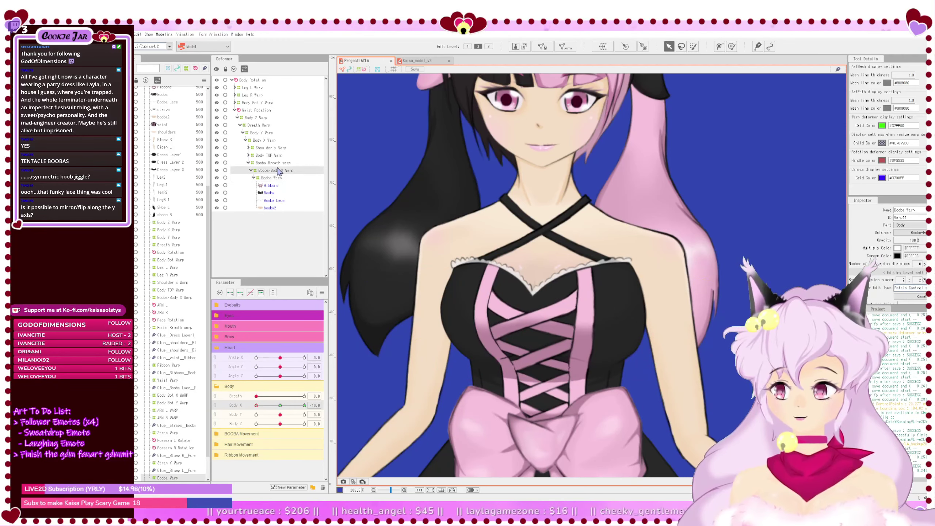
click(363, 69)
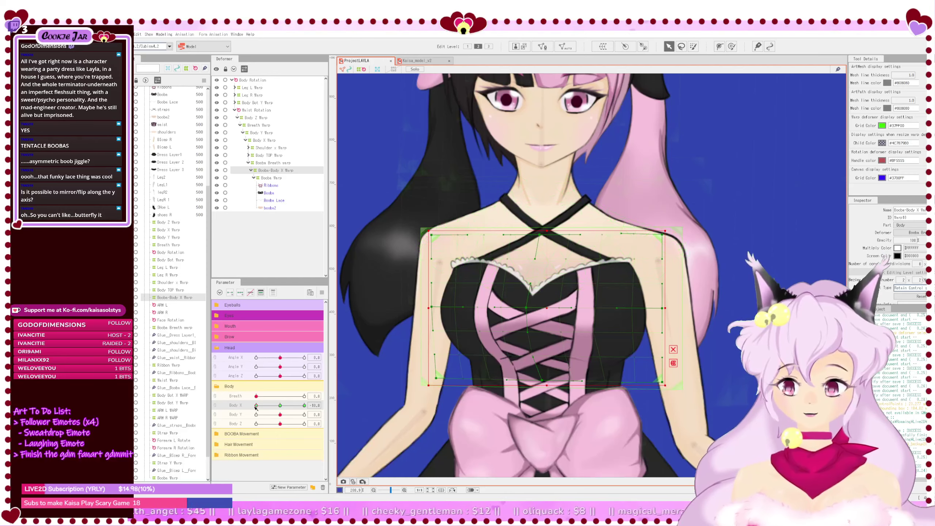
drag(256, 405, 218, 408)
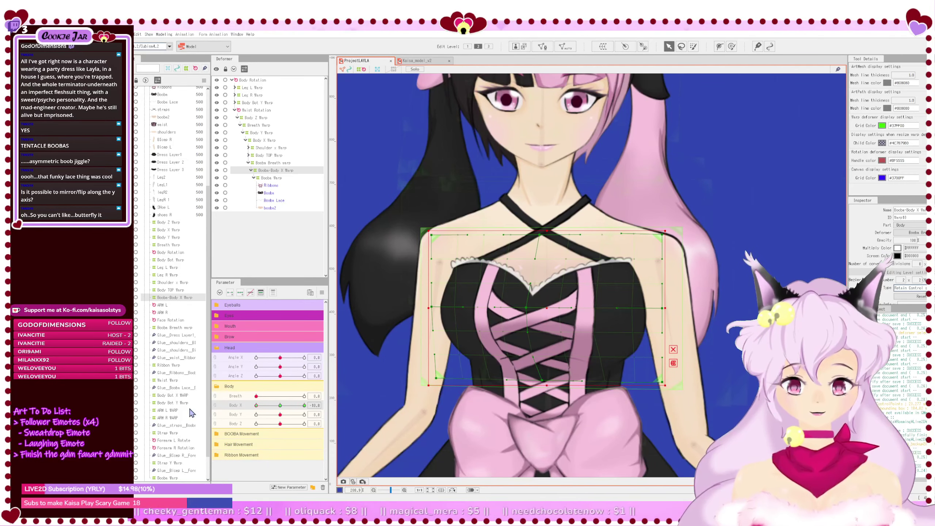
Step: Clear the selection and preview the figure's turn by moving Body X away from its minimum
scroll(496, 378, down, 3)
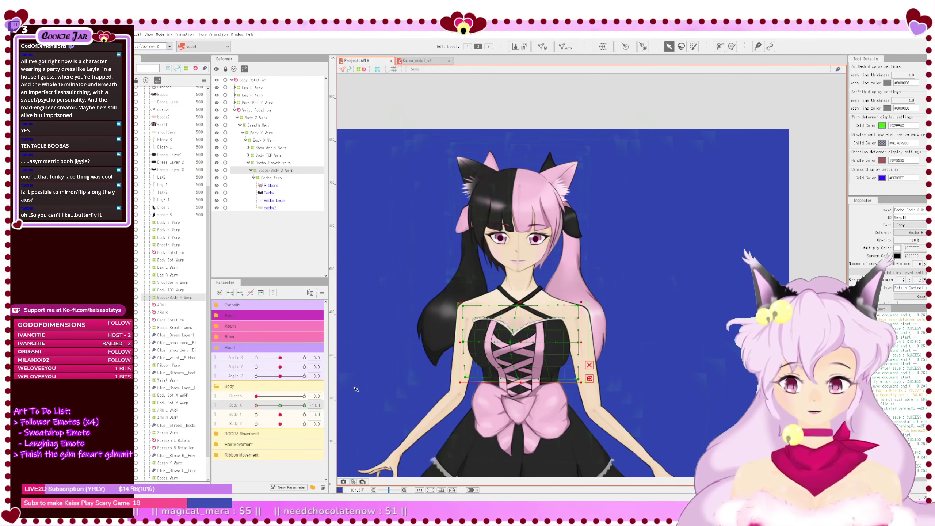
click(433, 386)
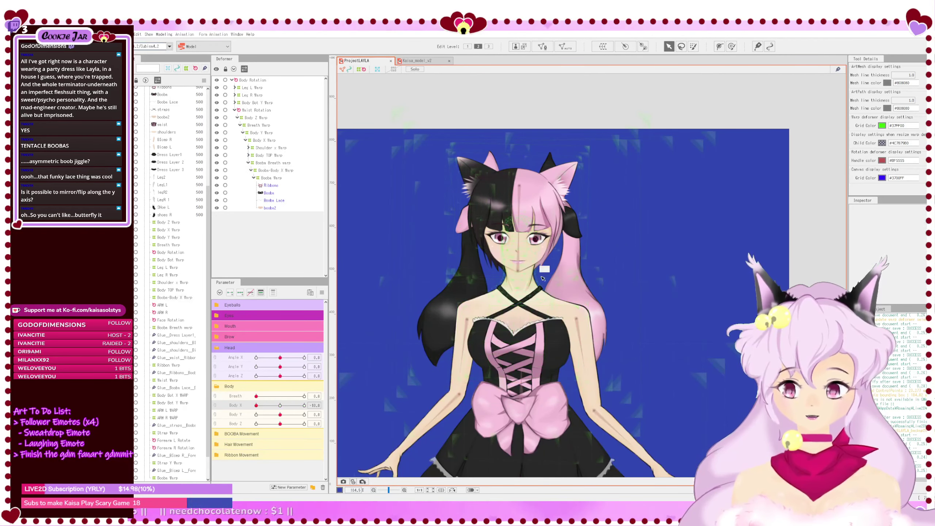
mouse_move(256, 405)
mouse_down()
mouse_move(352, 411)
mouse_move(254, 405)
mouse_up()
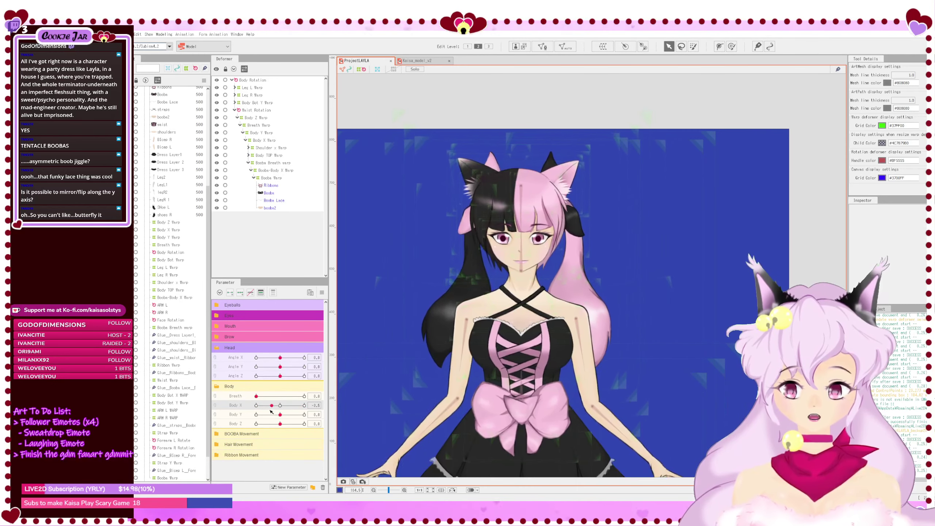
Step: Return Body X to its center and preview the head turn by moving Angle X away from zero and back
click(280, 406)
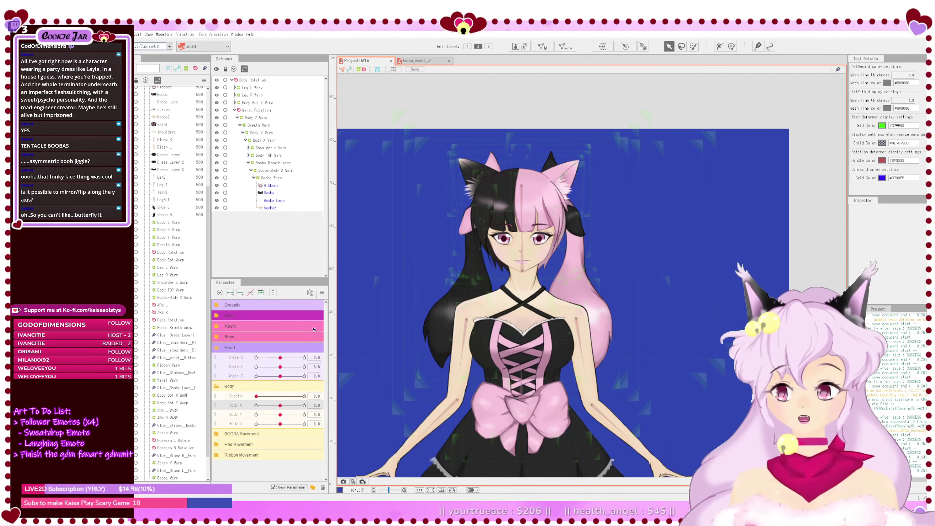
drag(644, 402, 681, 368)
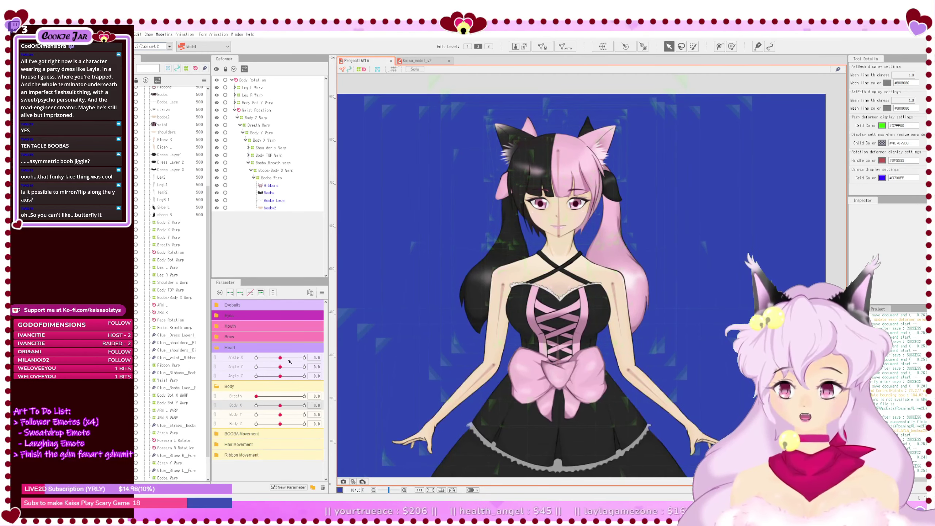
drag(280, 357, 256, 357)
drag(197, 360, 406, 365)
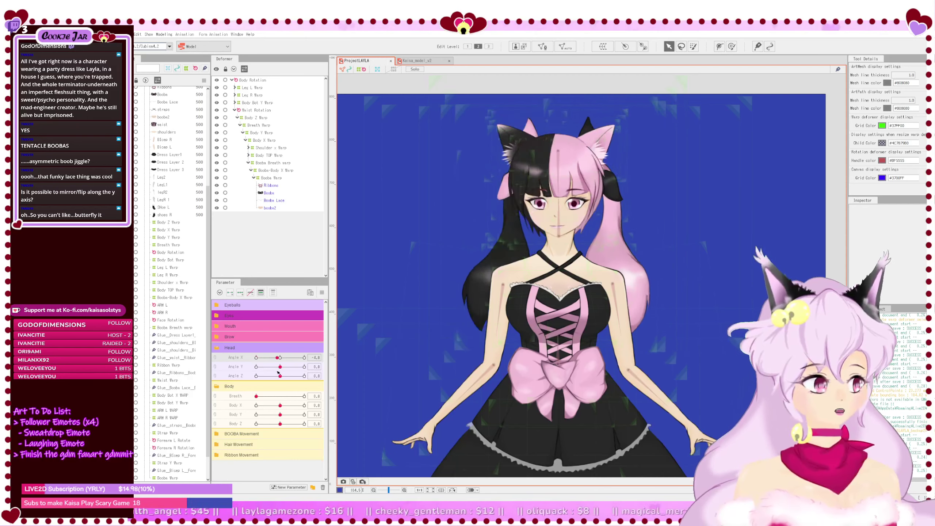
click(280, 358)
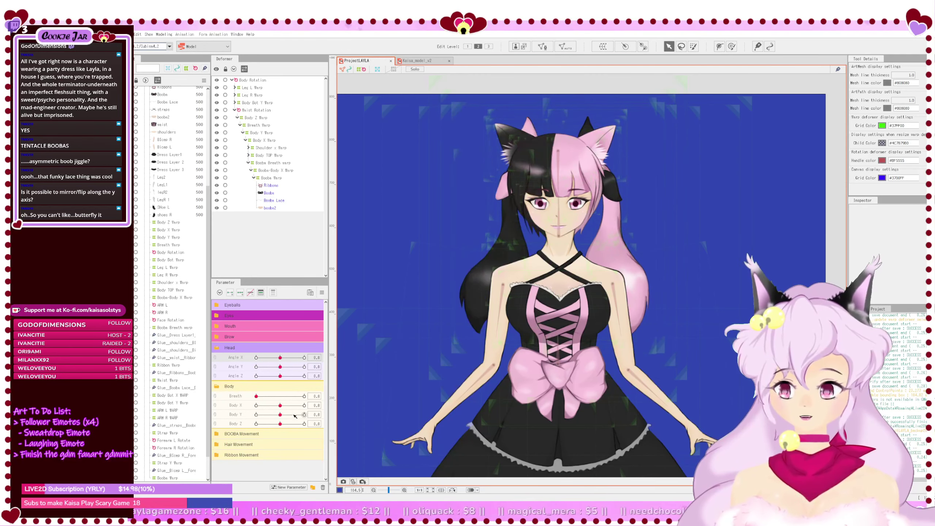
Step: Select the Booba Lace mesh, then the Ribbons mesh, and inspect the ribbons at the Body X minimum
click(283, 201)
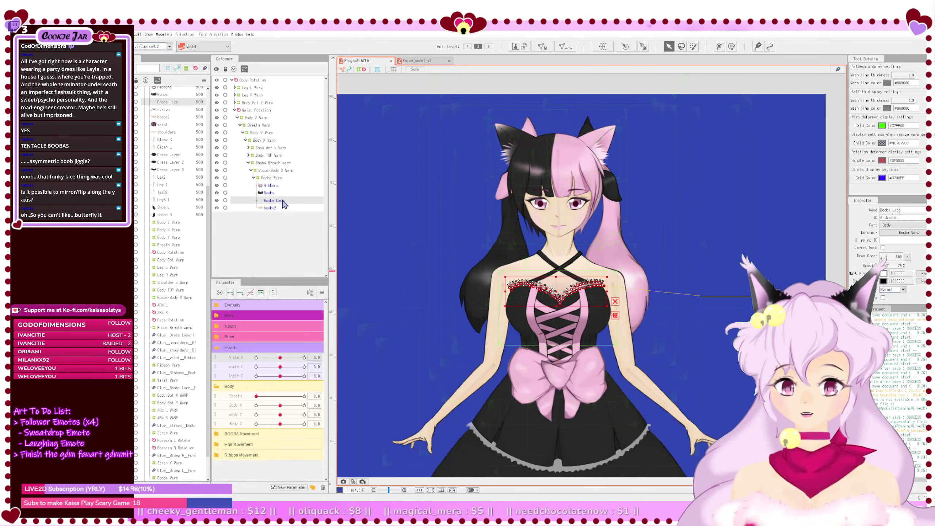
scroll(555, 264, up, 3)
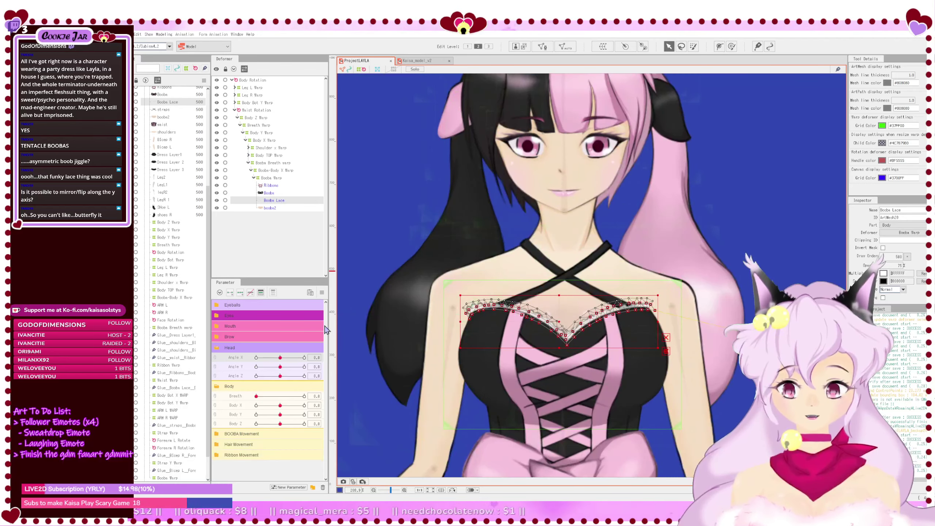
click(276, 187)
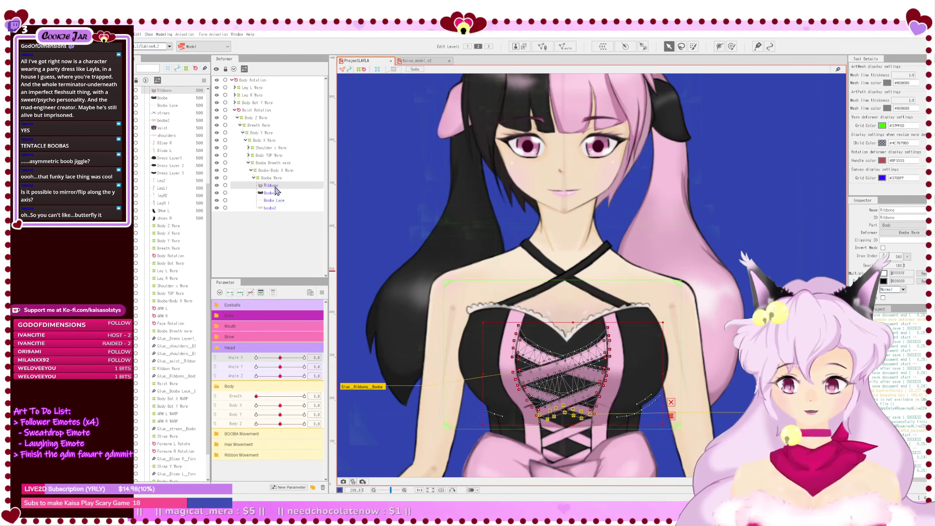
mouse_move(279, 405)
mouse_down()
mouse_move(250, 407)
mouse_move(337, 413)
mouse_move(247, 409)
mouse_move(280, 406)
mouse_up()
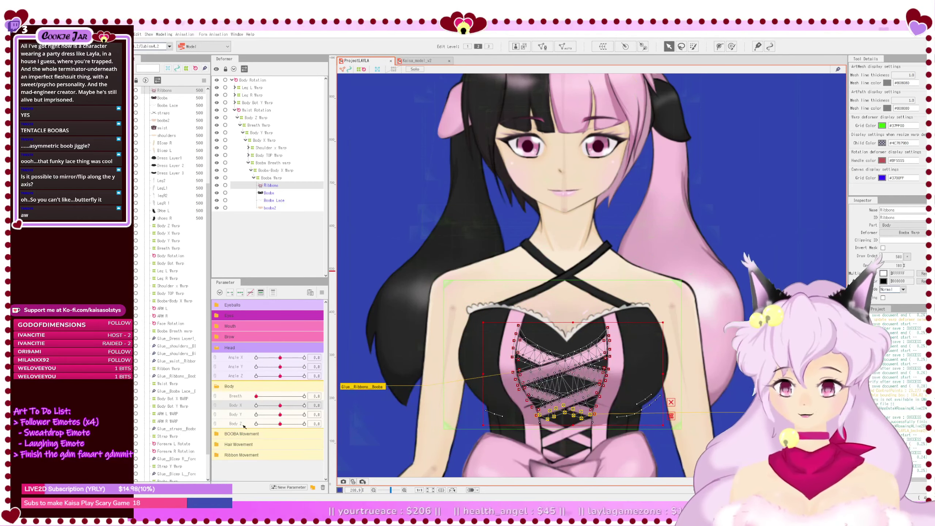
drag(269, 409, 202, 412)
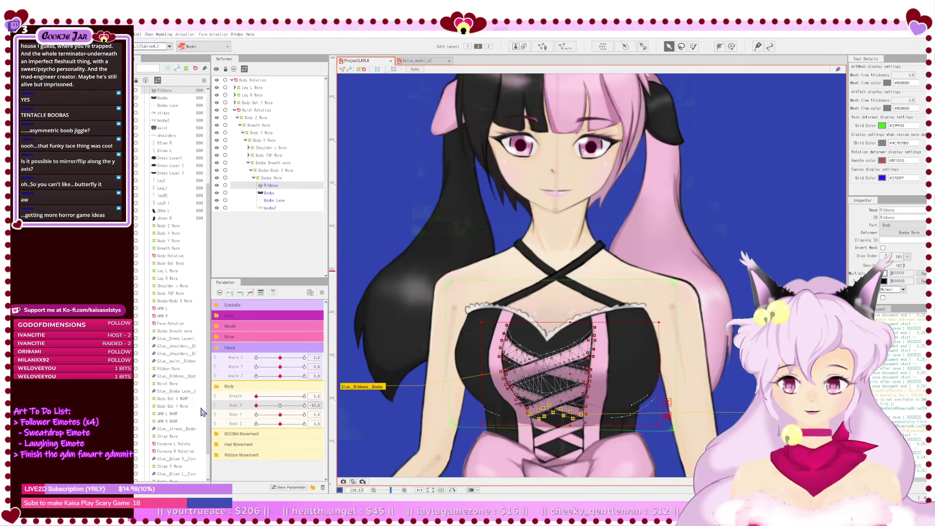
Step: Select the Booba-Body X Warp and preview the bust with Body X at its minimum, maximum and center
click(280, 171)
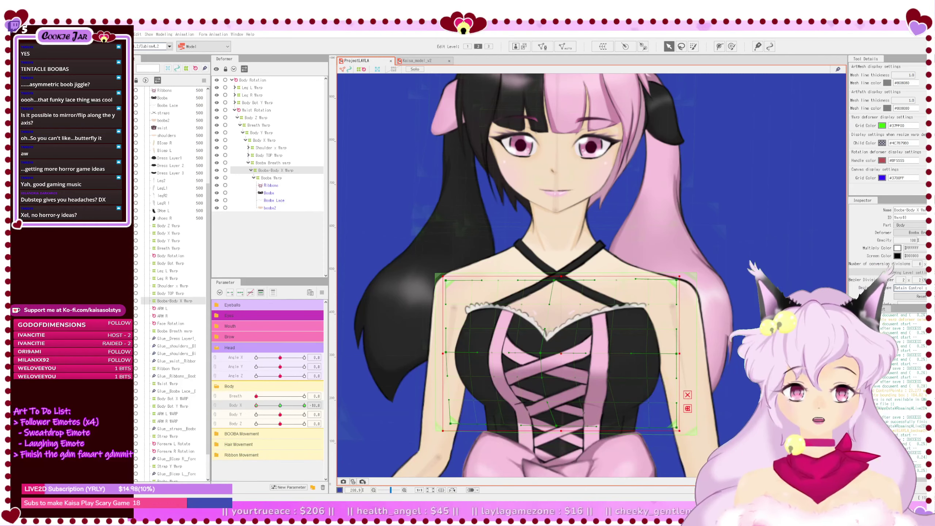
scroll(698, 364, down, 5)
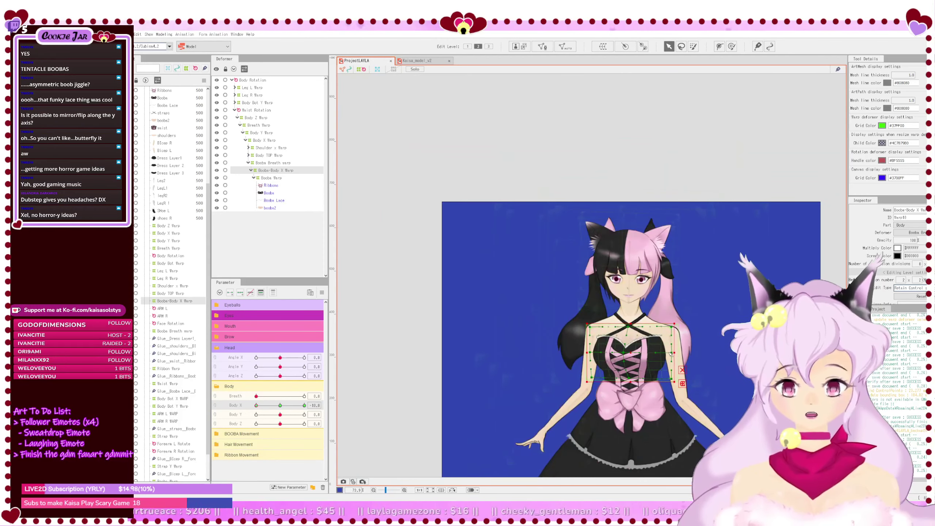
scroll(697, 364, up, 3)
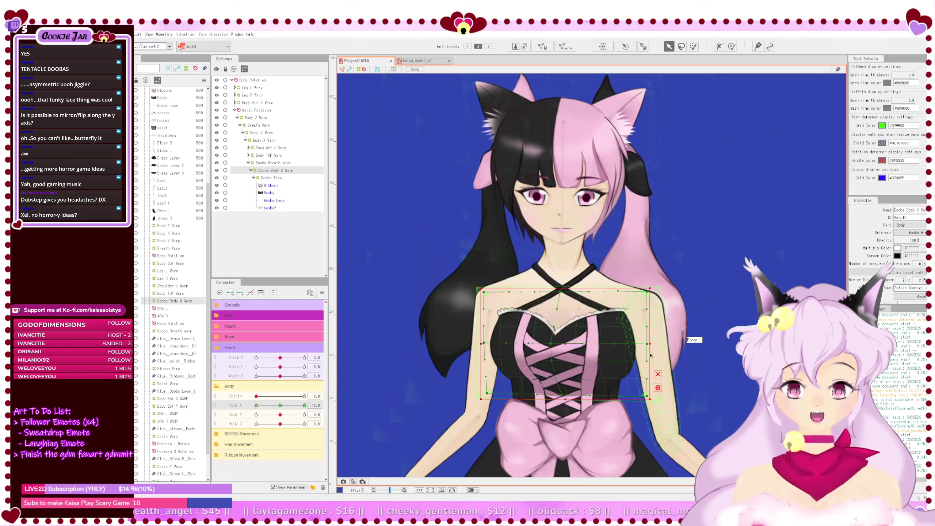
scroll(651, 356, down, 2)
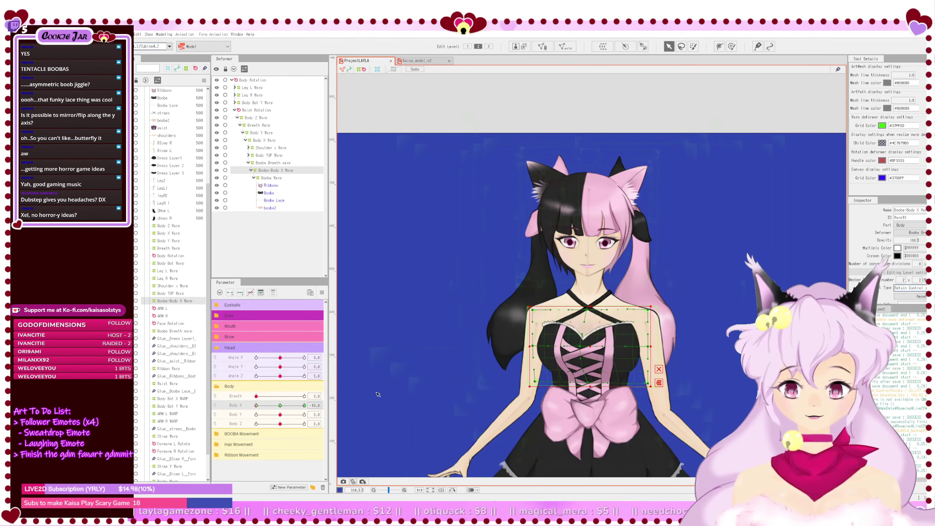
drag(258, 406, 350, 413)
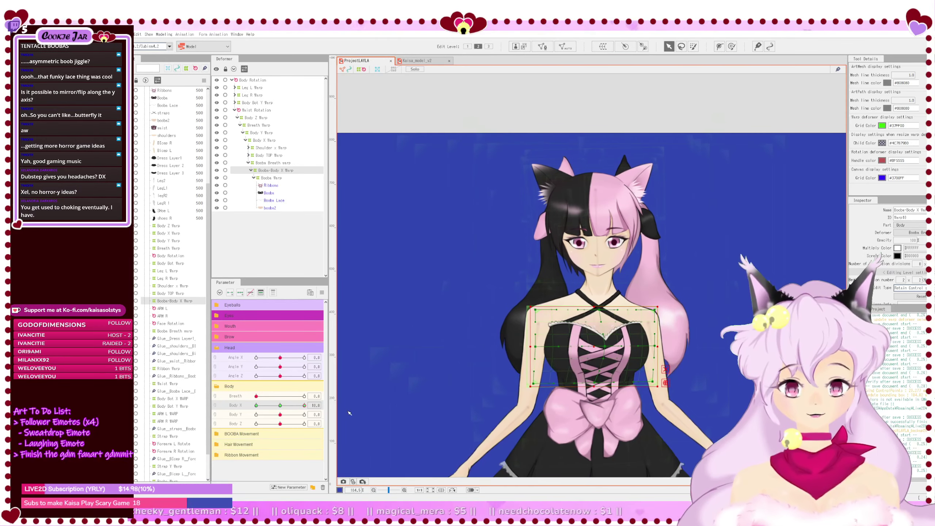
click(280, 406)
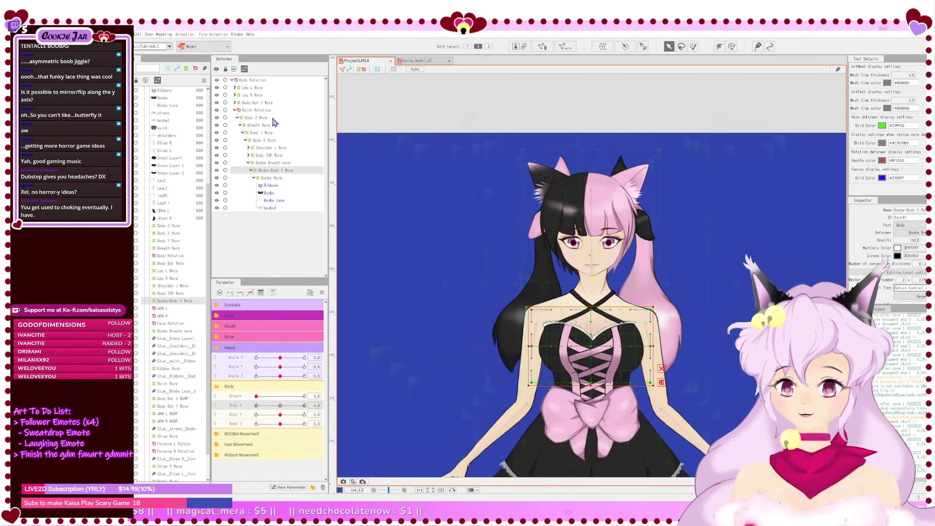
Step: At the Body X maximum, pull the Body X Warp's upper right corner slightly inward and down
click(271, 141)
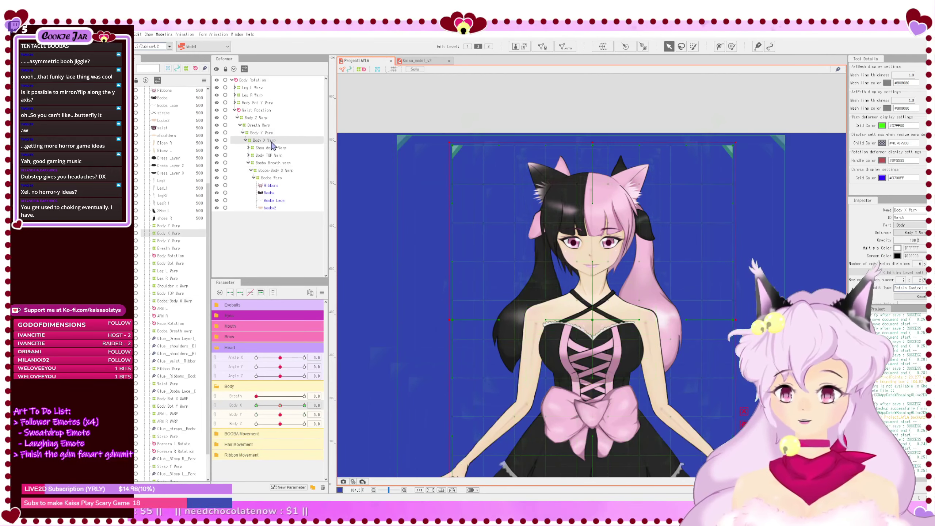
drag(280, 405, 304, 406)
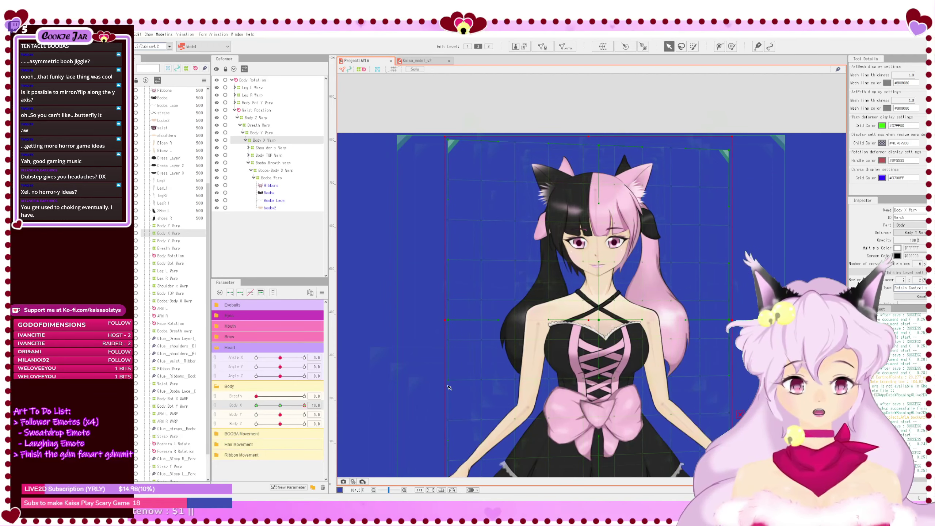
drag(438, 335, 422, 294)
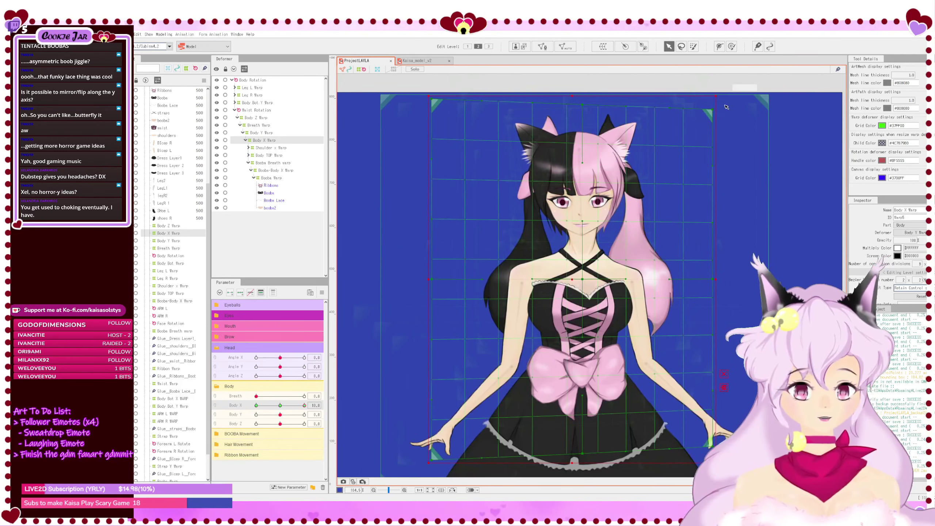
mouse_move(706, 111)
mouse_down()
mouse_move(713, 115)
mouse_move(700, 119)
mouse_up()
key(ctrl+z)
Step: Switch to the Kaisa_model_v2 document, select its Body X Warp with the grid displayed, and inspect it at the Body X minimum
click(440, 61)
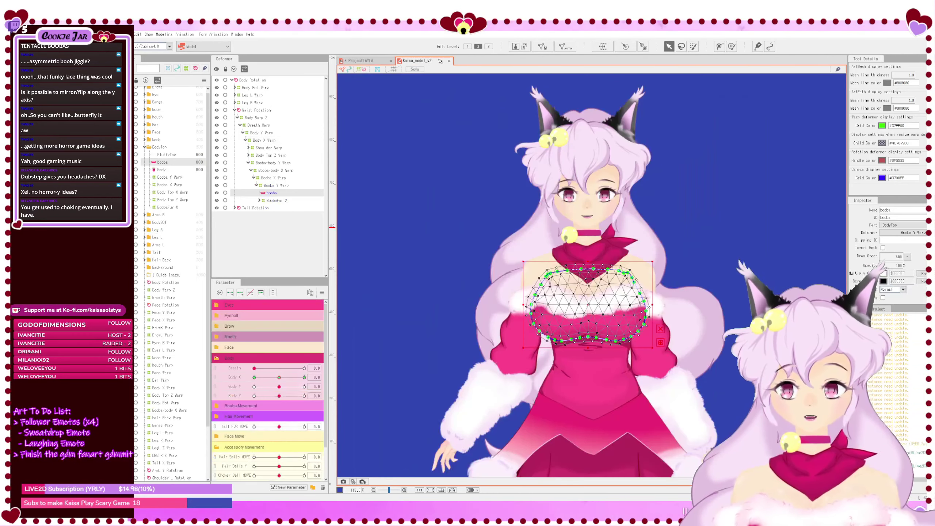
click(272, 141)
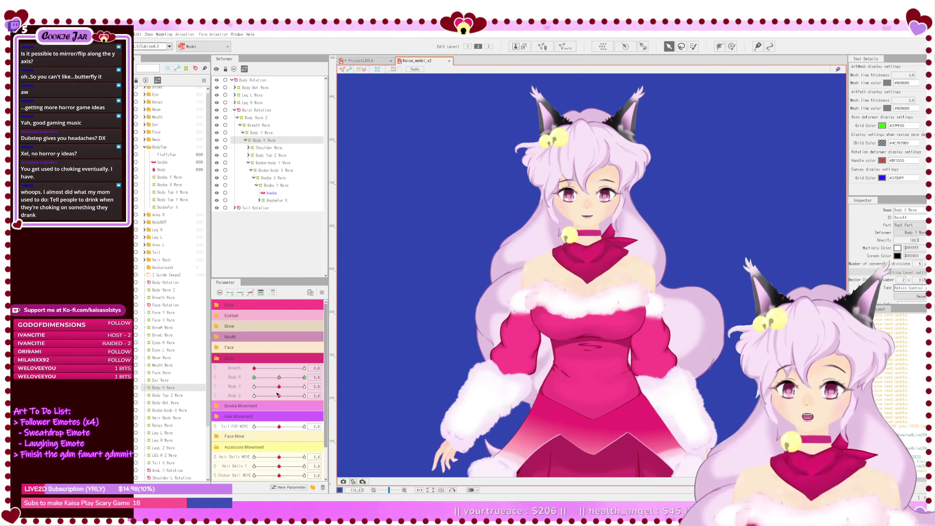
click(364, 69)
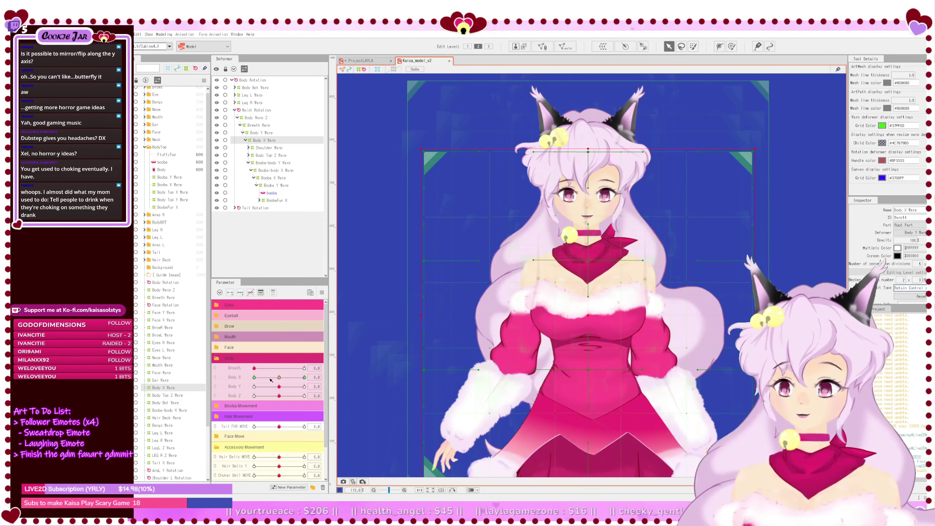
drag(279, 378, 162, 376)
scroll(567, 305, down, 4)
drag(558, 315, 525, 361)
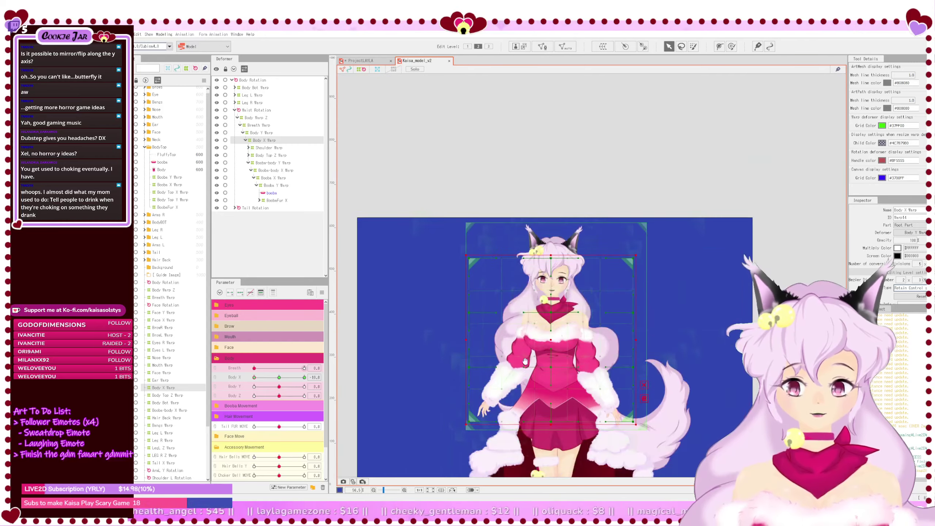
scroll(524, 361, up, 3)
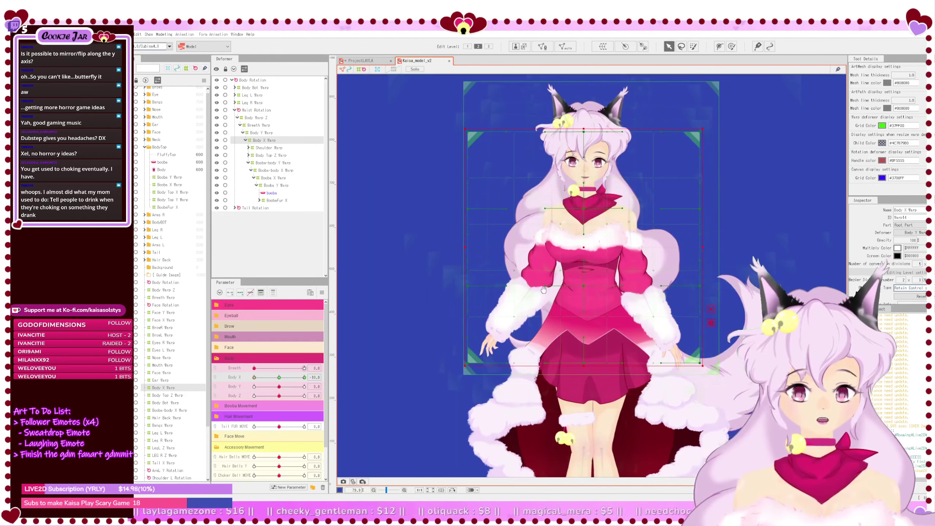
drag(544, 290, 537, 308)
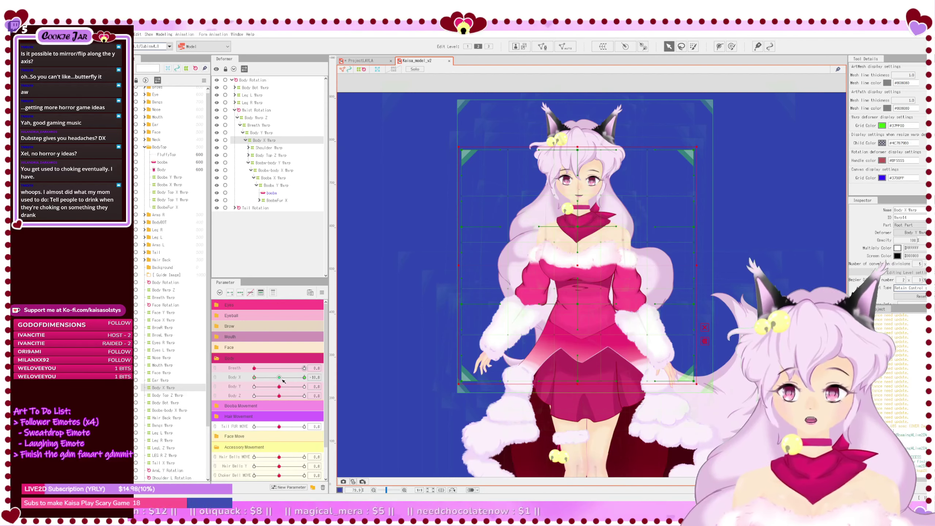
Step: Preview Kaisa_model_v2's turn by moving Body X to both sides and back to center, and select its Shoulder Warp
mouse_move(283, 380)
mouse_down()
mouse_move(230, 375)
mouse_move(304, 377)
mouse_move(253, 373)
mouse_move(287, 374)
mouse_up()
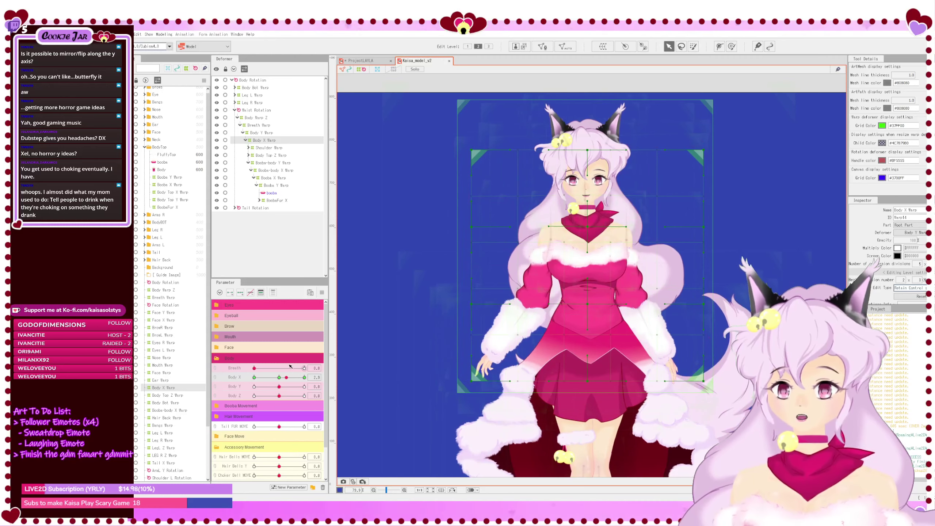
click(279, 376)
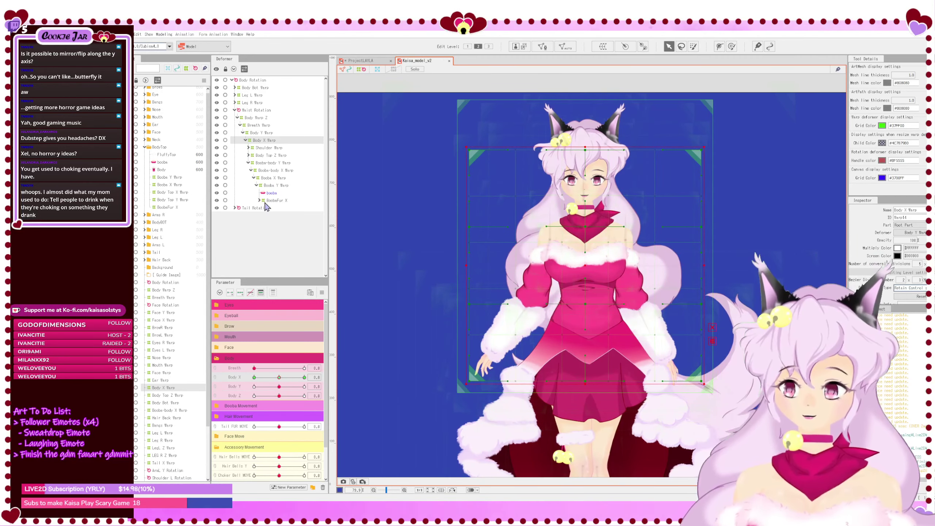
drag(279, 378, 225, 377)
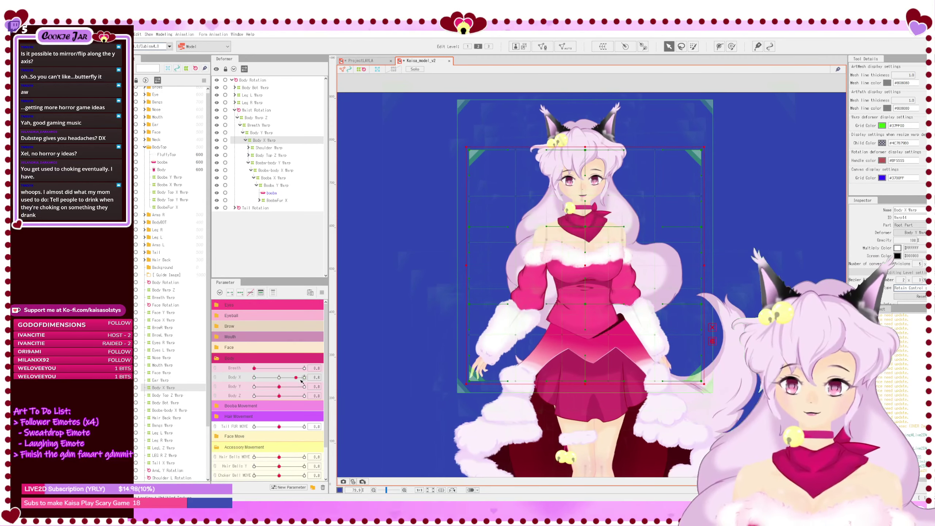
click(279, 378)
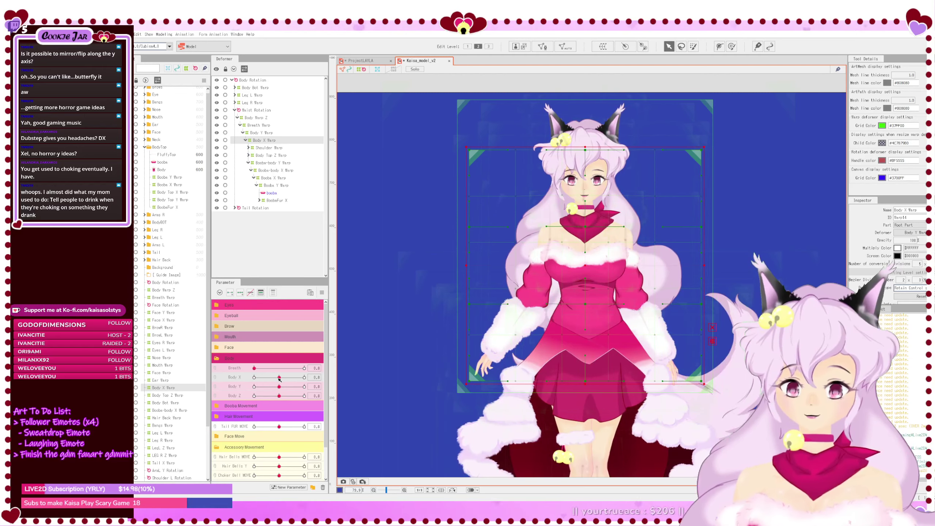
mouse_move(279, 377)
mouse_down()
mouse_move(235, 377)
mouse_move(329, 383)
mouse_move(232, 381)
mouse_move(320, 383)
mouse_move(280, 379)
mouse_up()
click(278, 149)
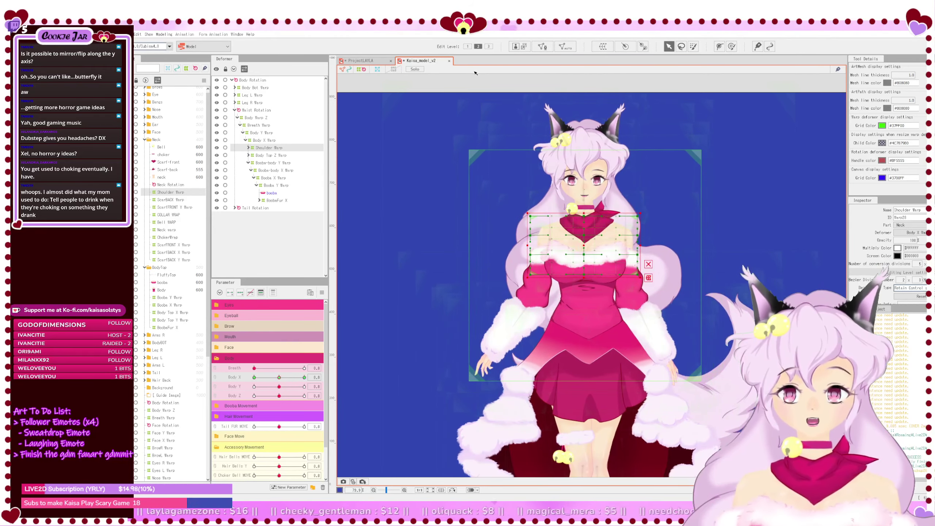
Step: Switch back to ProjectLAYLA, select the Shoulders Warp and give it three keys on Body X
click(383, 60)
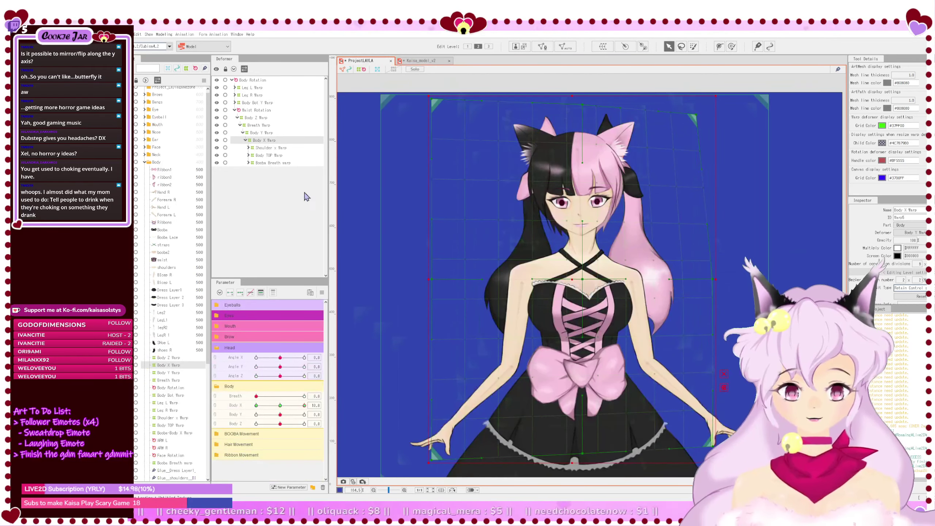
double_click(273, 147)
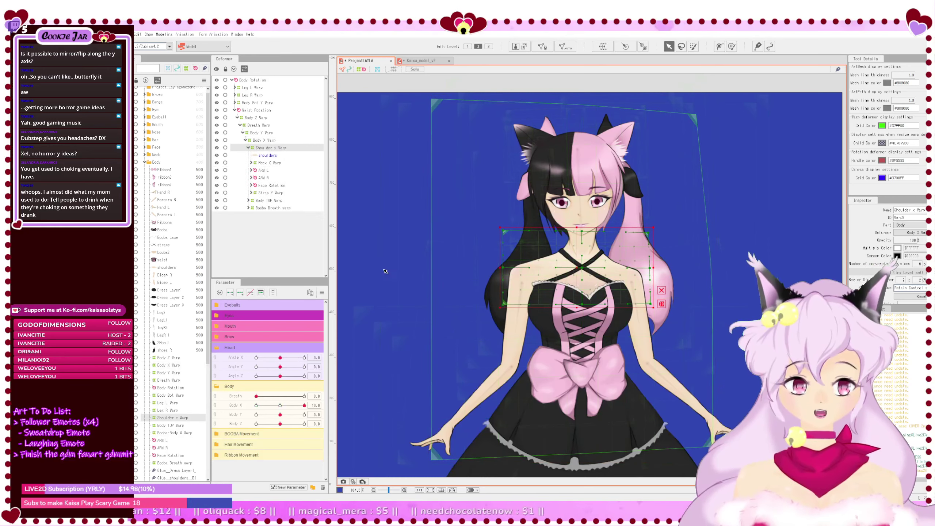
click(280, 406)
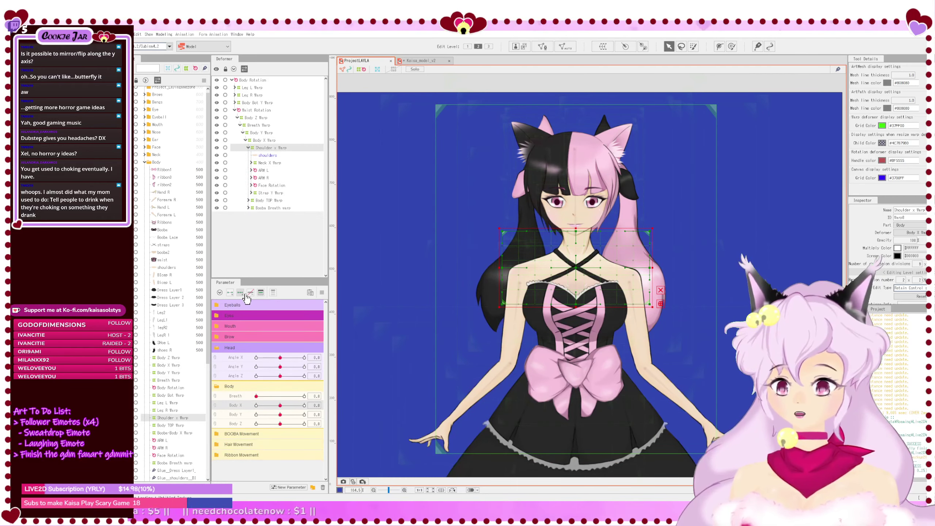
drag(281, 406, 304, 405)
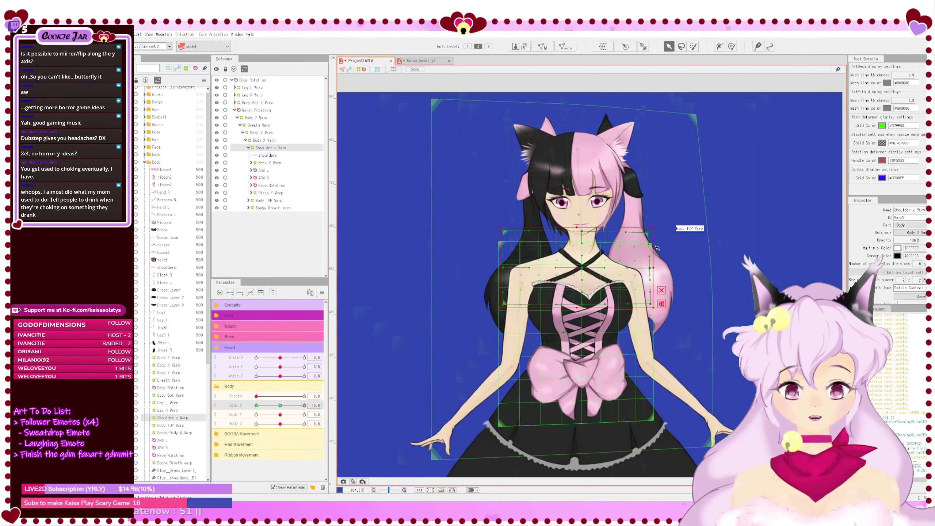
scroll(629, 210, up, 3)
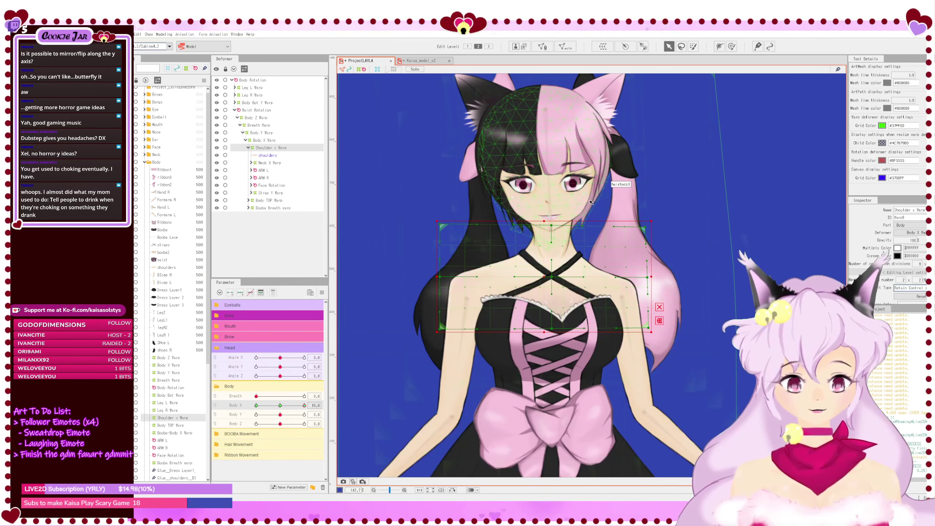
drag(558, 199, 653, 334)
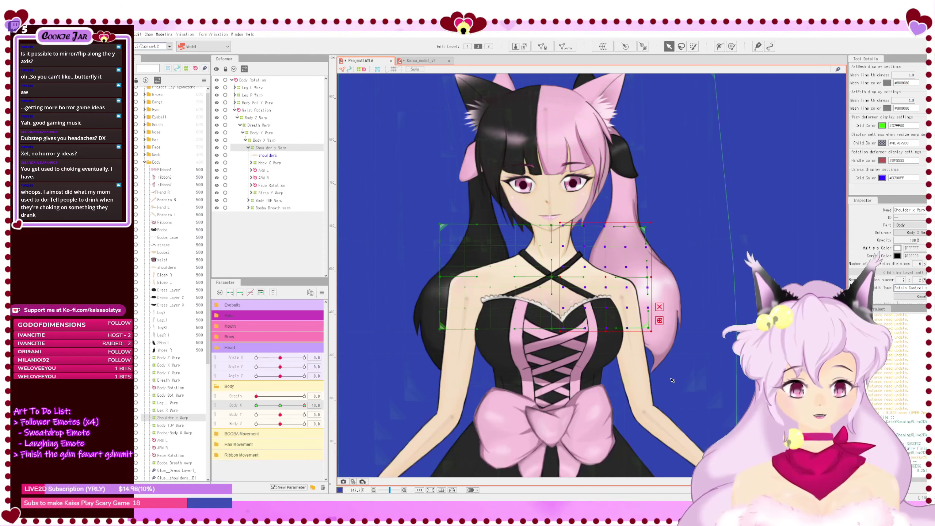
click(285, 408)
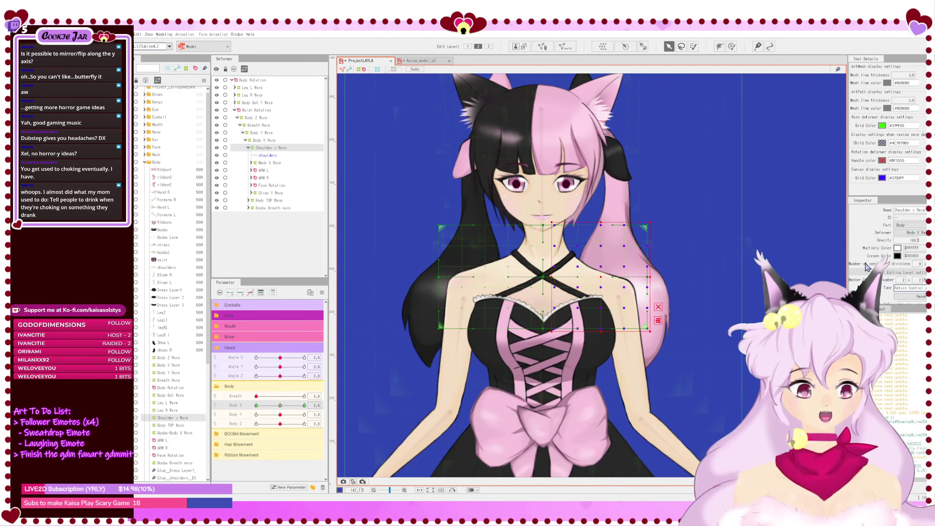
Step: Set the Shoulders Warp's horizontal conversion divisions to 7, clearing its Body X keys first and adding all three back
click(262, 292)
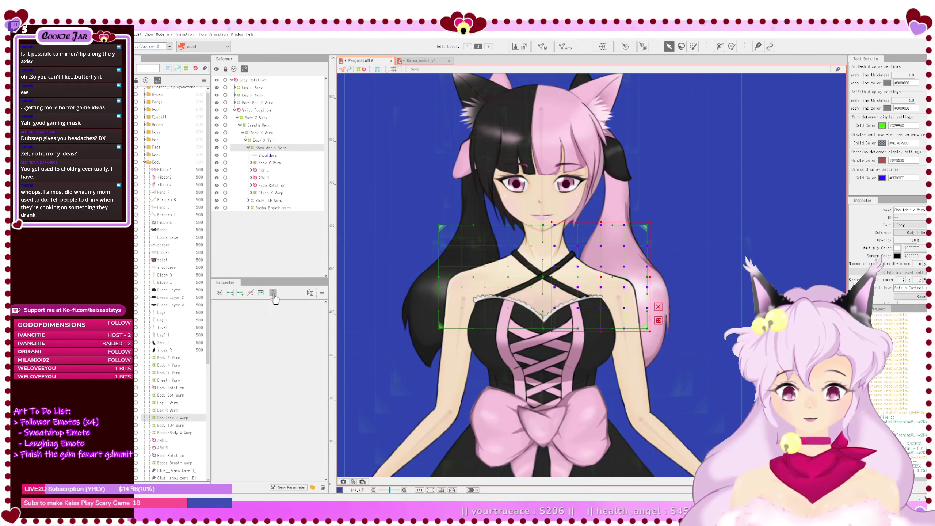
click(920, 264)
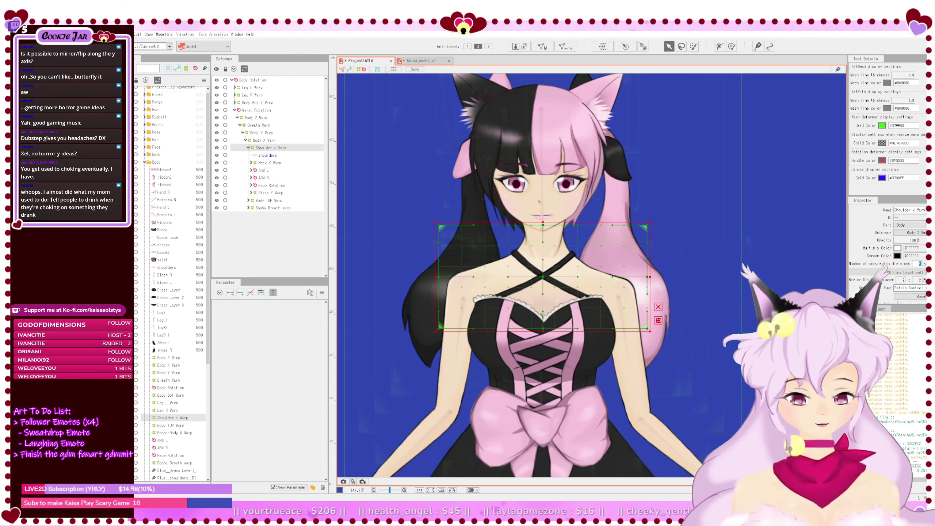
text(7)
key(Return)
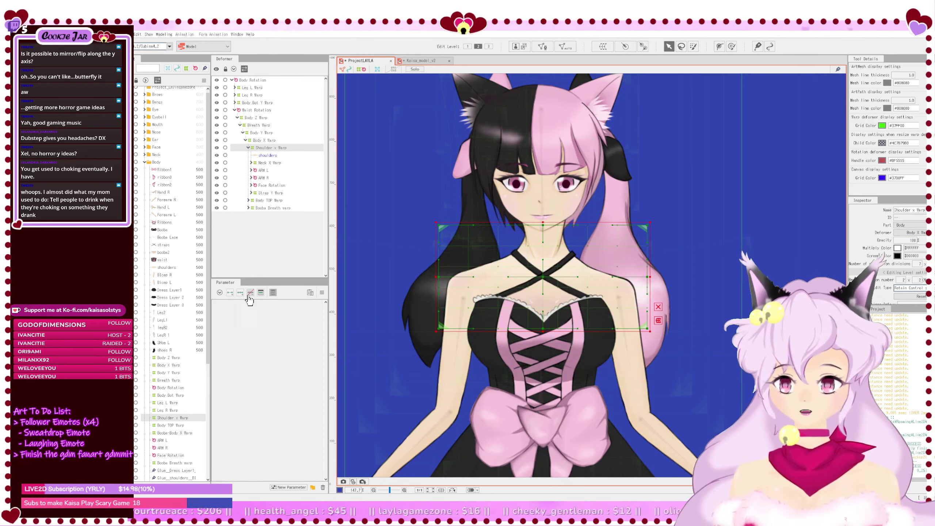
click(273, 293)
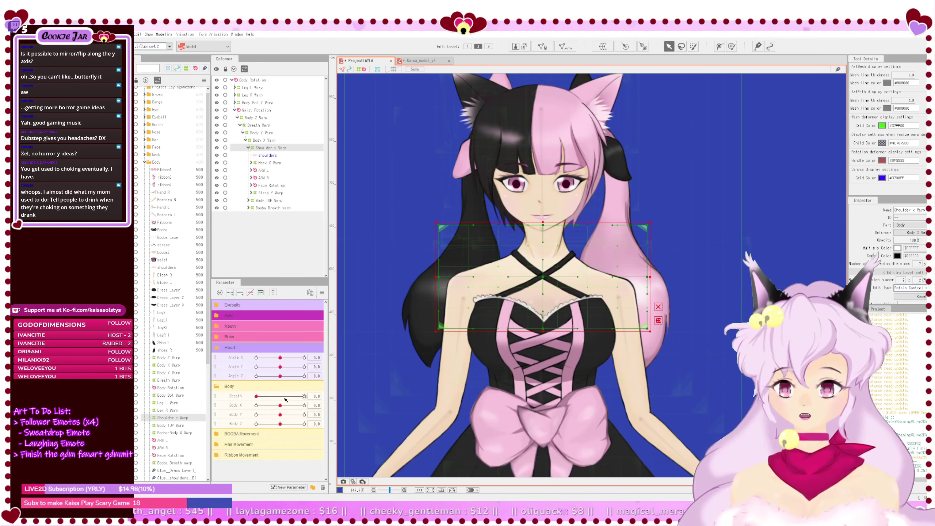
click(226, 350)
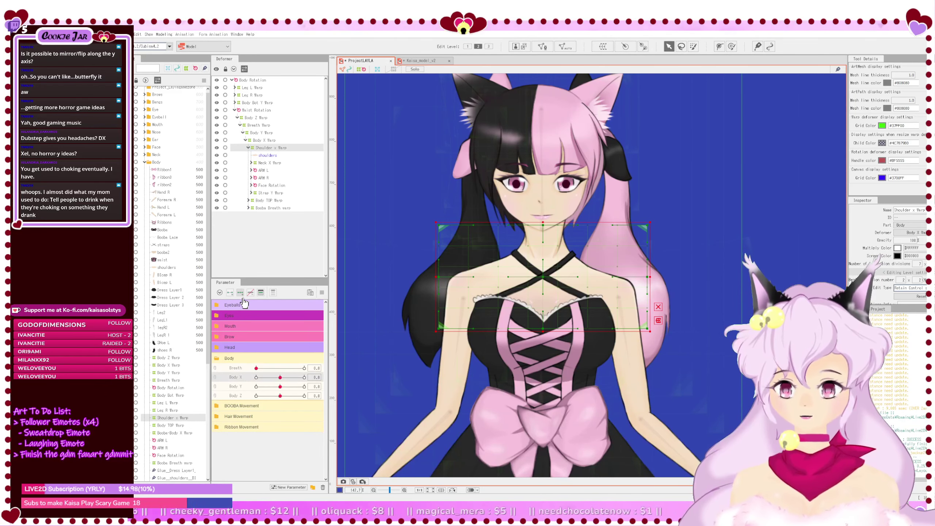
Step: At the Body X maximum, nudge the Shoulders Warp's right-half points inward, narrowing the selection column by column toward the outer edge
drag(280, 377, 335, 389)
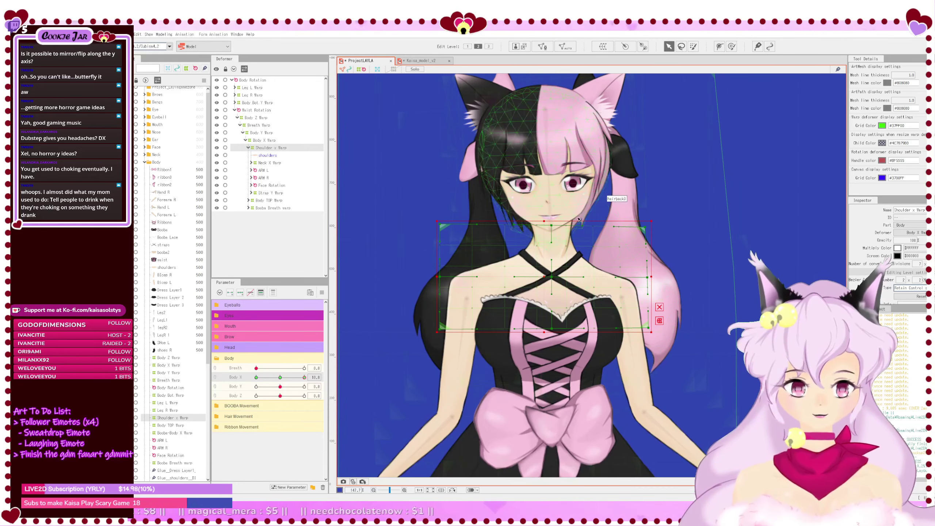
drag(559, 206, 688, 396)
drag(623, 287, 621, 287)
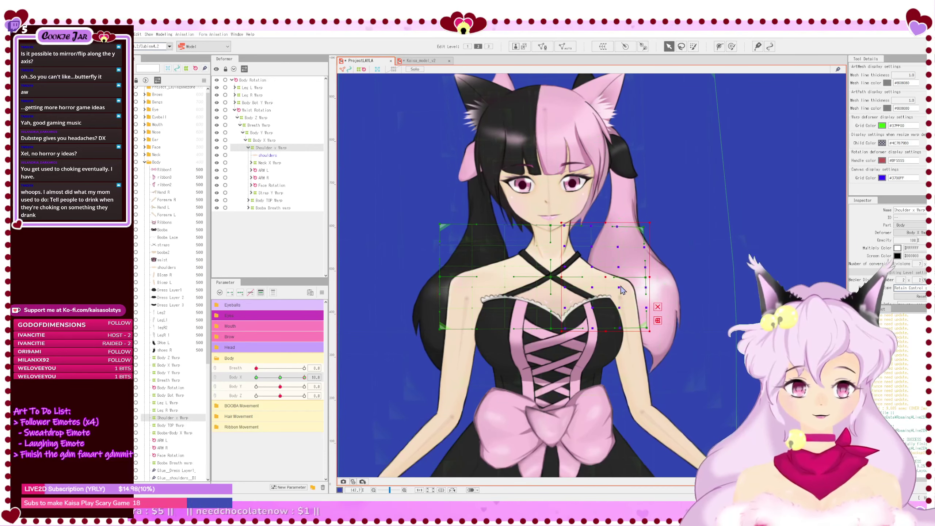
drag(575, 201, 674, 344)
drag(619, 288, 617, 288)
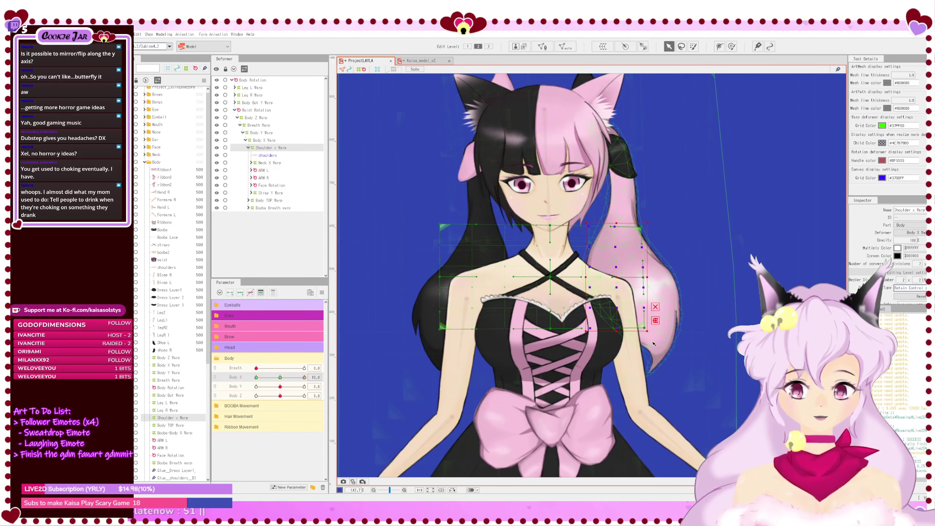
key(Left)
drag(600, 201, 667, 341)
key(Left)
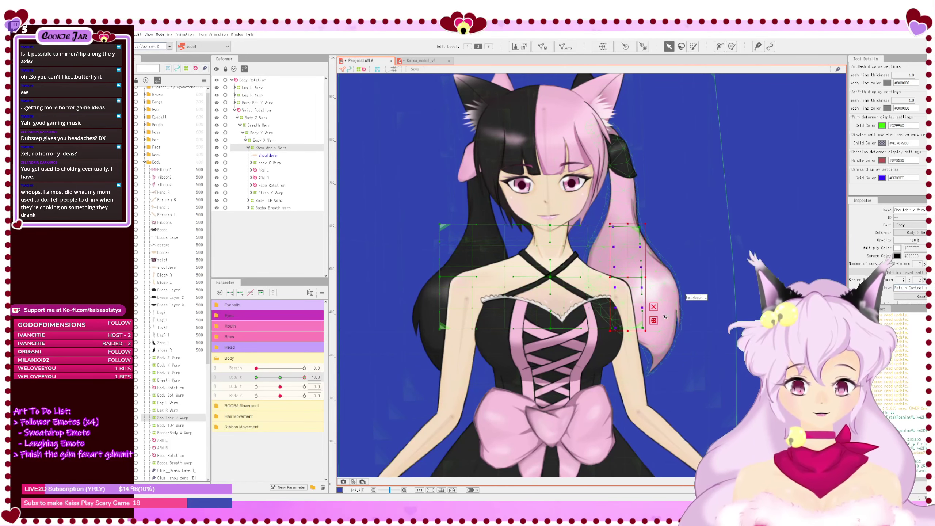
key(Left)
drag(620, 198, 689, 401)
key(Left)
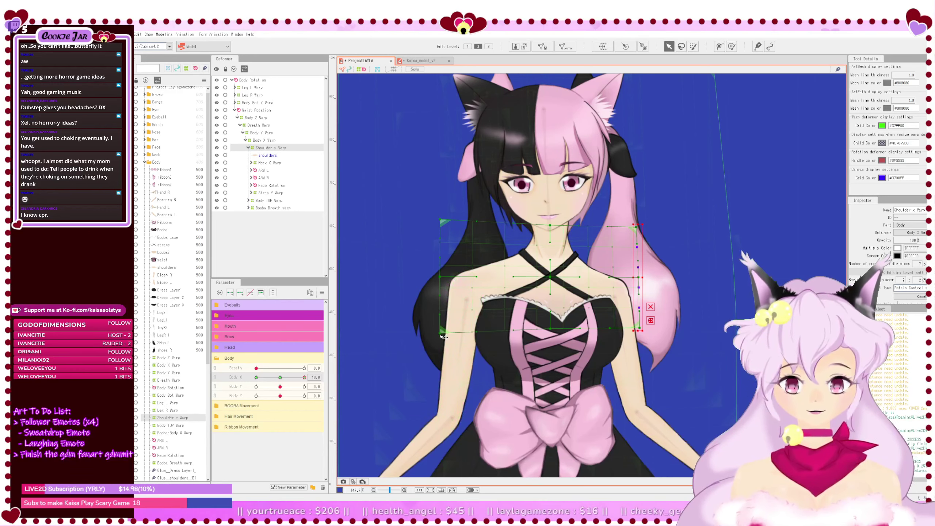
Step: Select ARM L WARP at the Body X maximum, shrink it slightly from its lower outer corner, and check the arm
scroll(530, 311, down, 3)
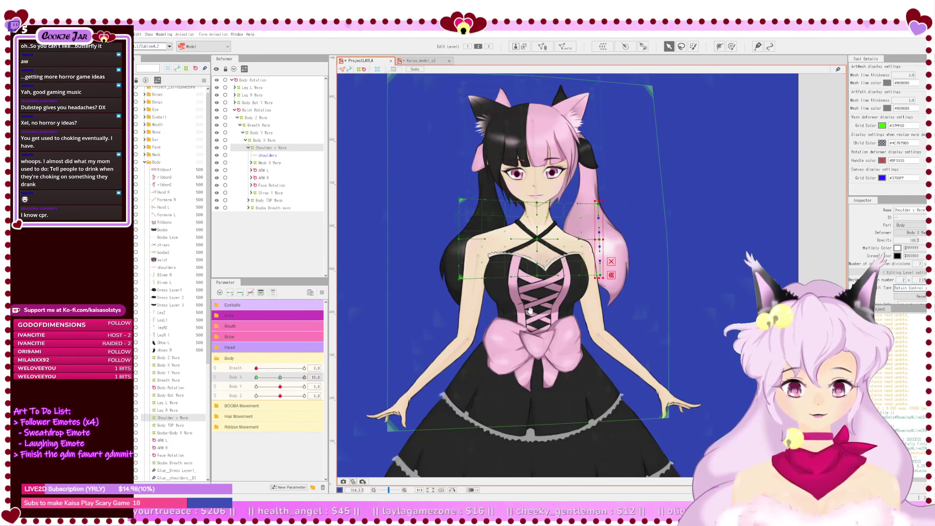
click(630, 365)
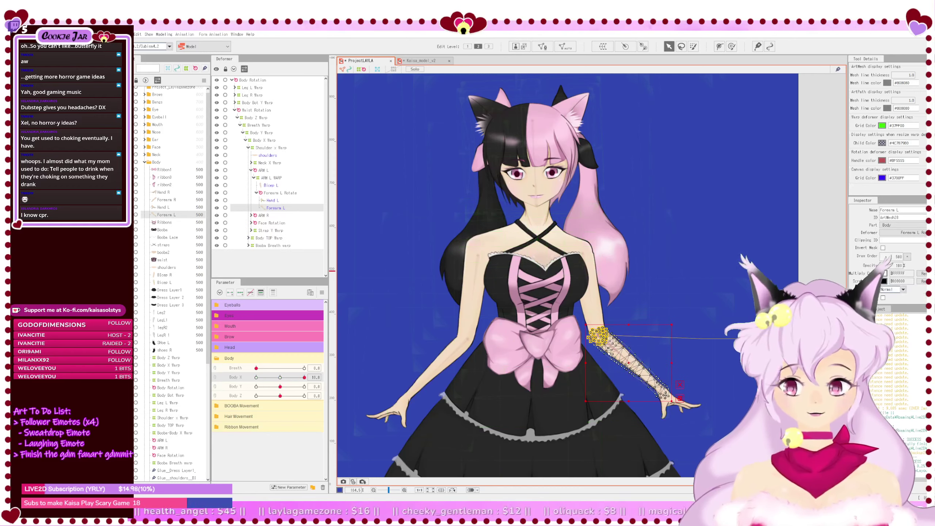
click(273, 178)
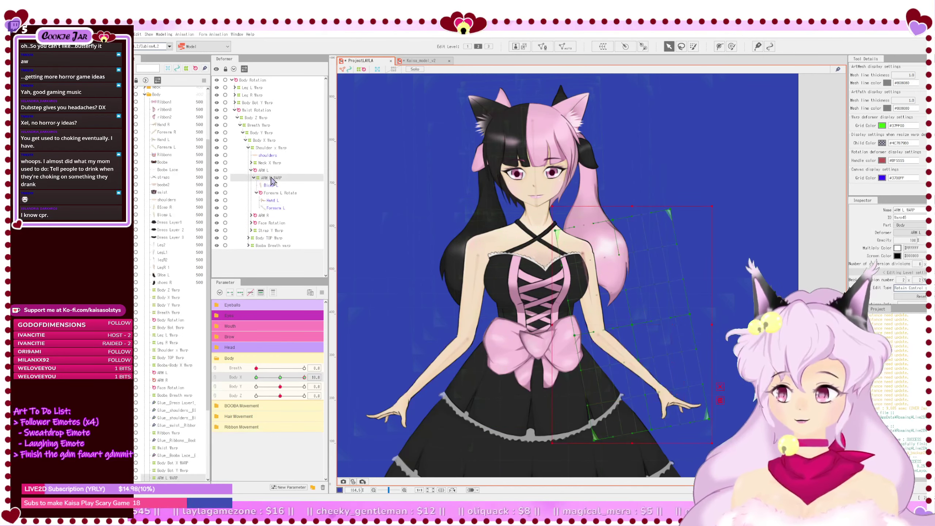
click(254, 177)
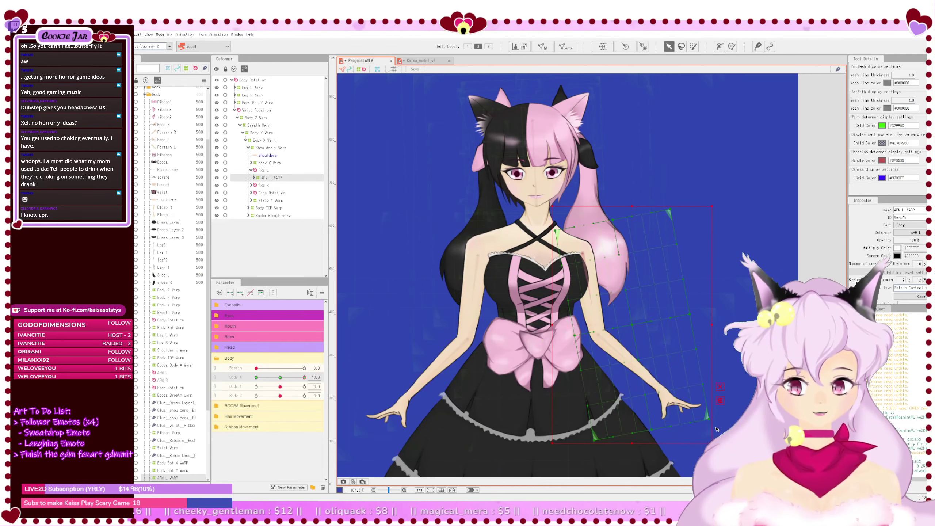
scroll(716, 429, up, 2)
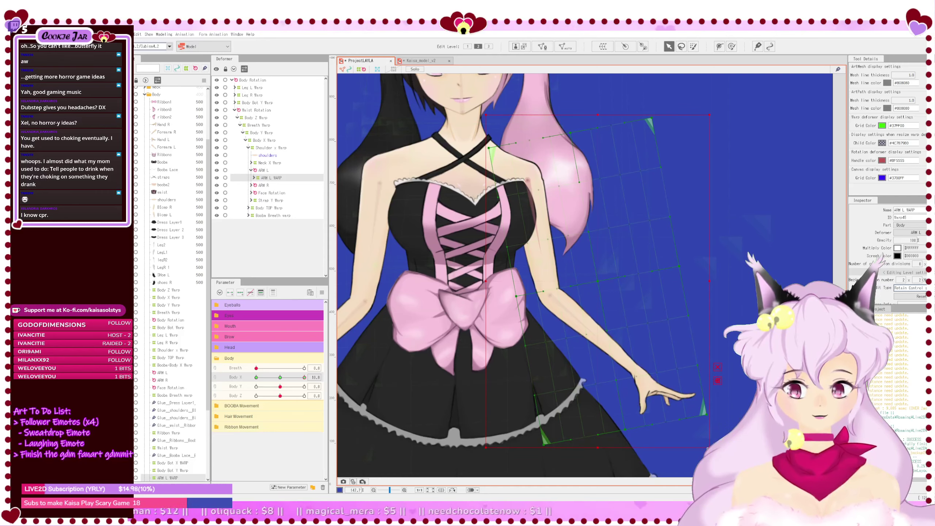
drag(709, 450, 703, 444)
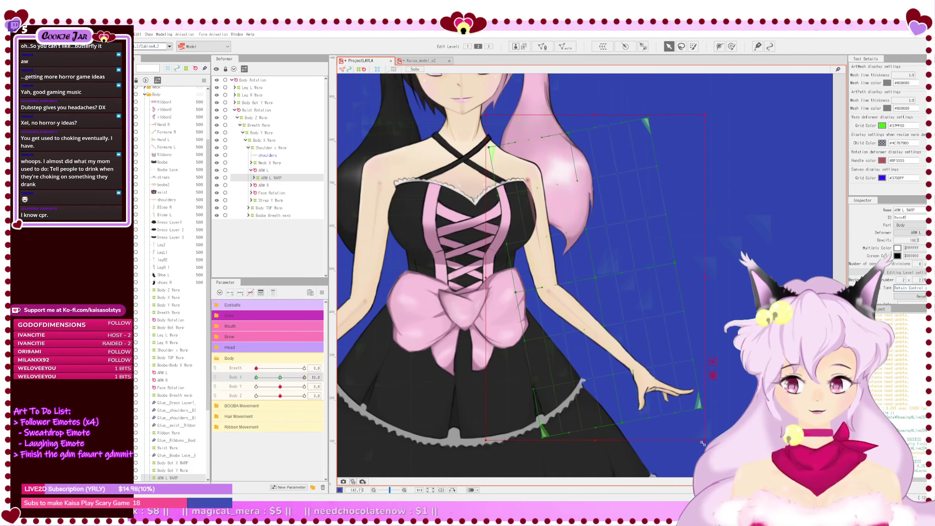
drag(393, 263, 467, 332)
scroll(462, 332, down, 2)
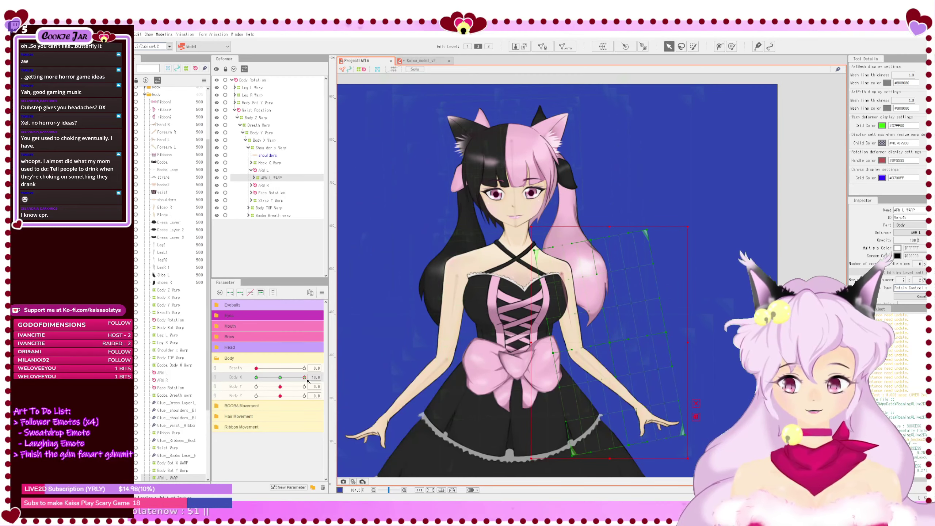
mouse_move(304, 377)
mouse_down()
mouse_move(281, 379)
mouse_move(313, 380)
mouse_up()
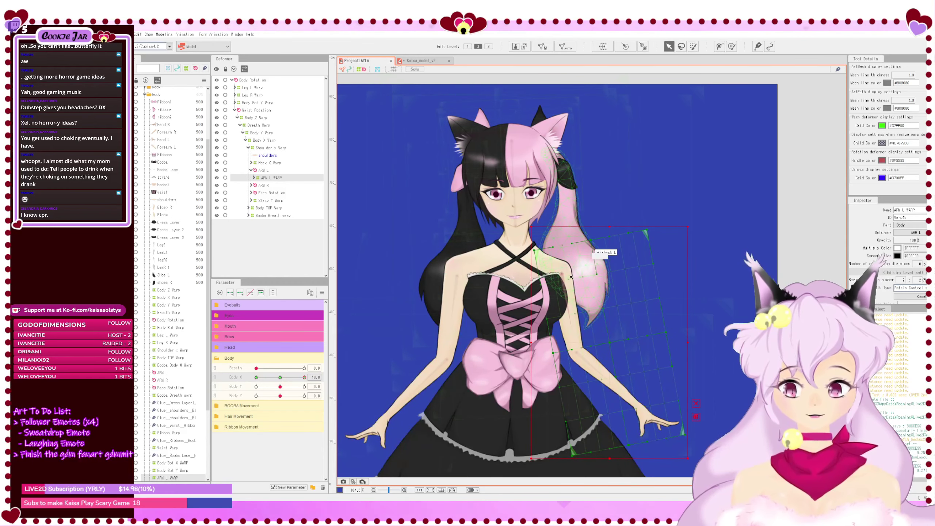
scroll(573, 284, up, 3)
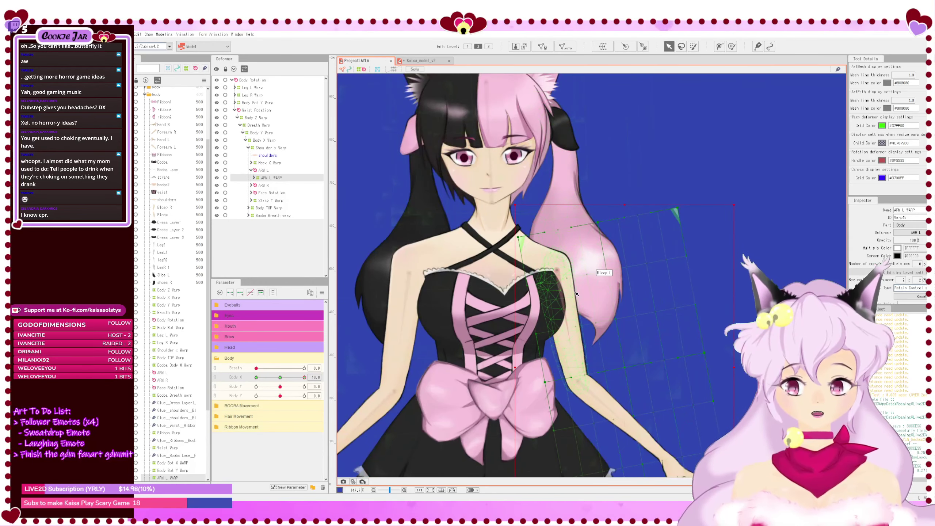
Step: At the Body X minimum, nudge the Shoulders Warp's left-half points inward, narrowing the selection column by column toward the outer edge
drag(304, 377, 263, 377)
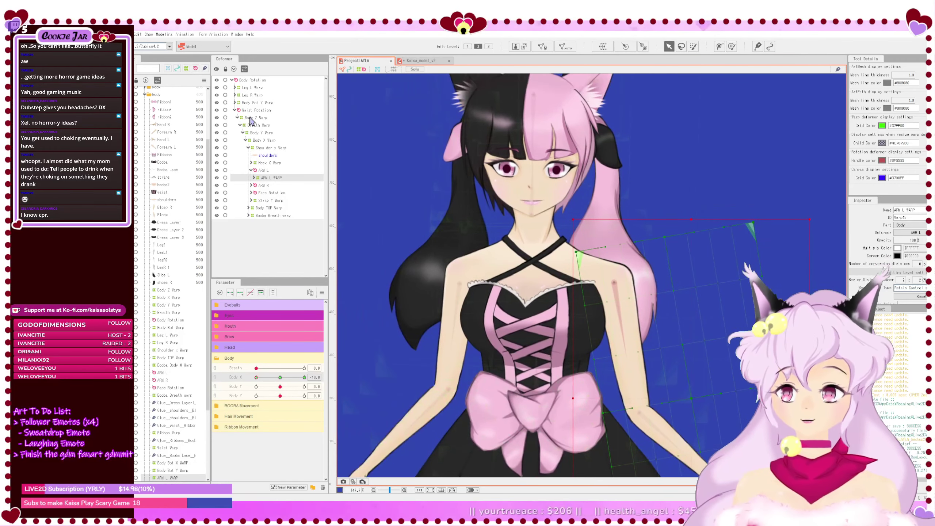
click(282, 148)
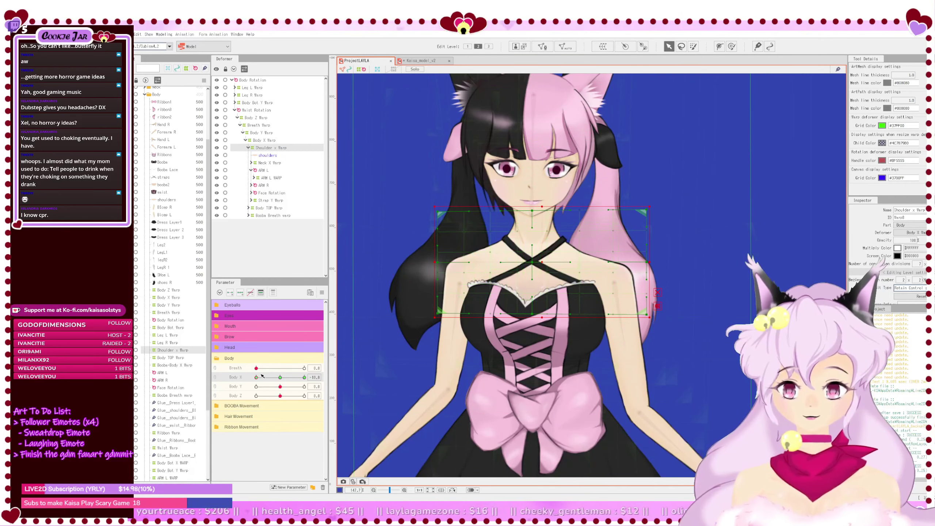
mouse_move(260, 380)
mouse_down()
mouse_move(329, 385)
mouse_move(244, 382)
mouse_up()
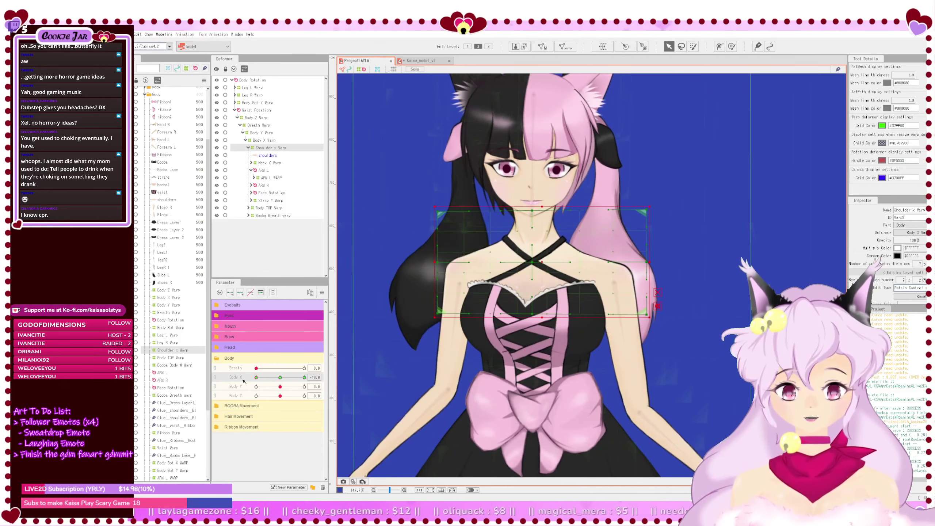
drag(409, 172, 519, 354)
key(Right)
key(Right)
key(Right)
key(Right)
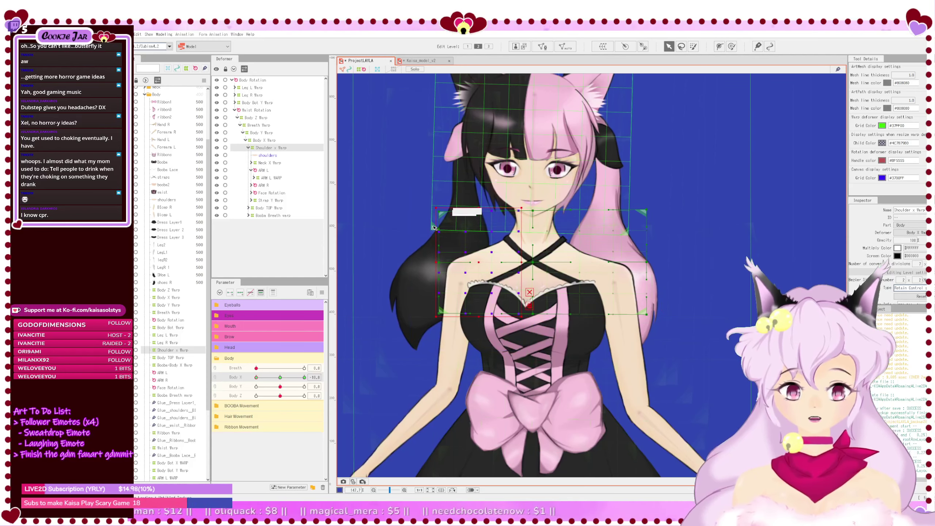
drag(422, 191, 518, 342)
key(Right)
key(Right)
key(Right)
key(Right)
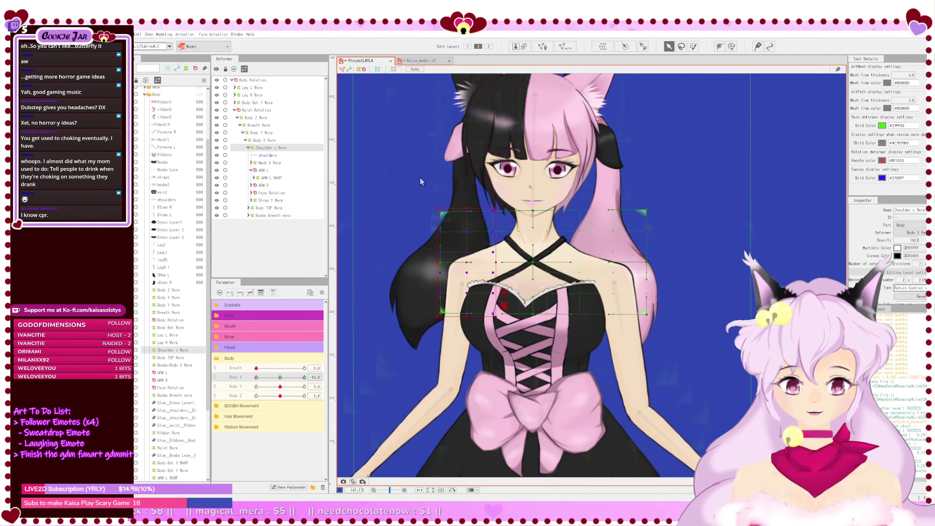
drag(420, 182, 472, 340)
key(Right)
key(Right)
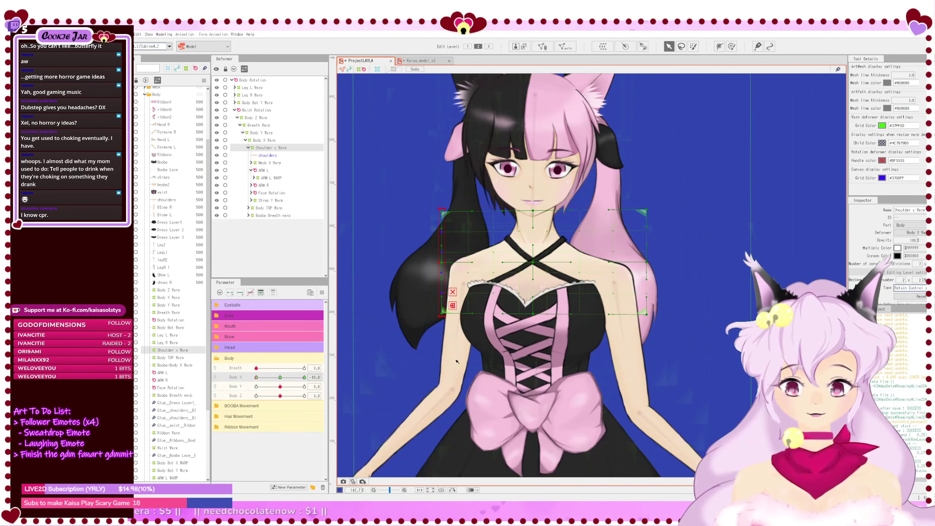
Step: Raise the Shoulders Warp's upper right corner slightly at the Body X minimum, check the turn, and return Body X to 0
scroll(473, 363, down, 3)
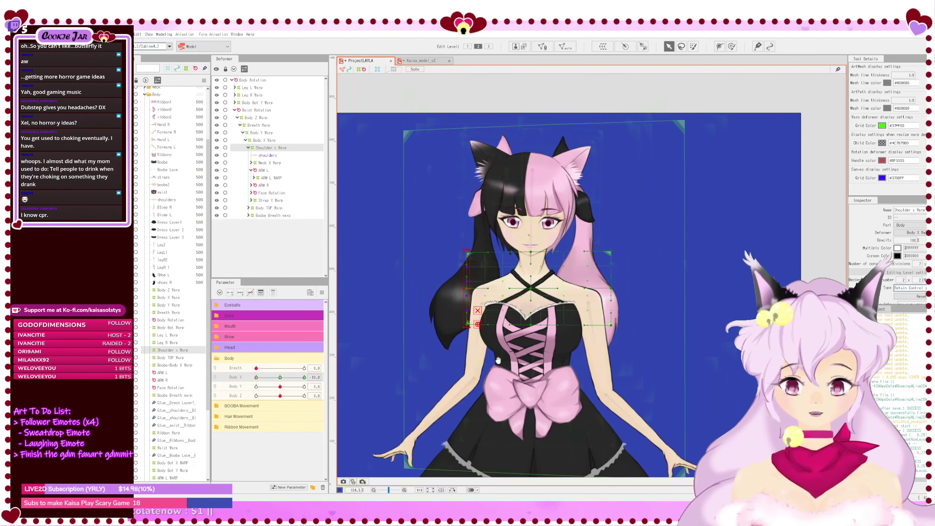
scroll(510, 321, up, 3)
click(624, 231)
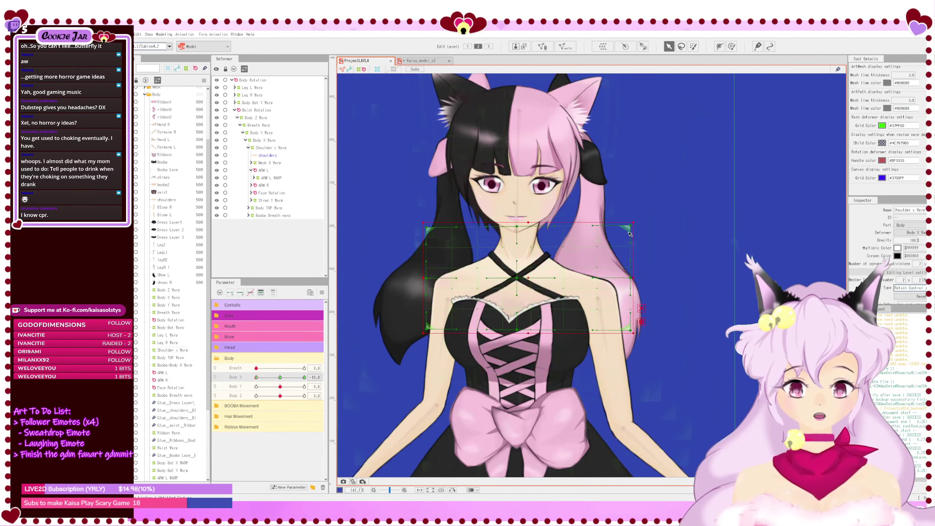
drag(630, 226, 631, 218)
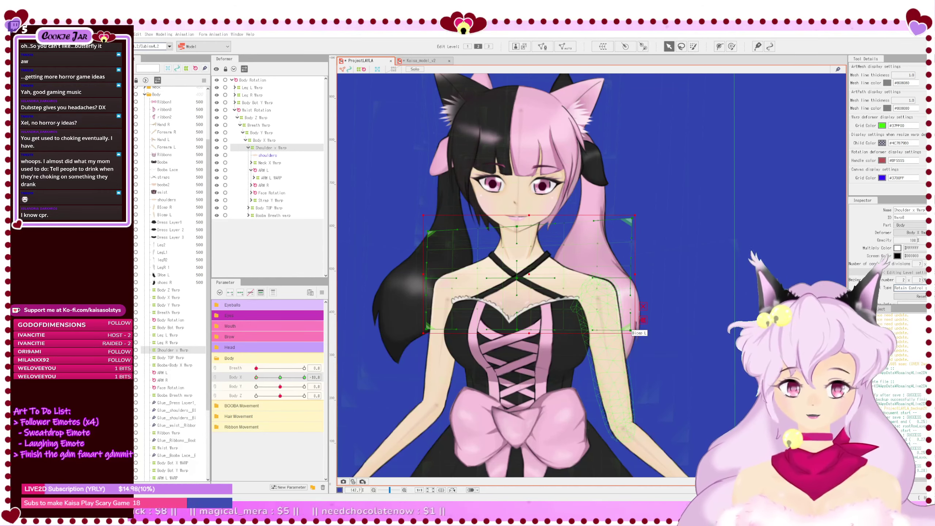
scroll(610, 342, down, 3)
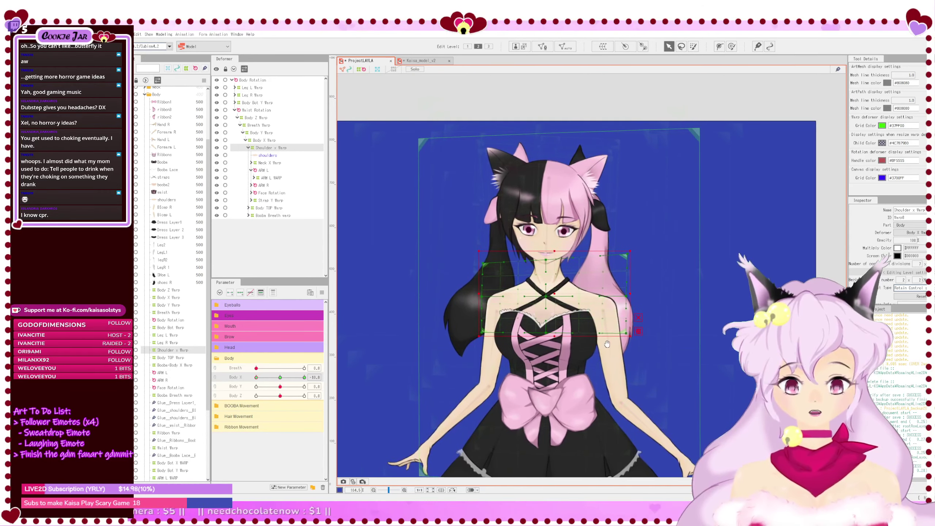
mouse_move(256, 377)
mouse_down()
mouse_move(273, 384)
mouse_move(245, 380)
mouse_up()
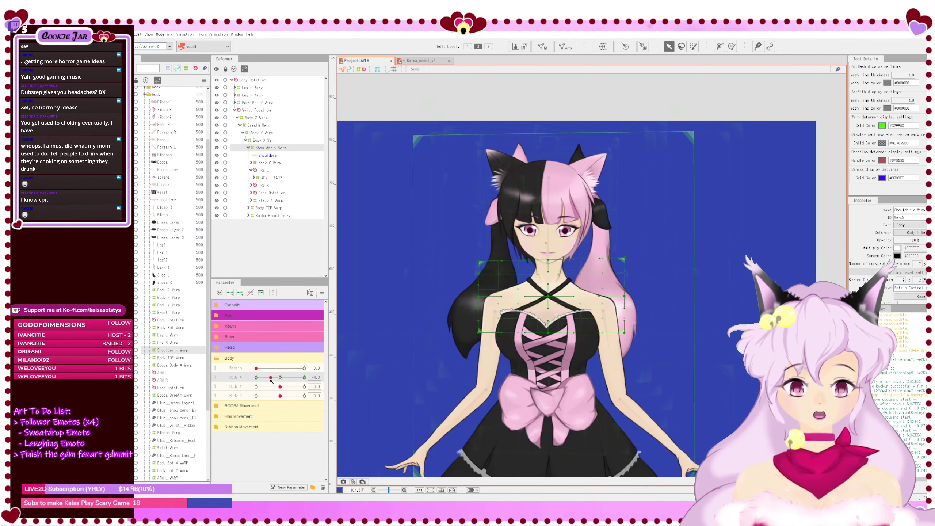
click(281, 378)
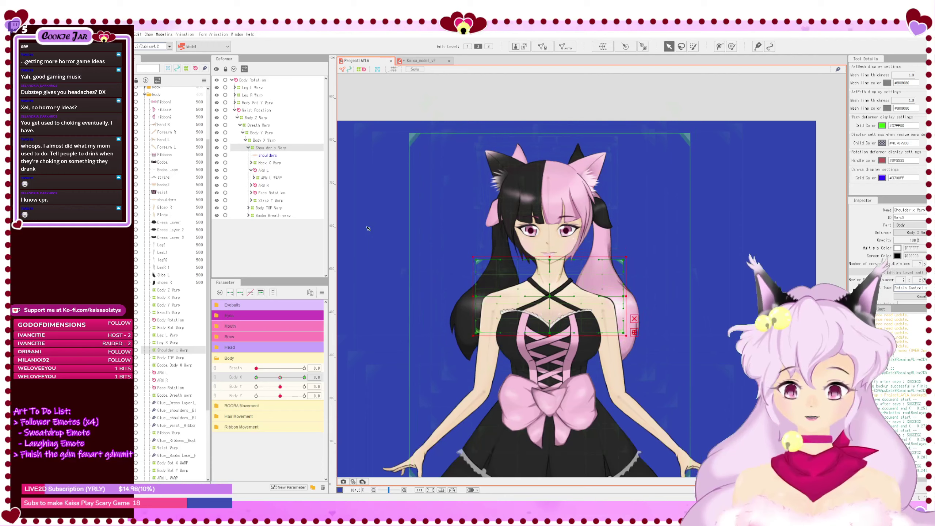
Step: Show the canvas grid and nudge the Shoulders Warp slightly to the right at the Body X minimum
click(378, 69)
scroll(569, 283, up, 3)
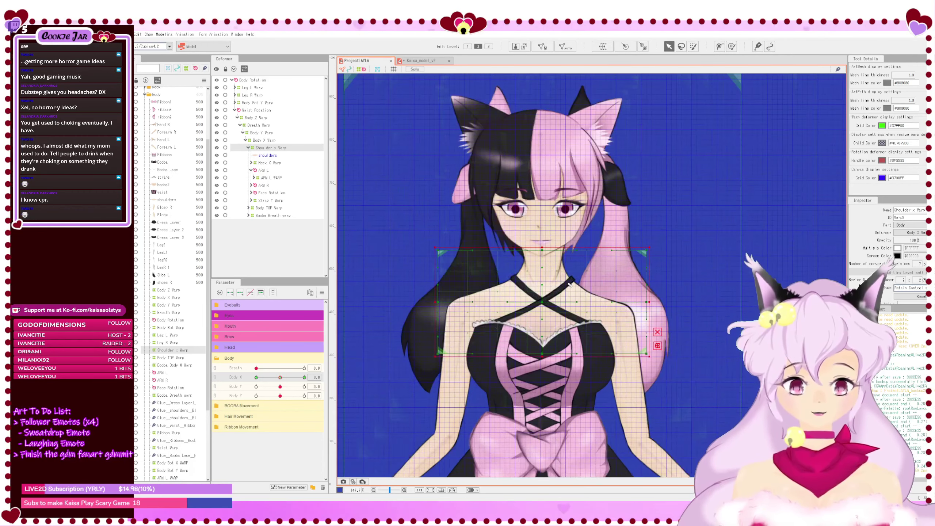
drag(277, 378, 249, 380)
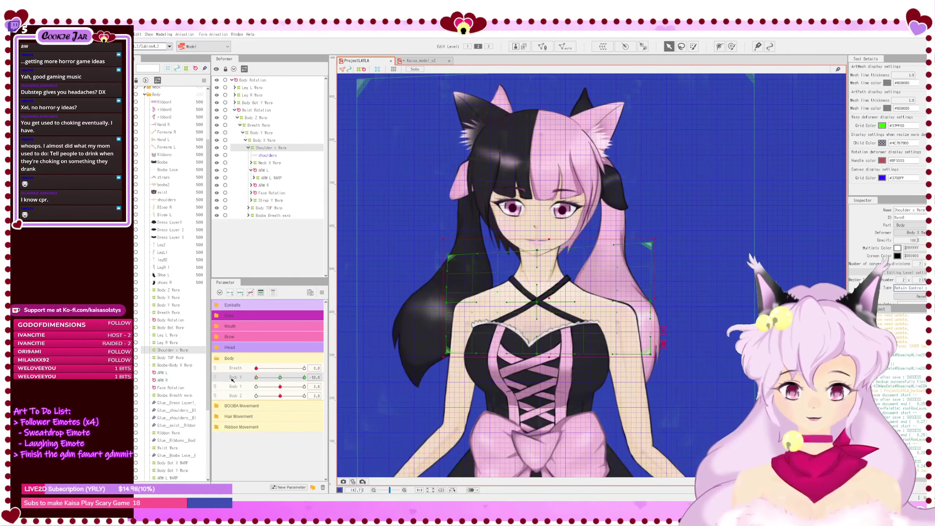
key(Right)
key(Right)
key(Right)
key(Right)
key(Right)
key(Right)
key(Right)
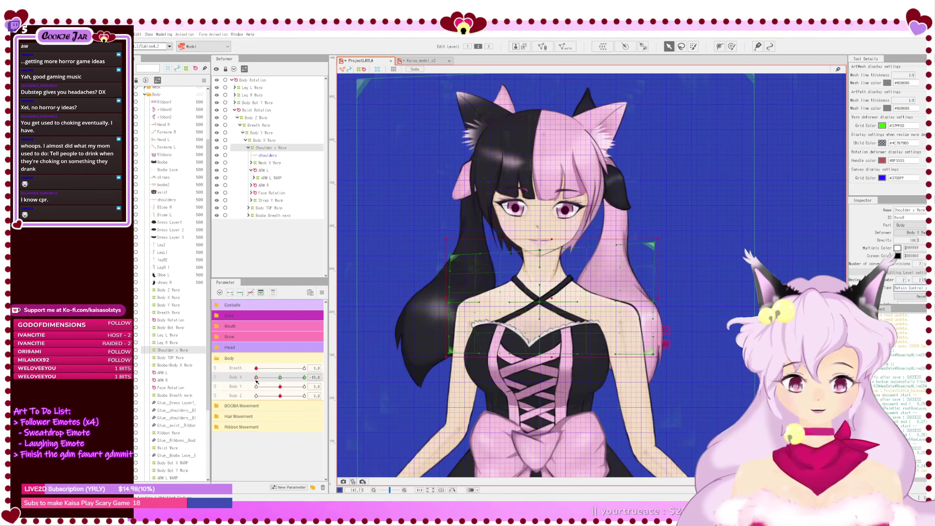
Step: Set Body X to its maximum and shift the Shoulders Warp slightly to the left
drag(256, 380, 356, 395)
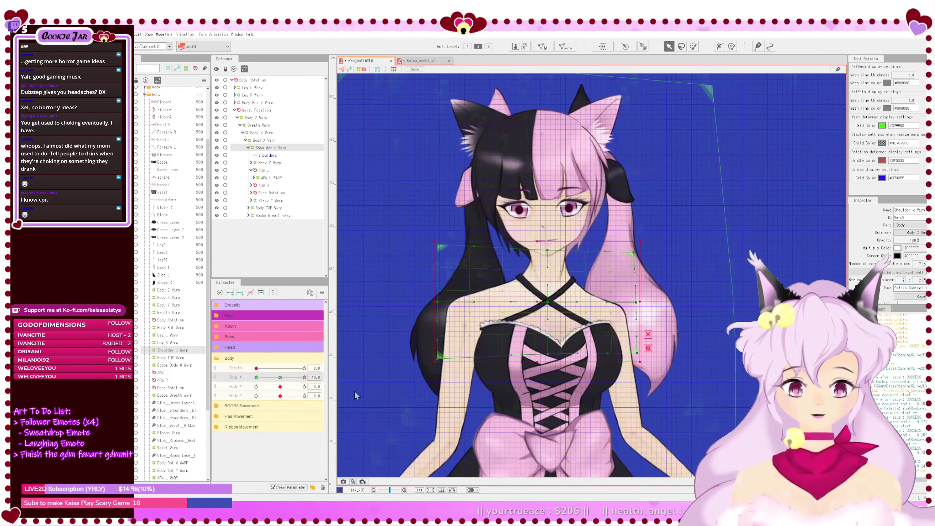
drag(305, 379, 328, 385)
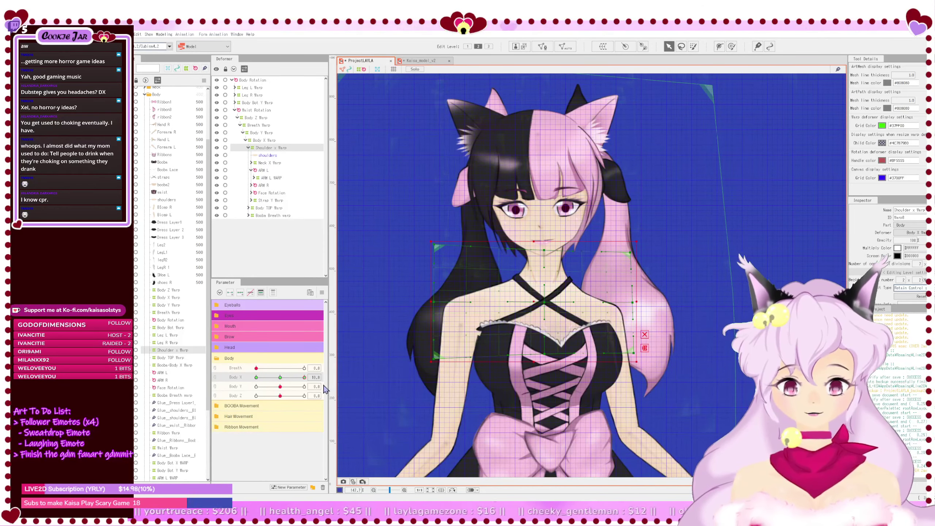
drag(304, 377, 342, 387)
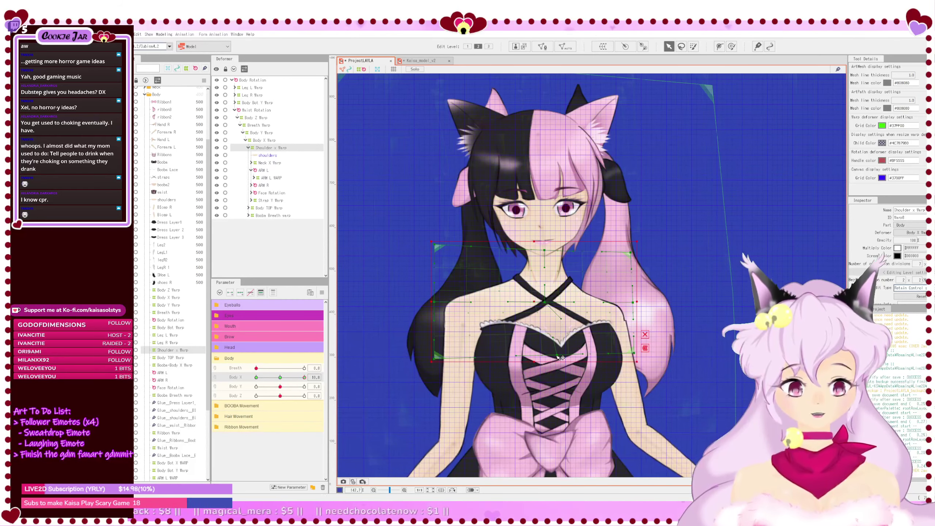
Step: At the Body X maximum, bend the Shoulders Warp's centre column, shifting its lower control points right and its upper ones left
scroll(561, 358, down, 3)
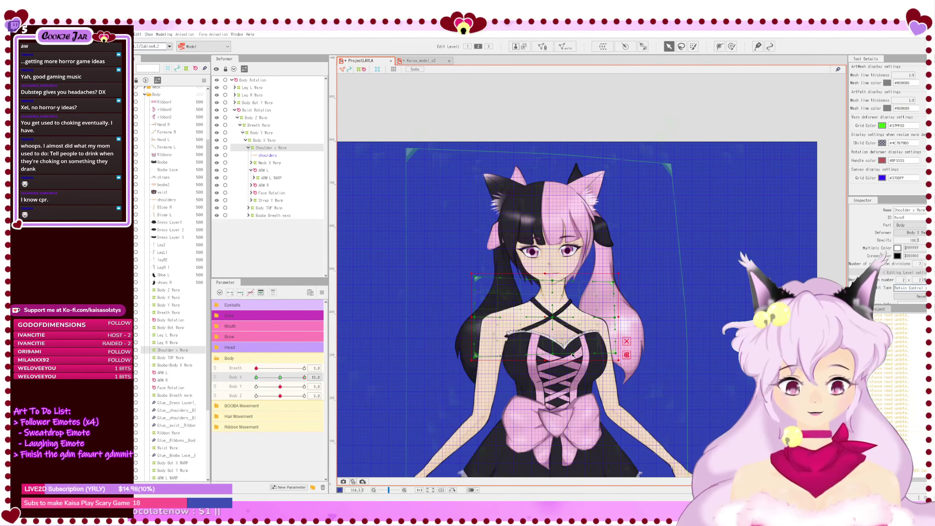
scroll(560, 355, up, 3)
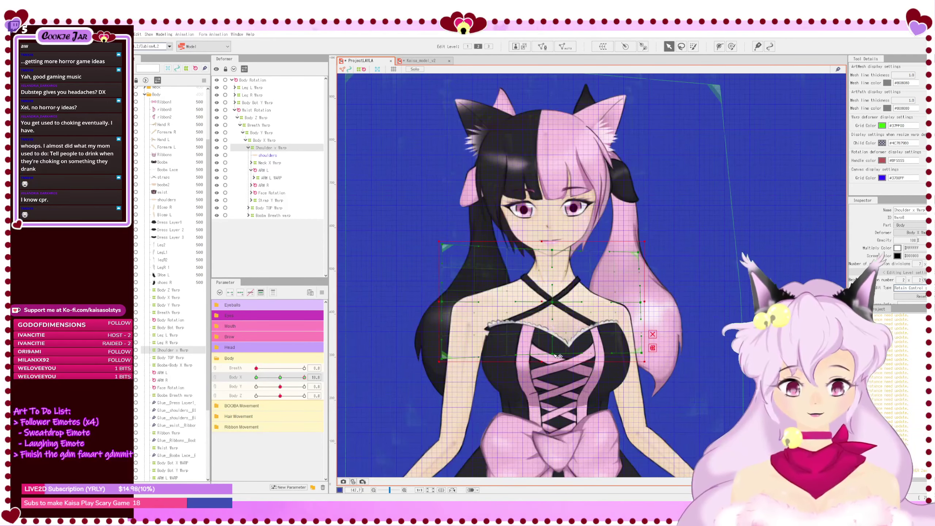
drag(553, 354, 562, 354)
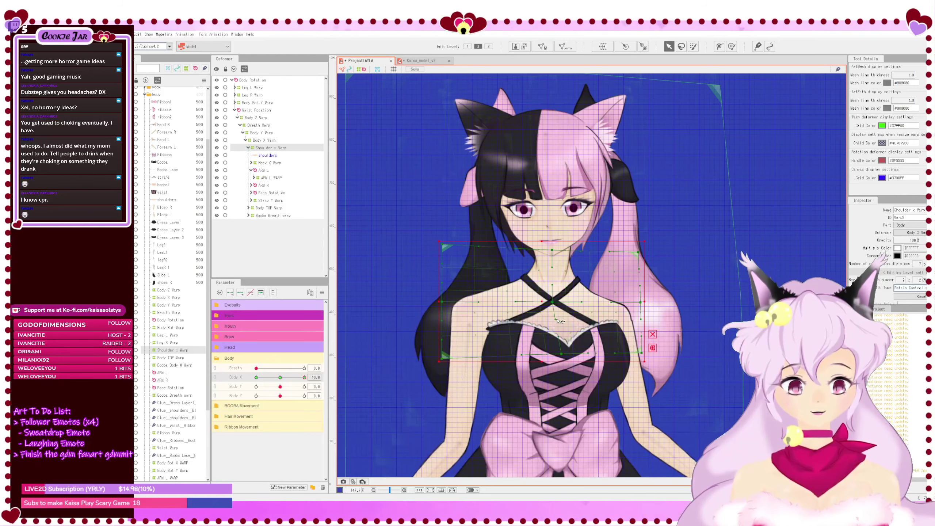
drag(555, 319, 561, 319)
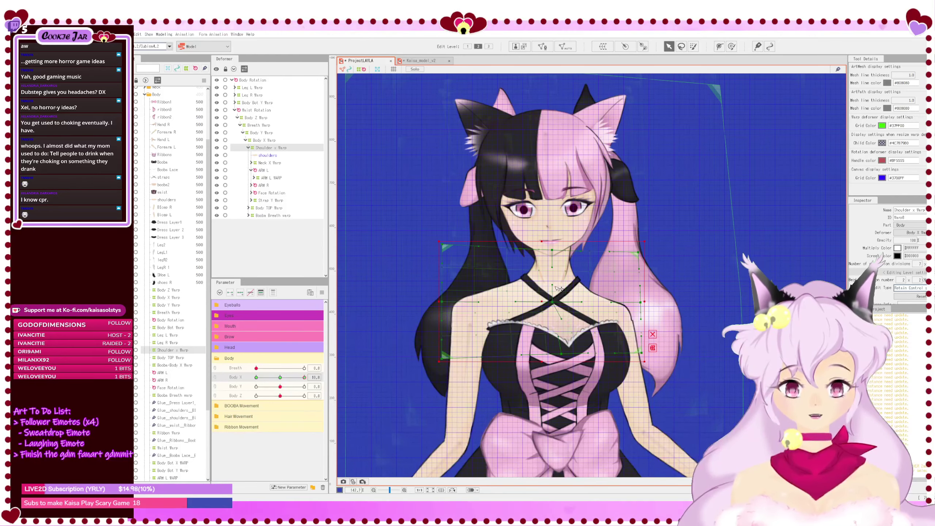
drag(553, 285, 550, 285)
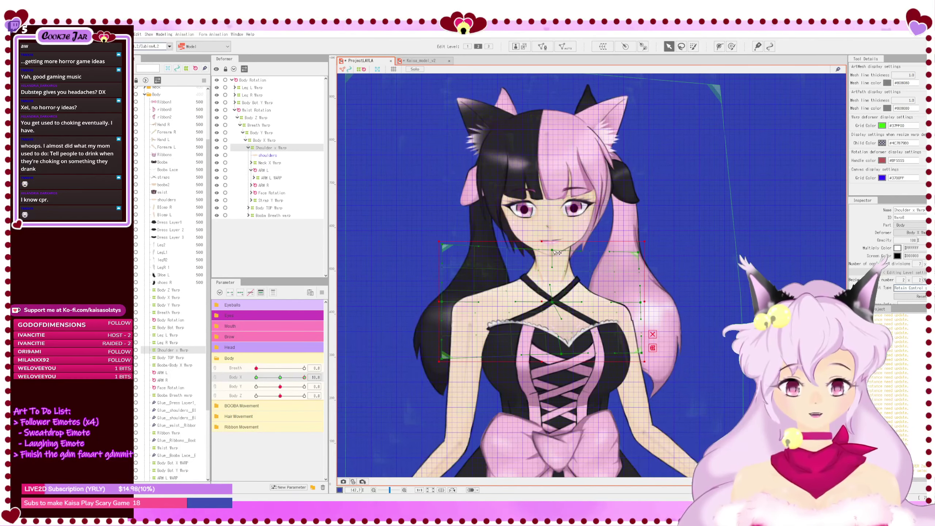
drag(553, 251, 548, 251)
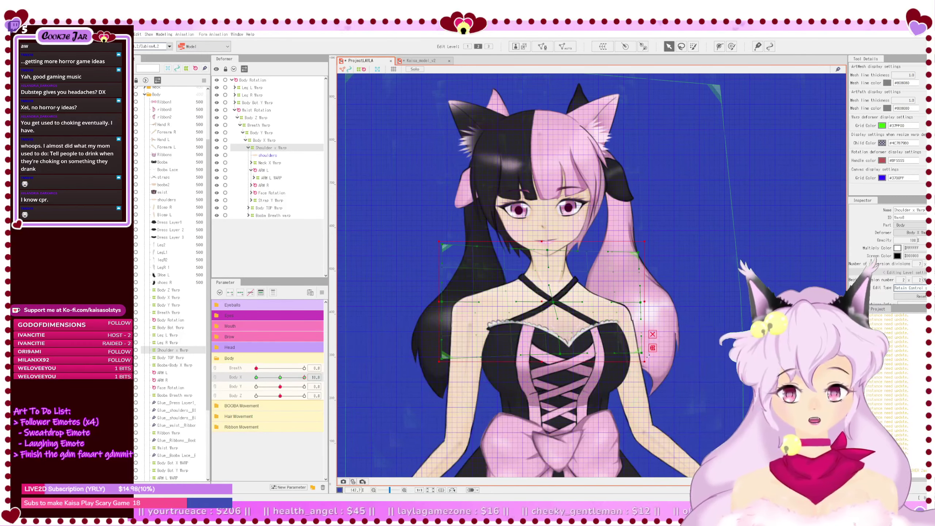
Step: Check the shoulders and bust while swinging Body X between its maximum and minimum
scroll(481, 366, down, 2)
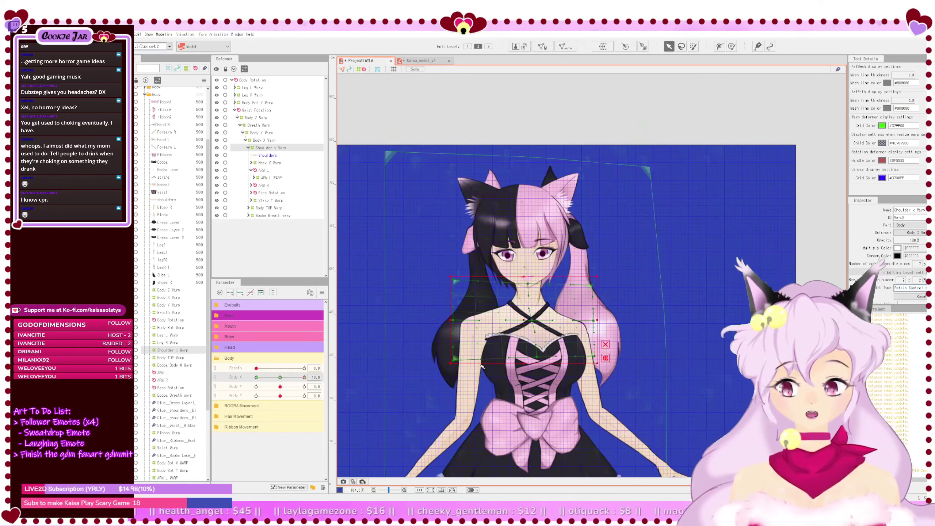
scroll(482, 367, up, 2)
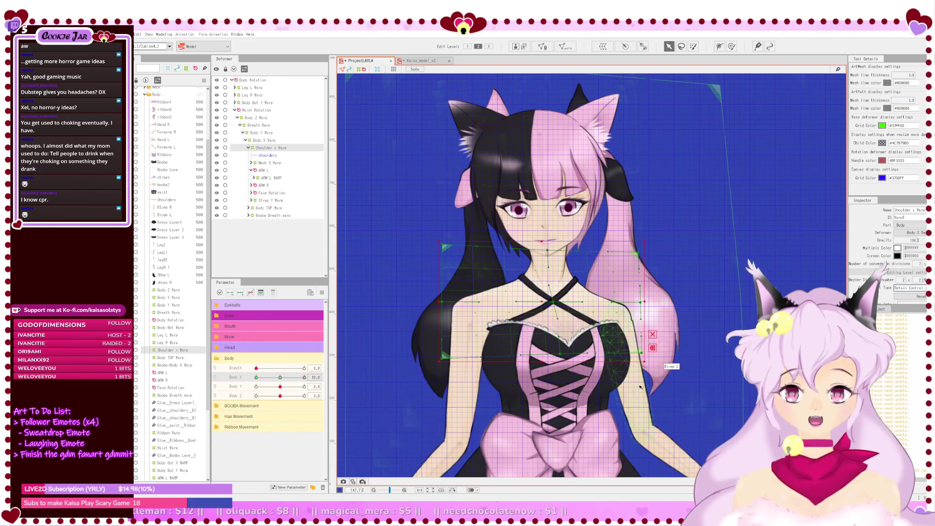
mouse_move(641, 388)
mouse_down()
mouse_move(679, 386)
mouse_move(651, 382)
mouse_up()
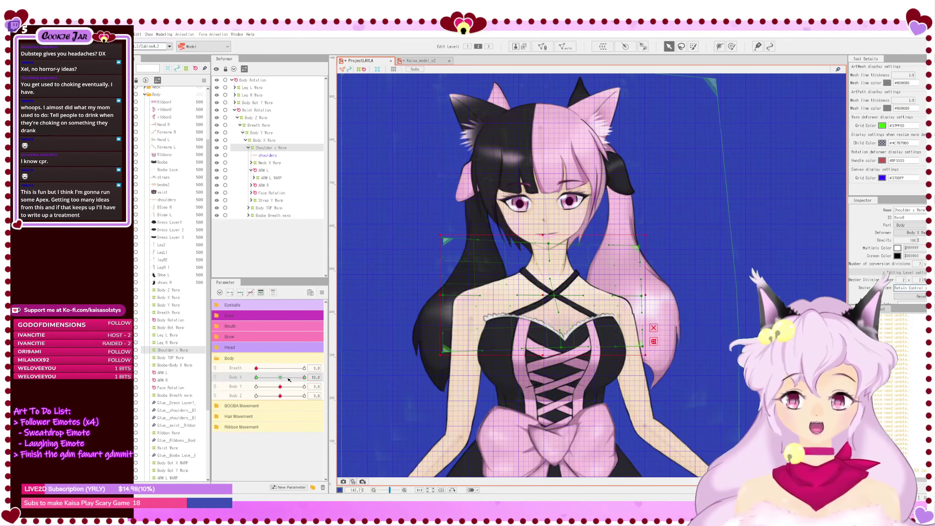
drag(306, 378, 256, 378)
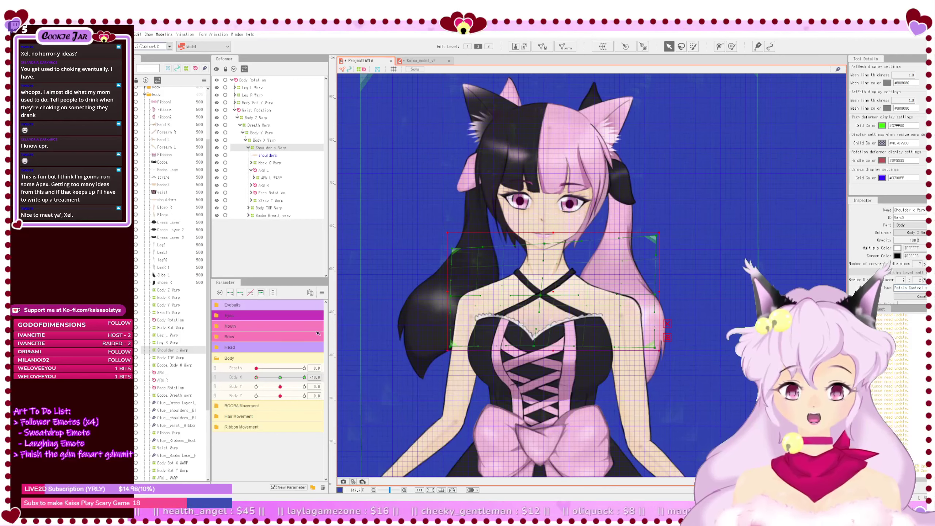
drag(256, 378, 235, 383)
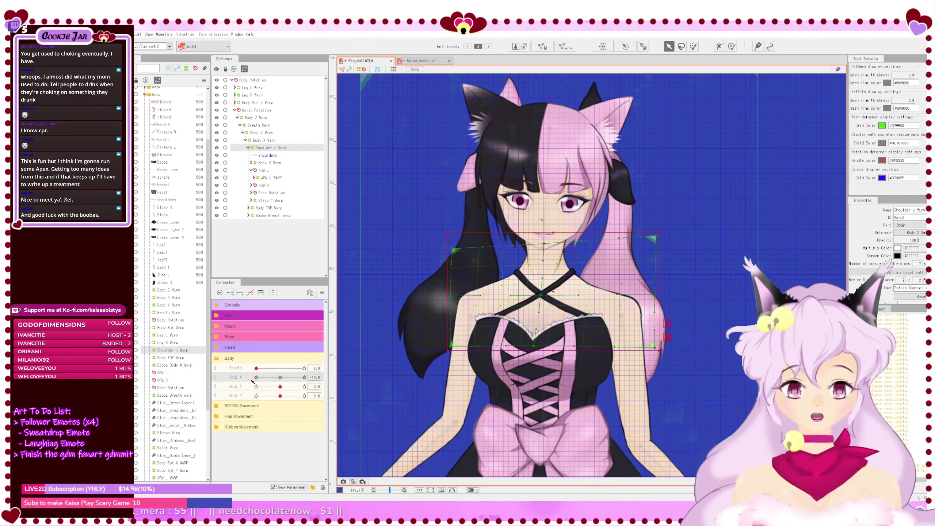
drag(265, 383, 342, 385)
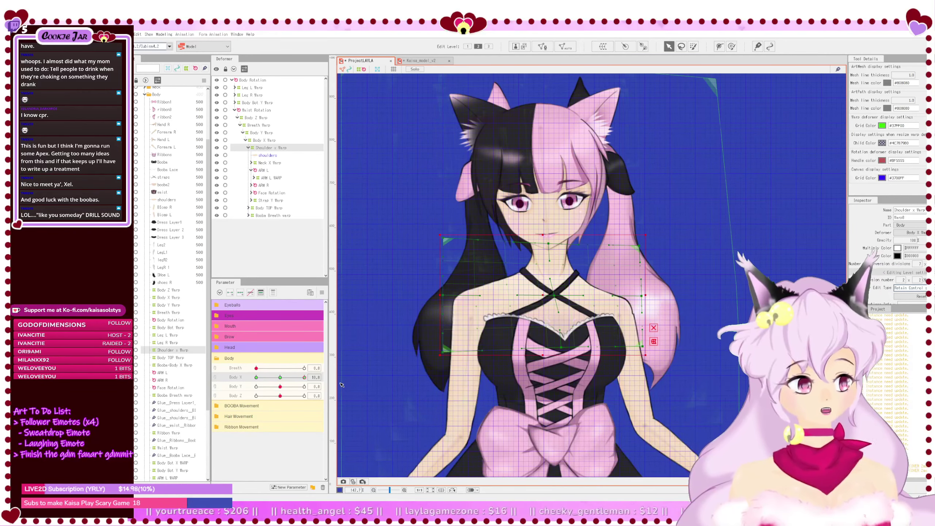
drag(404, 352, 487, 369)
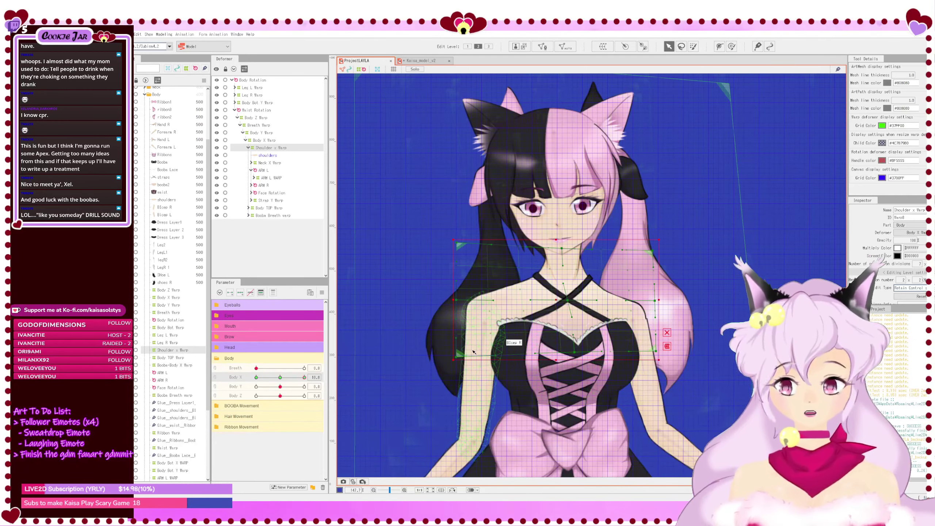
Step: Hide the canvas grid, select ARM L WARP, and set Body X to its maximum with the whole arm in view
click(394, 69)
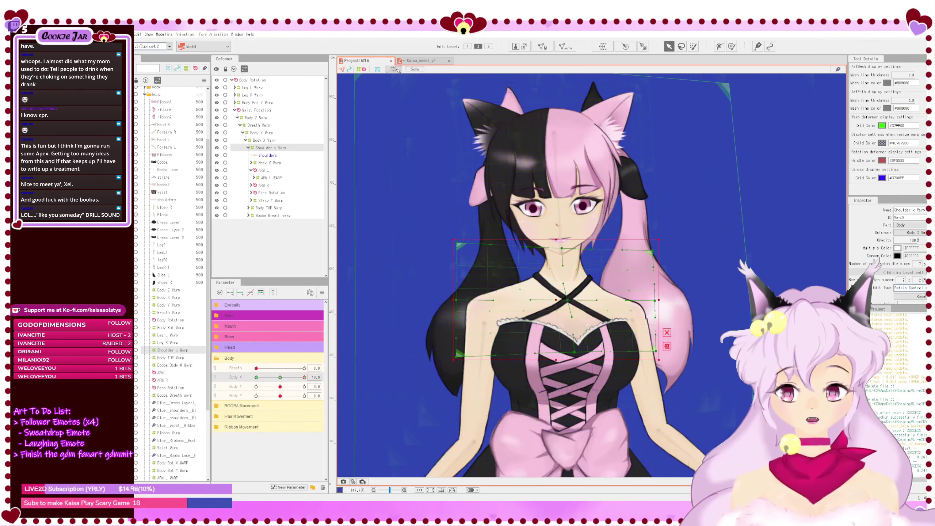
scroll(515, 359, down, 2)
drag(515, 361, 523, 319)
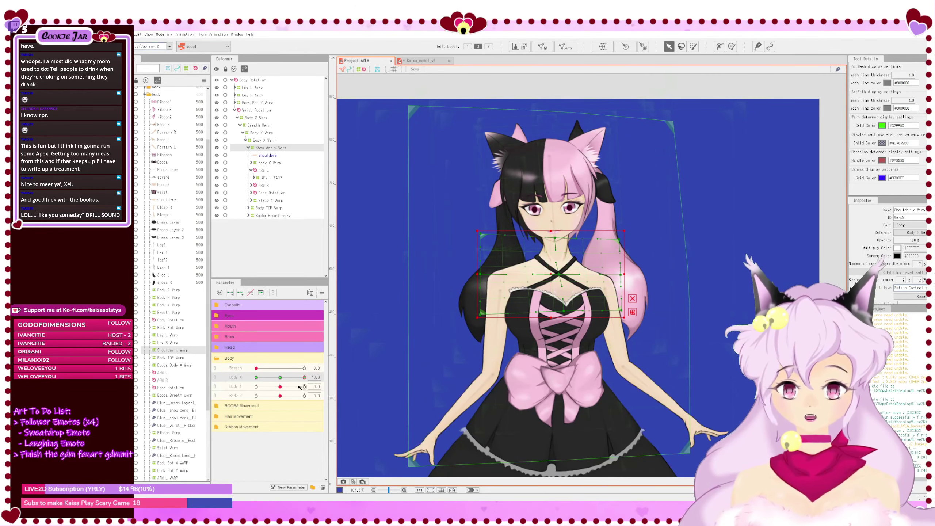
drag(305, 381, 280, 385)
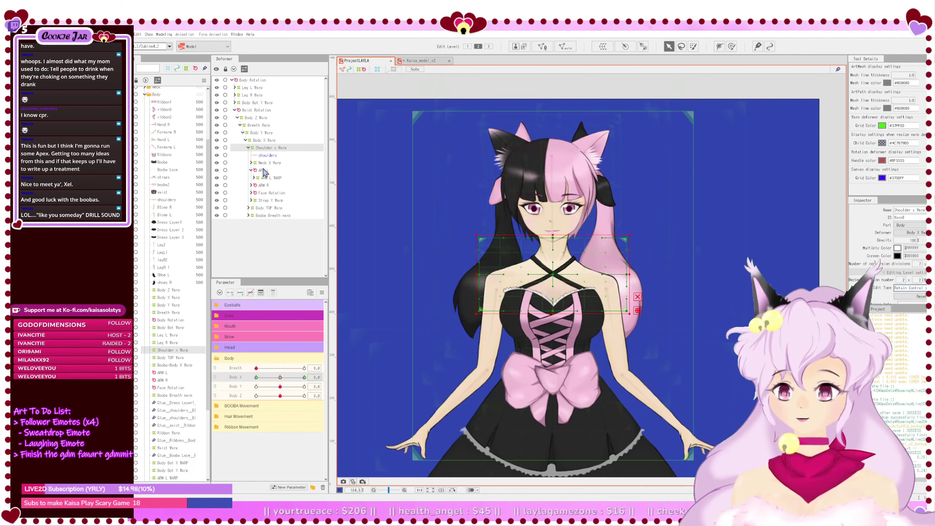
click(271, 177)
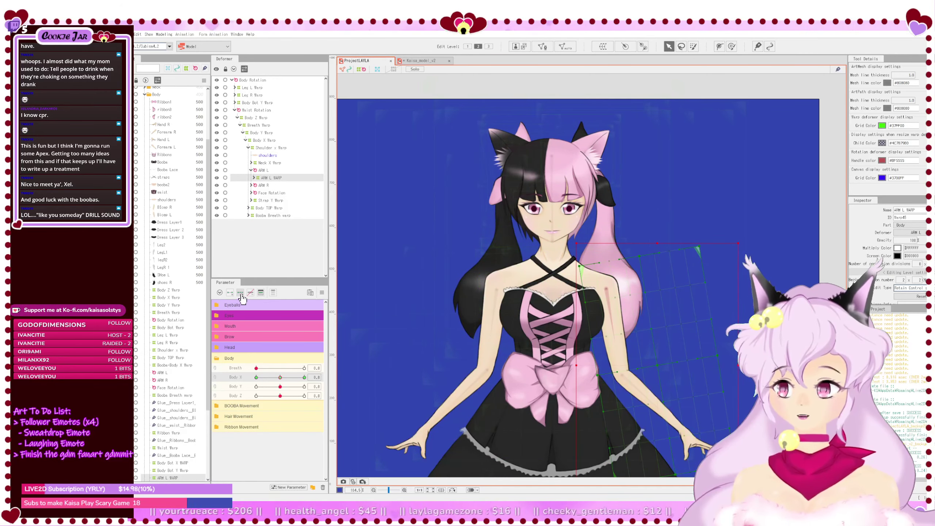
drag(280, 378, 306, 378)
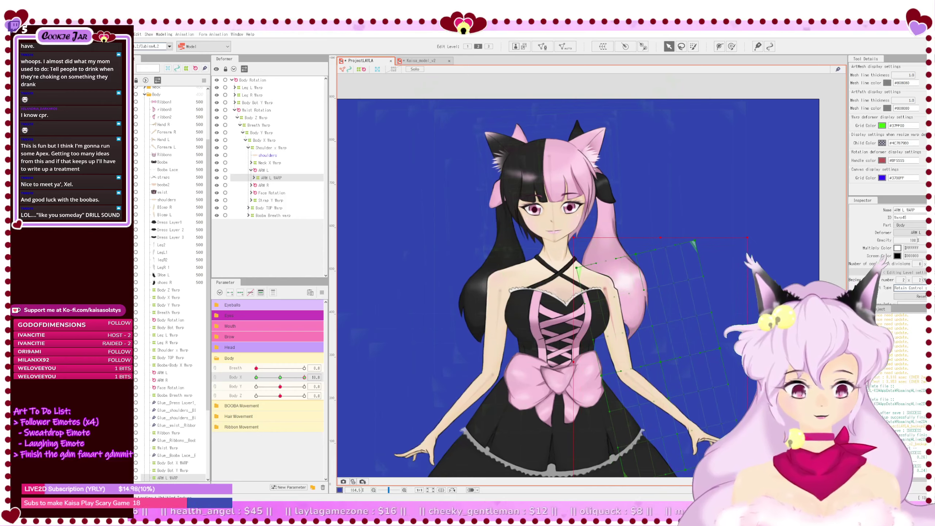
drag(535, 385, 524, 320)
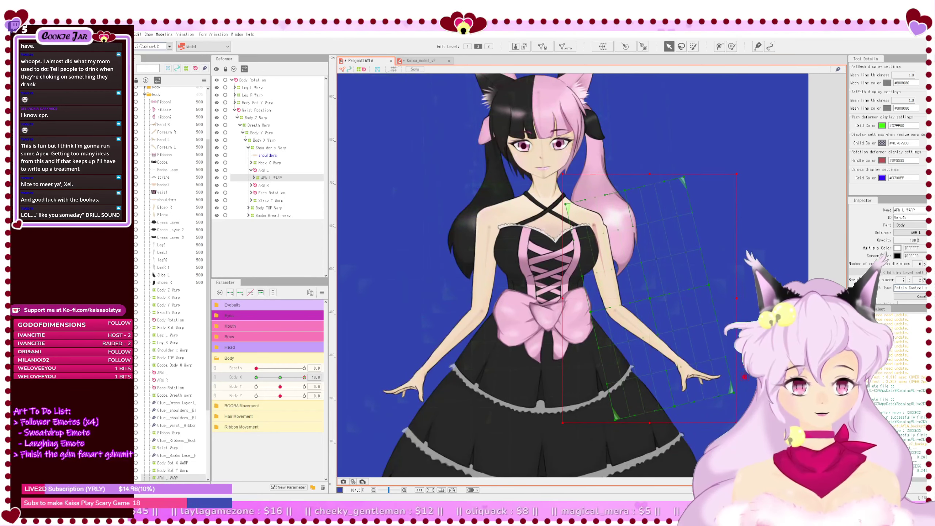
Step: Shrink ARM L WARP from its lower outer corner at the Body X maximum, then widen it slightly and nudge it left
drag(737, 423, 721, 409)
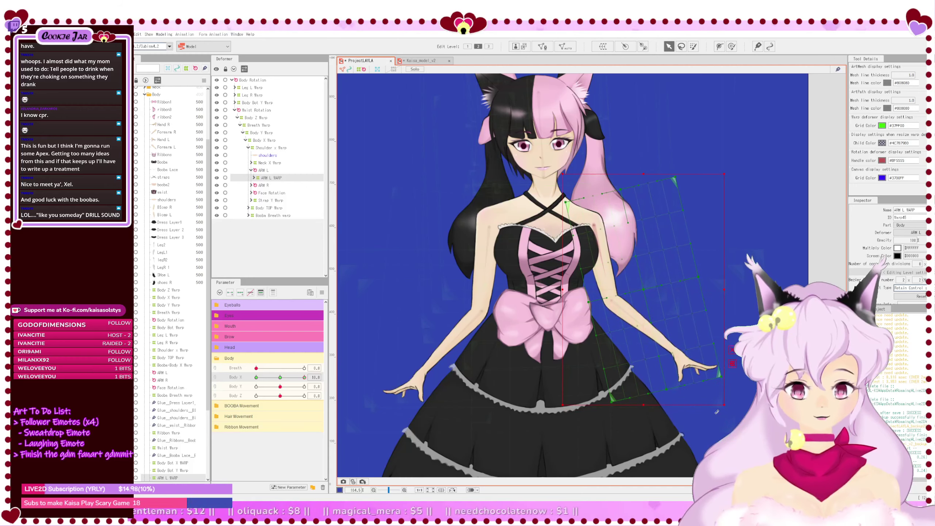
mouse_move(717, 412)
mouse_down()
mouse_move(727, 429)
mouse_move(724, 412)
mouse_up()
key(Left)
key(Left)
key(Left)
key(Left)
key(Left)
key(Left)
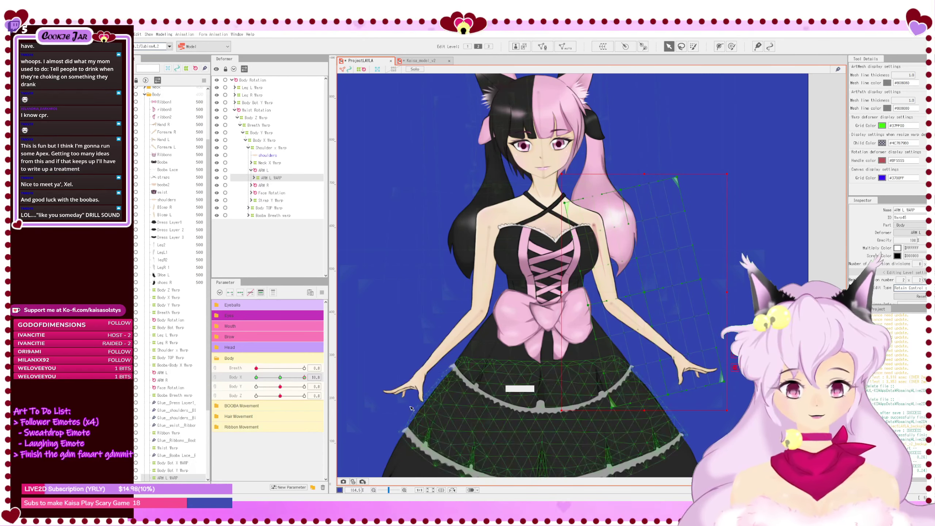
Step: At the Body X minimum, enlarge ARM L WARP slightly from its lower outer corner
drag(304, 377, 256, 377)
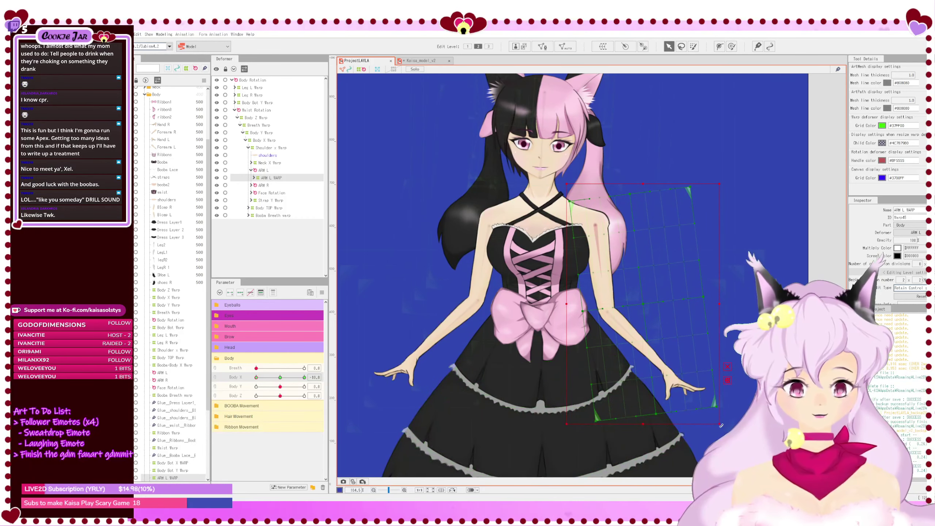
drag(719, 425, 727, 437)
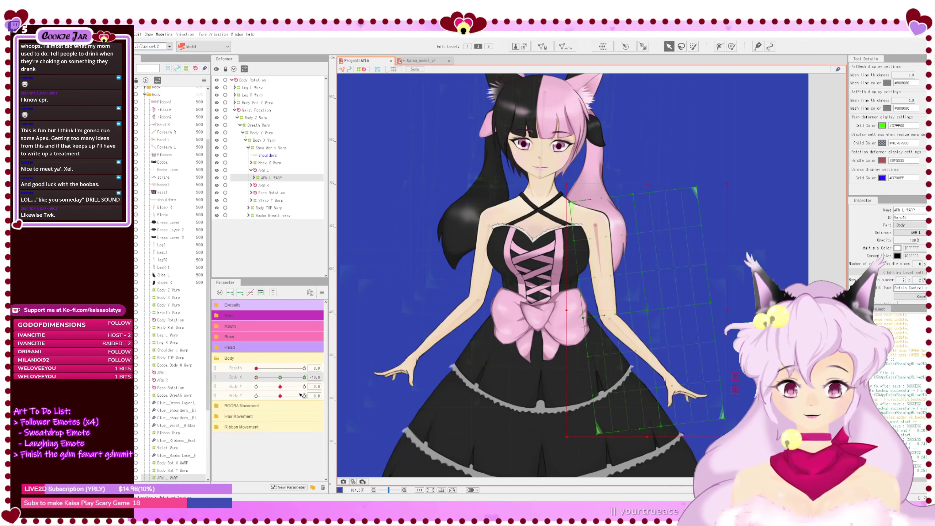
Step: Paste the form onto ARM L WARP at the Body X maximum and shrink it from its lower outer corner
drag(256, 378, 338, 387)
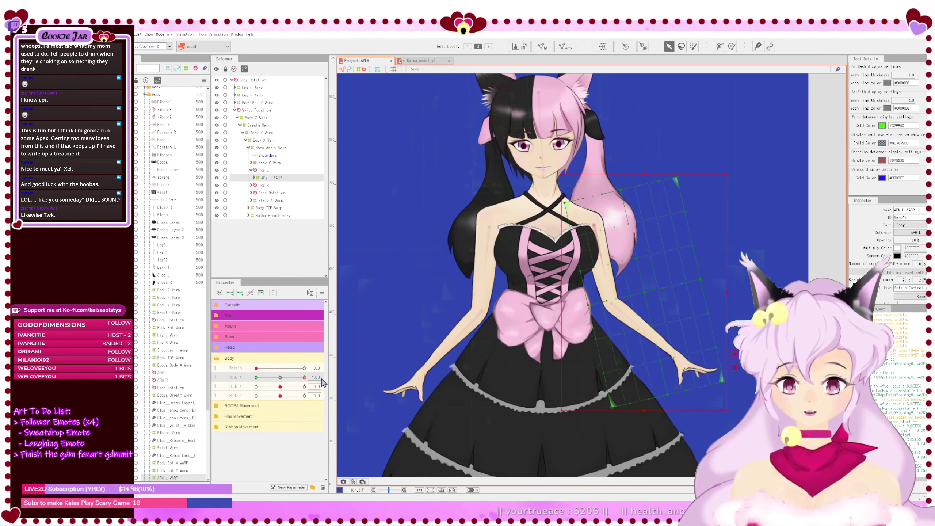
key(ctrl+v)
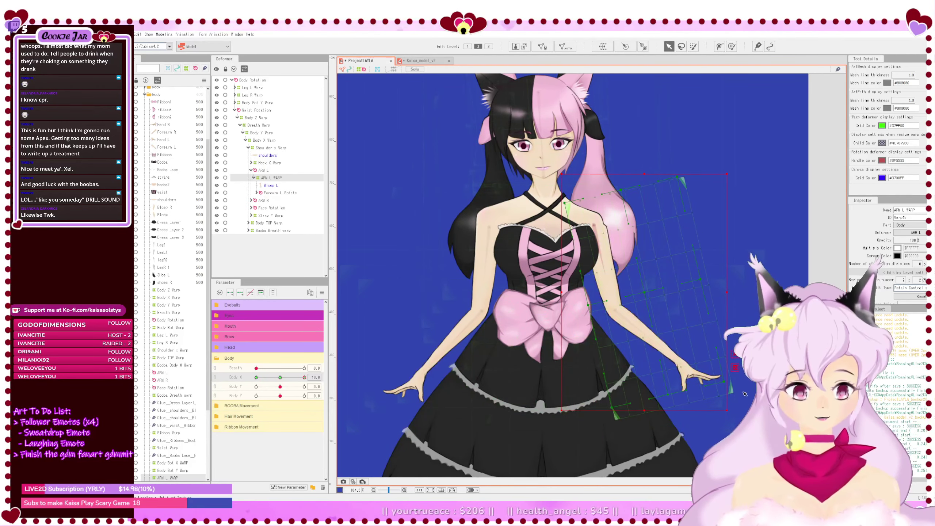
drag(727, 410, 710, 395)
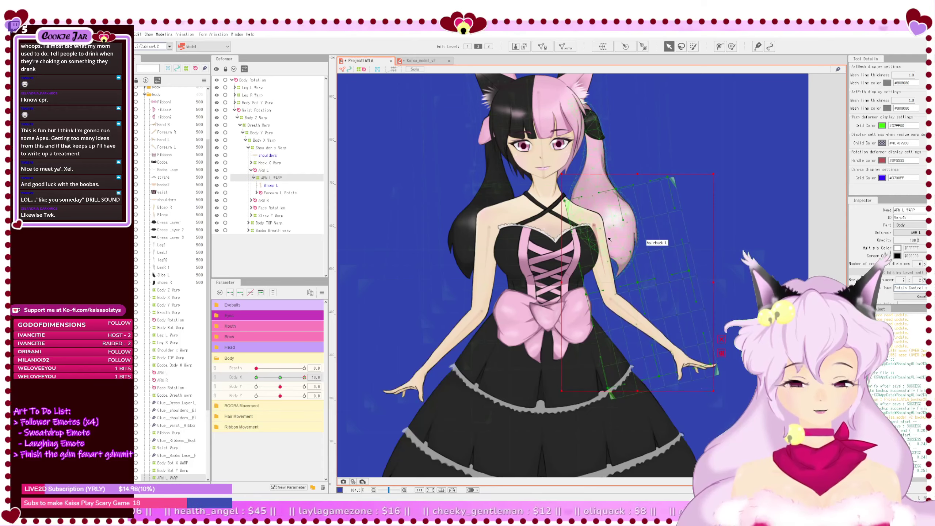
Step: Examine where the shoulders mesh meets the ARM L upper arm at the Body X maximum, then clear the selection and check the whole arm
scroll(609, 240, up, 3)
click(598, 209)
scroll(596, 221, up, 5)
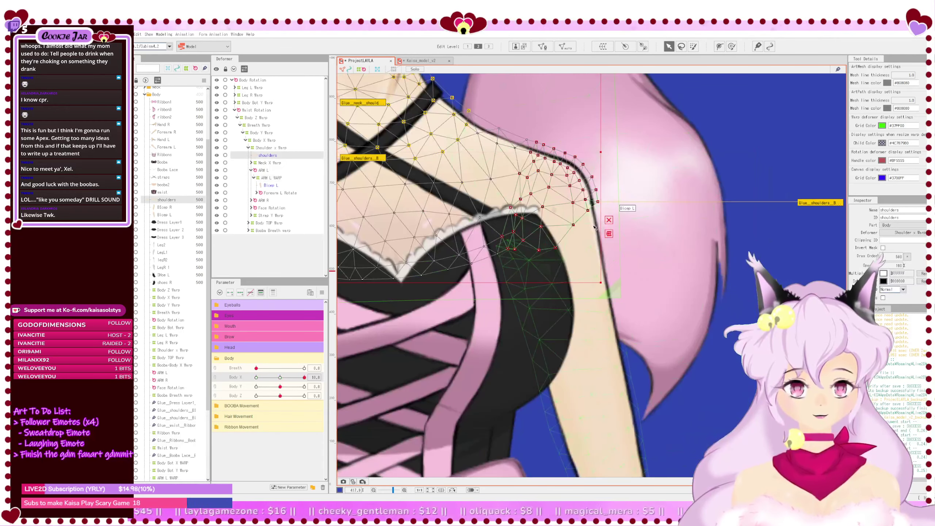
scroll(652, 282, down, 1)
click(652, 282)
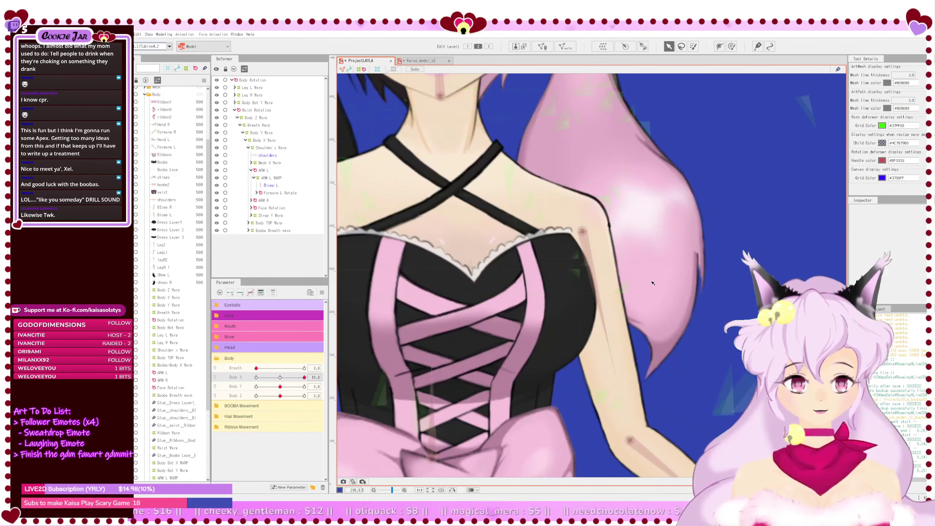
scroll(667, 312, down, 2)
drag(676, 320, 634, 255)
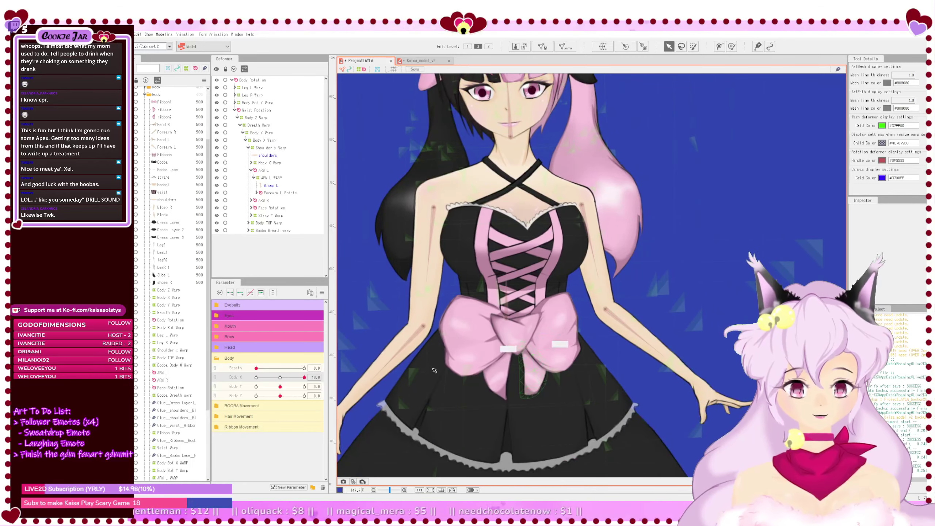
Step: At the Body X maximum, resize ARM L WARP slightly, undo the upper-corner shrink and fine-tune it from its lower outer corner
click(272, 179)
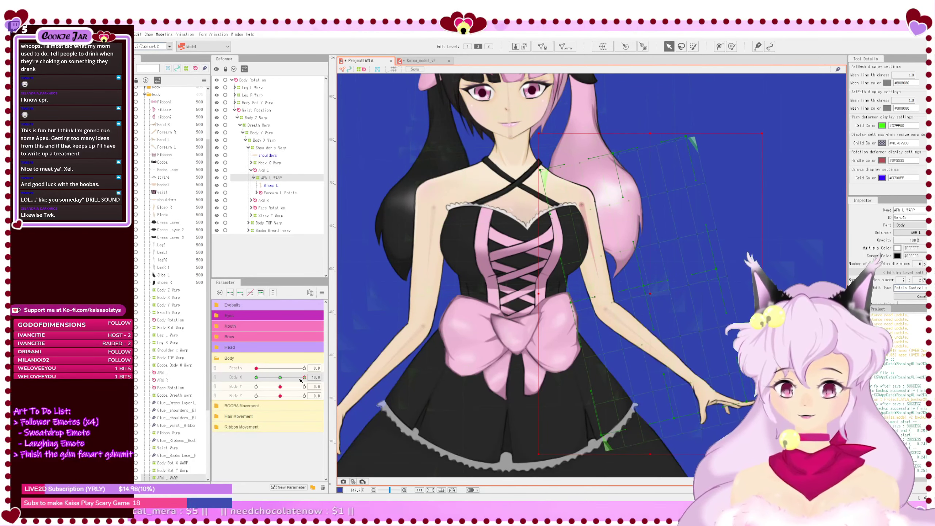
drag(336, 381, 326, 380)
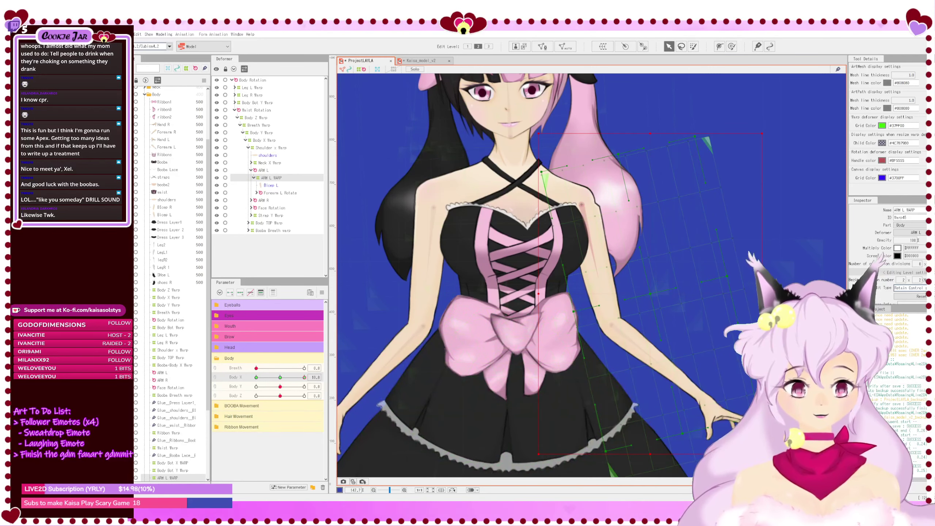
drag(764, 134, 755, 143)
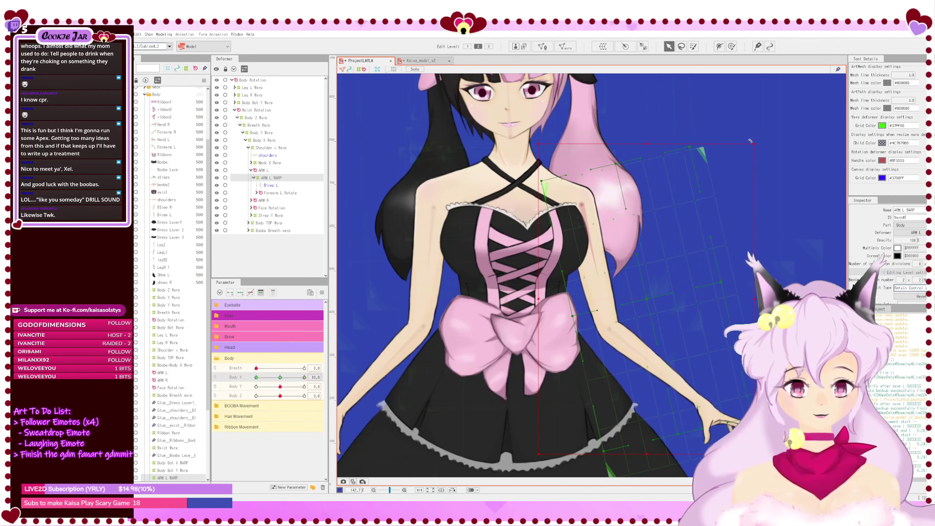
key(ctrl+z)
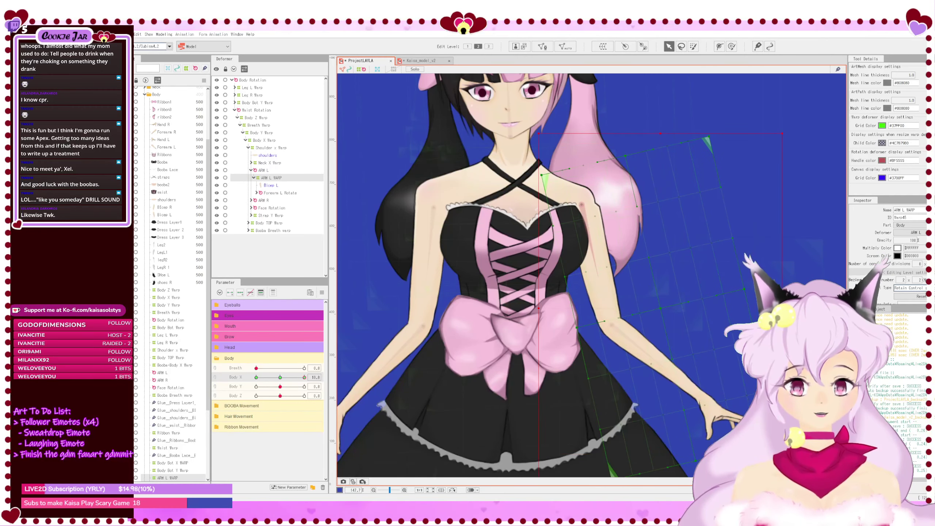
drag(608, 280, 597, 254)
drag(772, 458, 760, 441)
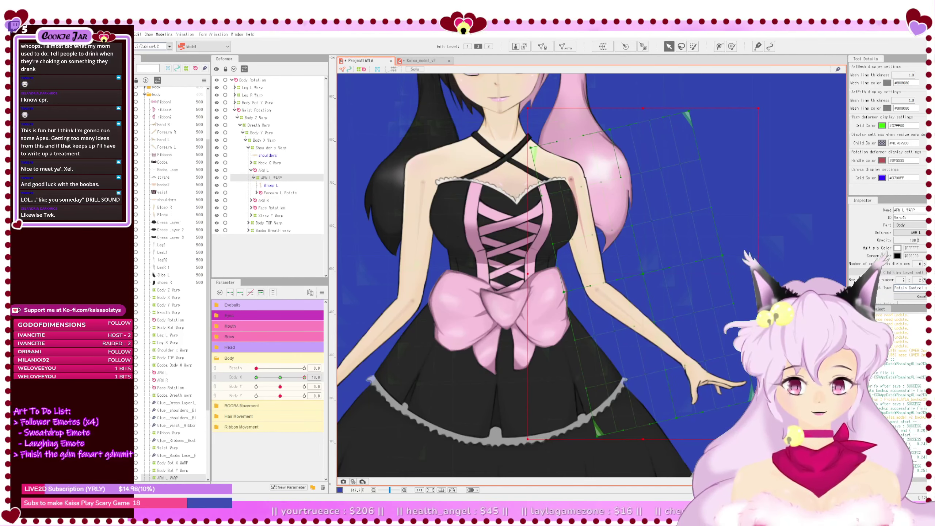
Step: Check the left bicep mesh at the shoulder joint, then shrink ARM L WARP slightly from its lower outer corner
scroll(684, 283, up, 2)
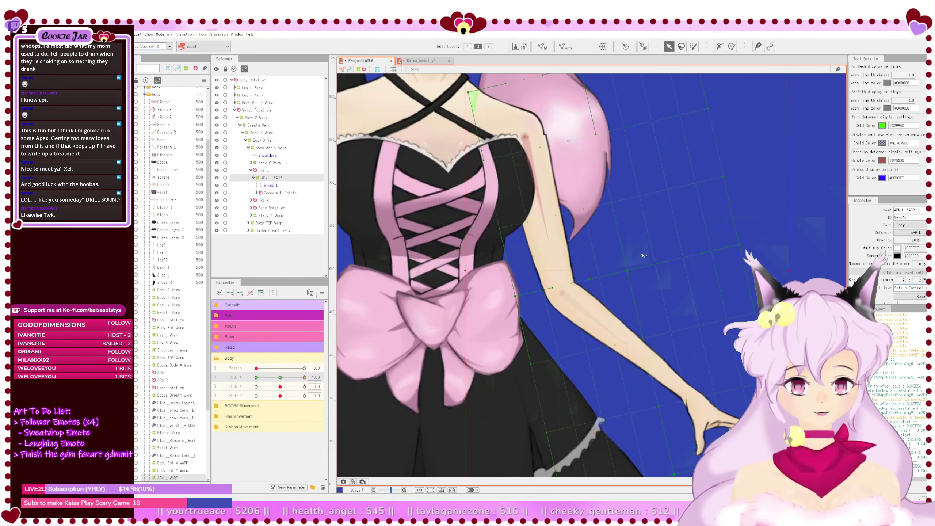
click(544, 139)
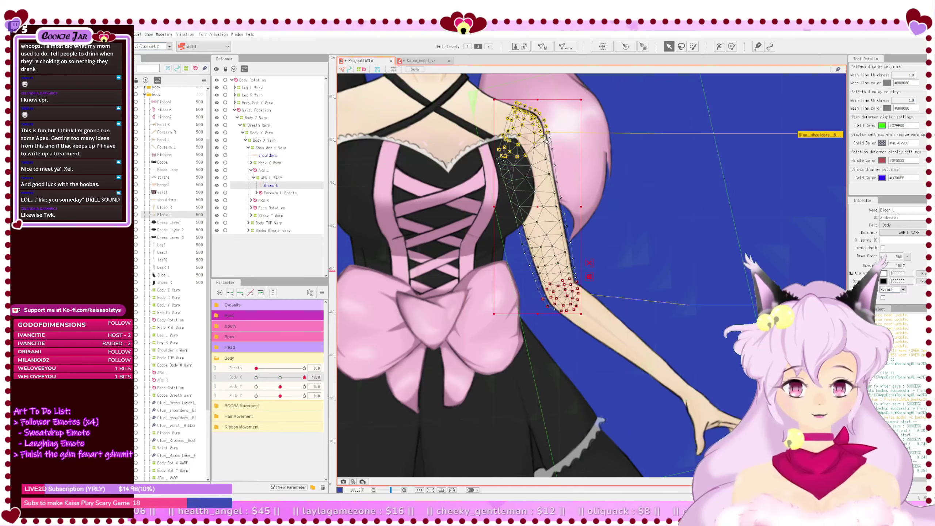
scroll(545, 142, up, 5)
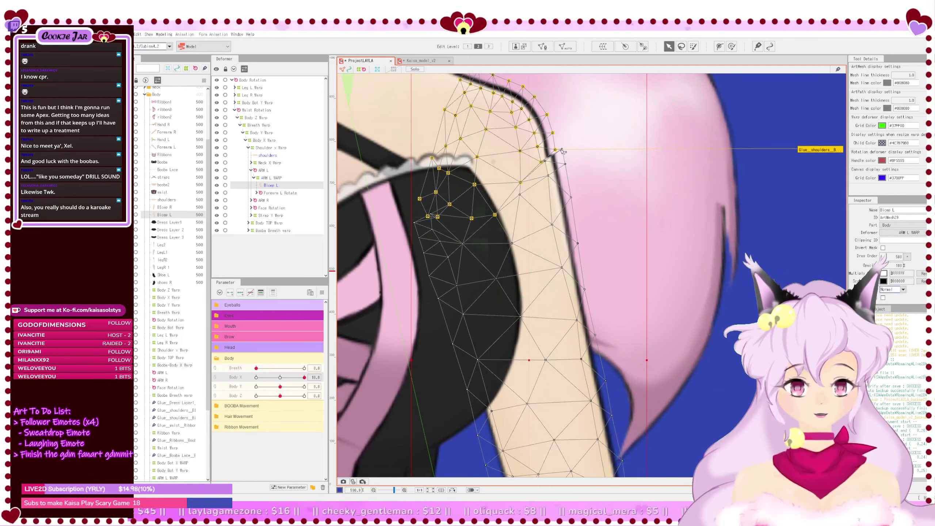
scroll(591, 276, down, 2)
drag(673, 412, 639, 297)
scroll(640, 297, down, 4)
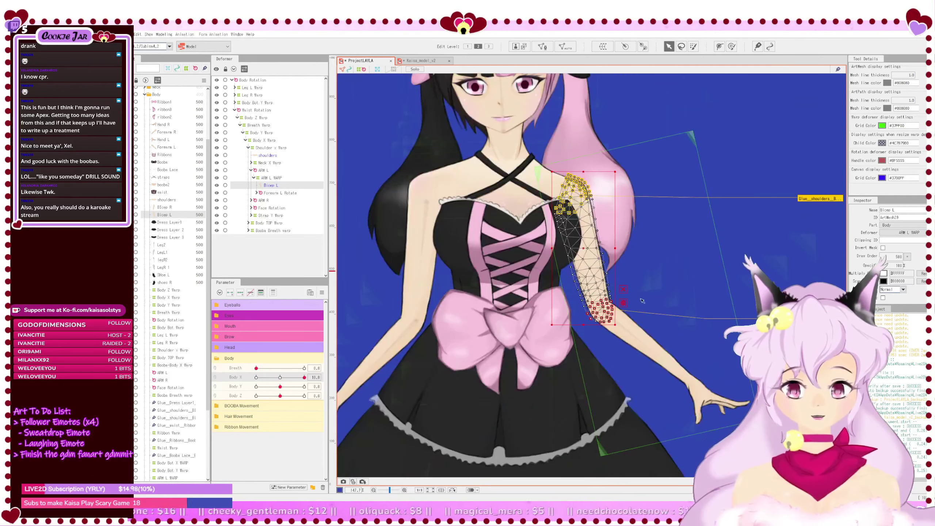
click(274, 177)
drag(762, 458, 757, 450)
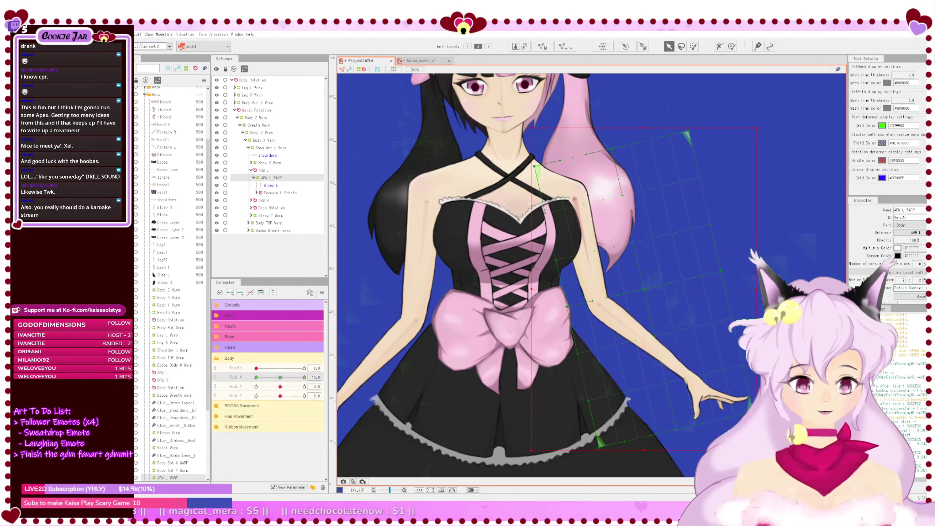
Step: Clear the selection, check the arm within the whole figure at the Body X maximum and save the model
scroll(596, 291, up, 2)
scroll(595, 291, down, 2)
click(595, 290)
scroll(595, 290, down, 4)
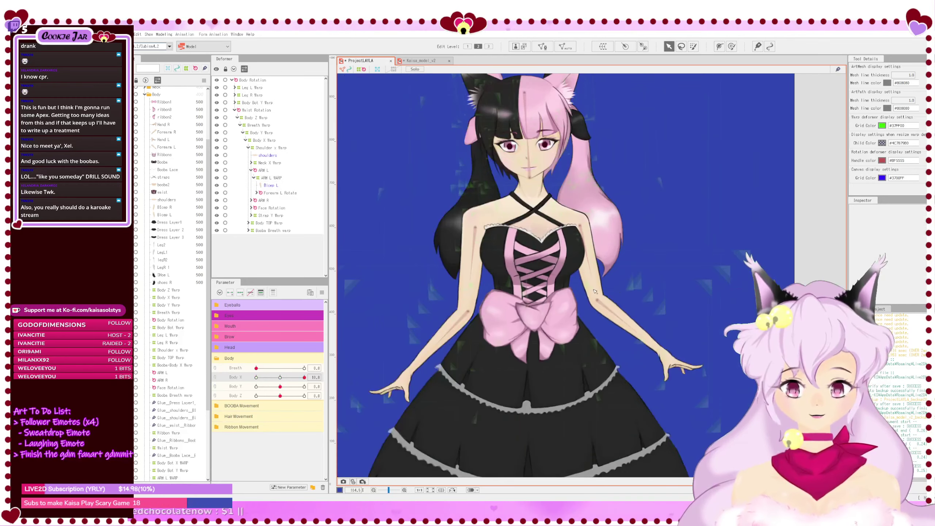
drag(622, 296, 633, 312)
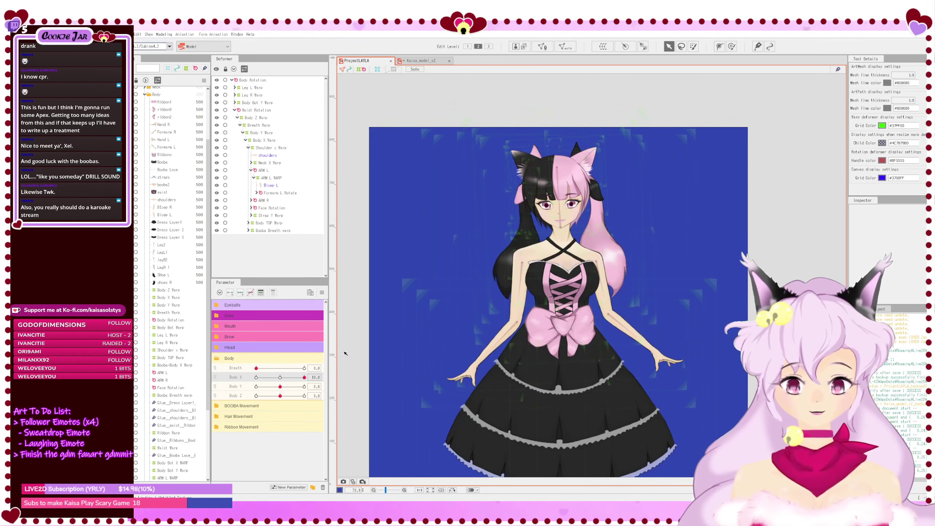
Step: Swing Body X repeatedly between its minimum and maximum to examine how the shoulders, arms and bust turn
drag(304, 377, 246, 377)
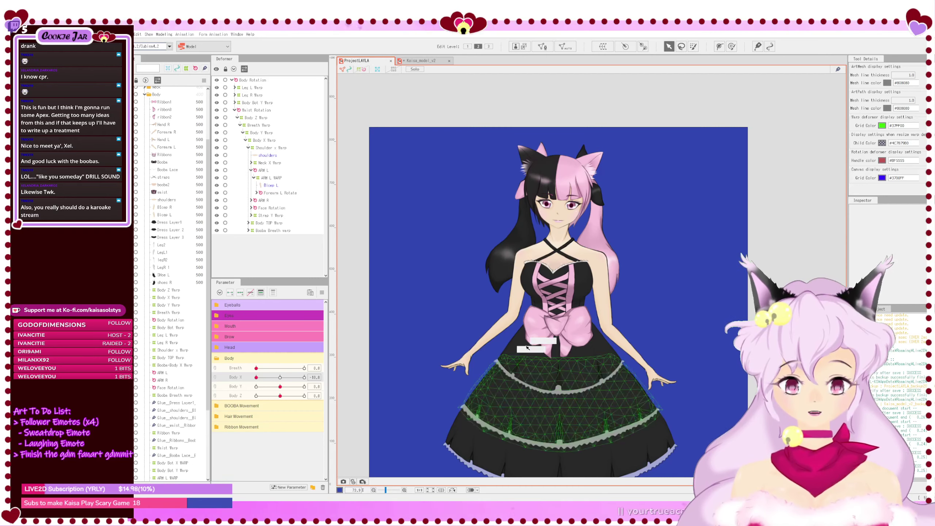
click(282, 377)
drag(285, 382, 314, 395)
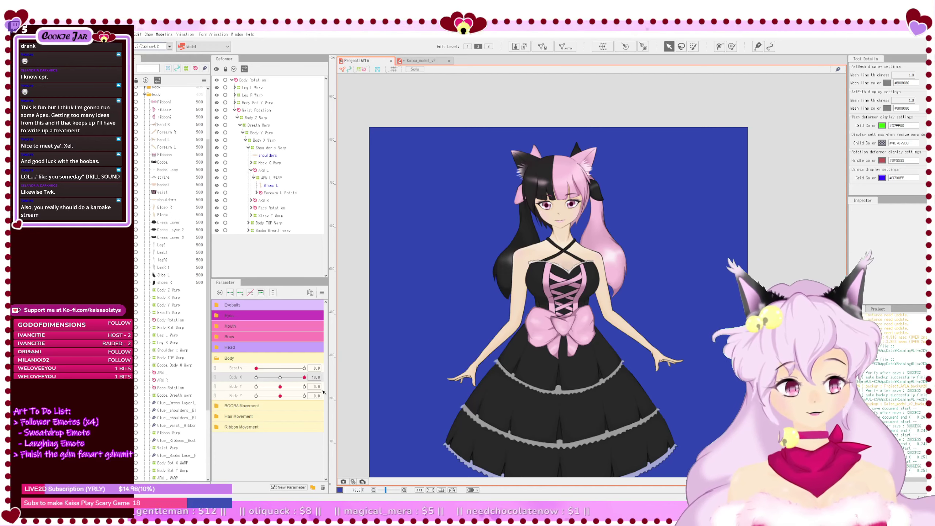
drag(324, 392, 244, 393)
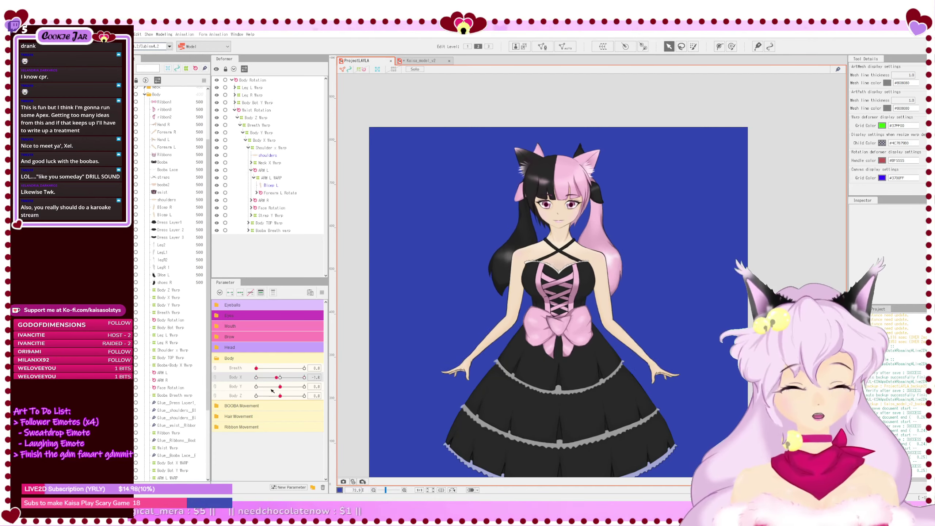
drag(256, 377, 281, 386)
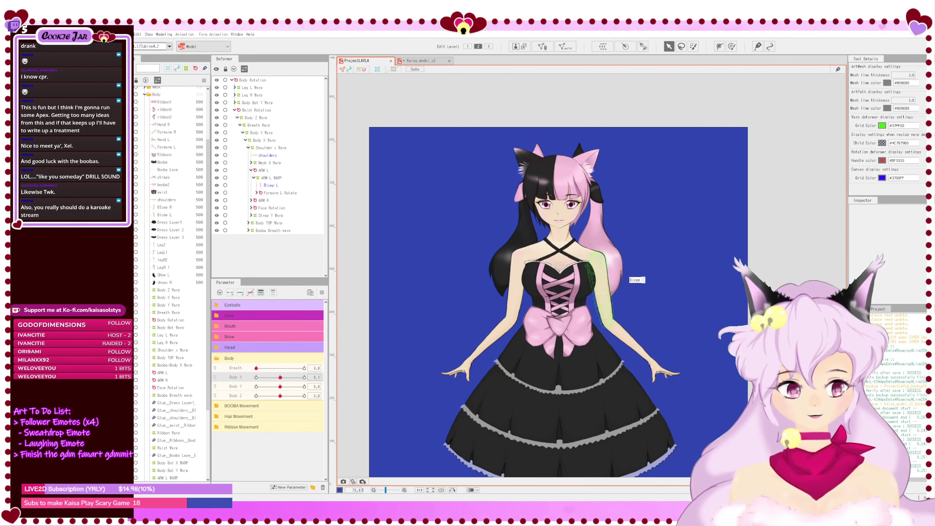
drag(280, 378, 229, 380)
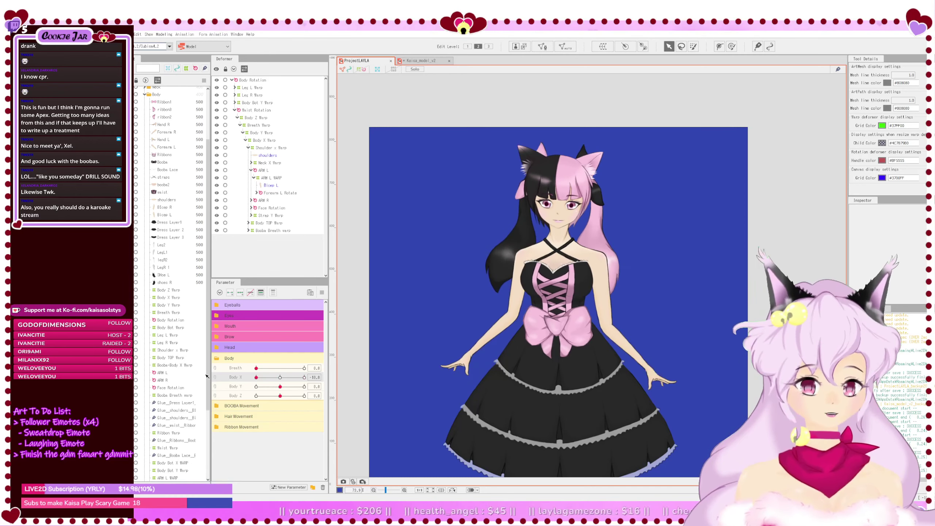
drag(237, 379, 330, 385)
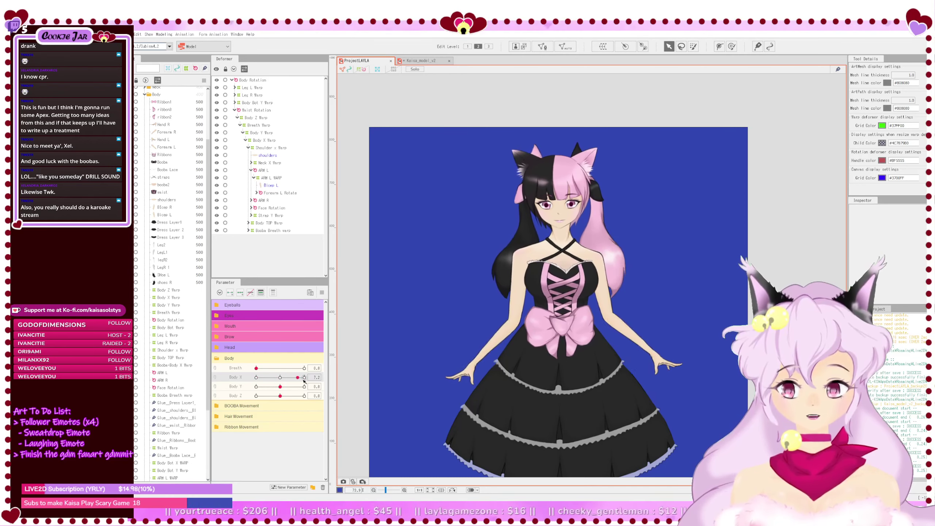
Step: At the Body X maximum, select the Booba mesh and shift a deform path point on its upper edge slightly inward
click(587, 289)
scroll(590, 291, up, 5)
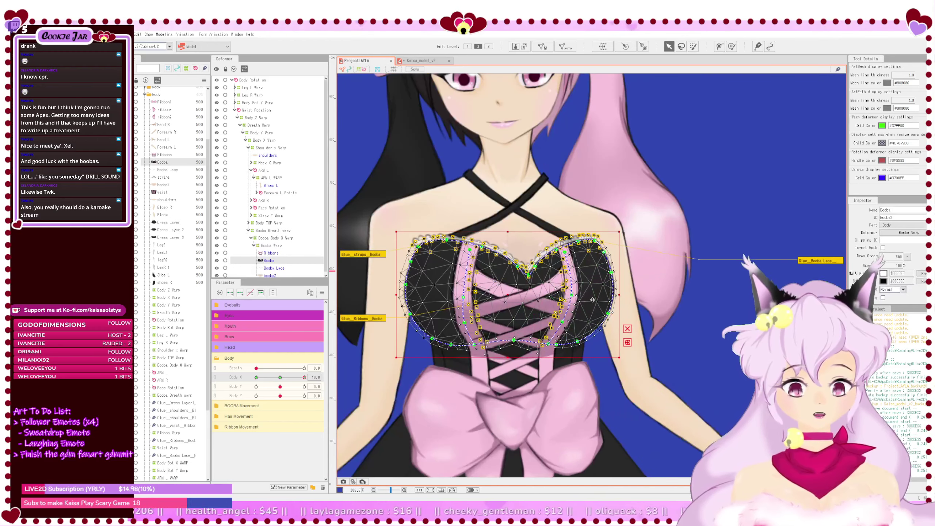
drag(661, 236, 676, 234)
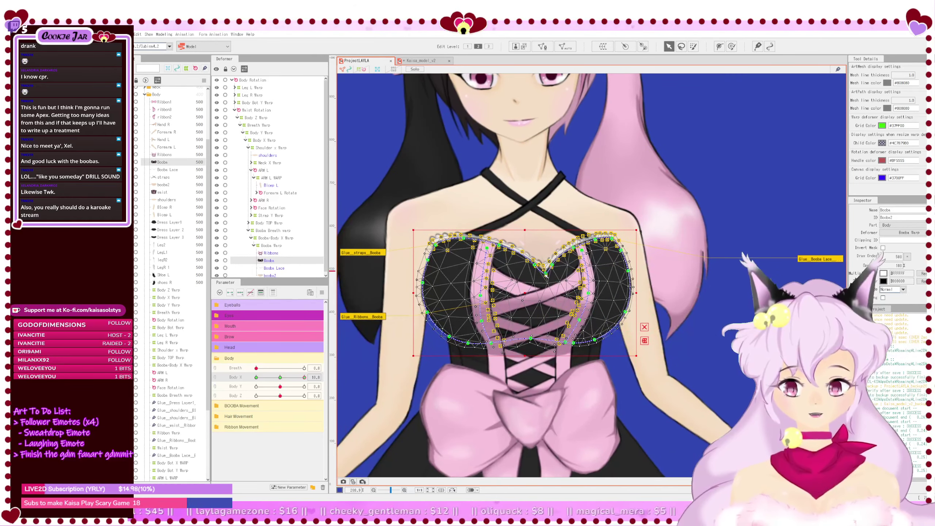
drag(612, 238, 594, 239)
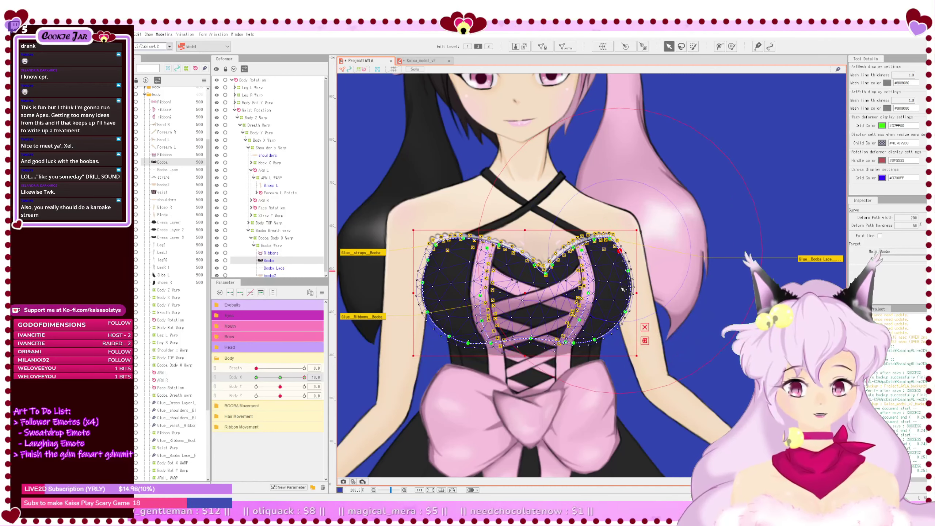
Step: Try to reshape the Booba mesh by moving deform path points along its lower edge and the bodice strap
drag(531, 338, 536, 339)
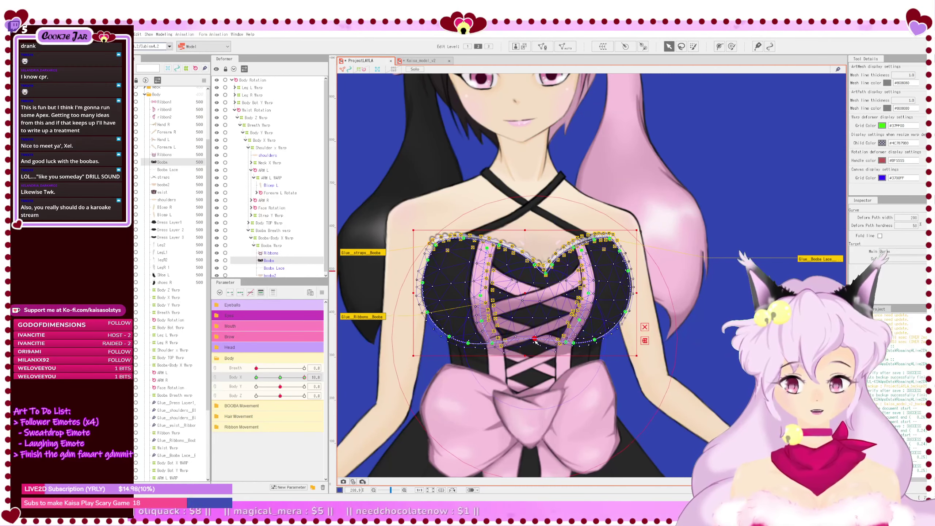
click(575, 344)
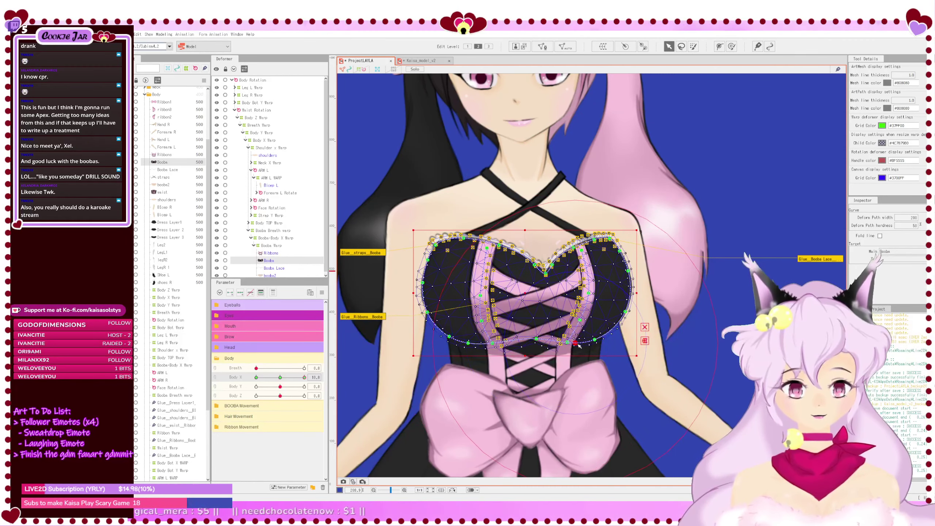
click(493, 343)
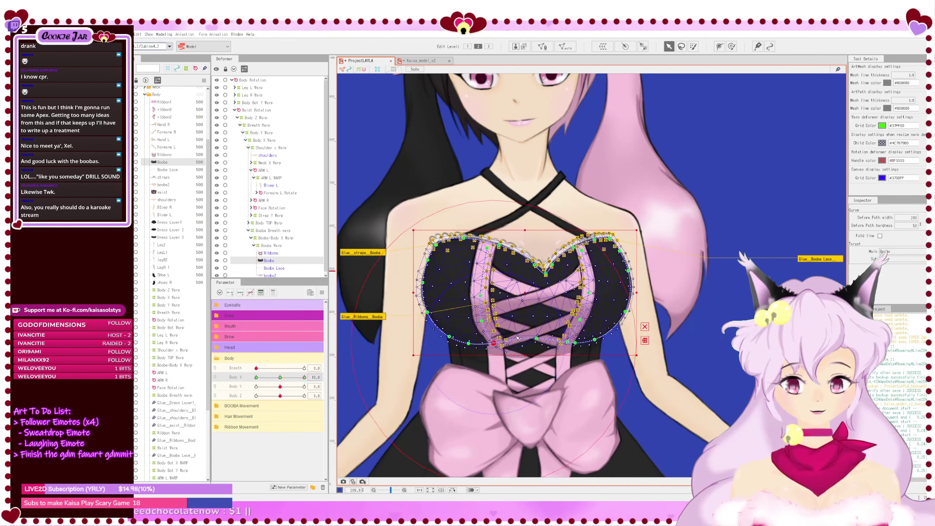
click(482, 321)
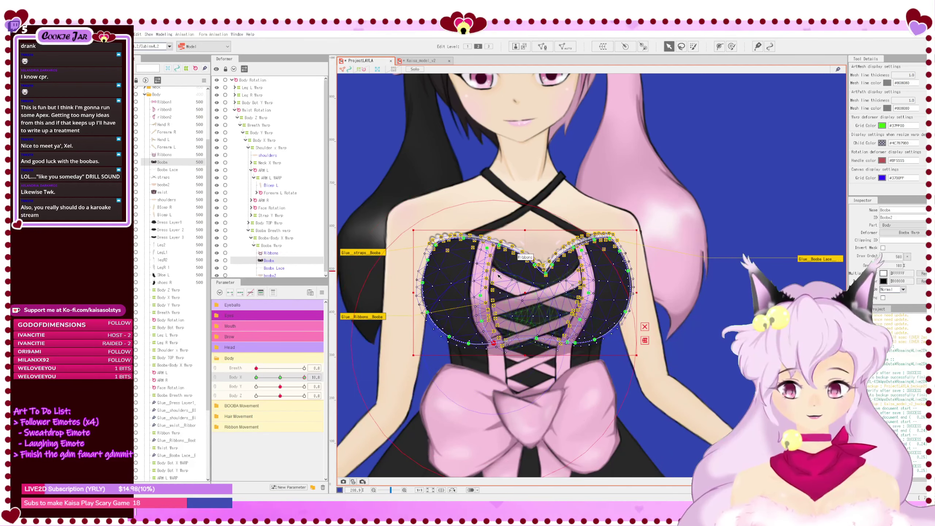
scroll(478, 300, up, 3)
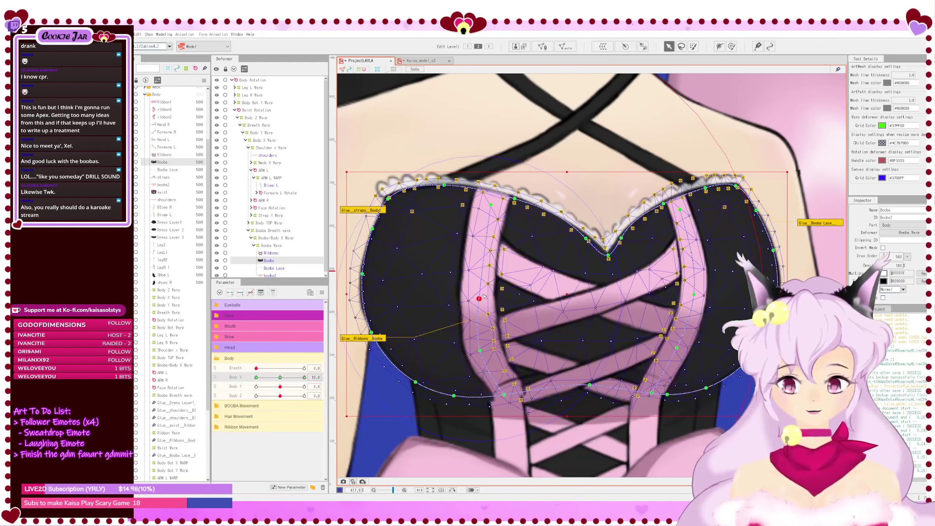
click(491, 205)
drag(493, 210, 496, 210)
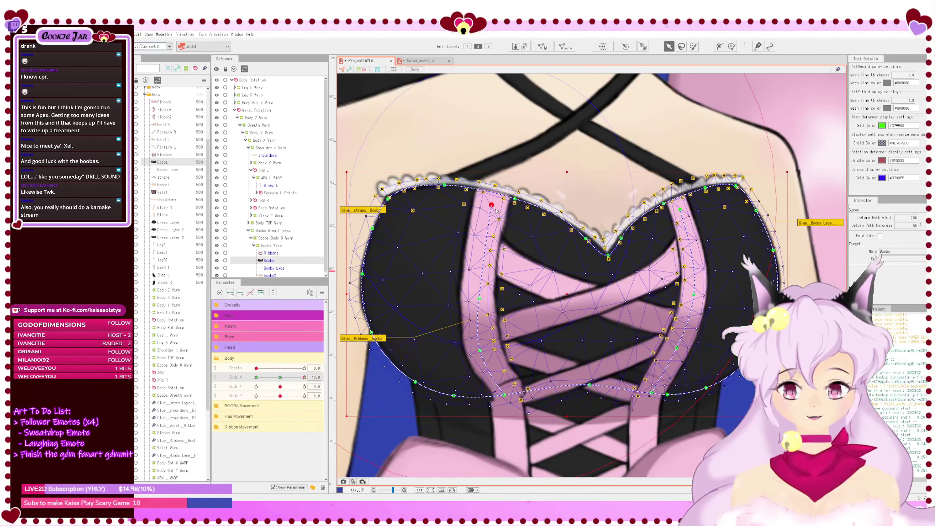
click(501, 395)
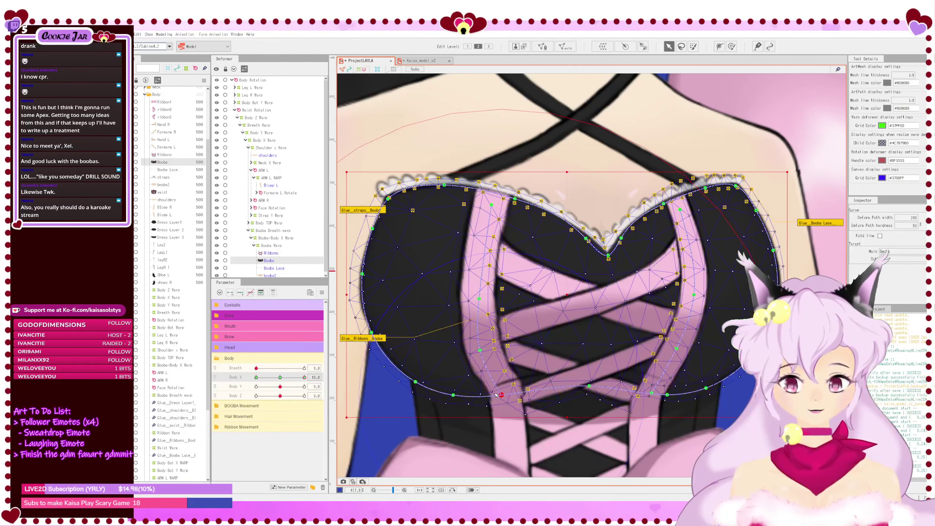
key(ctrl+z)
drag(504, 395, 502, 394)
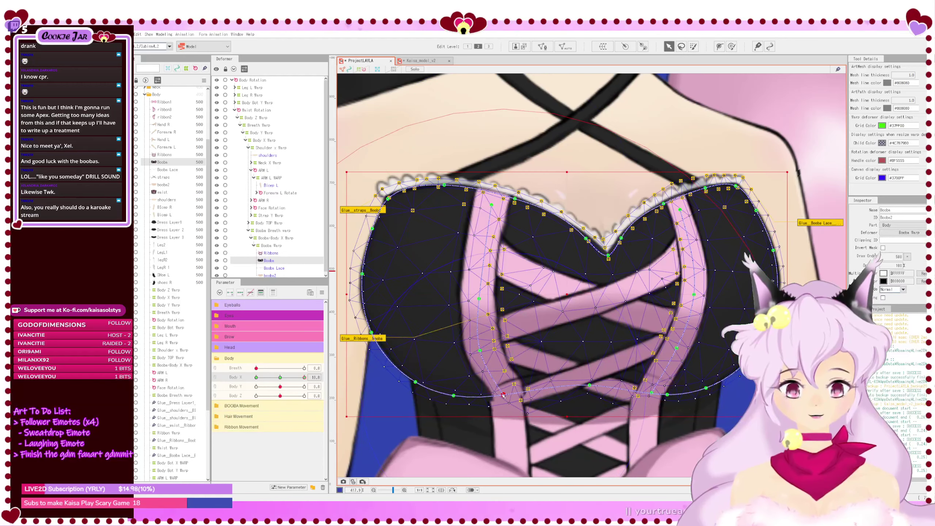
Step: Undo the recent deform path adjustments along the Booba mesh's lower edge and strap
key(ctrl+z)
key(ctrl+z)
key(ctrl+z)
key(ctrl+z)
key(ctrl+z)
key(ctrl+z)
key(ctrl+z)
key(ctrl+z)
key(ctrl+z)
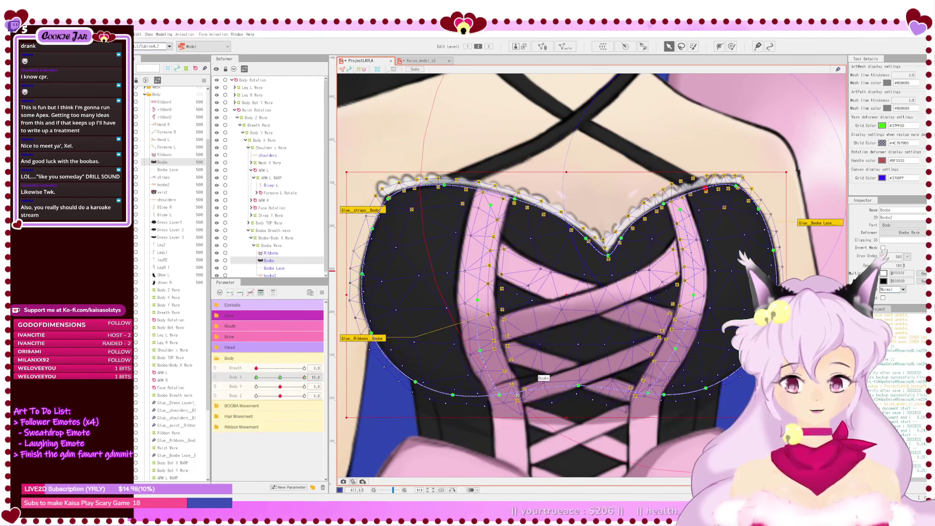
Step: Try nudging the middle deform path points on the Booba mesh's strap toward the lacing
click(479, 299)
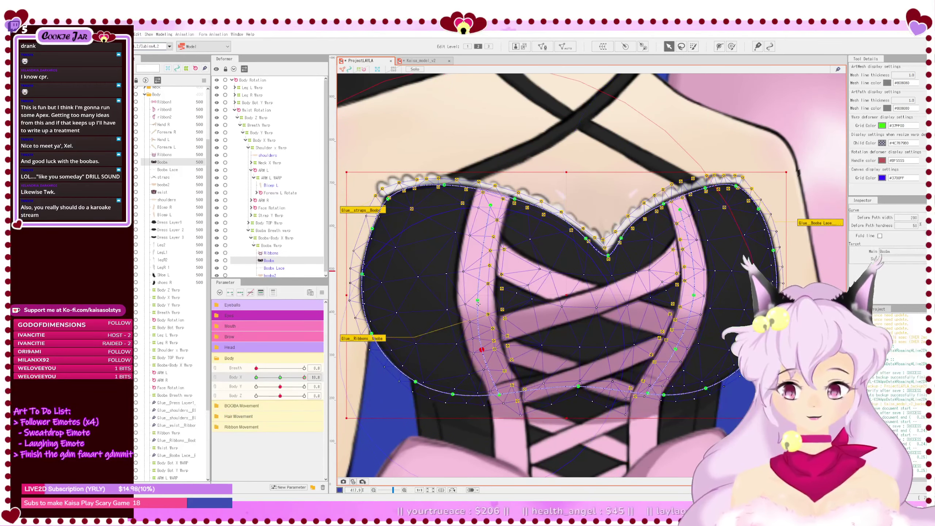
drag(485, 299, 488, 298)
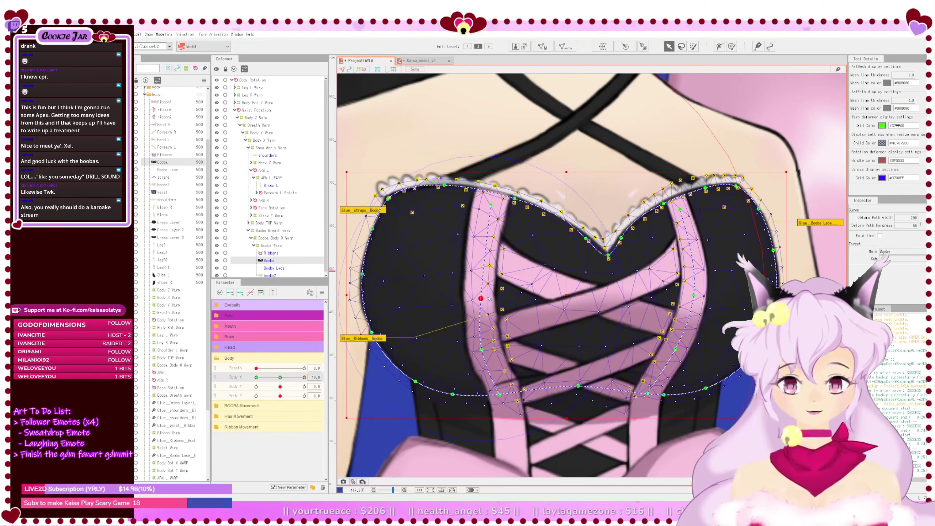
click(529, 295)
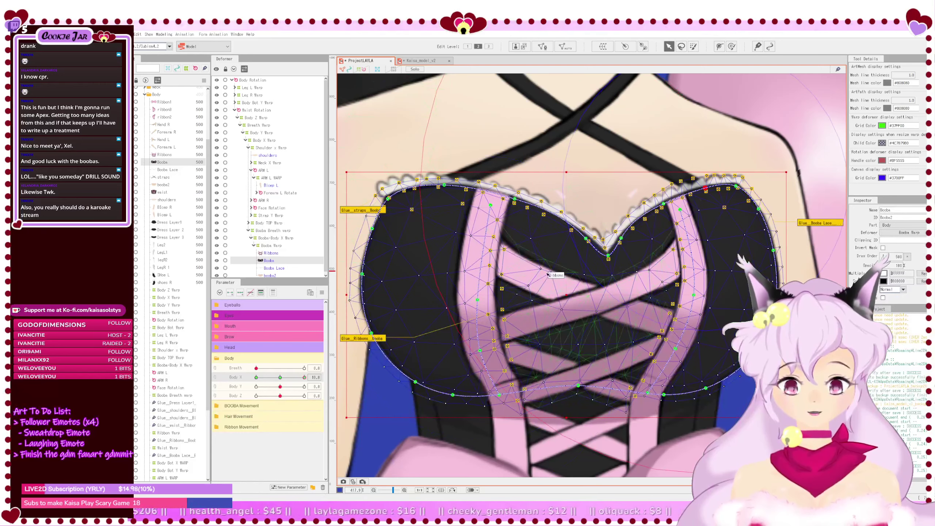
Step: Return Body X to 0 and open the Booba mesh for mesh editing
key(p)
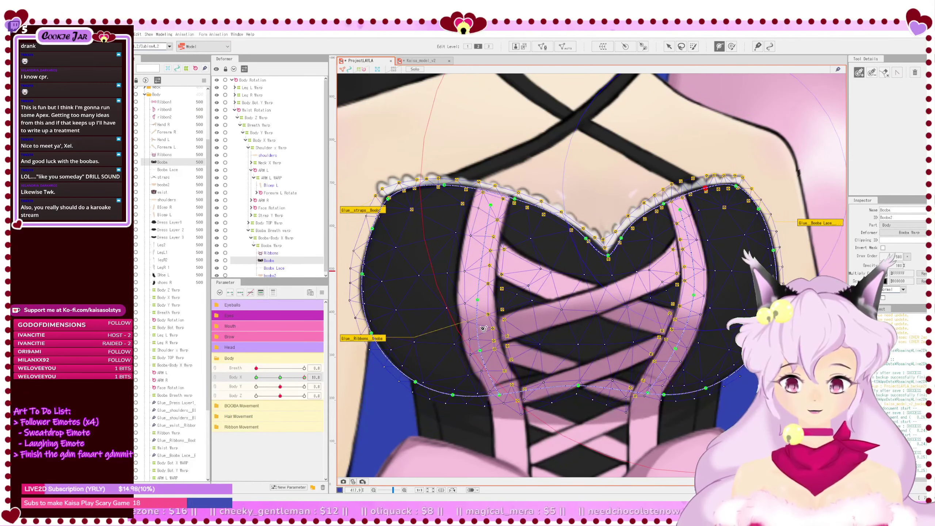
scroll(484, 328, up, 2)
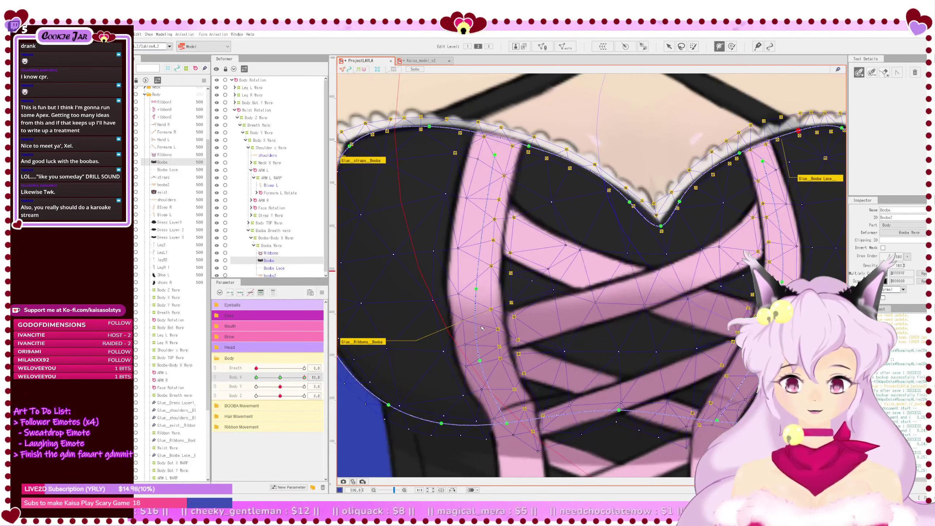
click(280, 377)
drag(555, 313, 595, 314)
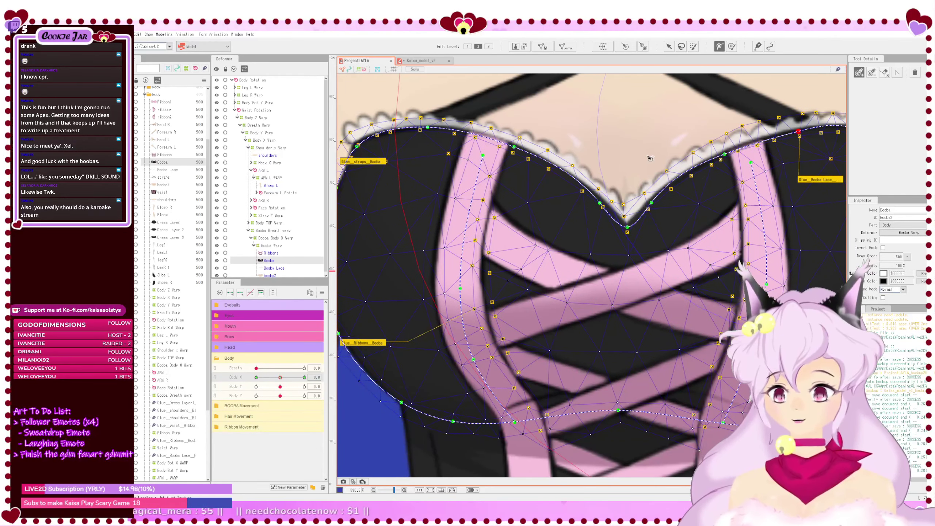
click(542, 46)
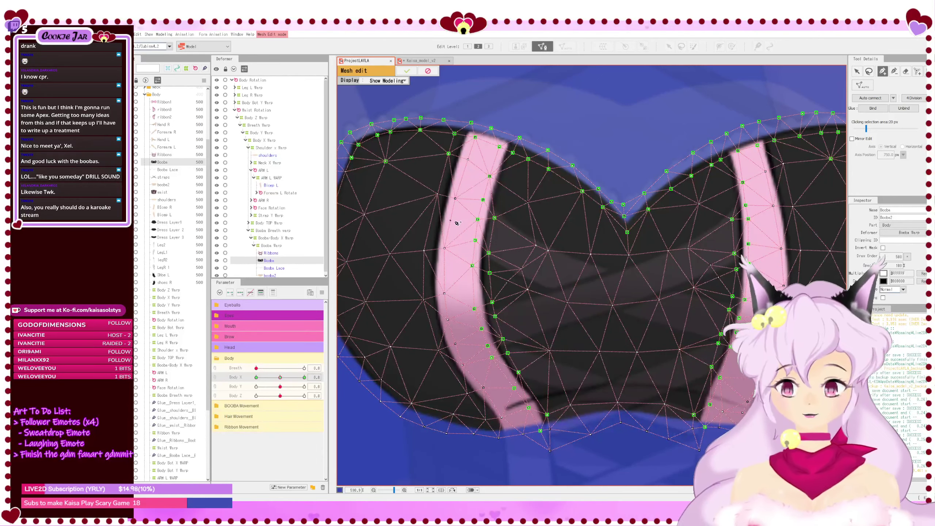
Step: Rework the Booba mesh's vertices along both pink straps, removing and adding points around the right-hand strap's upper part
click(456, 221)
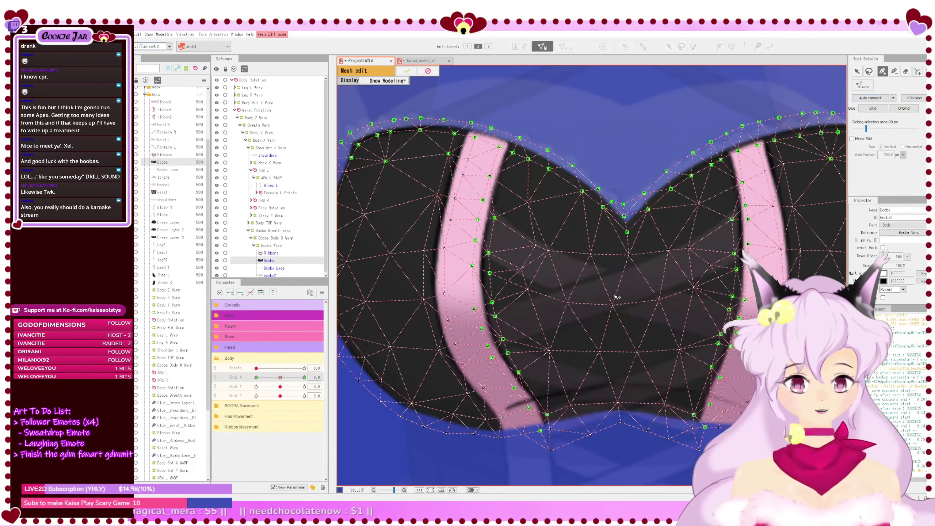
drag(687, 299, 598, 291)
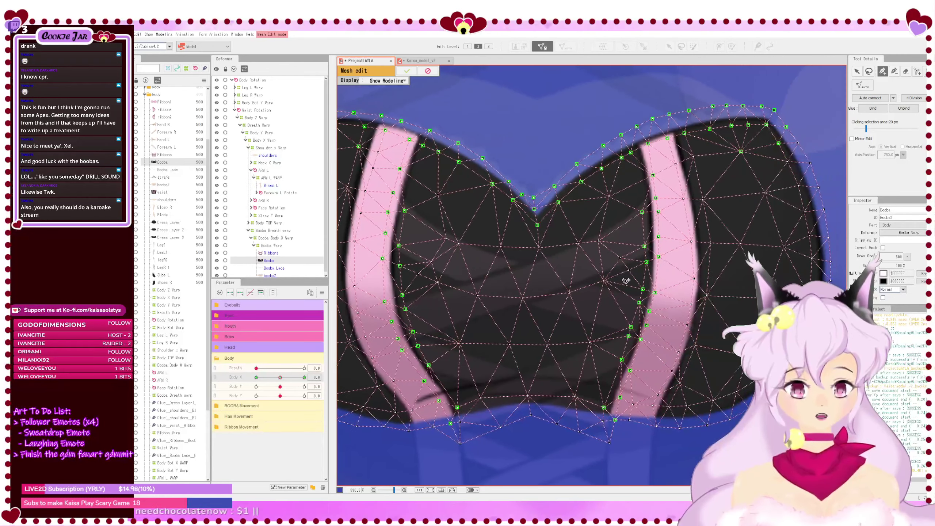
click(894, 72)
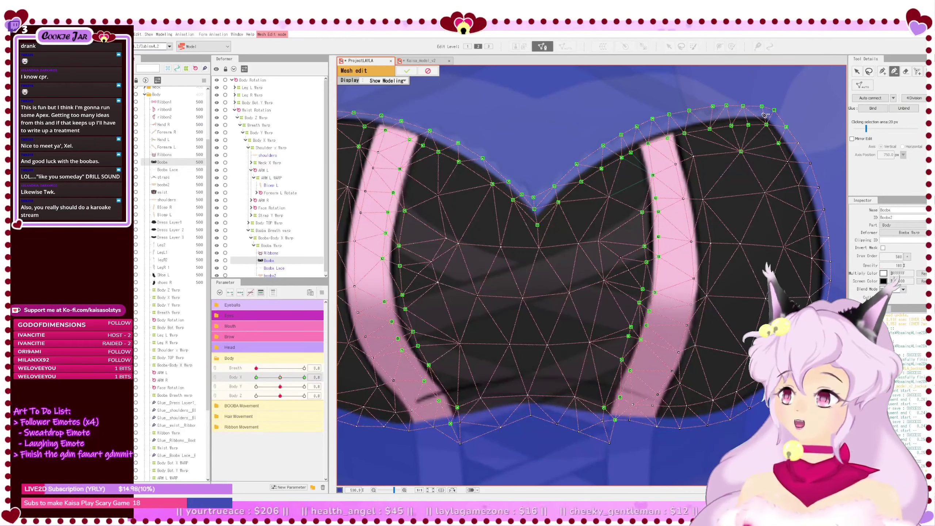
click(883, 72)
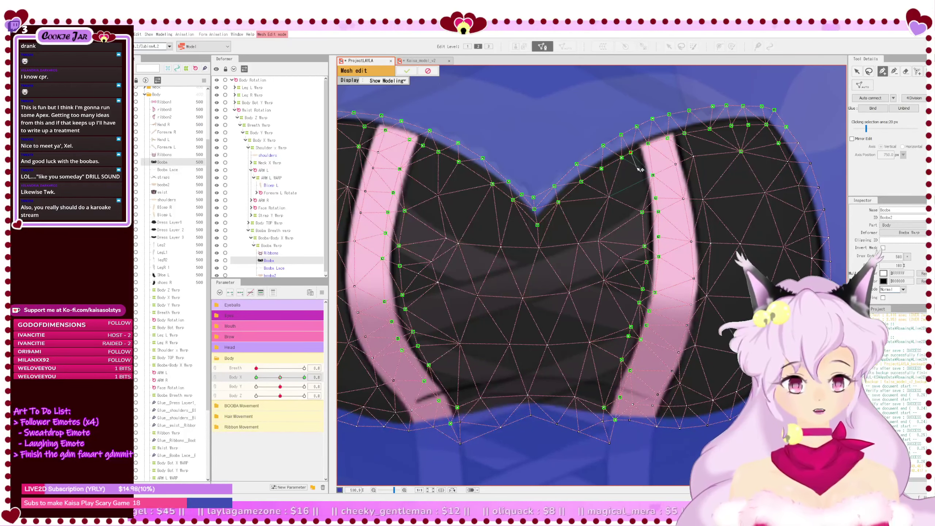
click(637, 167)
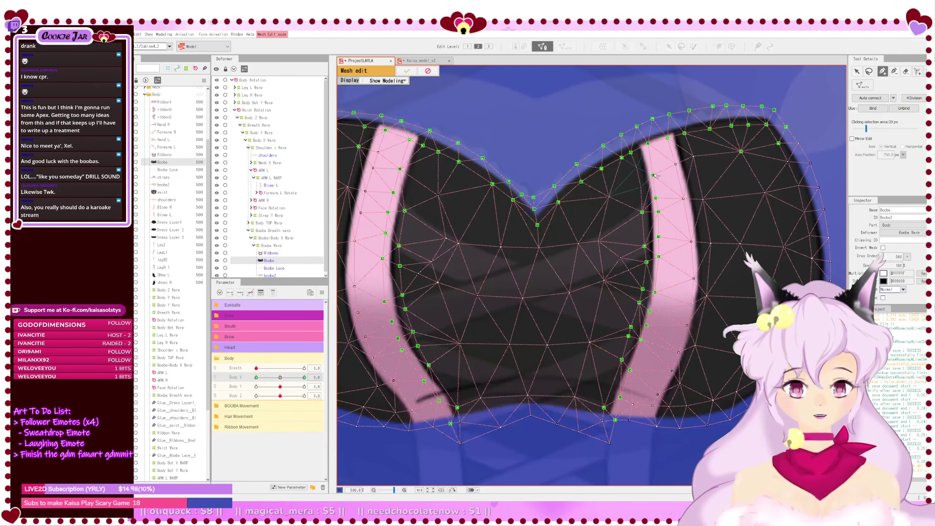
click(895, 72)
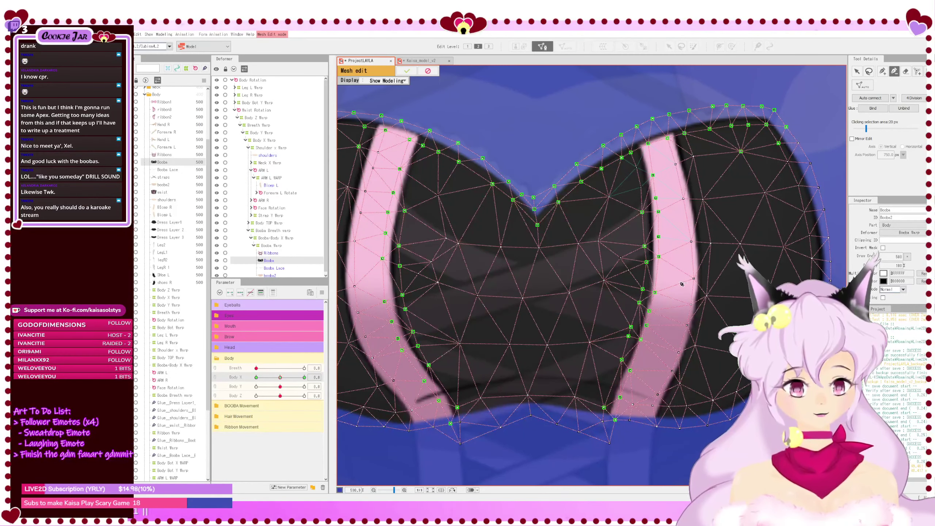
click(884, 73)
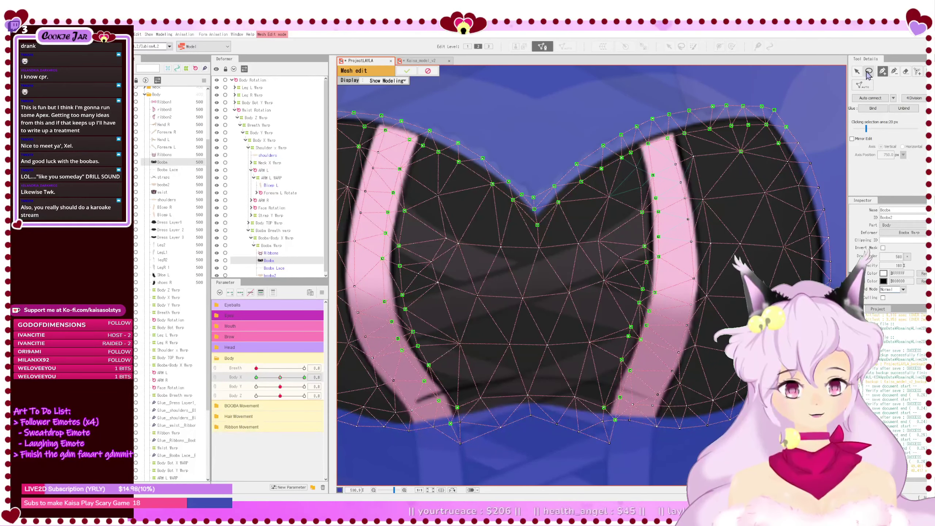
Step: Rearrange the vertices on the black cup beside the right-hand strap's outer edge, and auto-connect the mesh
click(895, 73)
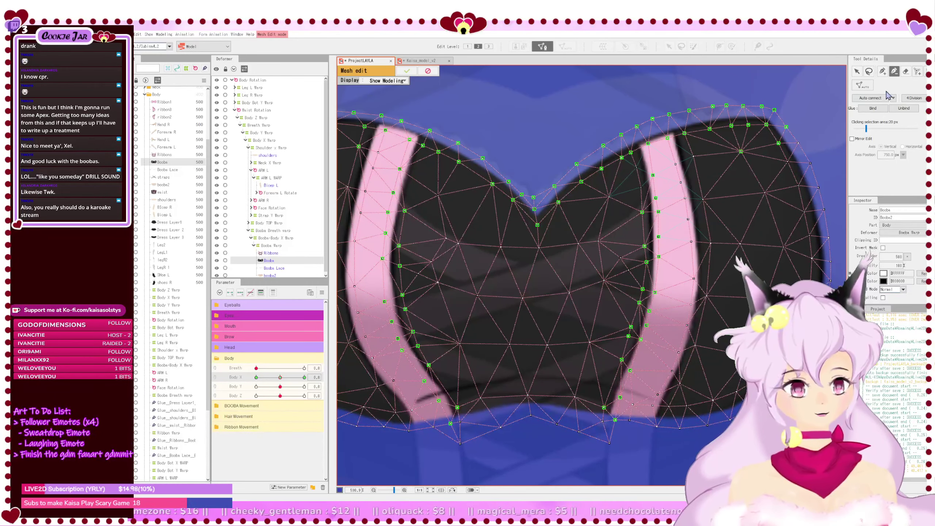
click(882, 71)
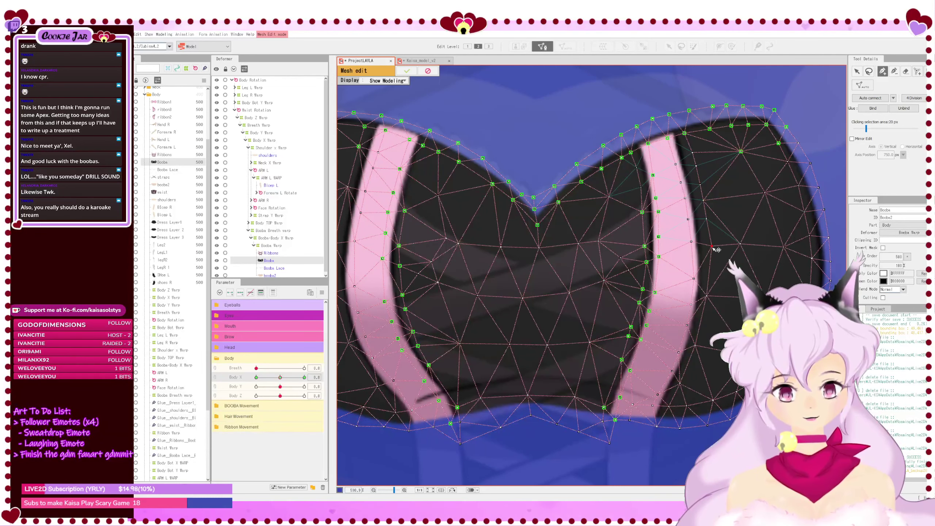
click(894, 73)
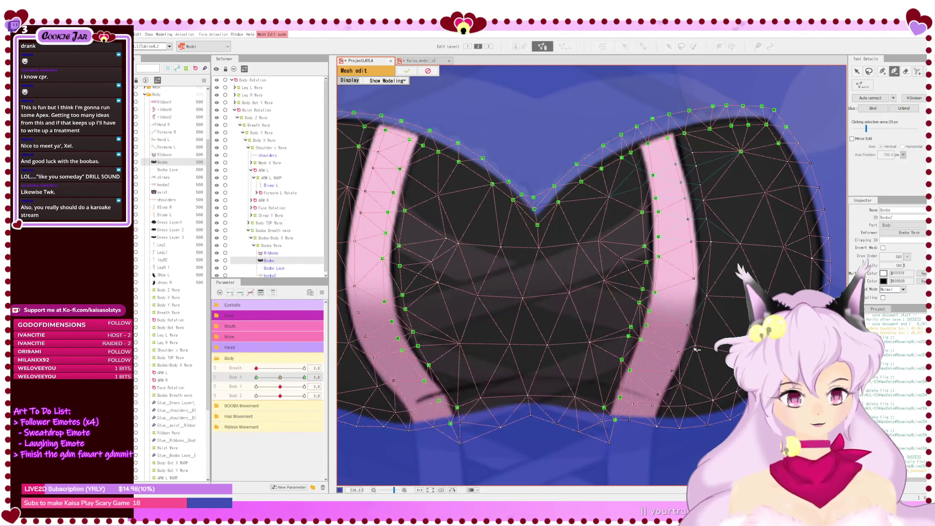
click(884, 73)
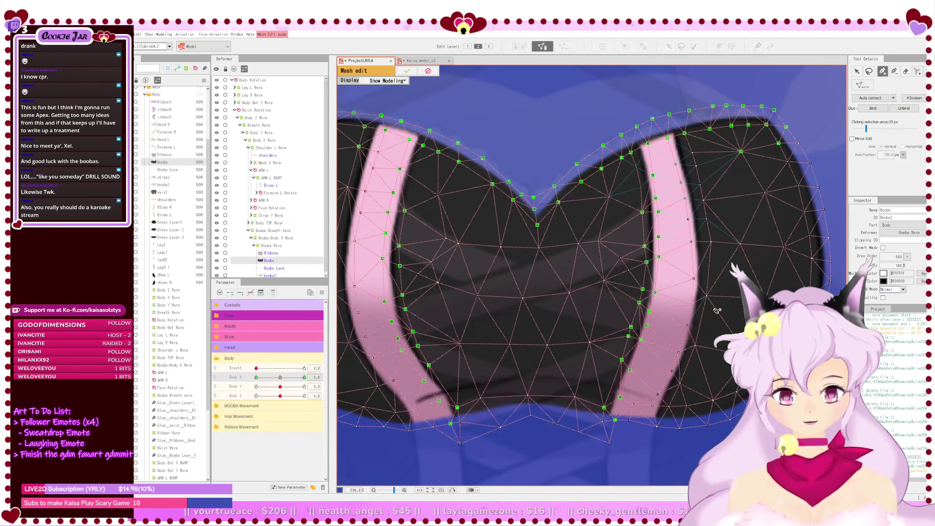
click(894, 73)
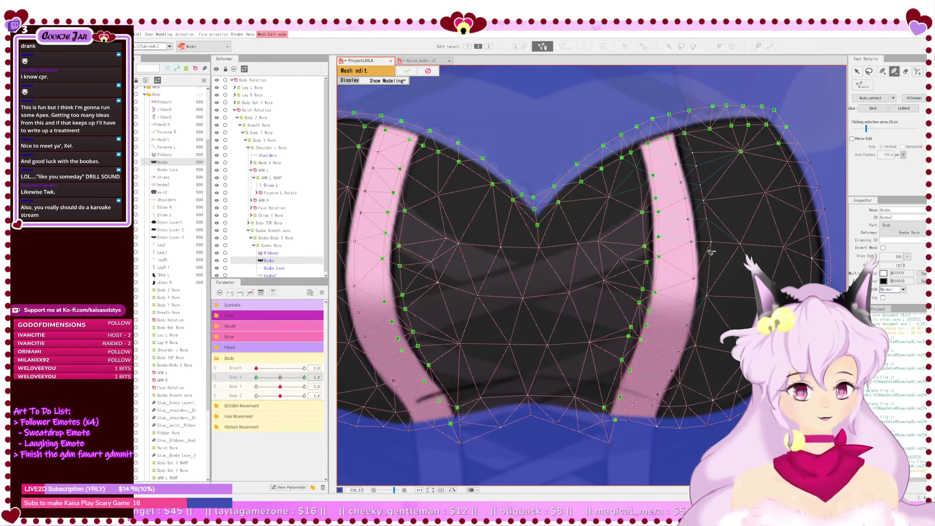
click(884, 73)
drag(709, 297, 717, 291)
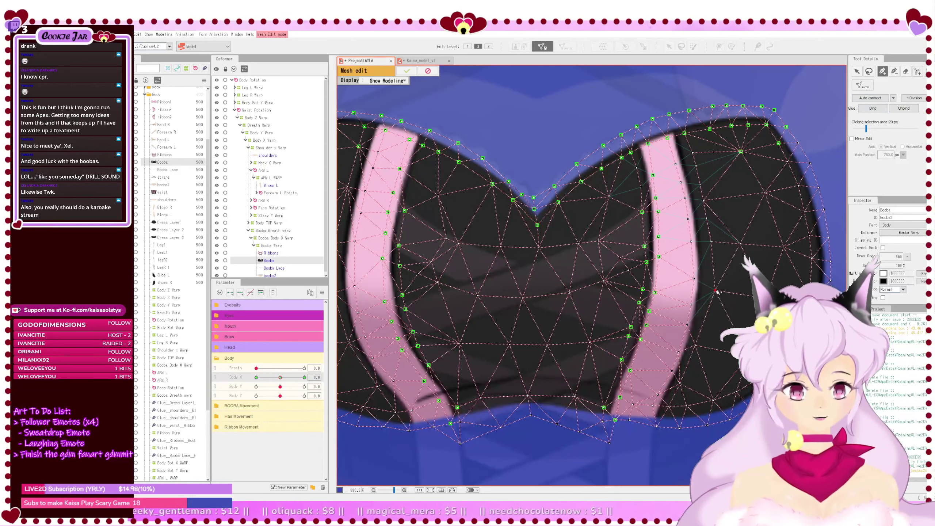
click(705, 316)
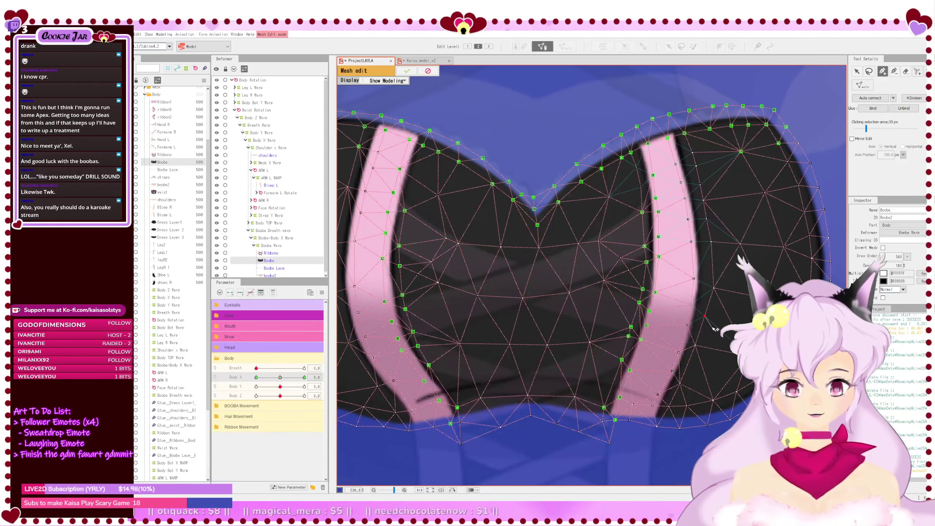
drag(714, 289, 715, 280)
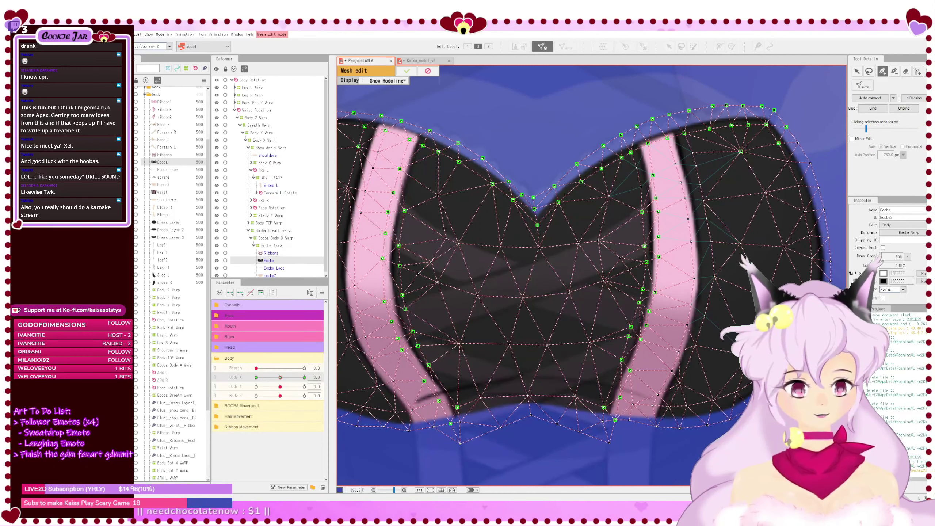
click(695, 346)
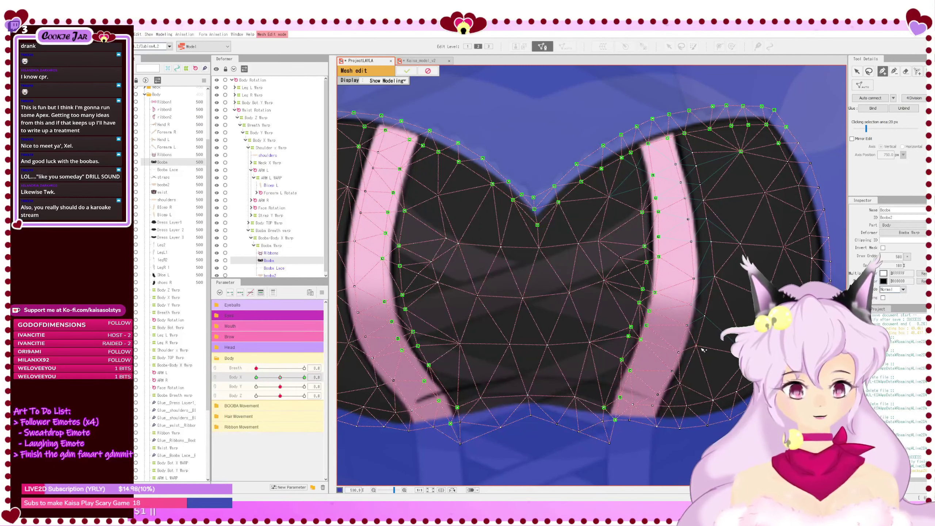
click(872, 98)
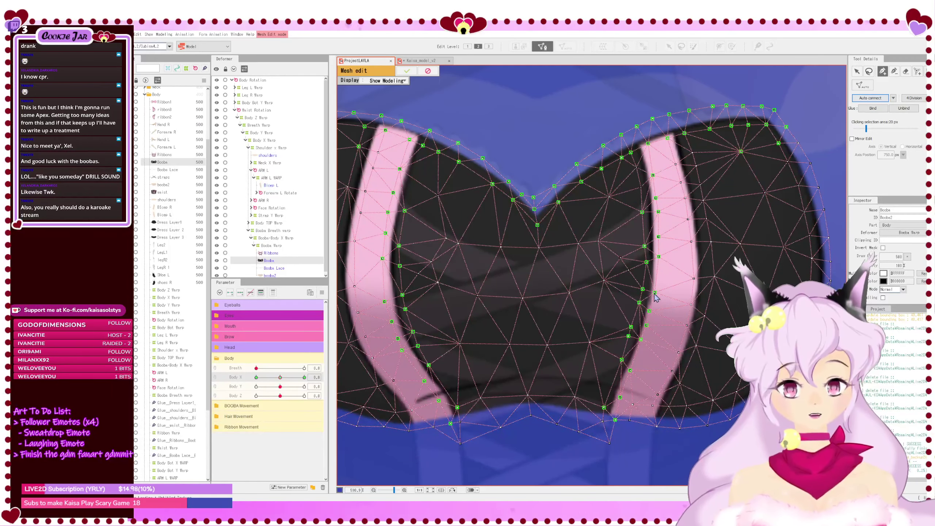
Step: Remove uneven vertices inside the right-hand black cup and place a new column of points down its middle
click(894, 72)
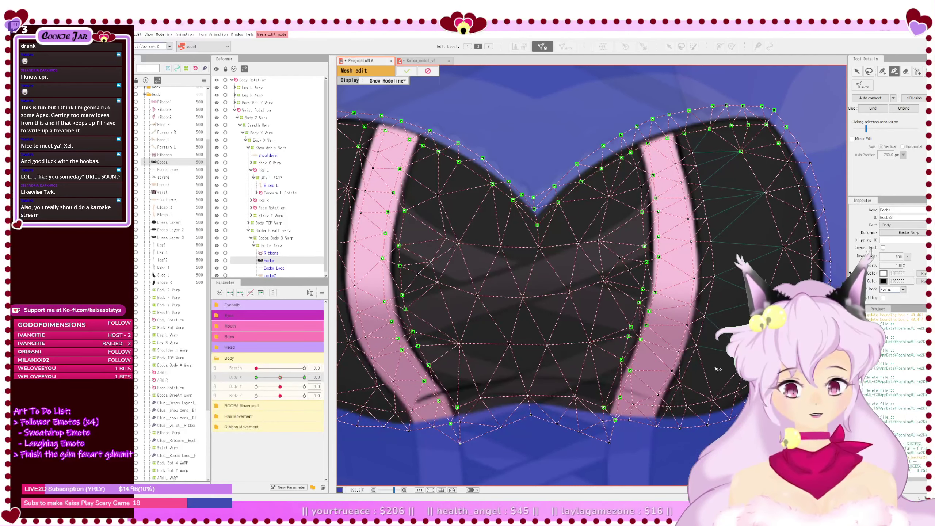
click(883, 70)
click(710, 130)
click(717, 151)
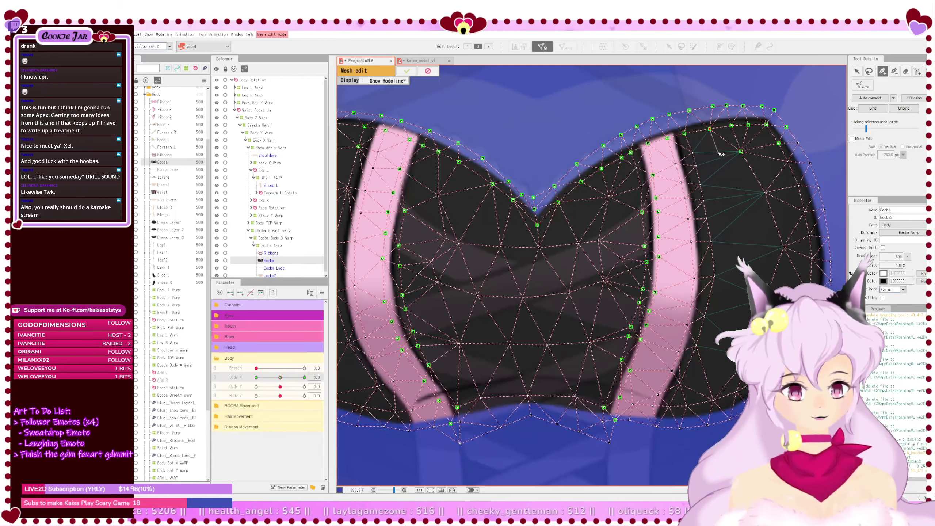
drag(731, 179, 742, 240)
drag(732, 201, 740, 226)
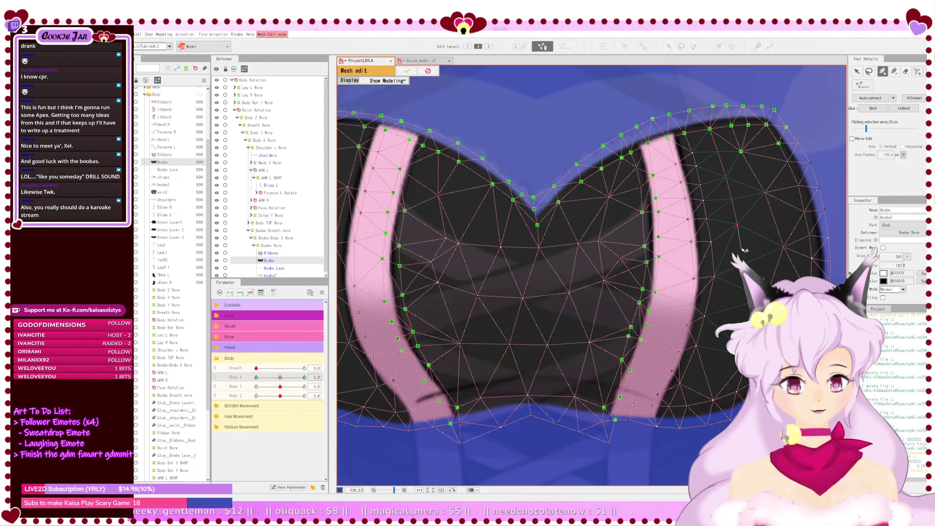
drag(743, 293, 740, 319)
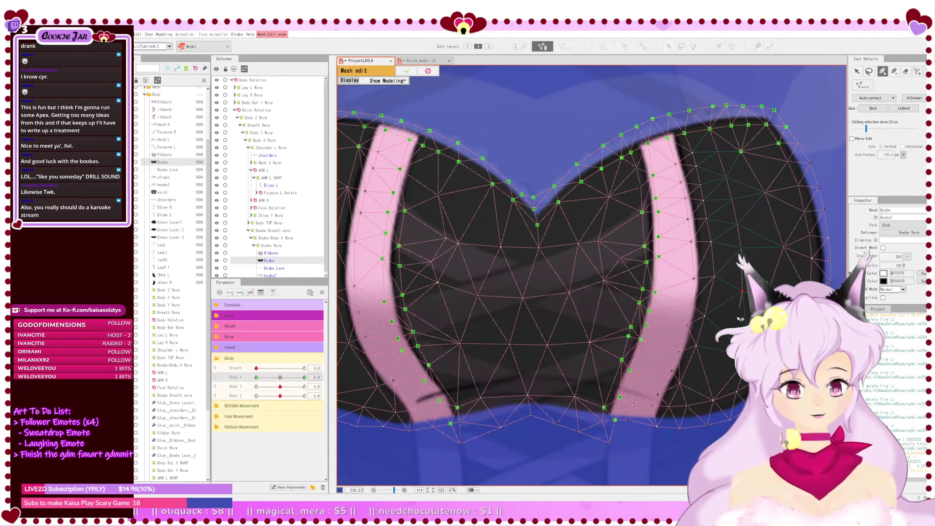
click(730, 331)
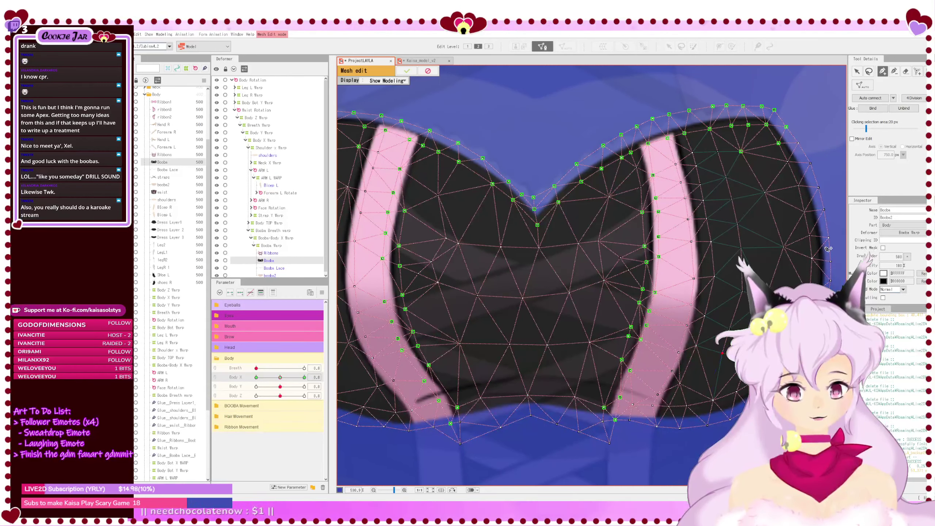
Step: Clean up the remaining vertices in the right-hand cup, auto-connect the mesh again and apply the mesh edit
click(895, 73)
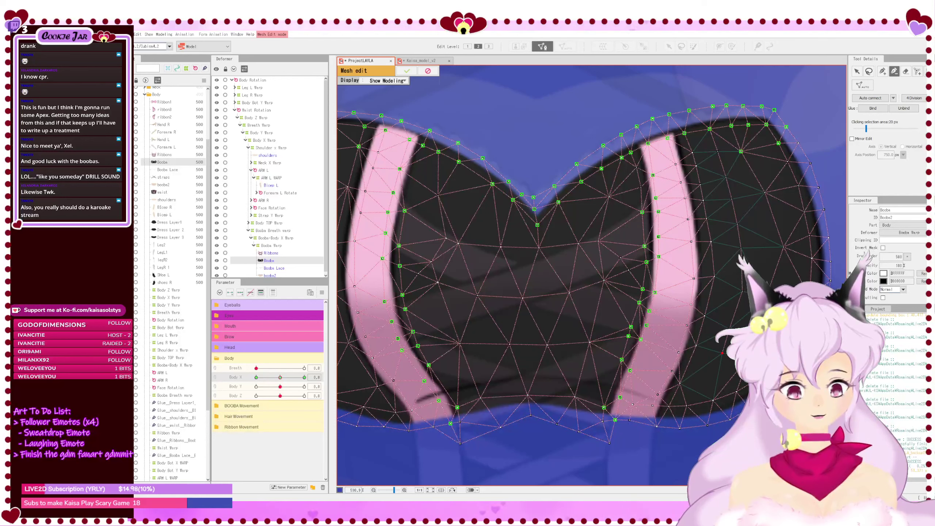
click(883, 72)
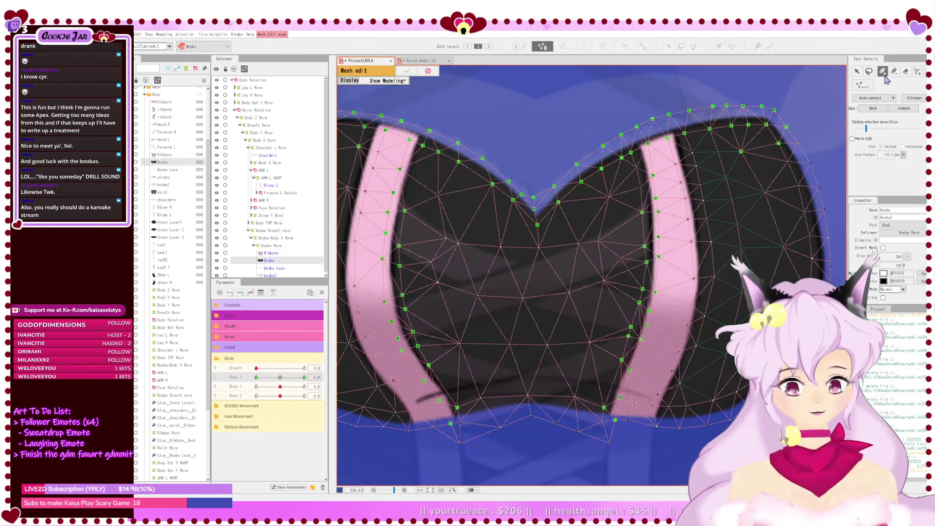
click(894, 71)
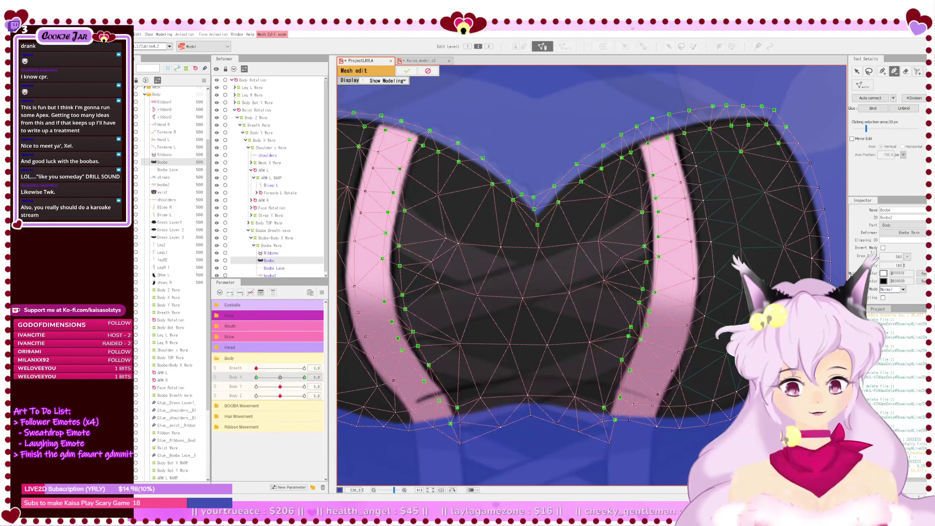
click(870, 99)
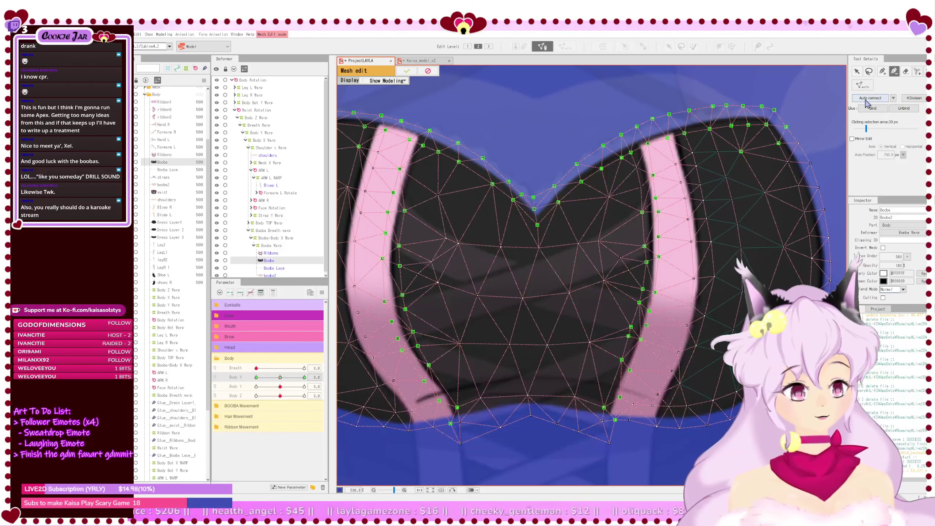
click(538, 320)
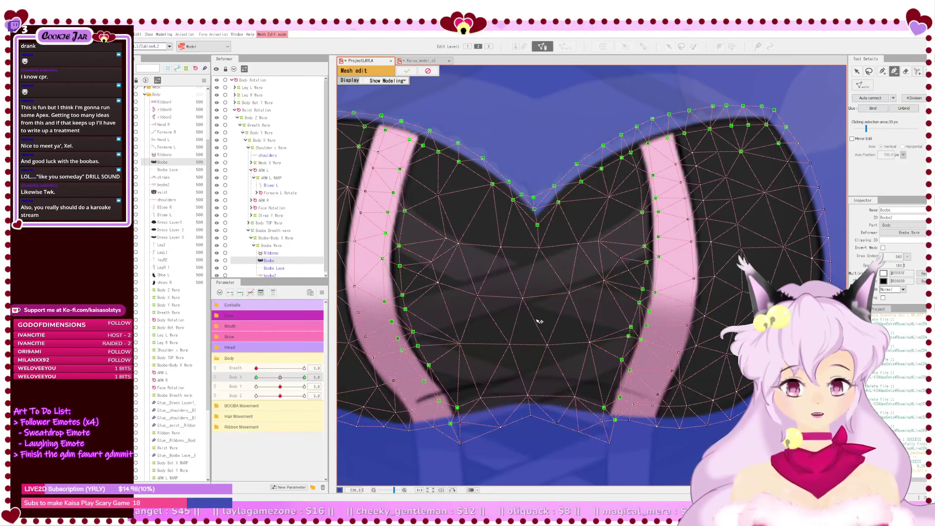
click(408, 71)
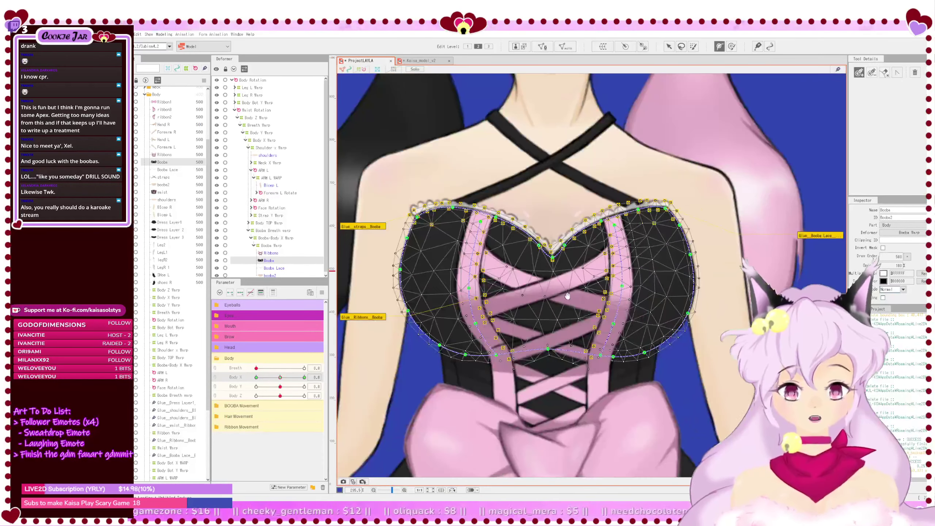
Step: Set Body X to 10, nudge the Booba deform-path points at the left-hand pink strap's lower end, and save the model
click(669, 46)
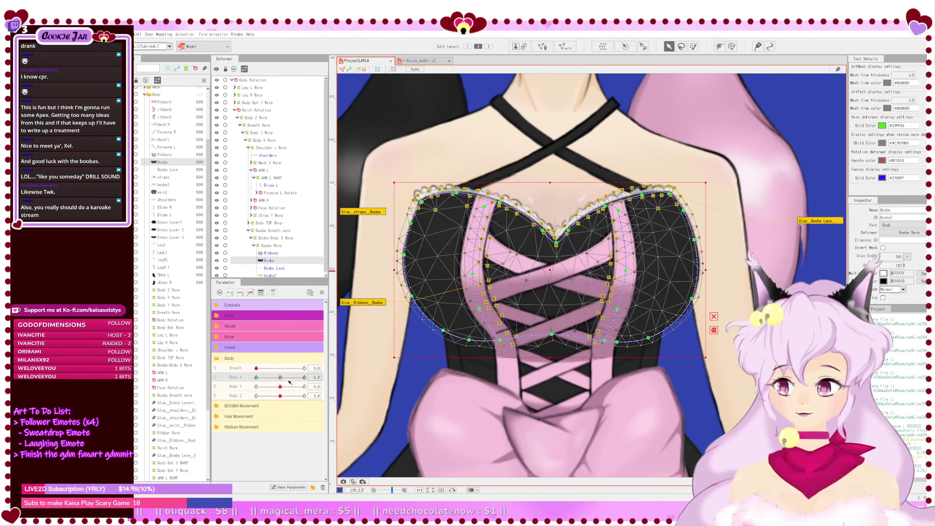
drag(280, 378, 328, 385)
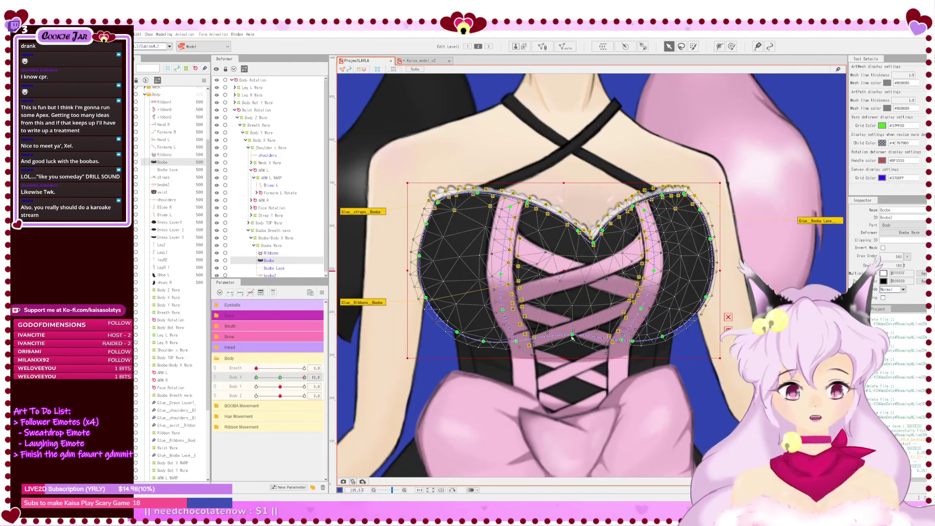
click(571, 338)
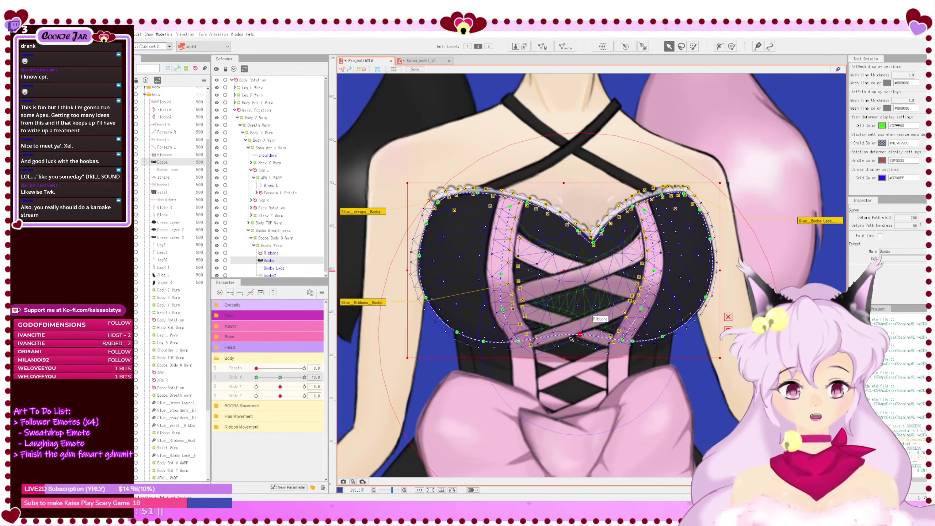
scroll(571, 338, up, 3)
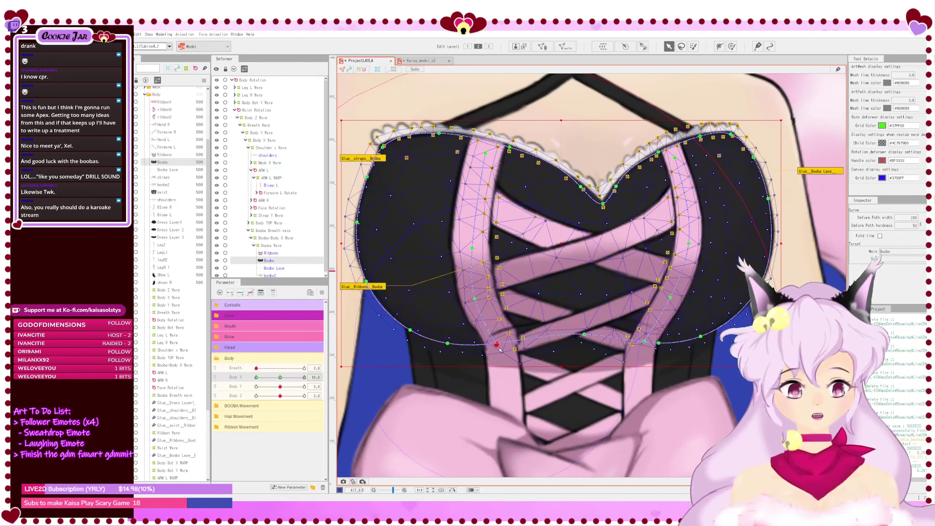
drag(500, 348, 494, 346)
key(ctrl+z)
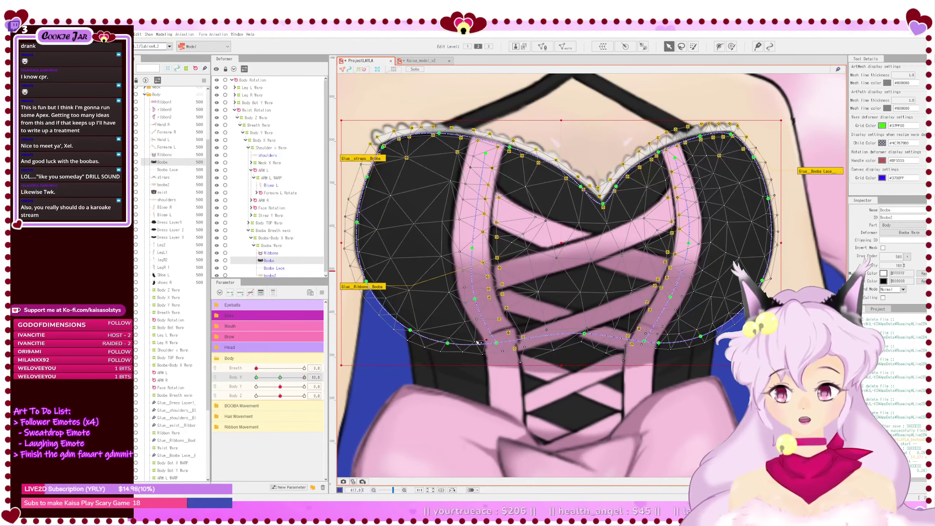
click(496, 343)
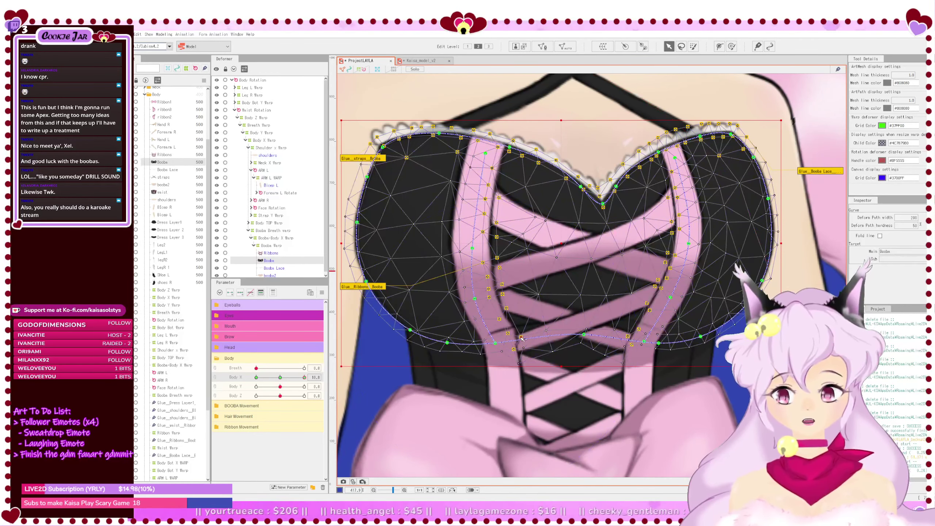
drag(521, 337, 523, 338)
key(ctrl+s)
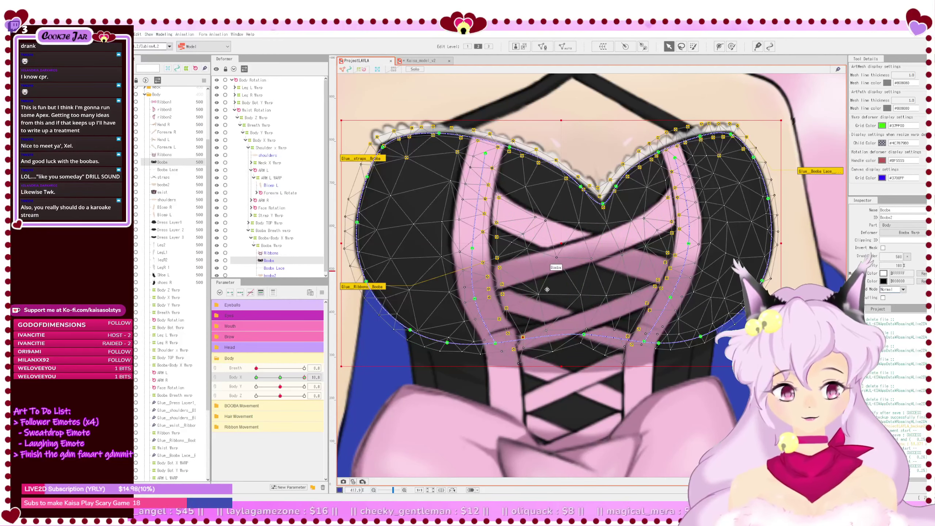
Step: Start glue weight editing on the Booba mesh and choose the glue that joins it to the Ribbons
click(536, 276)
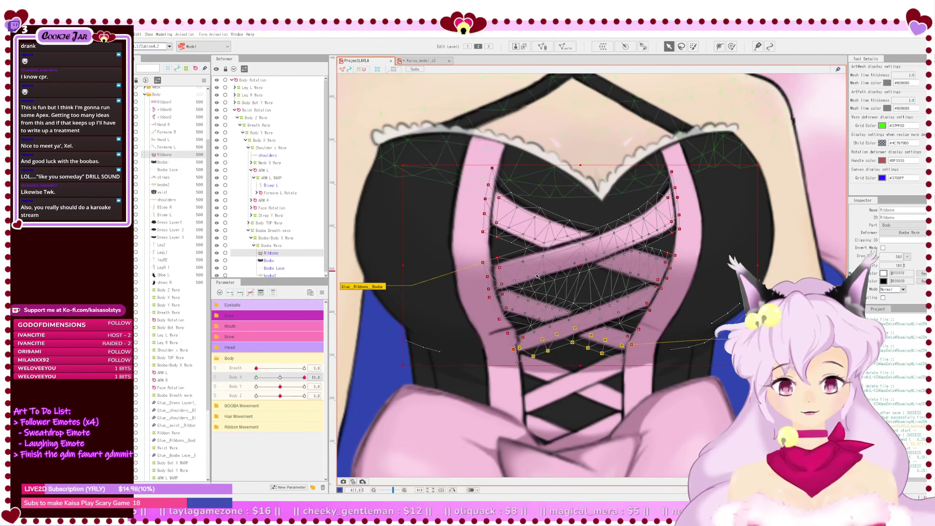
click(471, 282)
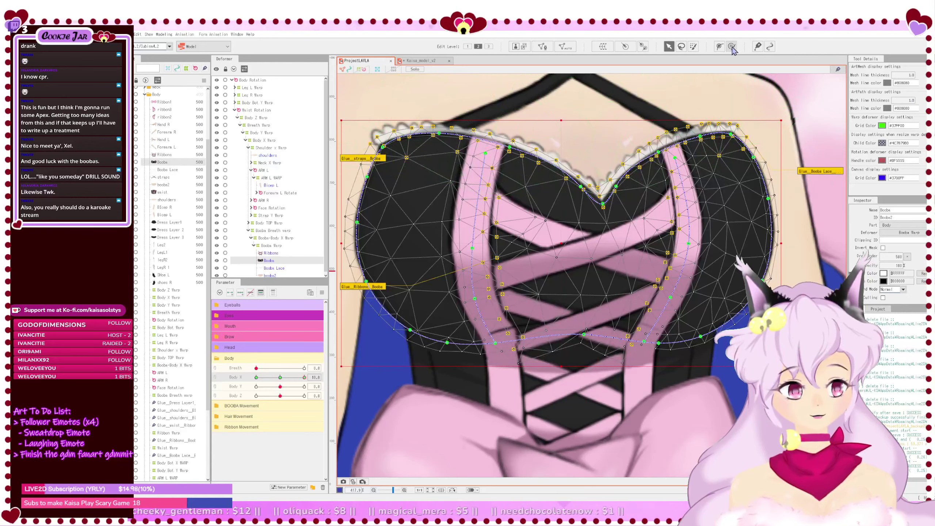
click(758, 46)
click(363, 287)
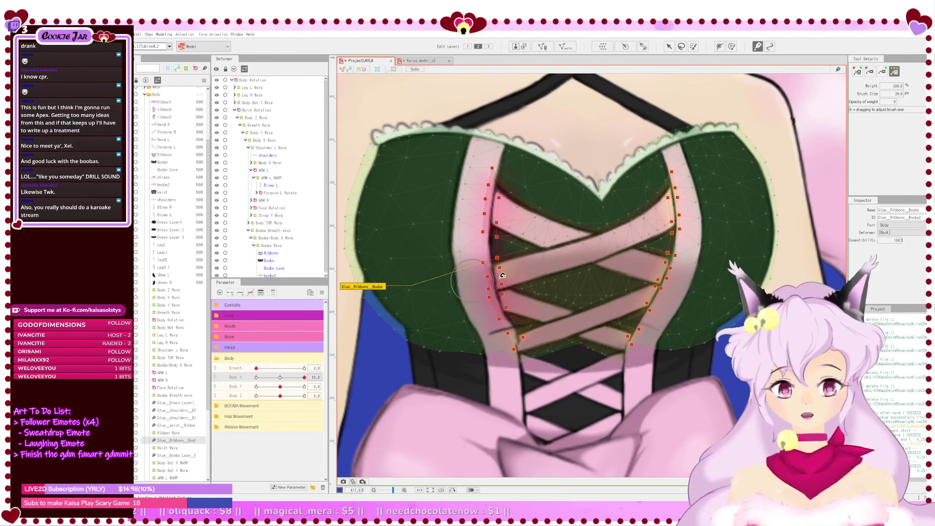
Step: Try different glue weight brushes down the Ribbons–Booba seam beside the left-hand pink strap
click(879, 73)
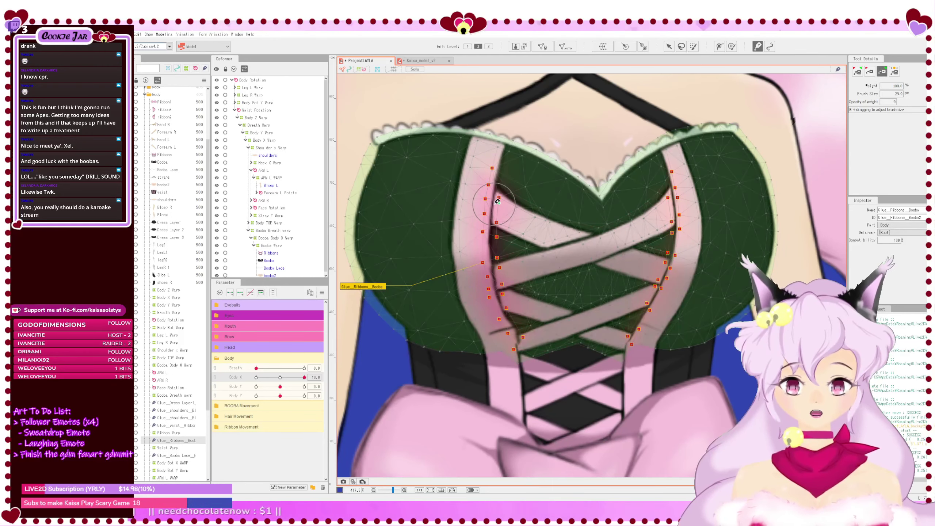
mouse_move(495, 204)
mouse_down()
mouse_move(491, 290)
mouse_move(511, 321)
mouse_move(492, 250)
mouse_move(489, 177)
mouse_move(488, 239)
mouse_move(512, 352)
mouse_up()
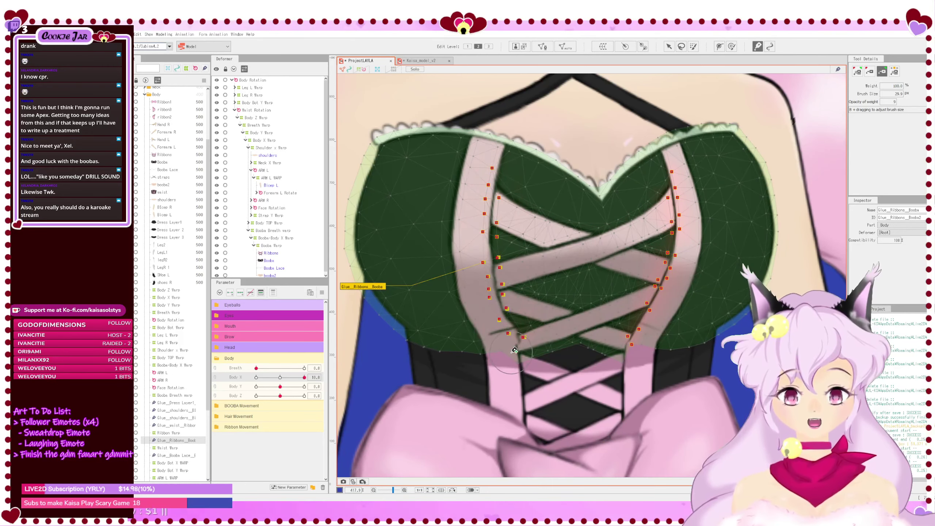
click(874, 71)
mouse_move(501, 165)
mouse_down()
mouse_move(489, 276)
mouse_move(505, 316)
mouse_up()
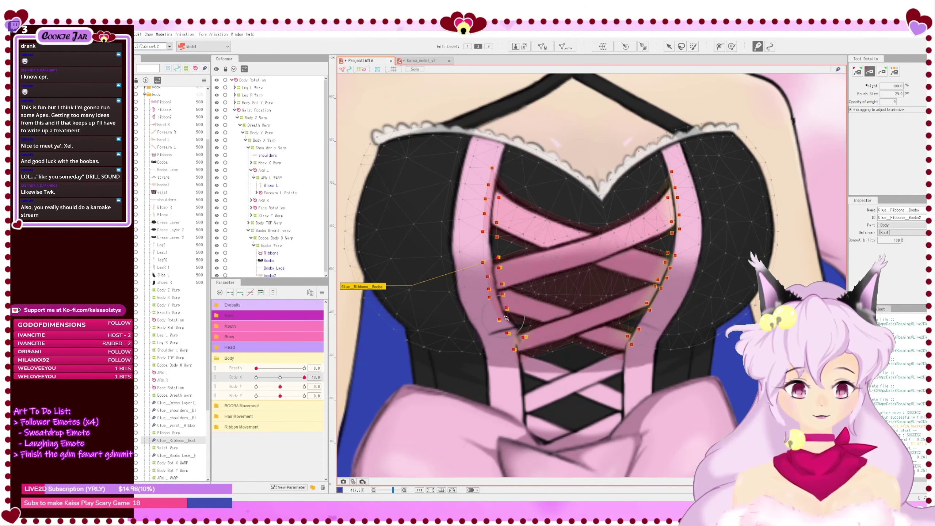
click(895, 72)
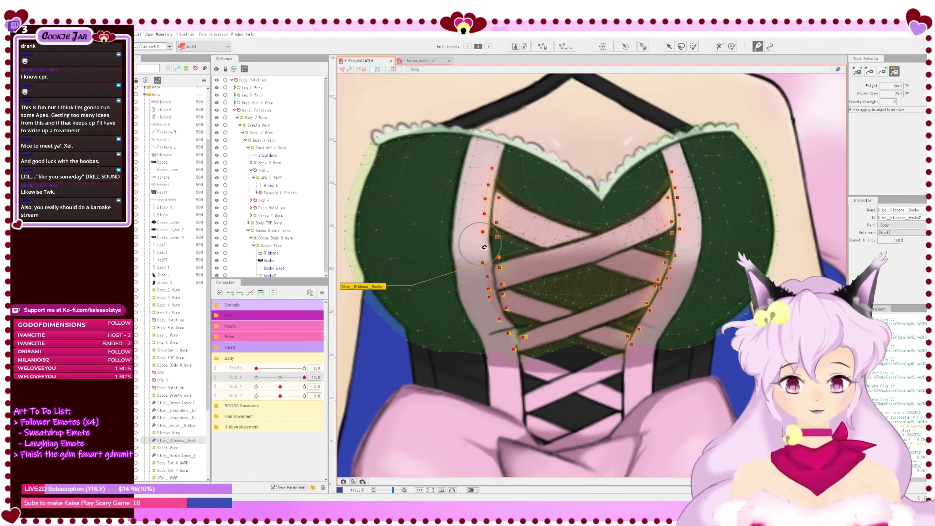
mouse_move(485, 248)
mouse_down()
mouse_move(504, 309)
mouse_move(496, 221)
mouse_up()
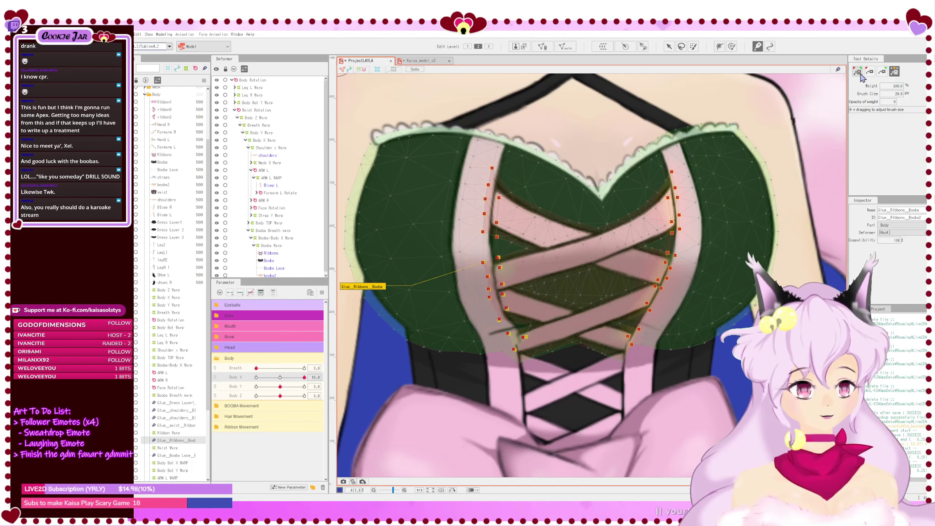
Step: Paint red glue weight down the Ribbons–Booba seams along both pink straps, saving the model in between
mouse_move(512, 173)
mouse_down()
mouse_move(496, 266)
mouse_move(521, 350)
mouse_move(498, 259)
mouse_move(498, 283)
mouse_move(493, 212)
mouse_move(508, 172)
mouse_up()
key(ctrl+z)
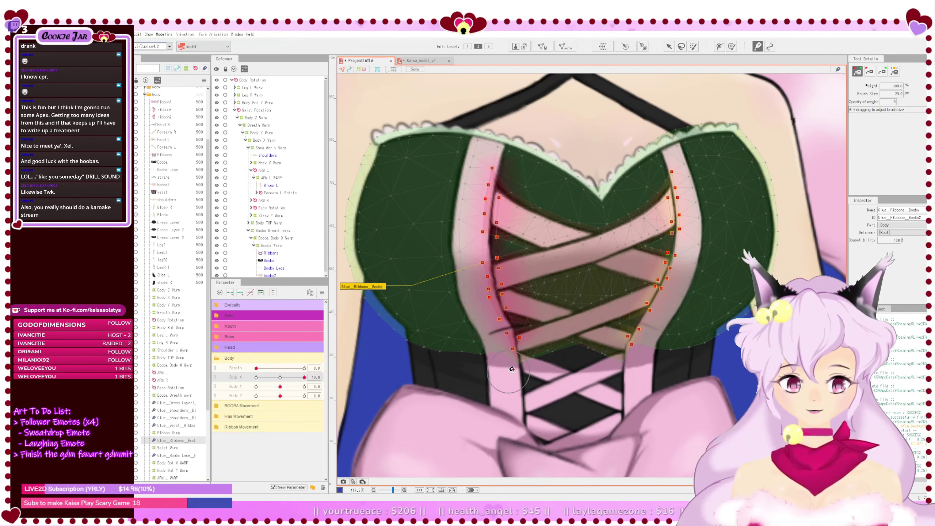
key(ctrl+s)
mouse_move(671, 181)
mouse_down()
mouse_move(682, 268)
mouse_move(635, 350)
mouse_move(678, 211)
mouse_move(635, 342)
mouse_up()
drag(678, 186, 680, 185)
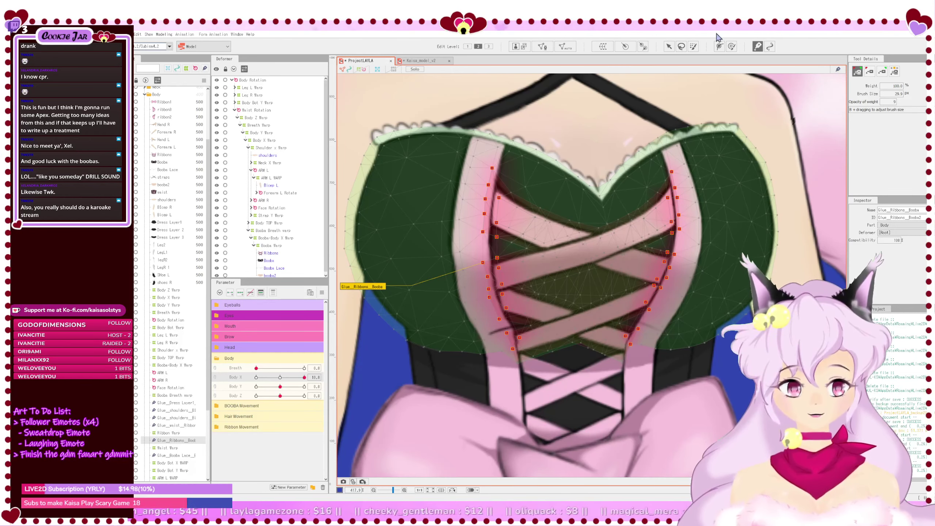
Step: Shift the Booba deform-path point on the lower part of the left-hand strap slightly inward and undo the last move at its bottom end
click(669, 46)
scroll(555, 291, down, 2)
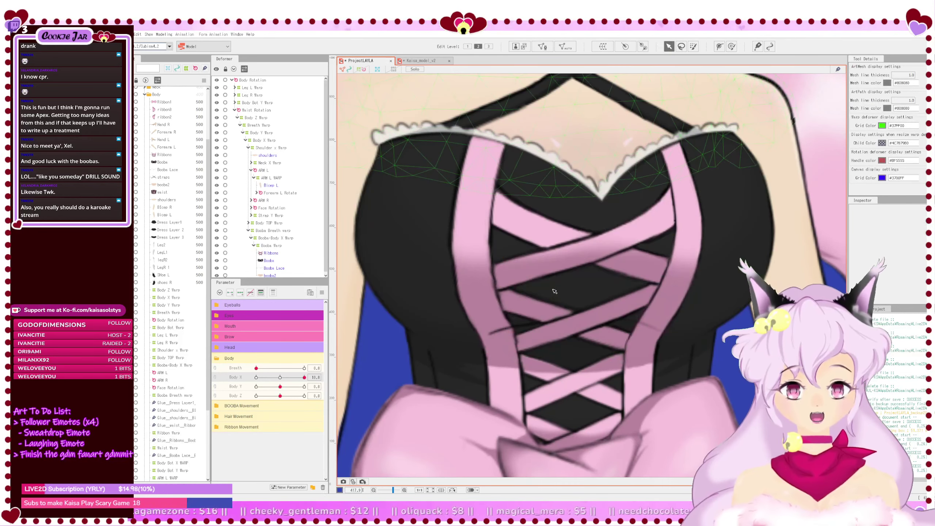
click(499, 281)
scroll(485, 275, up, 3)
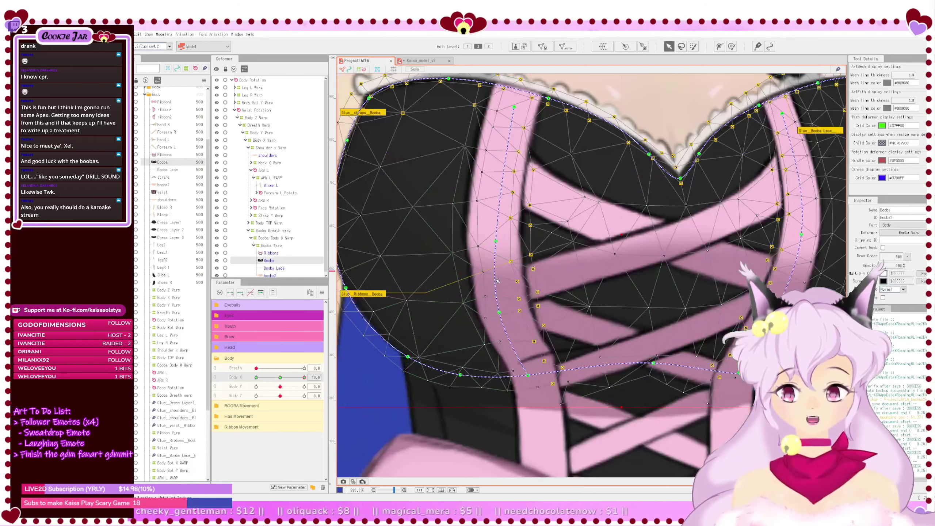
click(480, 273)
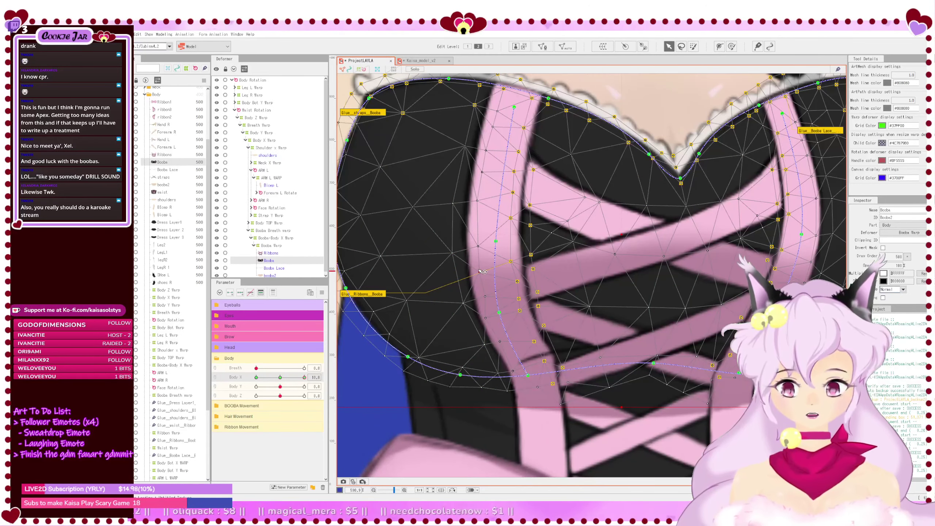
drag(501, 313, 506, 314)
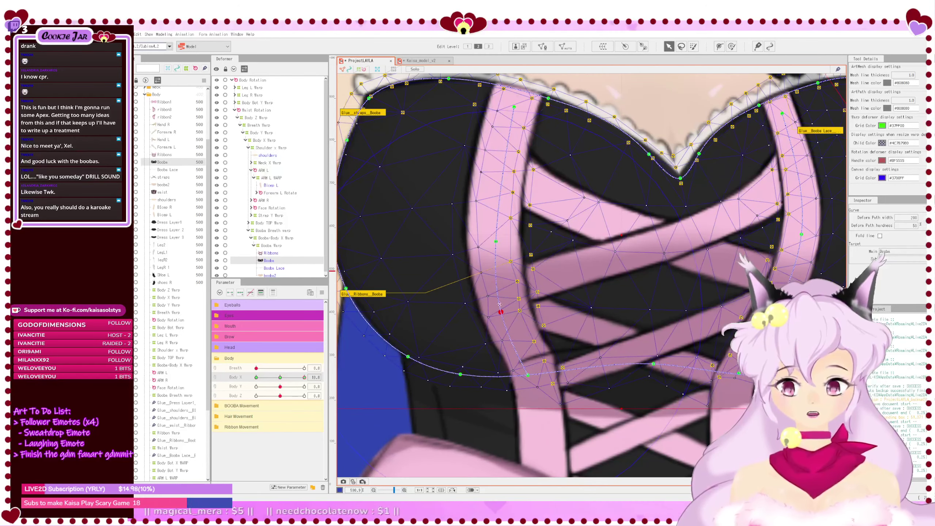
scroll(502, 279, down, 1)
drag(573, 262, 540, 265)
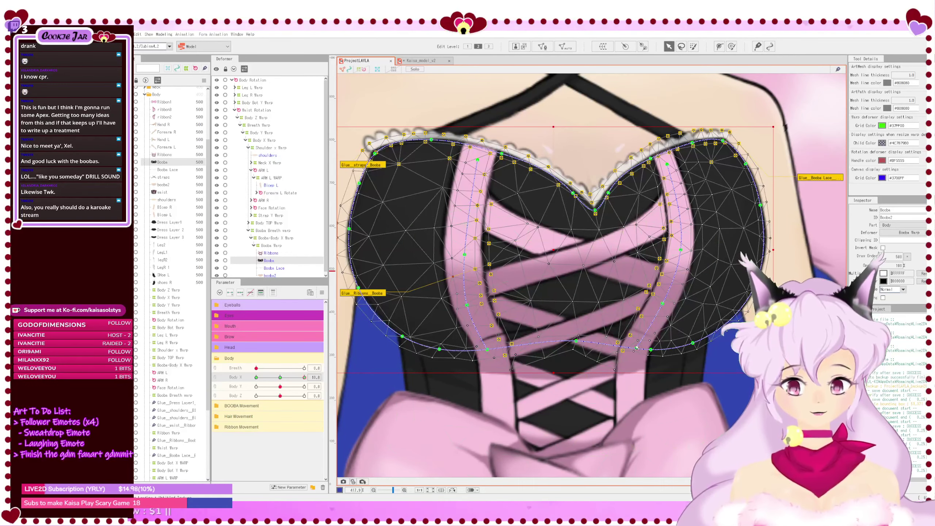
drag(487, 349, 508, 349)
key(ctrl+z)
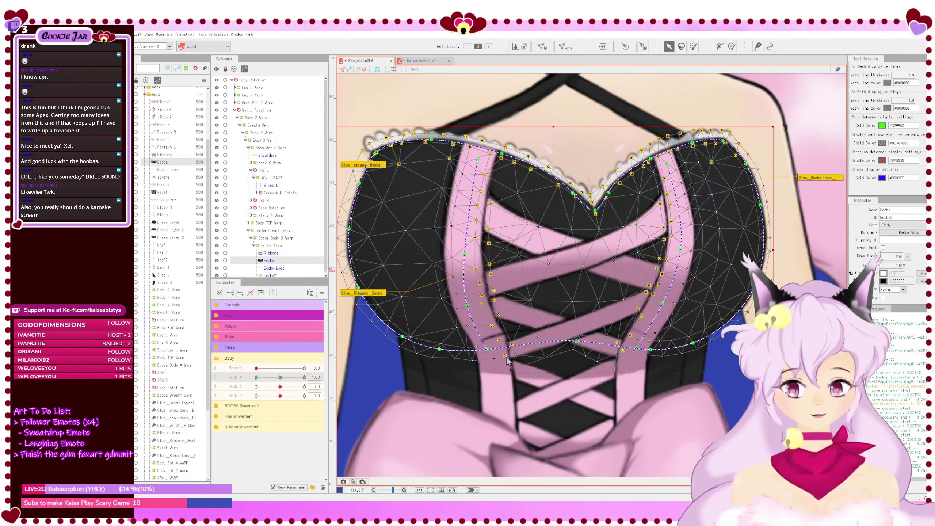
Step: Compare the body turn at Body X -10 and 10, and examine where the crossed straps meet the bust
scroll(460, 349, down, 3)
scroll(474, 353, down, 2)
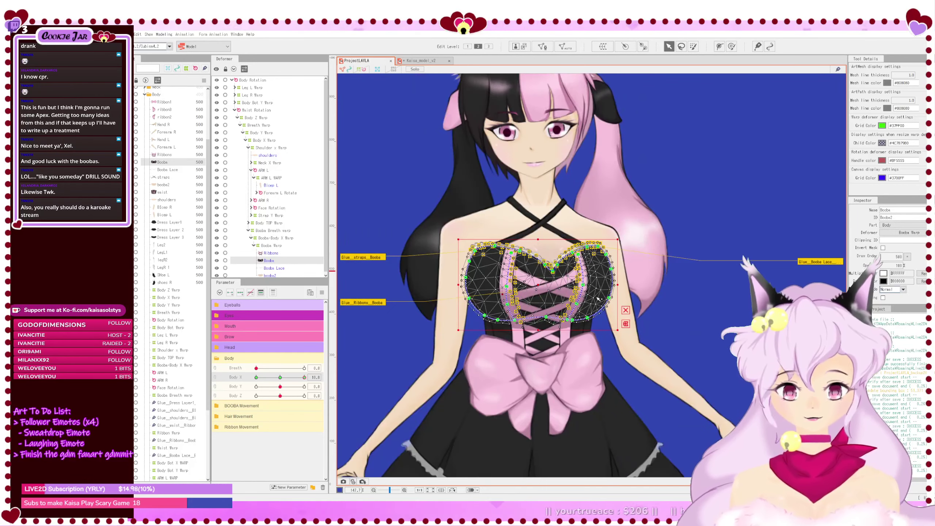
click(407, 357)
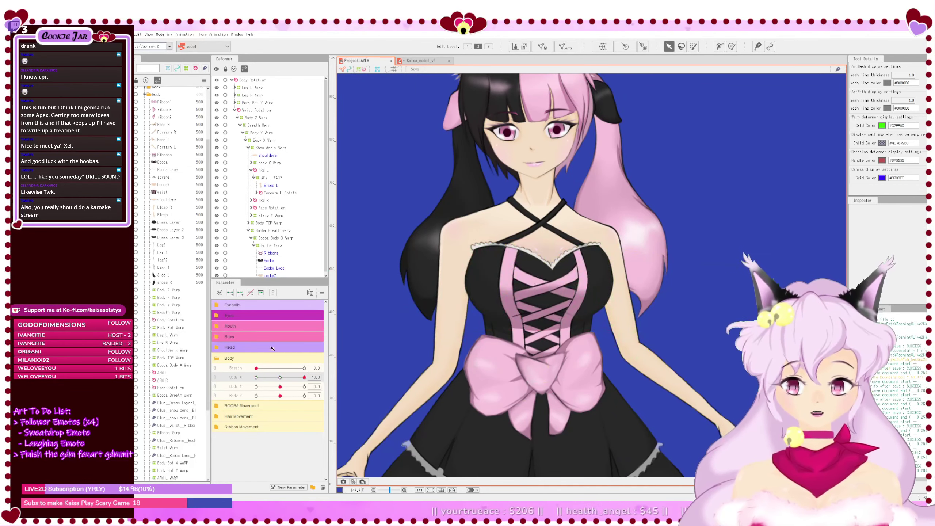
drag(306, 377, 254, 378)
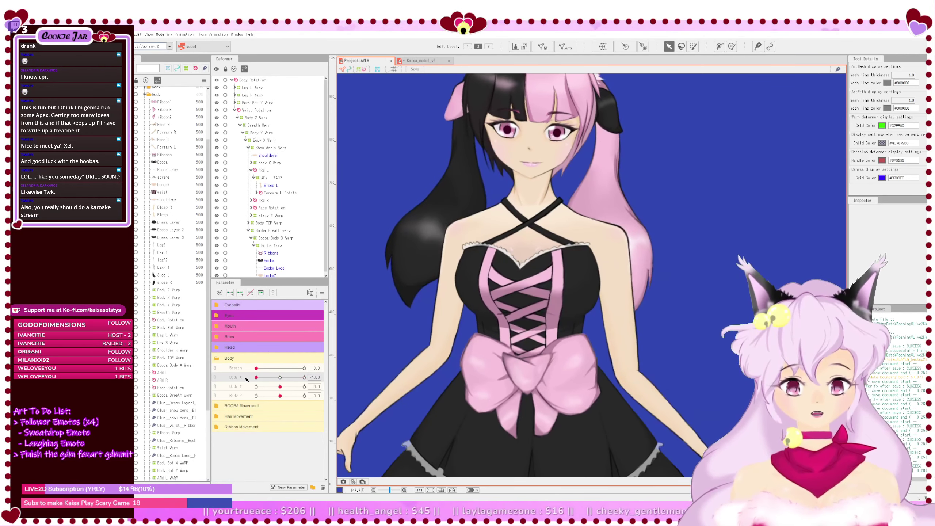
drag(256, 378, 304, 377)
scroll(499, 254, up, 3)
click(500, 254)
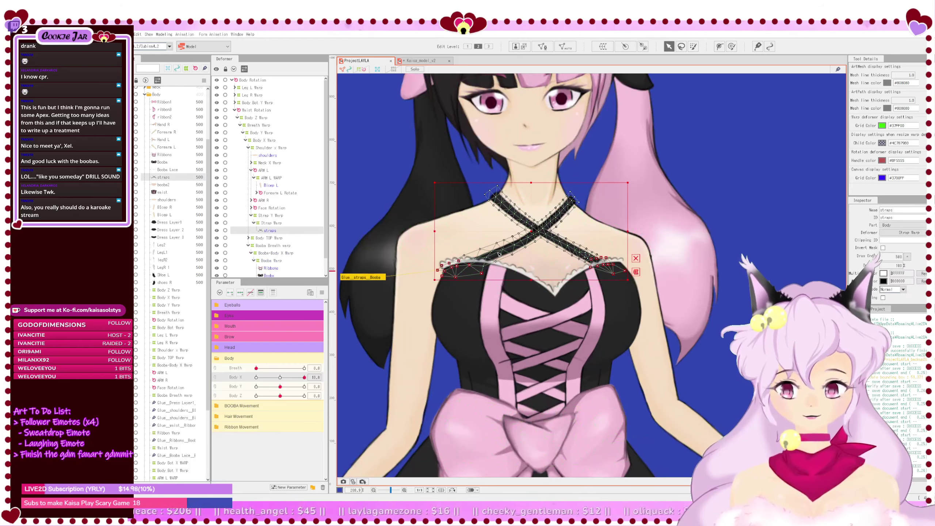
scroll(499, 254, up, 4)
scroll(455, 310, down, 2)
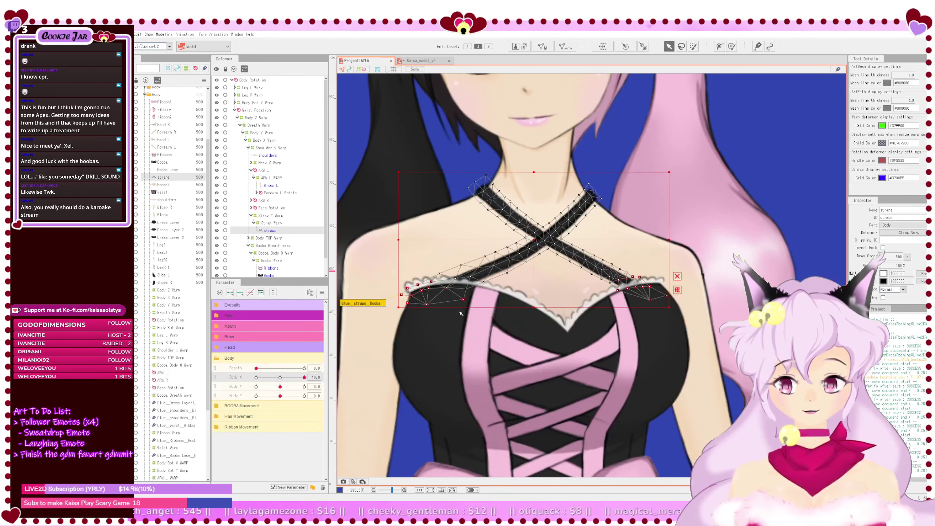
click(451, 320)
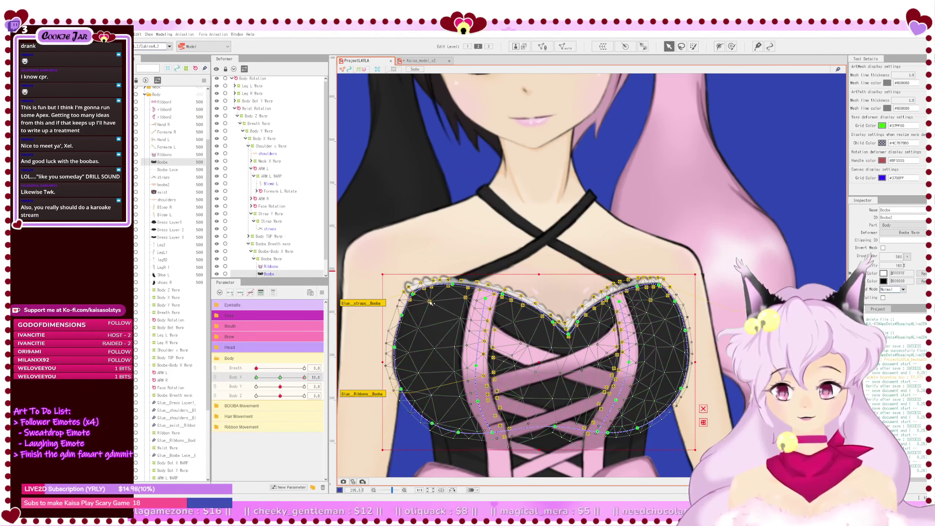
Step: Delete the Strap Y Warp deformer above Strap Warp
click(270, 222)
click(274, 215)
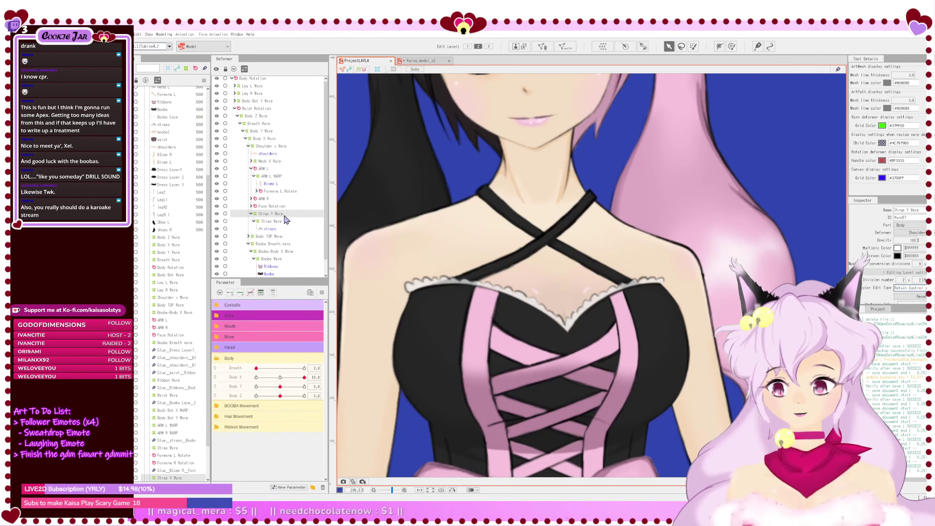
key(Delete)
Step: Preview Body X at -10, return it to 0, delete the Strap Warp deformer and select the straps mesh
click(276, 216)
click(281, 379)
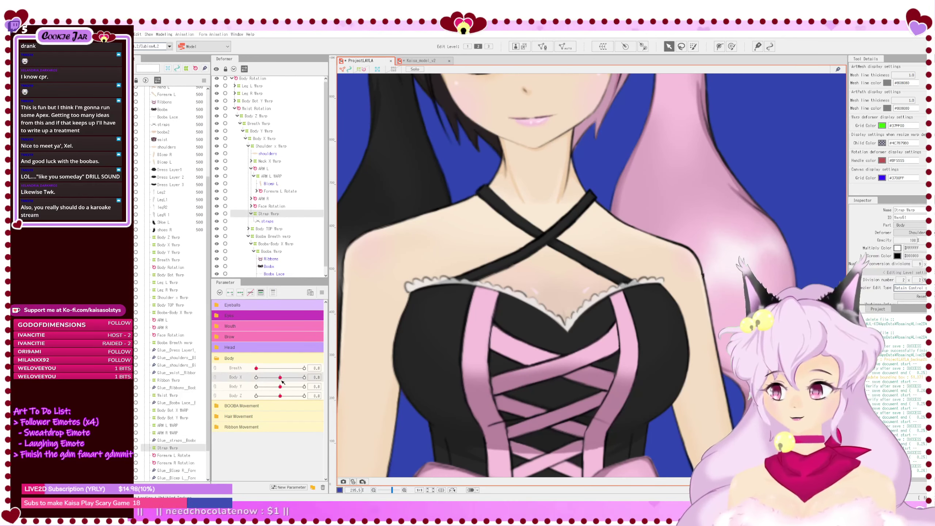
drag(280, 385, 251, 380)
click(280, 387)
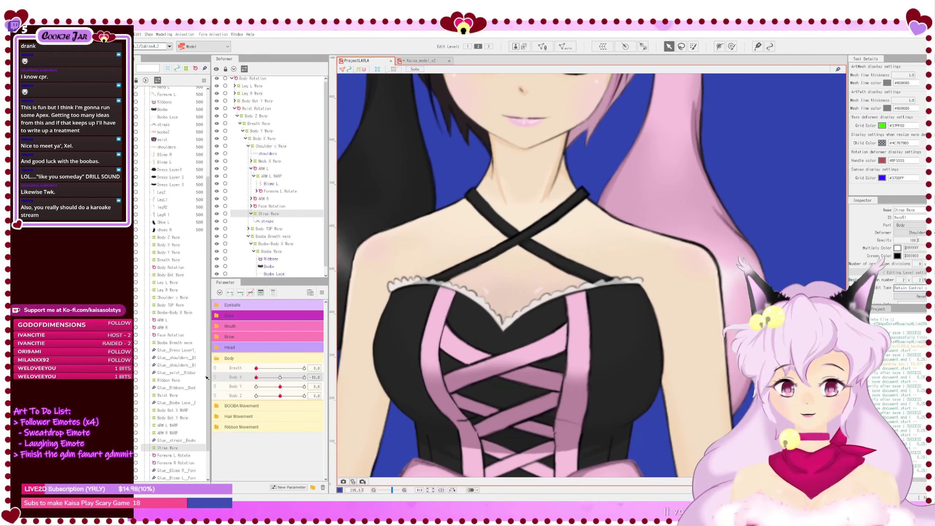
drag(256, 377, 295, 377)
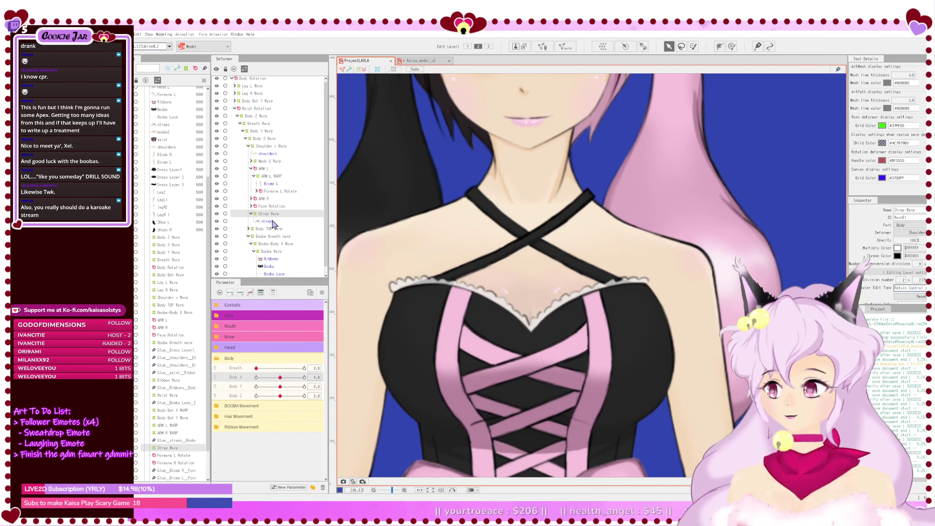
key(Delete)
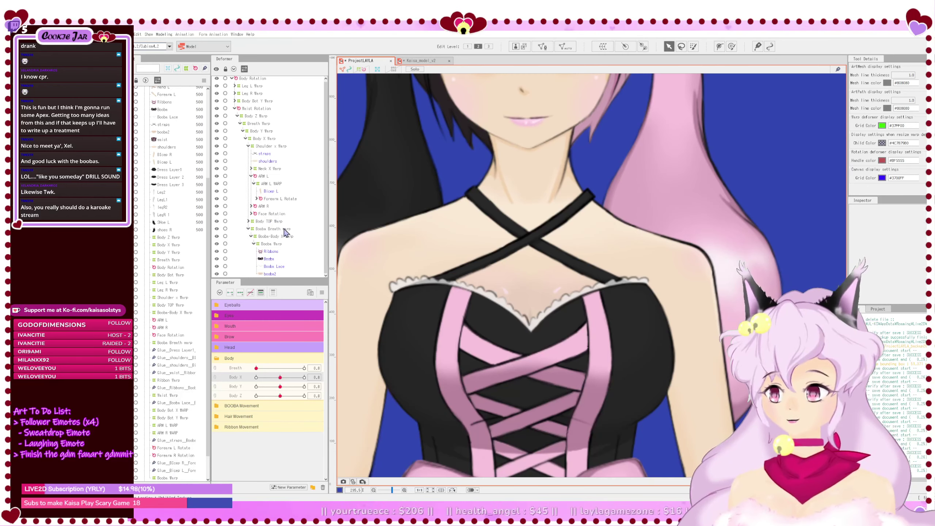
click(269, 154)
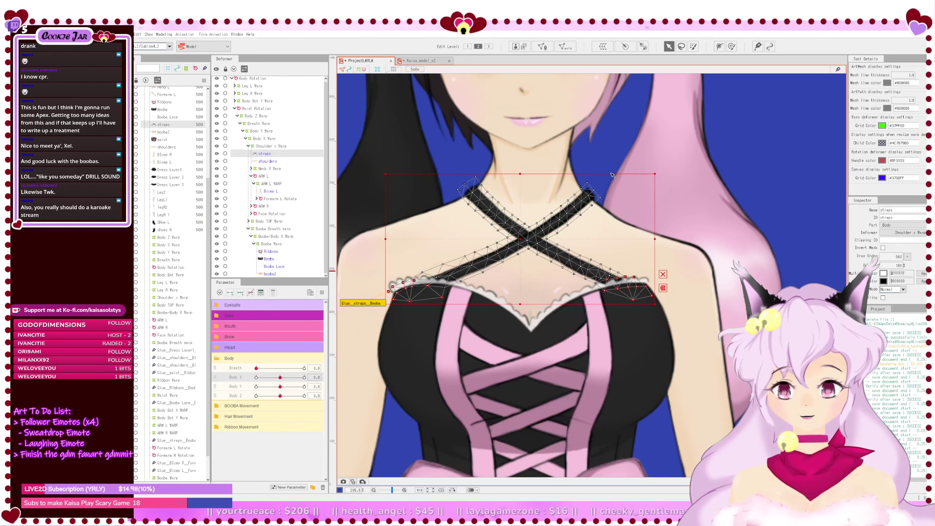
Step: Draw a three-point deform path along the strap running from the right-hand side of the neck to the left-hand bust edge
click(719, 47)
drag(608, 207, 641, 200)
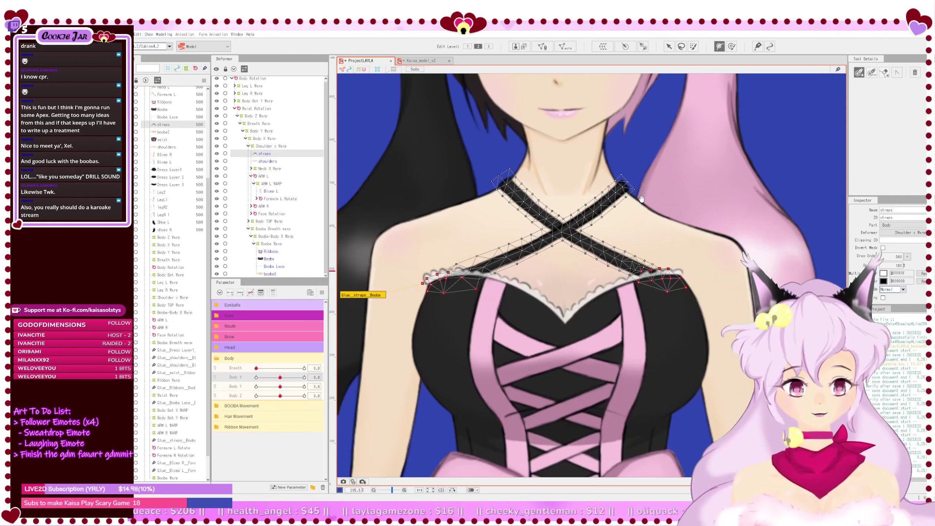
click(622, 187)
click(447, 282)
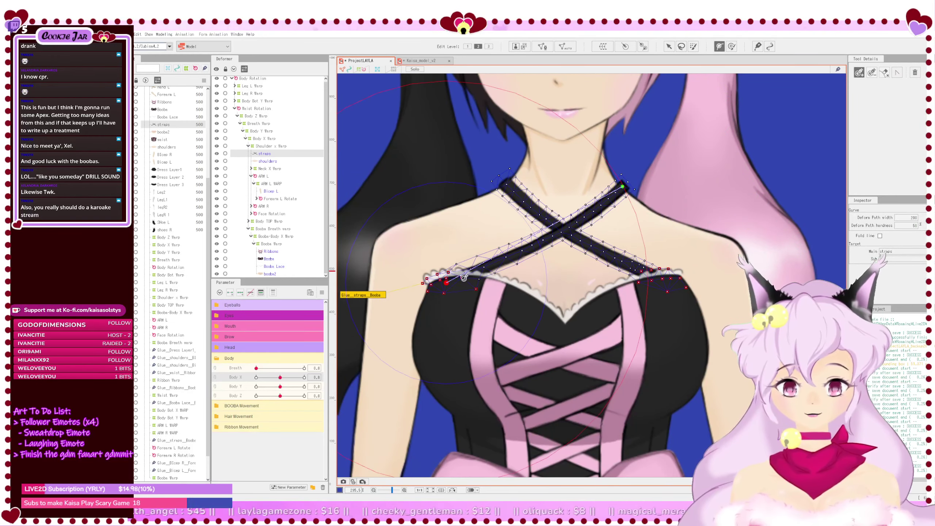
drag(539, 237, 540, 243)
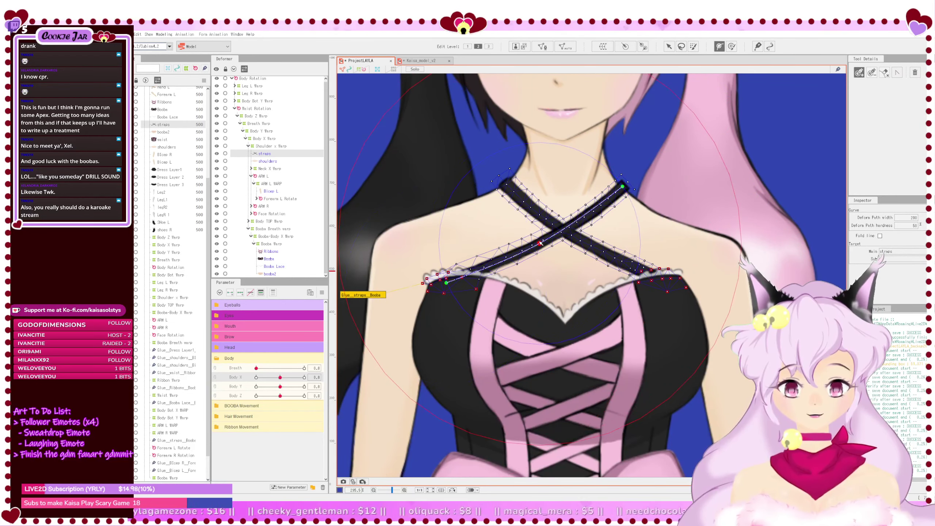
Step: Draw a three-point deform path along the other crossed strap, undo the extra point placed on the first strap, and save
click(647, 273)
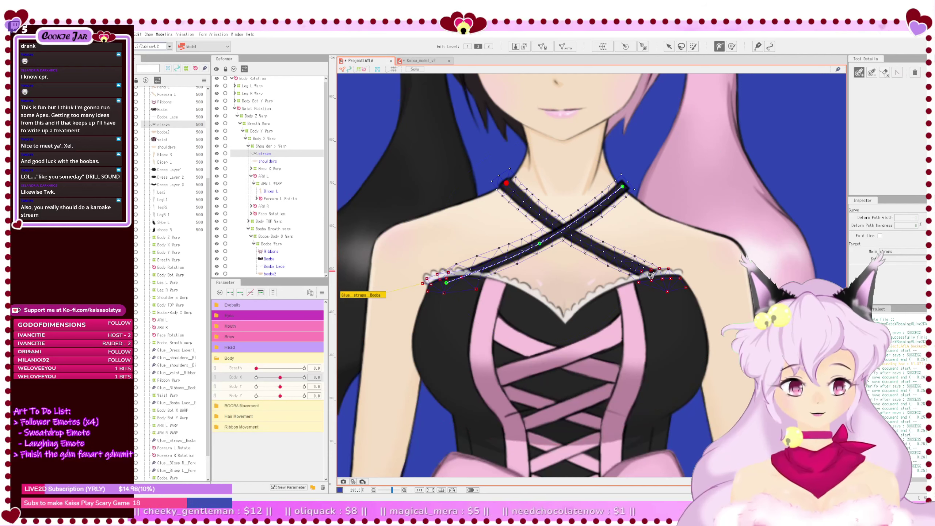
click(588, 233)
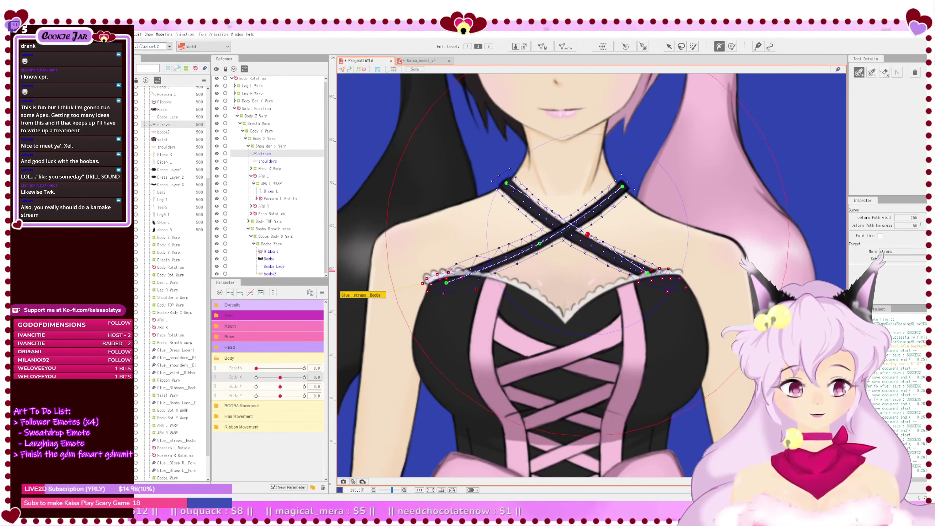
drag(591, 236, 588, 245)
click(486, 268)
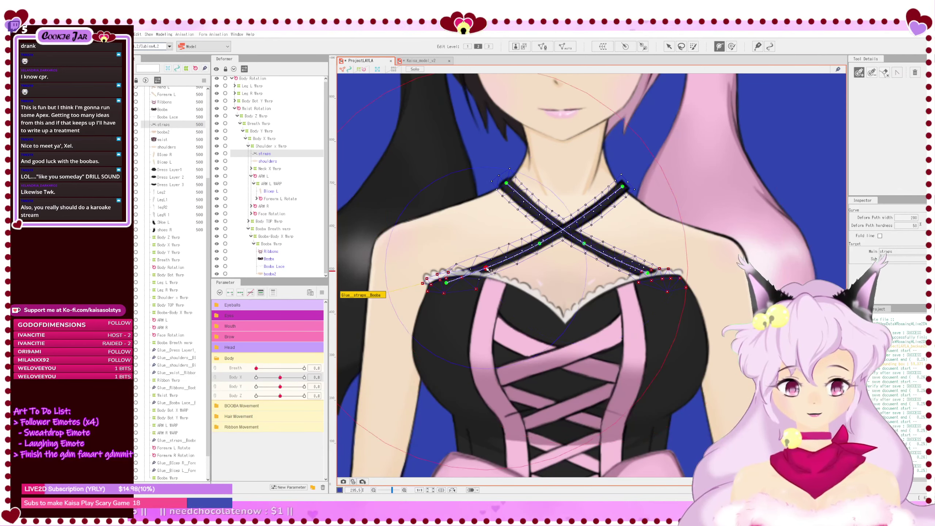
key(ctrl+z)
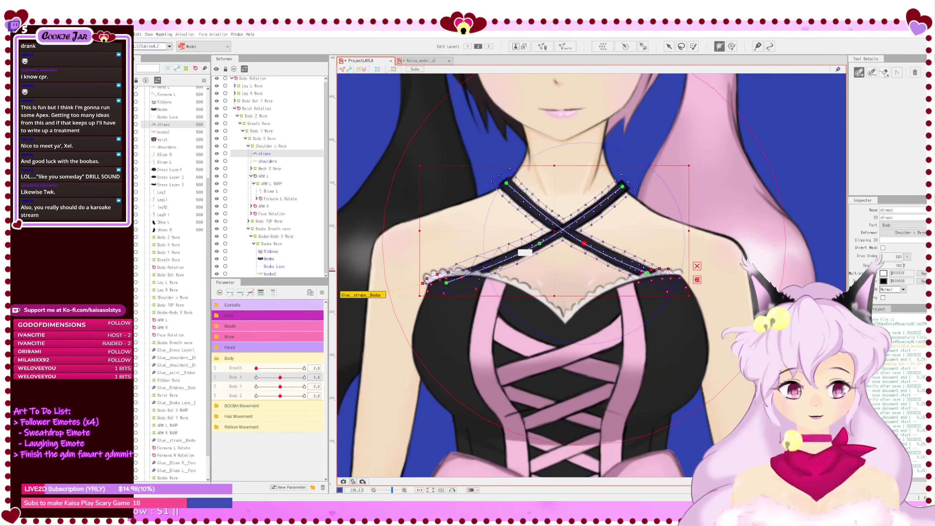
key(ctrl+s)
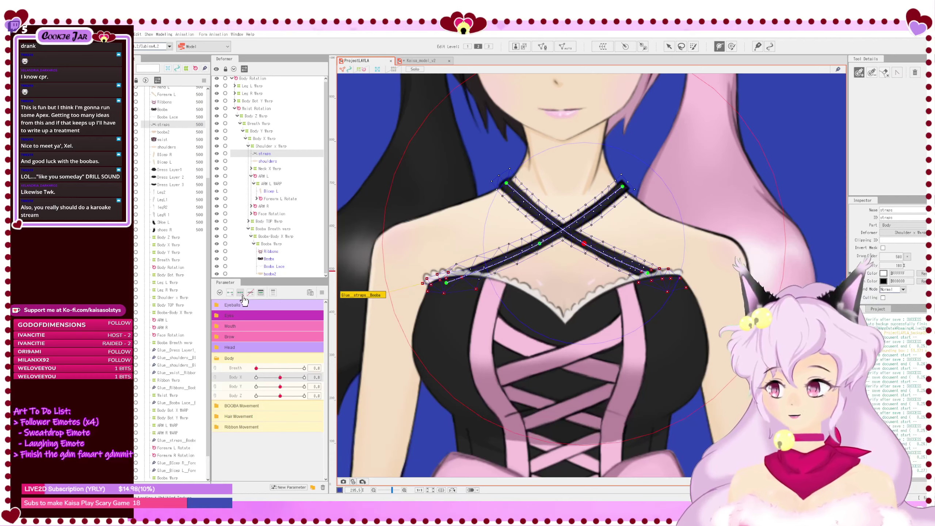
Step: Add three keys on Body X for the straps and, at Body X 10, shift the left-hand strap's lower path point slightly inward
click(670, 48)
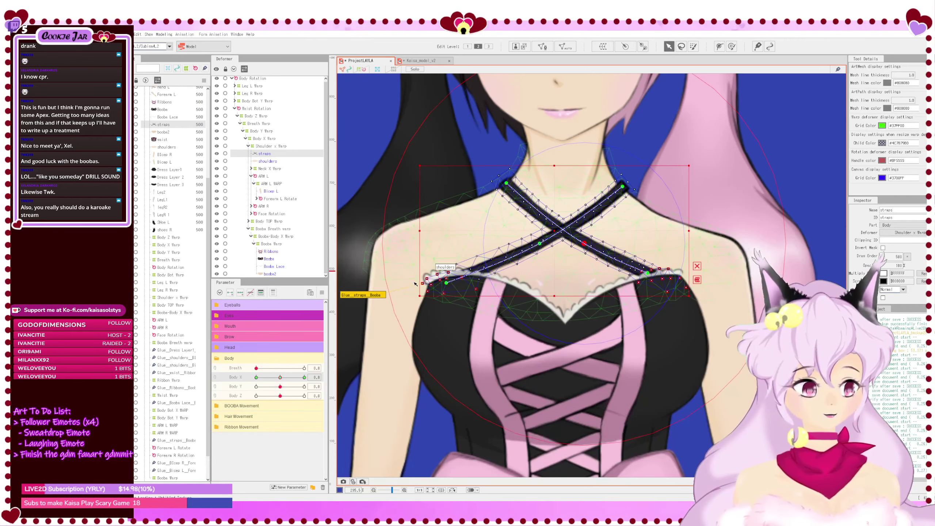
drag(284, 377, 305, 378)
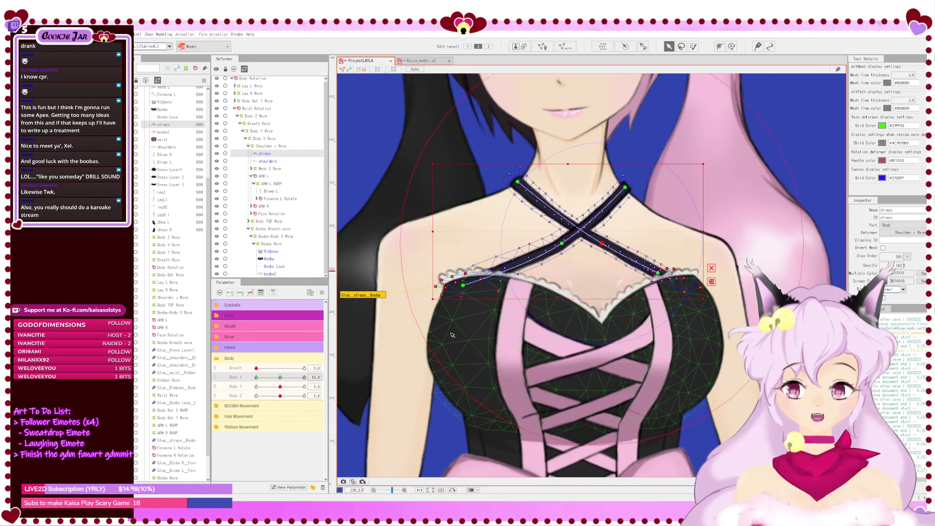
click(465, 286)
drag(468, 289, 477, 289)
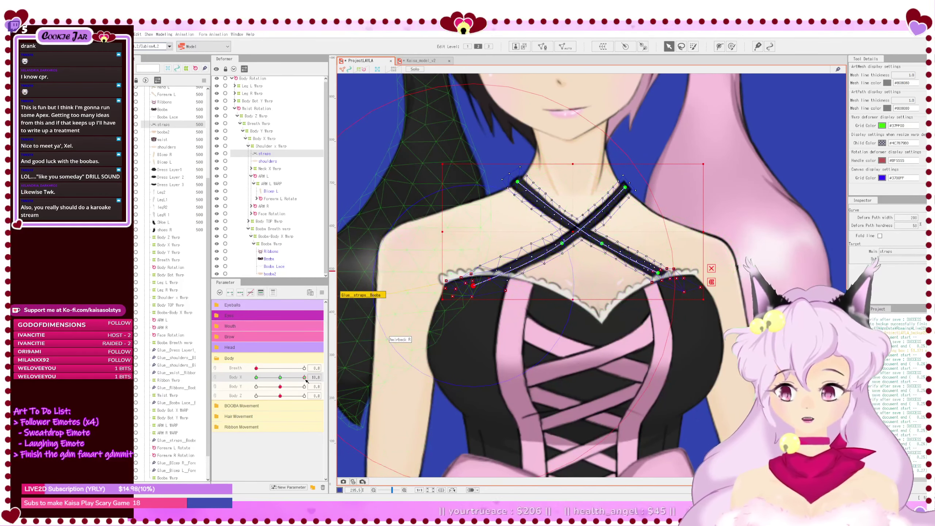
Step: At Body X -10, move the straps' middle path points left and slightly down, and nudge both lower end points to fit the bust edge
drag(305, 379, 256, 377)
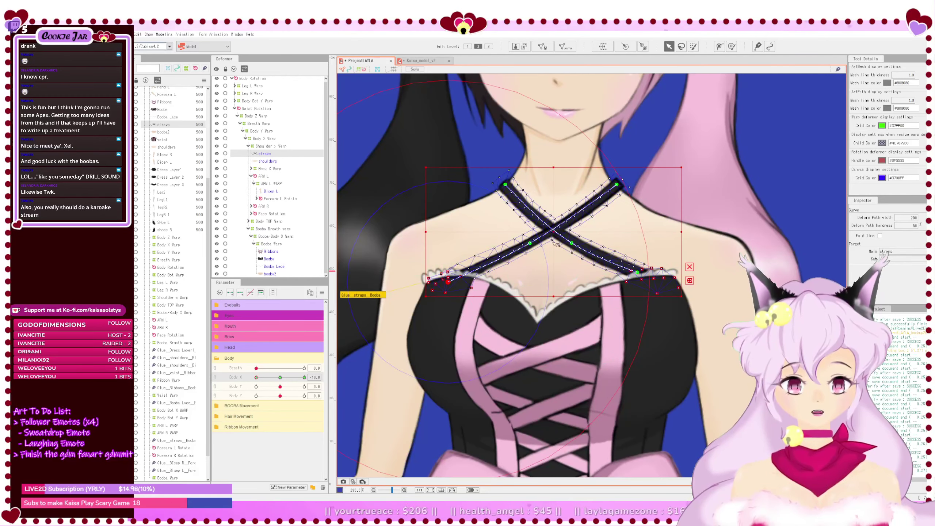
drag(565, 239, 528, 253)
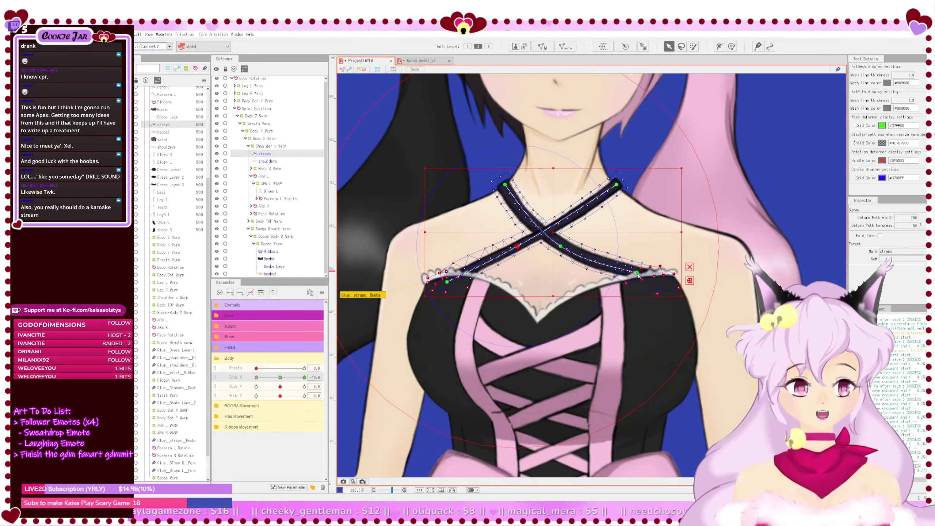
drag(637, 273, 632, 276)
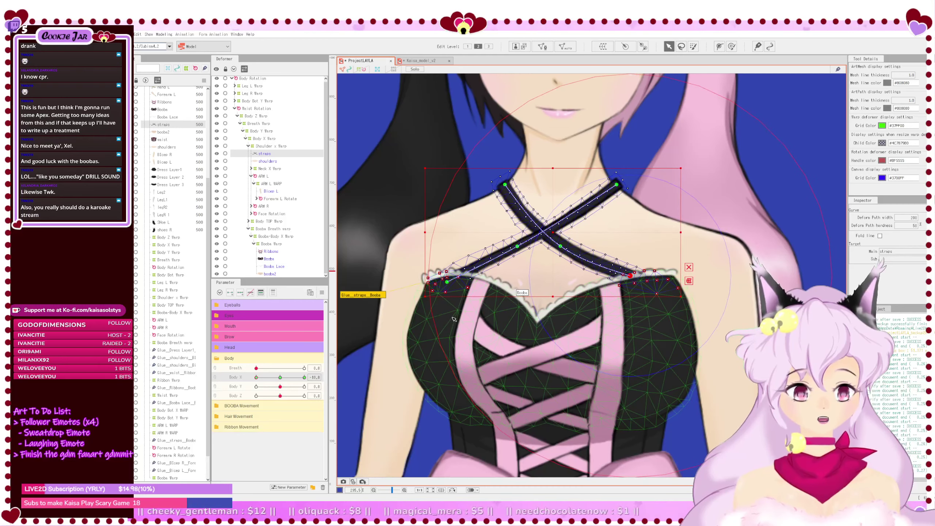
click(448, 282)
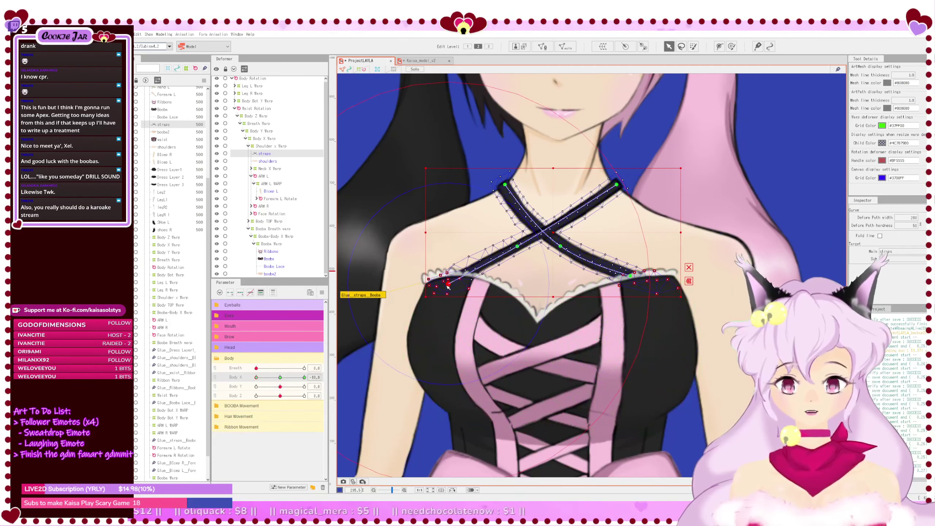
drag(448, 285, 447, 287)
scroll(447, 287, down, 2)
click(500, 297)
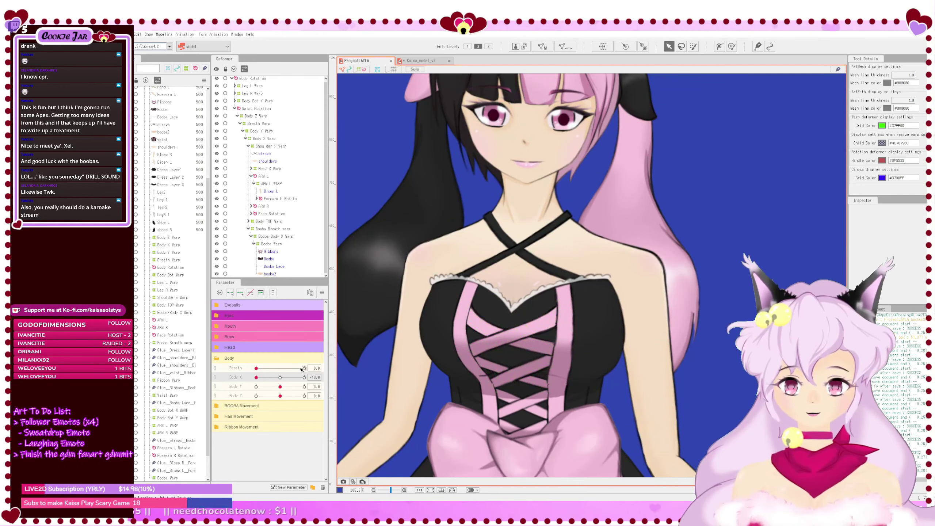
Step: At Body X 10, move the straps' middle path points right and slightly down to shift their crossing, and save the model
drag(255, 379, 360, 394)
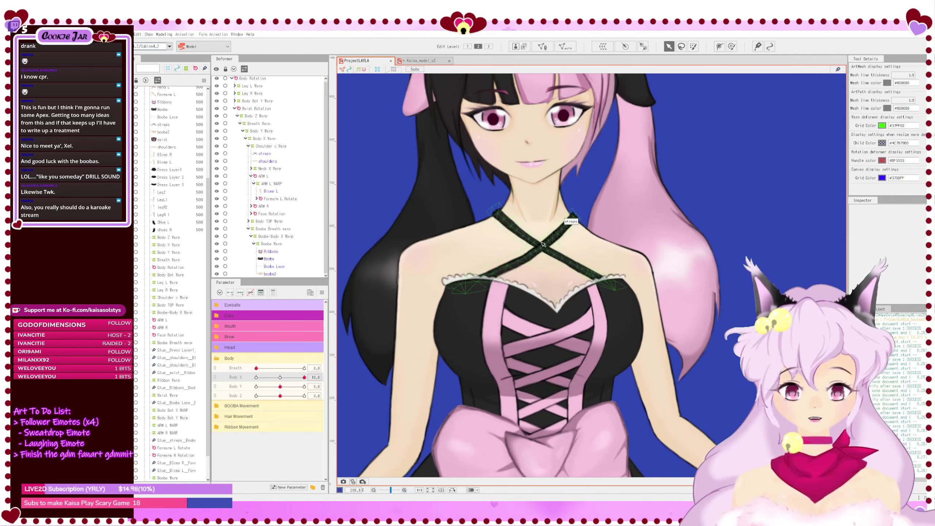
click(563, 225)
scroll(558, 254, up, 2)
mouse_move(557, 258)
mouse_down()
mouse_move(566, 261)
mouse_move(520, 259)
mouse_move(573, 266)
mouse_up()
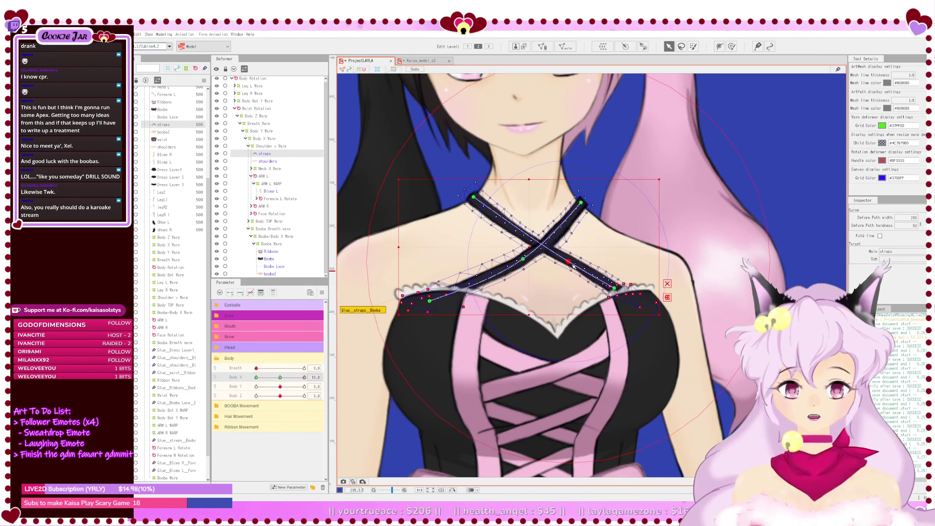
scroll(575, 266, down, 2)
click(375, 403)
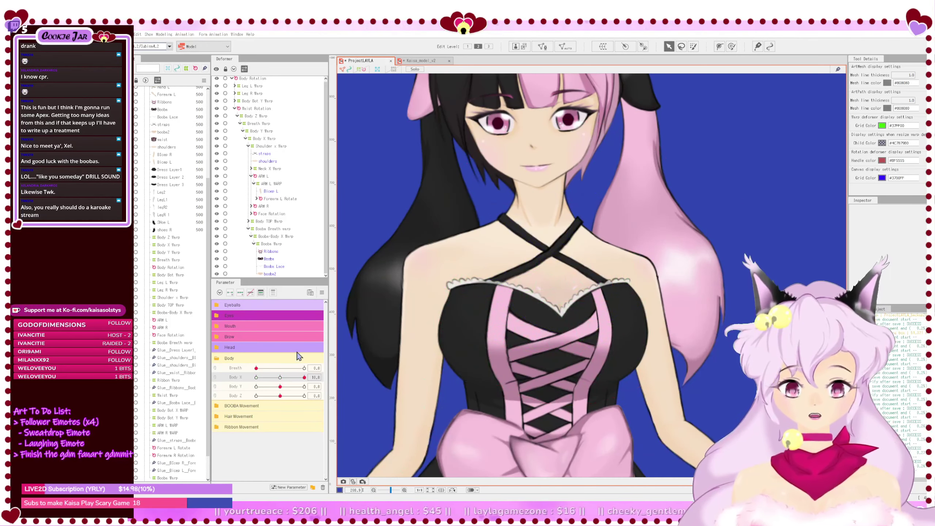
drag(304, 377, 385, 384)
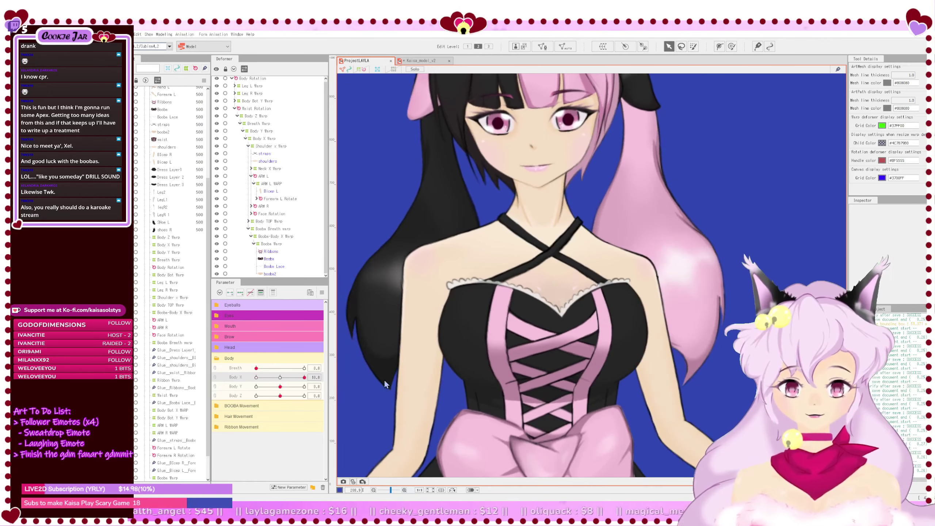
Step: Nudge the lower path point of the right-hand strap end slightly where it meets the bust at Body X 10
click(560, 258)
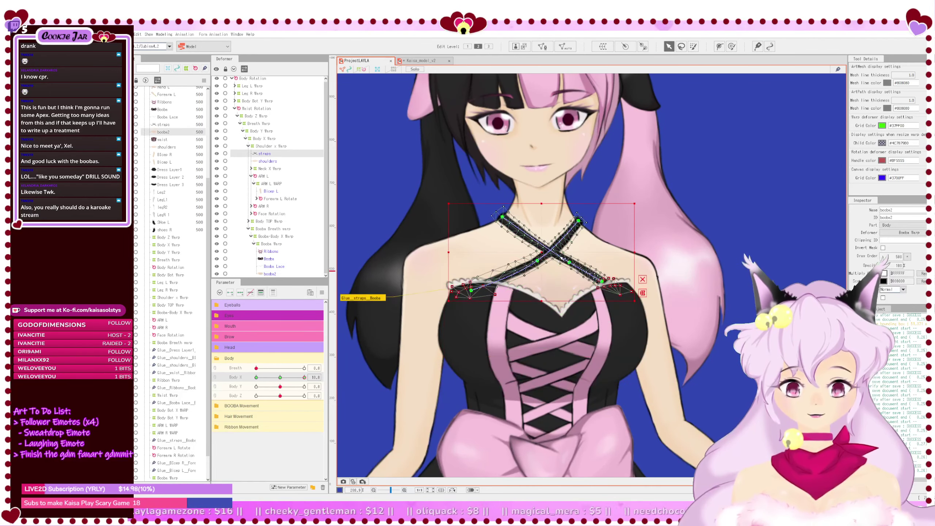
click(561, 259)
scroll(604, 282, up, 2)
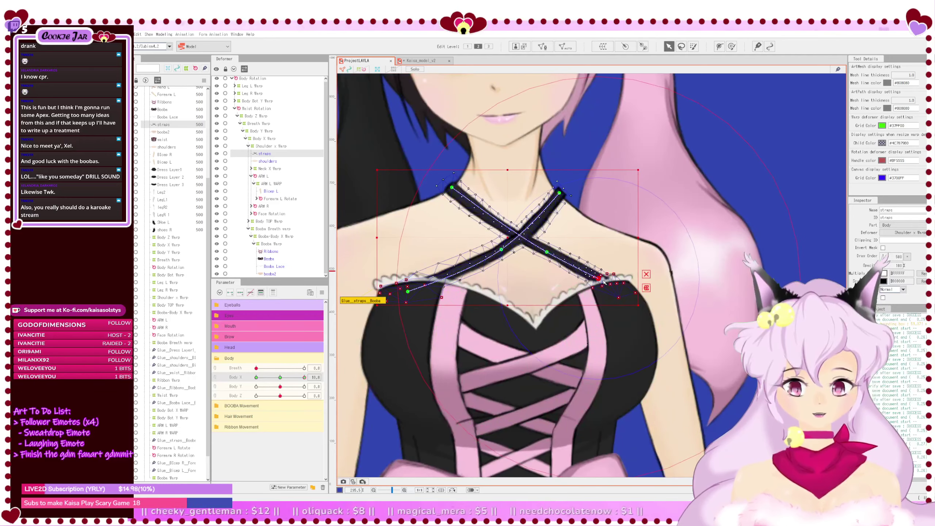
drag(602, 280, 603, 280)
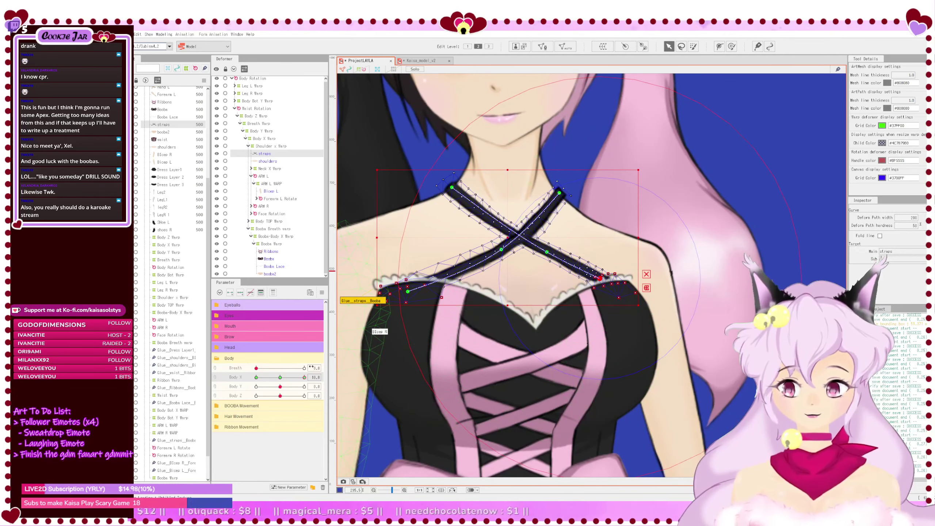
Step: Try to shift the right-hand strap's lower path point slightly outward at Body X -10, undo it, and review the whole upper body
drag(305, 378, 220, 379)
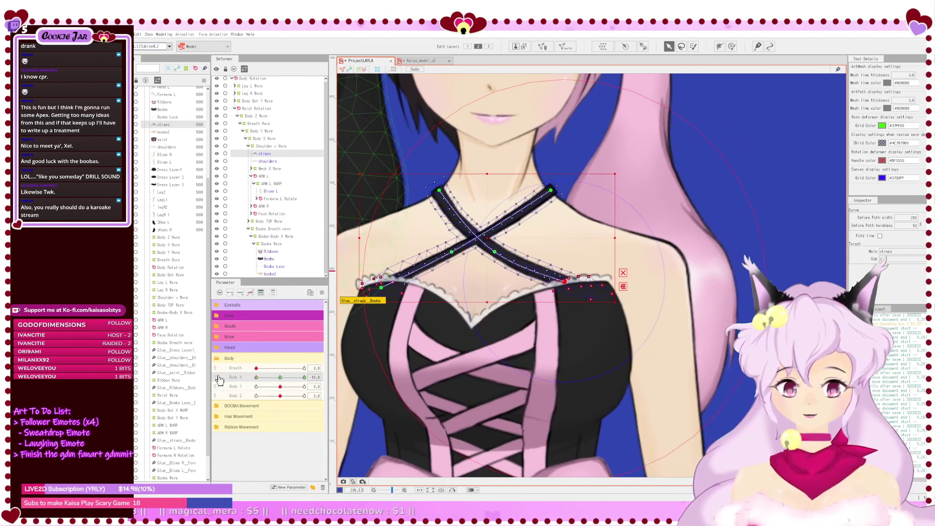
drag(565, 282, 568, 280)
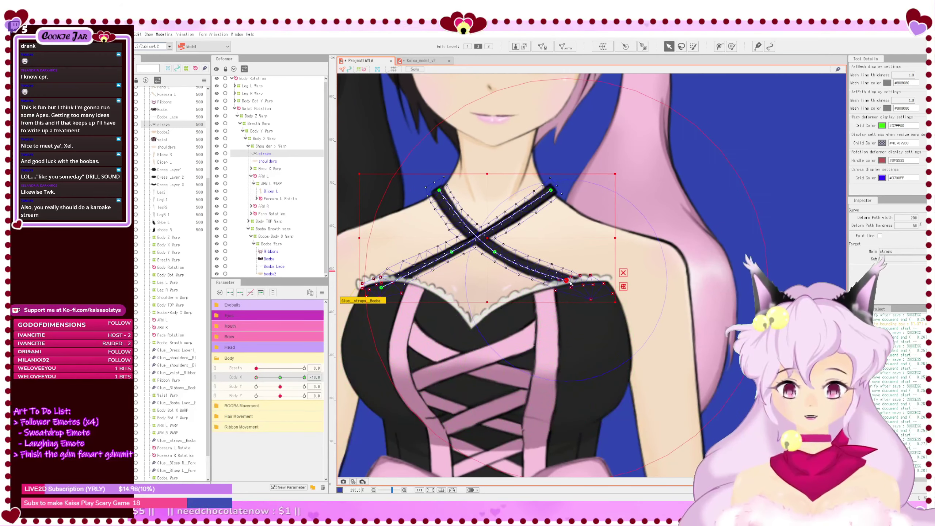
key(ctrl+z)
click(543, 301)
scroll(543, 301, down, 5)
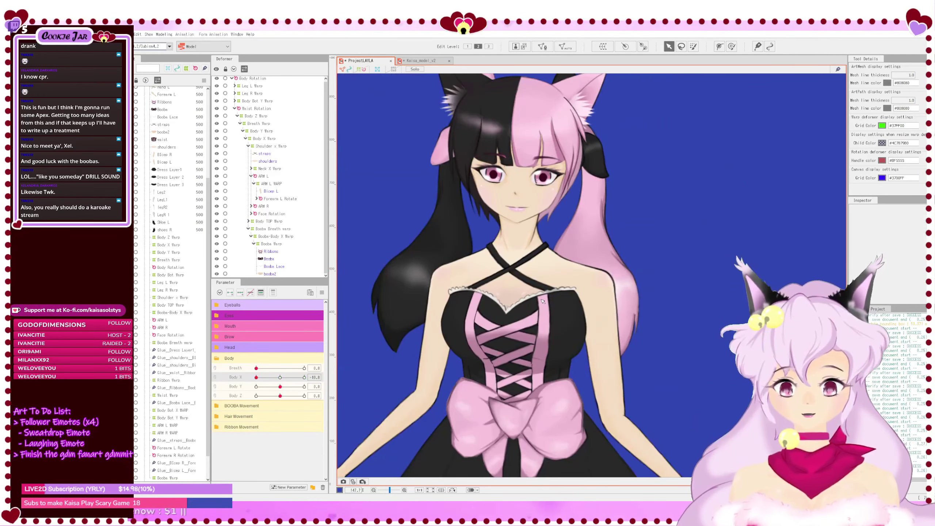
drag(550, 320, 576, 338)
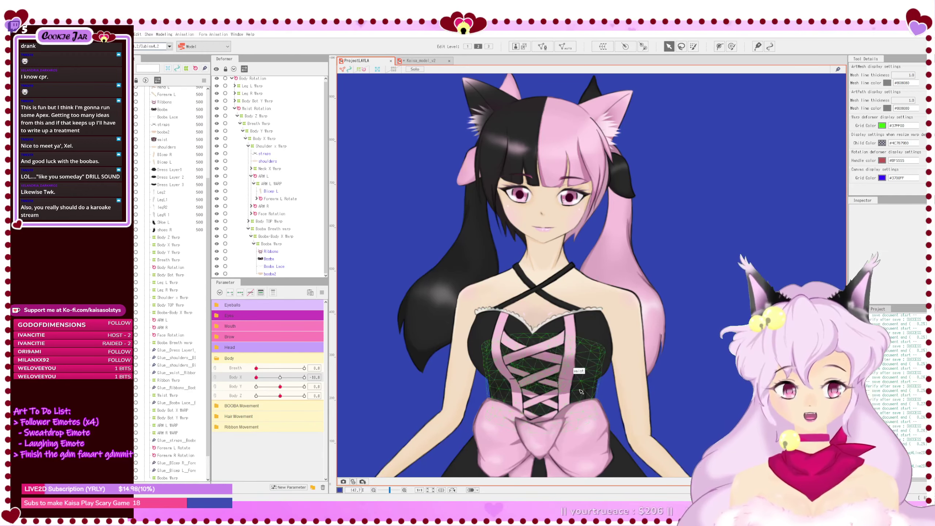
Step: Select the Booba-Body X Warp deformer and examine the chest area with the body turned to Body X -10
scroll(577, 384, up, 1)
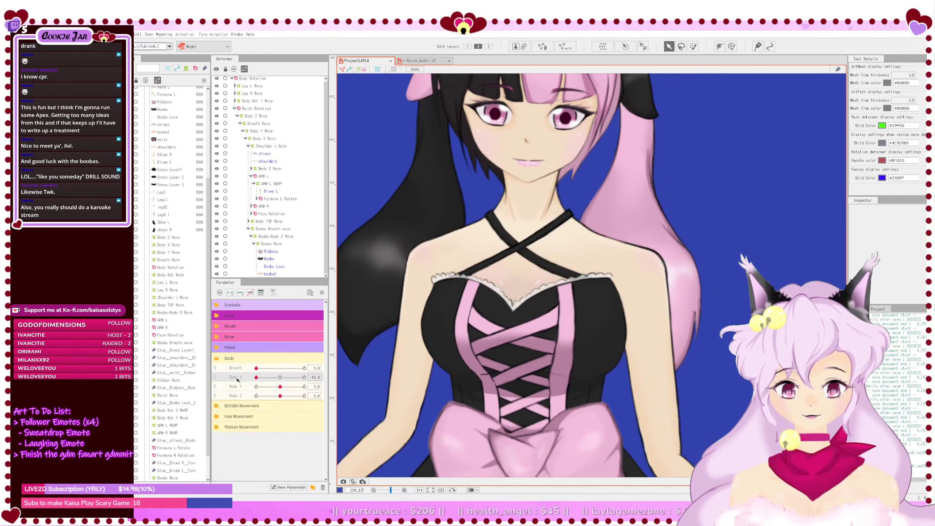
click(477, 350)
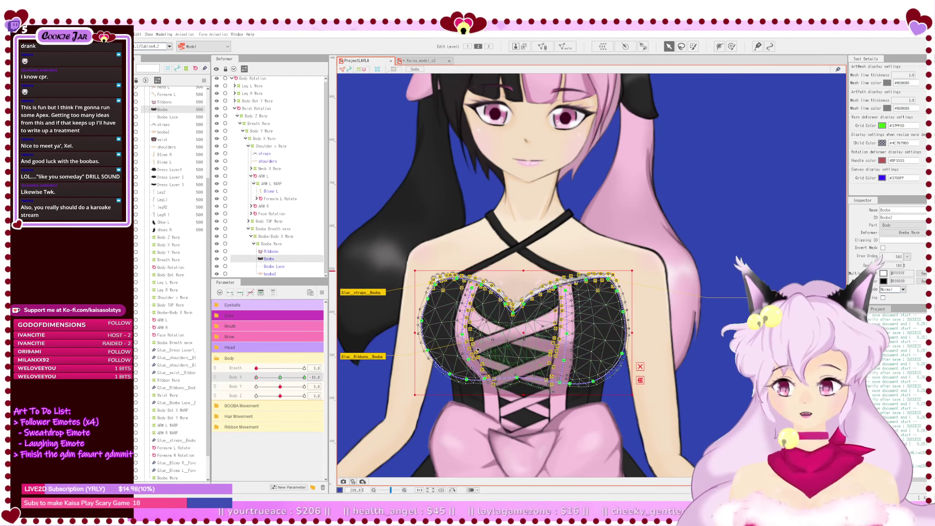
click(277, 236)
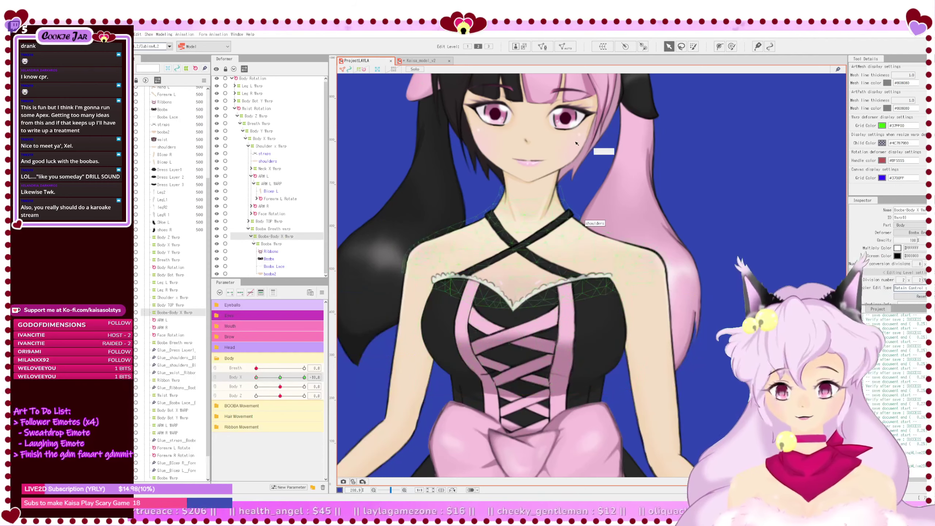
scroll(560, 395, up, 2)
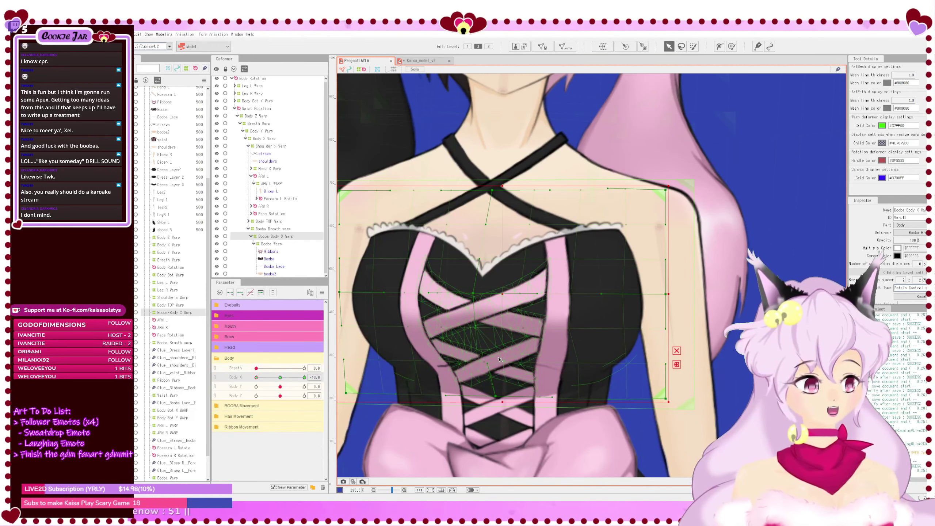
scroll(531, 360, down, 3)
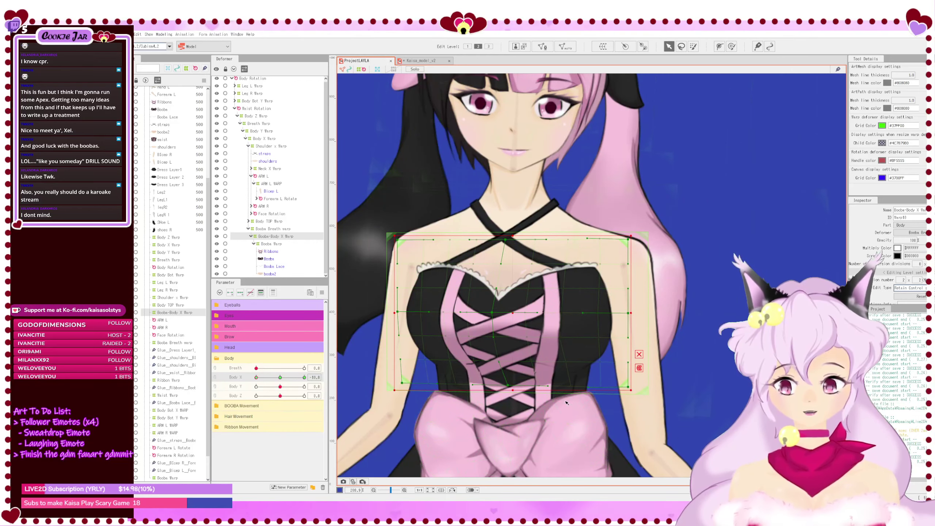
Step: Preview the whole figure with Body X at 10 and return Body X to 0
drag(259, 379, 313, 385)
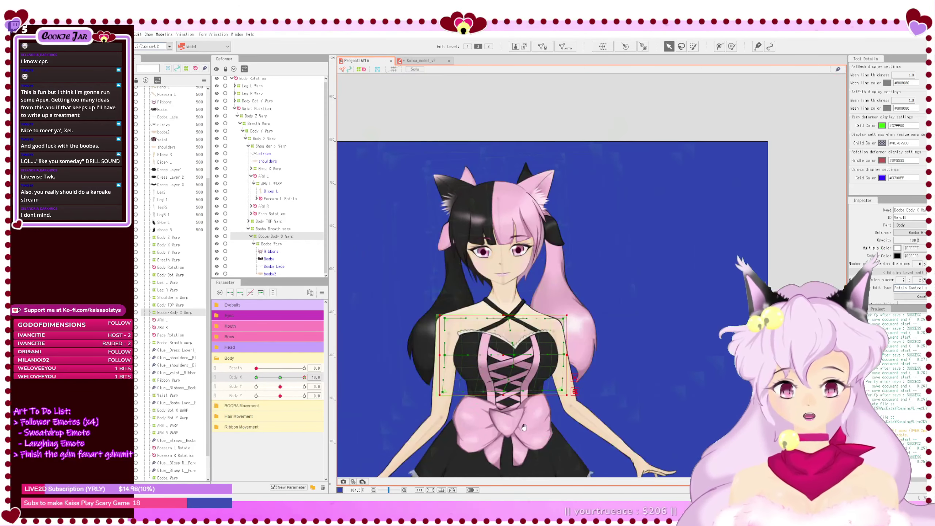
drag(524, 427, 573, 390)
click(393, 70)
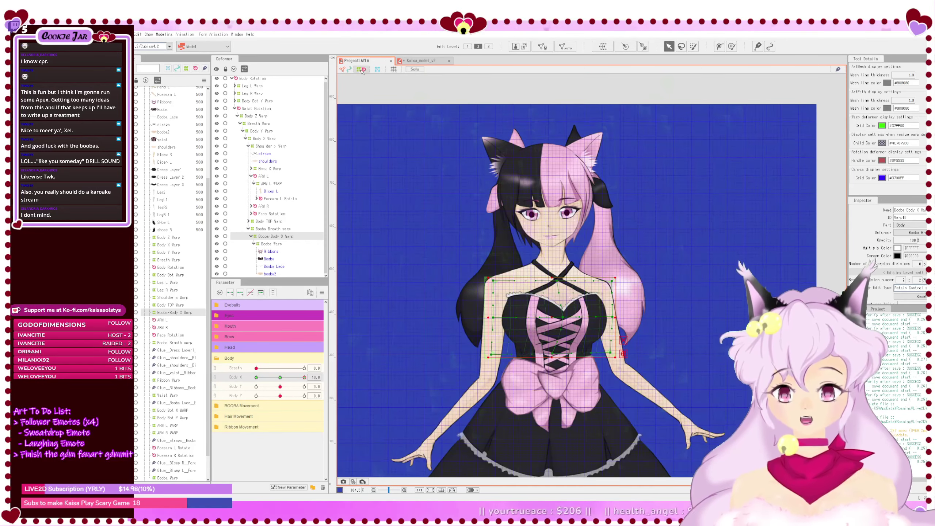
click(393, 70)
click(362, 69)
scroll(541, 397, down, 3)
drag(551, 434, 551, 351)
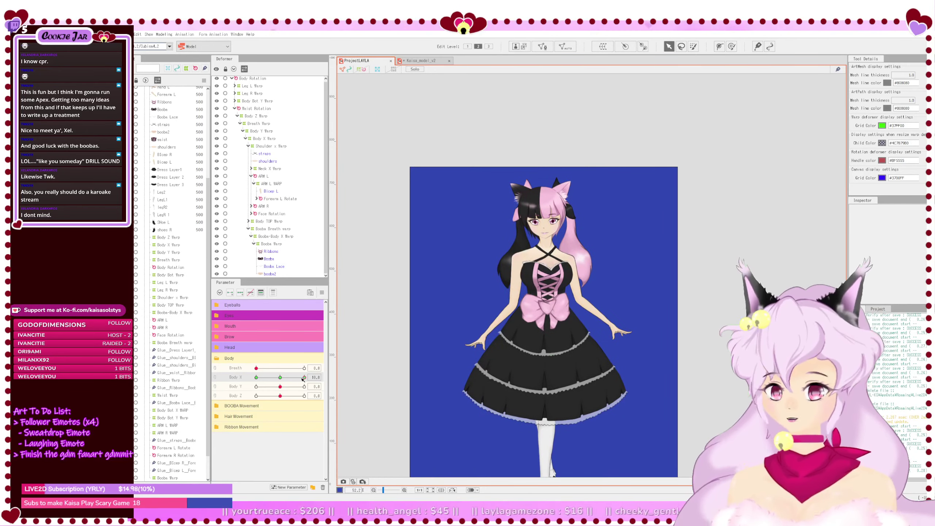
mouse_move(305, 378)
mouse_down()
mouse_move(254, 378)
mouse_move(319, 378)
mouse_move(252, 376)
mouse_move(321, 379)
mouse_move(243, 378)
mouse_move(320, 379)
mouse_move(257, 378)
mouse_move(317, 380)
mouse_move(258, 378)
mouse_move(291, 376)
mouse_up()
click(280, 377)
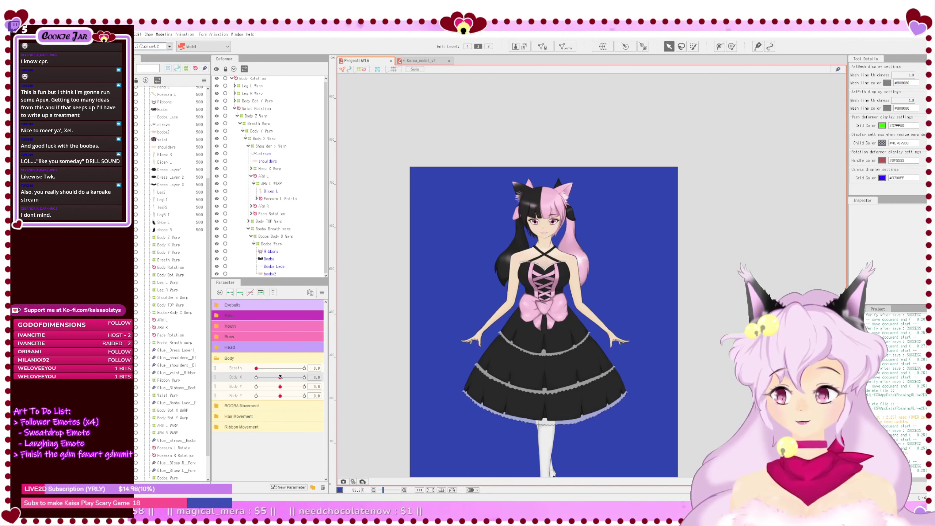
Step: Open the Physics/Scene Blending settings, examine how the model follows the cursor in the preview, and close the window
click(164, 34)
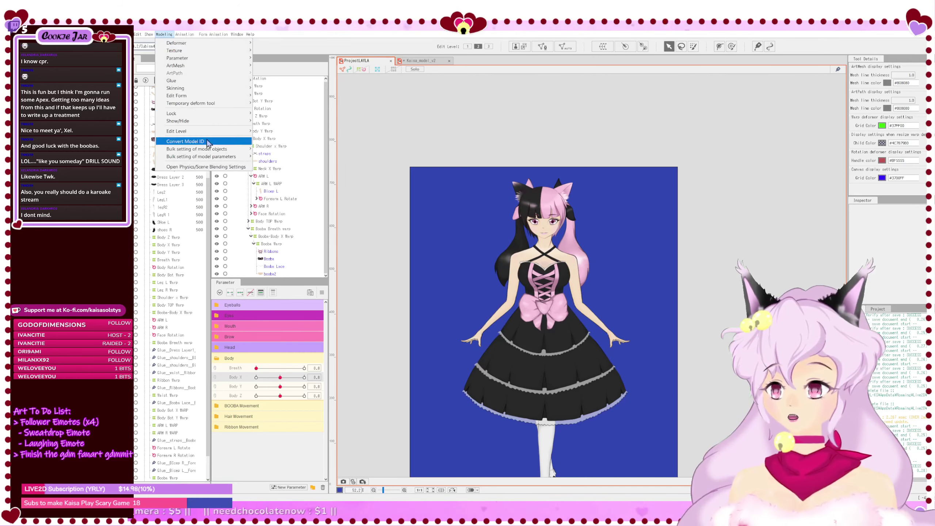
click(206, 167)
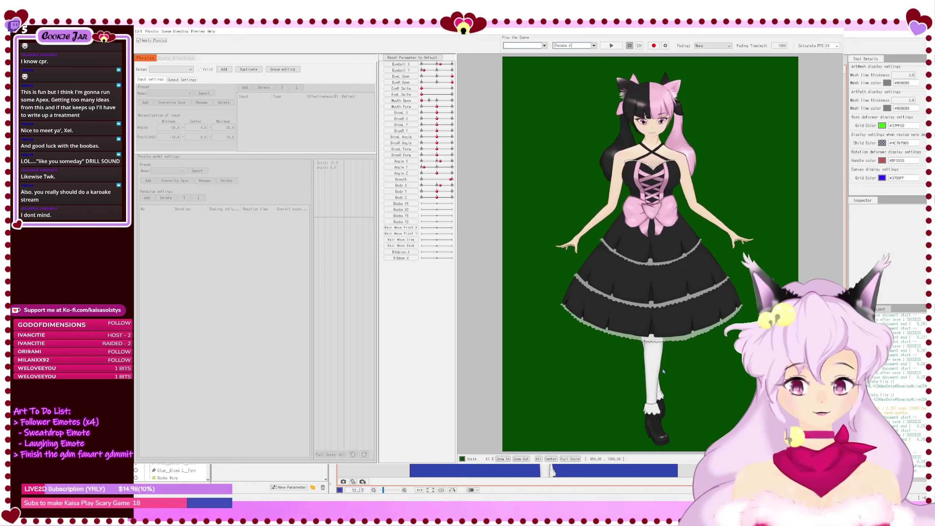
click(177, 32)
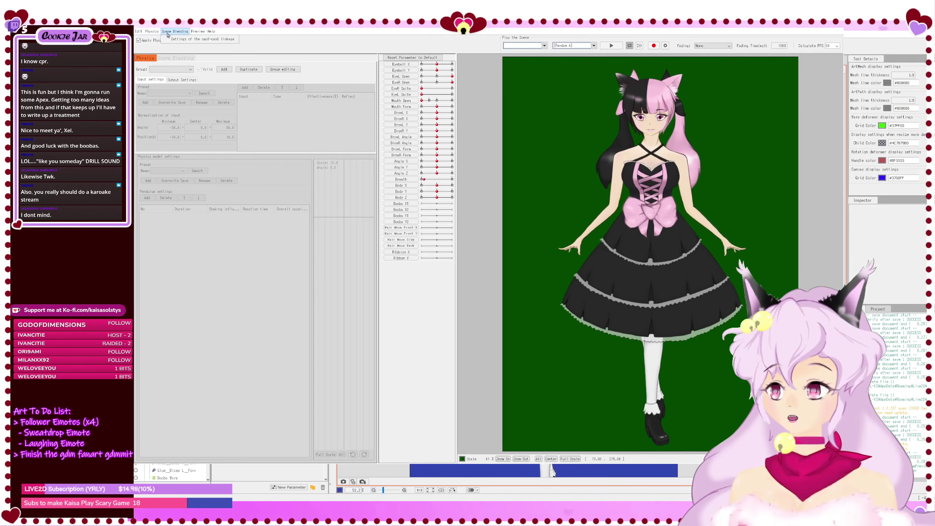
click(198, 31)
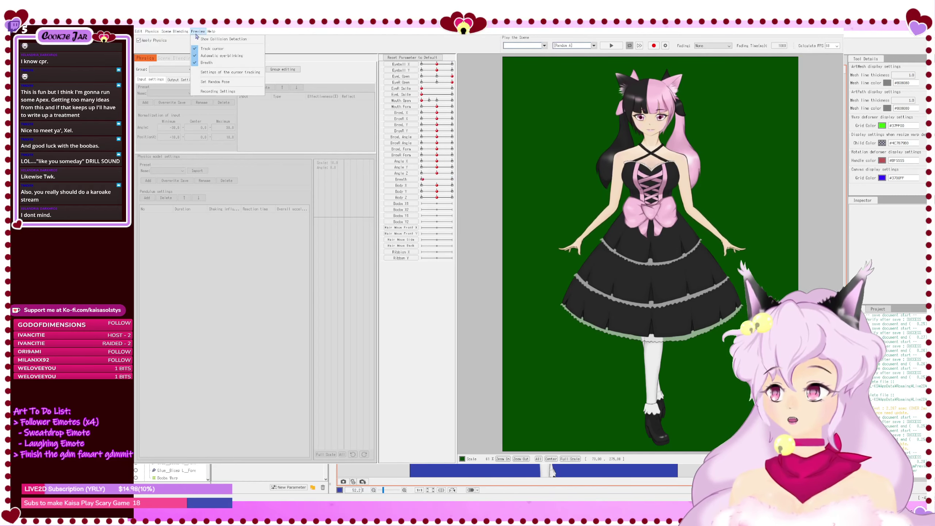
click(245, 75)
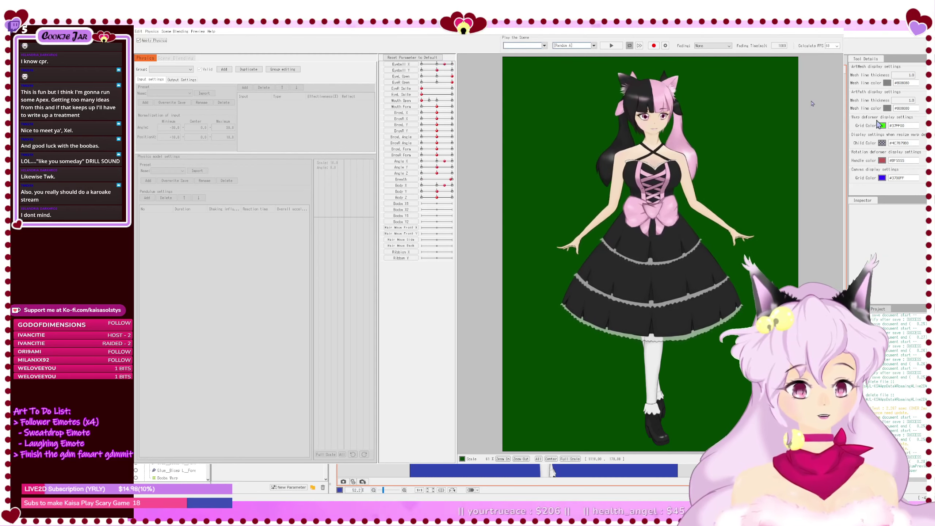
click(905, 35)
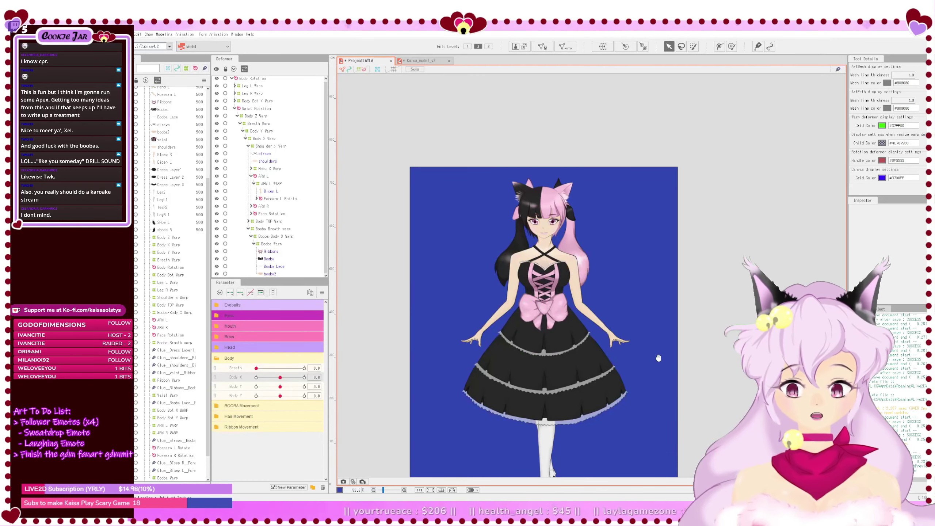
Step: Save the ProjectLAYLA model
drag(658, 357, 706, 288)
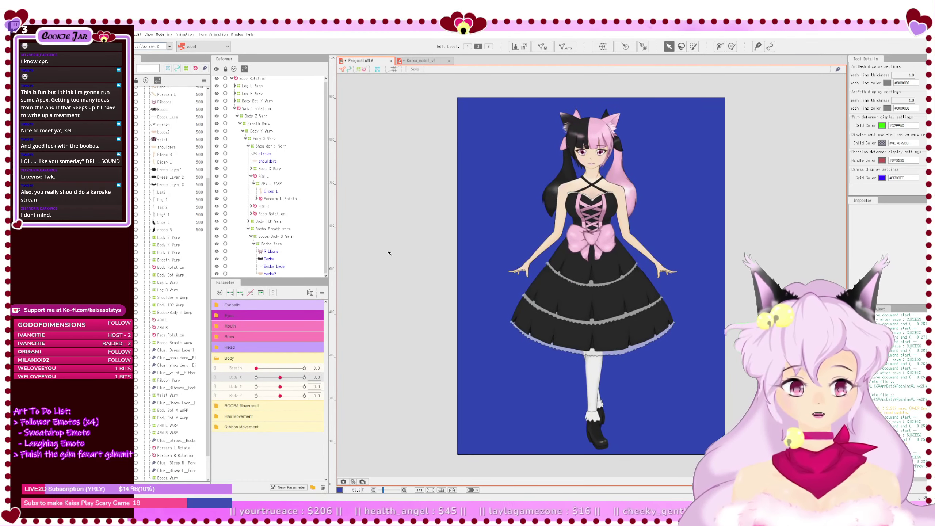
key(ctrl+s)
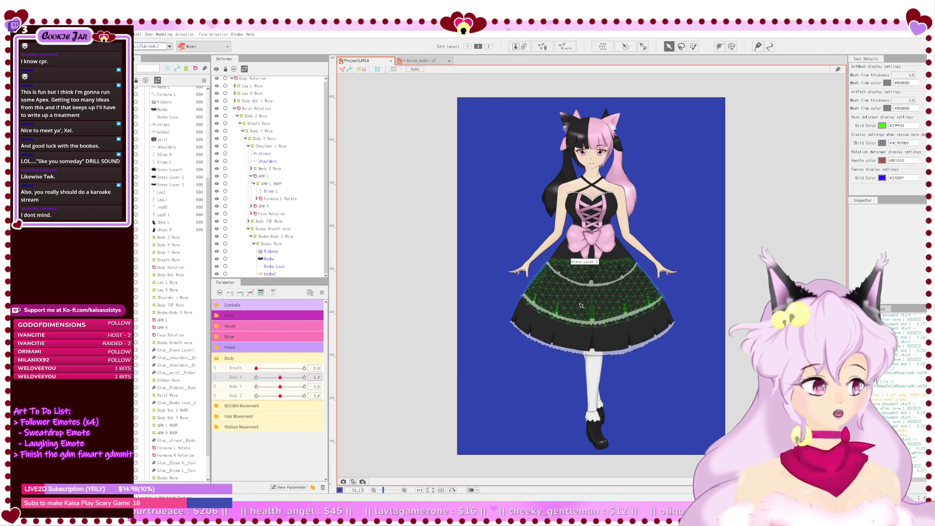
scroll(282, 174, up, 1)
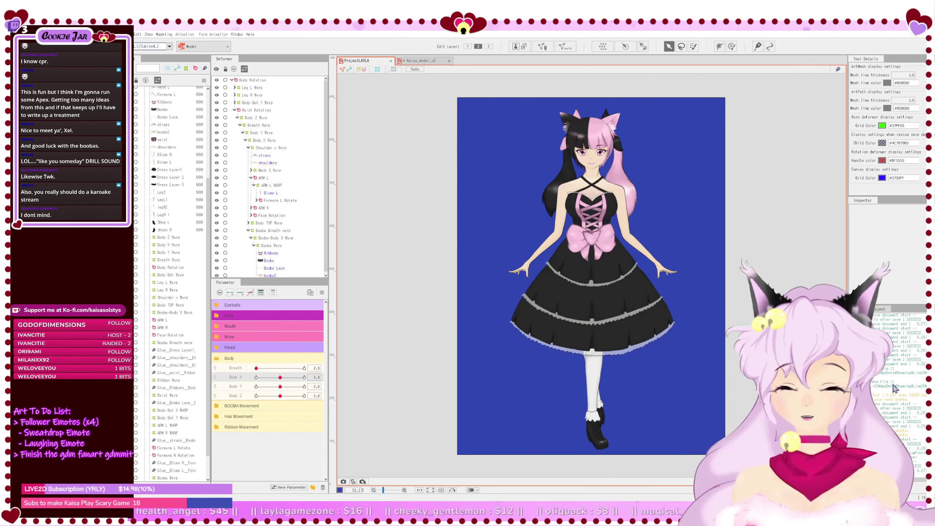
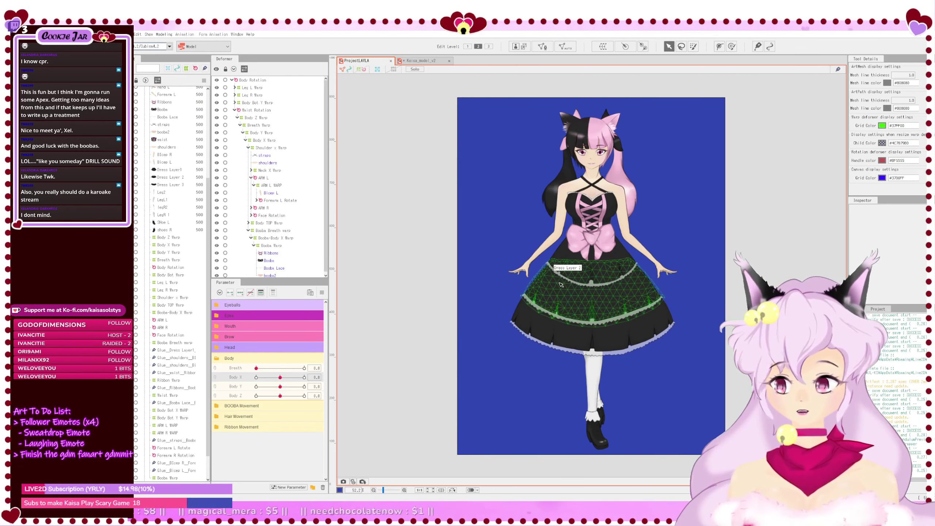
Step: Select the Body Bot Y Warp, set Body Y to -10, and pull both lower corners of the warp outward to widen the skirt
click(248, 230)
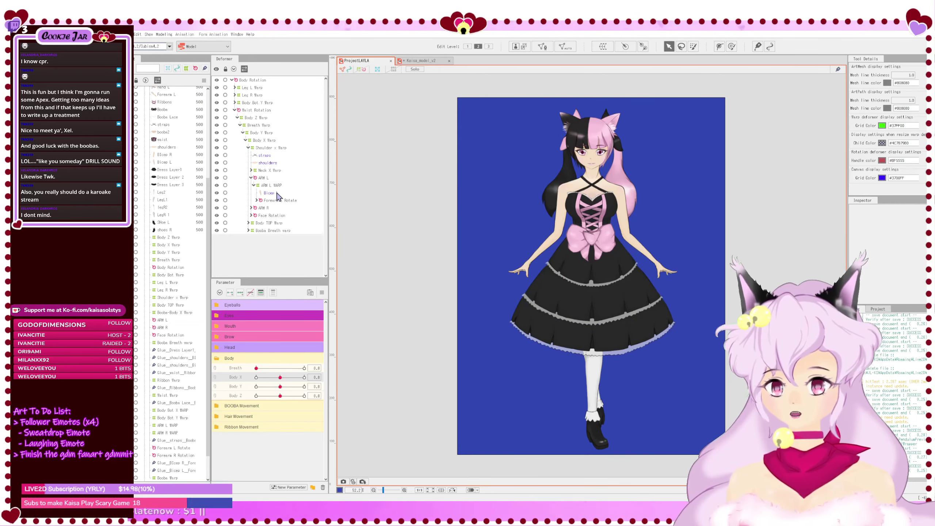
click(260, 103)
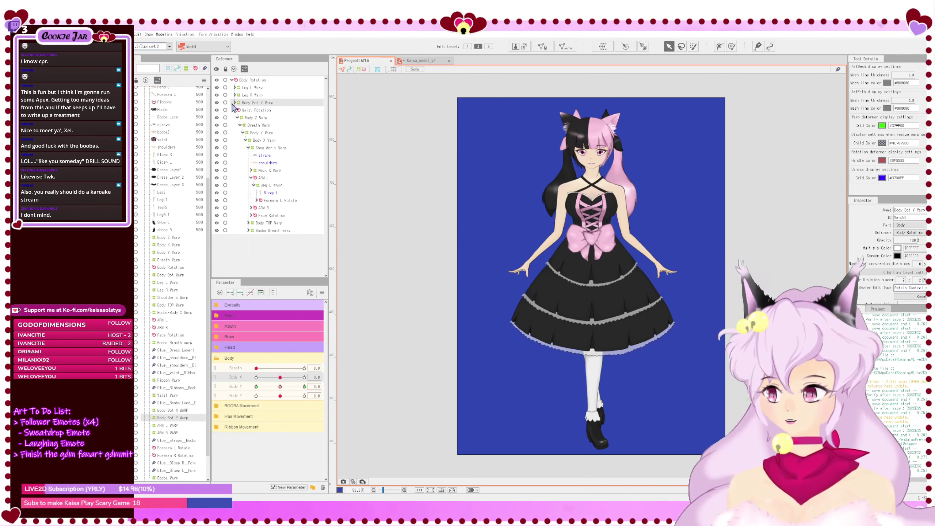
drag(280, 387, 239, 392)
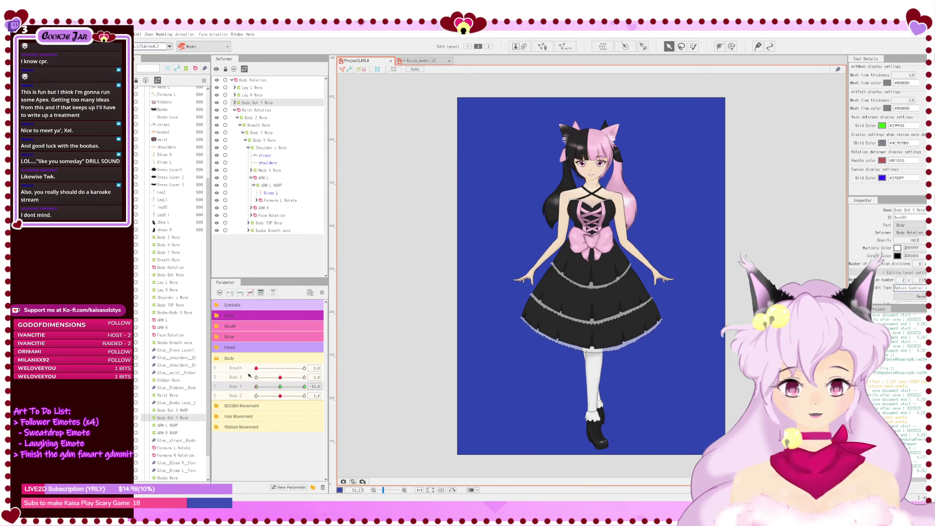
scroll(557, 284, up, 3)
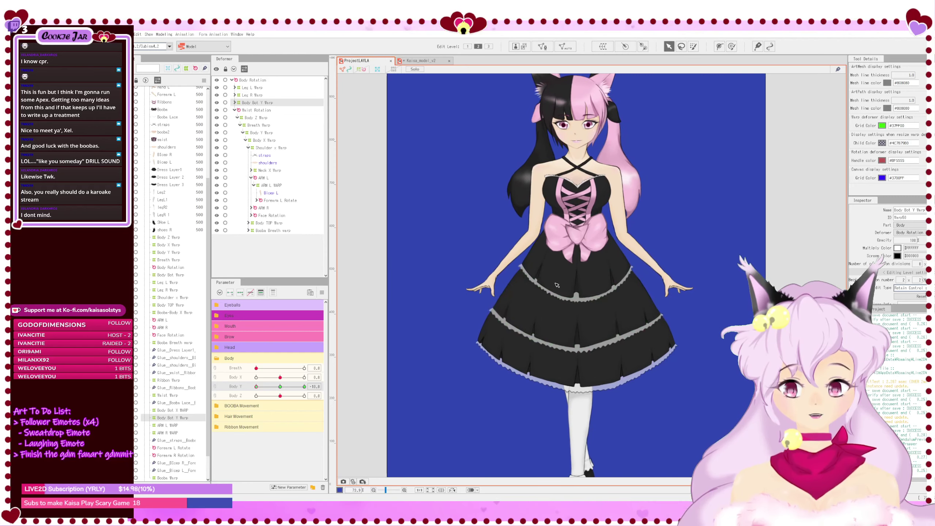
click(392, 69)
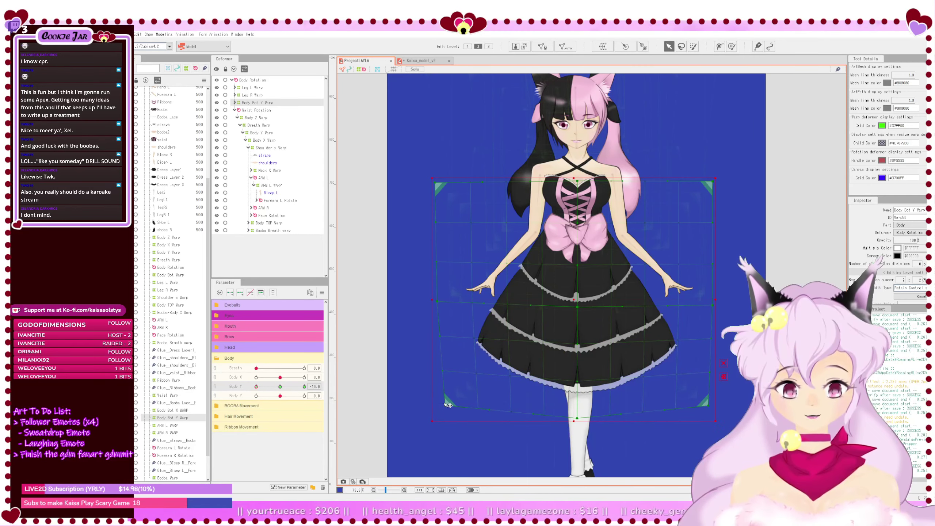
drag(438, 396, 422, 399)
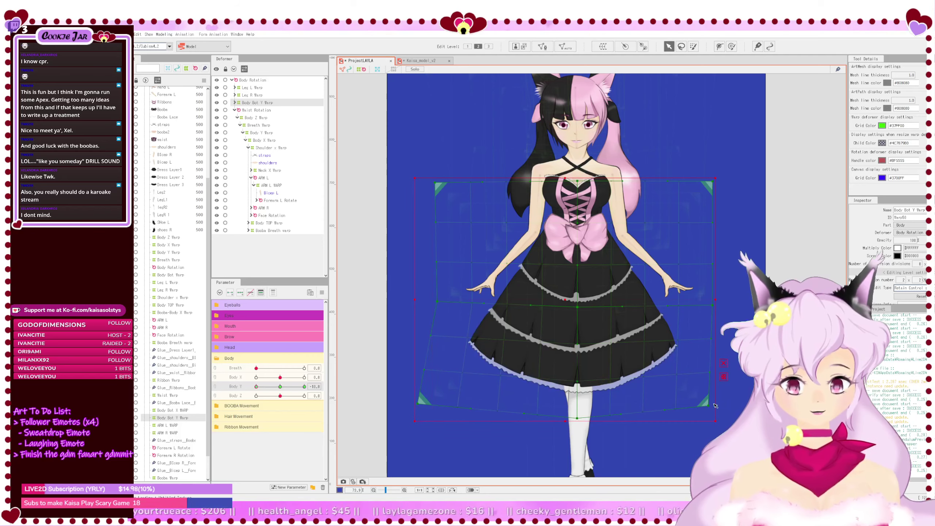
drag(706, 404, 734, 405)
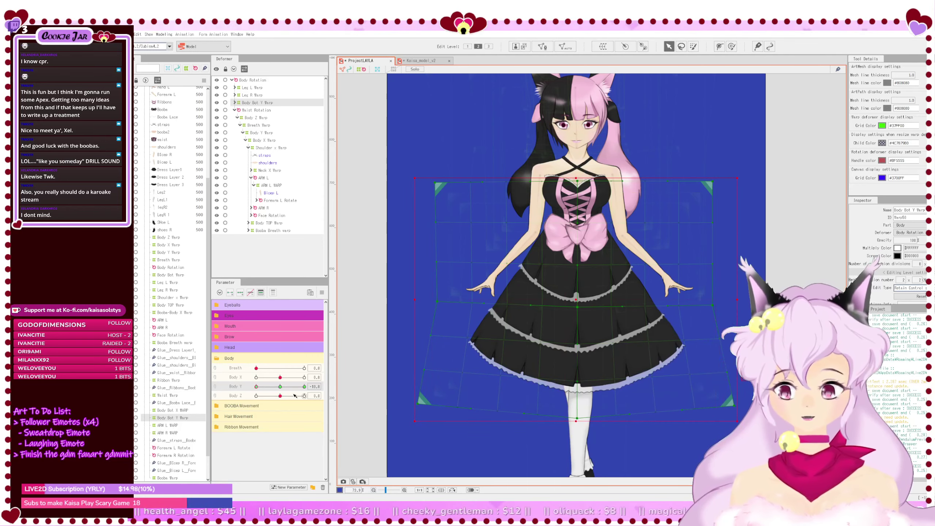
drag(256, 387, 325, 394)
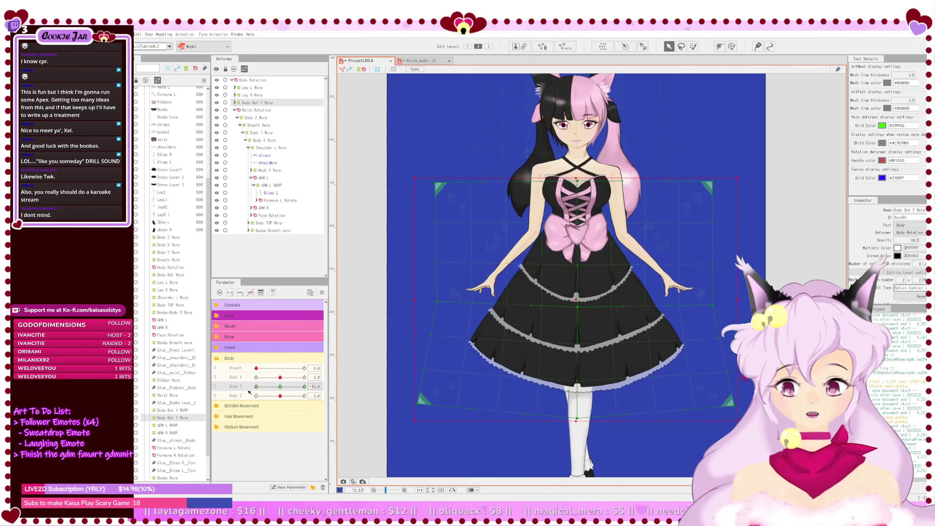
click(685, 393)
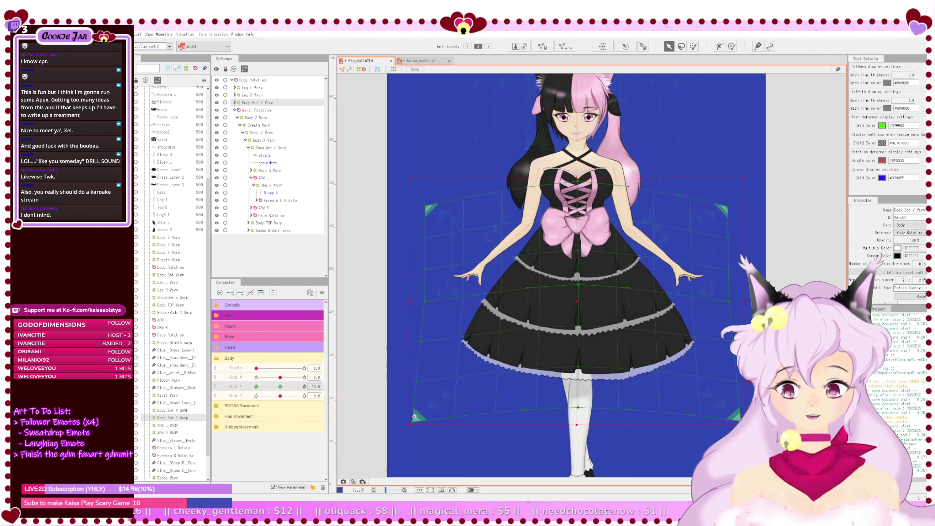
key(ctrl+z)
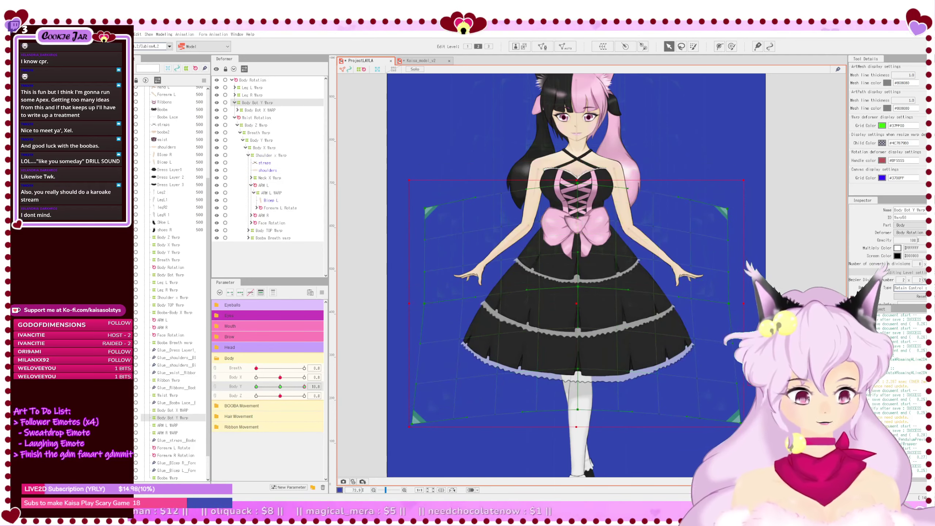
click(418, 427)
drag(418, 427, 424, 399)
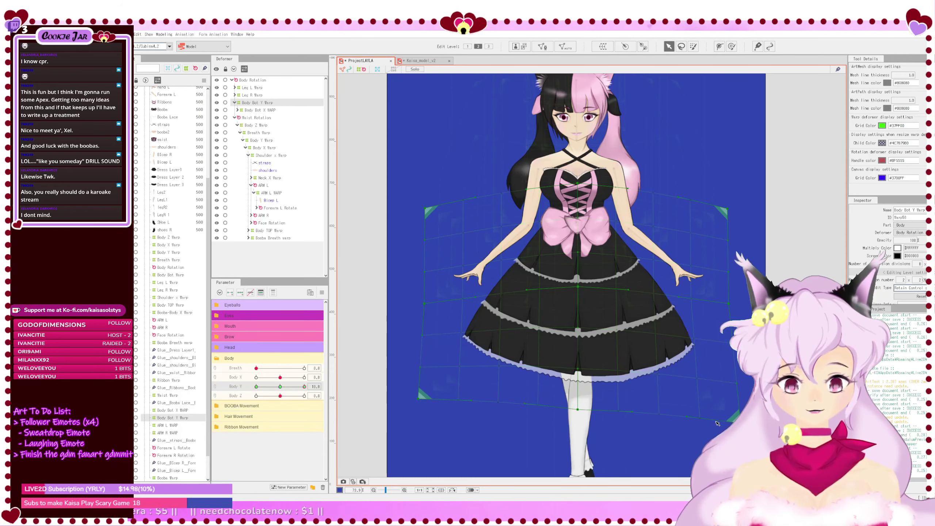
key(ctrl+z)
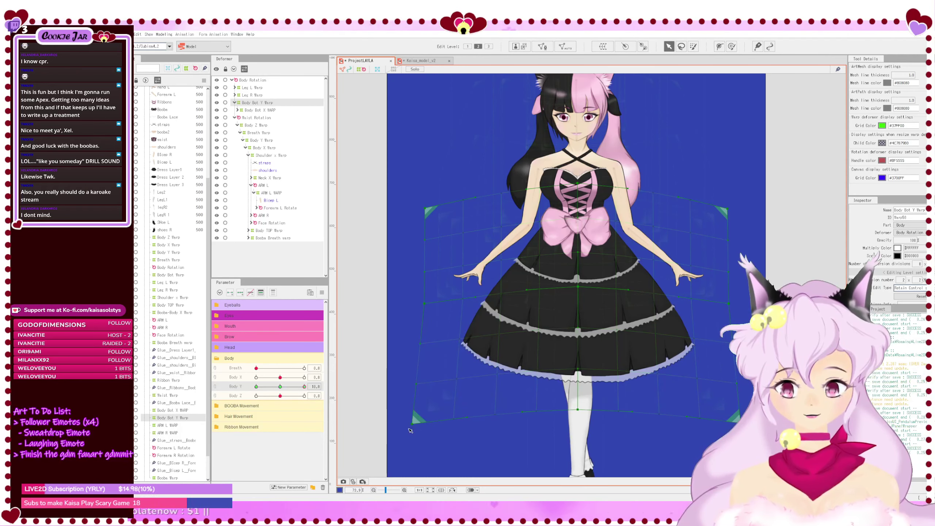
drag(409, 427, 417, 405)
click(256, 387)
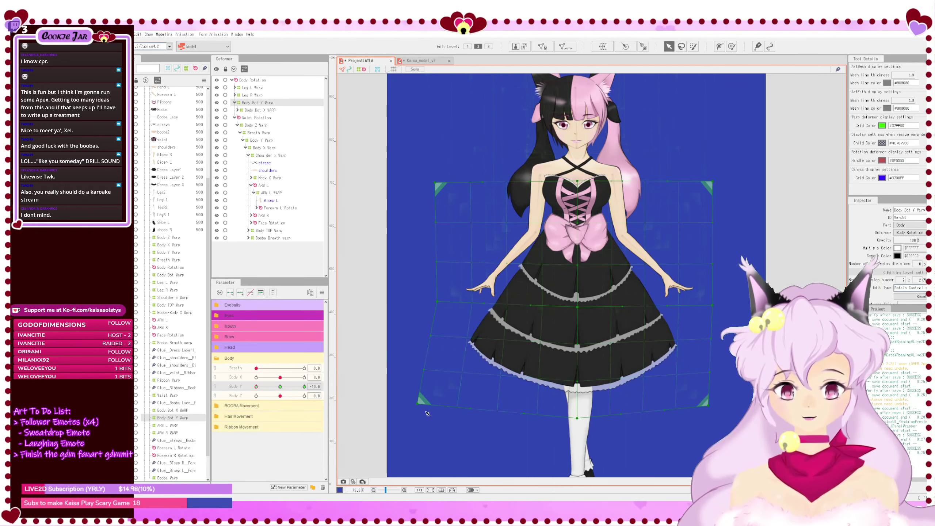
key(ctrl+s)
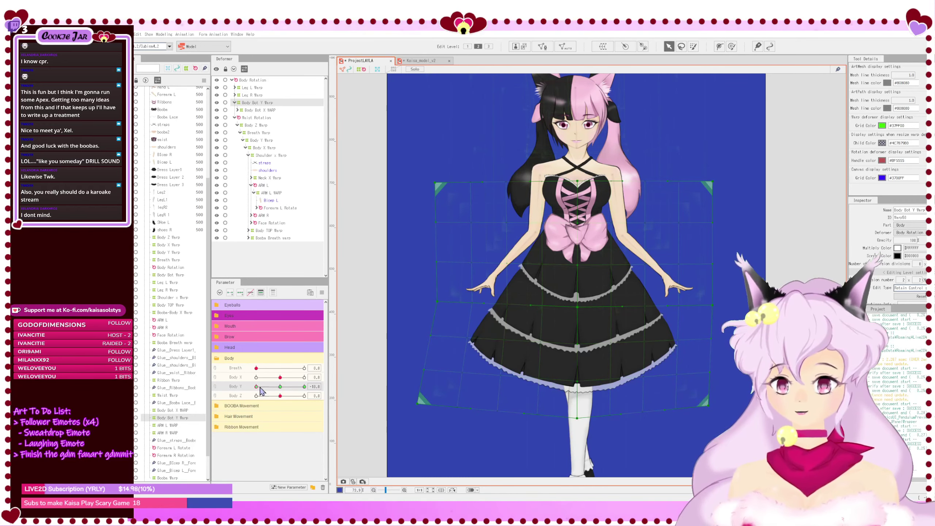
Step: Set Body Y to 10 and raise both lower corners of the Body Bot Y Warp to flatten the skirt's hem
drag(256, 386, 304, 386)
drag(417, 426, 423, 407)
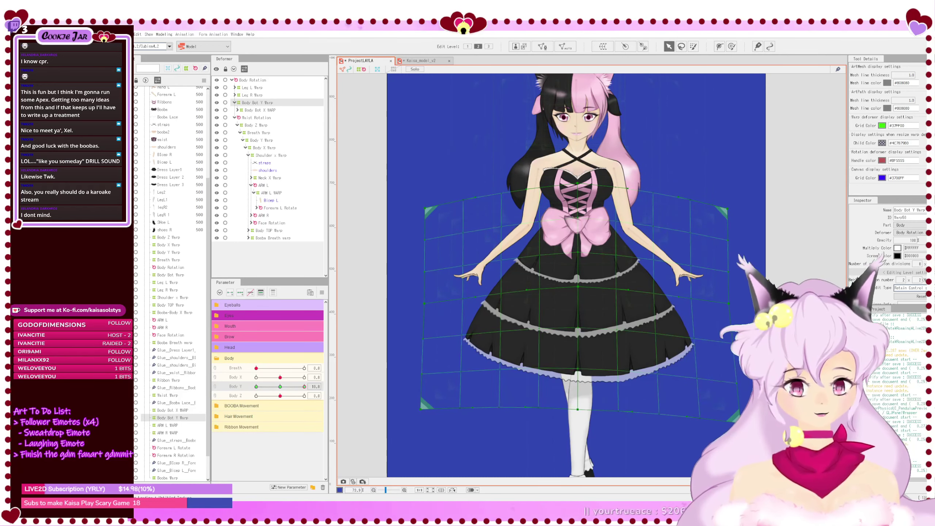
drag(741, 423, 747, 406)
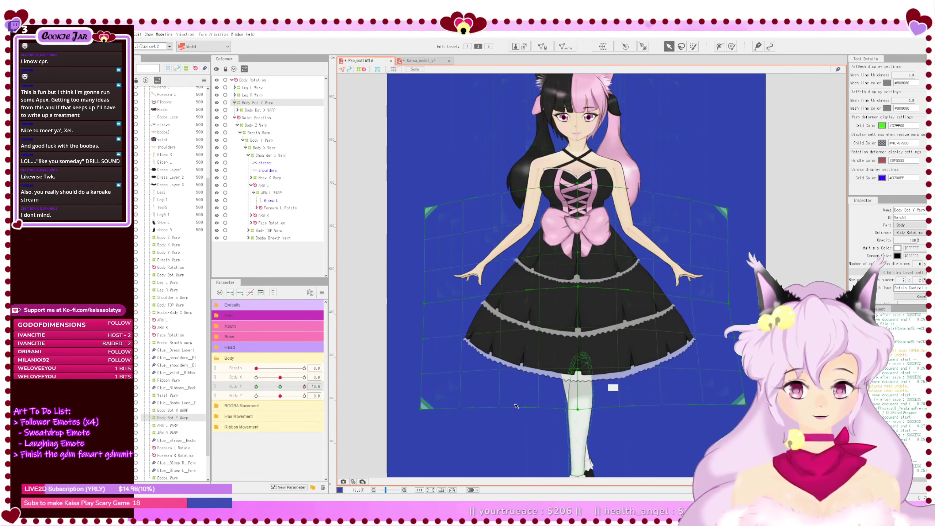
Step: Pull the lower-left corner of the Body Bot Y Warp outward at Body Y 10, and save the model
drag(422, 407, 410, 403)
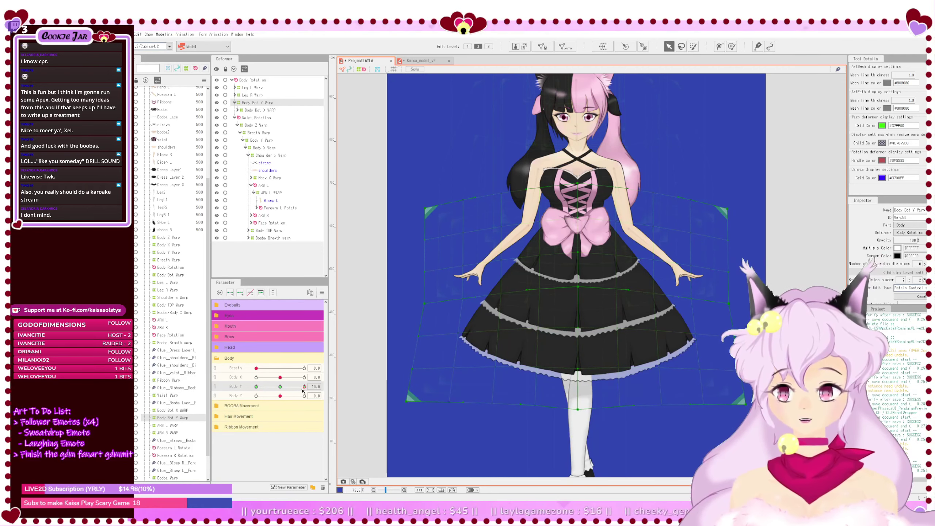
mouse_move(305, 387)
mouse_down()
mouse_move(241, 392)
mouse_move(313, 391)
mouse_up()
drag(596, 226, 600, 292)
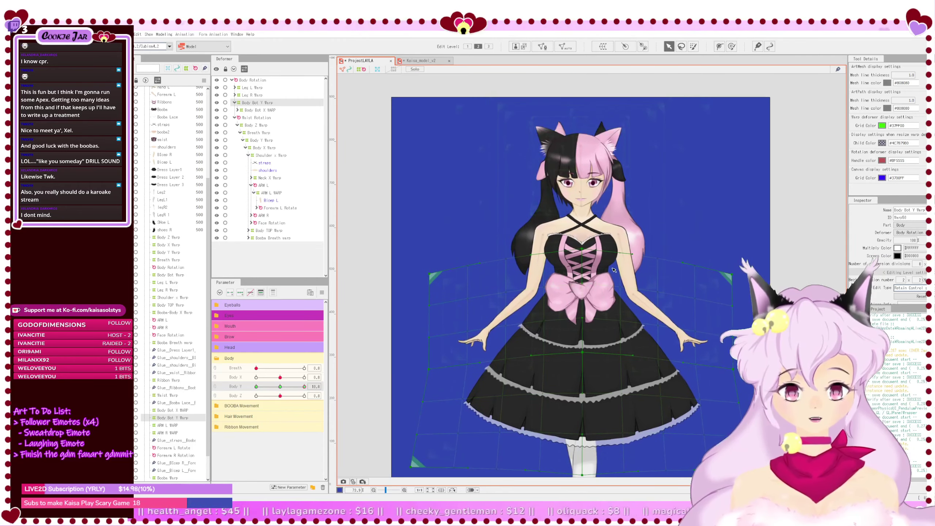
scroll(602, 264, up, 2)
scroll(600, 265, down, 2)
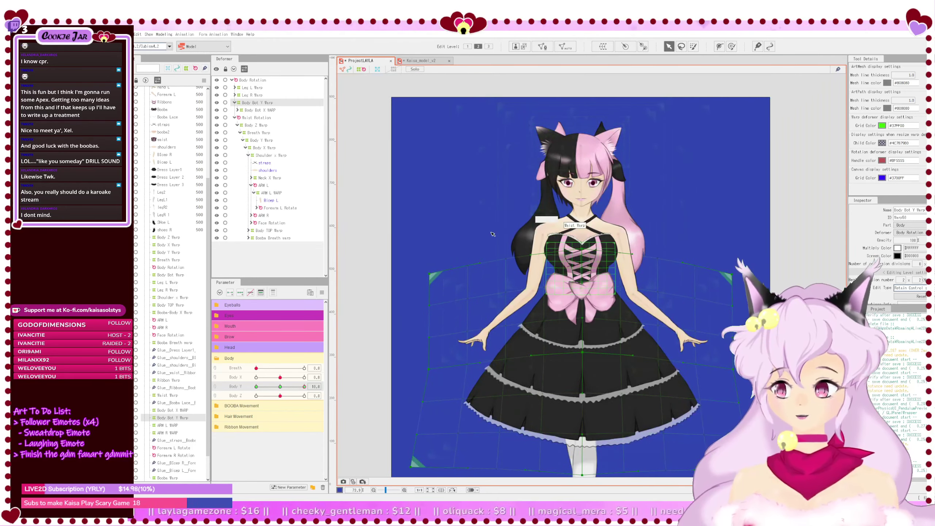
key(ctrl+s)
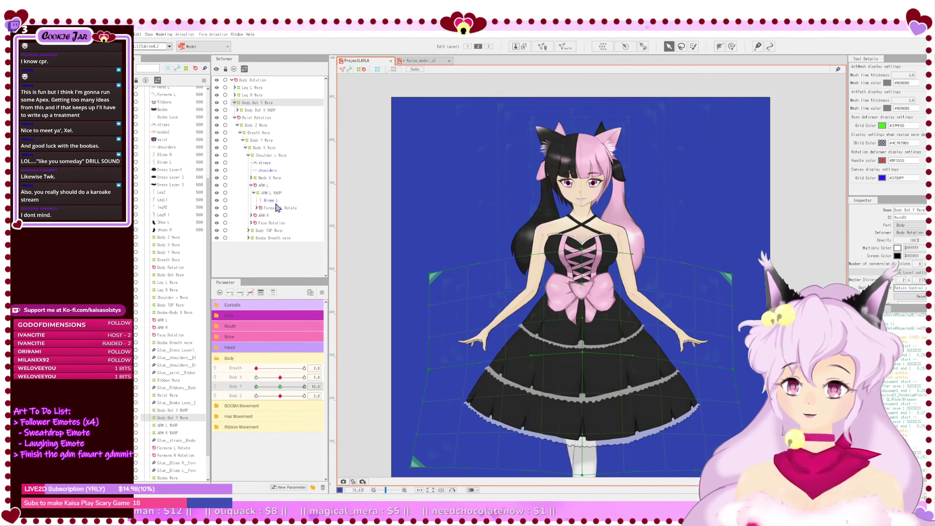
Step: Select the Booba-Body X Warp, reset Body Y to 0, and create a parent warp deformer named Booba-Body Y Warp
click(249, 238)
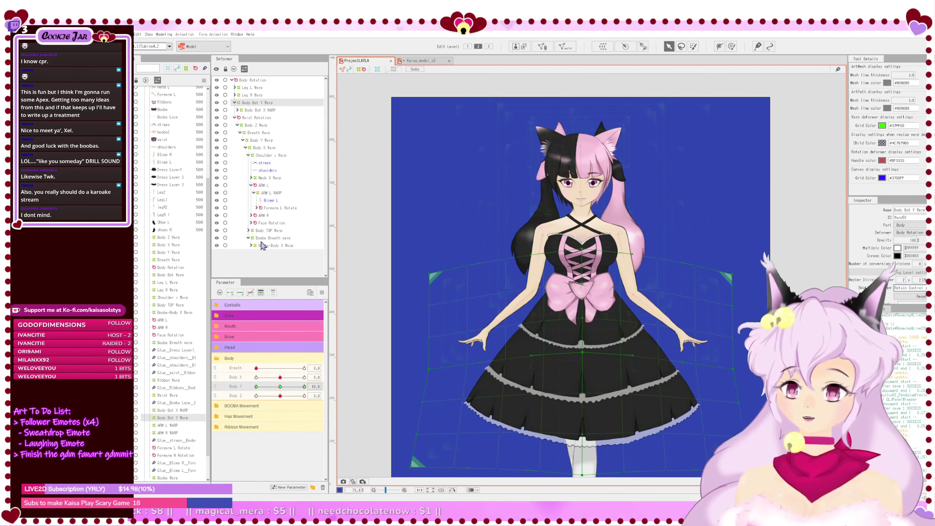
click(274, 245)
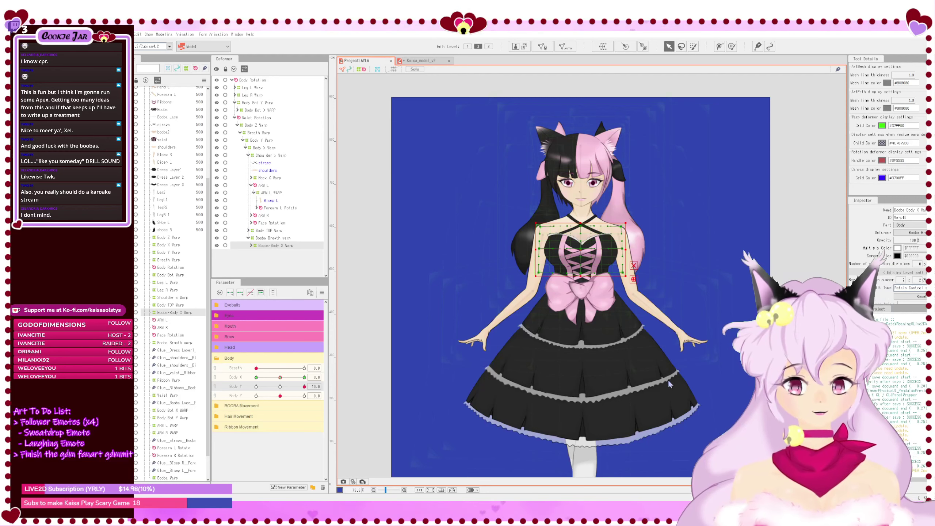
mouse_move(283, 387)
mouse_down()
mouse_move(323, 392)
mouse_move(257, 388)
mouse_move(354, 399)
mouse_up()
click(280, 386)
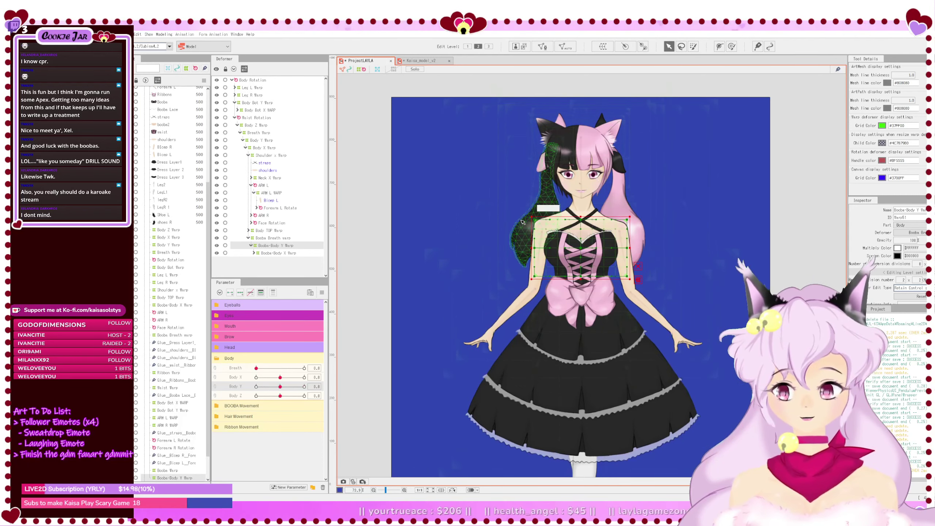
Step: Select the Booba-Body Y Warp in the deformer hierarchy and add three keys for it on the Body Y parameter
scroll(525, 213, up, 4)
drag(571, 283, 521, 266)
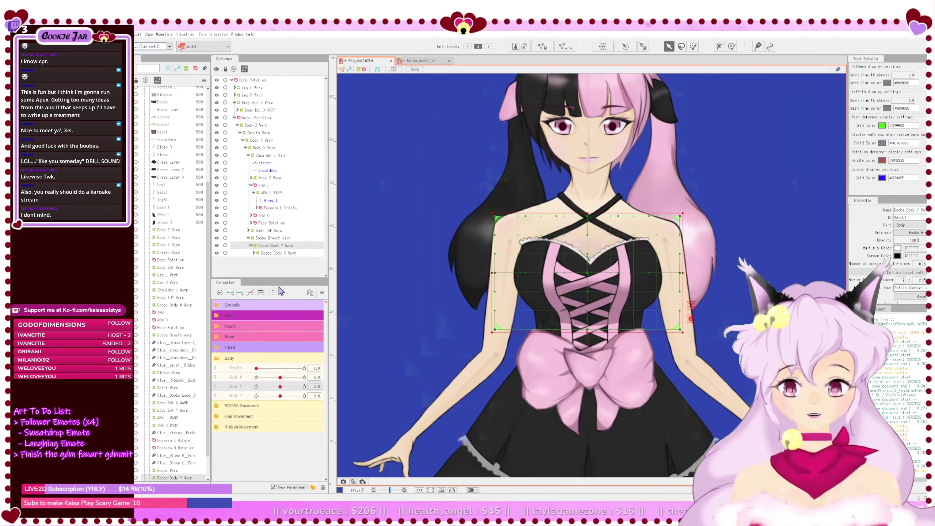
click(254, 253)
click(274, 261)
click(277, 246)
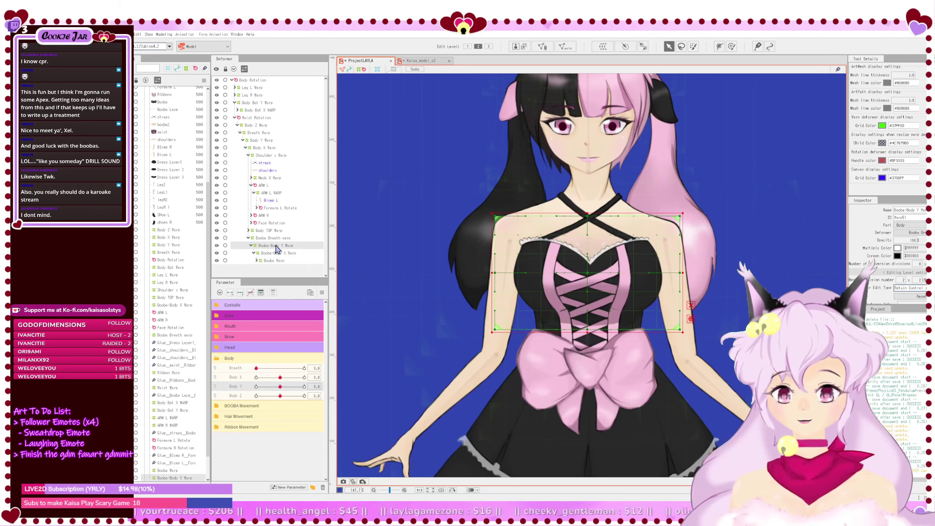
click(252, 246)
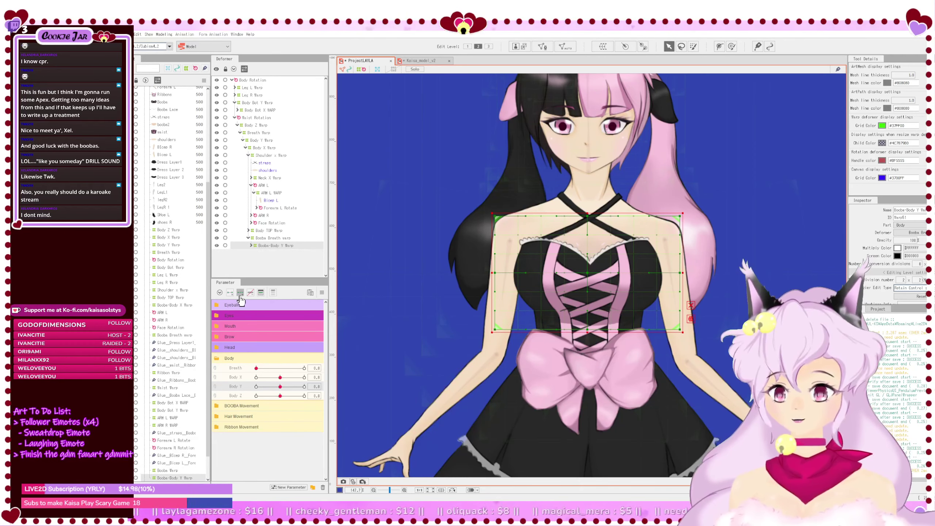
Step: Set Body Y to 10 and pull the center point of the Booba-Body Y Warp upward to arch its middle row
drag(282, 395, 388, 397)
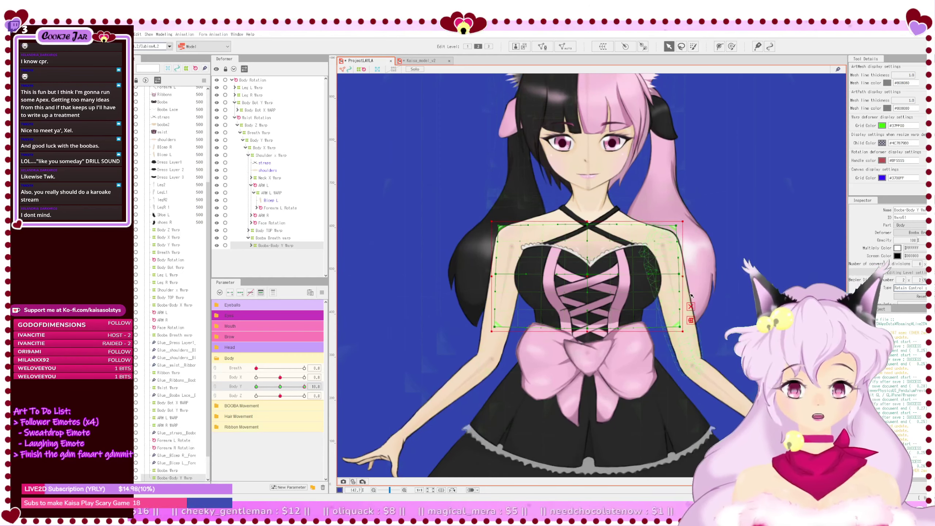
click(692, 307)
drag(588, 274, 590, 265)
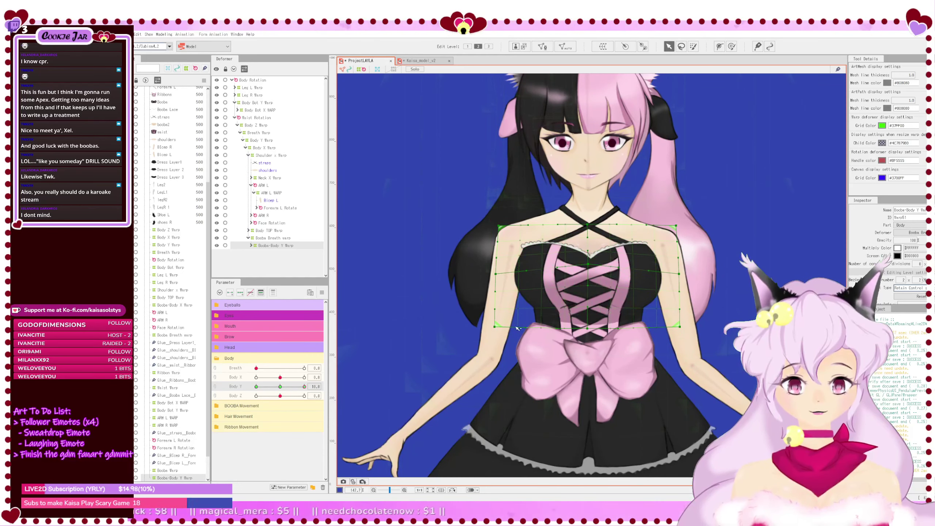
Step: Set Body Y to -10 and curve the lower part of the Booba-Body Y Warp downward at its center
click(256, 387)
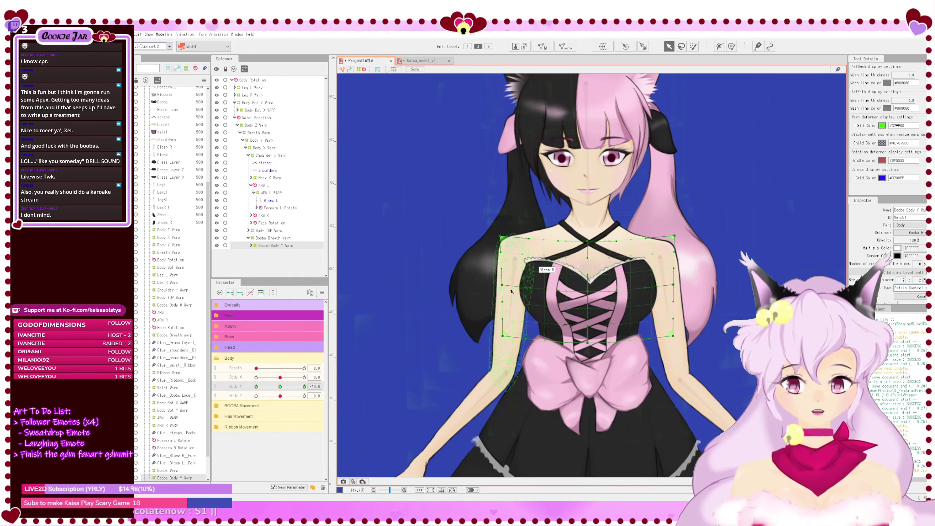
scroll(561, 371, down, 4)
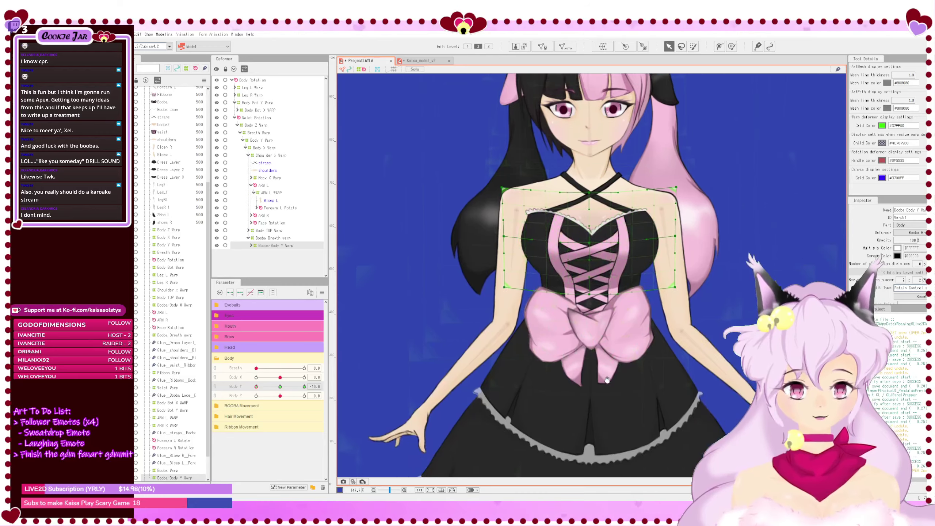
drag(588, 338, 589, 334)
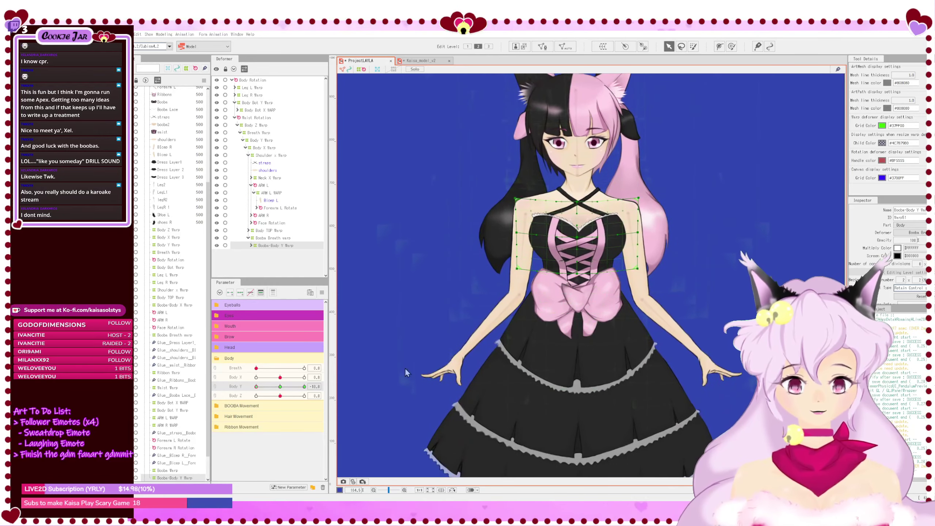
Step: Set Body Y back to 10 and pull the lower-right corner of the Booba-Body Y Warp slightly inward
drag(257, 386, 306, 396)
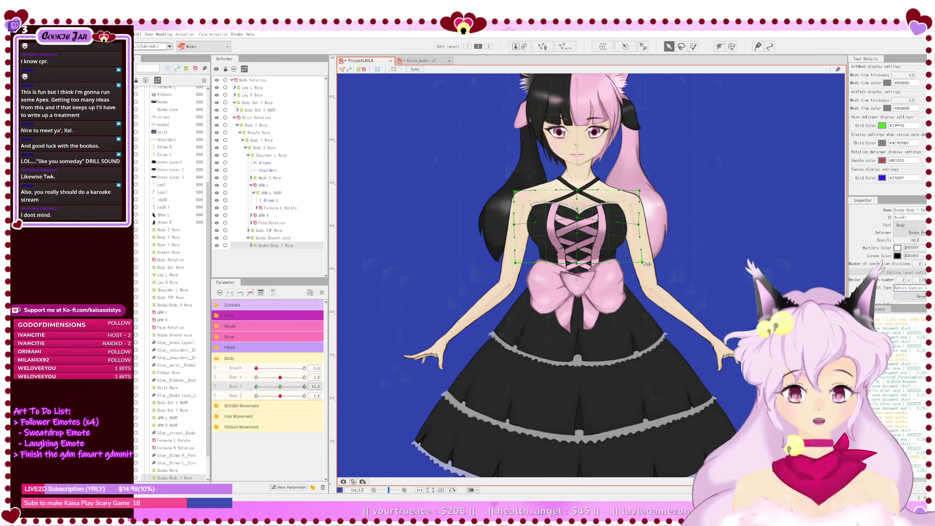
drag(647, 264, 641, 264)
scroll(604, 241, up, 3)
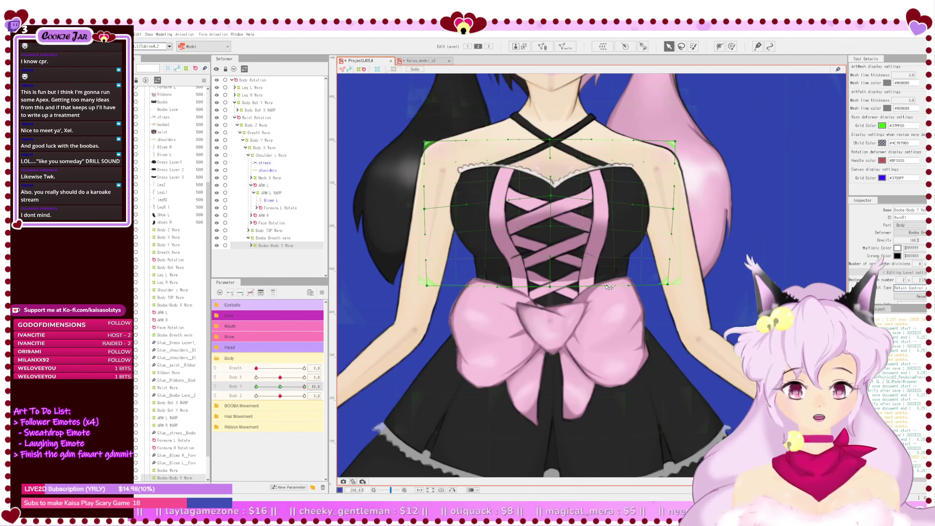
scroll(630, 286, down, 3)
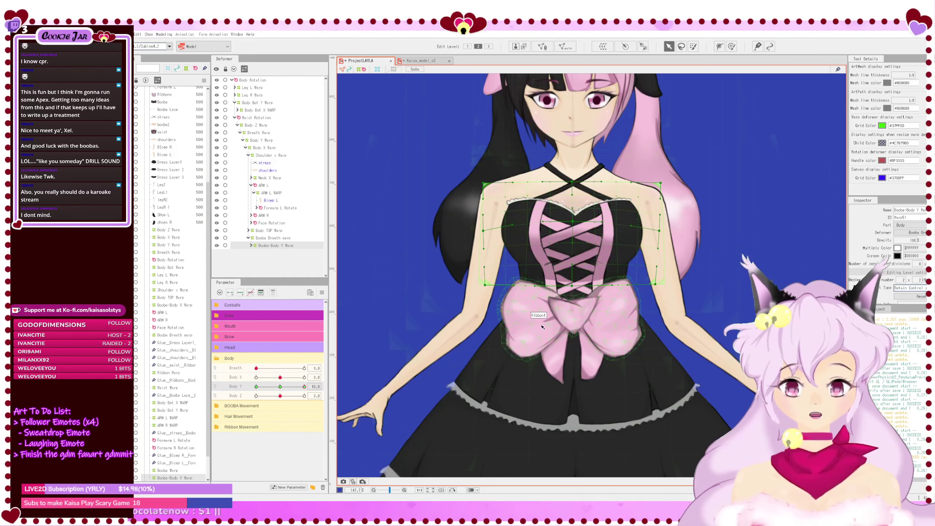
Step: Clear the selection, compare the chest at Body Y 10 and -10, and save the model
scroll(564, 269, down, 5)
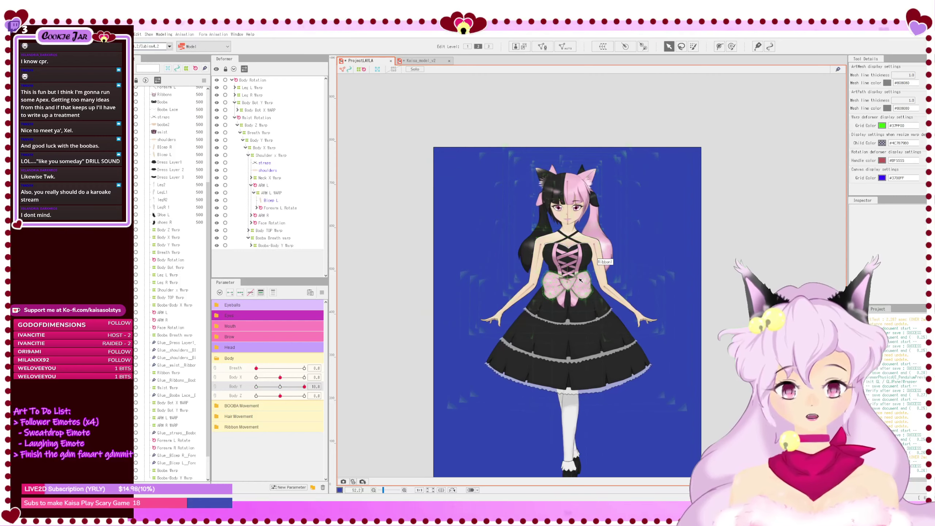
scroll(579, 286, up, 2)
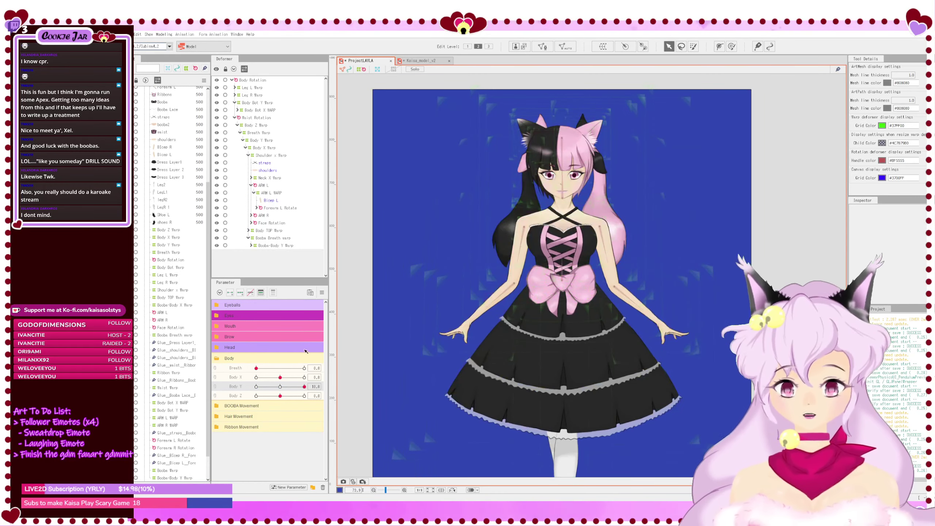
drag(304, 387, 252, 395)
scroll(493, 237, up, 4)
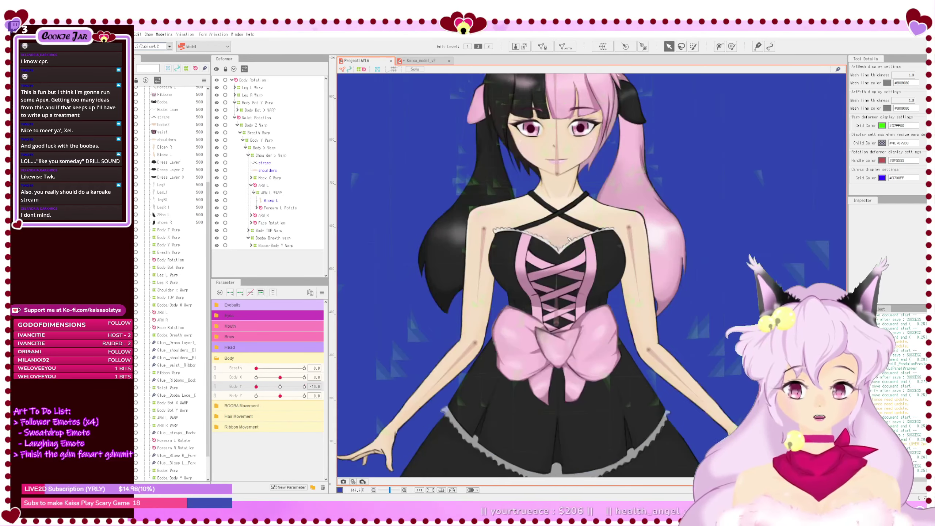
scroll(493, 237, down, 2)
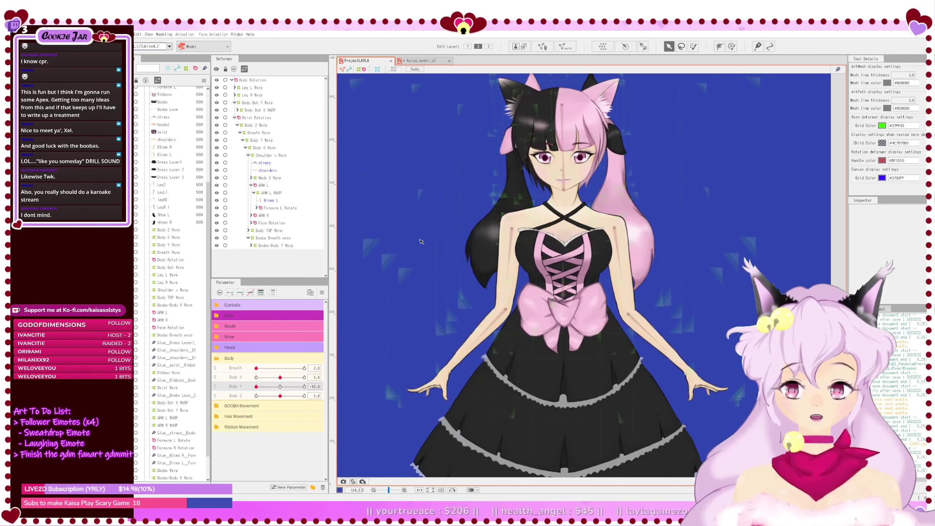
Step: Reselect the Booba-Body Y Warp at Body Y -10 and undo the last change made to it
click(273, 237)
click(276, 245)
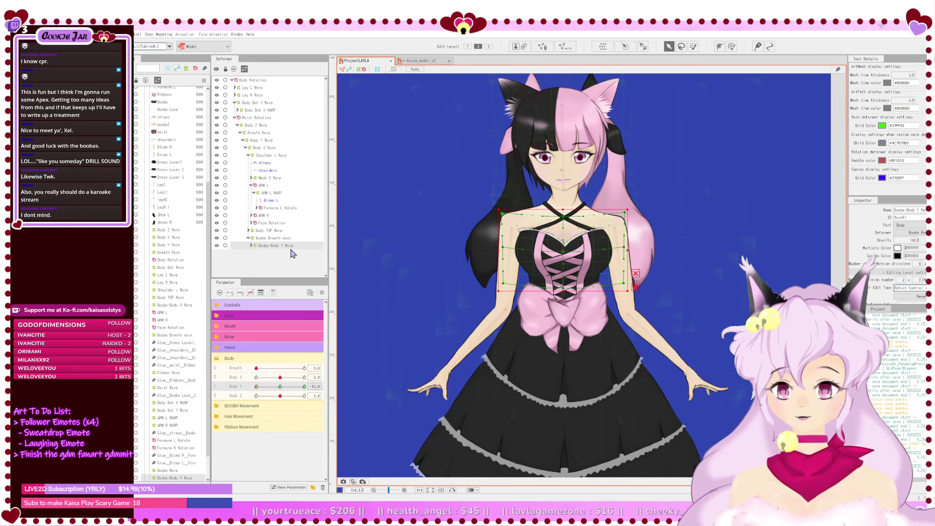
scroll(596, 194, up, 3)
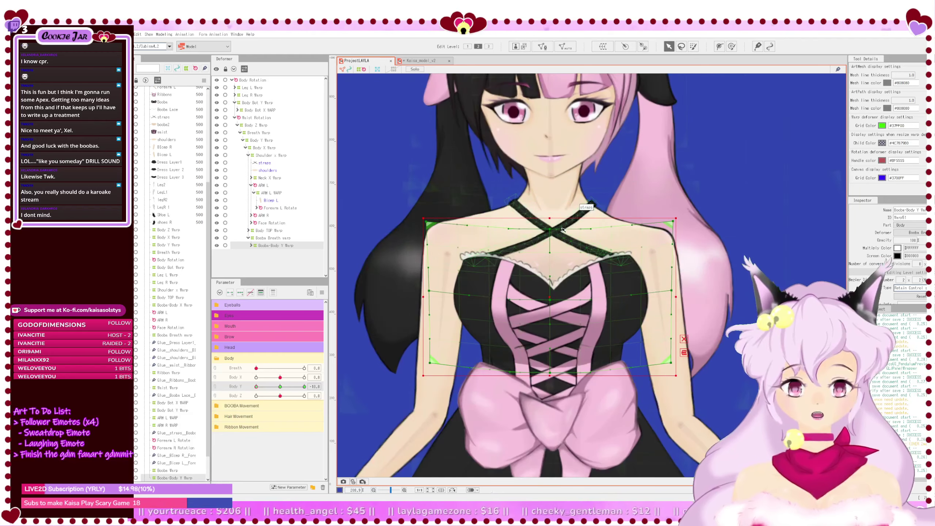
scroll(589, 221, down, 2)
scroll(582, 248, up, 2)
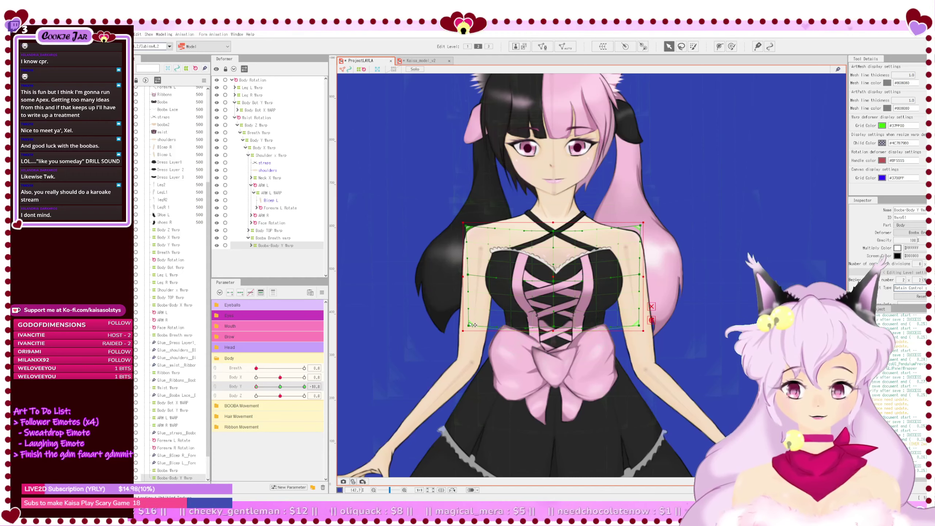
key(ctrl+z)
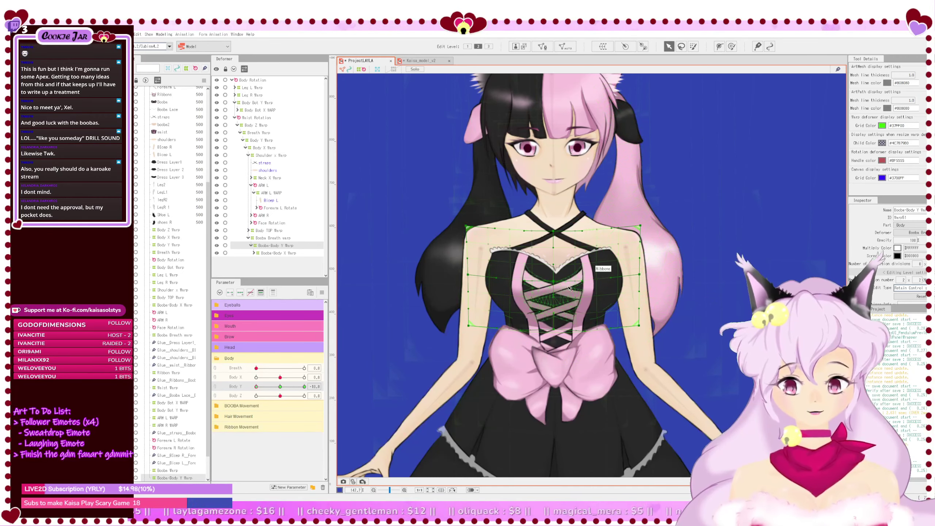
scroll(564, 289, up, 2)
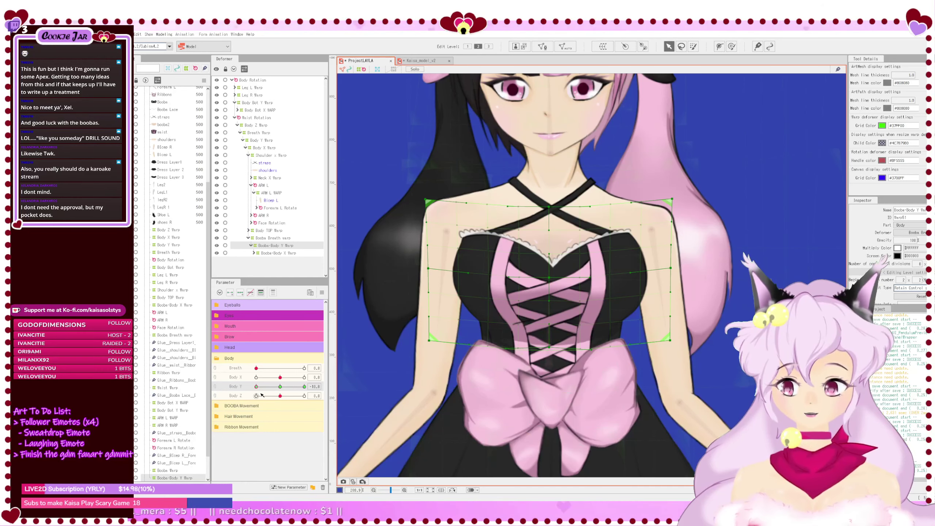
Step: Check the shape of the Booba-Body Y Warp at Body Y 10, deselect it, and save the model
drag(257, 387, 305, 389)
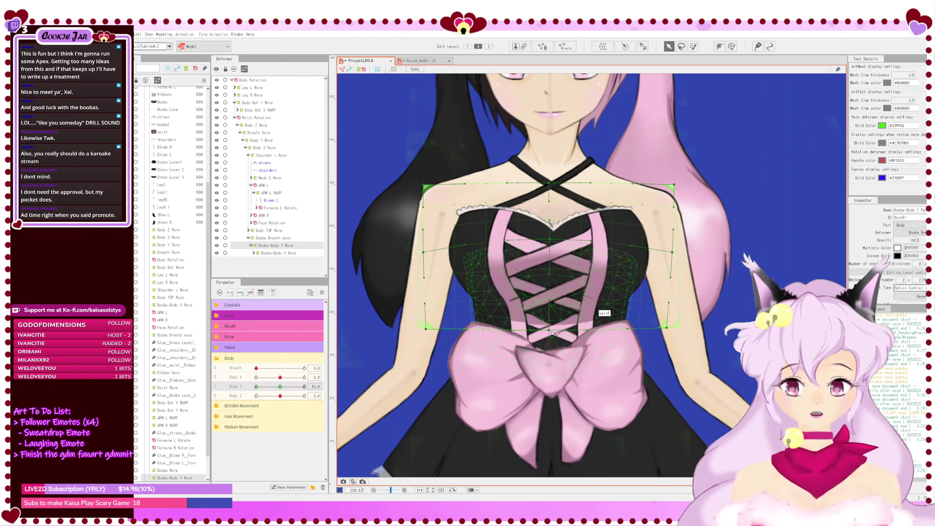
scroll(560, 337, down, 4)
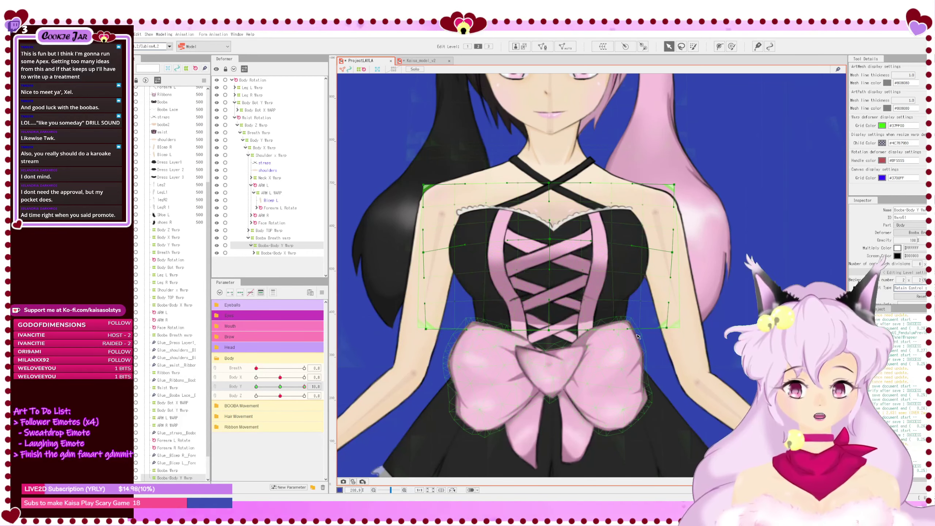
drag(640, 340, 615, 314)
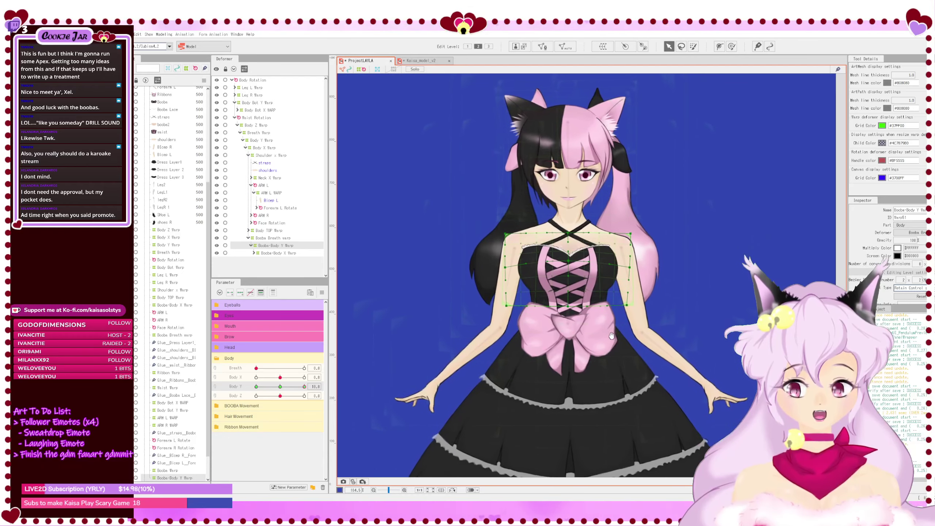
click(616, 340)
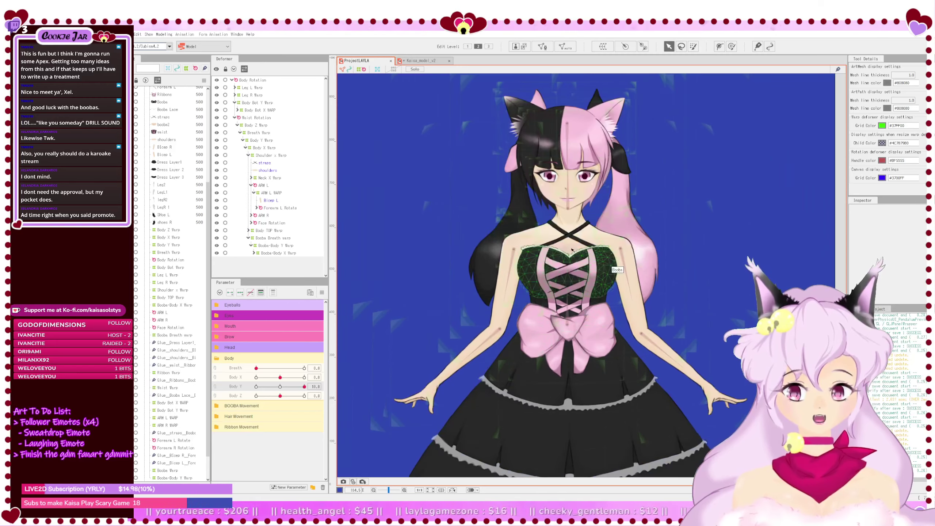
Step: Examine the chest straps with Body Y reset to 0, and preview the body turn with Body X at -10
click(567, 236)
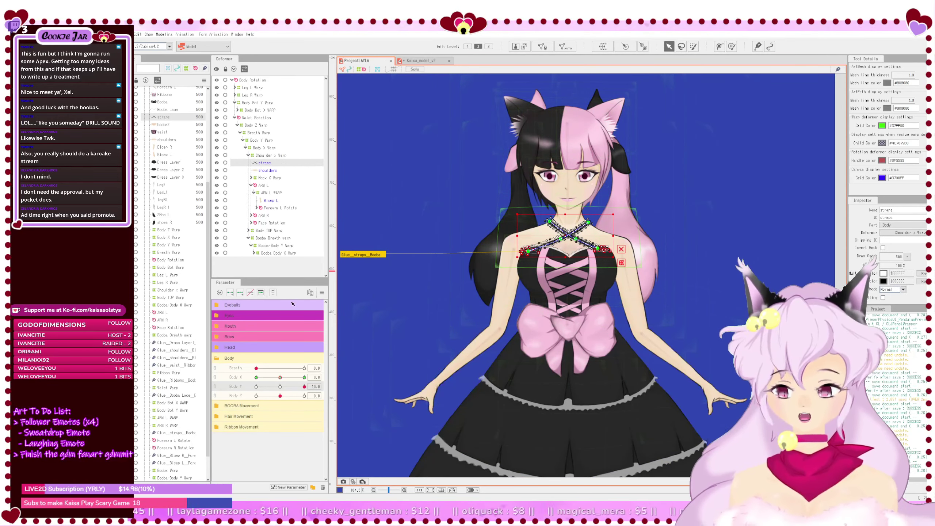
click(280, 387)
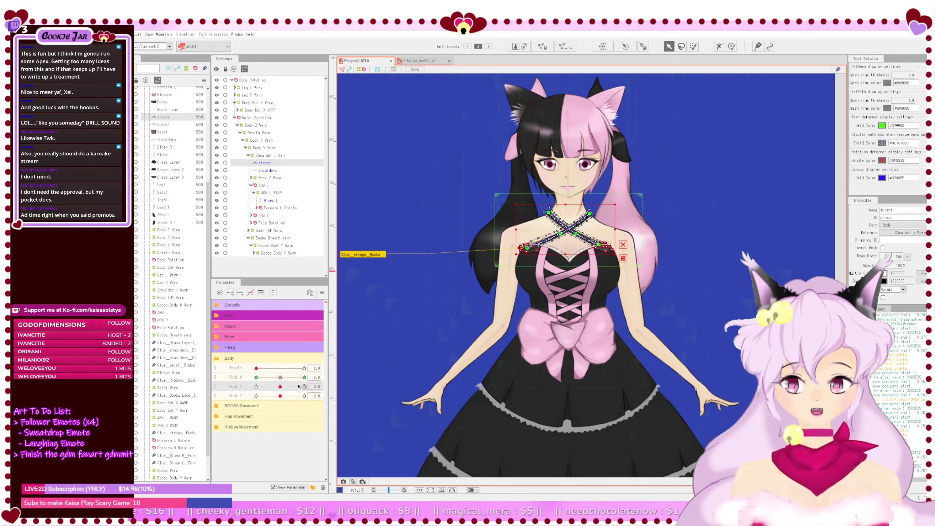
click(418, 366)
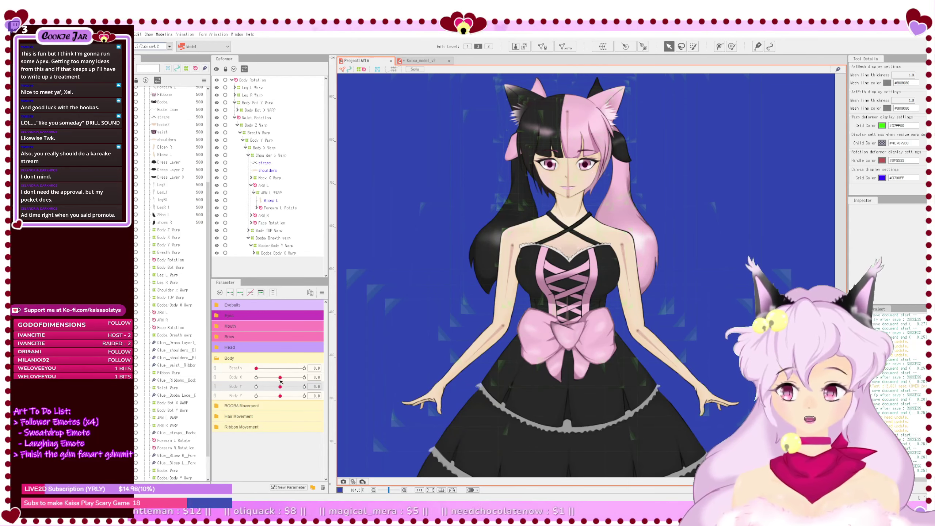
drag(279, 377, 214, 382)
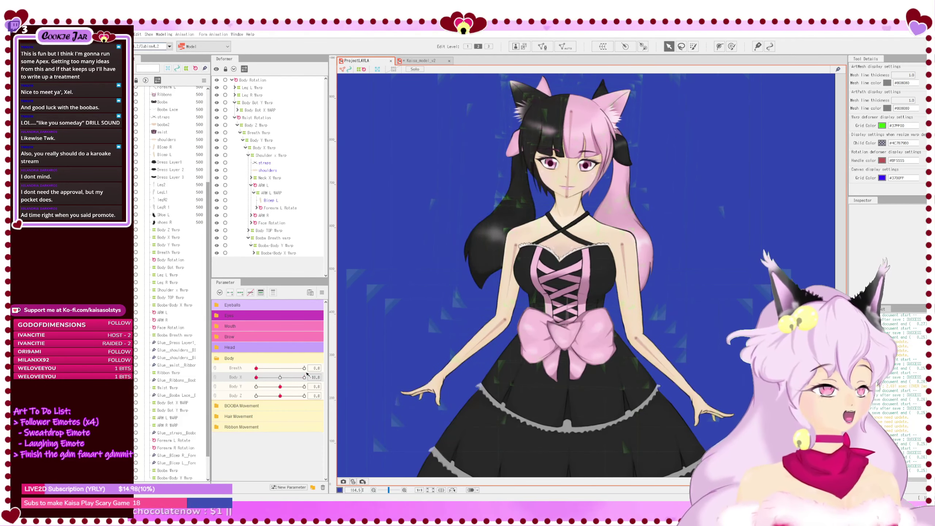
Step: Compare the body turn with Body X at 0, 10 and -10
click(280, 378)
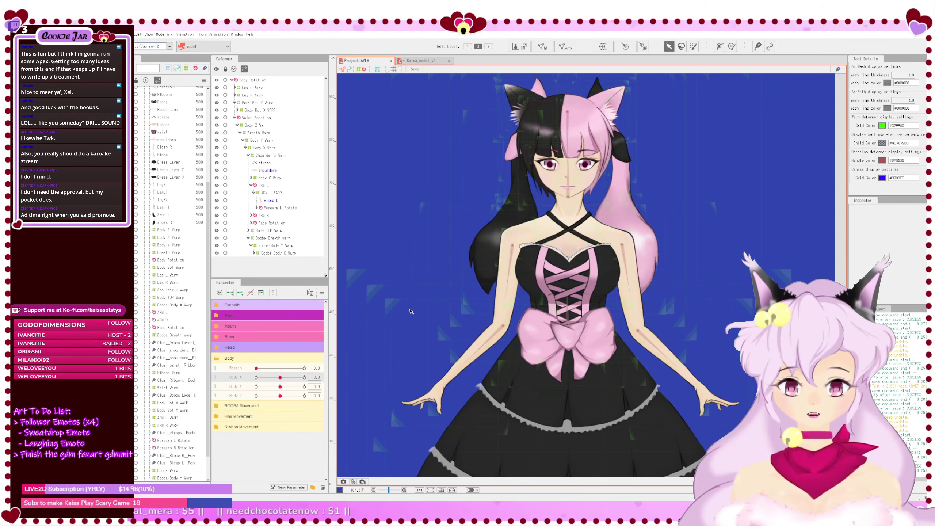
drag(280, 378, 333, 387)
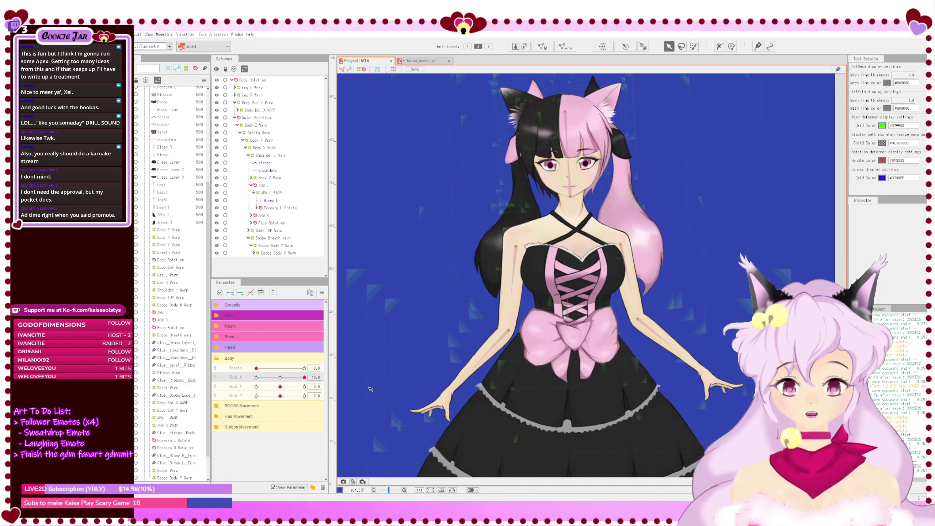
drag(304, 377, 272, 386)
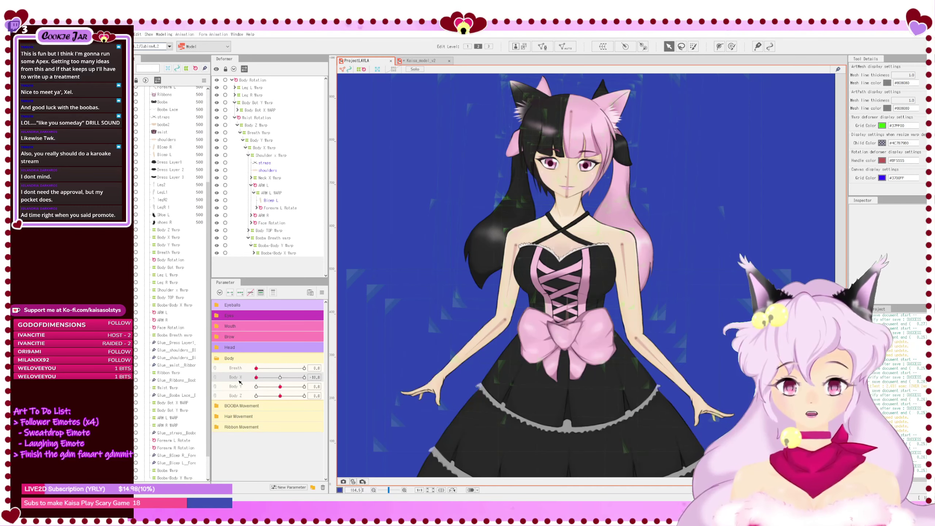
key(ctrl+z)
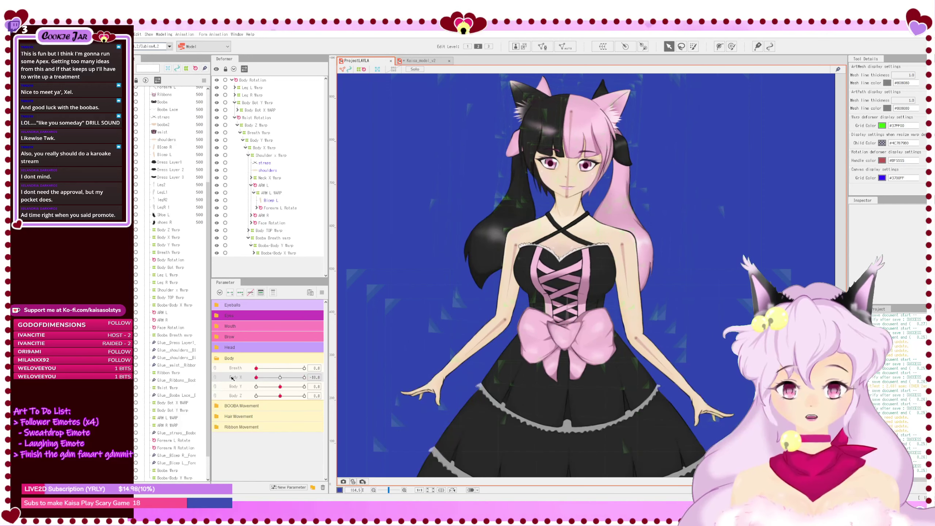
key(ctrl+z)
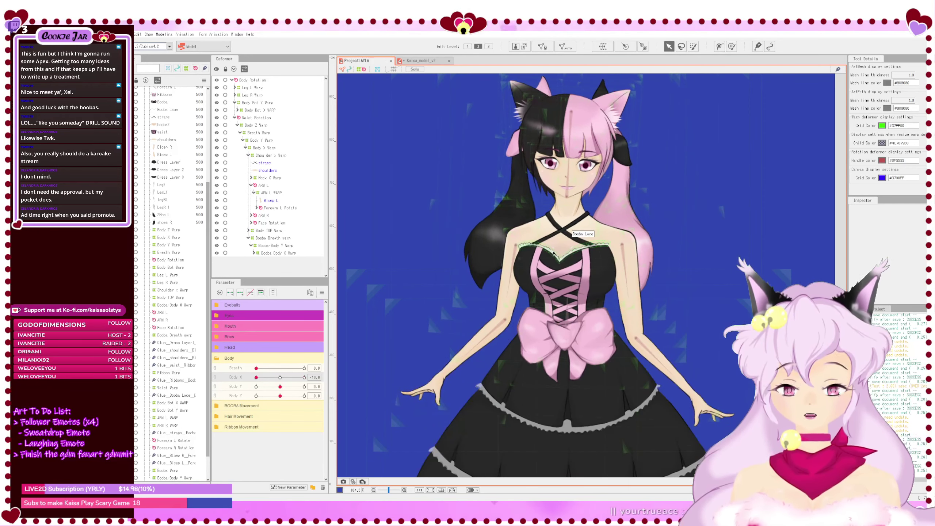
Step: Select the Booba-Body X Warp and check how the chest moves across the Body X range, ending at -10
scroll(559, 255, up, 3)
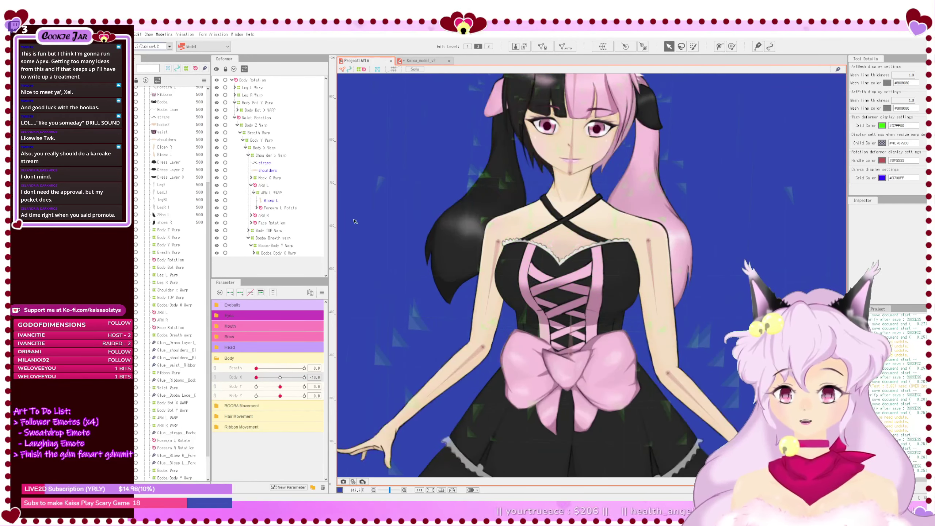
click(515, 250)
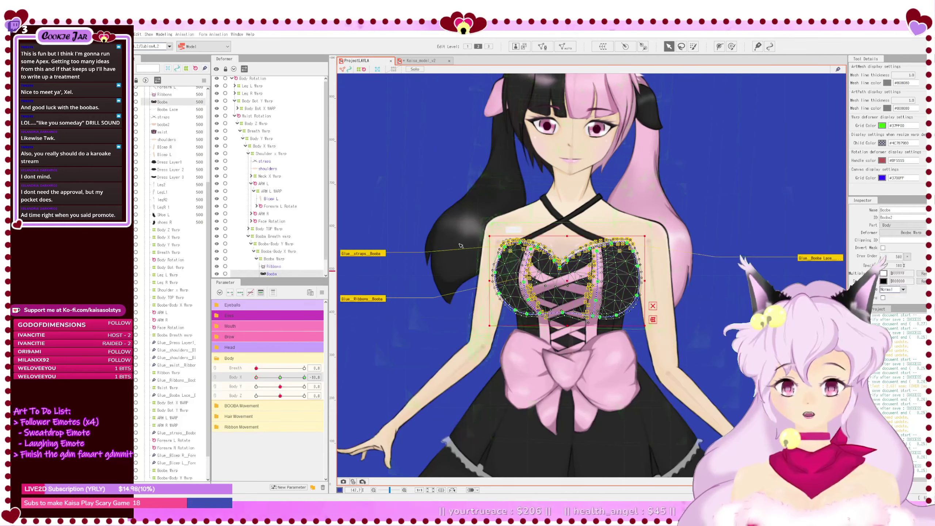
click(280, 252)
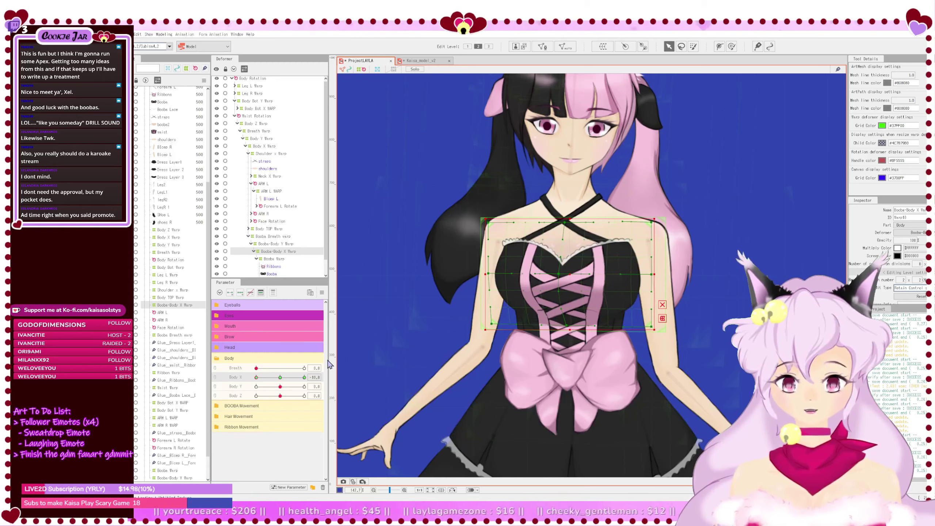
drag(257, 378, 304, 378)
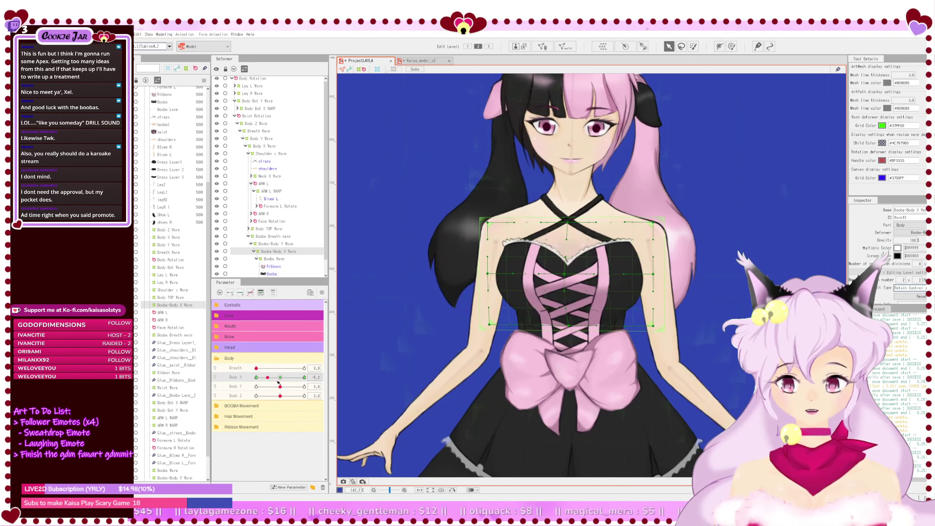
drag(304, 378, 256, 378)
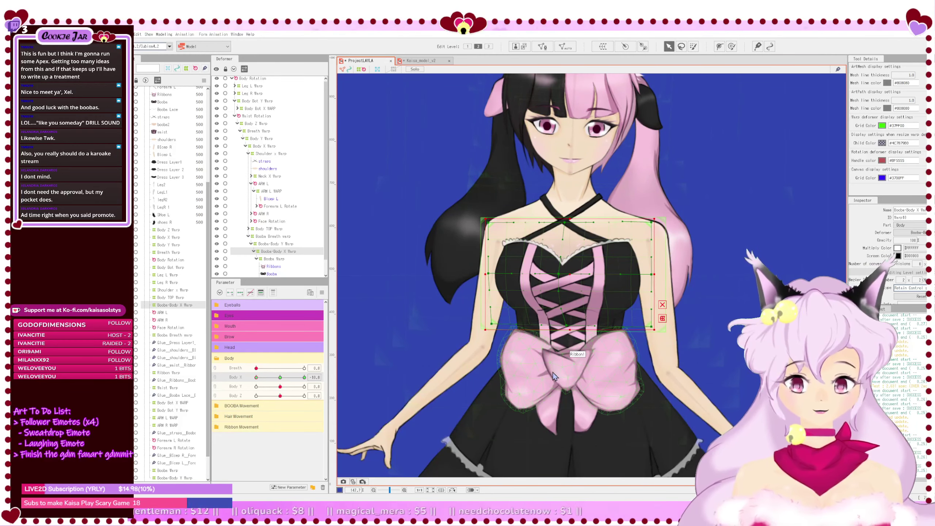
Step: Nudge the centre of the Booba-Body X Warp slightly sideways at Body X -10, save the model, and compare with Body X 10
drag(559, 273, 555, 274)
key(ctrl+s)
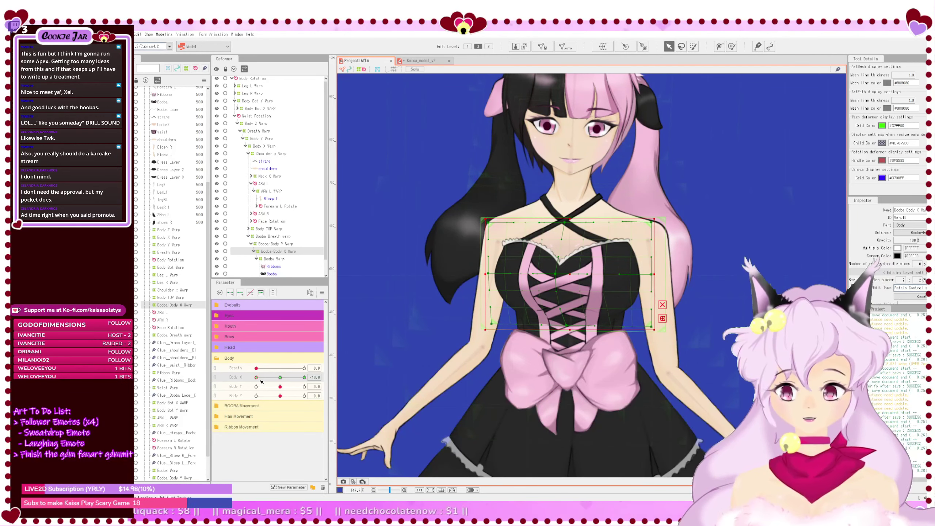
drag(256, 377, 326, 383)
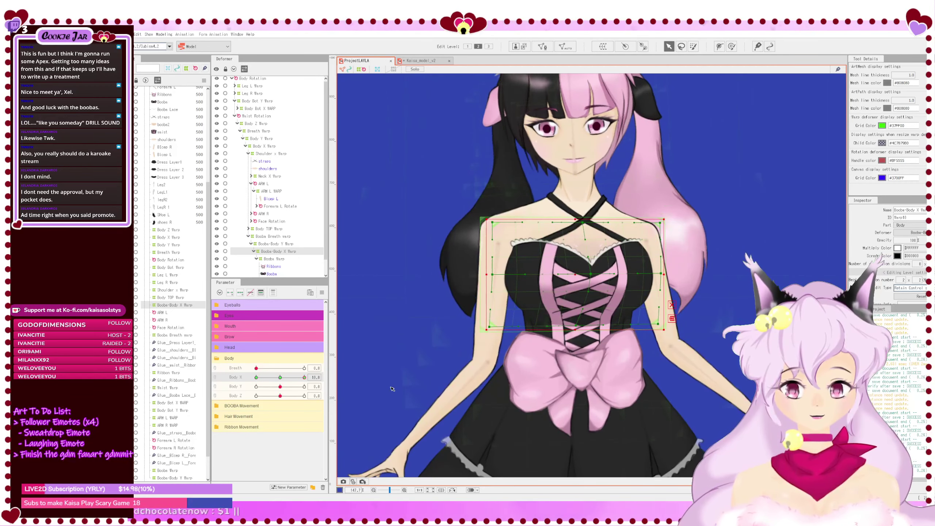
click(256, 378)
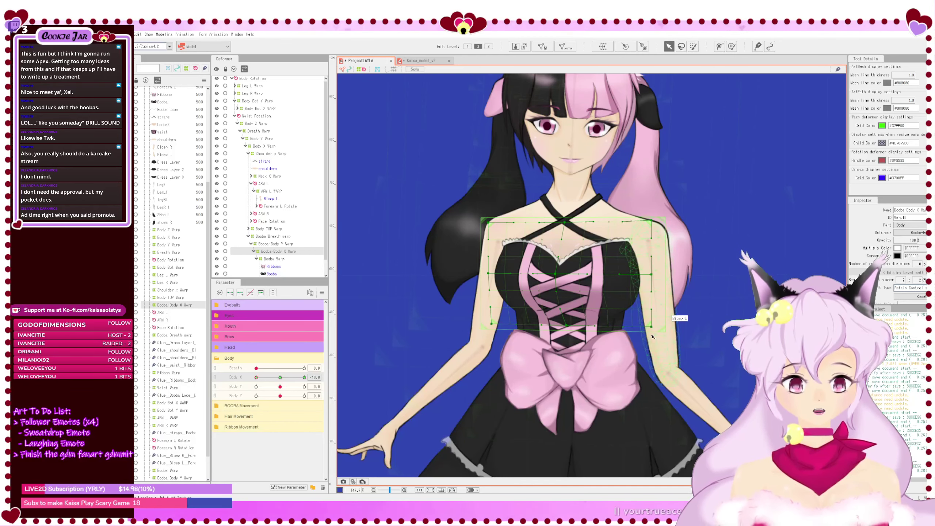
Step: Examine the lower outer edge of the Booba mesh up close at Body X -10, and deselect it
click(626, 316)
scroll(615, 317, up, 5)
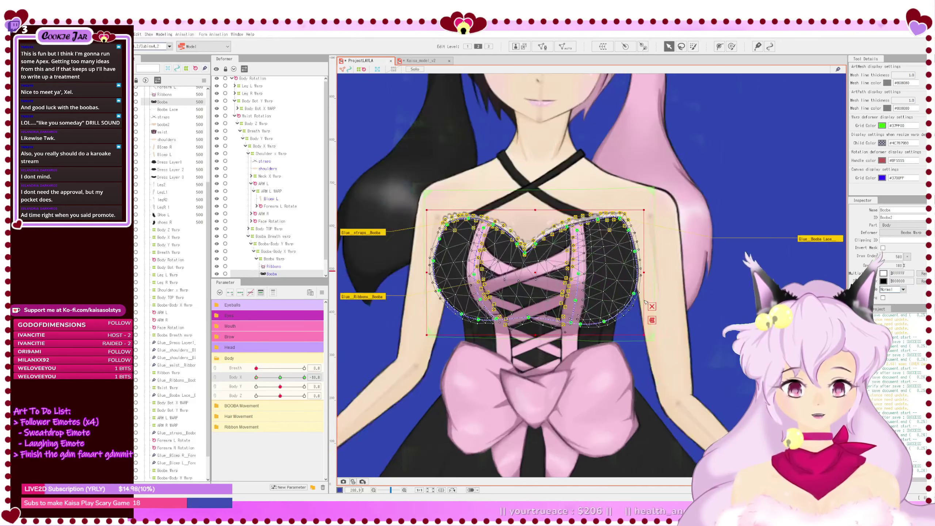
scroll(632, 300, up, 5)
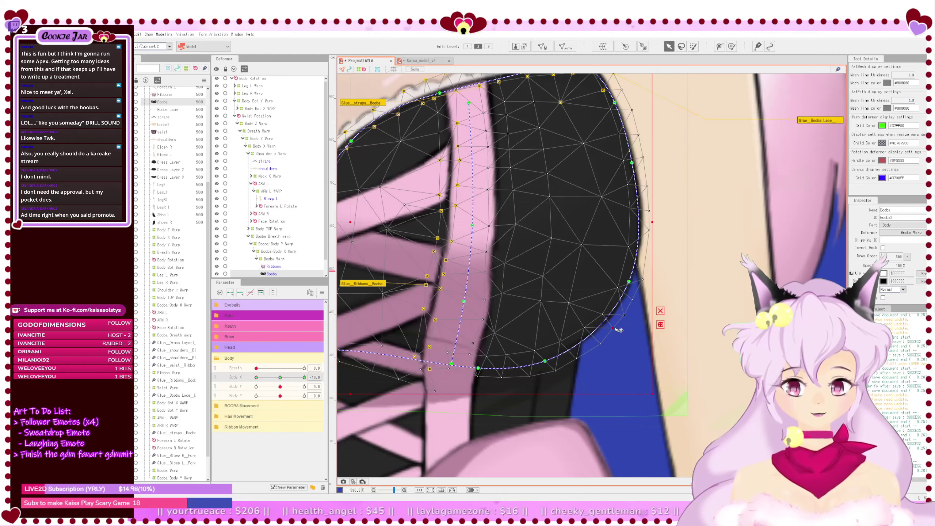
scroll(620, 333, down, 7)
click(621, 334)
scroll(621, 334, down, 3)
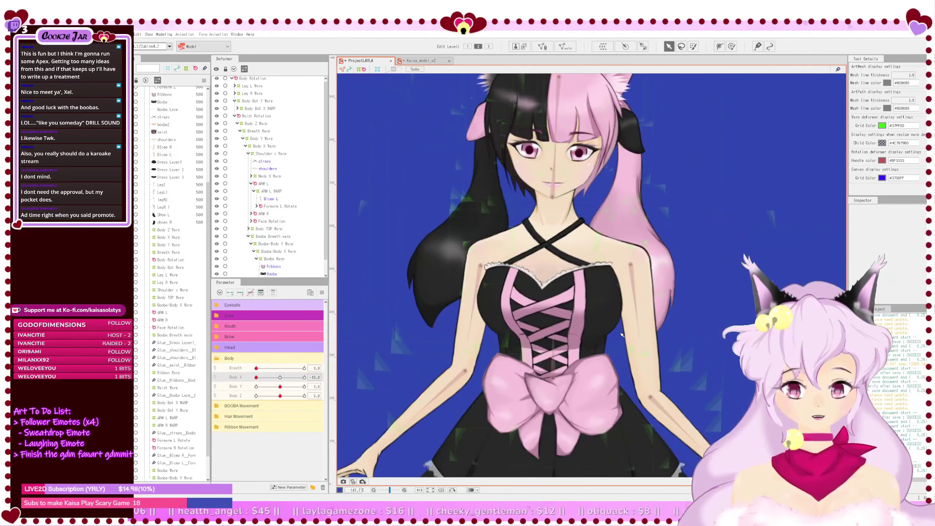
Step: Reselect the Booba mesh at Body X -10 and nudge its lower-edge points beside both vertical corset ribbons
scroll(469, 350, up, 3)
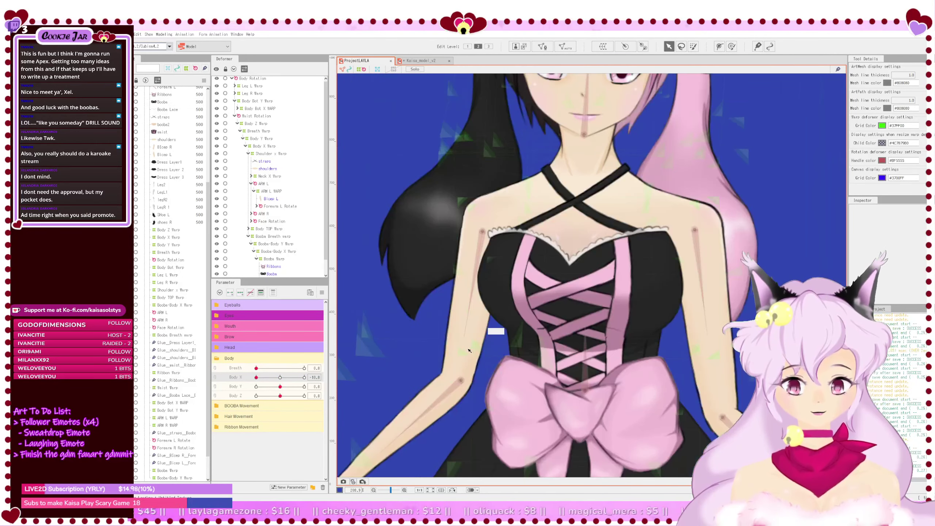
scroll(567, 348, up, 3)
click(595, 327)
scroll(551, 319, up, 4)
click(550, 319)
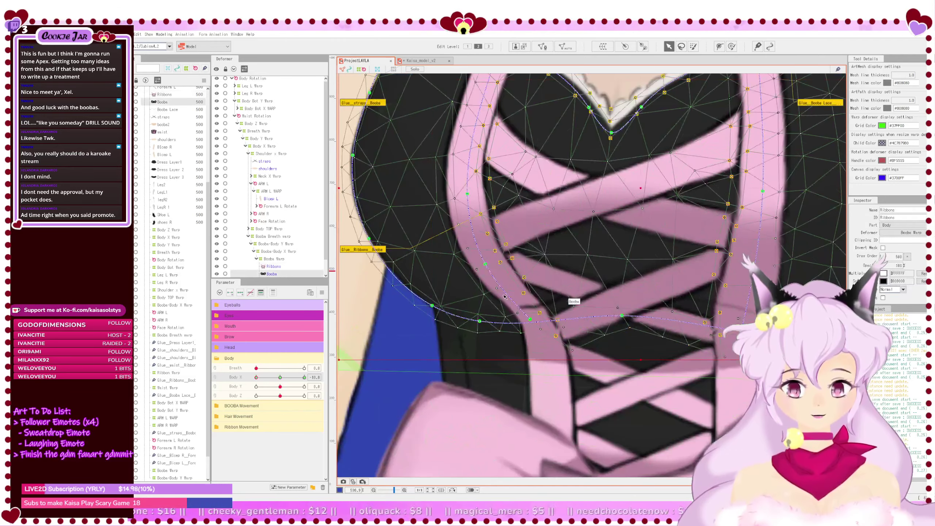
scroll(504, 296, up, 4)
click(545, 320)
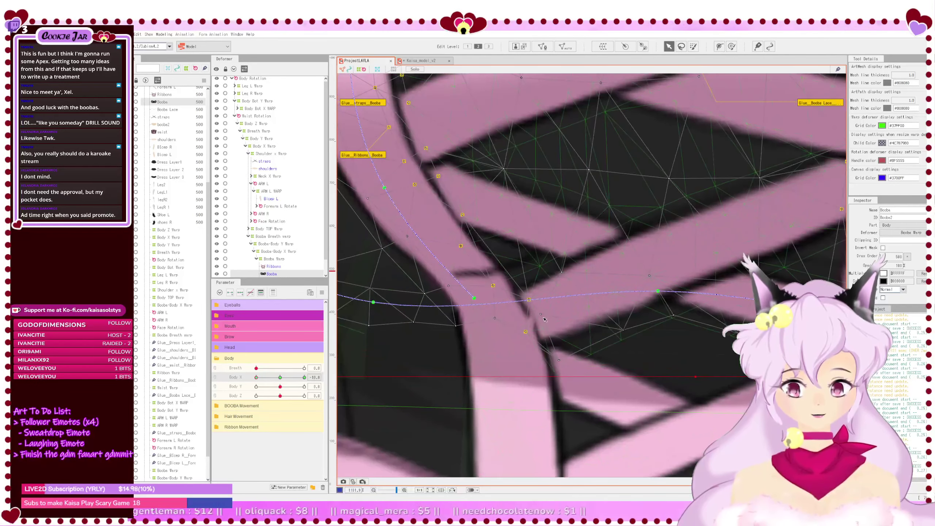
click(529, 332)
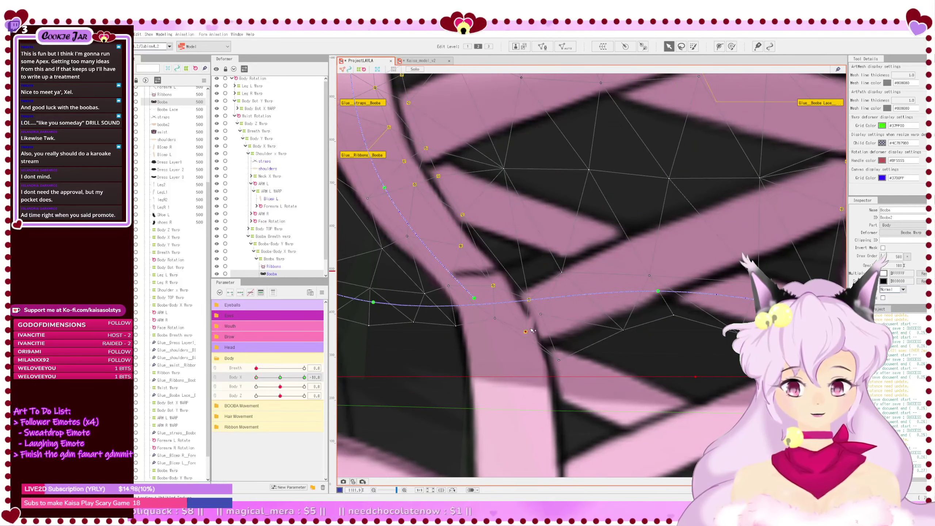
drag(495, 318, 502, 326)
scroll(504, 328, down, 4)
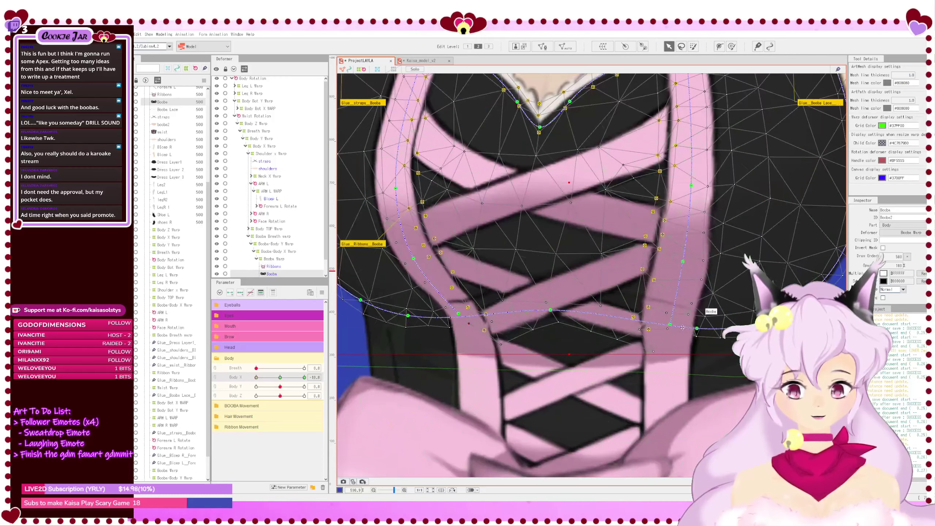
click(670, 325)
drag(672, 327, 673, 327)
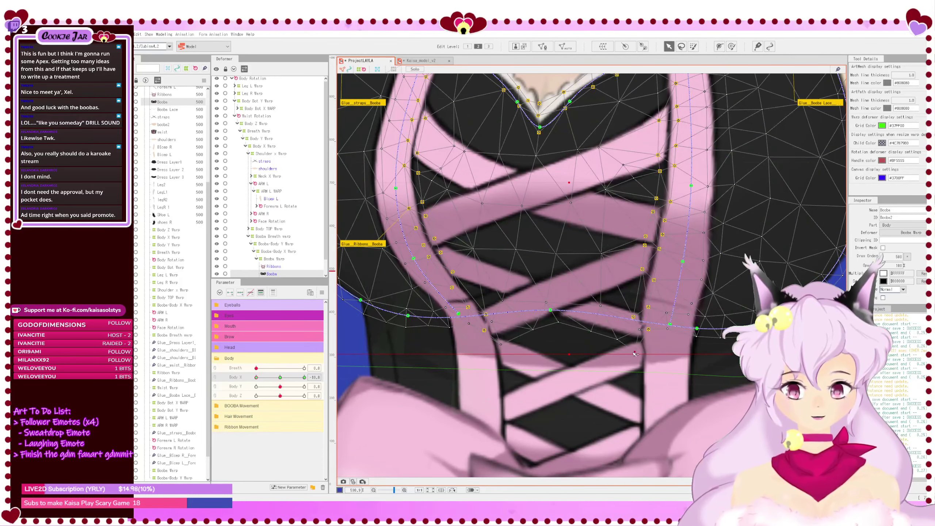
Step: Compare the Booba mesh with Body X at 0 and -10, and clear the selection
scroll(653, 349, down, 4)
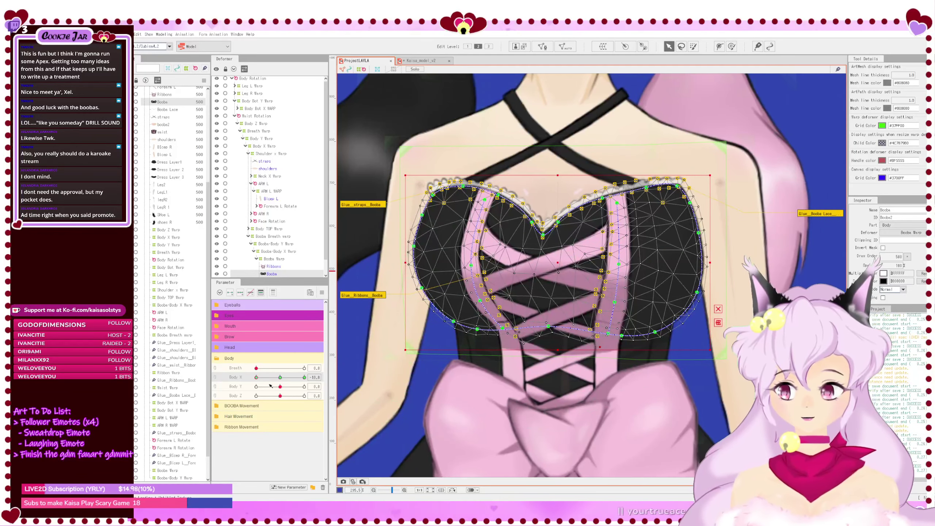
click(279, 377)
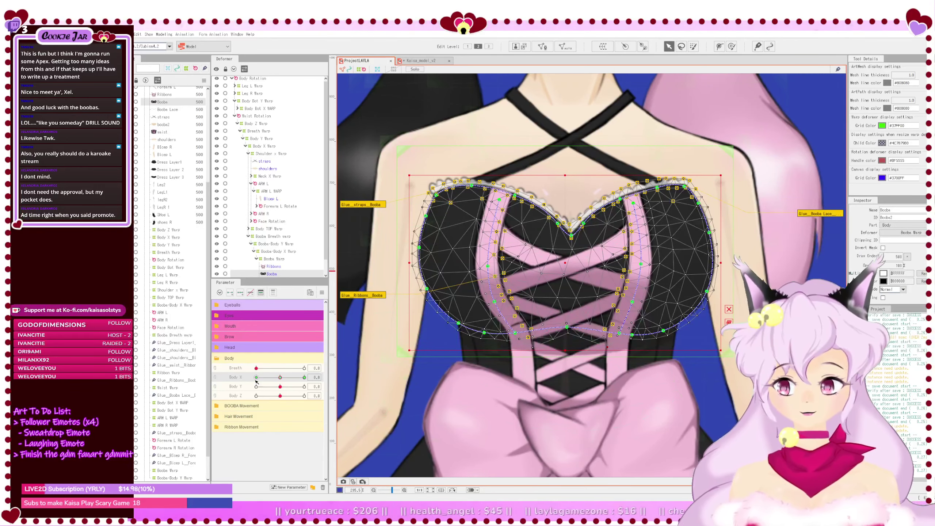
drag(280, 377, 254, 382)
scroll(554, 351, down, 10)
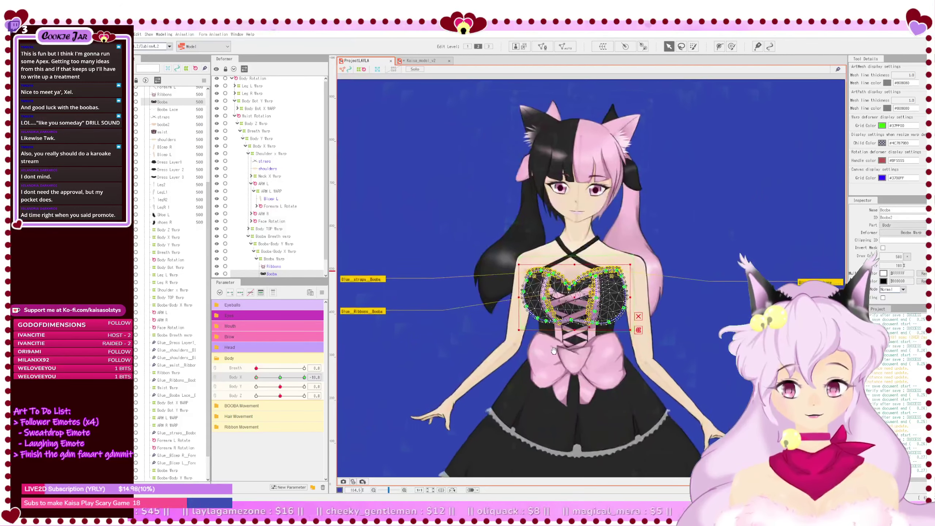
drag(554, 350, 555, 339)
click(554, 348)
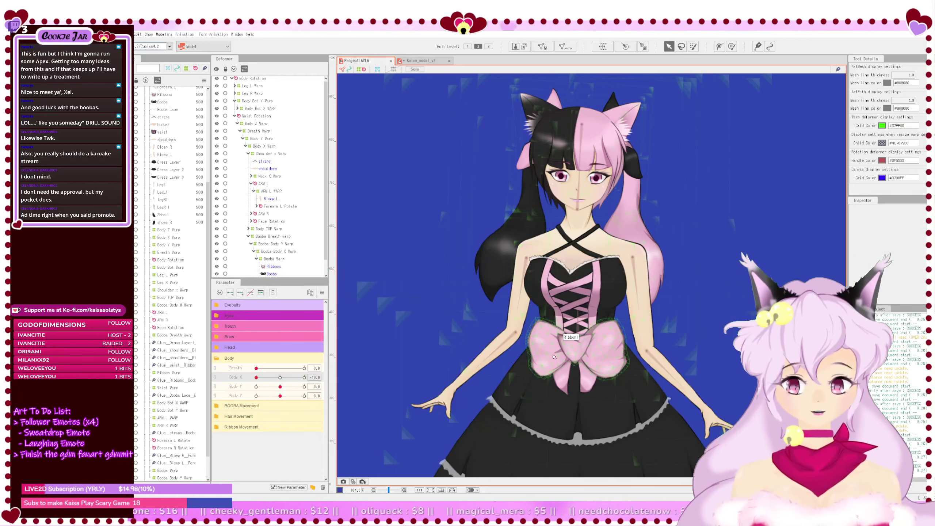
Step: Combine Body X and Body Y to preview the whole figure with both at 10, then reset both to 0 and separate them
scroll(554, 357, down, 2)
drag(559, 407, 565, 391)
click(280, 377)
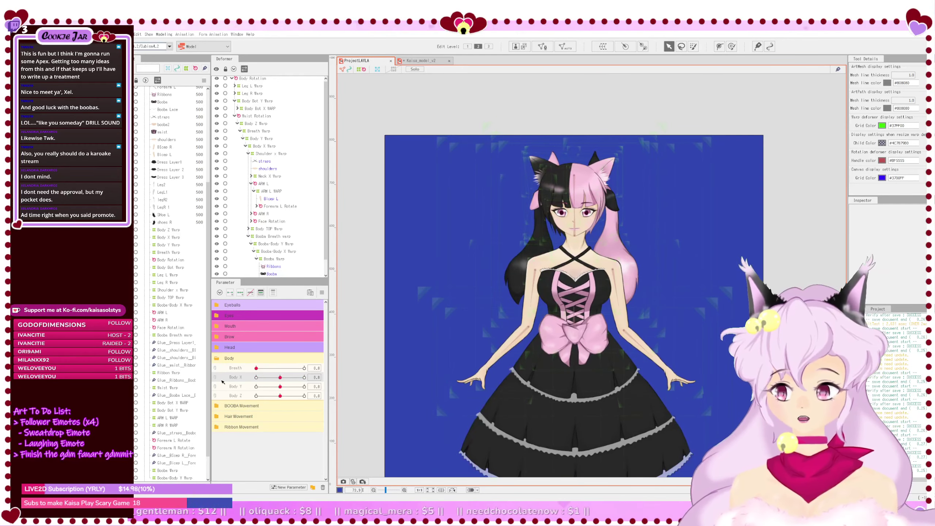
click(214, 379)
drag(277, 394, 350, 371)
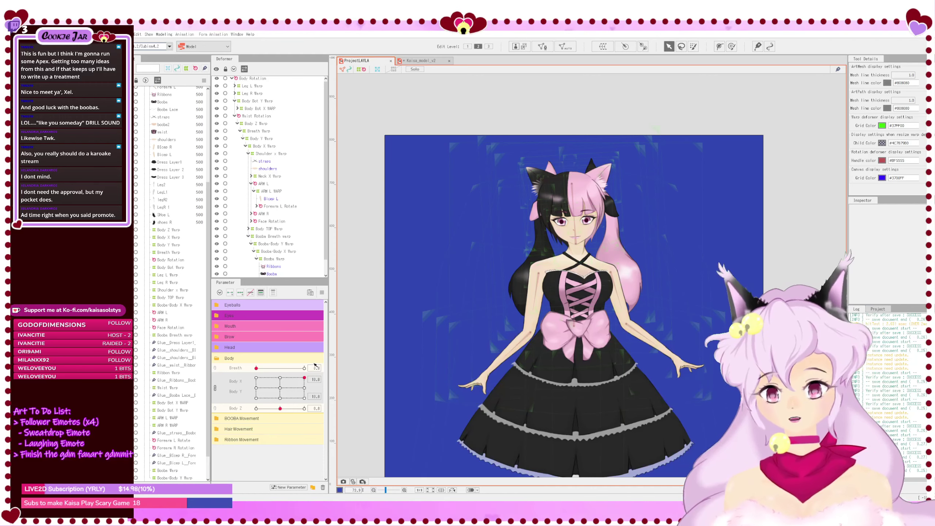
click(280, 388)
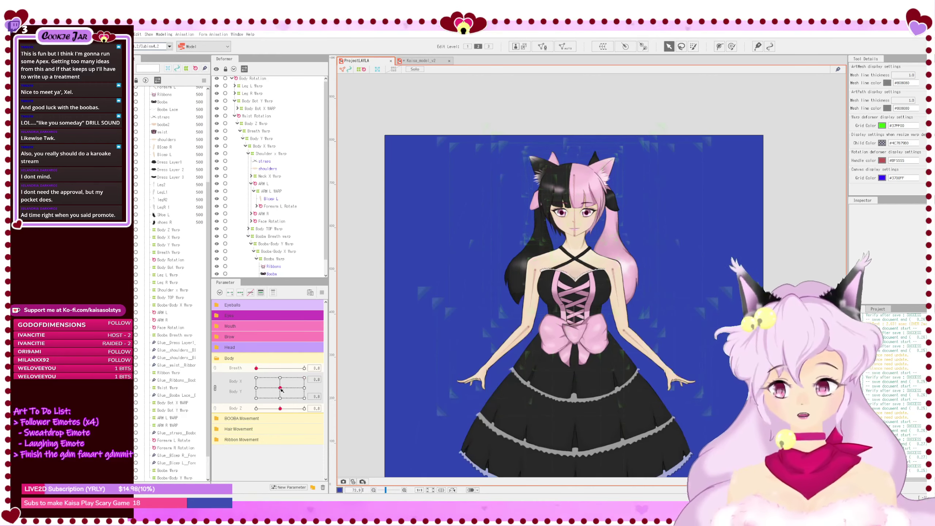
click(215, 388)
mouse_move(280, 387)
mouse_down()
mouse_move(334, 392)
mouse_move(218, 386)
mouse_move(335, 394)
mouse_move(266, 387)
mouse_move(281, 387)
mouse_up()
Step: Switch to the Kaisa_model_v2 model, select its Booba-body Y Warp, and preview the warp with Body Y lowered
click(422, 60)
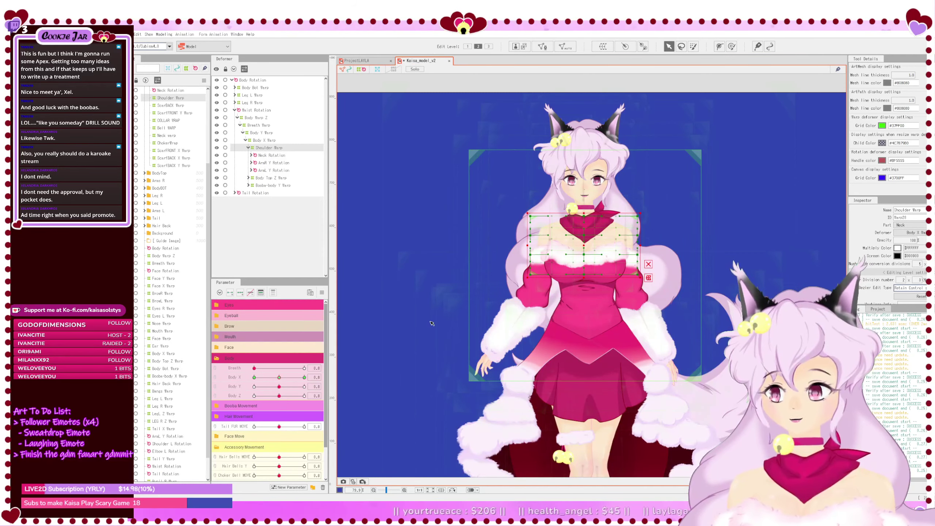
click(593, 280)
mouse_move(280, 387)
mouse_down()
mouse_move(248, 389)
mouse_move(280, 391)
mouse_up()
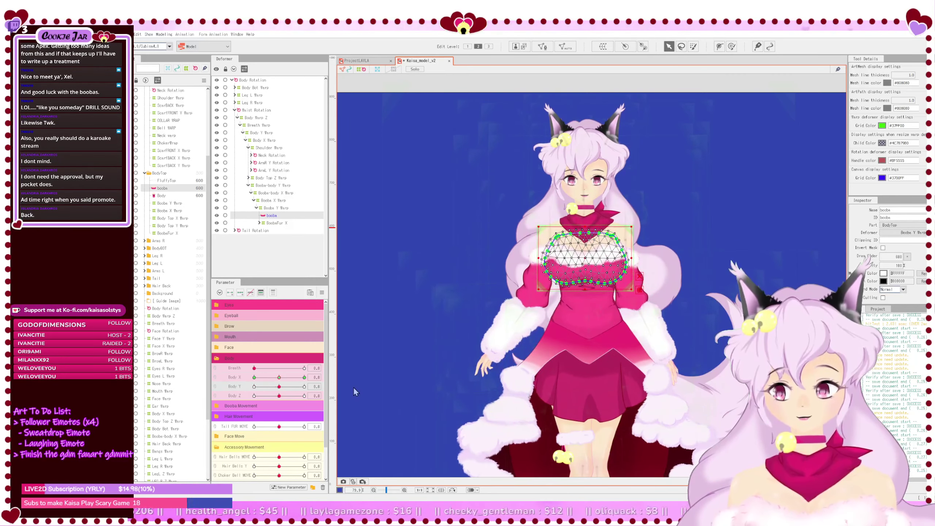
click(354, 388)
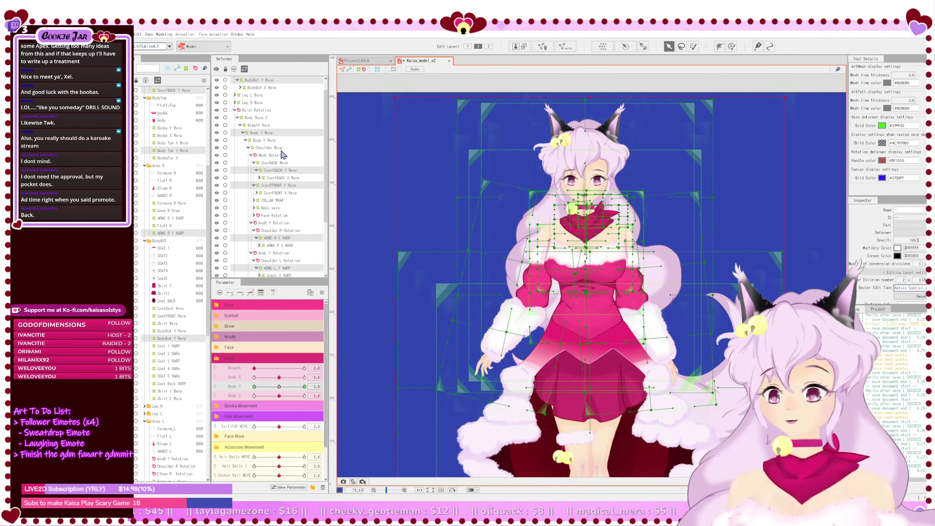
scroll(289, 246, down, 3)
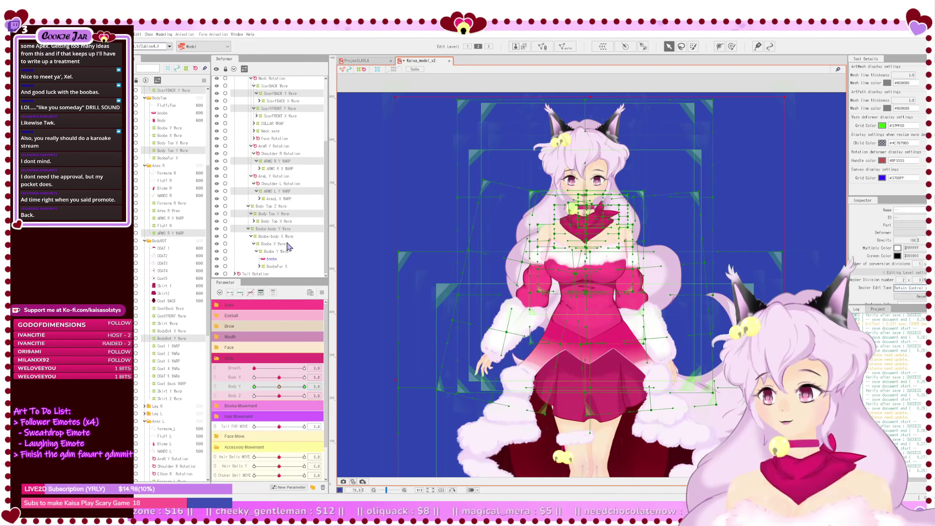
click(288, 231)
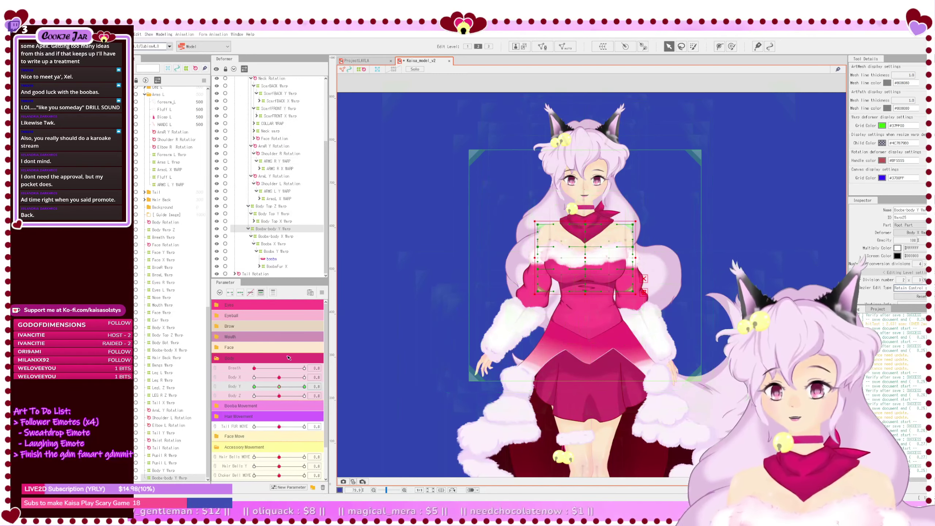
drag(279, 386, 234, 382)
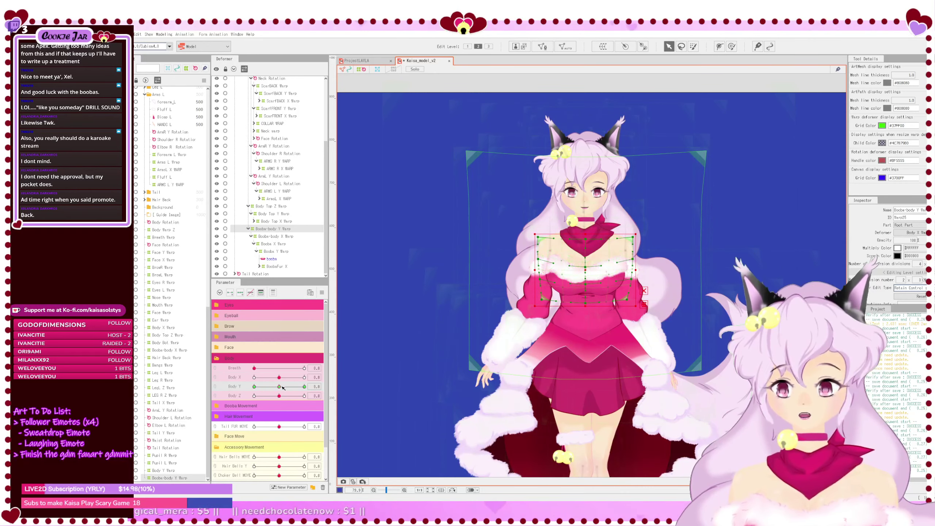
Step: Switch to the ProjectLAYLA model, select its Booba-Body Y Warp, and set its Bezier divisions to 3 by 3
click(358, 61)
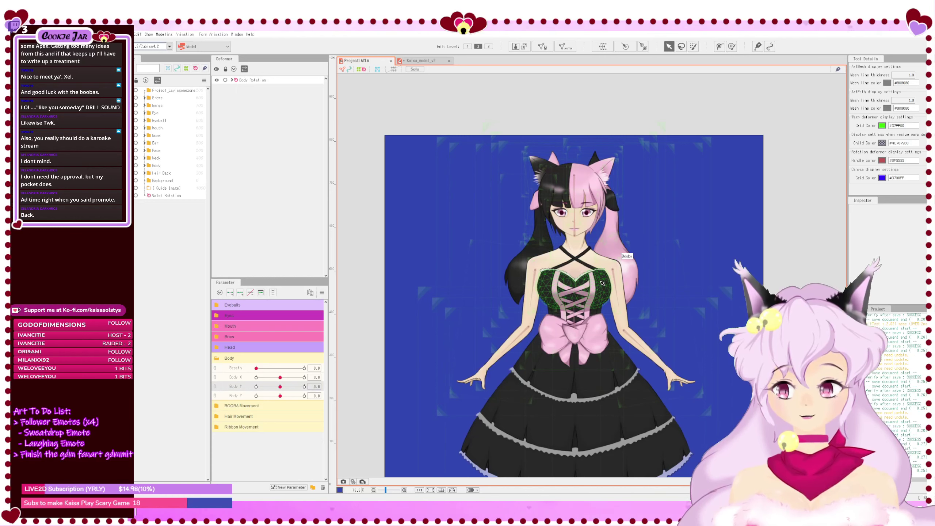
click(574, 290)
click(281, 171)
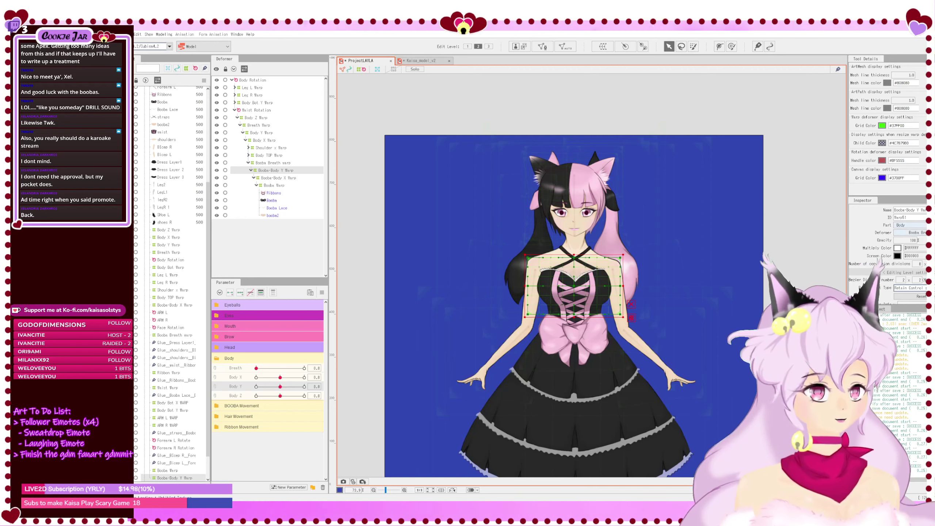
scroll(923, 291, down, 3)
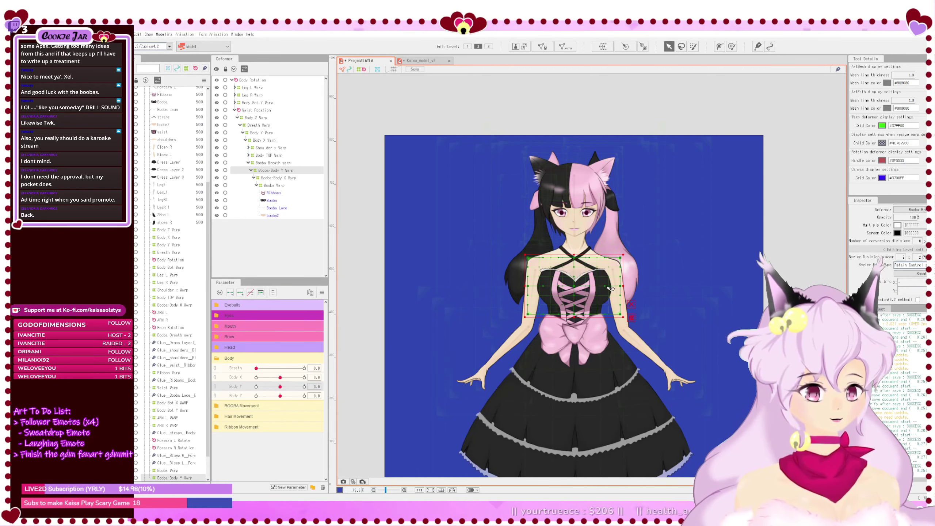
scroll(611, 289, up, 2)
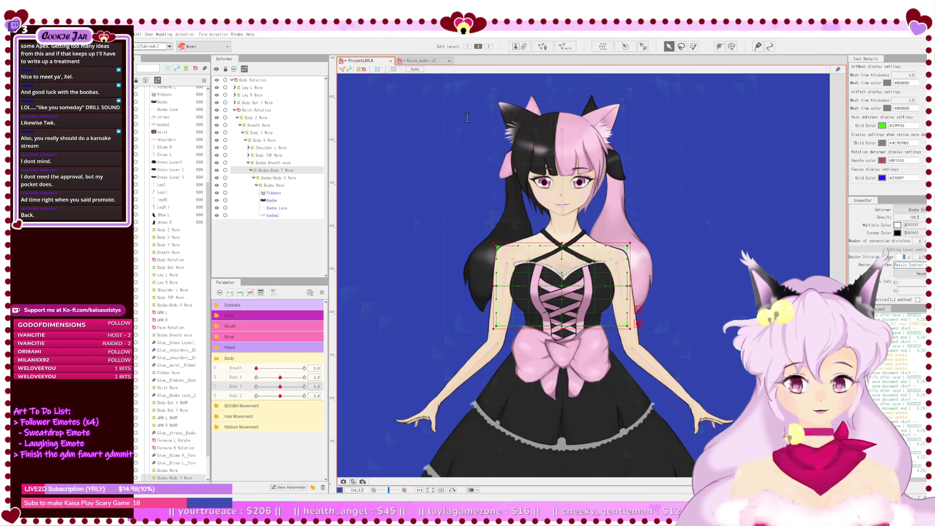
text(4)
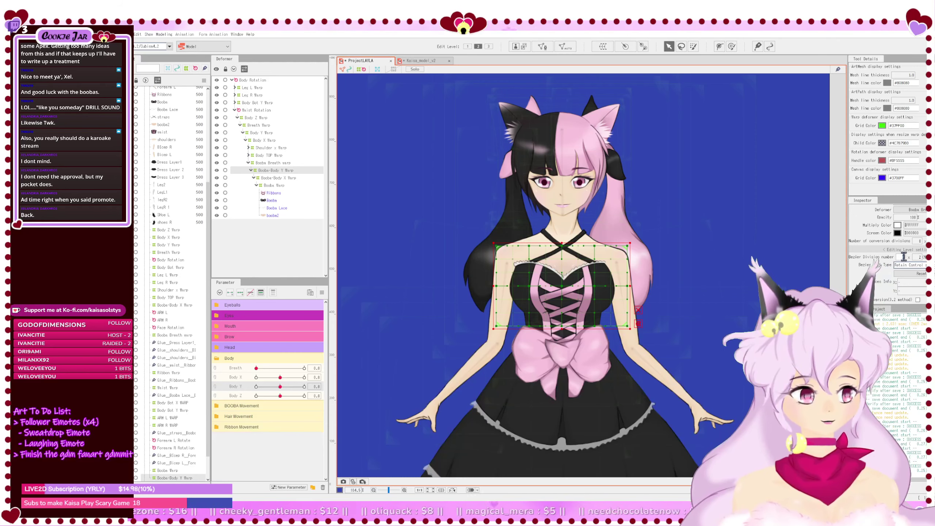
text(3)
key(Return)
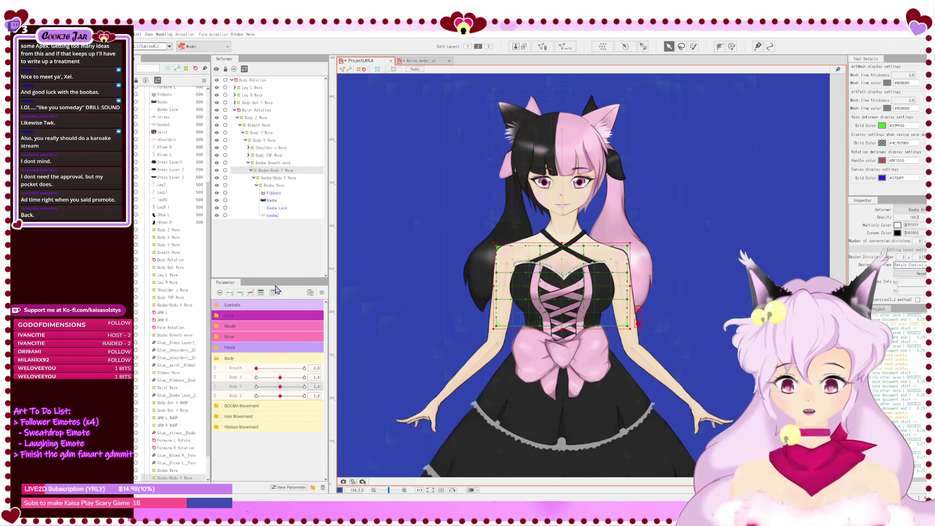
Step: Add three Body Y keys to the Booba-Body Y Warp and arch its grid upward at Body Y 10
click(241, 293)
drag(281, 386, 305, 386)
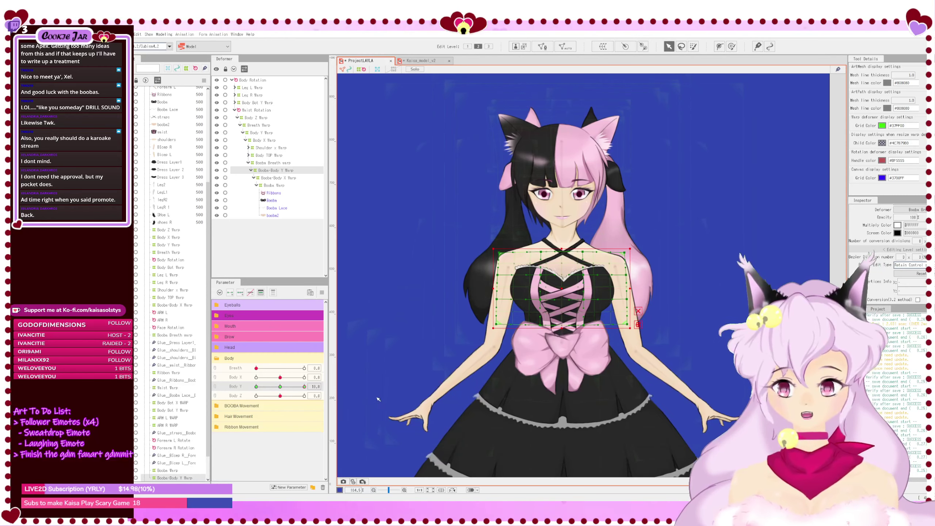
scroll(579, 298, up, 3)
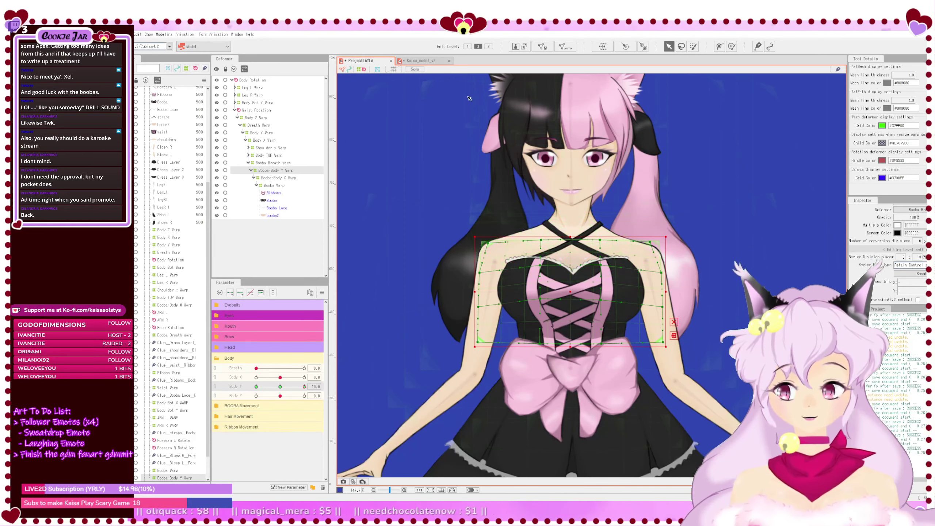
Step: Switch to Kaisa_model_v2, preview its Booba-body Y Warp at Body Y -10, and reset Body Y to 0
click(423, 60)
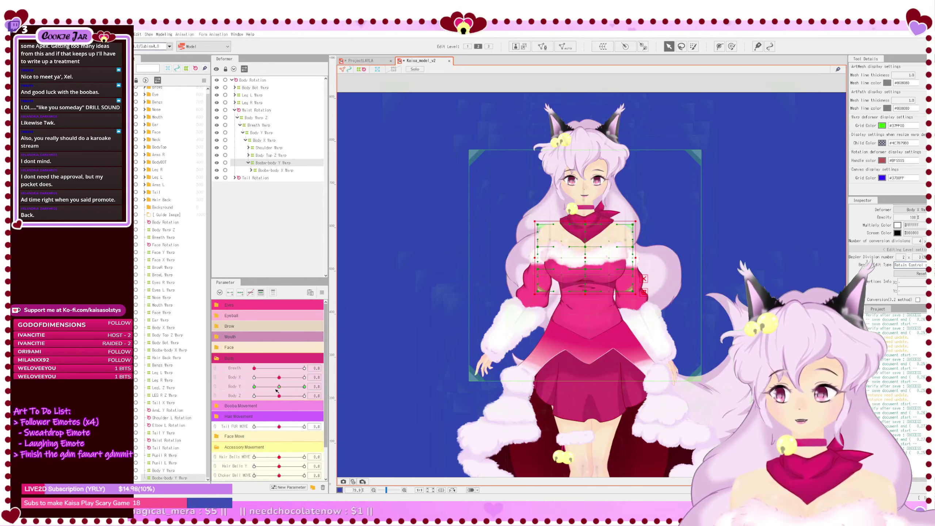
drag(278, 387, 233, 389)
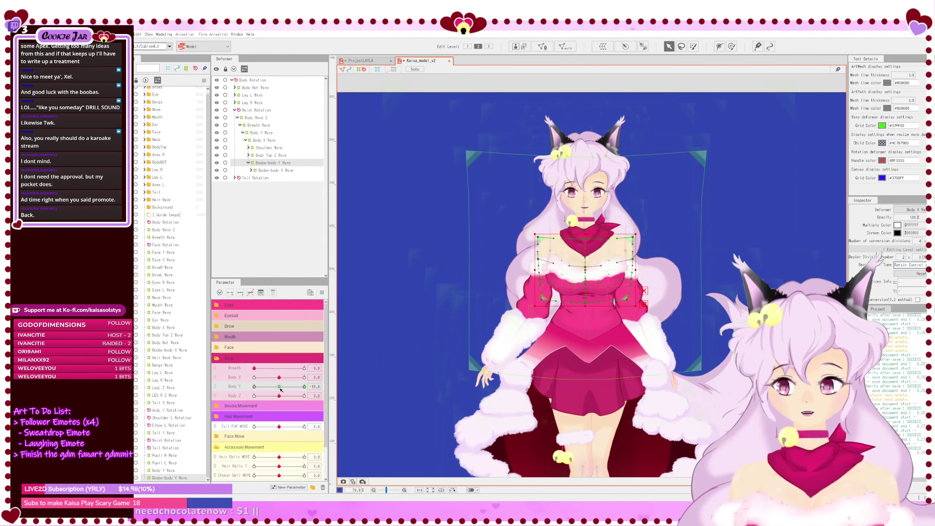
click(279, 387)
Step: Return to ProjectLAYLA, set Body Y to -10, and shape the Booba-Body Y Warp by drawing its lower corners inward and lowering its lower interior points
click(373, 61)
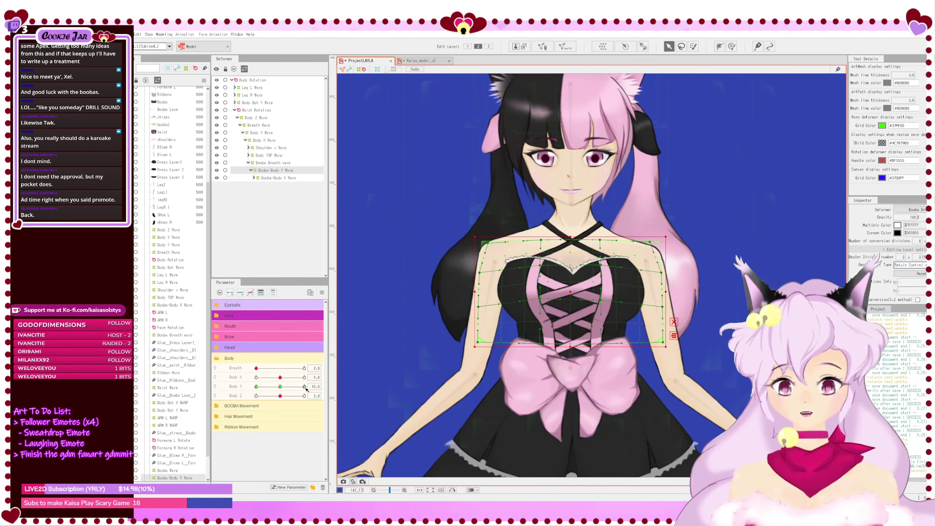
drag(305, 388, 249, 392)
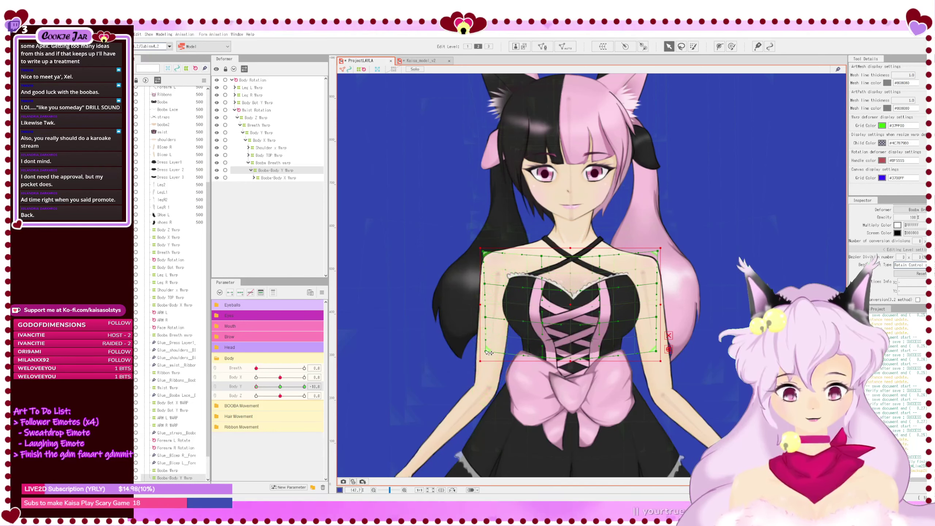
drag(486, 354, 494, 351)
drag(487, 319, 485, 328)
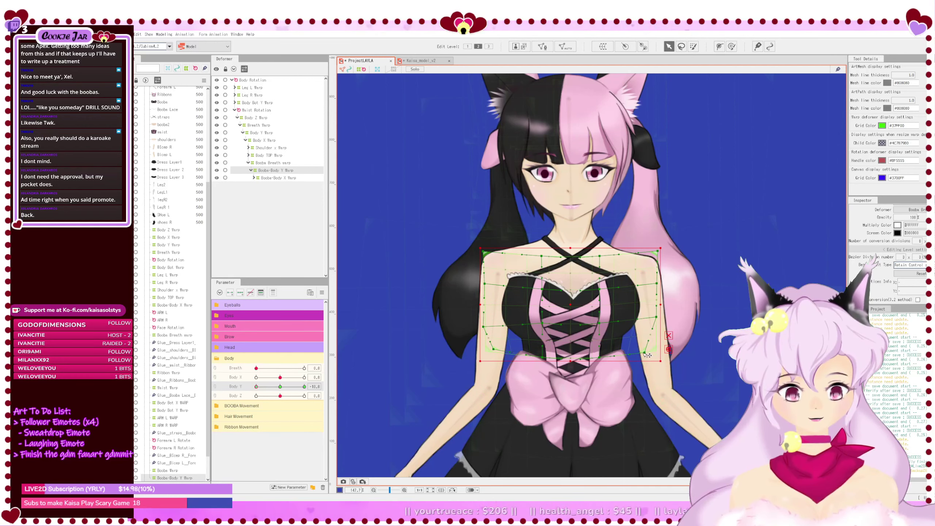
drag(655, 319, 654, 322)
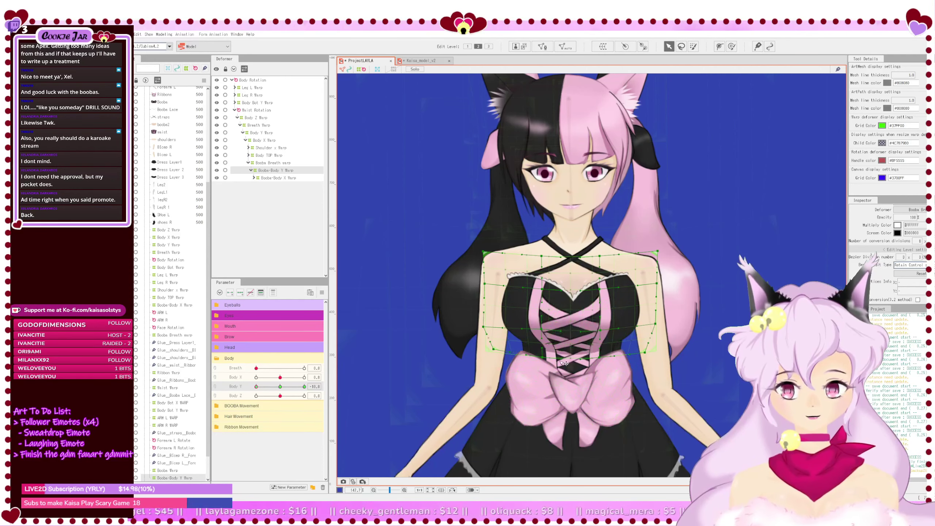
drag(542, 329, 541, 337)
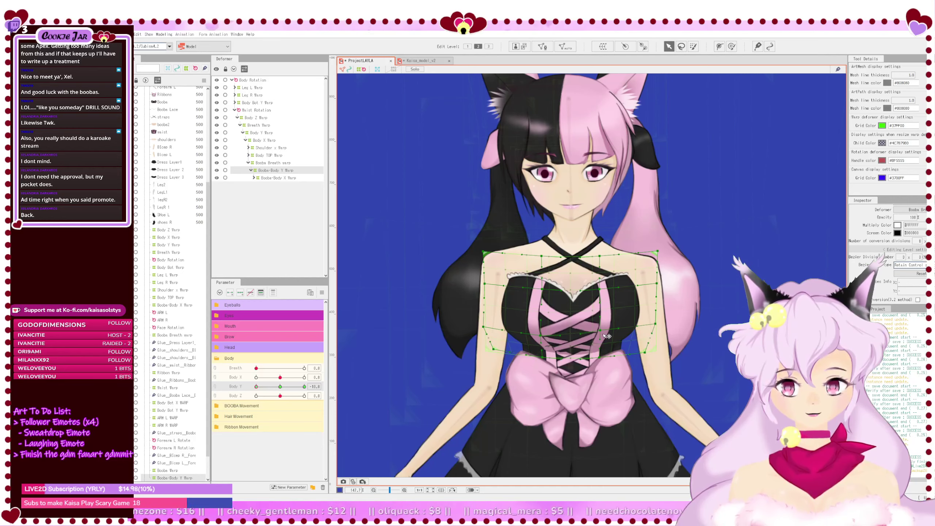
drag(602, 331, 606, 339)
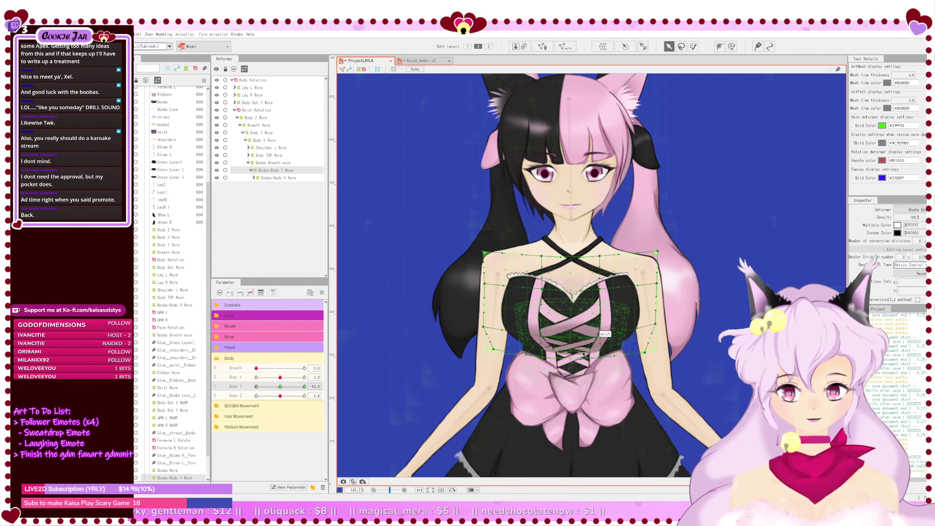
drag(259, 387, 237, 389)
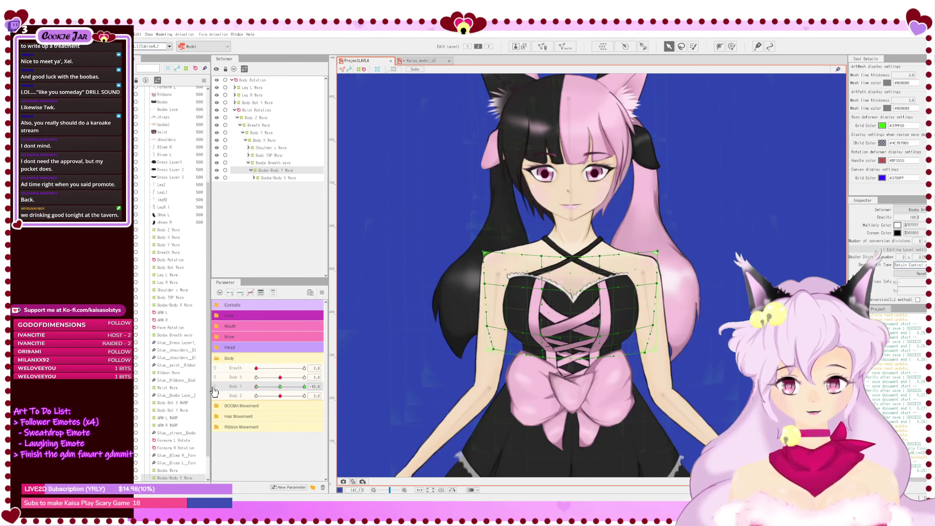
Step: Select the waist mesh to inspect it behind the corset ribbons at Body Y -10 and 0, and clear the selection
scroll(585, 355, up, 2)
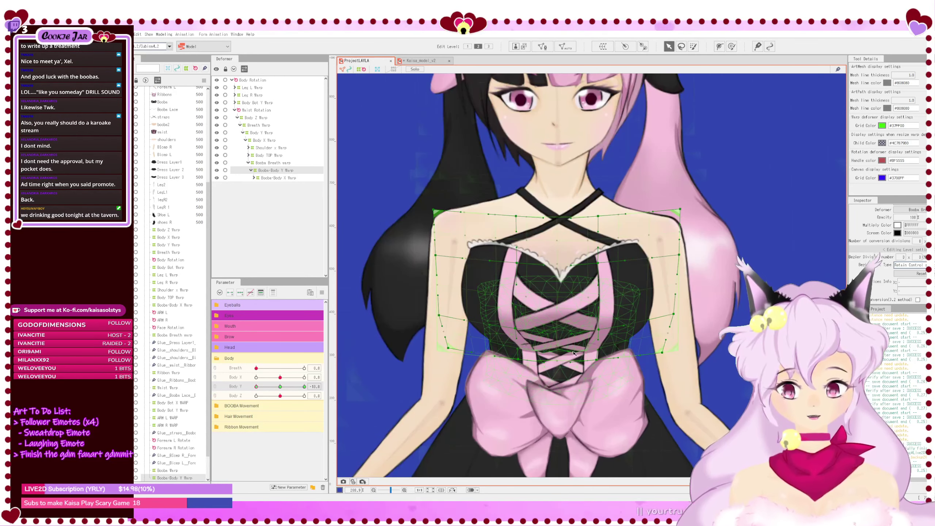
click(575, 353)
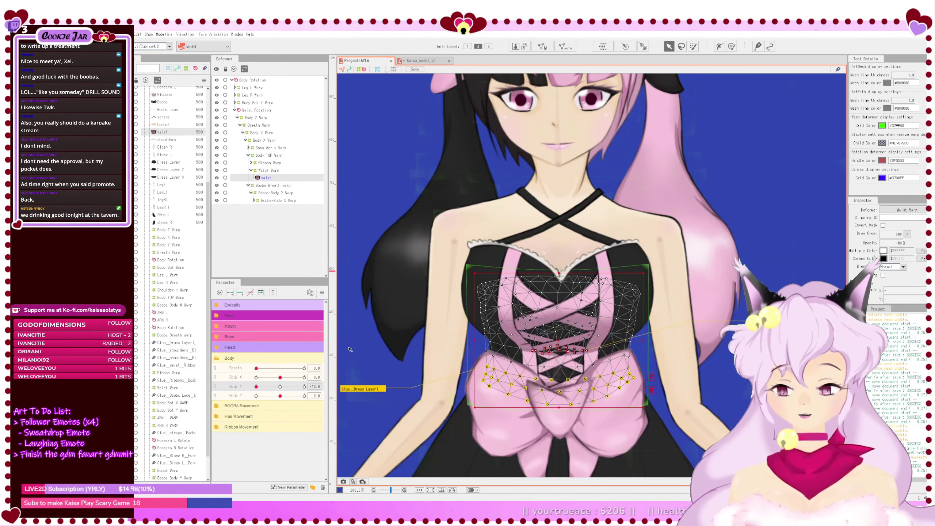
click(282, 387)
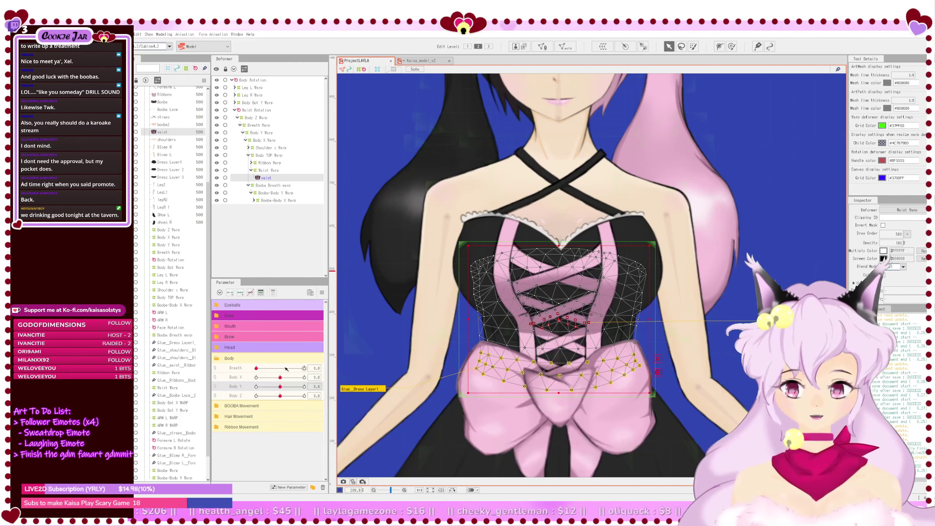
scroll(546, 326, down, 3)
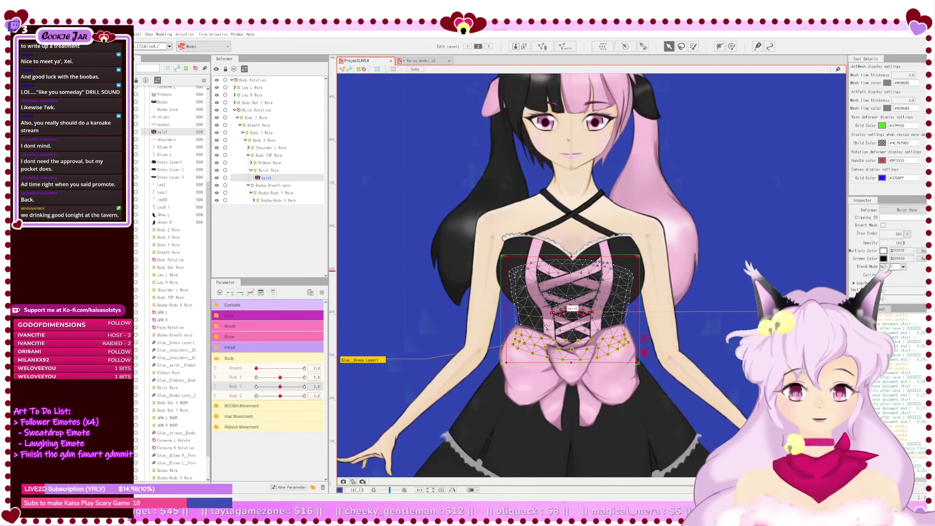
click(446, 400)
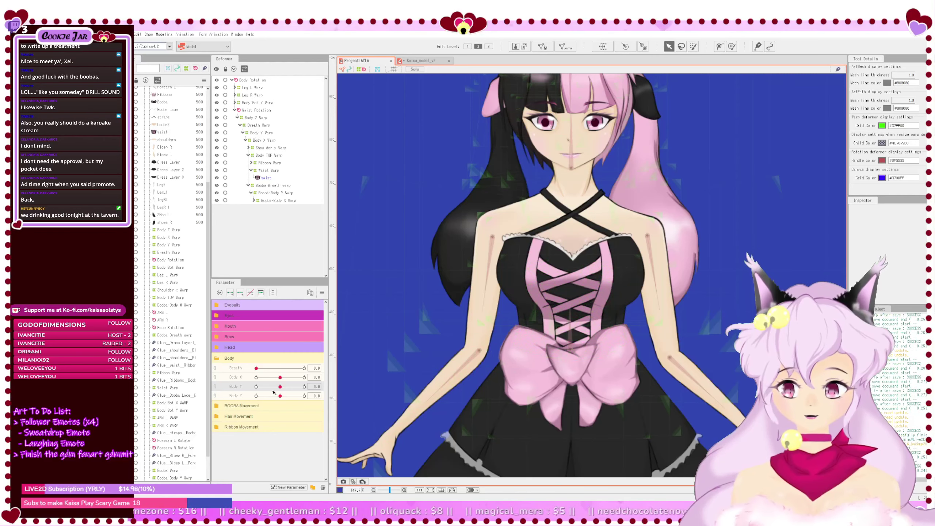
Step: At Body Y 10, nudge the Booba-Body Y Warp's lower-edge points outward, raise its upper interior points, and deselect it
drag(280, 386, 304, 387)
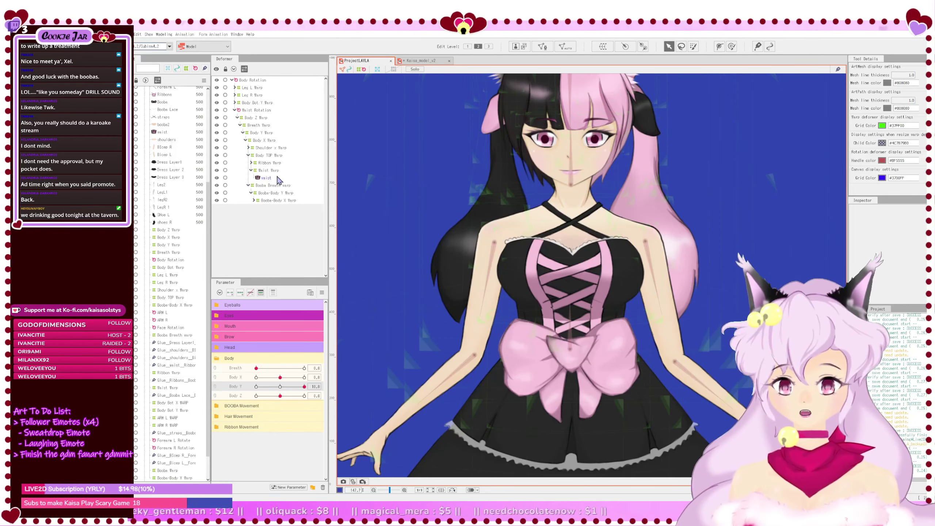
click(272, 178)
click(292, 194)
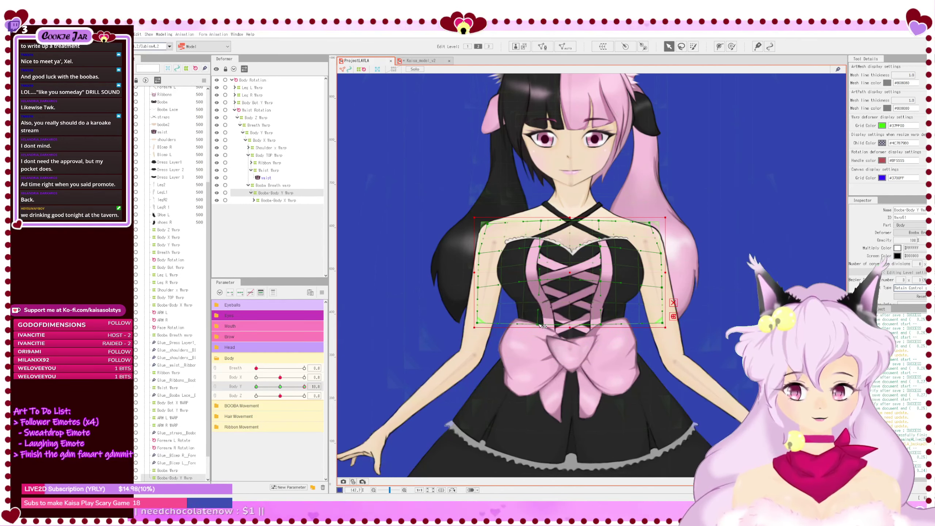
drag(540, 325, 537, 325)
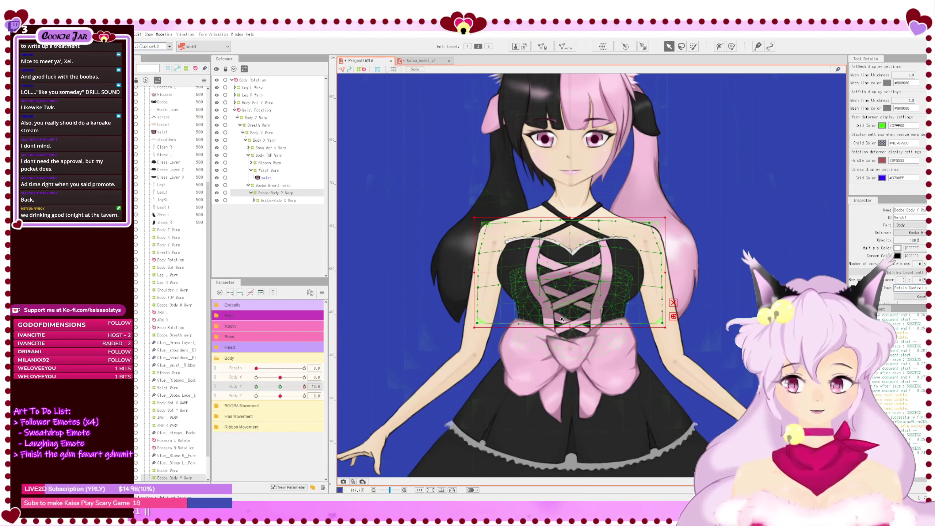
scroll(553, 321, up, 3)
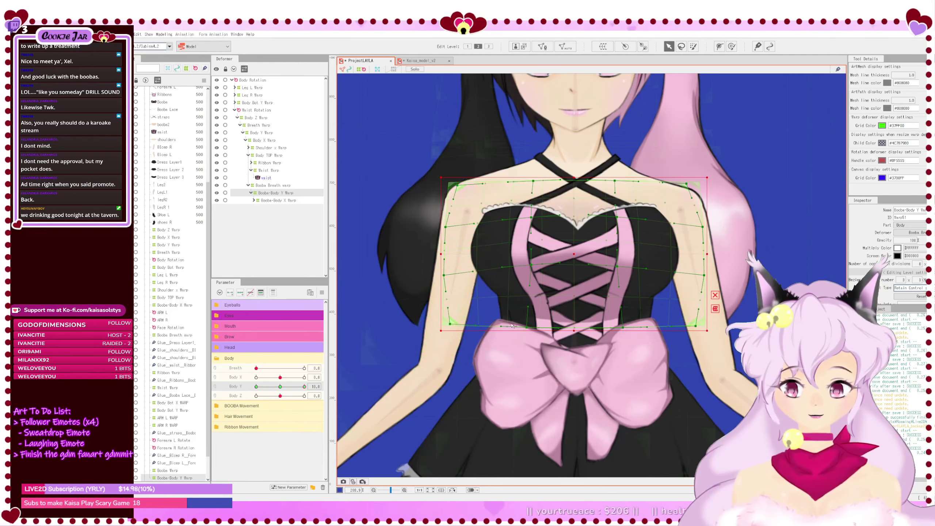
drag(527, 328, 524, 328)
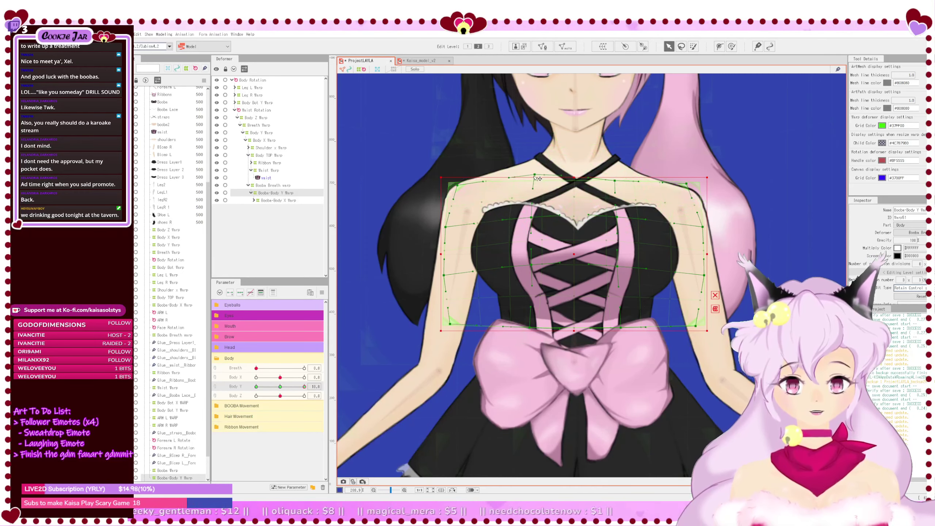
drag(532, 217, 533, 205)
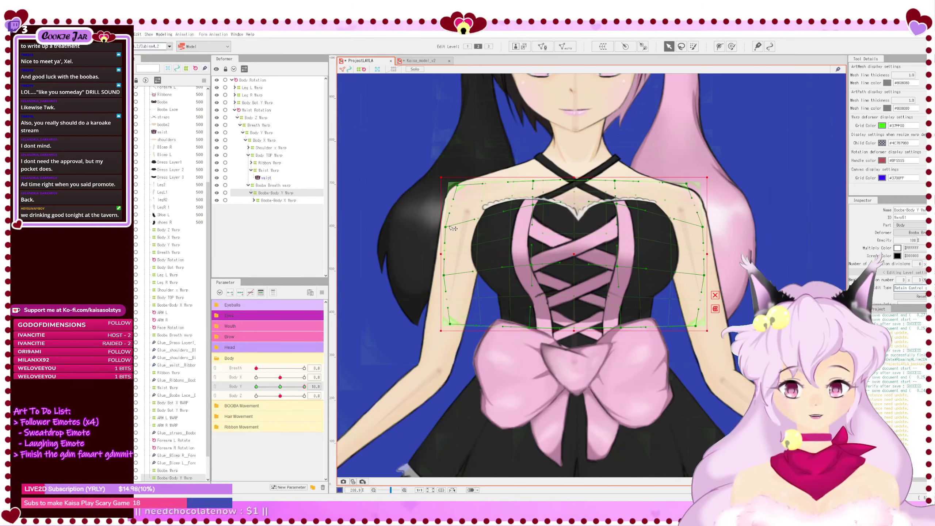
scroll(603, 202, down, 4)
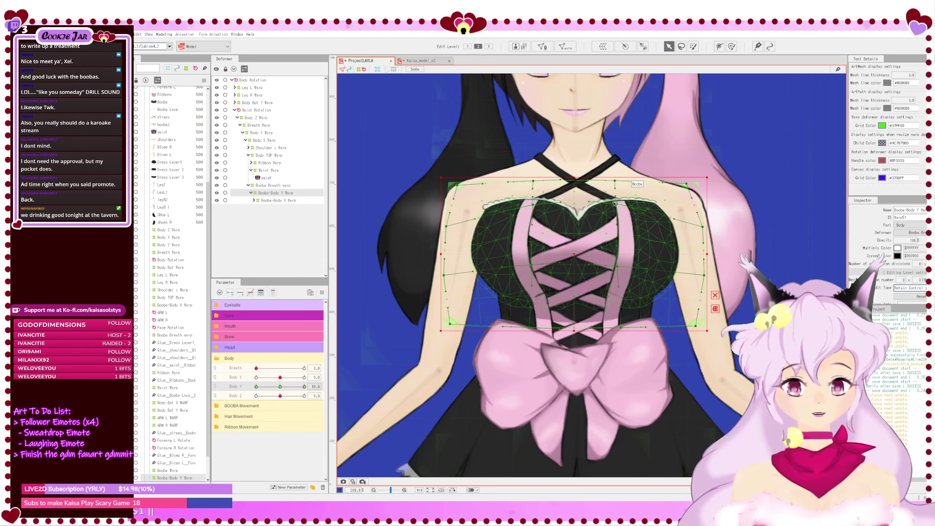
click(457, 313)
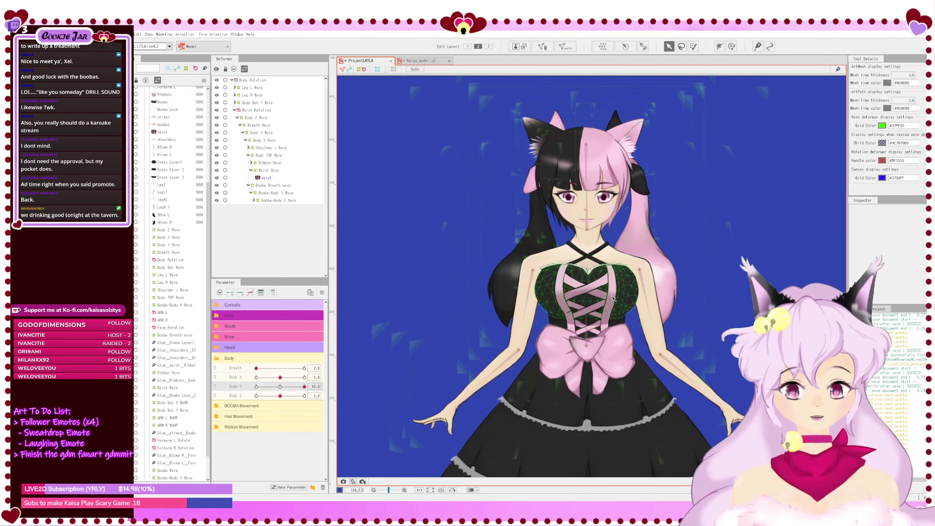
Step: Set Body Y to -10, reselect the Booba-Body Y Warp, and adjust its lower corner beside the arm
drag(306, 387, 217, 388)
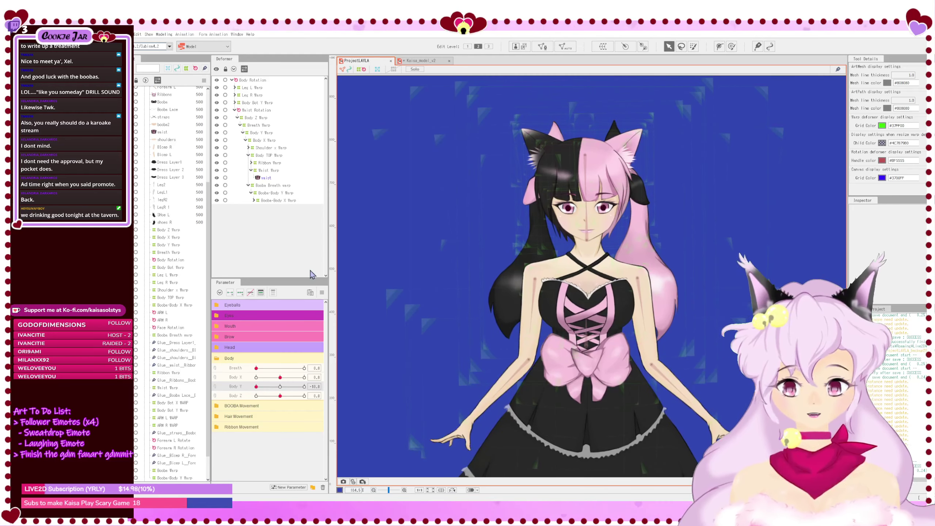
click(278, 194)
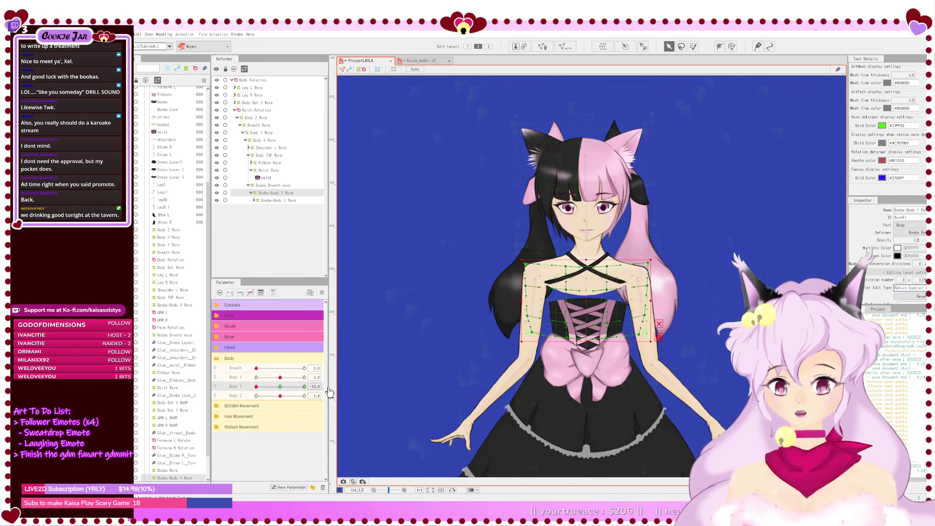
scroll(591, 307, up, 3)
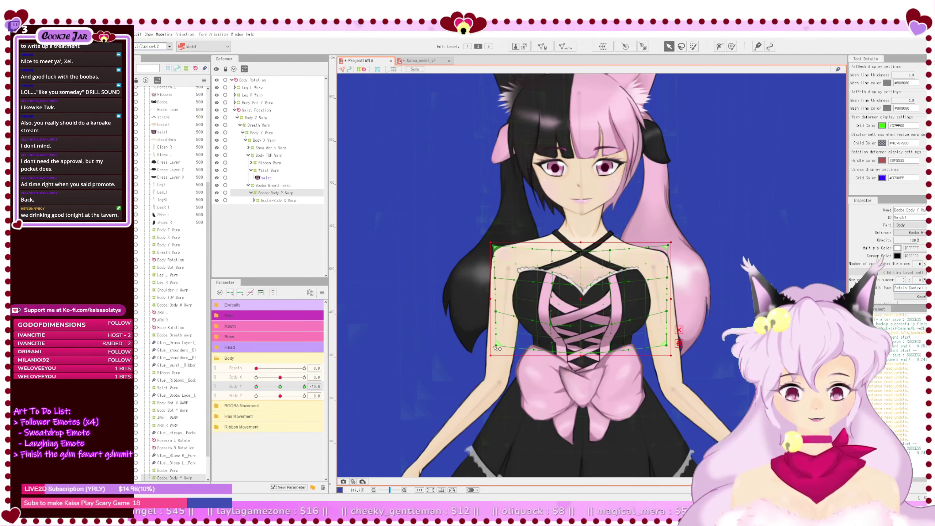
drag(502, 343, 502, 343)
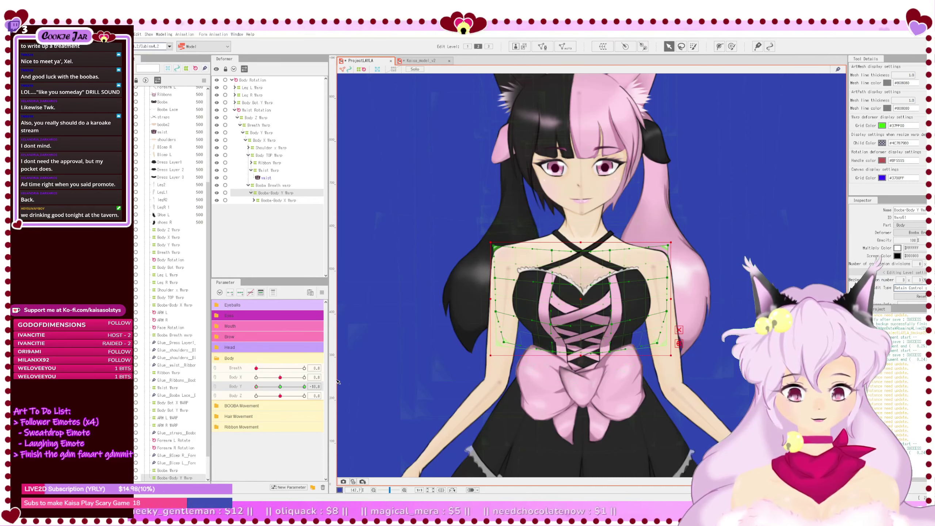
mouse_move(257, 386)
mouse_down()
mouse_move(320, 397)
mouse_move(253, 390)
mouse_up()
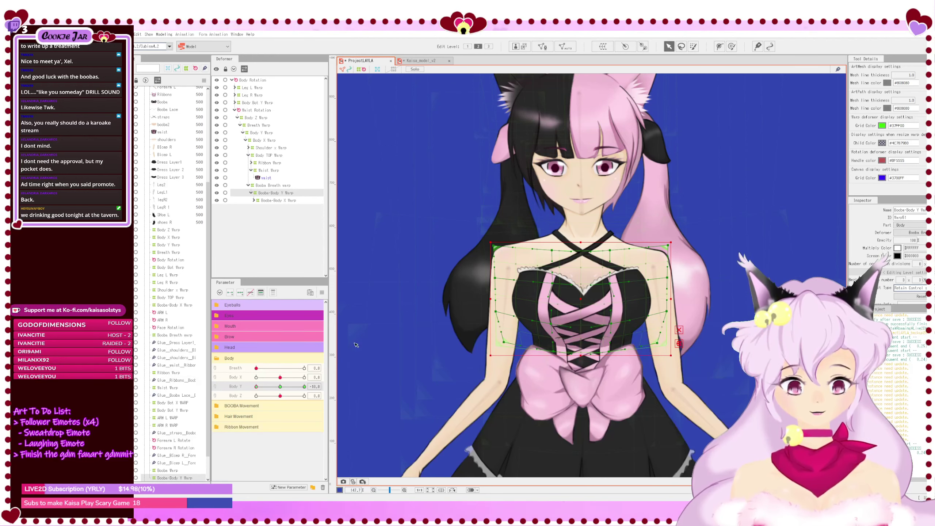
Step: Check the chest deformation across Body Y from -10 to 10, clear the warp selection, and return Body Y to 0
drag(250, 391, 334, 395)
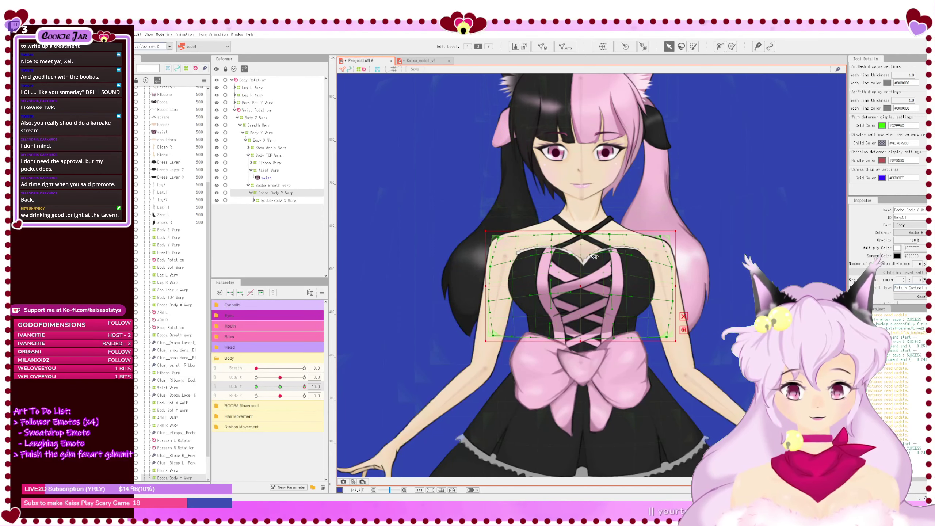
click(281, 387)
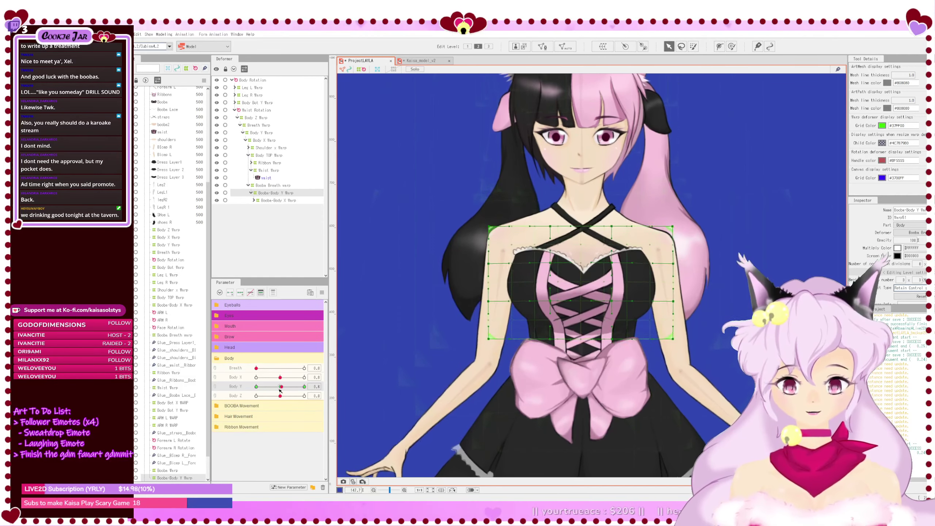
drag(279, 391, 221, 389)
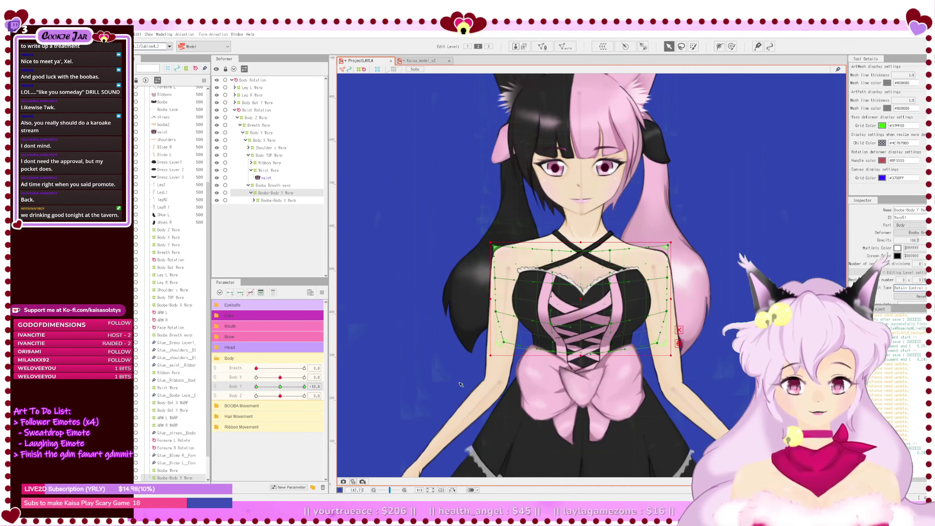
scroll(505, 383, down, 2)
drag(512, 383, 524, 384)
click(522, 384)
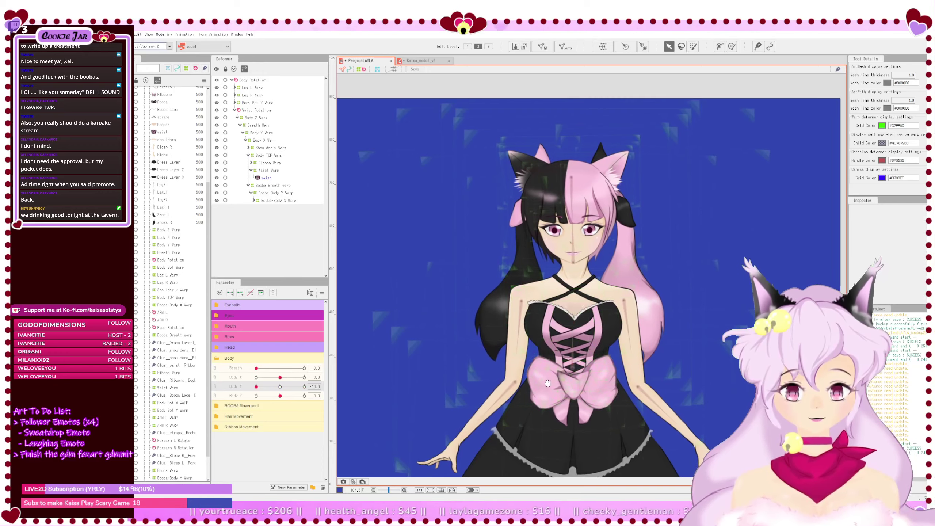
drag(256, 387, 312, 391)
click(281, 388)
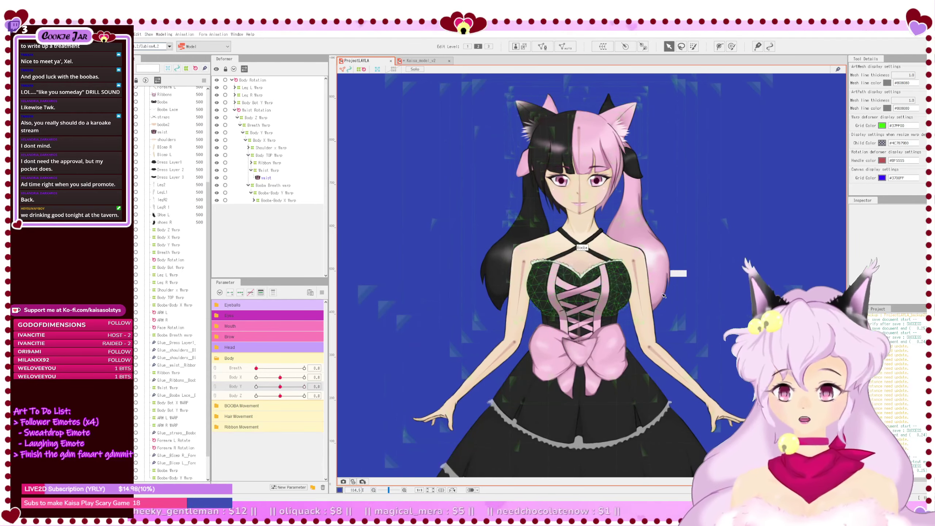
Step: Create a Strap Warp around the straps mesh and key it on Body Y at -10, 0 and 10
click(582, 249)
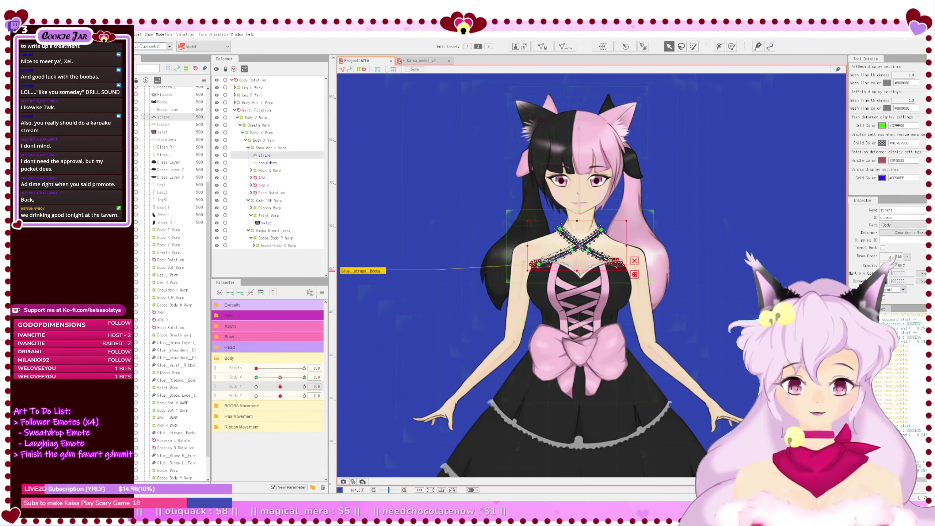
click(271, 156)
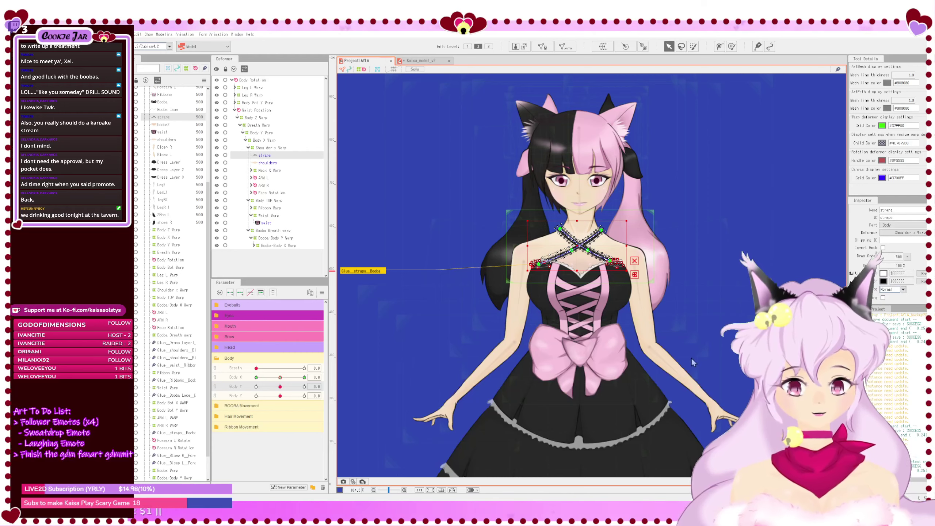
click(389, 315)
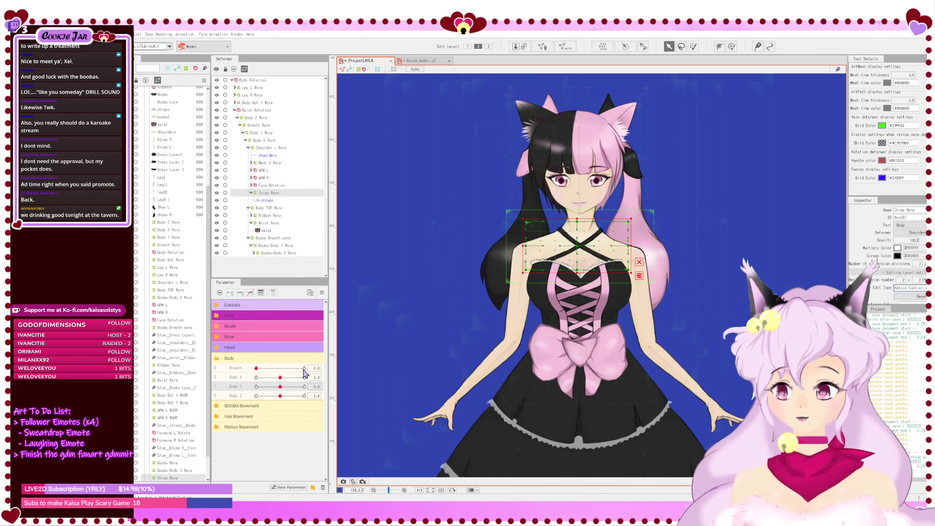
scroll(625, 265, up, 4)
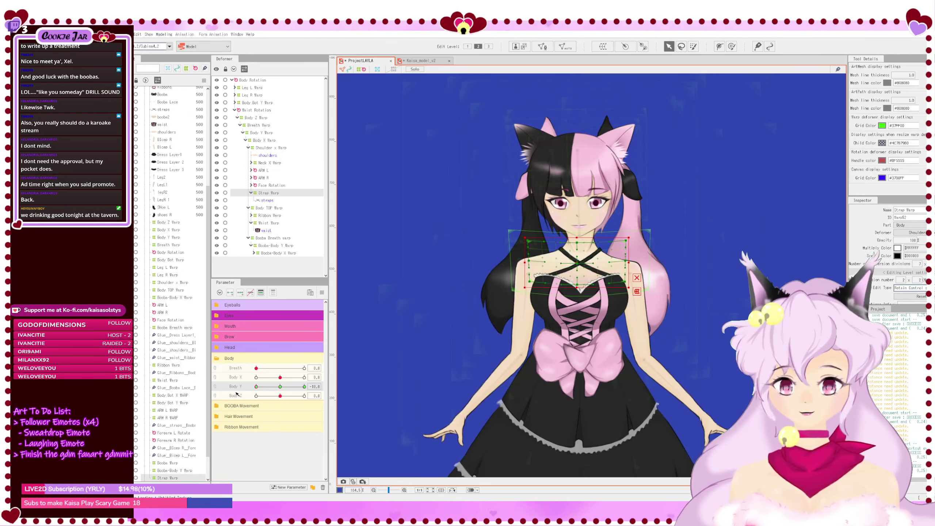
scroll(545, 260, up, 4)
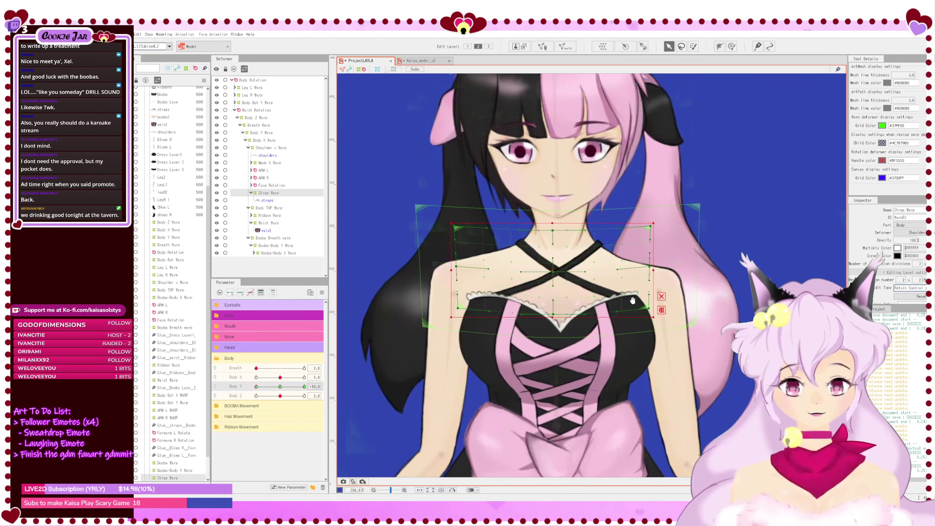
click(285, 386)
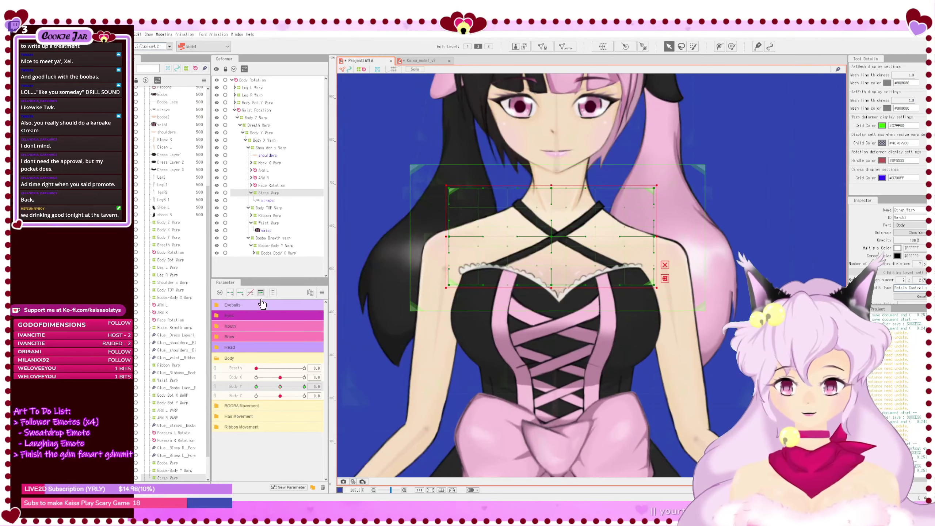
Step: At Body Y 0, center the Strap Warp on the crossed straps, extend its lower edge downward, widen both sides, and save the model
drag(551, 236, 559, 235)
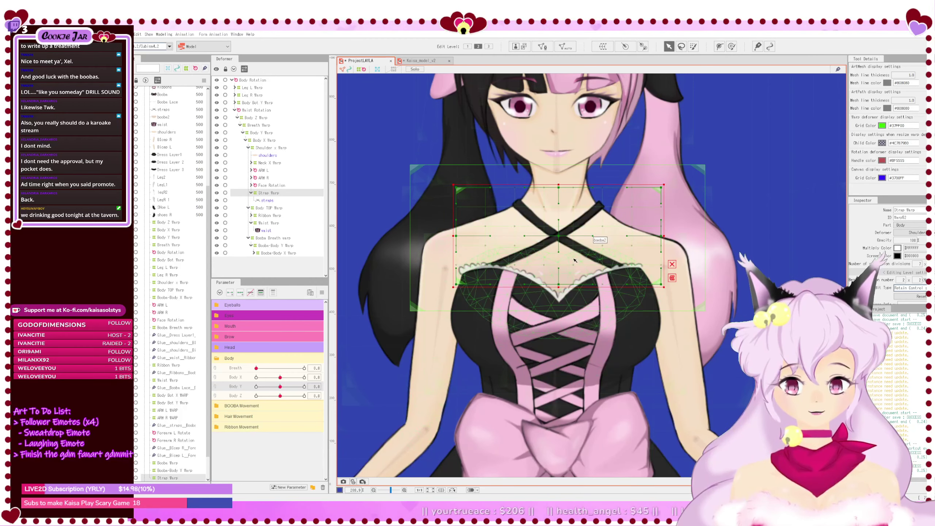
drag(561, 289, 561, 296)
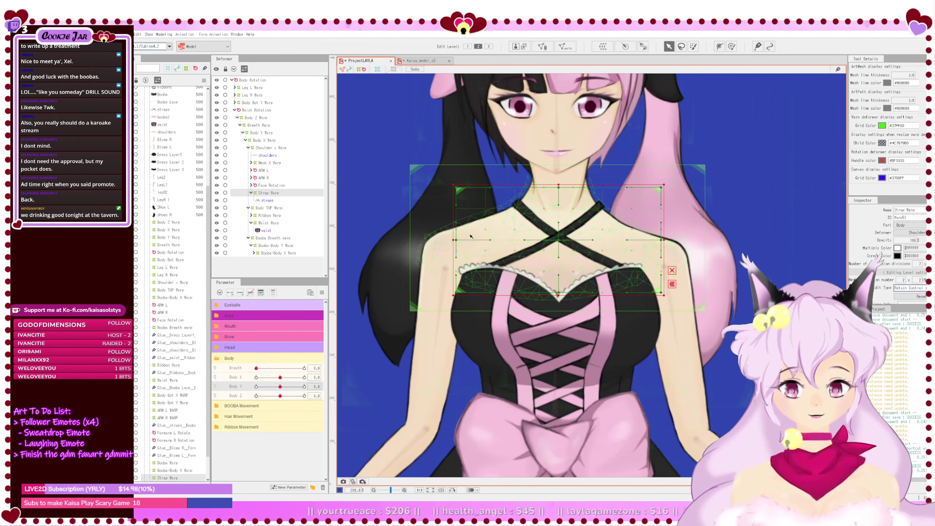
drag(454, 239, 448, 240)
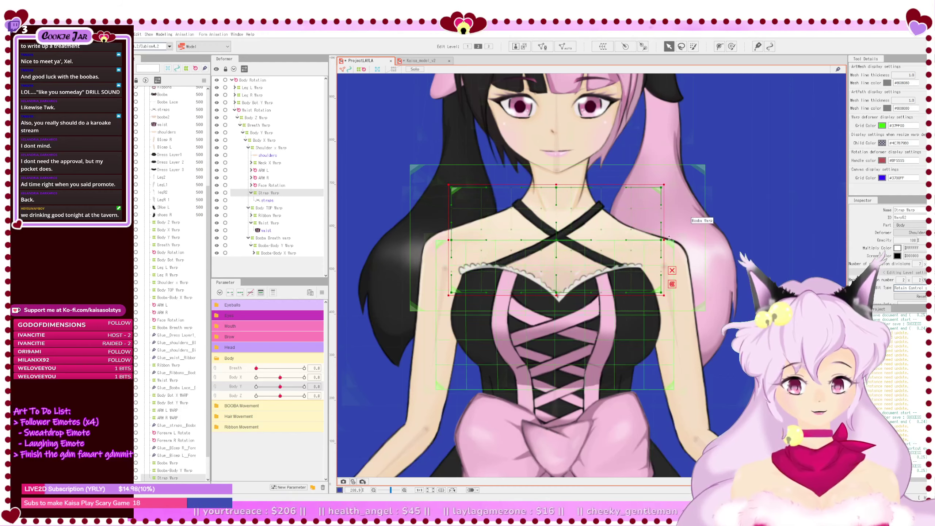
drag(663, 239, 669, 239)
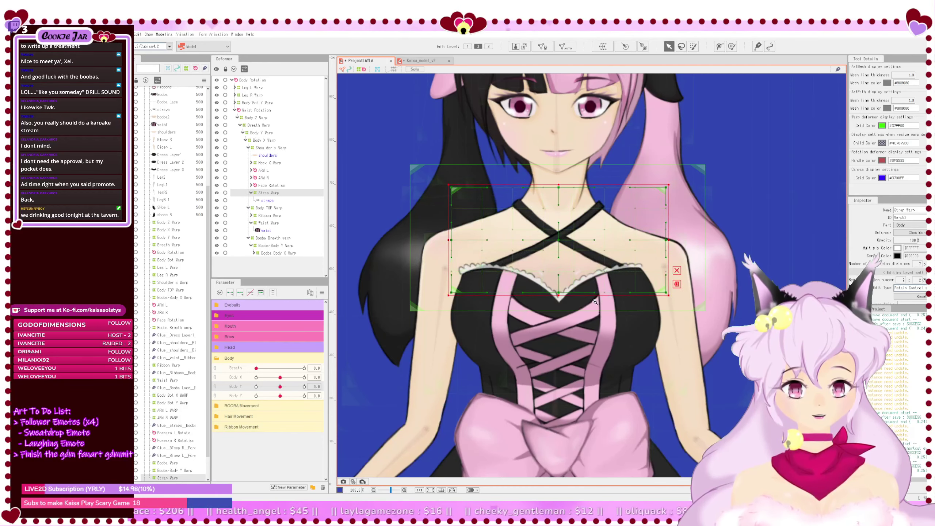
scroll(606, 307, up, 2)
scroll(607, 308, down, 3)
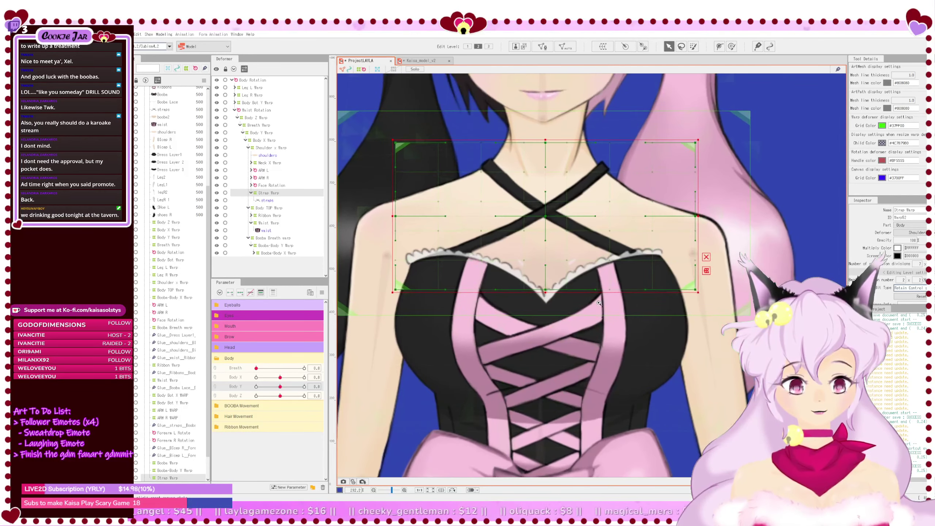
scroll(577, 296, up, 1)
mouse_move(577, 296)
mouse_down()
mouse_move(571, 290)
mouse_move(582, 299)
mouse_up()
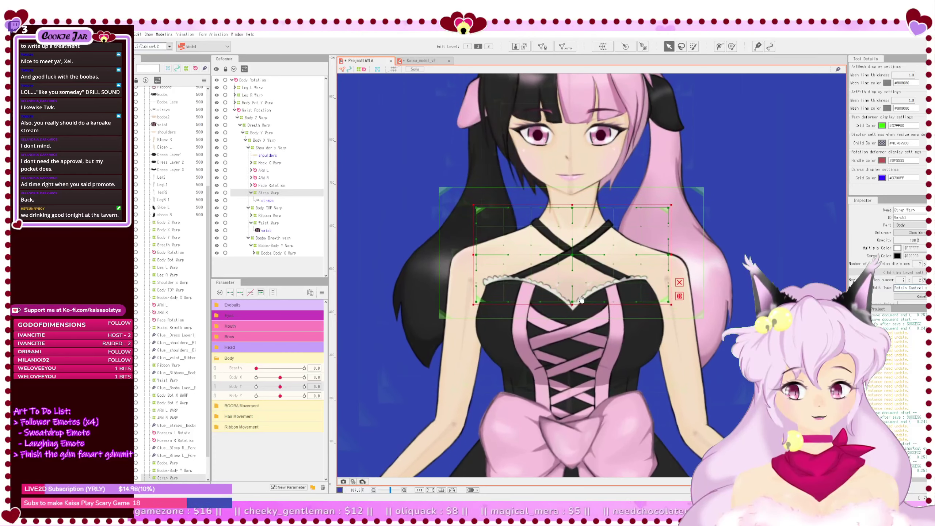
key(ctrl+s)
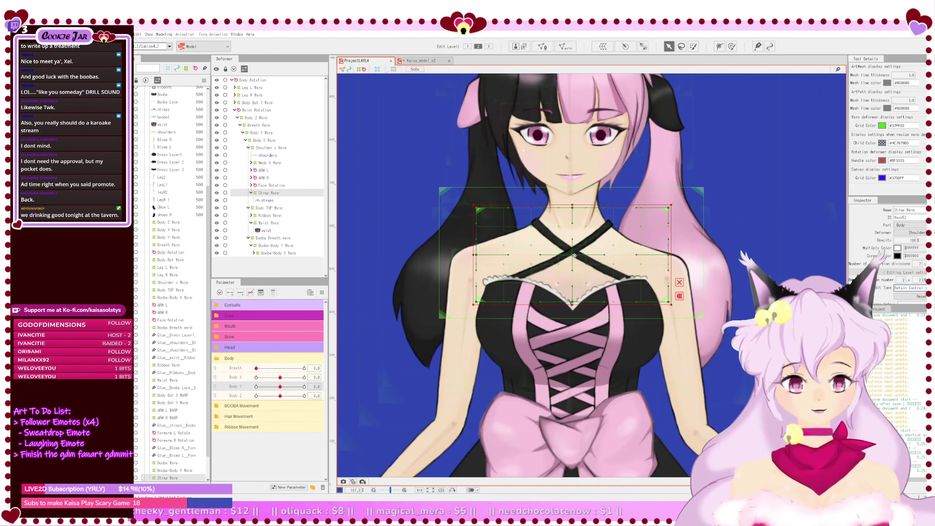
drag(572, 255, 571, 254)
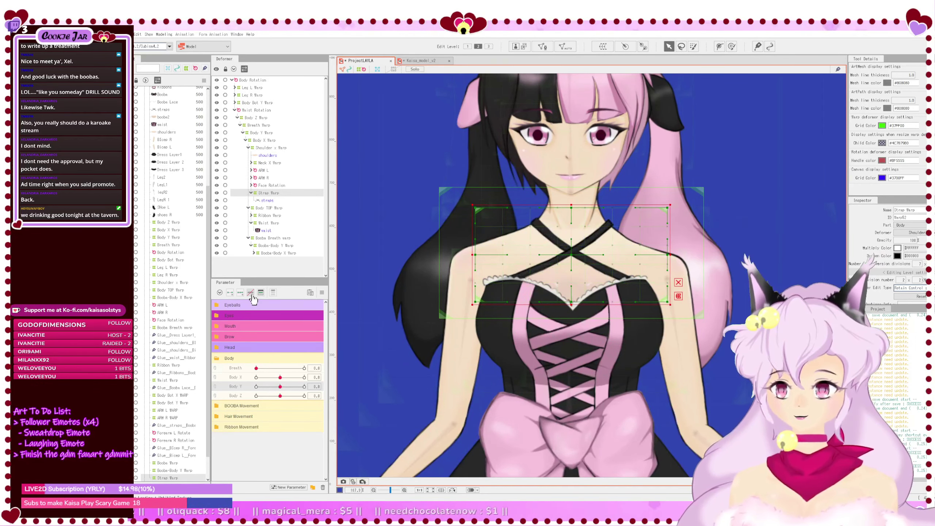
Step: Set Body Y to 10, reselect the Strap Warp, and raise its center control point at the strap crossing
drag(281, 387, 305, 387)
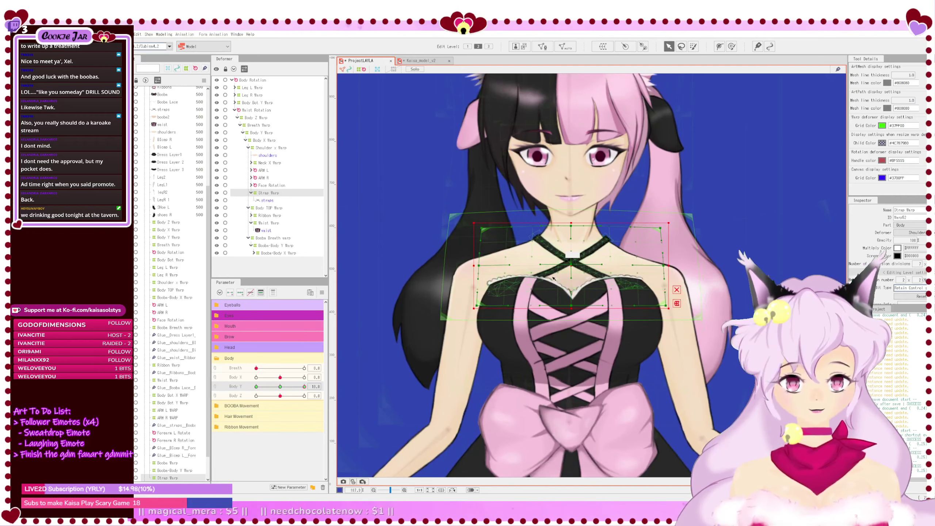
click(673, 290)
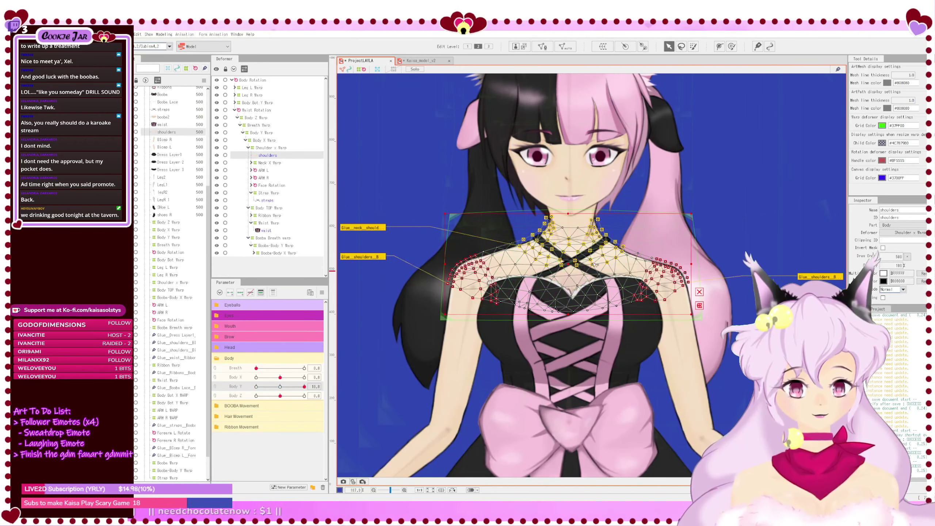
click(266, 148)
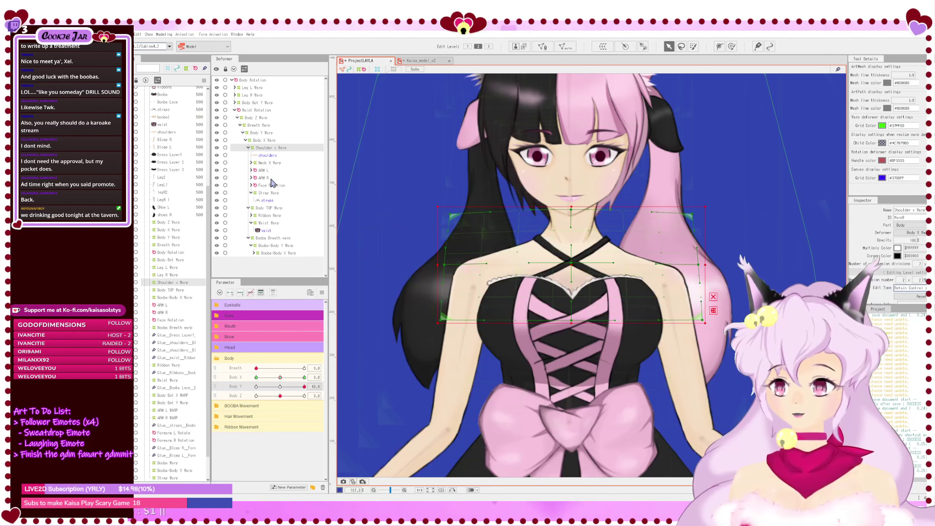
click(268, 192)
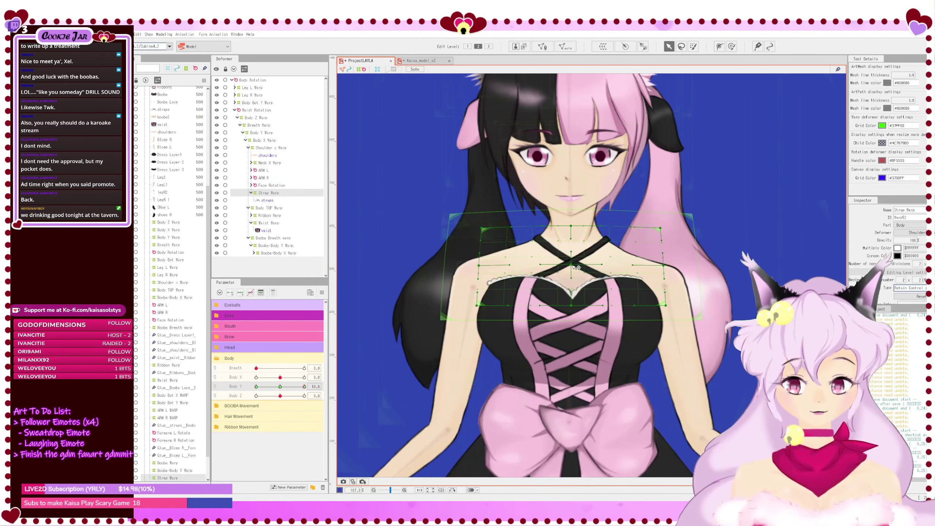
drag(577, 267, 575, 261)
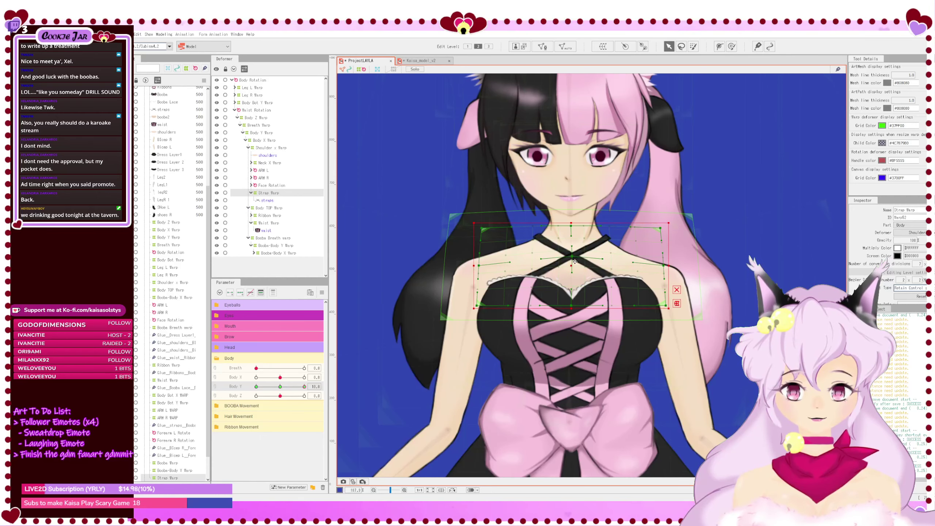
Step: Lower the Strap Warp's upper-edge control points slightly at Body Y 10
drag(465, 213, 684, 252)
key(Down)
key(Down)
key(Down)
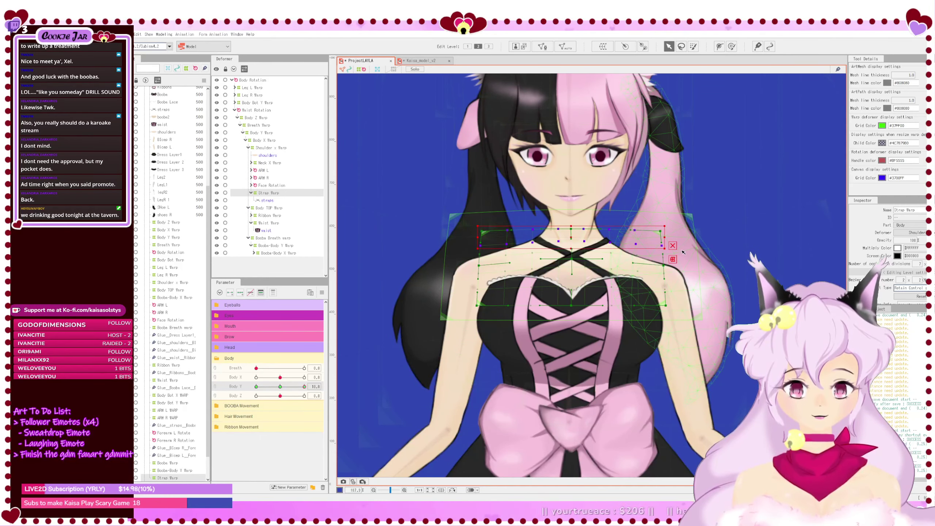
key(Up)
key(Up)
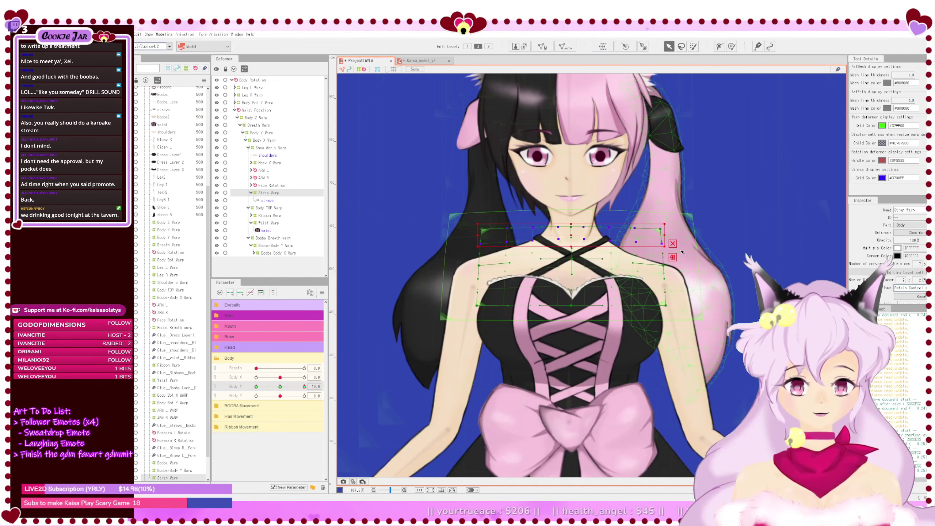
drag(467, 220, 685, 236)
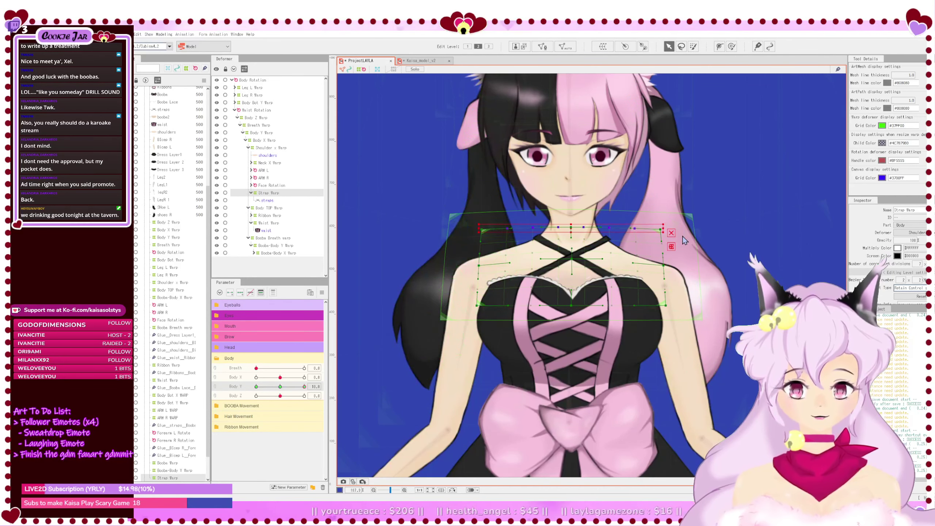
click(482, 221)
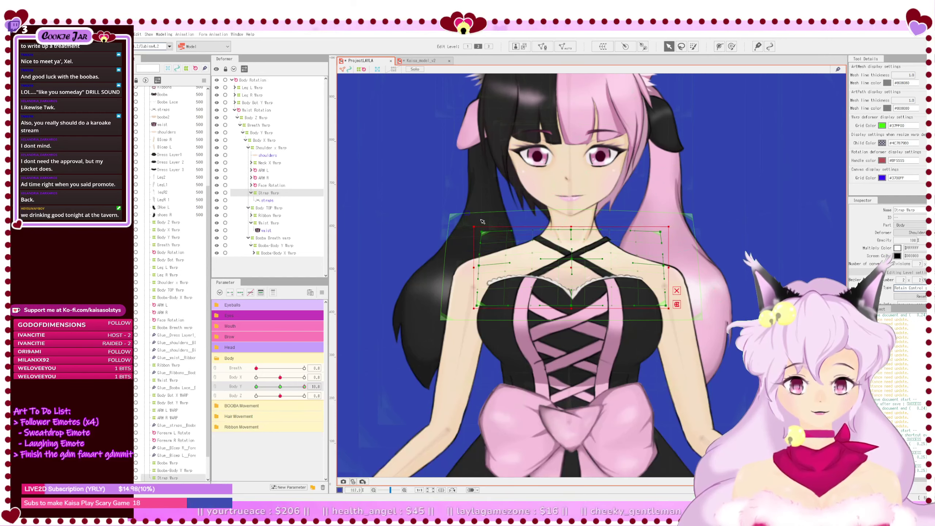
drag(691, 256, 683, 254)
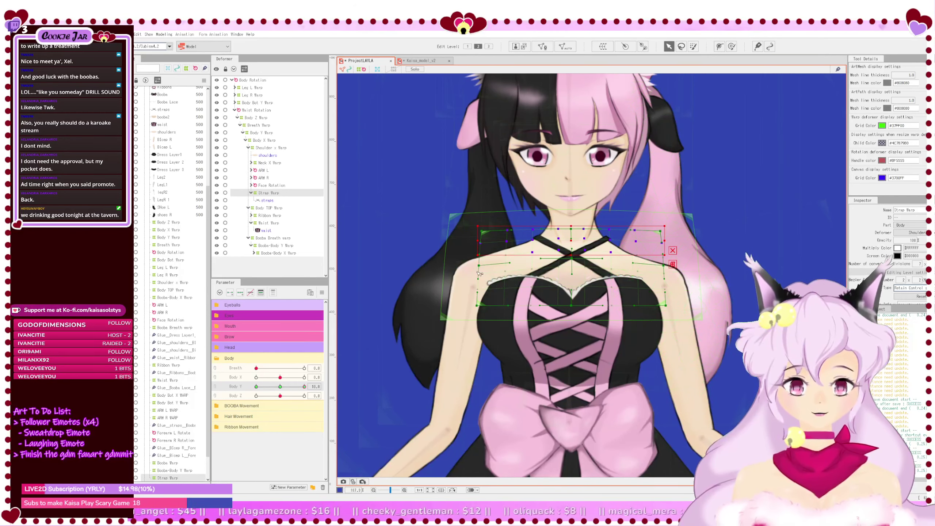
Step: Try to pull the Strap Warp's lower corner outward toward the arm at Body Y 10, undo it, and dismiss the bounding box
click(482, 308)
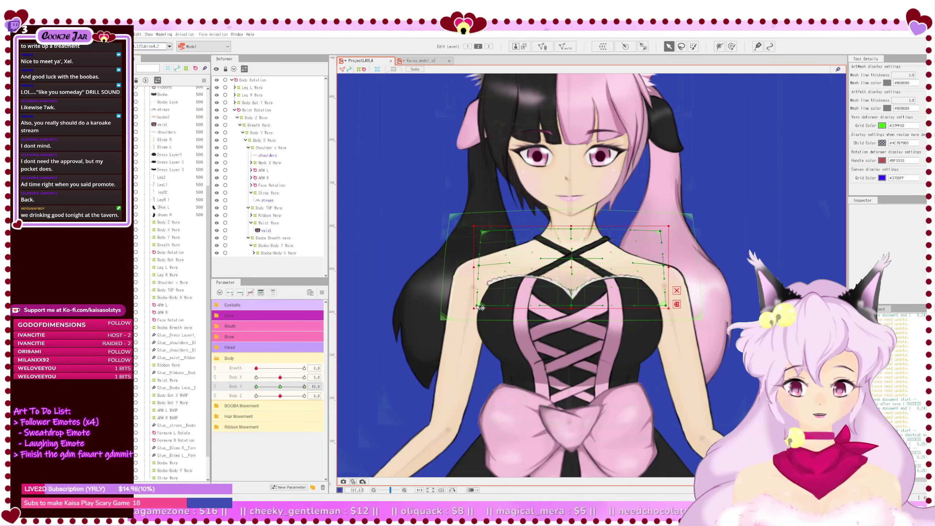
click(467, 307)
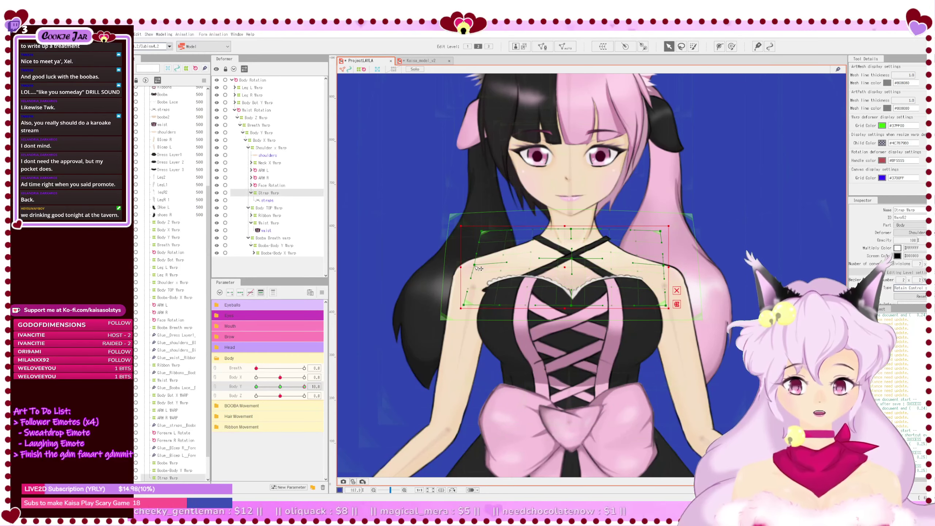
key(ctrl+z)
key(ctrl+z)
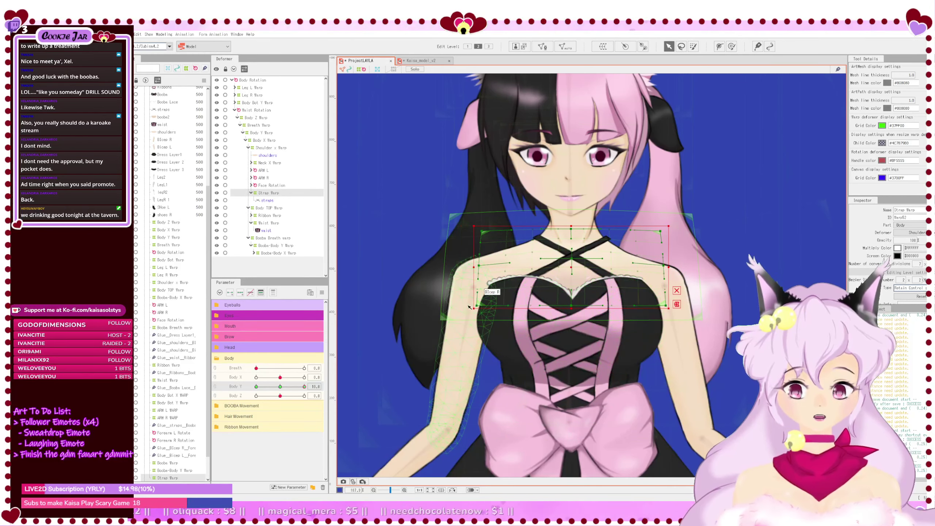
click(677, 291)
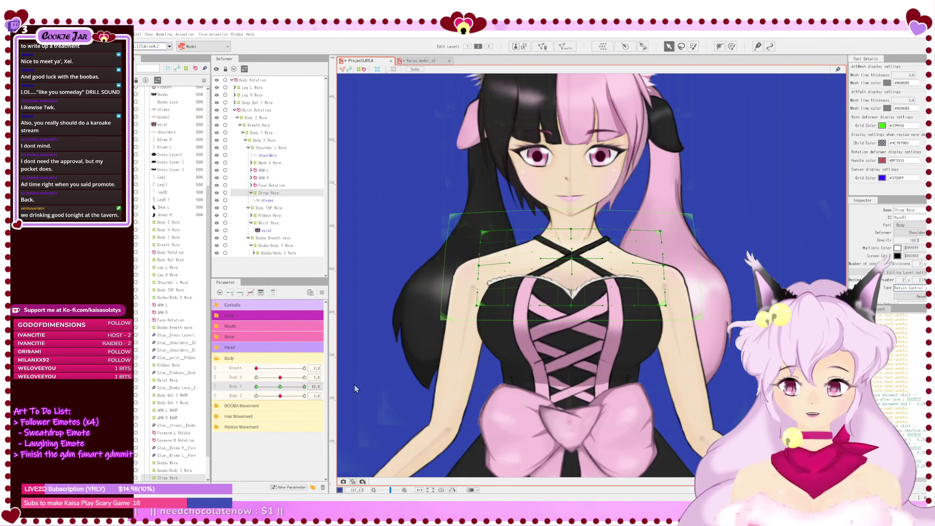
Step: Raise the Strap Warp's center control point at Body Y -10 and its lower-middle and center points at Body Y 10, and save the model
drag(303, 387, 239, 390)
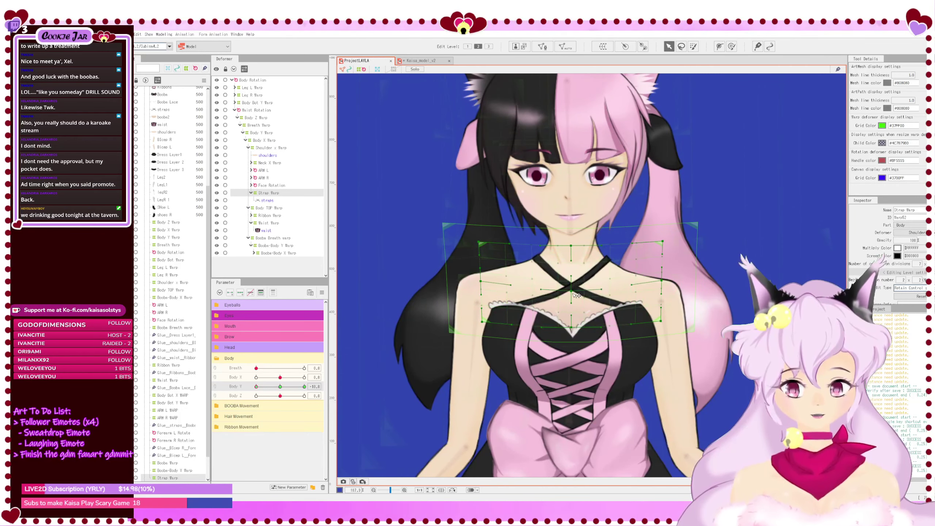
drag(573, 293, 573, 289)
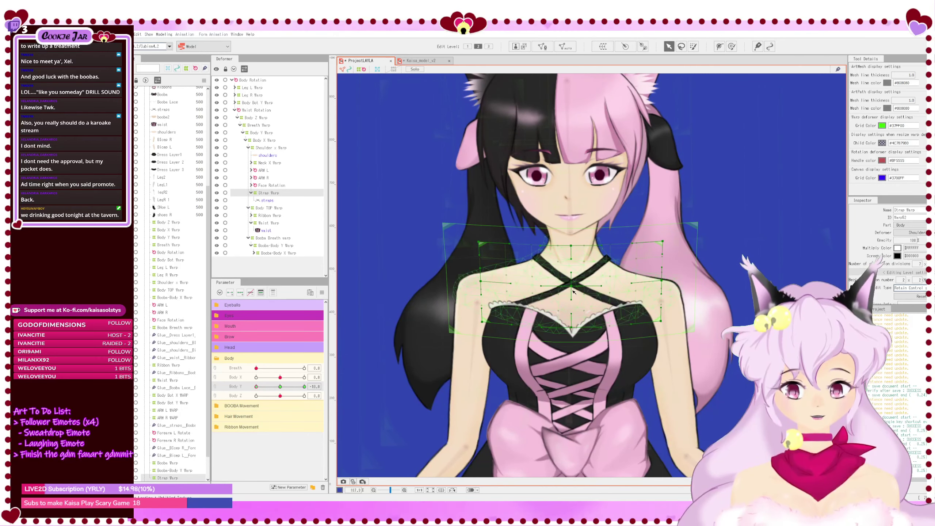
drag(261, 389, 306, 387)
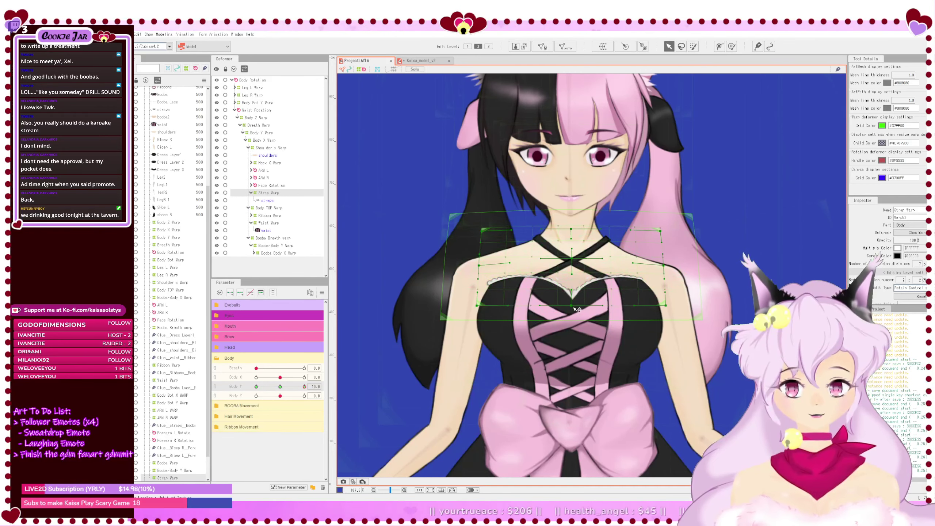
drag(572, 306, 572, 294)
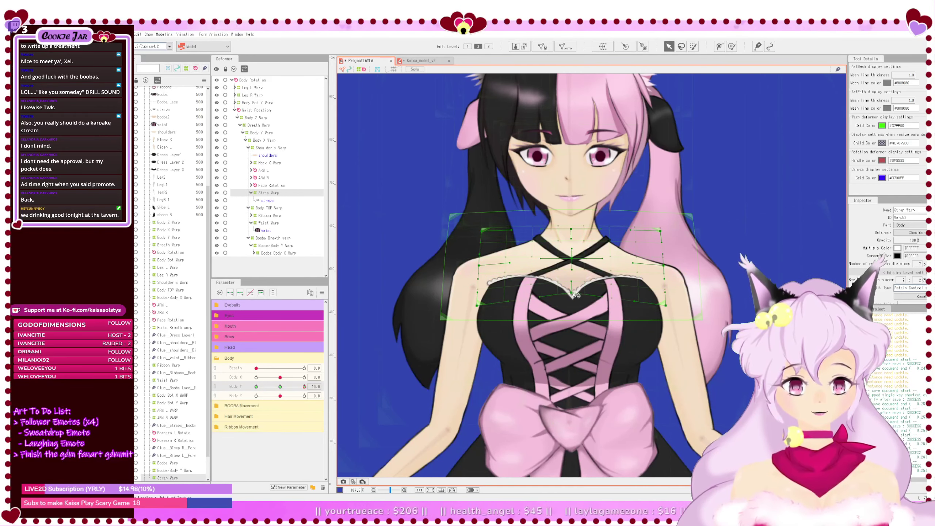
drag(572, 260, 572, 254)
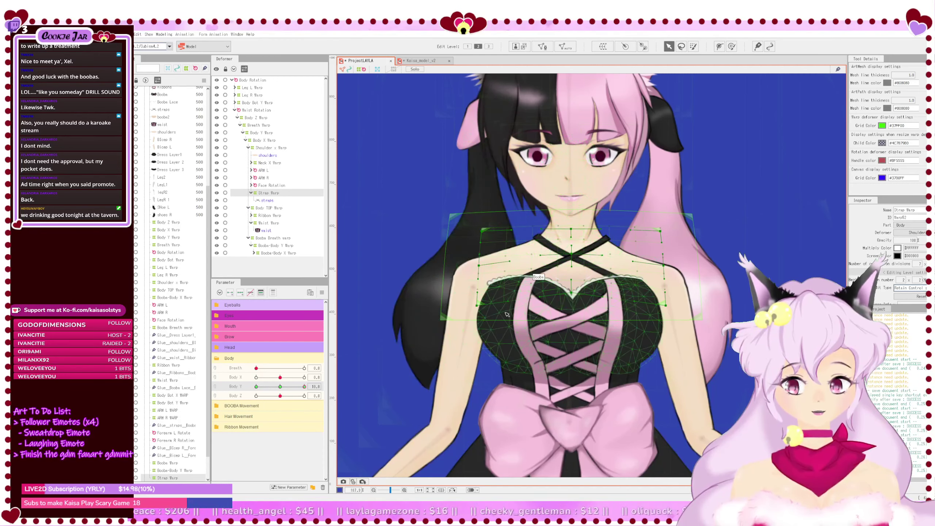
key(ctrl+s)
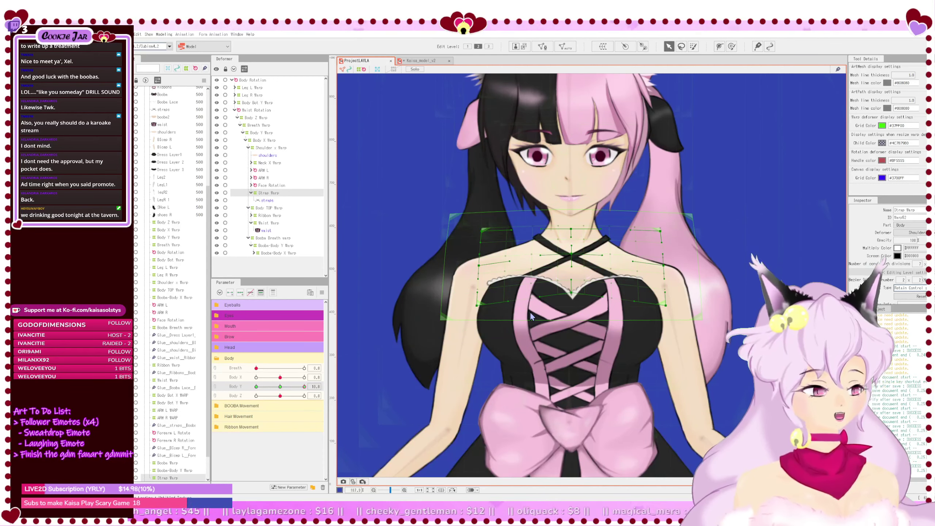
Step: Examine the full model at Body Y 10 and -10, select the Shoulder x Warp, and check Body X from -10 to 10
scroll(606, 308, down, 3)
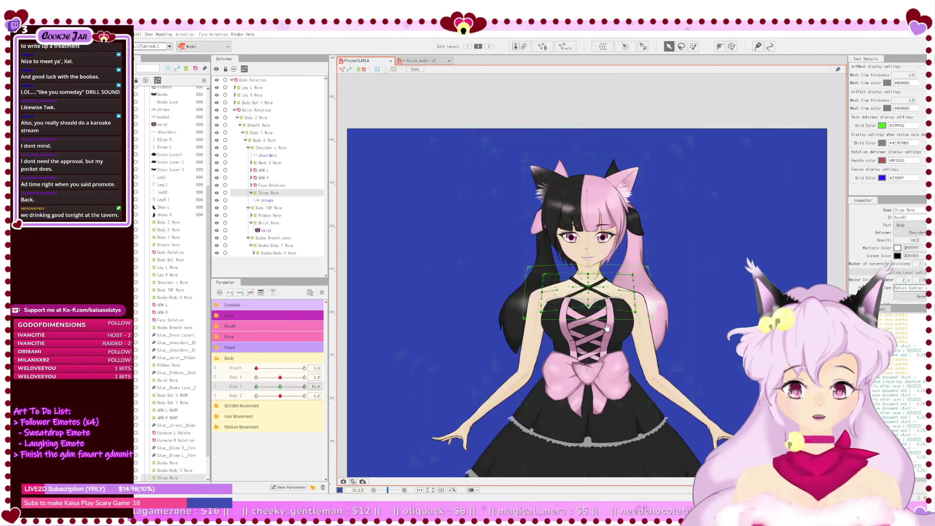
click(449, 281)
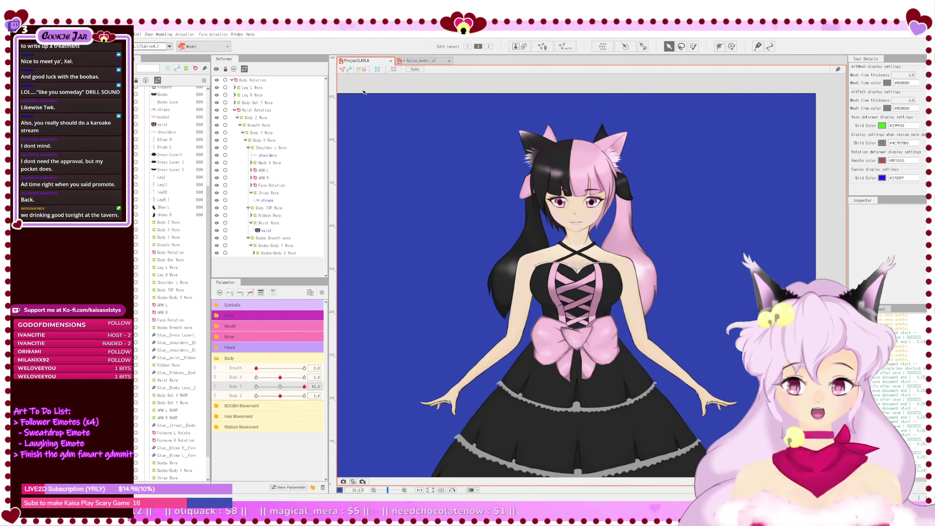
drag(307, 390, 334, 396)
click(256, 387)
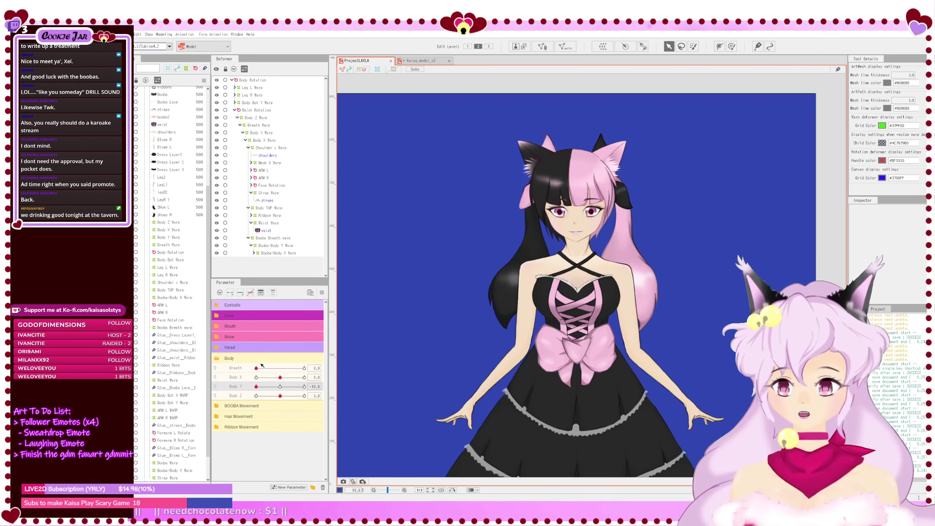
click(282, 148)
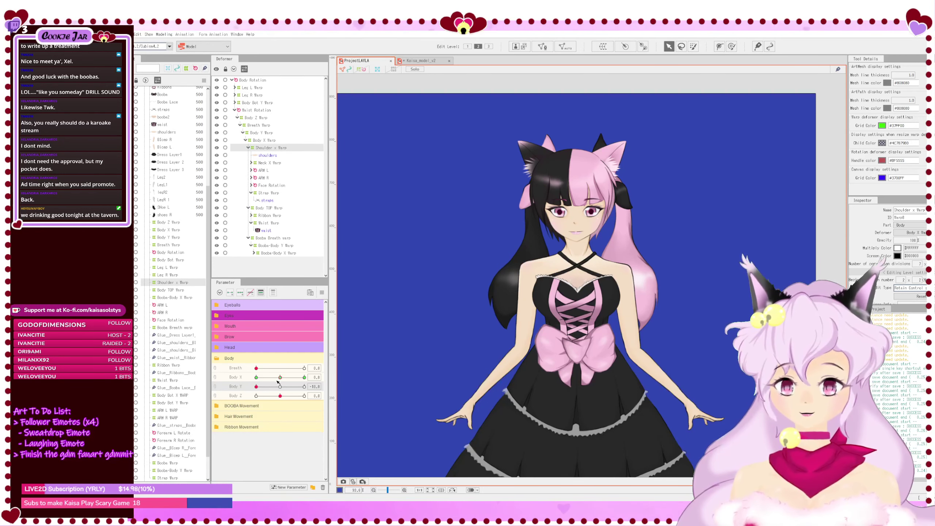
click(256, 377)
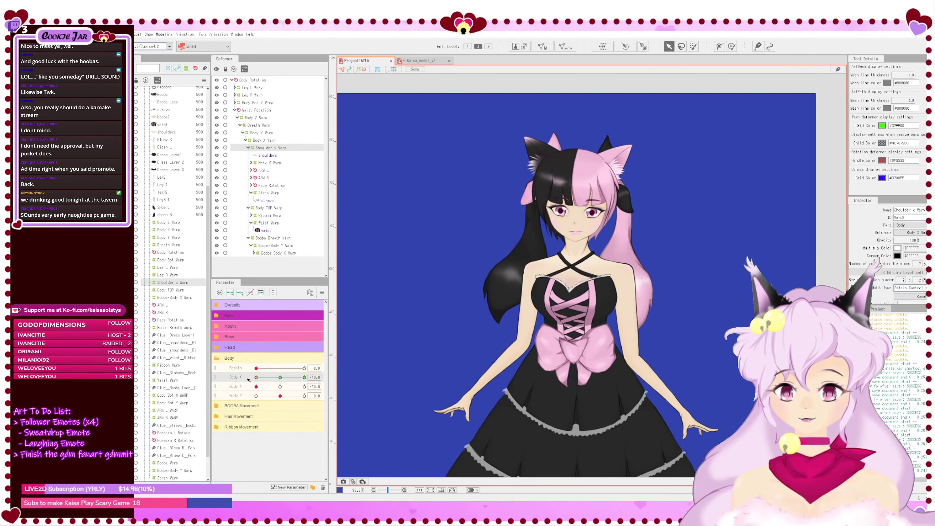
click(304, 378)
click(257, 378)
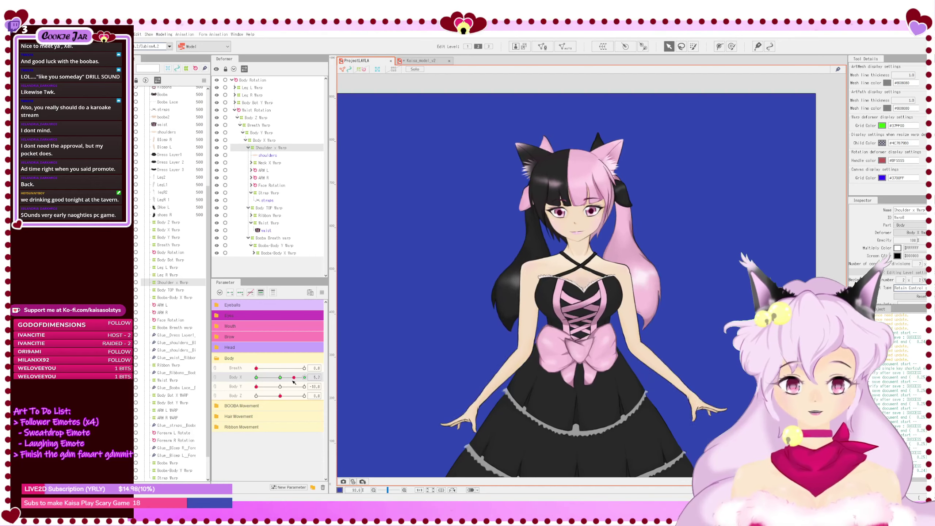
drag(195, 374, 309, 376)
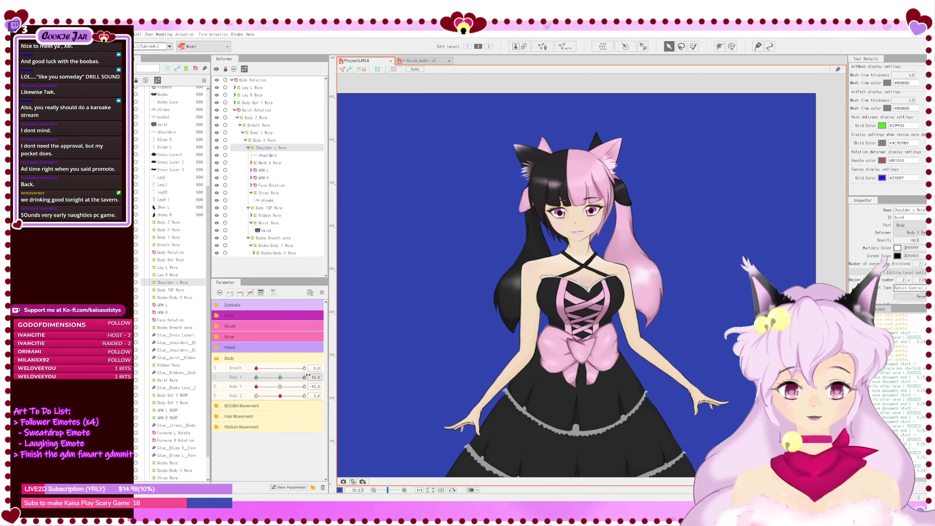
Step: Examine the body at Body X 0 and -10 while moving Body Y between -10, 0 and 10
click(281, 378)
click(256, 387)
click(280, 387)
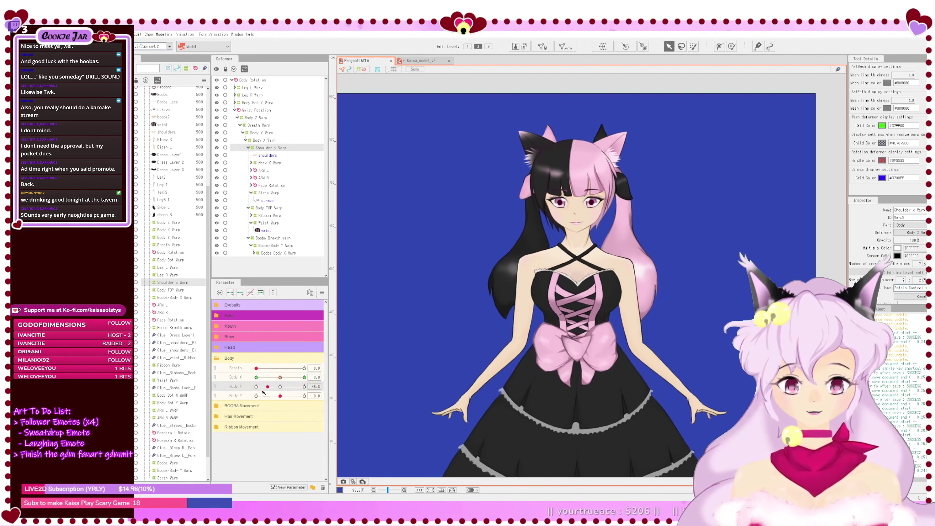
click(256, 377)
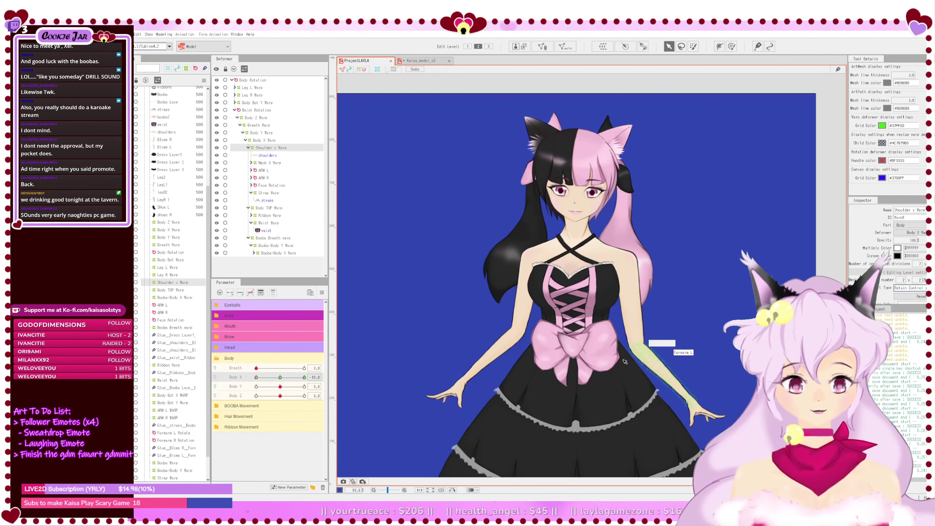
click(304, 387)
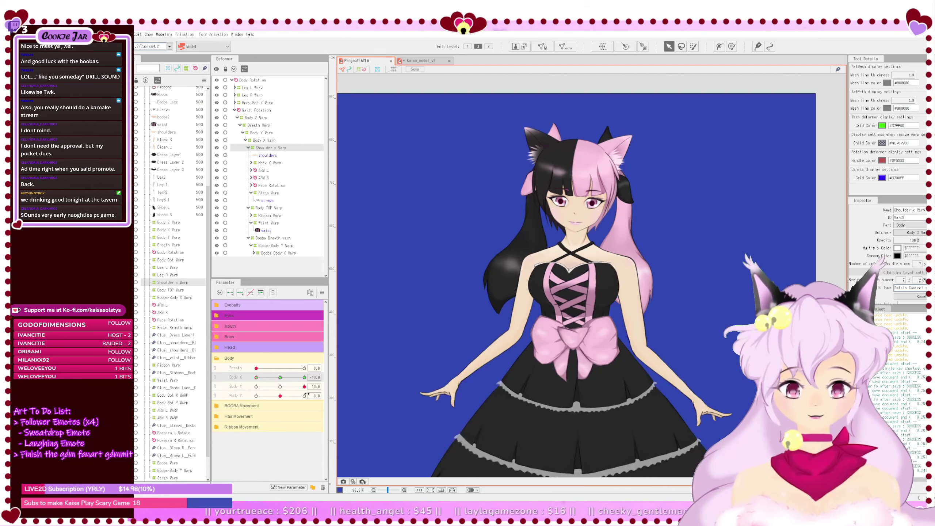
click(256, 387)
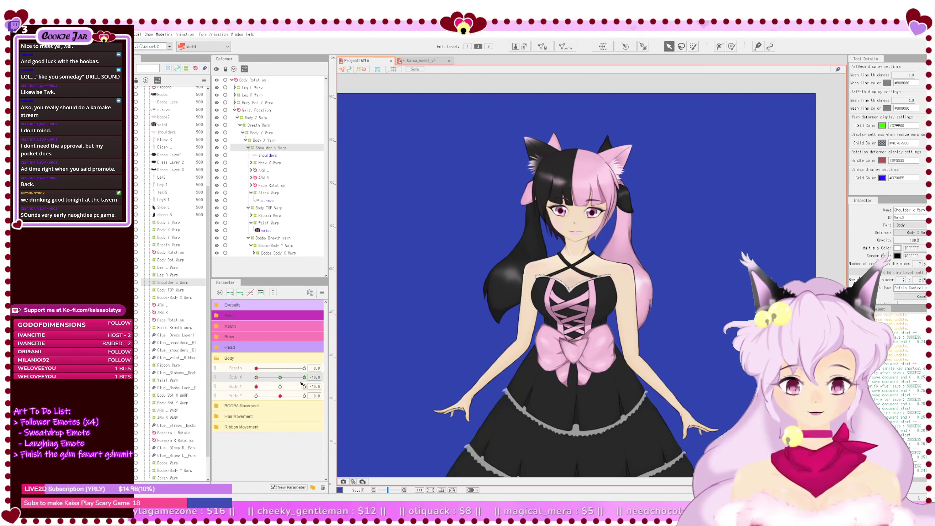
scroll(458, 354, down, 2)
scroll(458, 354, up, 2)
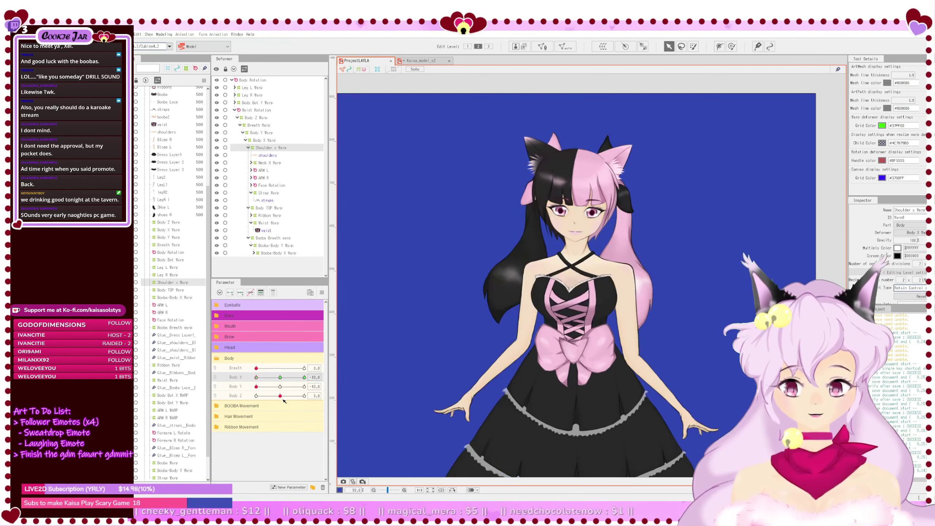
Step: At Body Y 0 and Body X 10, nudge the Shoulder x Warp's center control point slightly sideways at the strap crossing
click(281, 386)
drag(281, 378, 325, 384)
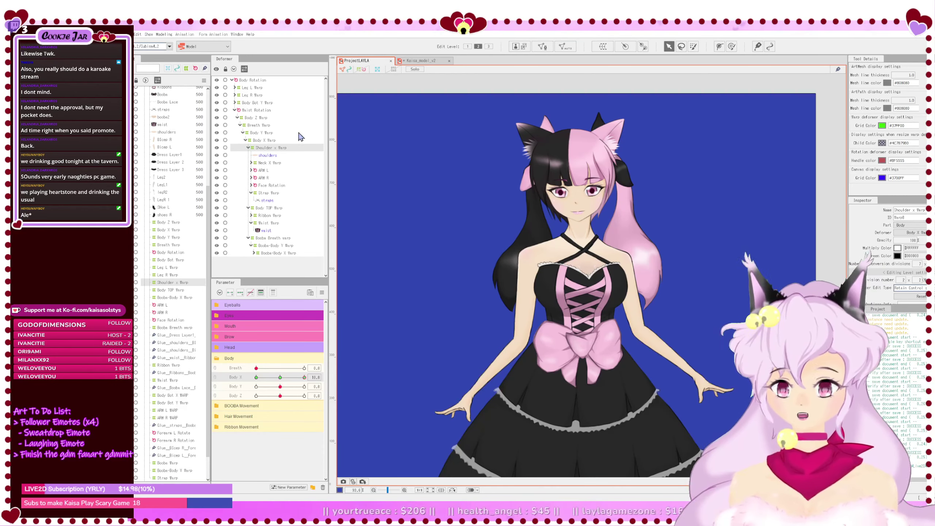
click(361, 70)
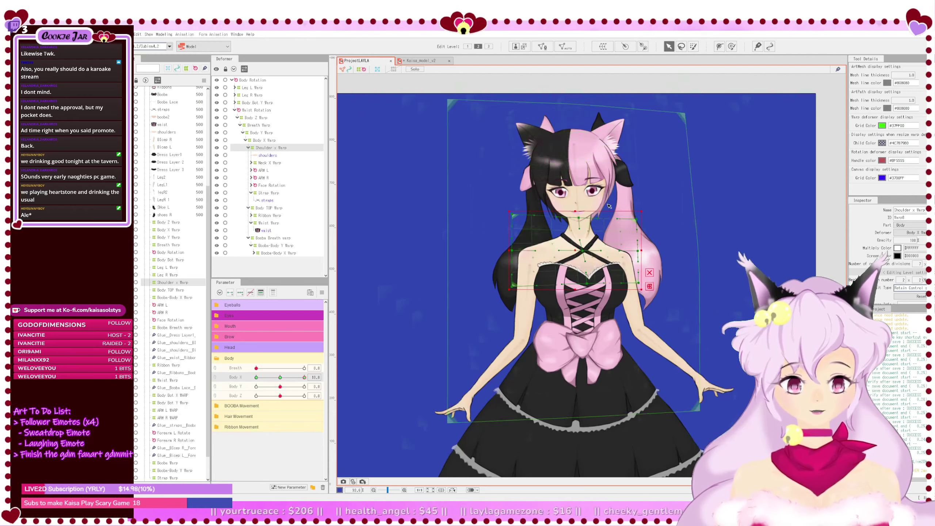
scroll(610, 205, up, 3)
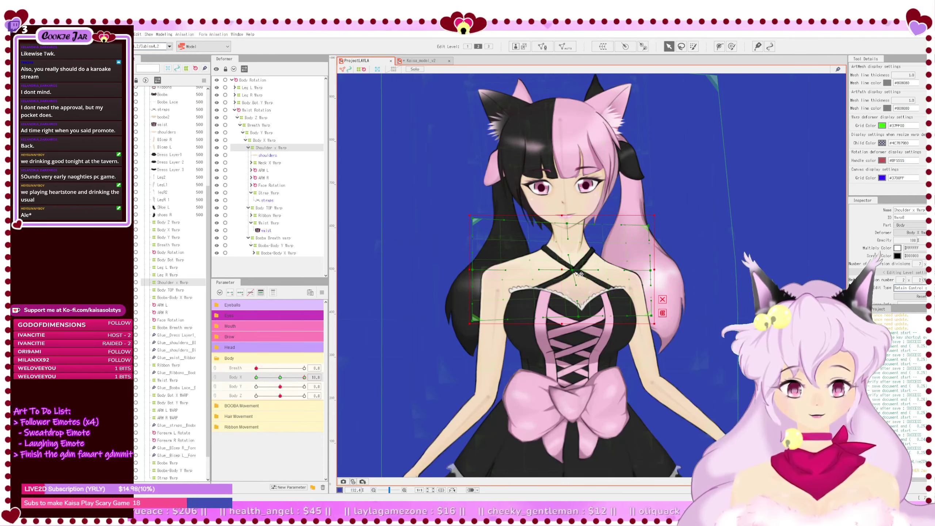
drag(576, 272, 578, 272)
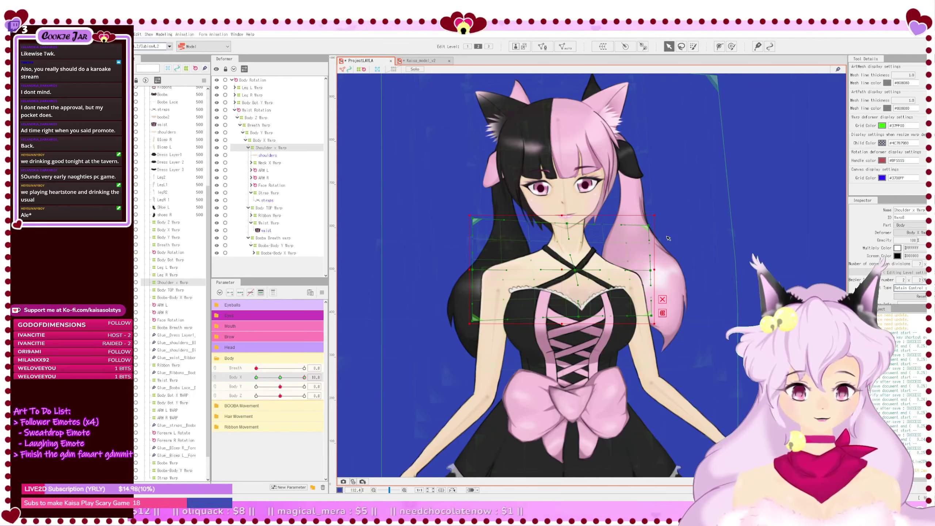
Step: Try to shift the control point at the neck sideways and down at Body X -10, and undo it
drag(304, 377, 226, 379)
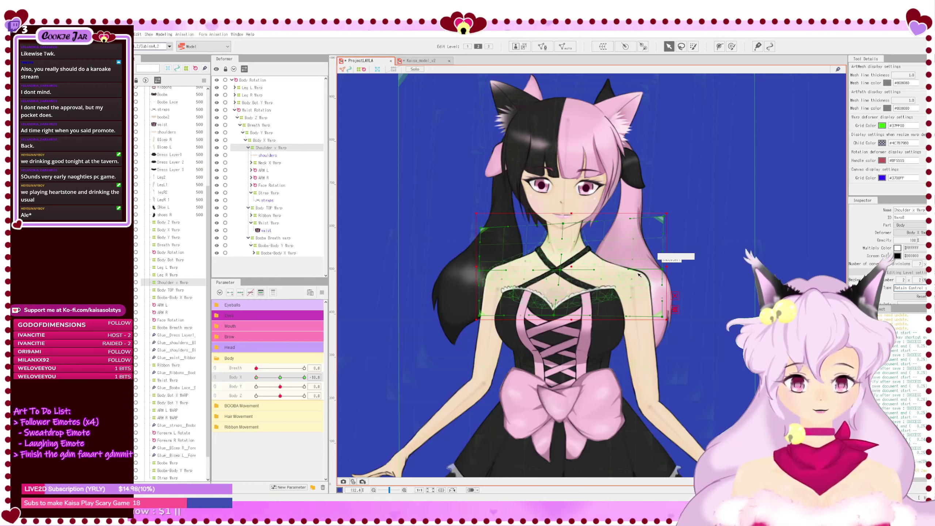
drag(564, 225, 569, 227)
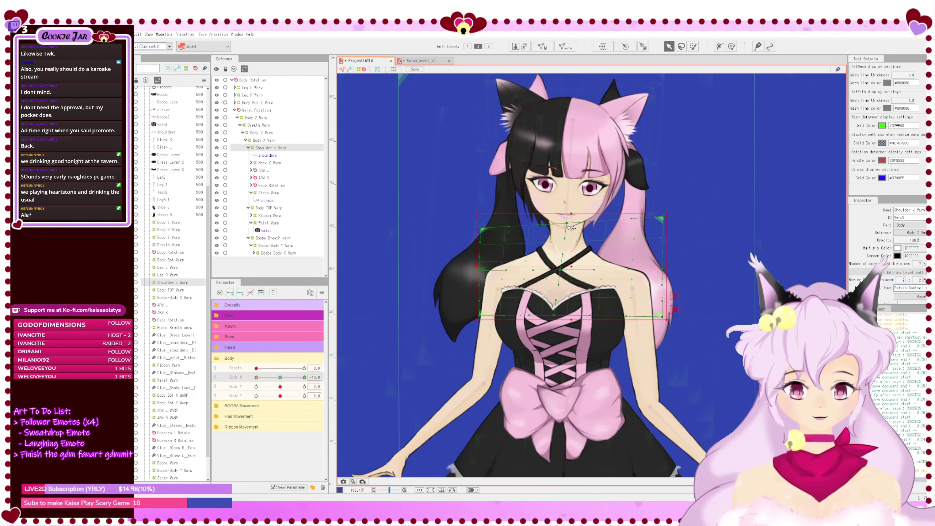
key(ctrl+z)
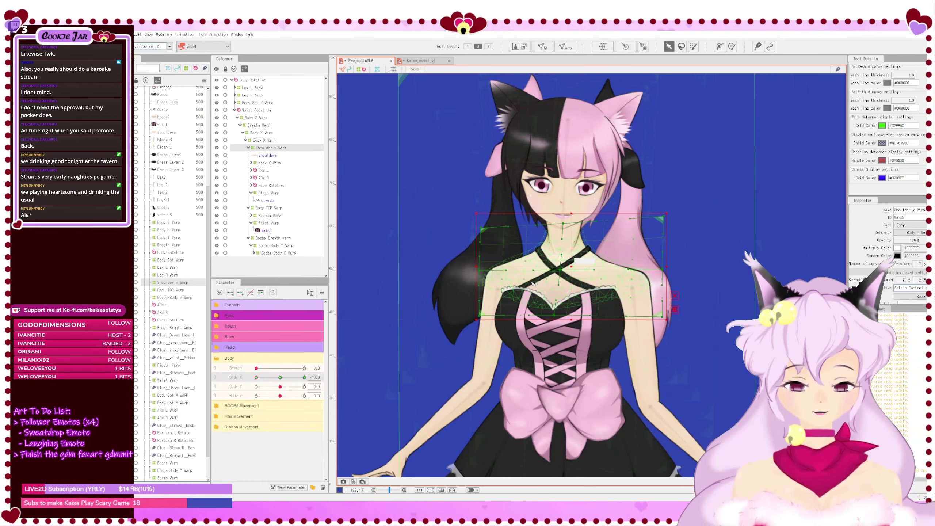
Step: Examine the whole model at Body X 10, 0 and -10, and reselect the Shoulder x Warp to check its shape
scroll(489, 349, down, 3)
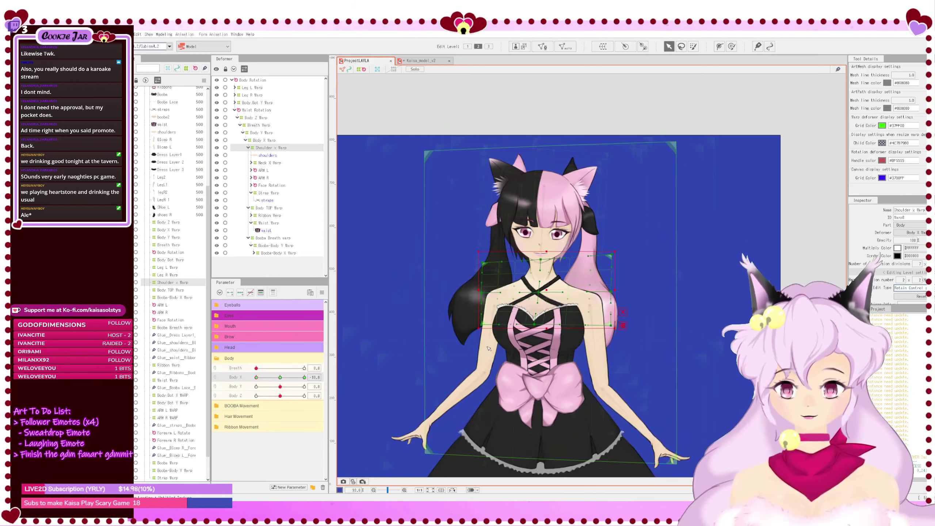
drag(489, 348, 506, 291)
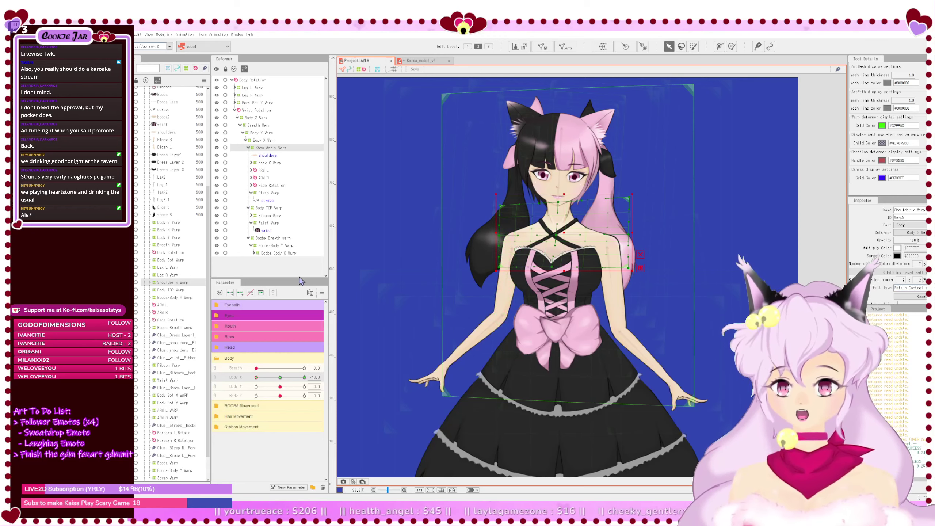
drag(281, 377, 334, 381)
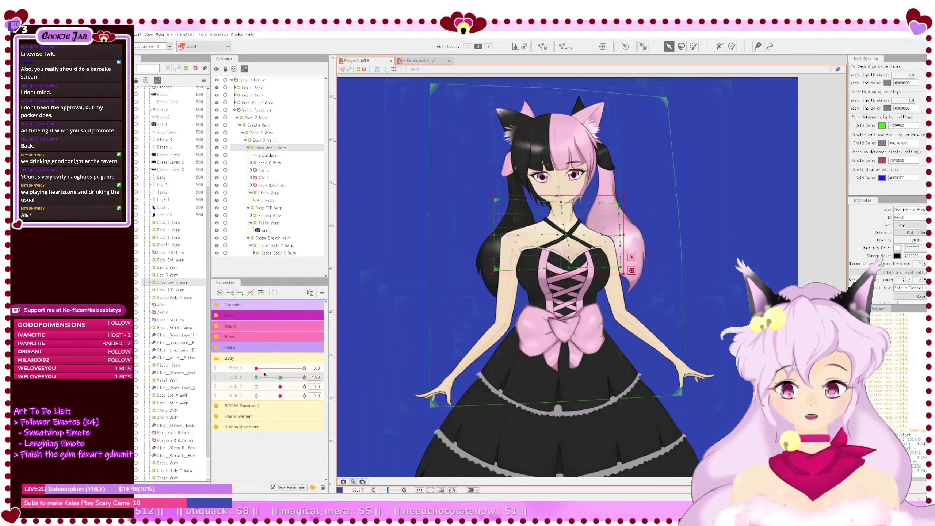
click(280, 378)
click(413, 375)
scroll(476, 365, down, 3)
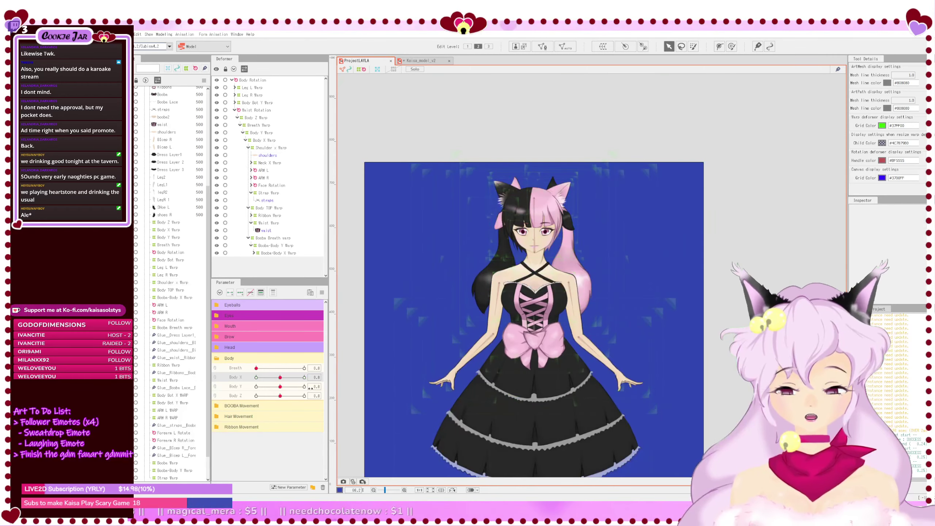
drag(280, 377, 198, 370)
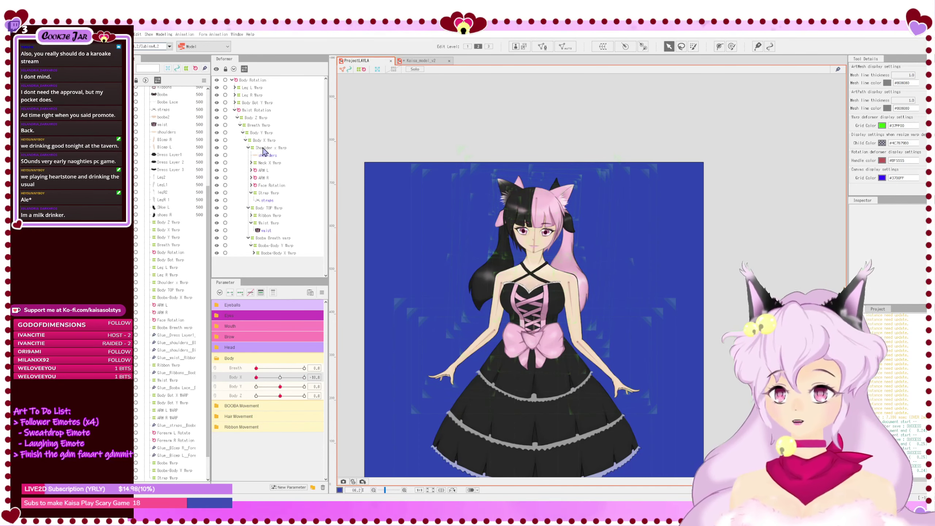
click(268, 148)
click(267, 149)
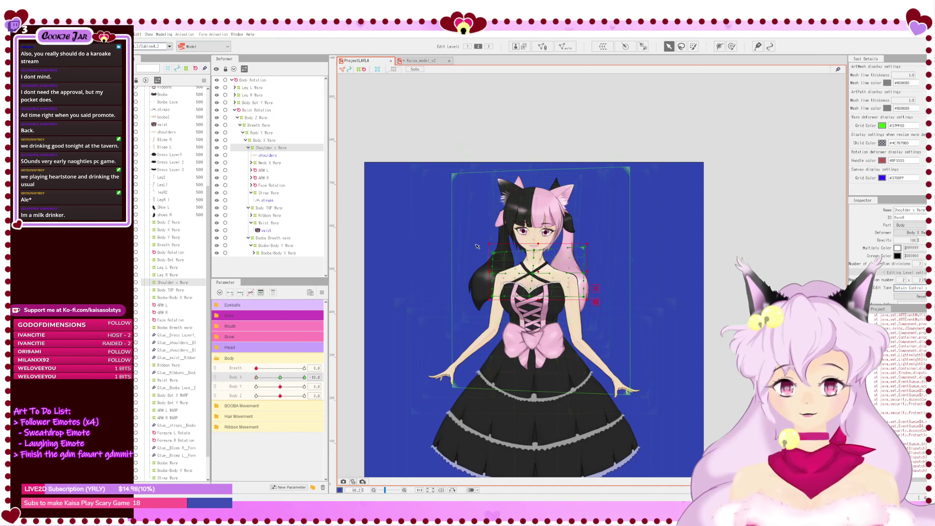
scroll(478, 246, up, 3)
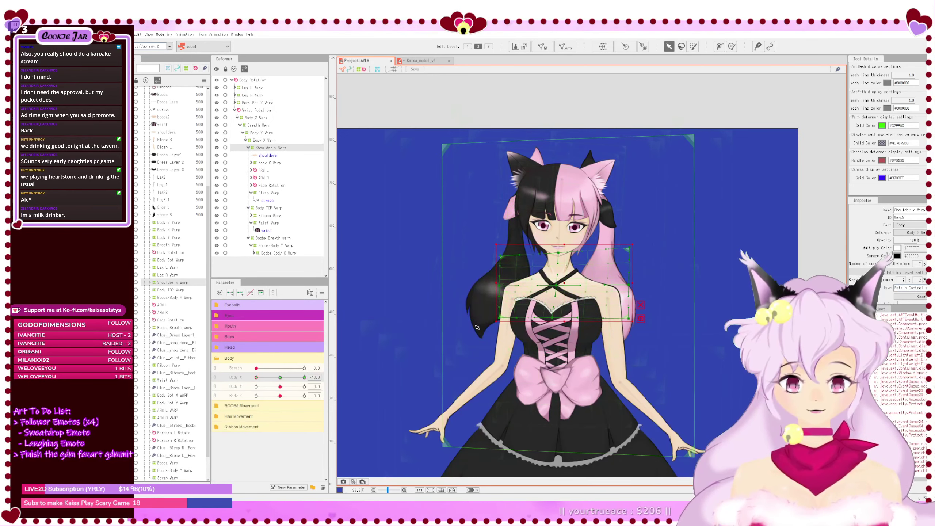
mouse_move(257, 377)
mouse_down()
mouse_move(305, 383)
mouse_move(254, 383)
mouse_up()
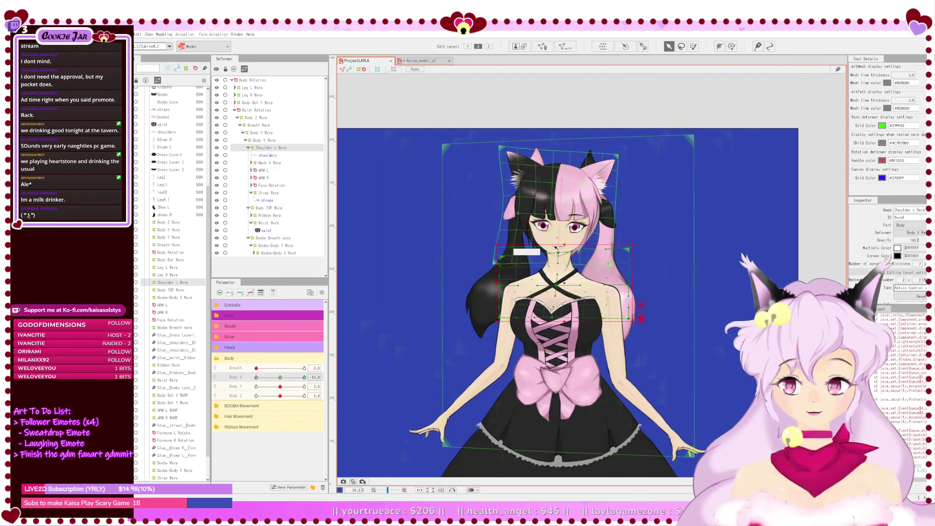
scroll(556, 248, up, 3)
Step: At Body X 10, adjust the ARM L WARP's size from its outer lower corner, leaving it slightly larger than at the start
click(304, 378)
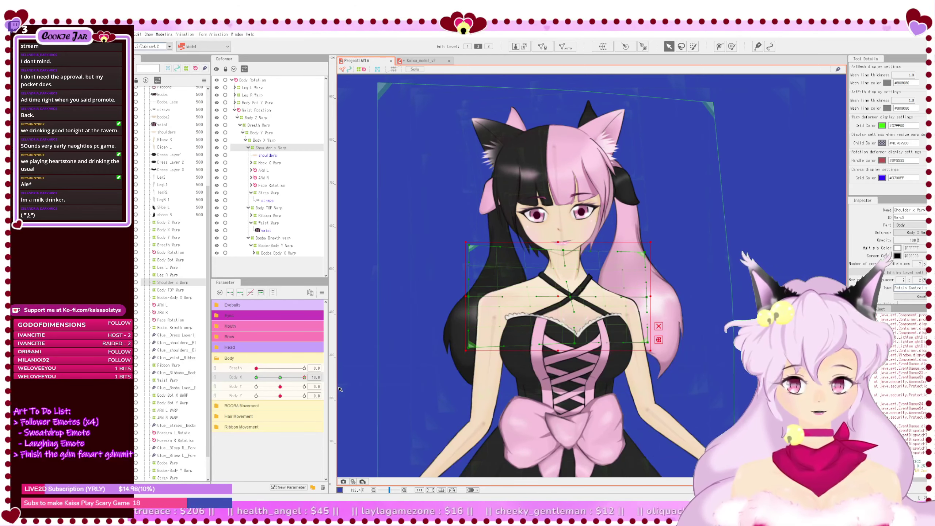
click(654, 400)
click(271, 178)
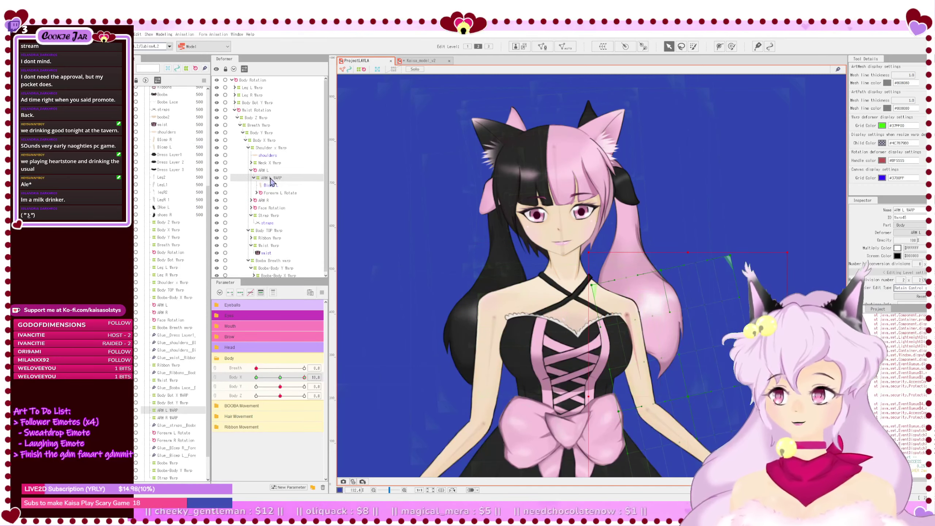
drag(624, 358, 606, 253)
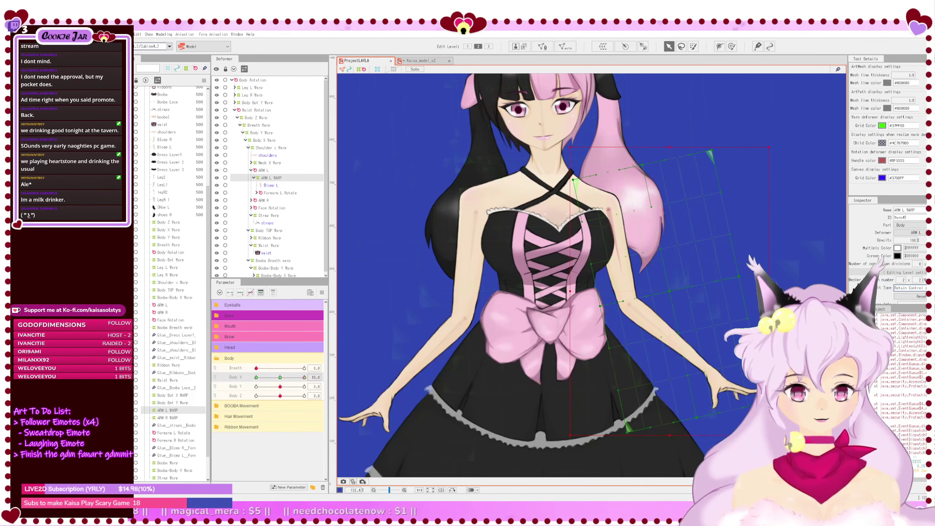
drag(769, 435, 771, 438)
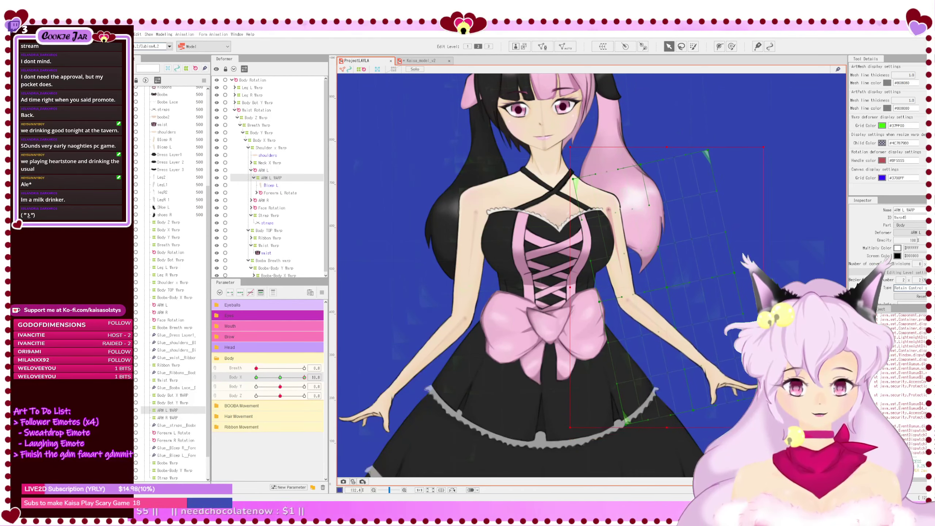
drag(774, 442, 786, 460)
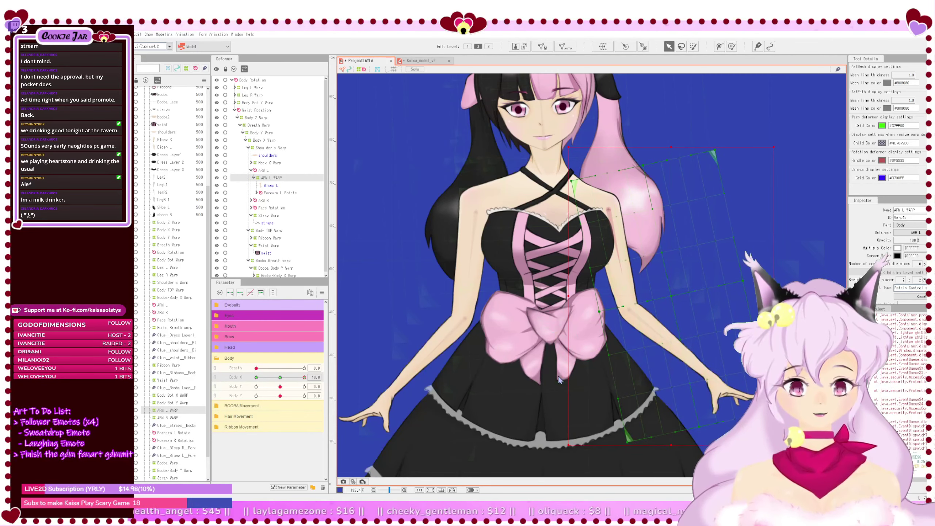
Step: At Body X 10, enlarge the ARM R WARP slightly by extending its outer lower corner, and deselect it
drag(465, 365, 524, 366)
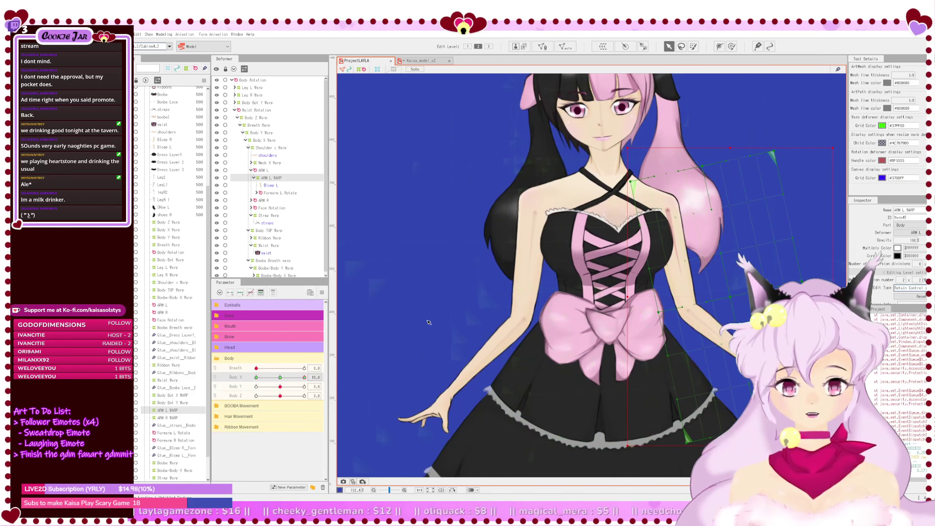
scroll(461, 274, down, 3)
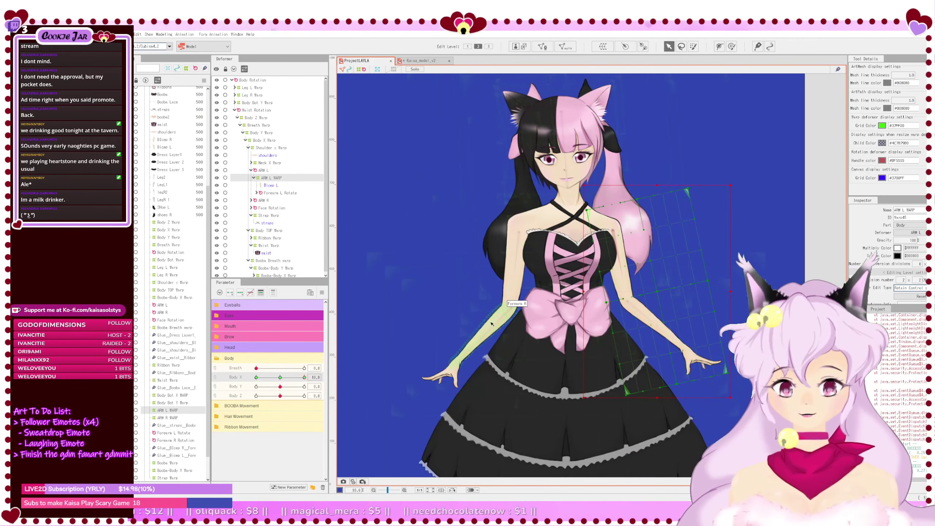
click(475, 334)
click(276, 208)
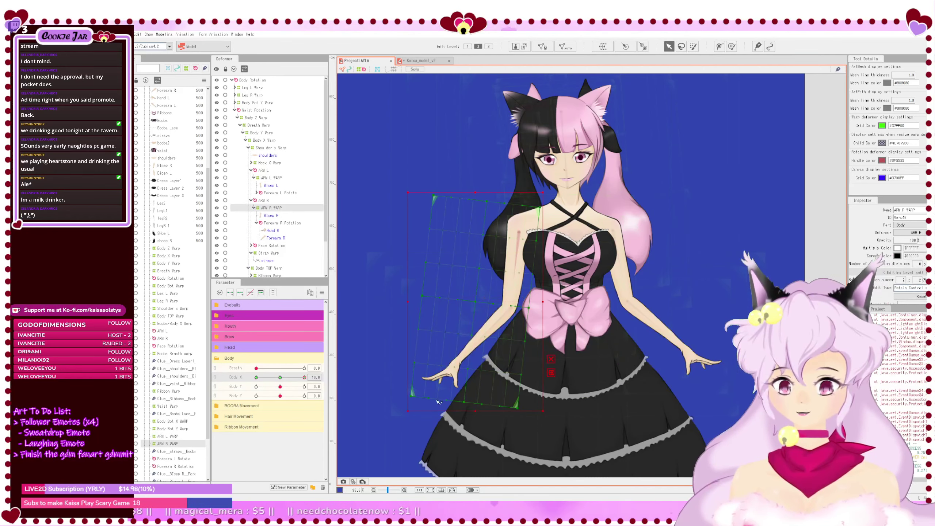
drag(408, 411, 406, 417)
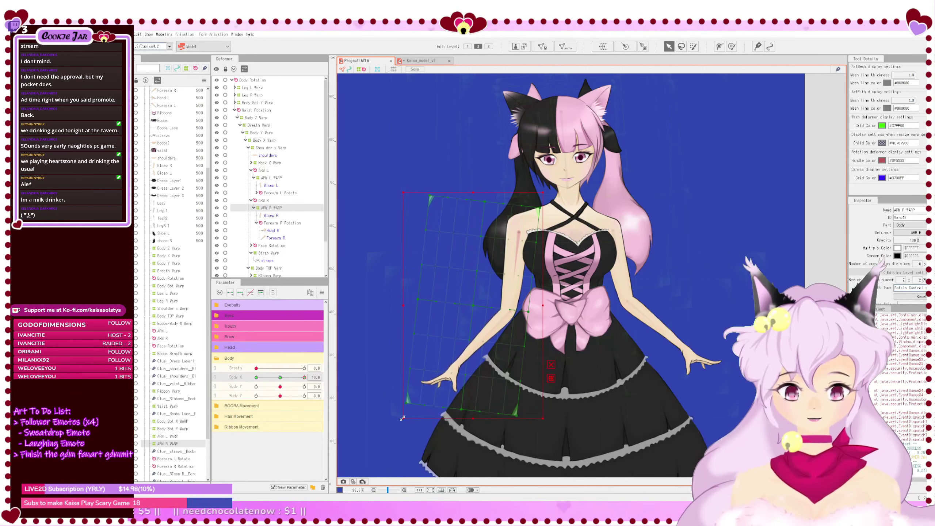
click(343, 383)
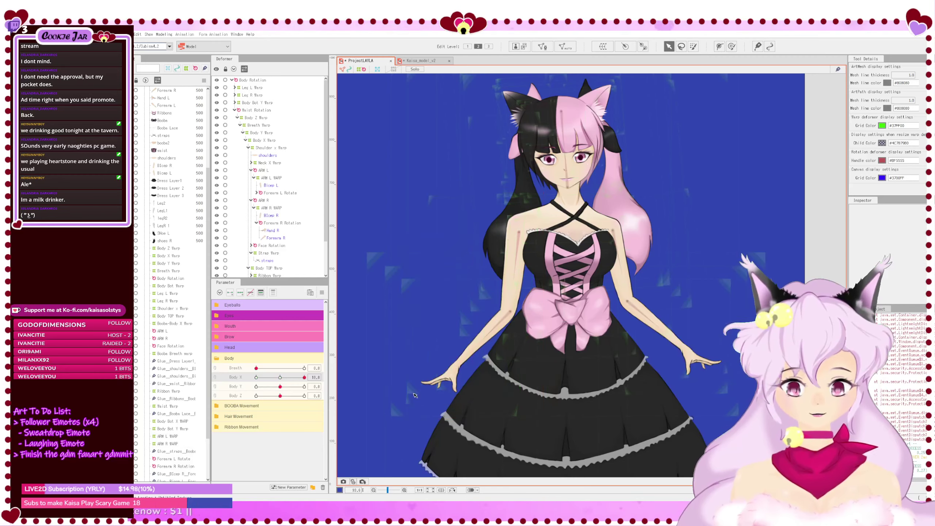
Step: Examine the whole model at Body X -10 and 10 with Body Y at -10, and return Body Y to 0
drag(305, 377, 246, 384)
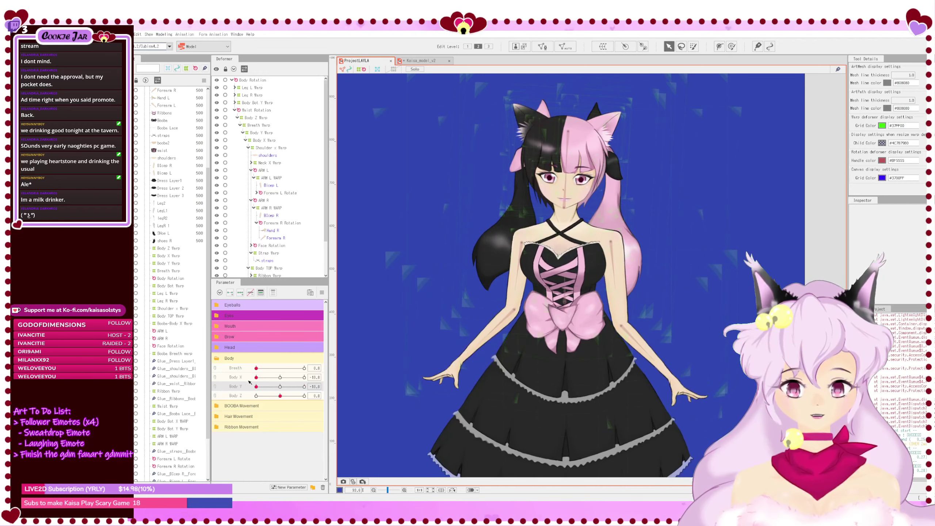
drag(278, 378, 251, 391)
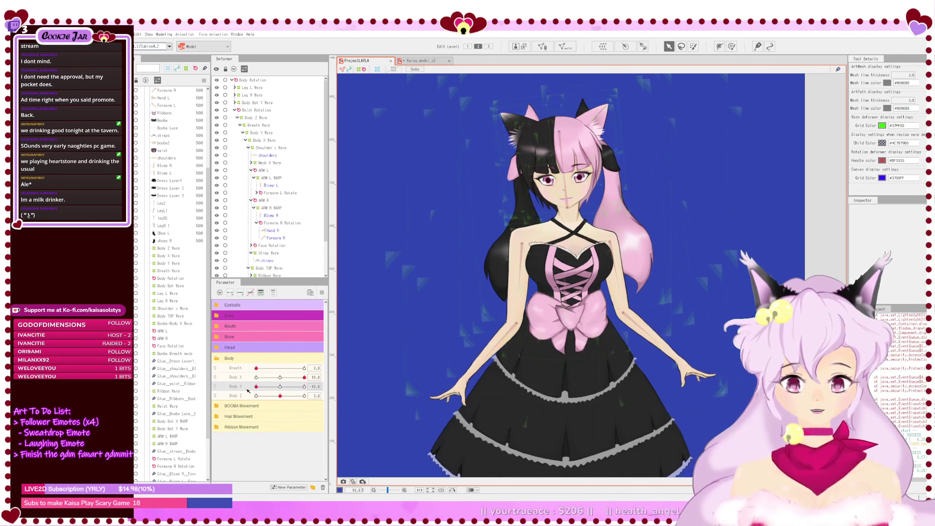
click(280, 387)
Step: Try to shrink the ARM L WARP slightly at Body X 10, undo the change, and save the model
scroll(496, 234, up, 3)
click(497, 234)
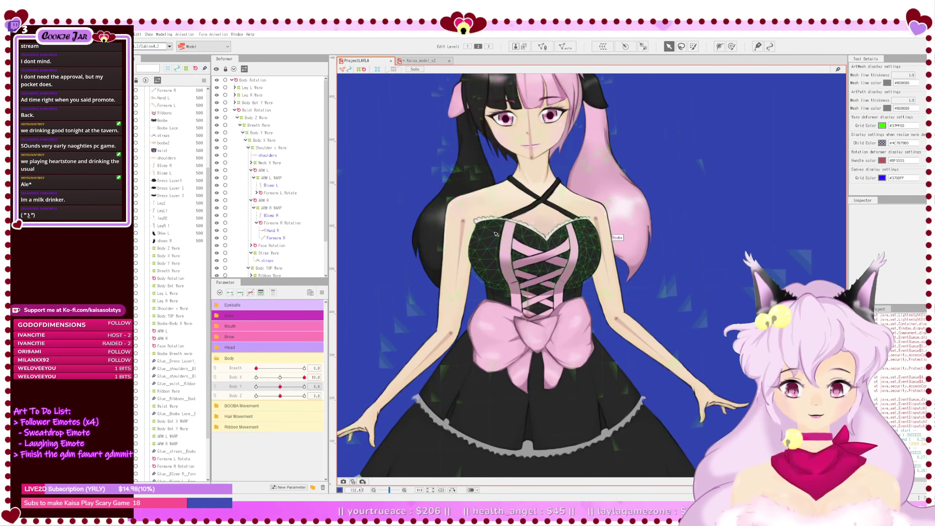
click(273, 177)
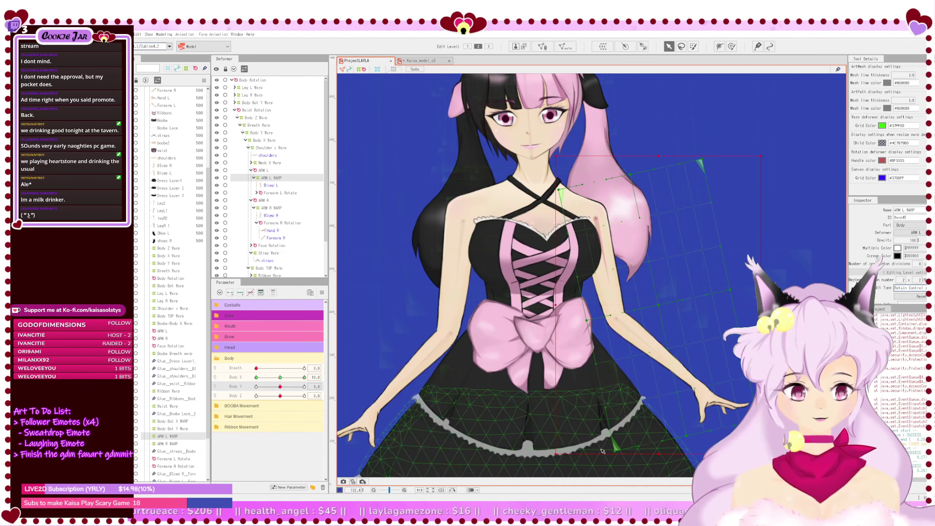
drag(761, 454, 758, 450)
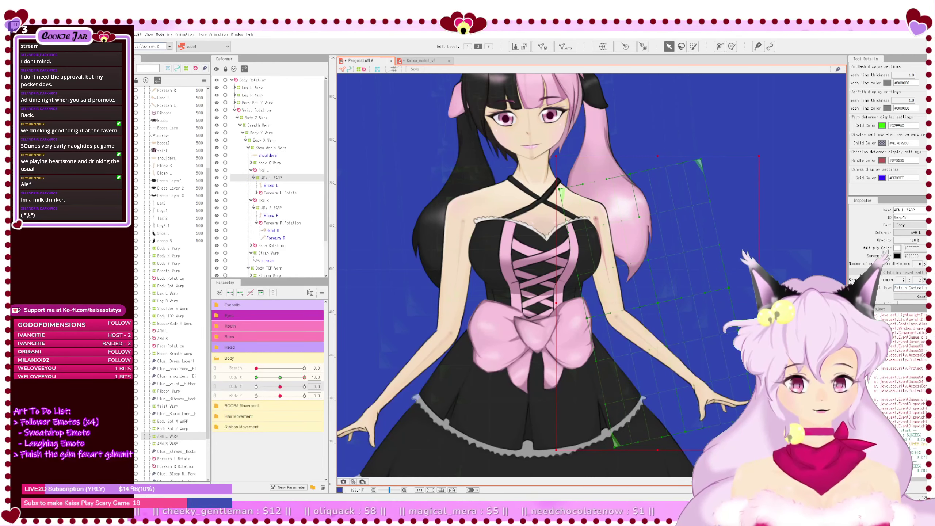
key(ctrl+z)
key(ctrl+z)
key(ctrl+z)
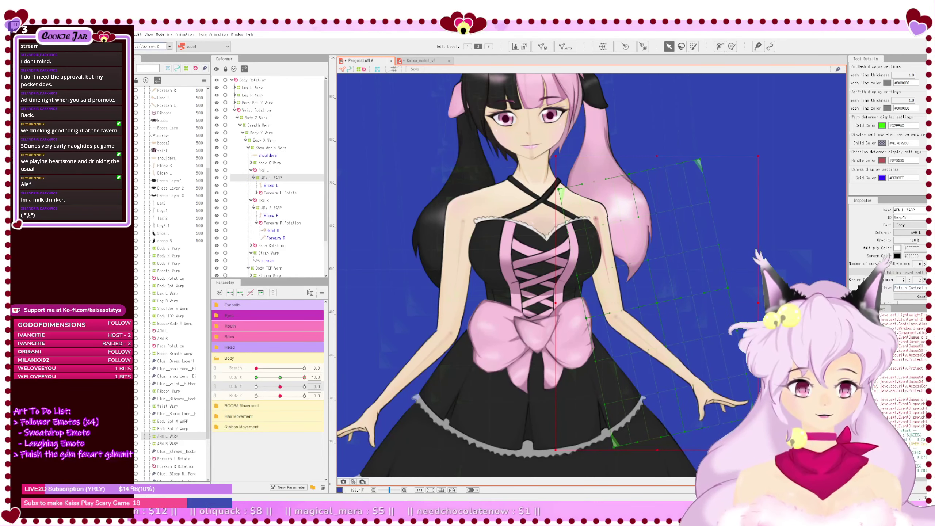
key(ctrl+s)
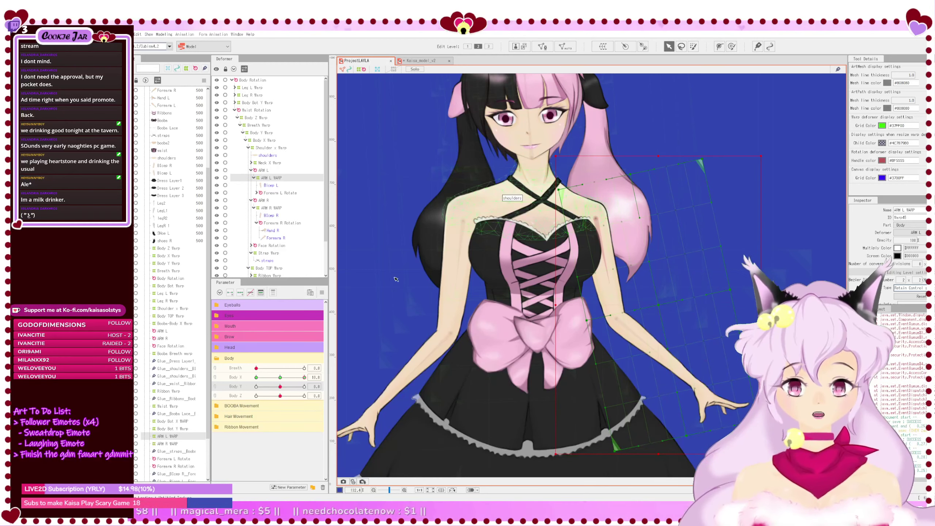
Step: Set Body X to 0 and inspect the shoulders mesh in mesh editing, leaving it without changes
click(281, 377)
scroll(613, 215, up, 2)
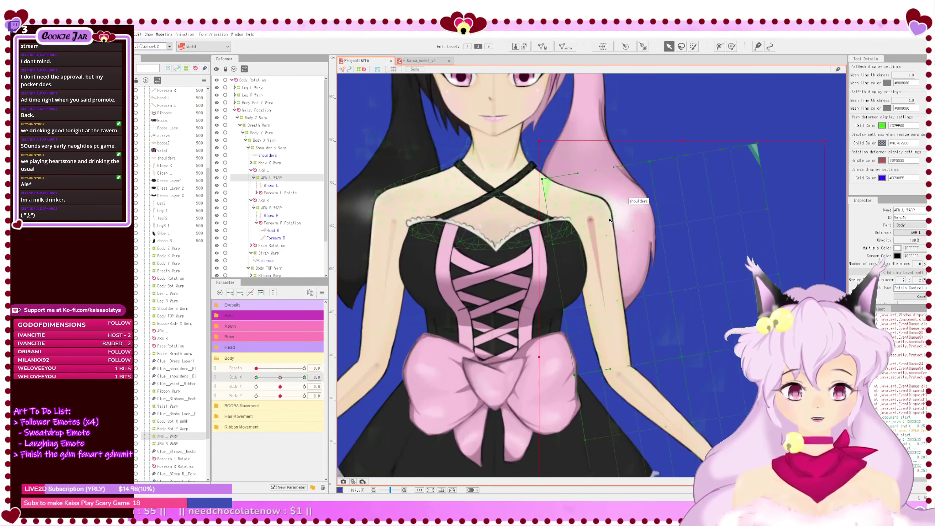
click(613, 215)
drag(615, 277, 645, 288)
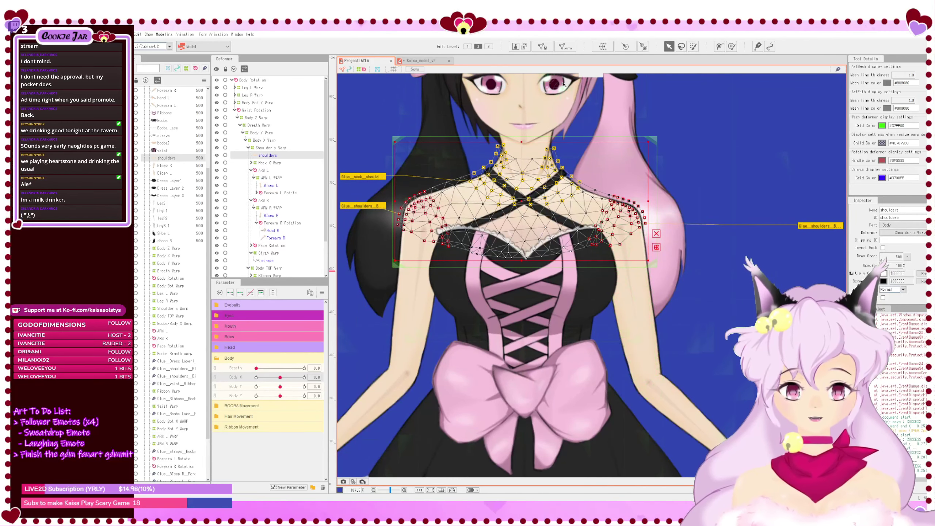
click(542, 46)
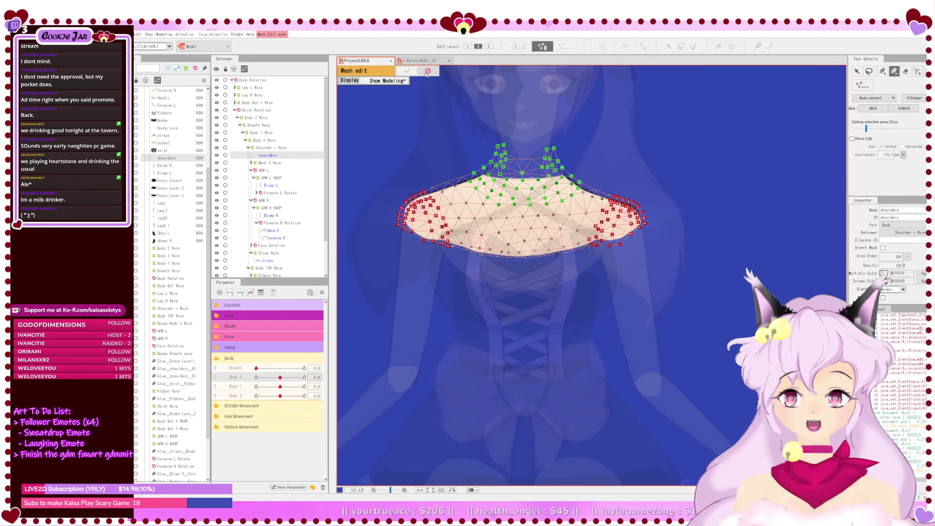
click(407, 70)
Step: Examine how the shoulders mesh and the left upper-arm mesh overlap at the joint in mesh editing, and exit without changes
shift+click(636, 251)
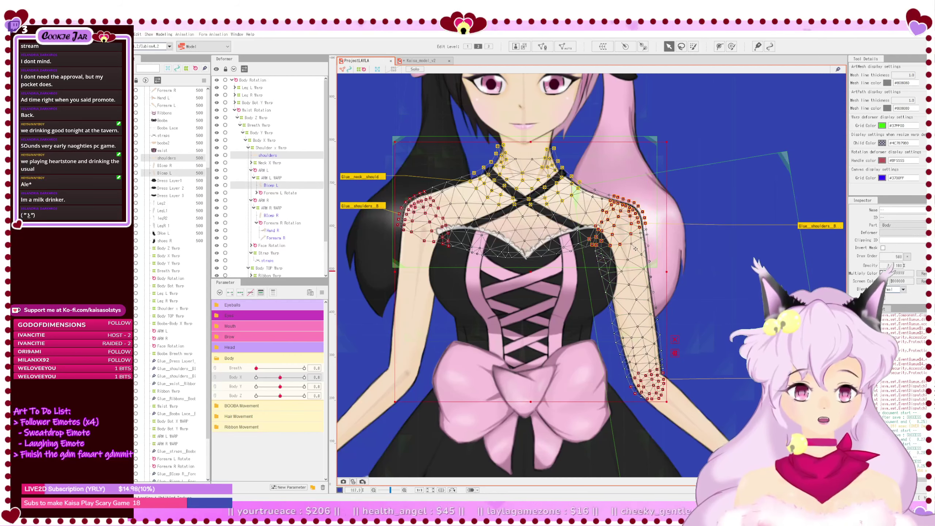
click(542, 46)
scroll(679, 217, up, 2)
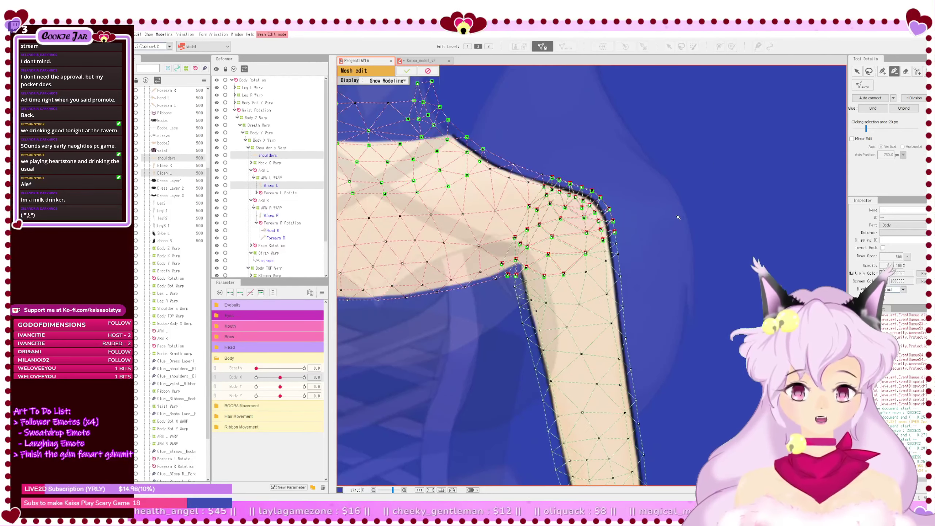
scroll(679, 217, down, 1)
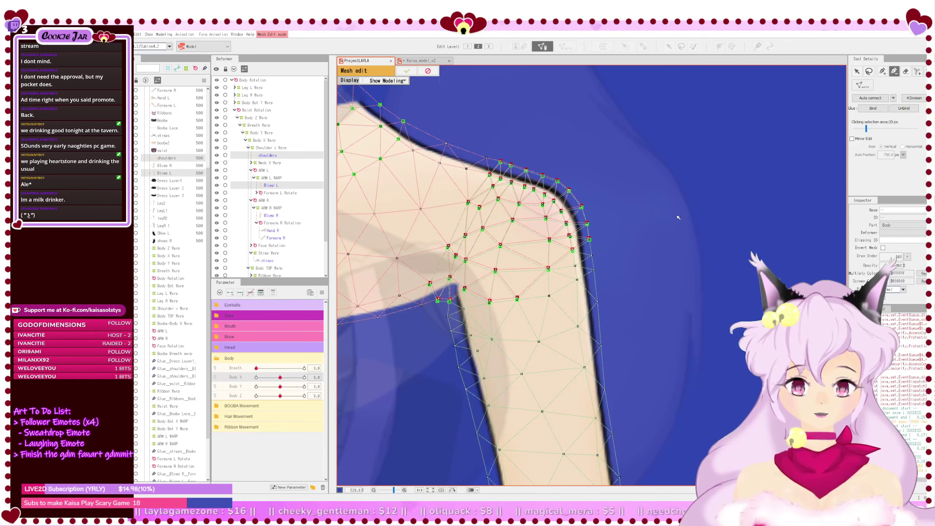
scroll(679, 218, down, 1)
scroll(679, 217, down, 1)
scroll(679, 218, up, 1)
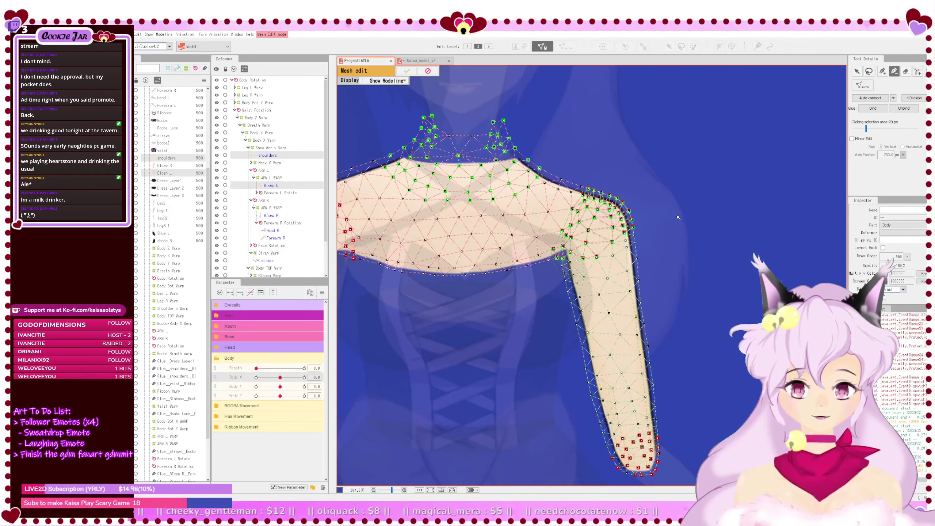
scroll(679, 218, down, 1)
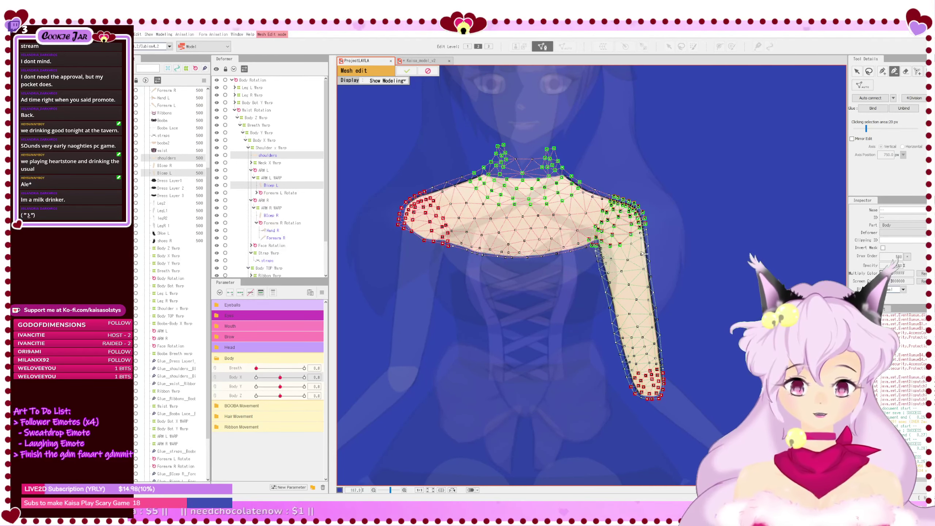
click(423, 72)
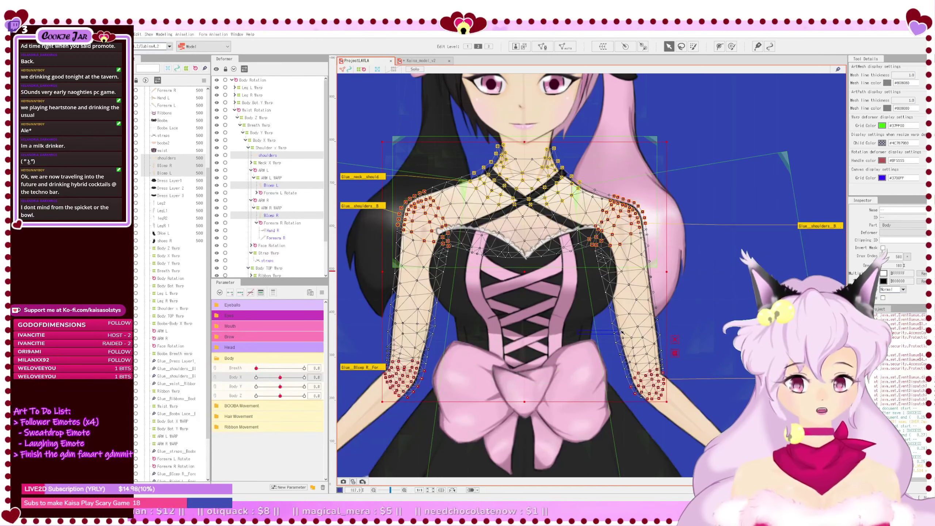
Step: Select the shoulders mesh and activate the Glue tool on the glue joining it to the left upper arm
drag(576, 336, 646, 350)
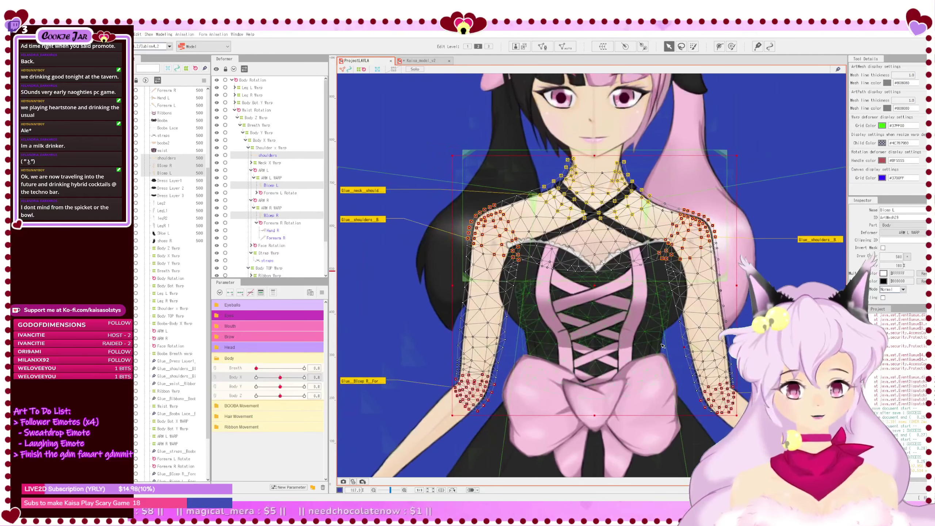
click(647, 327)
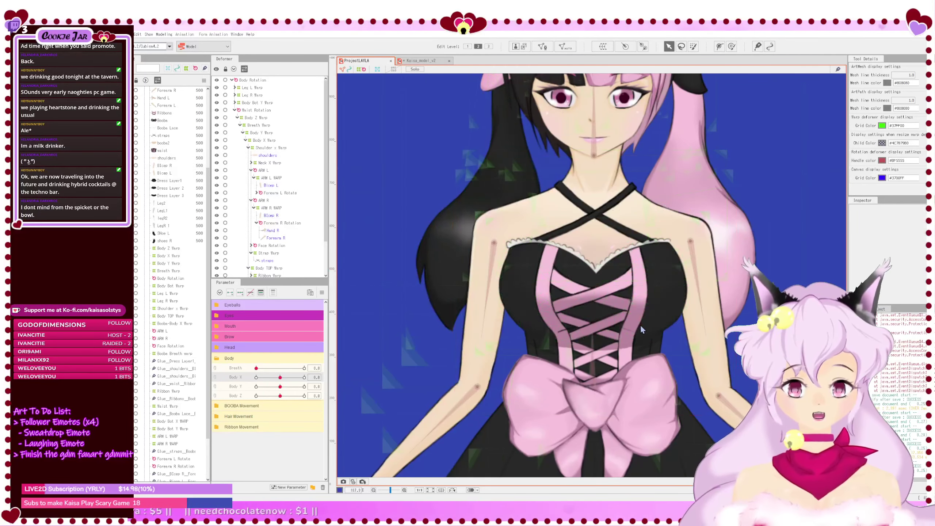
drag(635, 330, 592, 327)
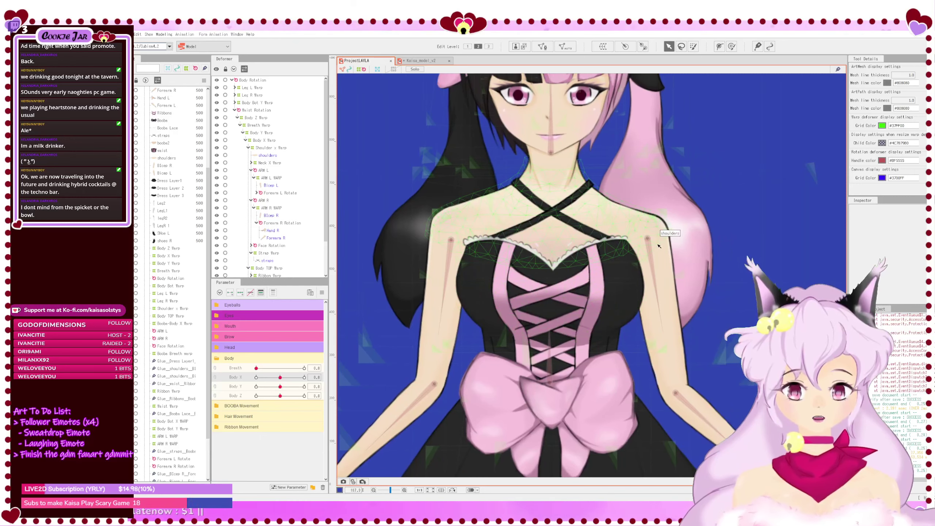
click(662, 233)
click(758, 46)
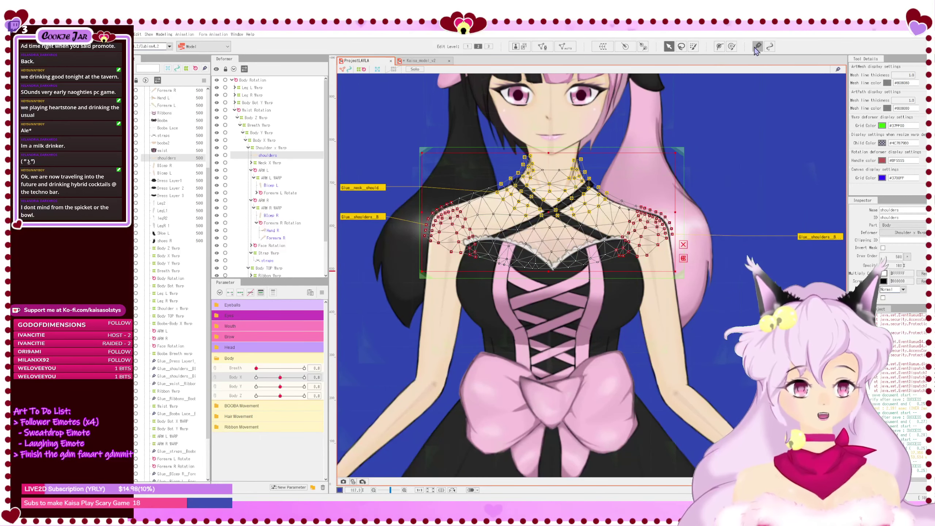
click(819, 237)
scroll(716, 225, up, 3)
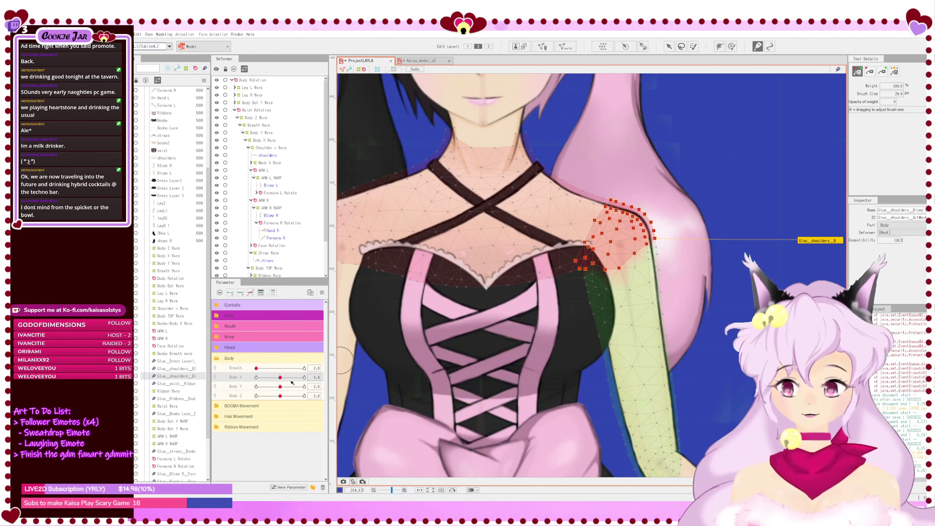
Step: Examine the glued left shoulder joint at Body X -10 and 10 while setting Body Y to 10 and -10
drag(280, 378, 194, 381)
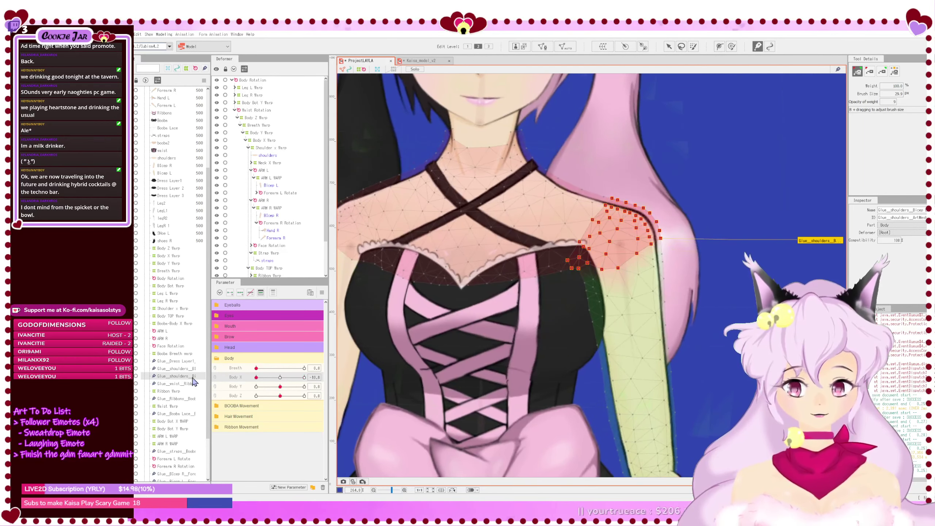
click(304, 387)
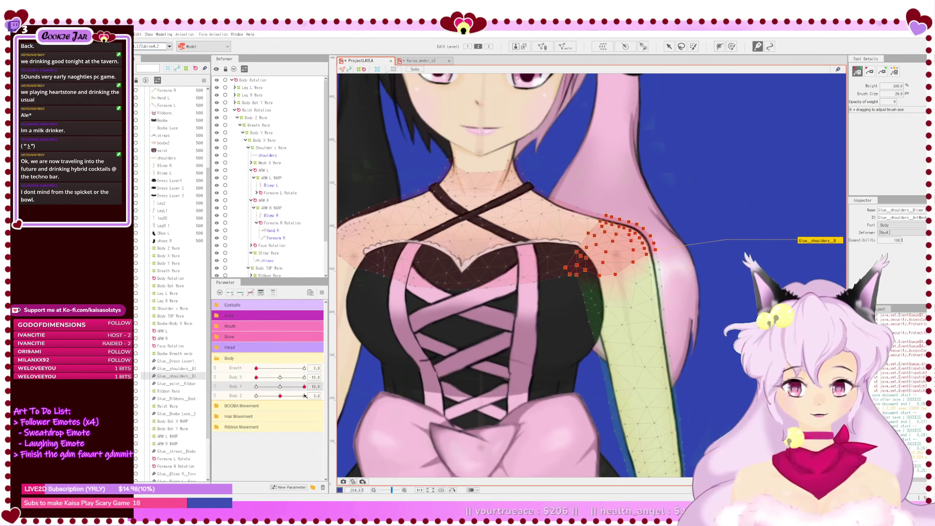
drag(305, 396, 213, 391)
click(304, 377)
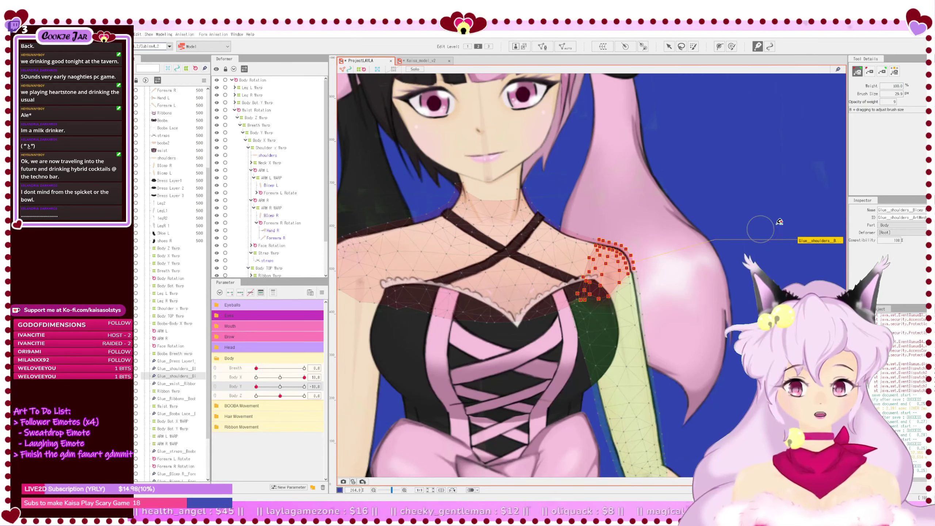
scroll(688, 237, up, 3)
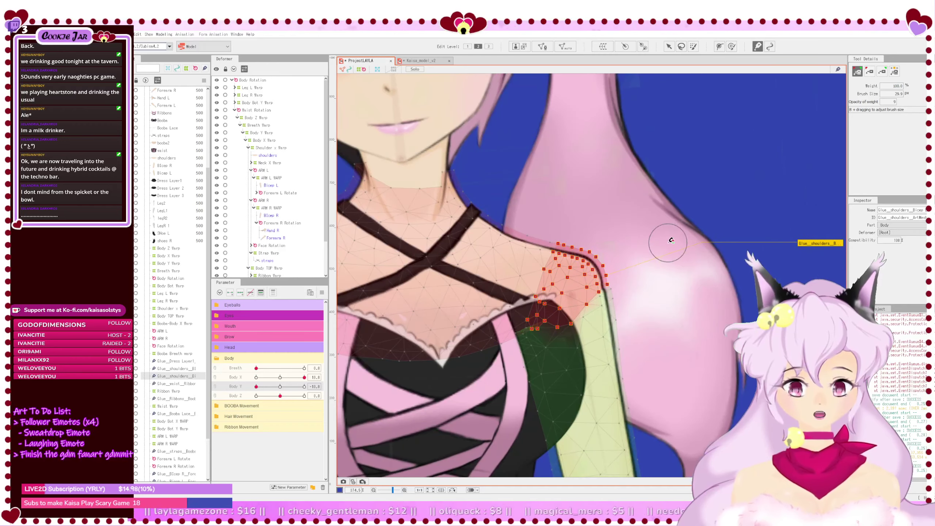
Step: Try another Glue tool mode on the outer edge of the left shoulder joint, and return to the selection tool
click(882, 72)
click(607, 291)
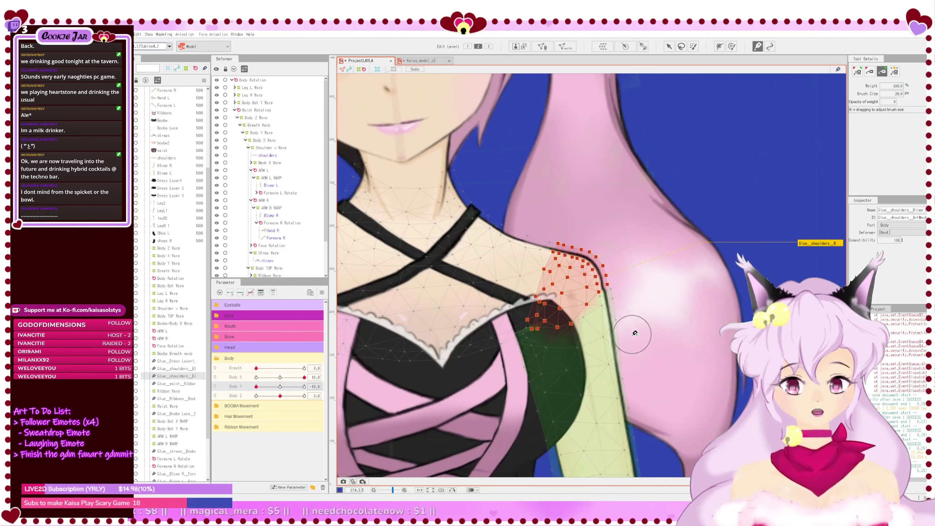
scroll(633, 332, down, 2)
drag(582, 348, 673, 328)
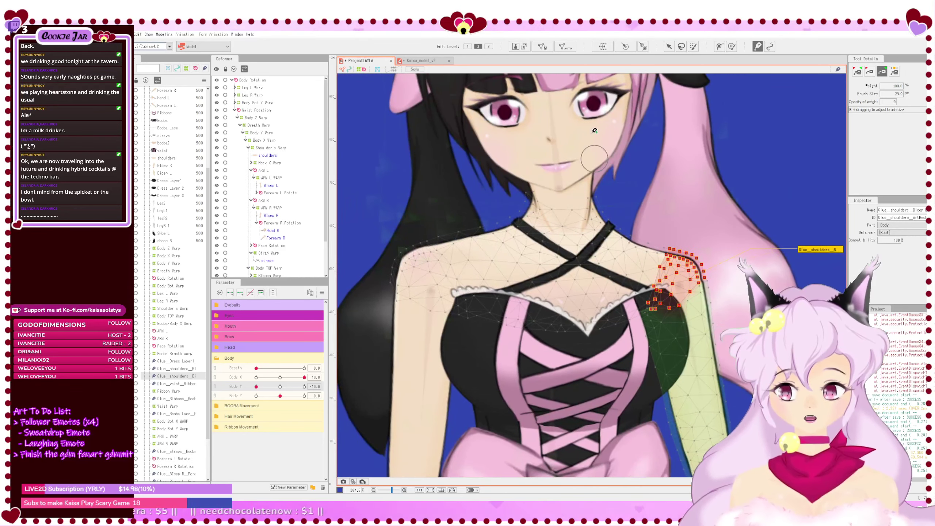
click(668, 46)
scroll(710, 322, up, 1)
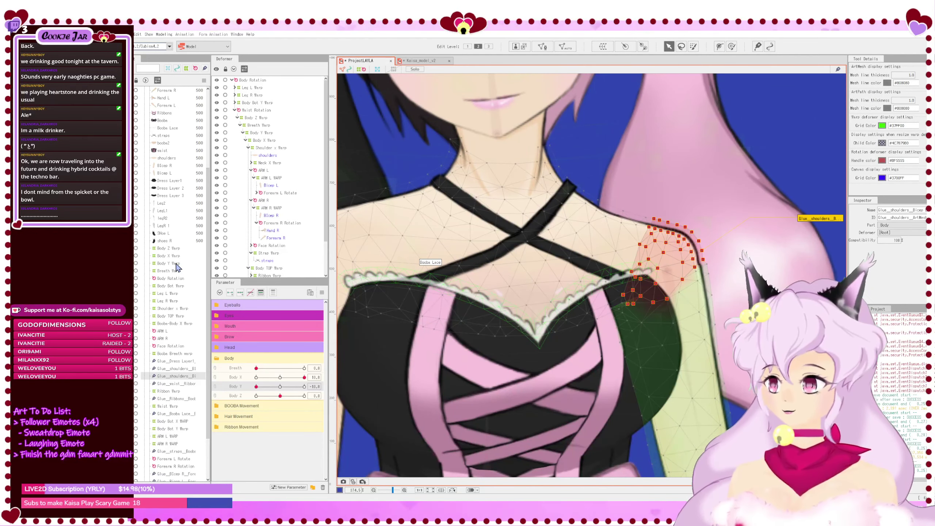
scroll(177, 267, up, 3)
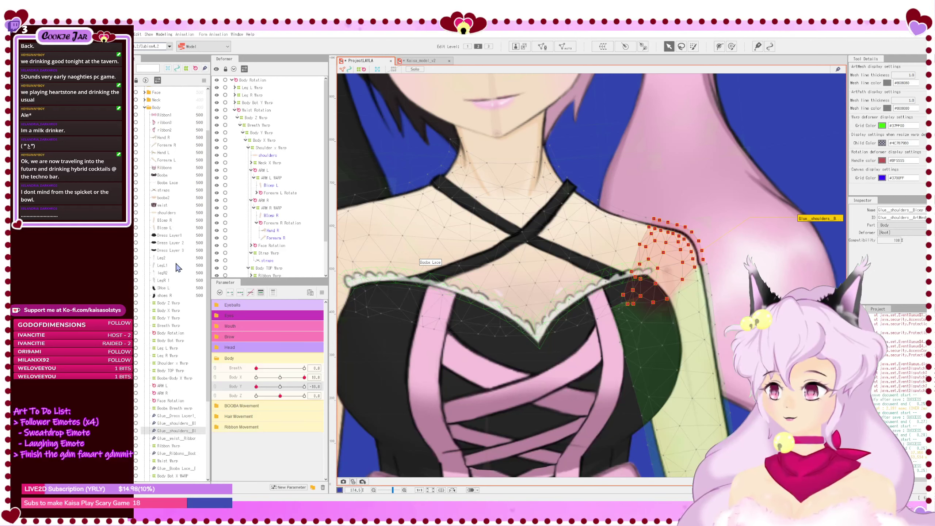
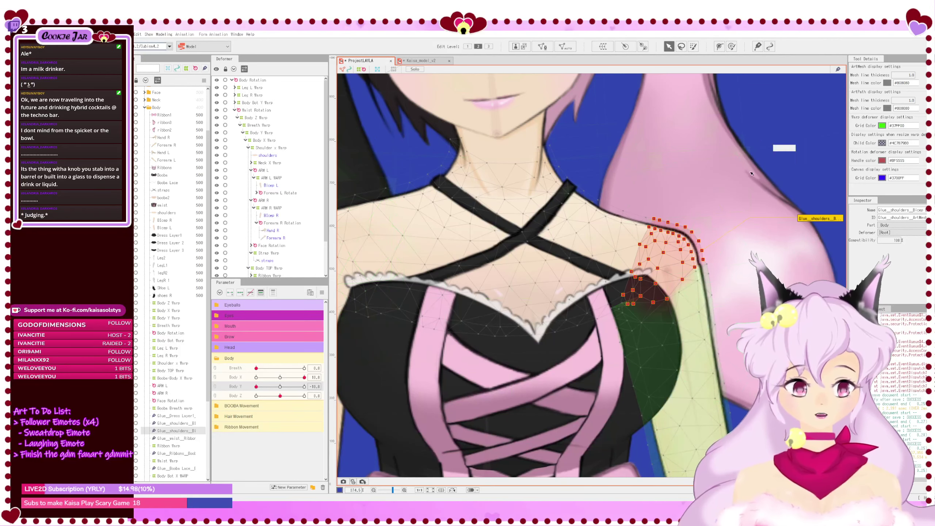
scroll(712, 276, up, 3)
scroll(712, 275, down, 3)
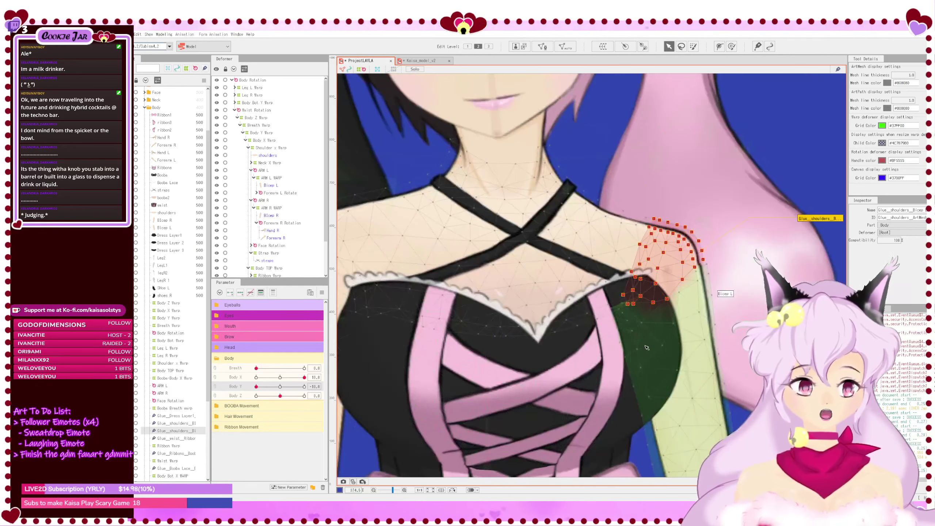
Step: Set Body X and Body Y to 0 and inspect the left upper-arm mesh in mesh editing, leaving it without changes
click(280, 377)
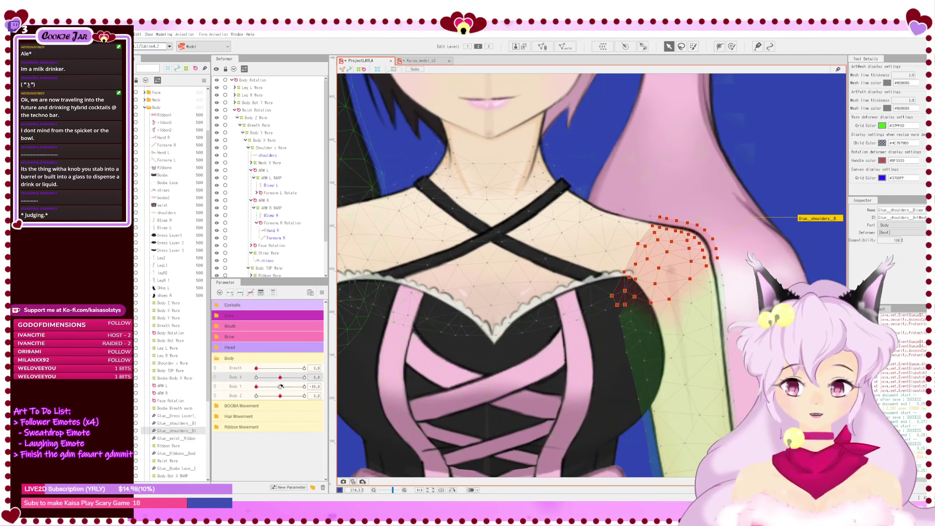
click(280, 387)
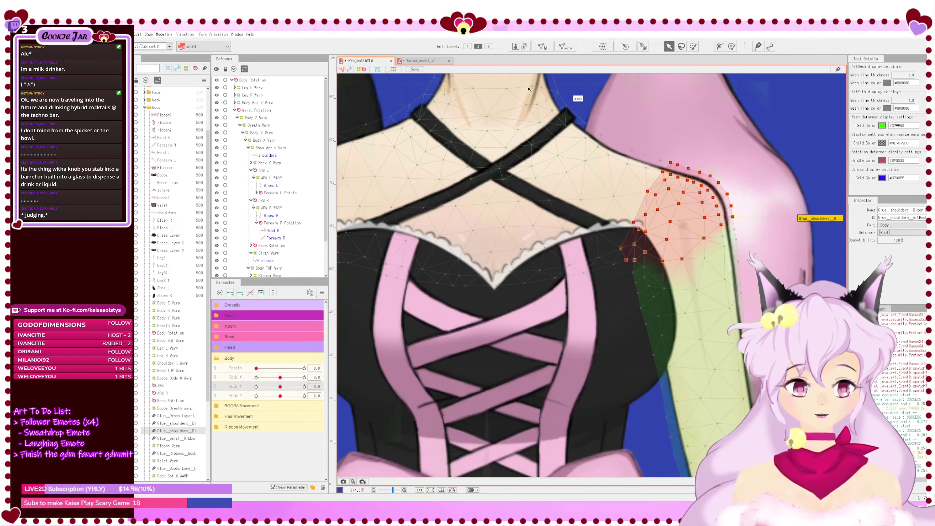
click(714, 298)
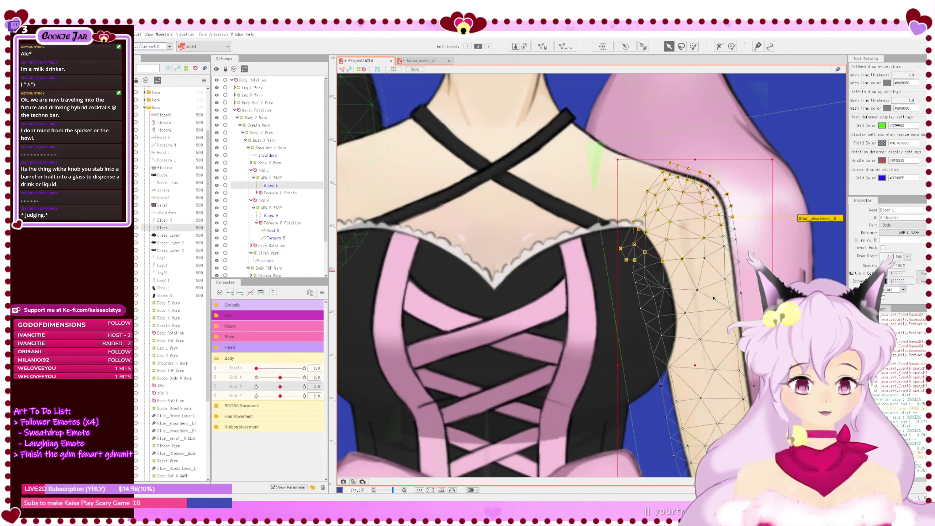
click(542, 46)
scroll(724, 208, up, 3)
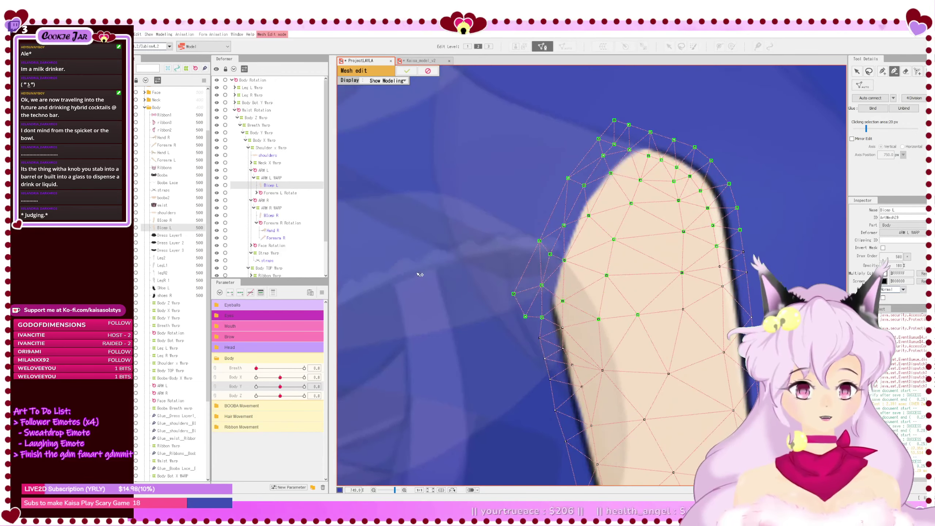
click(407, 71)
Step: Open the shoulders and left upper-arm meshes together in mesh editing and make the upper-arm mesh the active one
shift+click(536, 190)
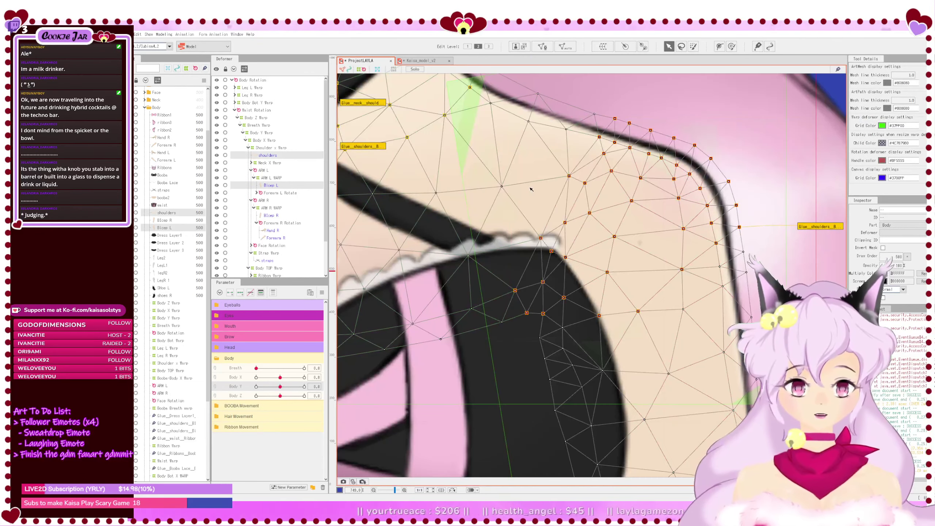
click(543, 46)
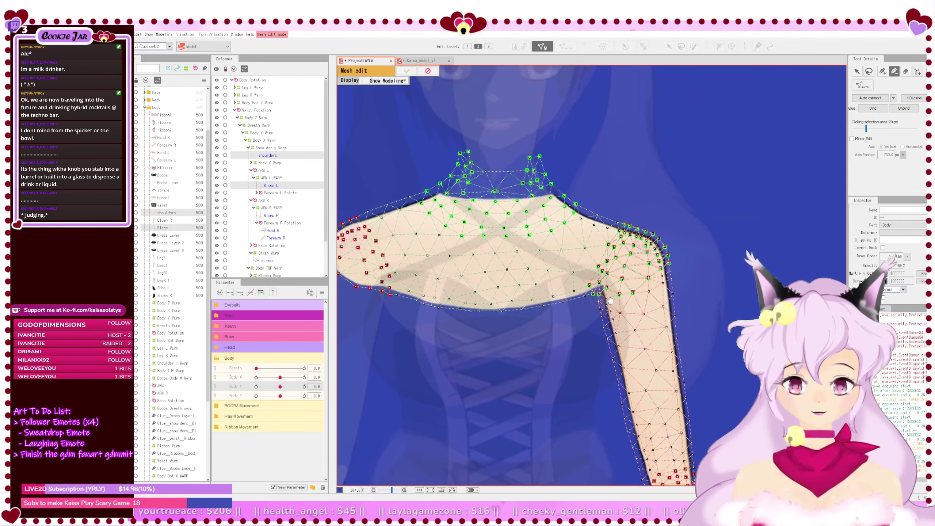
scroll(663, 290, up, 3)
drag(647, 280, 648, 306)
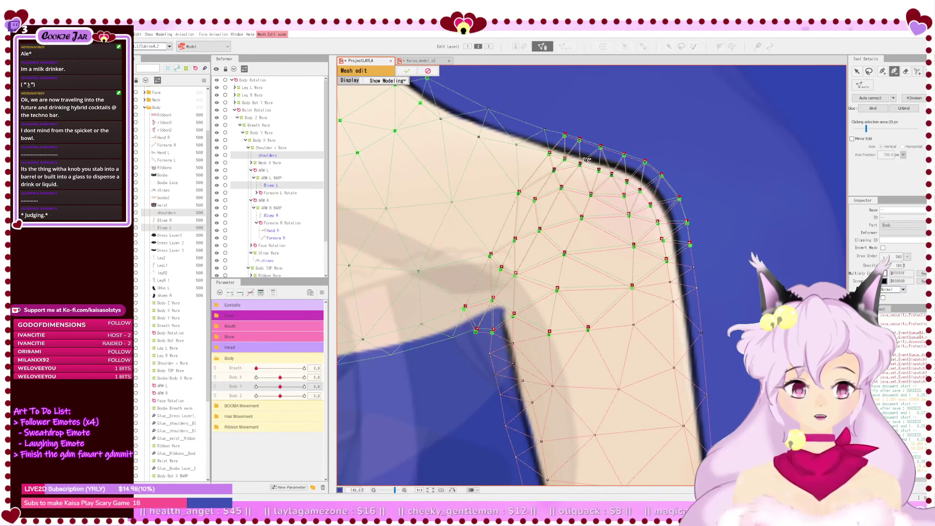
key(v)
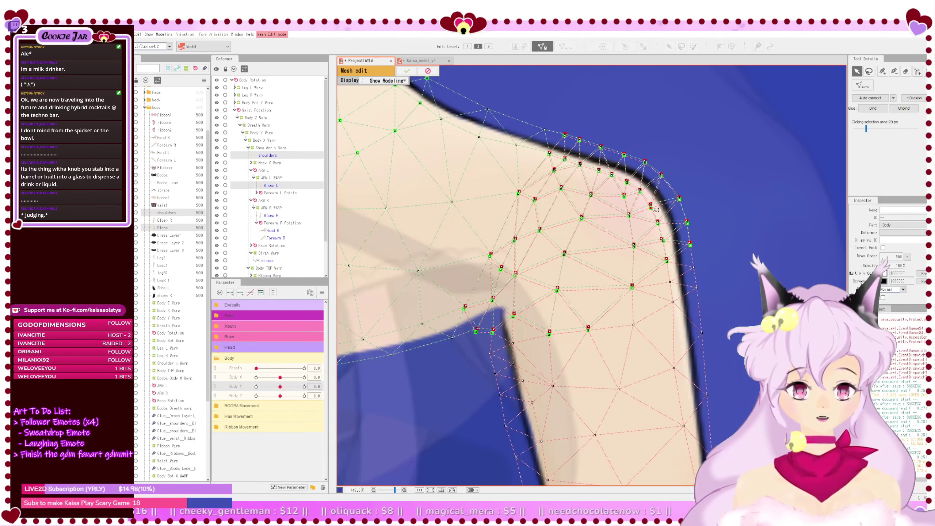
scroll(655, 297, down, 2)
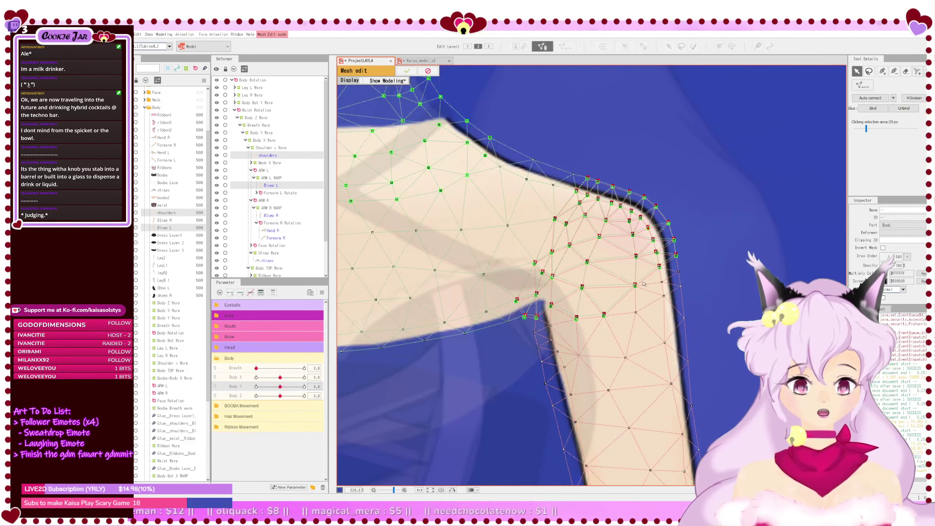
drag(654, 295, 643, 223)
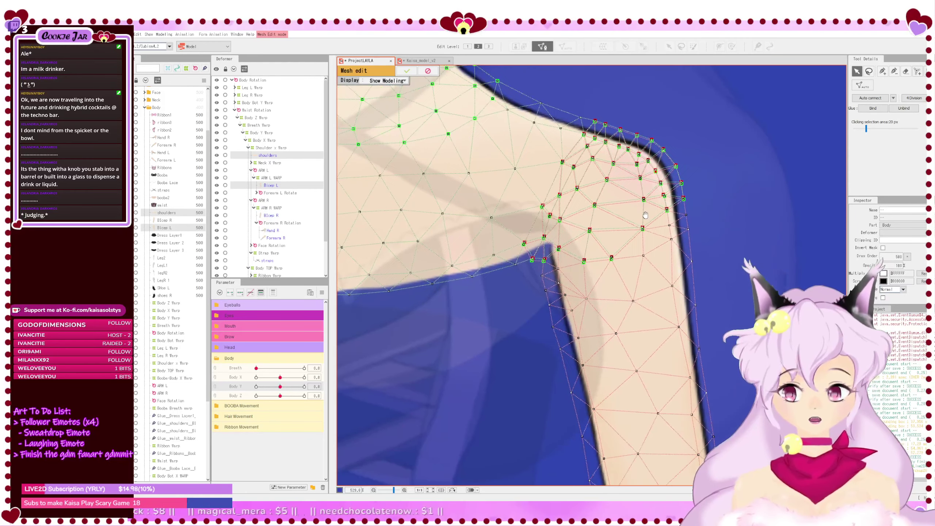
click(647, 278)
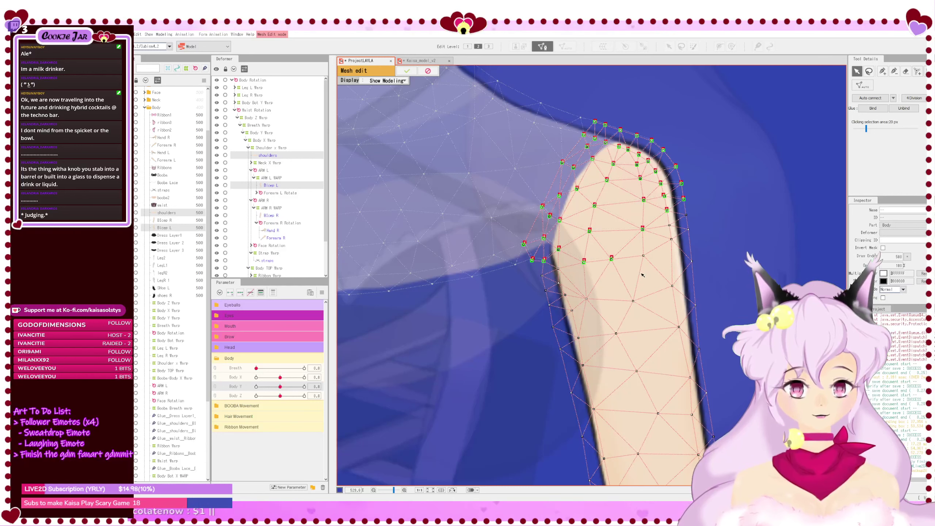
Step: Try shifting all vertices of the left upper-arm mesh slightly upward, and undo the shift
key(ctrl+a)
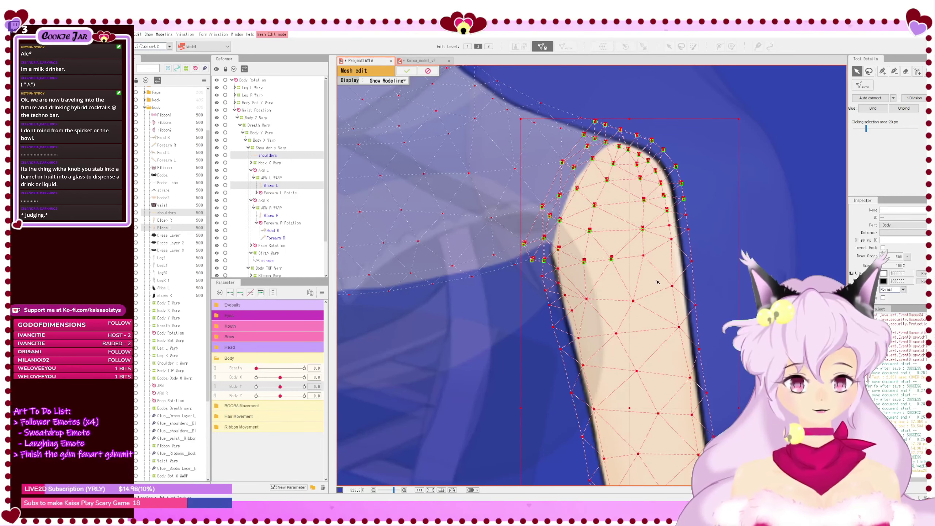
key(Up)
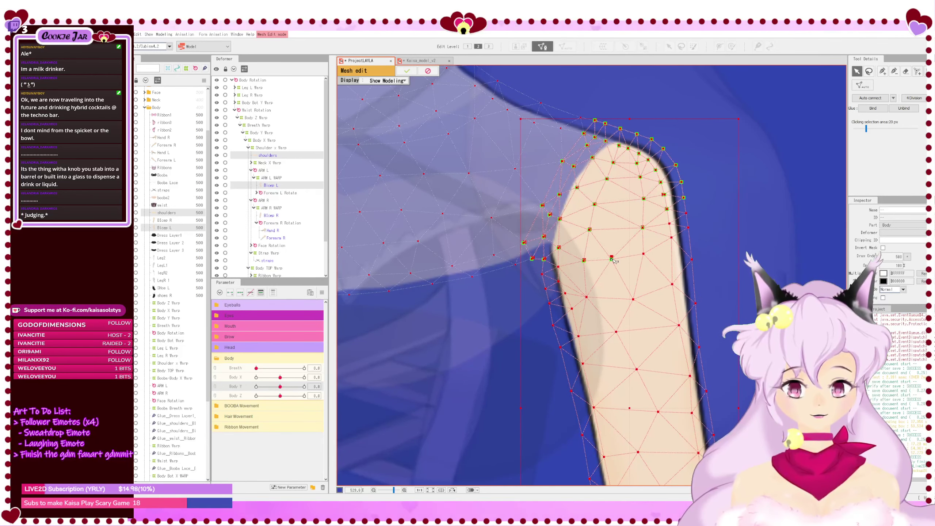
drag(612, 260, 612, 258)
key(ctrl+z)
click(640, 271)
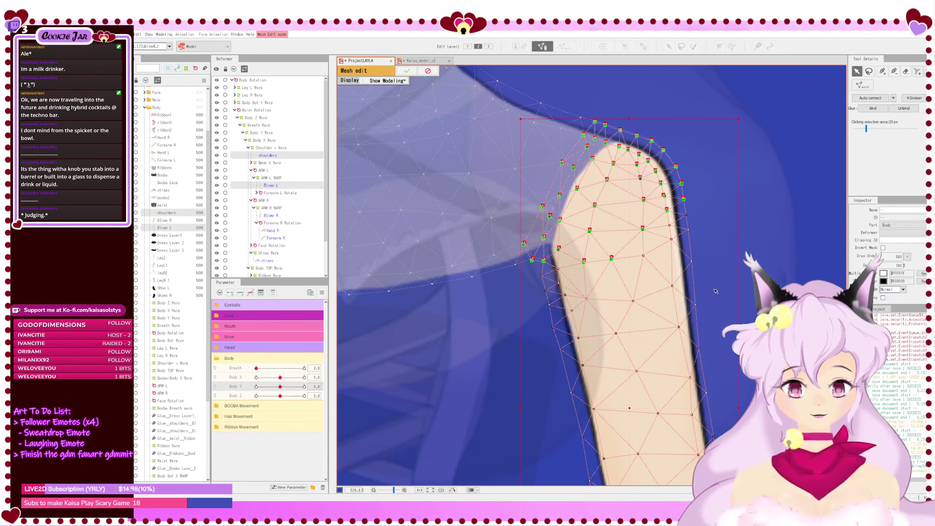
Step: Reselect all vertices around the left upper arm, nudge them slightly up and toward the chest, and exit mesh editing
drag(714, 292, 714, 281)
scroll(698, 277, down, 3)
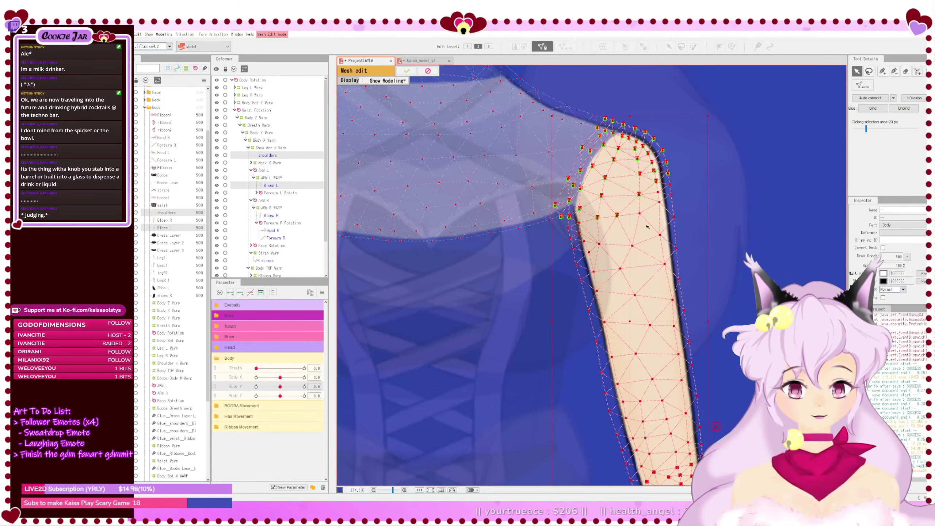
drag(730, 354, 729, 385)
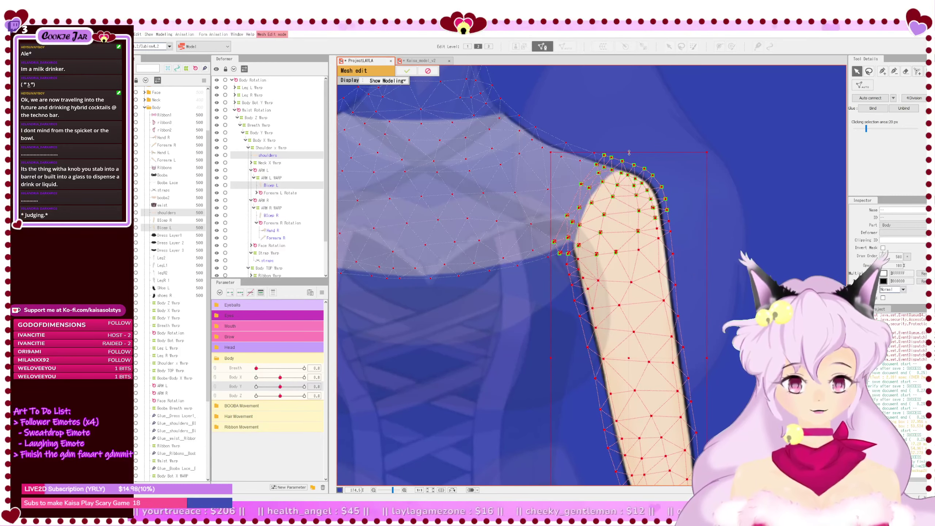
scroll(629, 152, up, 2)
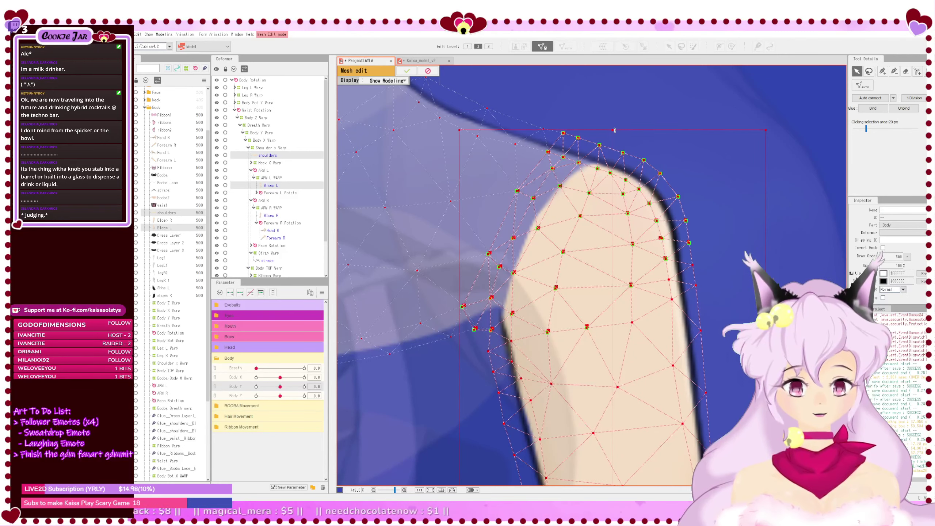
drag(615, 130, 611, 129)
key(Left)
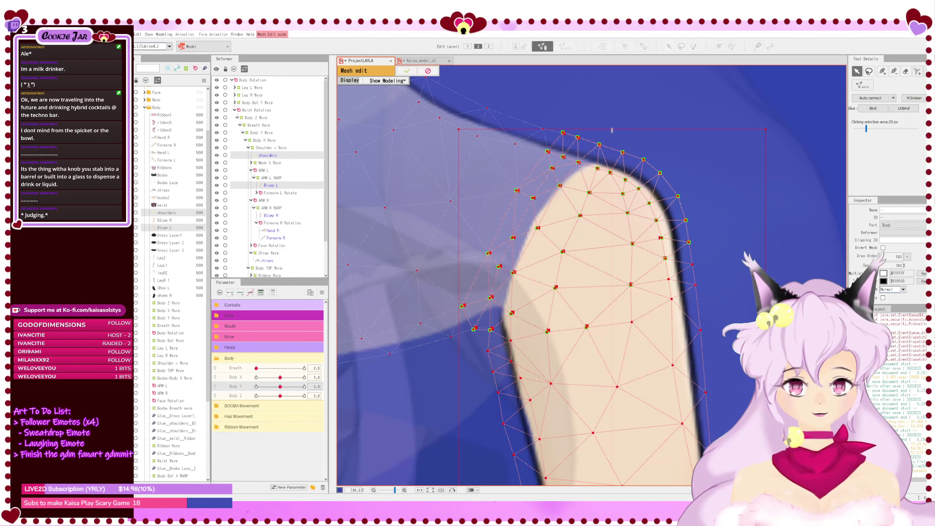
drag(612, 130, 612, 128)
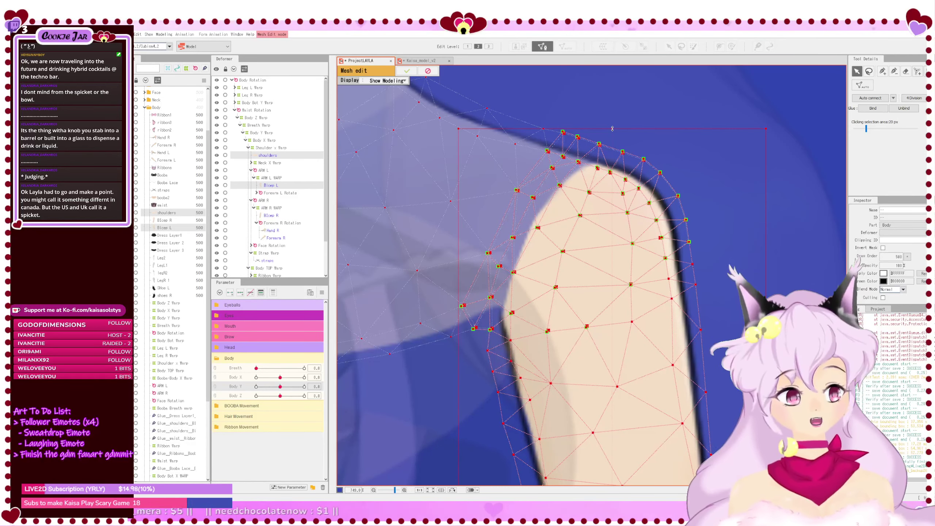
scroll(540, 252, down, 3)
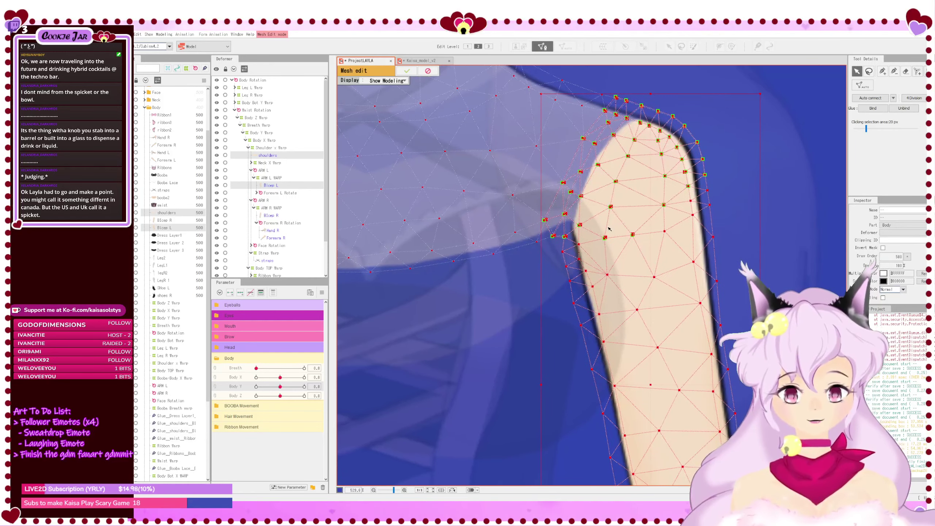
drag(638, 288, 593, 228)
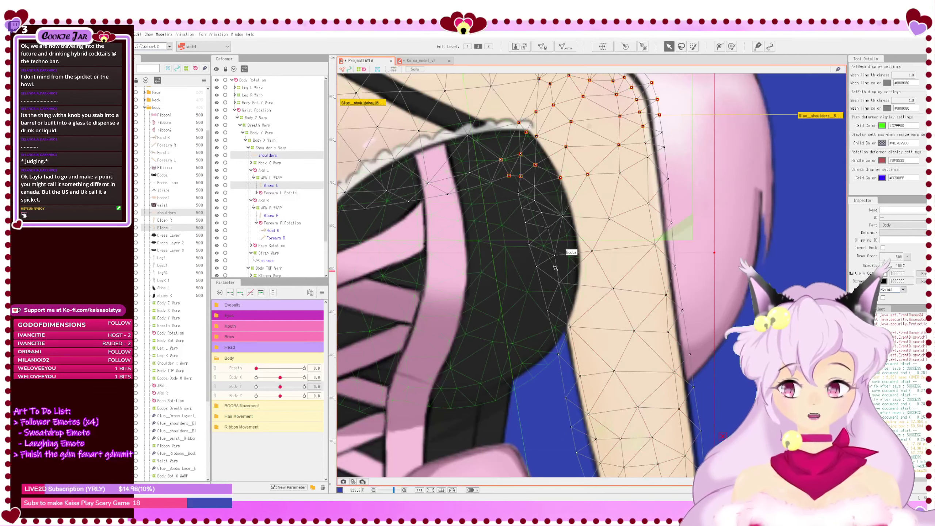
Step: Set Body X to 10 and examine the left and right shoulder joints with the shoulders and upper-arm meshes selected
scroll(554, 259, down, 2)
drag(531, 226, 530, 280)
scroll(530, 280, up, 1)
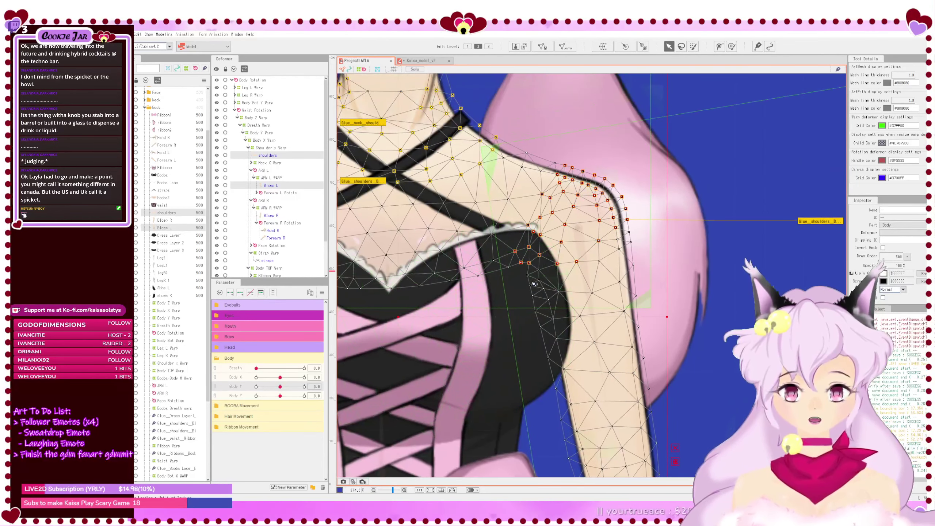
drag(597, 309, 704, 267)
drag(557, 255, 554, 287)
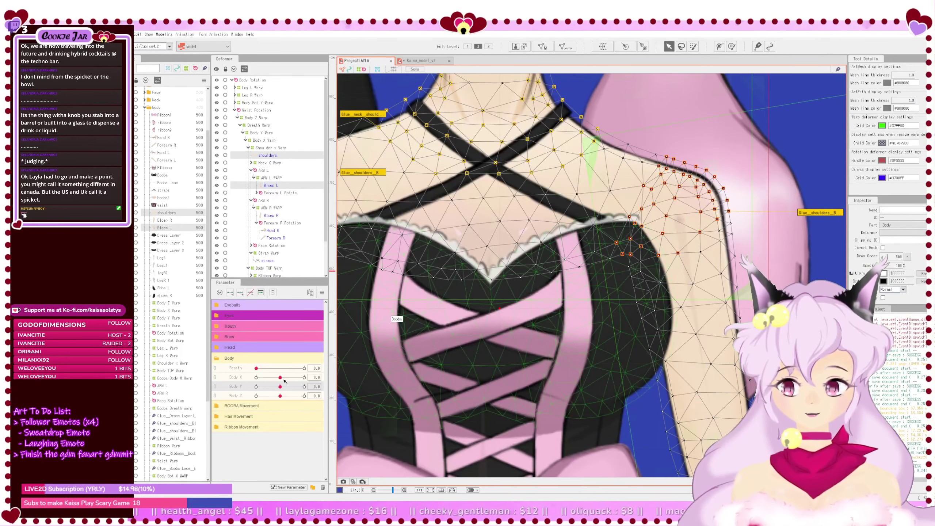
drag(280, 377, 311, 384)
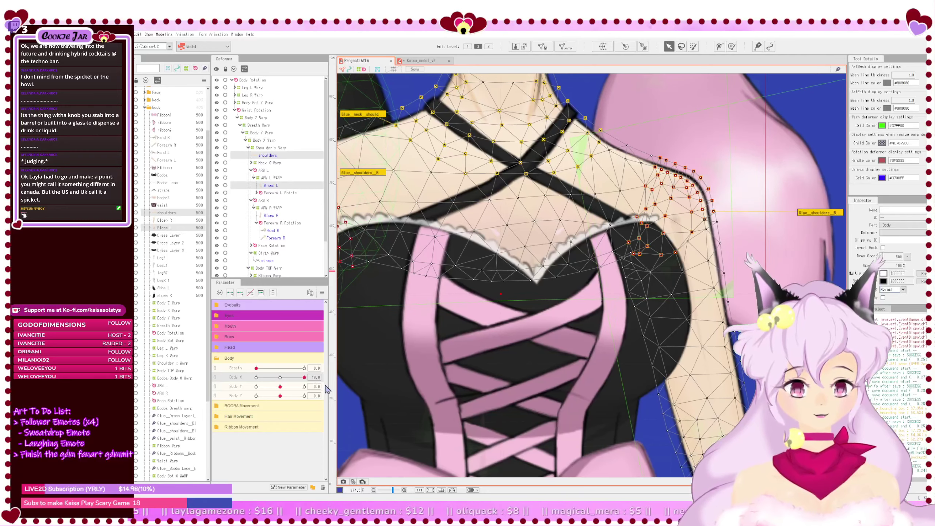
drag(446, 323, 580, 323)
click(435, 367)
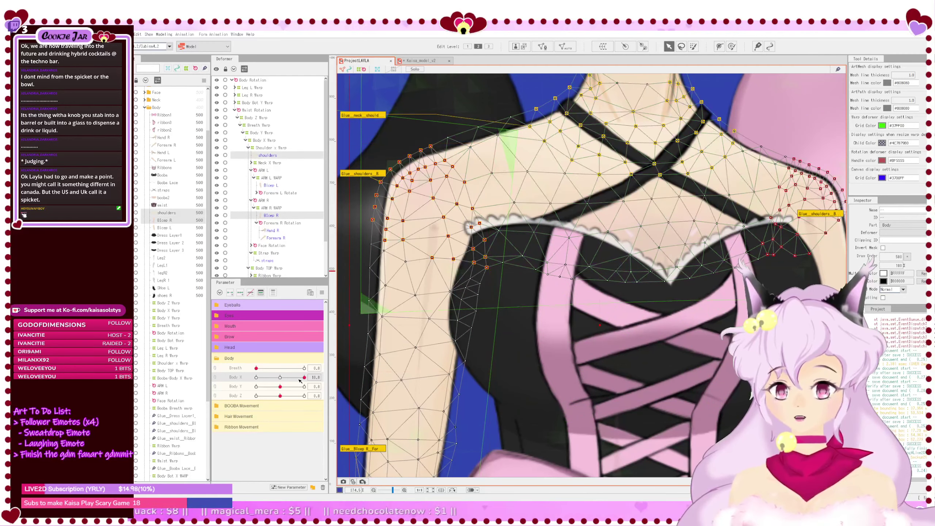
Step: Examine both shoulder joints at Body X -10, and return Body X to 0 with the shoulders and left upper arm selected
drag(299, 380, 248, 384)
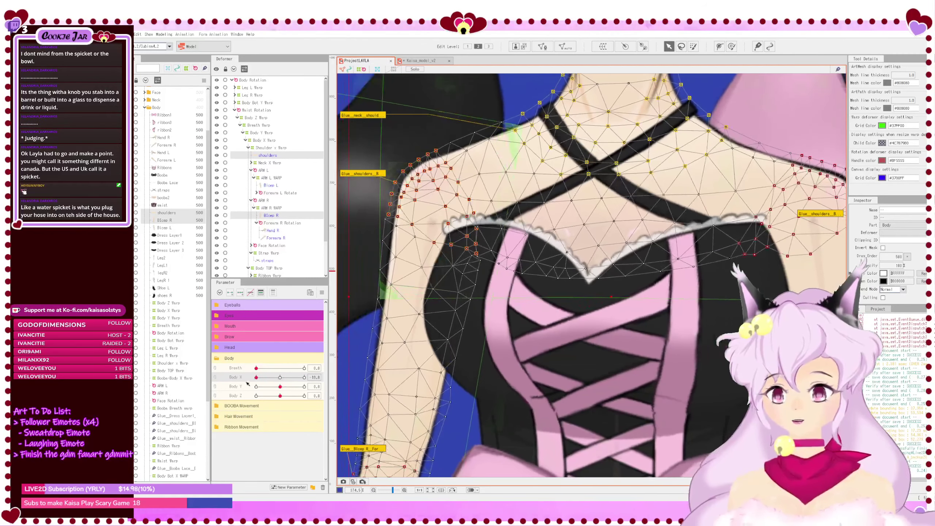
drag(607, 341, 388, 348)
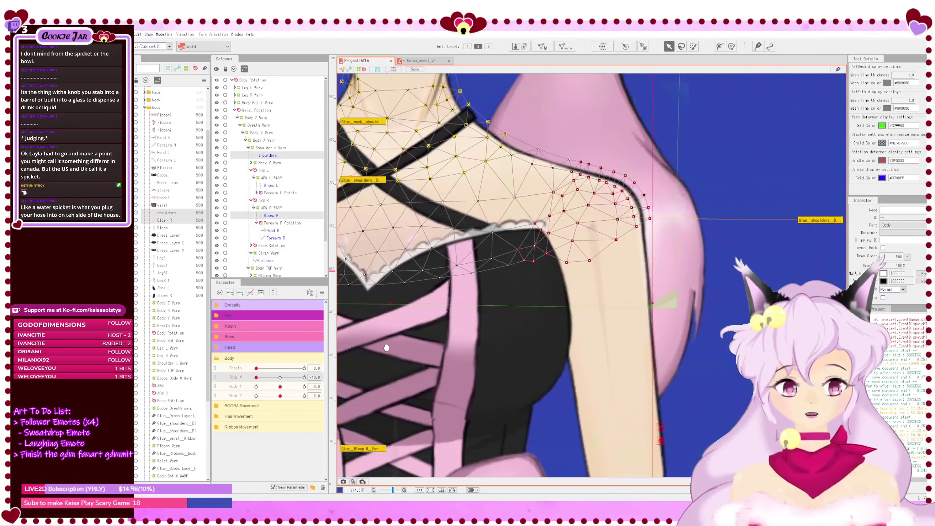
click(642, 269)
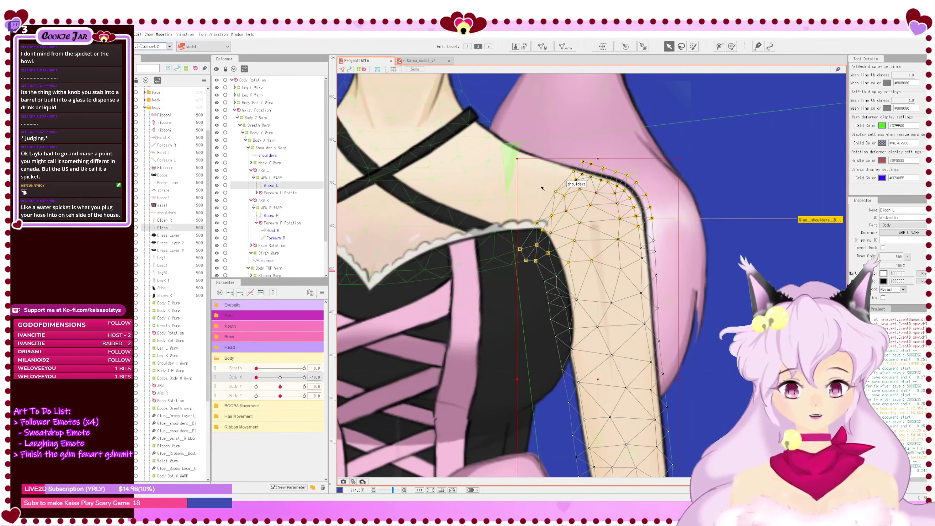
mouse_move(262, 389)
mouse_down()
mouse_move(308, 389)
mouse_move(259, 389)
mouse_move(308, 395)
mouse_move(270, 393)
mouse_up()
click(280, 378)
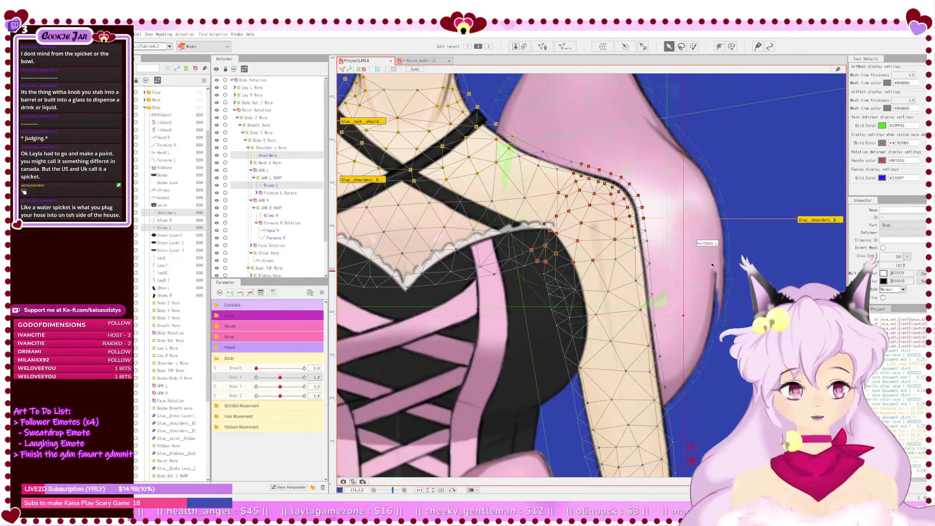
Step: Examine the glue weights joining the shoulders to the left upper arm in the different weight modes, and reselect the left upper-arm mesh
click(816, 221)
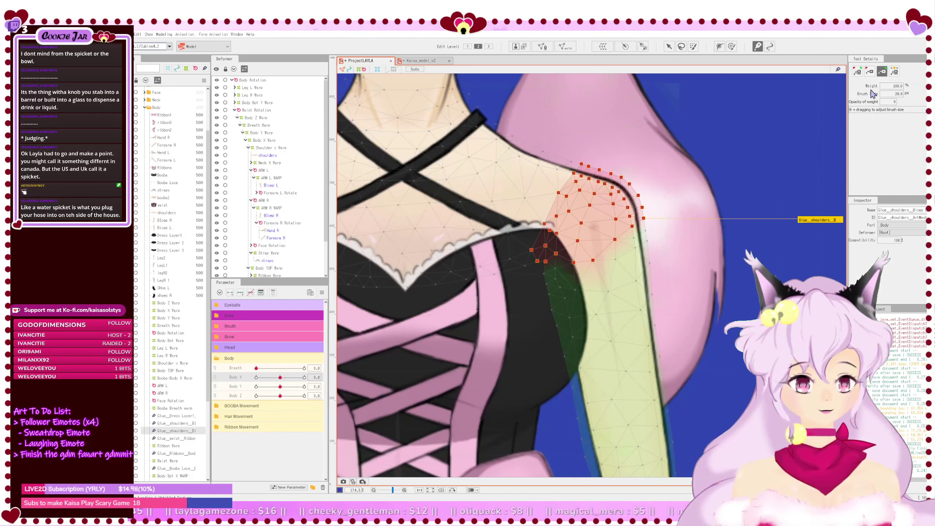
click(871, 72)
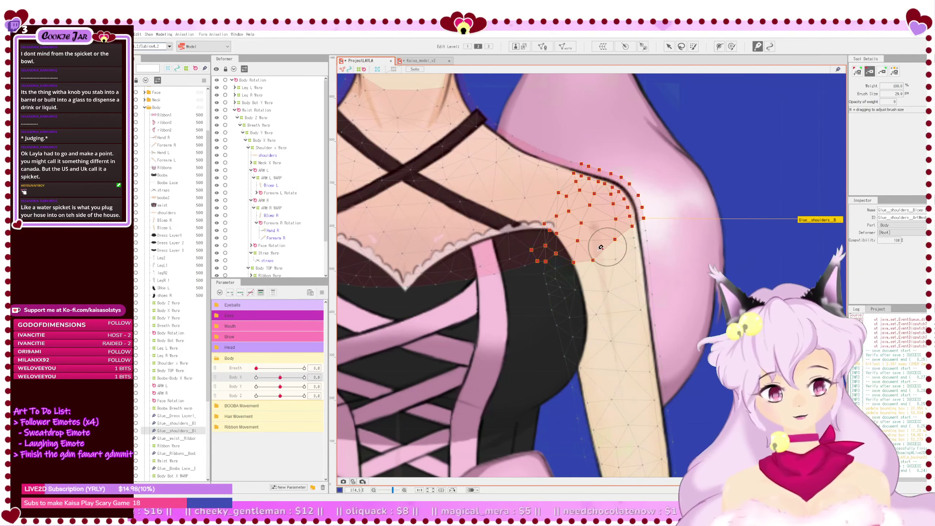
click(858, 73)
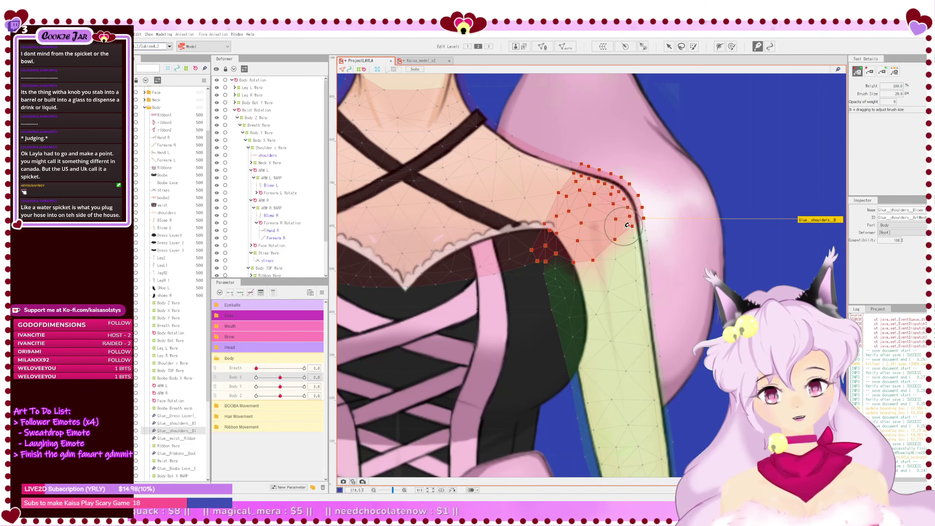
click(668, 47)
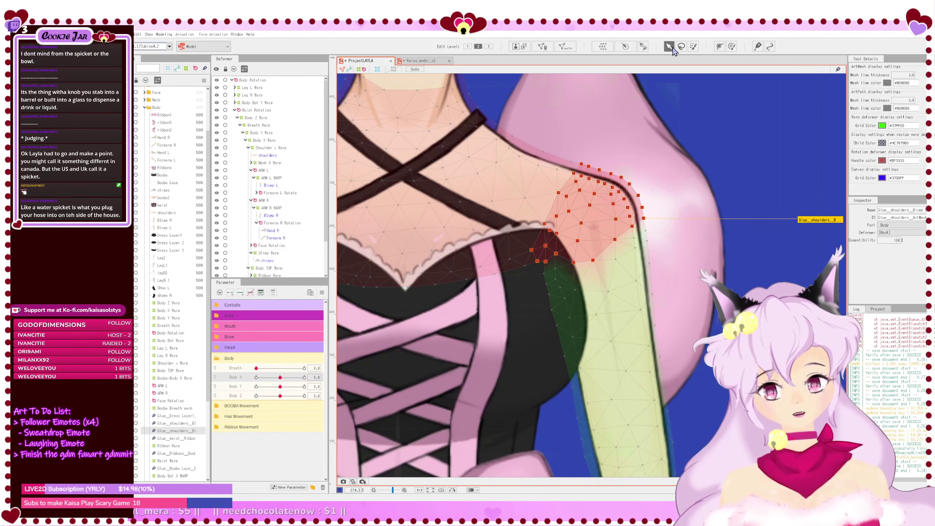
click(632, 259)
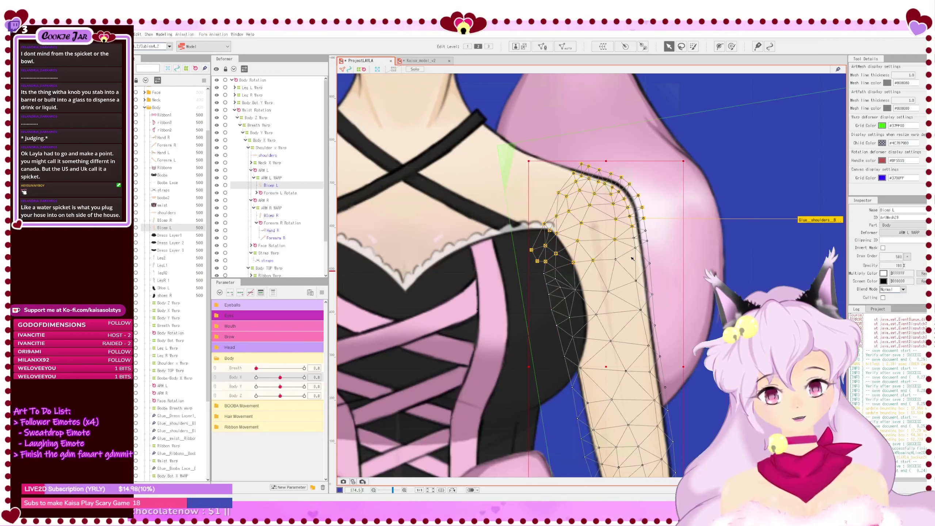
Step: Shift Body X slightly negative and examine the shoulder joints with the shoulders and both upper-arm meshes selected
mouse_move(280, 380)
mouse_down()
mouse_move(308, 381)
mouse_move(277, 383)
mouse_up()
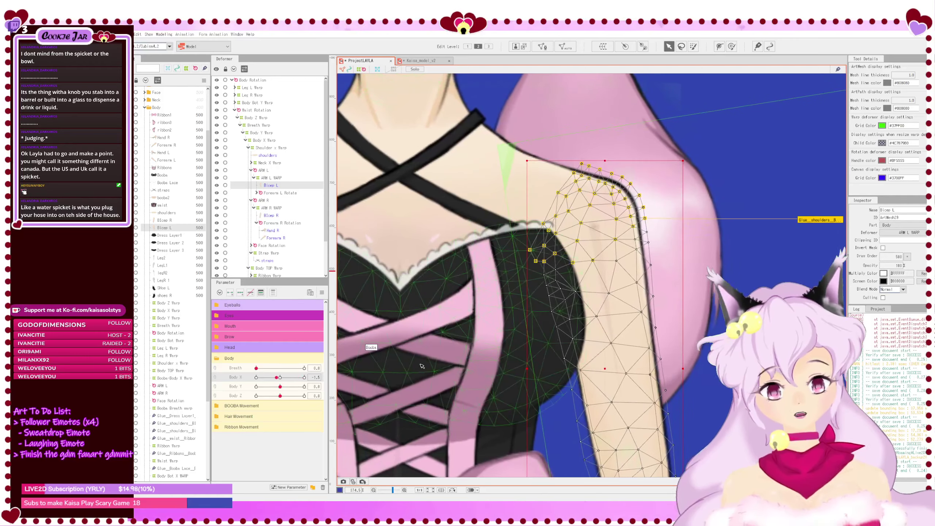
drag(402, 360, 610, 358)
click(396, 296)
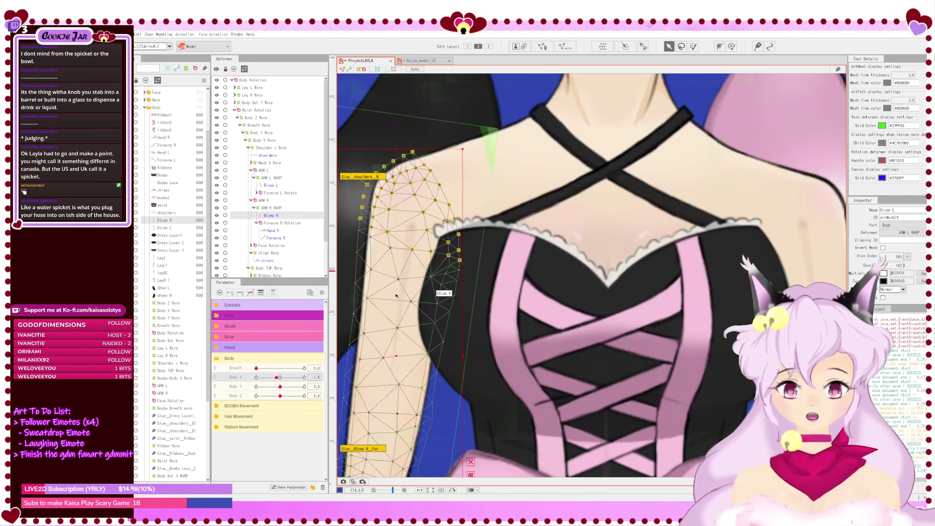
shift+click(491, 189)
mouse_move(276, 378)
mouse_down()
mouse_move(260, 382)
mouse_move(273, 384)
mouse_up()
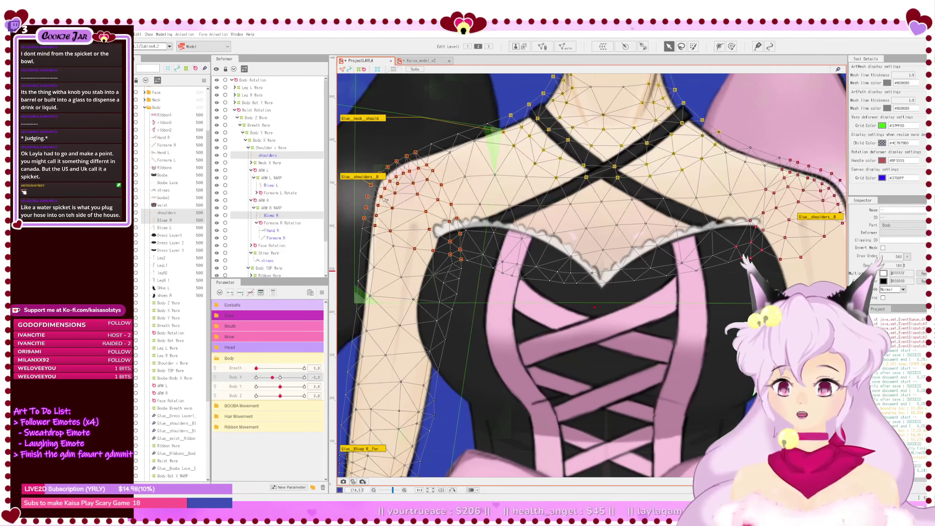
drag(620, 372, 489, 365)
shift+click(691, 293)
Step: Set Body X to 10, clear the mesh selection, and examine the left shoulder joint and upper-body outline
drag(281, 379, 309, 380)
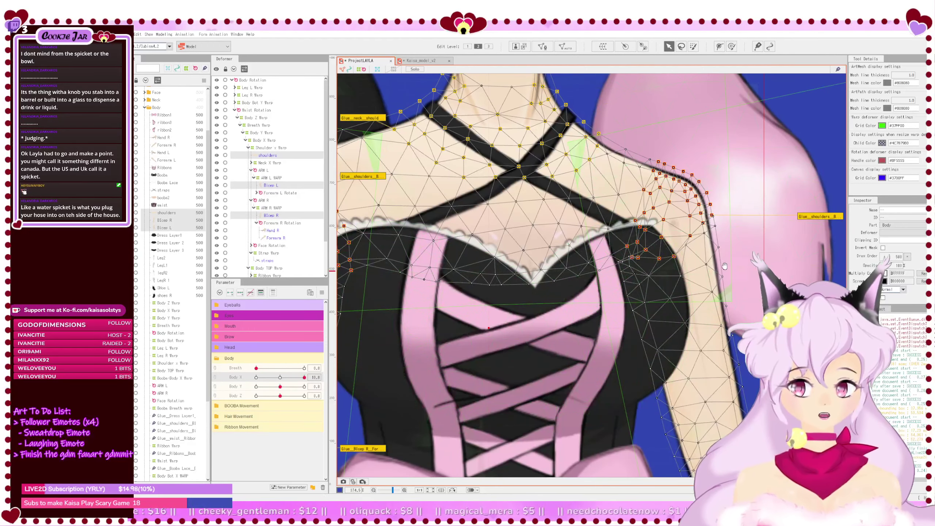
drag(727, 275, 632, 241)
scroll(653, 267, down, 4)
click(634, 243)
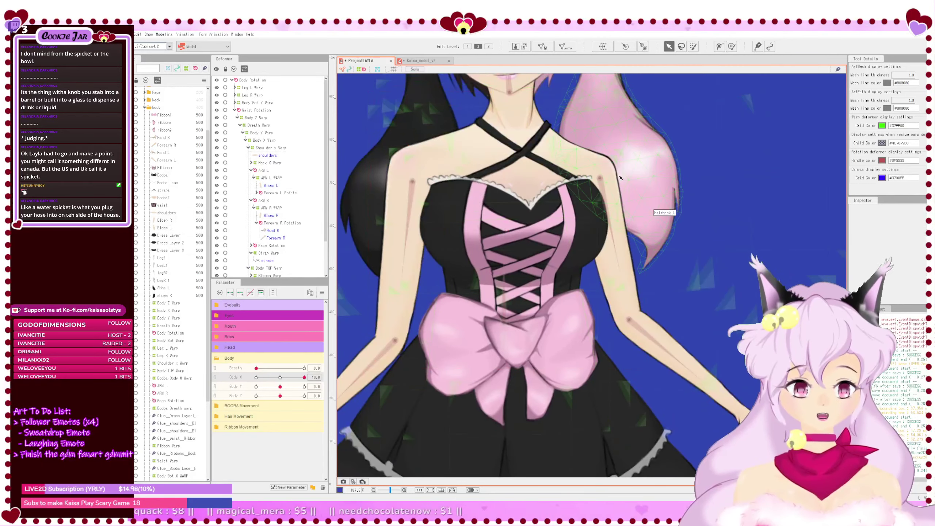
scroll(618, 182, up, 5)
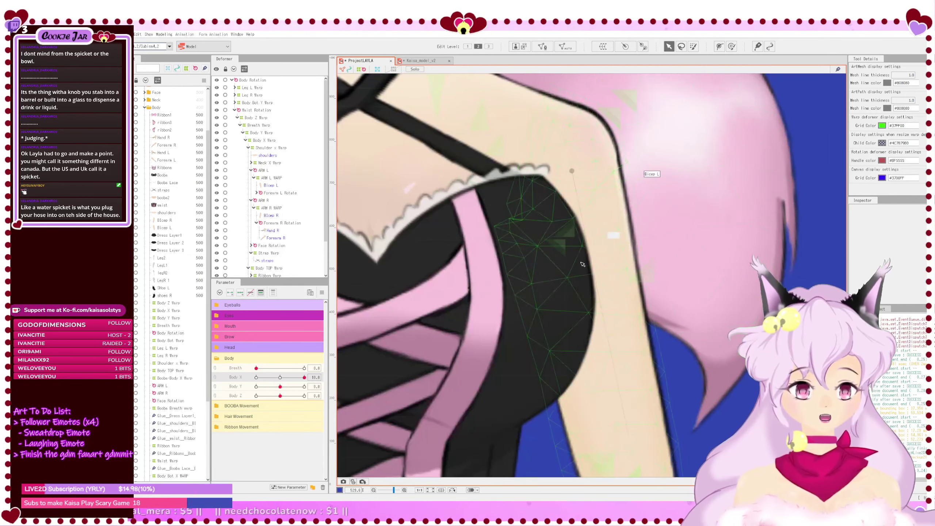
scroll(510, 302, down, 3)
drag(501, 266, 520, 267)
scroll(576, 311, down, 2)
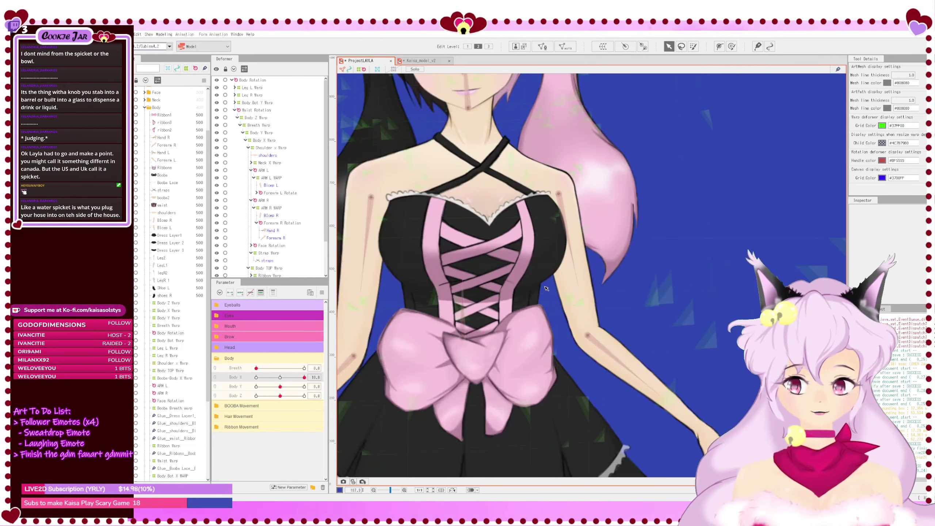
Step: Try shrinking the ARM L WARP deformer slightly from its lower inner corner at Body X 10
click(278, 209)
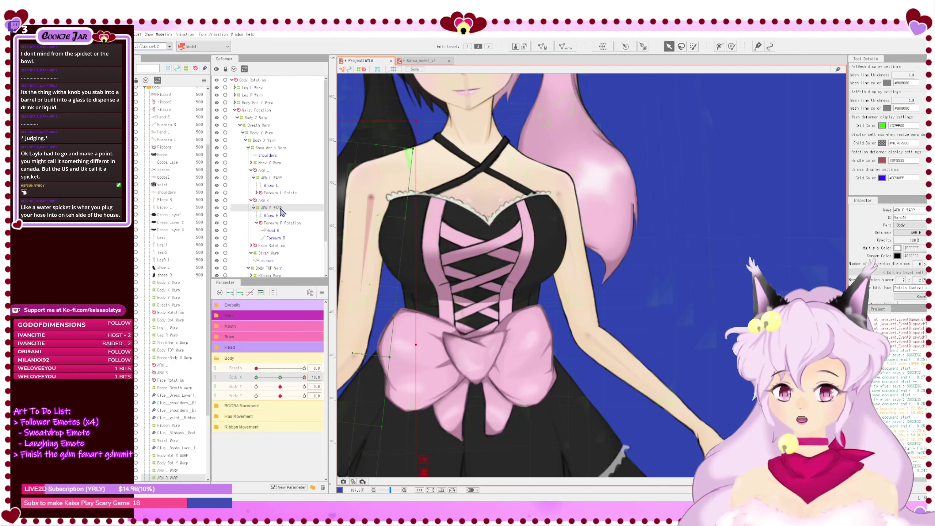
click(278, 177)
drag(596, 342, 593, 299)
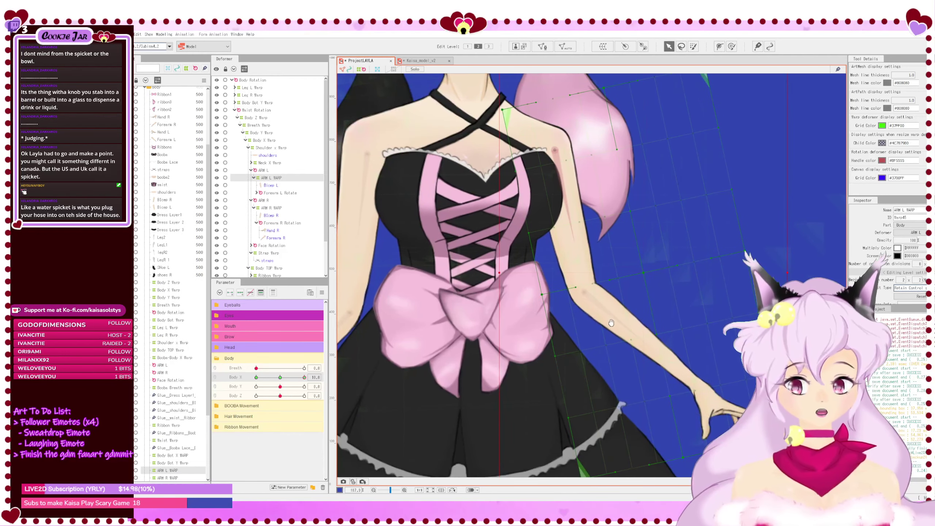
scroll(590, 275, down, 2)
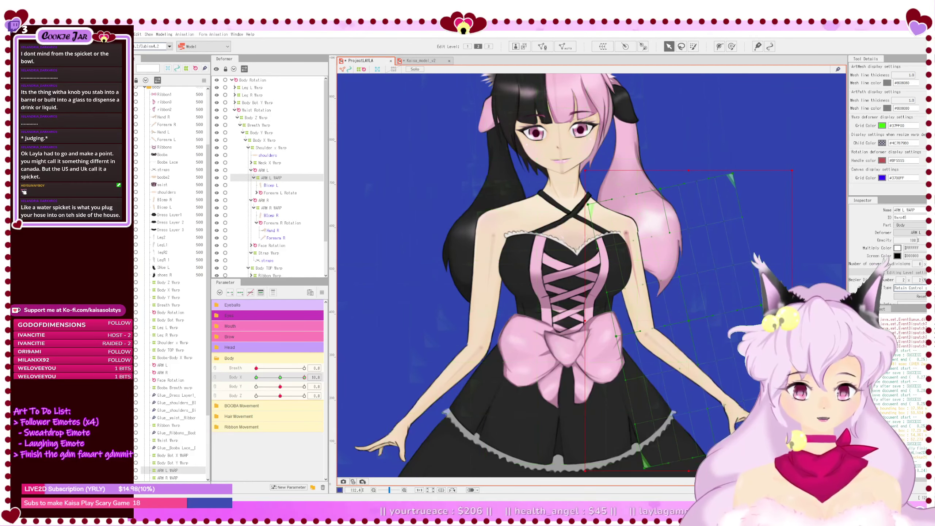
drag(734, 414, 681, 364)
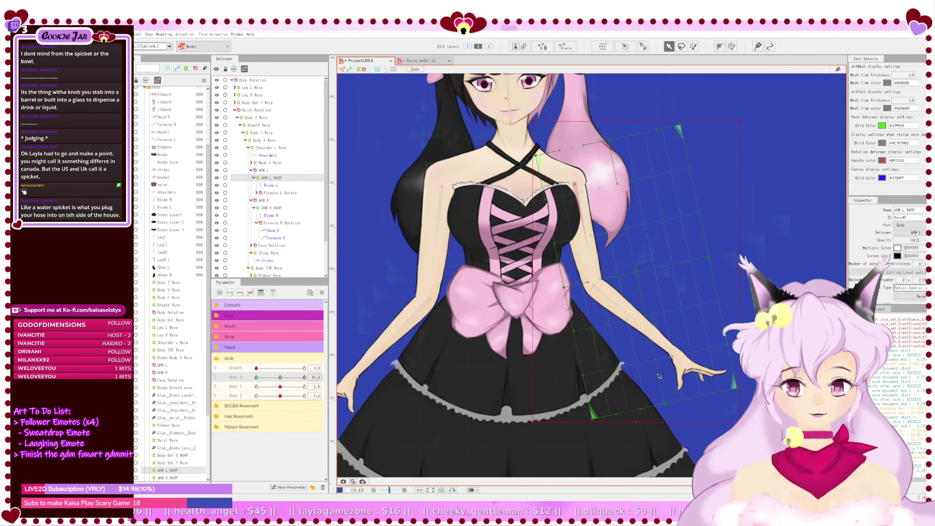
drag(534, 423, 535, 419)
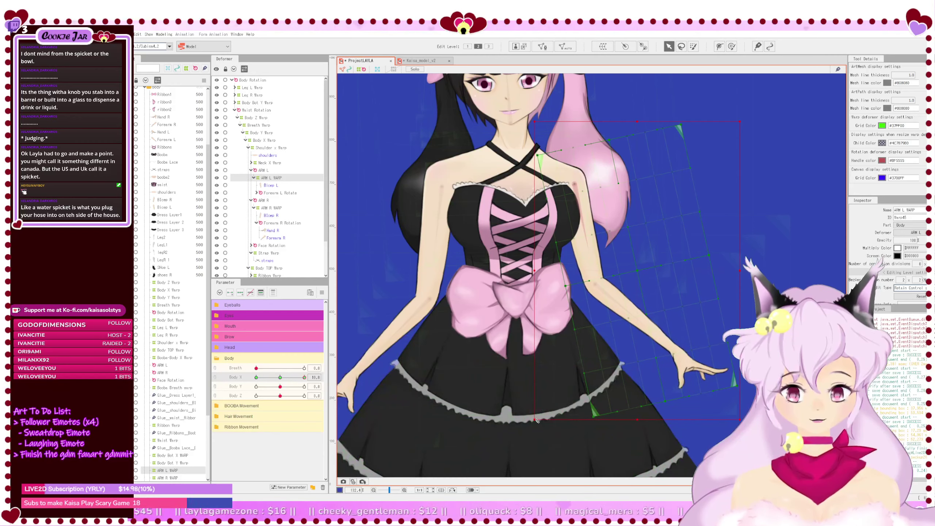
Step: Examine the left shoulder and upper-arm mesh, compare ARM L WARP before and after its last adjustment, and undo that adjustment
scroll(602, 249, up, 2)
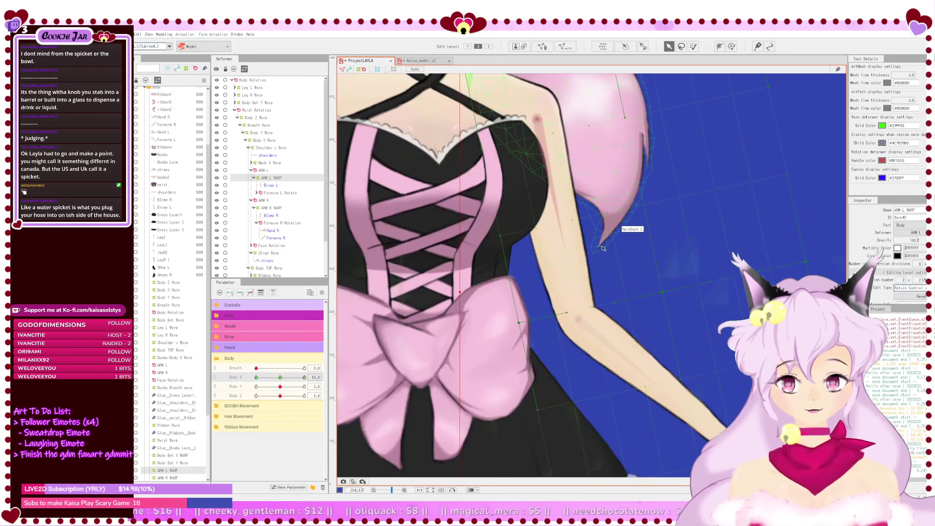
drag(603, 248, 607, 324)
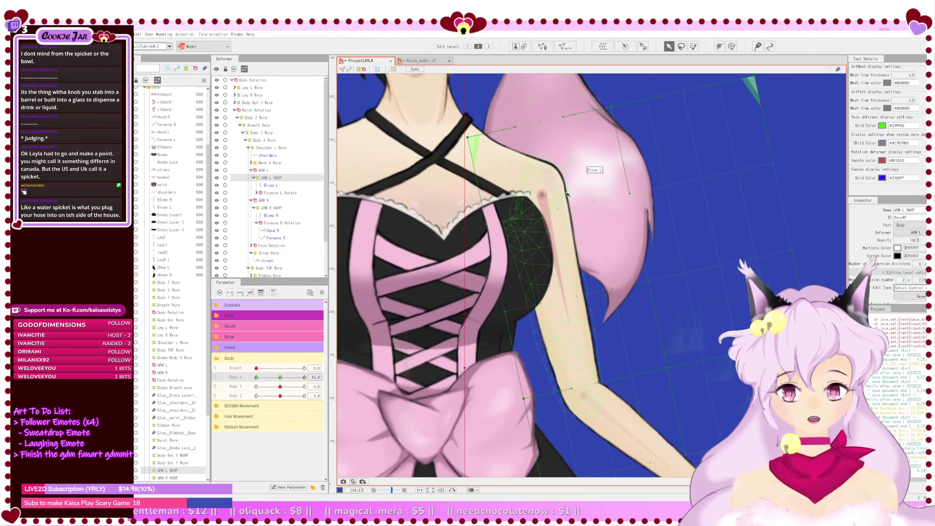
scroll(569, 199, up, 2)
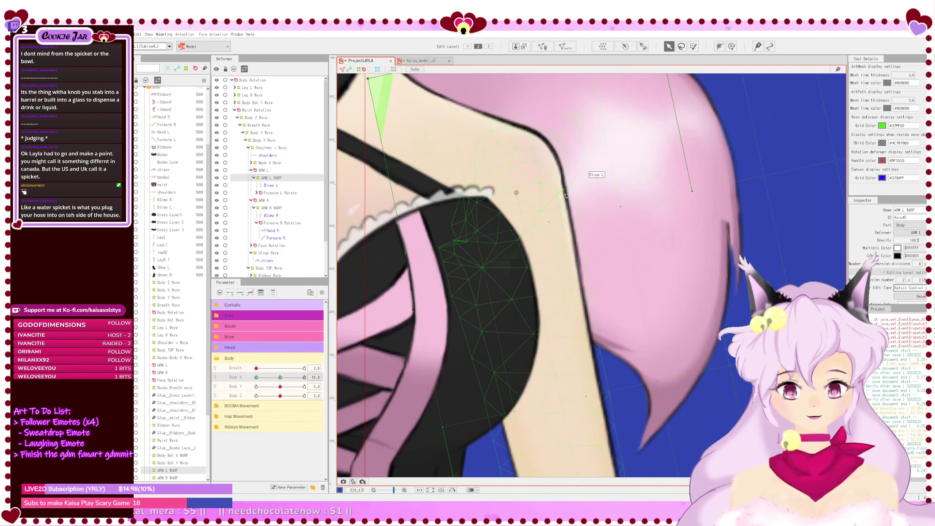
click(573, 191)
scroll(569, 196, up, 2)
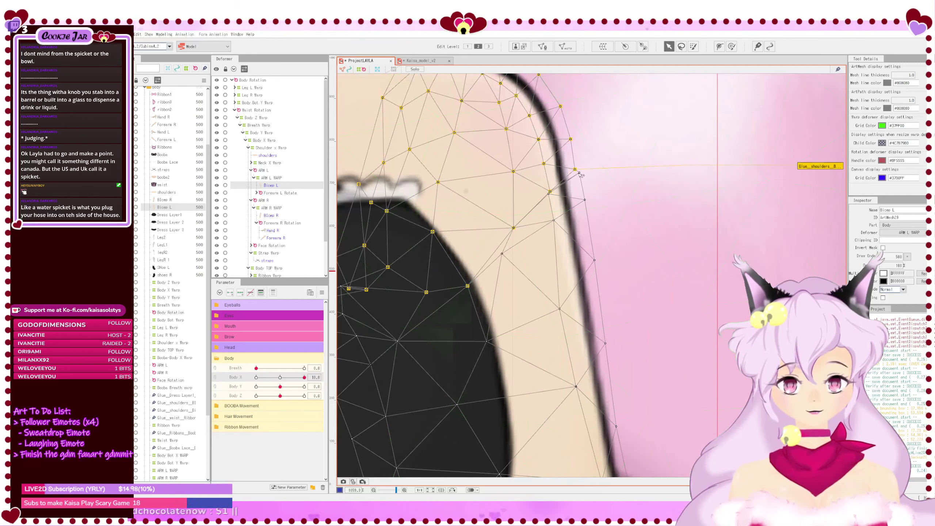
scroll(564, 213, down, 5)
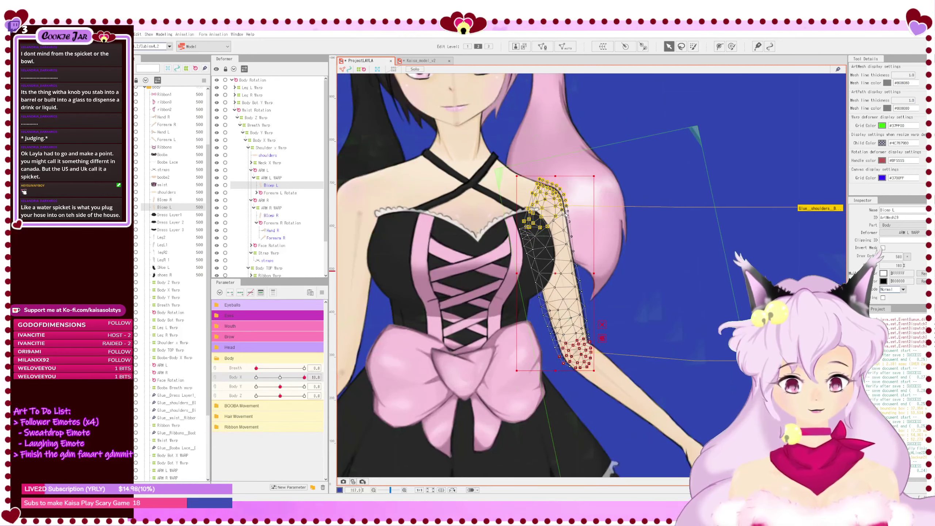
click(492, 336)
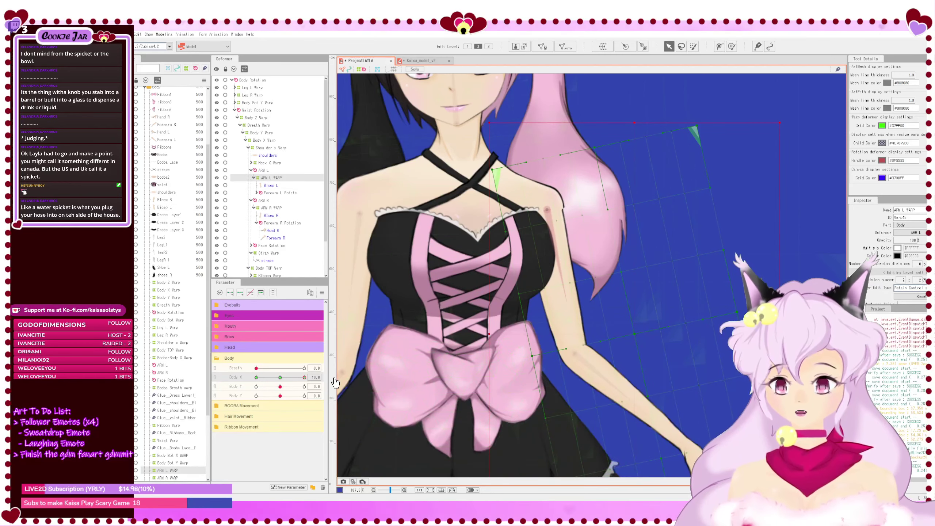
key(ctrl+z)
key(ctrl+y)
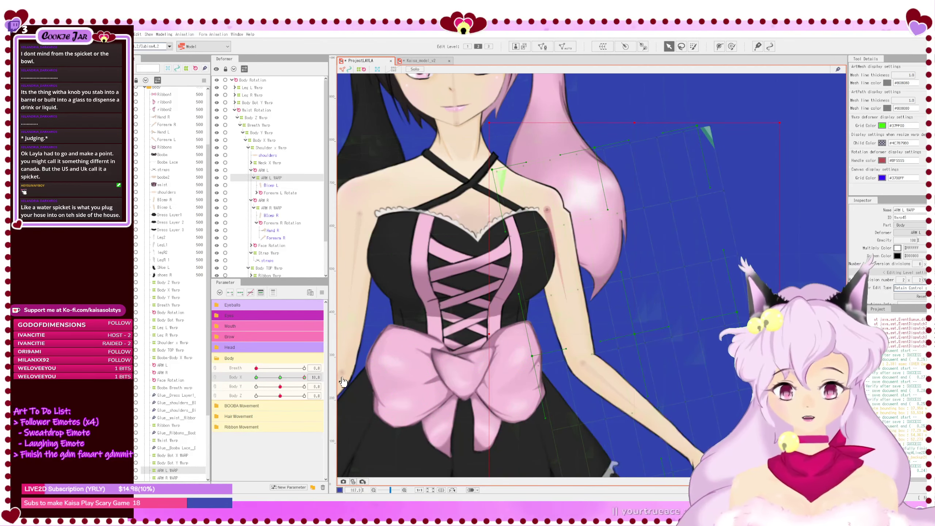
key(ctrl+z)
Step: Shrink ARM L WARP slightly from its lower outer corner, and bring Body X back to 10
drag(576, 385, 577, 341)
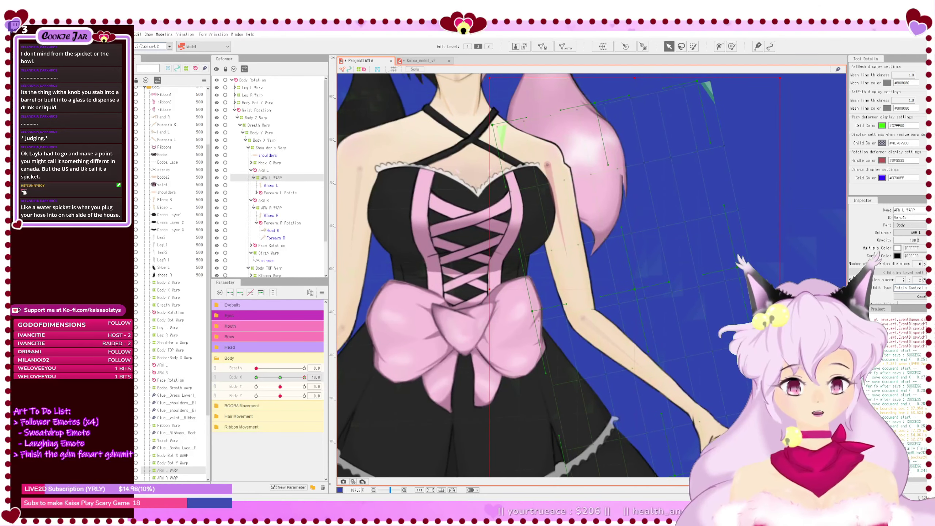
scroll(762, 227, down, 3)
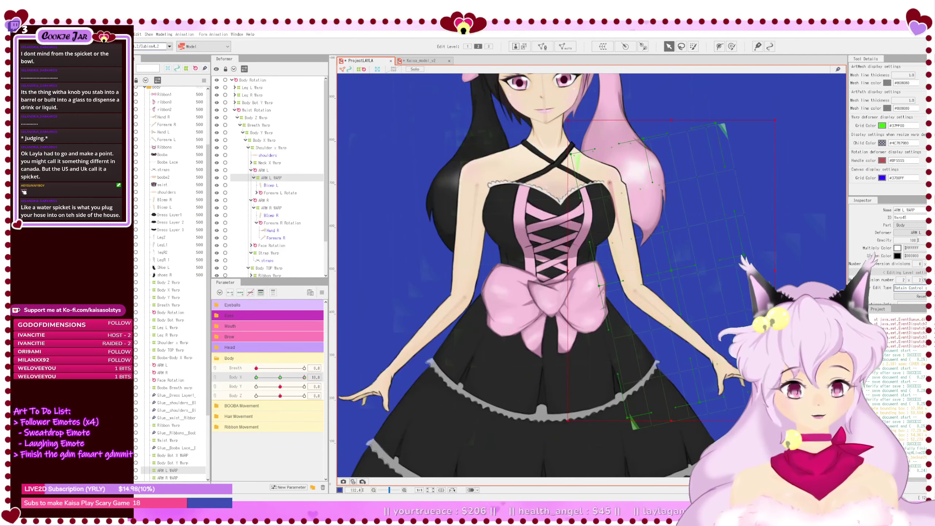
drag(752, 294, 735, 294)
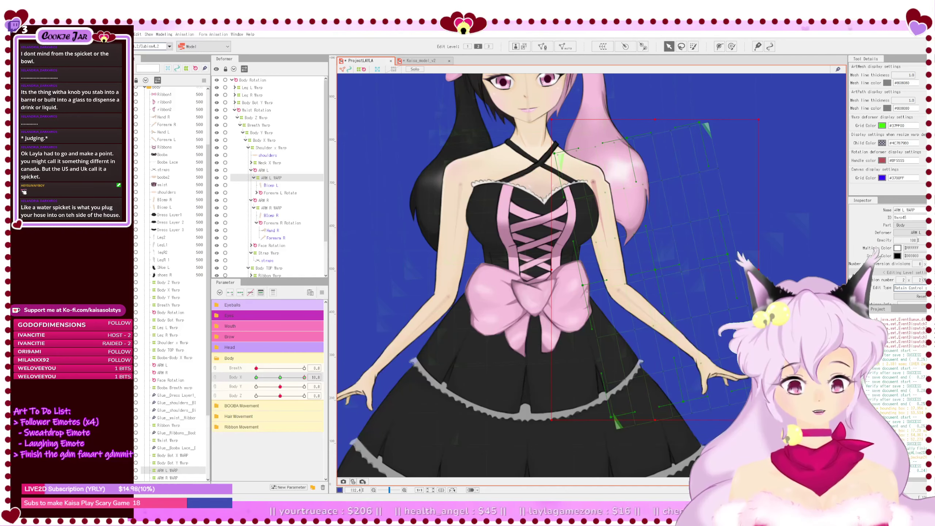
drag(759, 420, 755, 414)
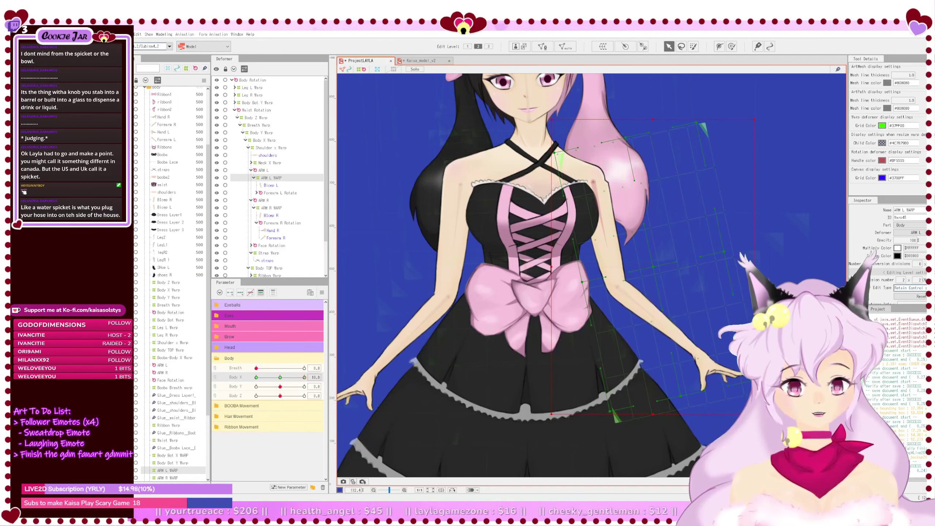
drag(305, 378, 336, 386)
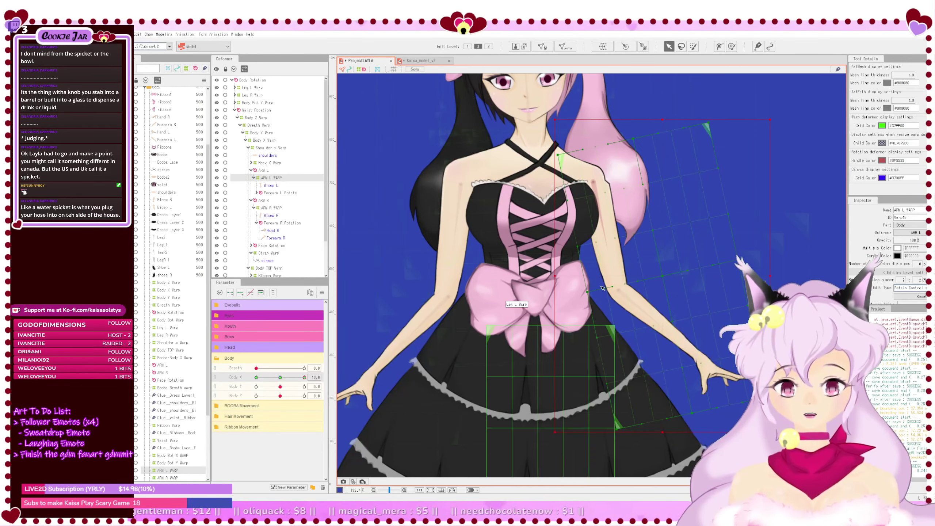
Step: Narrow and shorten ARM L WARP at Body X 10 to pull the left arm slightly upward and inward, and deselect it
drag(770, 276, 761, 276)
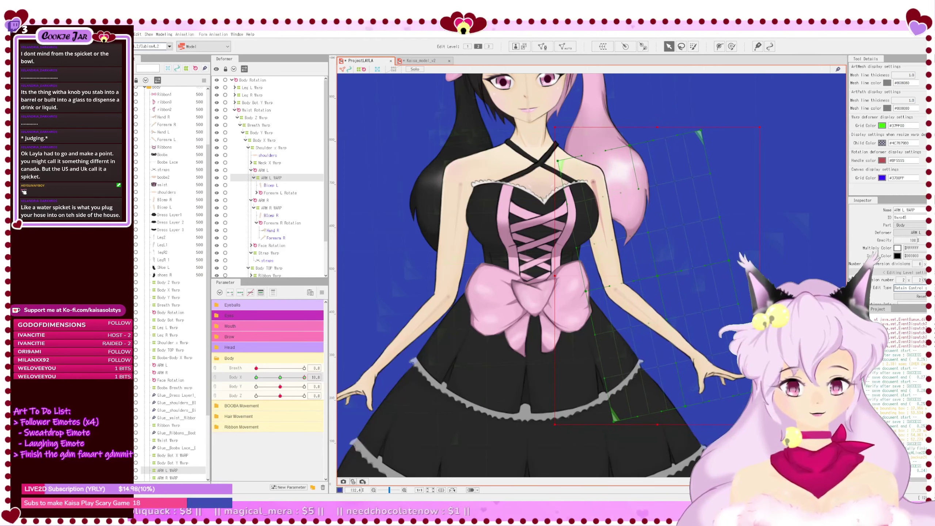
drag(759, 424, 752, 412)
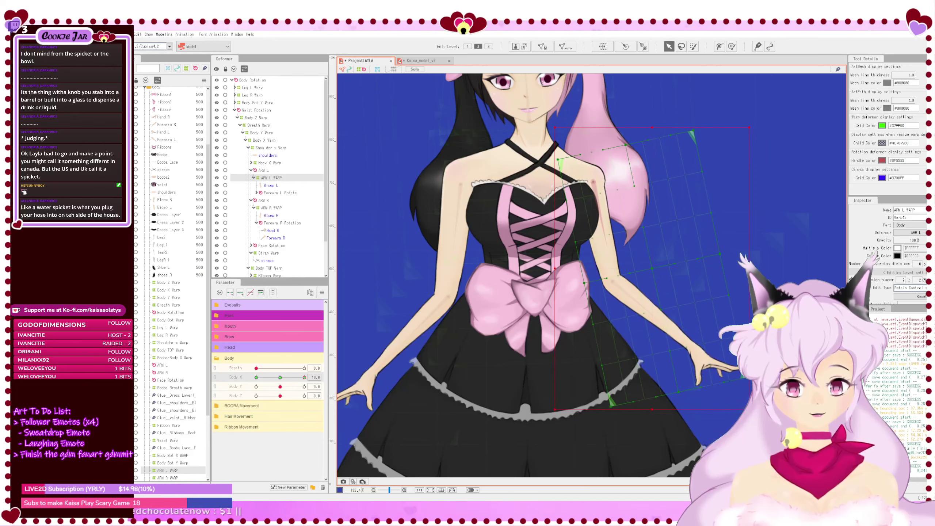
drag(555, 411, 556, 409)
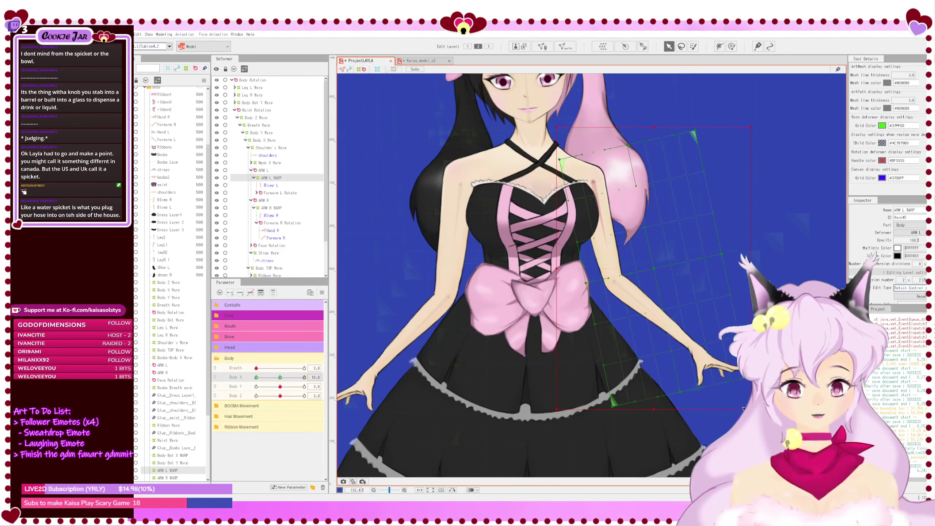
drag(751, 409, 744, 403)
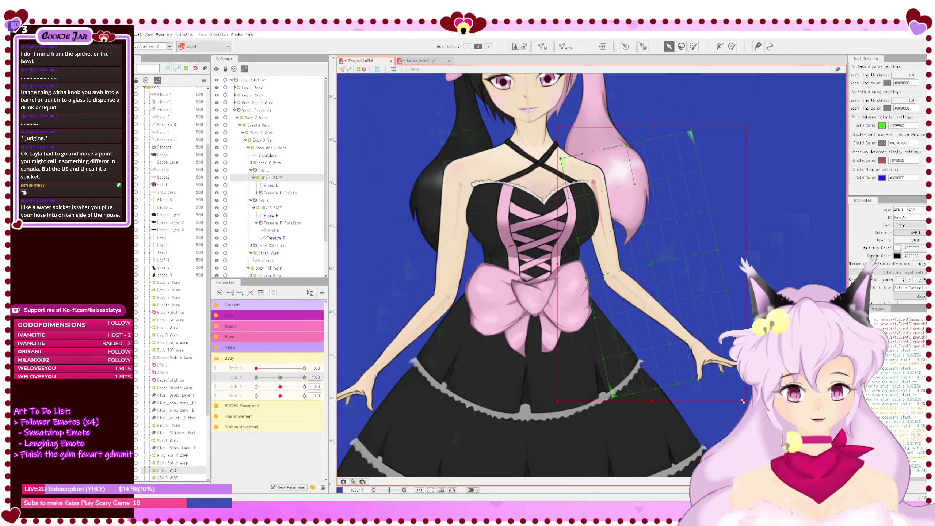
click(714, 392)
Step: Save the project and set Body Y to 10 with Body X kept at 10
scroll(714, 392, down, 2)
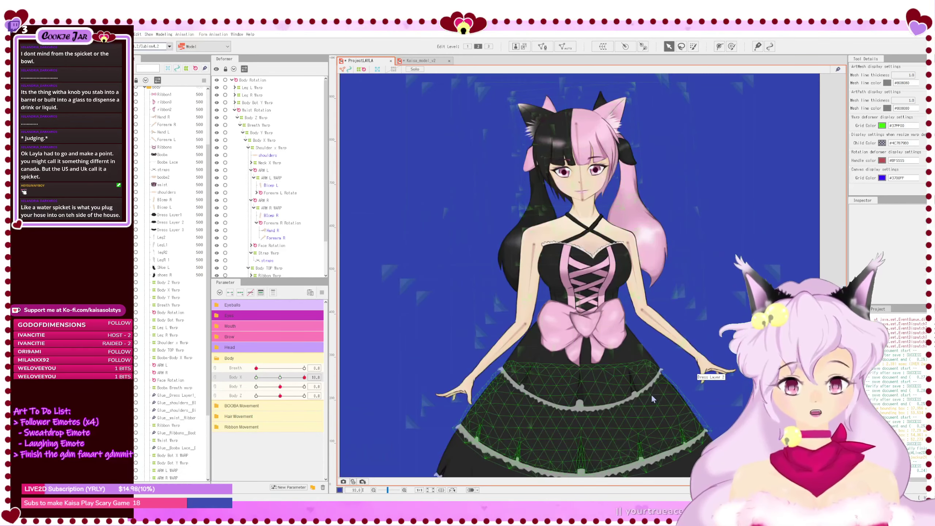
key(ctrl+s)
drag(305, 380, 329, 401)
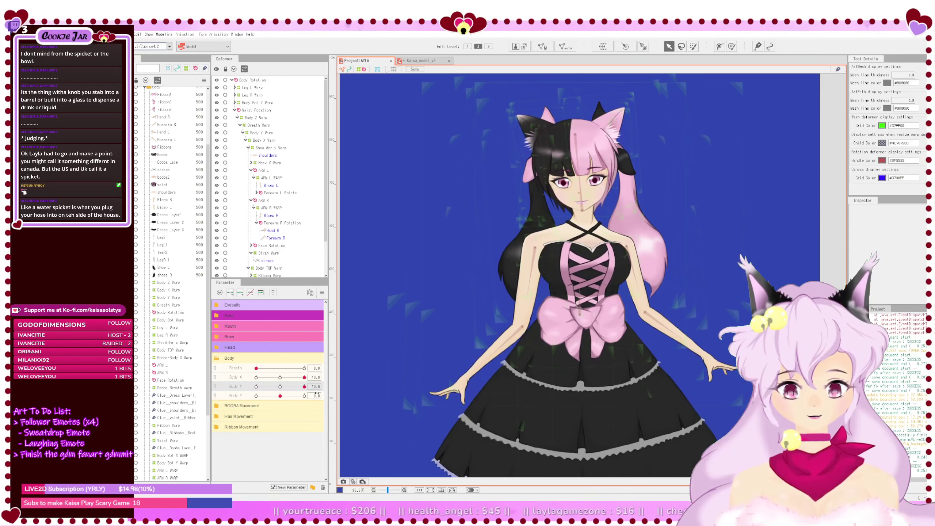
Step: Check the body pose at Body Y 10 and -10 and at Body X -10, and return both parameters to 0
click(280, 387)
click(281, 377)
drag(280, 387, 311, 394)
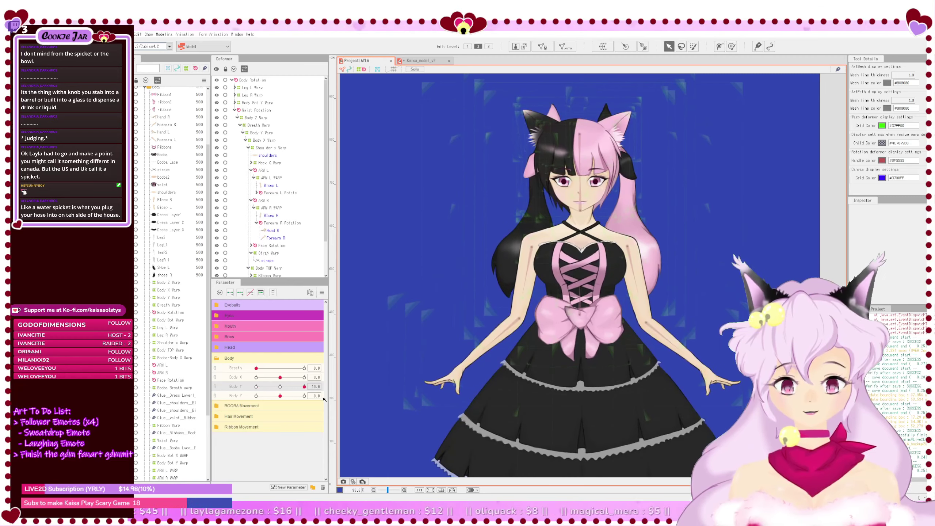
drag(304, 386, 244, 390)
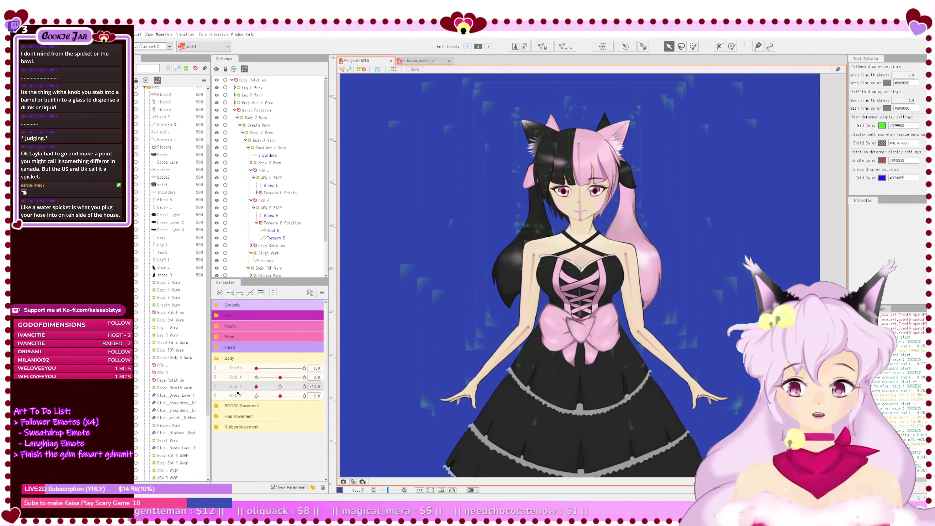
drag(256, 387, 233, 391)
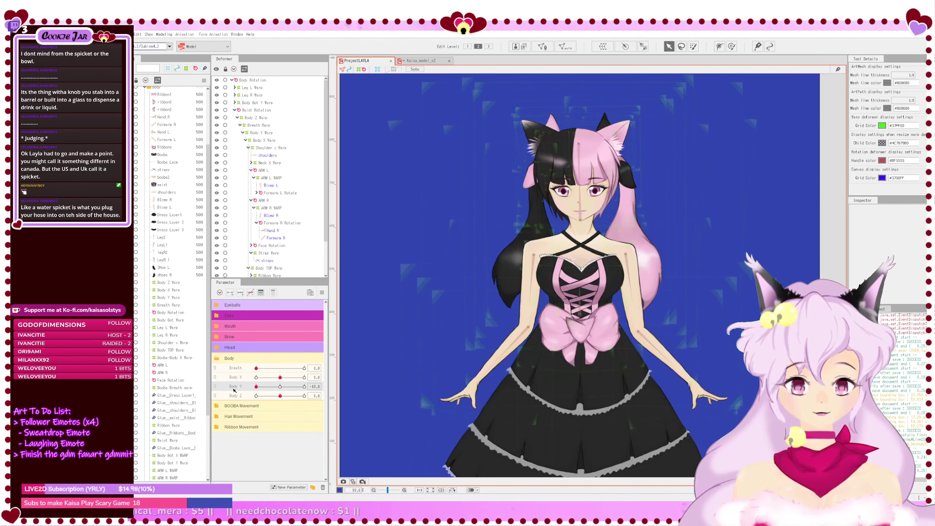
drag(230, 391, 228, 370)
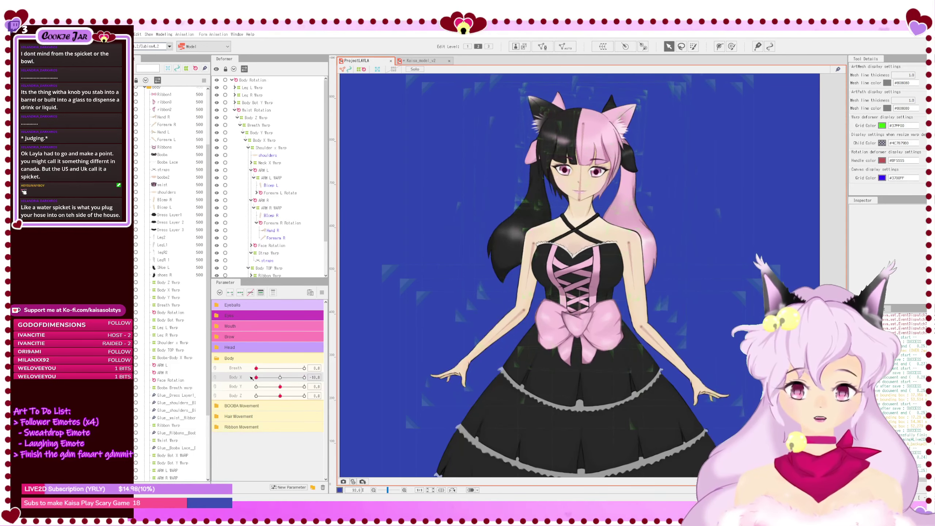
mouse_move(279, 387)
mouse_down()
mouse_move(241, 386)
mouse_move(279, 385)
mouse_up()
Step: Select Body Bot X WARP inside Body Bot Y WARP and set Body X to 10
scroll(560, 333, down, 3)
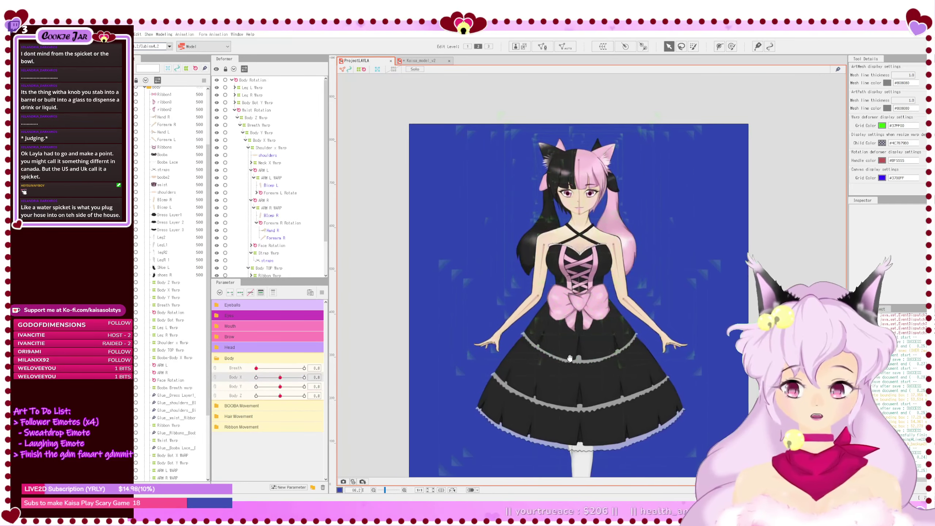
drag(560, 333, 556, 322)
click(584, 297)
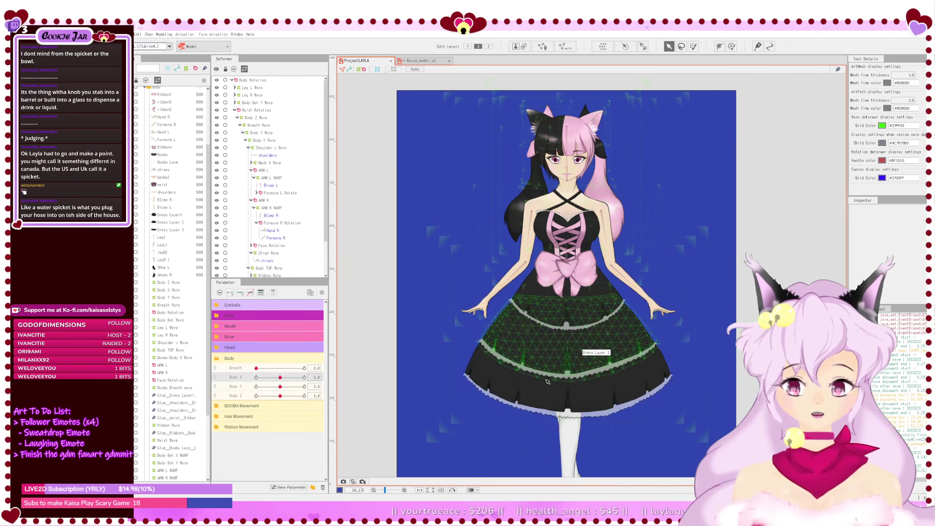
key(Escape)
click(262, 102)
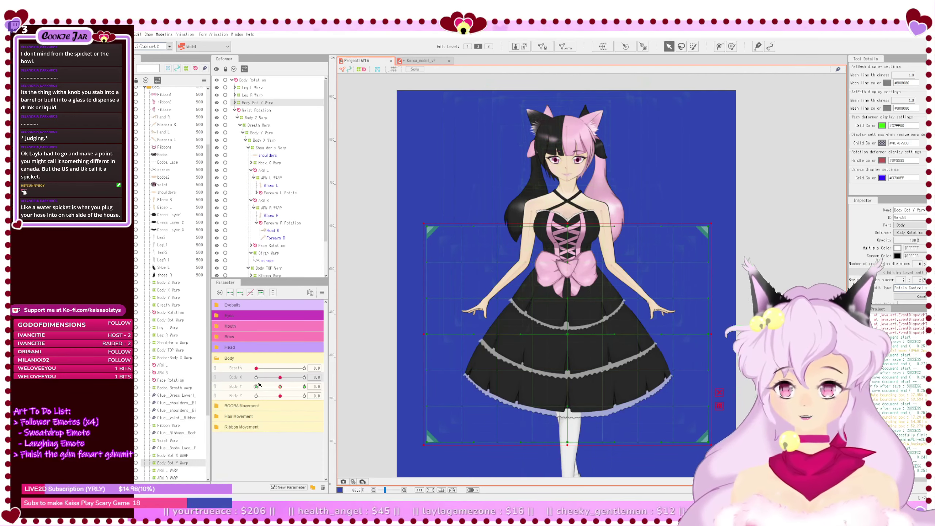
click(234, 103)
click(265, 112)
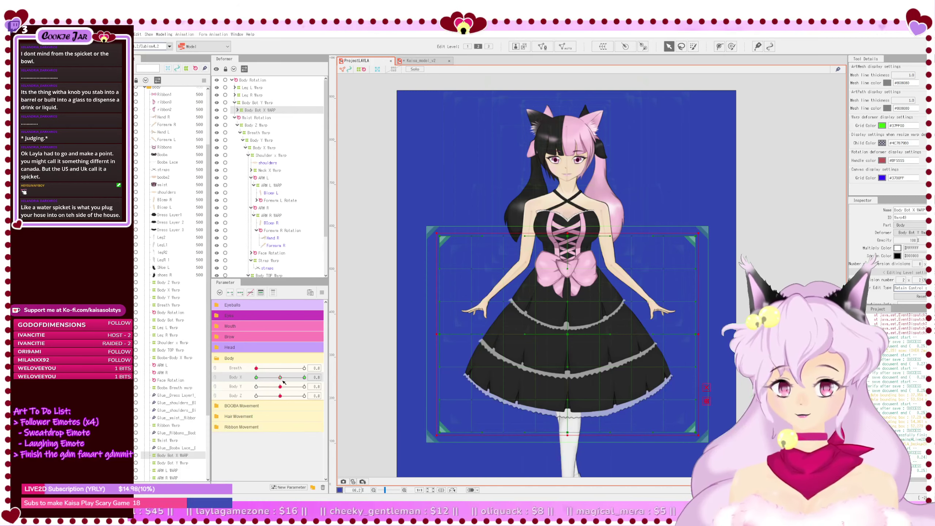
drag(281, 377, 332, 385)
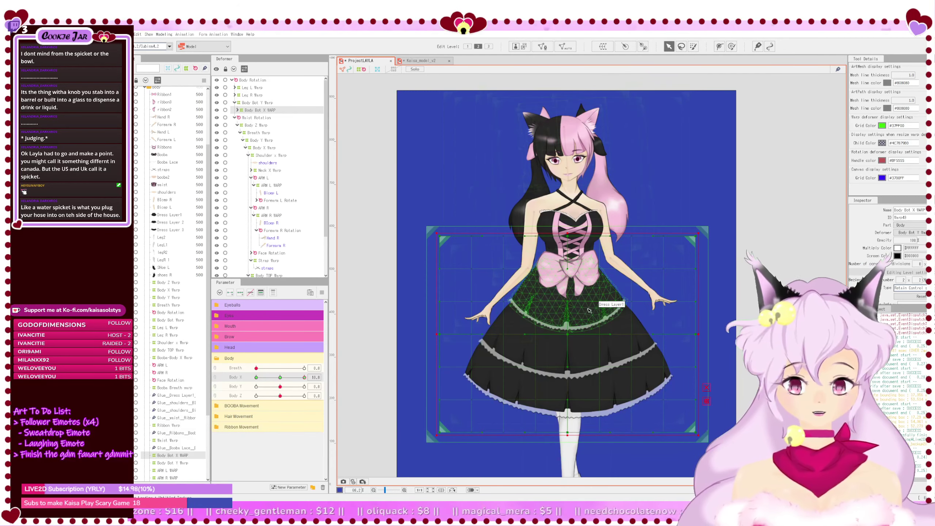
Step: Shift the four right-hand control-point columns of Body Bot X WARP slightly left to pull that side of the skirt inward
drag(578, 221, 714, 441)
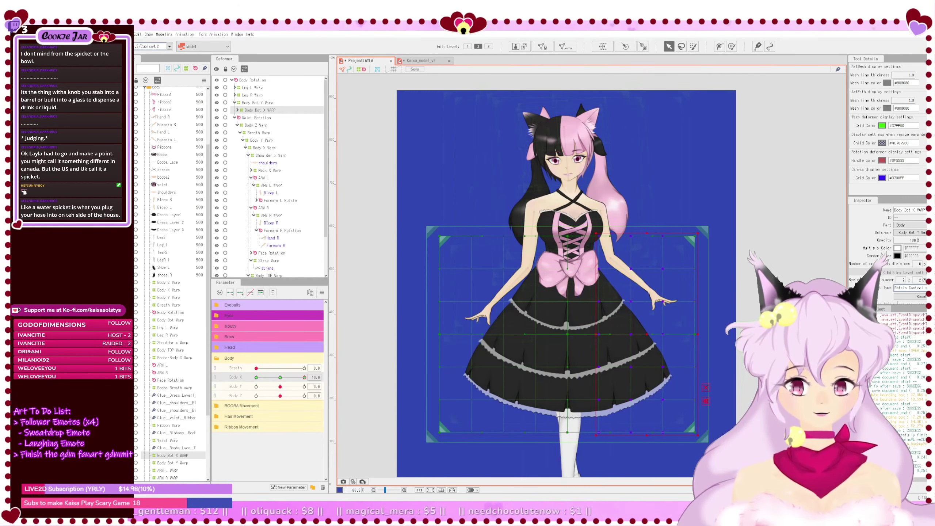
key(Left)
key(Left)
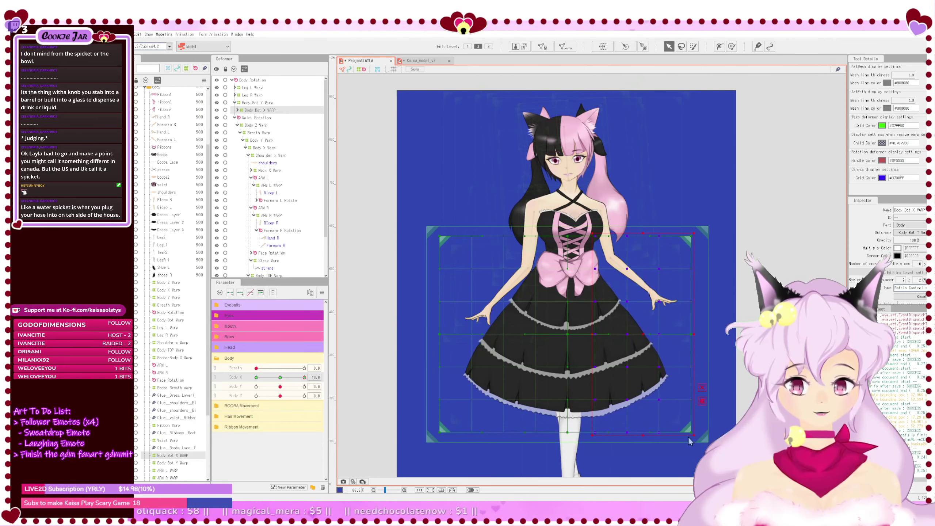
key(Left)
key(Left)
key(Left)
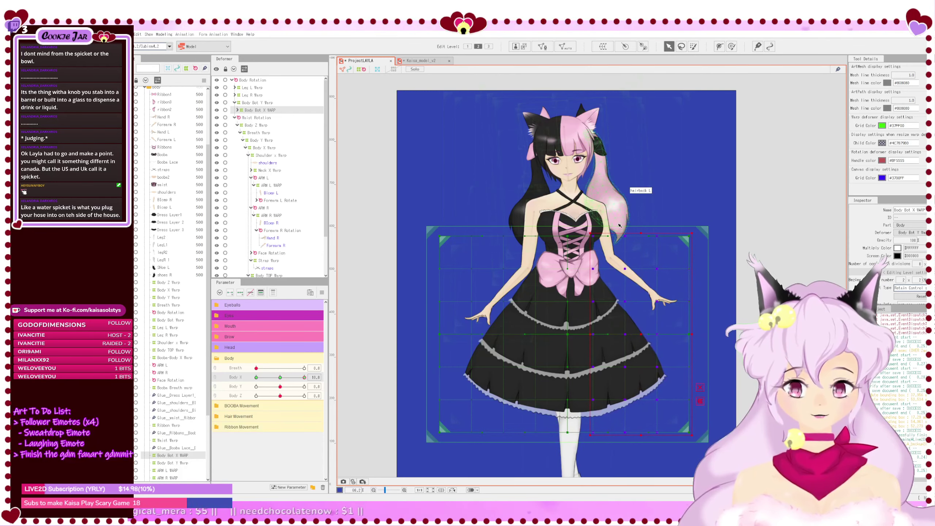
Step: Nudge progressively fewer outer right-hand columns of Body Bot X WARP further left, ending with the outermost column, to narrow the skirt's right side
drag(610, 207, 712, 444)
key(Left)
key(Left)
key(Left)
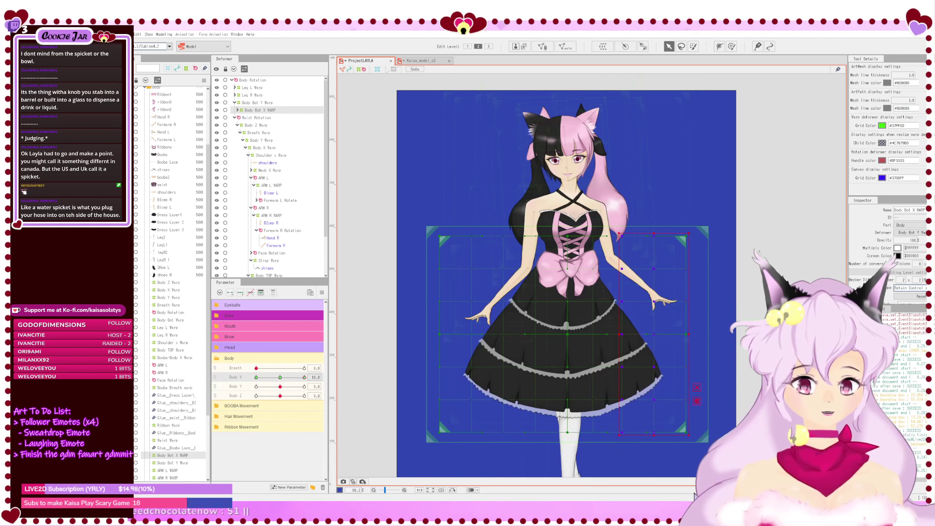
key(Left)
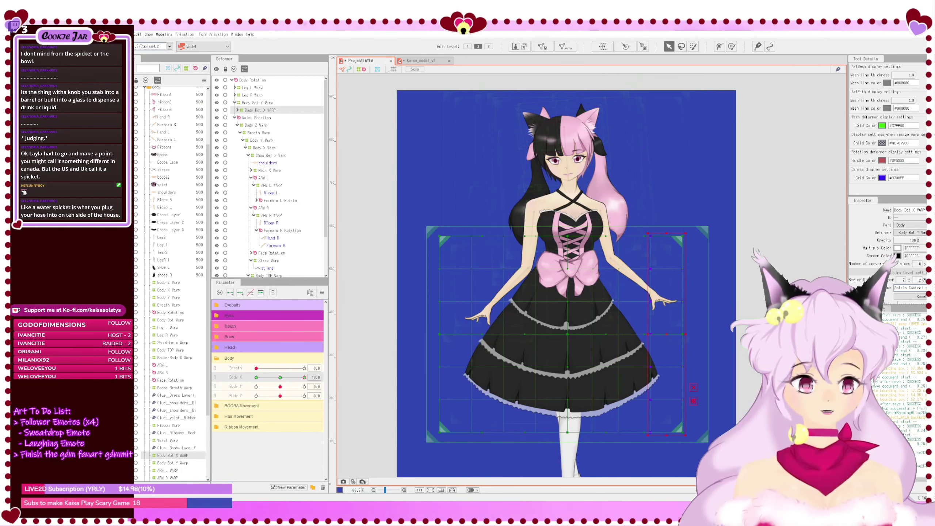
key(Left)
key(Left)
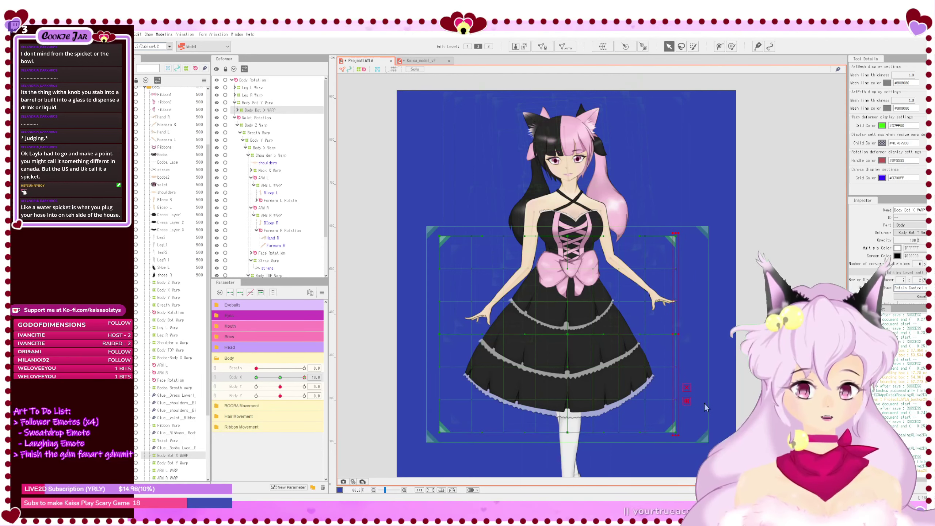
key(Left)
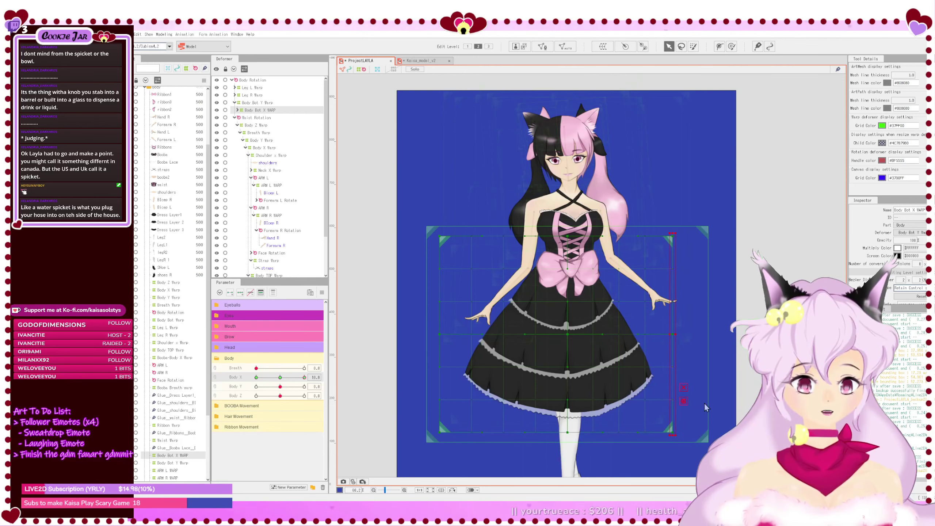
key(Left)
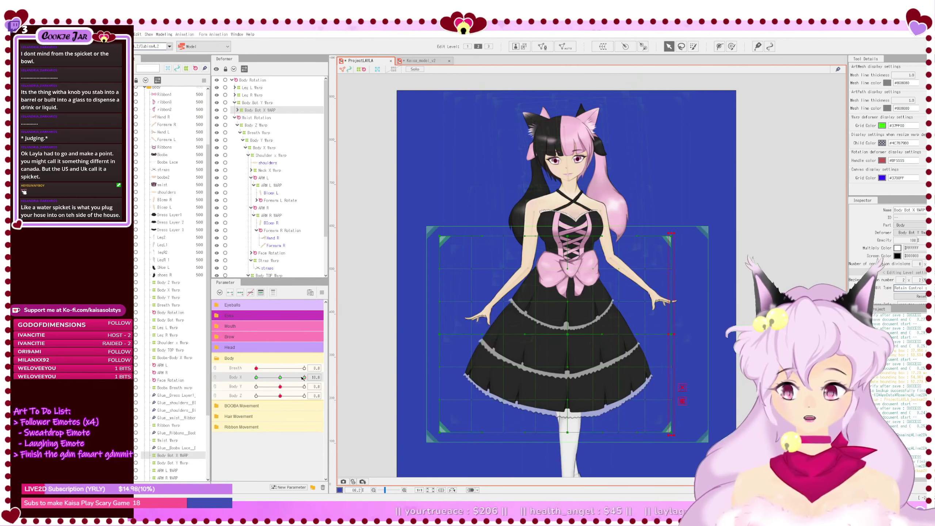
Step: Save the project with the skirt warp adjustment and return Body X to 0
drag(306, 379, 336, 393)
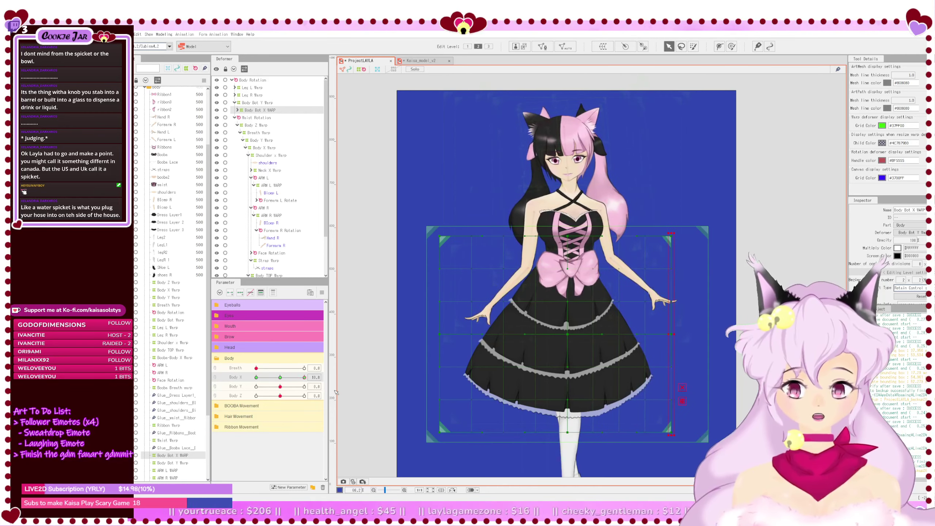
key(ctrl+z)
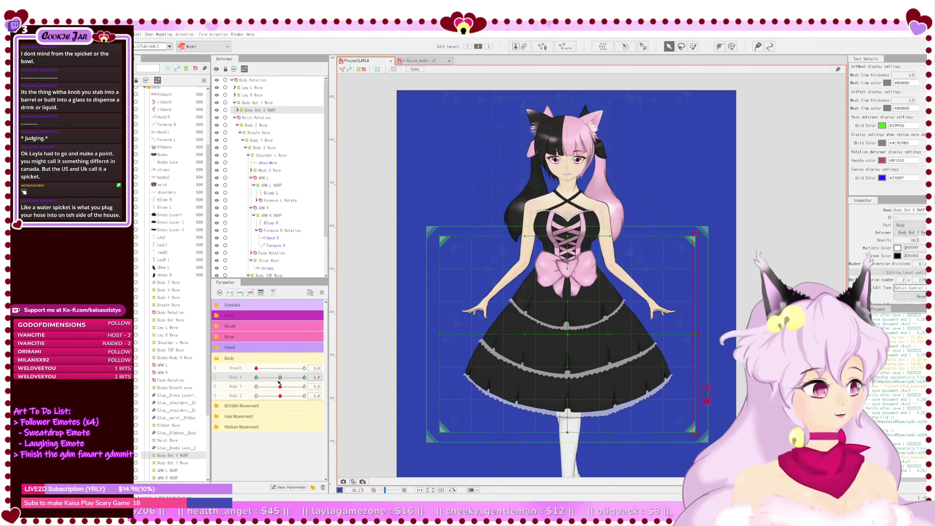